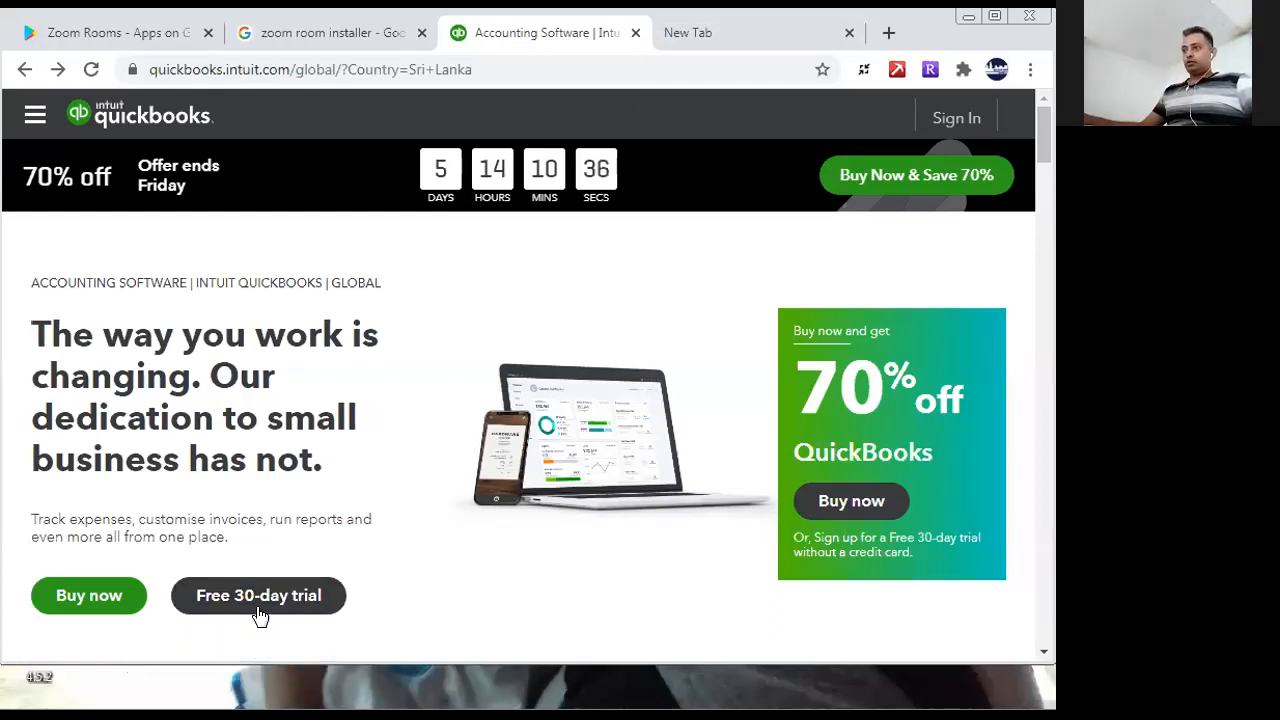
- Choose the free 30-day trial of the QuickBooks Plus plan from the pricing section
scroll(286, 603, down, 5)
scroll(286, 603, down, 5)
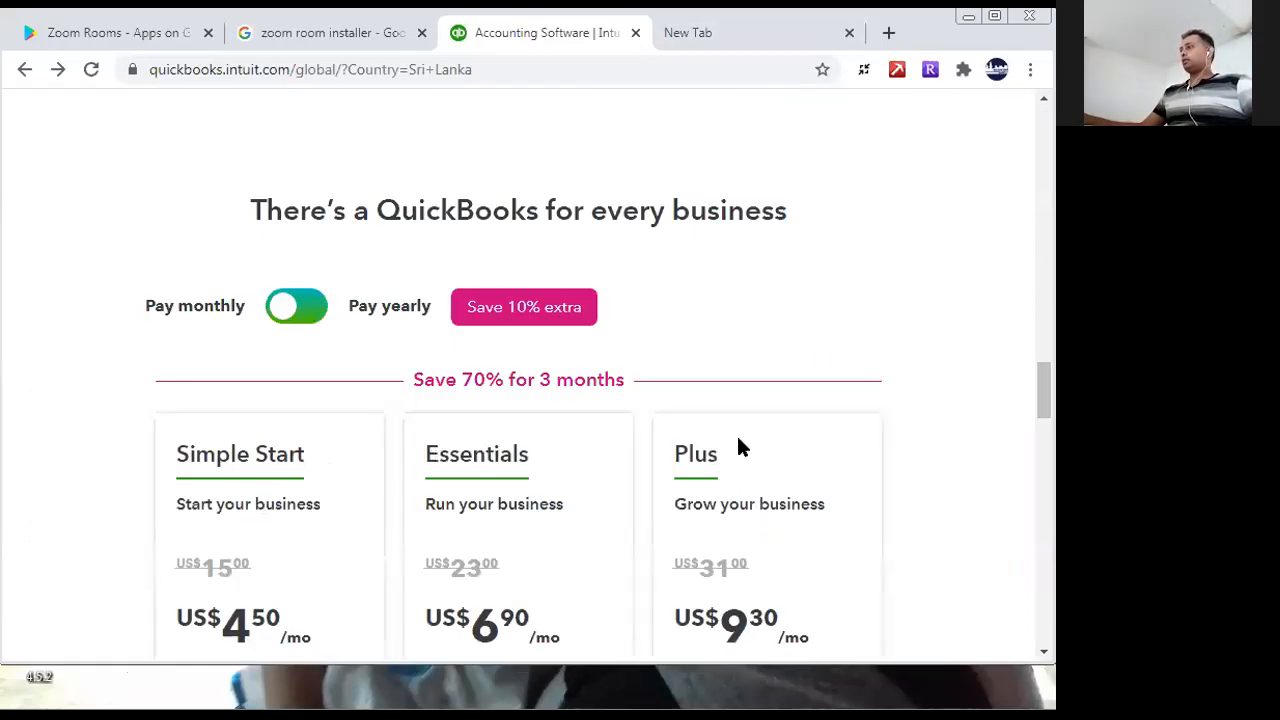
drag(1042, 402, 912, 315)
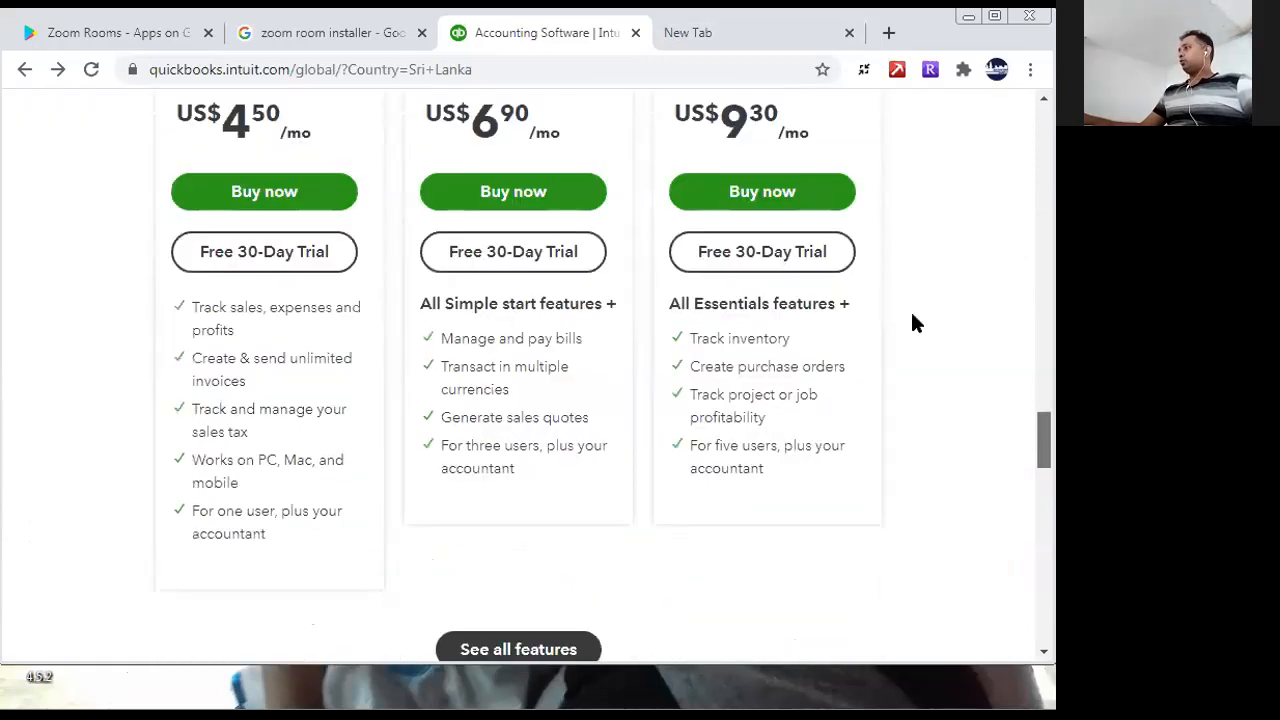
click(785, 258)
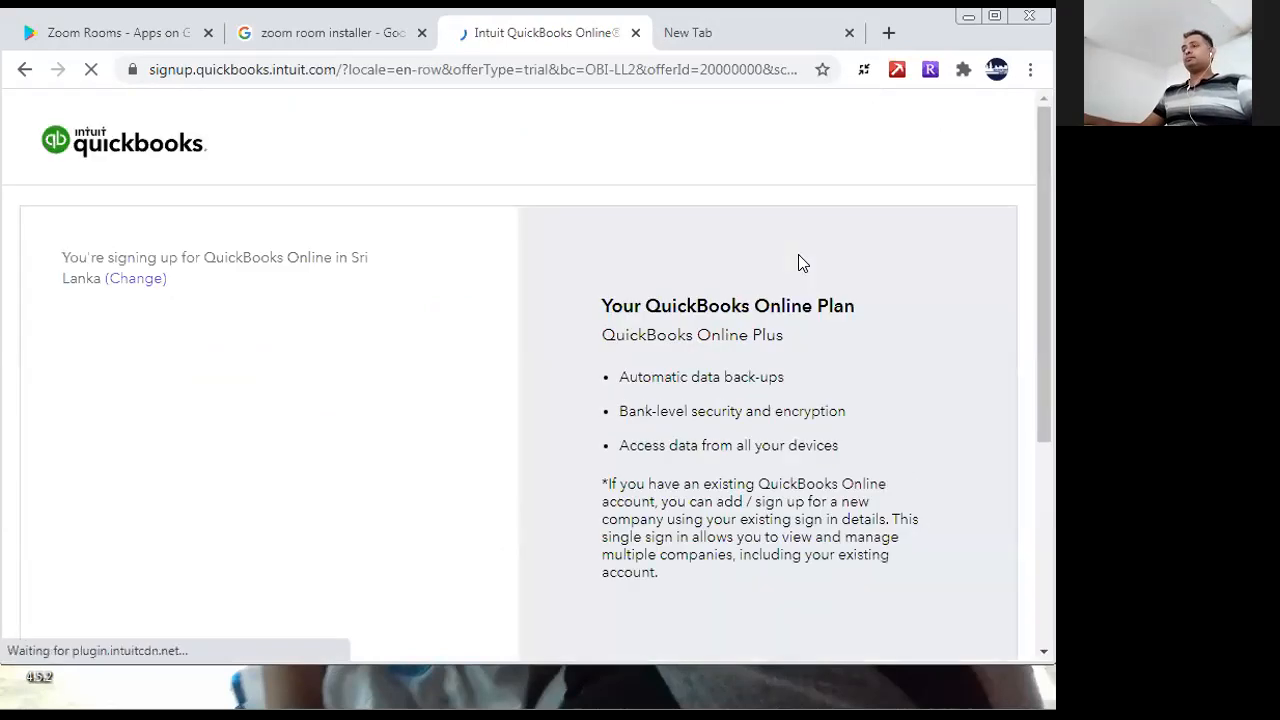
- Sign up for the trial by adding another company to the existing account, and continue to the trial
drag(1043, 256, 1045, 301)
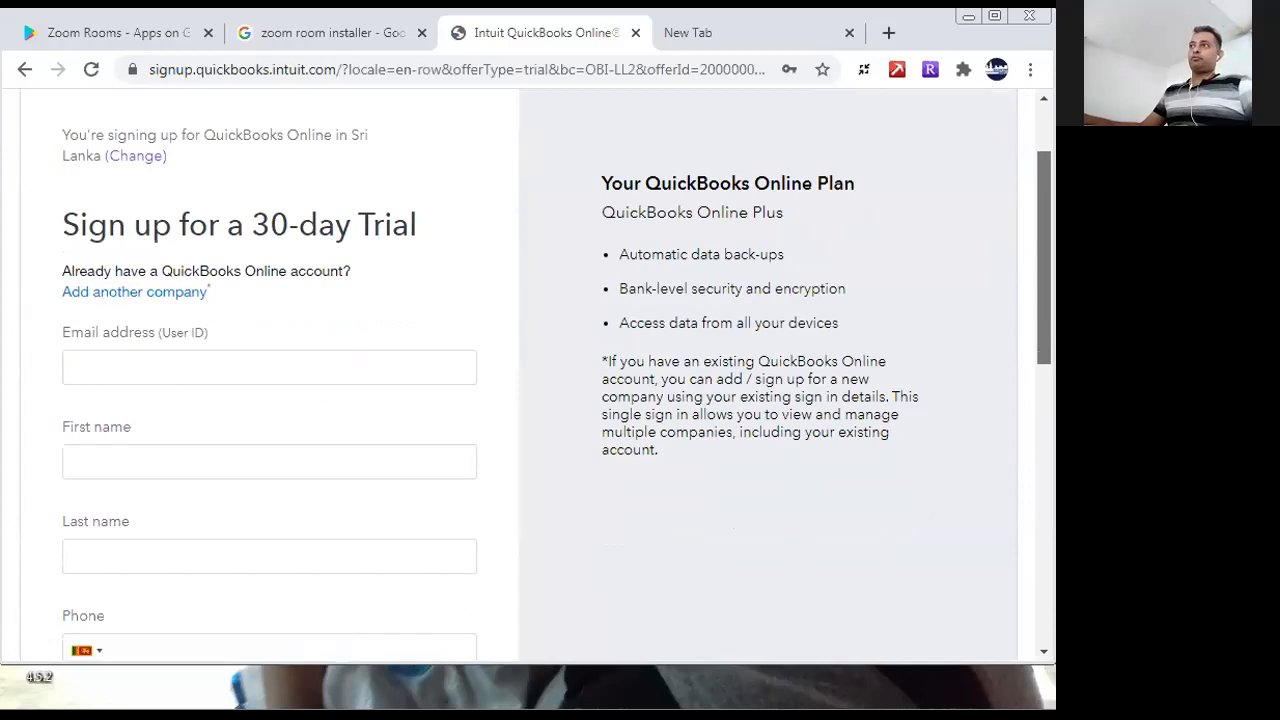
click(236, 368)
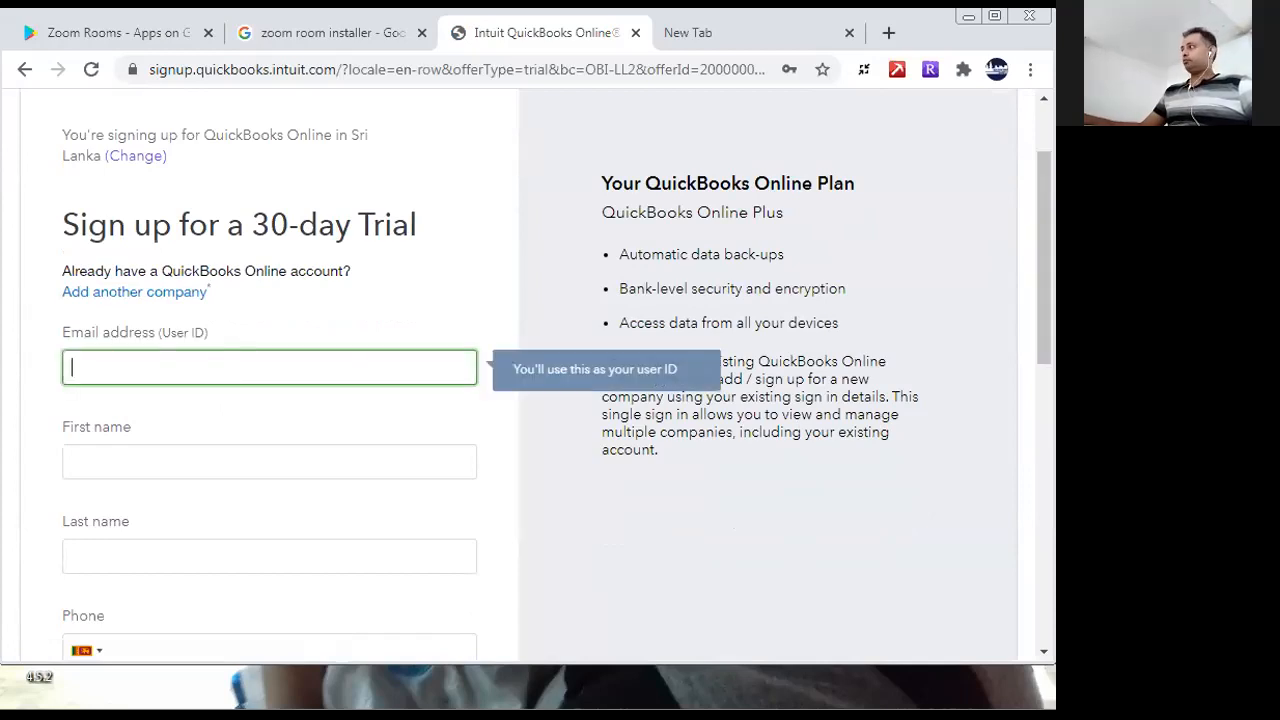
mouse_move(1038, 356)
mouse_down()
mouse_move(1034, 409)
mouse_move(1036, 373)
mouse_up()
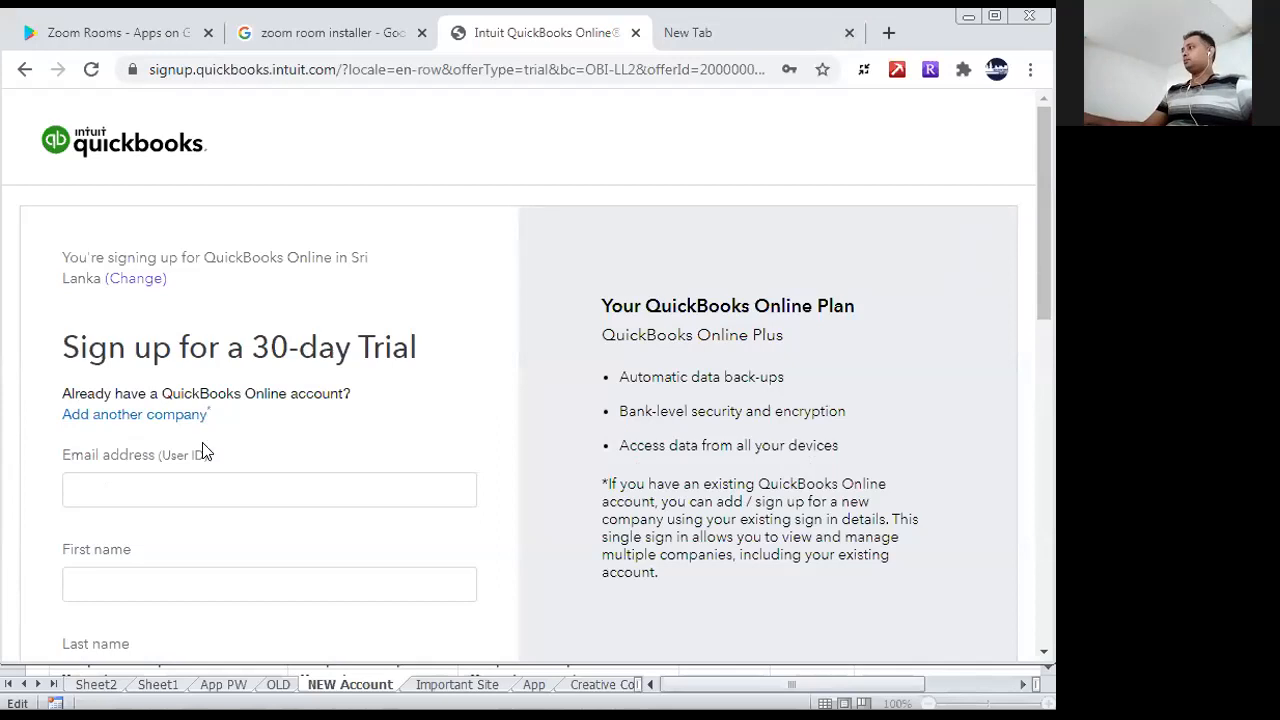
click(154, 422)
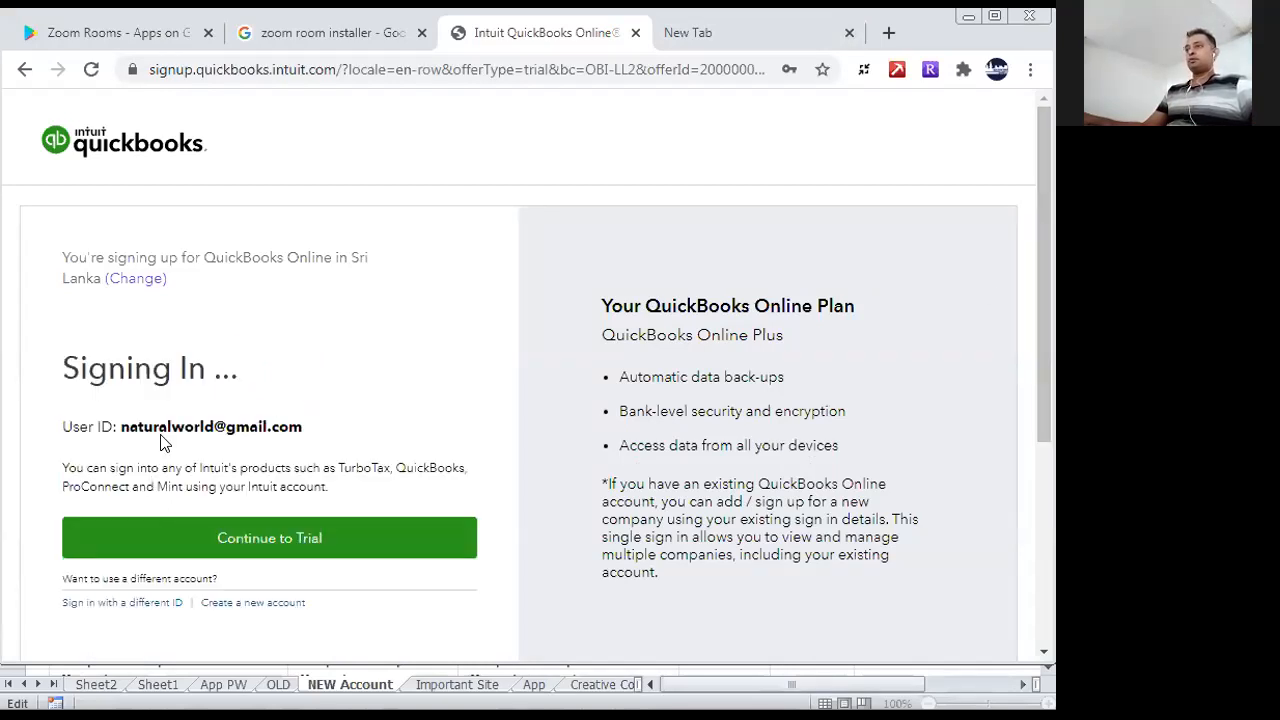
click(337, 547)
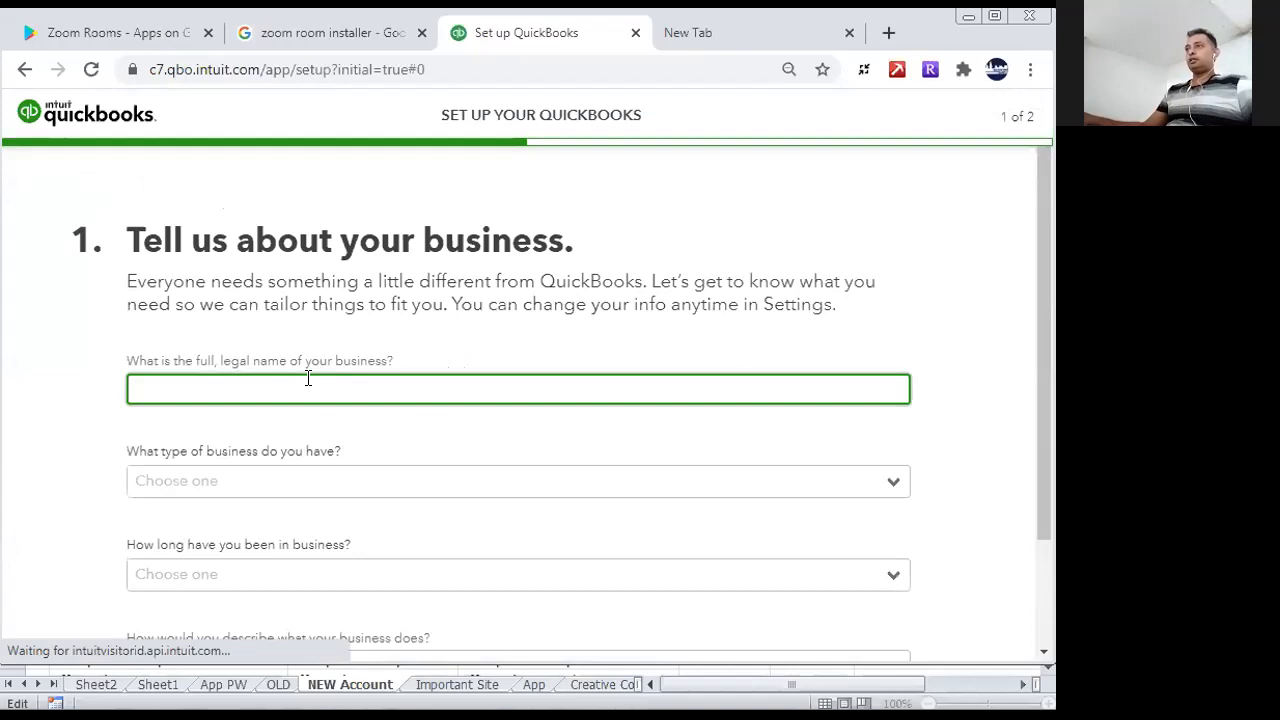
- Enter "Global Business Market" as the full, legal name of the business
click(362, 383)
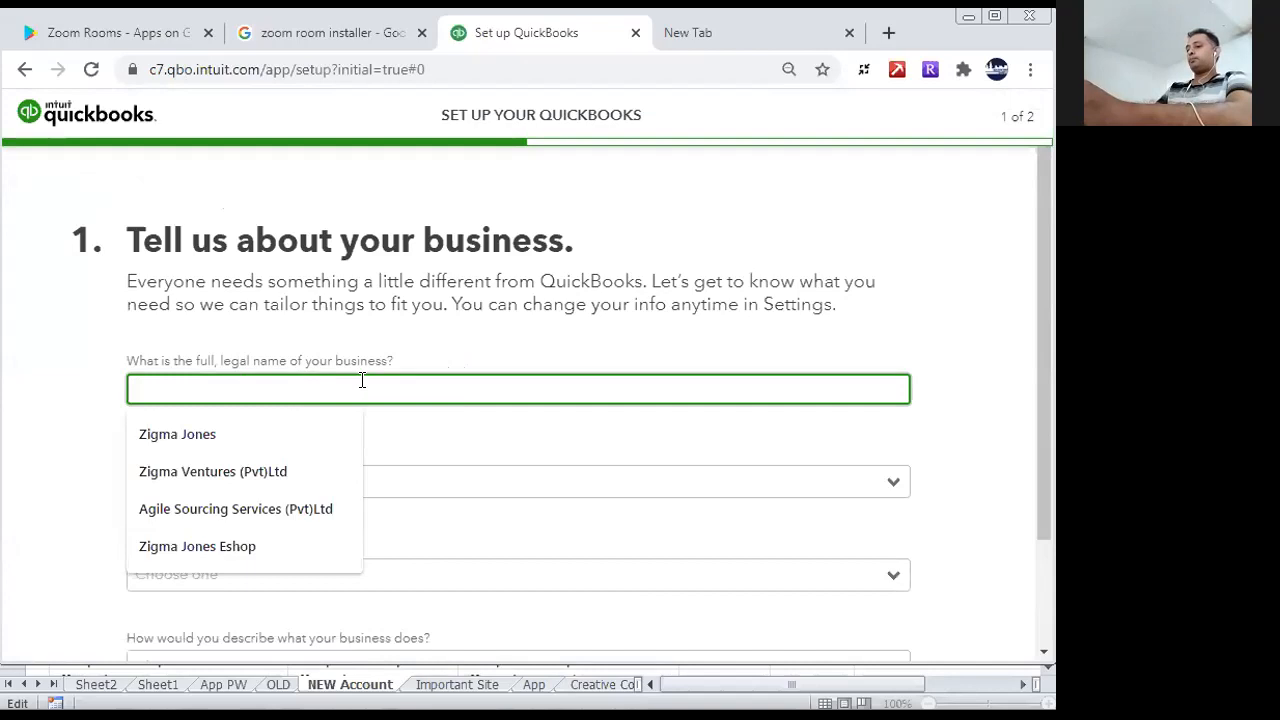
text(Global Business MAr)
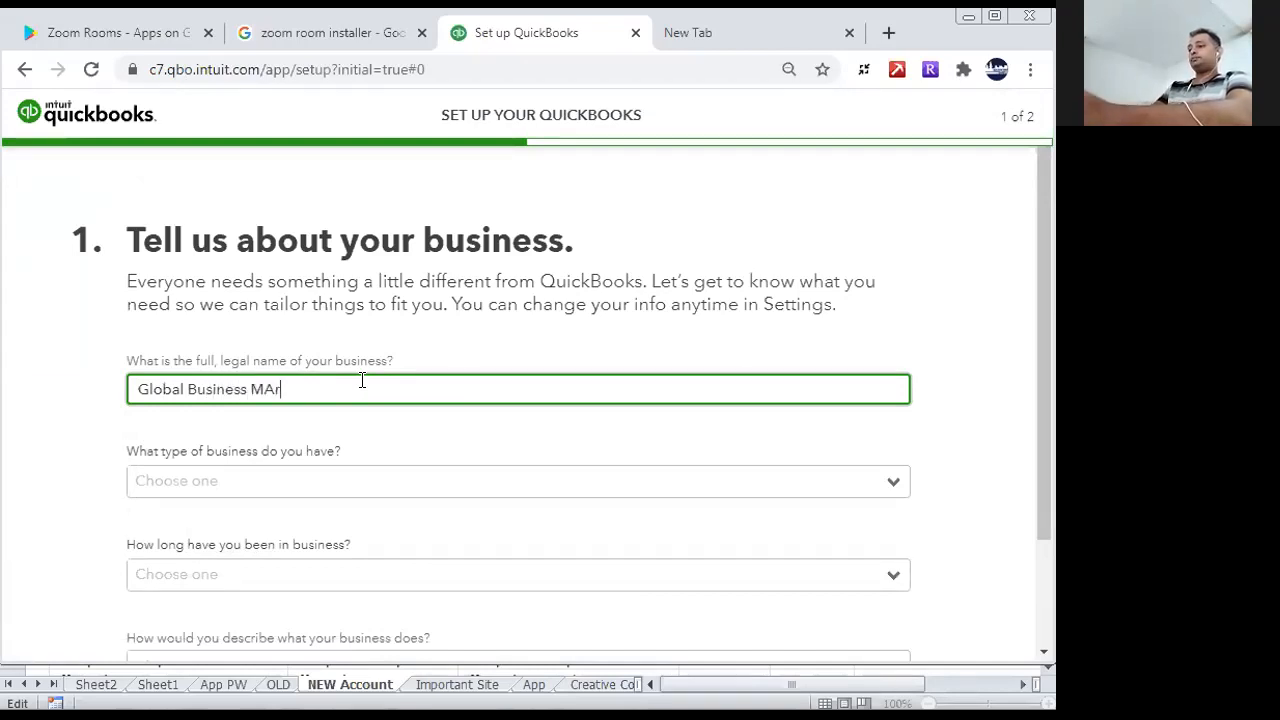
key(Left)
key(Left)
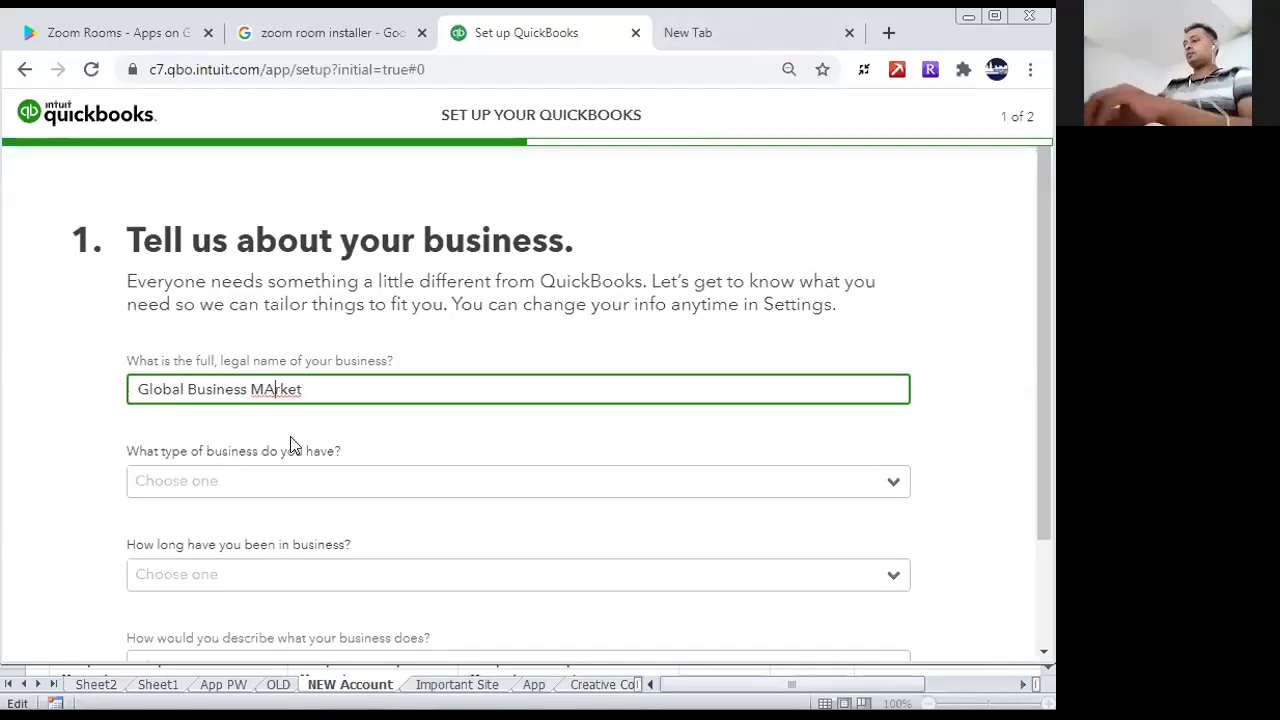
key(BackSpace)
text(a)
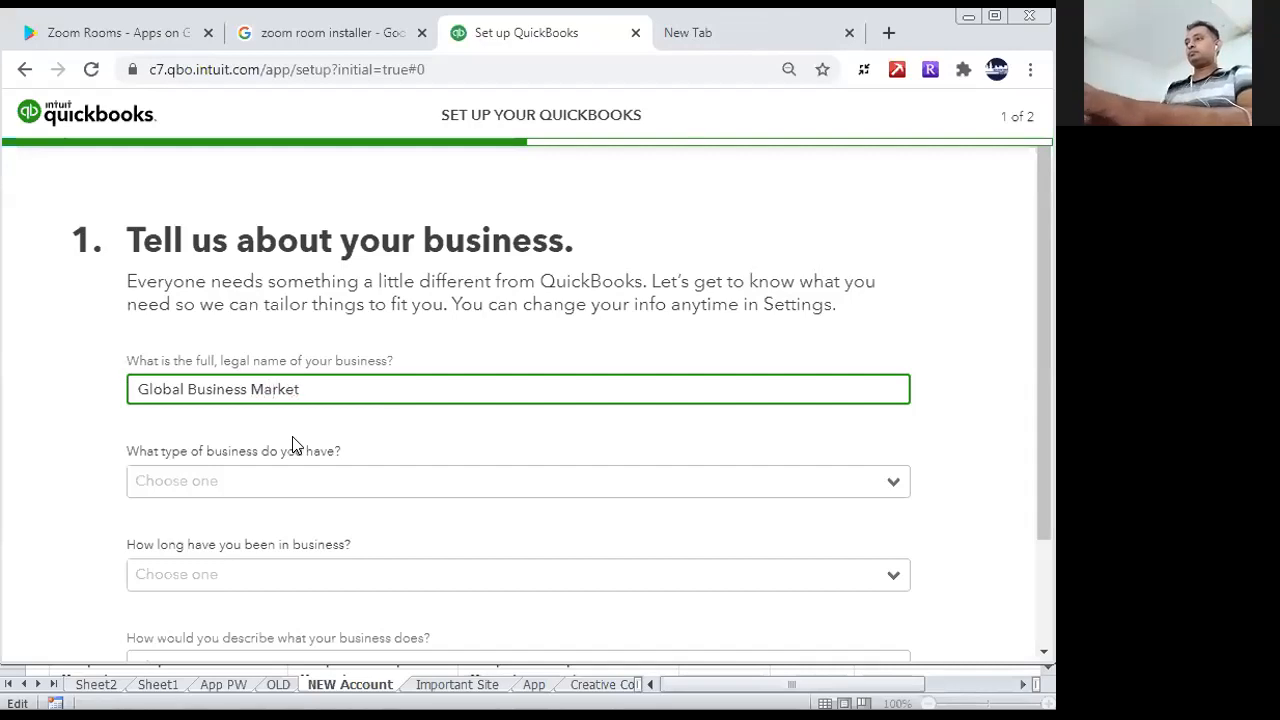
- Set the business type to Private limited company and the time in business to 1-2 years
click(328, 484)
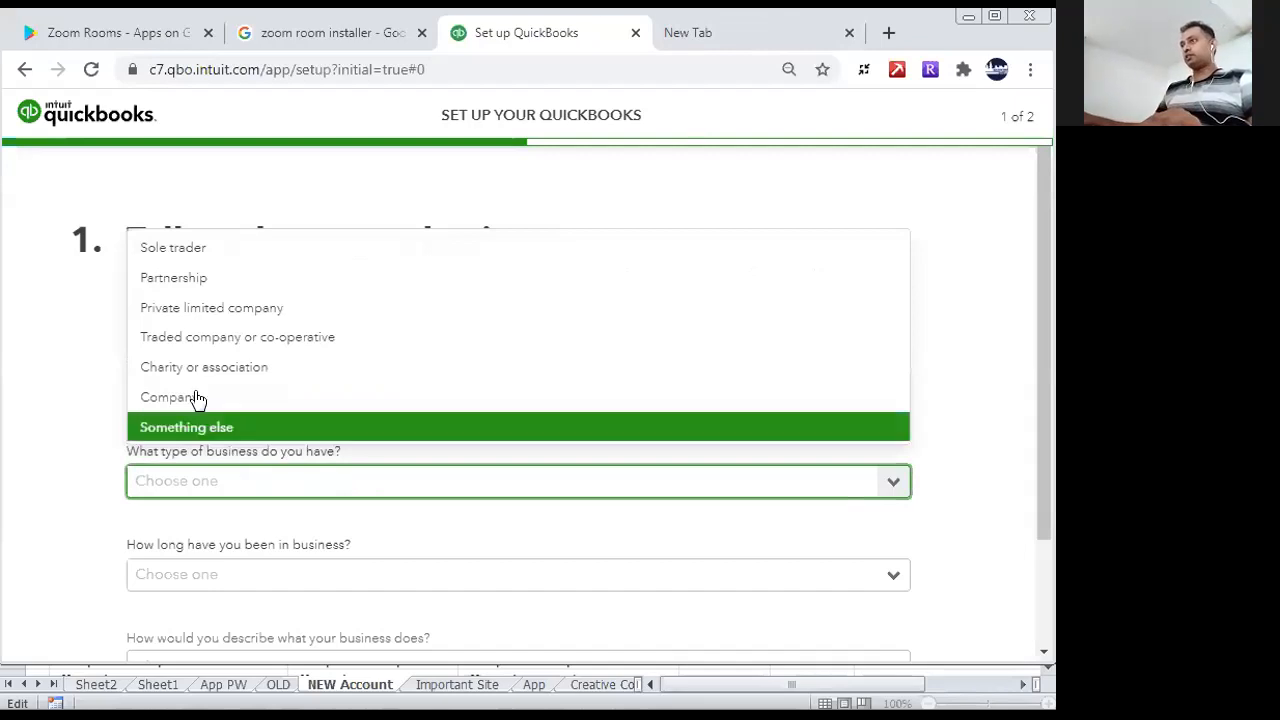
click(168, 316)
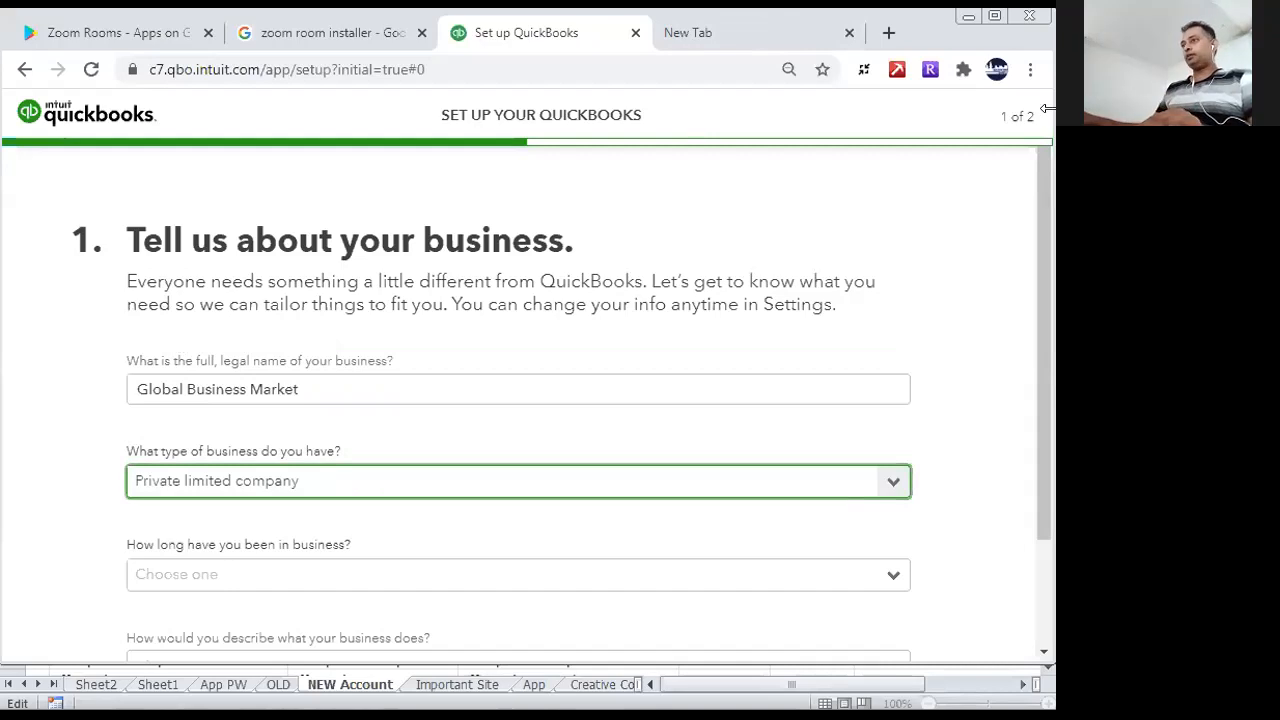
drag(1046, 236, 1054, 351)
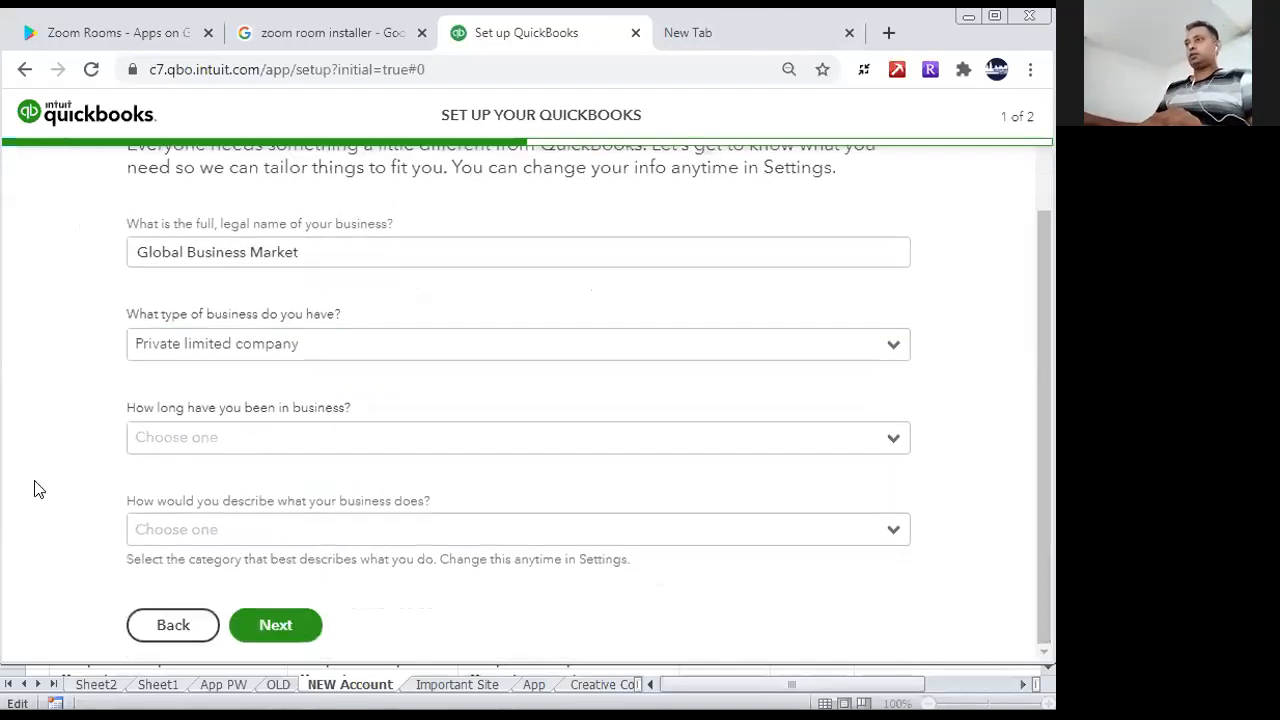
click(215, 445)
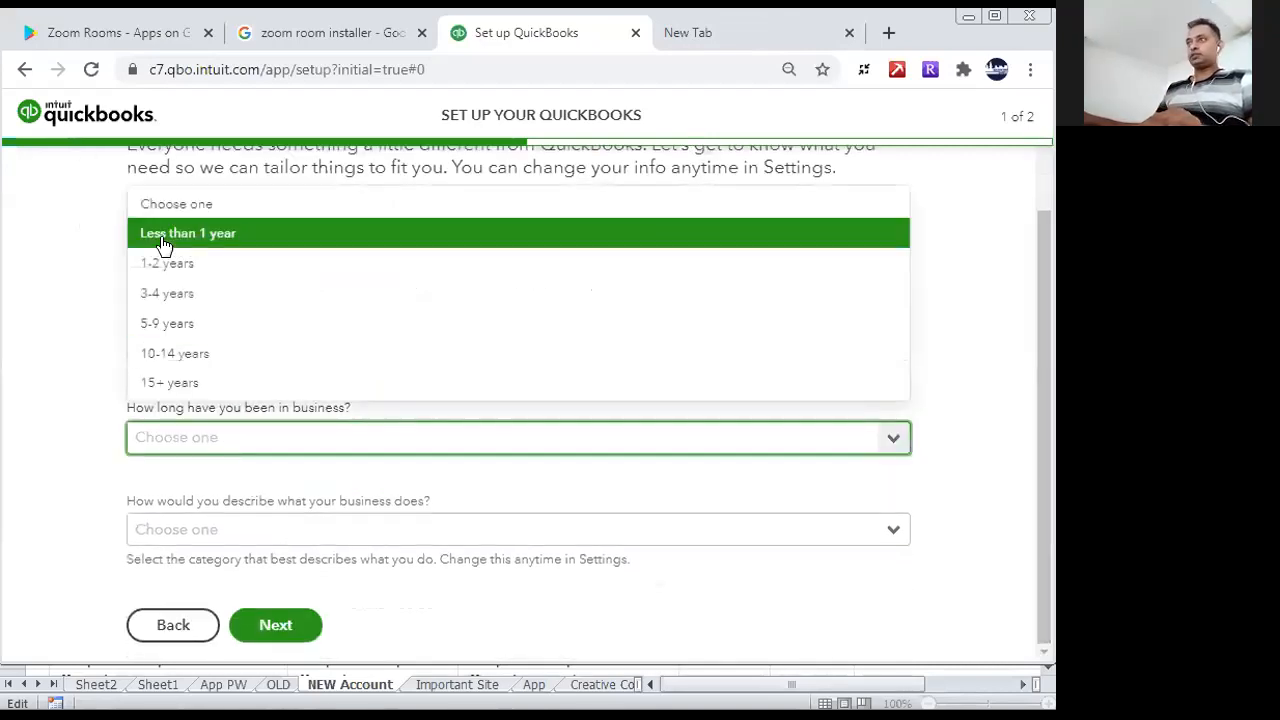
click(162, 264)
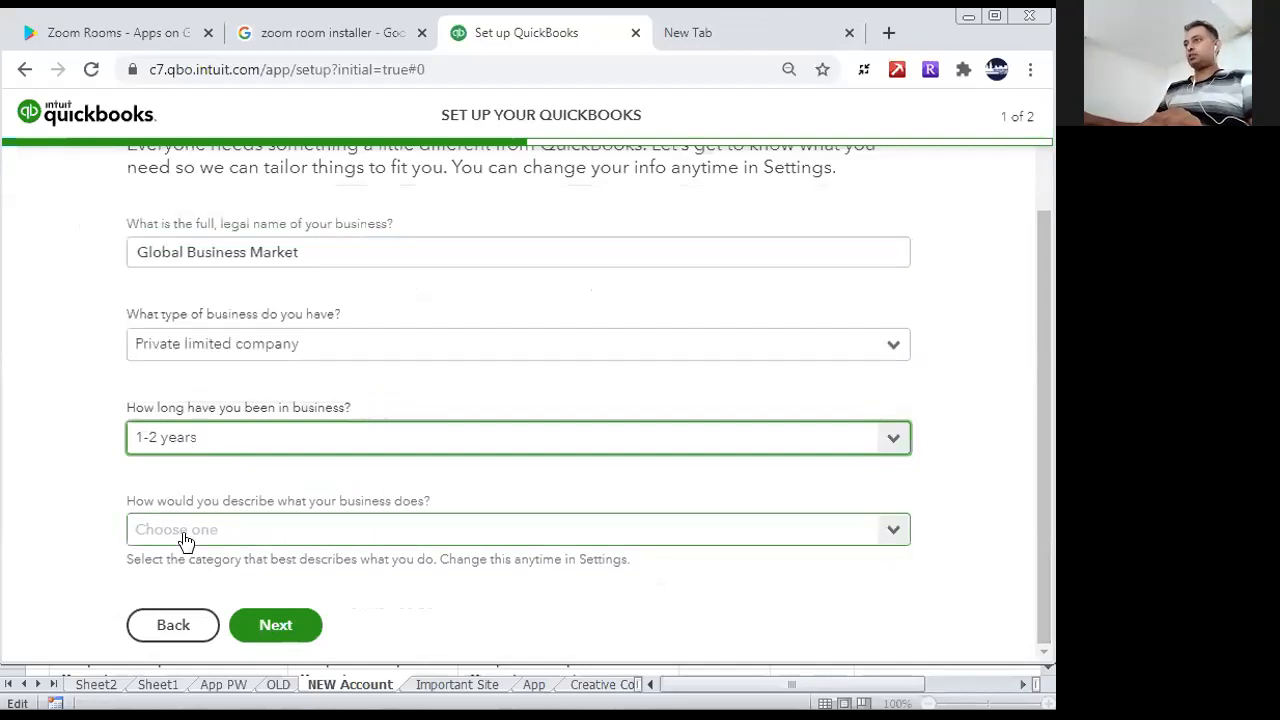
- Describe the business activity as Manufacturing and proceed to the second setup page
click(305, 540)
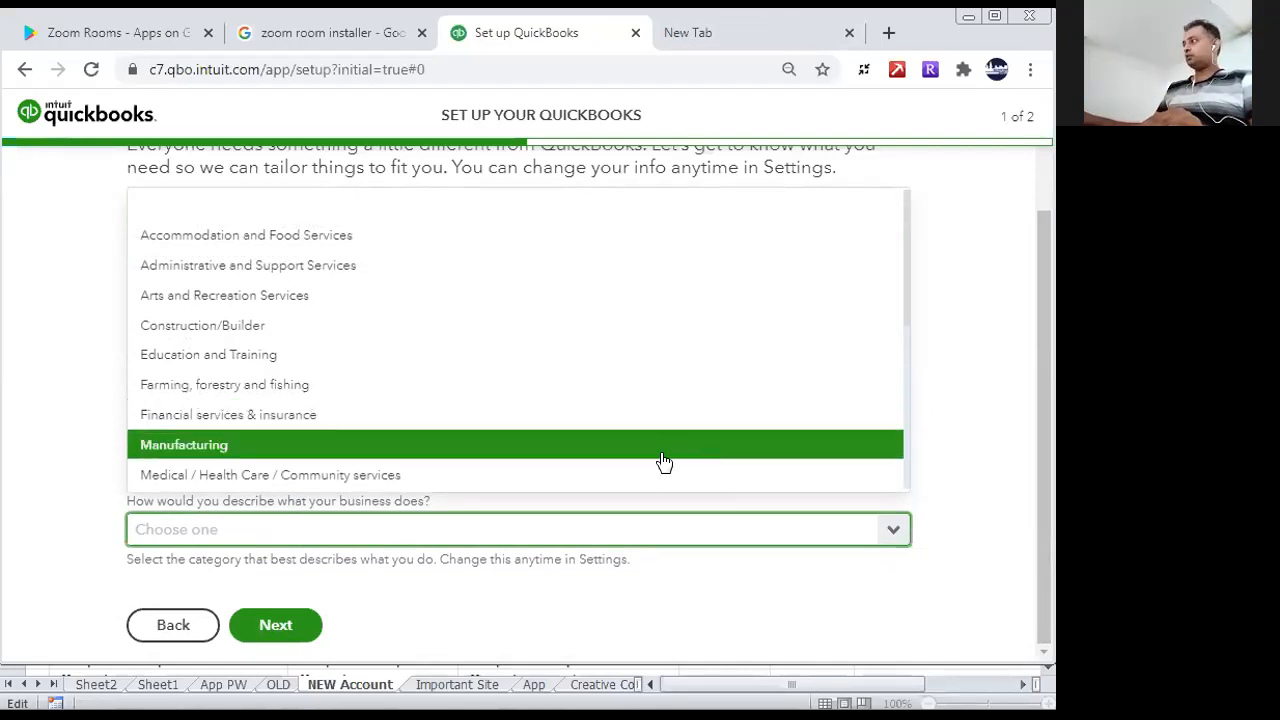
click(663, 455)
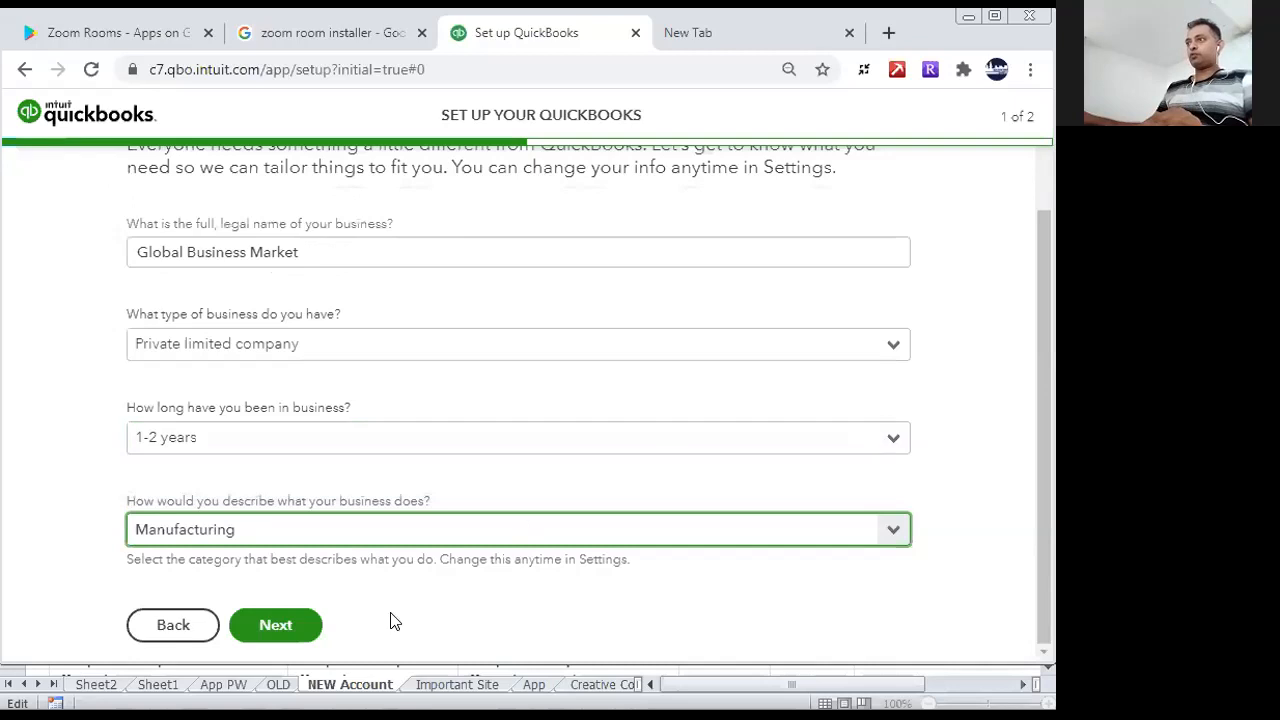
click(304, 628)
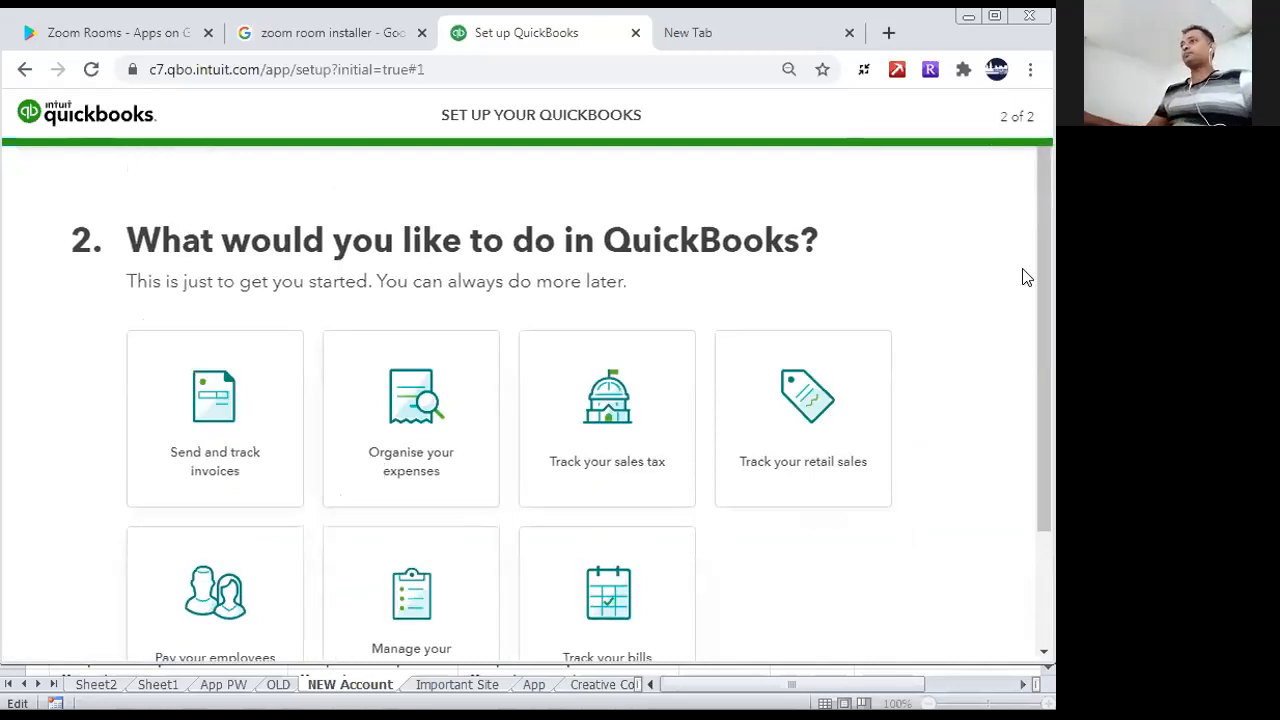
- Select all seven tasks, from sending invoices to paying employees, managing inventory and tracking bills, and finish the setup
drag(1040, 266, 1060, 385)
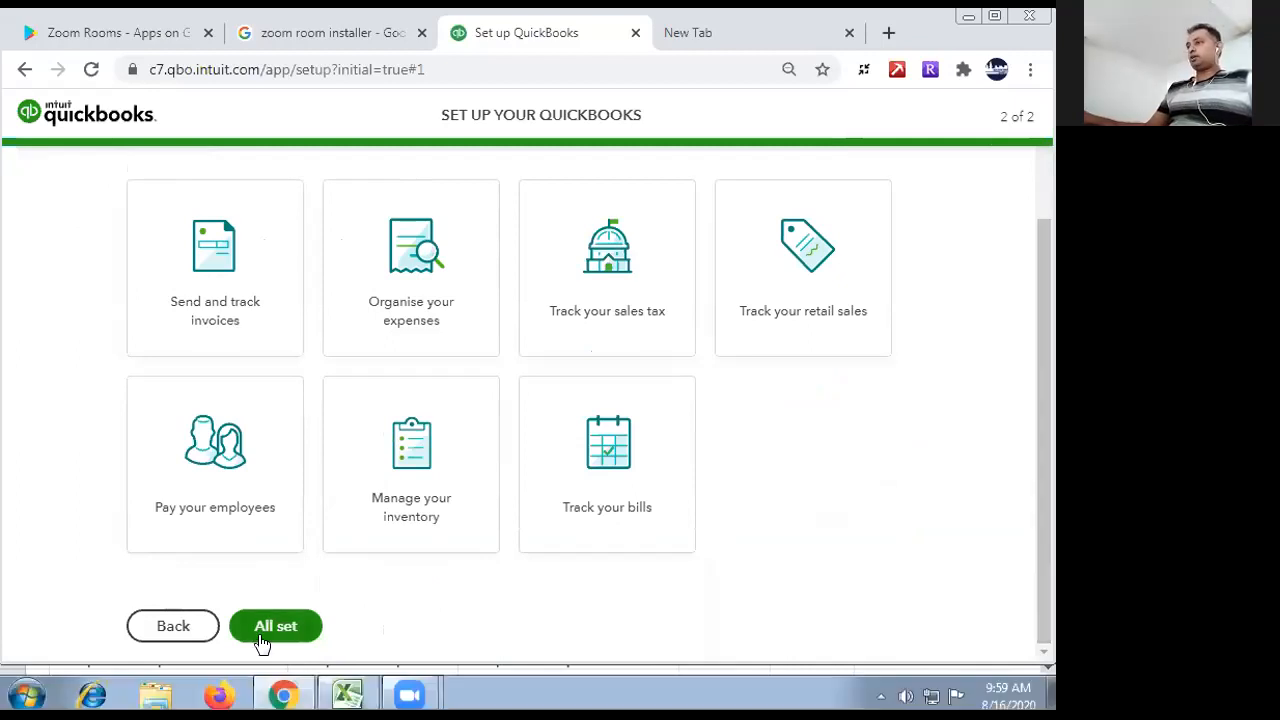
click(248, 240)
click(425, 258)
click(607, 255)
click(803, 255)
click(393, 483)
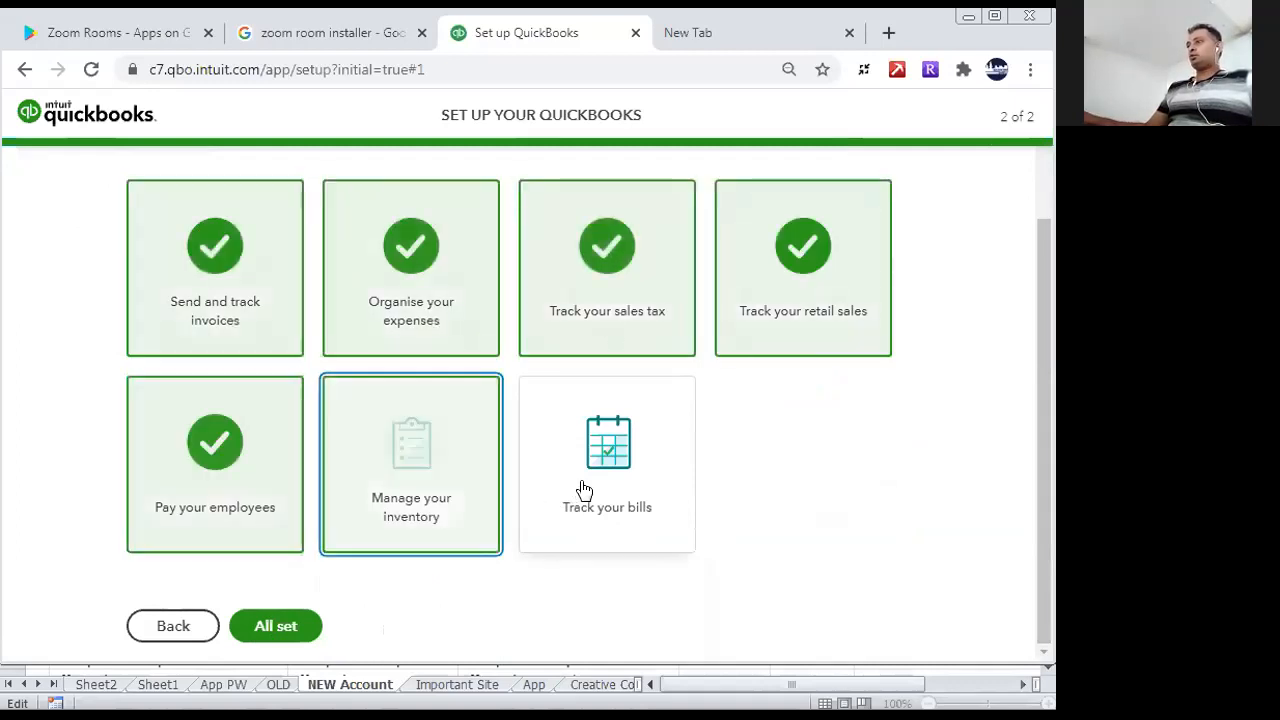
click(574, 491)
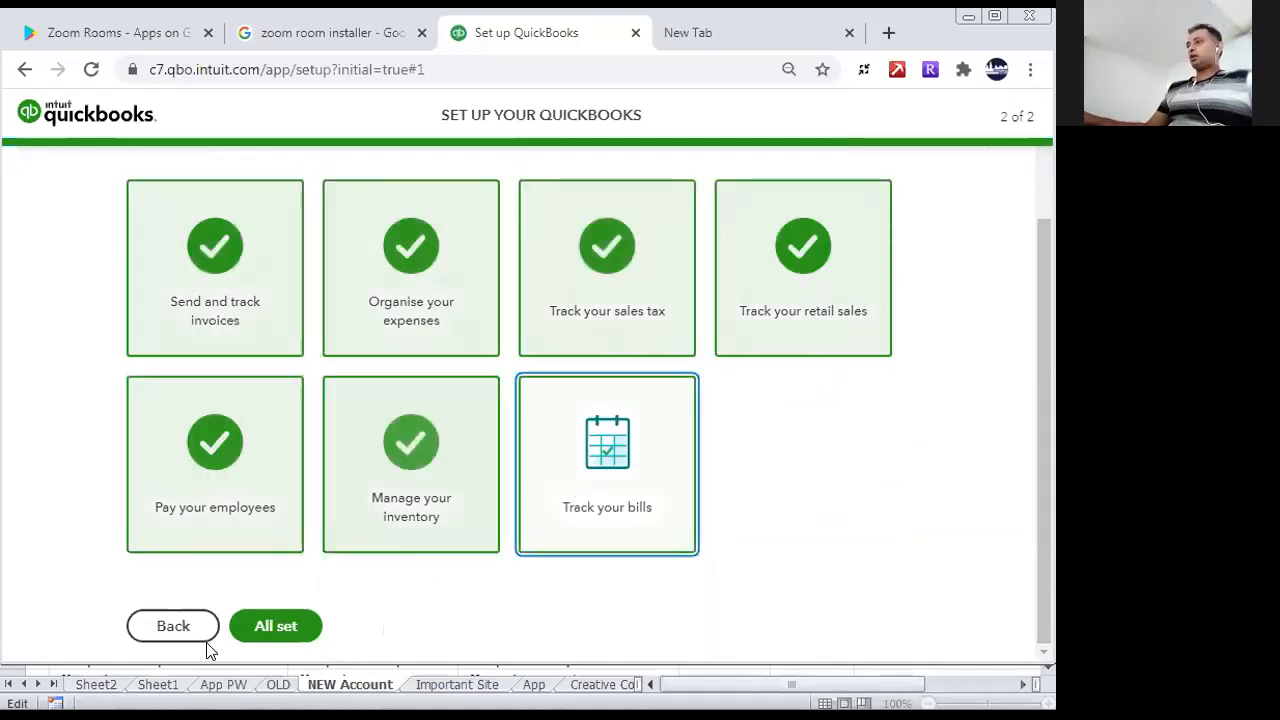
click(260, 630)
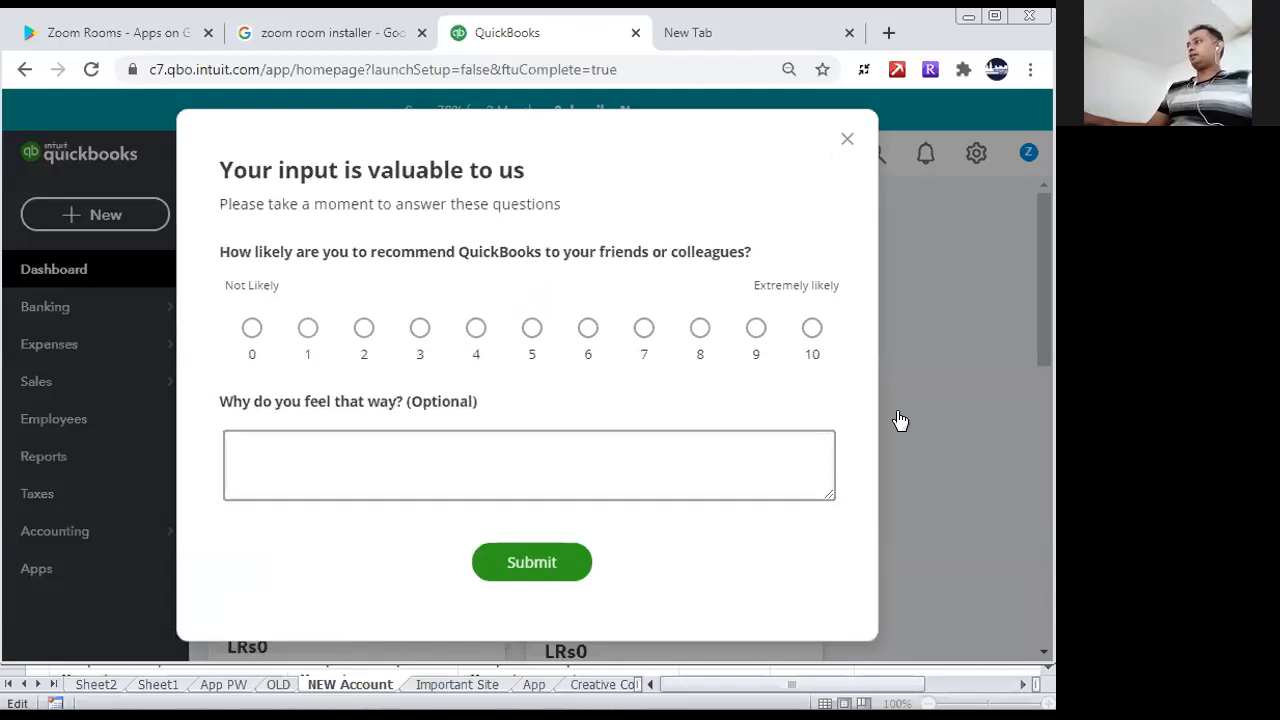
- Rate the likelihood of recommending QuickBooks as 4, submit the survey and dismiss it
click(476, 330)
click(528, 562)
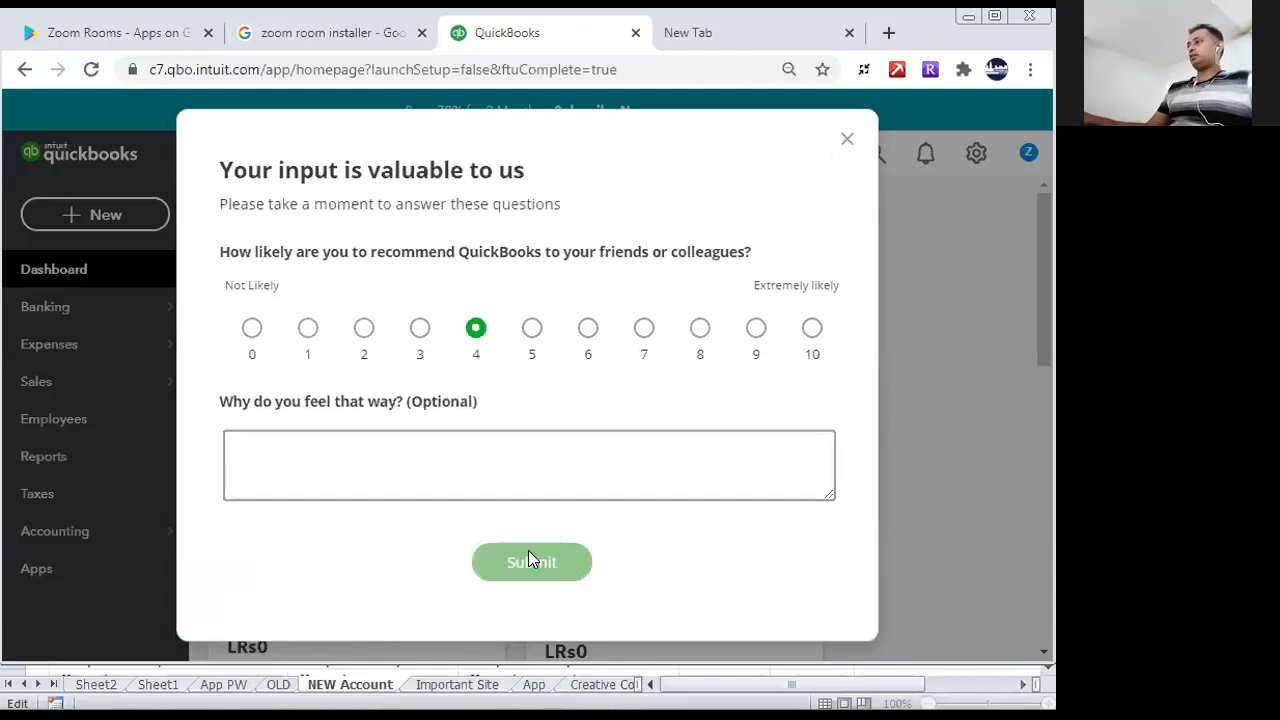
click(846, 141)
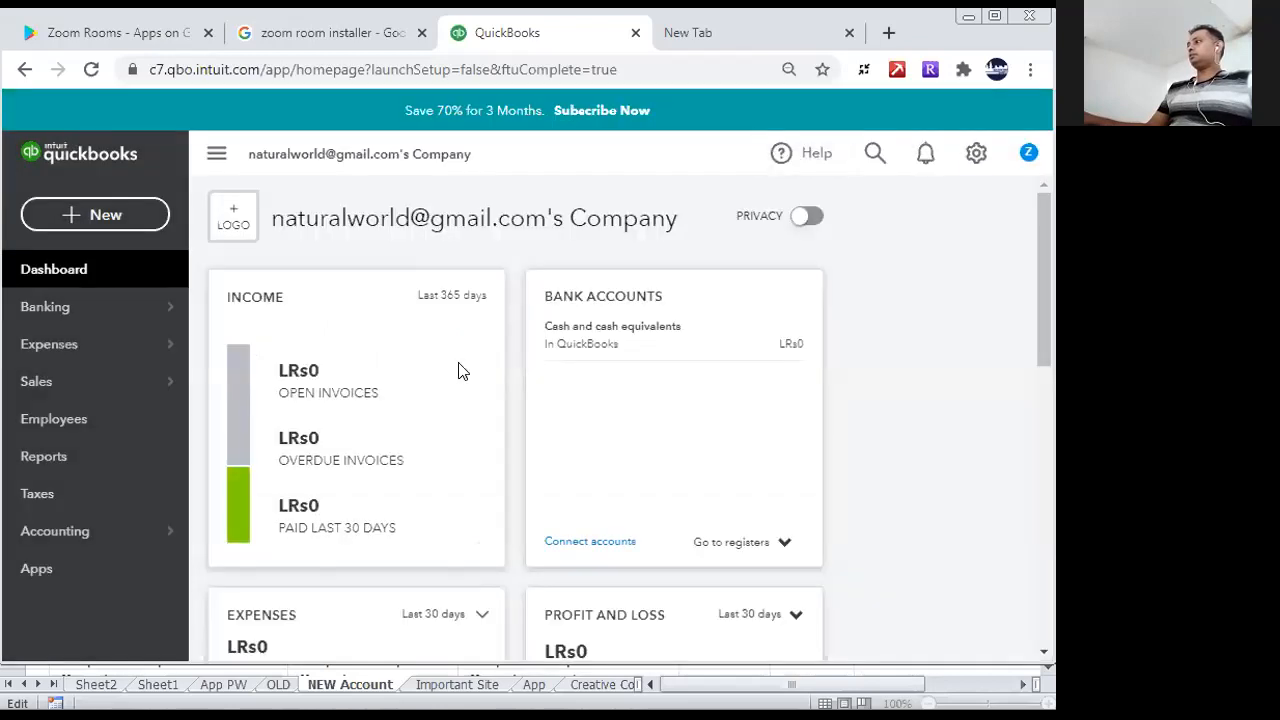
- Open the company's Account and Settings and open the Company name section for editing
click(1027, 154)
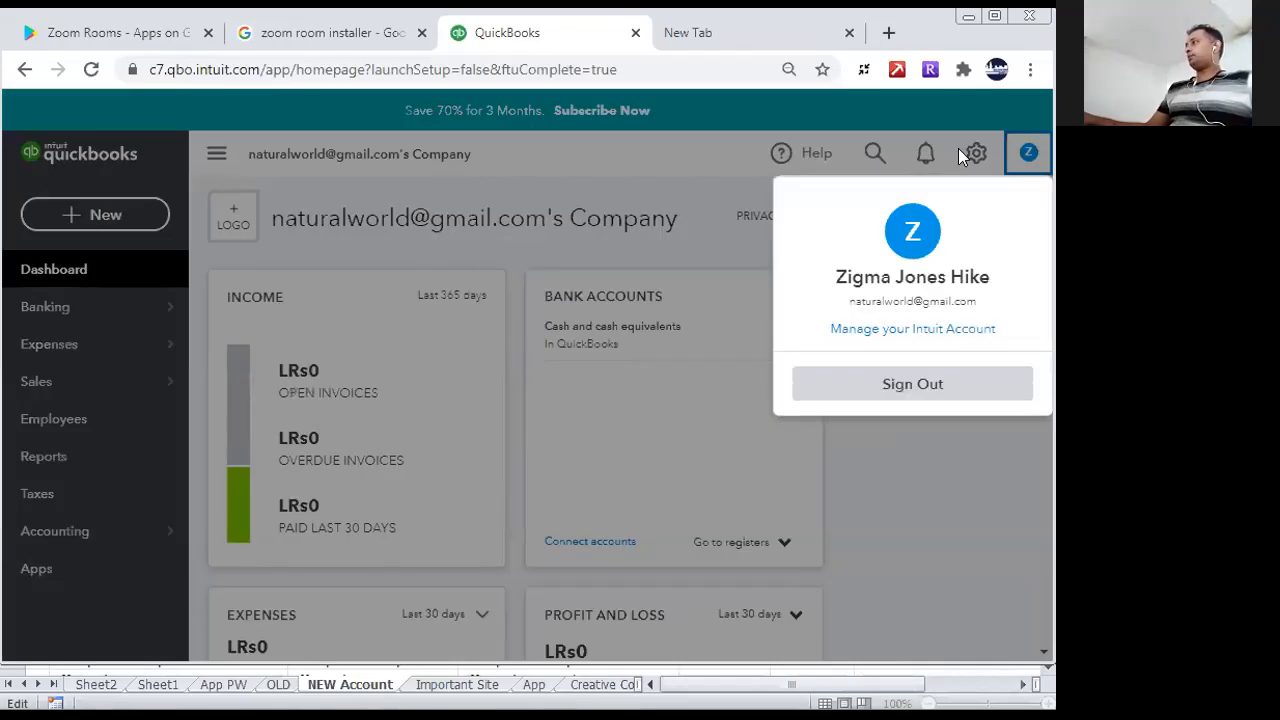
click(966, 150)
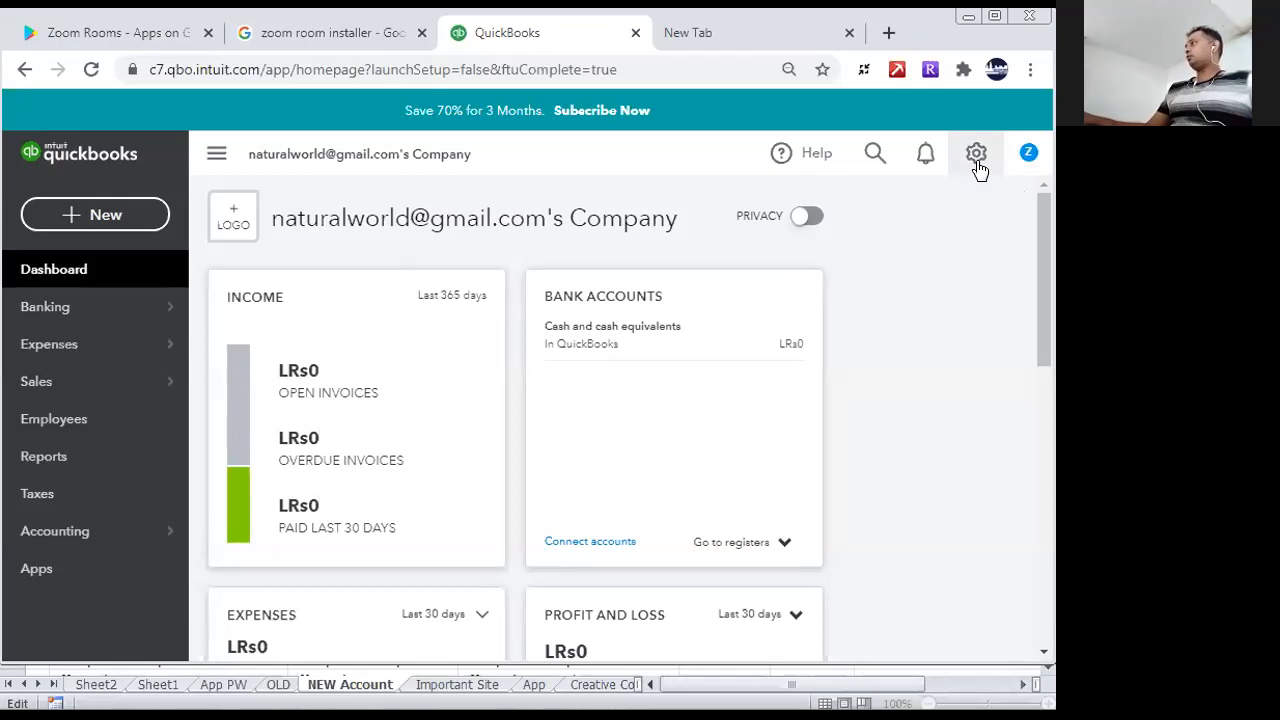
click(976, 158)
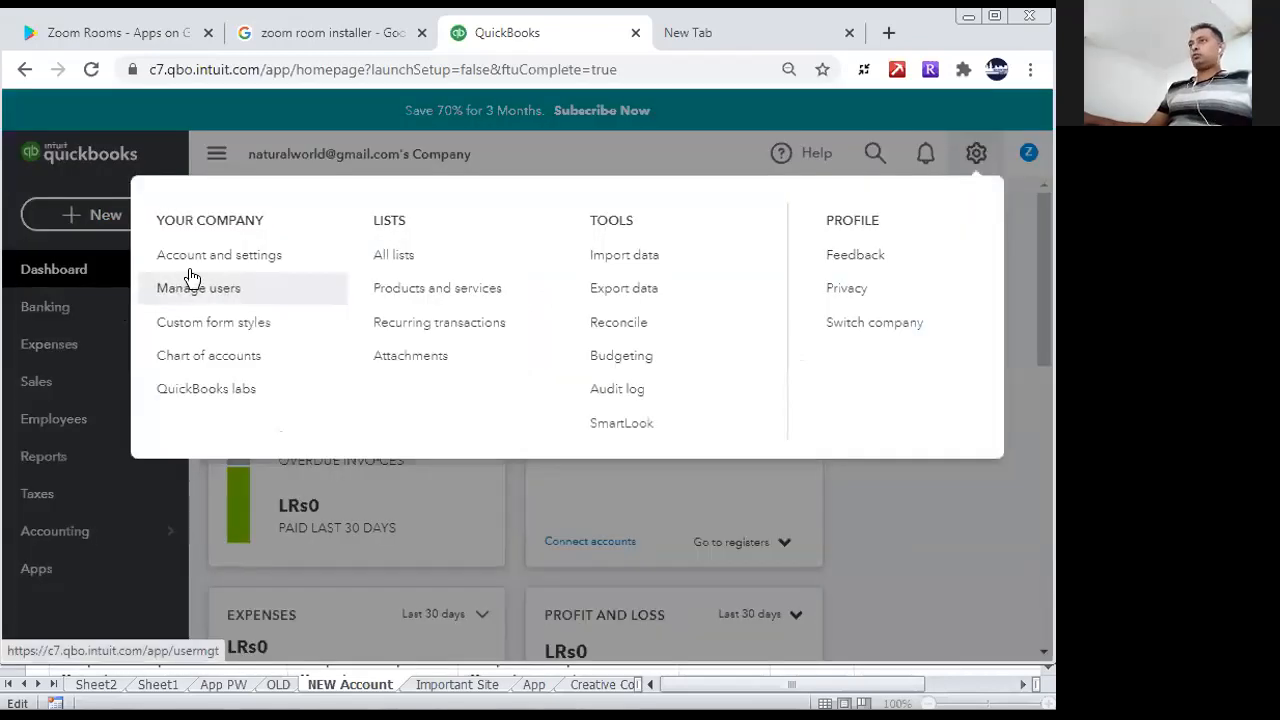
click(244, 260)
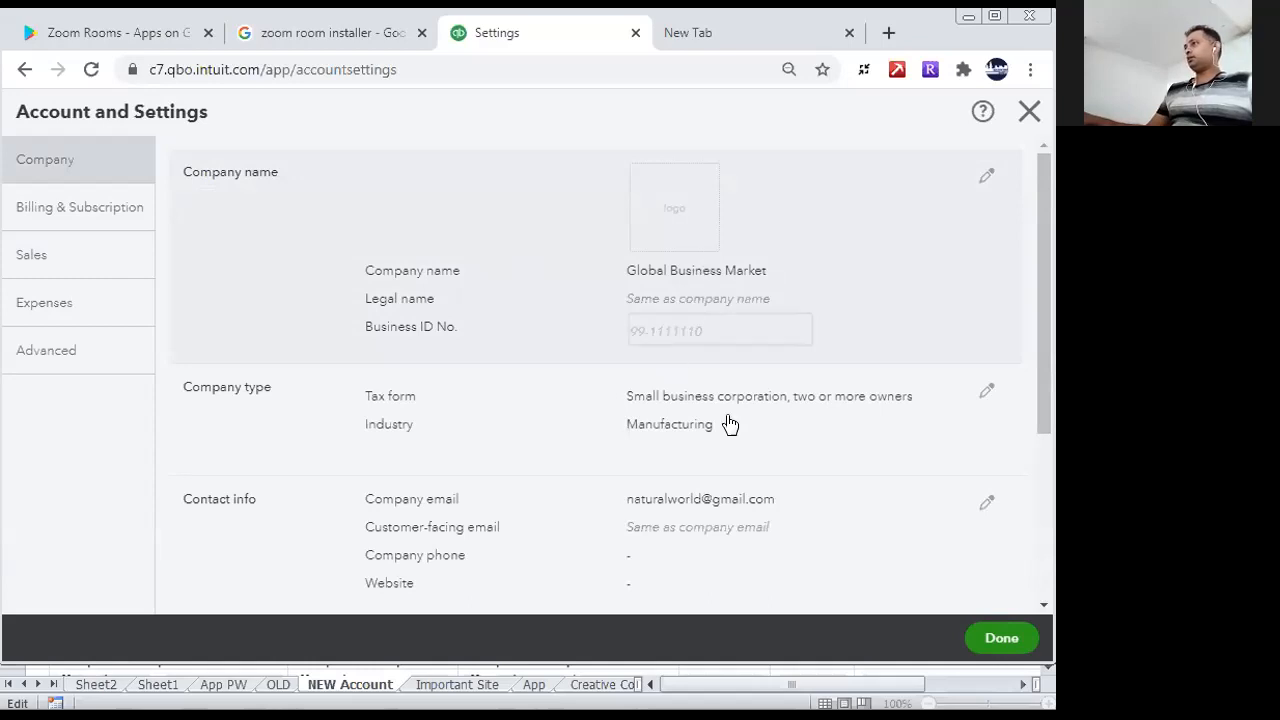
mouse_move(1045, 300)
mouse_down()
mouse_move(1045, 372)
mouse_move(1045, 295)
mouse_up()
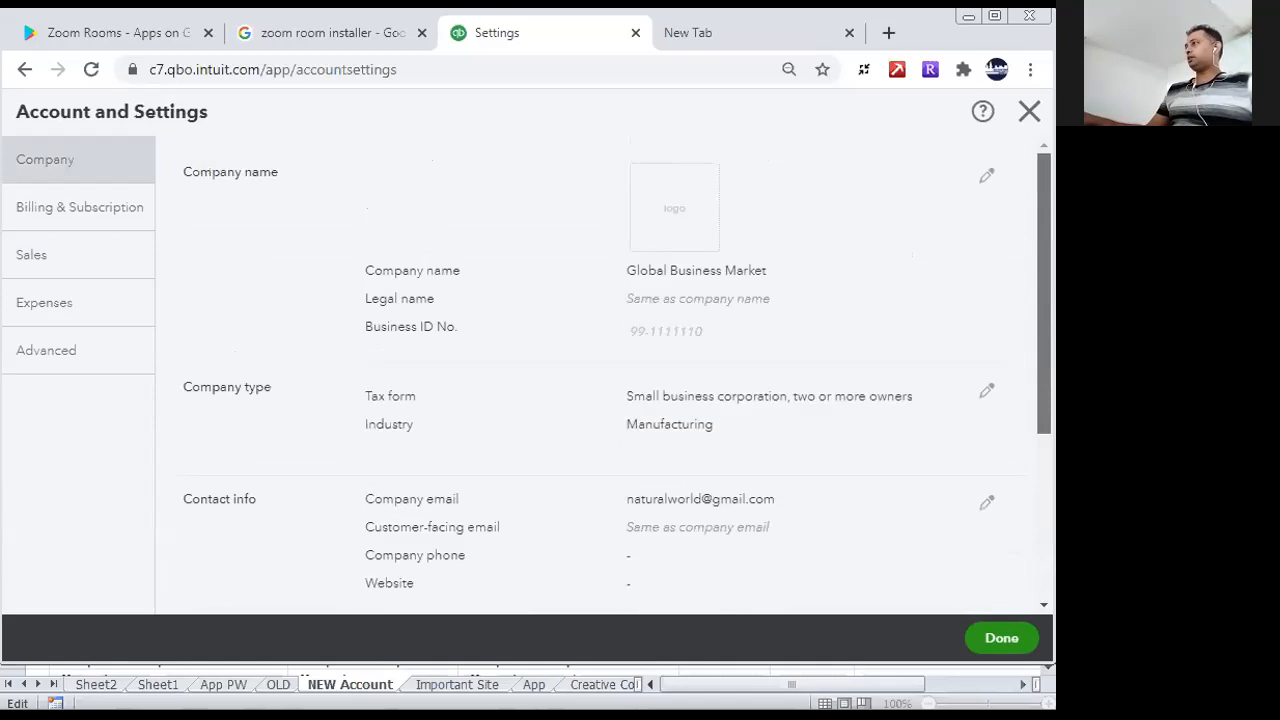
click(987, 174)
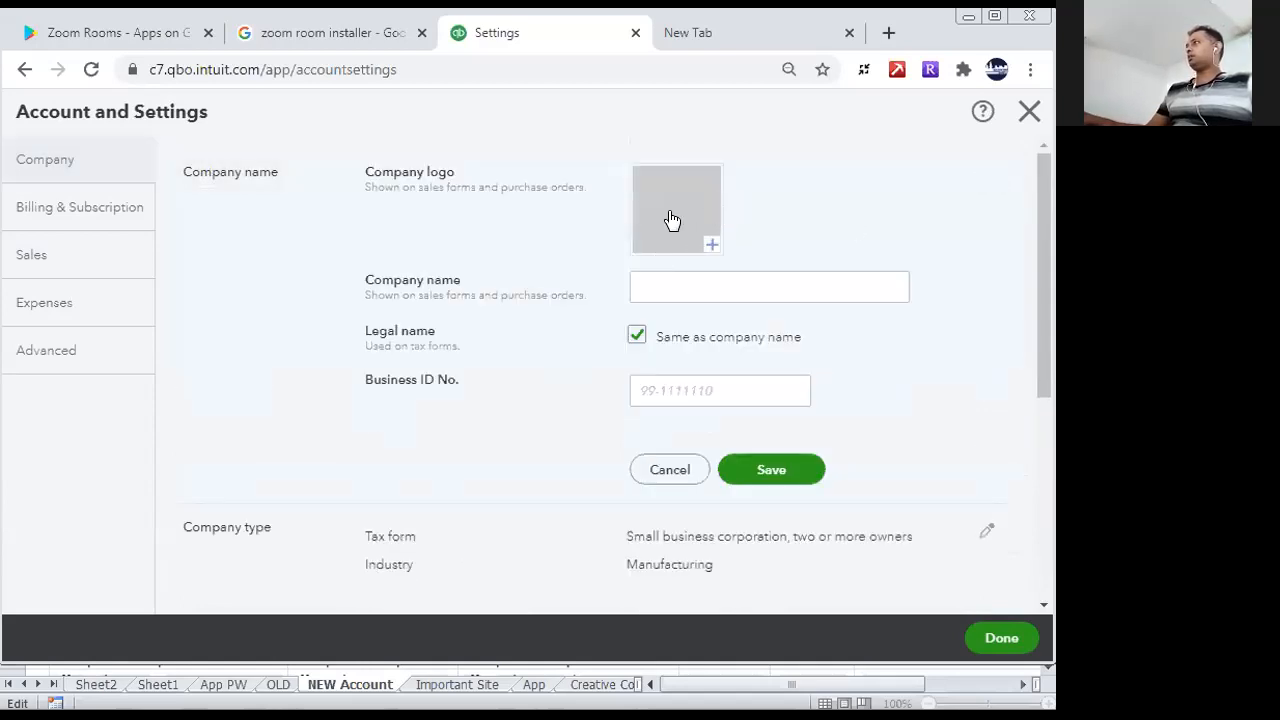
- Search Google Images for "global business" in a new browser tab
click(888, 37)
click(480, 437)
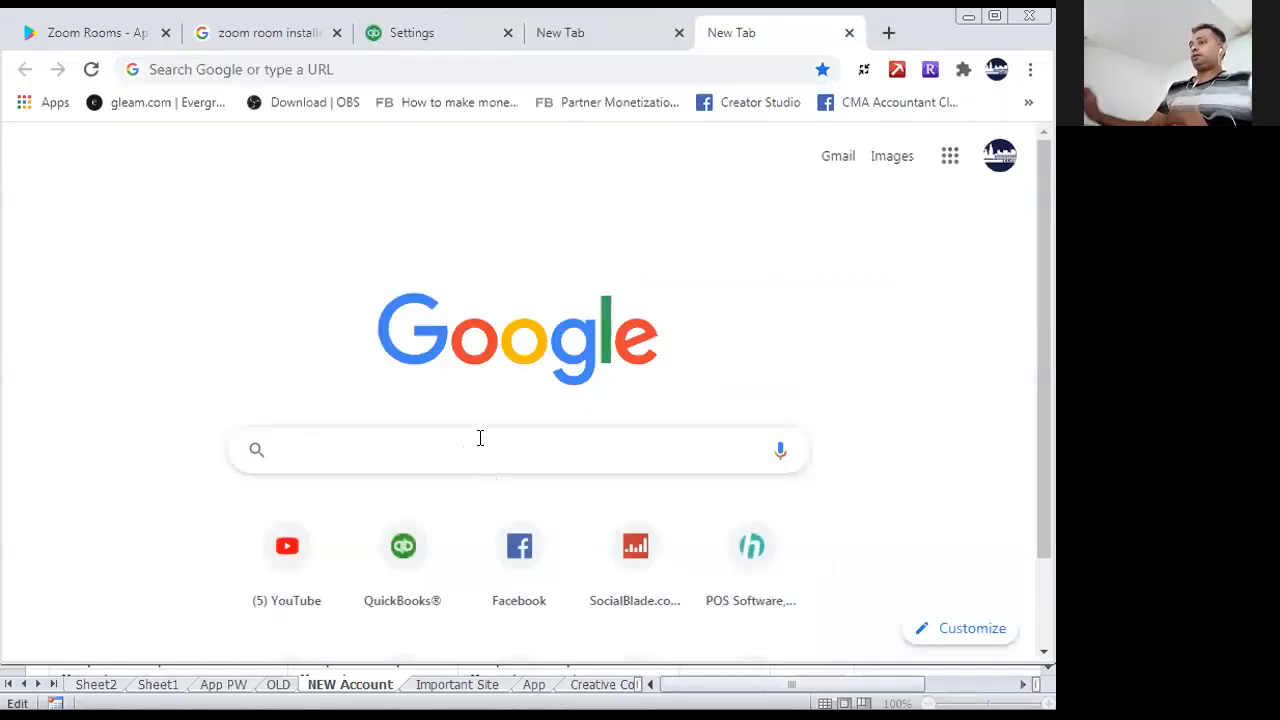
text(globa)
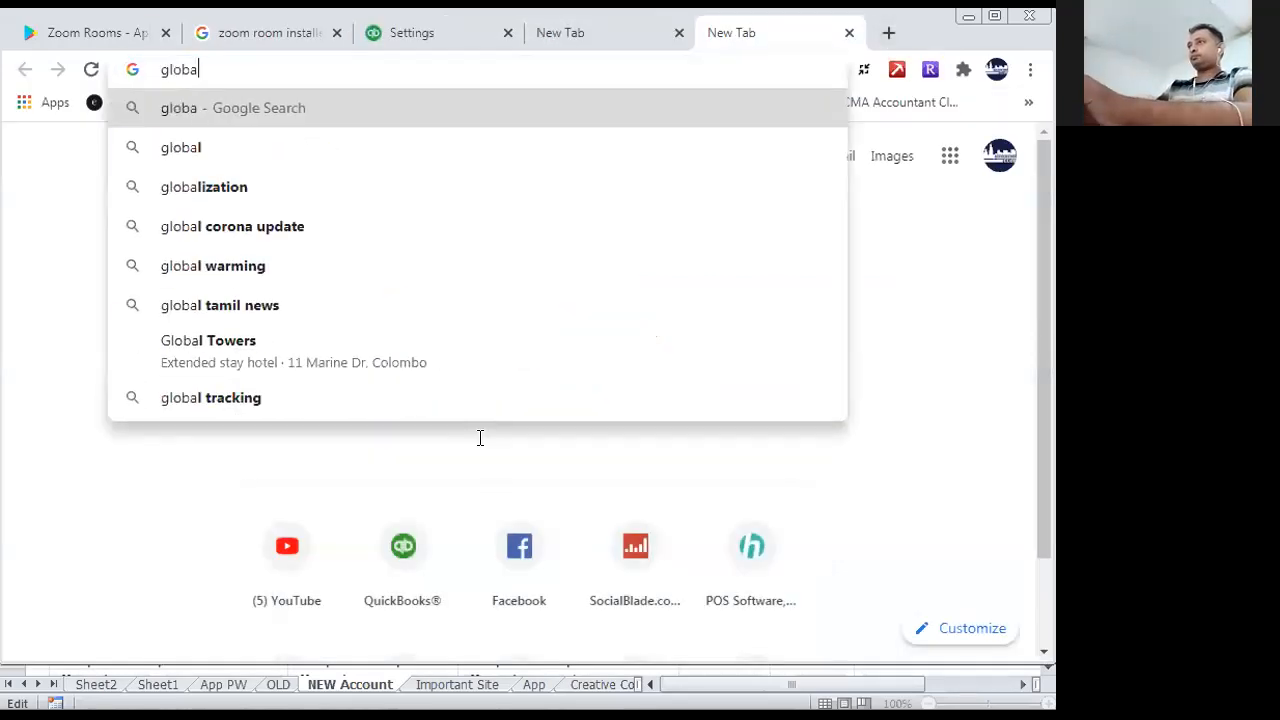
text(l business)
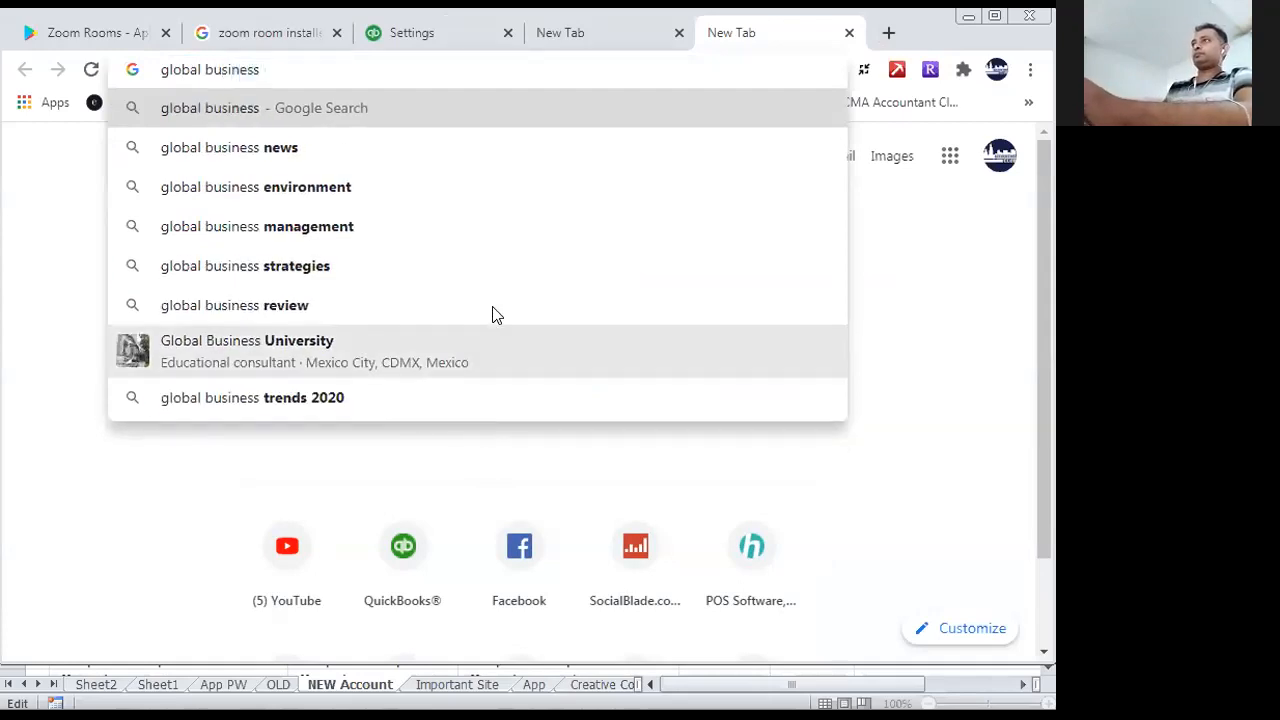
click(252, 110)
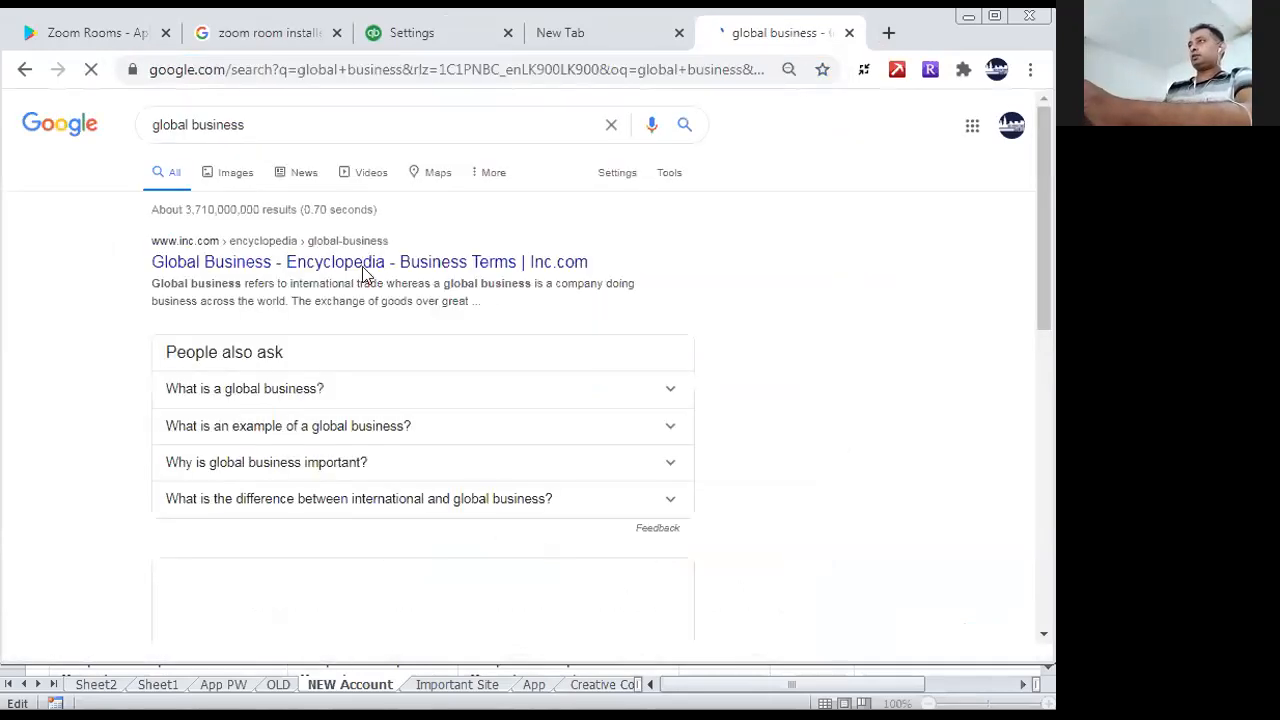
click(236, 178)
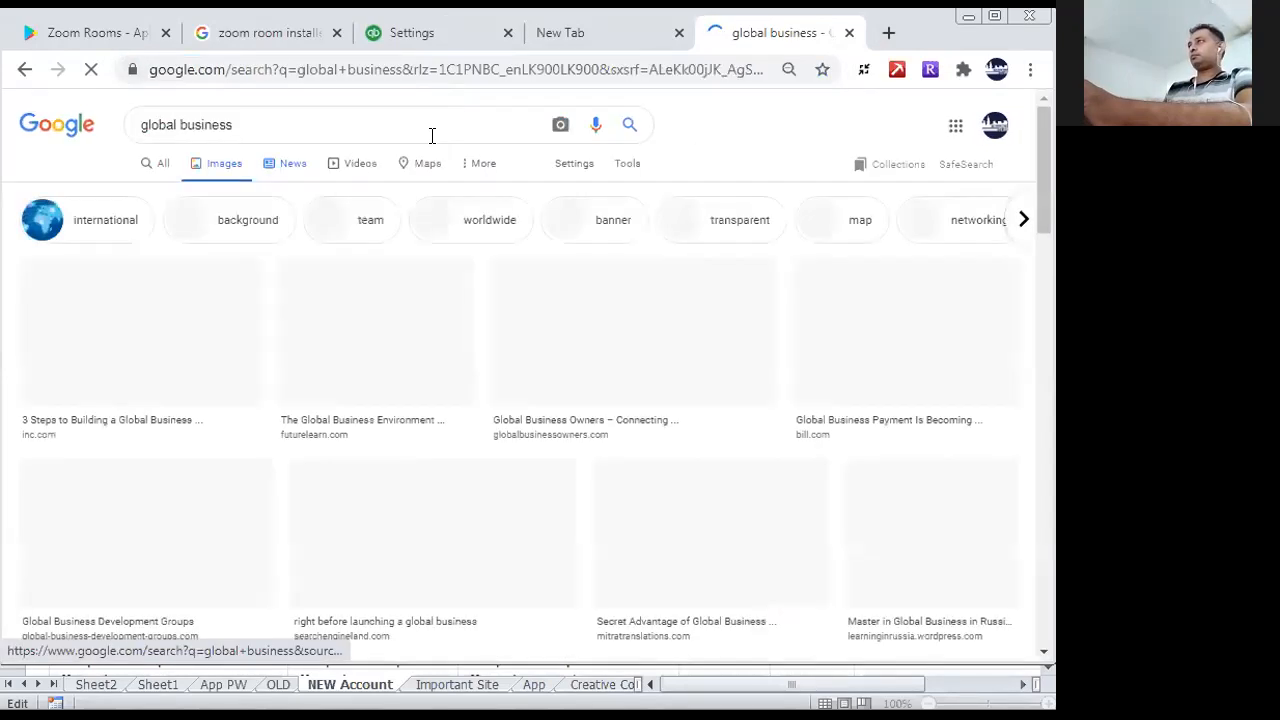
- Open the Snipping Tool and capture the handshake part of the first image result
key(super)
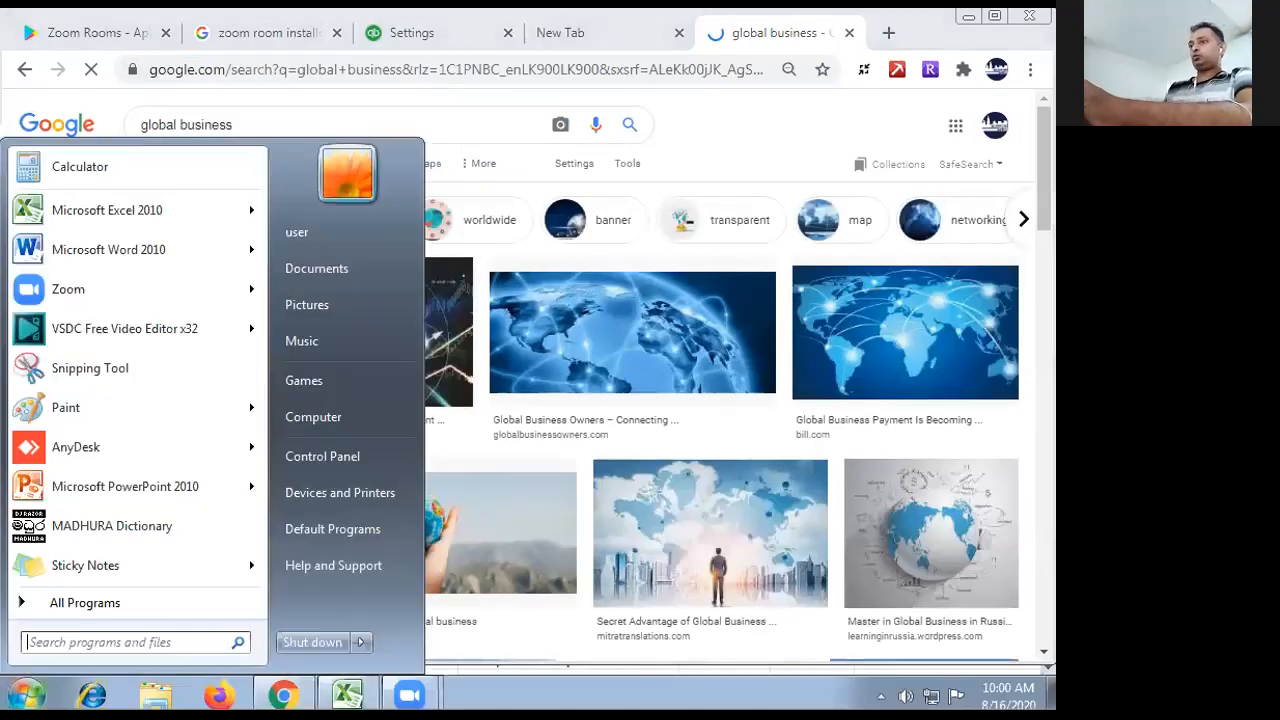
click(88, 372)
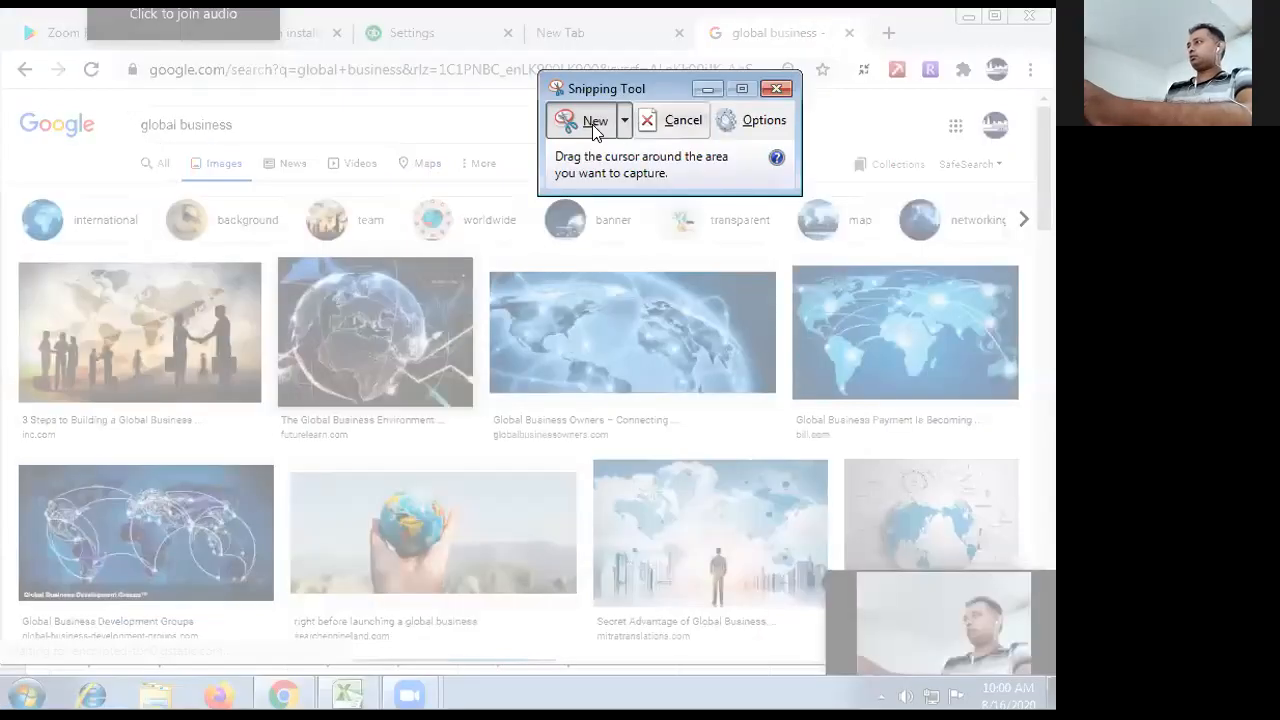
click(680, 120)
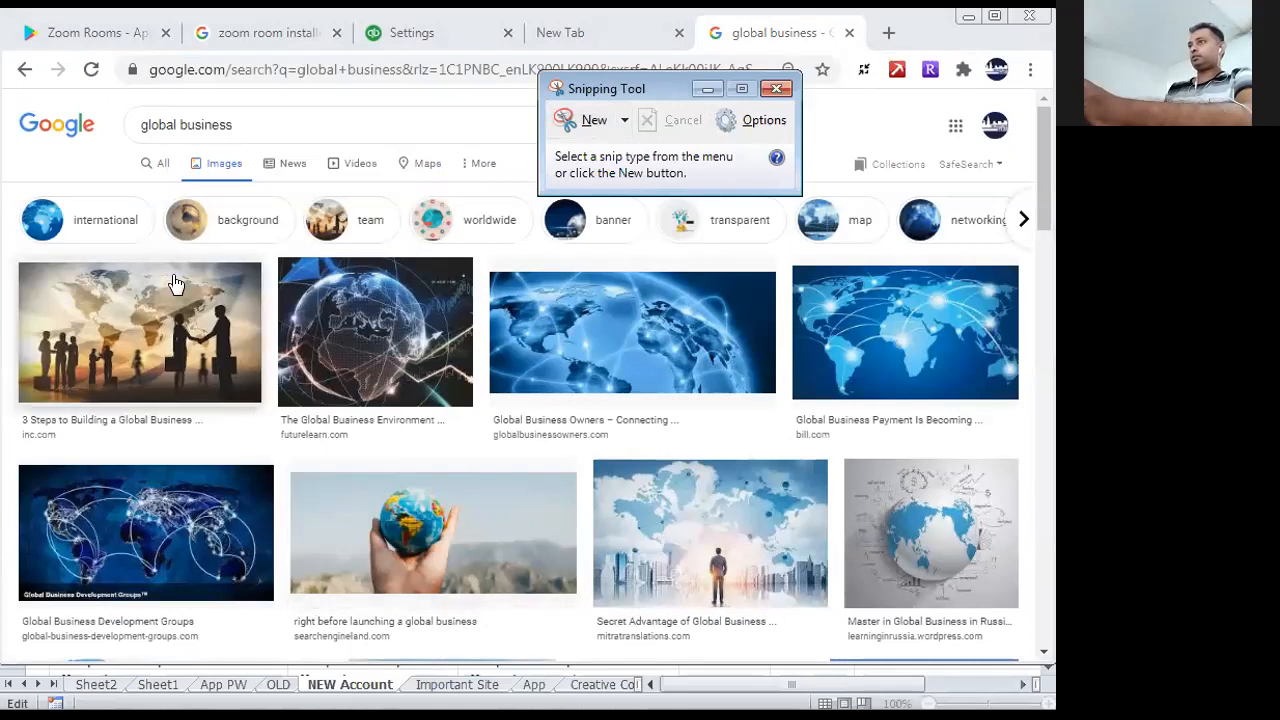
click(585, 120)
drag(140, 277, 246, 397)
- Save the snip to the Desktop as a JPEG file named Global and close the Snipping Tool
right_click(204, 333)
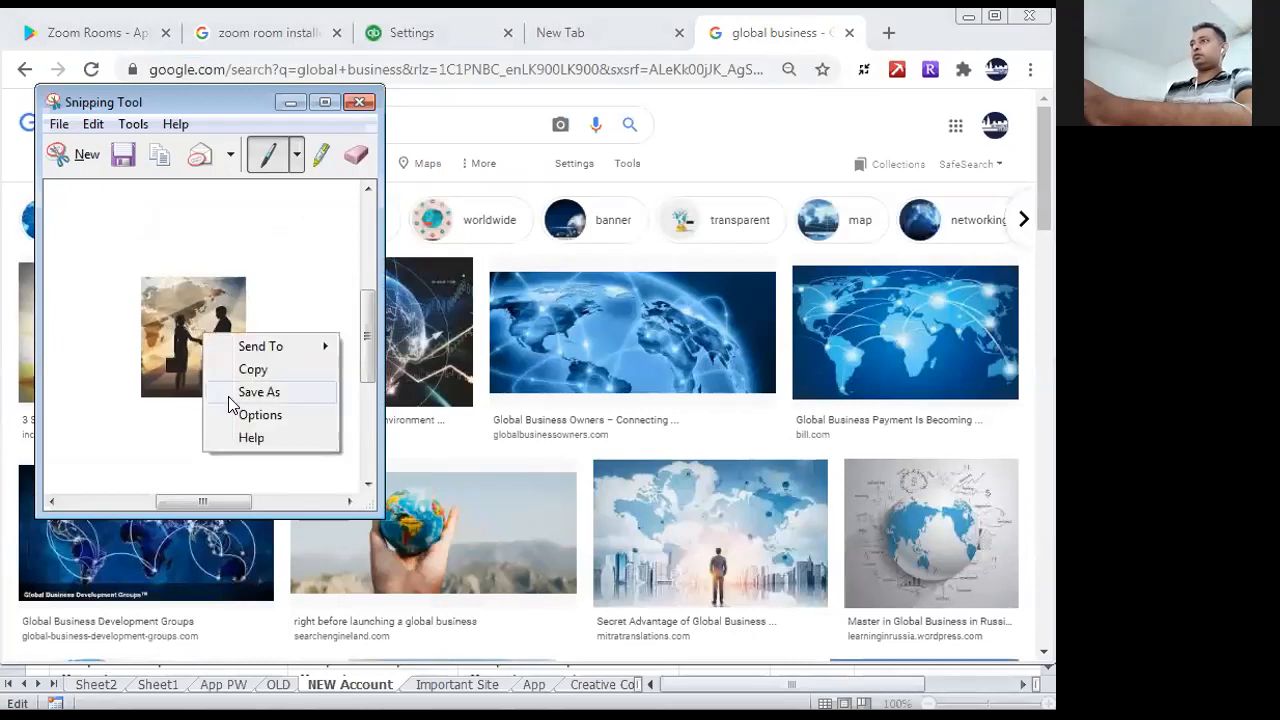
click(59, 124)
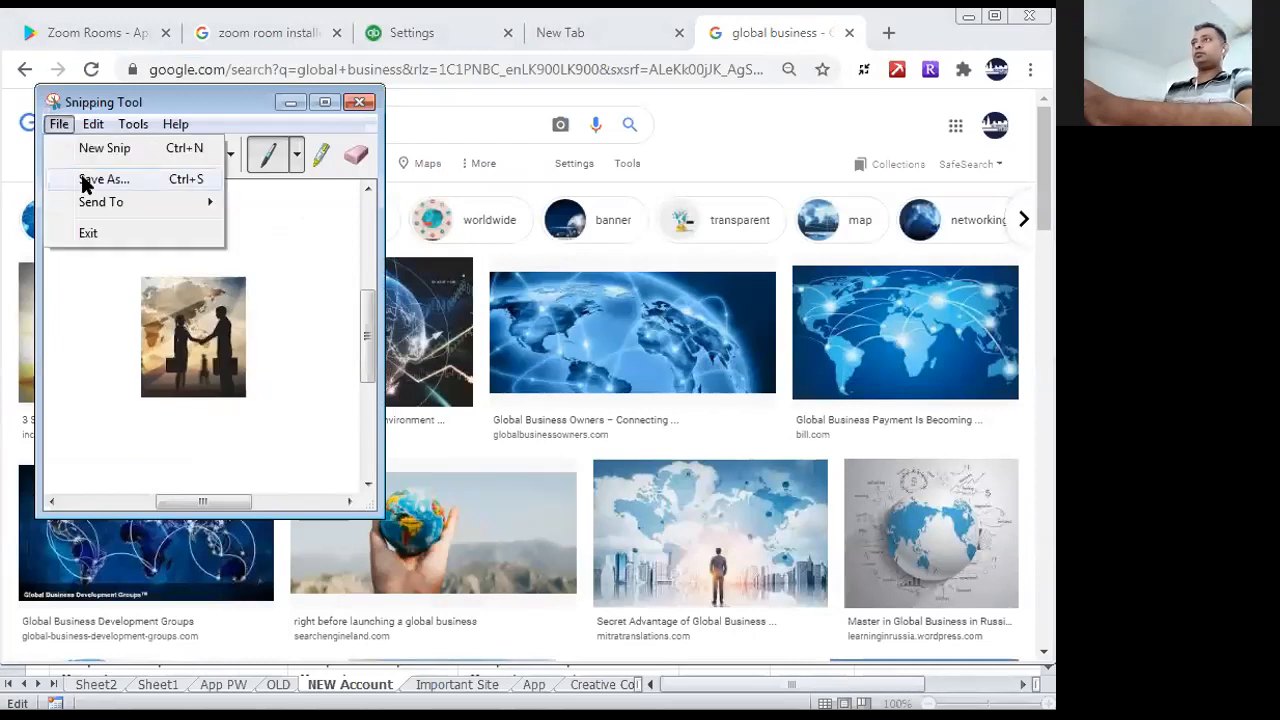
click(84, 180)
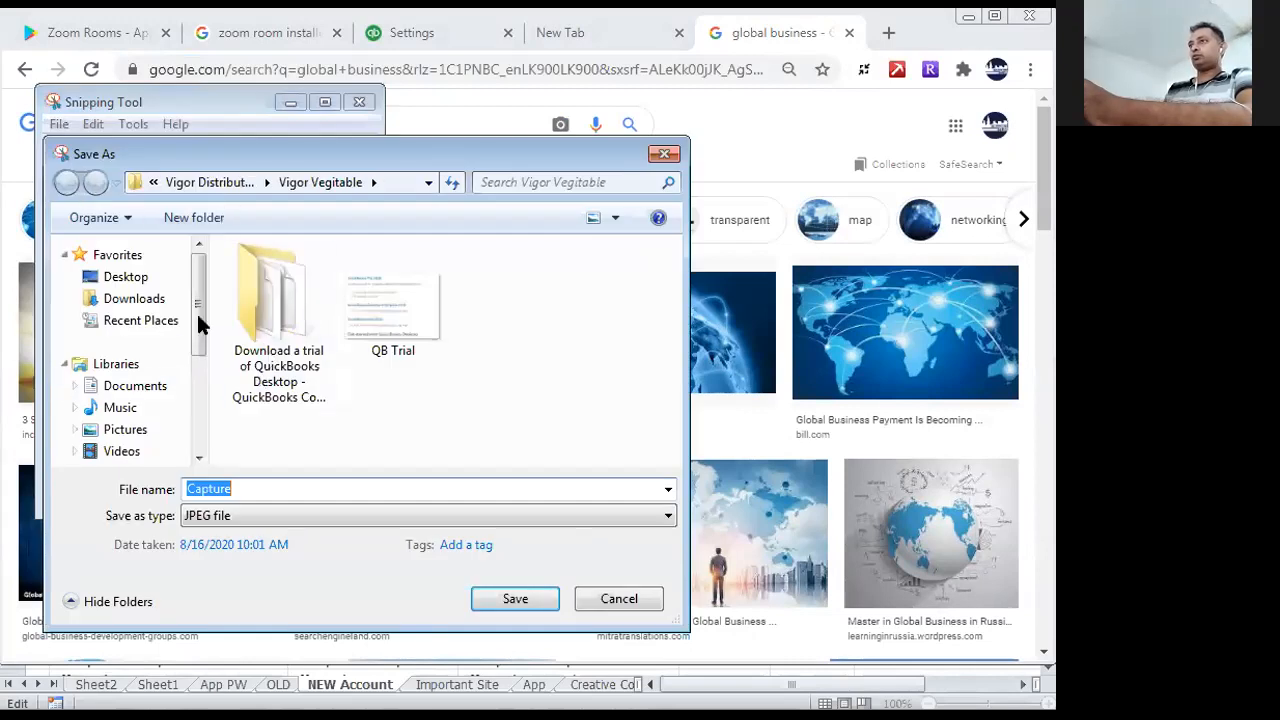
click(124, 277)
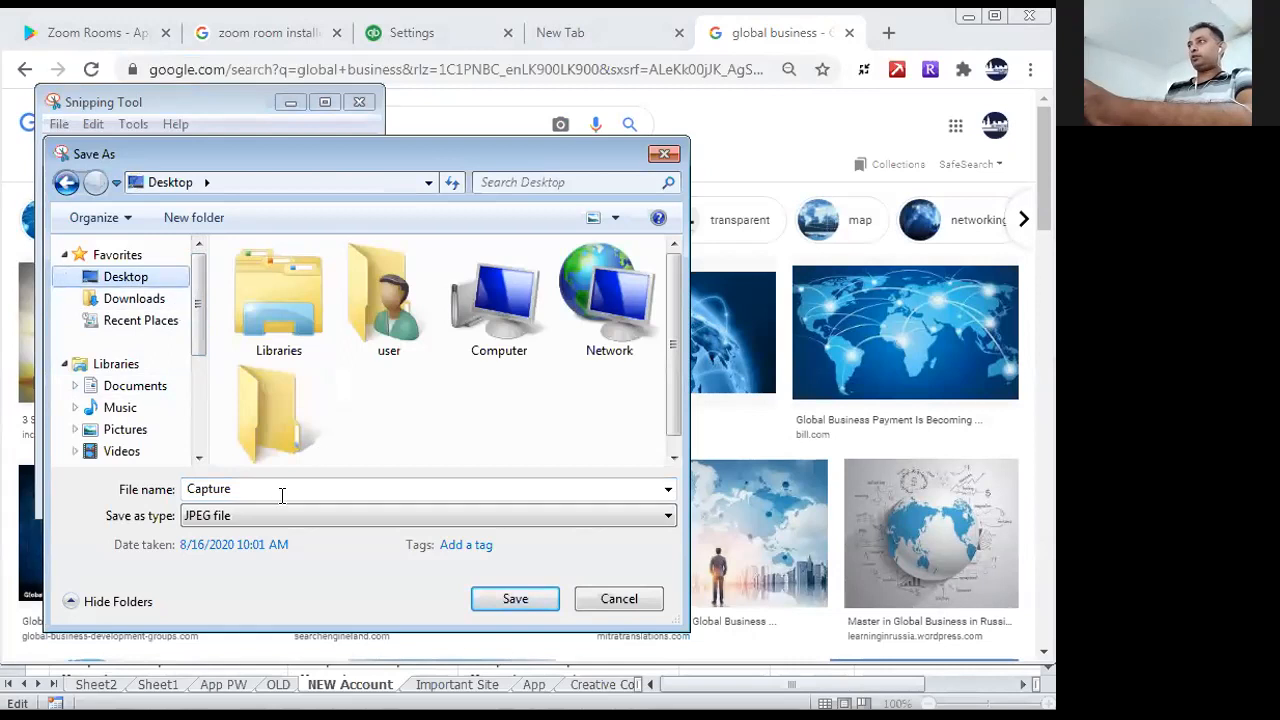
double_click(252, 490)
text(Global)
click(529, 599)
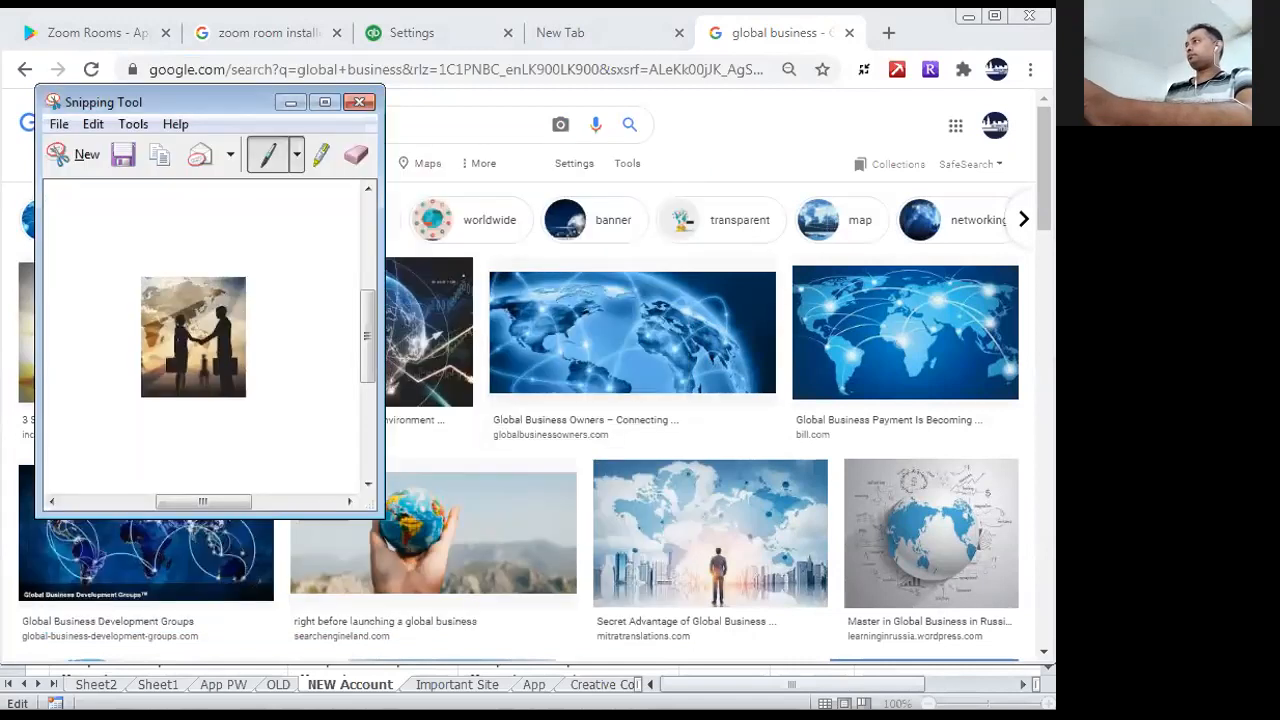
click(362, 103)
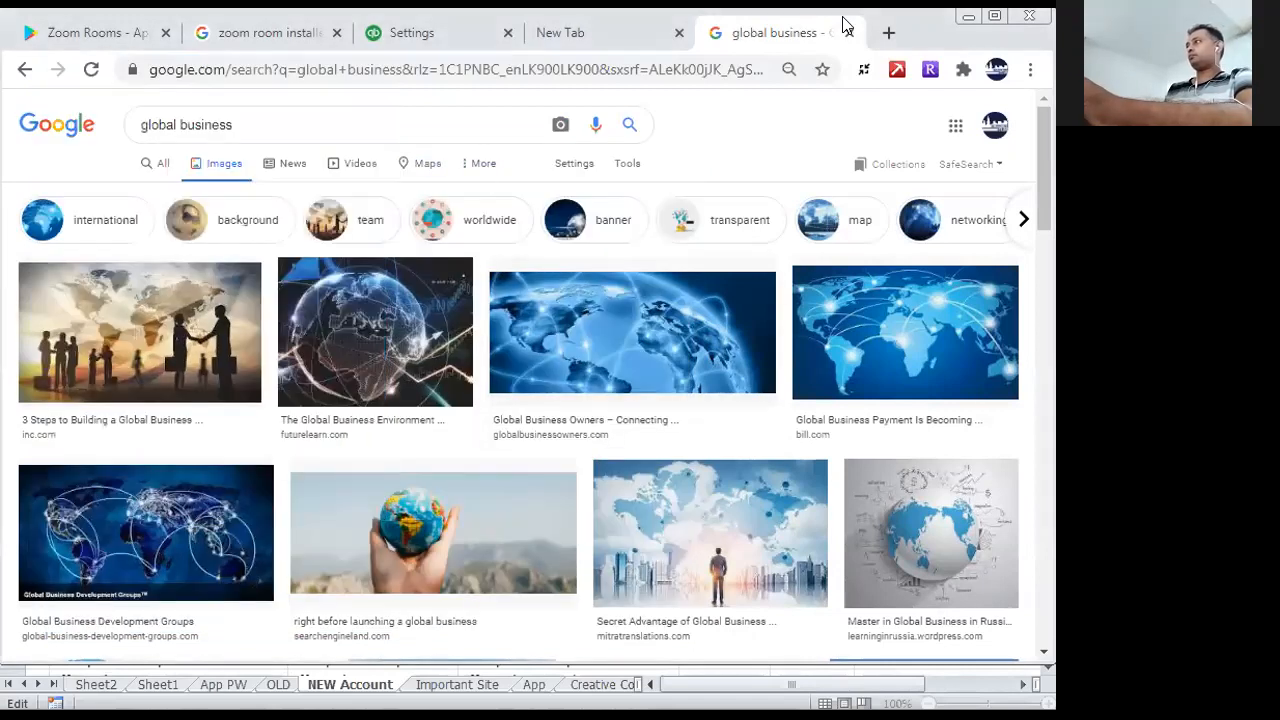
- Return to the QuickBooks settings and save the Global image from the Desktop as the company logo
click(392, 35)
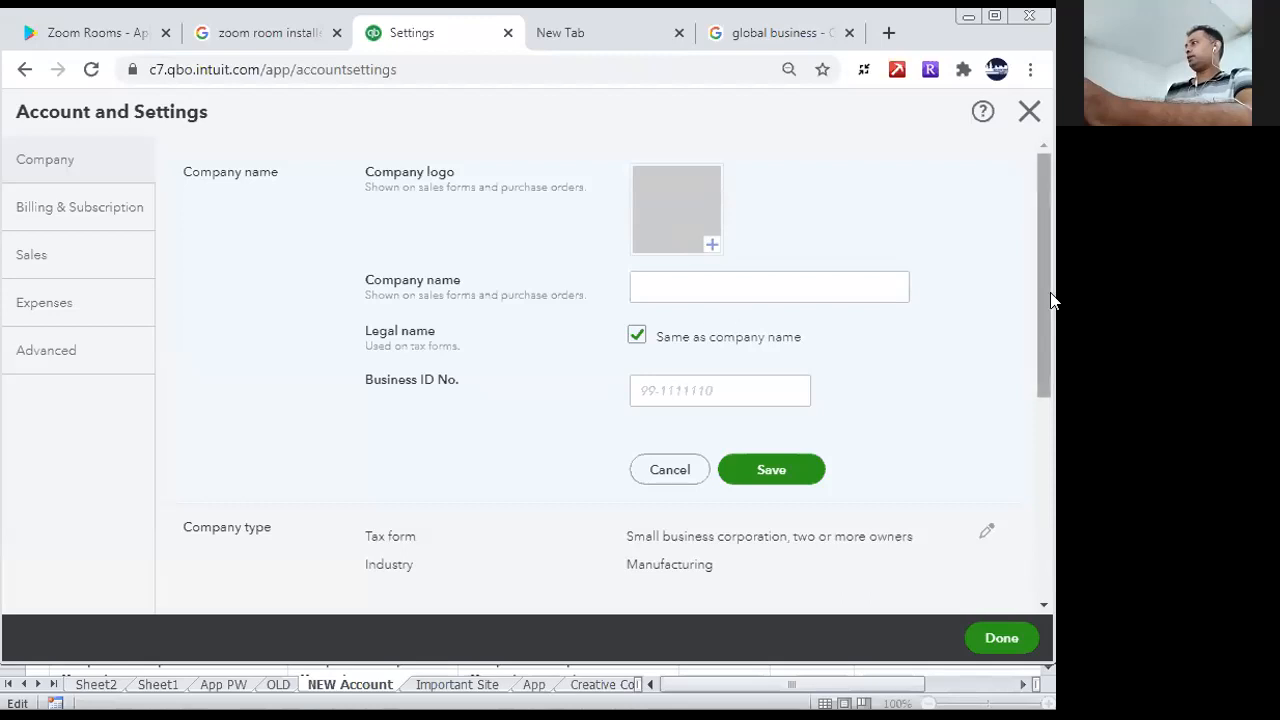
drag(1048, 294, 1034, 458)
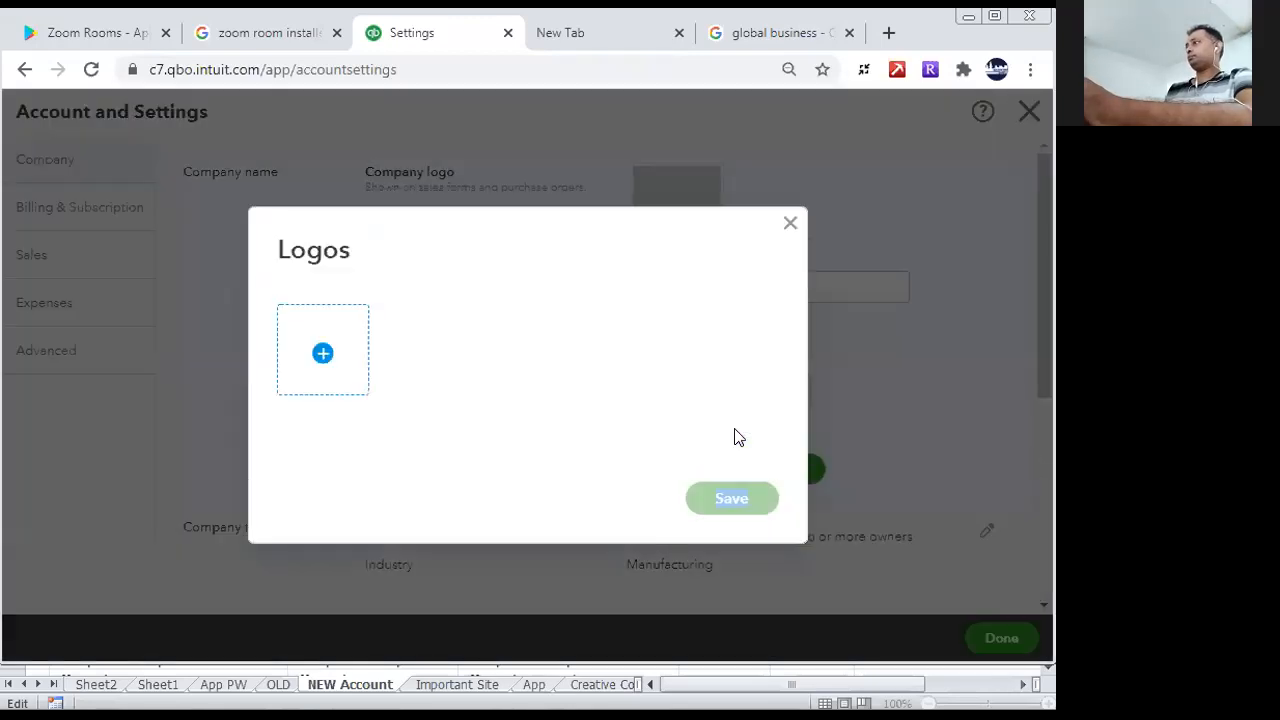
click(326, 357)
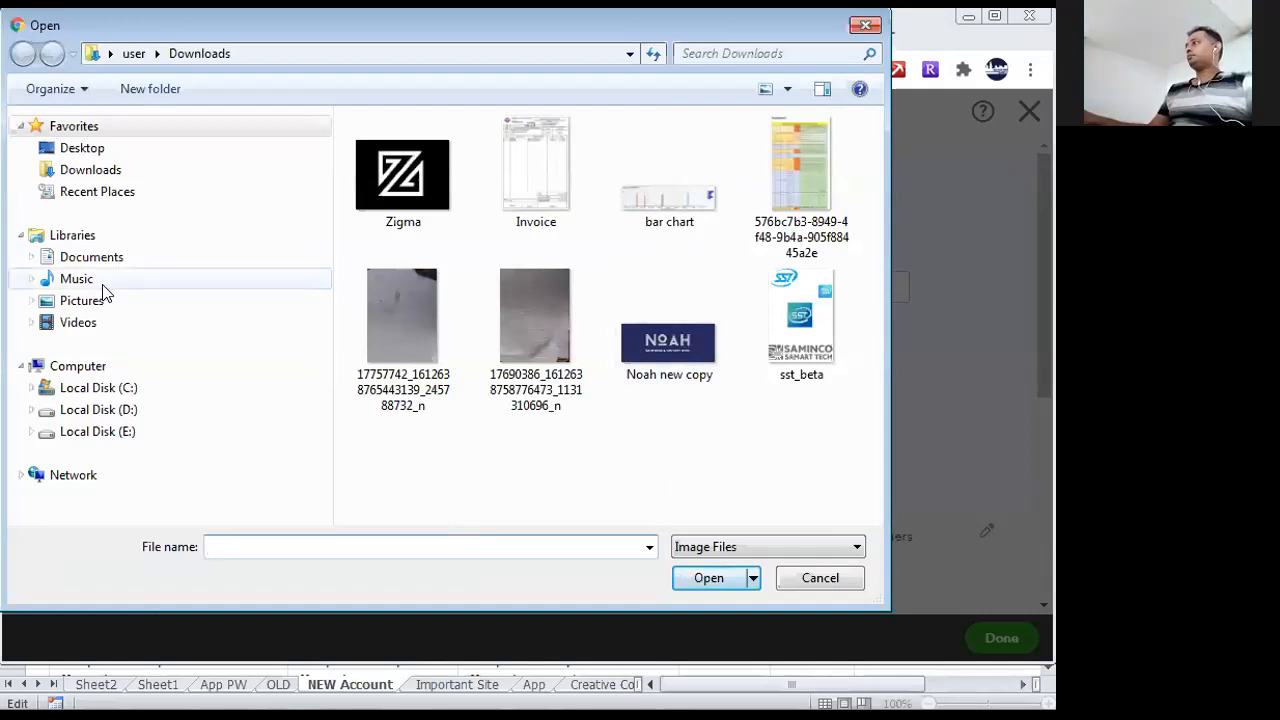
click(94, 148)
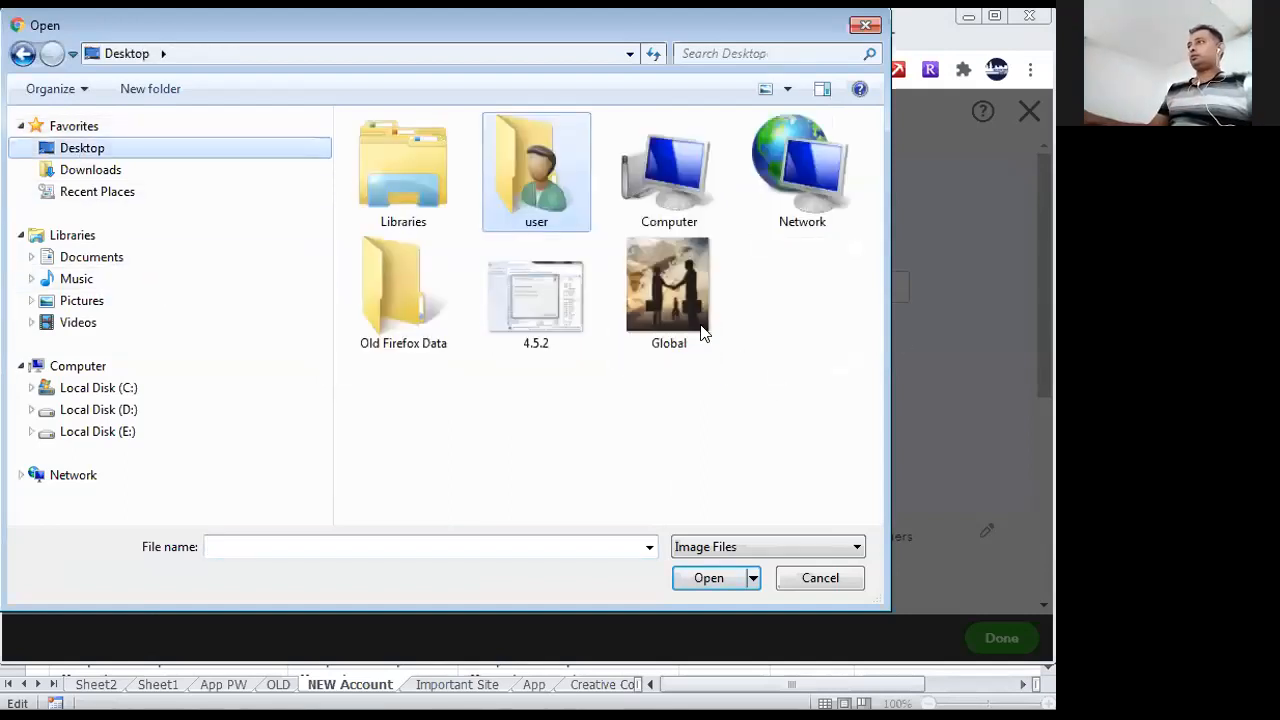
click(668, 290)
click(716, 580)
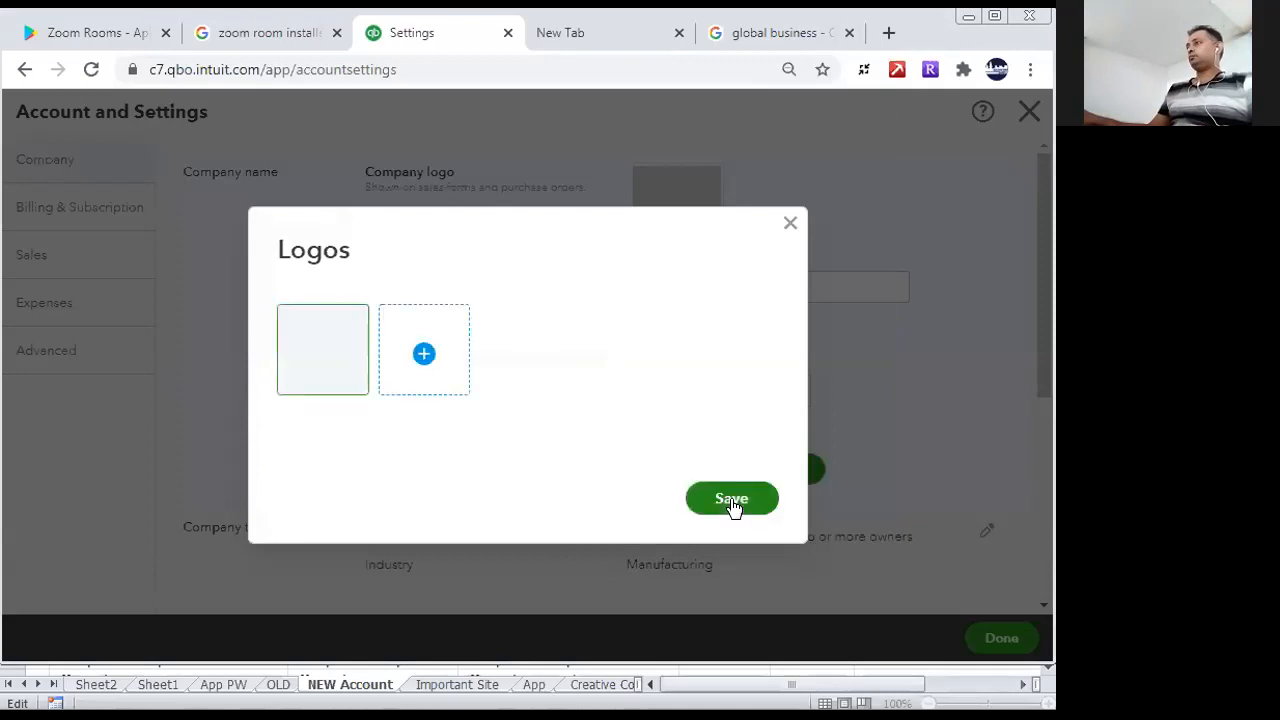
click(731, 503)
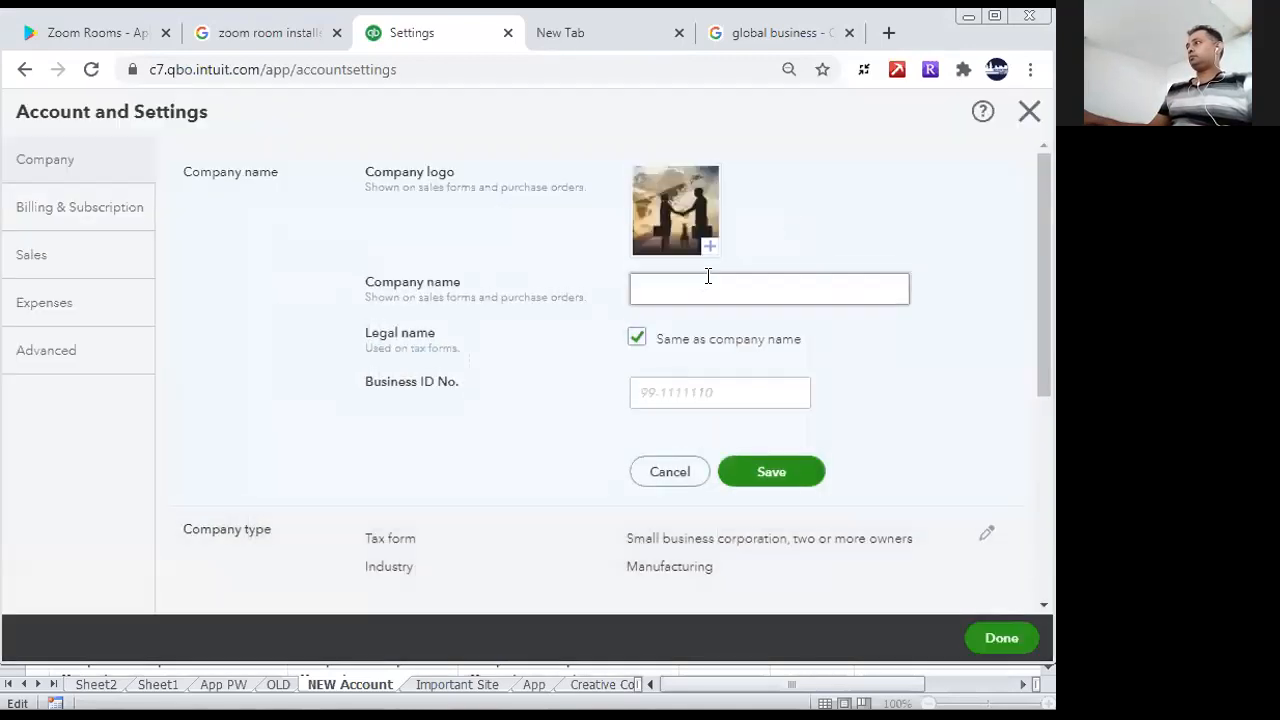
- Enter Global Business Market as the company name
click(724, 285)
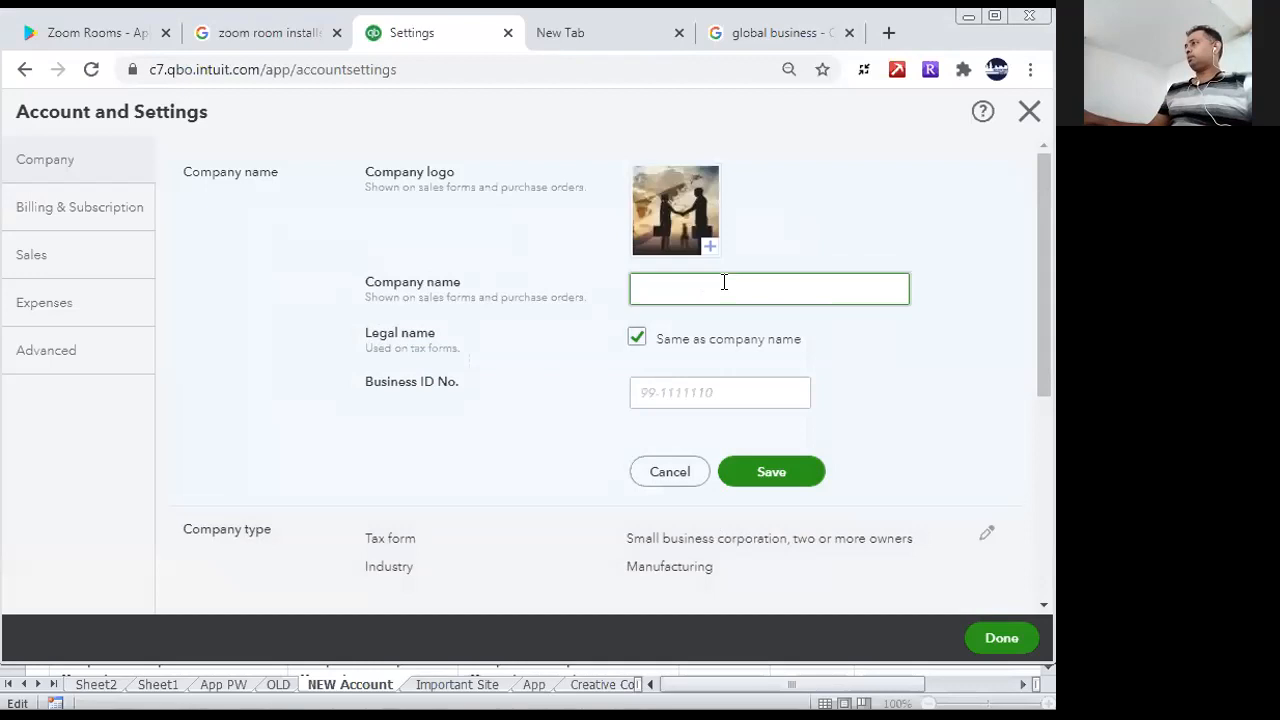
text(G)
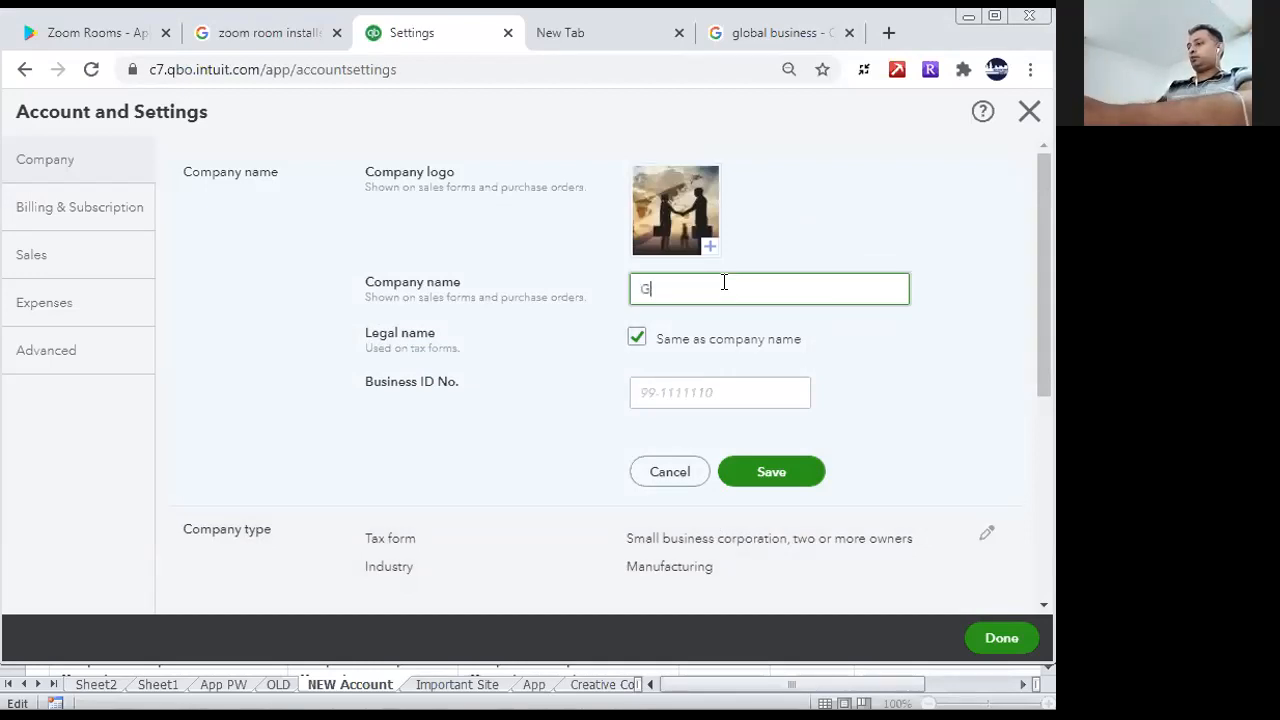
text(lo)
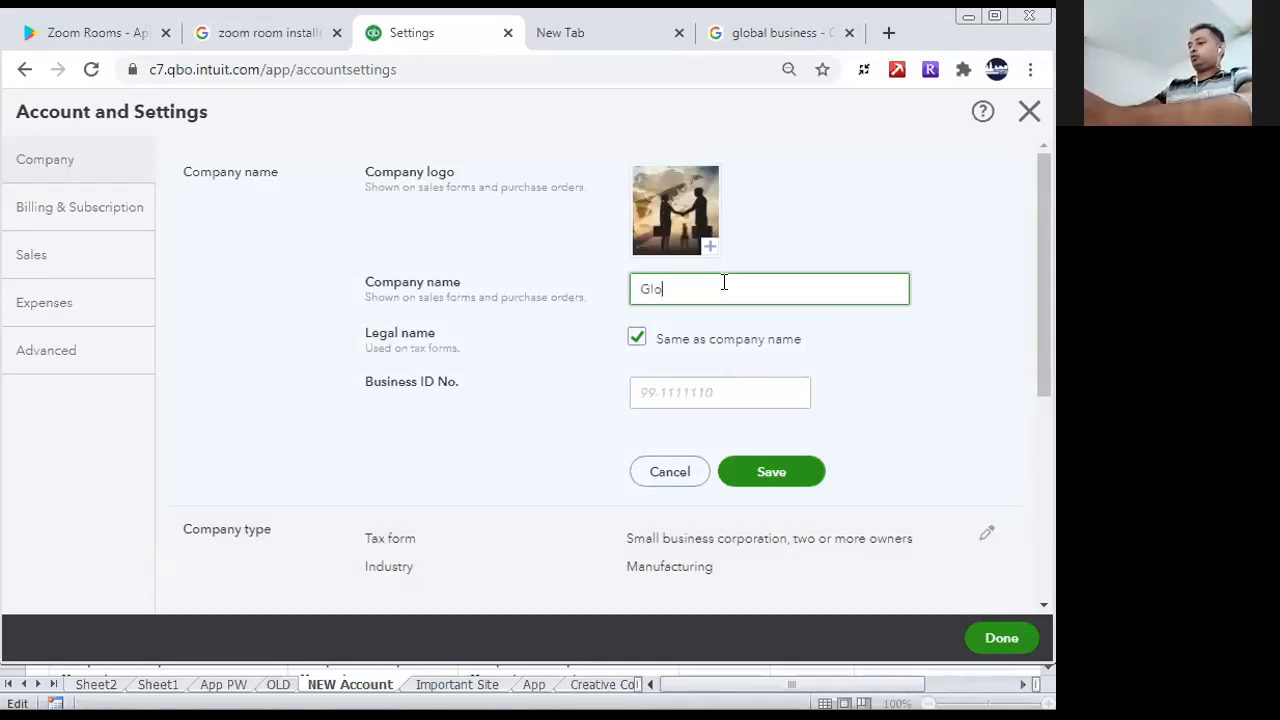
text(bal )
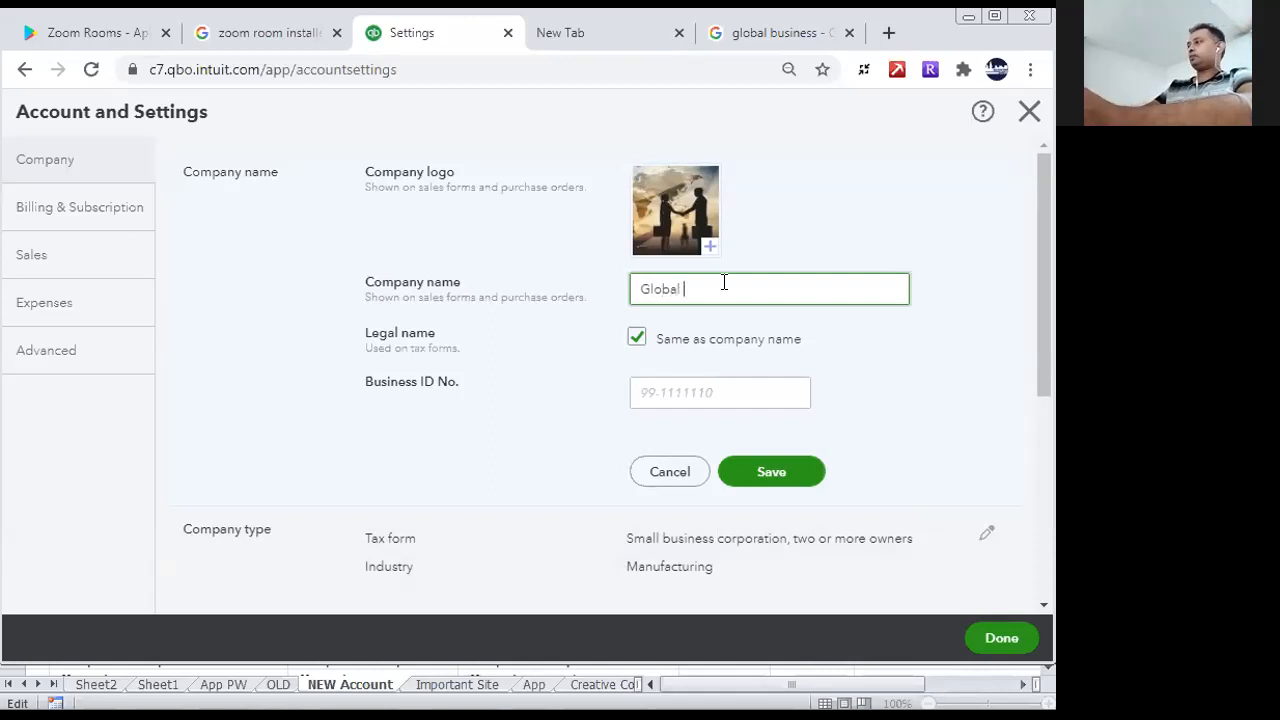
text(Busin)
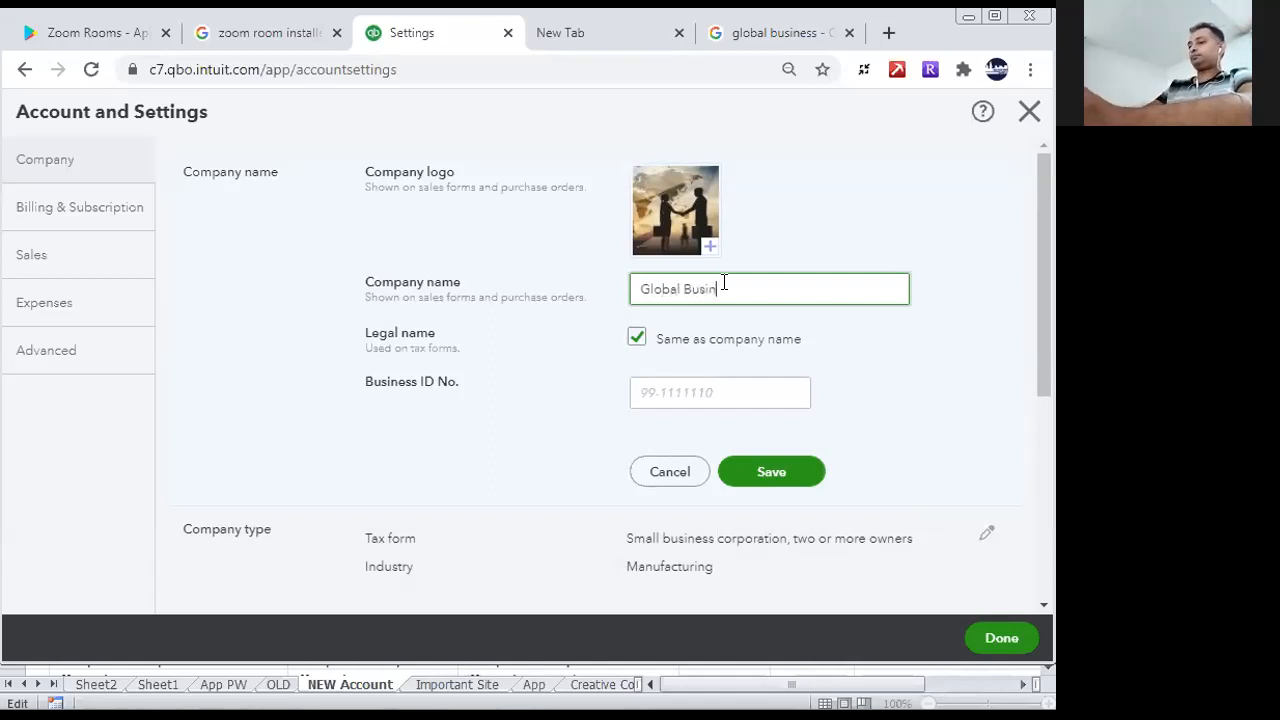
text(ess Market)
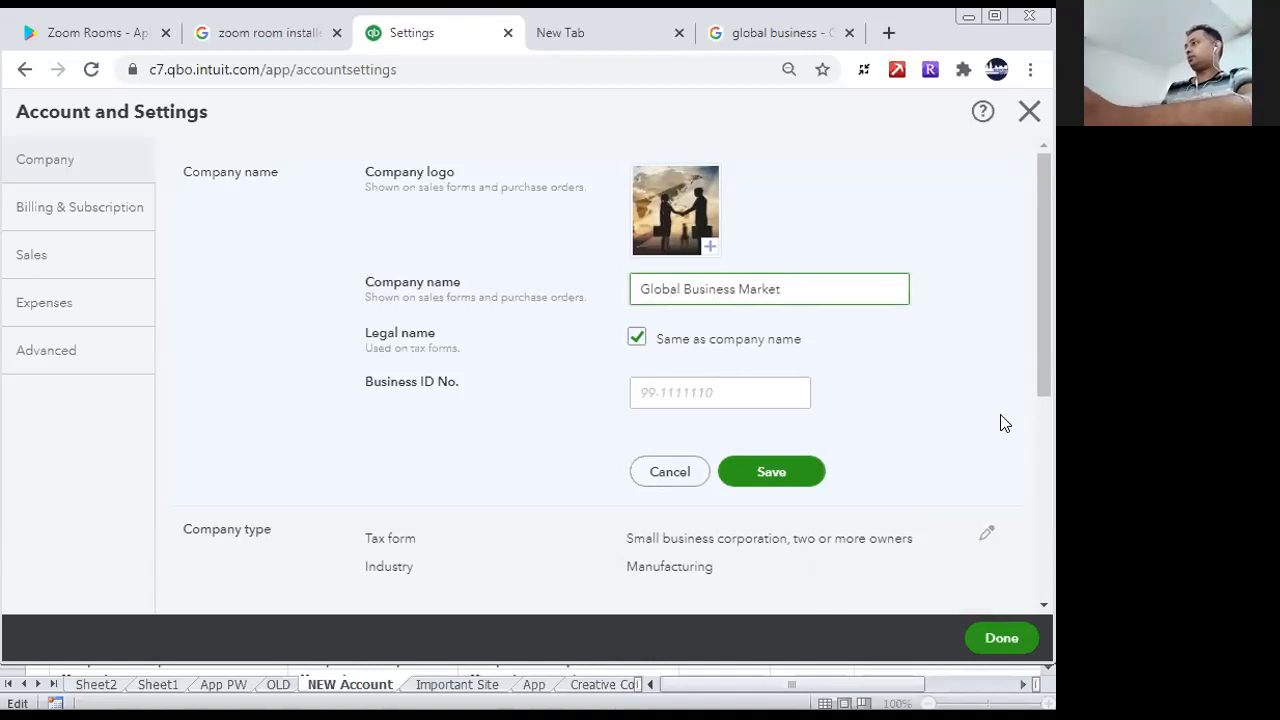
- Enter the business ID number and save the Company name section
click(735, 392)
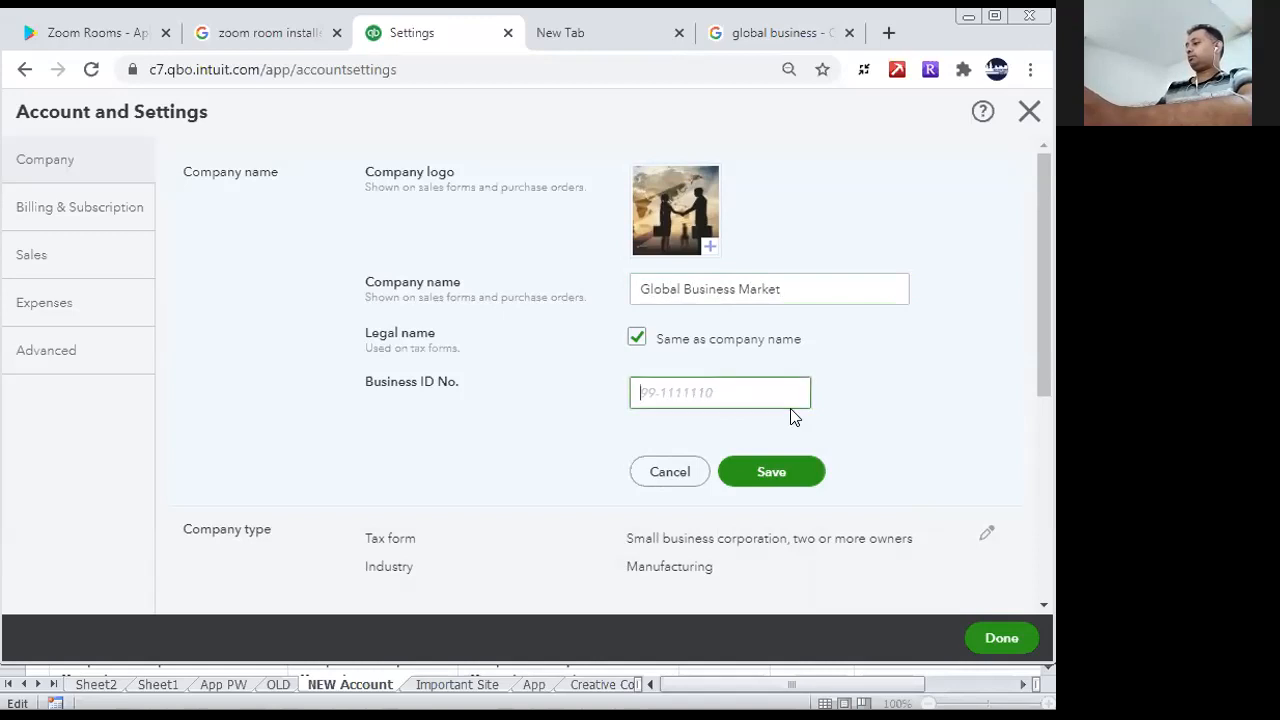
text(145623)
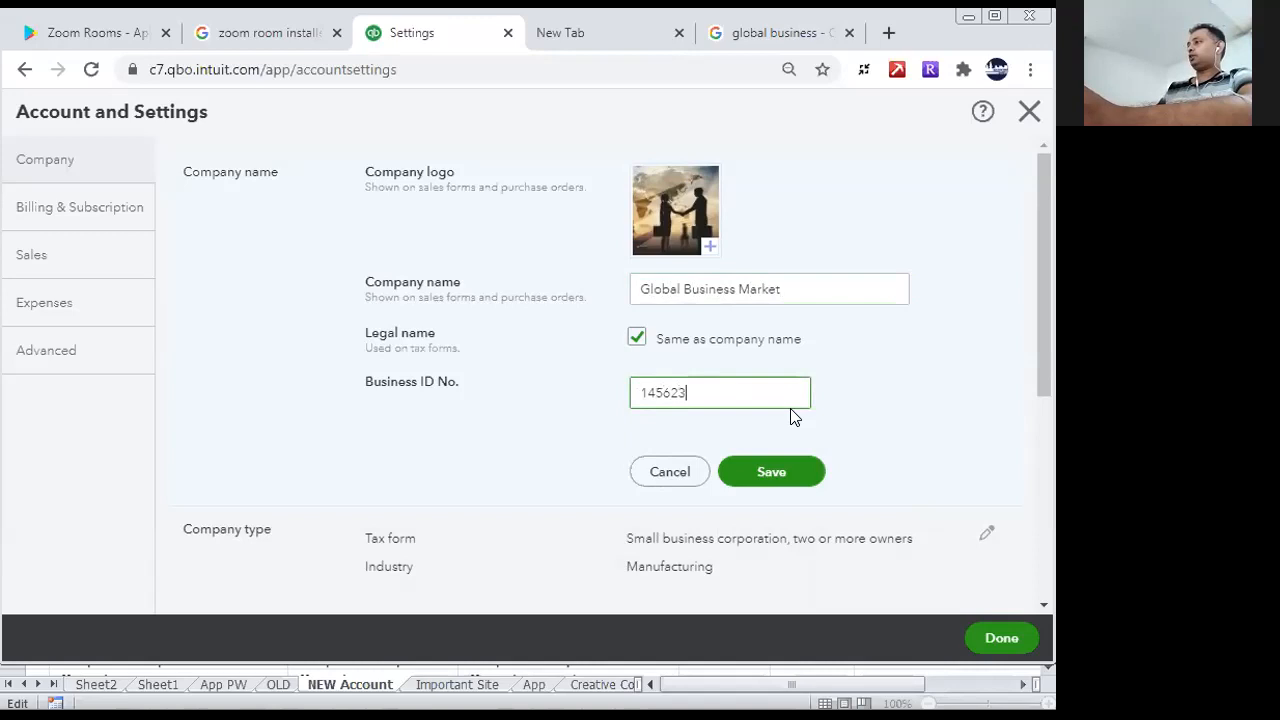
click(796, 482)
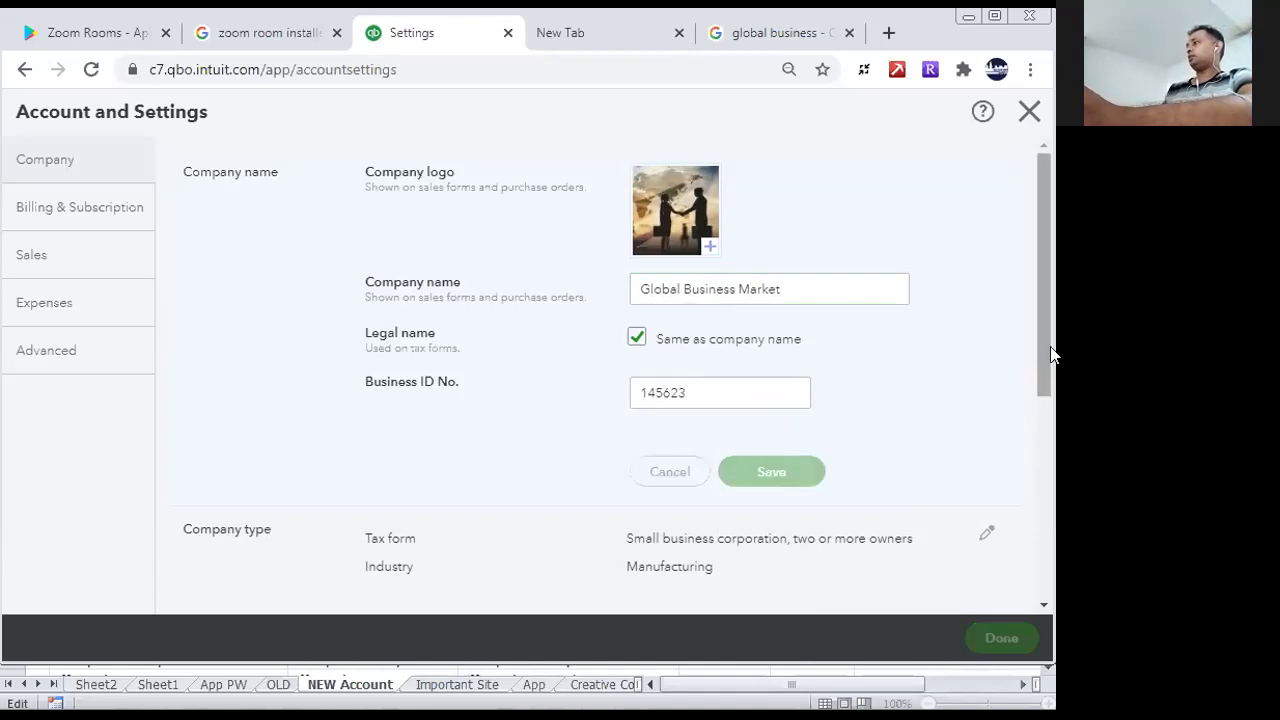
- Edit the Company type section and set the tax form to Partnership or limited liability company
drag(1046, 366, 1050, 474)
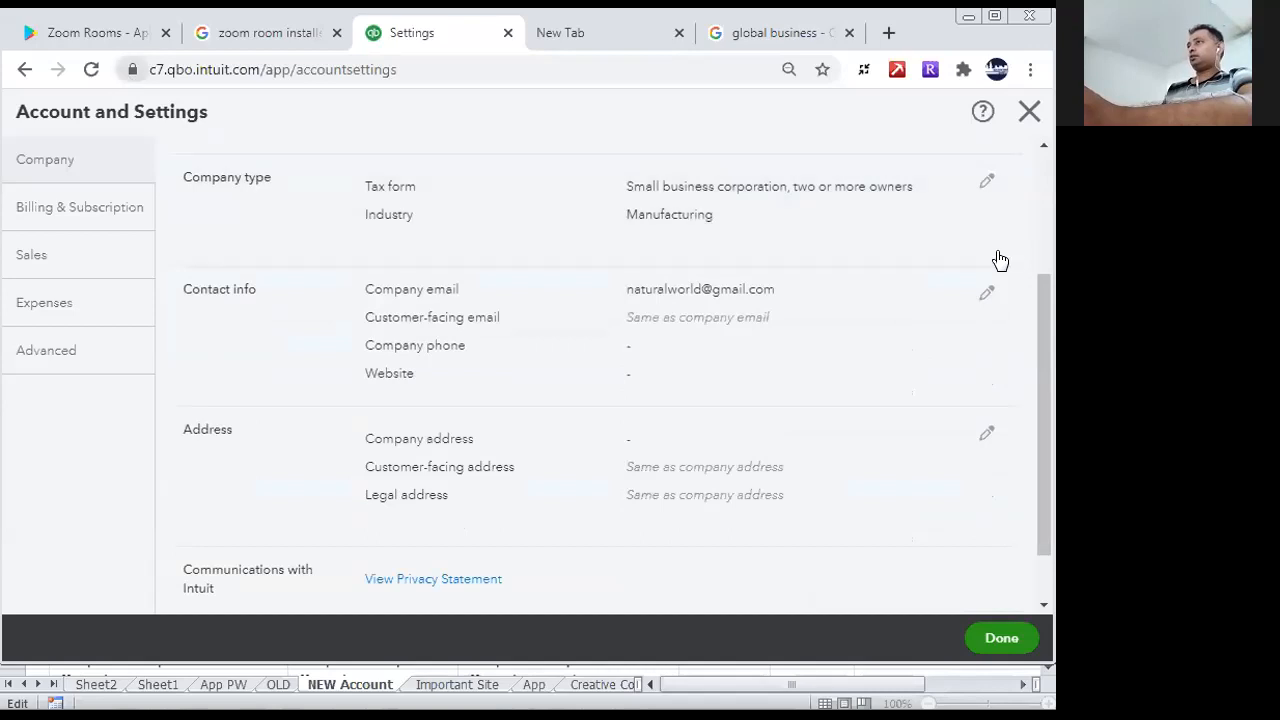
click(665, 214)
drag(1038, 320, 1036, 238)
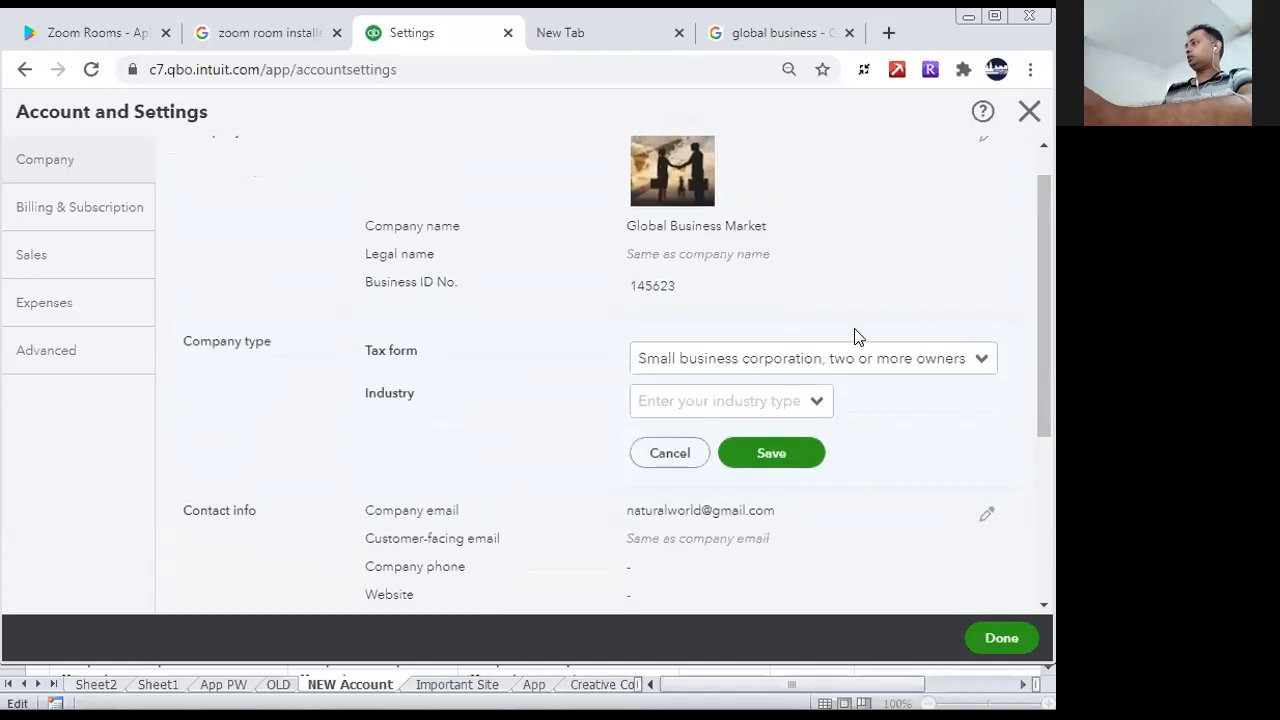
click(979, 361)
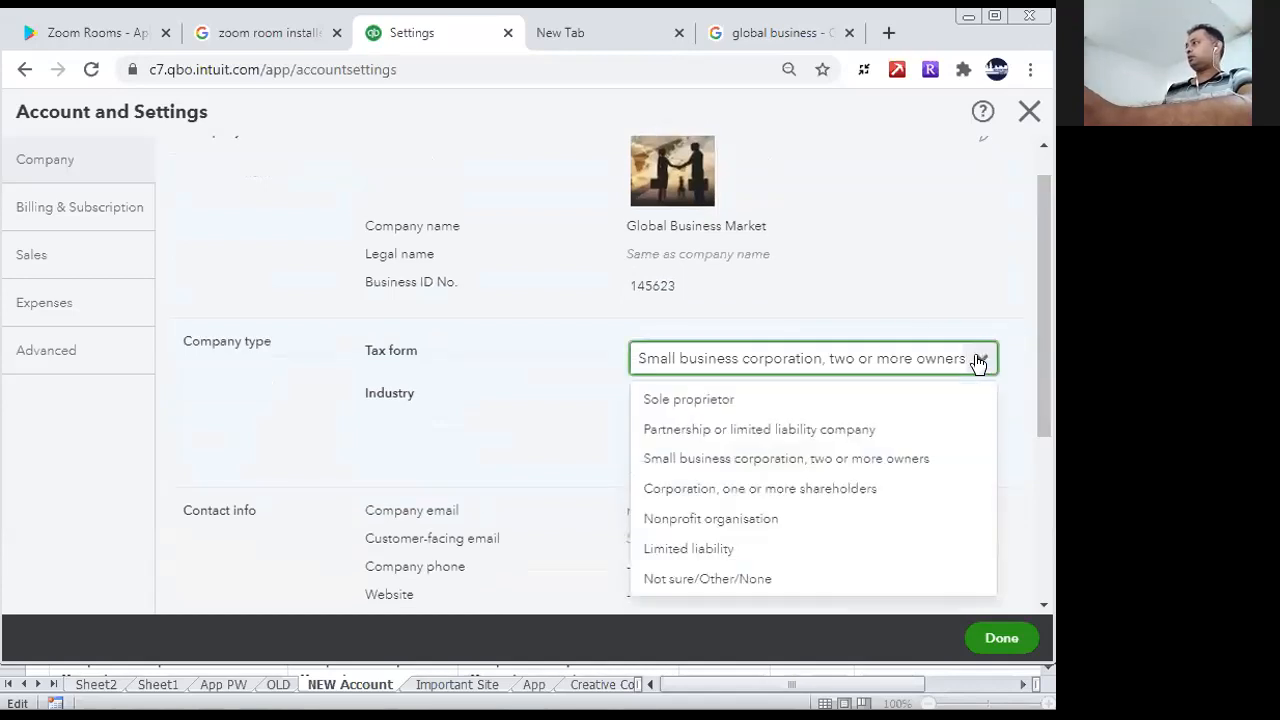
click(788, 430)
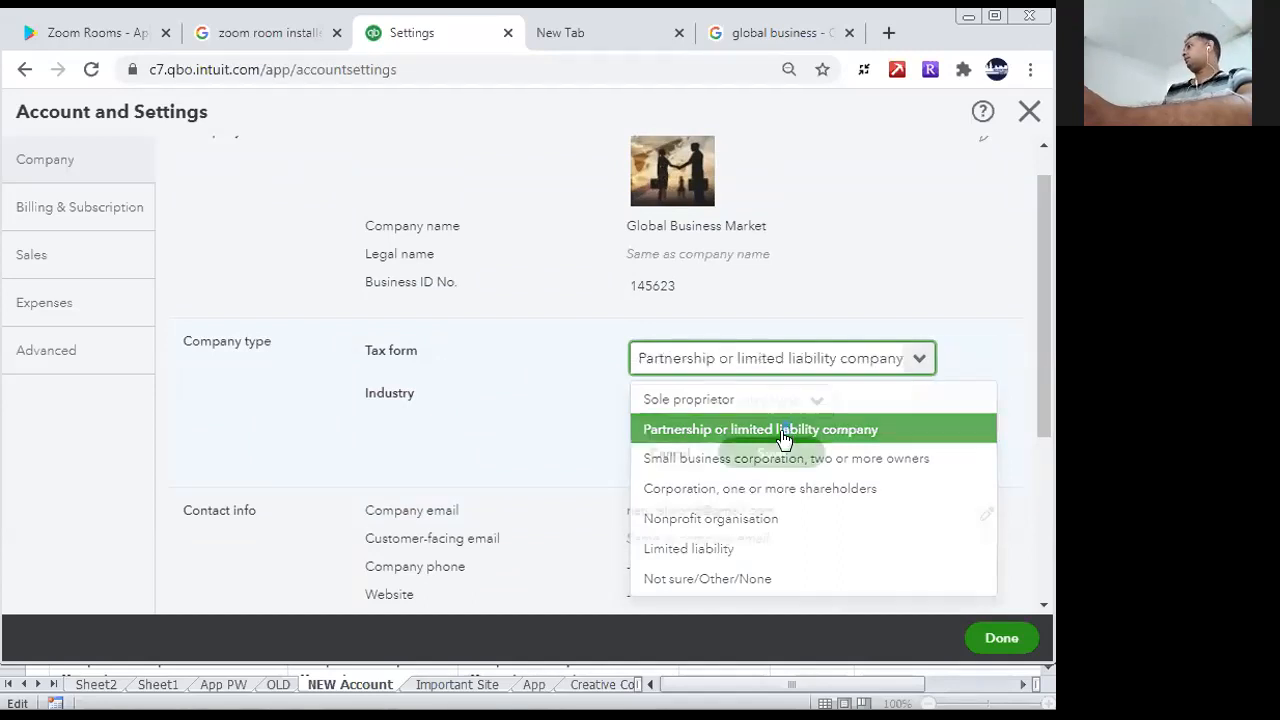
- Browse the industry options, leave the industry unset and save the Company type section
click(820, 404)
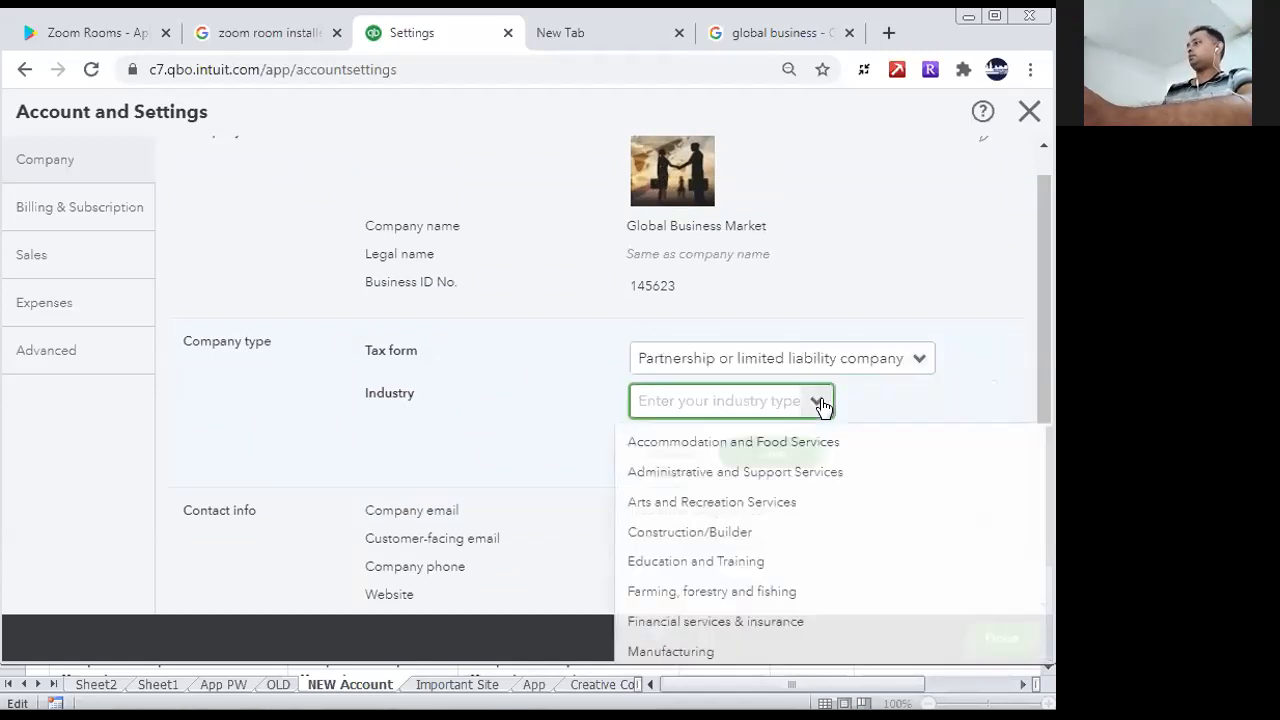
scroll(1051, 420, down, 1)
scroll(1051, 472, down, 2)
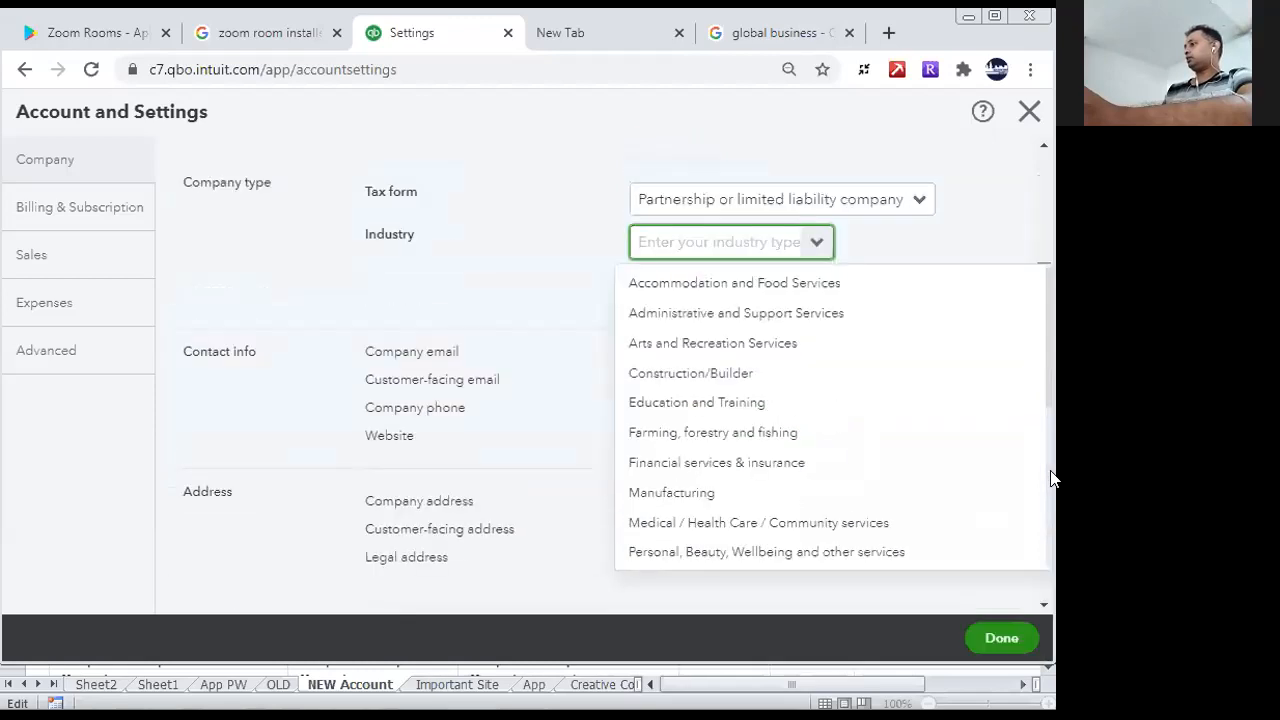
click(715, 503)
click(771, 300)
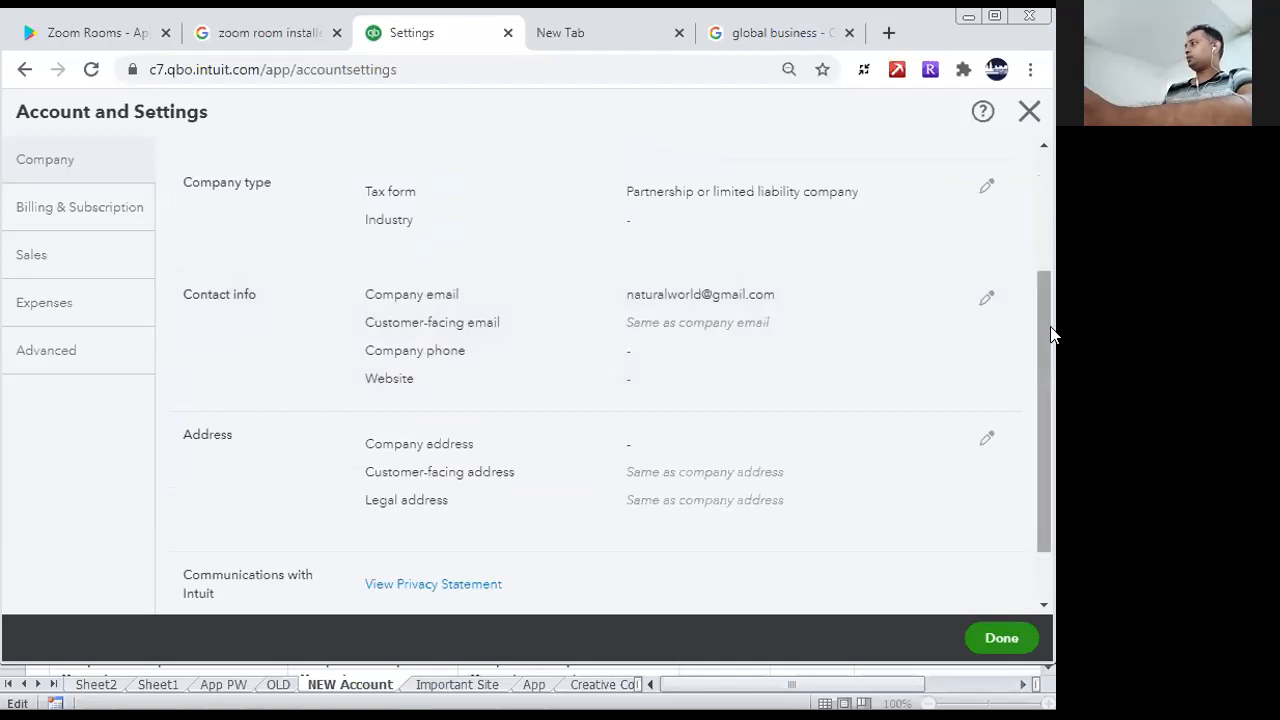
- Edit the Contact info section and enter the company's email address
scroll(1052, 340, down, 1)
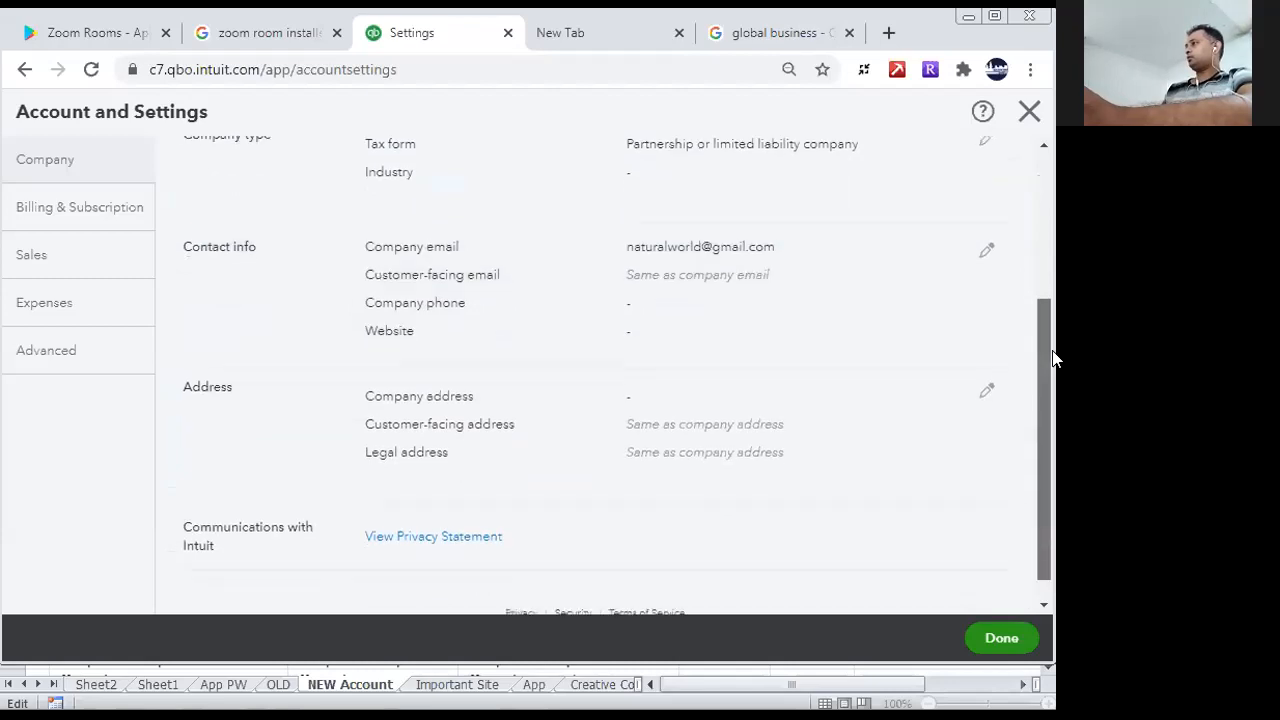
click(986, 251)
click(712, 258)
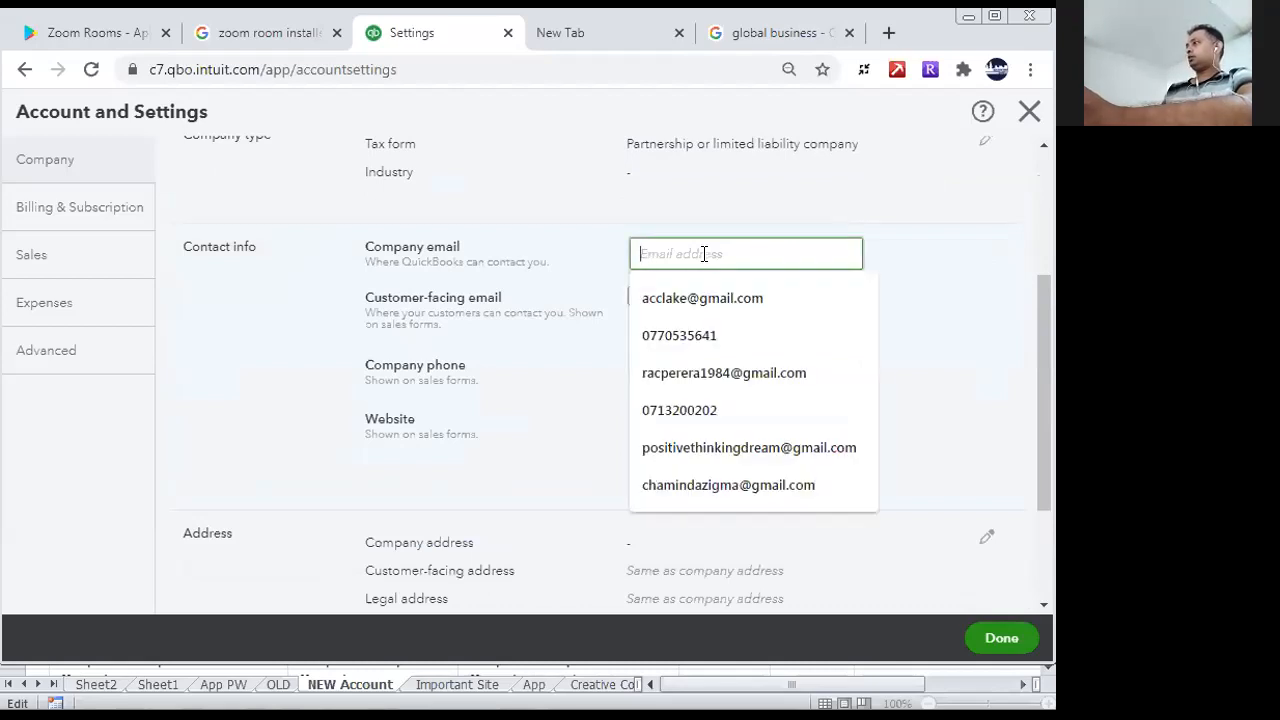
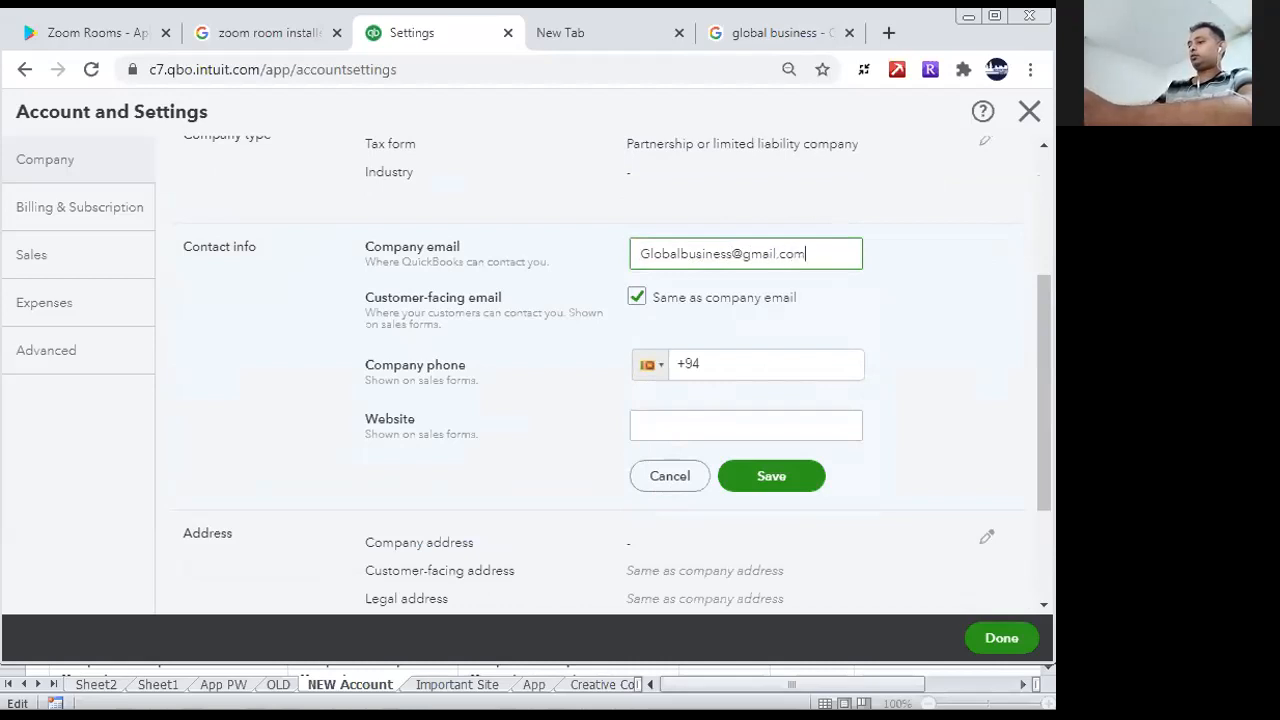
click(768, 350)
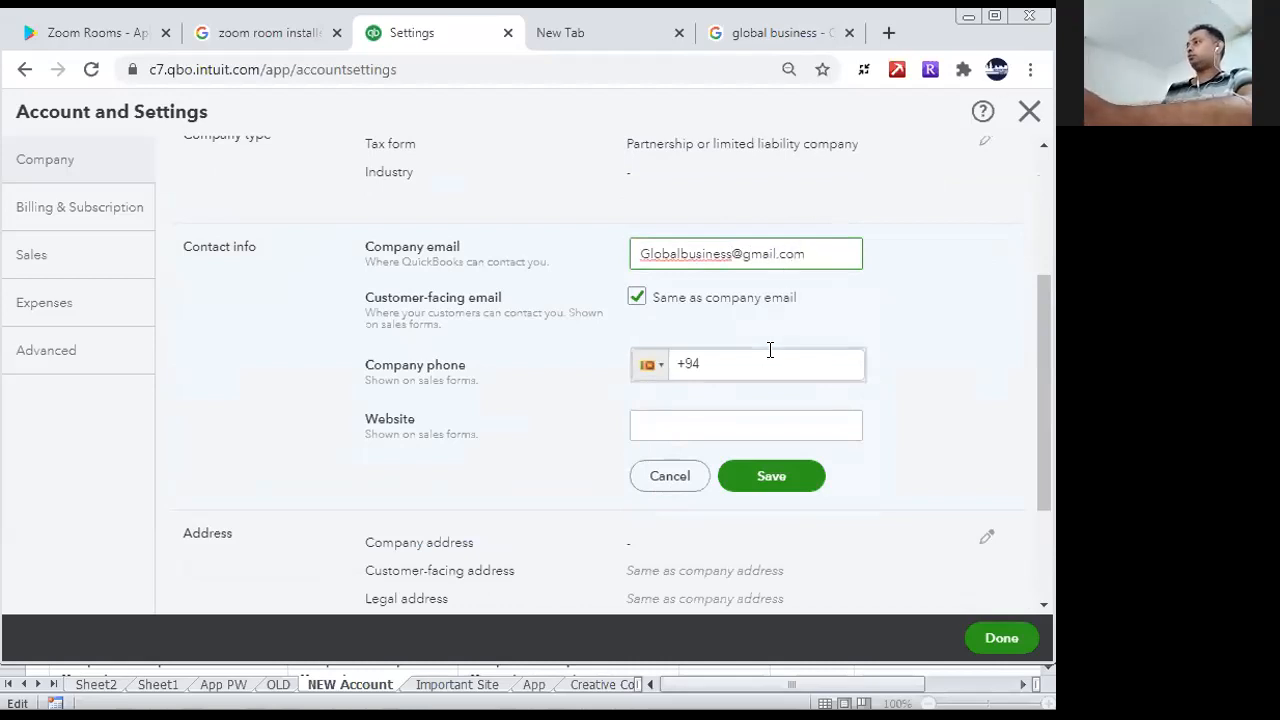
click(751, 418)
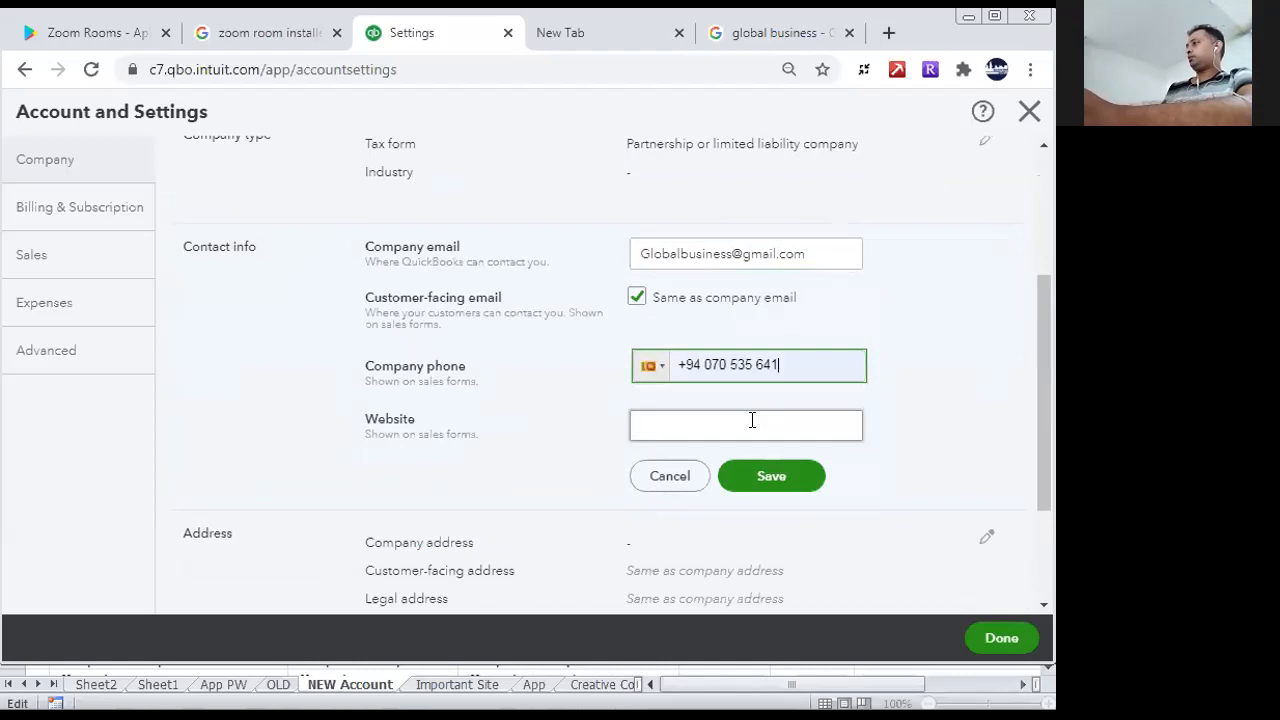
click(748, 425)
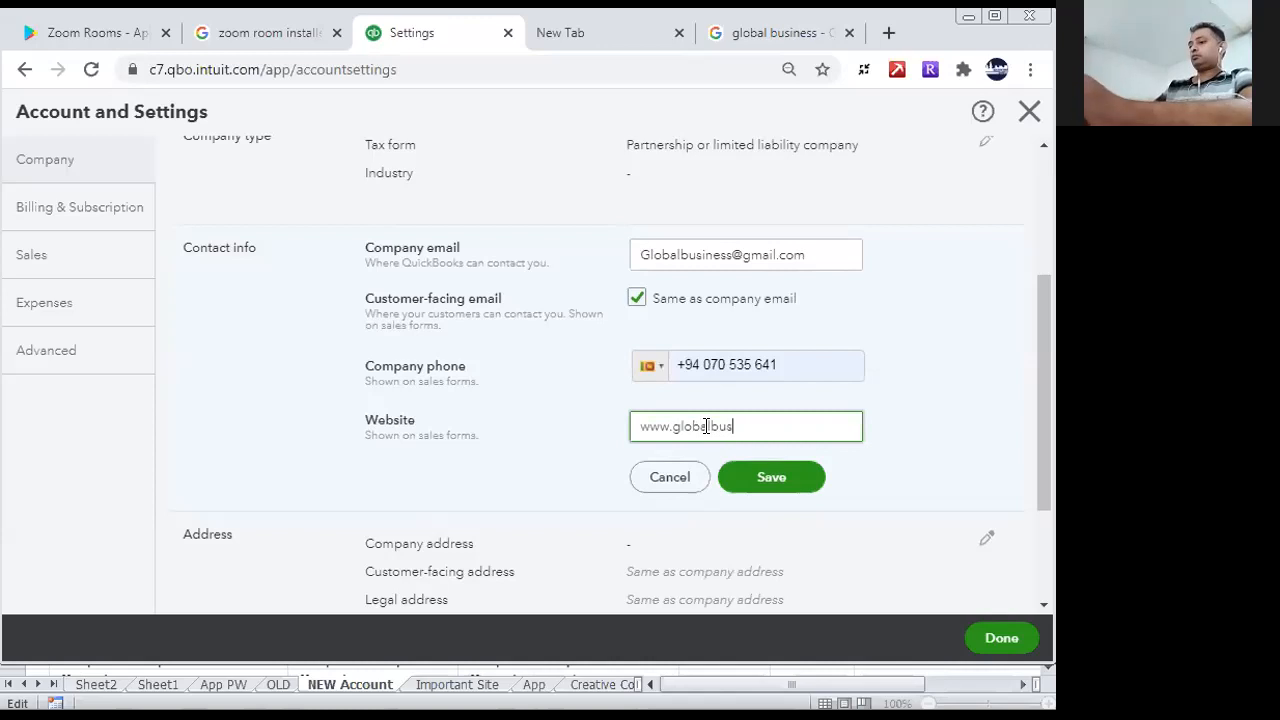
text(iness.com)
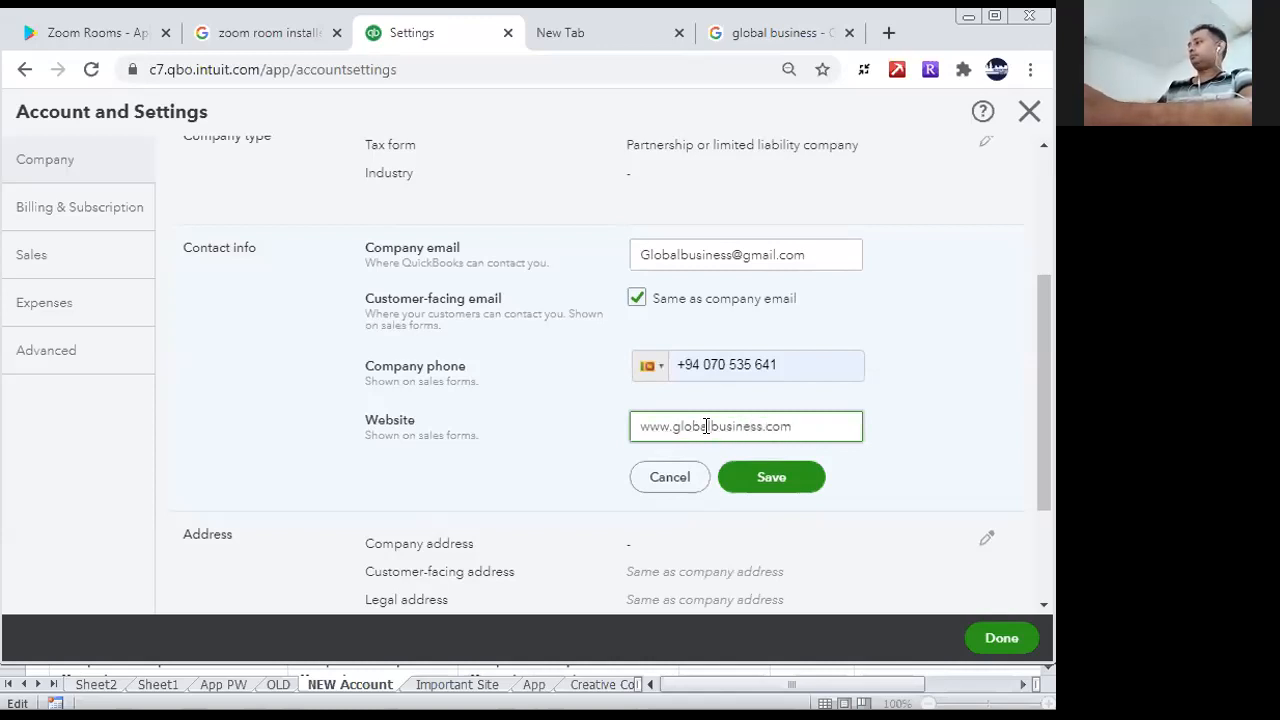
click(774, 478)
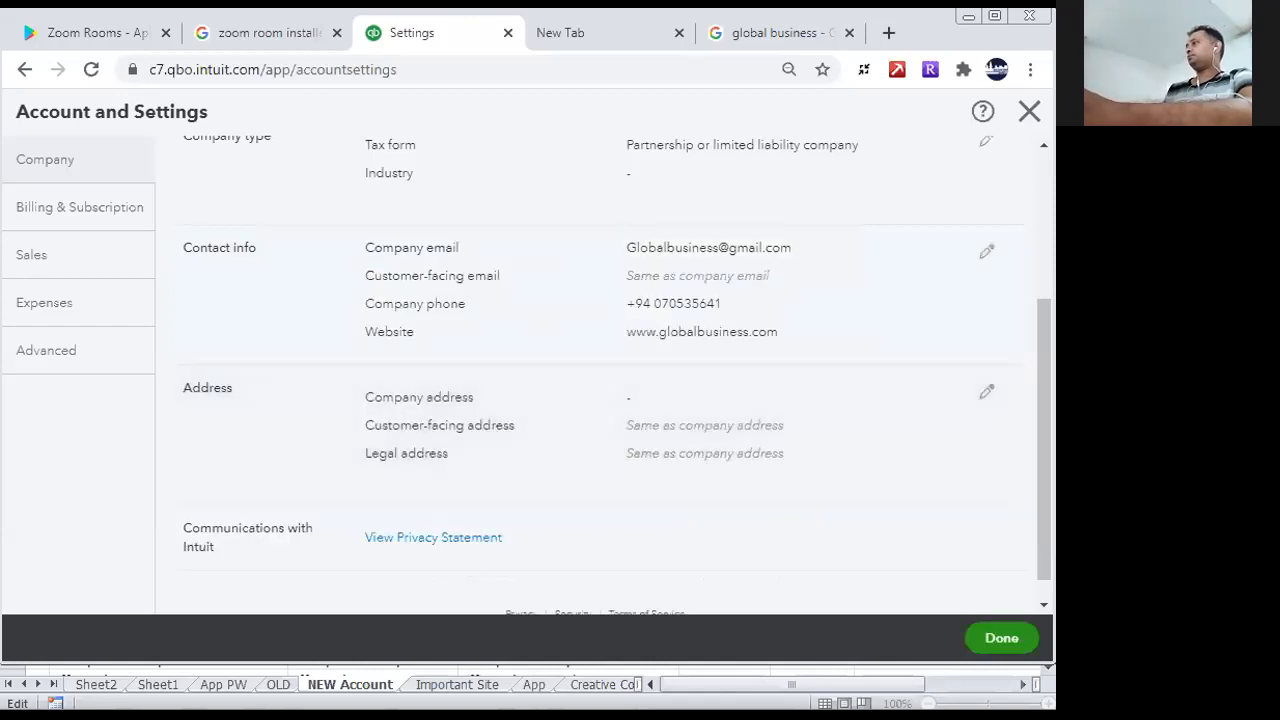
- Edit the Address section and enter the company's street address
drag(1044, 421, 1044, 462)
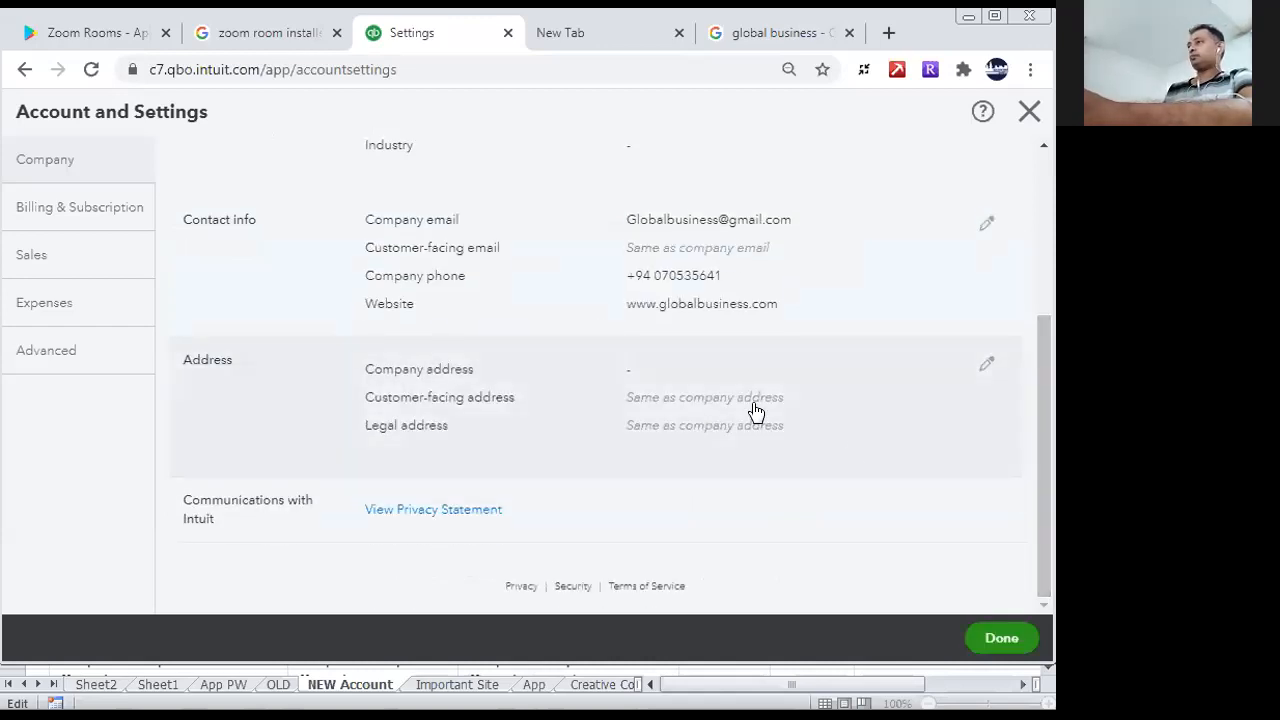
click(801, 382)
click(714, 373)
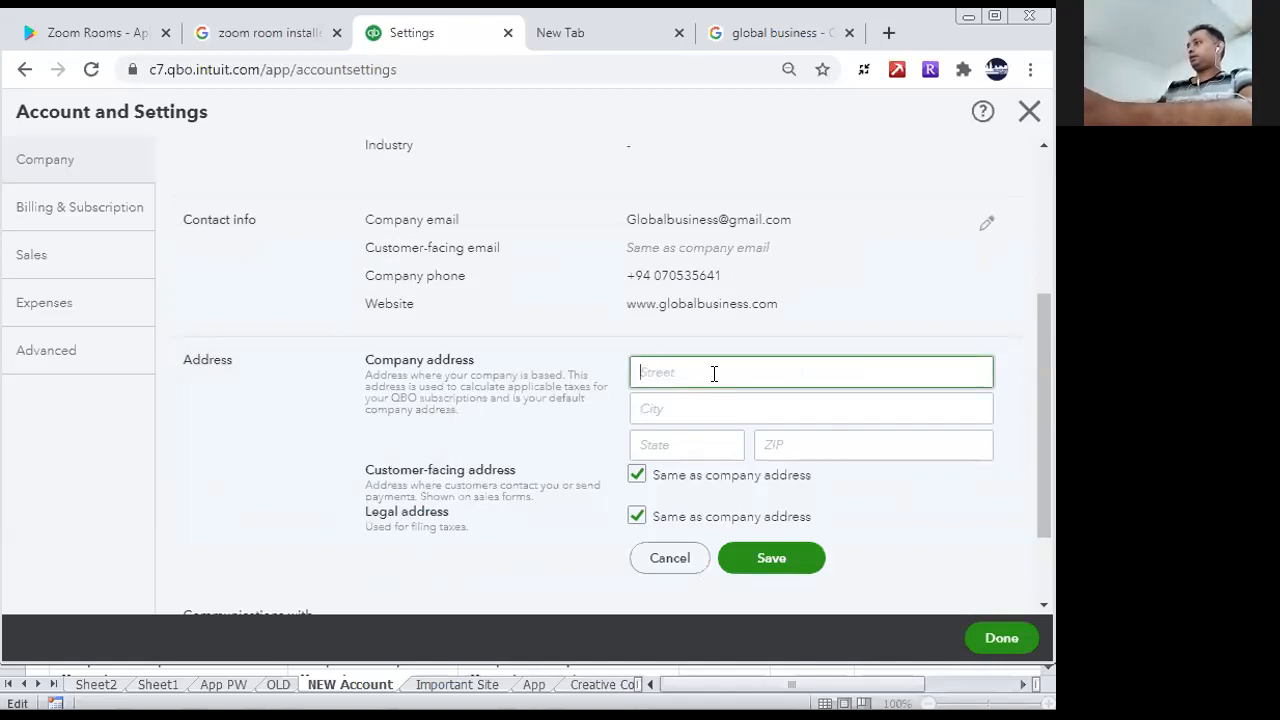
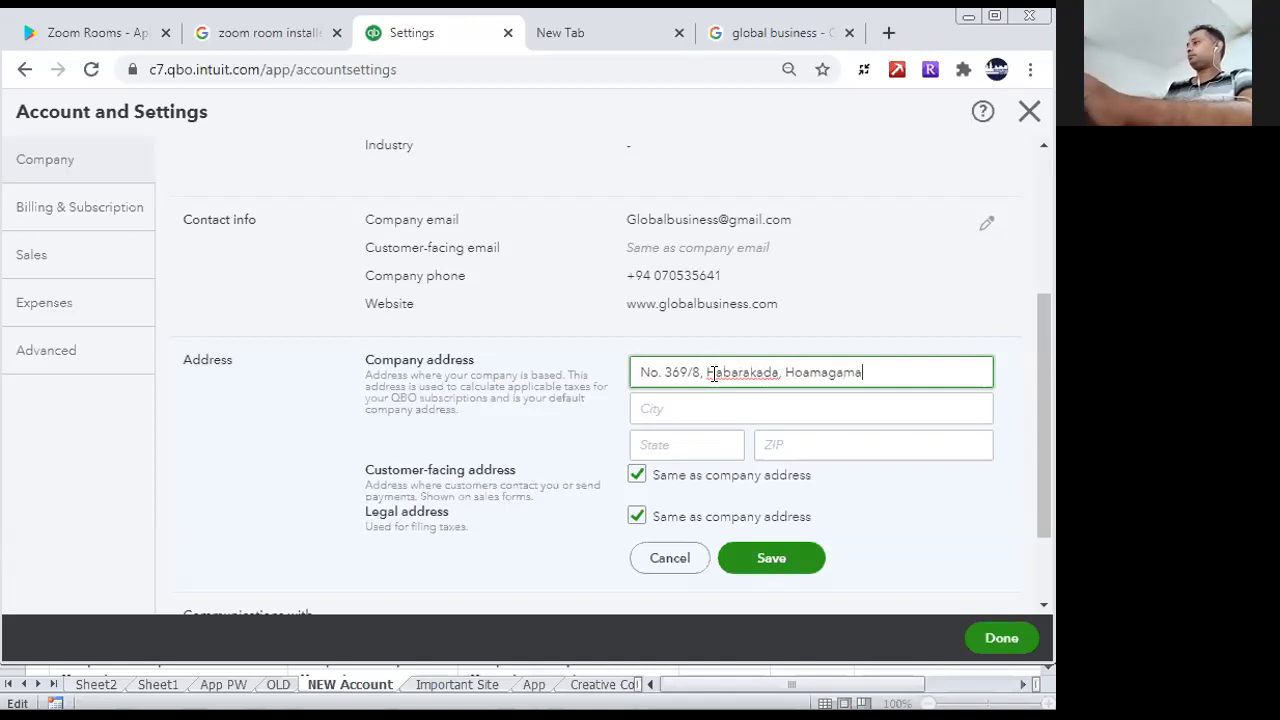
- Fill in the city, state and ZIP code of the company address and save the Address section
click(671, 405)
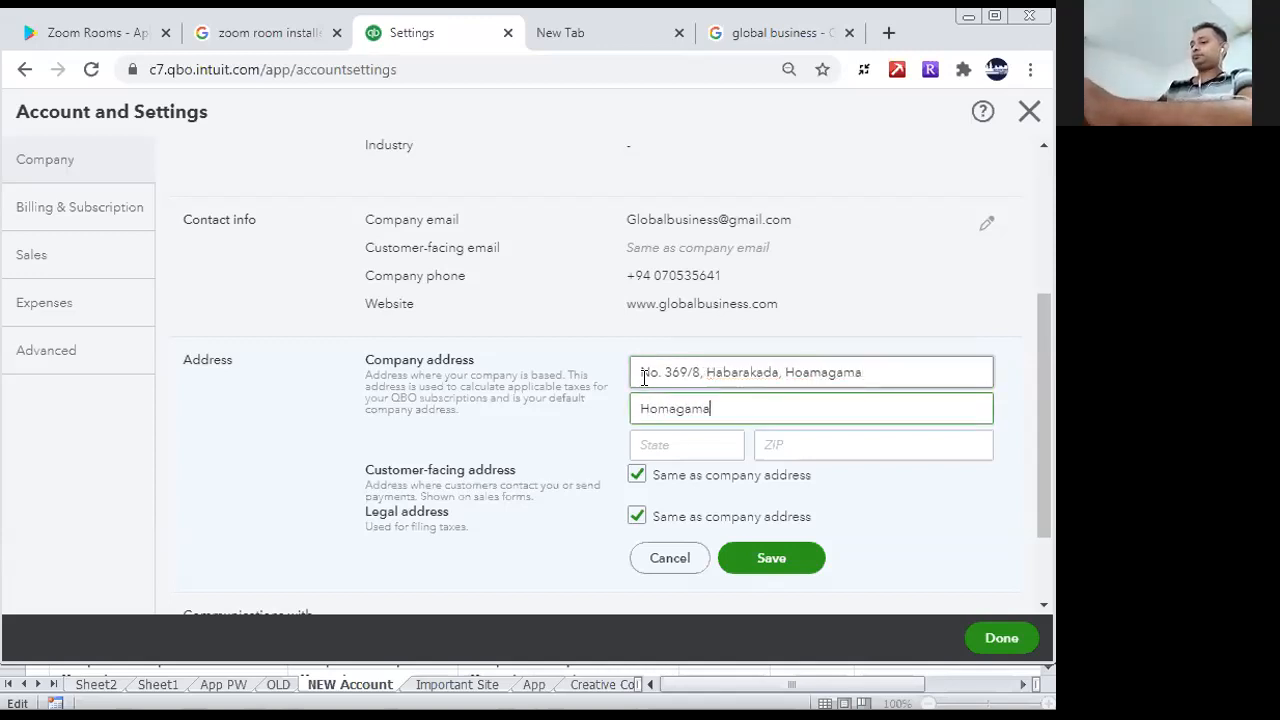
click(652, 446)
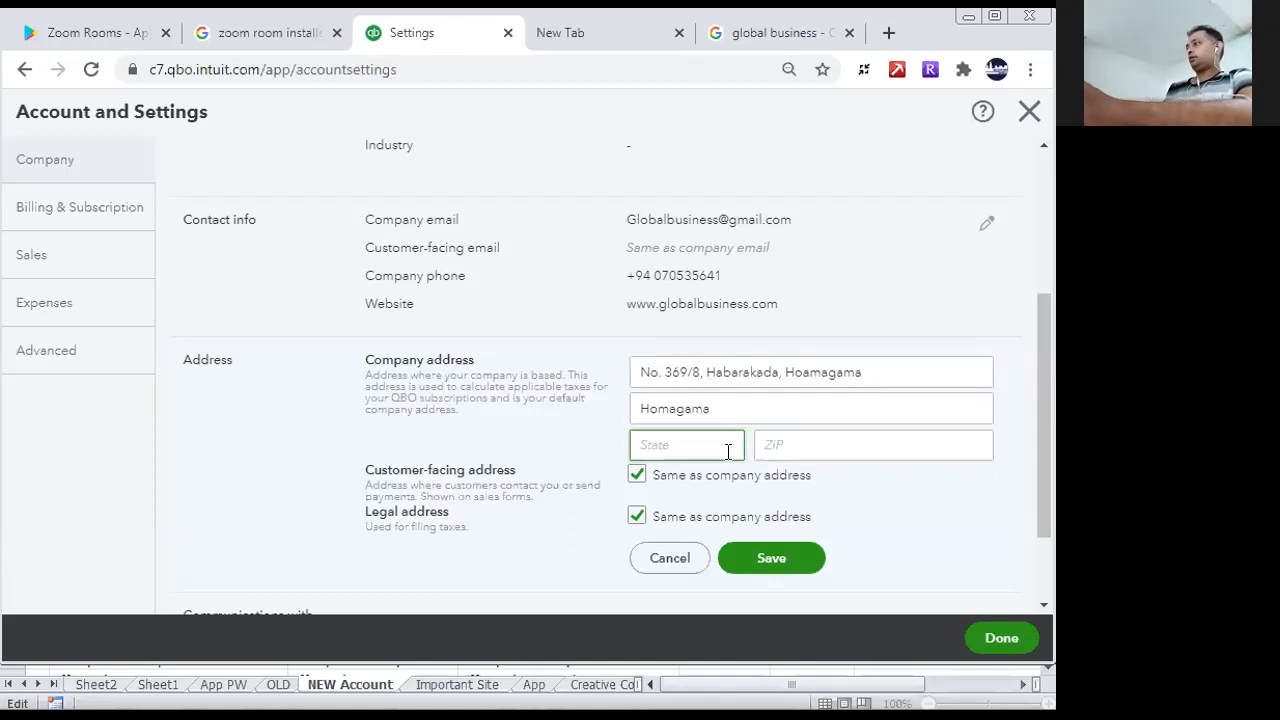
text(Col)
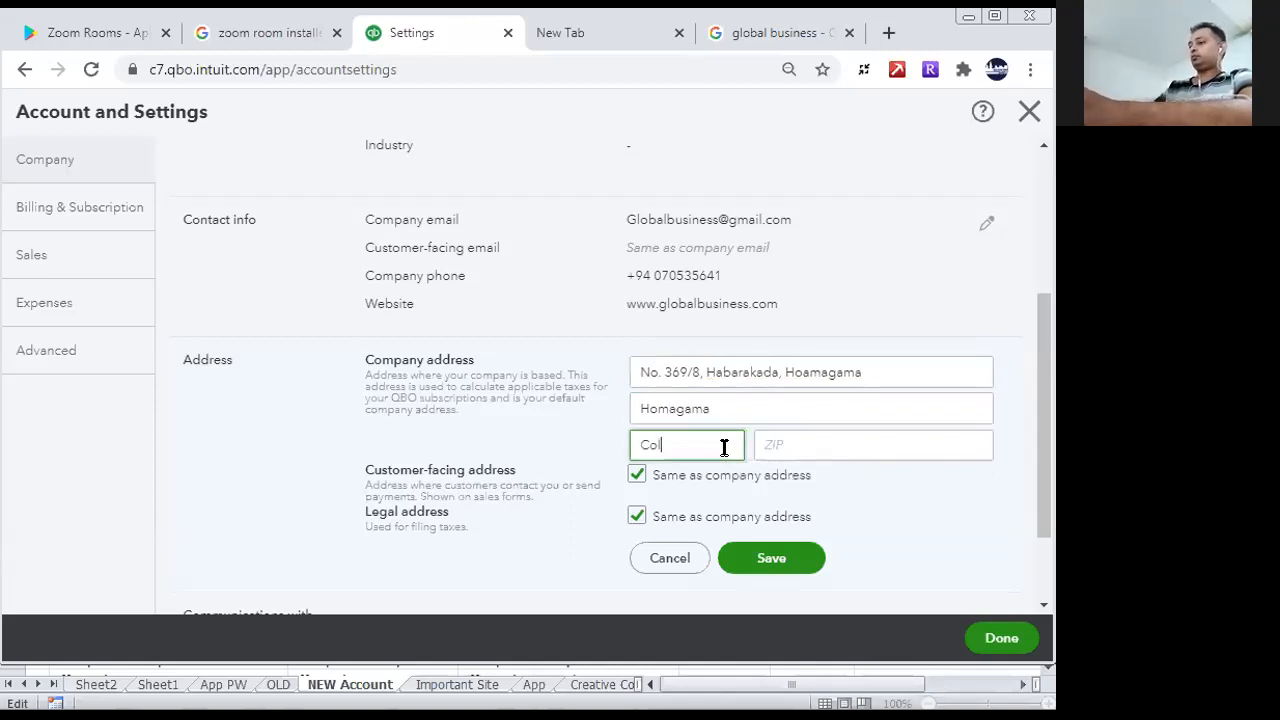
text(ombo)
click(802, 441)
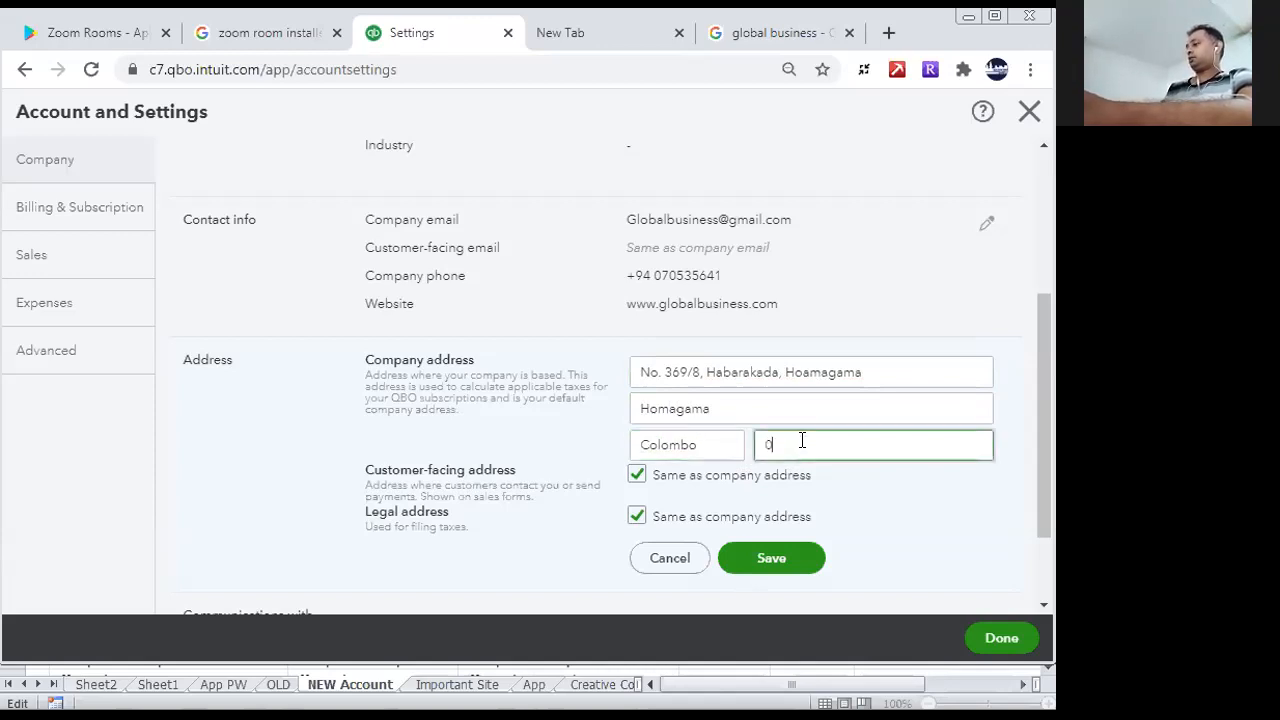
text(0012000)
scroll(1039, 436, down, 2)
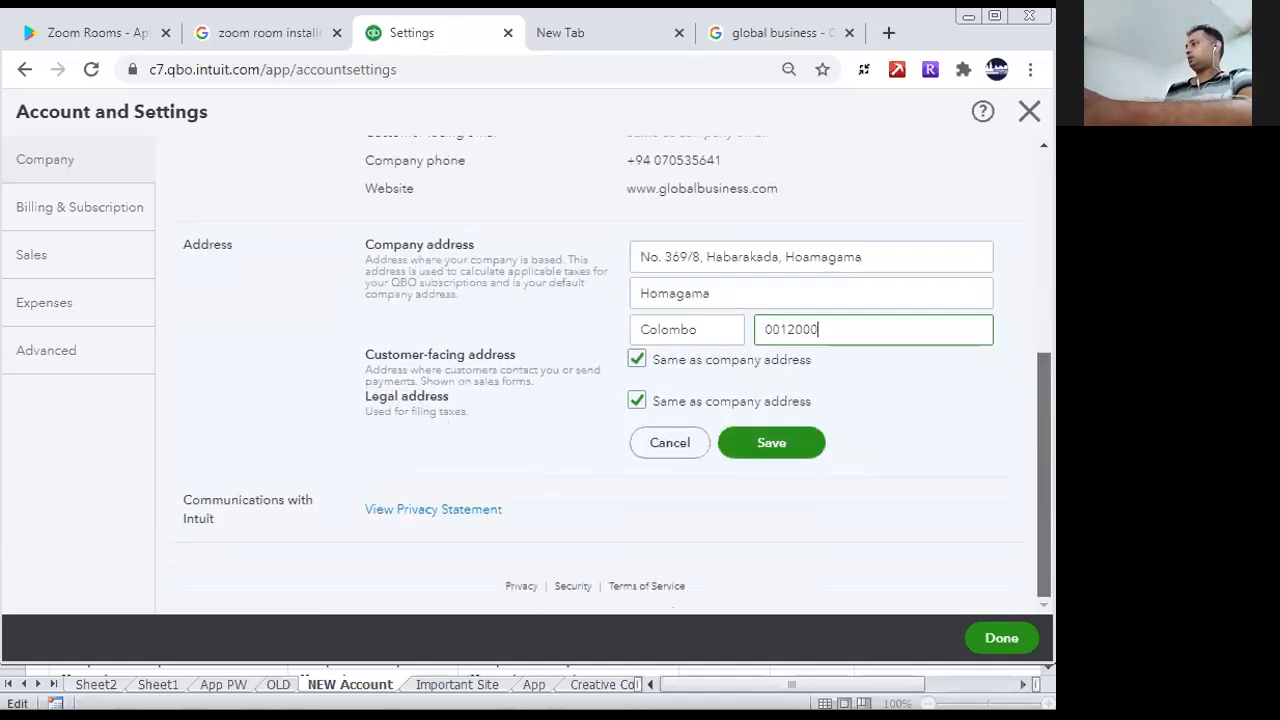
click(782, 442)
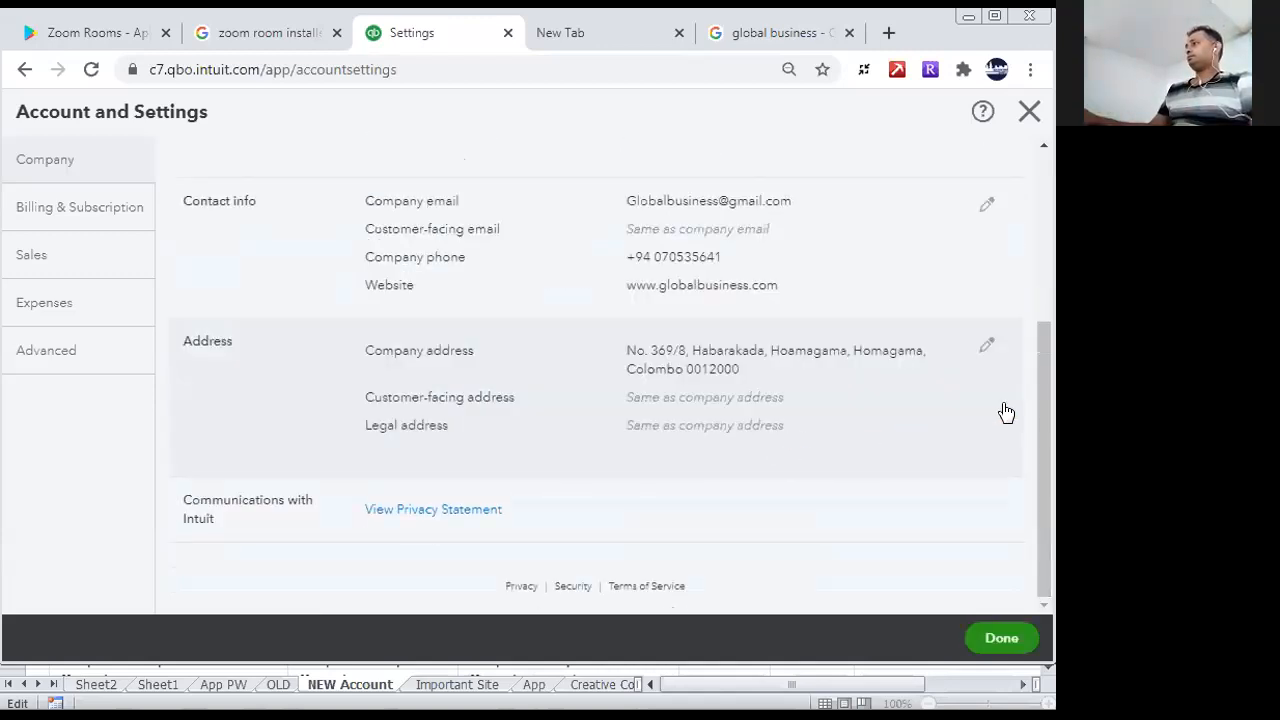
- Review the saved company details, the Billing & Subscription page and the Sales settings
drag(1053, 478, 1053, 241)
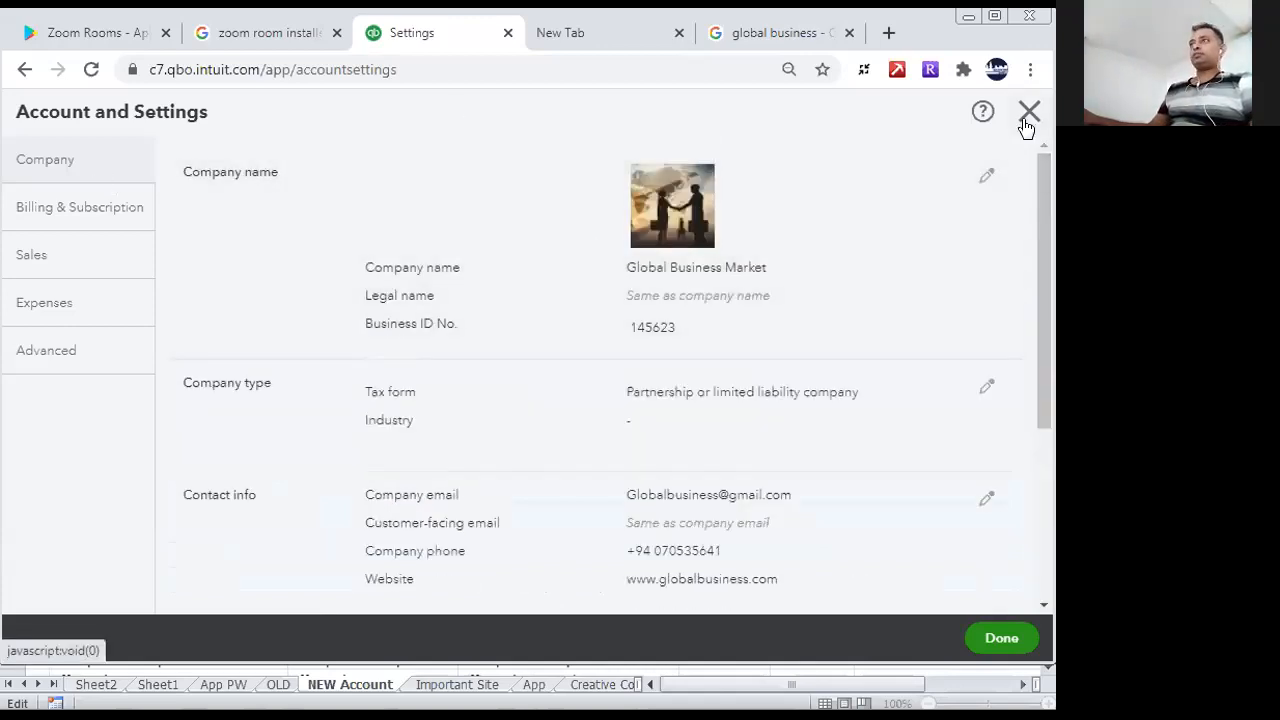
click(57, 215)
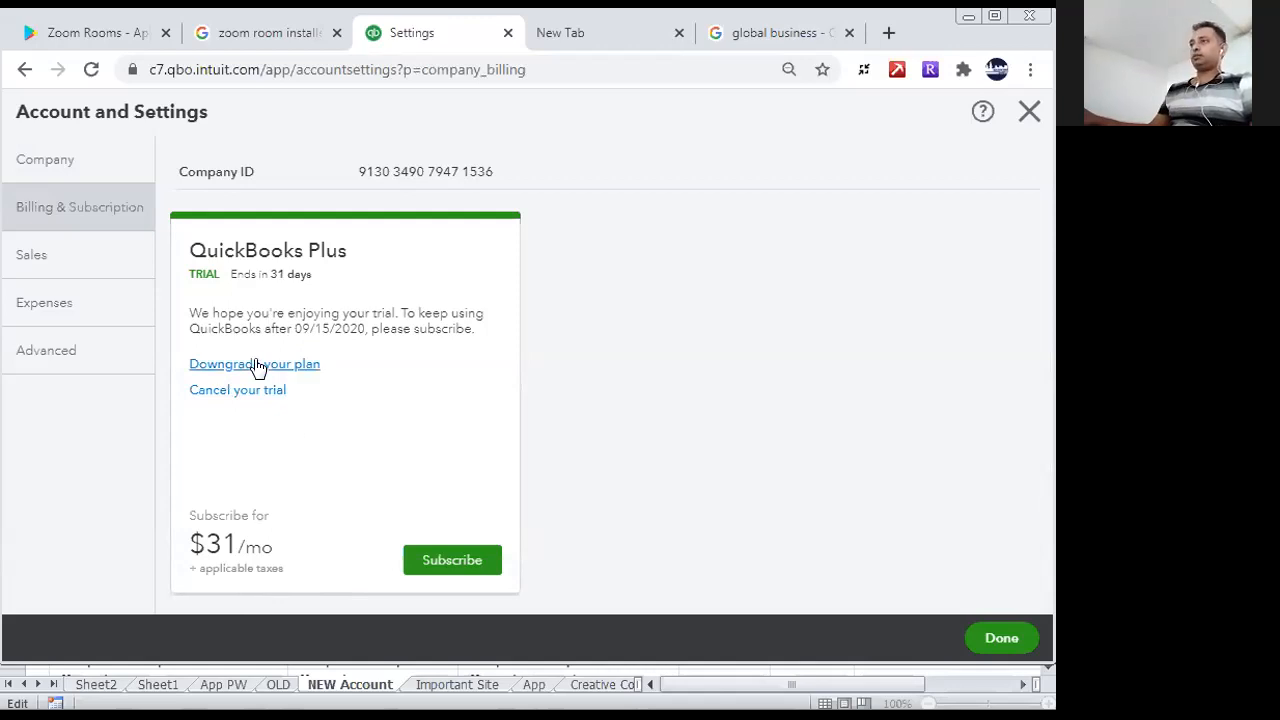
click(91, 258)
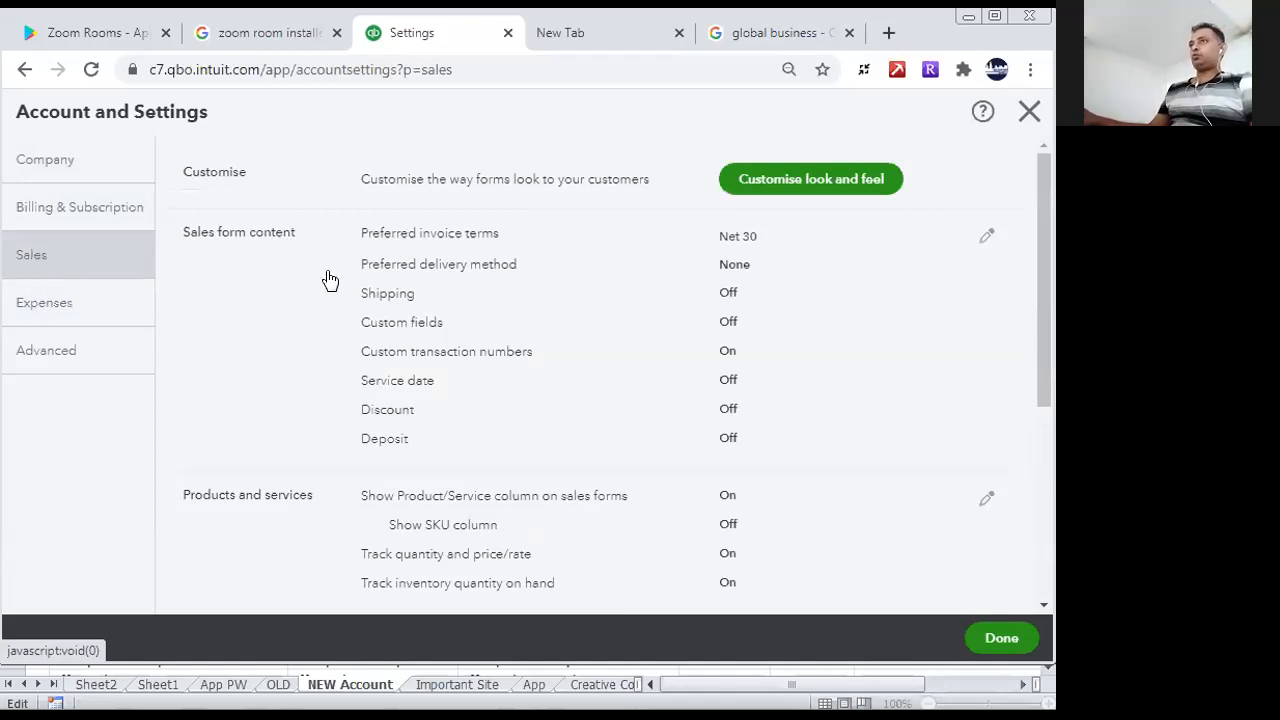
scroll(1042, 304, down, 1)
drag(1050, 459, 1048, 97)
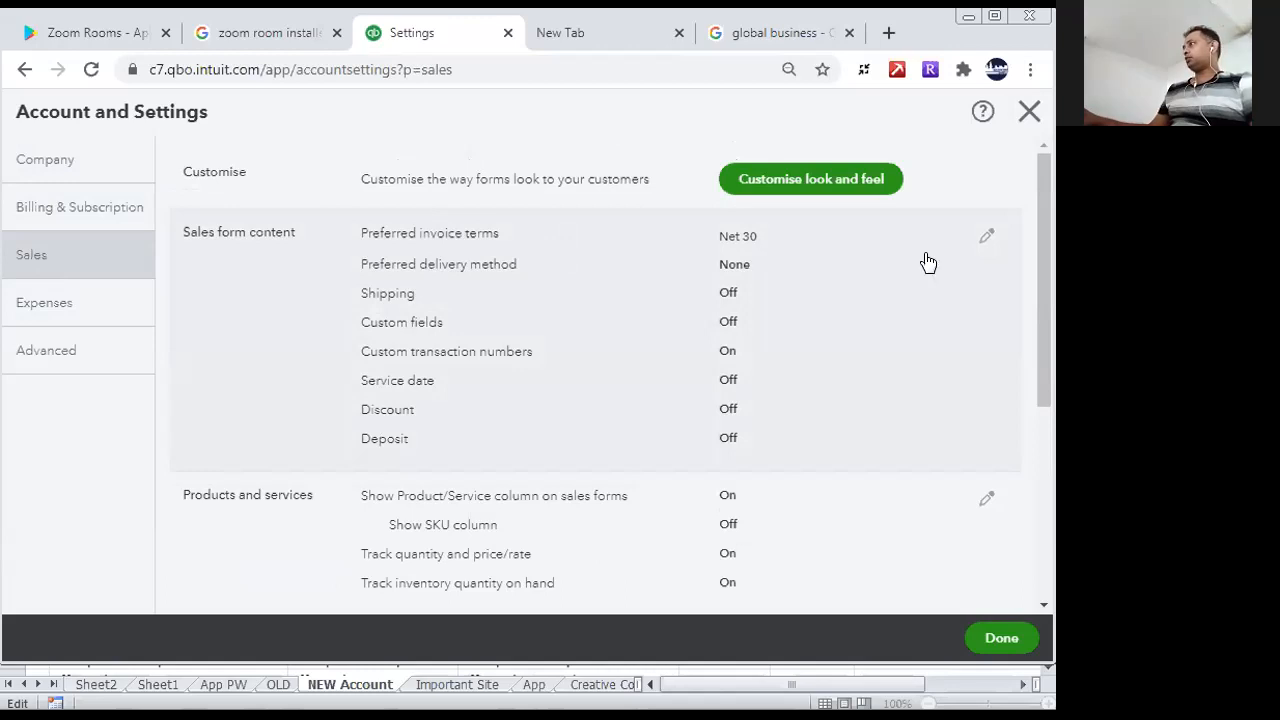
- Edit the Sales form content section and set the preferred invoice terms to Net 60
click(982, 238)
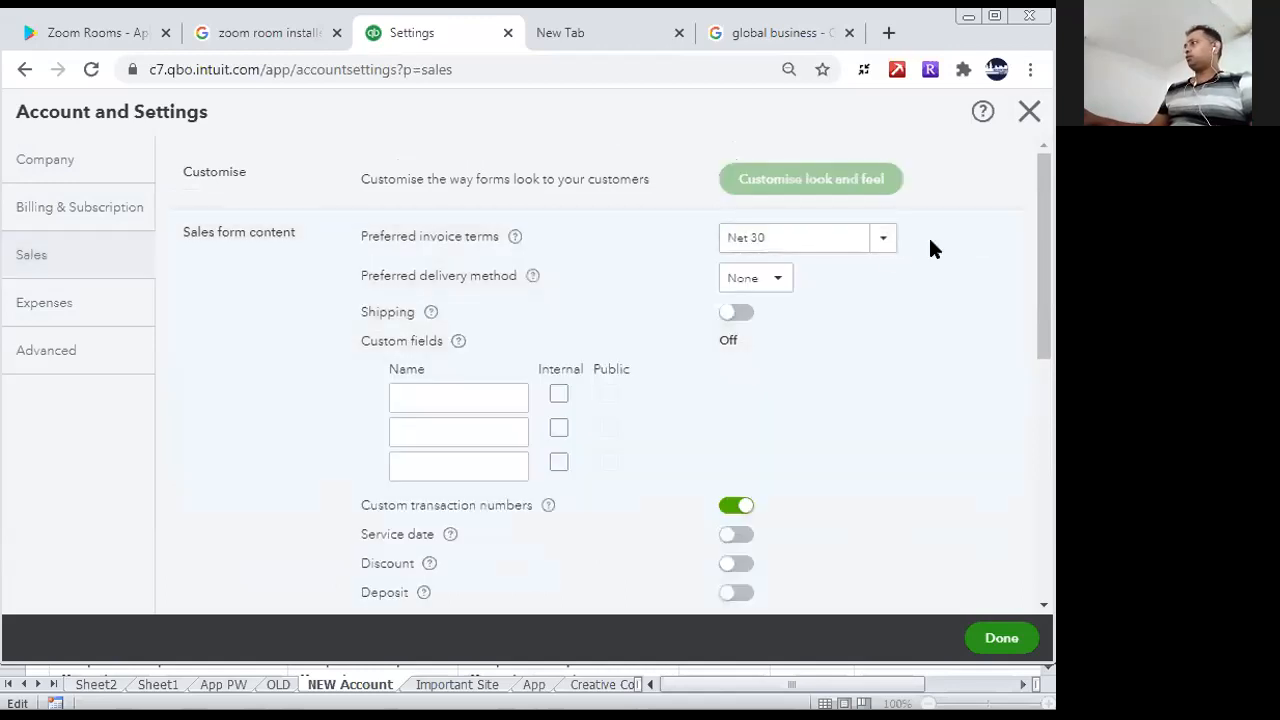
click(883, 243)
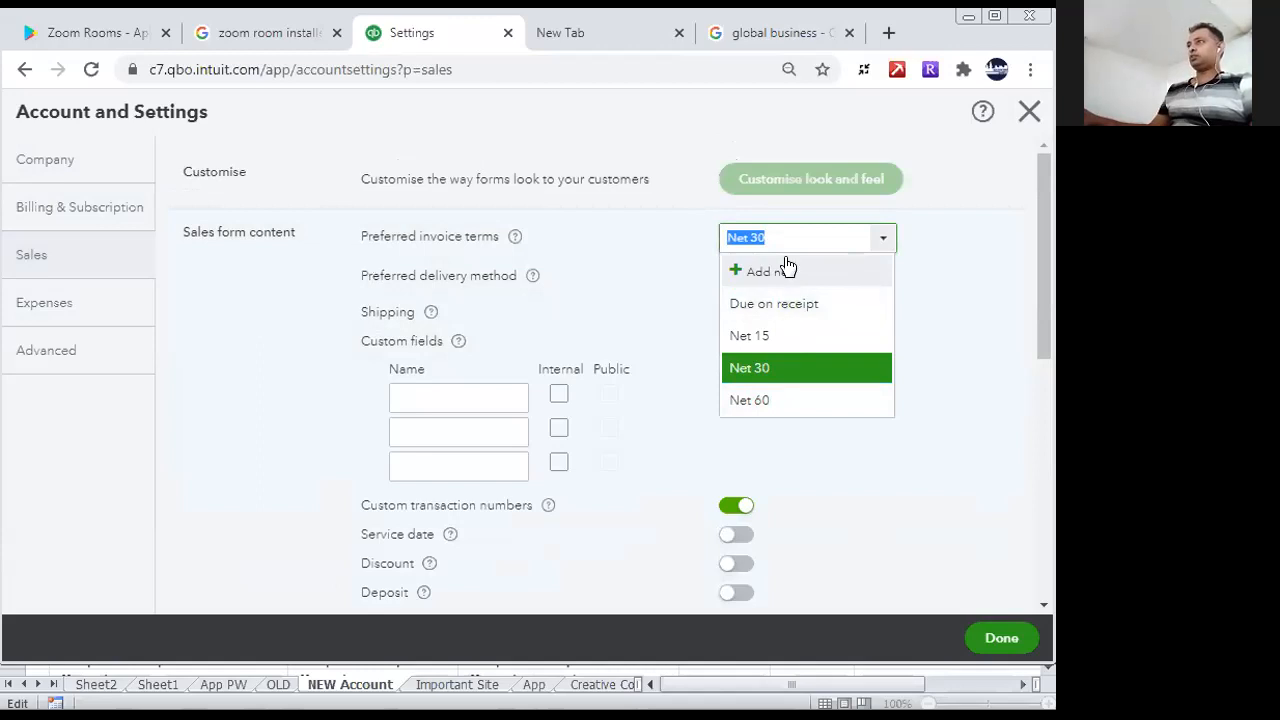
click(780, 401)
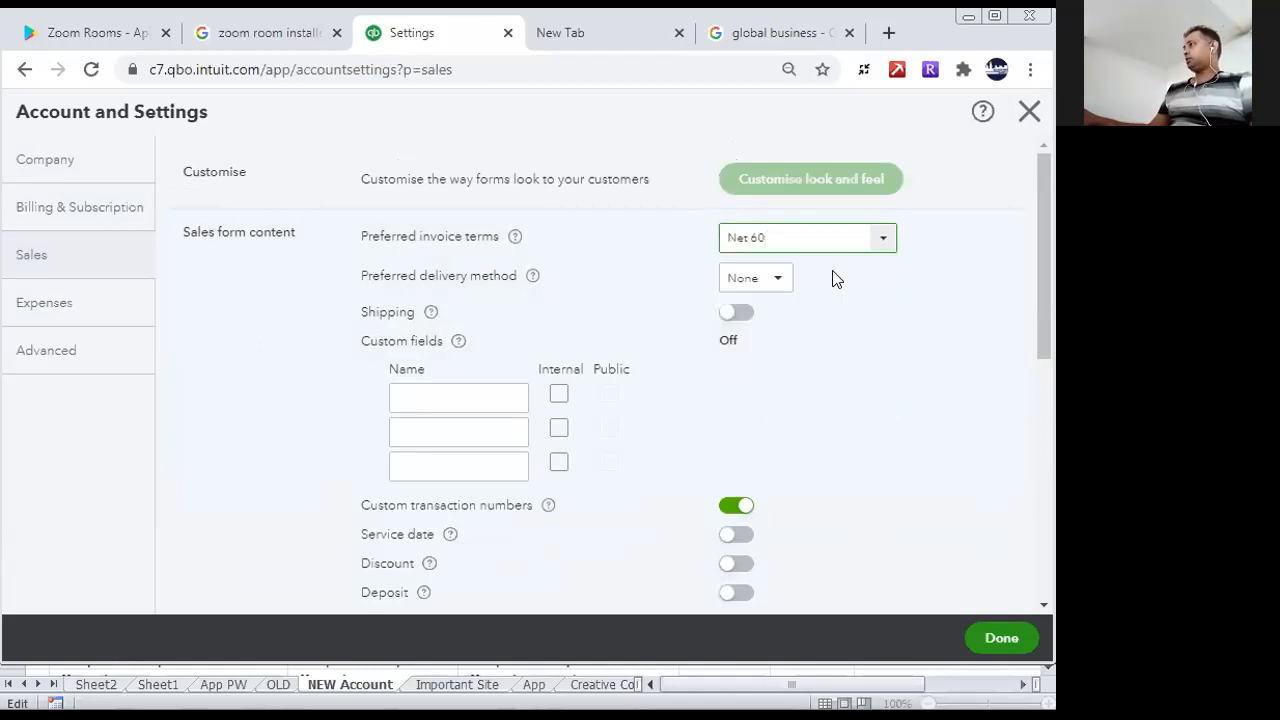
- Add a new preferred invoice term named 45 Days Due, due in a fixed 45 days, and save it
click(880, 243)
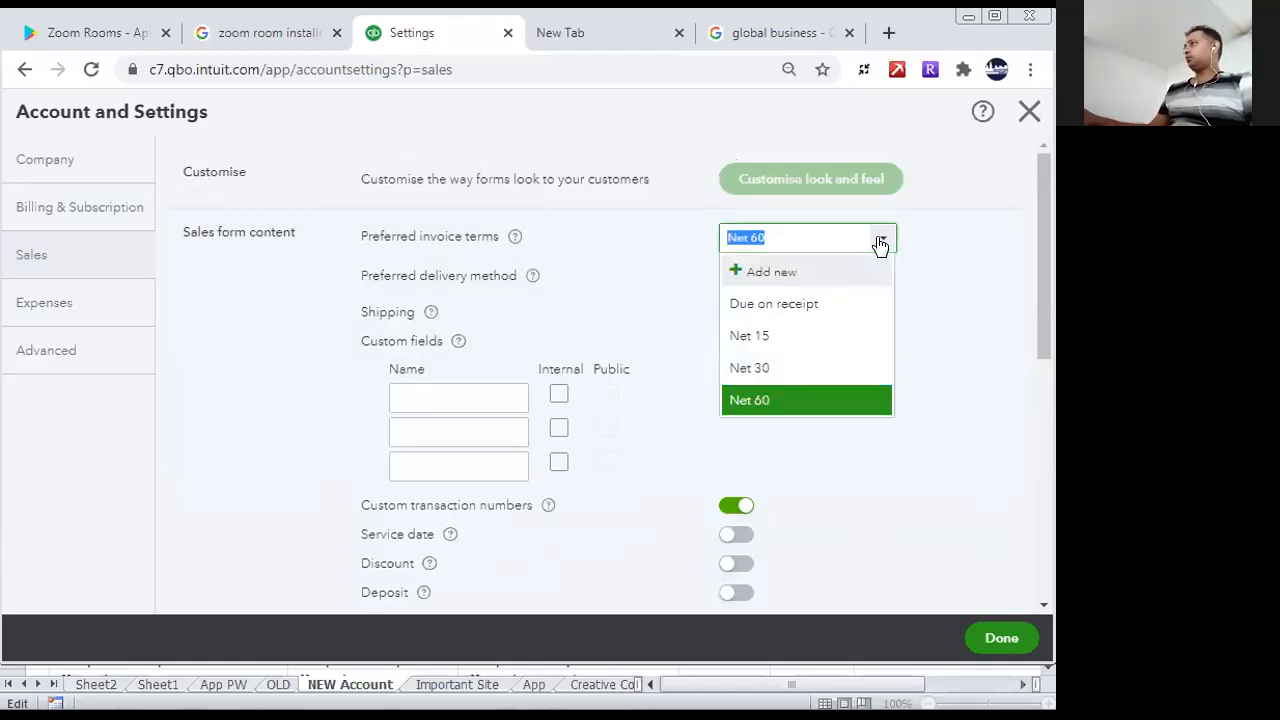
click(750, 272)
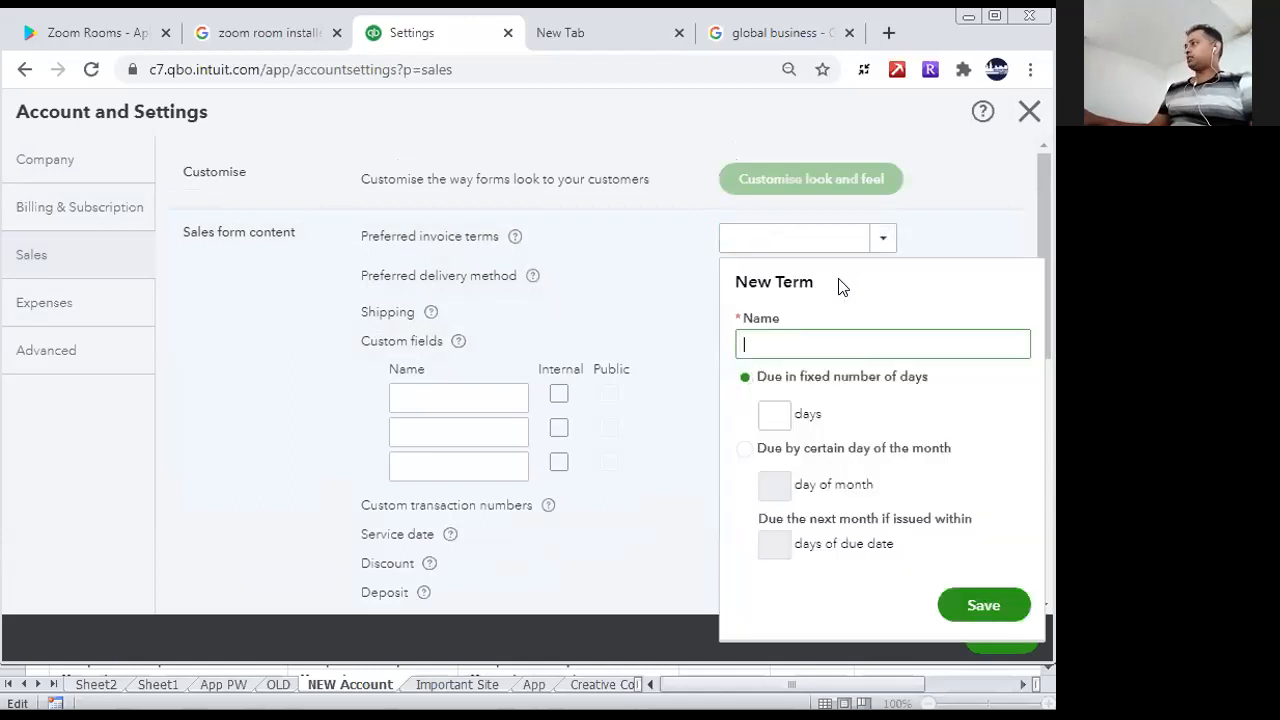
click(776, 412)
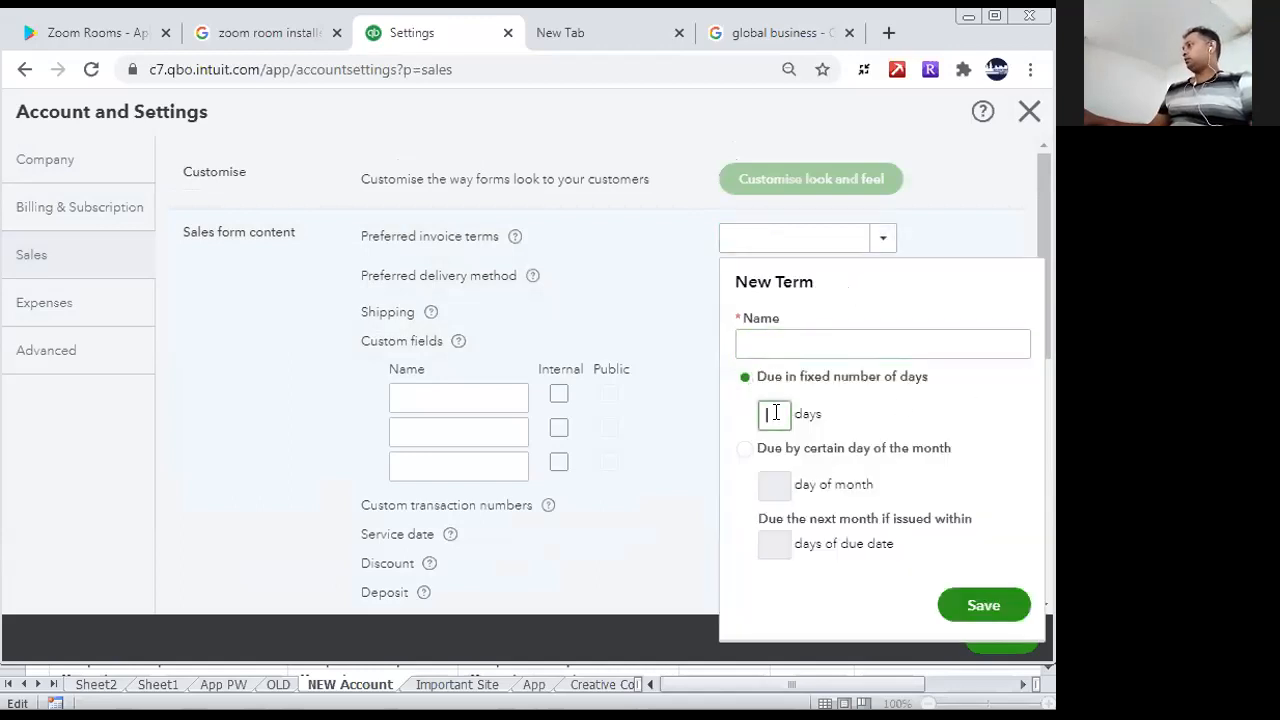
text(45)
click(782, 342)
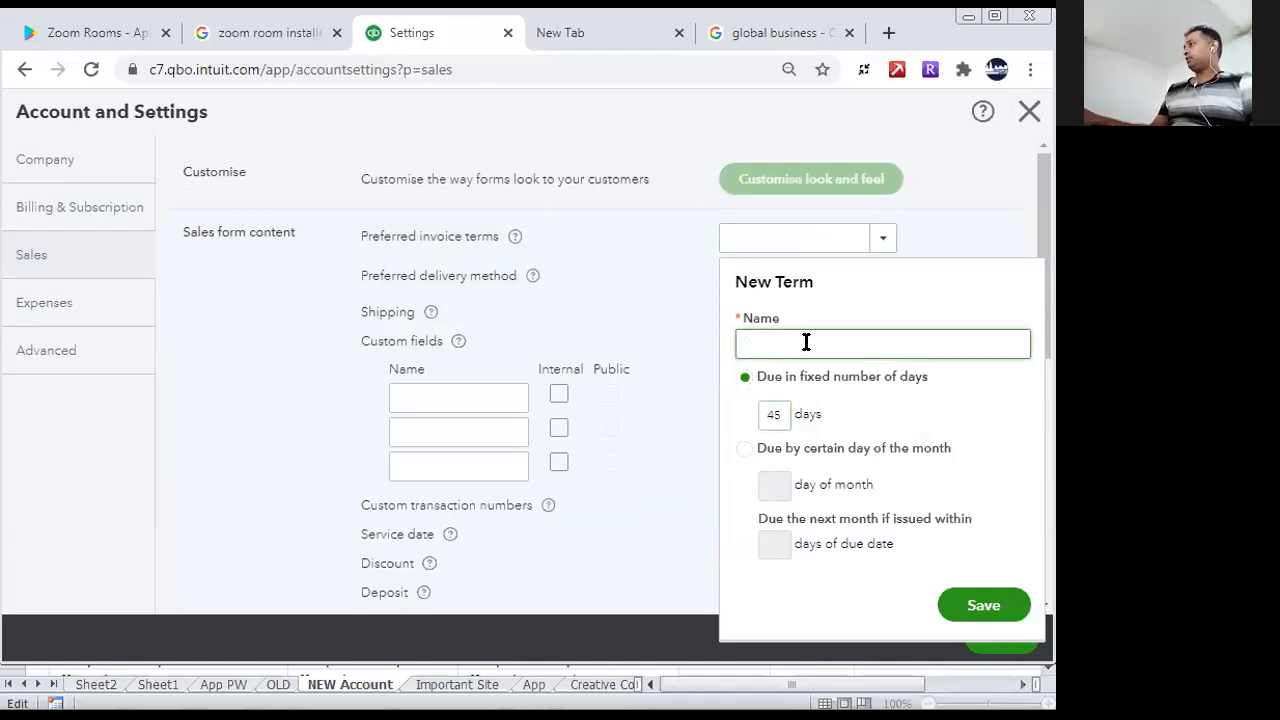
text(45 Da)
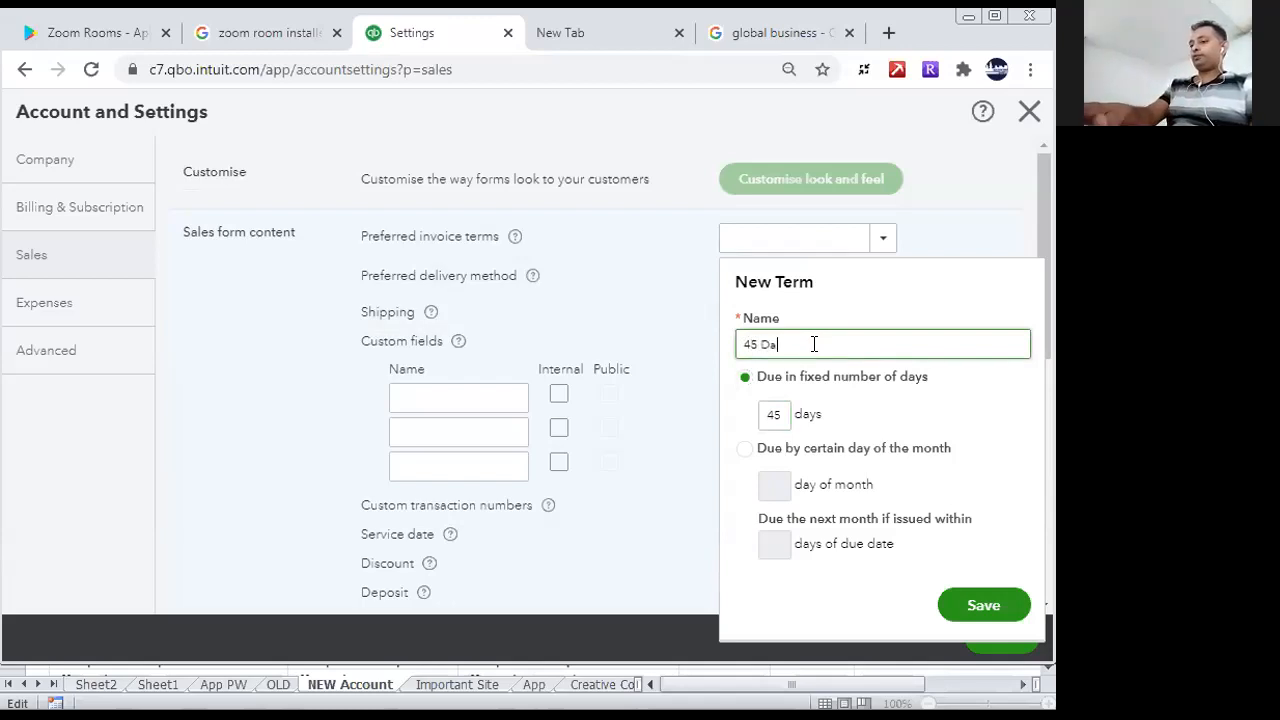
text(ys Due)
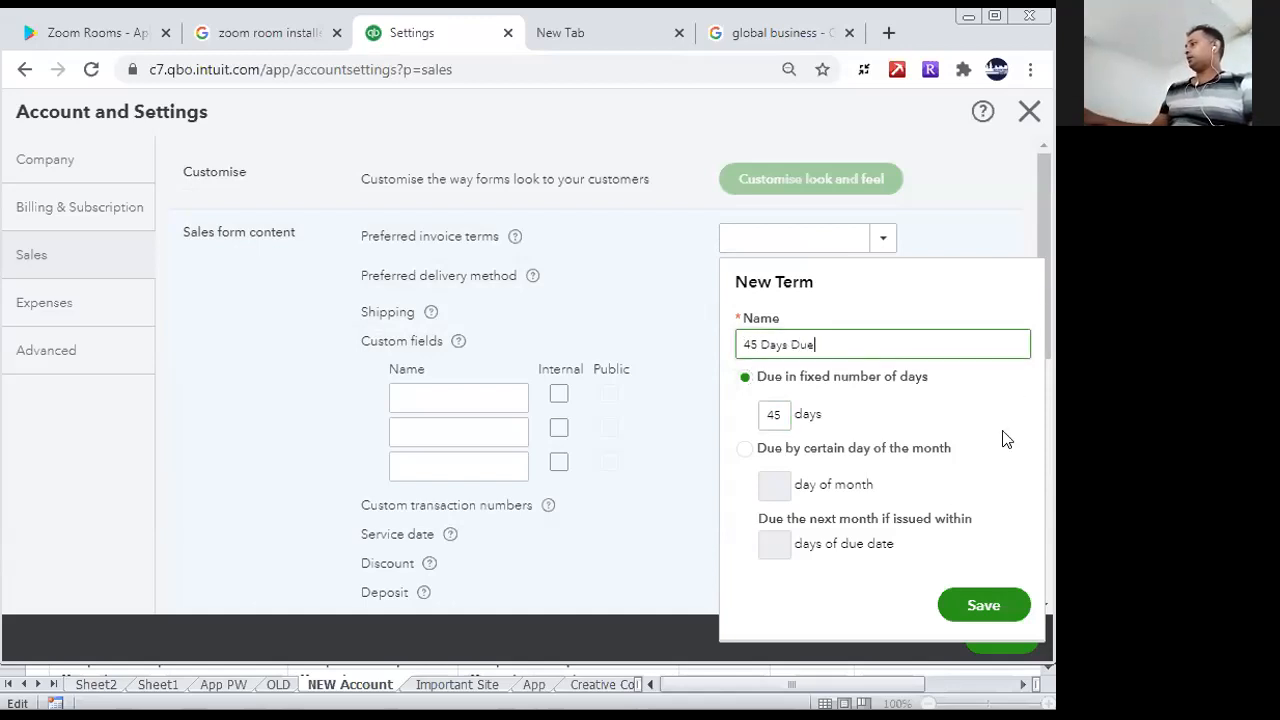
click(990, 604)
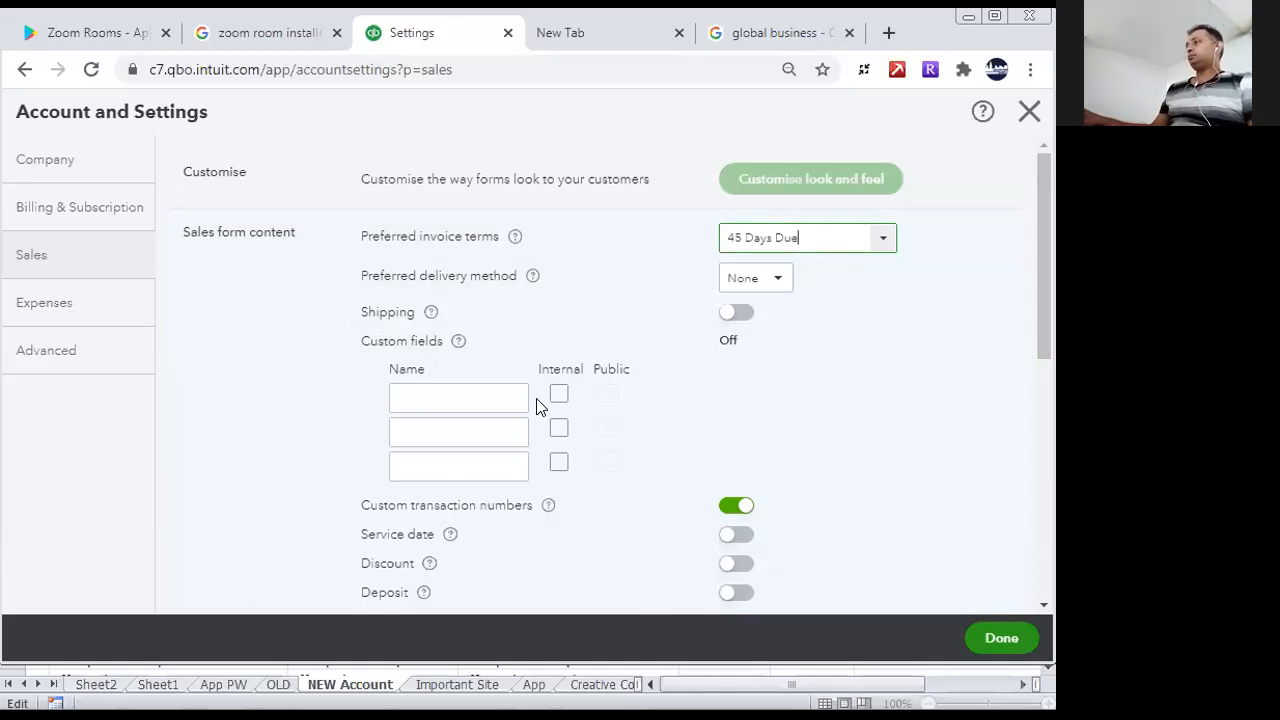
- Turn on Shipping and name the first custom field Rep, enabled for both internal and public use
click(561, 395)
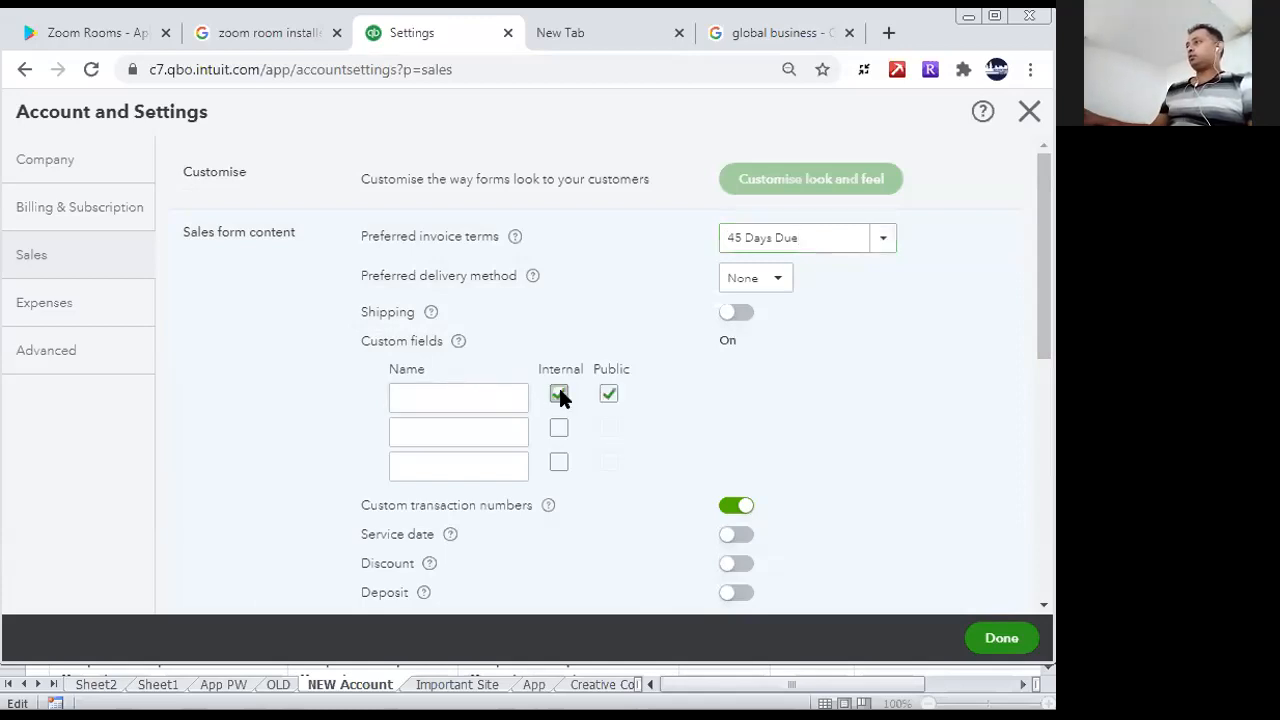
click(474, 394)
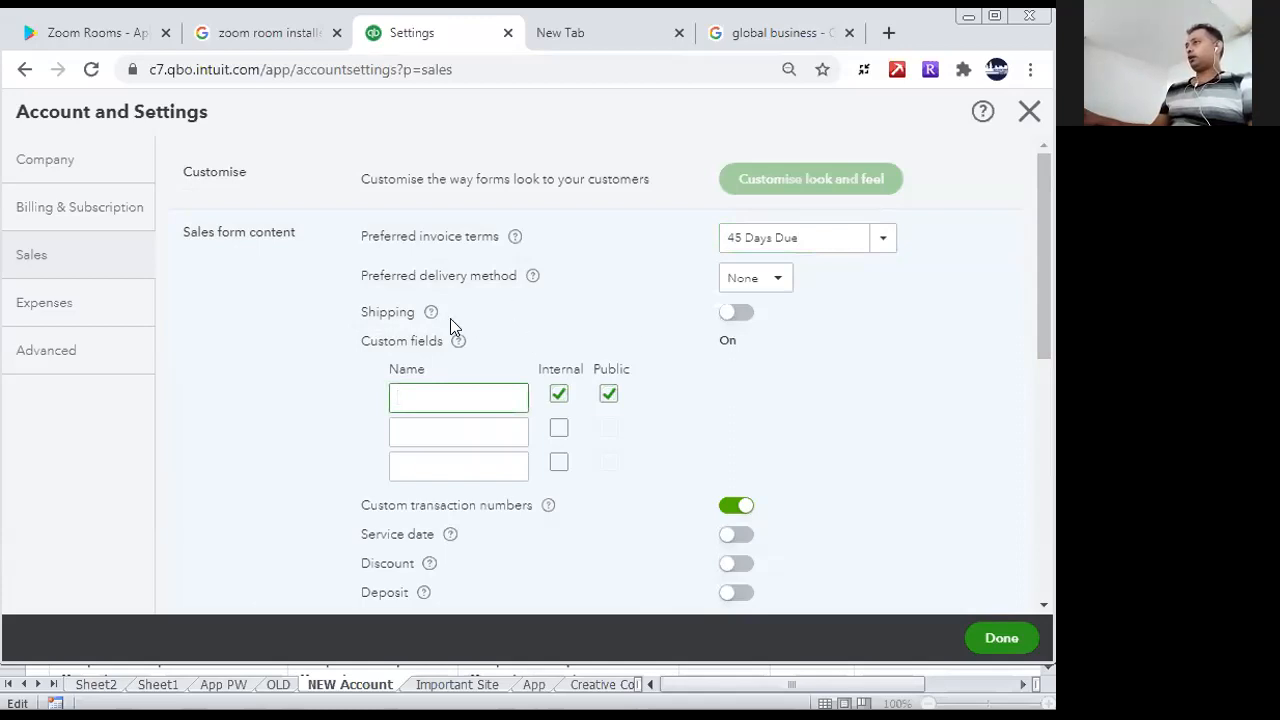
click(738, 313)
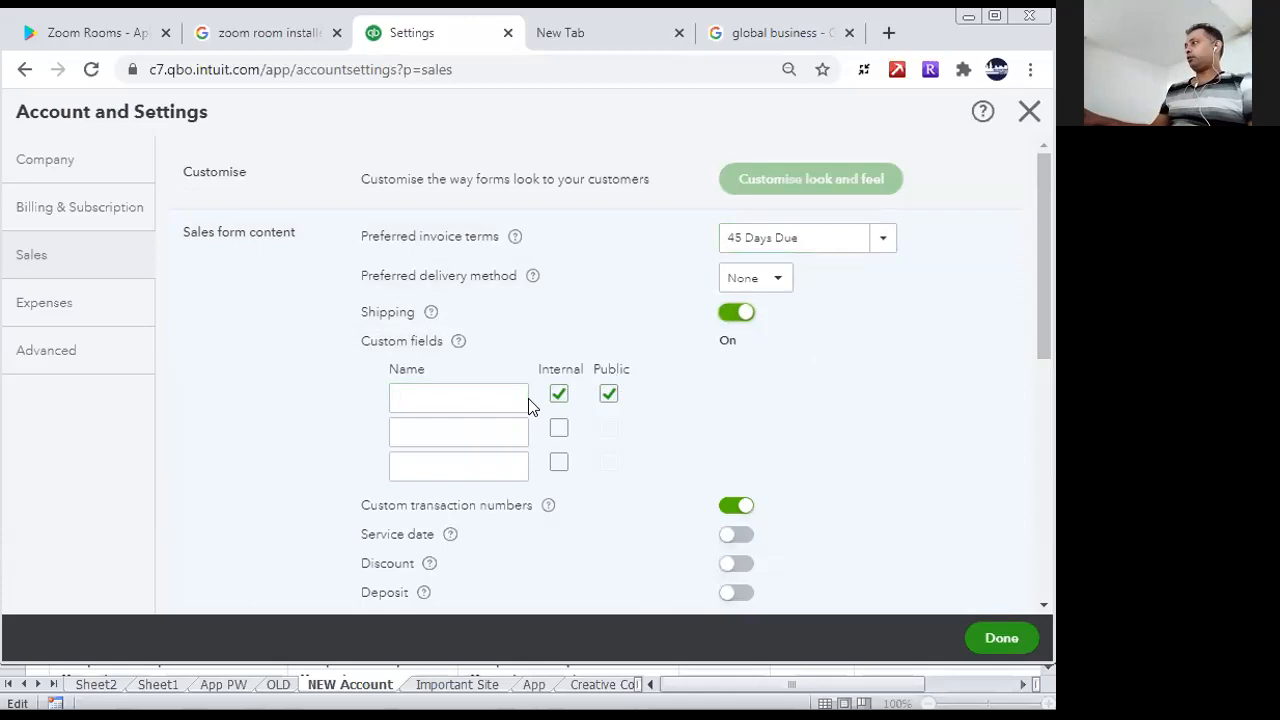
click(490, 396)
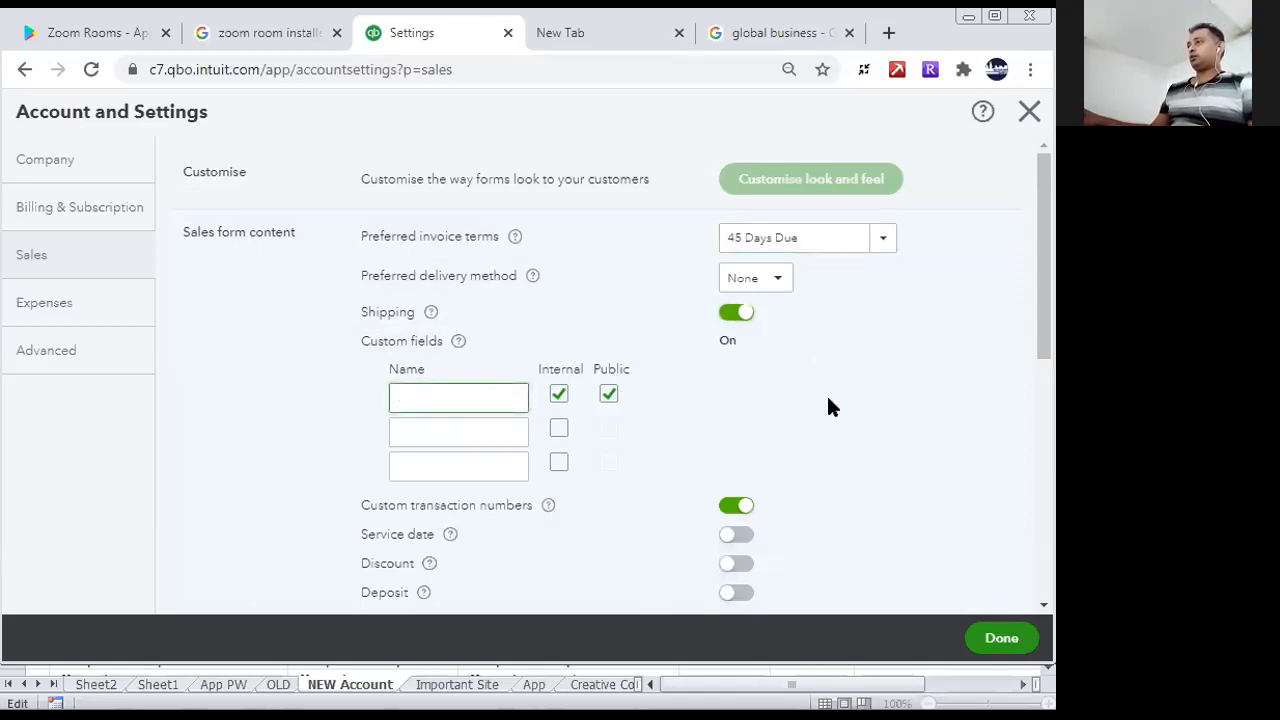
text(Re)
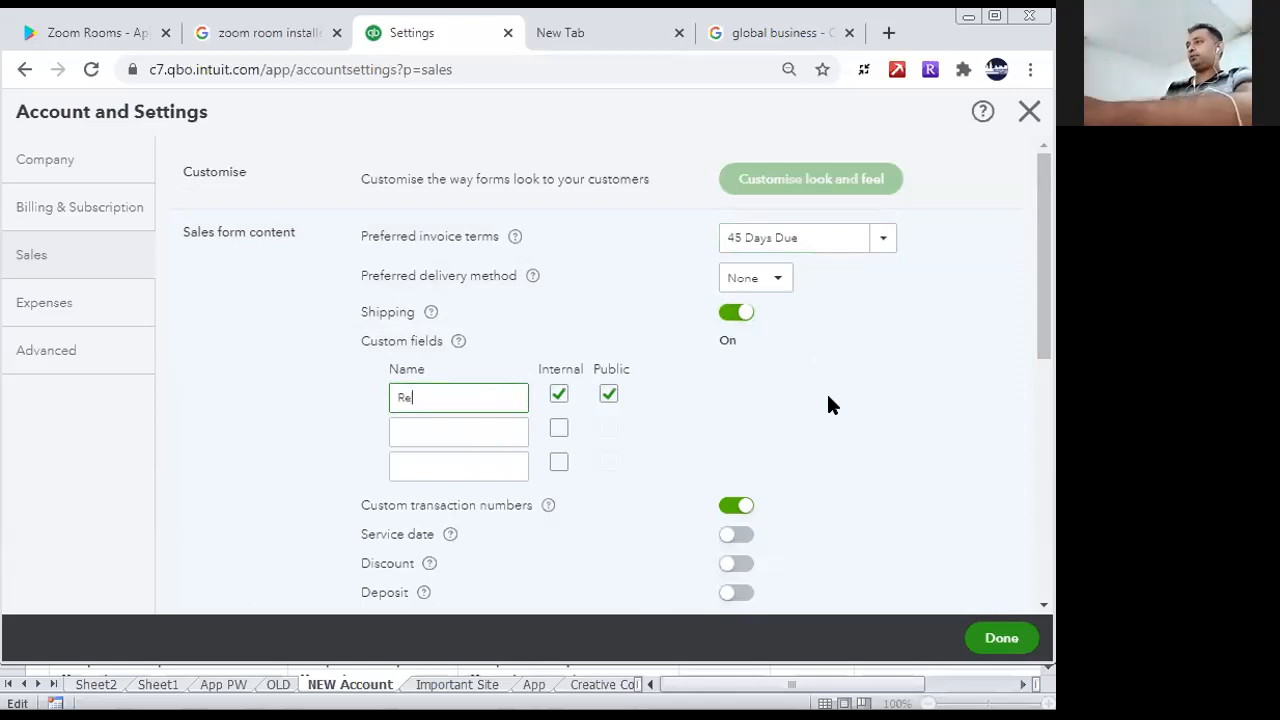
text(p)
- Add a second custom field named Delivery Type and enable it for internal and public use
click(477, 431)
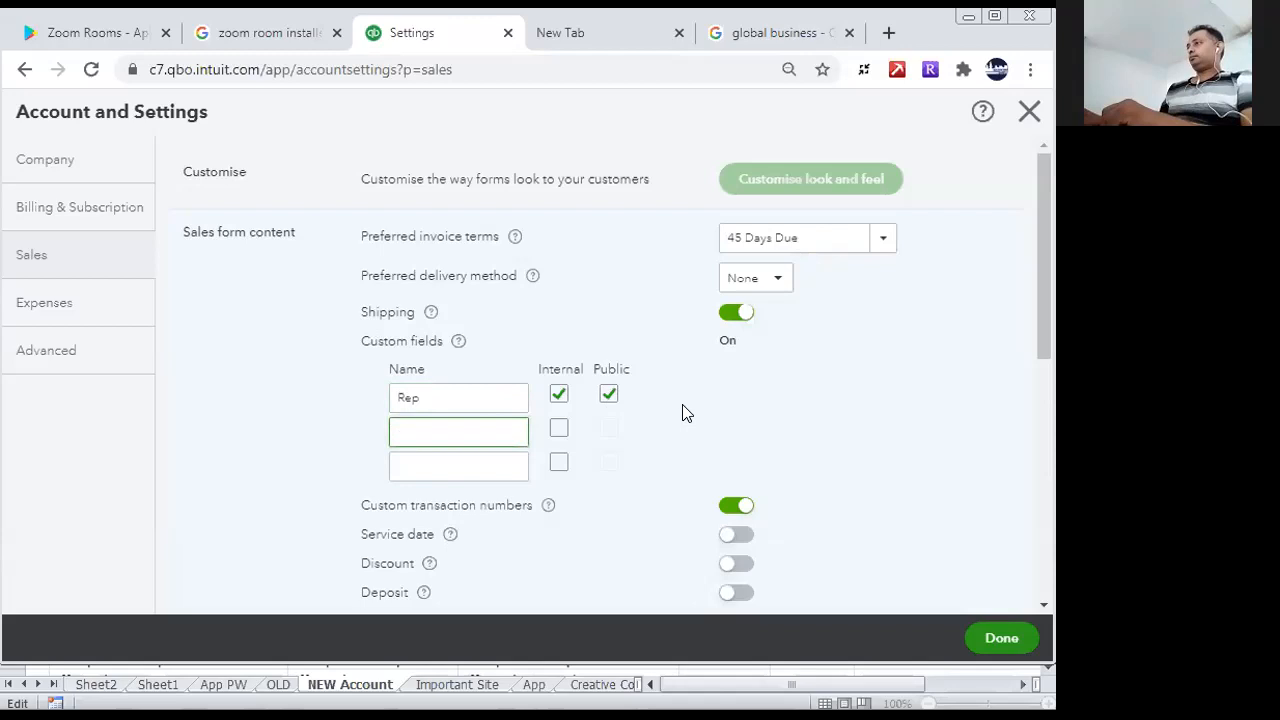
text(Di)
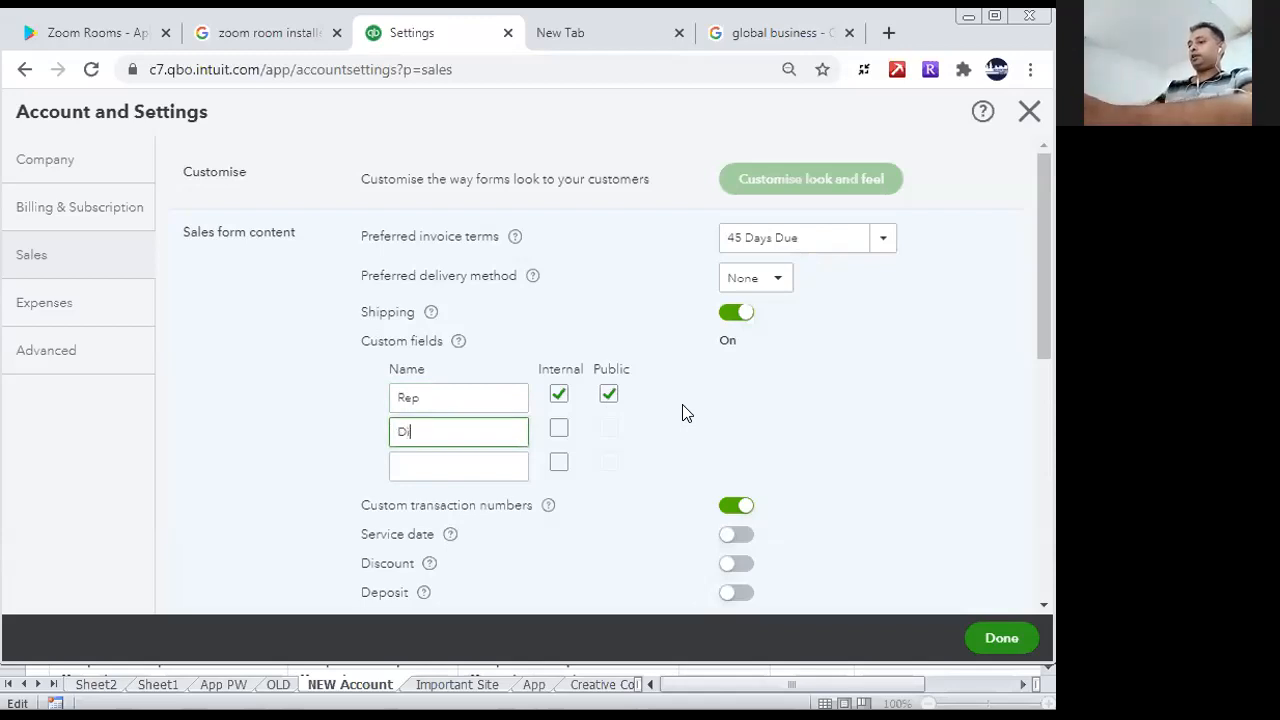
text(livery Type)
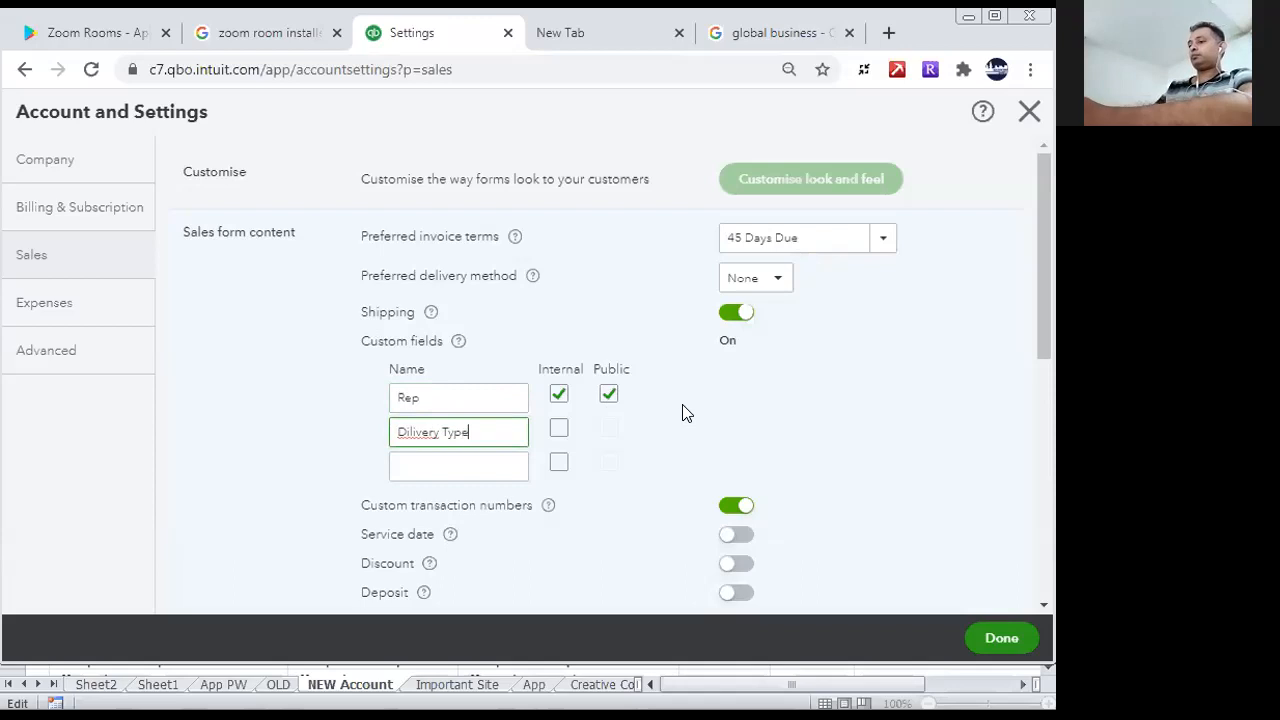
right_click(418, 432)
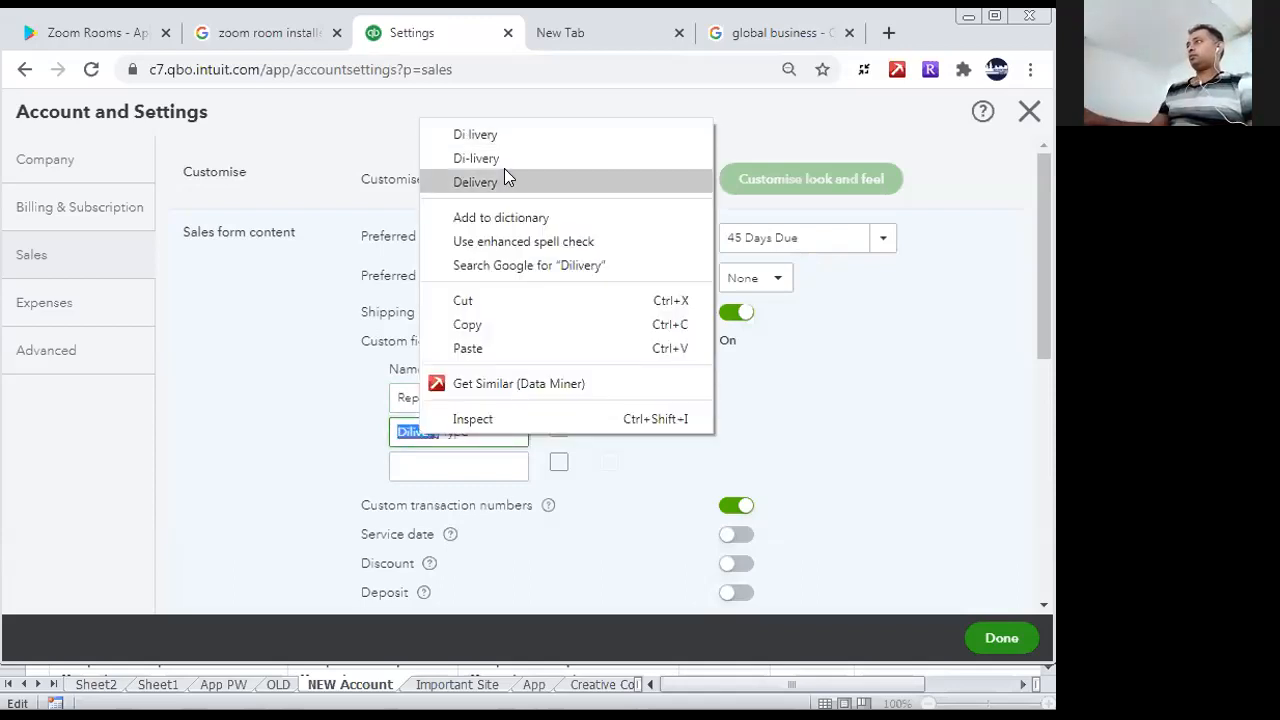
click(478, 182)
click(566, 428)
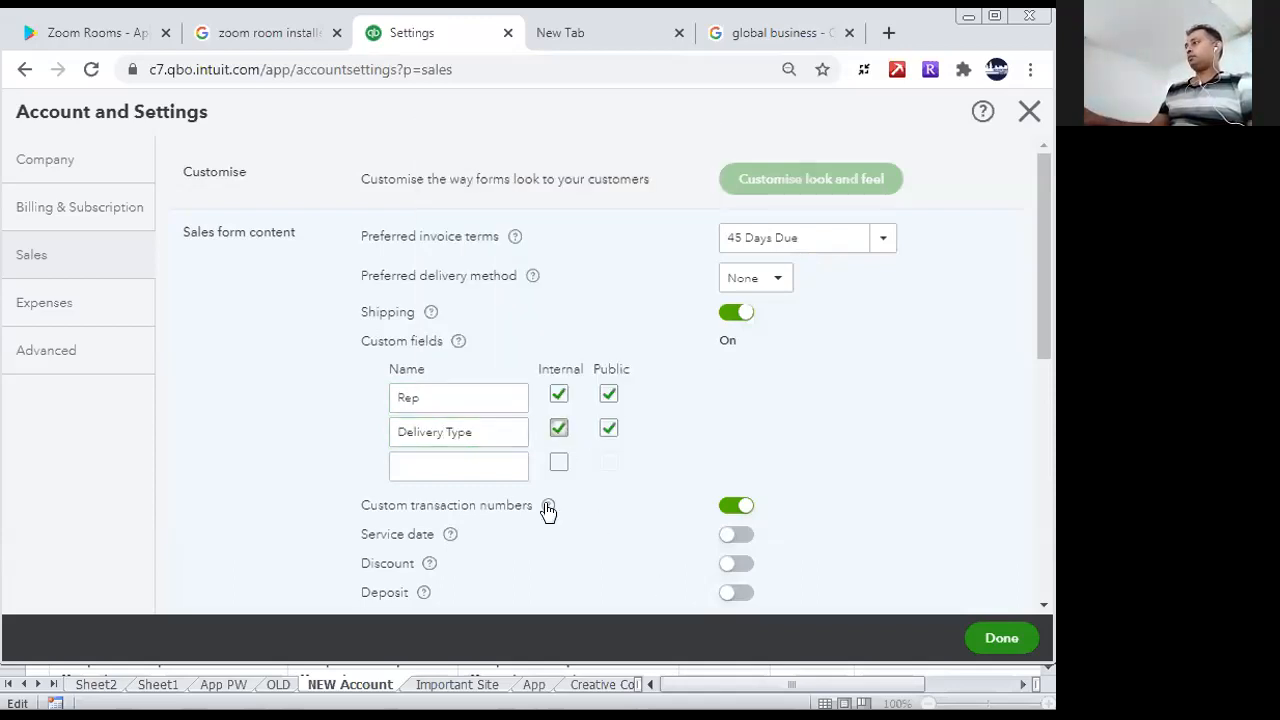
- Turn on Service date, Discount and Deposit, and save the Sales form content section
scroll(1044, 400, down, 3)
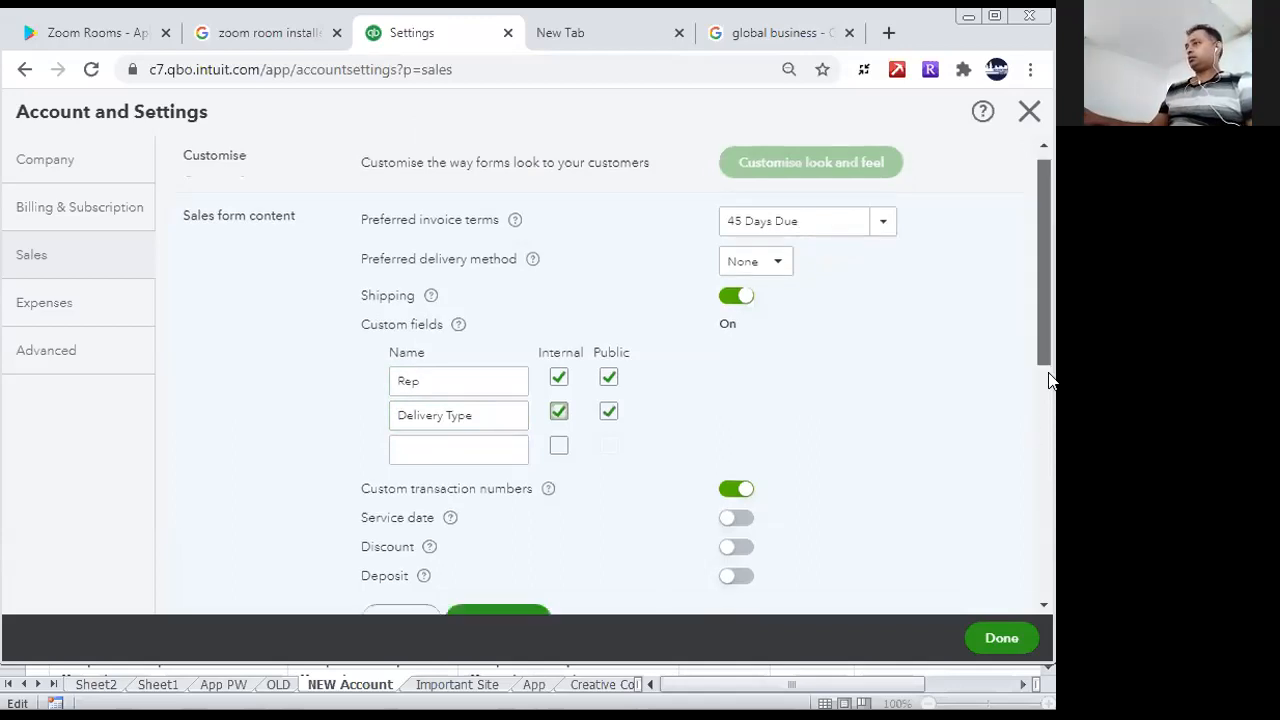
click(745, 387)
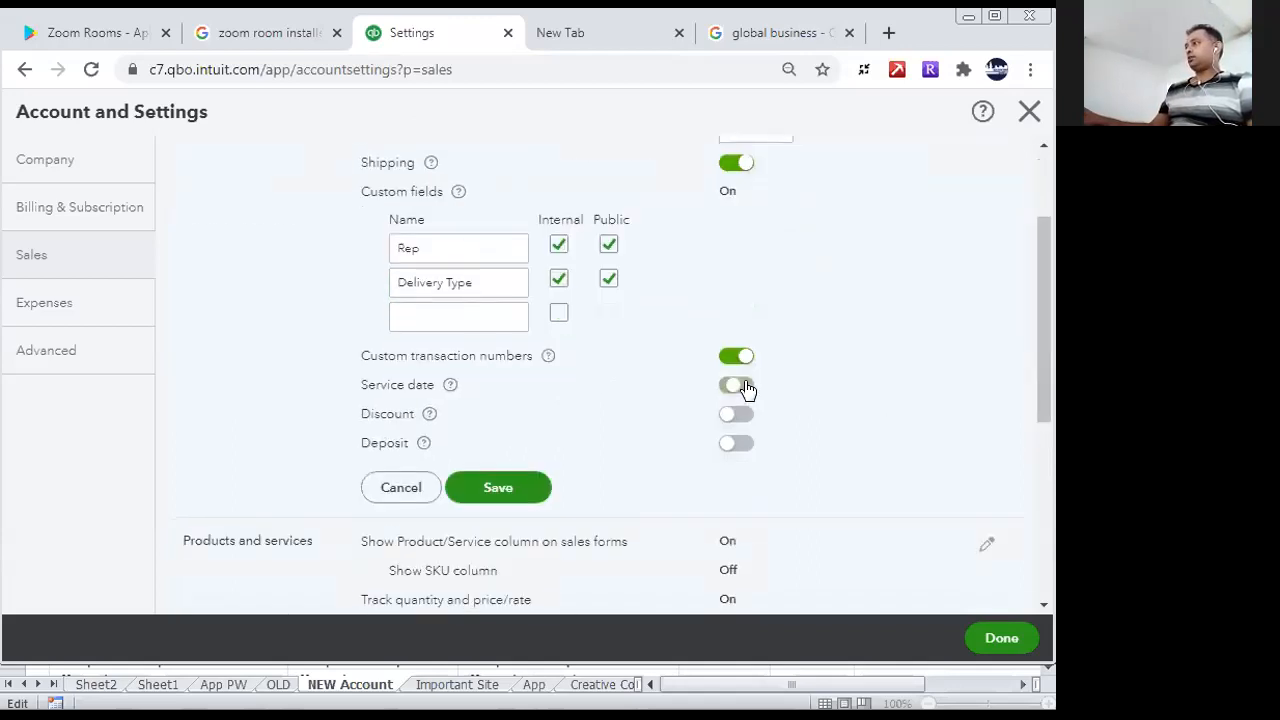
click(743, 416)
click(740, 444)
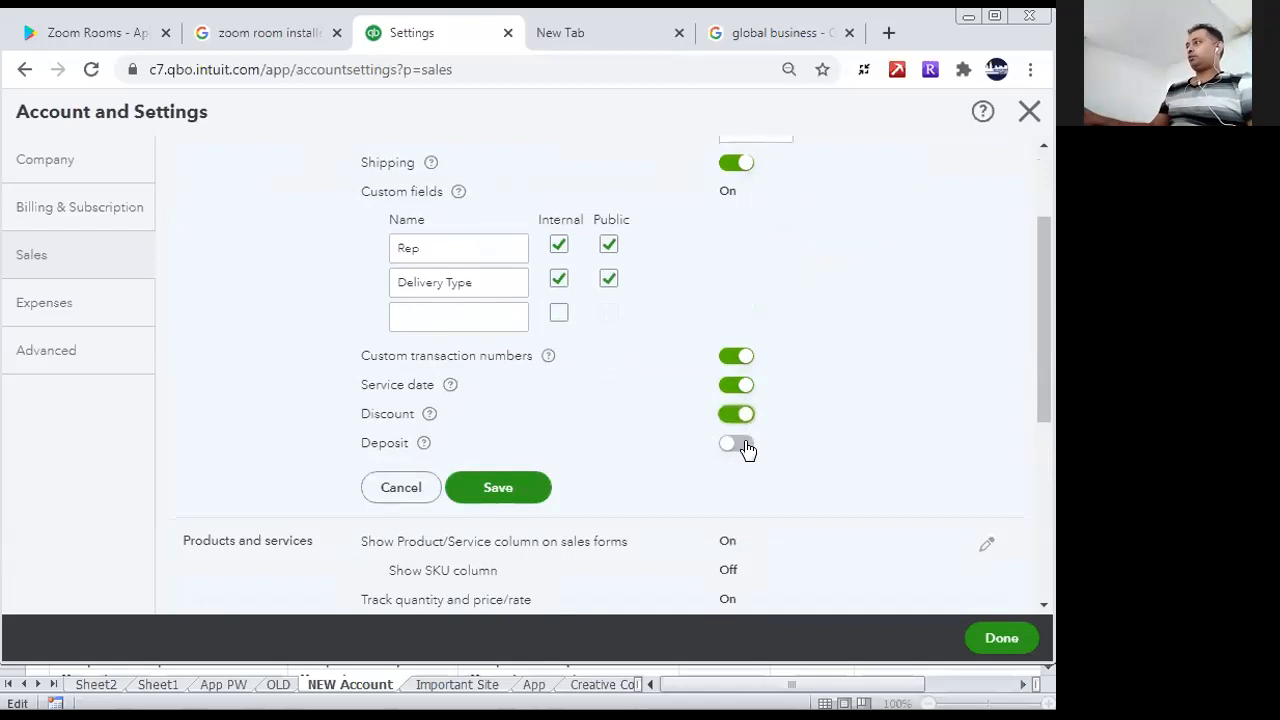
drag(1050, 394, 1044, 440)
click(534, 390)
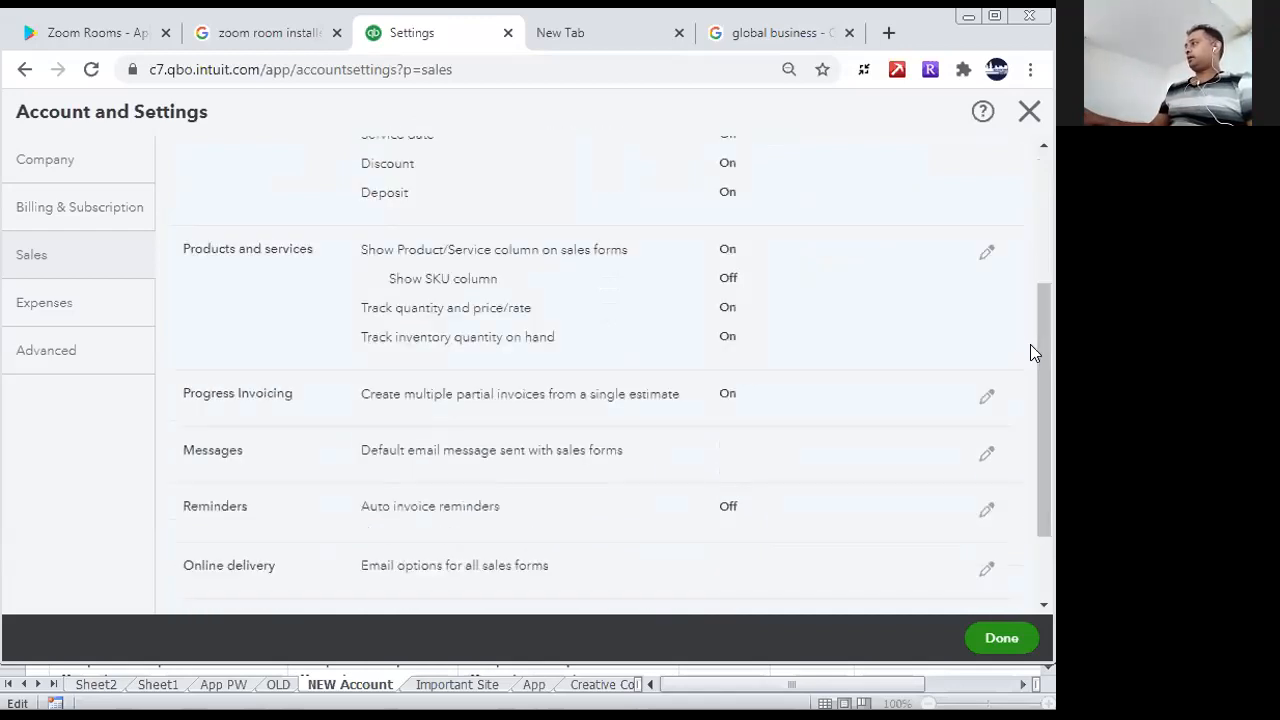
- Edit the Progress Invoicing section and save it with multiple partial invoices from a single estimate turned on
drag(1038, 342, 1048, 398)
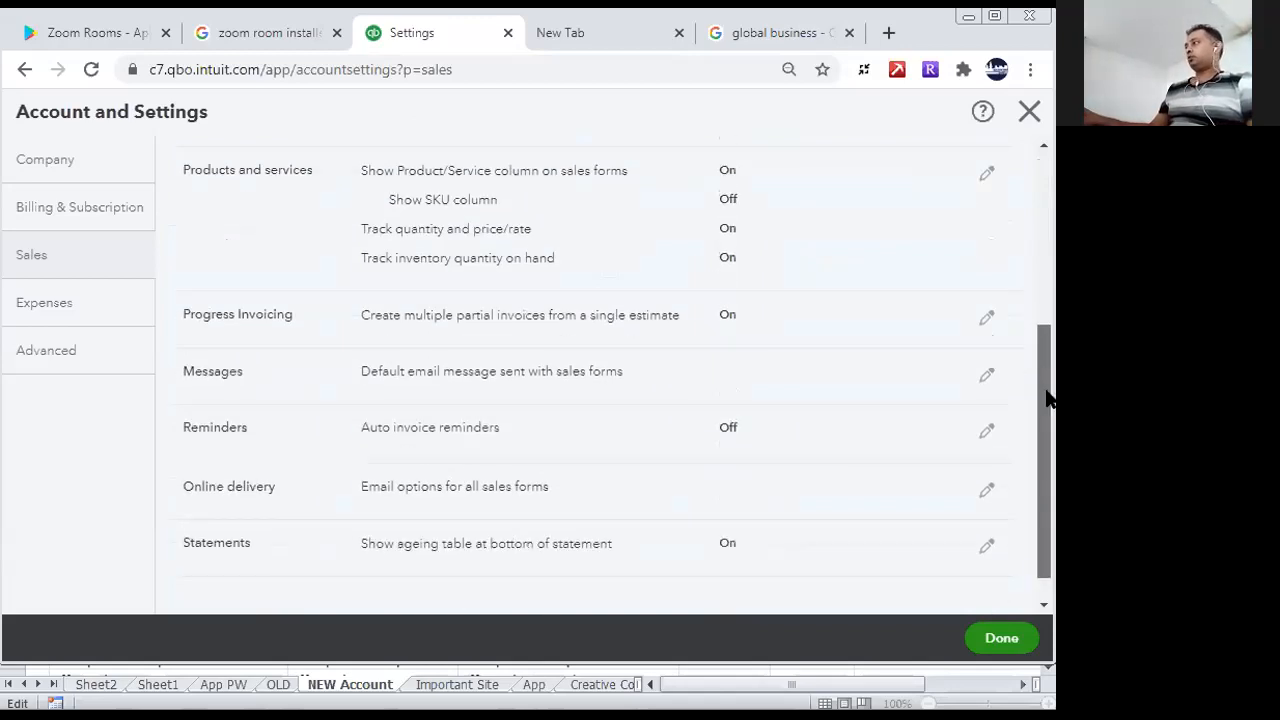
drag(1047, 397, 1047, 403)
click(984, 310)
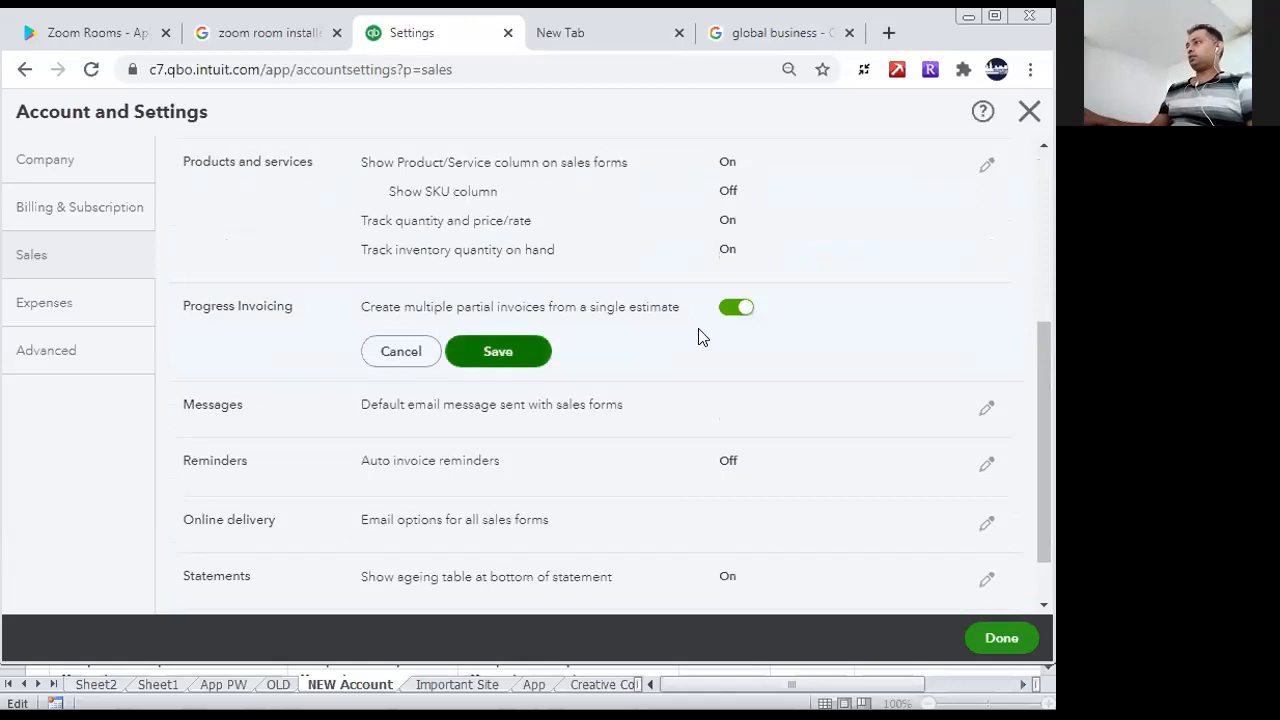
click(523, 360)
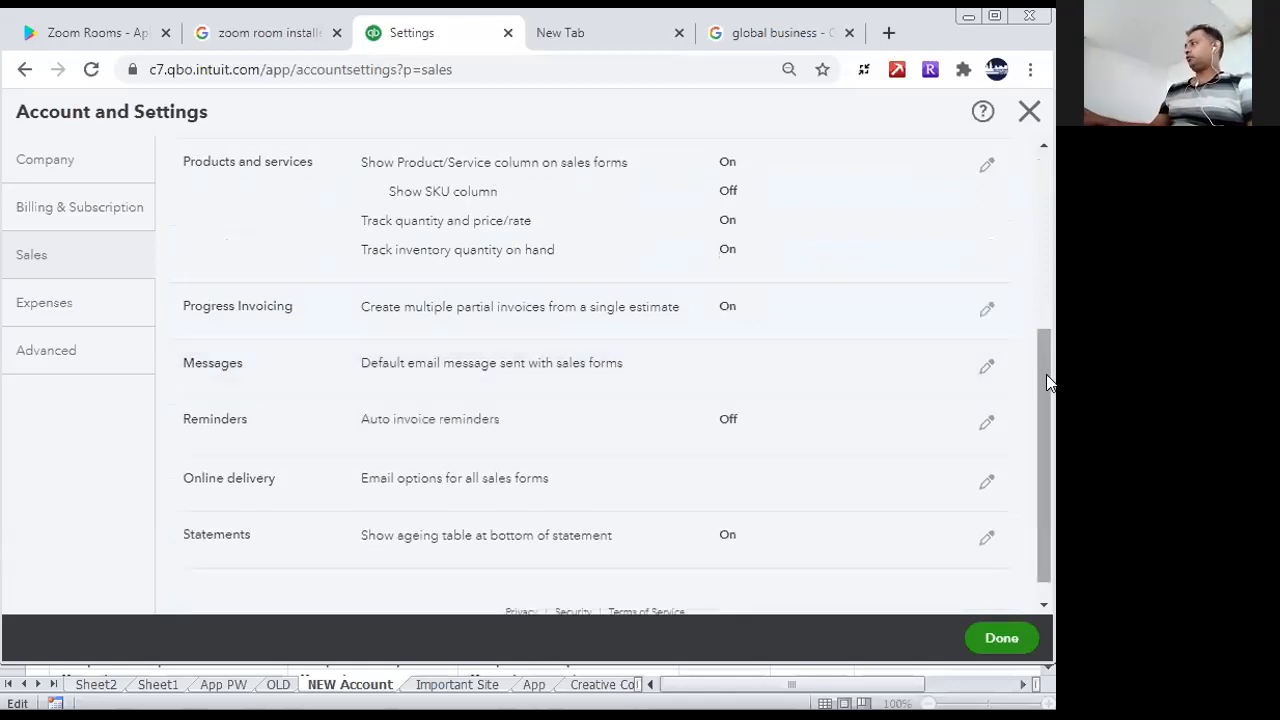
- Edit the Messages section and set the default email greeting to Dear [Full Name]
scroll(1050, 386, down, 1)
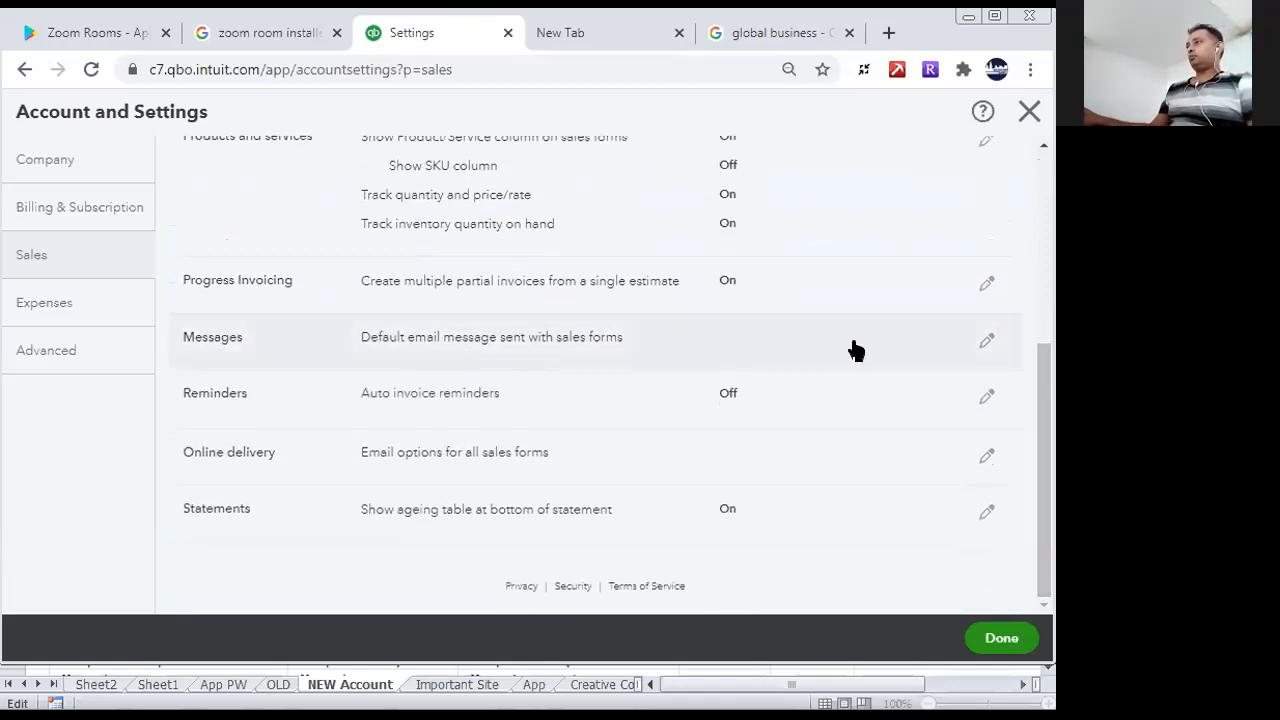
click(989, 346)
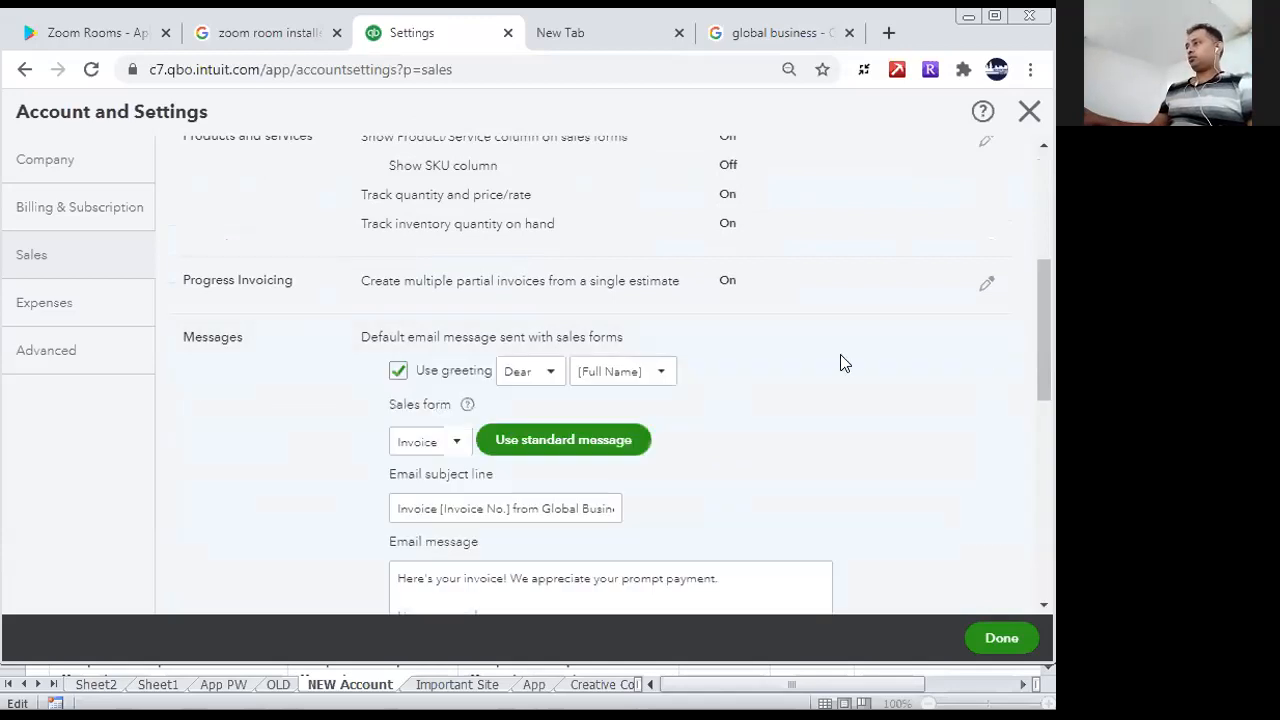
drag(1051, 442, 1052, 442)
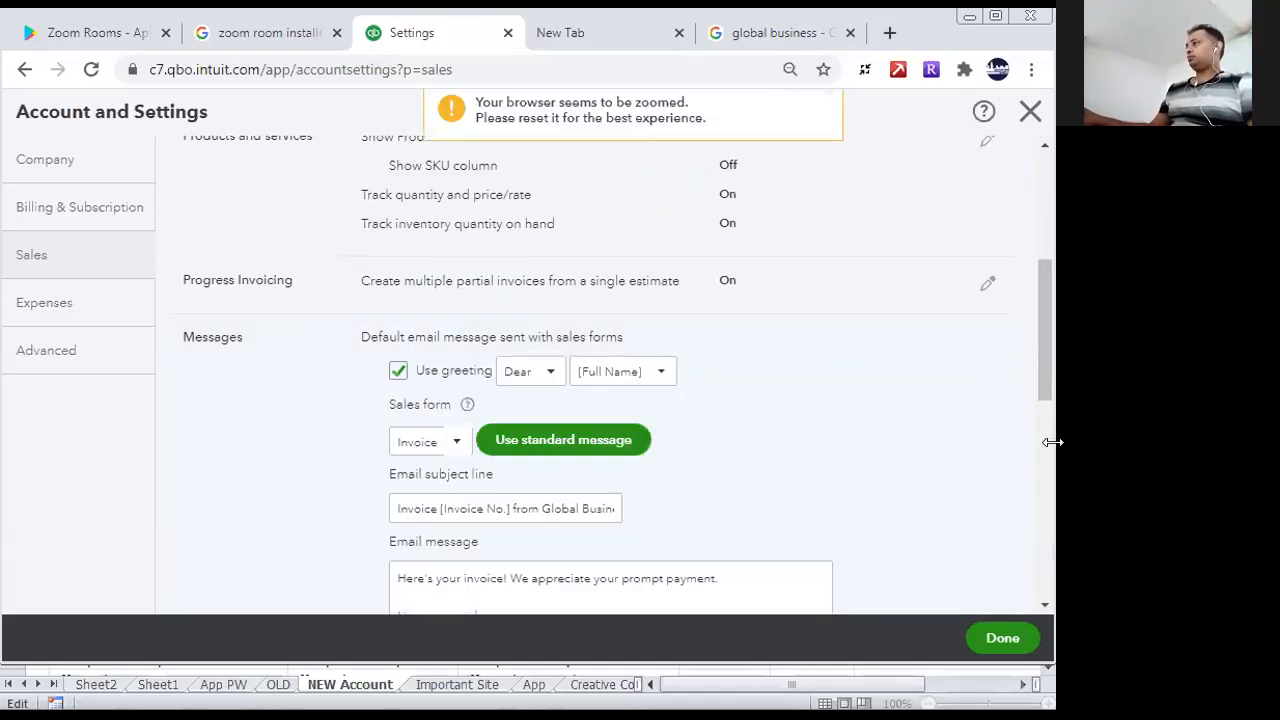
scroll(1046, 374, down, 1)
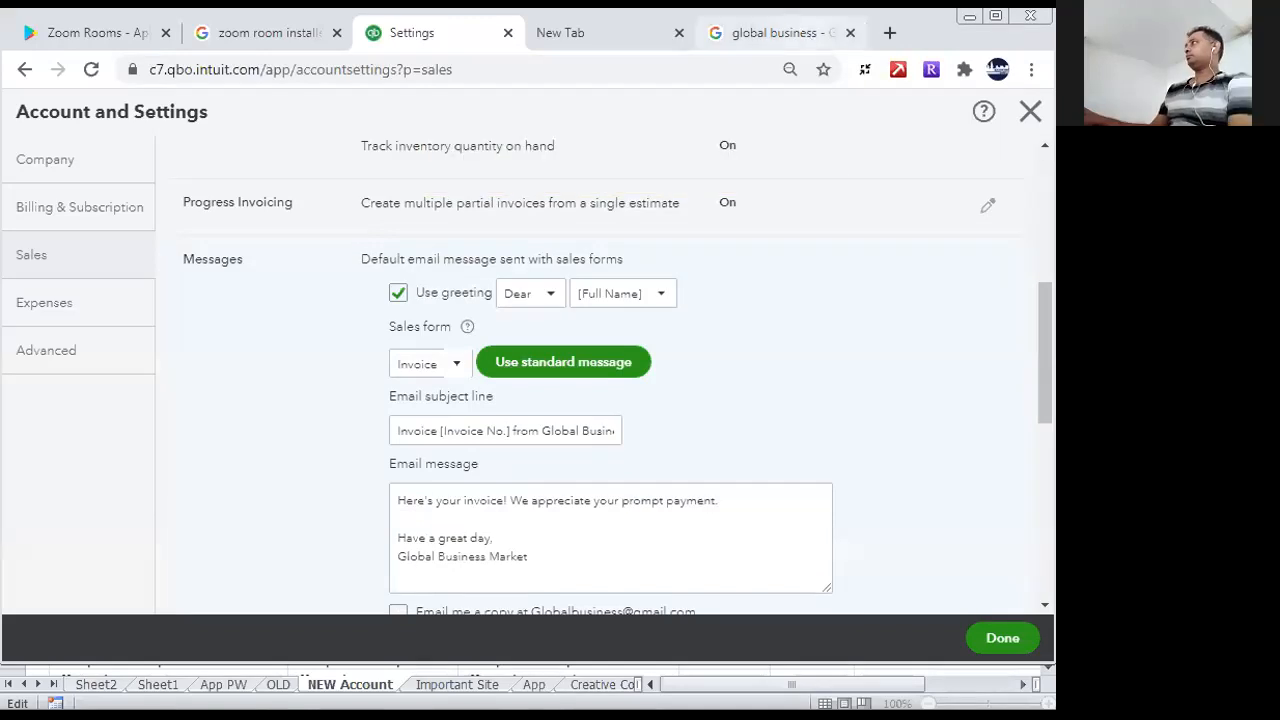
scroll(630, 416, up, 1)
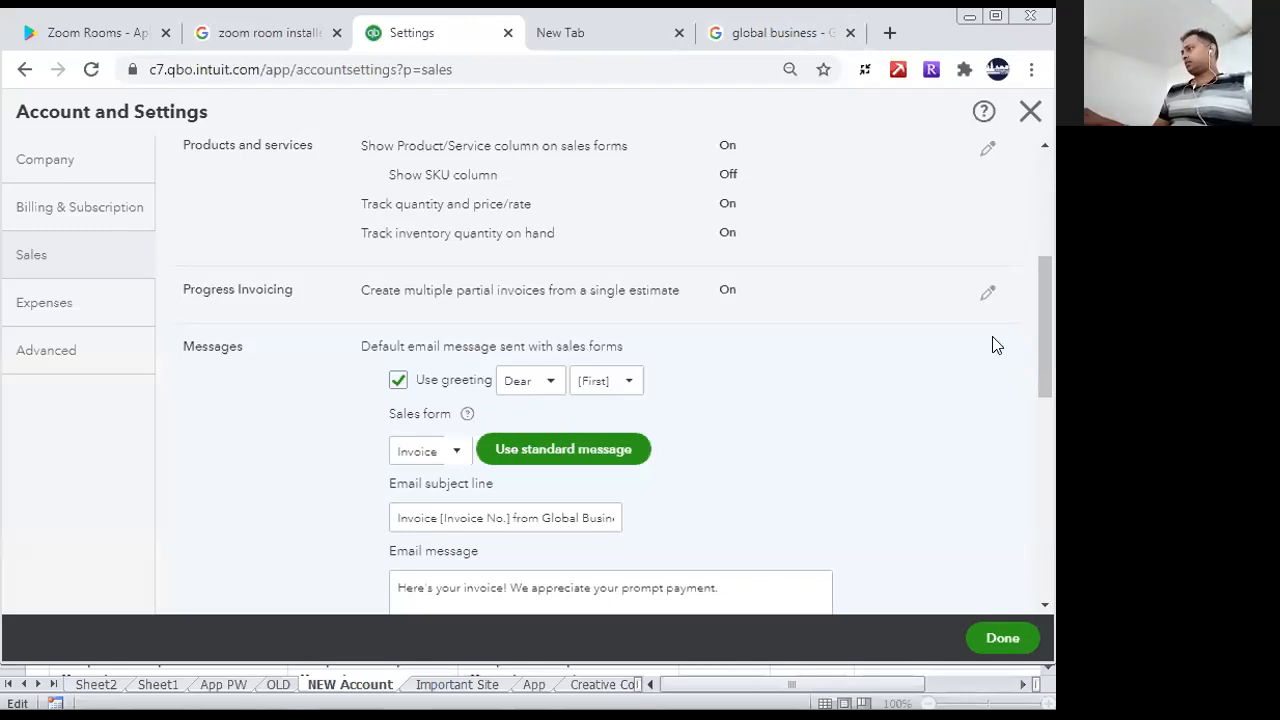
click(551, 381)
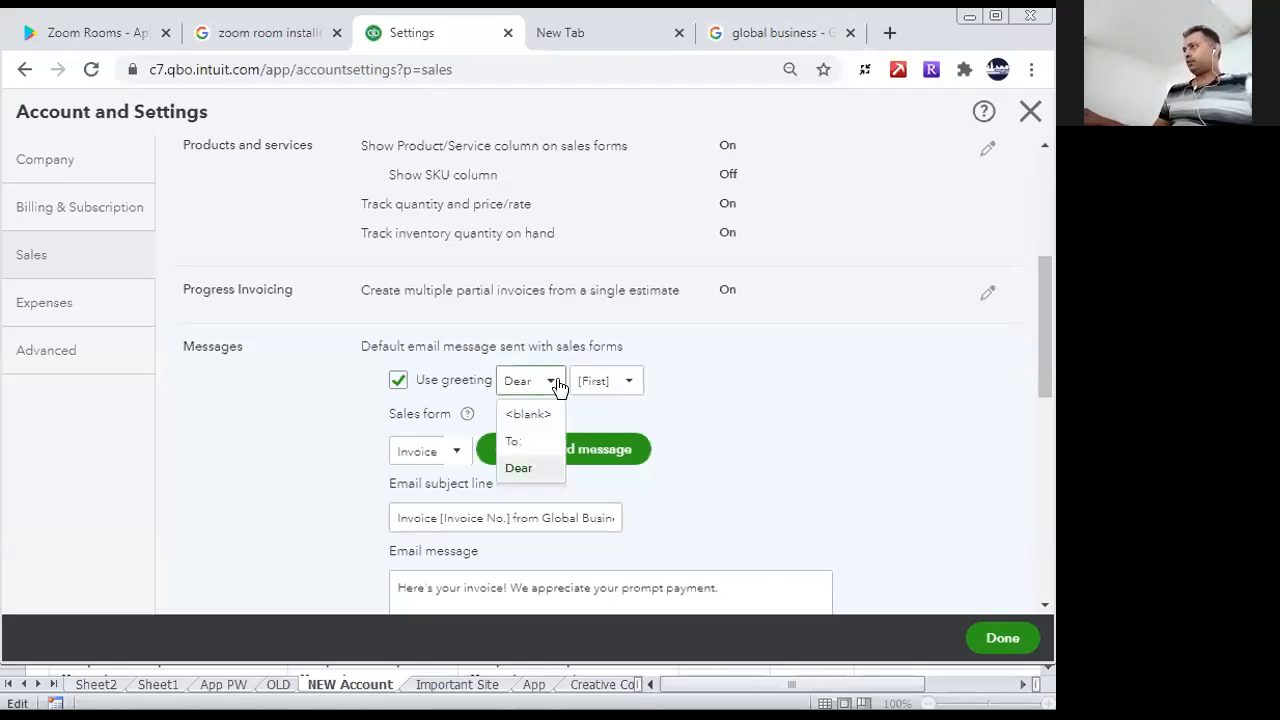
click(519, 467)
click(629, 383)
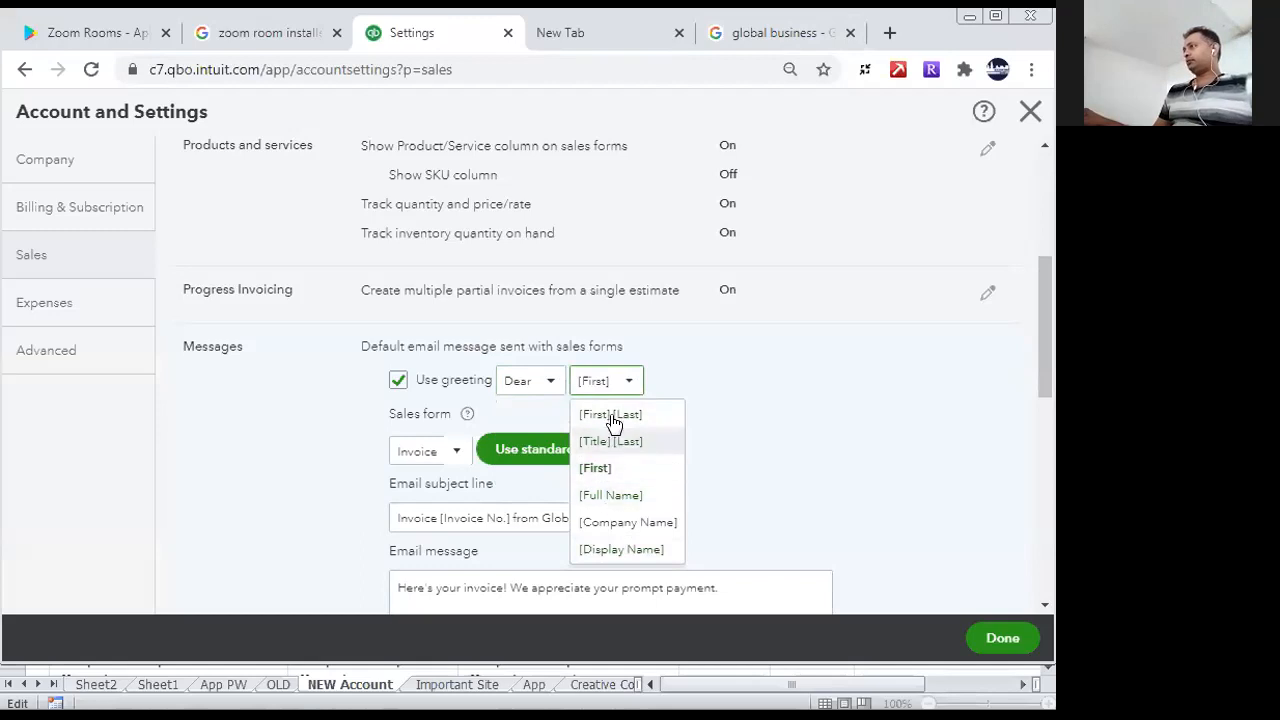
click(613, 497)
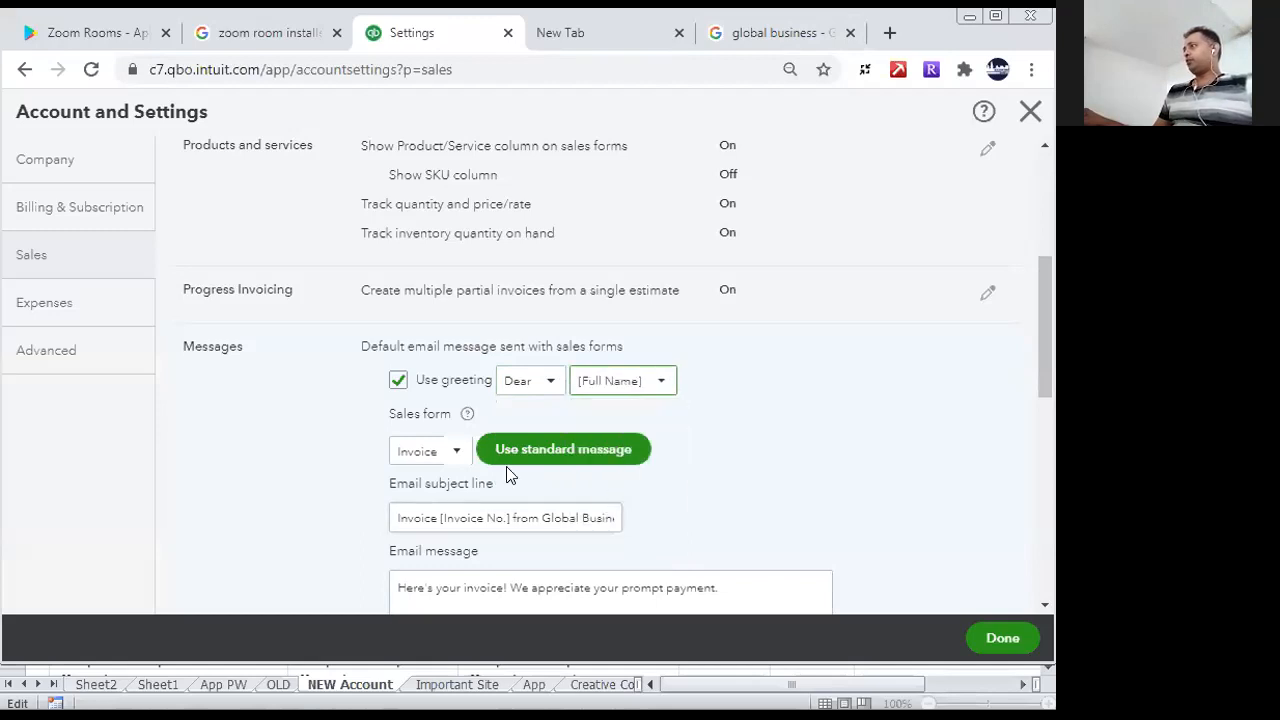
- Choose Invoice as the sales form for the default email message and open its email subject line for editing
click(458, 455)
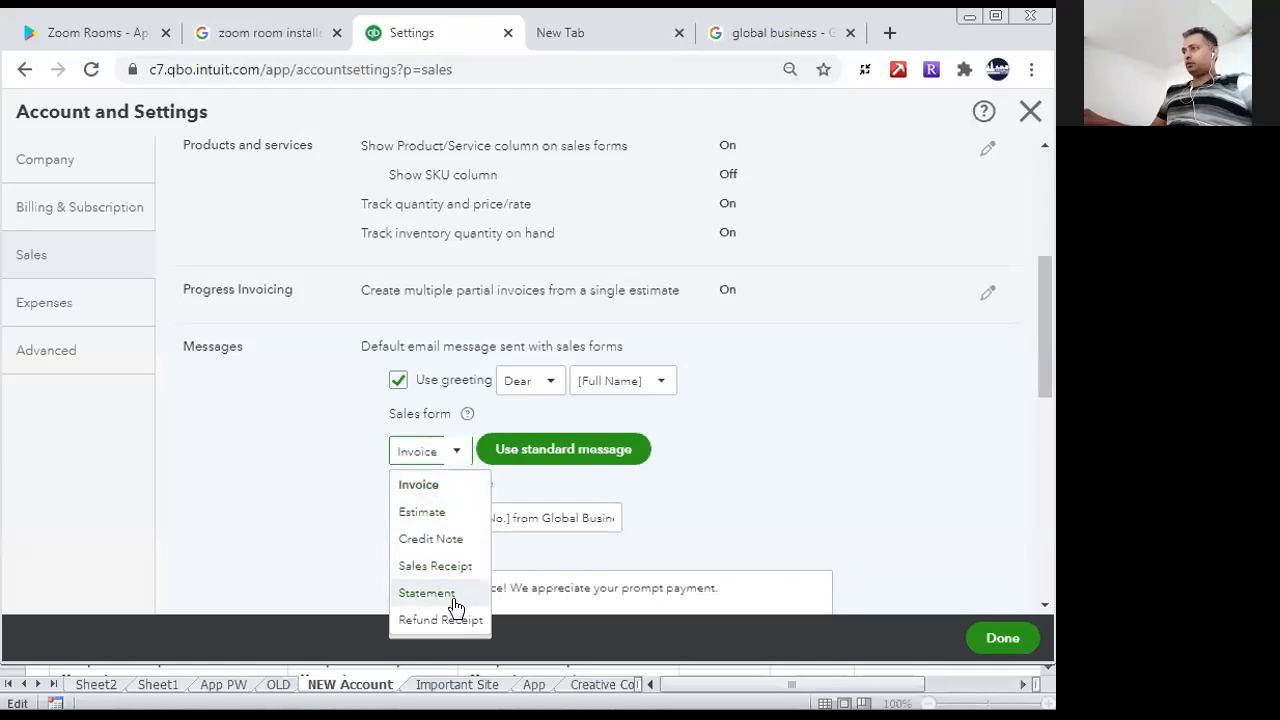
click(433, 486)
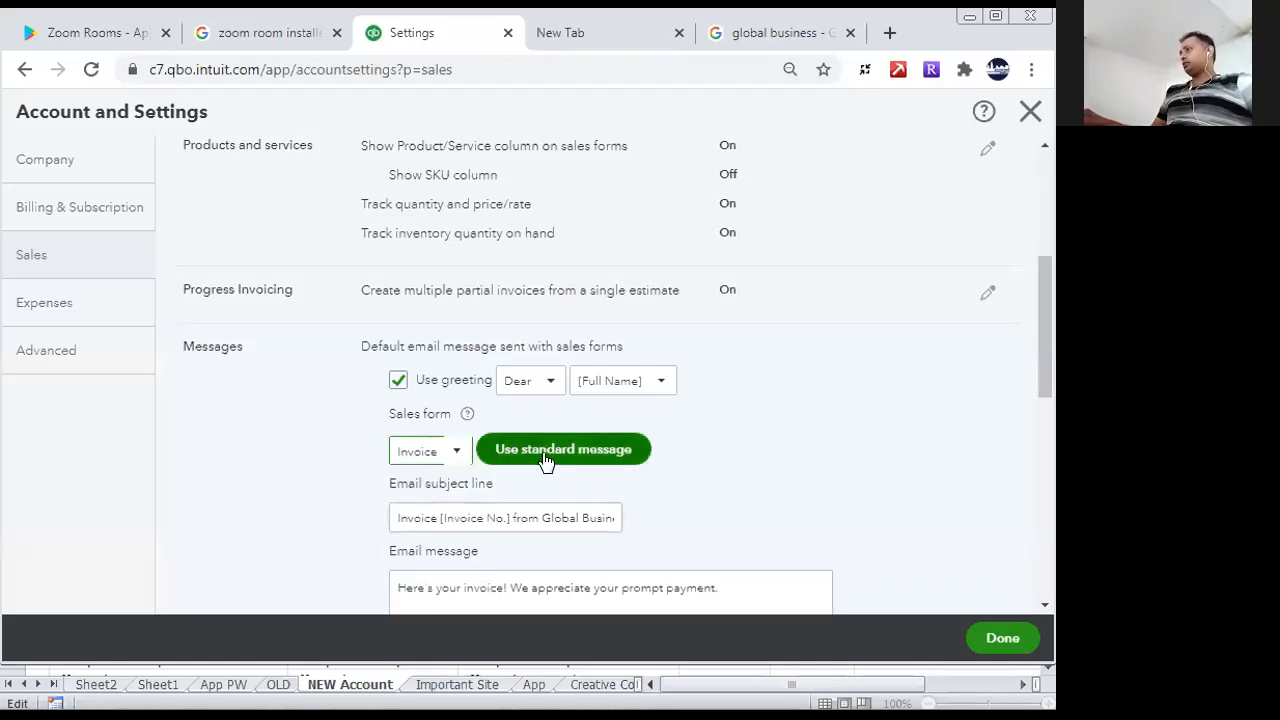
drag(1042, 338, 1042, 401)
click(485, 311)
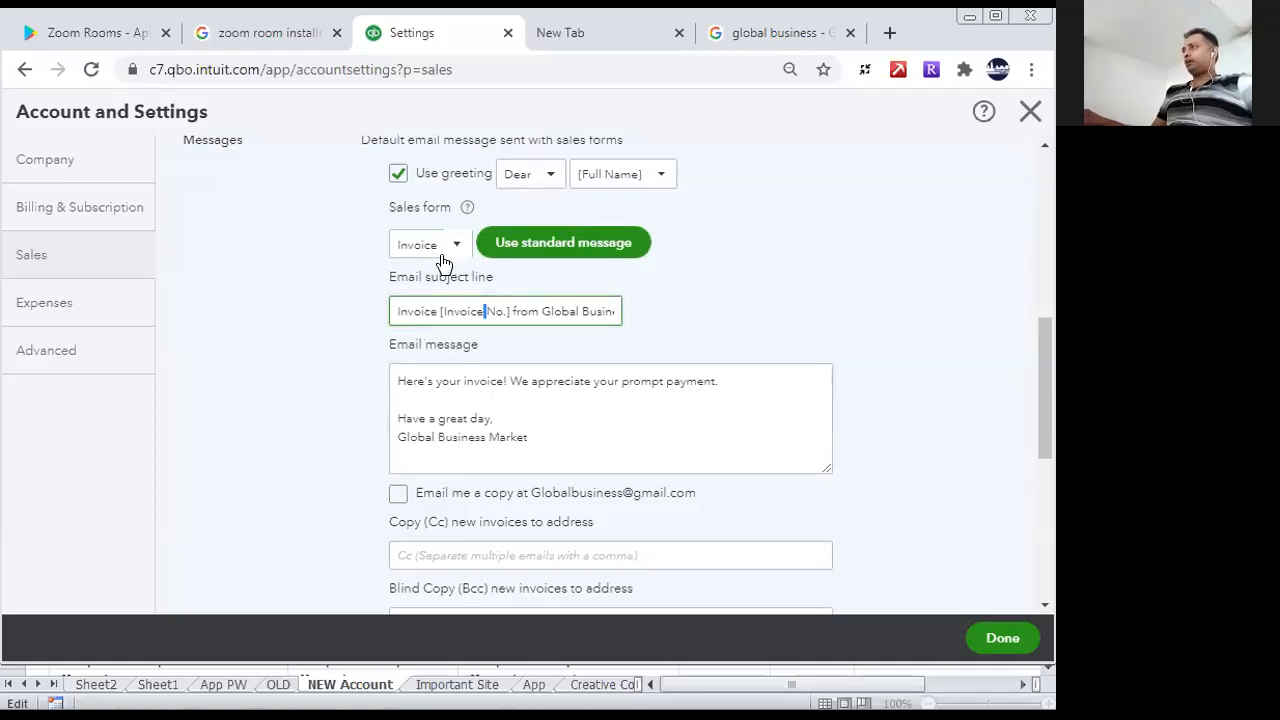
- Turn on emailing a copy of new invoices to the company address and fill in the Cc e-mail address
click(396, 386)
key(ctrl+a)
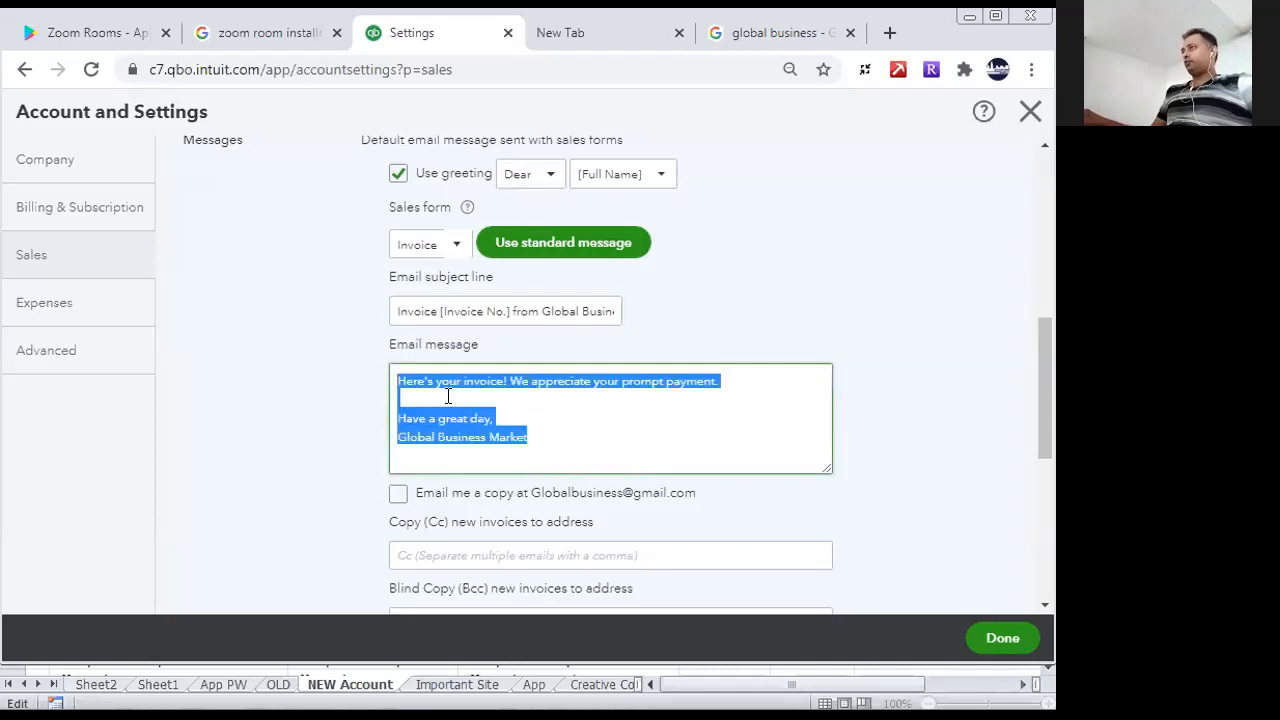
click(396, 389)
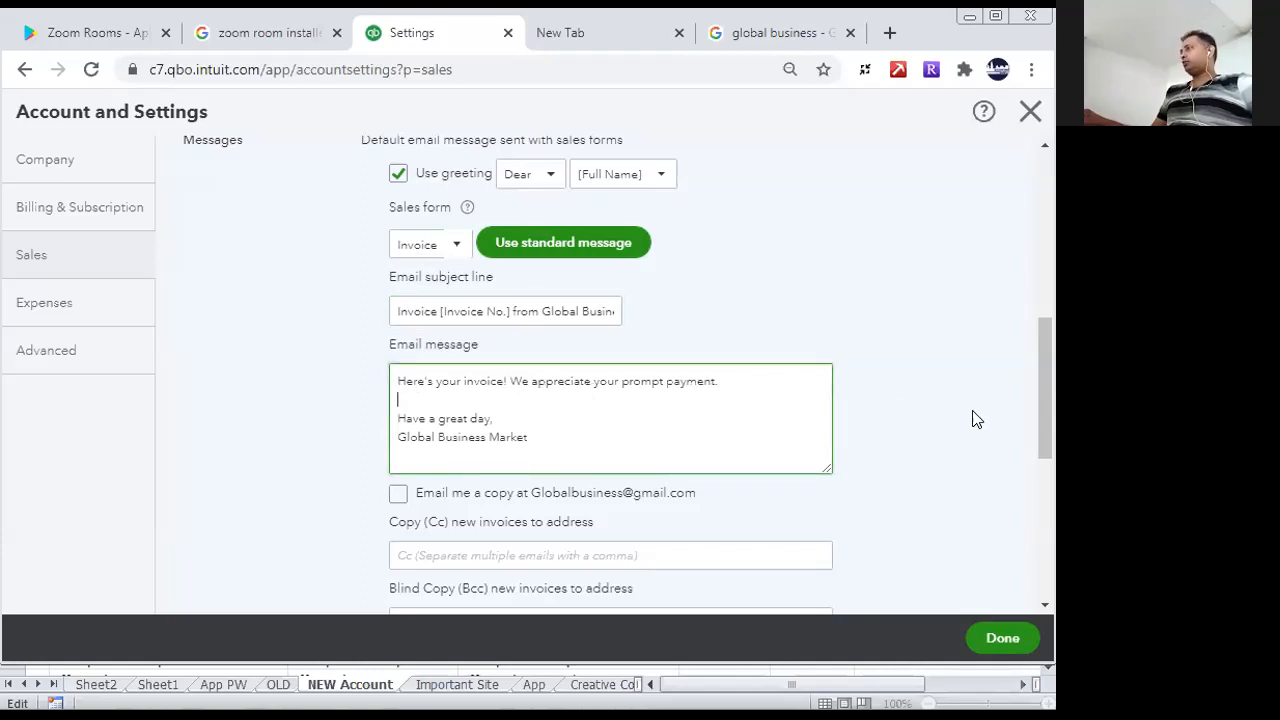
drag(1046, 416, 1046, 438)
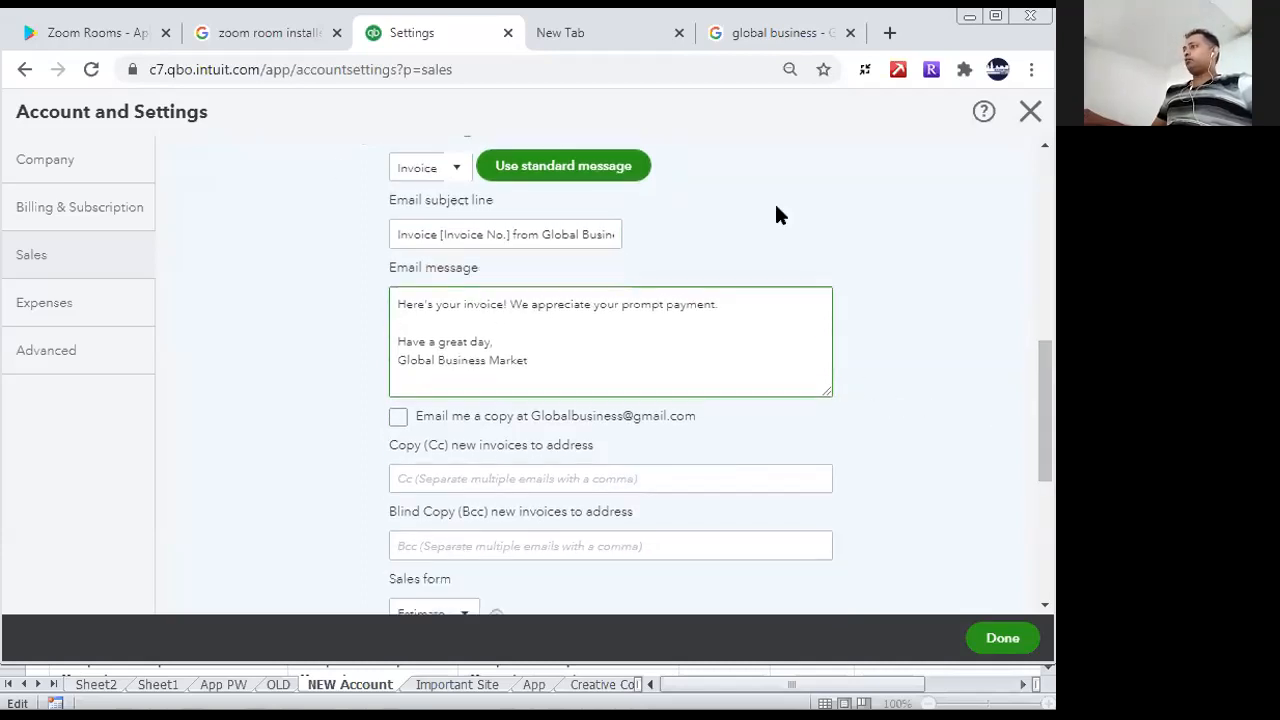
click(397, 419)
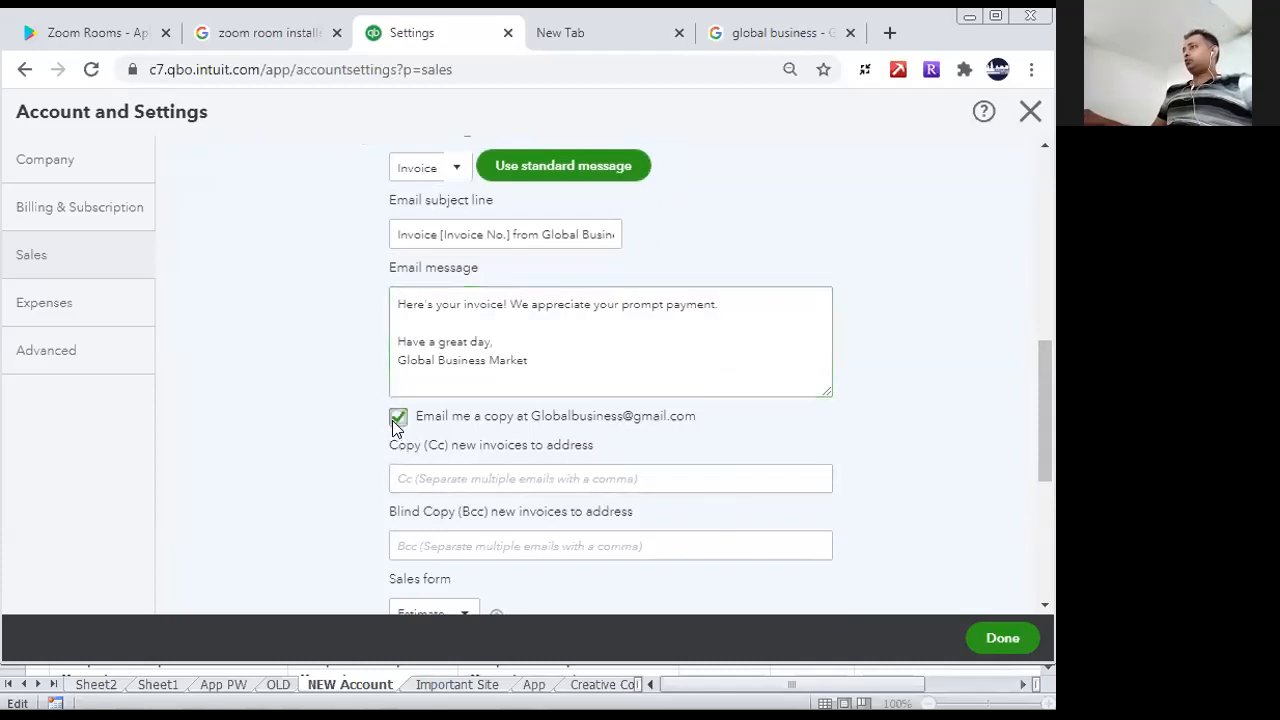
click(677, 476)
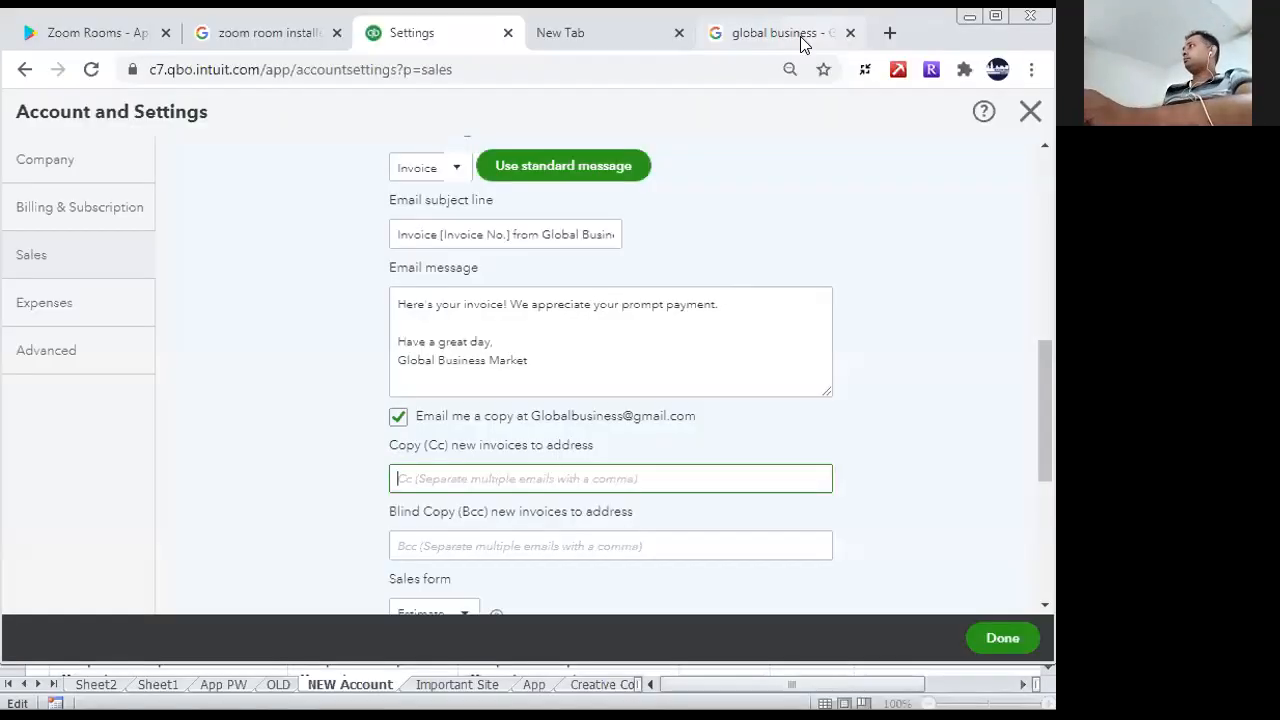
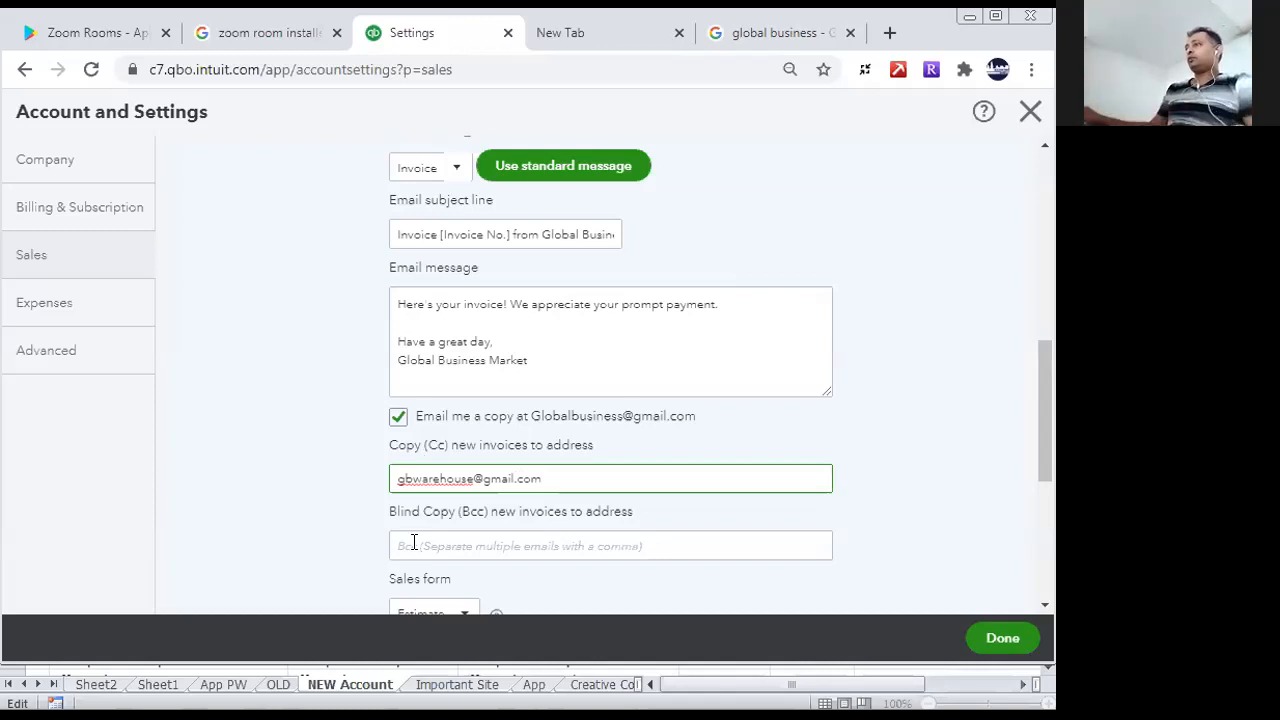
- Fill in the Bcc e-mail address for new invoices
click(482, 548)
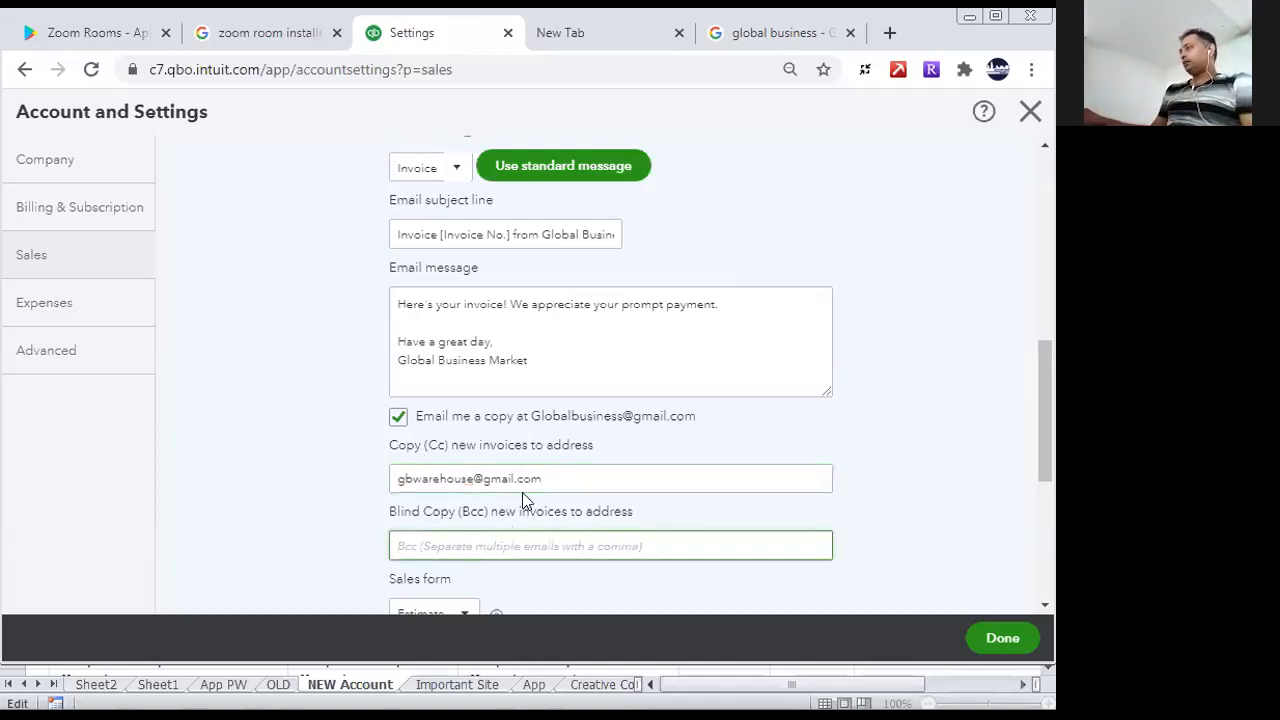
drag(560, 478, 394, 479)
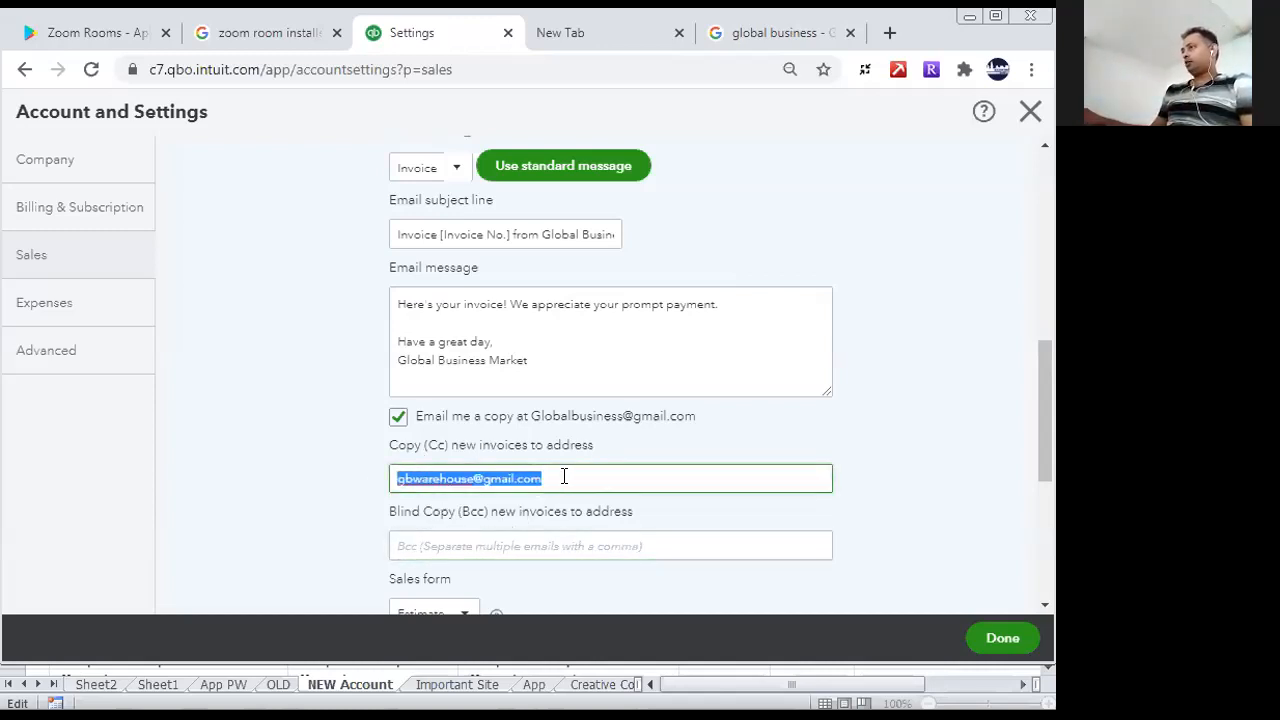
click(564, 476)
click(446, 543)
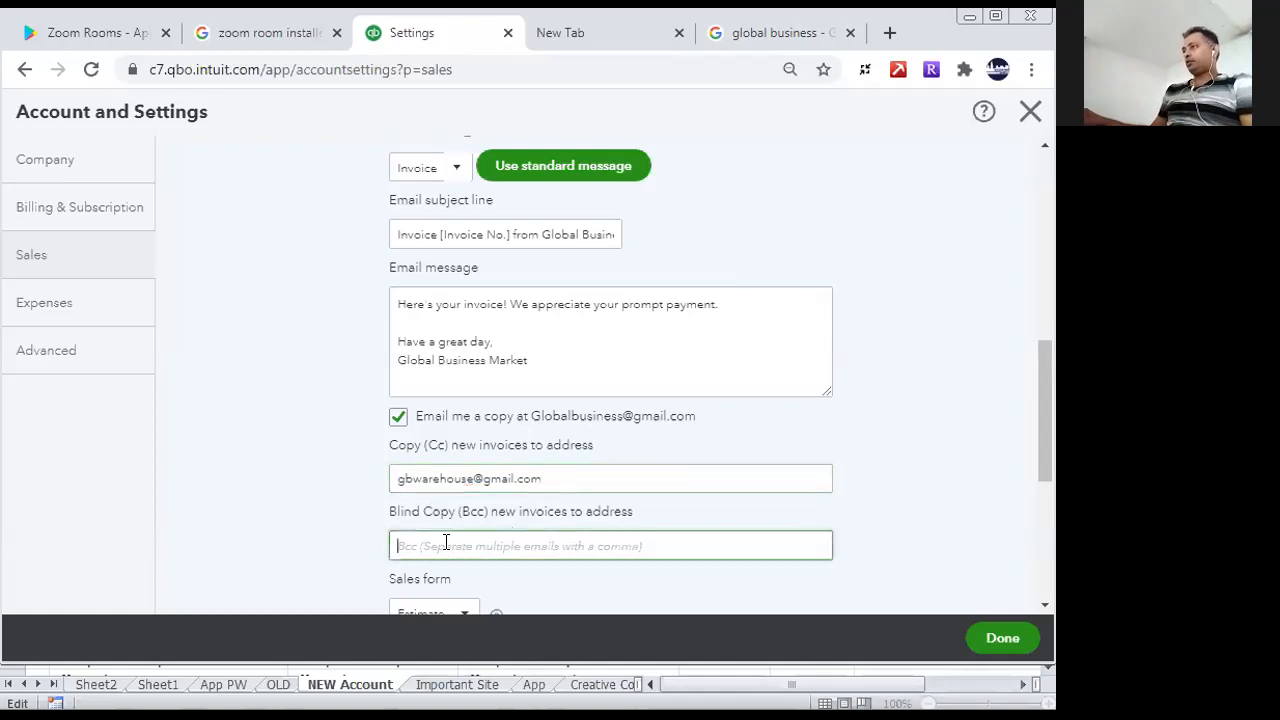
text(G)
key(BackSpace)
key(BackSpace)
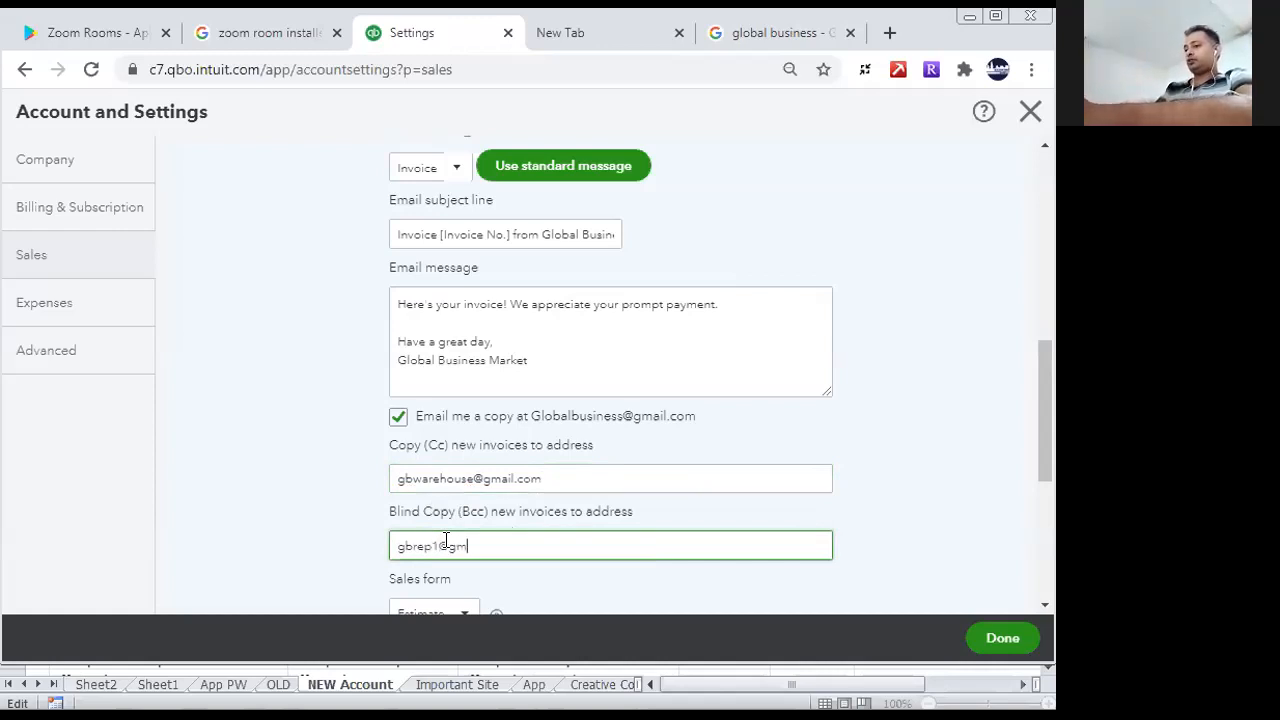
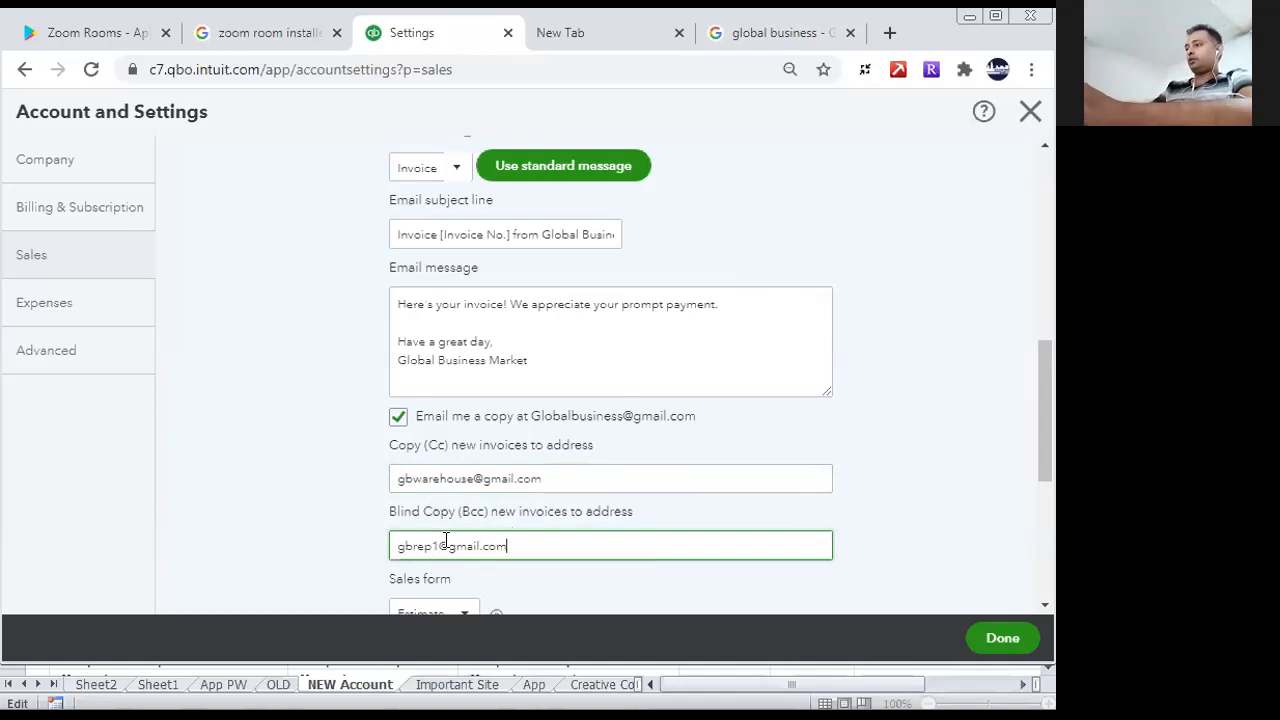
- Enter Thank you as the default message for Invoices and other sales forms and save the Messages section
drag(1046, 358, 1034, 418)
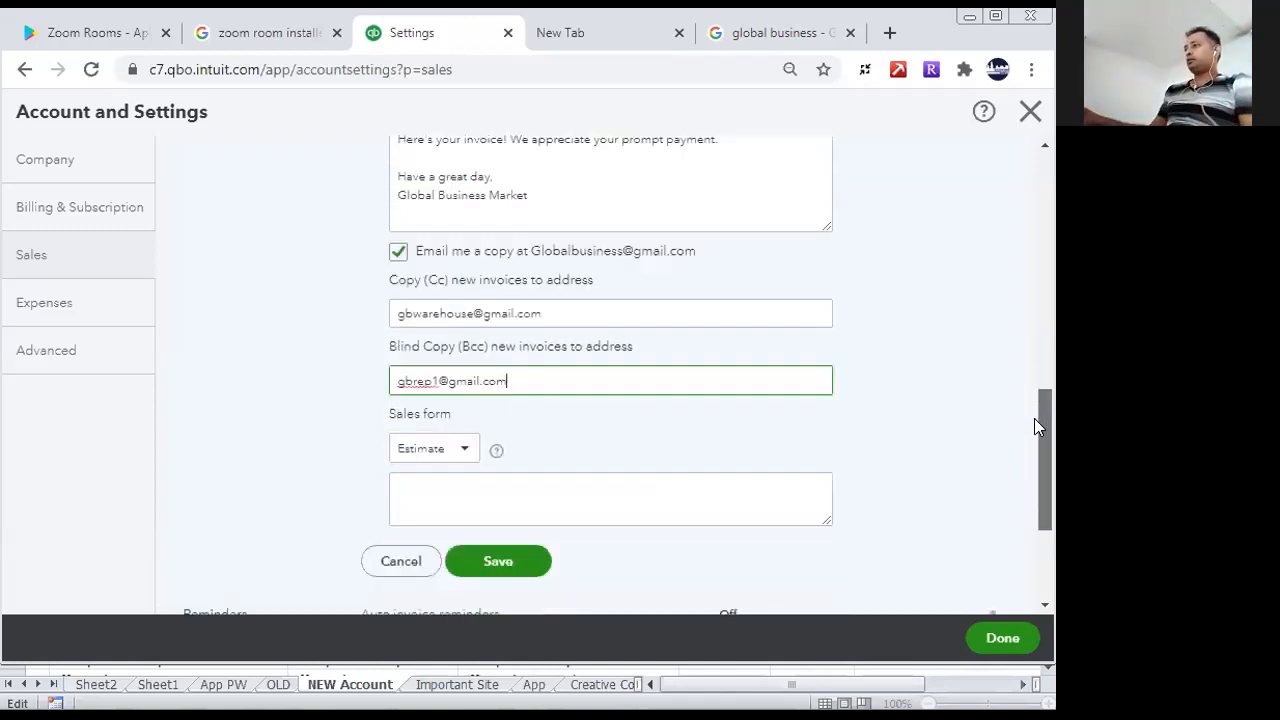
click(467, 452)
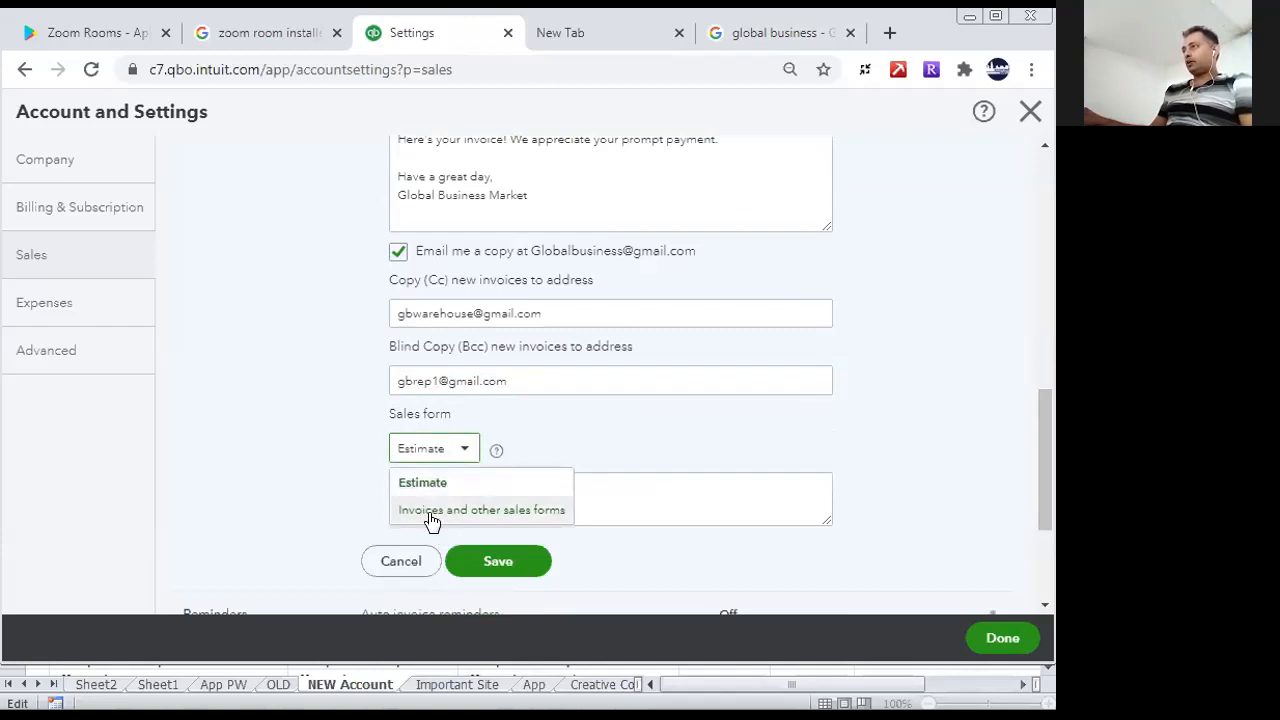
click(431, 512)
click(465, 491)
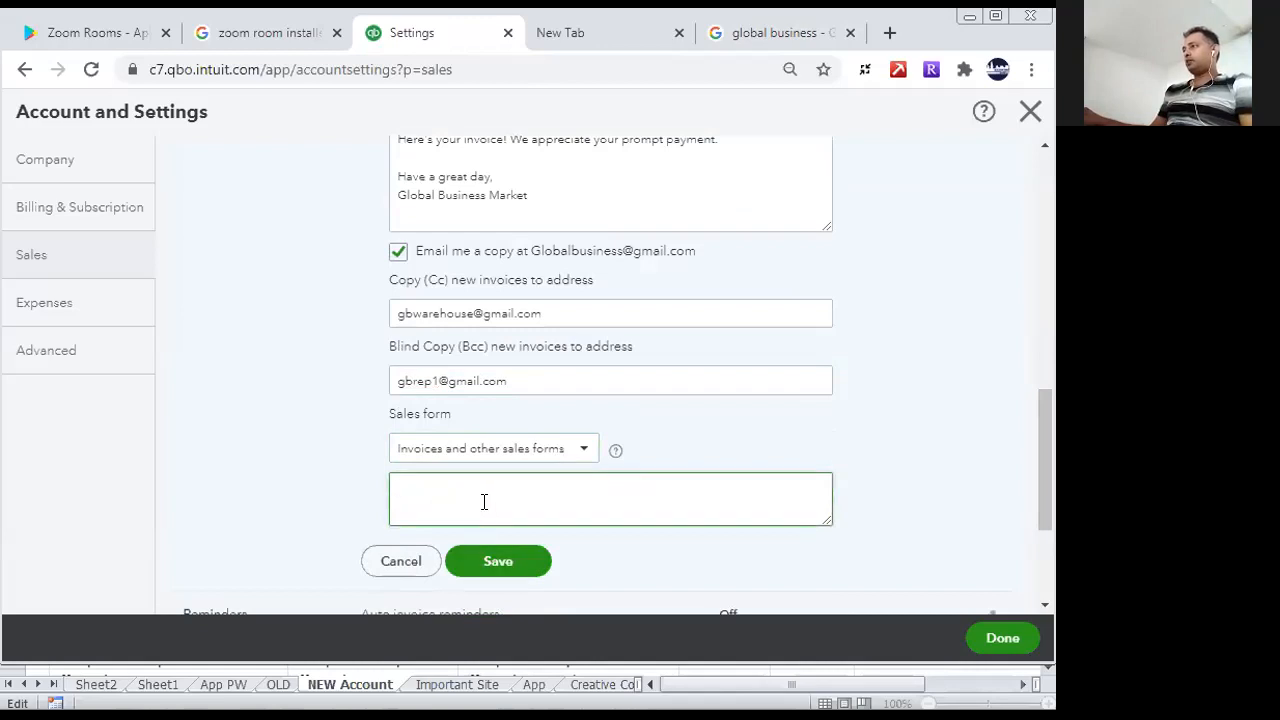
text(Th)
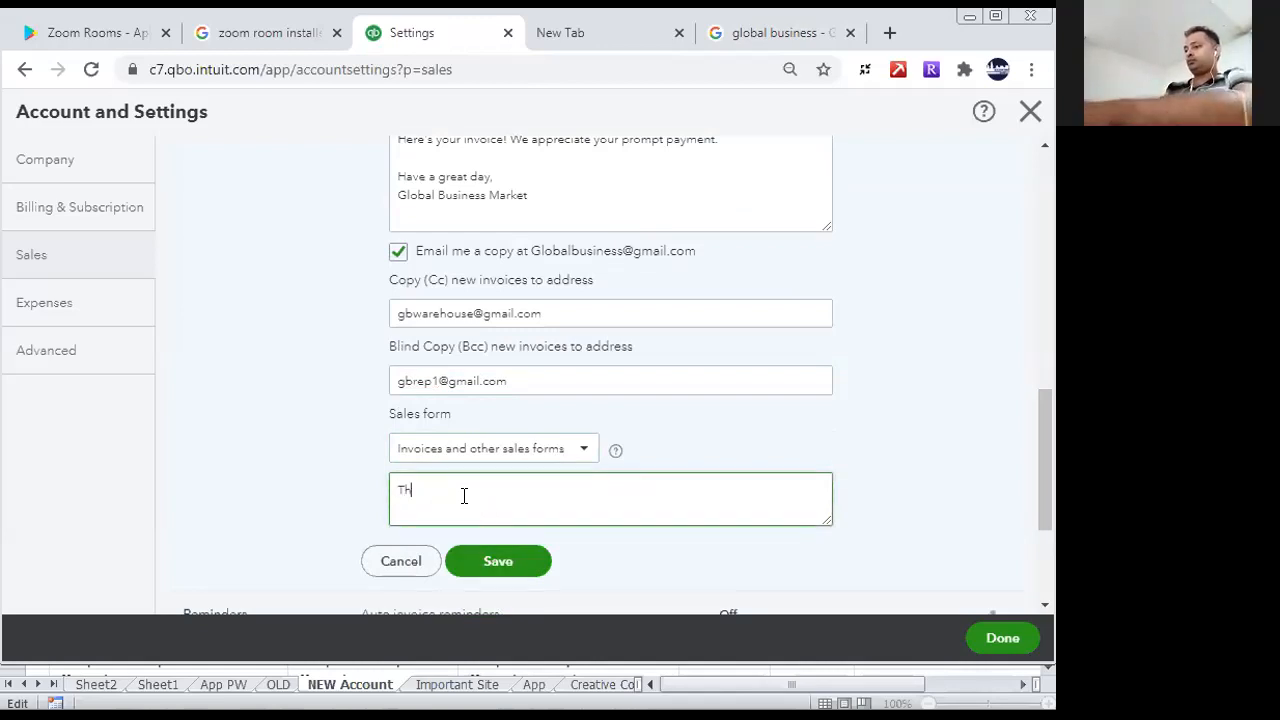
text(ank you)
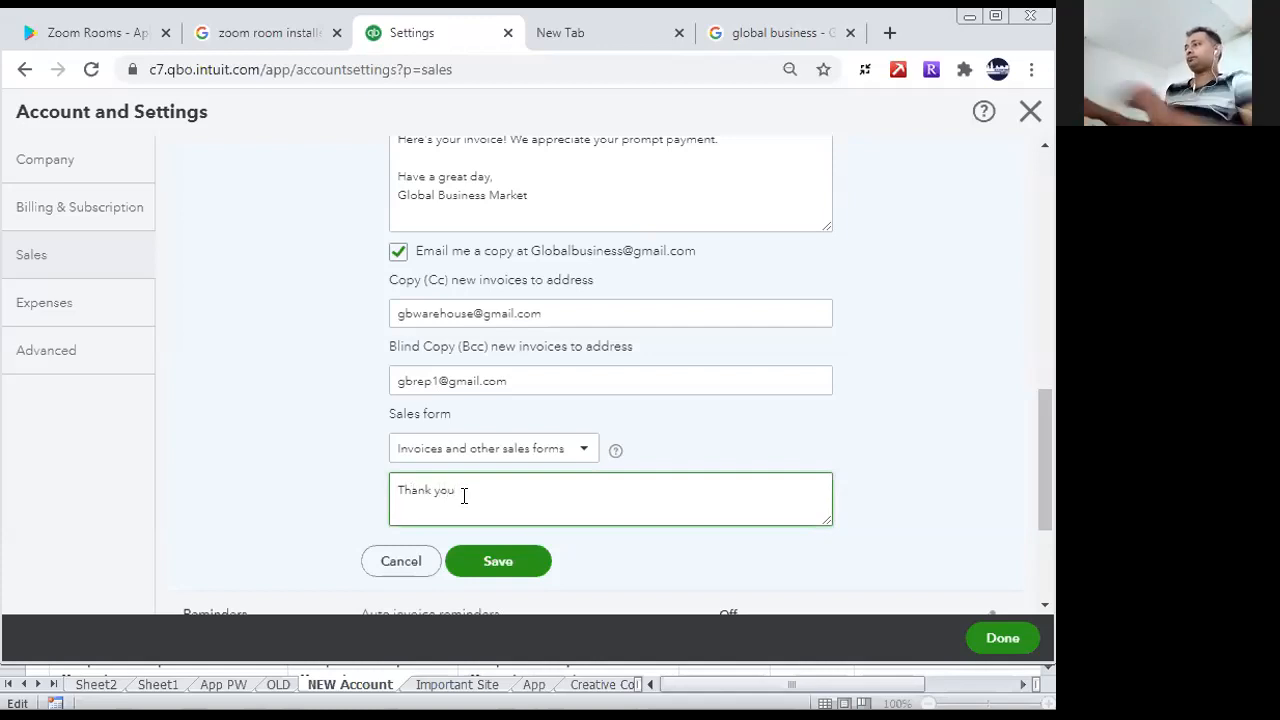
click(484, 564)
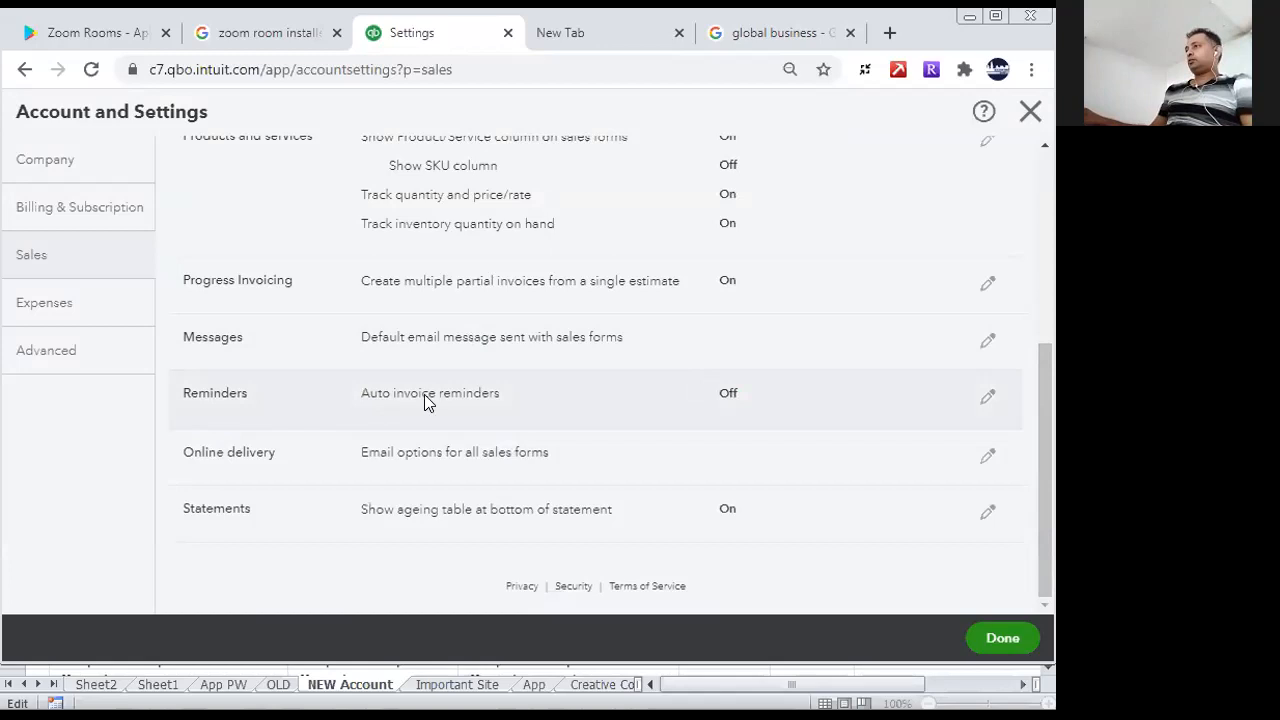
- Examine the auto invoice reminder option and its email template in the Reminders section, and leave without saving
click(985, 398)
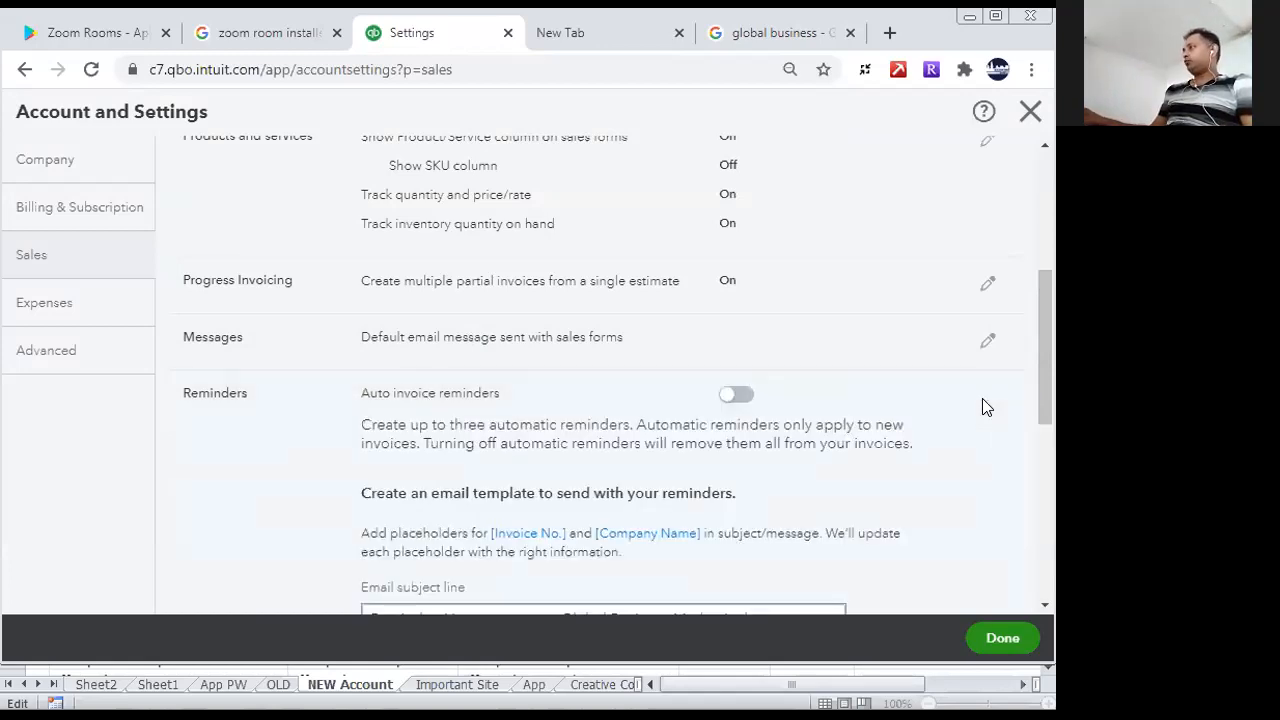
drag(1039, 357, 1046, 404)
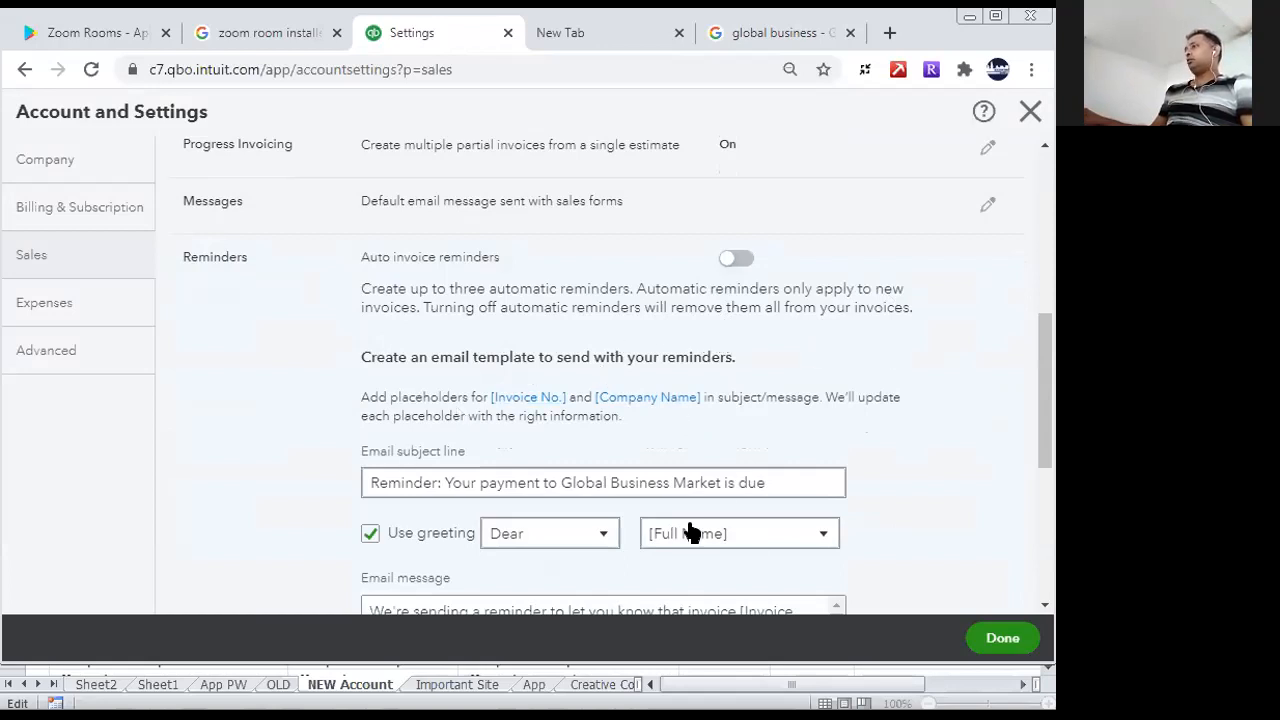
scroll(1040, 480, down, 2)
scroll(1045, 505, up, 2)
scroll(1045, 505, down, 3)
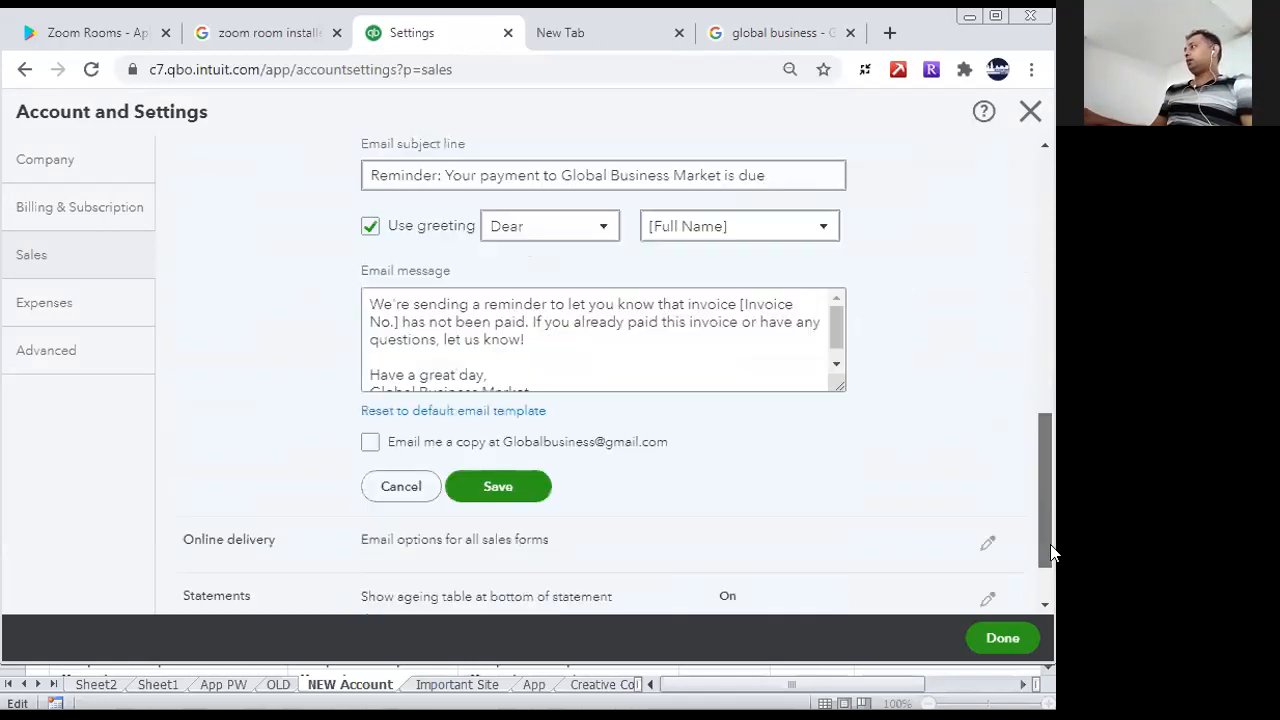
click(403, 486)
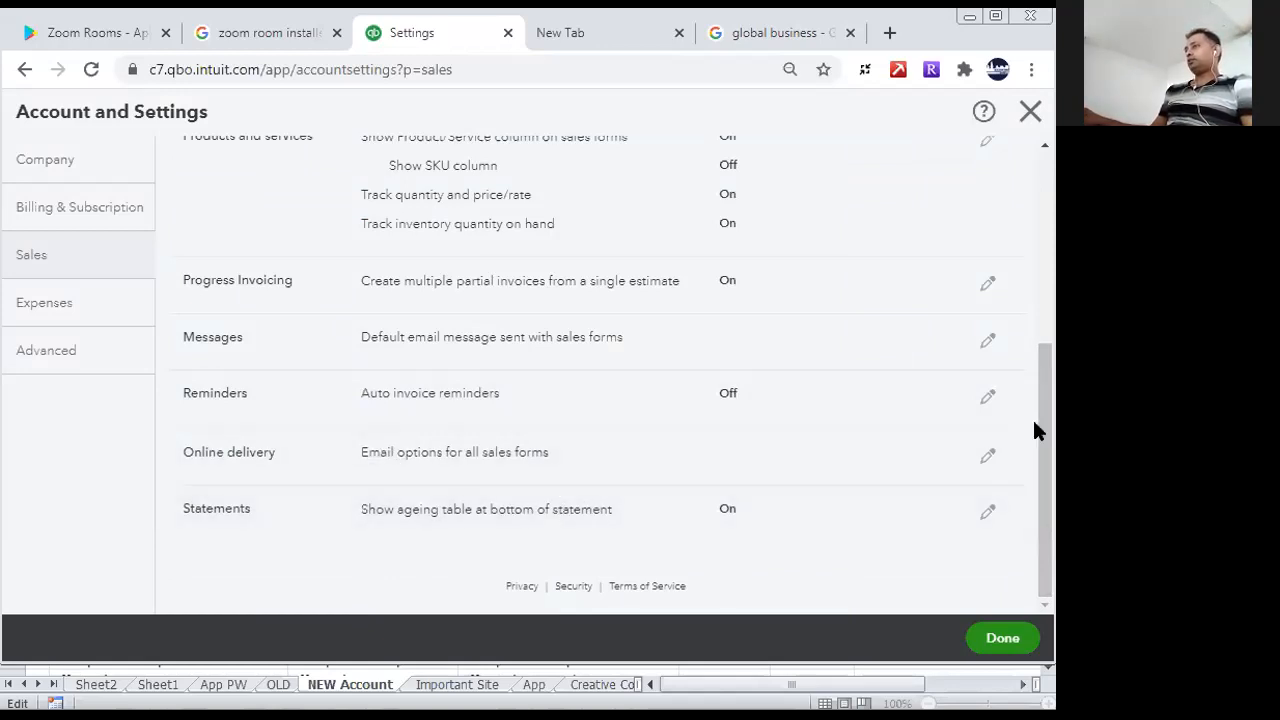
- Finish the sales settings, reopen Account and Settings, and go through the Sales page to the Expenses settings
click(1005, 638)
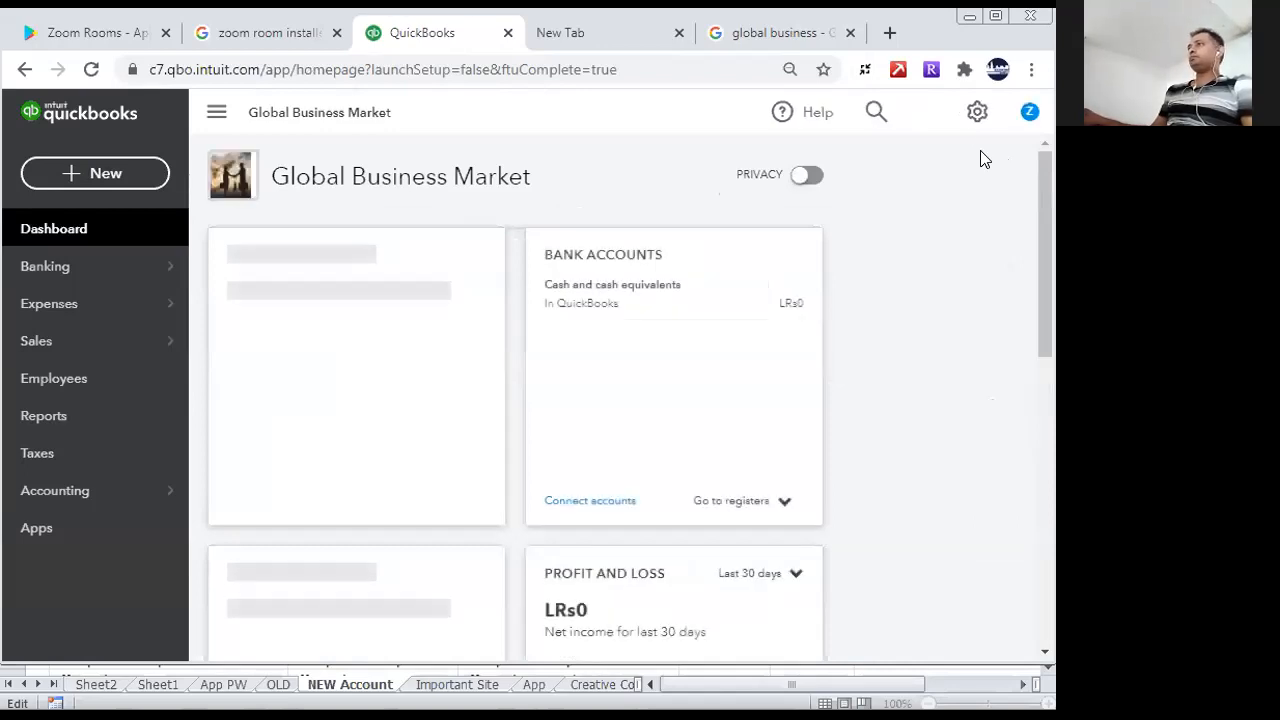
click(977, 115)
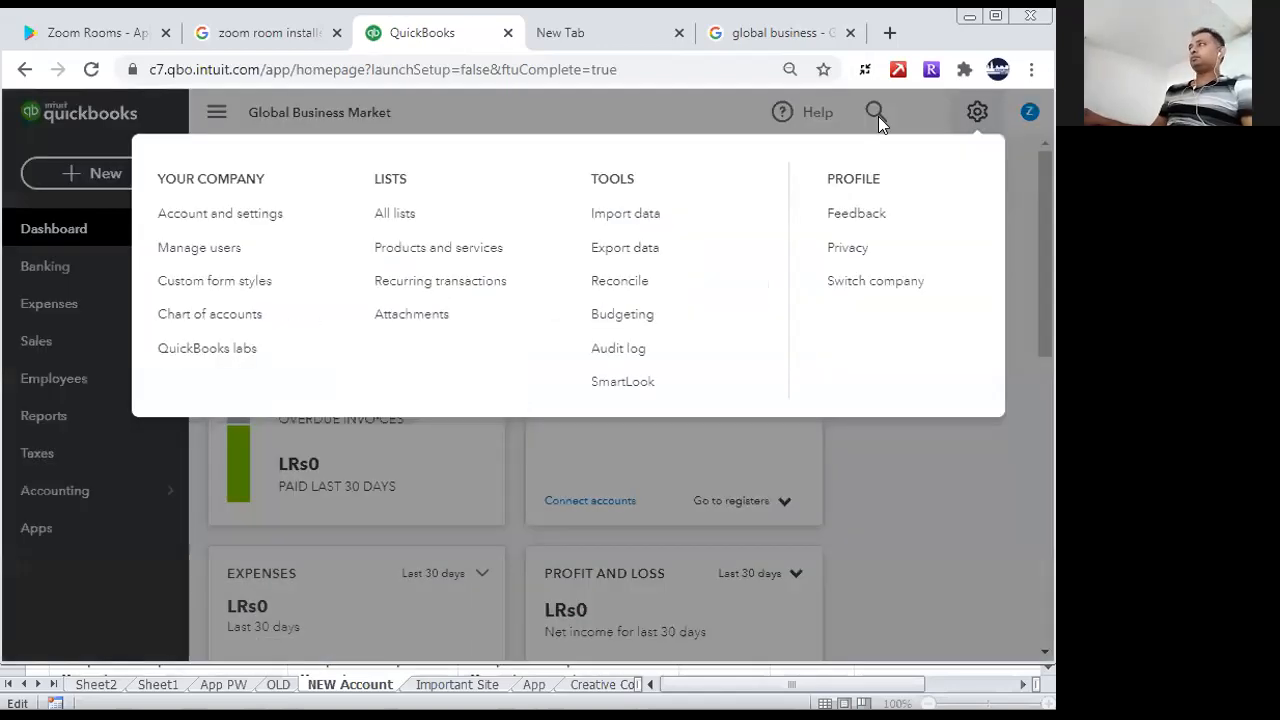
click(216, 208)
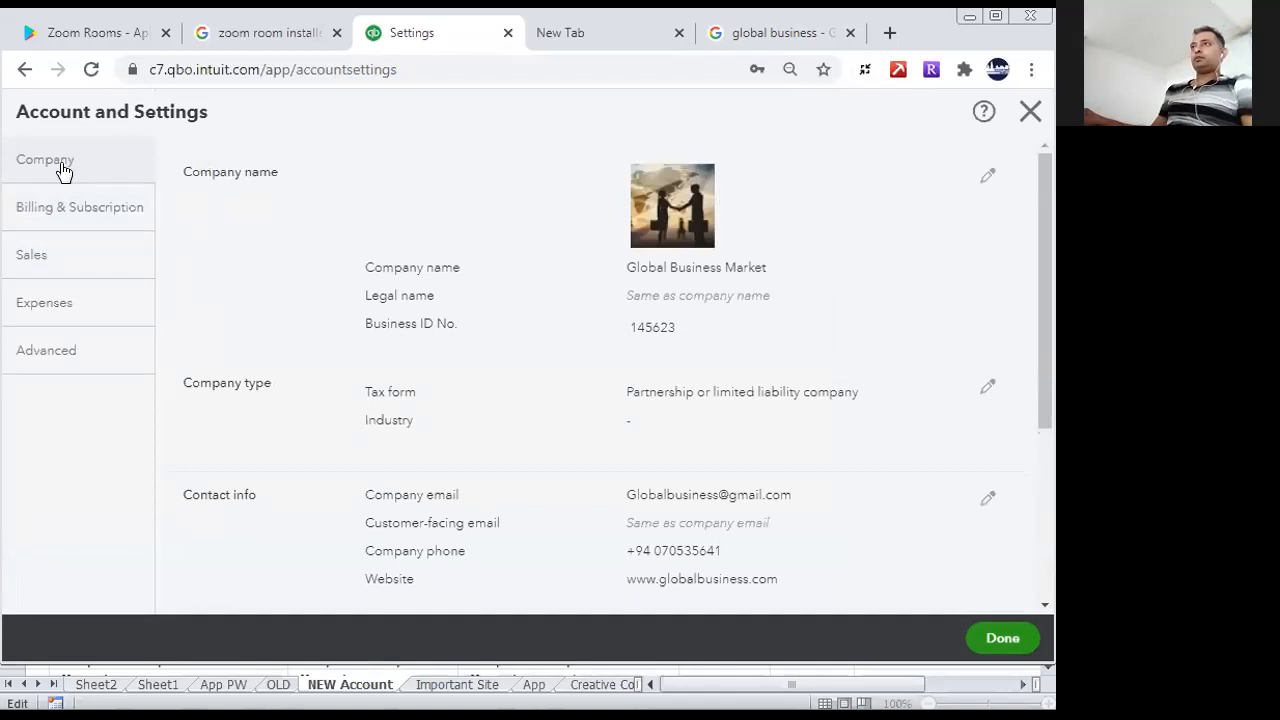
click(80, 262)
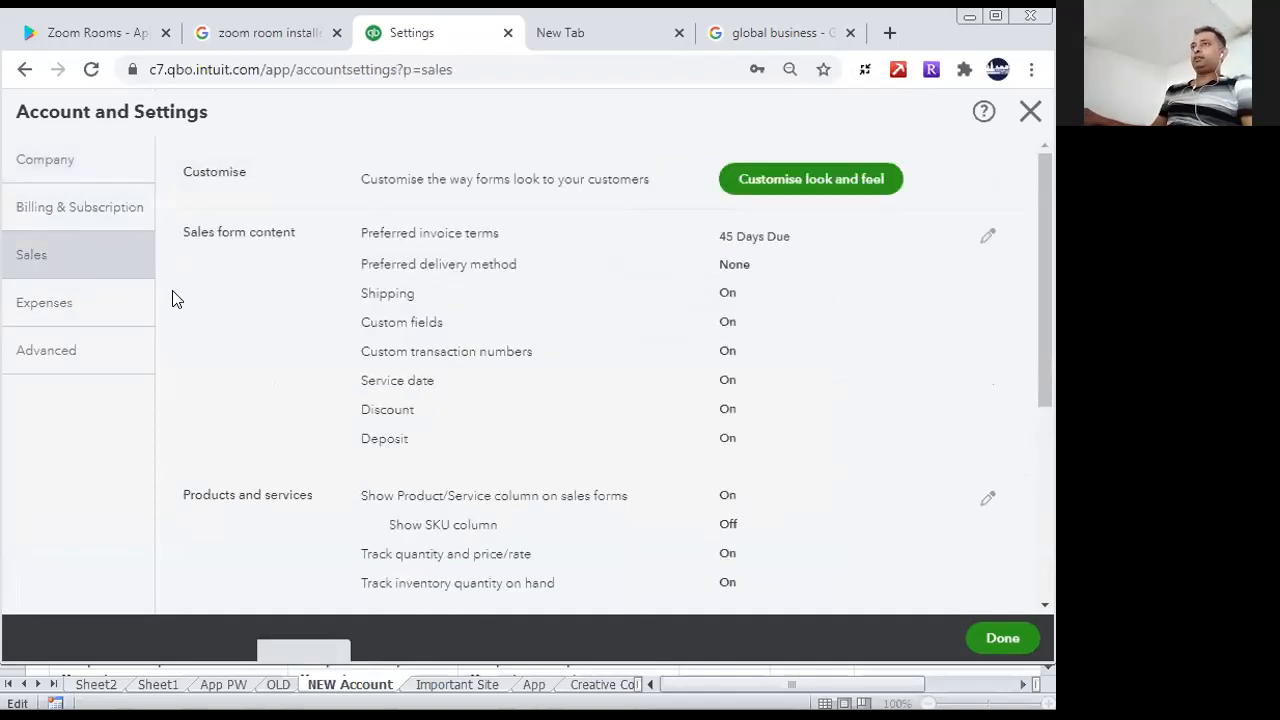
drag(1046, 366, 1044, 558)
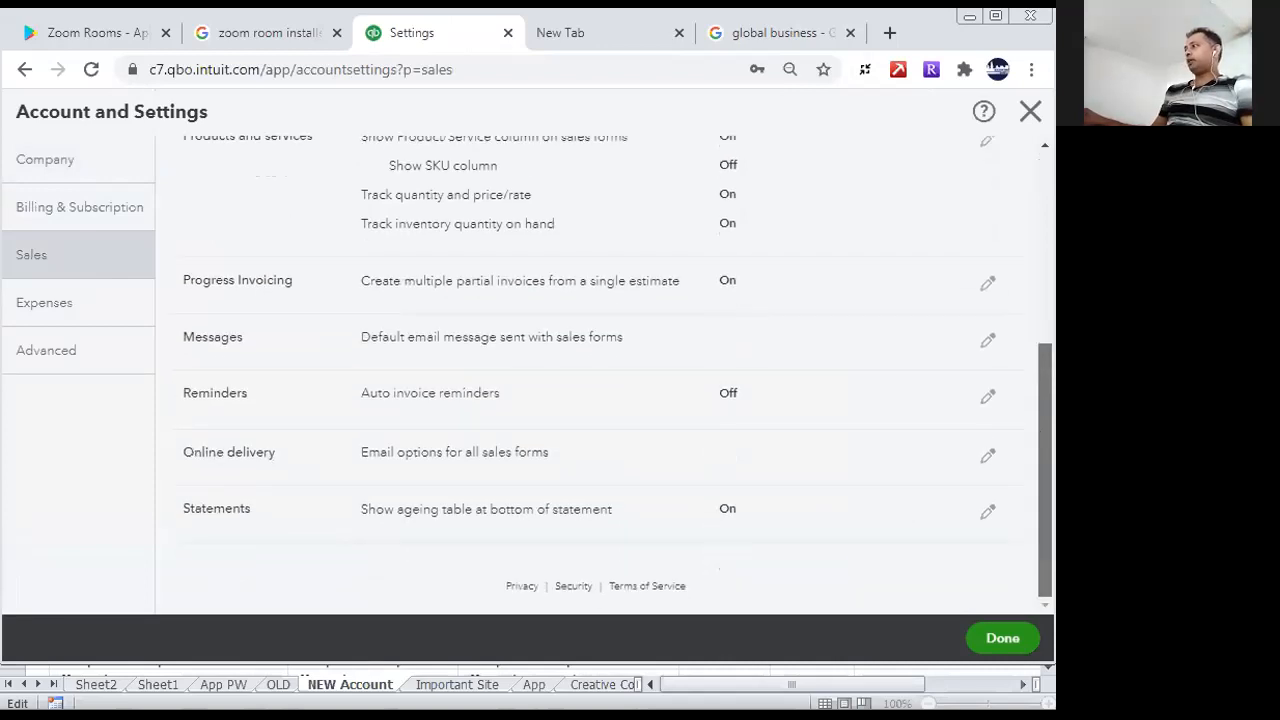
click(97, 317)
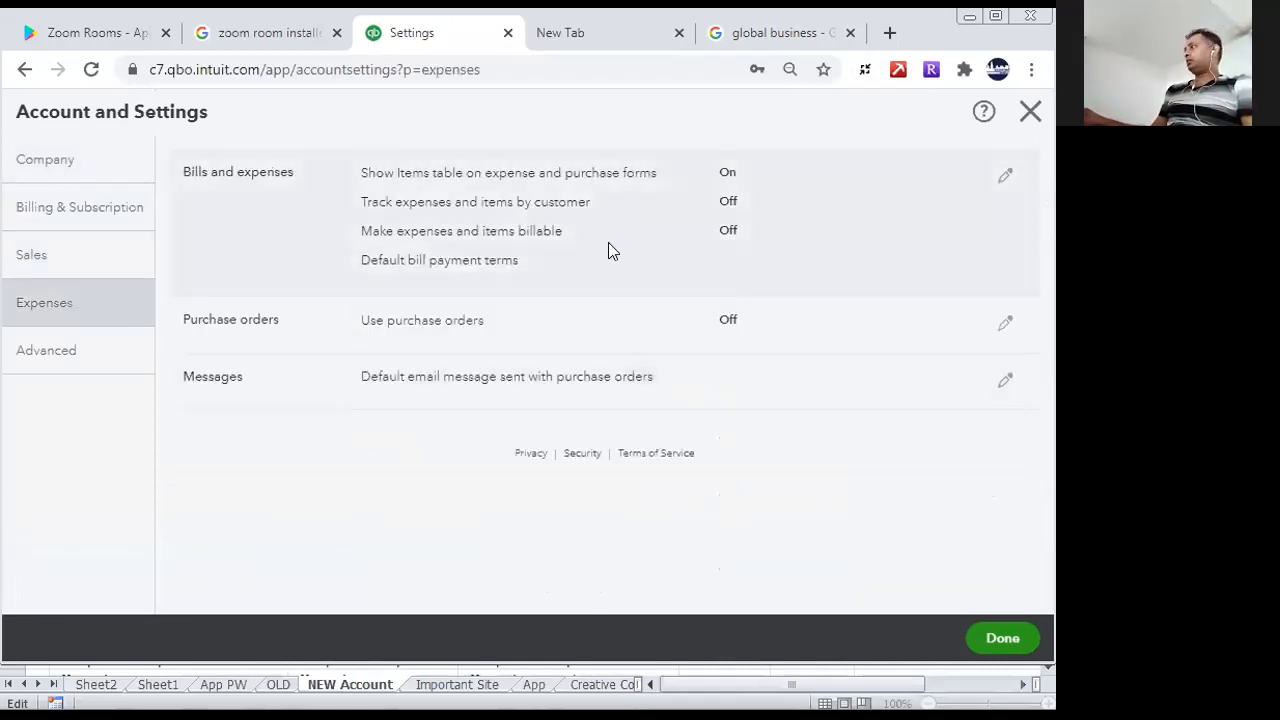
- In Bills and expenses, turn on tracking expenses and items by customer, making them billable, and markup with a default rate
click(1002, 176)
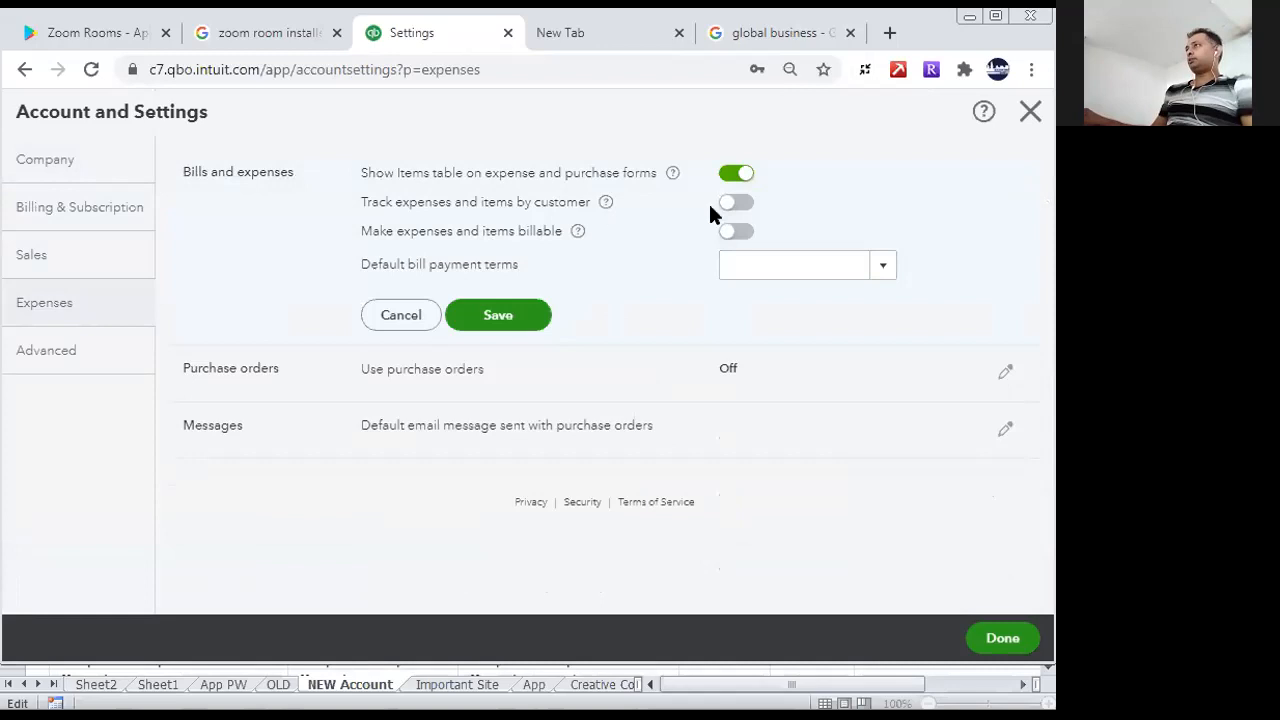
click(740, 204)
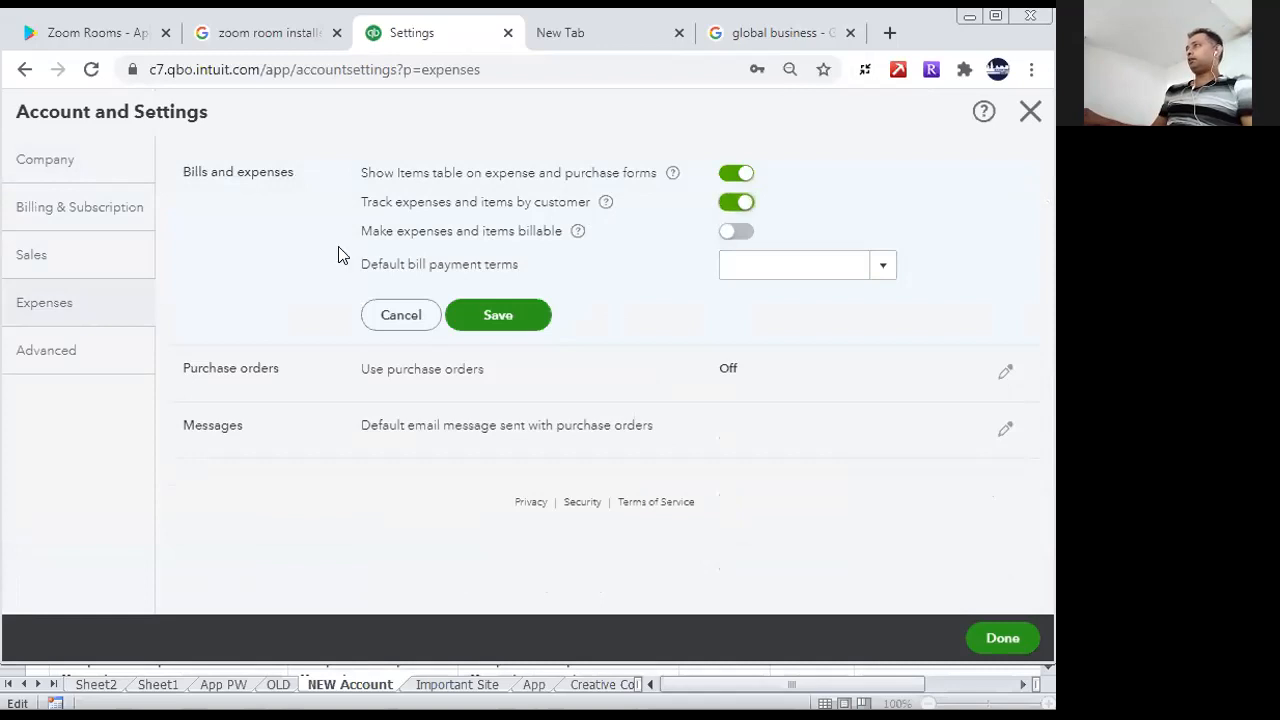
click(742, 233)
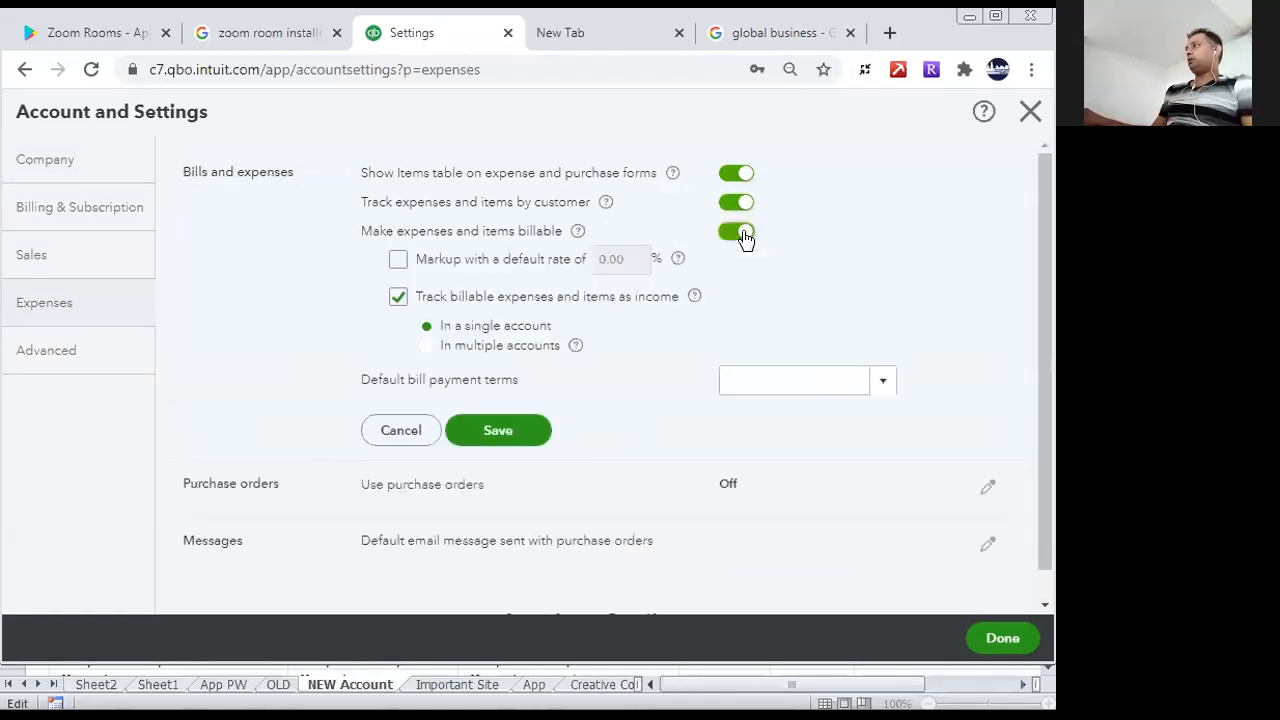
click(399, 262)
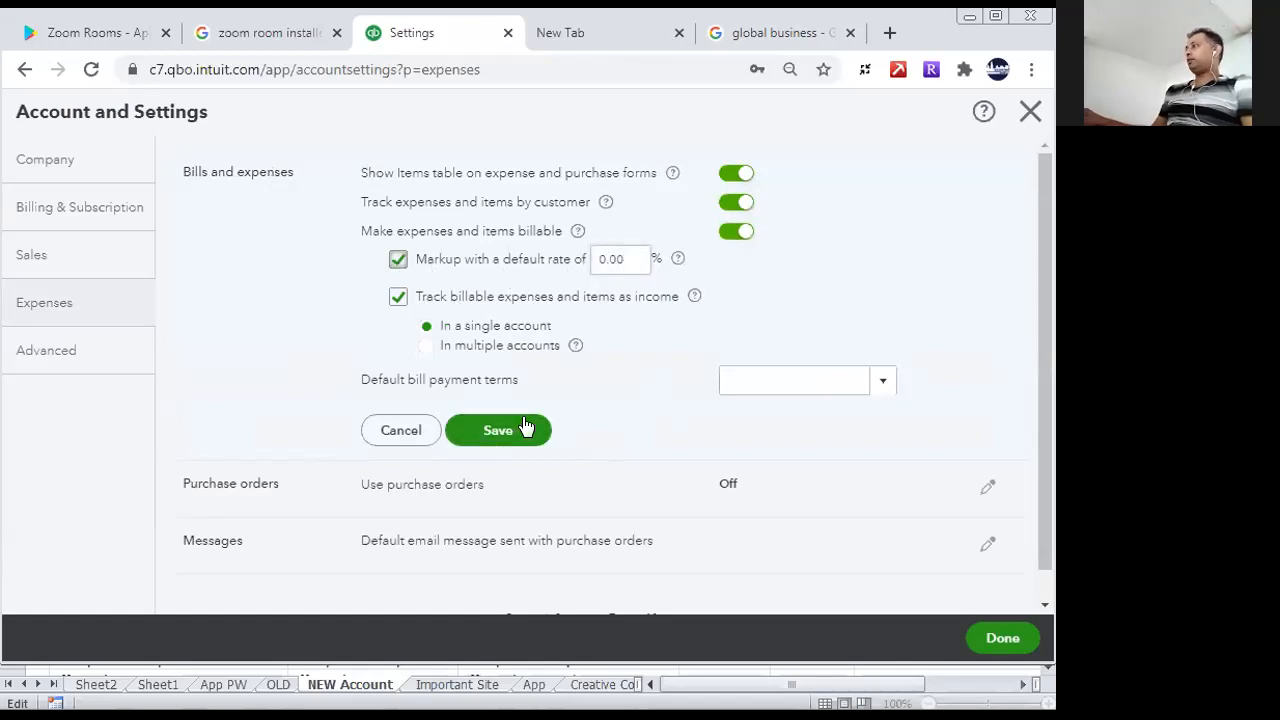
- Turn on purchase orders with custom transaction numbers in the Expenses settings and save the Purchase orders section
click(985, 489)
click(718, 442)
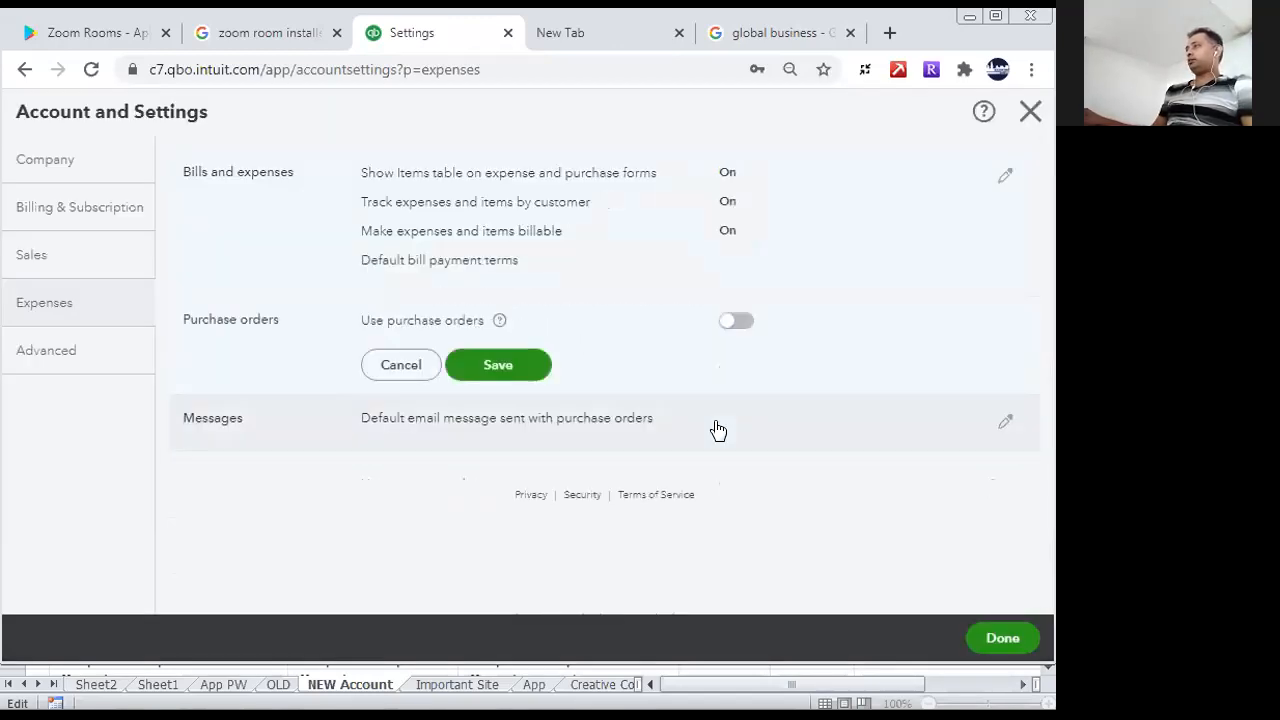
click(508, 366)
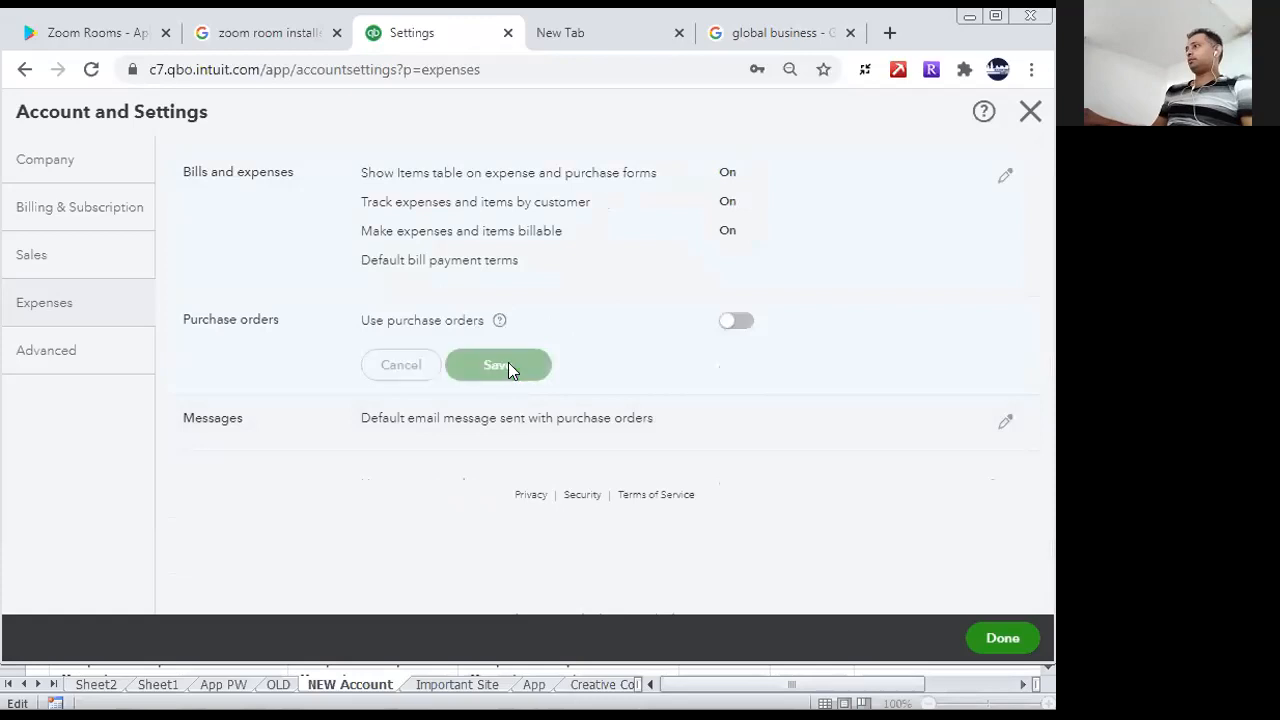
click(722, 332)
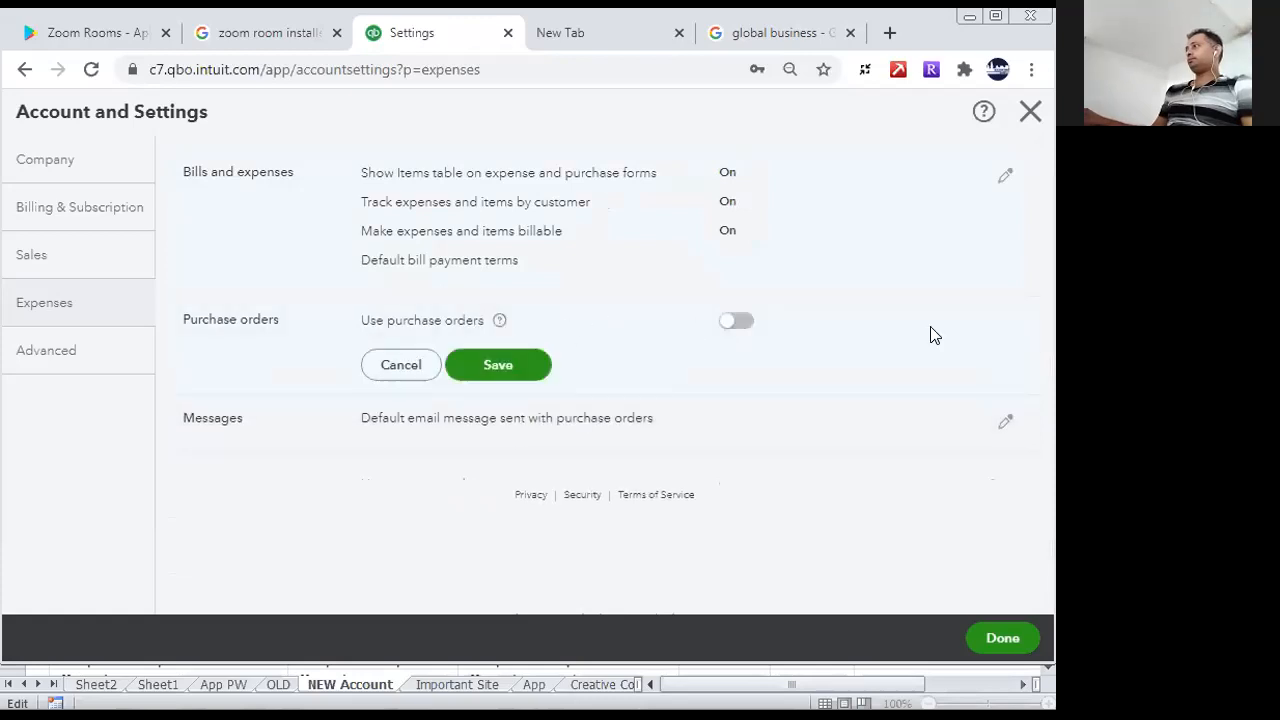
click(742, 325)
drag(1051, 270, 1036, 446)
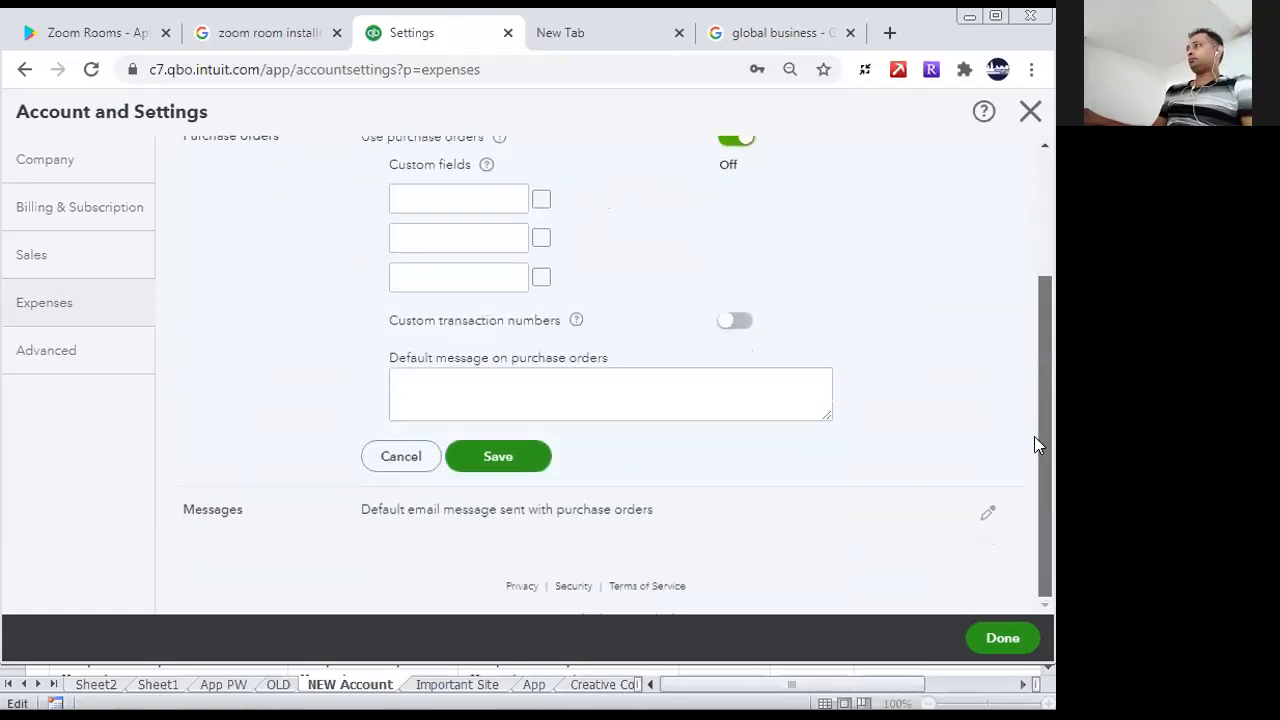
click(742, 322)
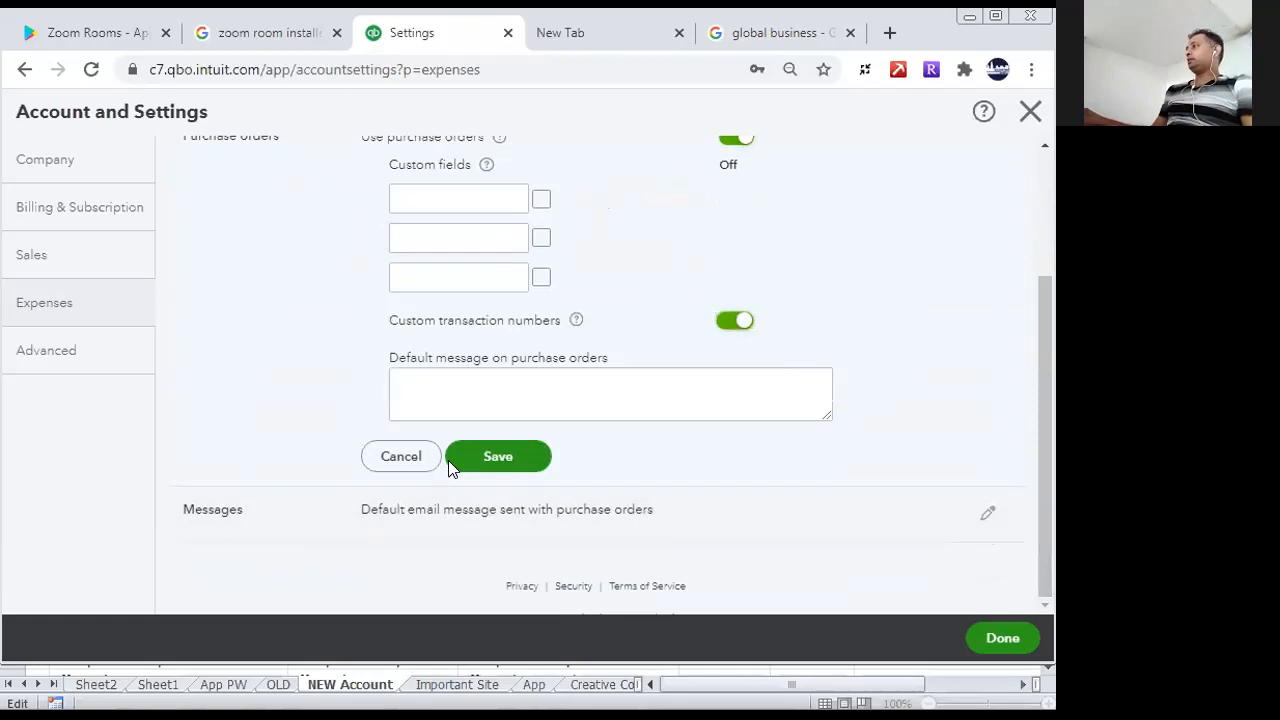
click(505, 460)
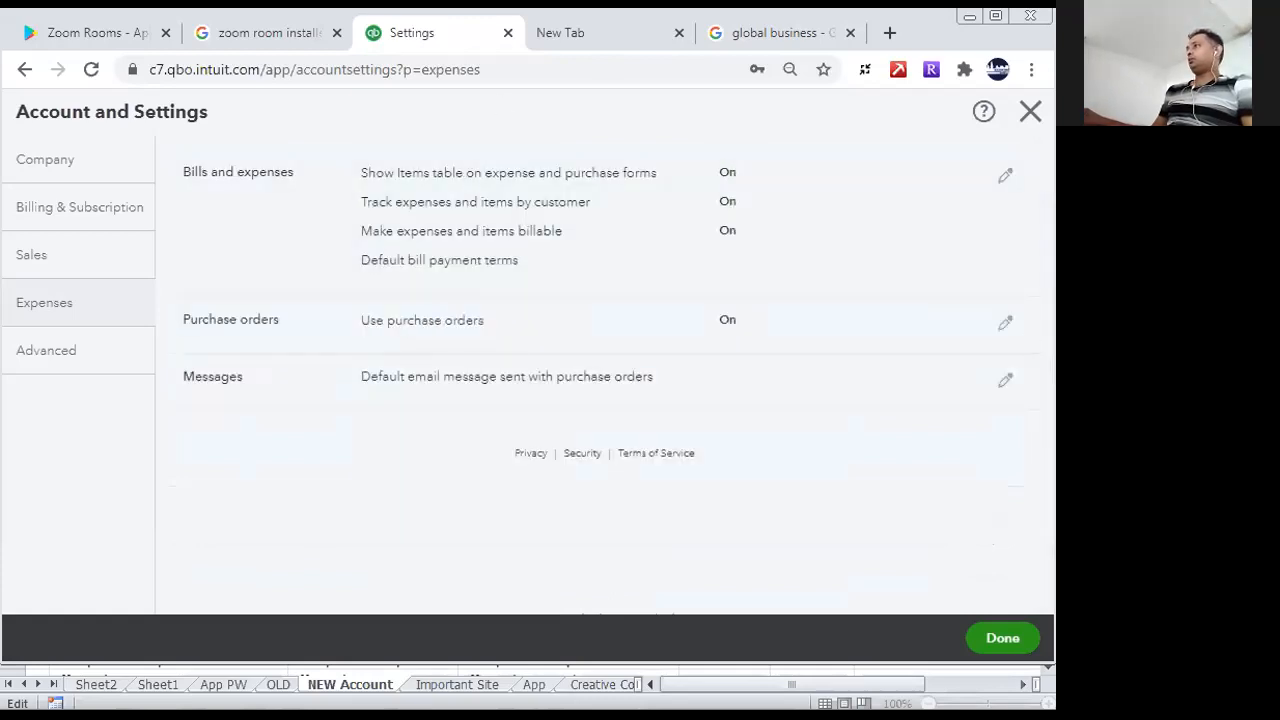
- In the Advanced settings, set the first month of the financial year to April with the tax year Same as financial year, and save
click(103, 354)
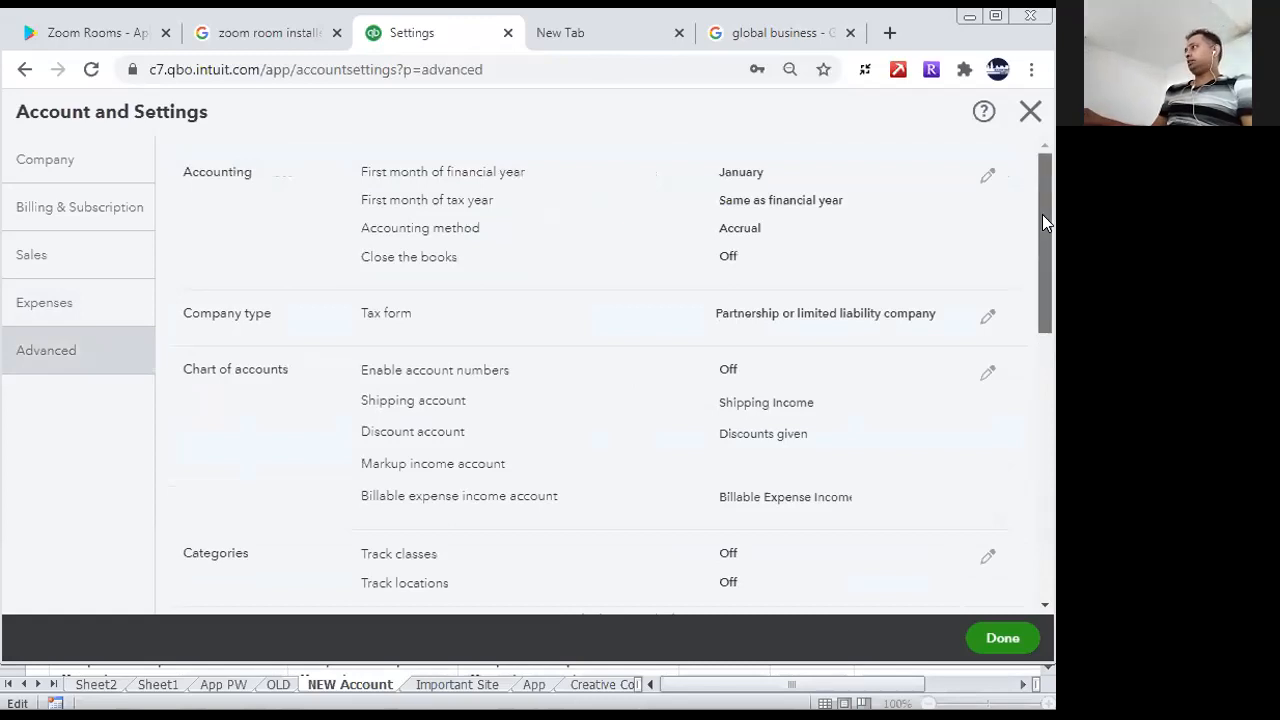
click(988, 180)
click(788, 180)
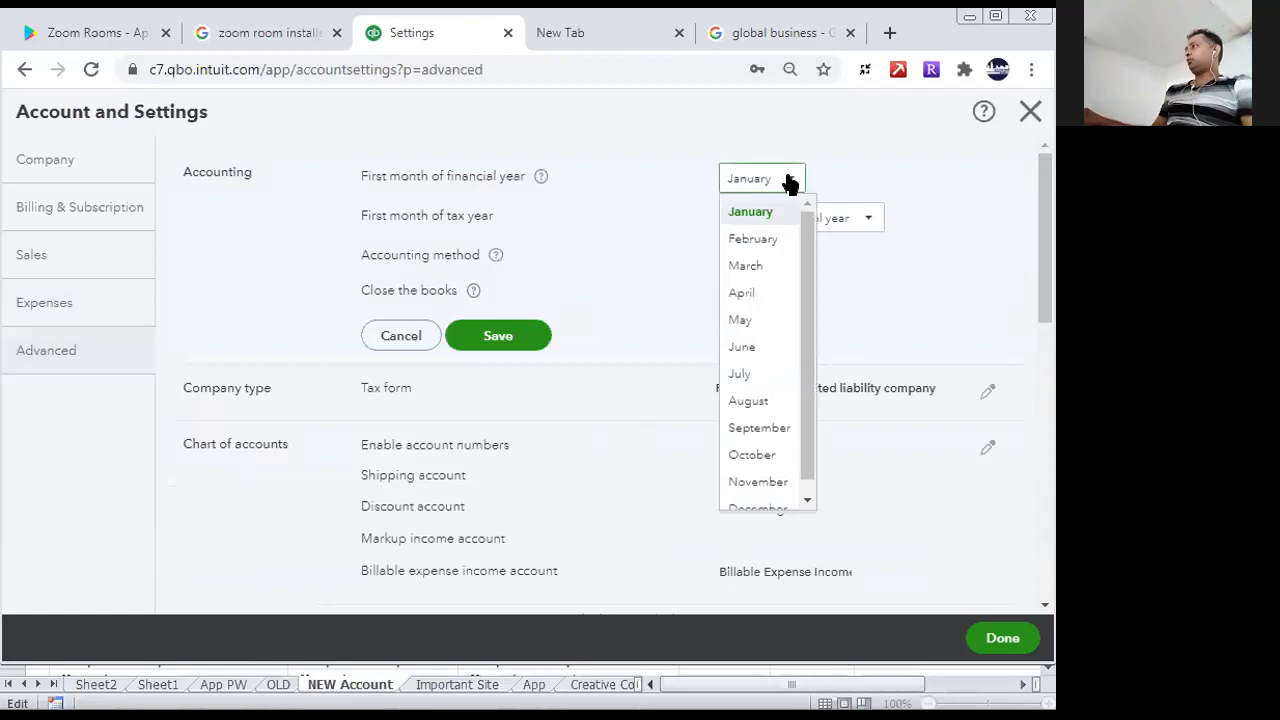
click(750, 293)
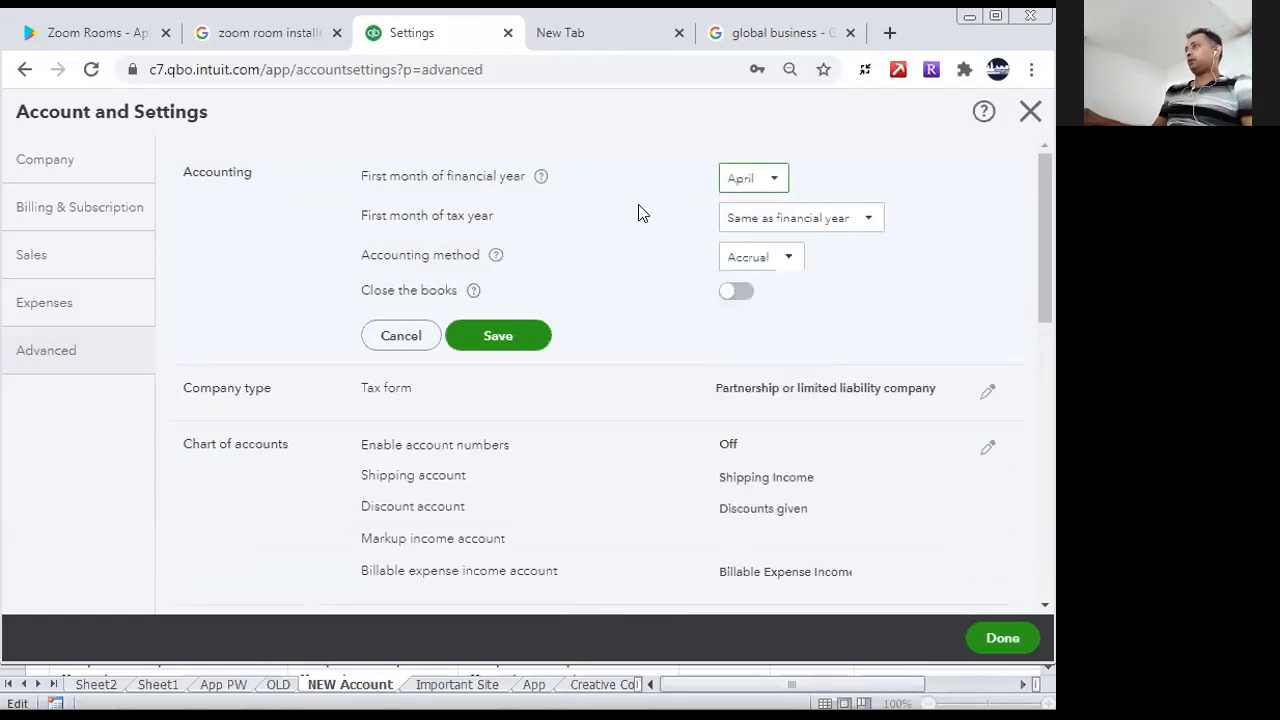
click(777, 178)
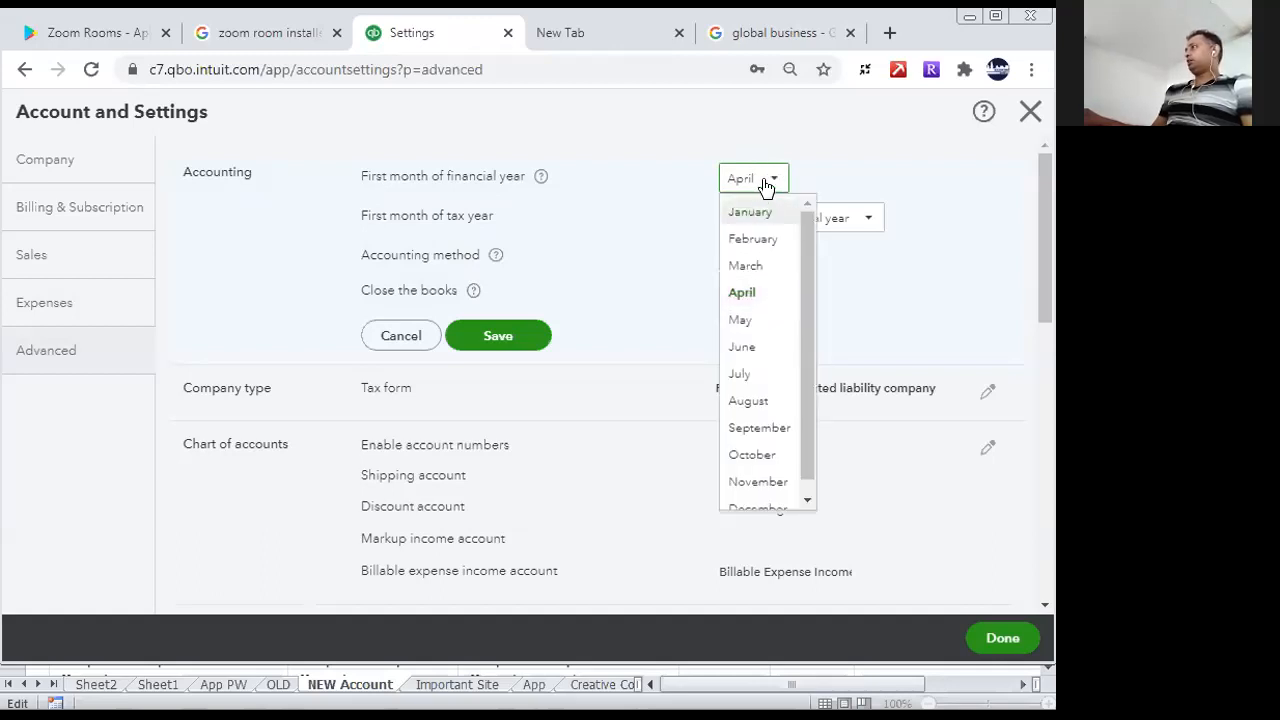
click(748, 292)
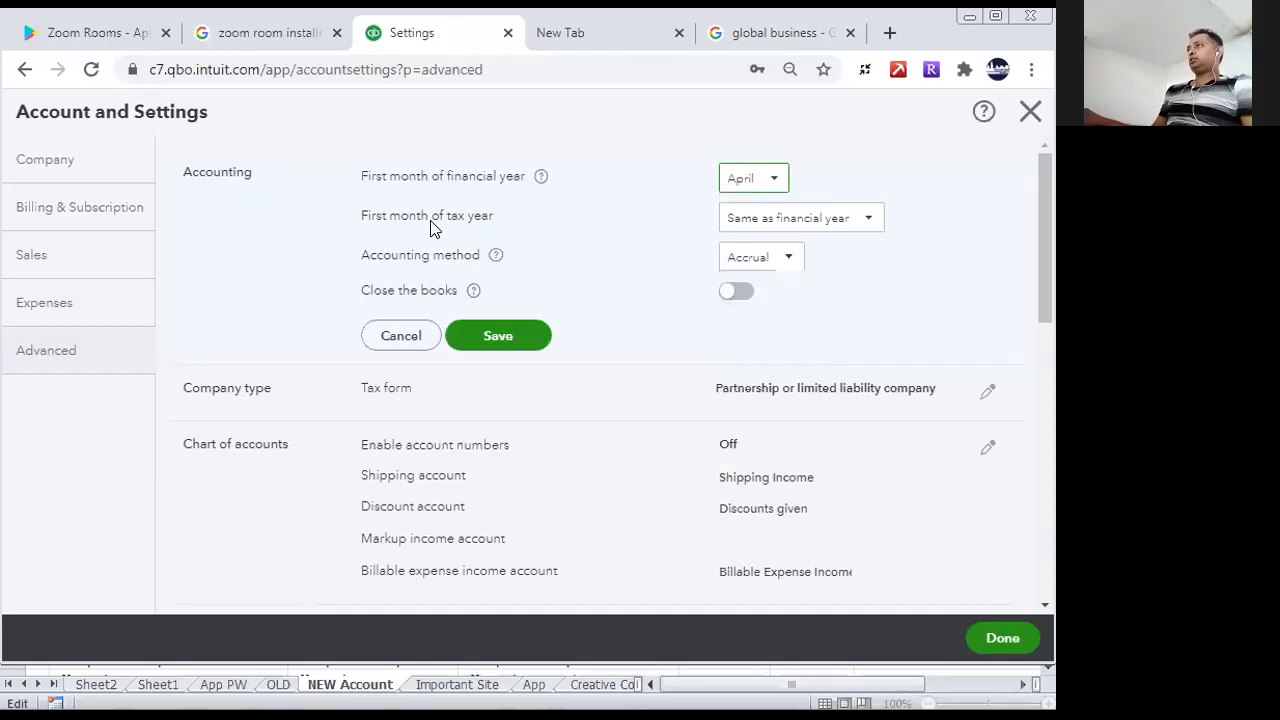
click(860, 217)
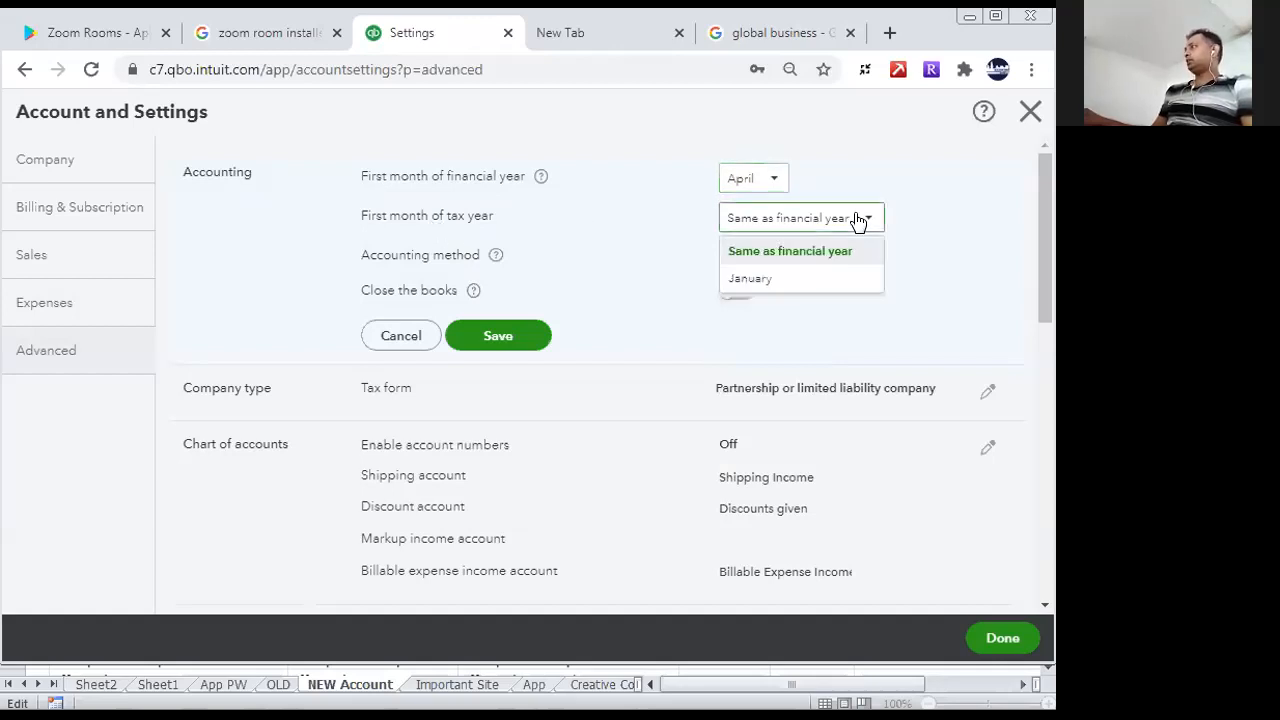
click(800, 261)
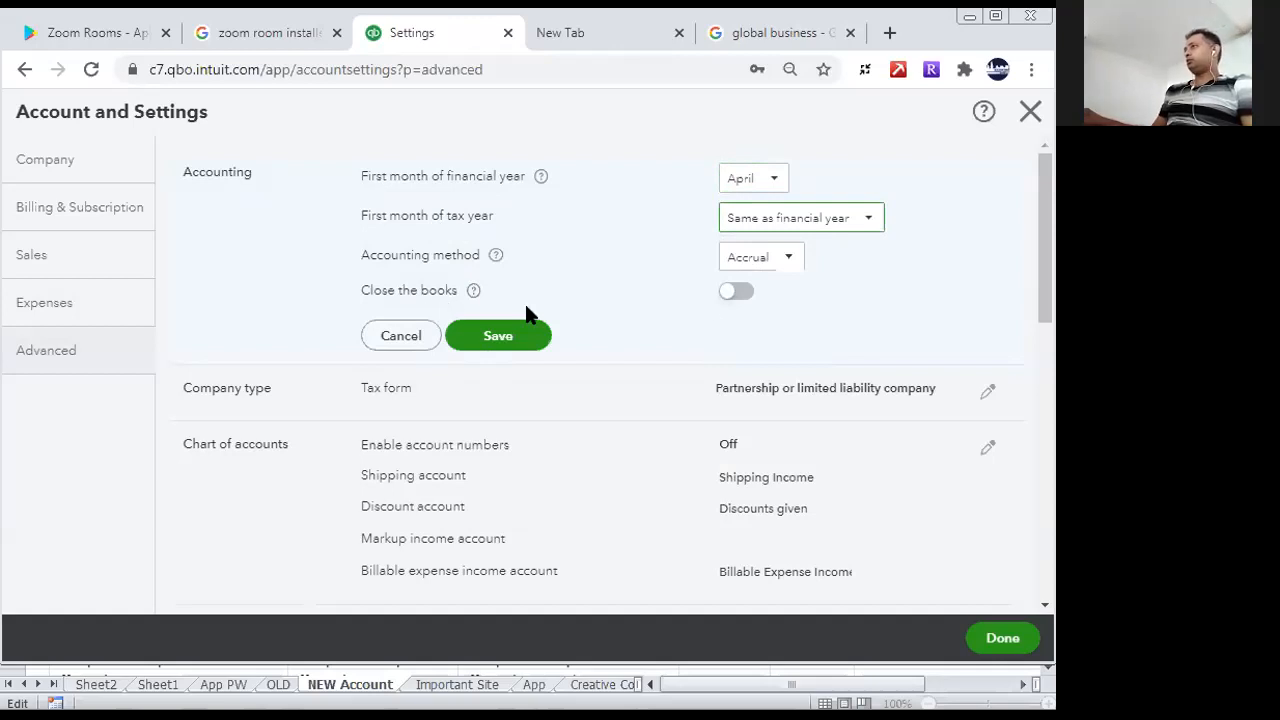
click(516, 338)
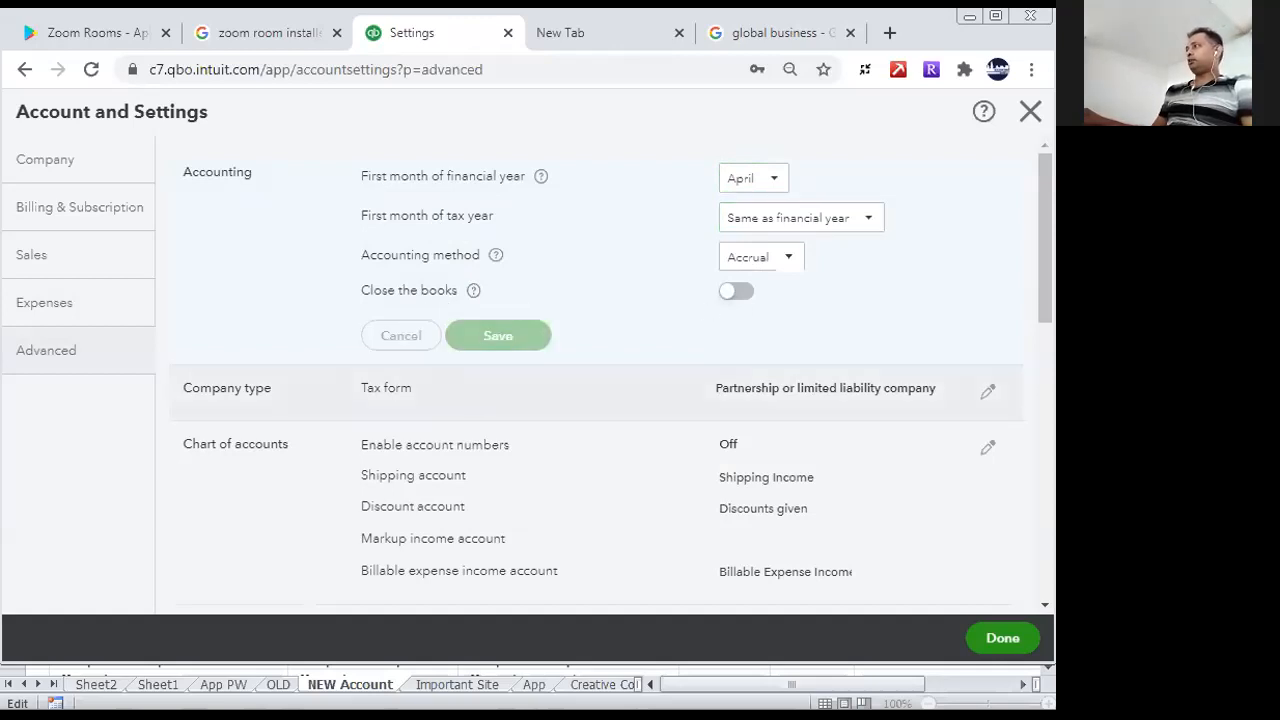
- Enable account numbers and show them in the Chart of accounts section of the Advanced settings, and save
scroll(1042, 283, down, 2)
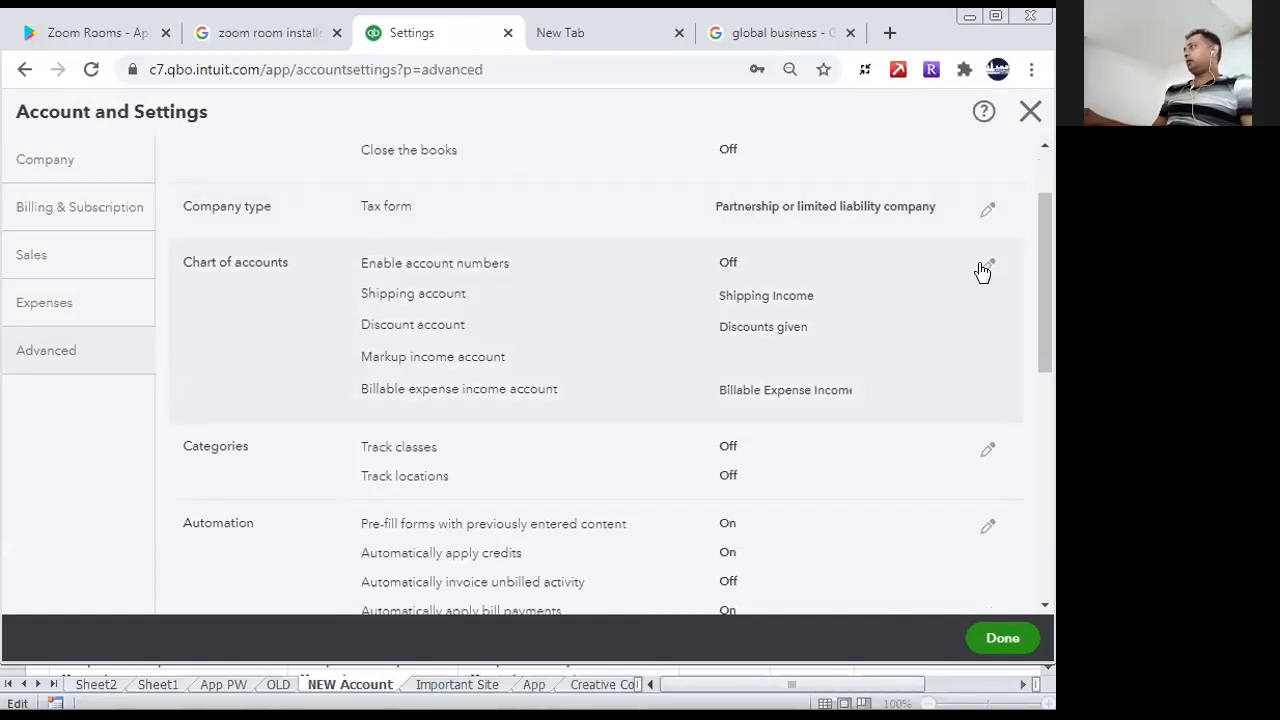
mouse_move(1042, 290)
mouse_down()
mouse_move(1045, 337)
mouse_move(1038, 302)
mouse_up()
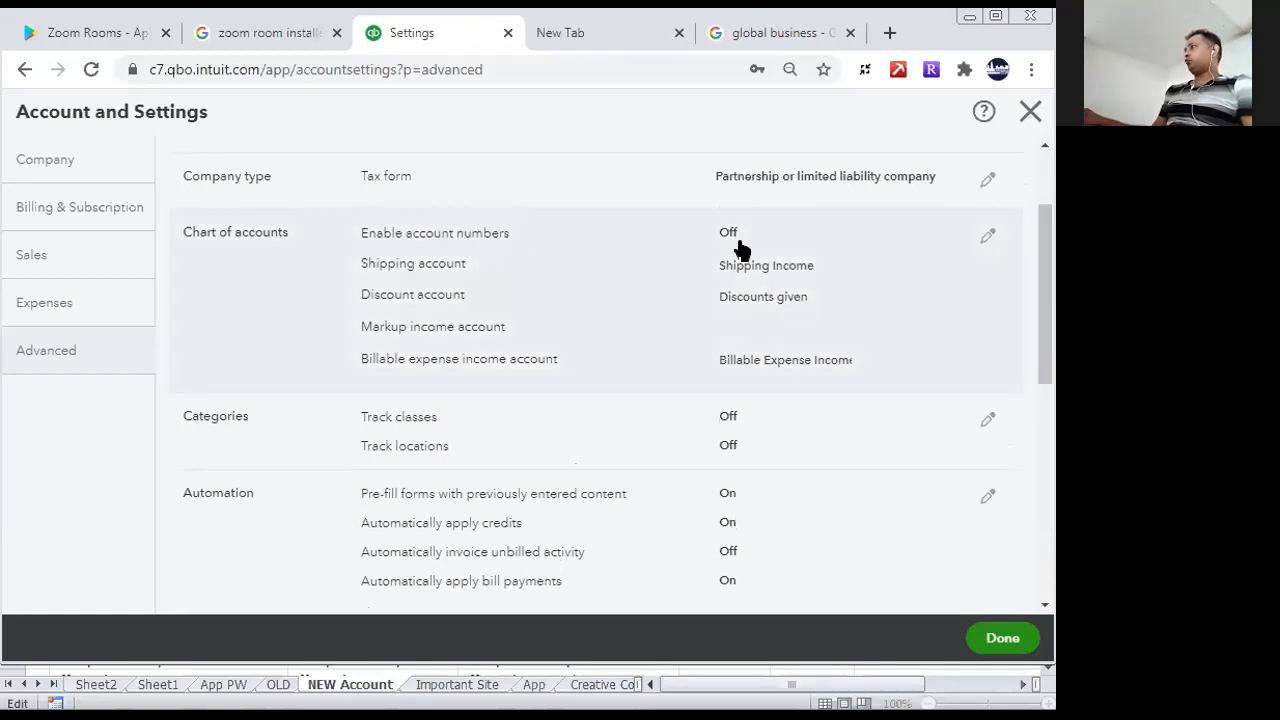
click(988, 238)
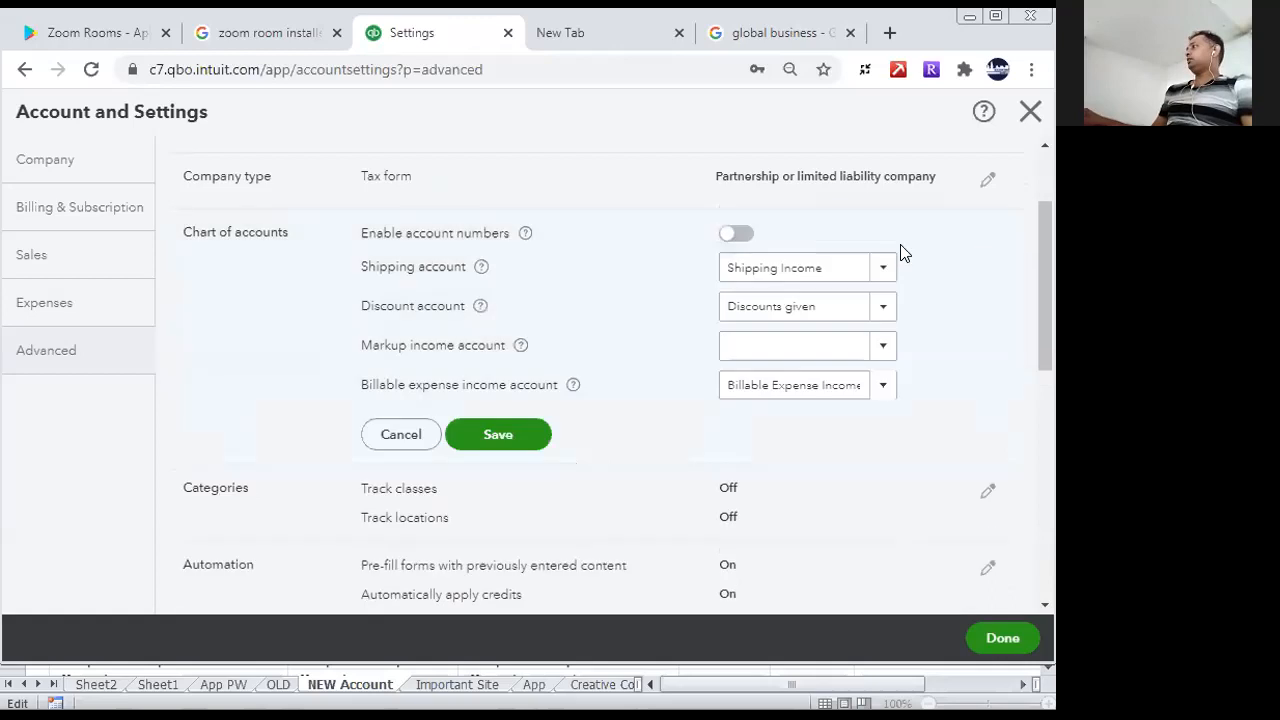
click(748, 233)
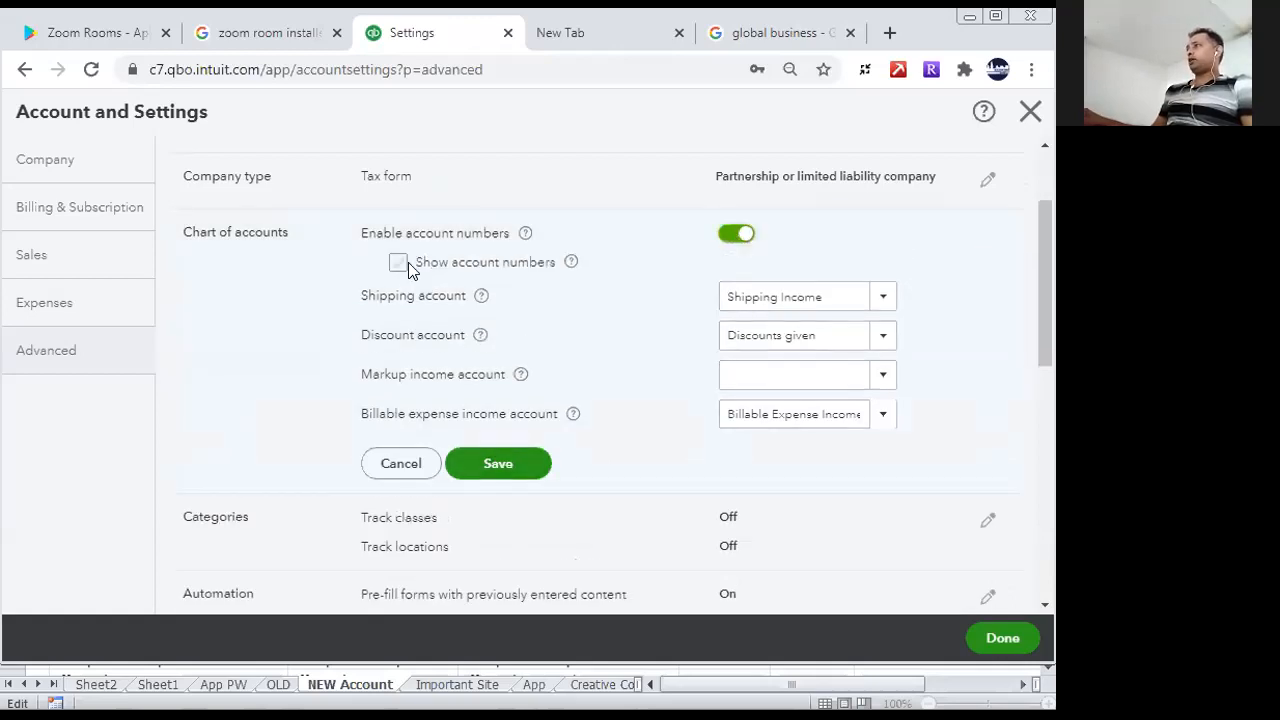
click(398, 263)
click(503, 460)
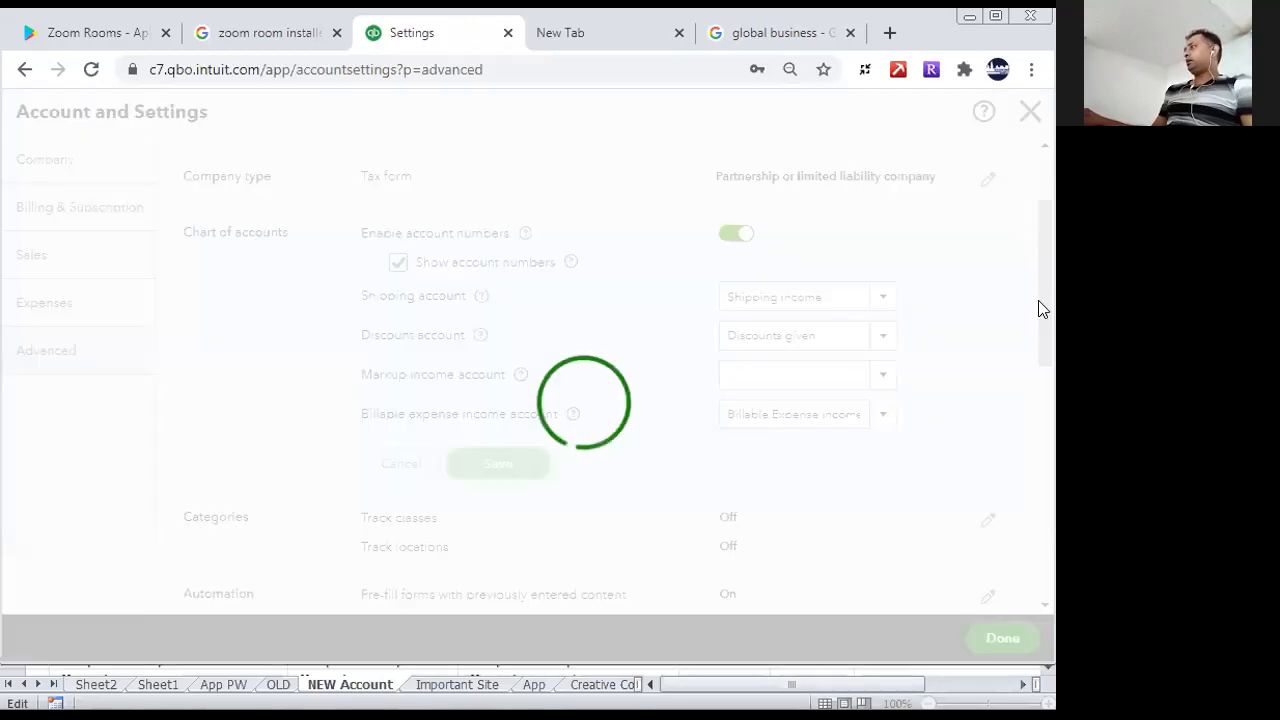
- Turn on Track classes and Track locations in the Categories section and save
scroll(1042, 314, down, 2)
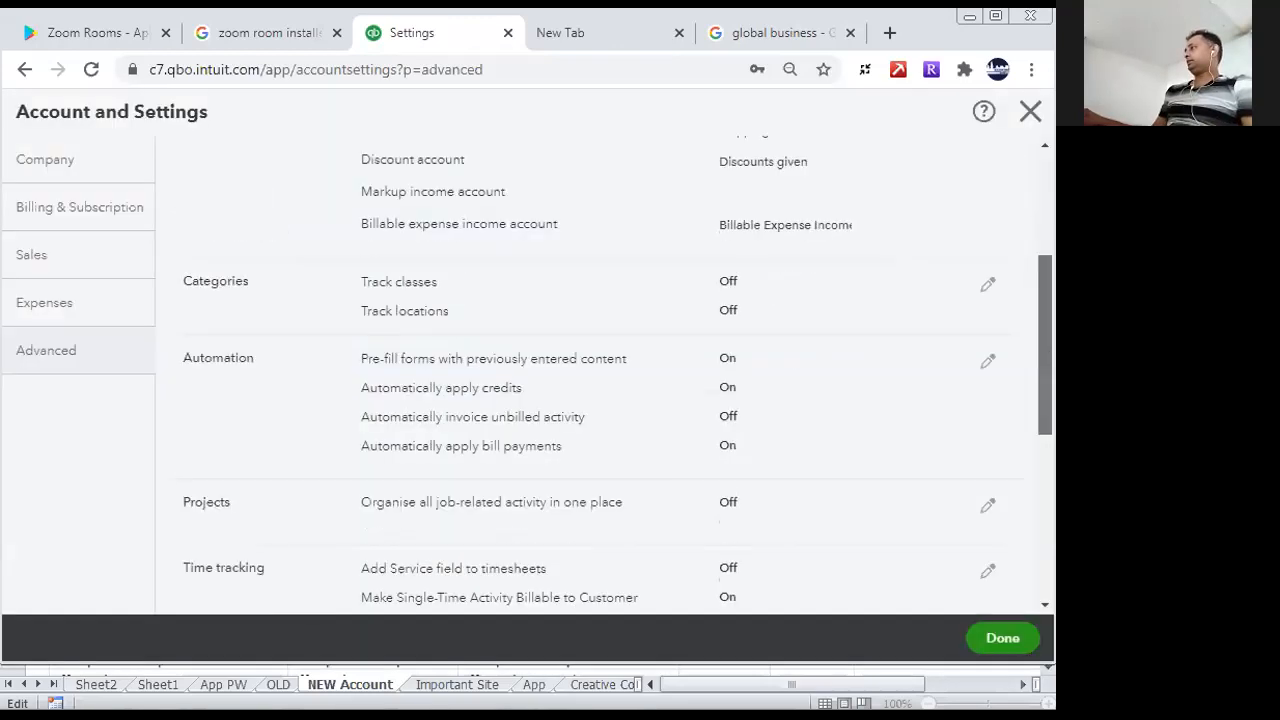
drag(1043, 368, 1043, 371)
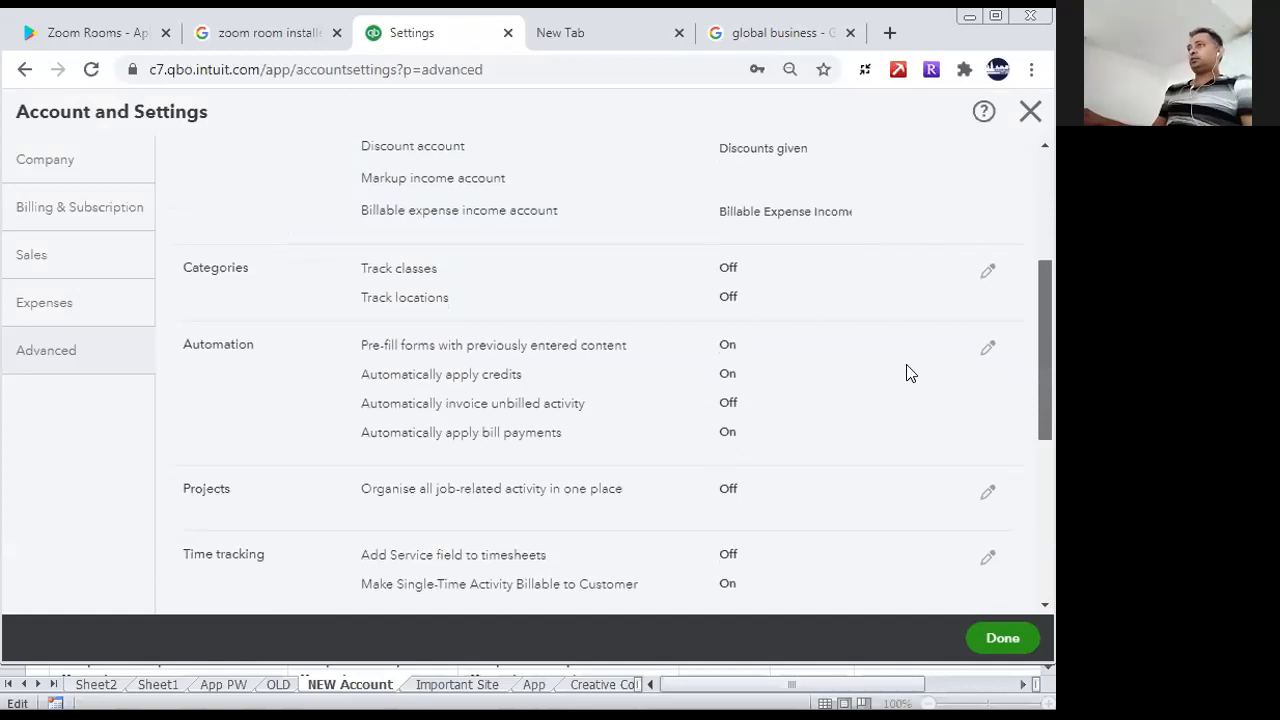
drag(907, 365, 880, 363)
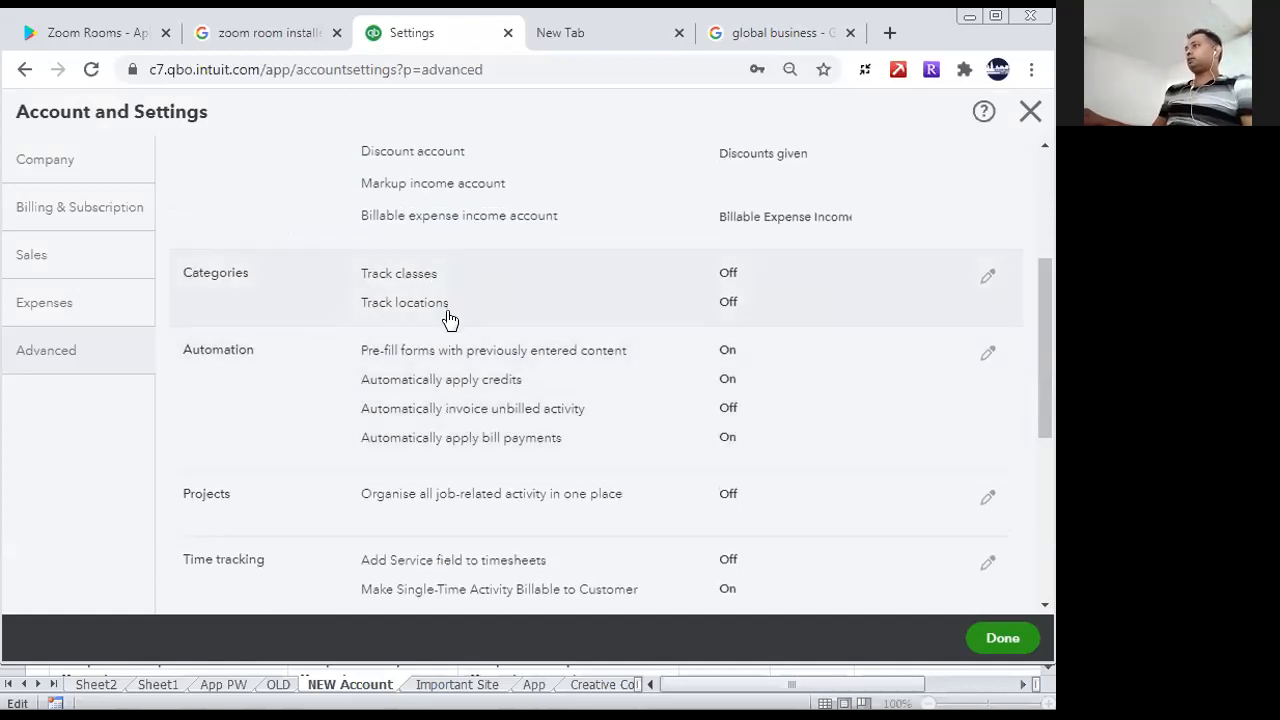
click(987, 276)
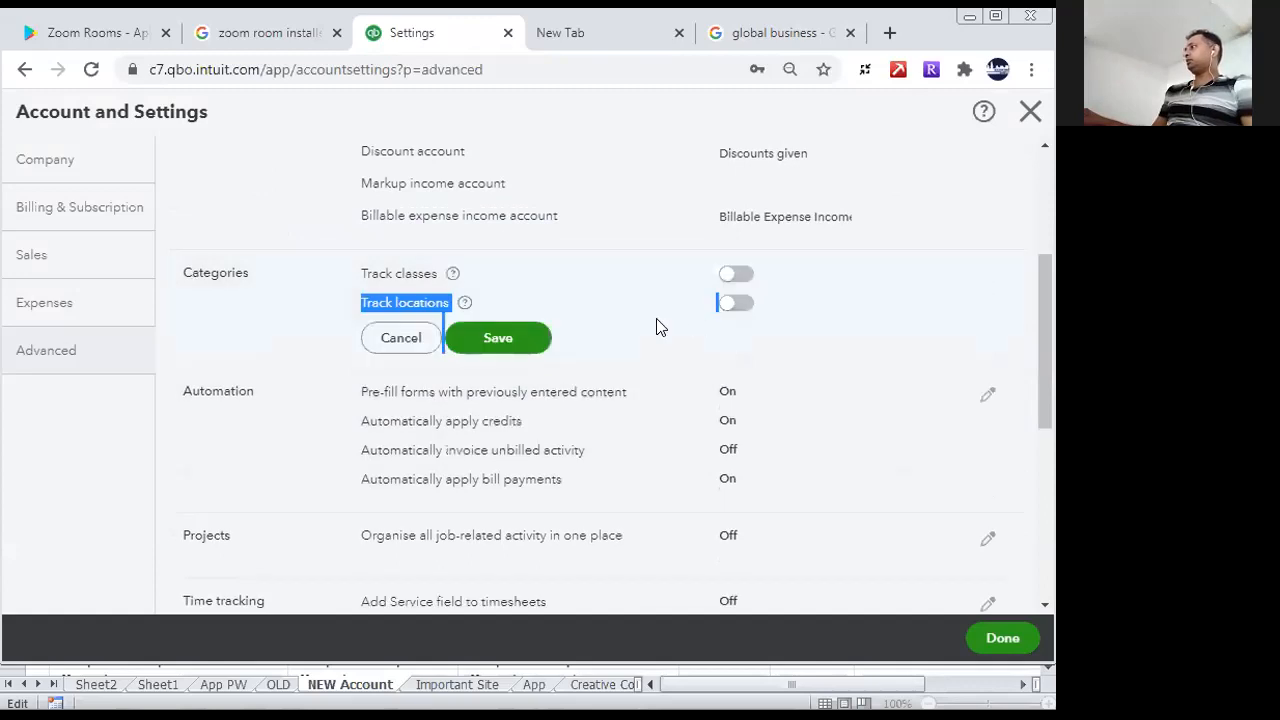
click(737, 275)
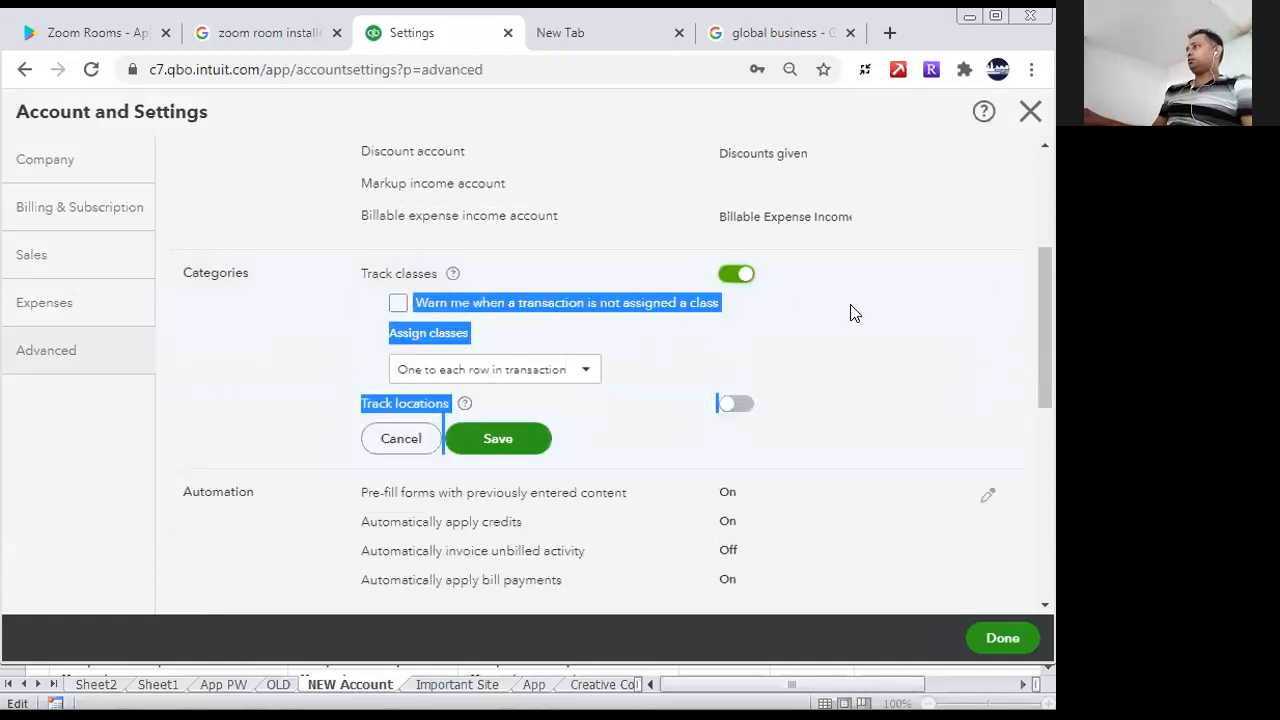
click(740, 404)
click(480, 446)
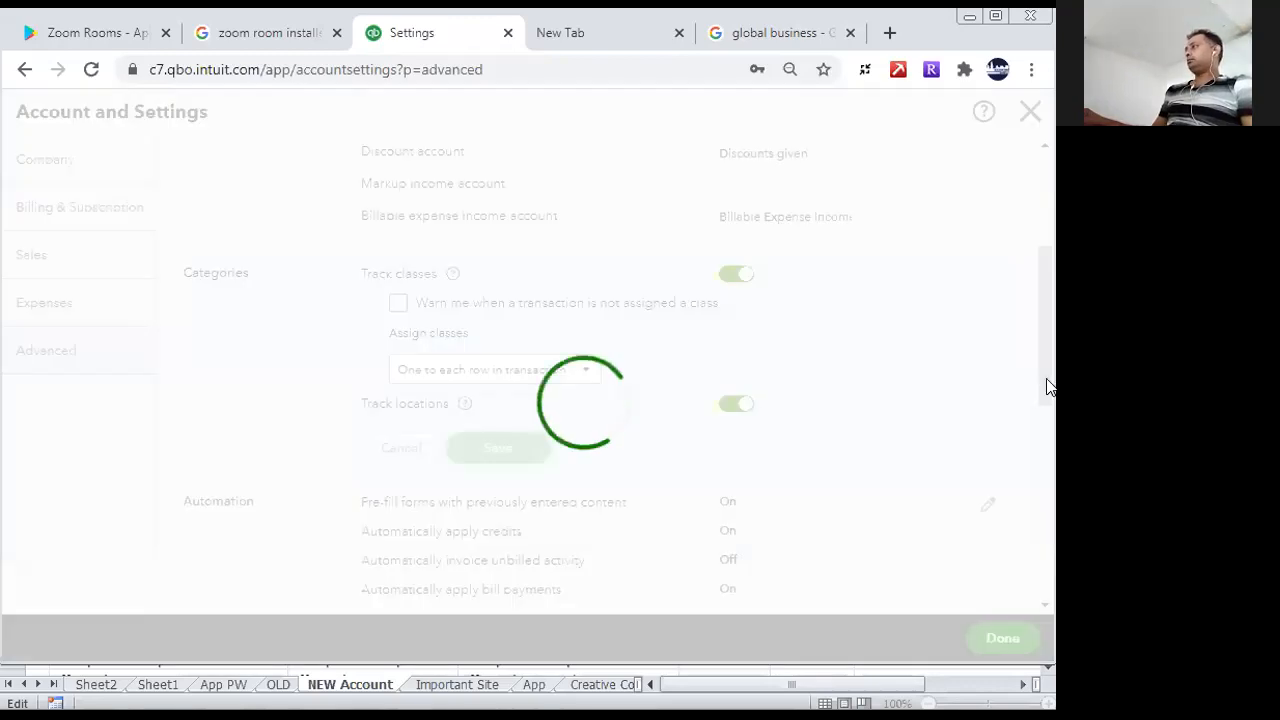
- Turn on organising all job-related activity in one place in the Projects section and save
scroll(1046, 392, down, 1)
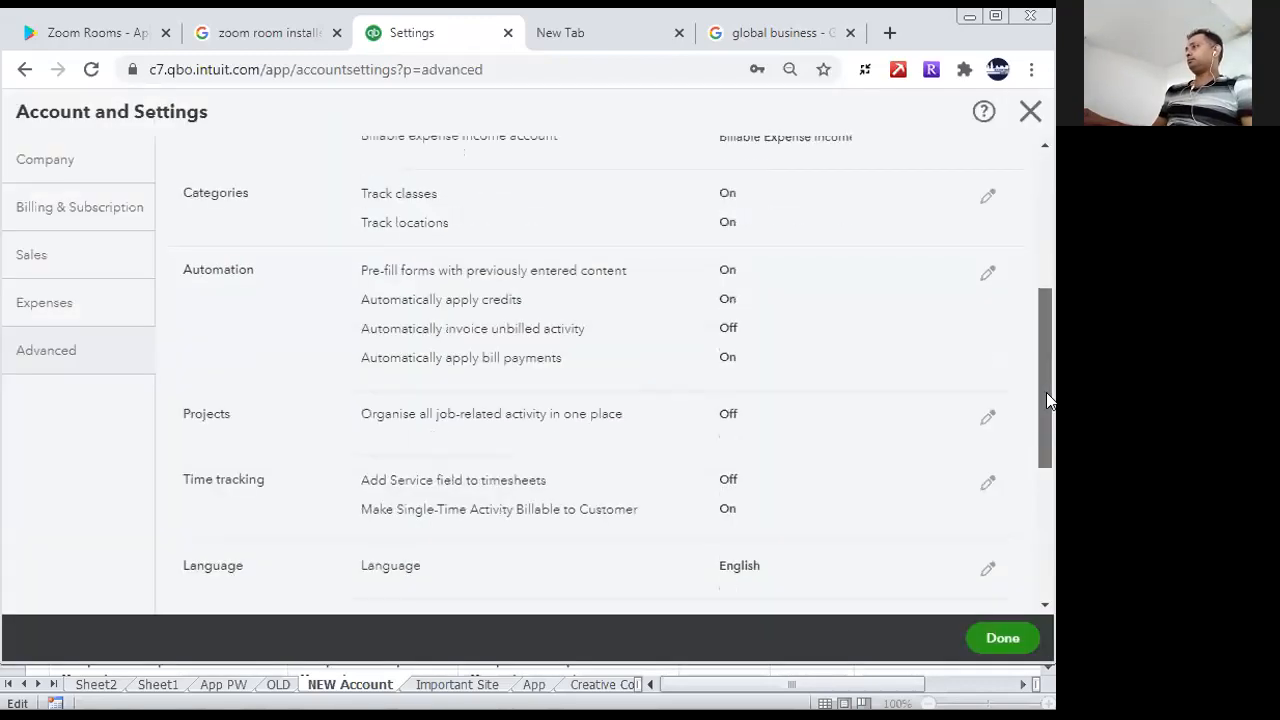
scroll(1046, 392, down, 1)
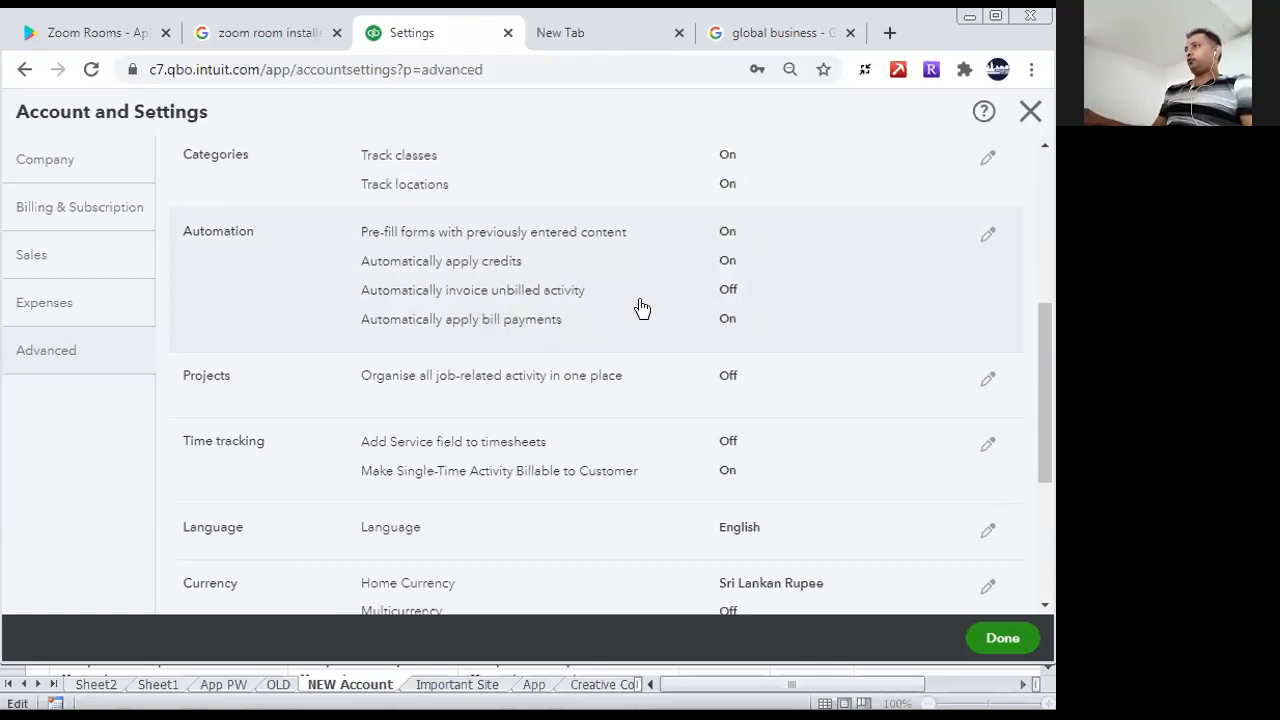
drag(1045, 345, 1040, 405)
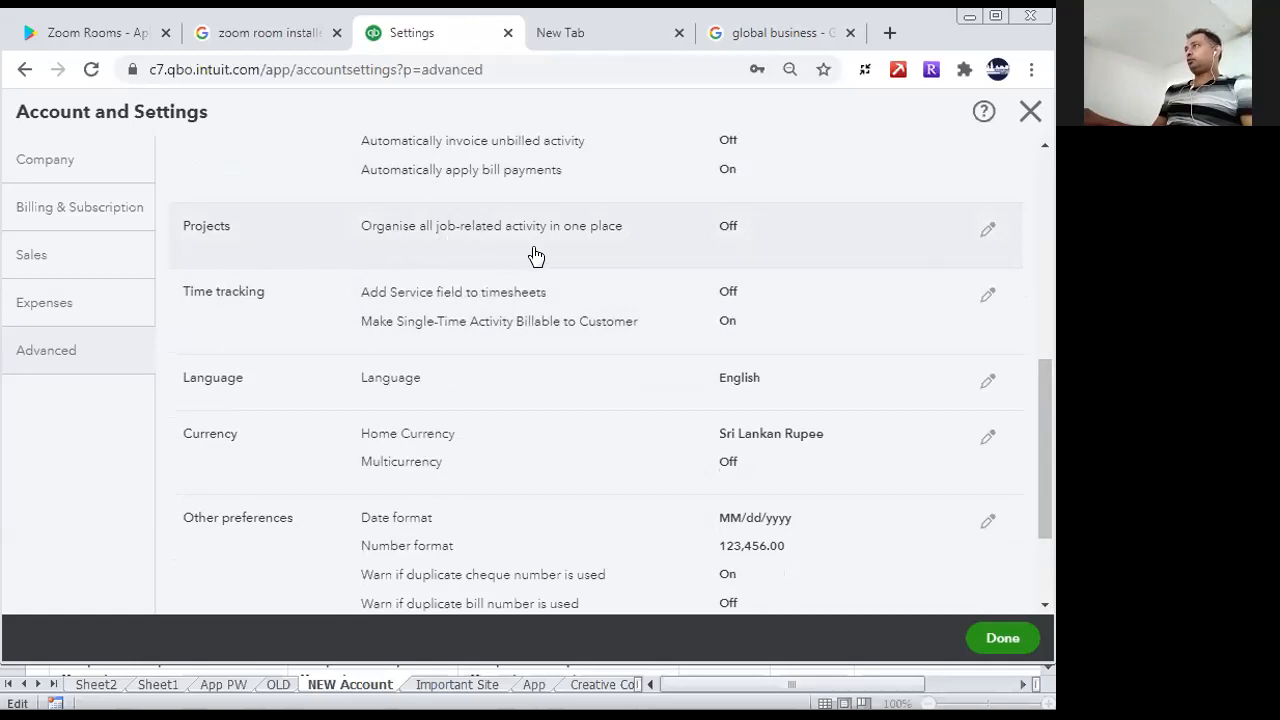
click(985, 230)
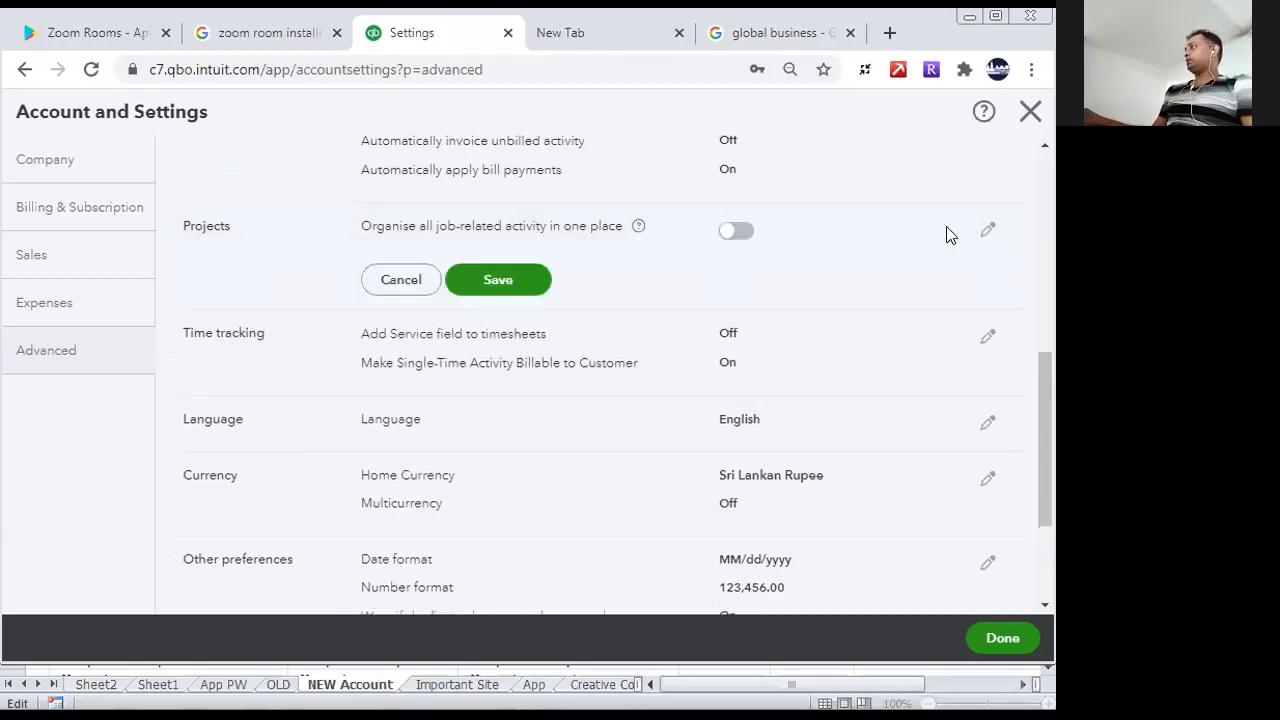
click(750, 236)
click(504, 292)
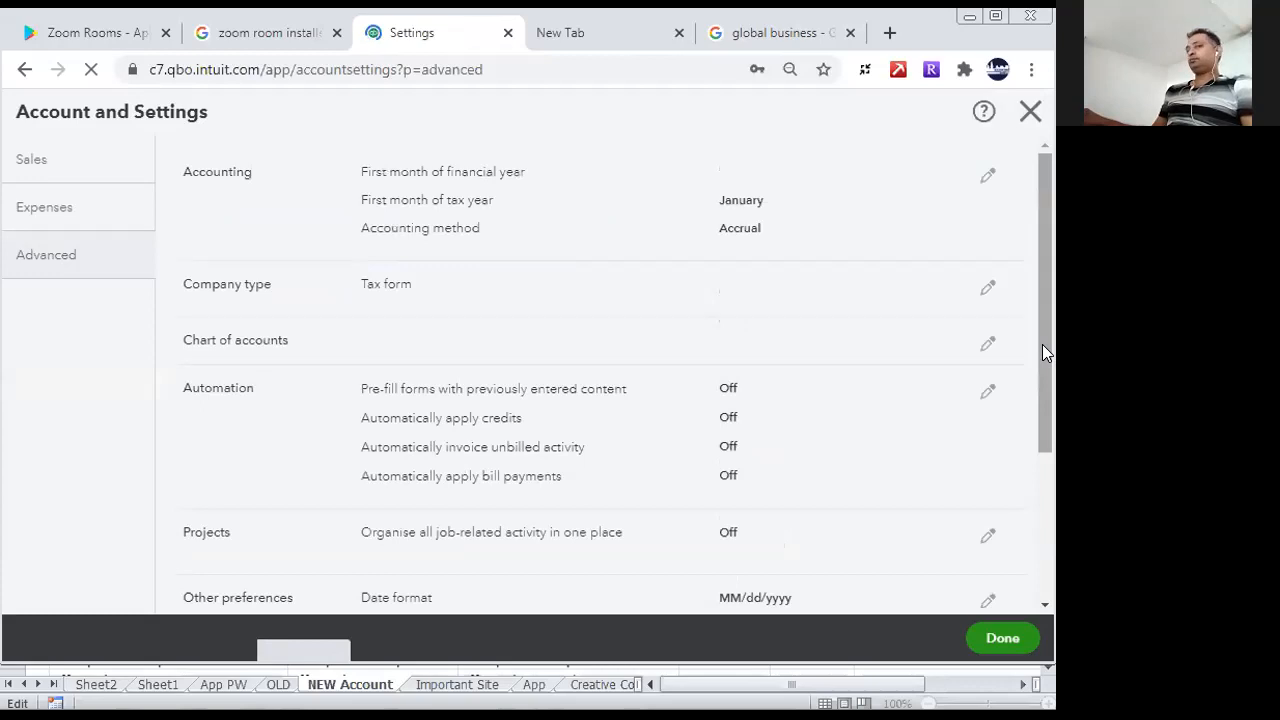
- Finish Account and Settings and open the company's Chart of Accounts
drag(1047, 297, 1036, 607)
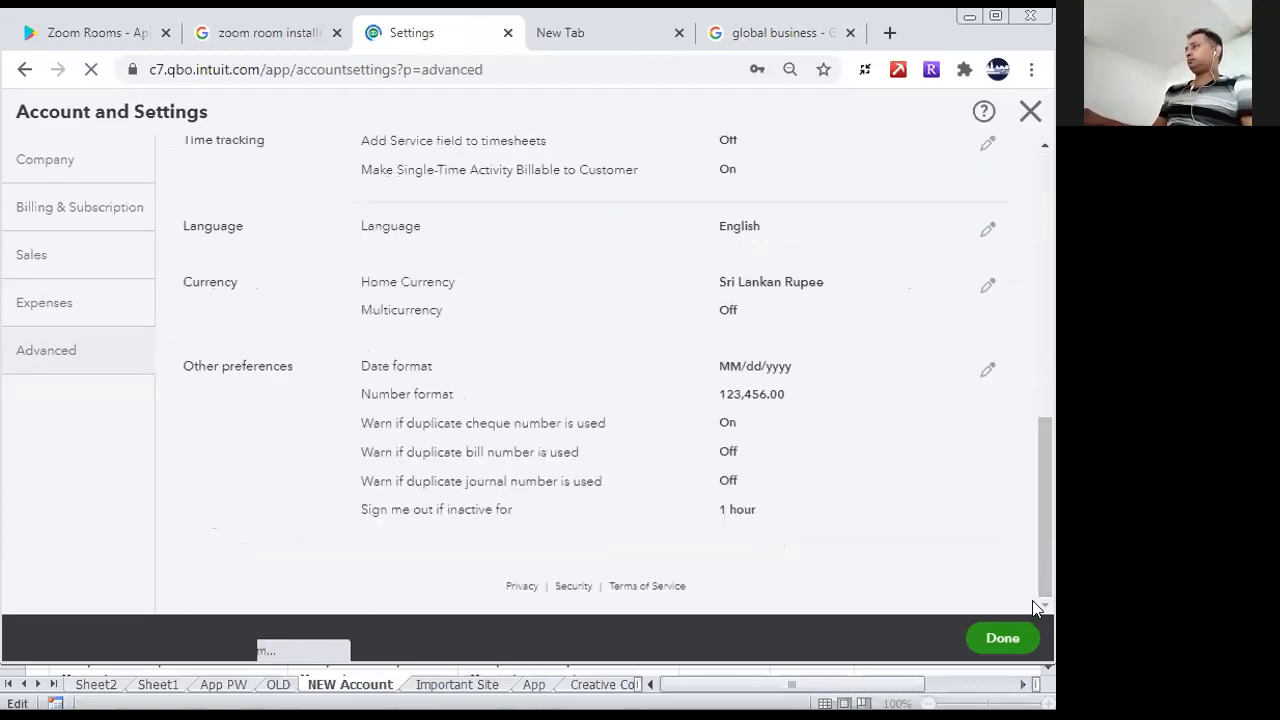
click(1005, 639)
click(652, 402)
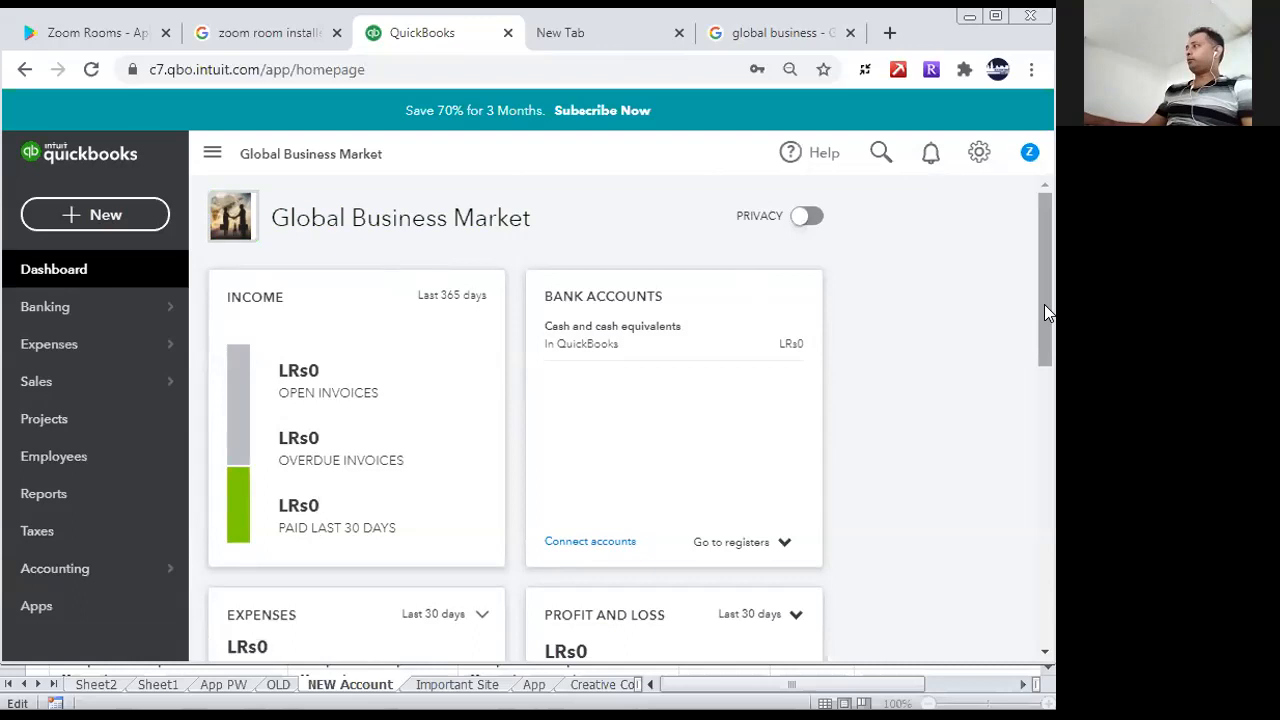
drag(1044, 302, 1050, 350)
mouse_move(66, 578)
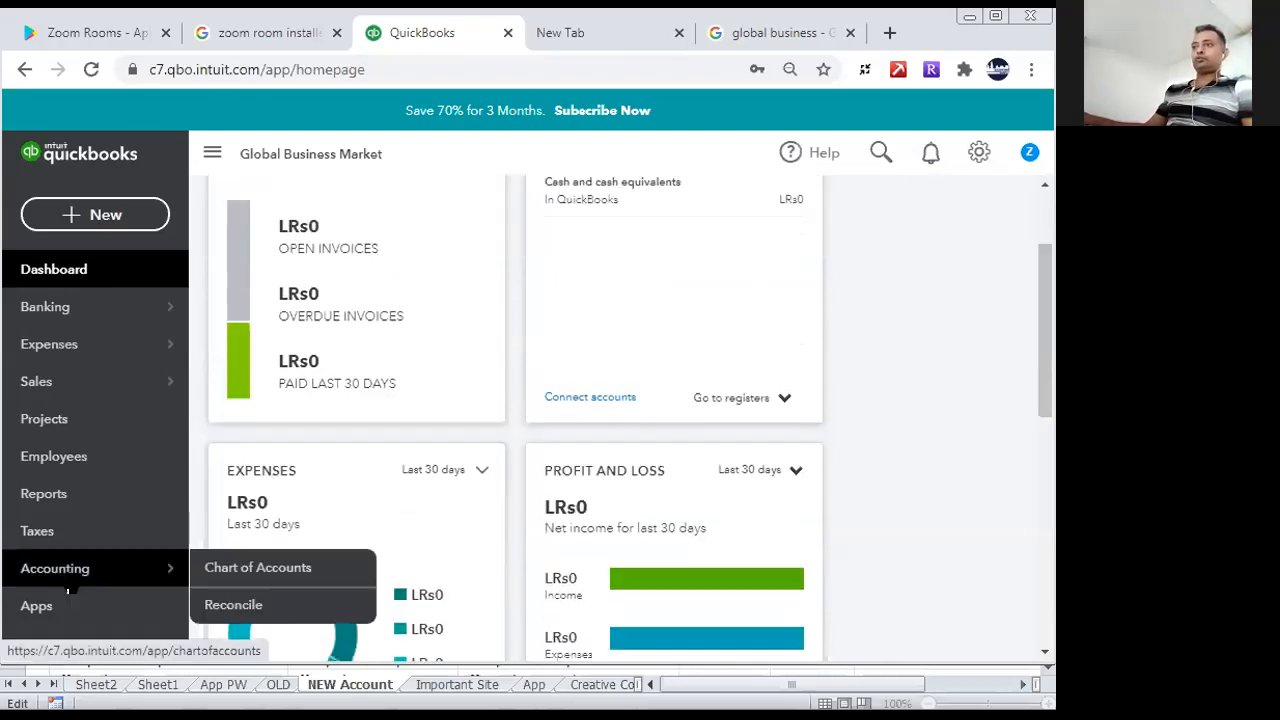
click(325, 570)
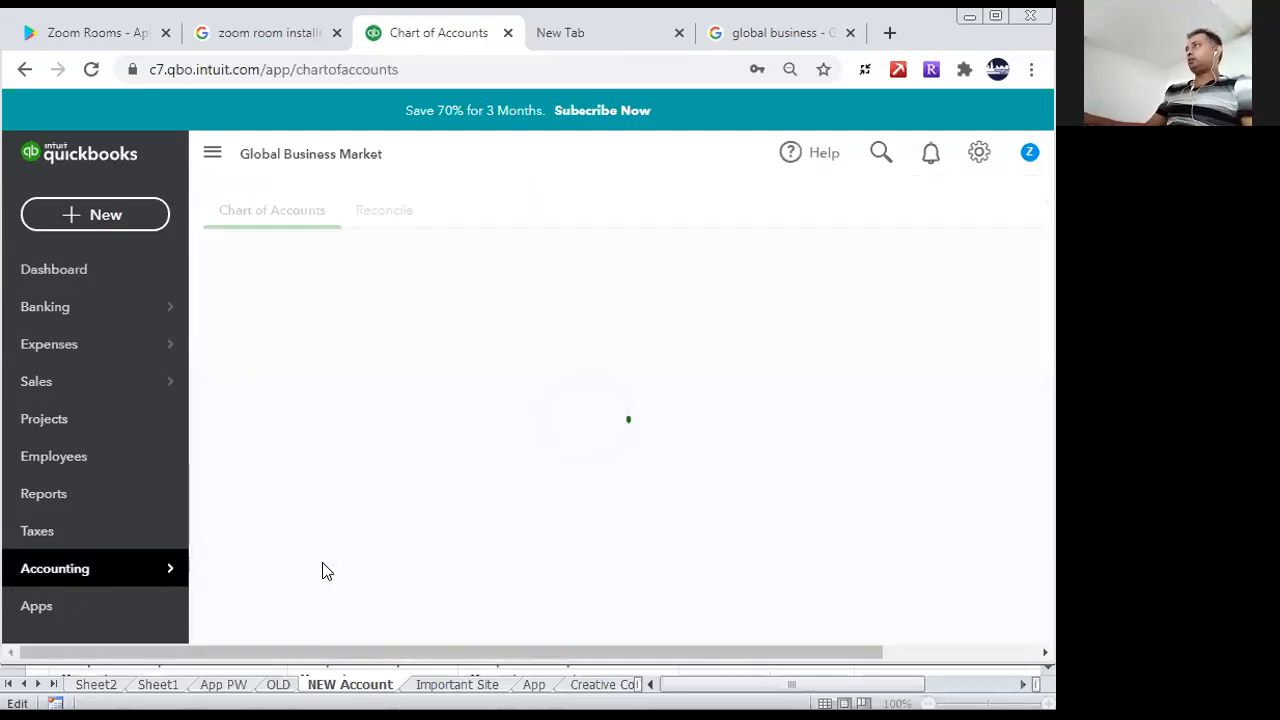
click(553, 549)
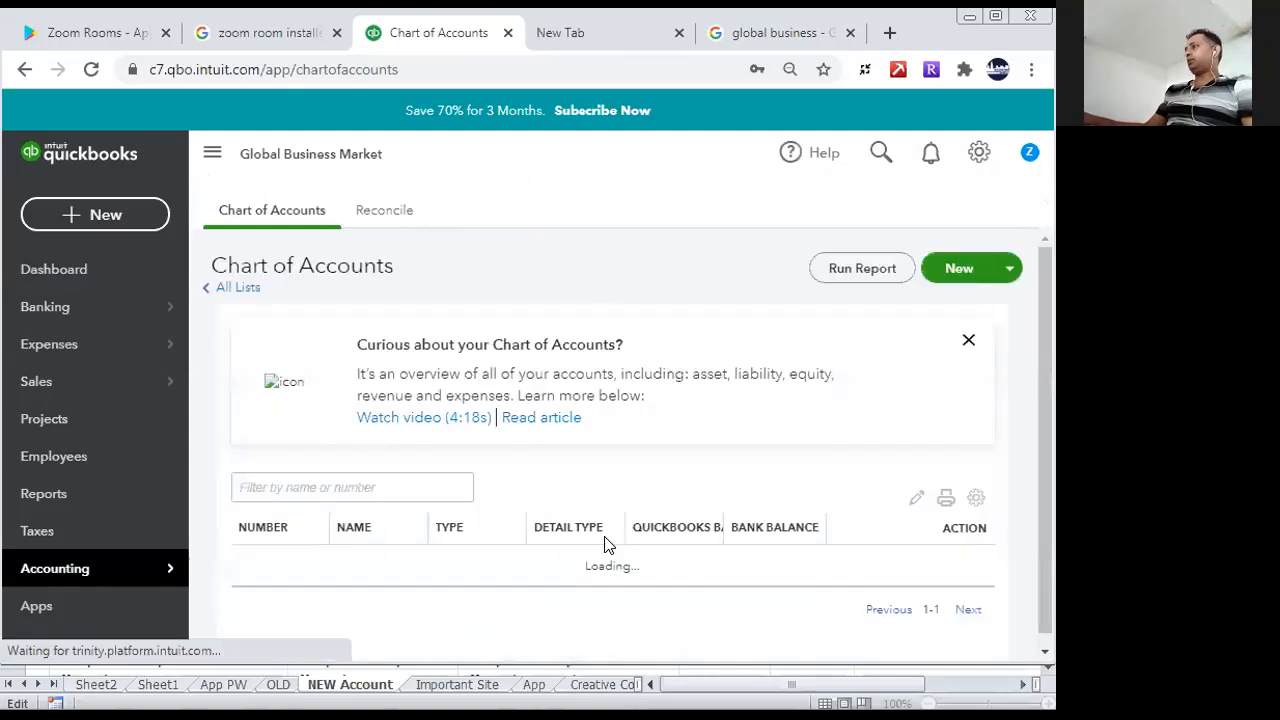
- Review the account list and widen its Type column so the full account types can be read
drag(1040, 258, 1050, 300)
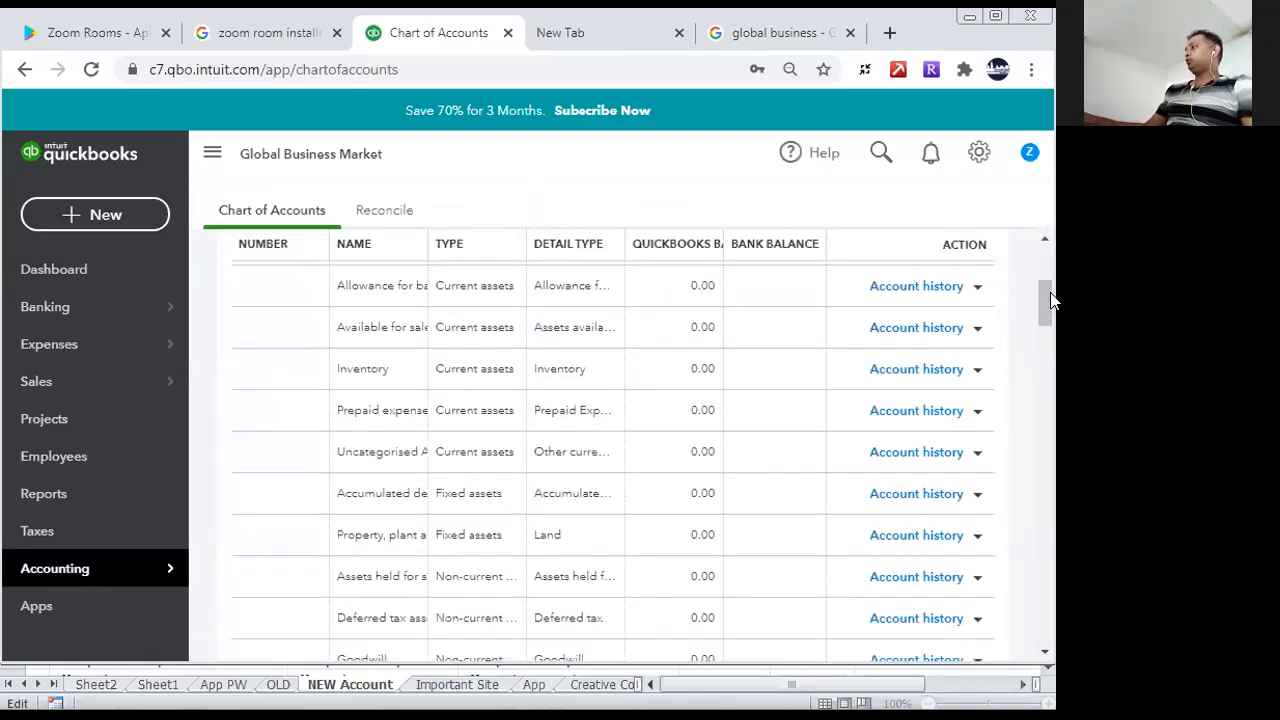
mouse_move(1050, 300)
mouse_down()
mouse_move(1046, 437)
mouse_move(1046, 294)
mouse_up()
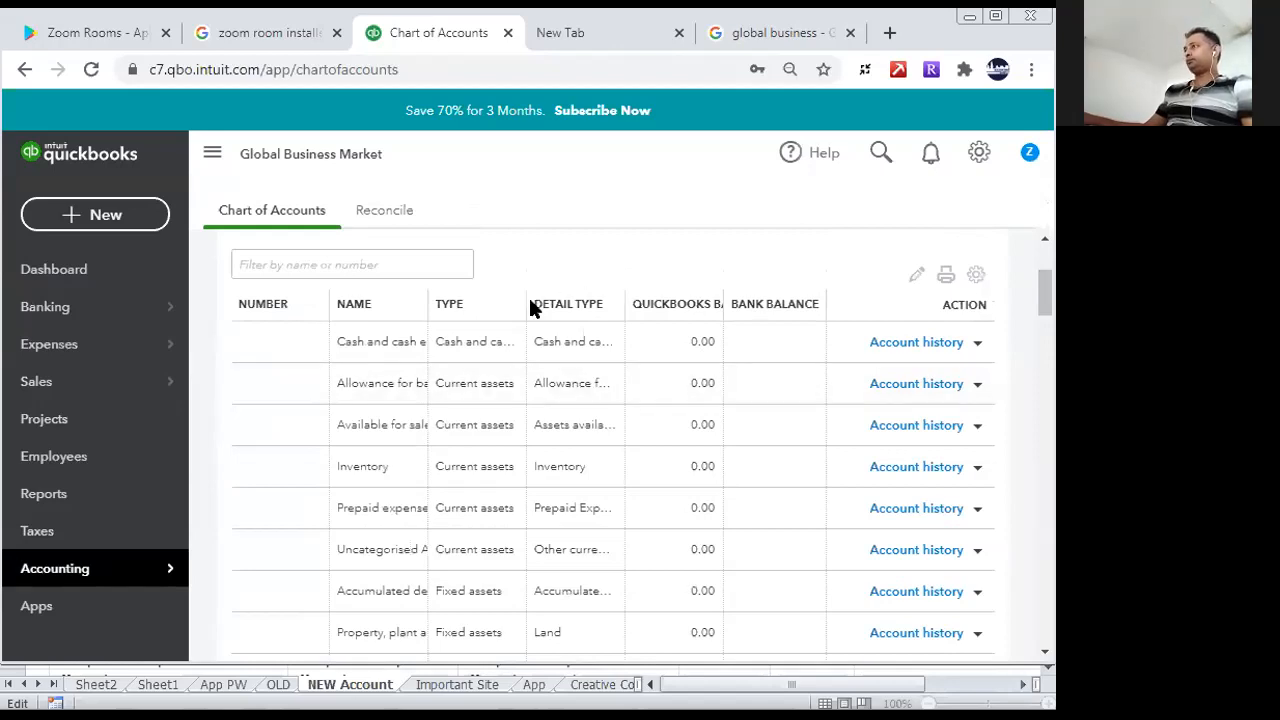
drag(526, 294, 526, 414)
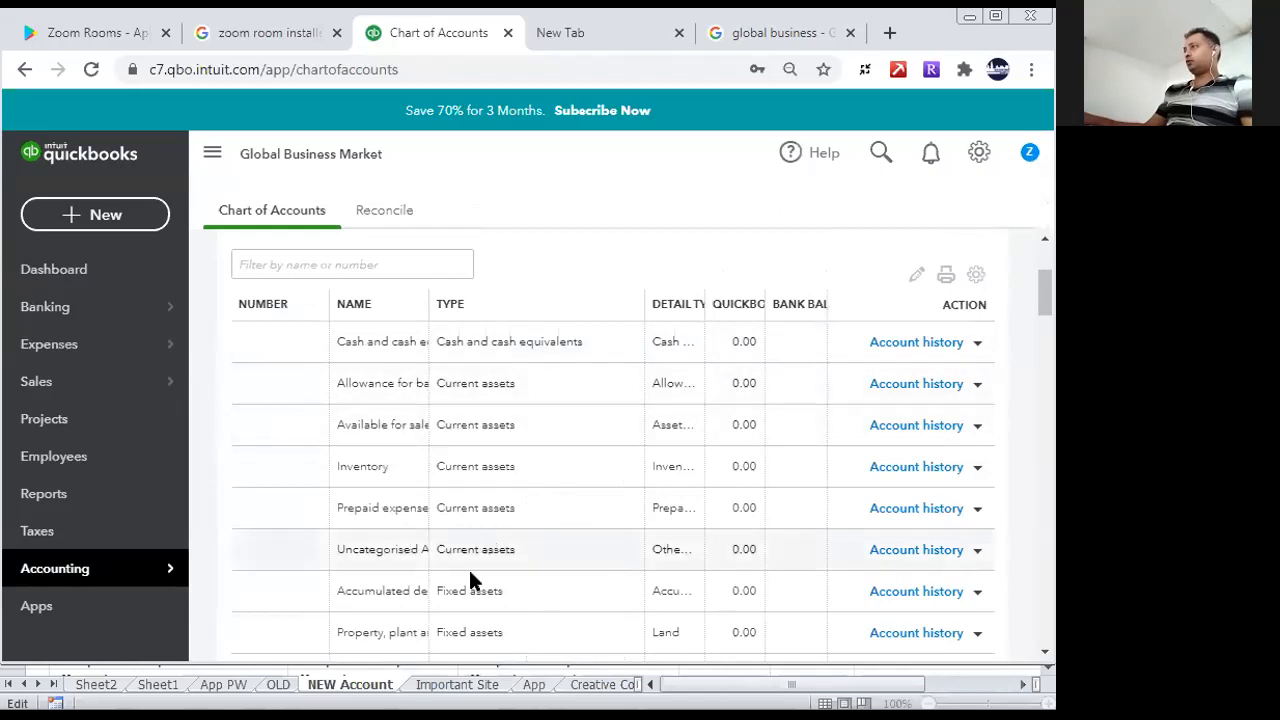
mouse_move(1040, 274)
mouse_down()
mouse_move(1044, 614)
mouse_move(1044, 268)
mouse_up()
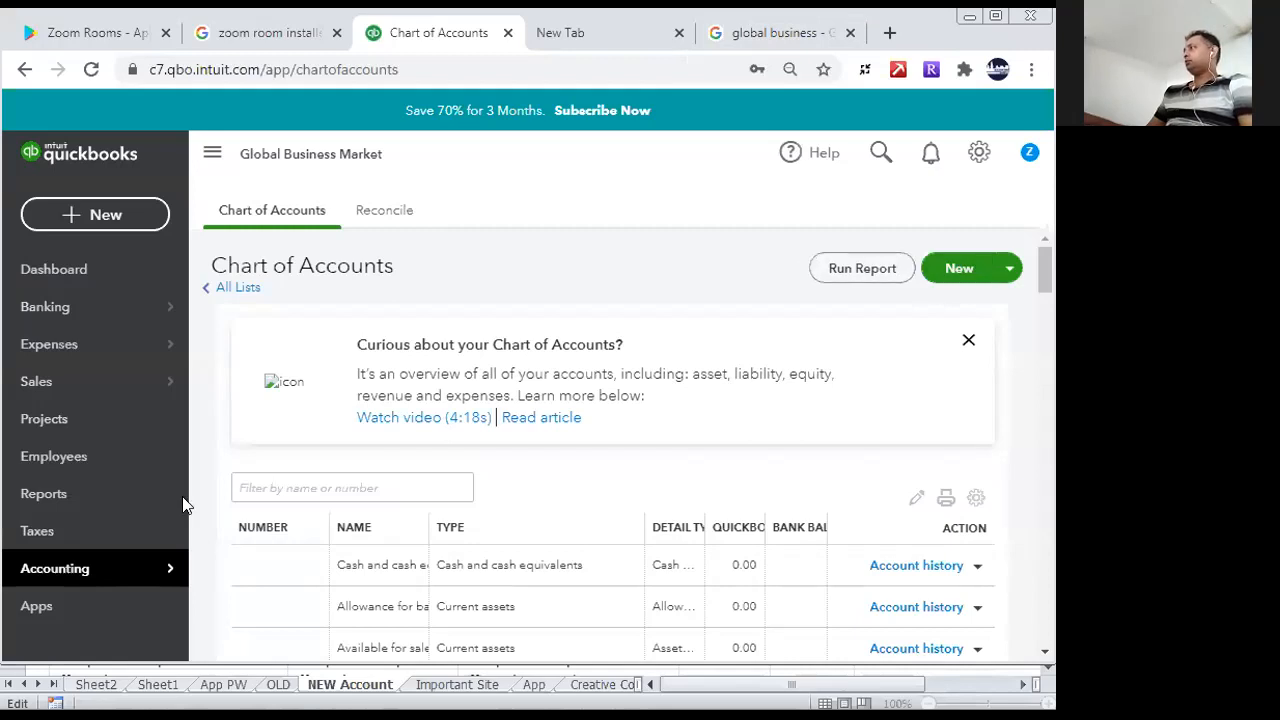
- Start a new account in the chart of accounts with account type Owner's equity and detail type Owner's Equity
click(982, 268)
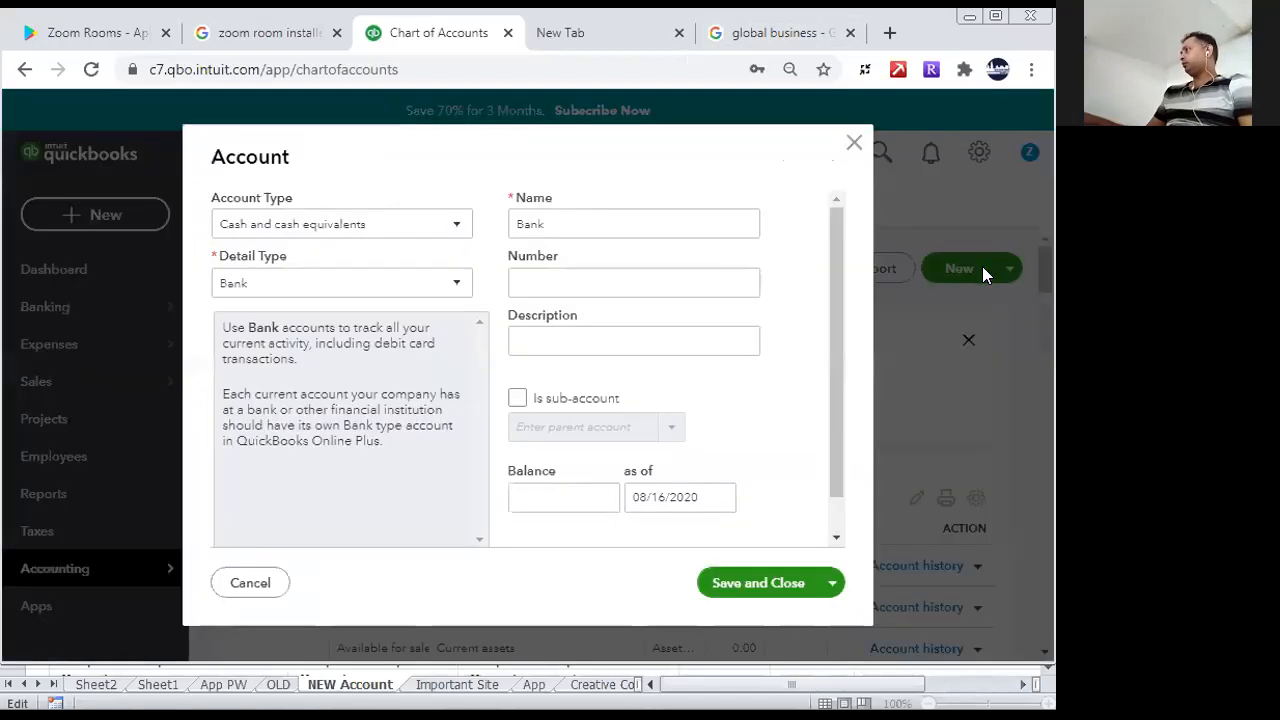
click(455, 229)
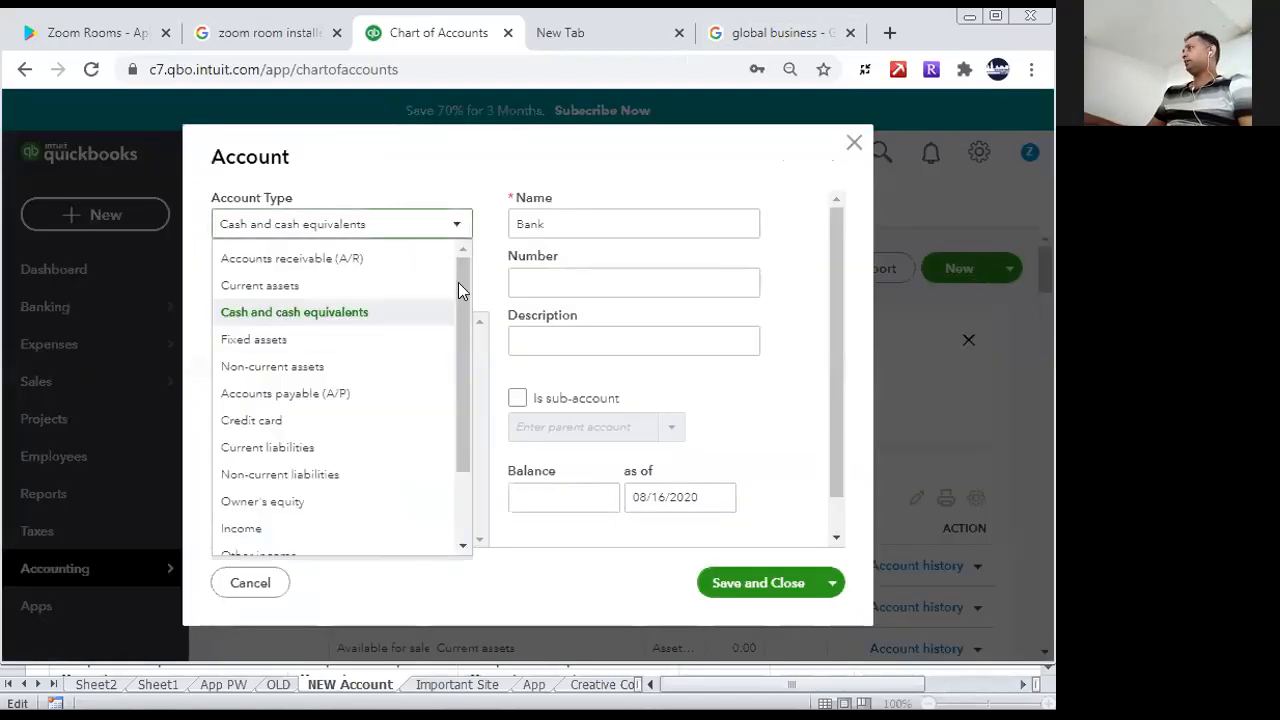
drag(470, 346, 457, 451)
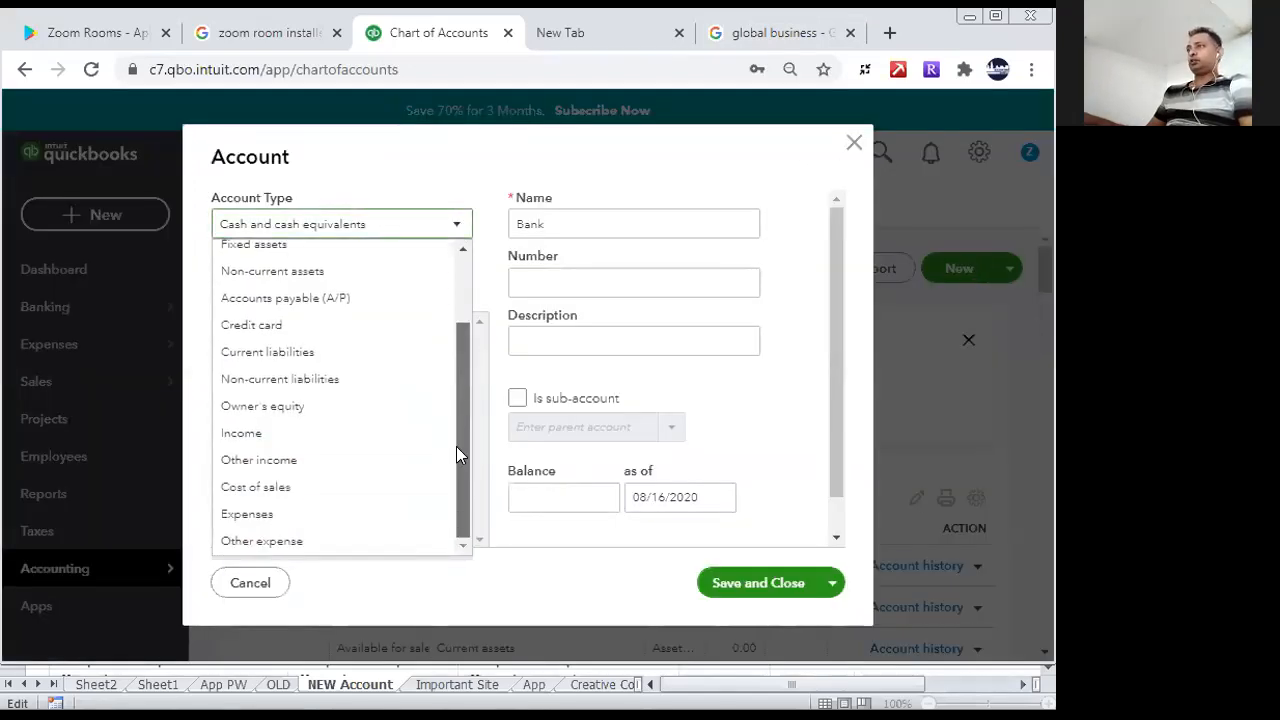
click(268, 406)
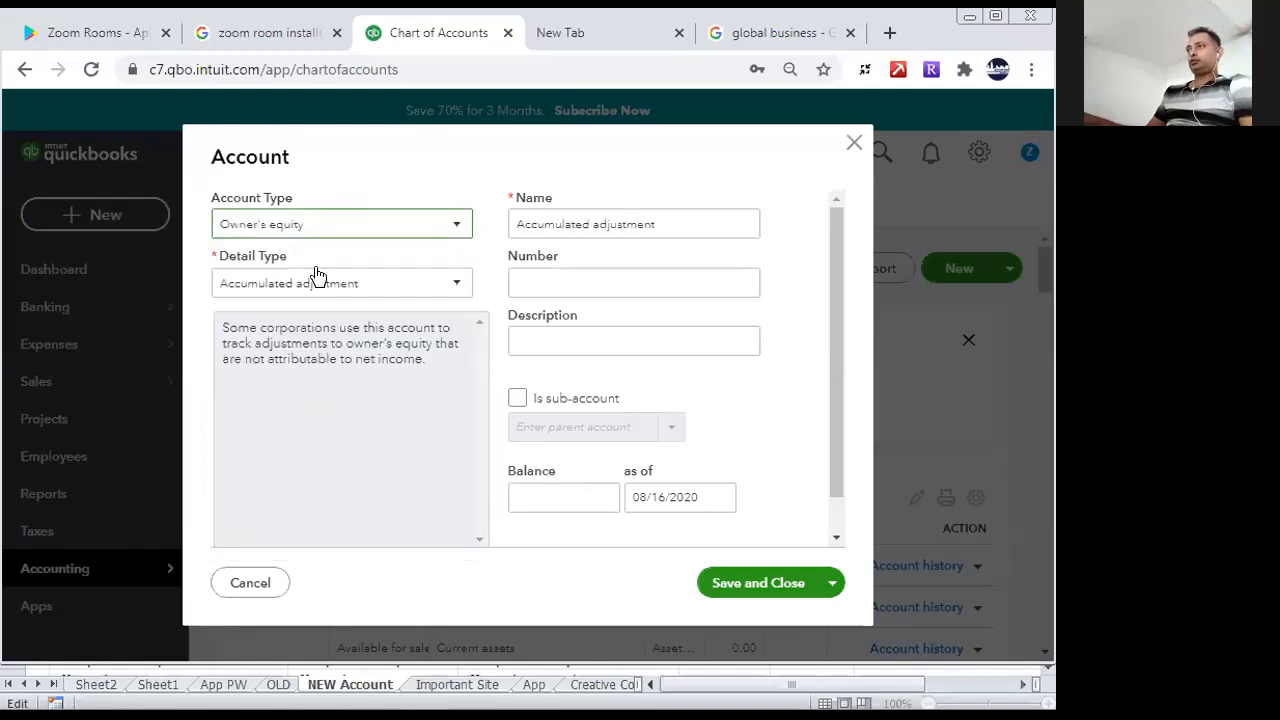
click(357, 283)
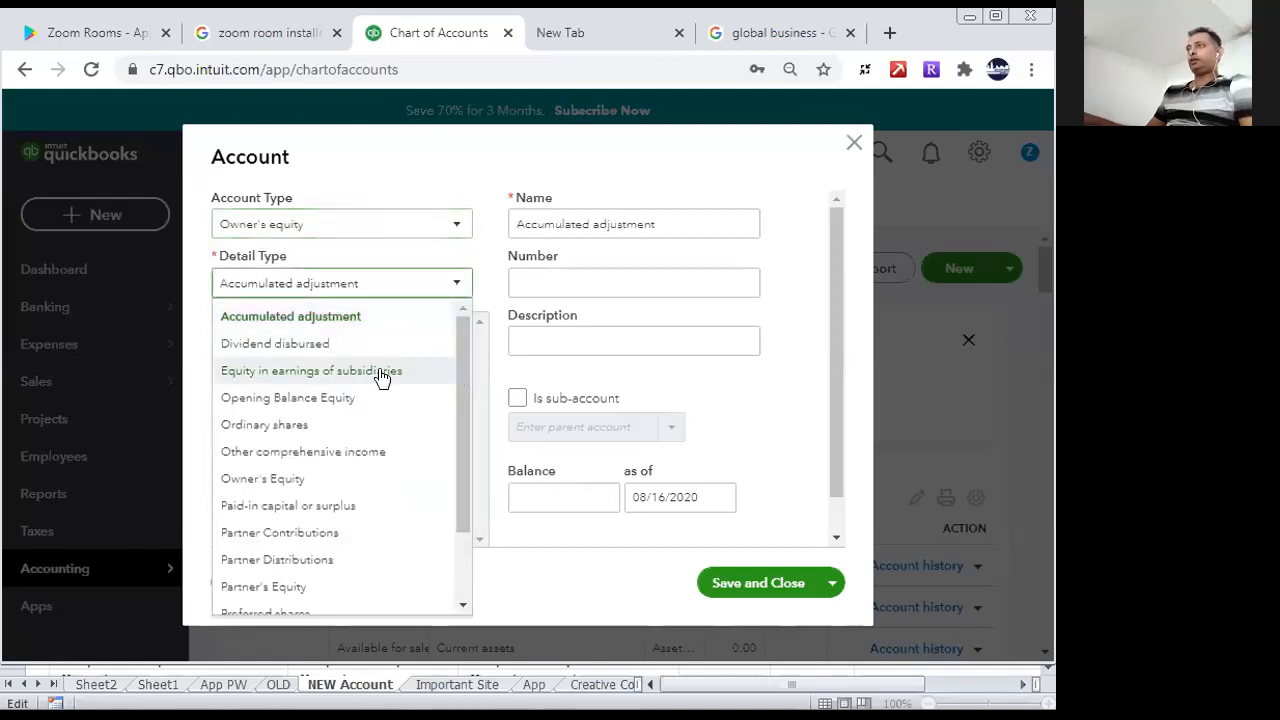
drag(454, 402, 466, 503)
drag(470, 447, 474, 368)
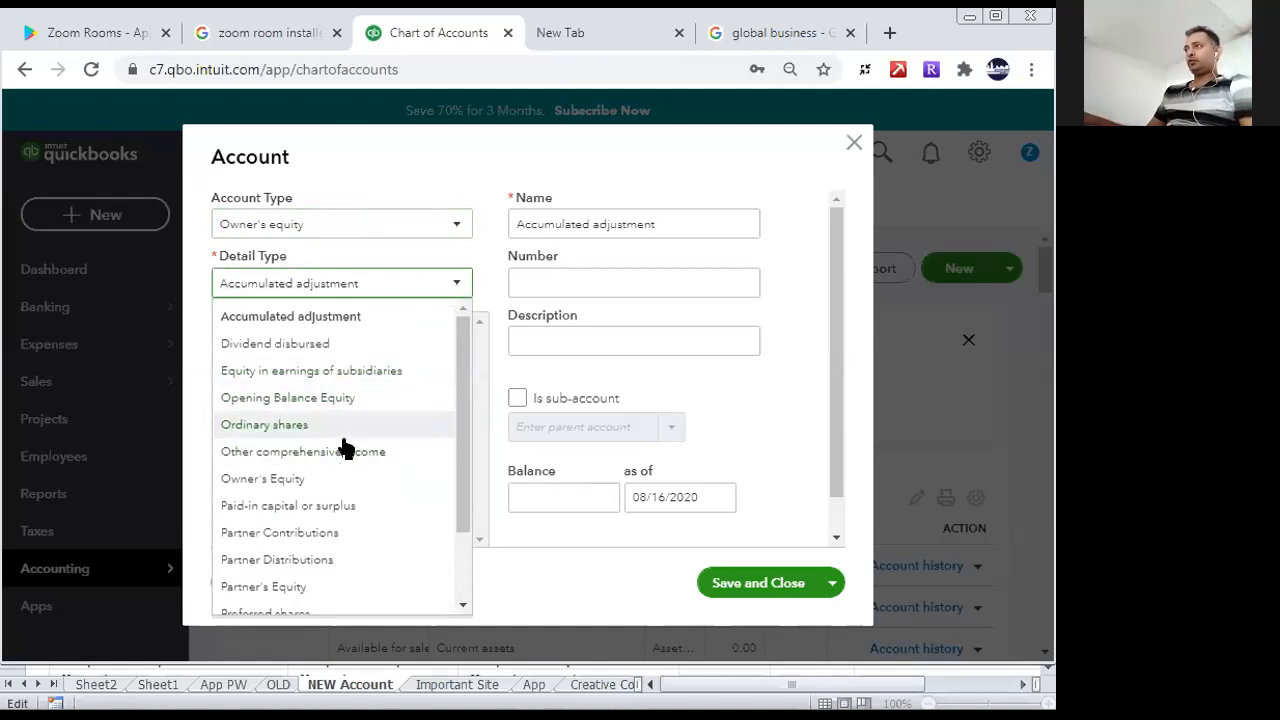
click(347, 484)
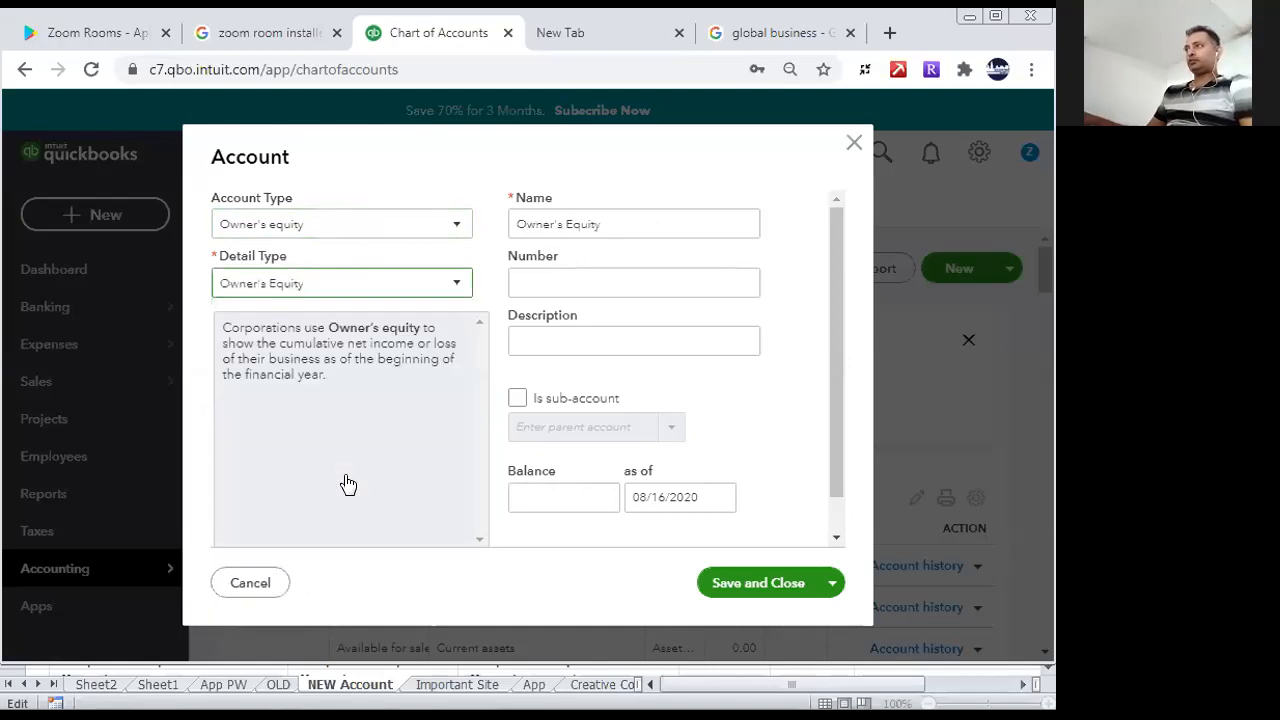
- Name the equity account after the first owner, then save it and start another new account
click(622, 222)
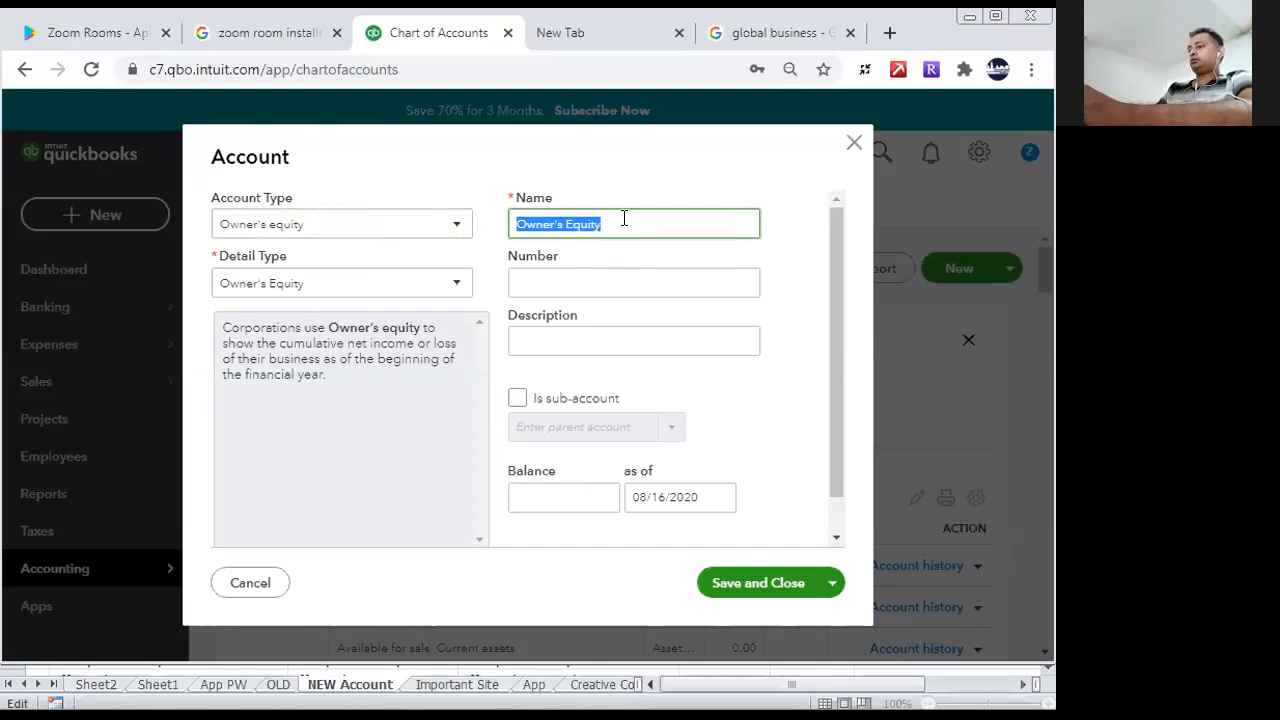
text(Mr John)
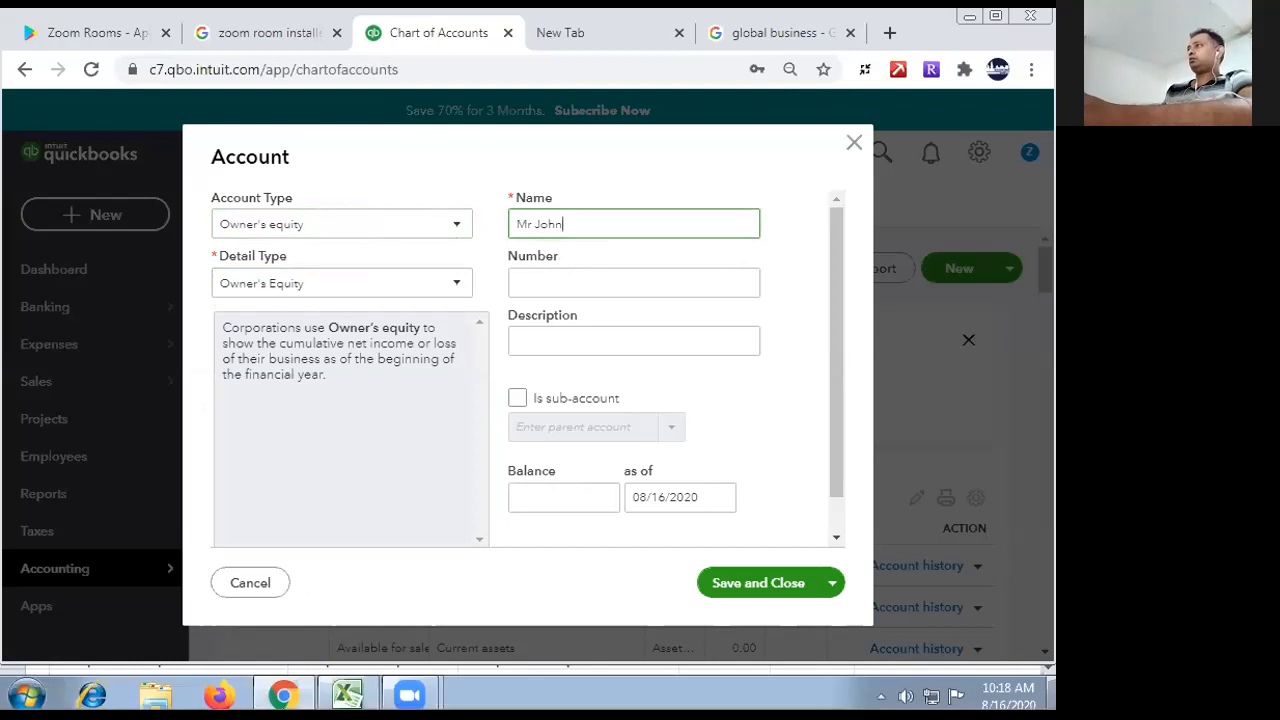
click(830, 586)
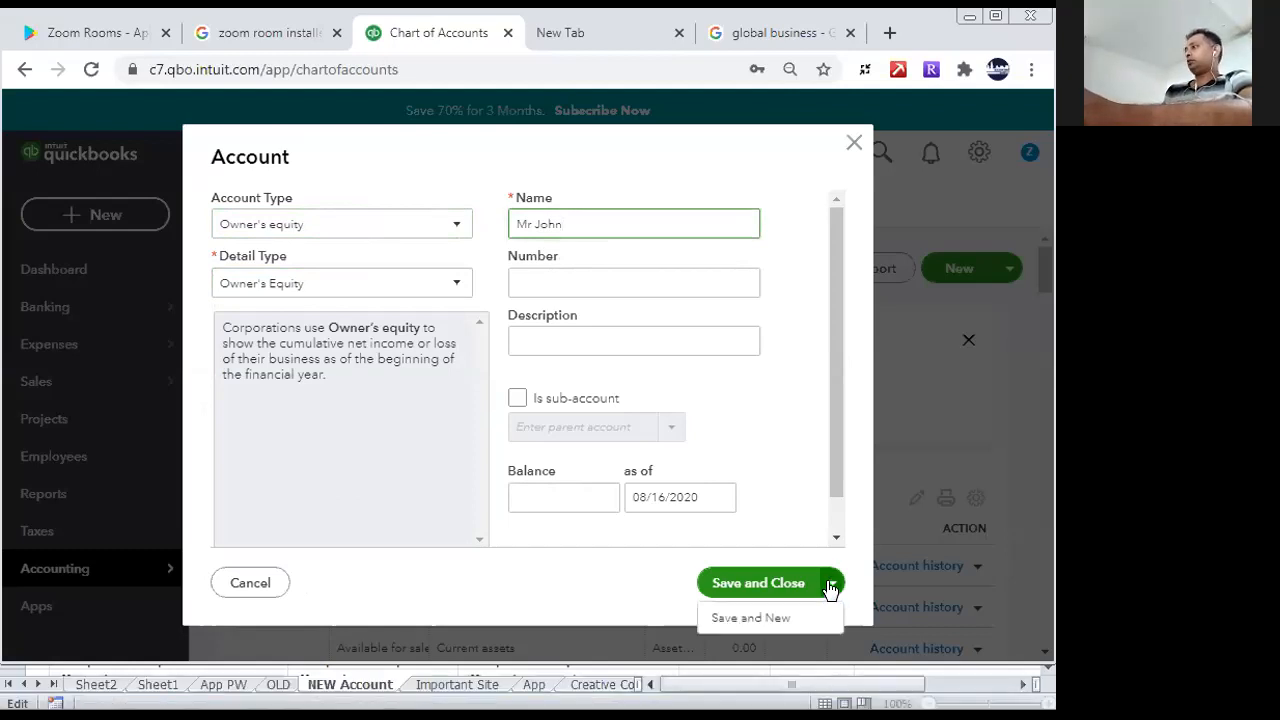
click(778, 617)
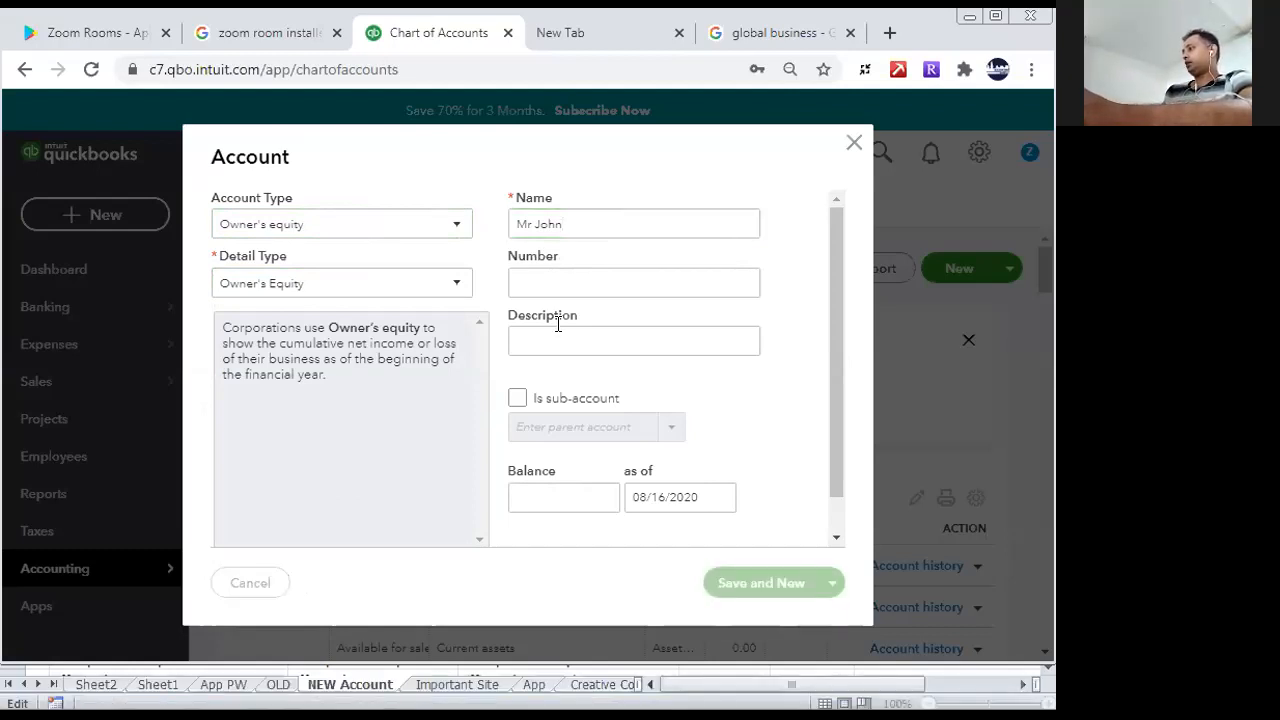
- Name the next Owner's Equity account after the second owner and save it, continuing with another new account
click(617, 224)
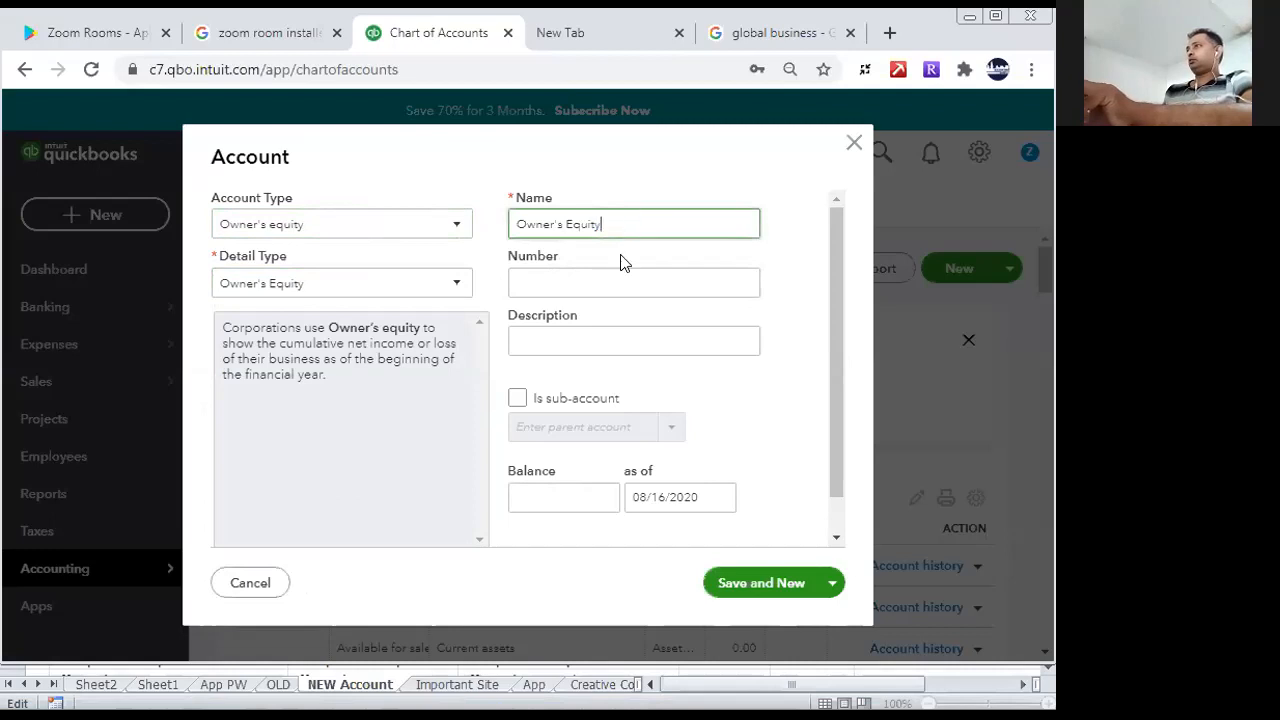
drag(609, 226, 443, 243)
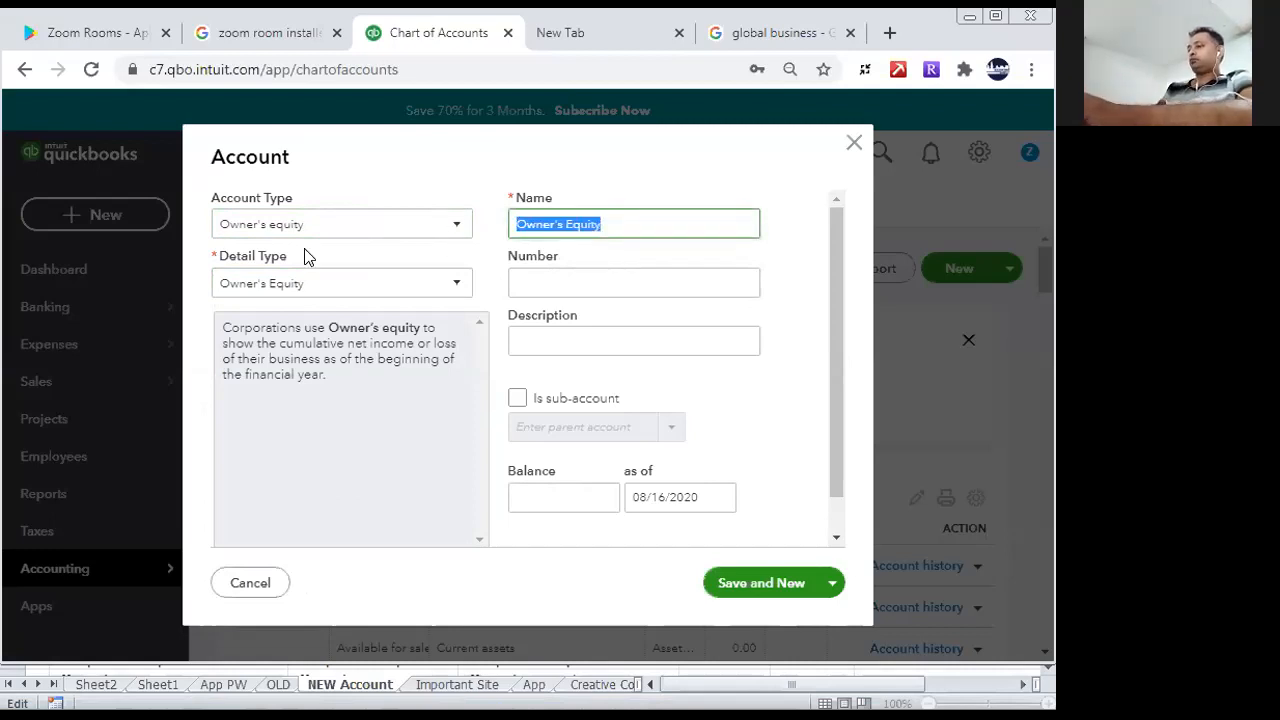
text(Mr Jemis)
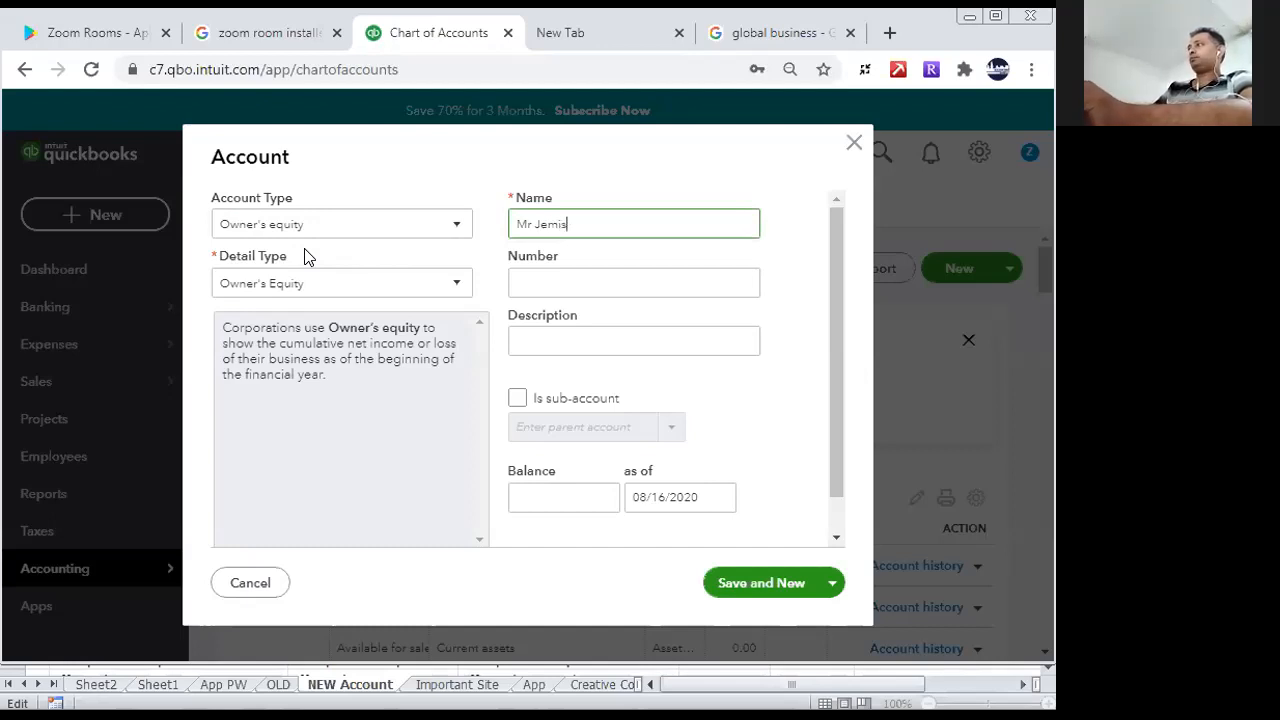
click(758, 584)
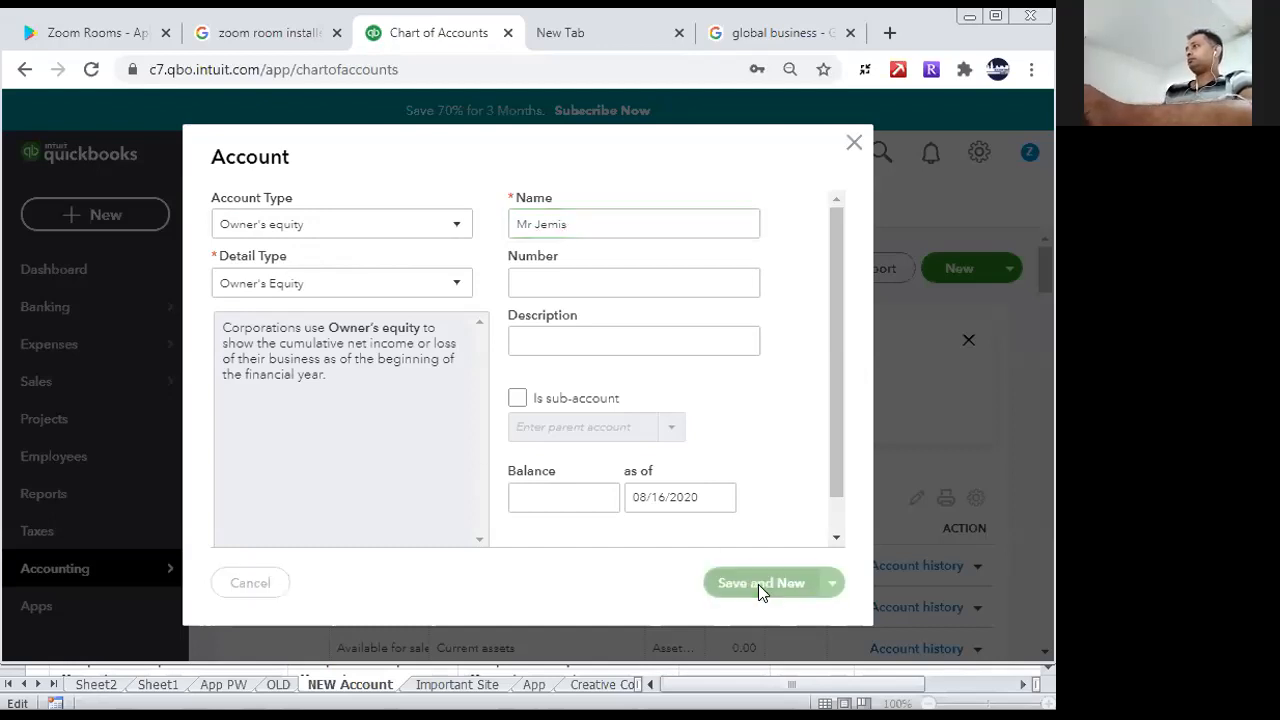
- Create a third Owner's Equity account named after the third owner, save it and close the account form
click(618, 222)
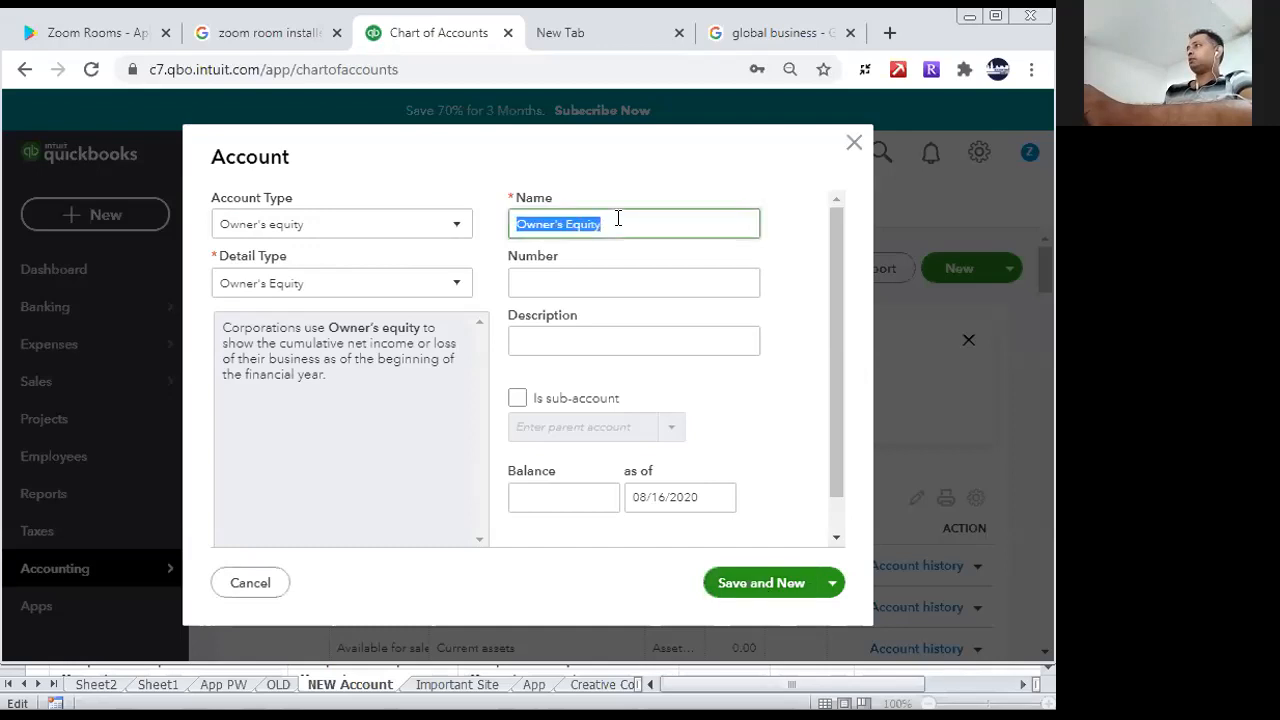
text(Mr Susen)
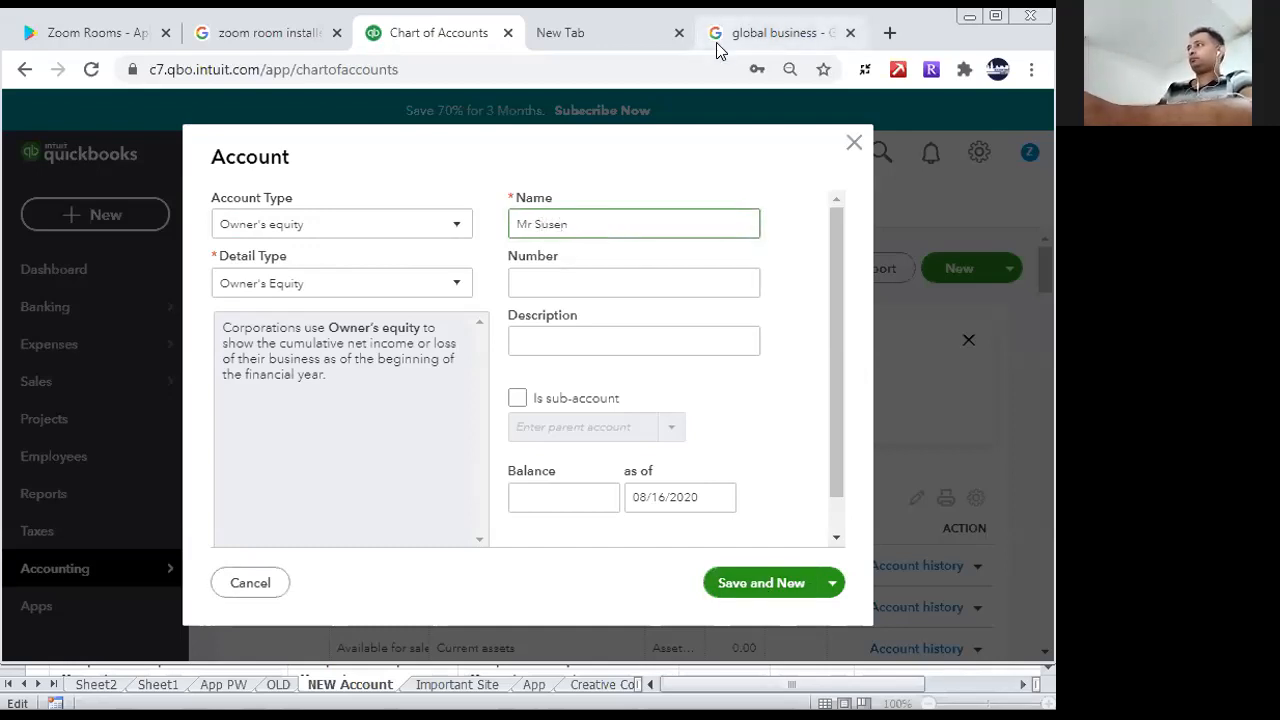
click(768, 588)
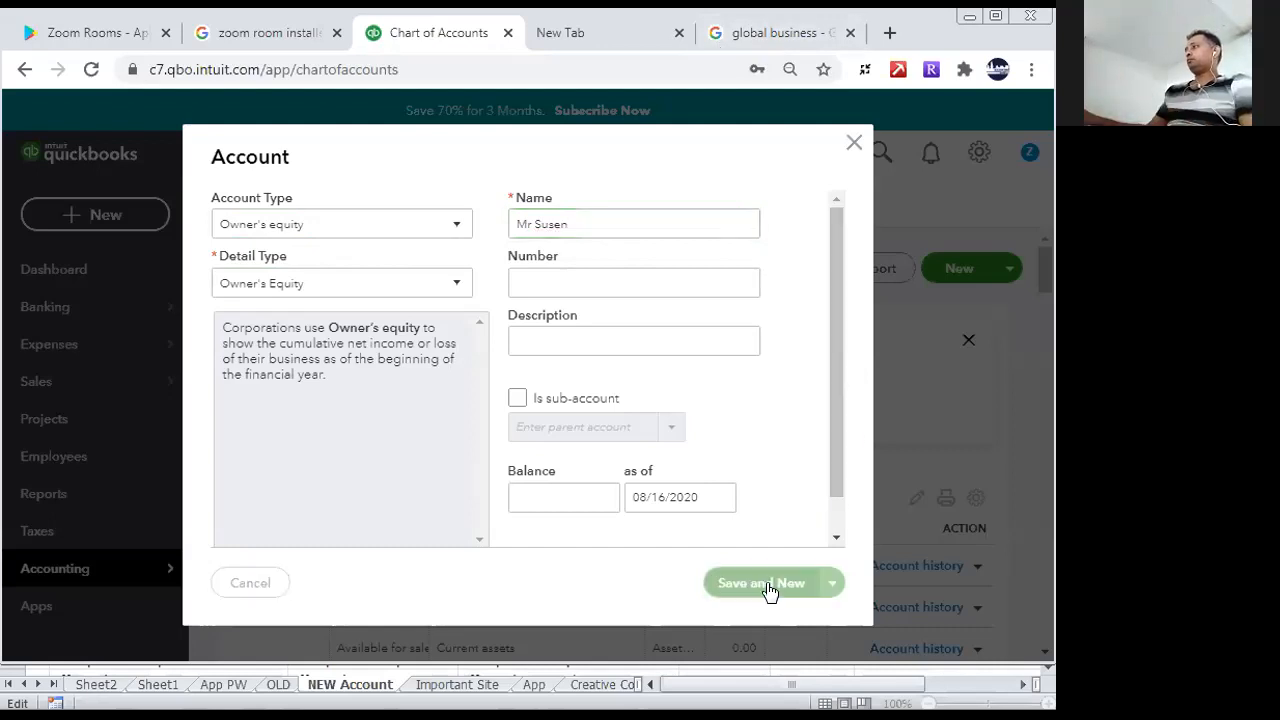
click(855, 146)
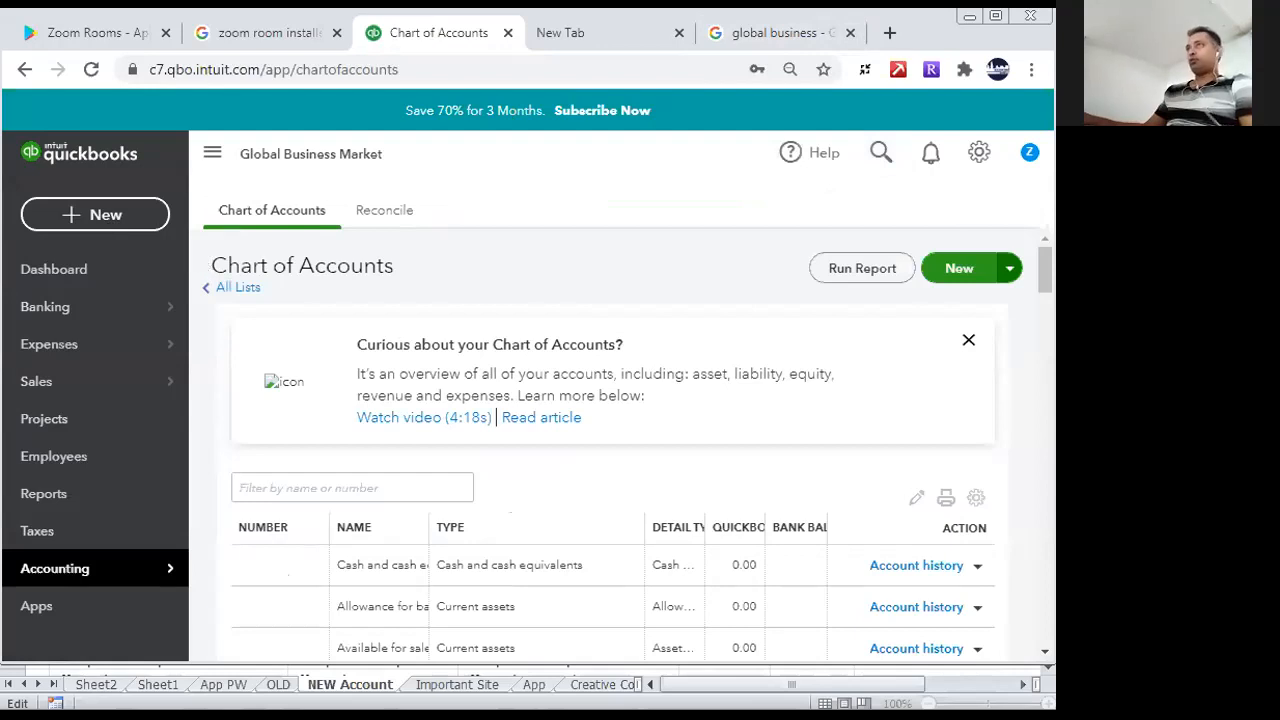
click(979, 158)
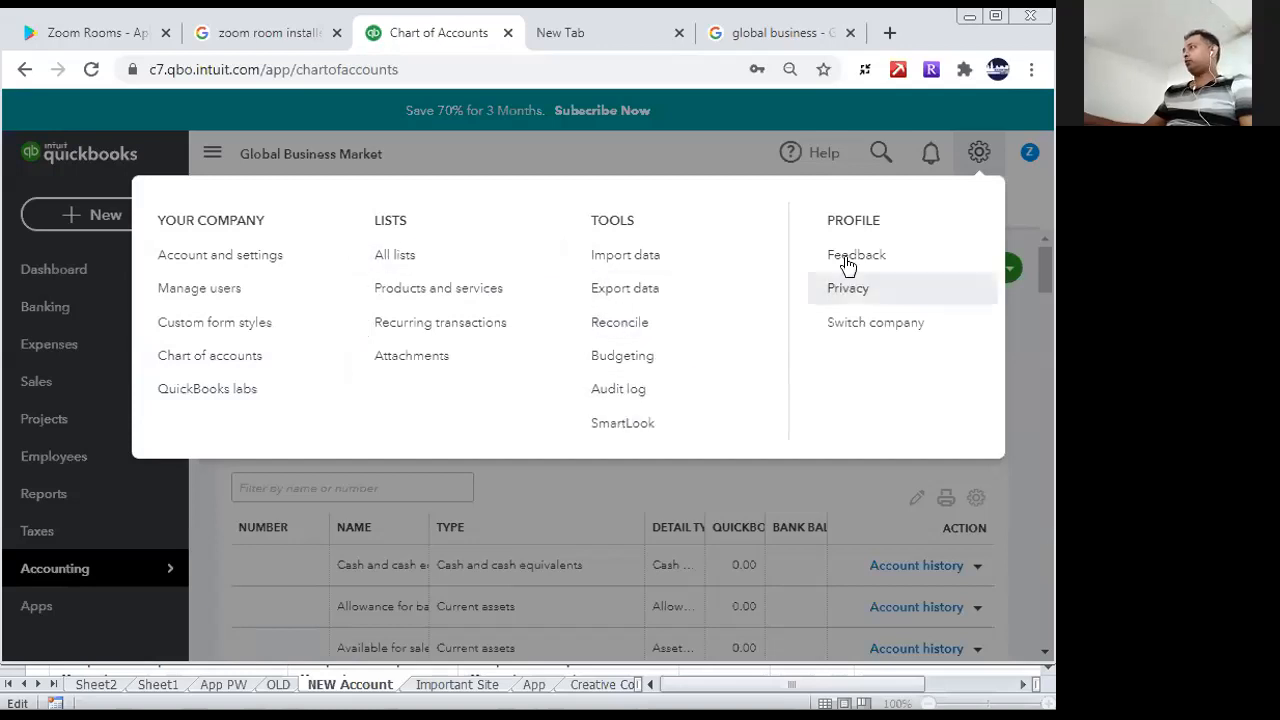
click(982, 155)
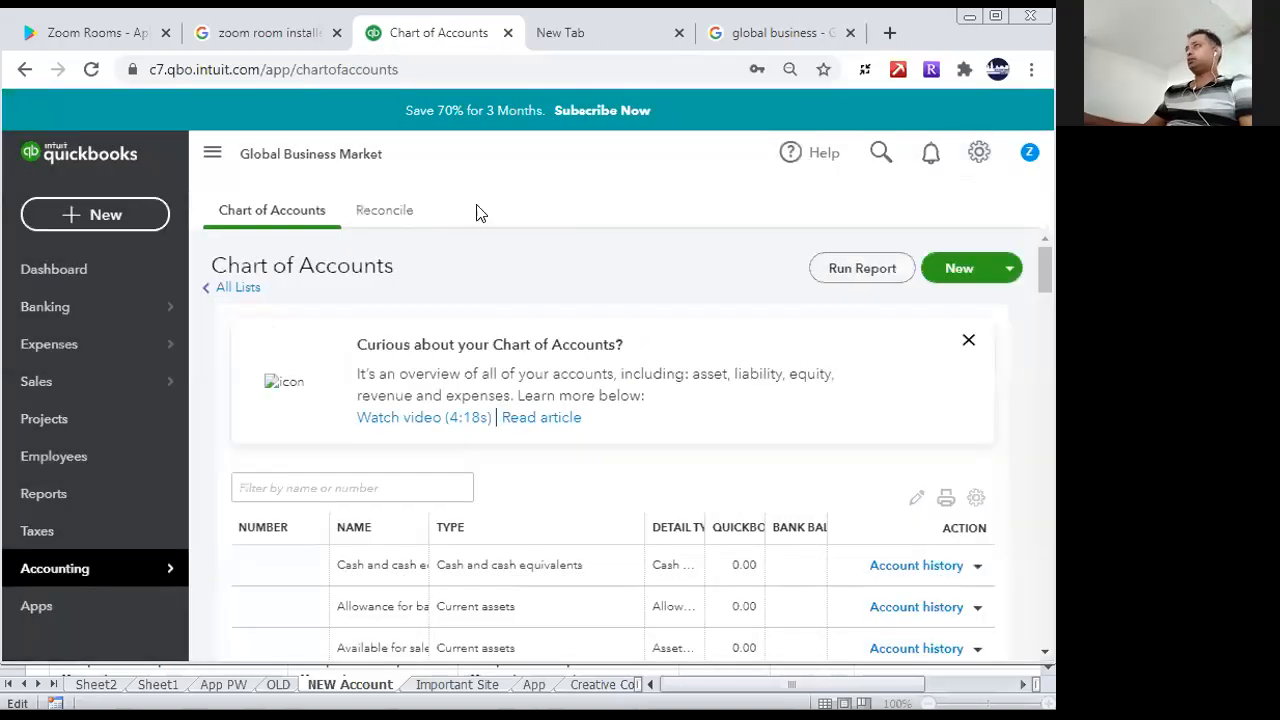
- Open a new bank deposit transaction
click(133, 222)
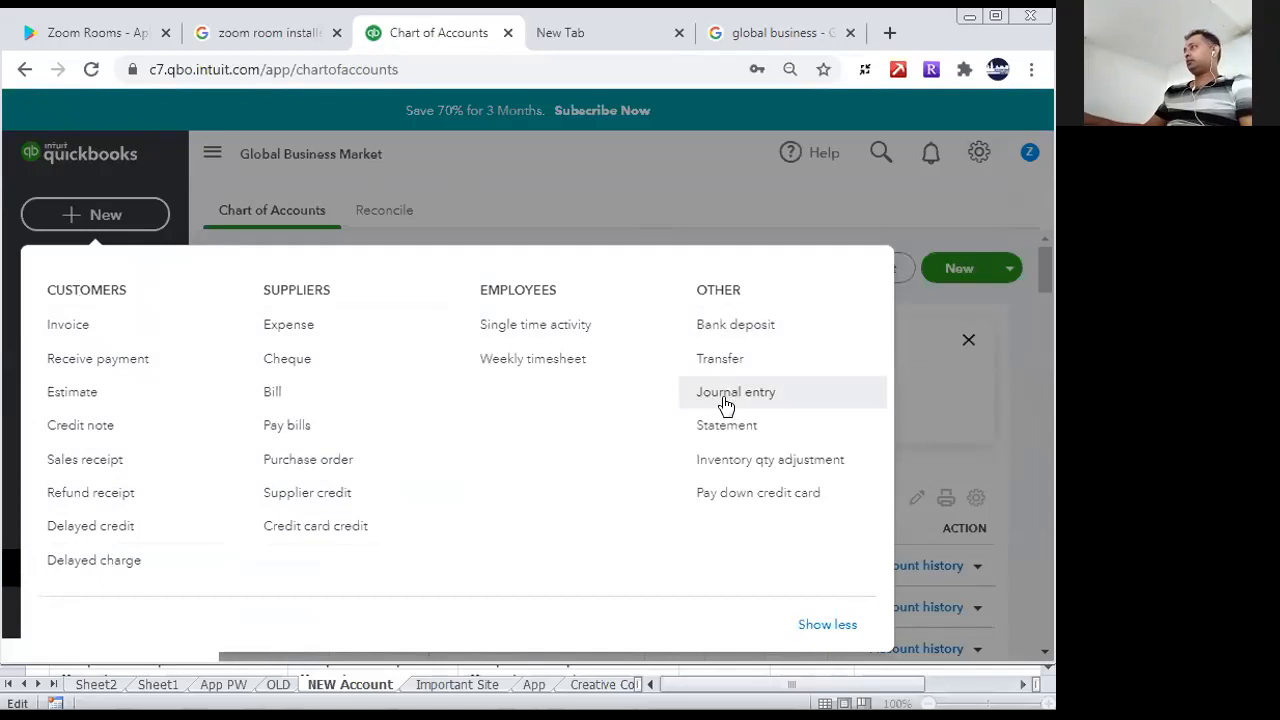
click(731, 324)
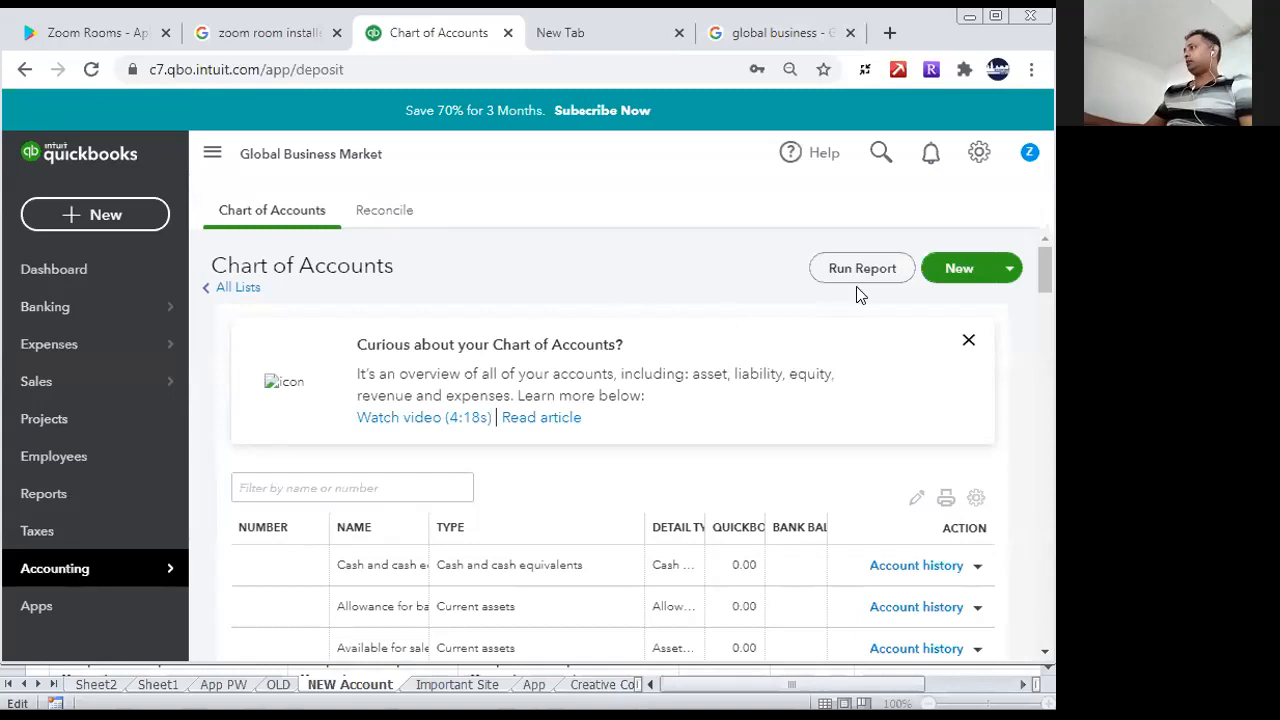
click(85, 218)
click(742, 330)
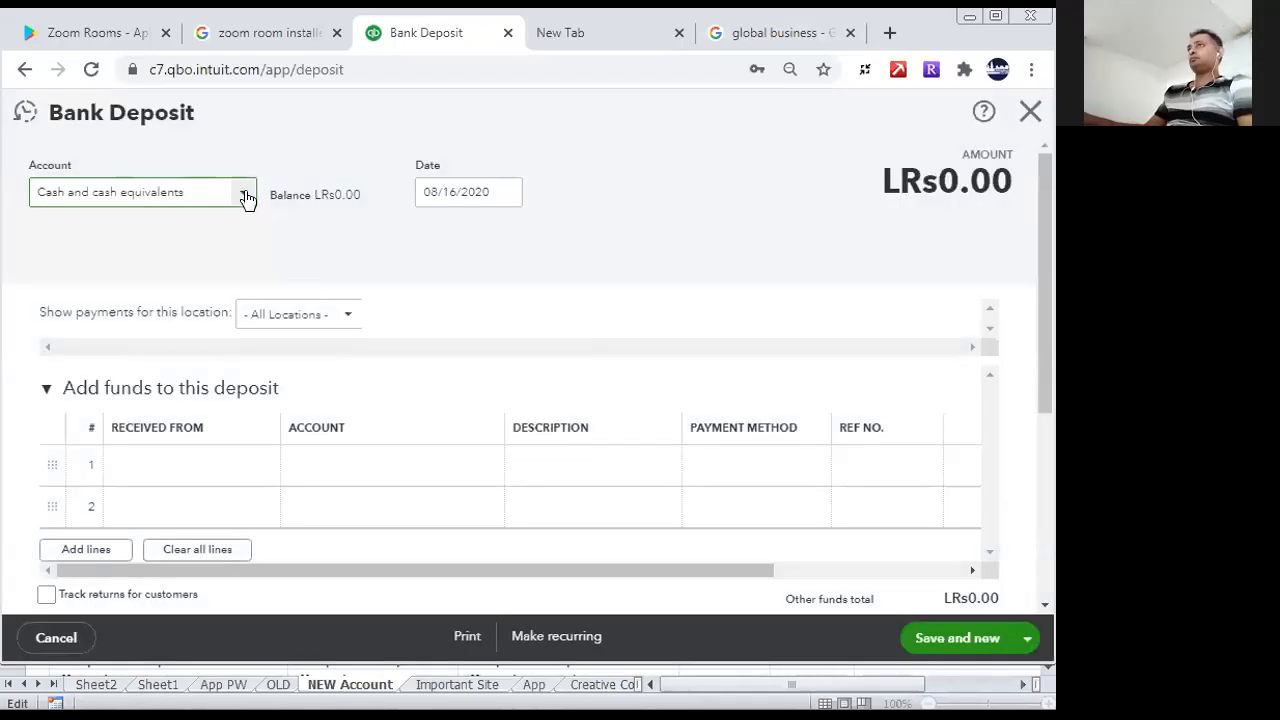
- Add a new account for the deposit with account type Cash and cash equivalents and detail type Bank
click(245, 196)
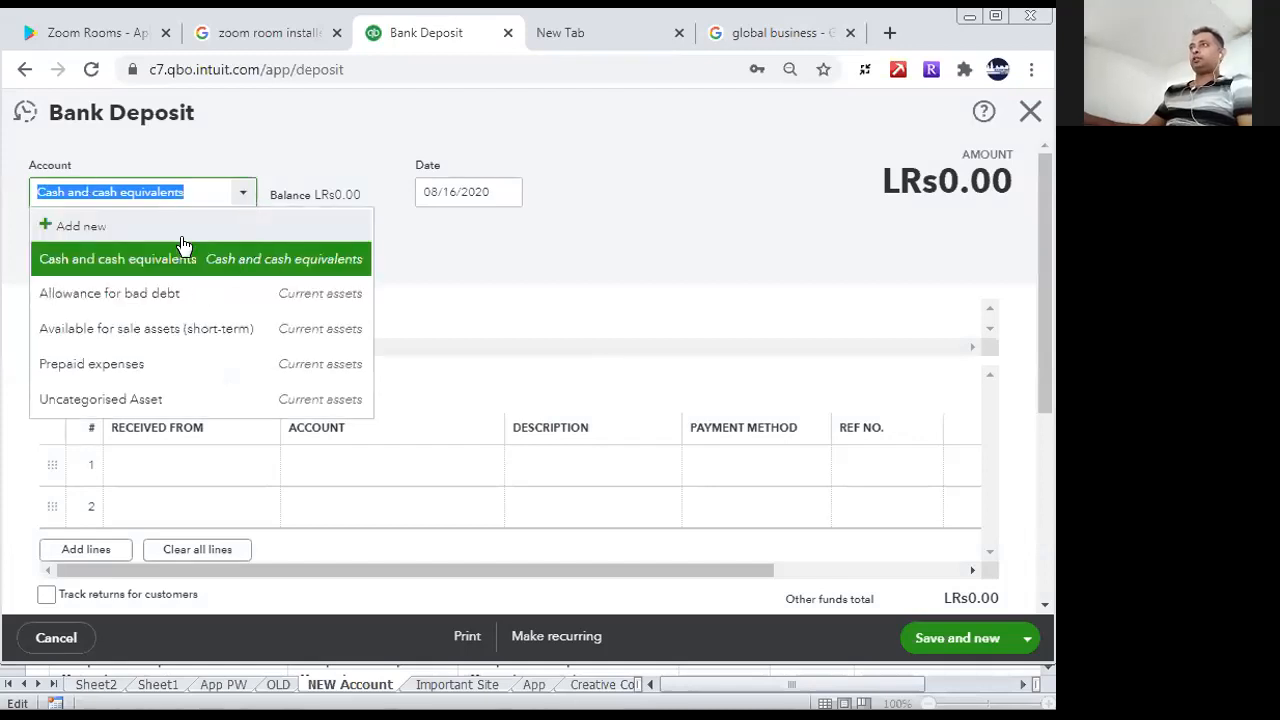
click(58, 214)
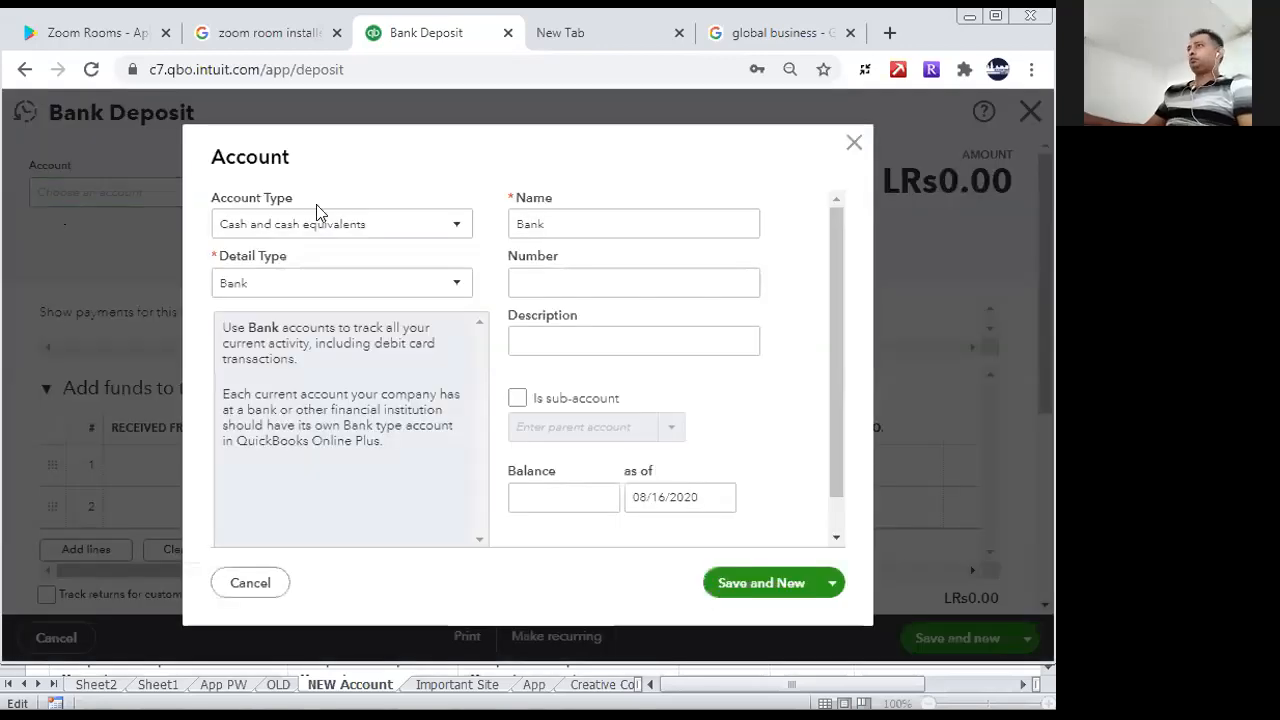
click(458, 223)
click(368, 286)
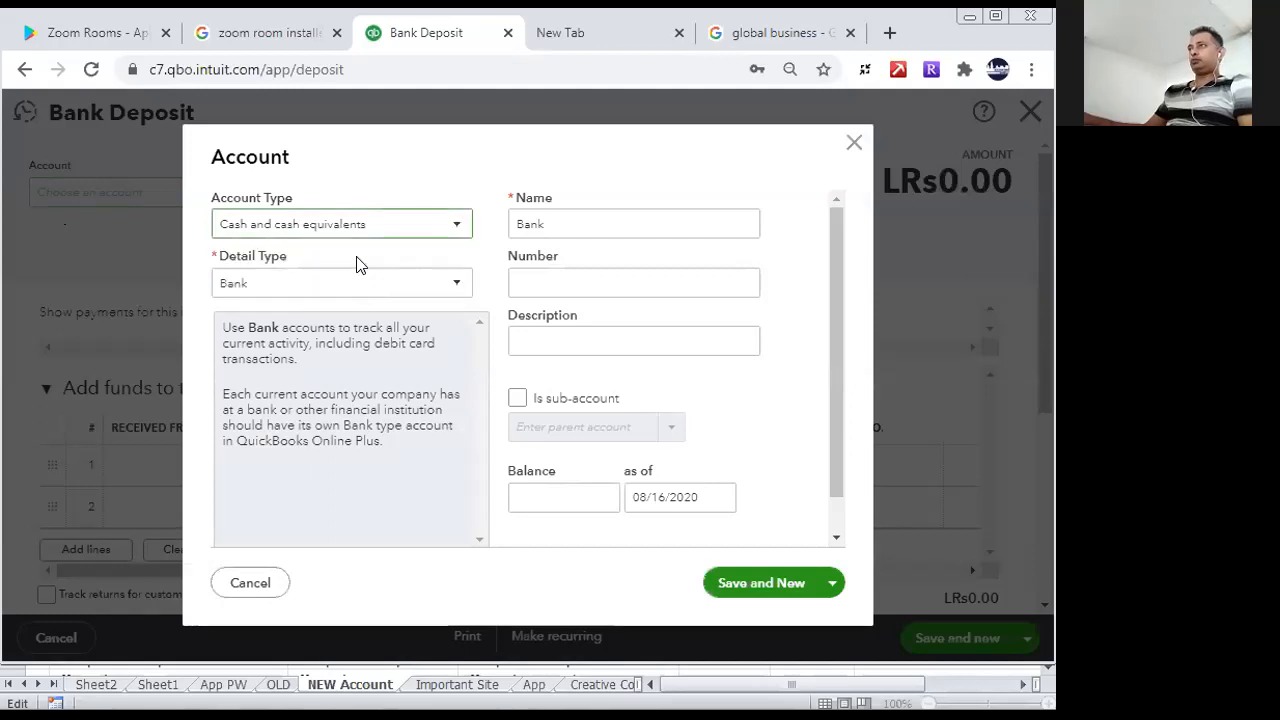
click(287, 288)
click(286, 318)
- Name the new account American Express Bank, give it the same description, save it and close the account form
double_click(570, 224)
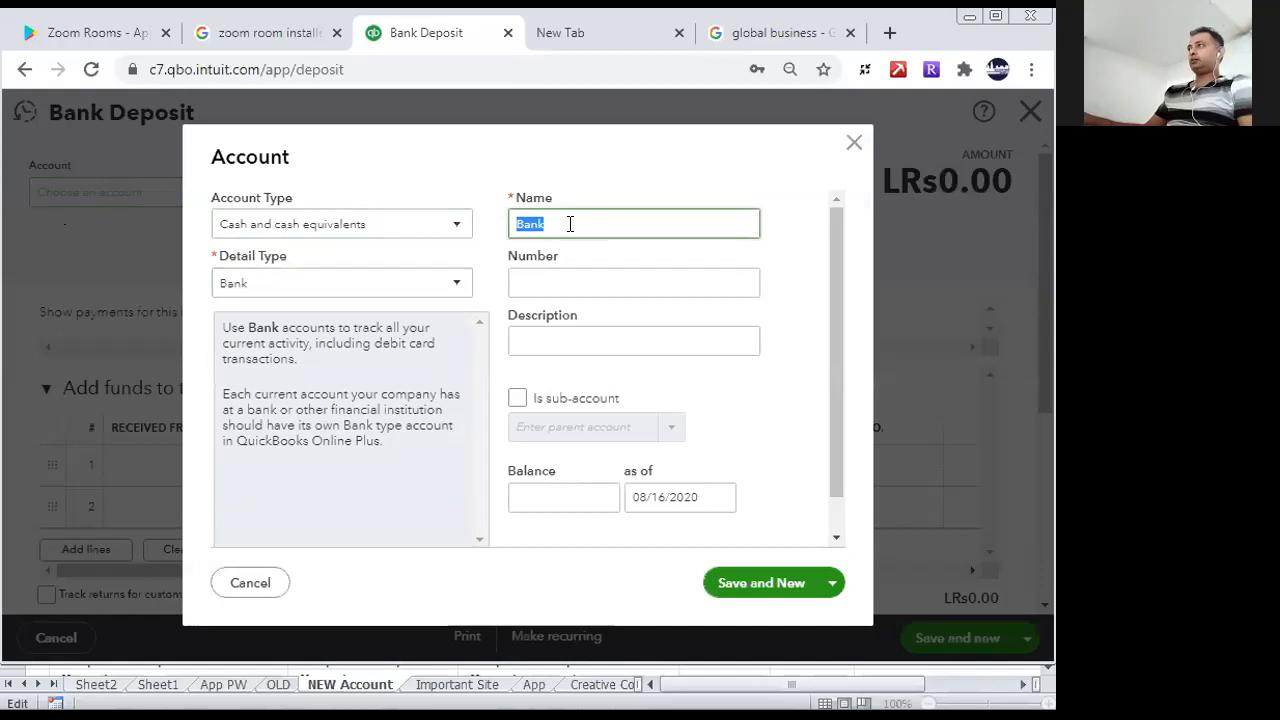
text(America)
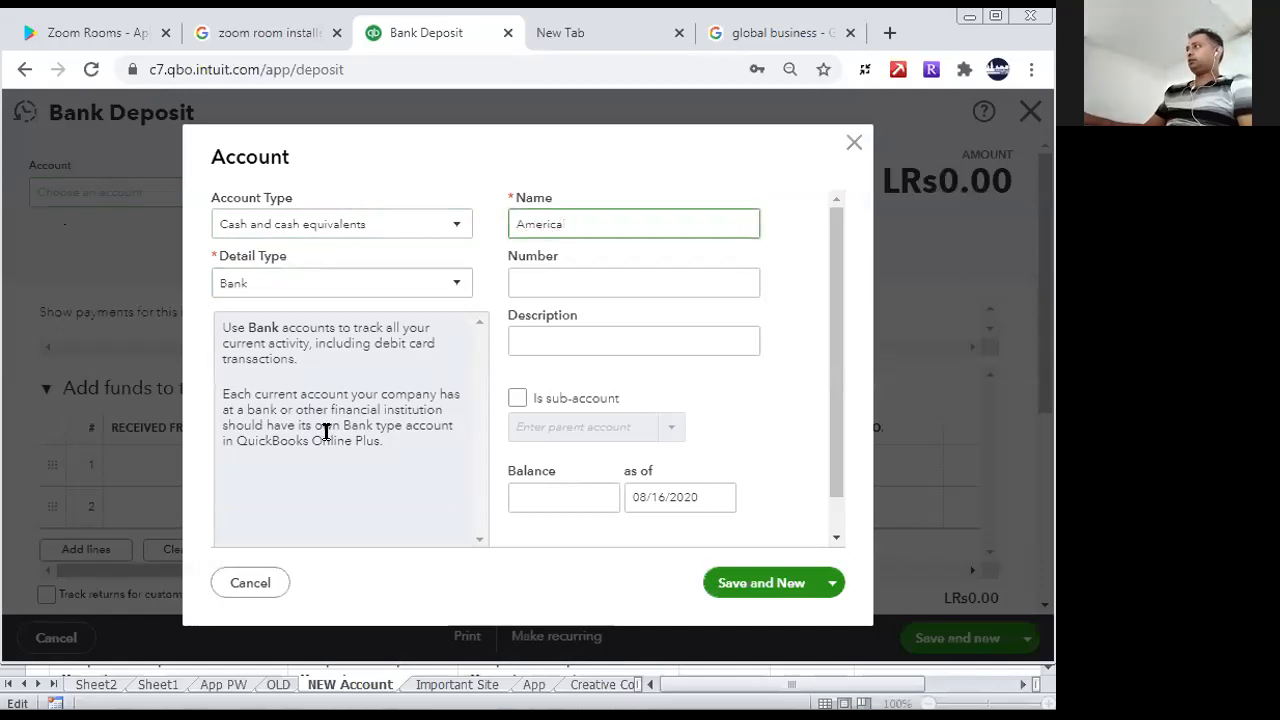
text(n Express Bank)
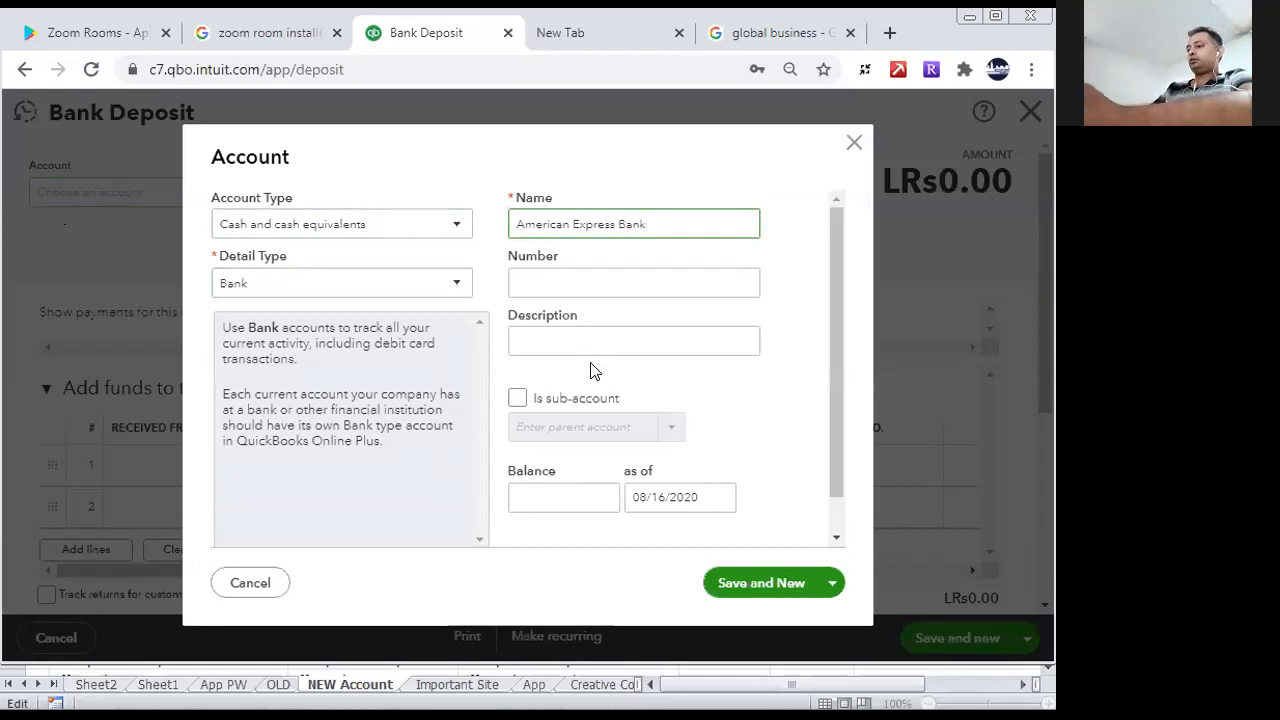
drag(674, 214, 480, 230)
key(ctrl+c)
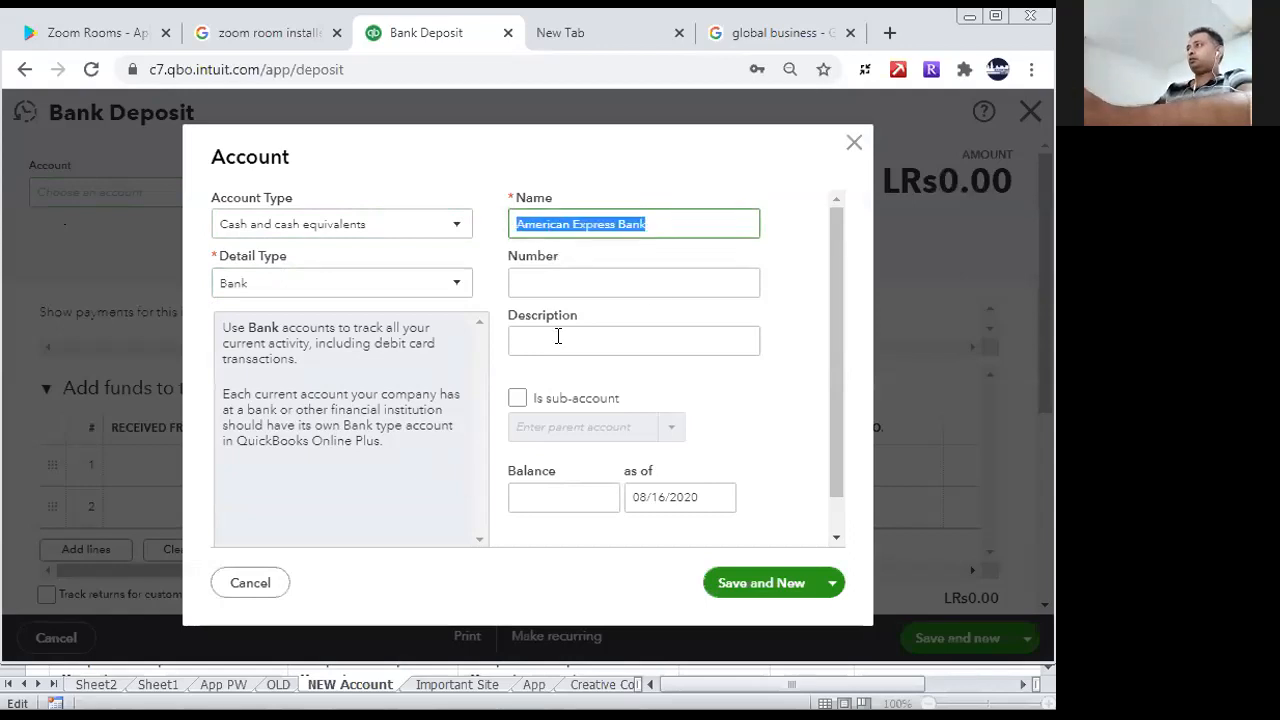
click(558, 337)
key(ctrl+v)
click(726, 580)
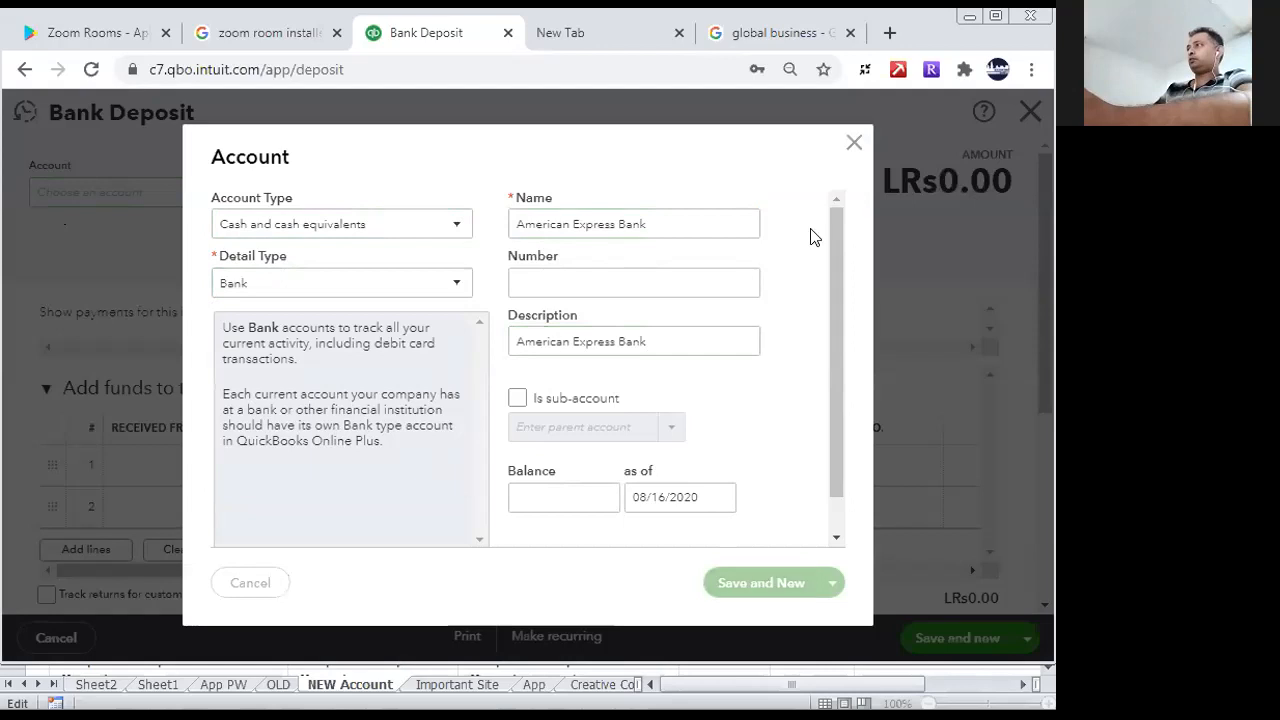
click(854, 146)
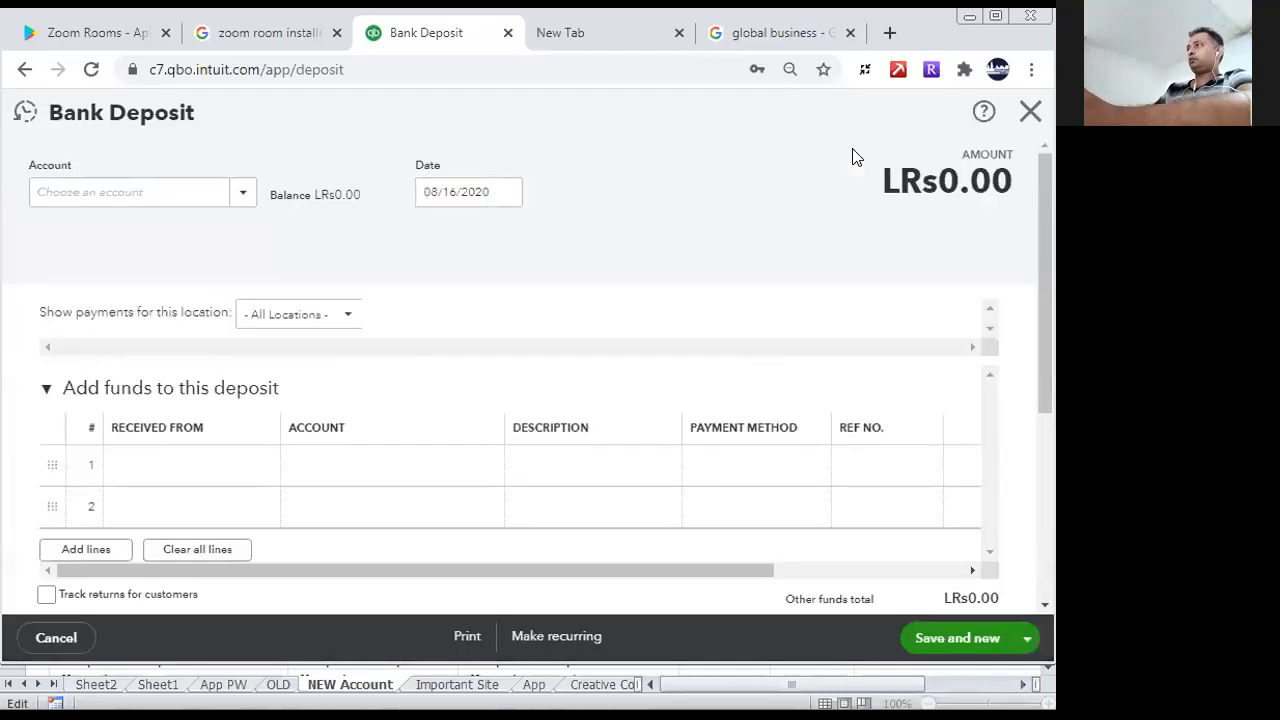
- Choose American Express Bank as the deposit account and show payments for Unspecified Locations
click(244, 198)
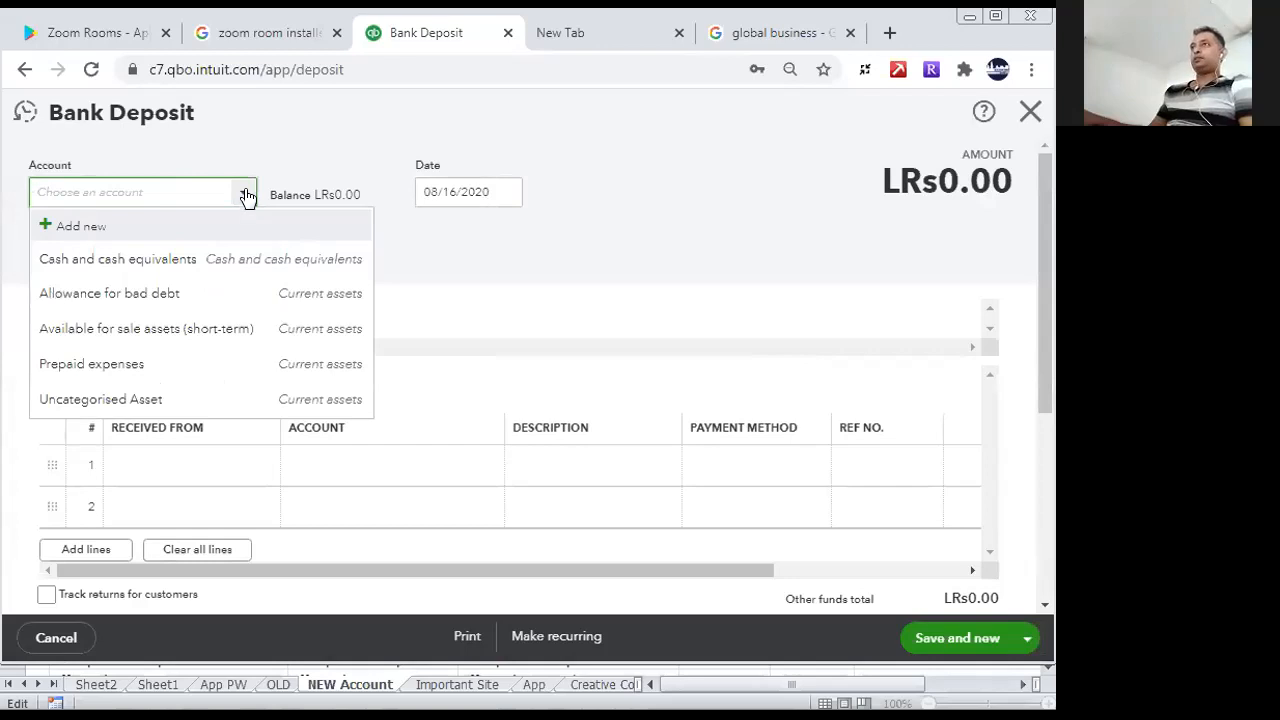
click(243, 198)
click(229, 196)
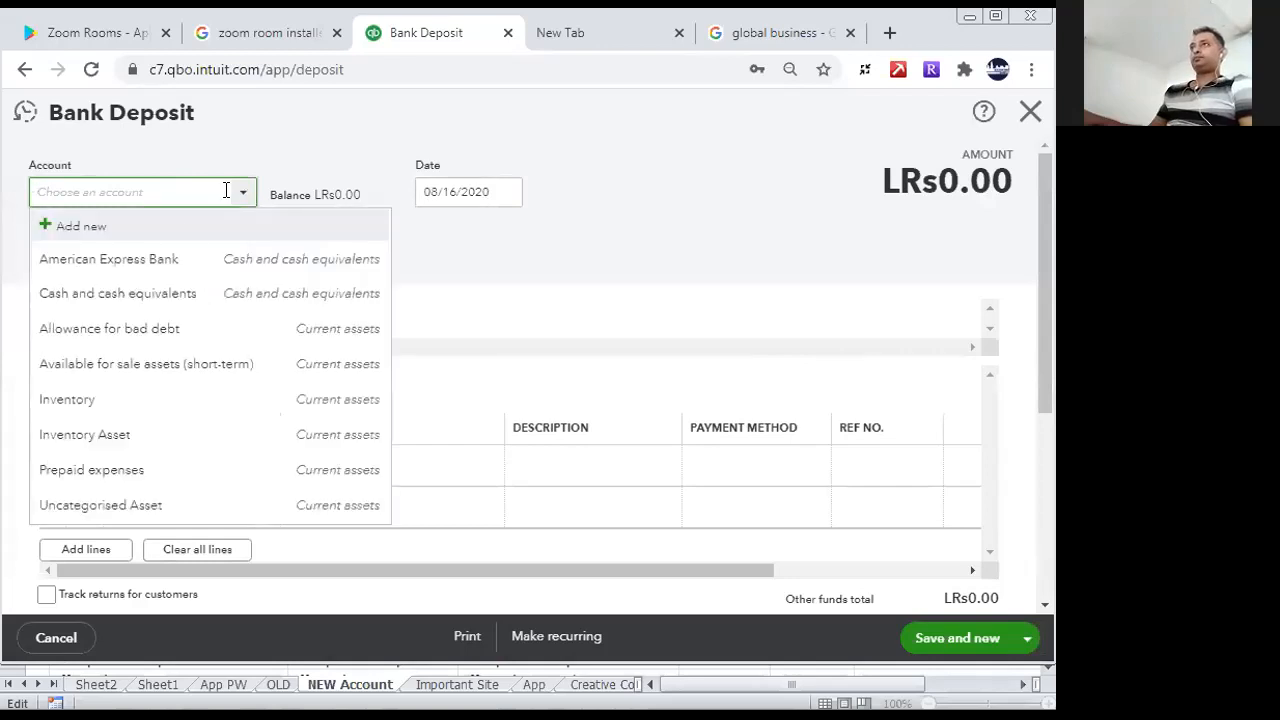
click(166, 258)
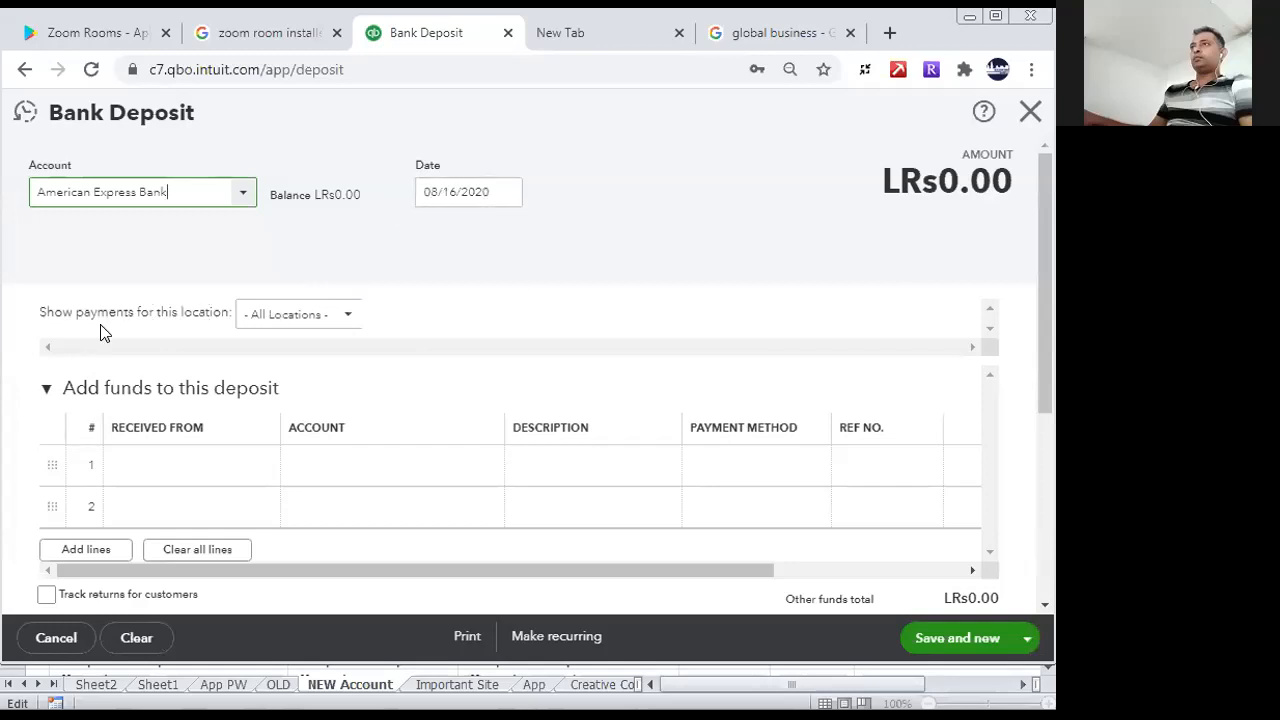
click(350, 314)
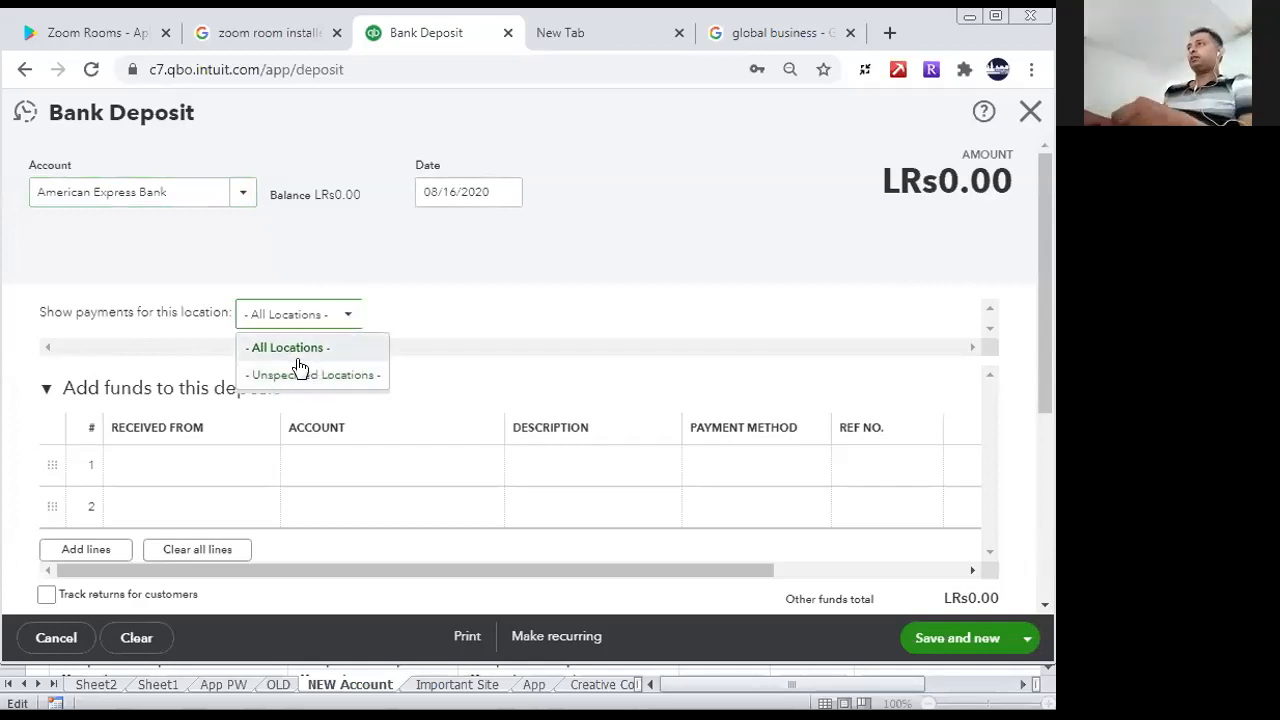
click(300, 374)
- Assign the first deposit line to the first listed owner's equity account and set its amount to 2000000
click(340, 460)
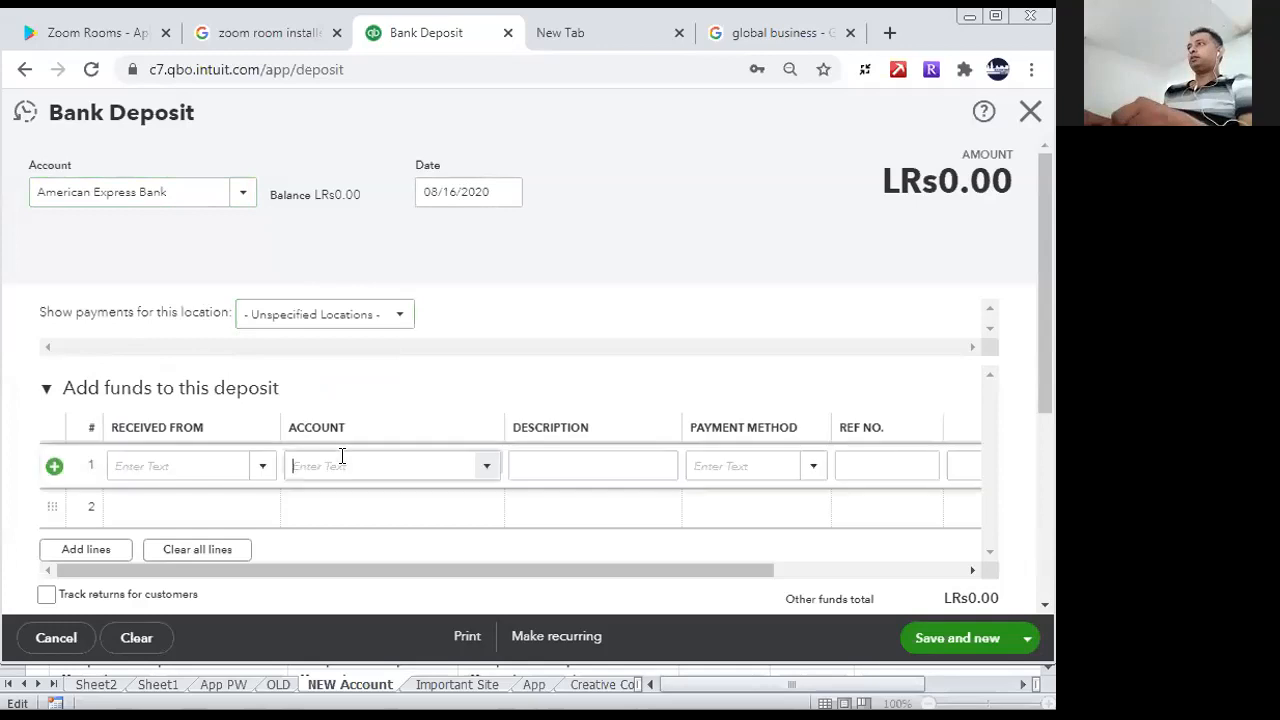
text(mr)
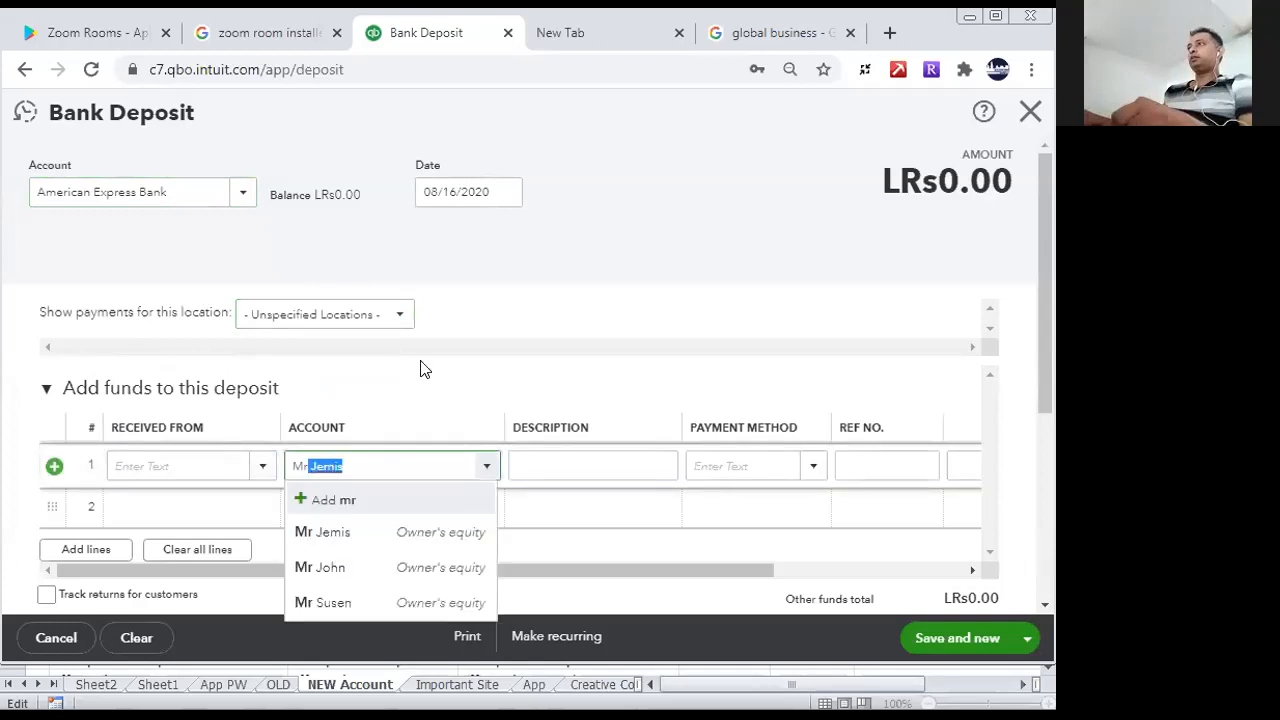
click(349, 534)
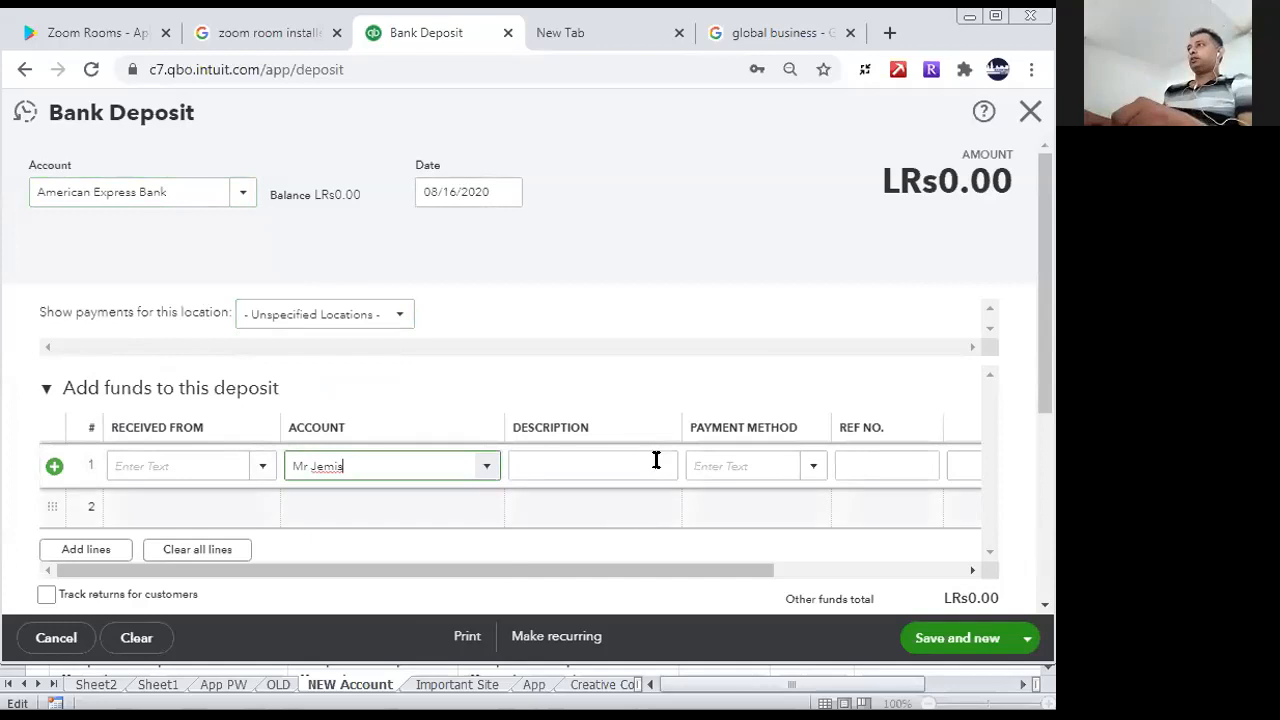
click(724, 470)
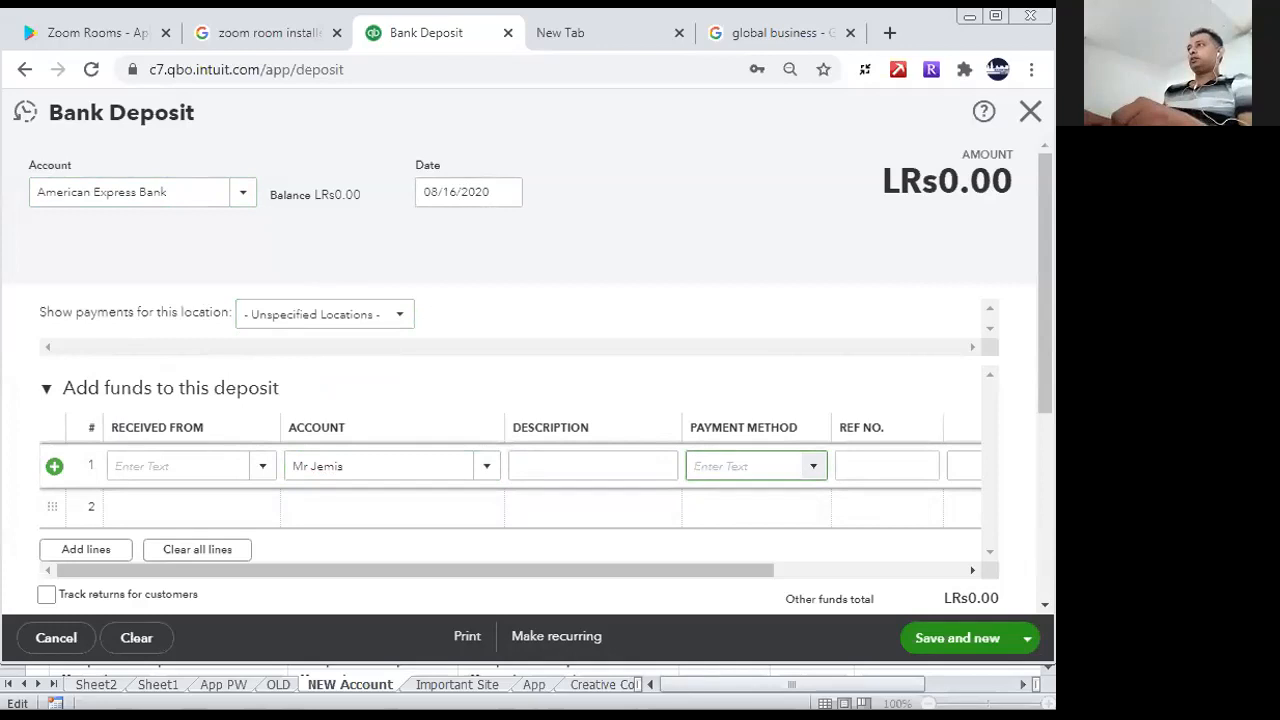
click(757, 714)
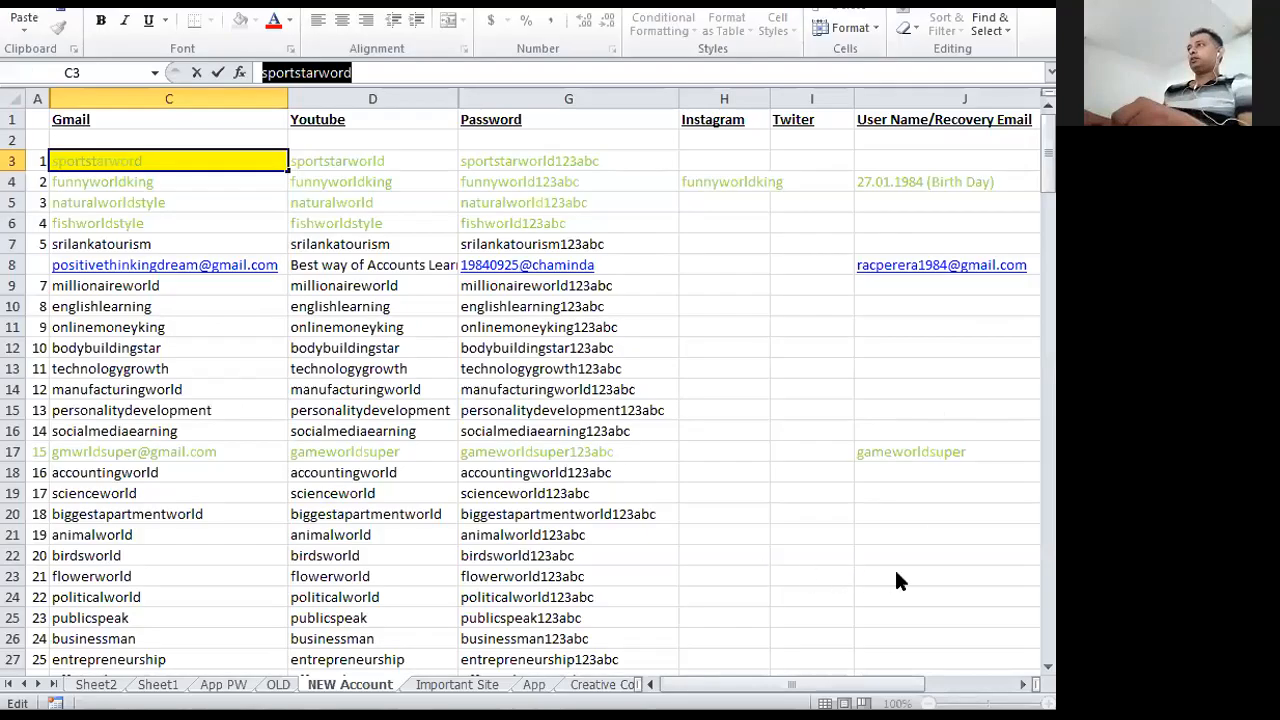
key(alt+Tab)
drag(862, 568, 890, 570)
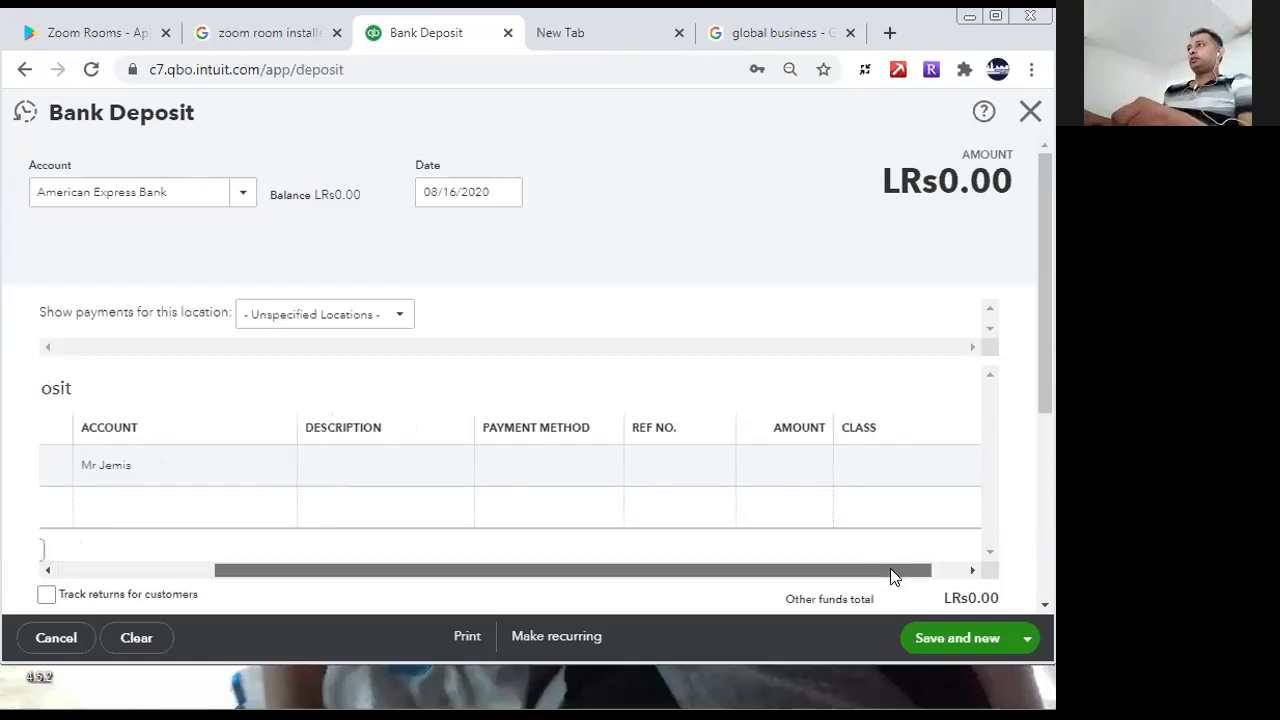
click(784, 466)
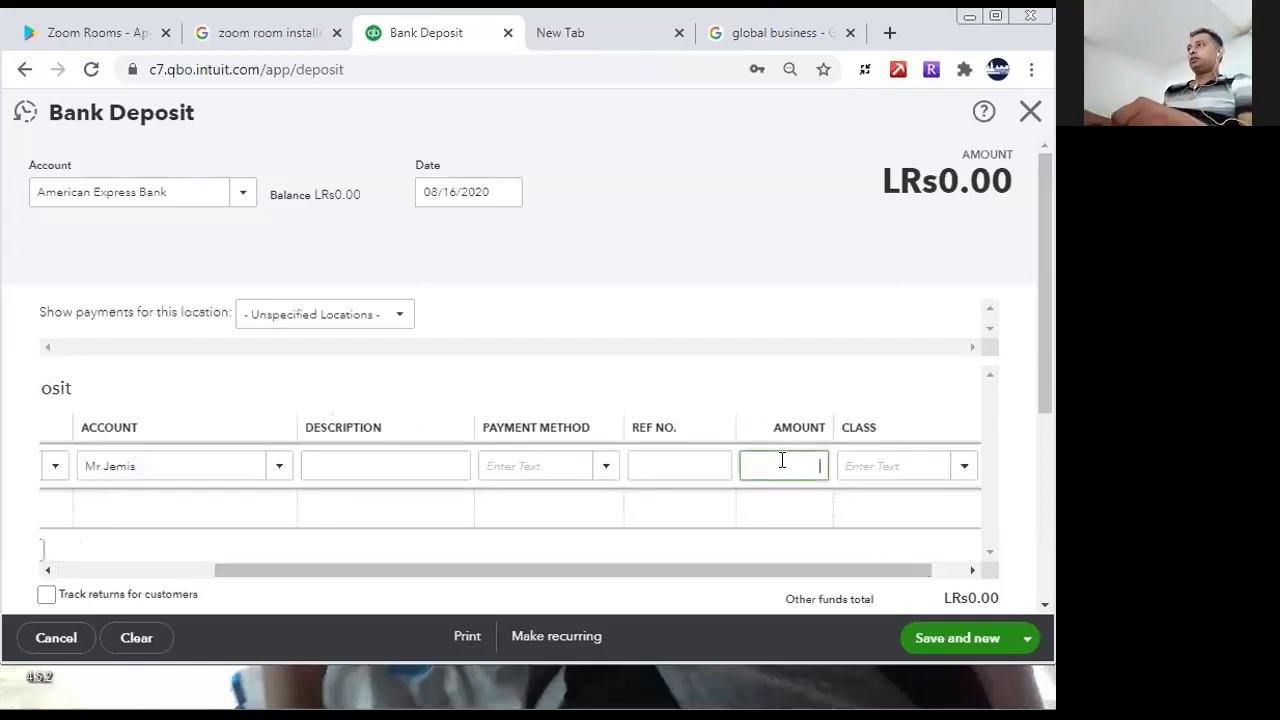
text(2000000)
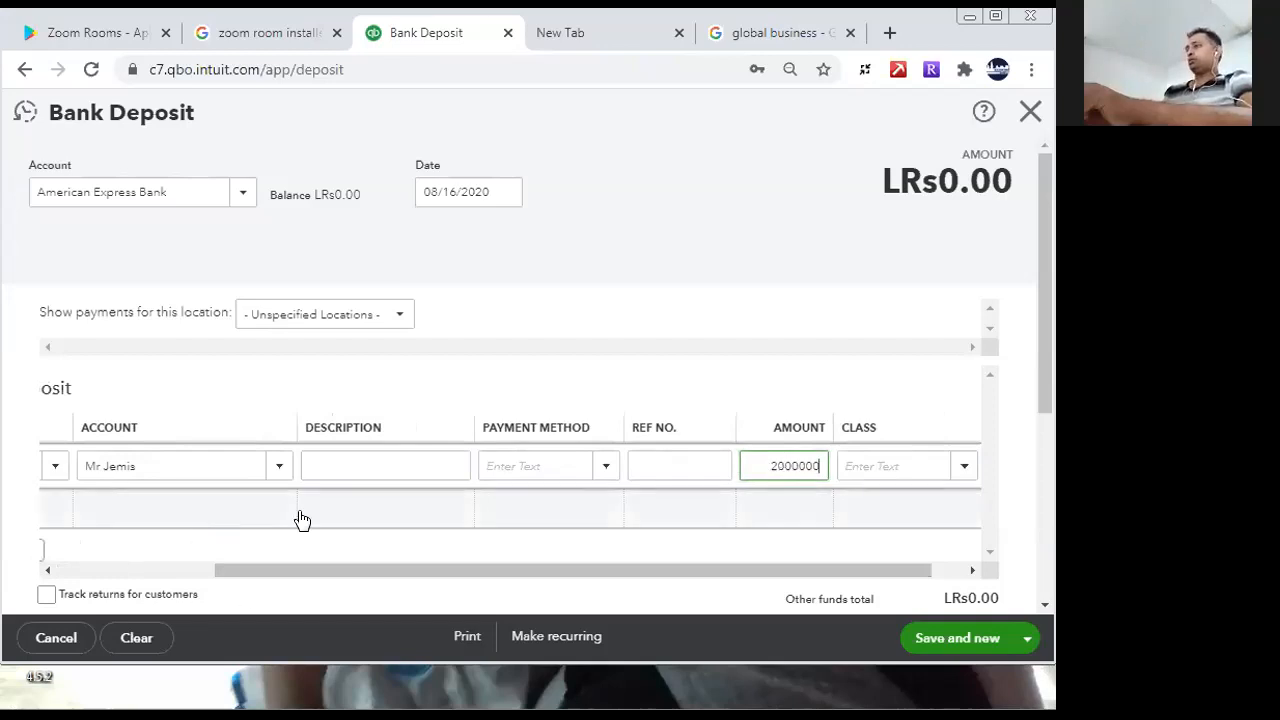
- Describe the first deposit line as Initial Business Investment
click(384, 465)
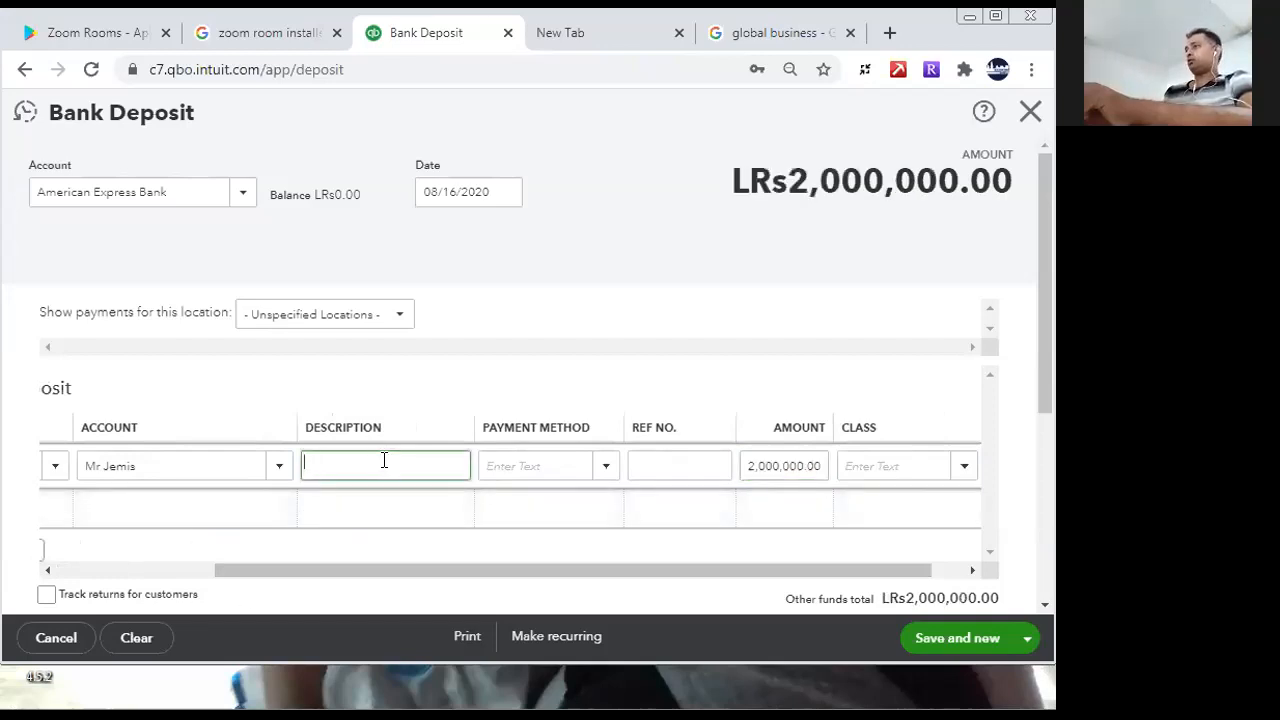
text(Initial Bu)
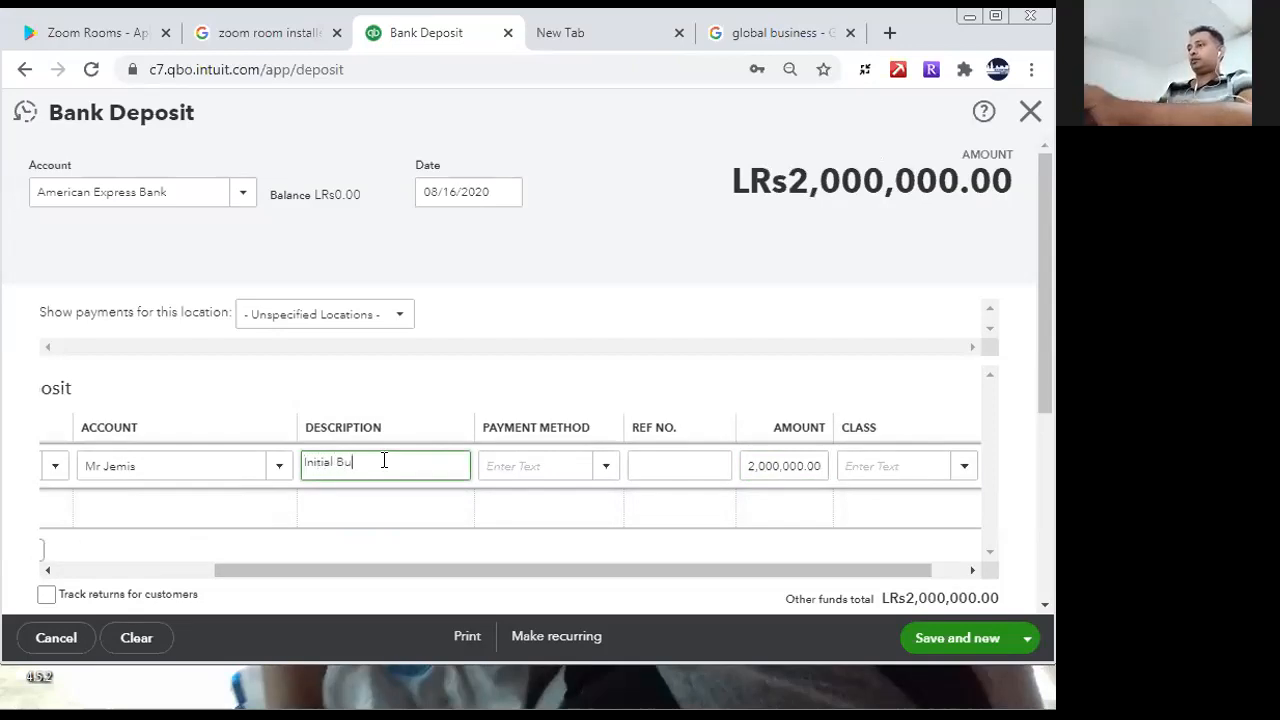
text(siness Investment)
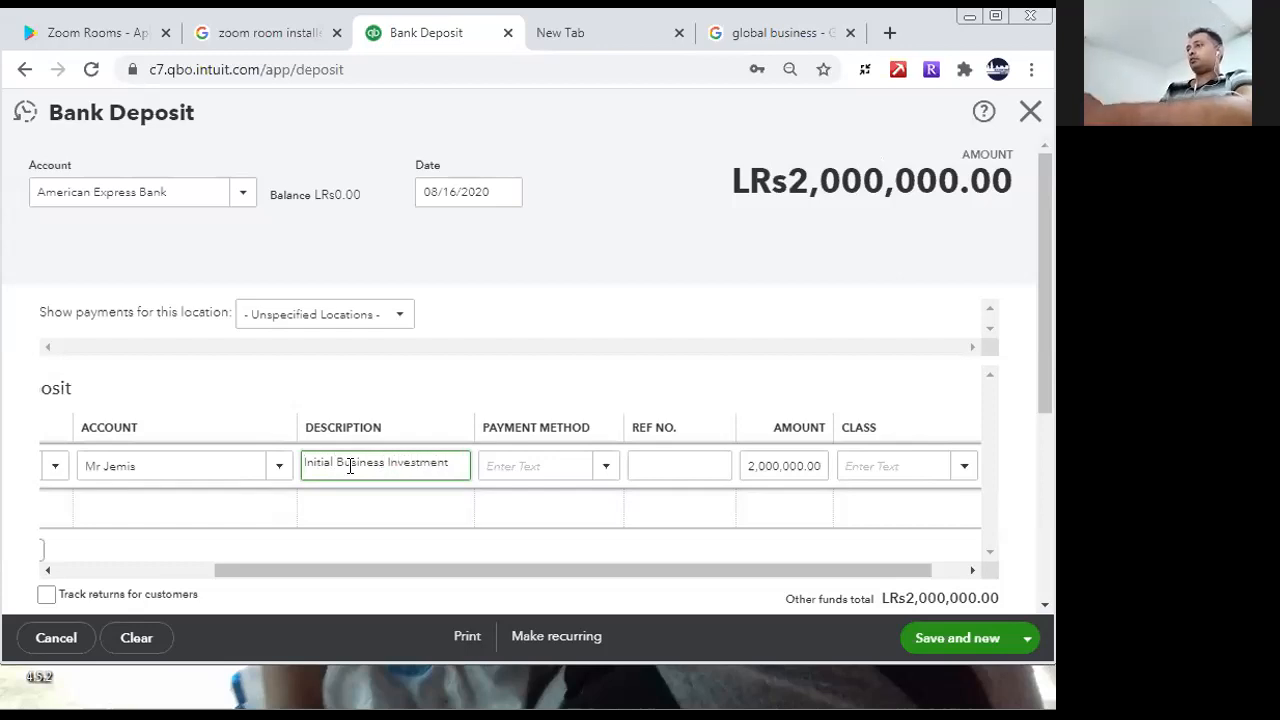
- Fill the second deposit line with the second listed owner's equity account, description Initial Business Investment and amount 5,000,000
click(180, 500)
text(Mr Jemis)
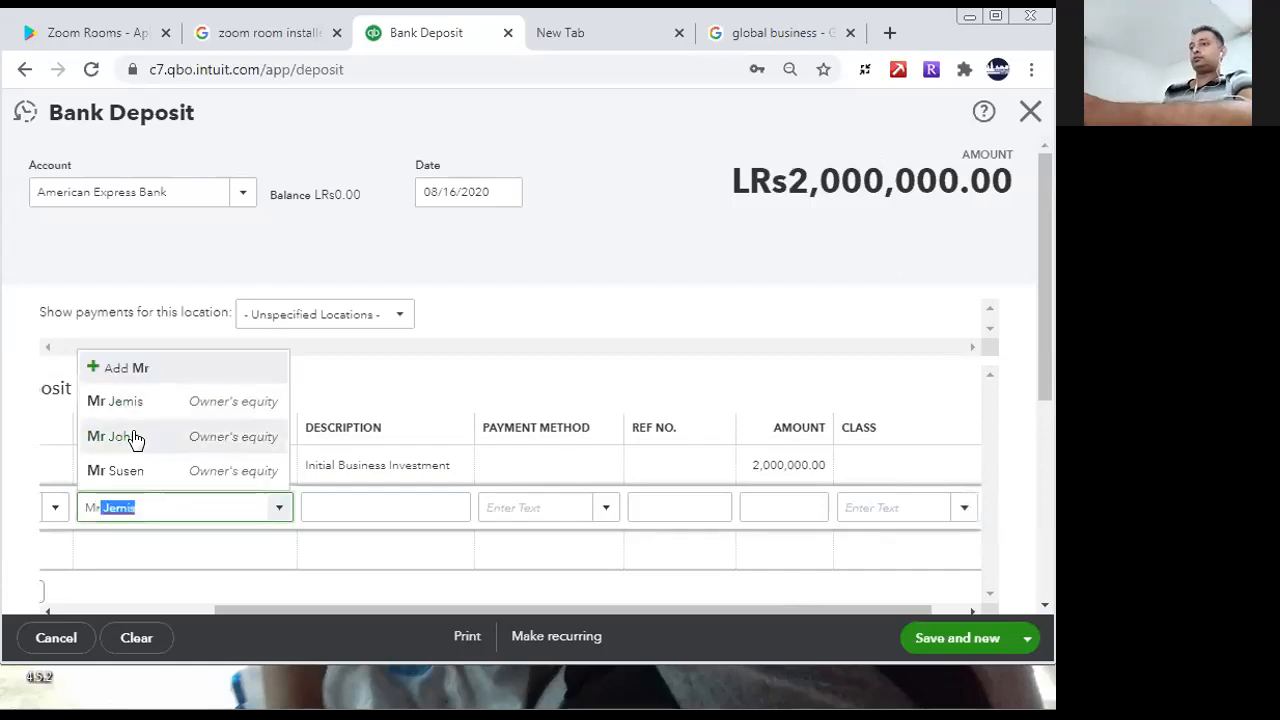
click(135, 440)
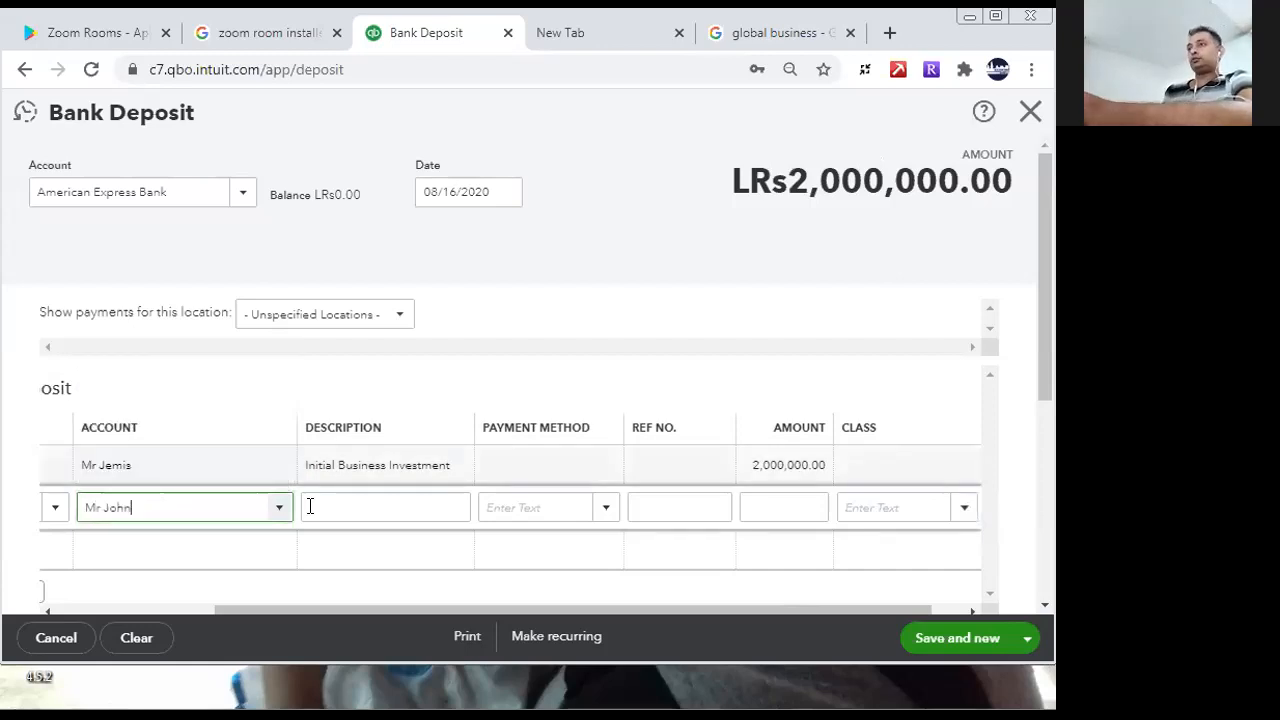
click(463, 467)
key(ctrl+c)
click(434, 509)
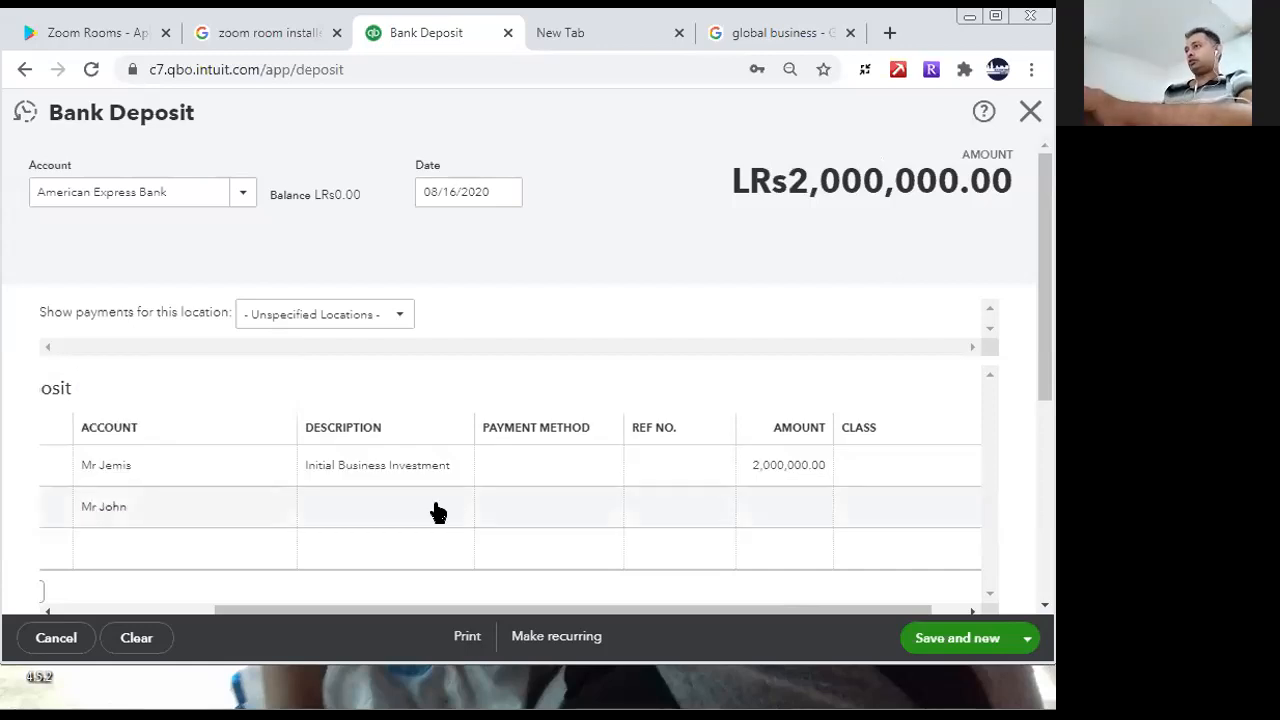
key(ctrl+v)
click(748, 505)
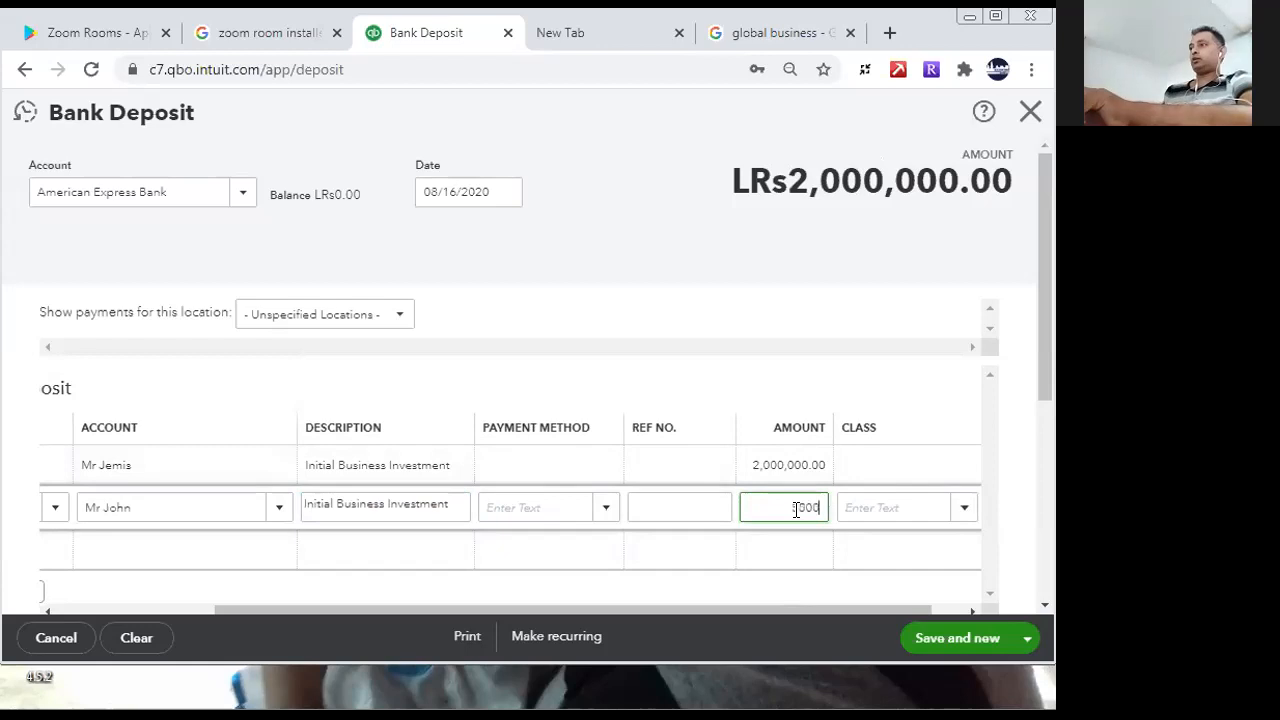
click(779, 573)
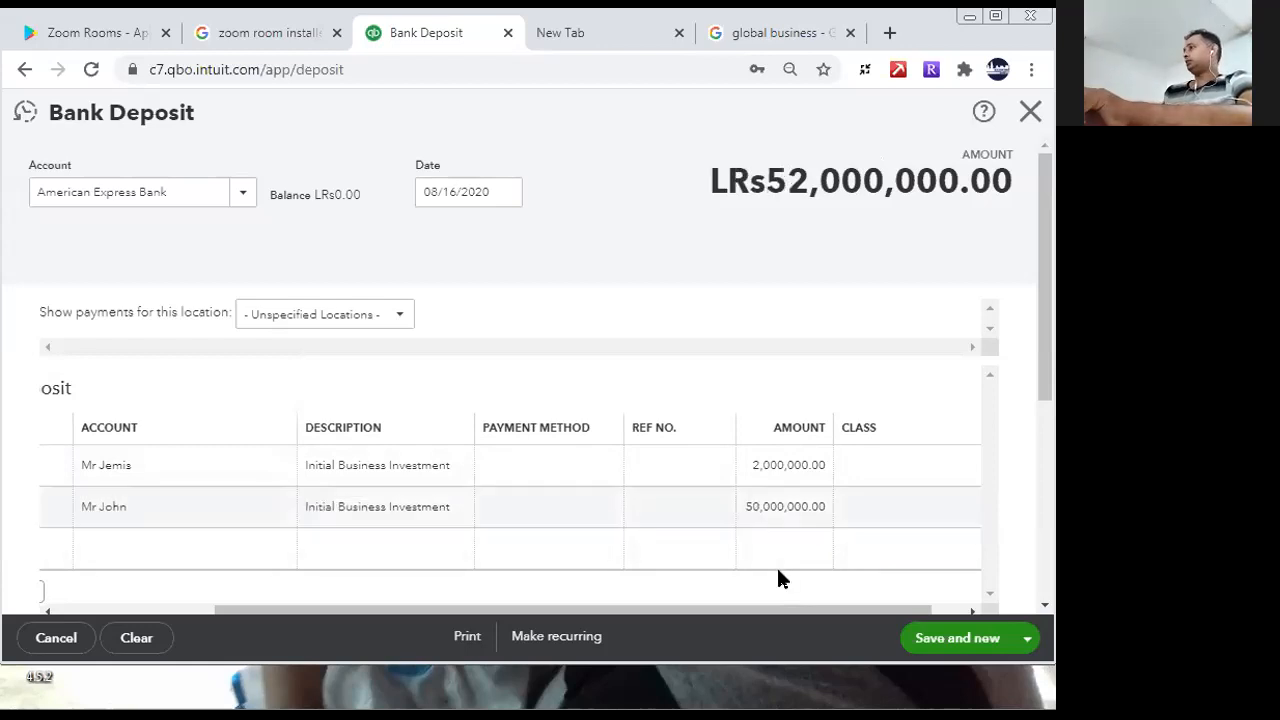
click(772, 507)
click(790, 507)
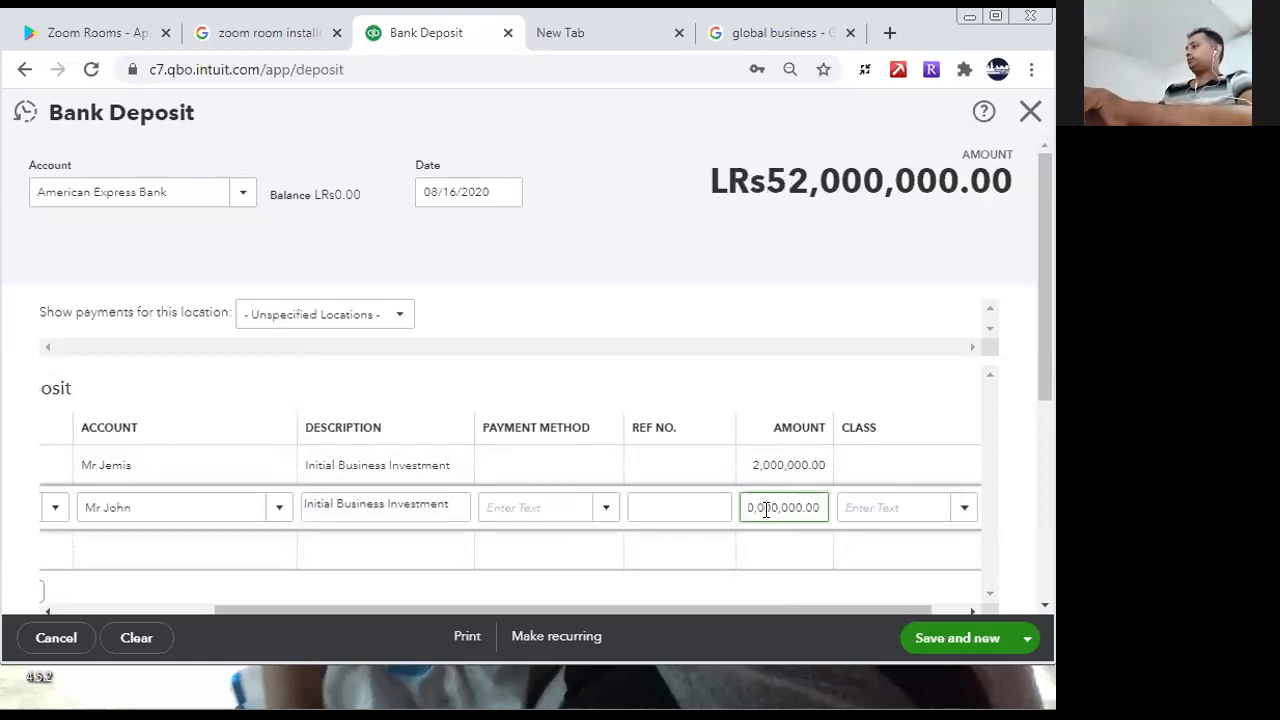
- Fill the third deposit line with the third listed owner's equity account, description Initial Business Investment and amount 3000000
click(271, 561)
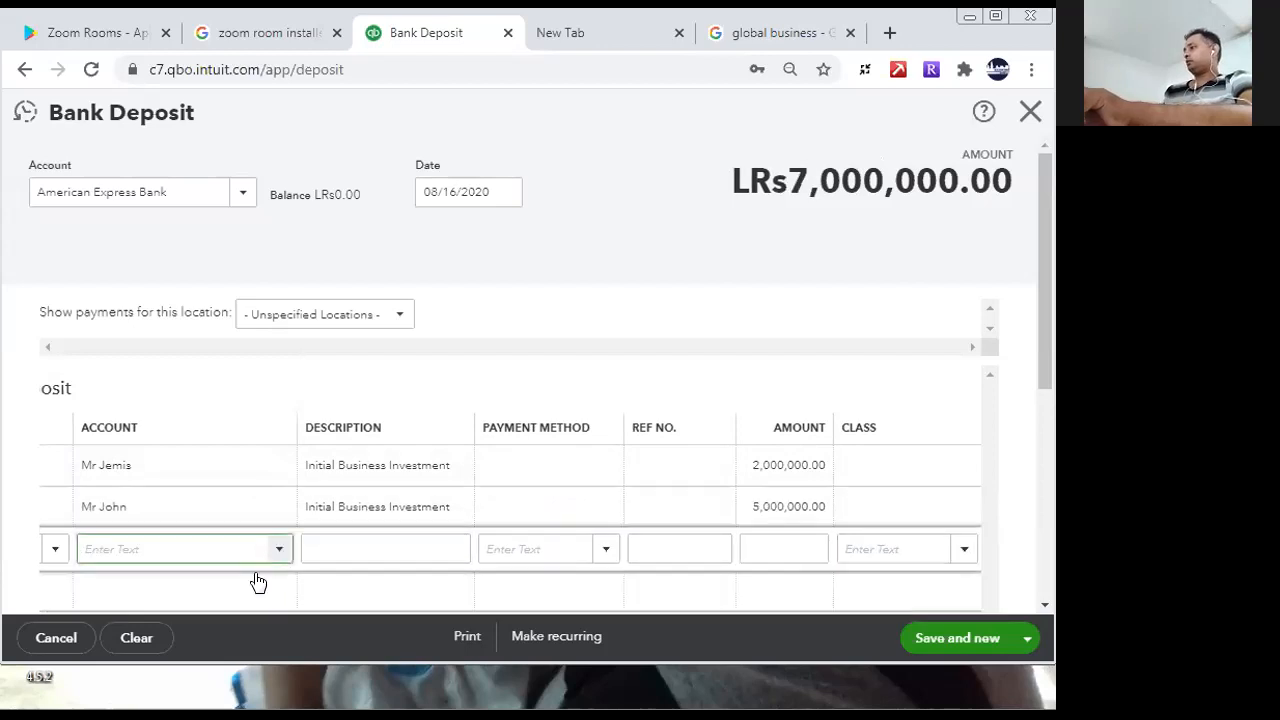
text(mr)
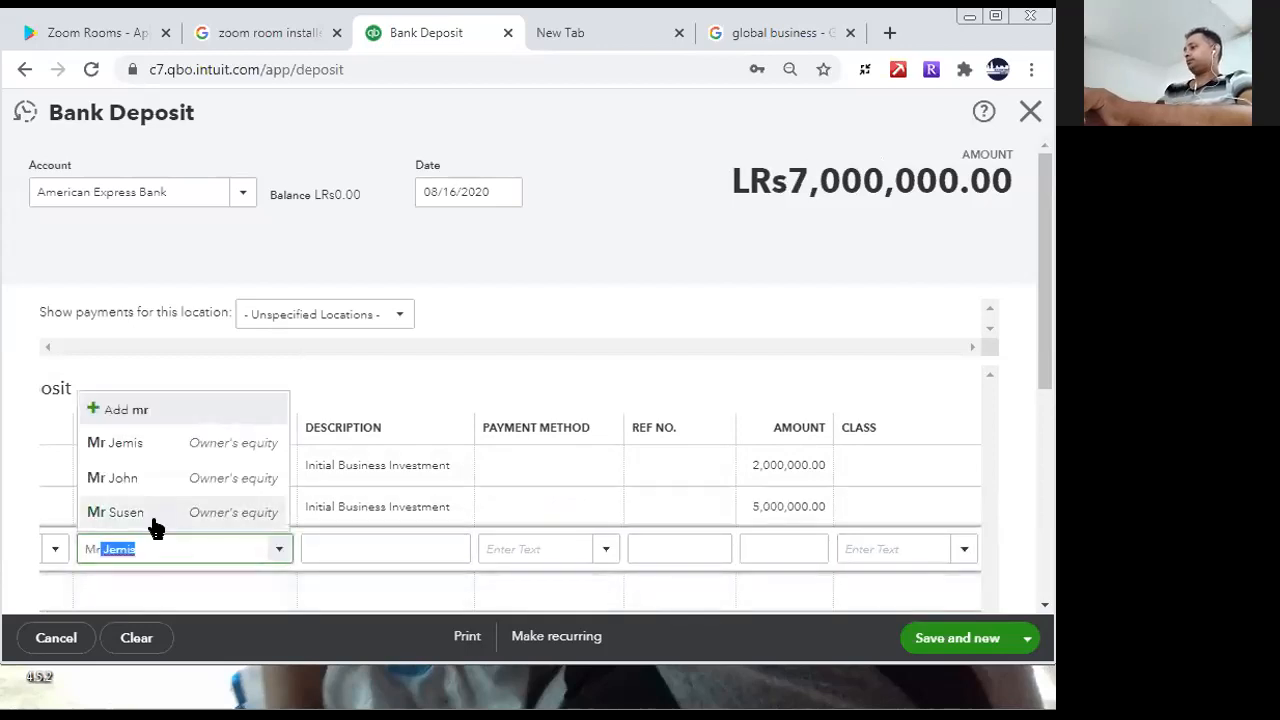
click(152, 514)
click(433, 514)
key(ctrl+c)
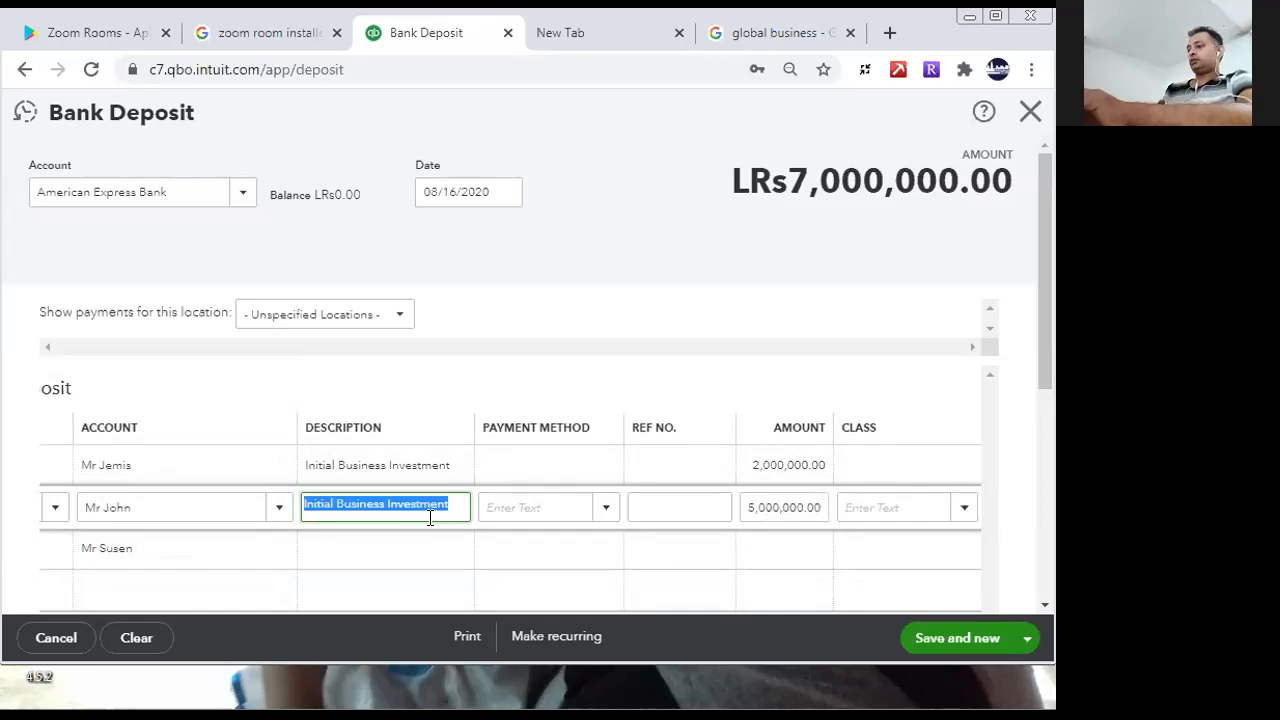
click(417, 540)
key(ctrl+v)
click(758, 550)
text(3000000)
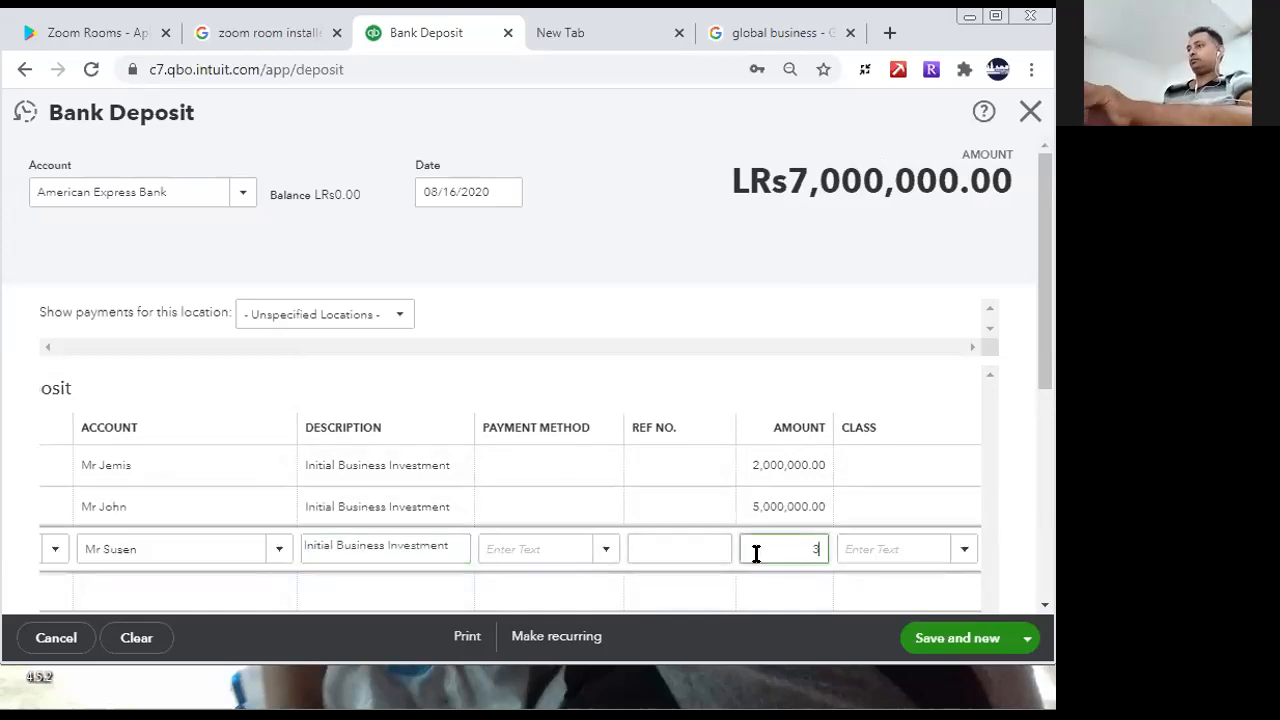
click(766, 594)
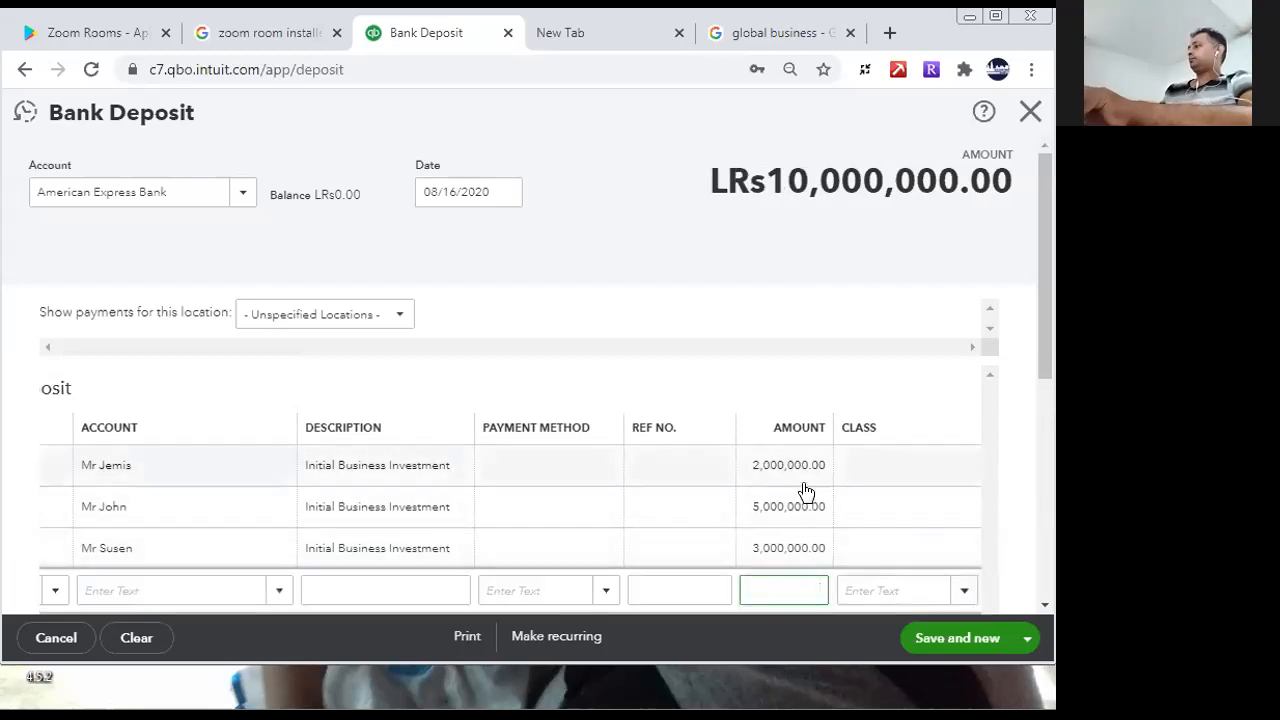
- Set the payment method to Cheque on the first two deposit lines and Direct Debit on the third
drag(1048, 364, 1055, 312)
click(608, 459)
click(611, 470)
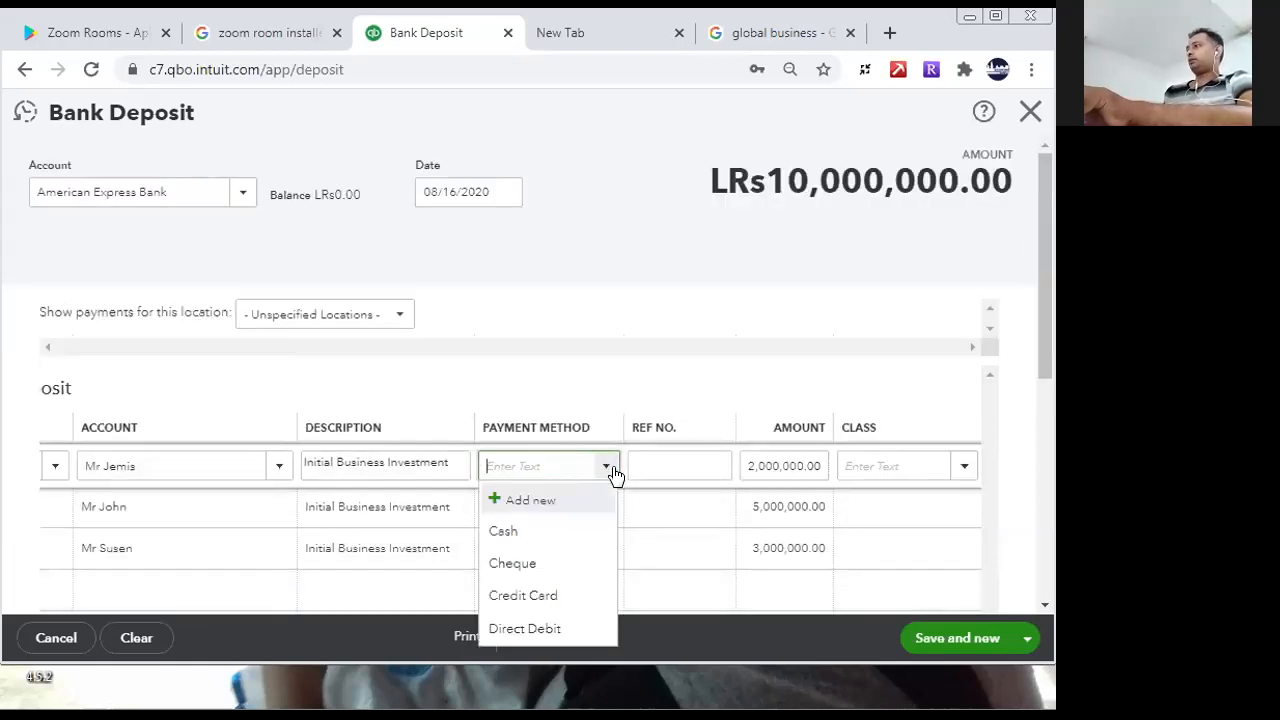
click(545, 563)
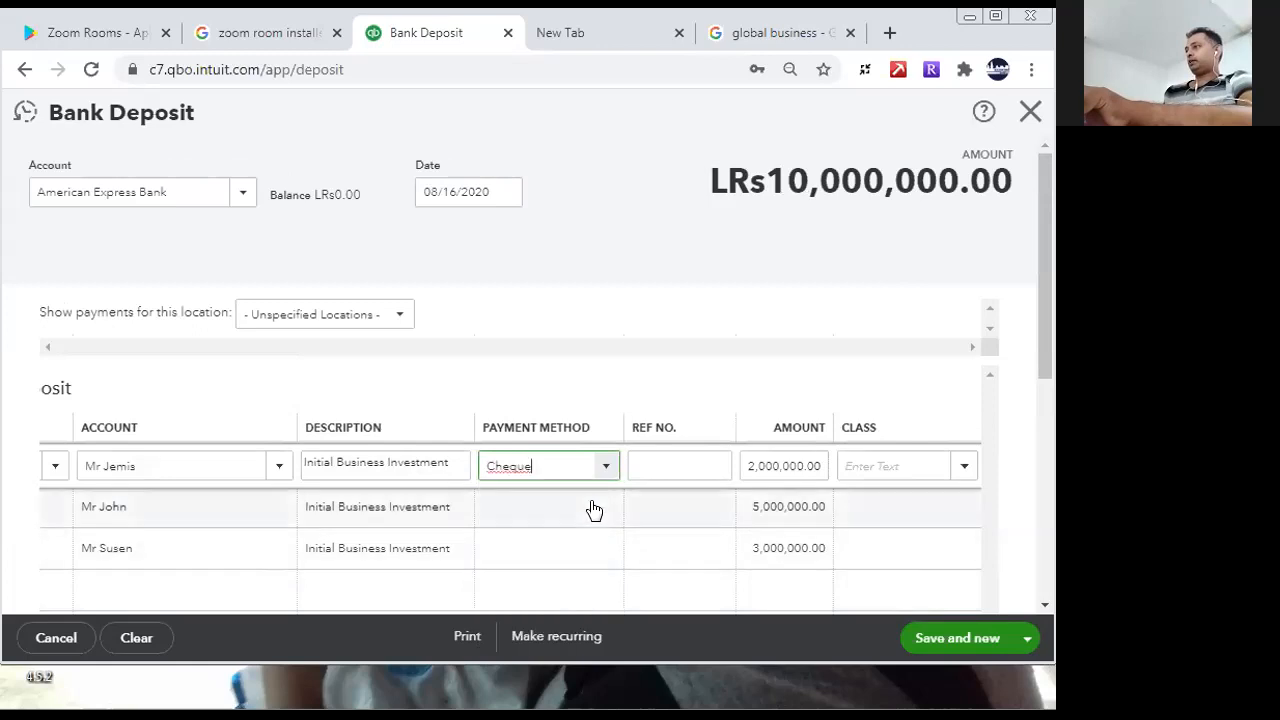
click(591, 509)
click(604, 510)
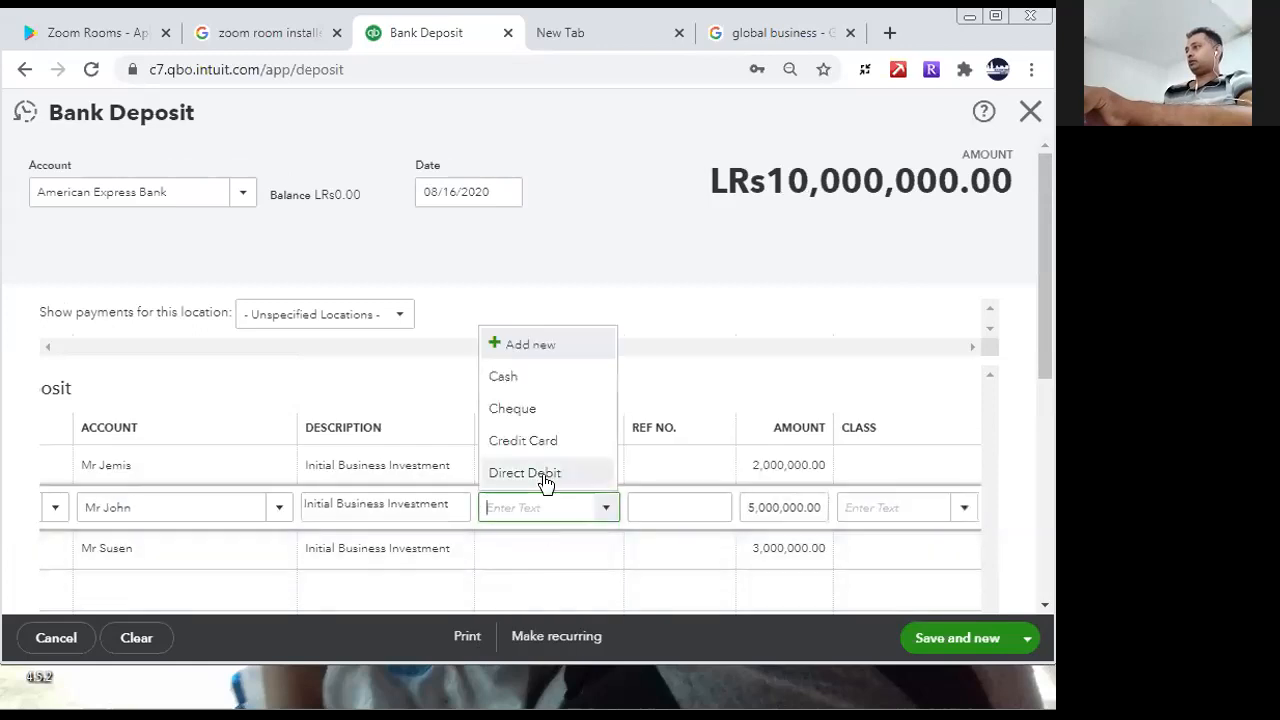
click(522, 411)
click(589, 548)
click(604, 549)
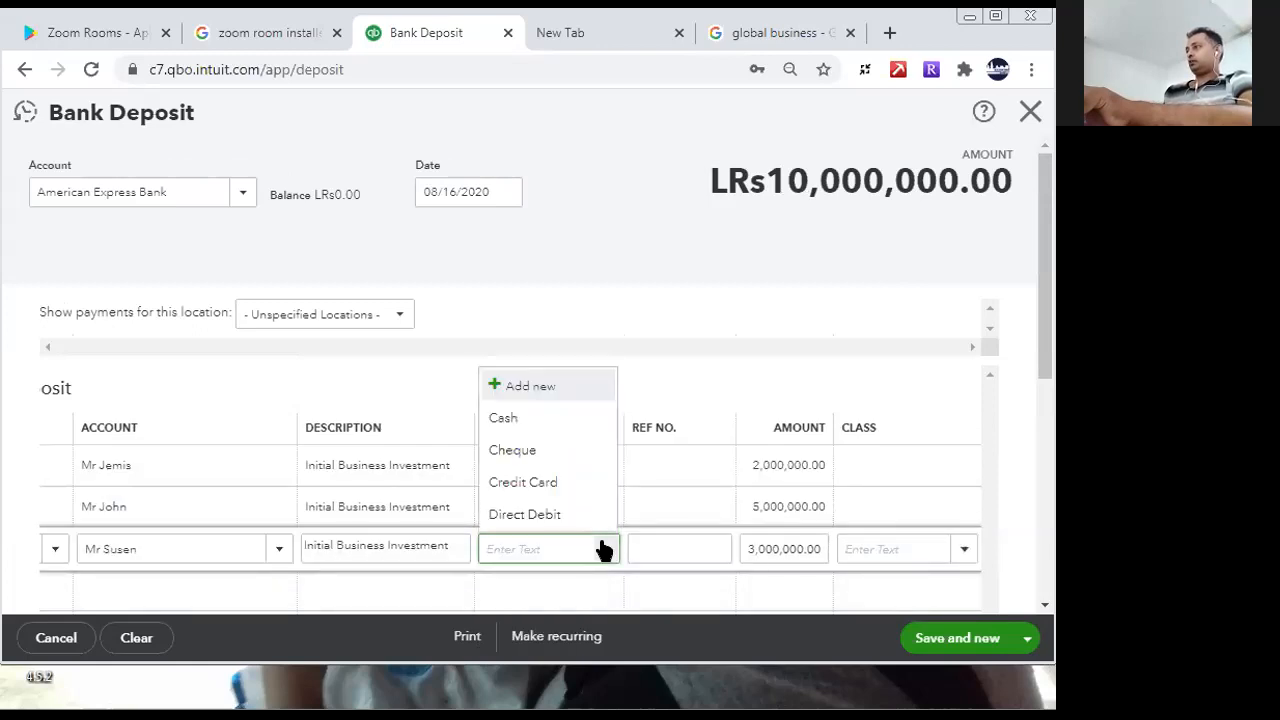
click(572, 518)
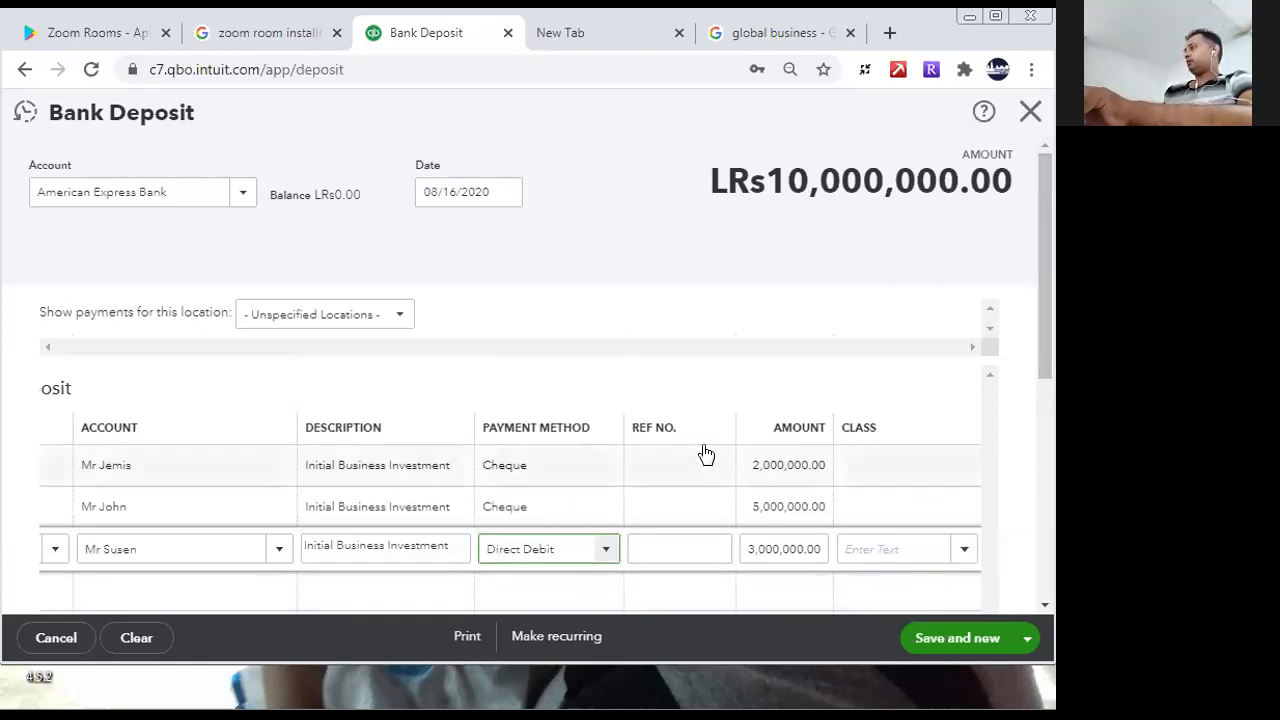
- Enter reference numbers 1234, 4567 and 00012 on the first, second and third deposit lines
click(665, 465)
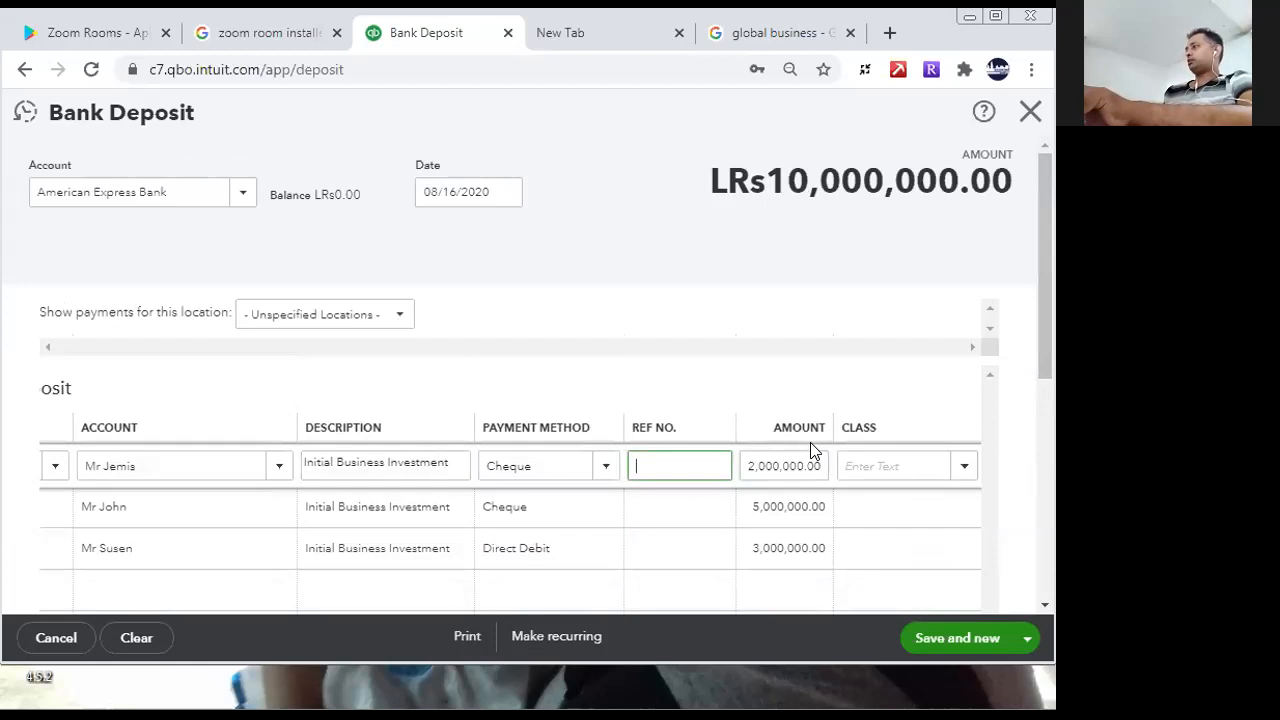
text(1234)
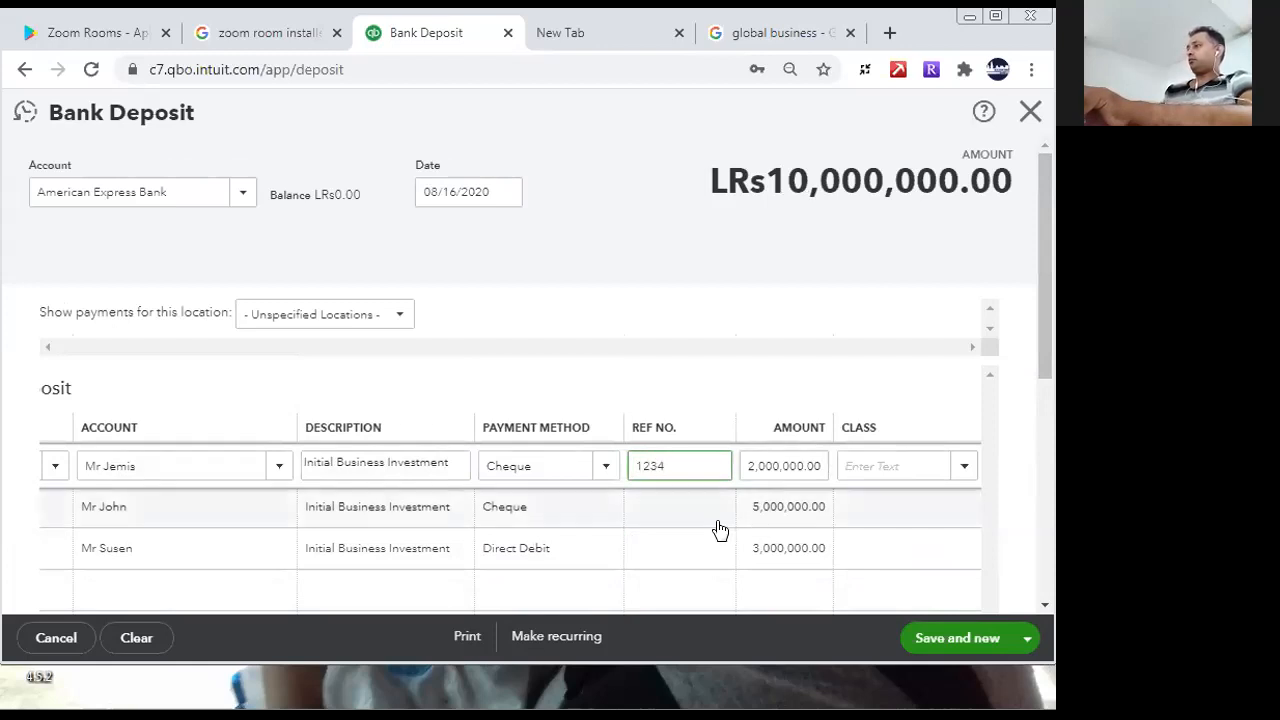
click(644, 494)
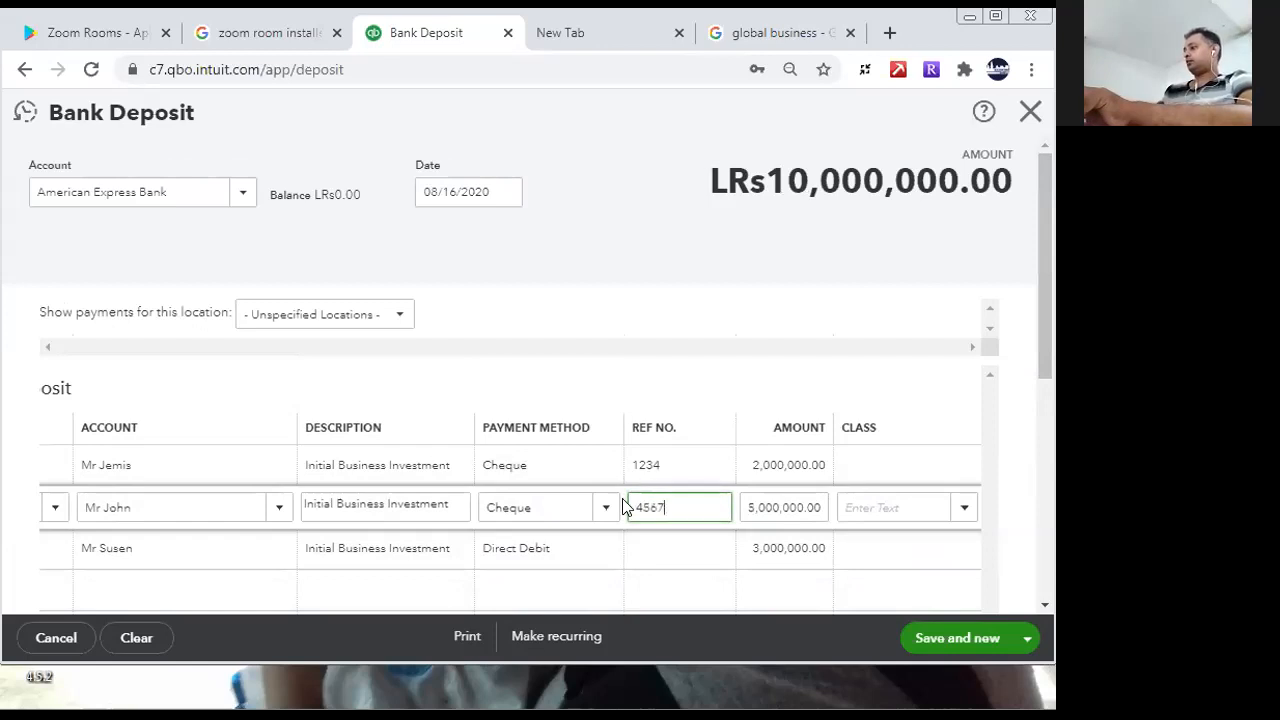
click(641, 544)
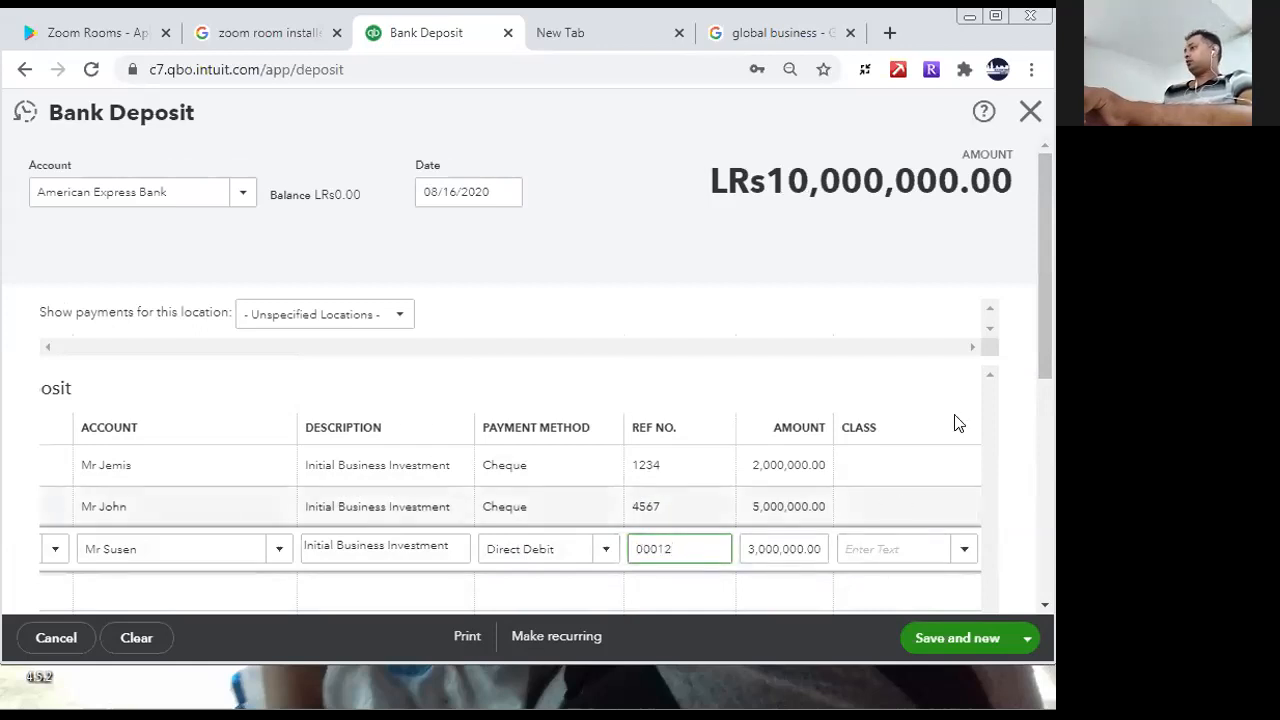
- Try to save the completed bank deposit with Save and close, and with Save and new
drag(1046, 352, 1050, 544)
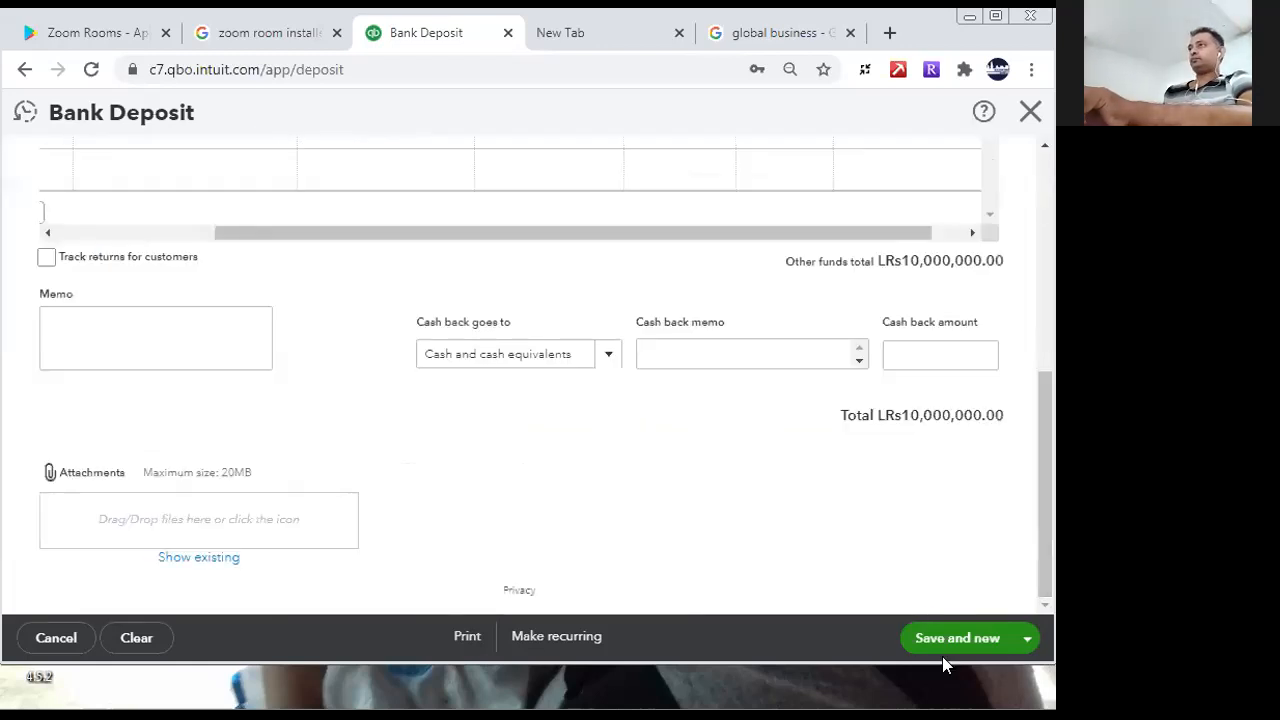
click(1026, 640)
click(946, 607)
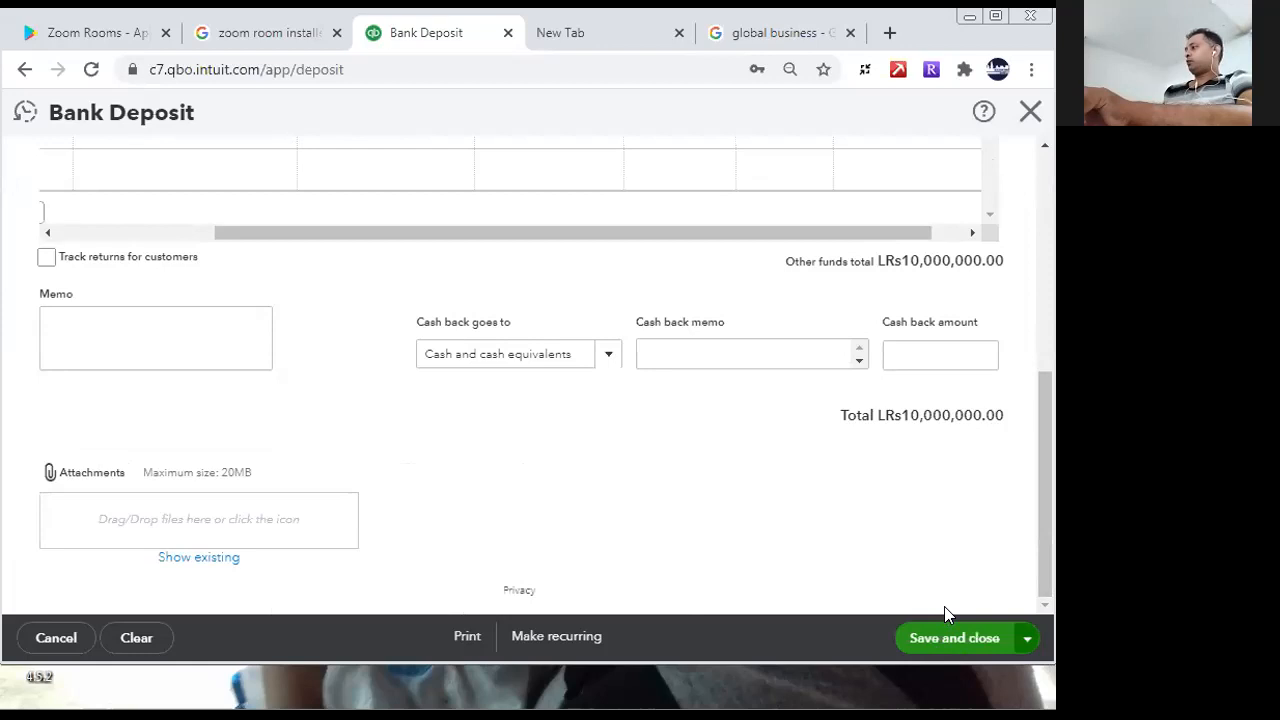
click(919, 636)
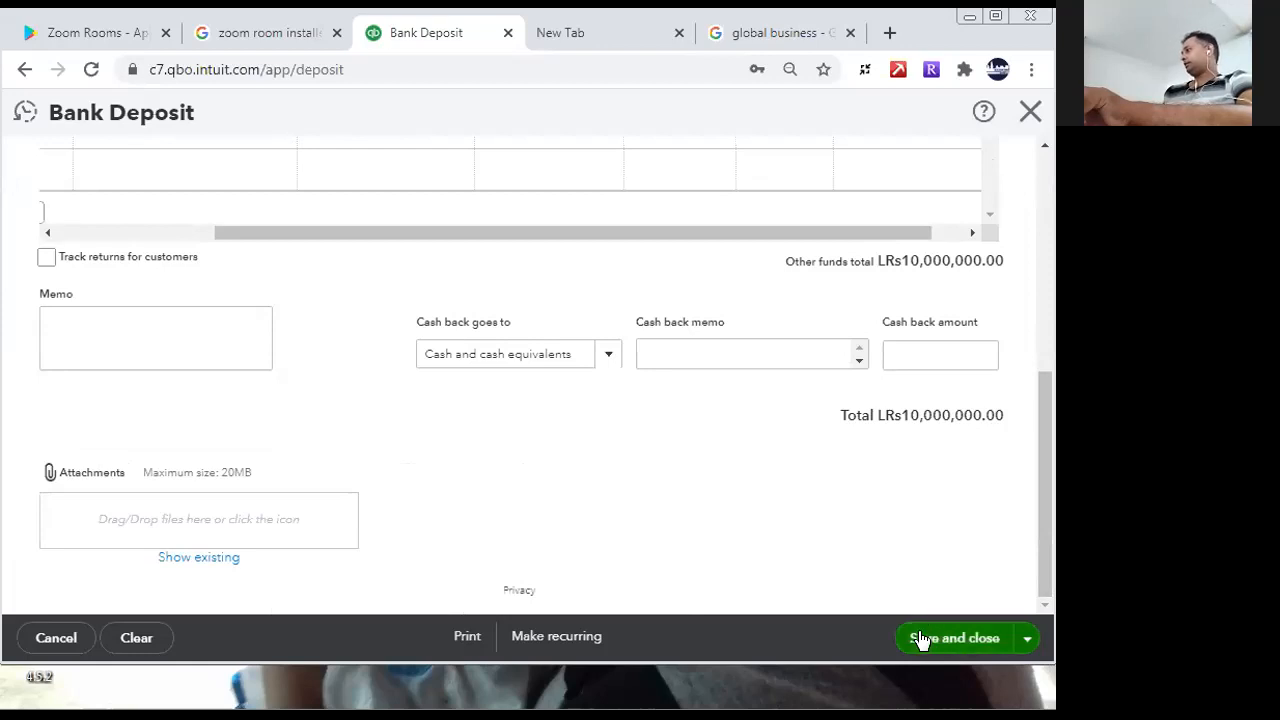
right_click(928, 637)
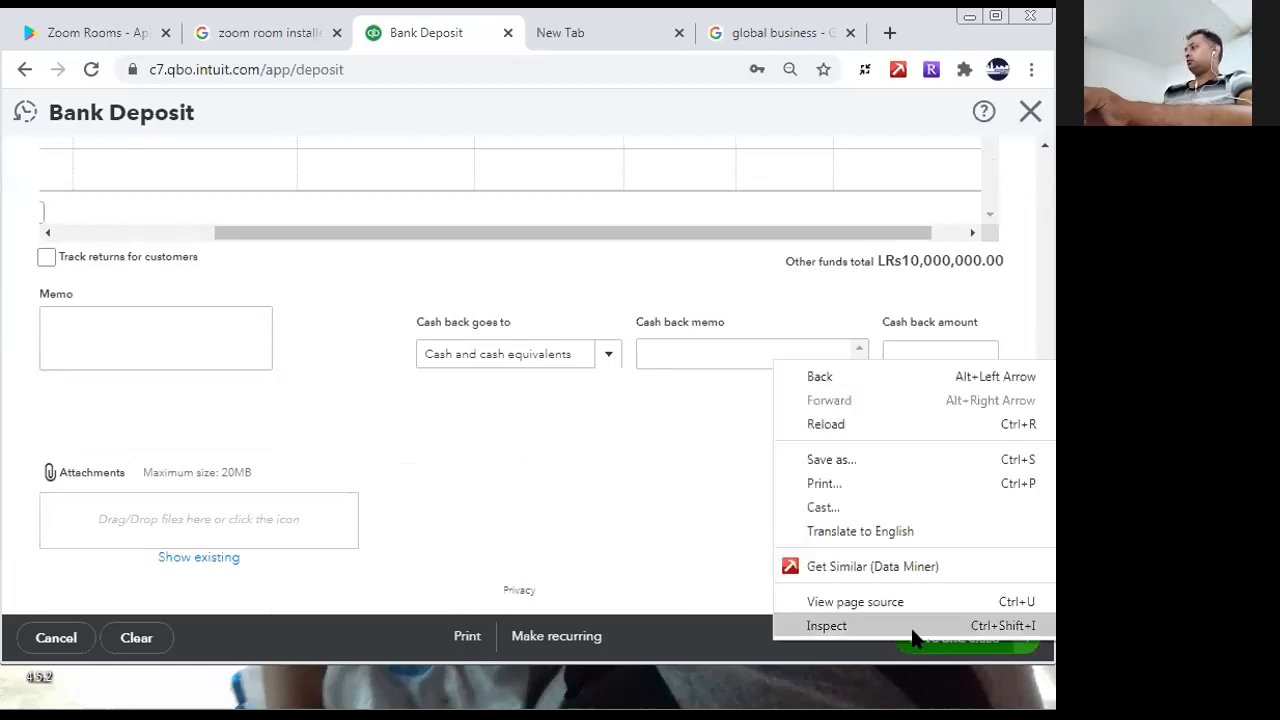
click(757, 646)
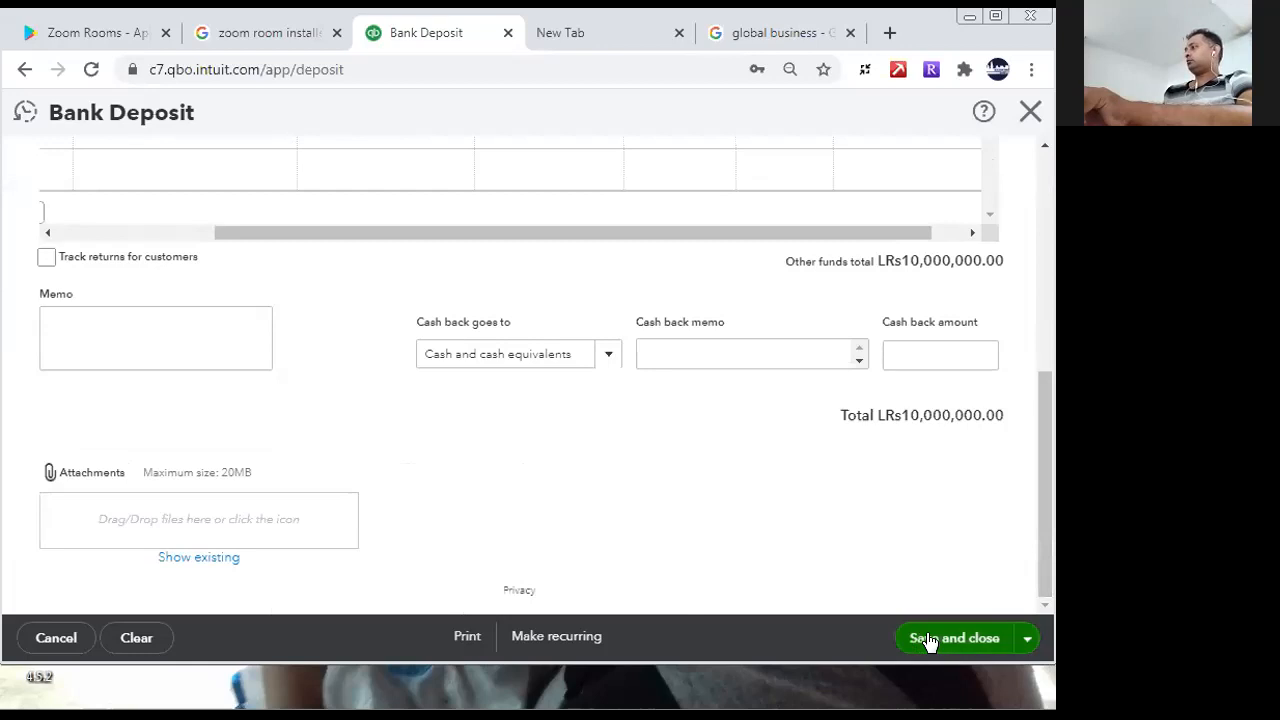
drag(1045, 560, 1045, 592)
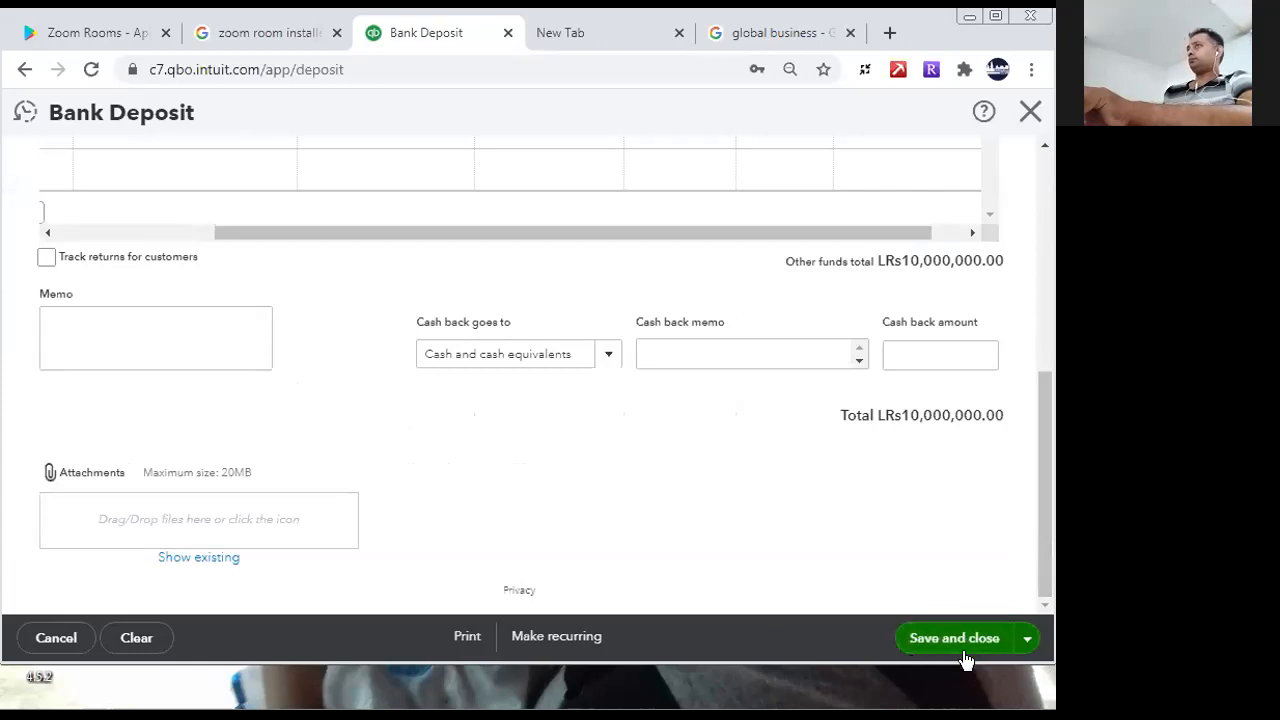
click(1028, 642)
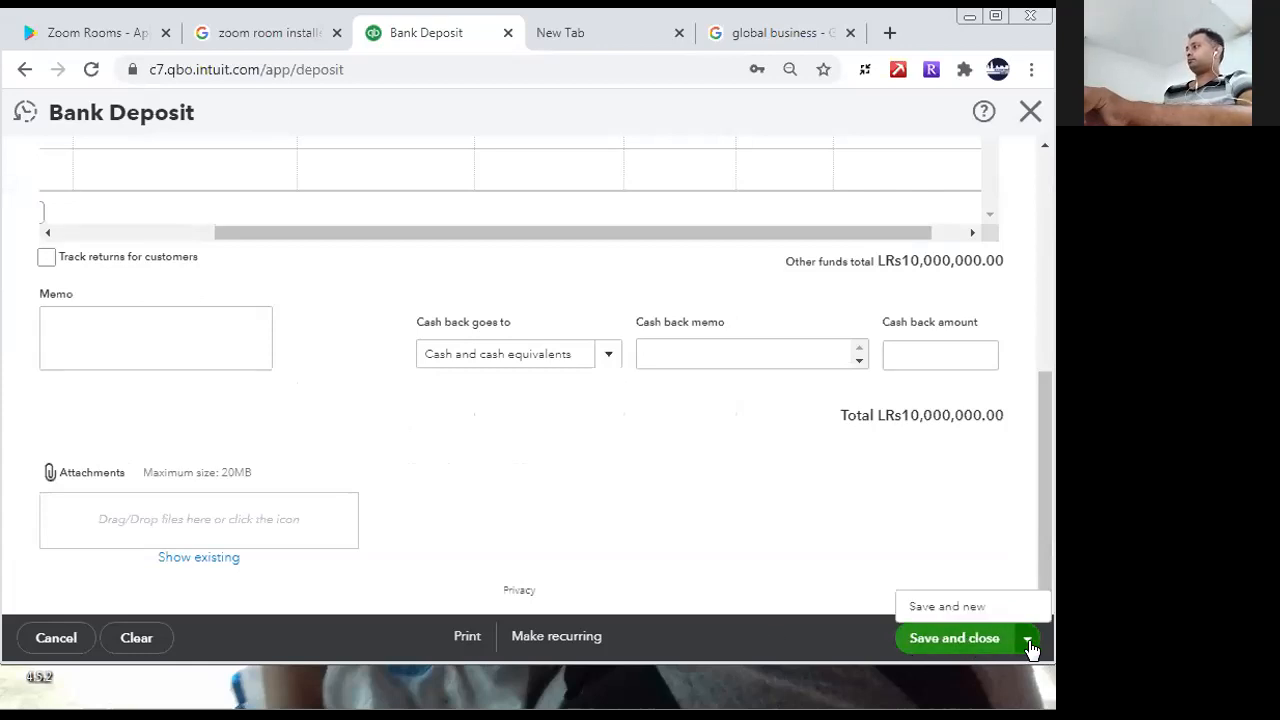
click(950, 607)
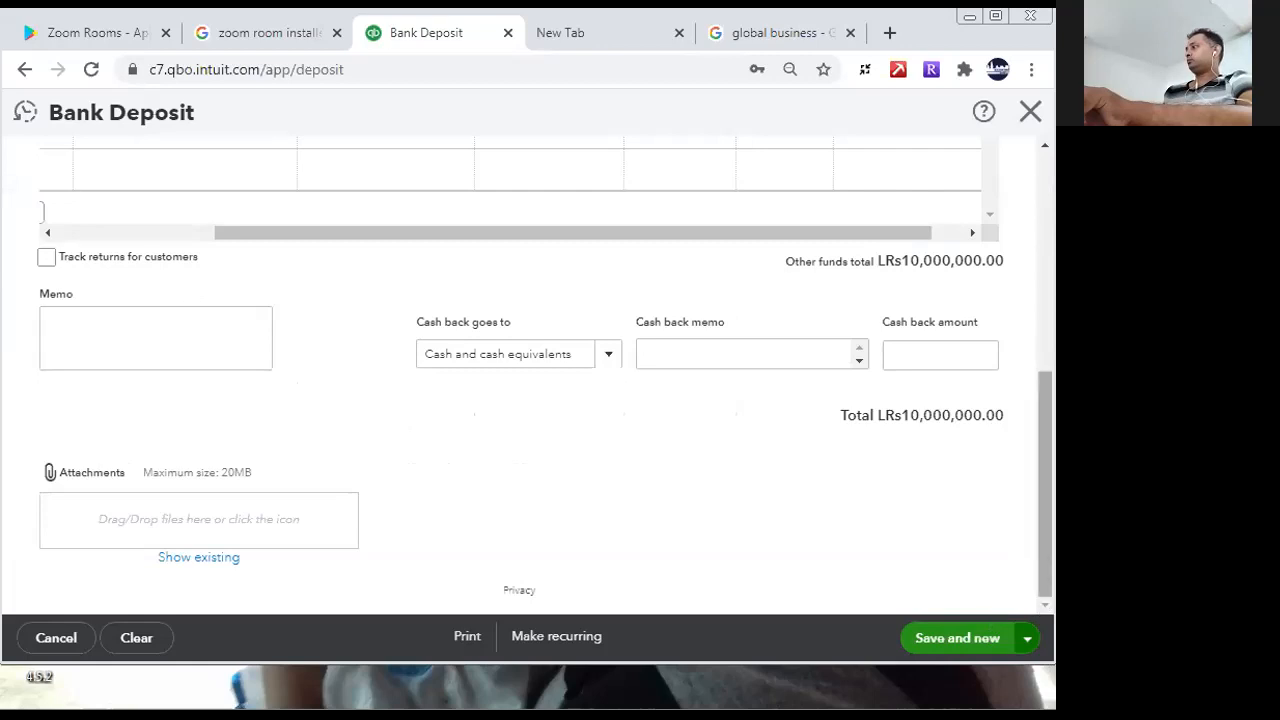
- Review the three deposit lines and close the bank deposit form
drag(1045, 500, 1045, 280)
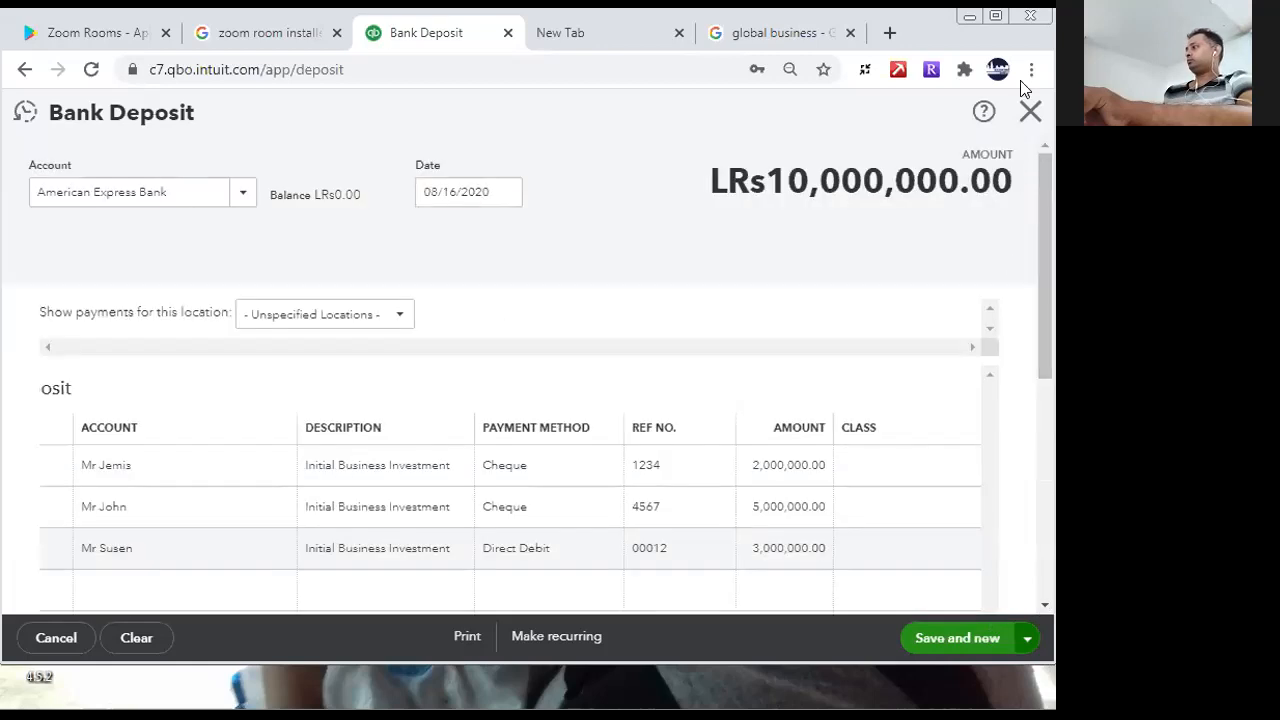
drag(1040, 277, 926, 620)
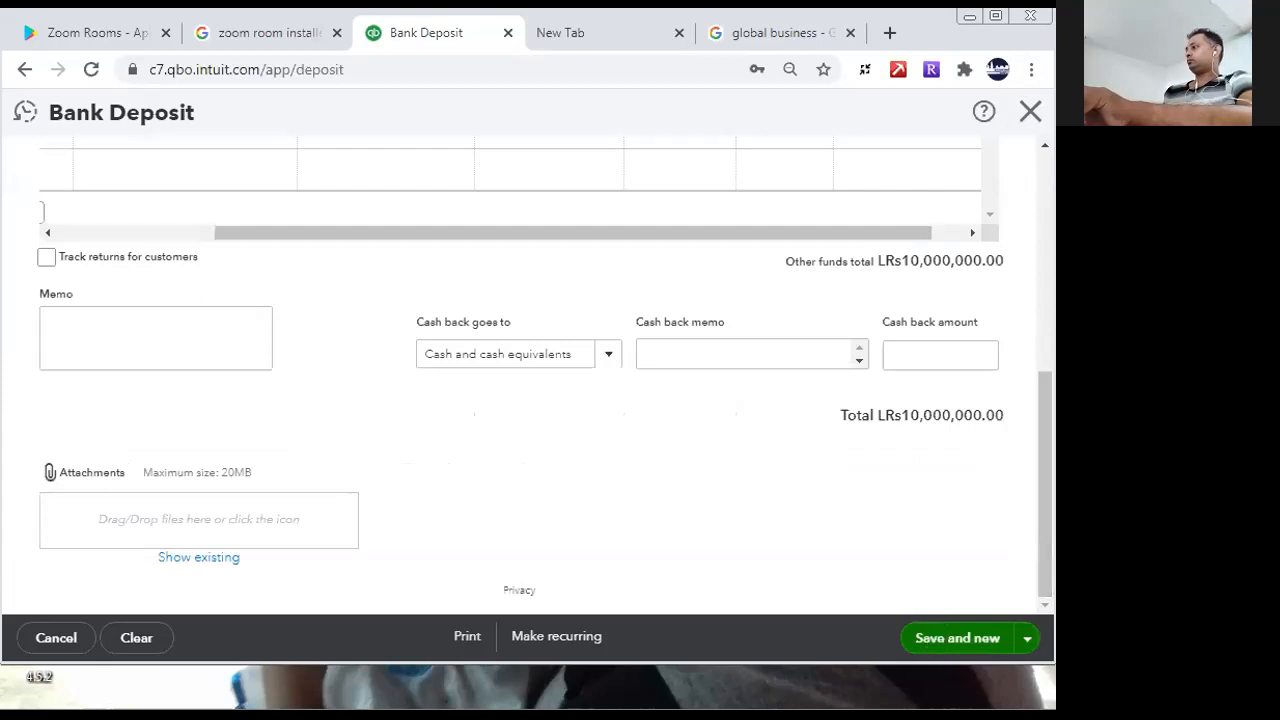
click(1030, 111)
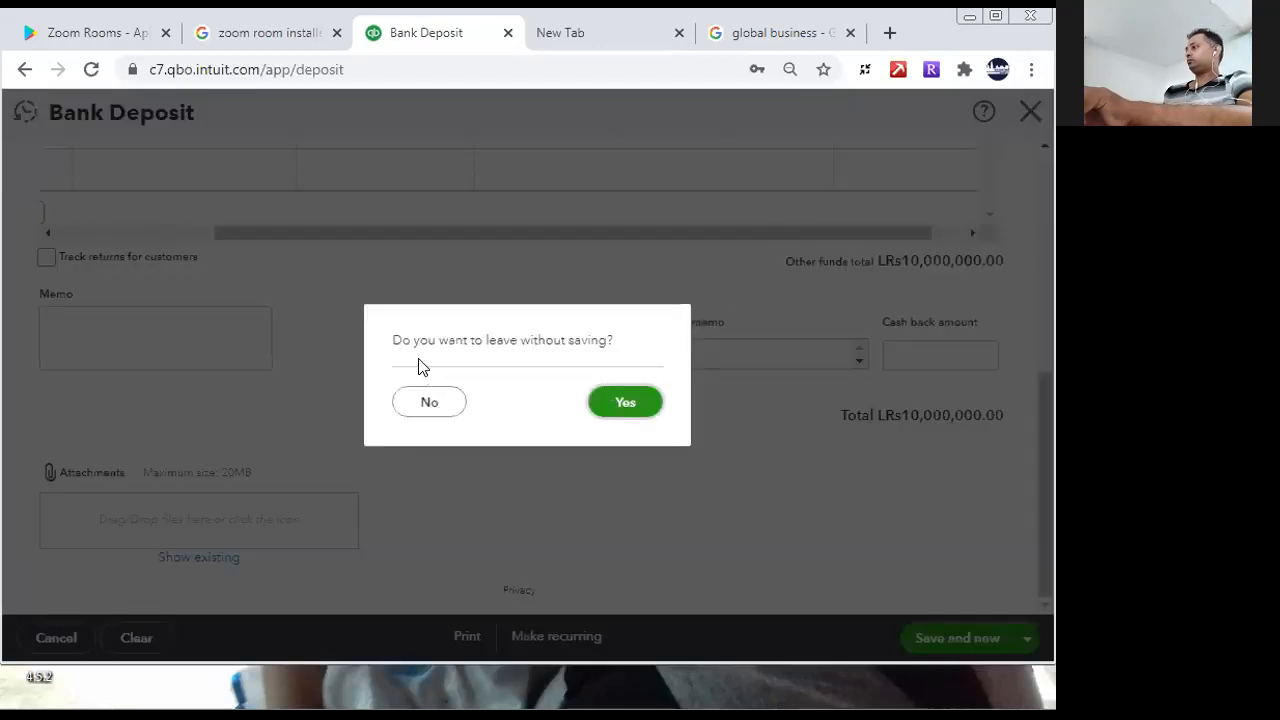
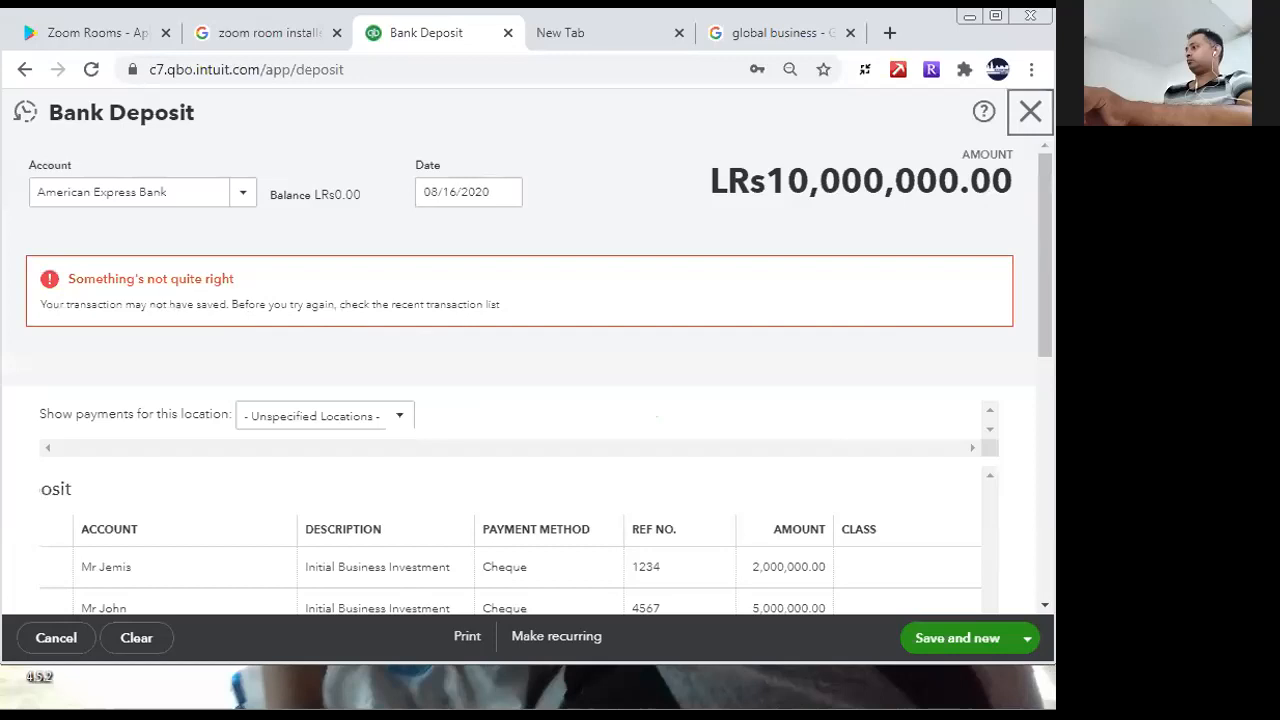
- Check the deposit lines and the totals further down the bank deposit, and leave the form
scroll(656, 416, down, 10)
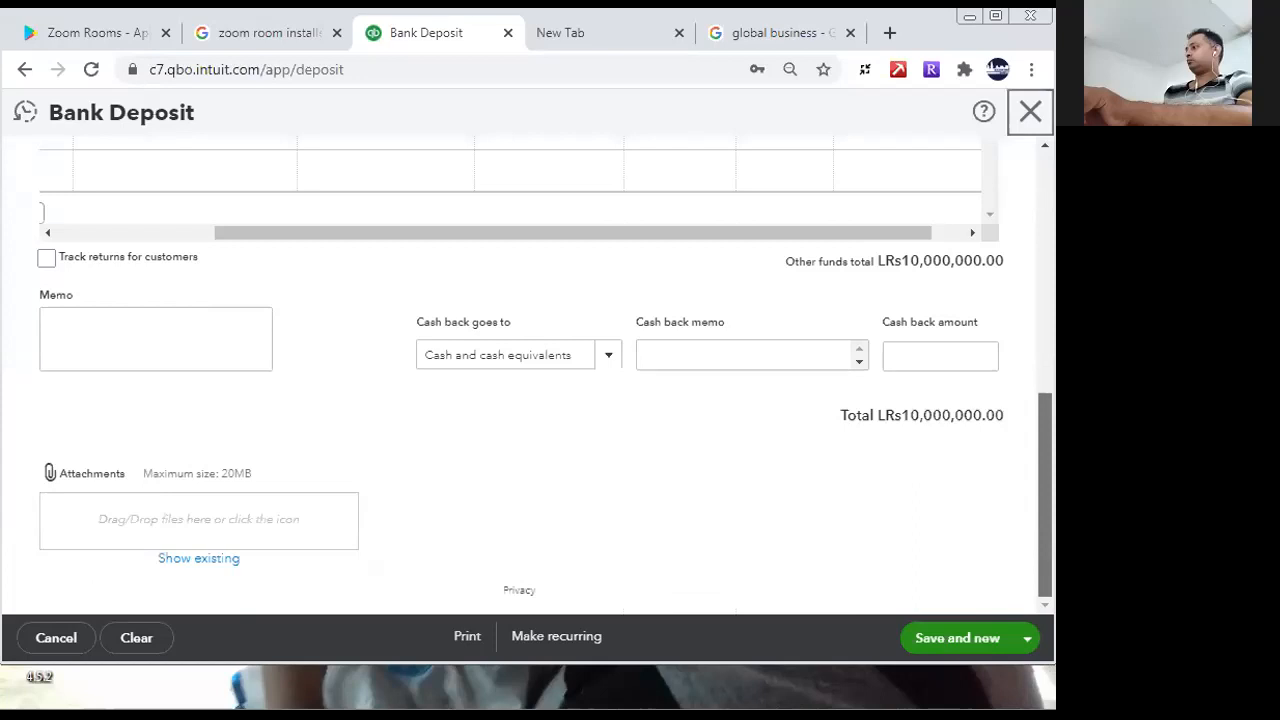
drag(1055, 490, 1034, 347)
click(768, 462)
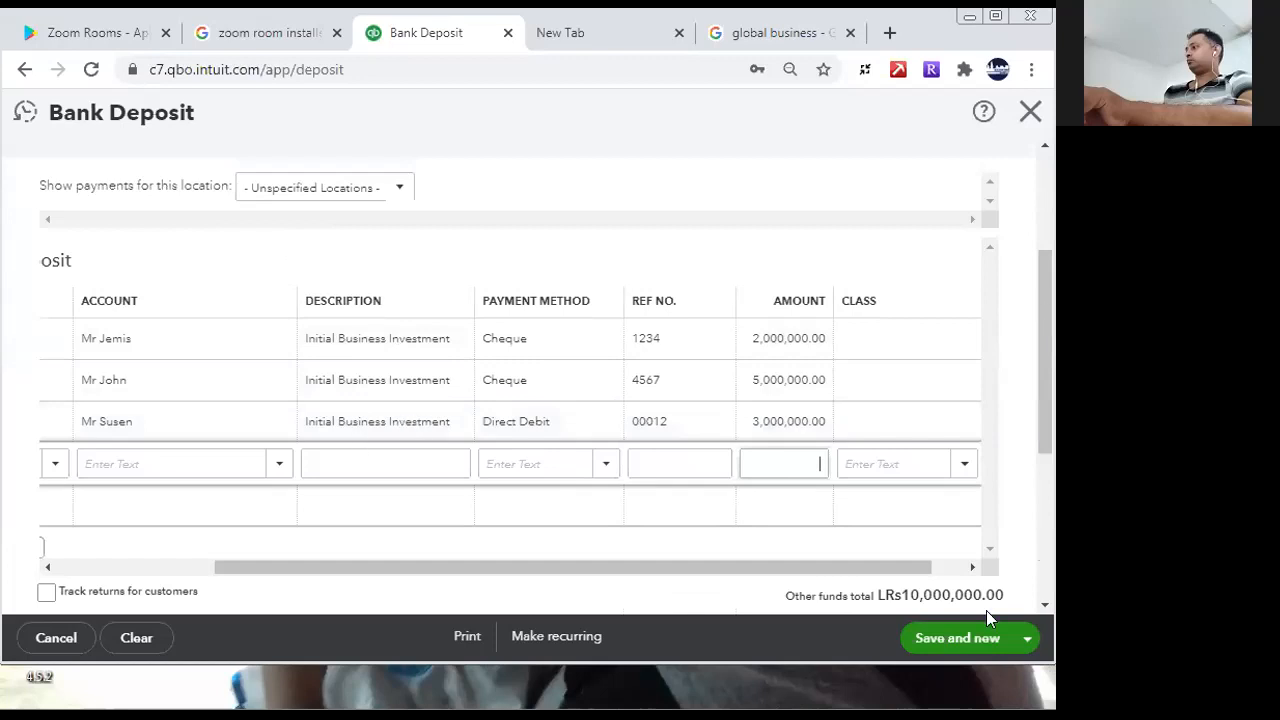
scroll(946, 643, down, 3)
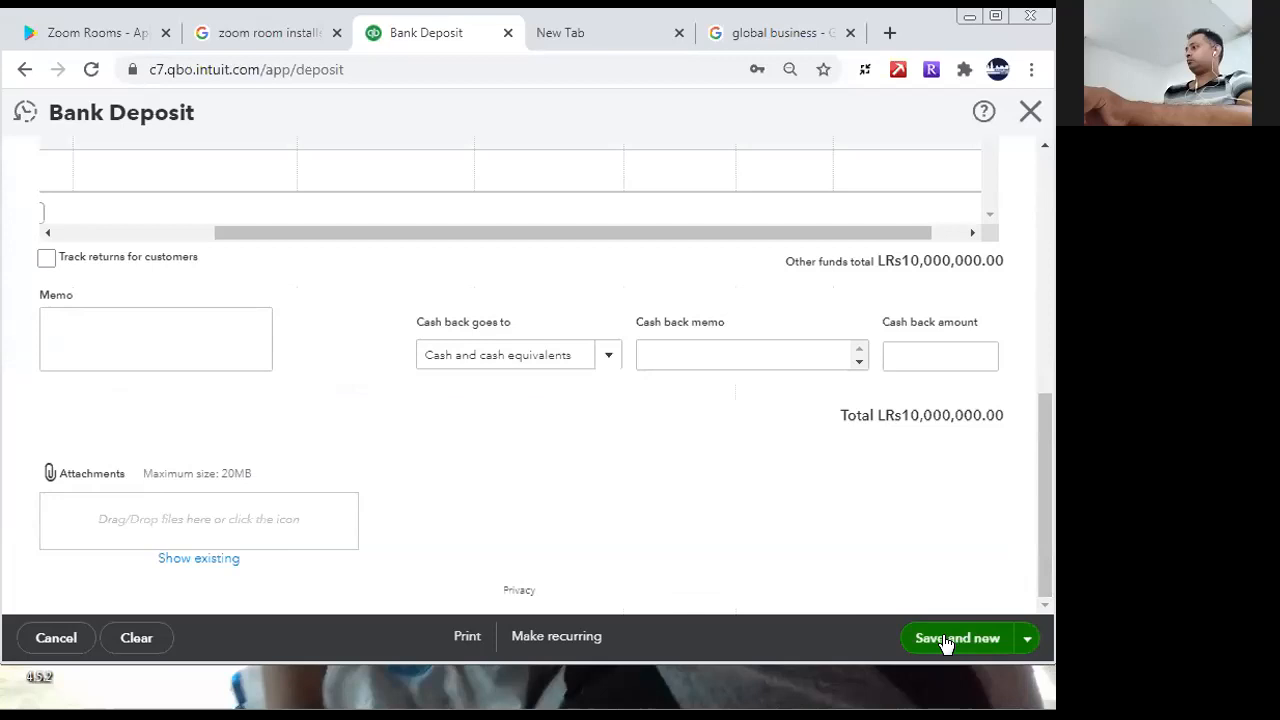
drag(1048, 536, 1050, 298)
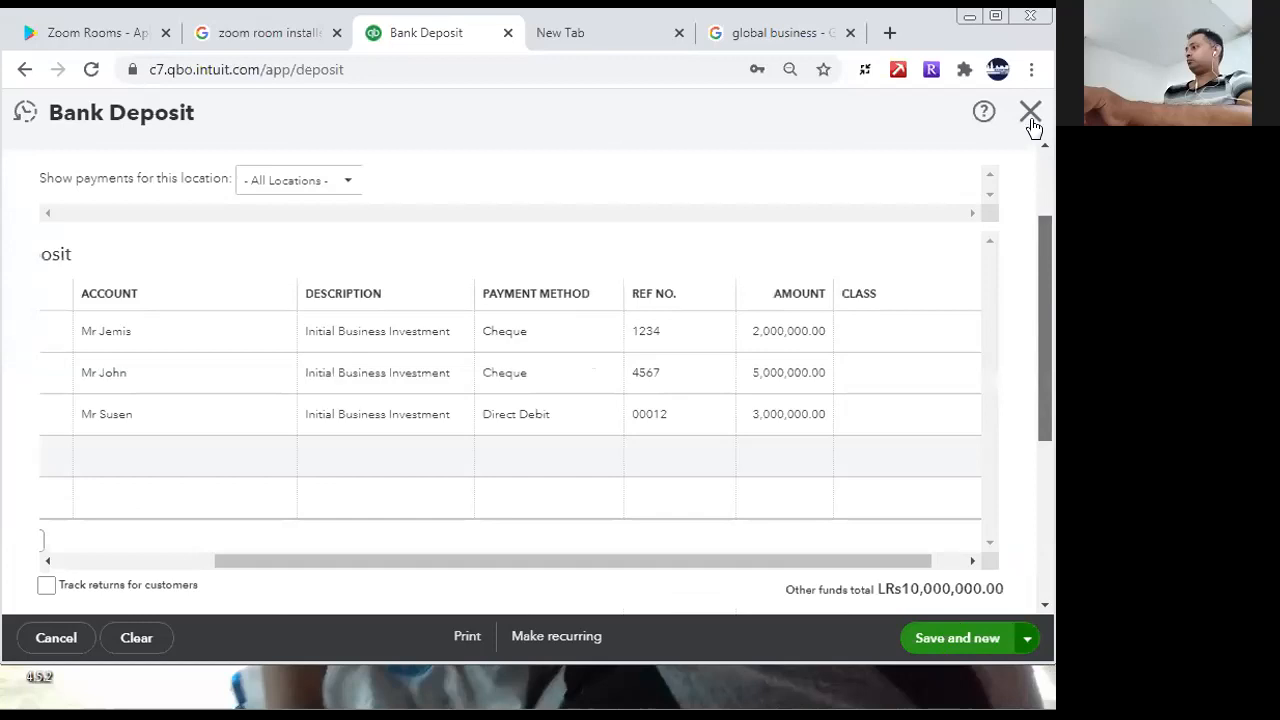
key(Escape)
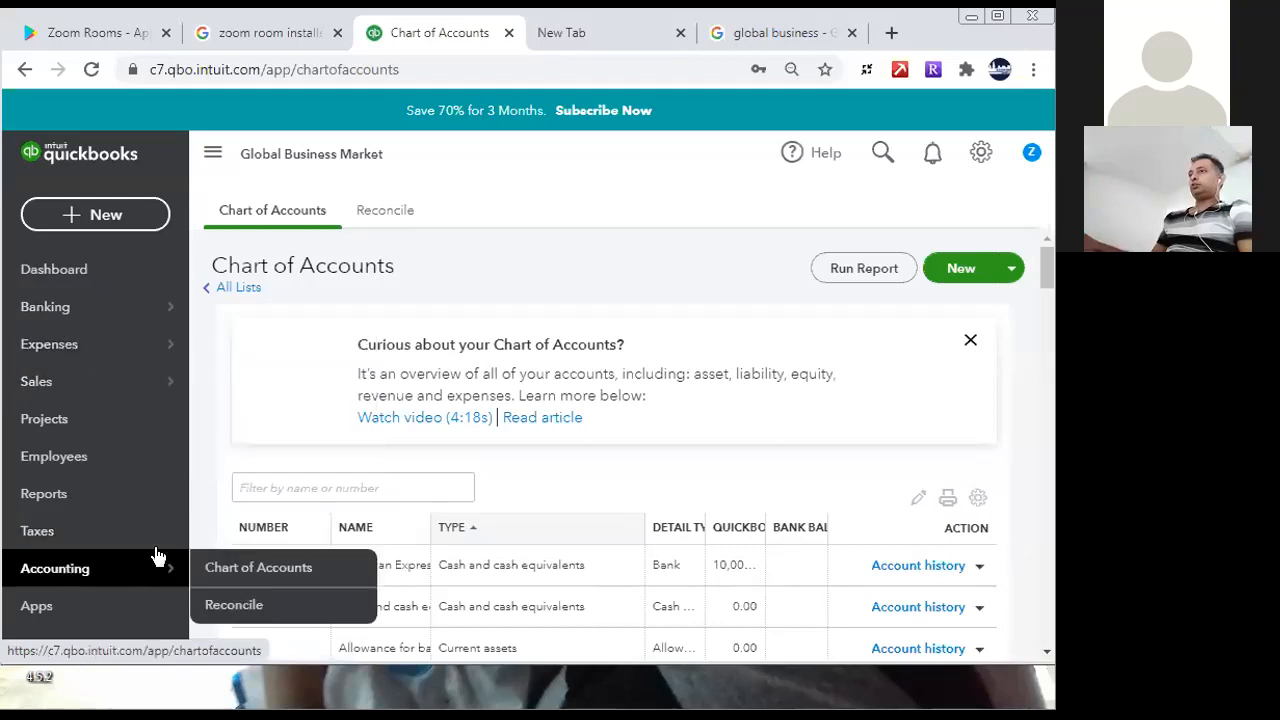
- Open the Balance Sheet report from the favourite reports and examine its assets, shareholders' equity and report period settings
click(45, 494)
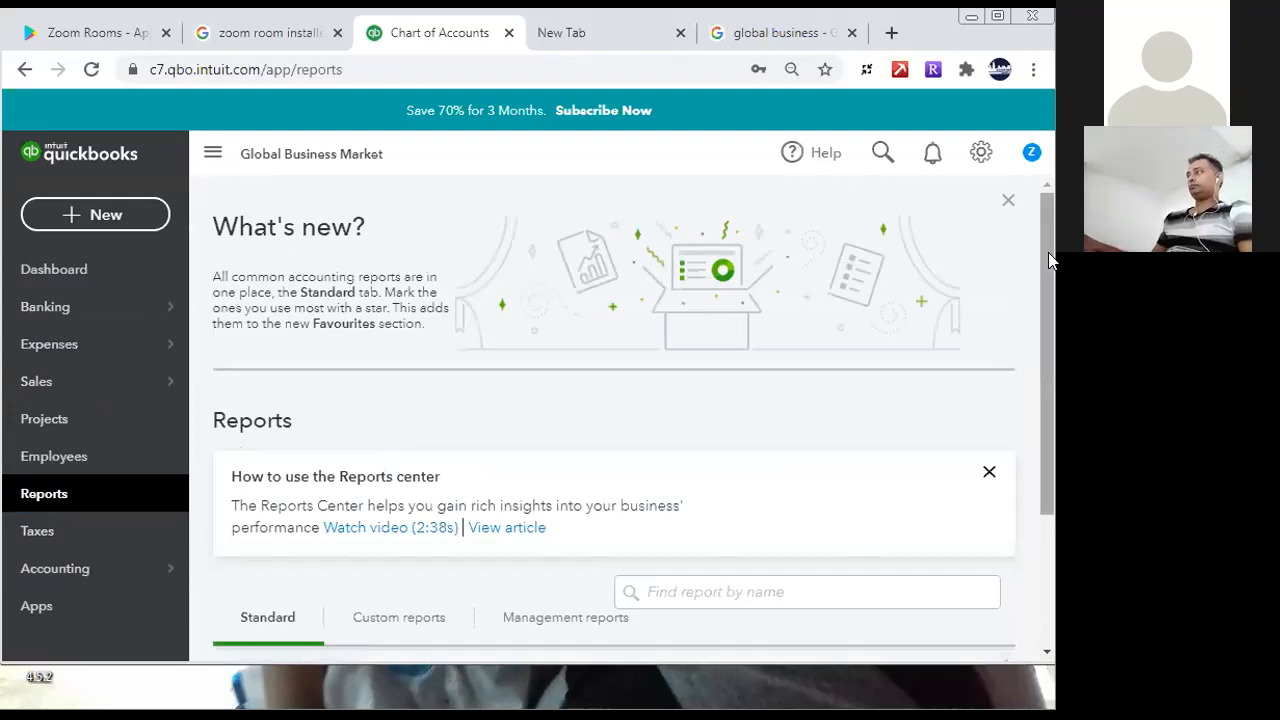
scroll(1028, 365, down, 2)
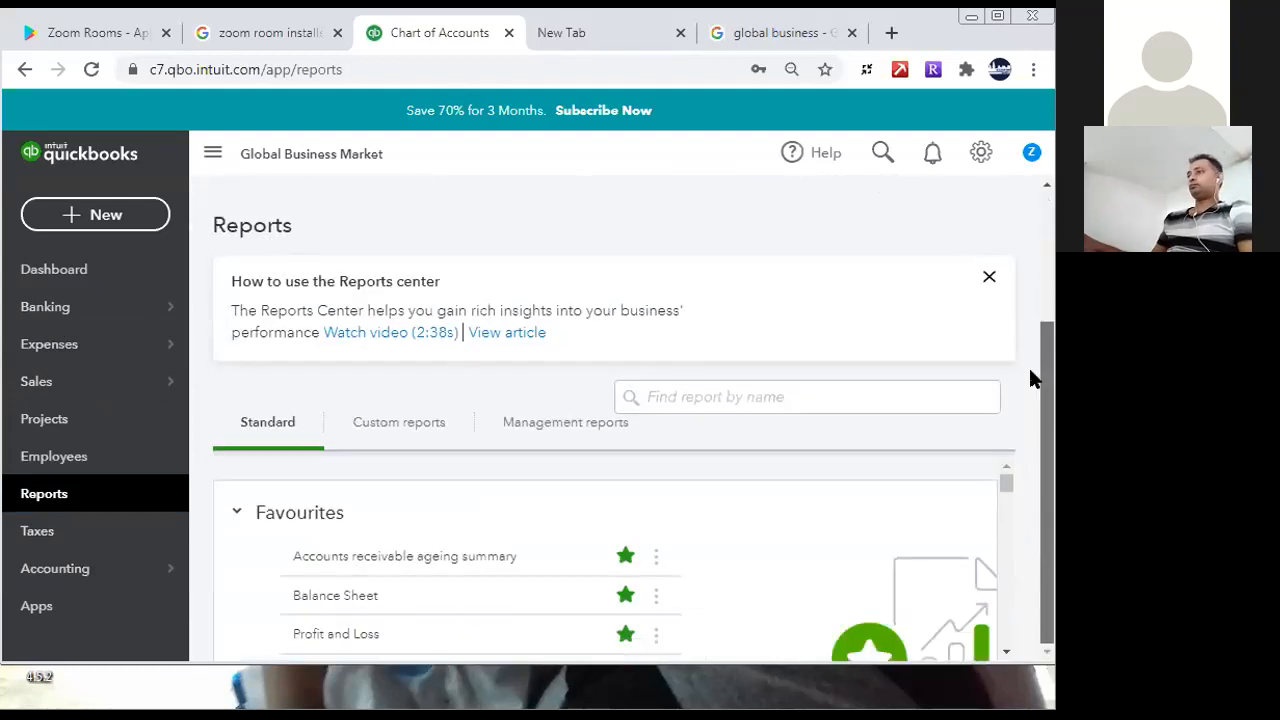
click(355, 597)
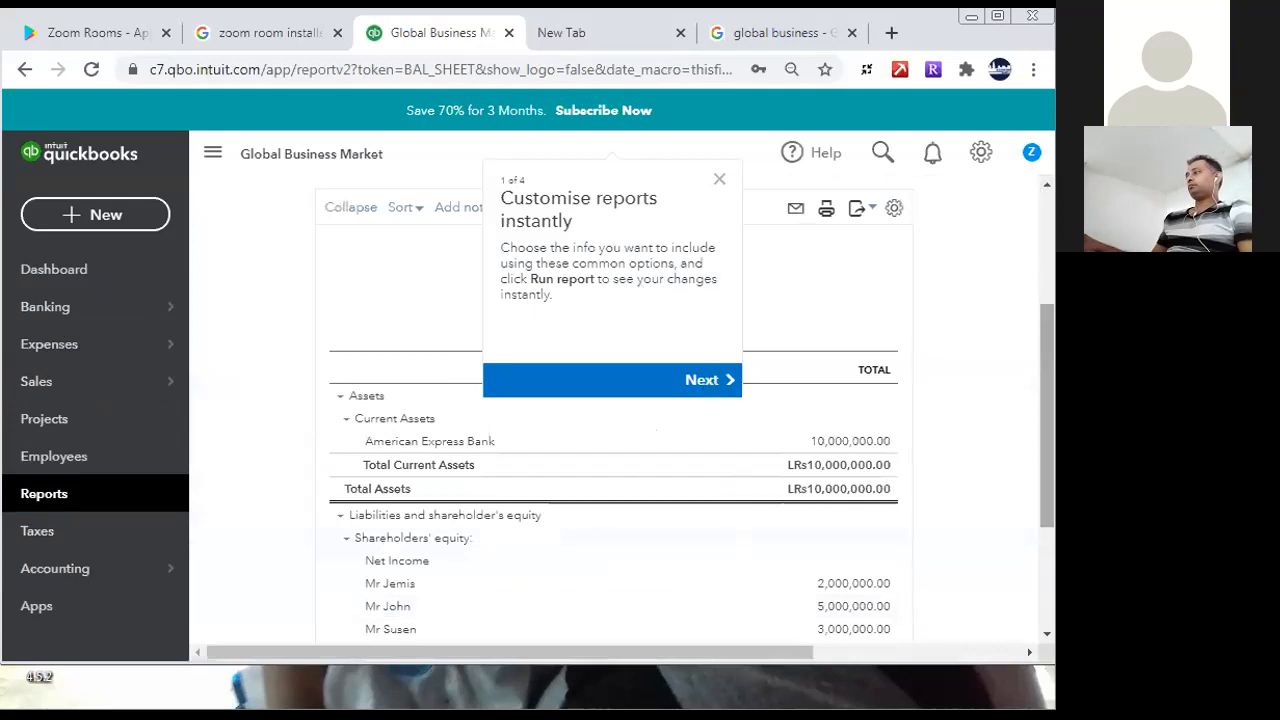
click(718, 180)
drag(1048, 316, 1048, 405)
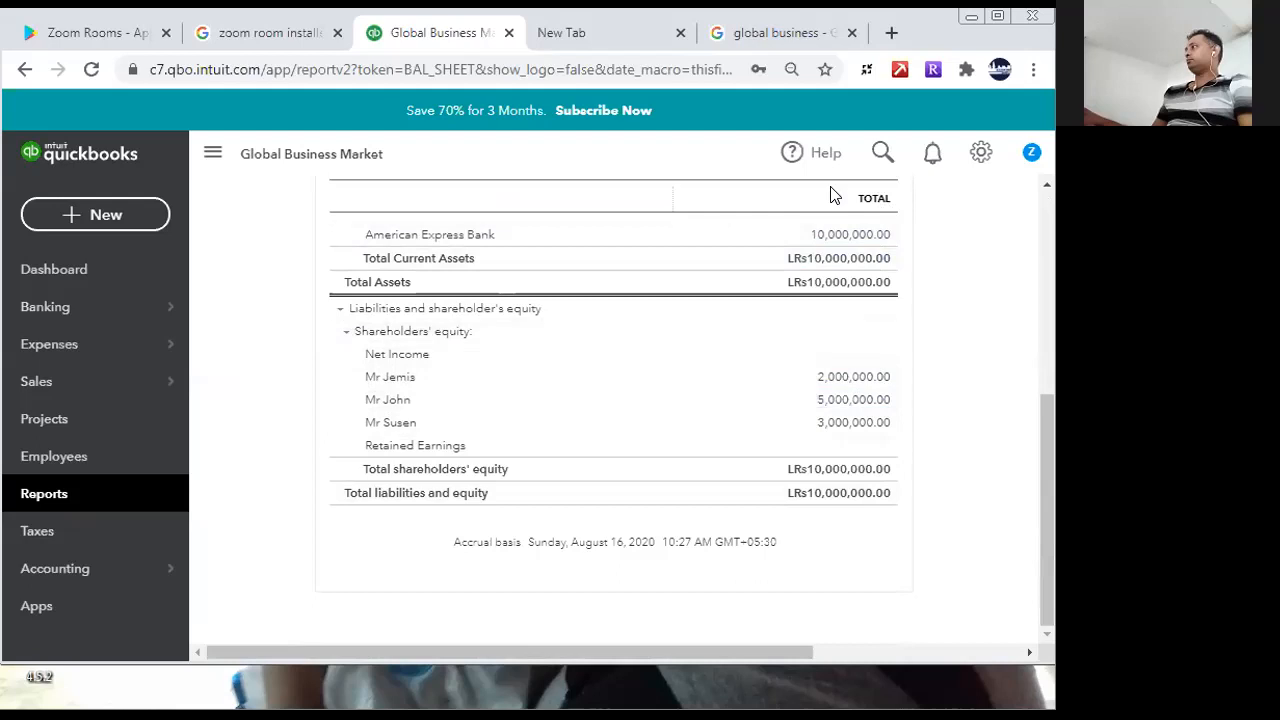
drag(1046, 515, 1047, 251)
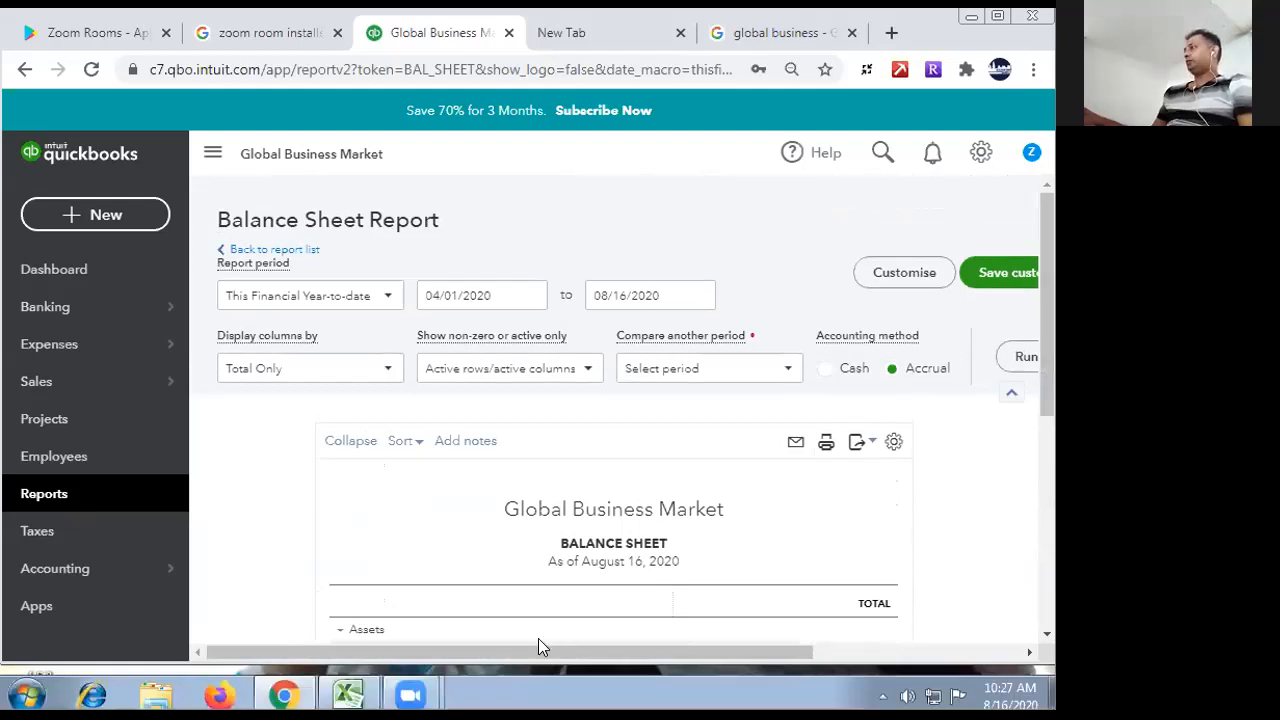
drag(585, 655, 866, 671)
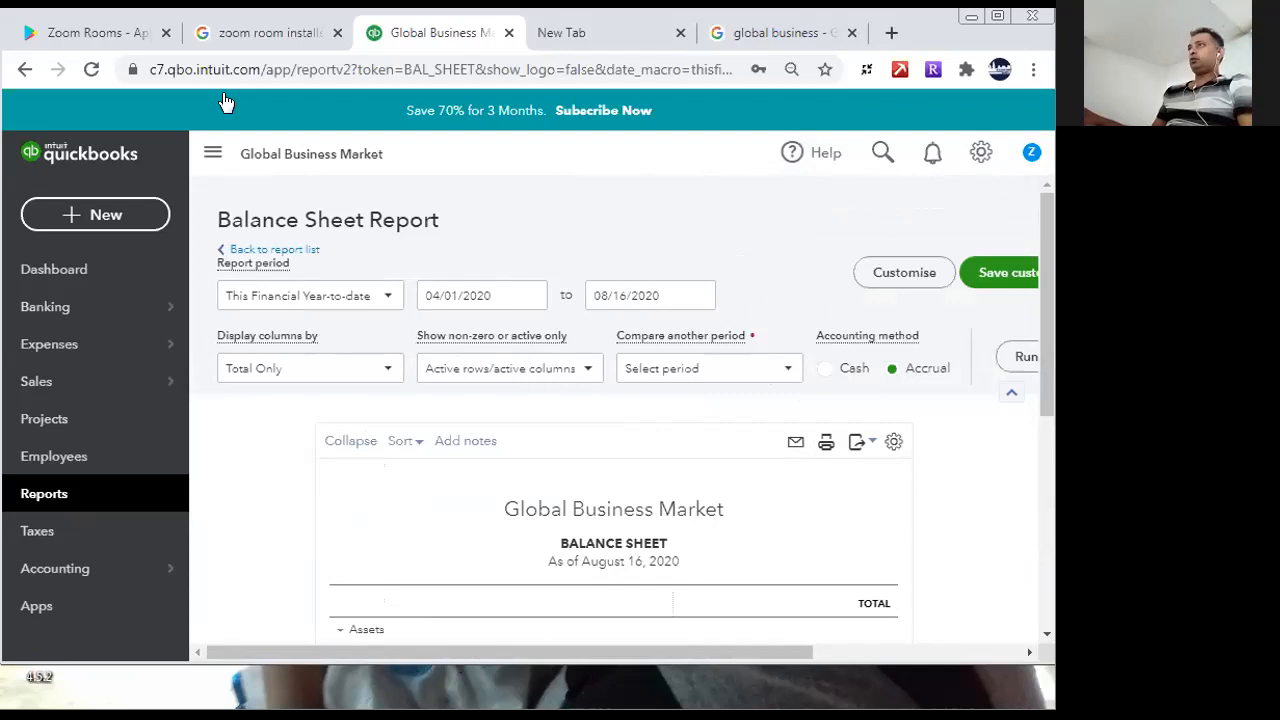
- Start a new bank deposit and open the form for adding a new account from its first line
click(118, 226)
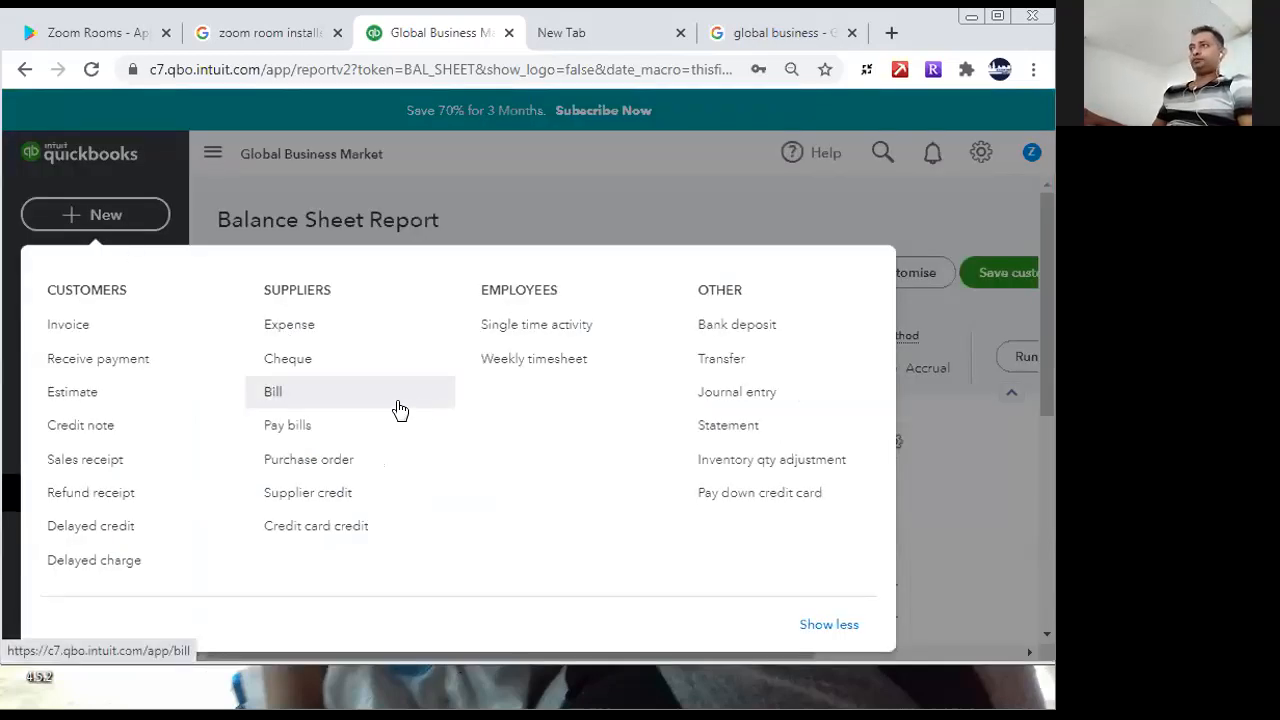
click(738, 326)
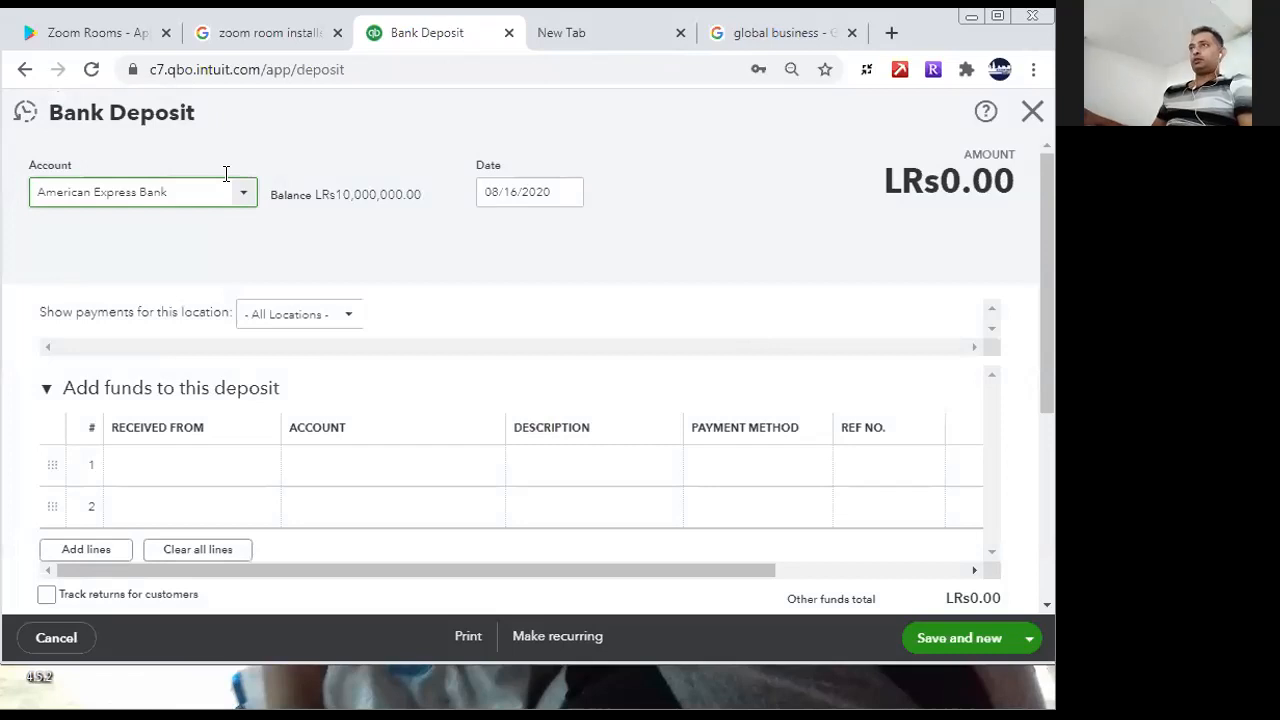
click(342, 467)
click(489, 467)
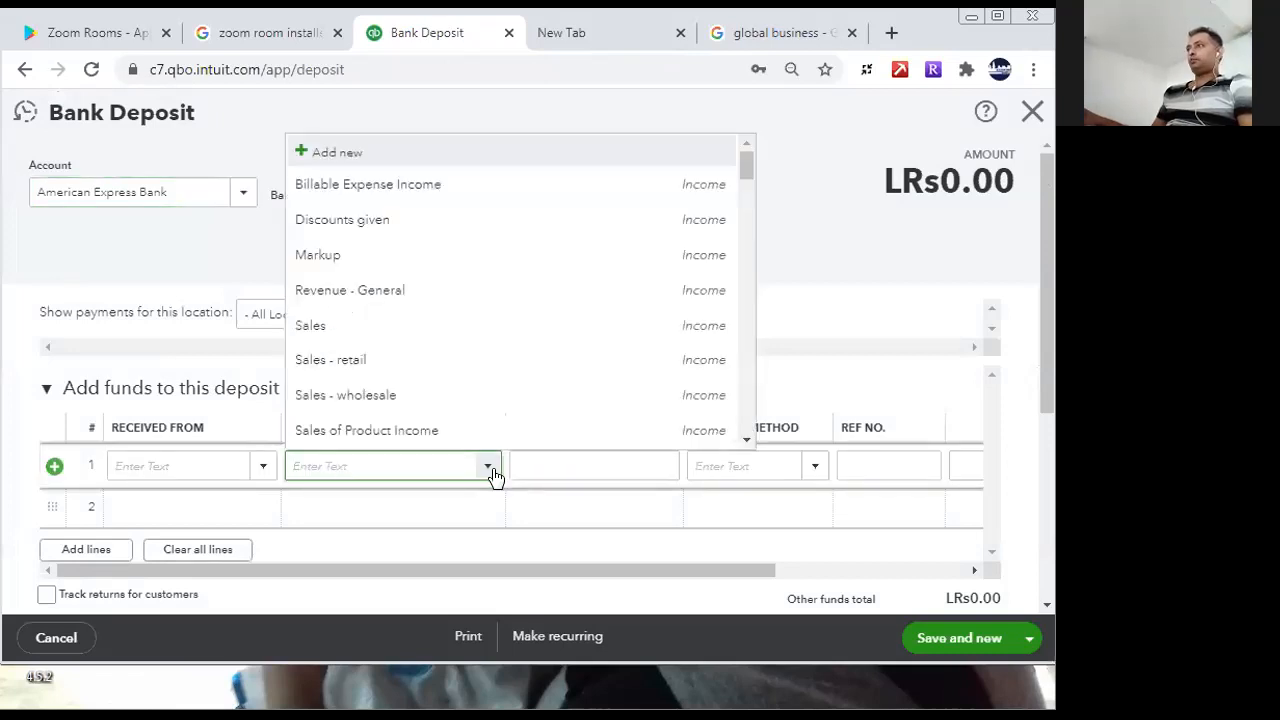
click(493, 472)
click(493, 474)
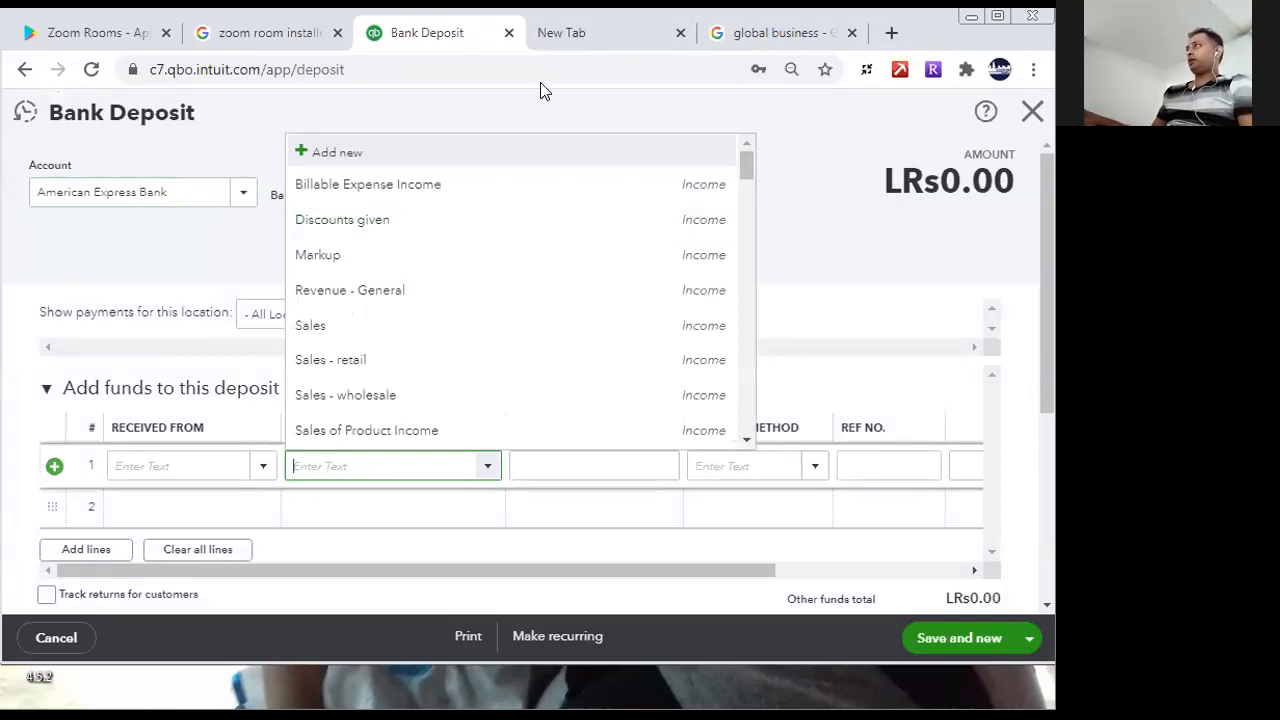
click(314, 161)
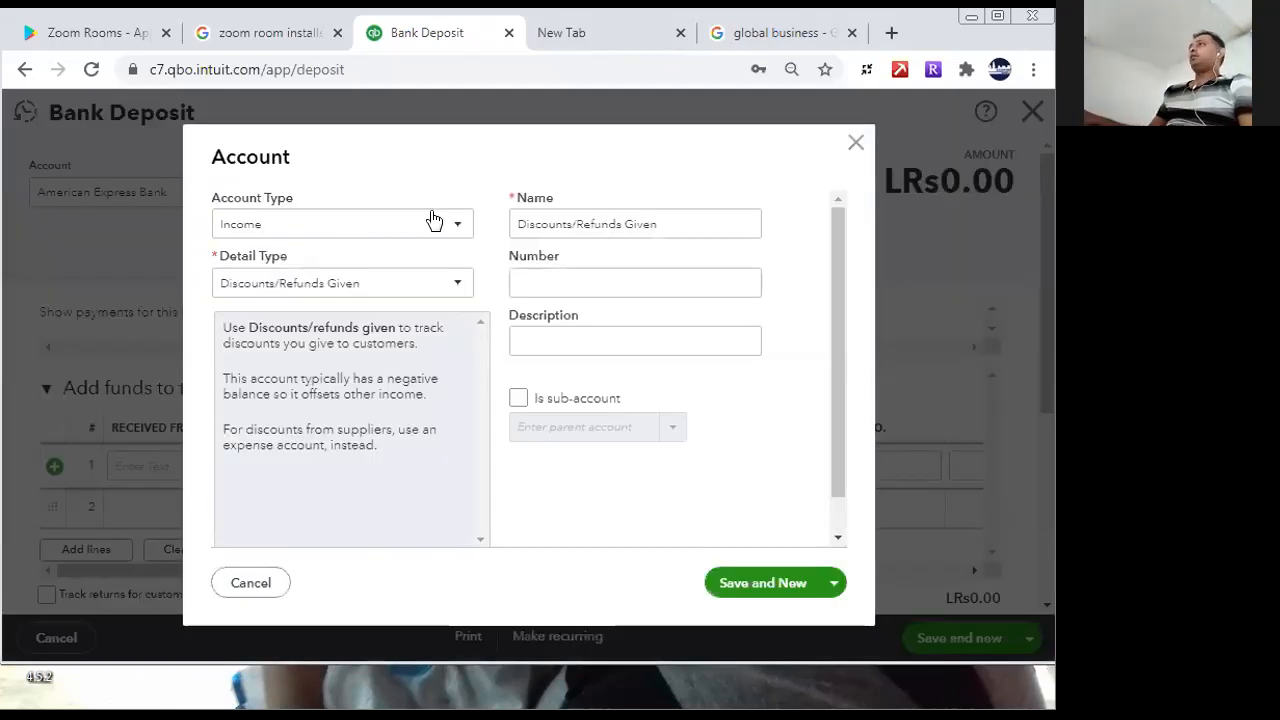
- Set the new account's type to Non-current liabilities and its detail type to Long-term debt
click(457, 226)
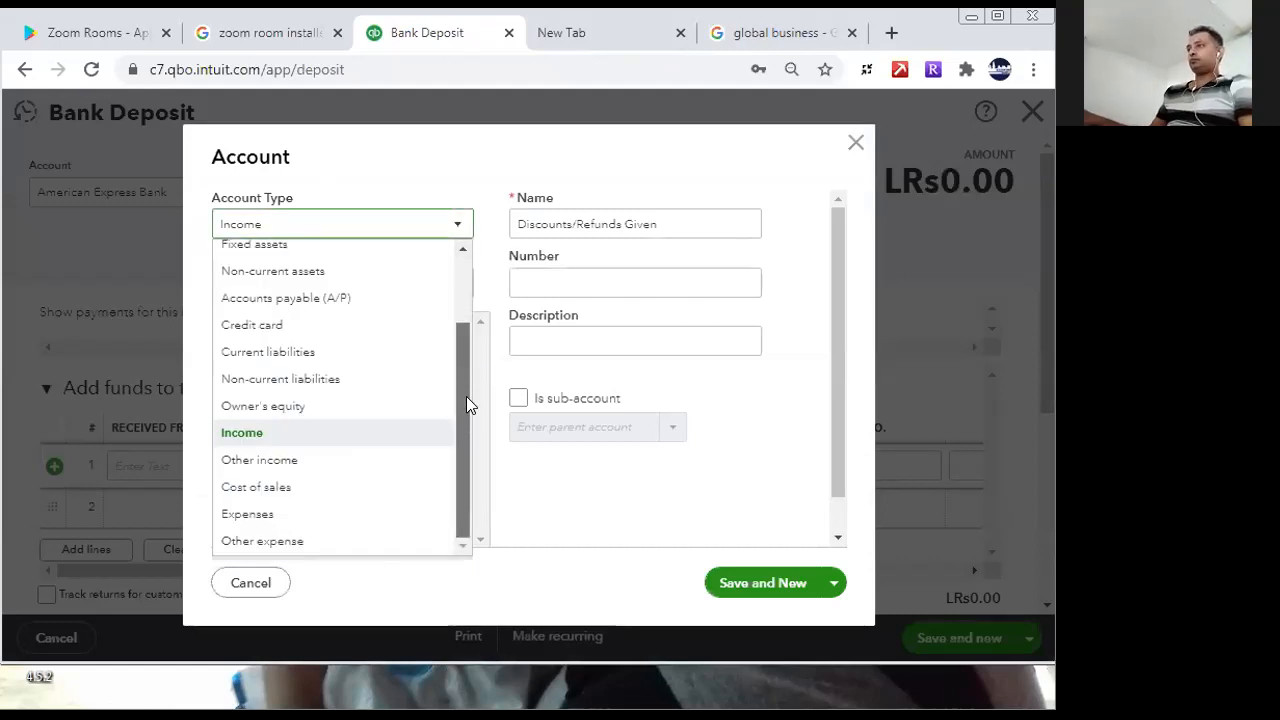
scroll(462, 326, up, 2)
scroll(462, 380, down, 3)
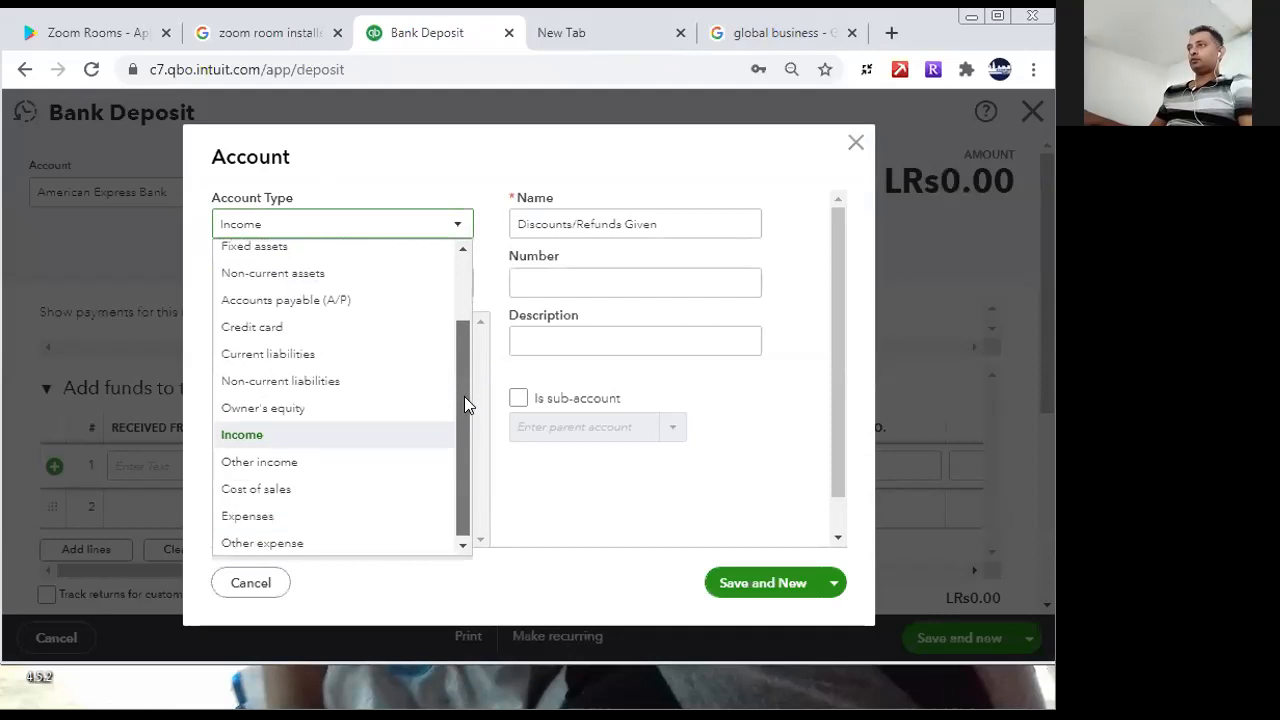
click(372, 382)
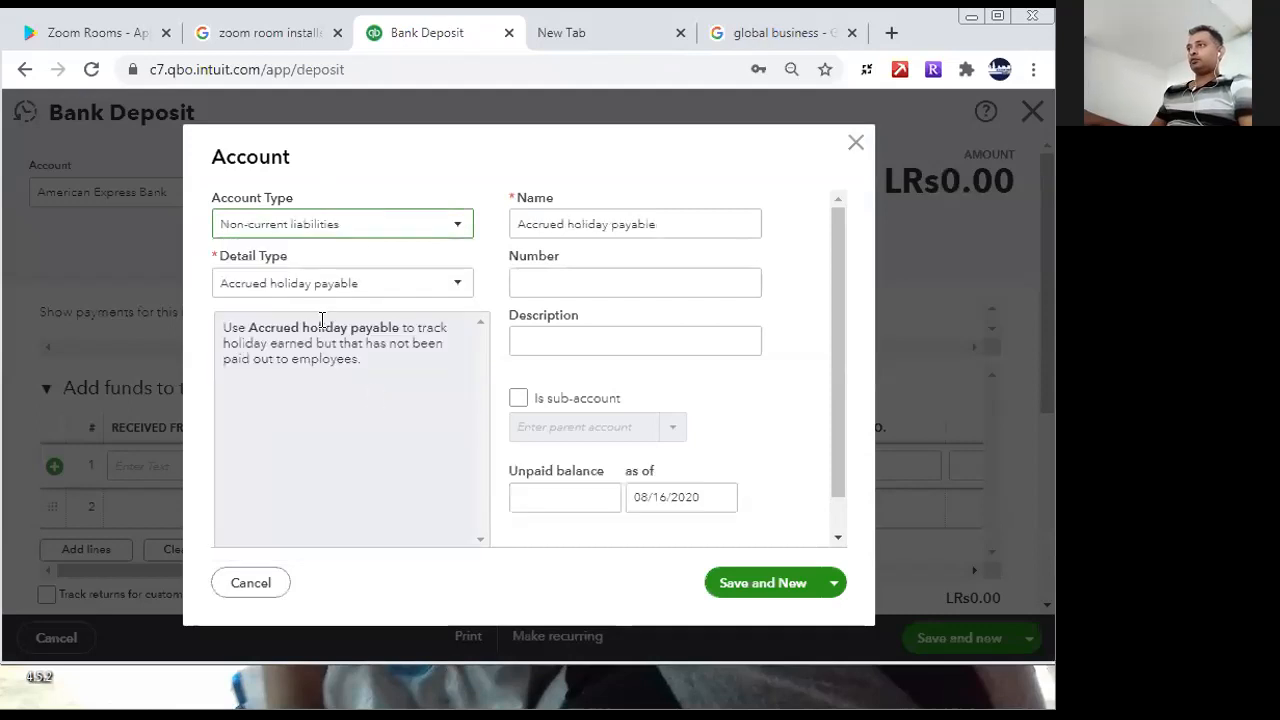
click(403, 283)
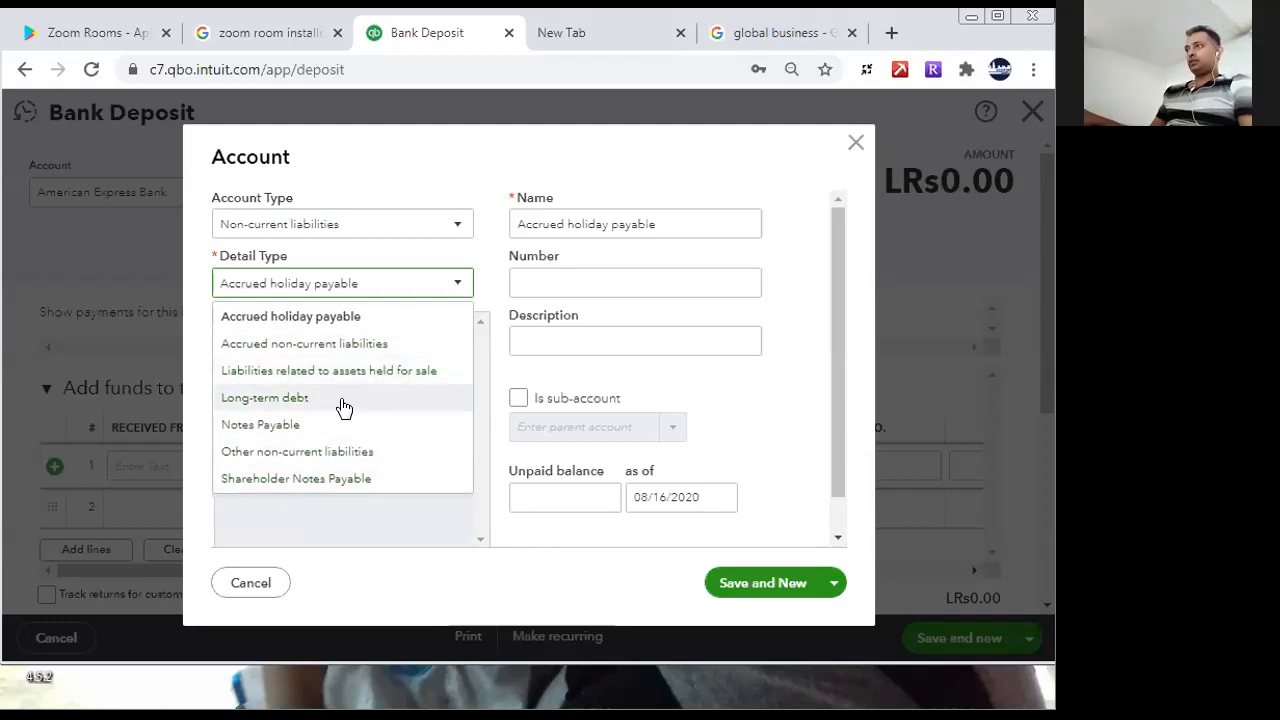
click(300, 398)
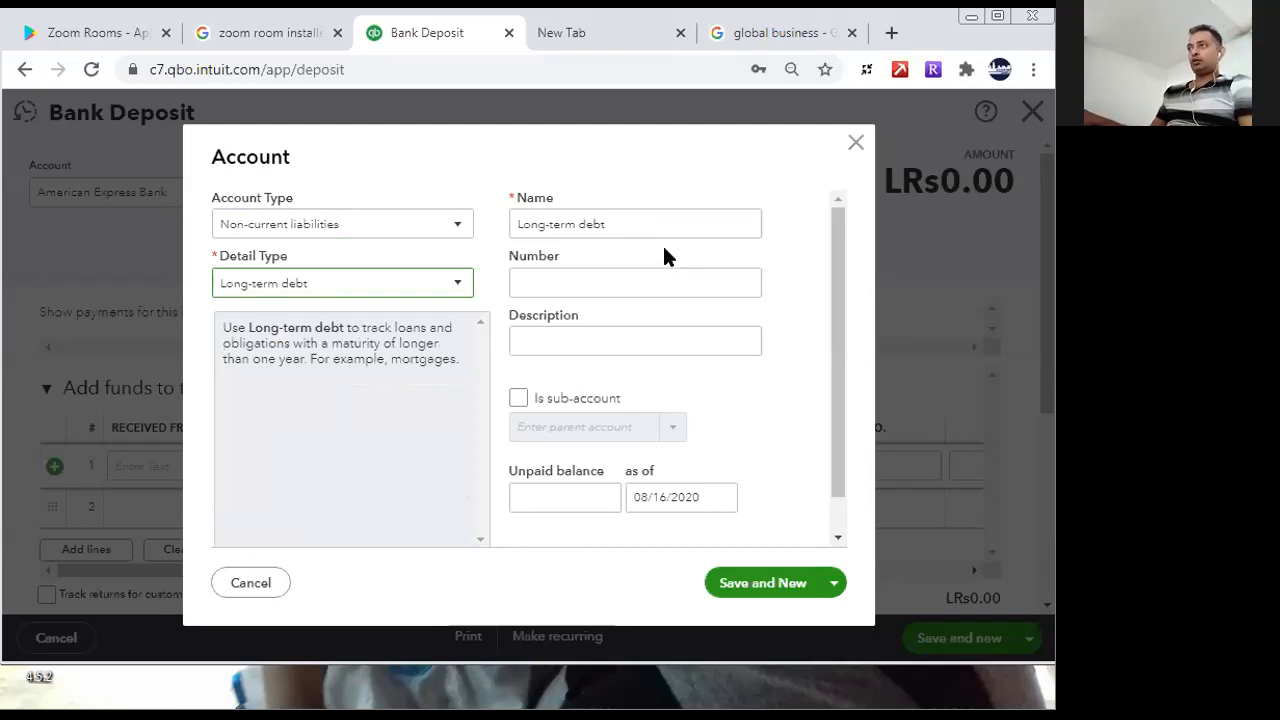
- Try Other non-current liabilities as the account's detail type and switch it back to Long-term debt
click(455, 285)
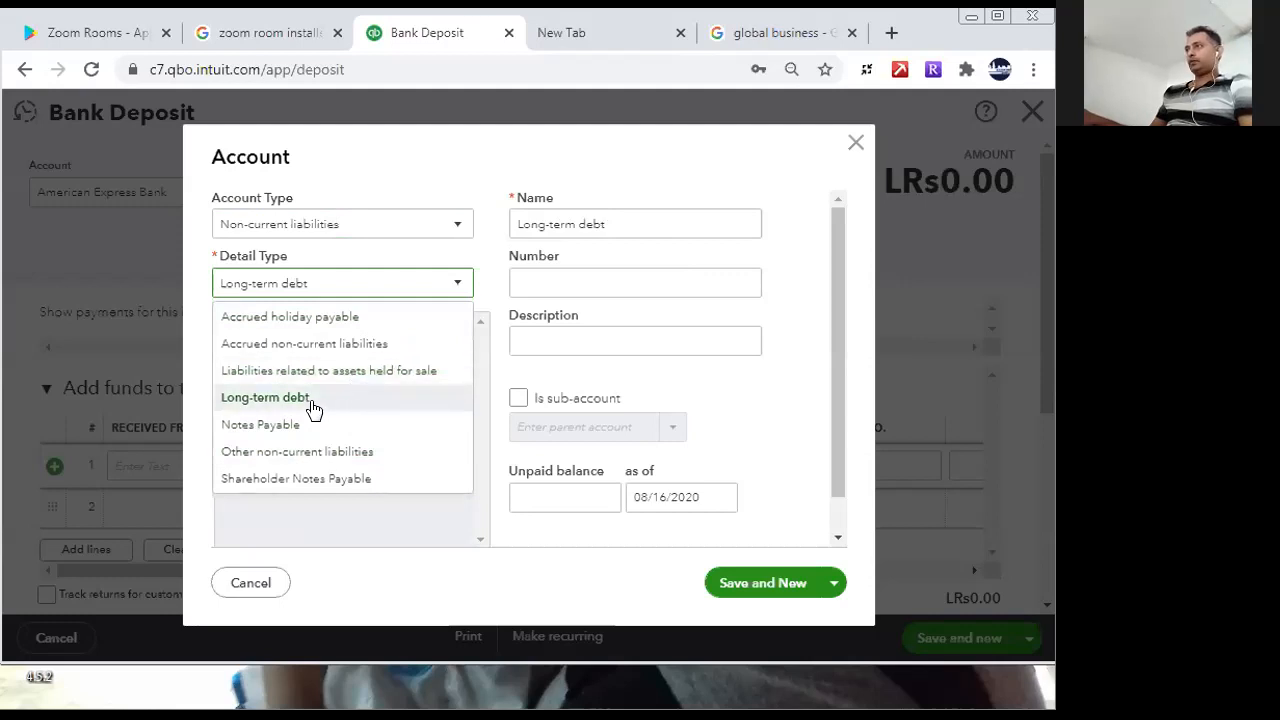
click(350, 451)
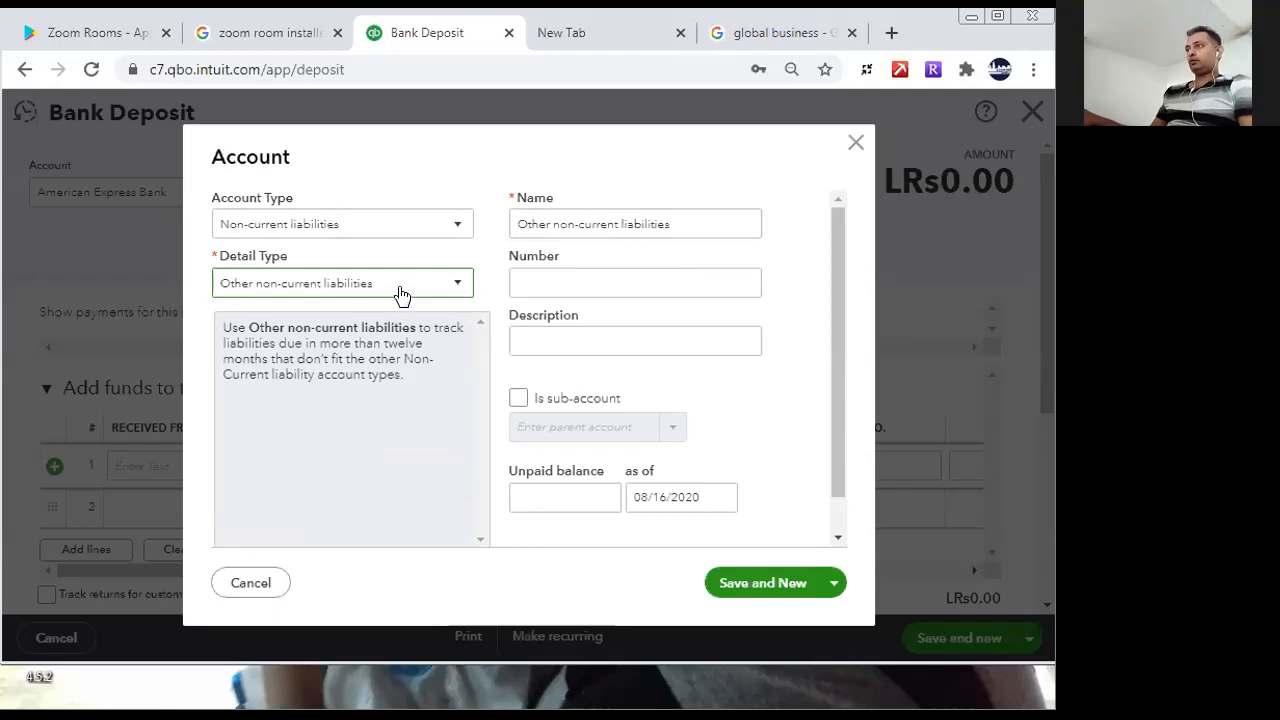
click(400, 287)
click(328, 399)
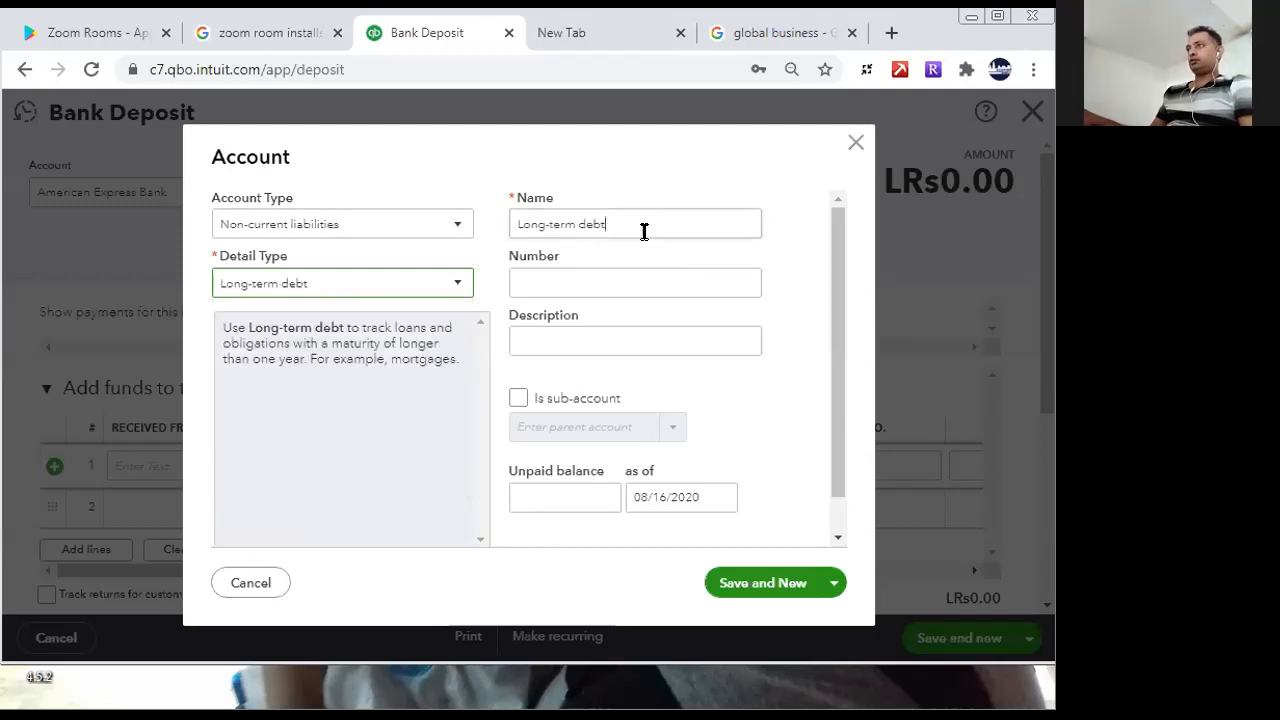
- Name the account "Bank Loan of American Express" and use the same text as its description
click(644, 231)
key(BackSpace)
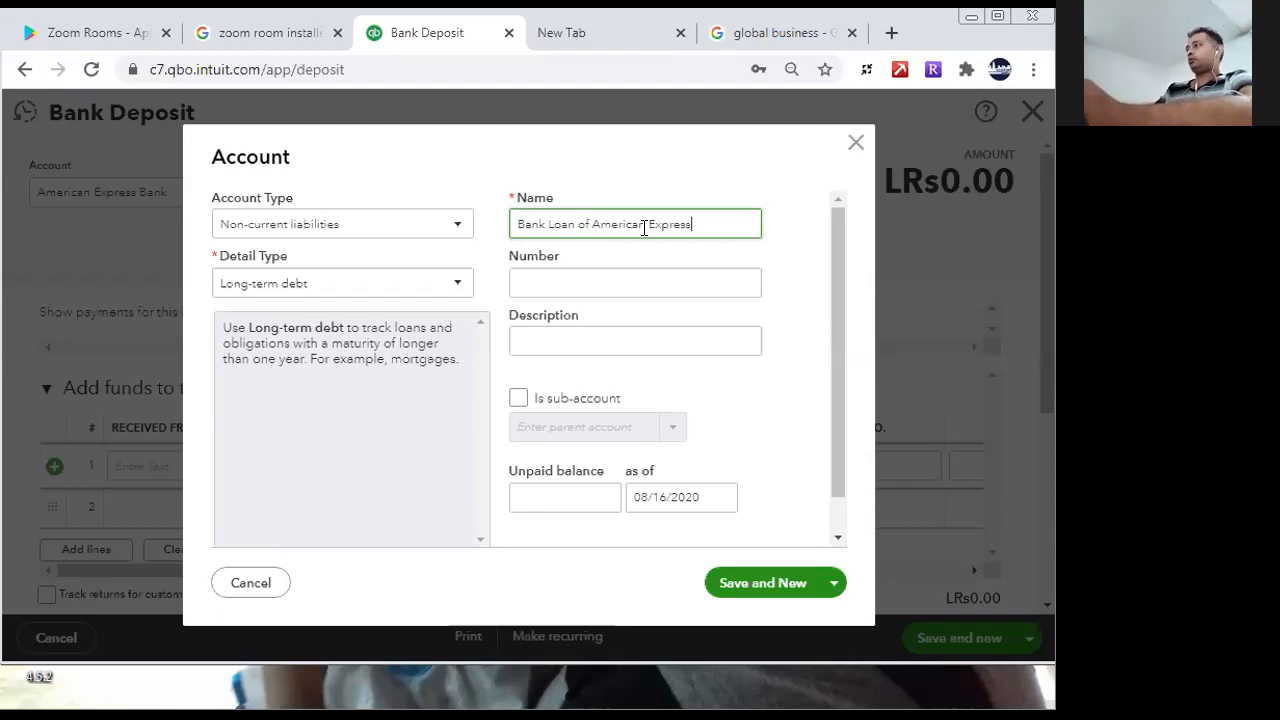
drag(718, 235, 471, 260)
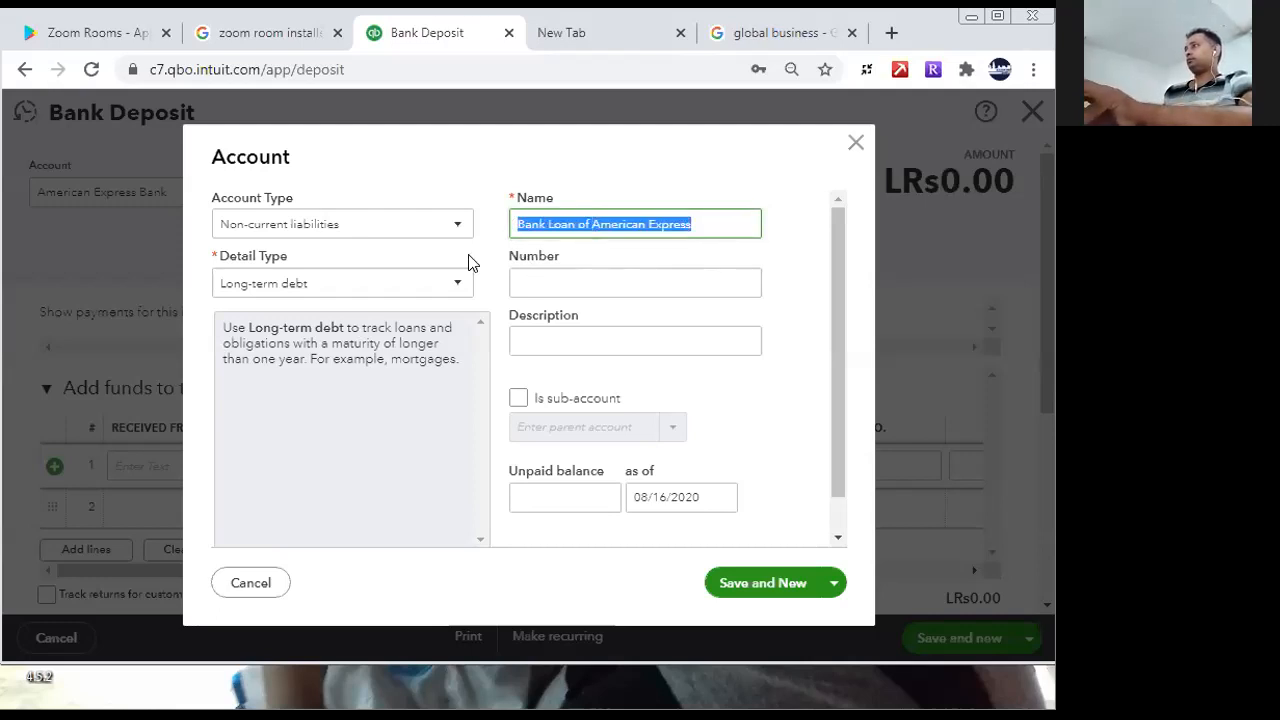
key(ctrl+c)
click(611, 337)
key(ctrl+v)
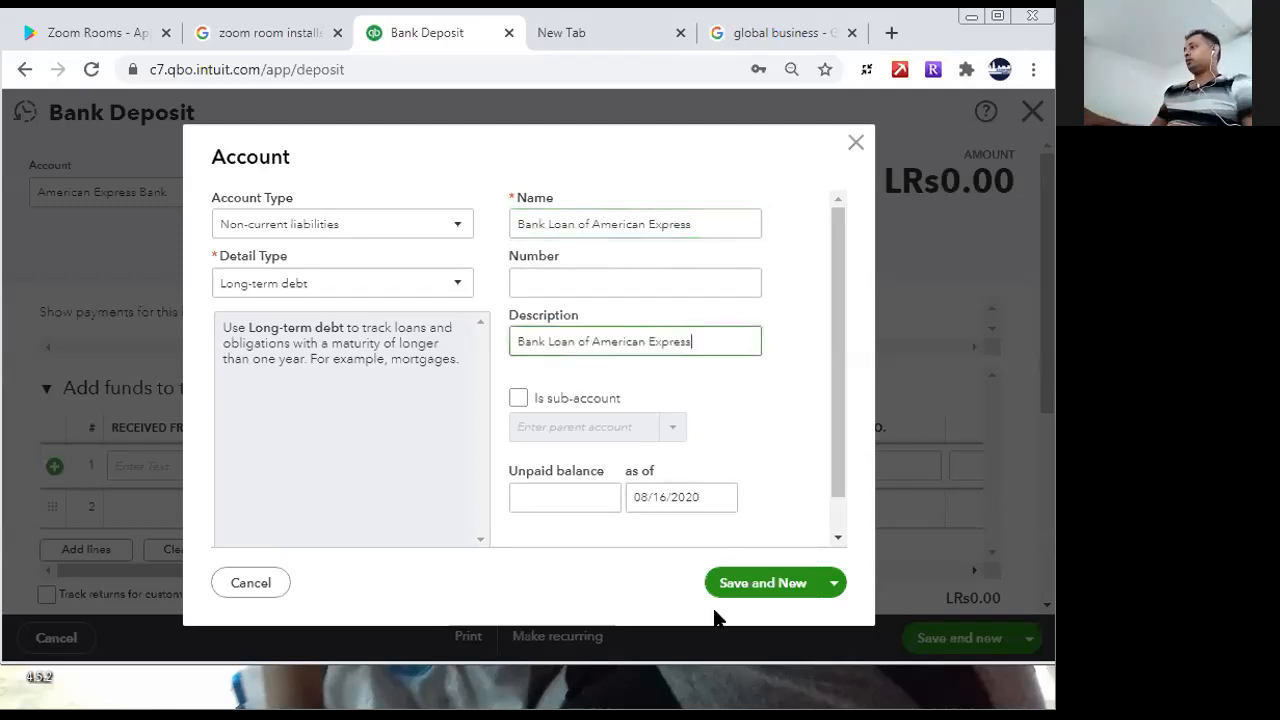
- Save the new loan account and close the account form to return to the deposit
click(729, 583)
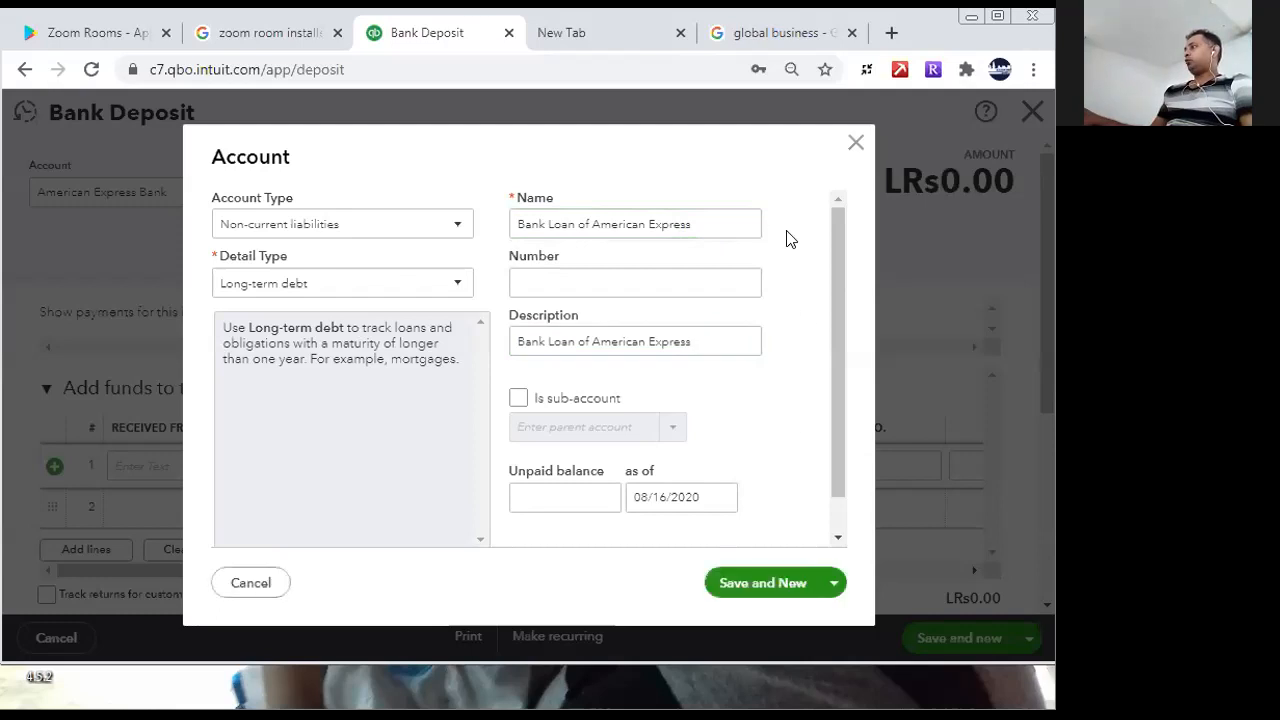
click(732, 582)
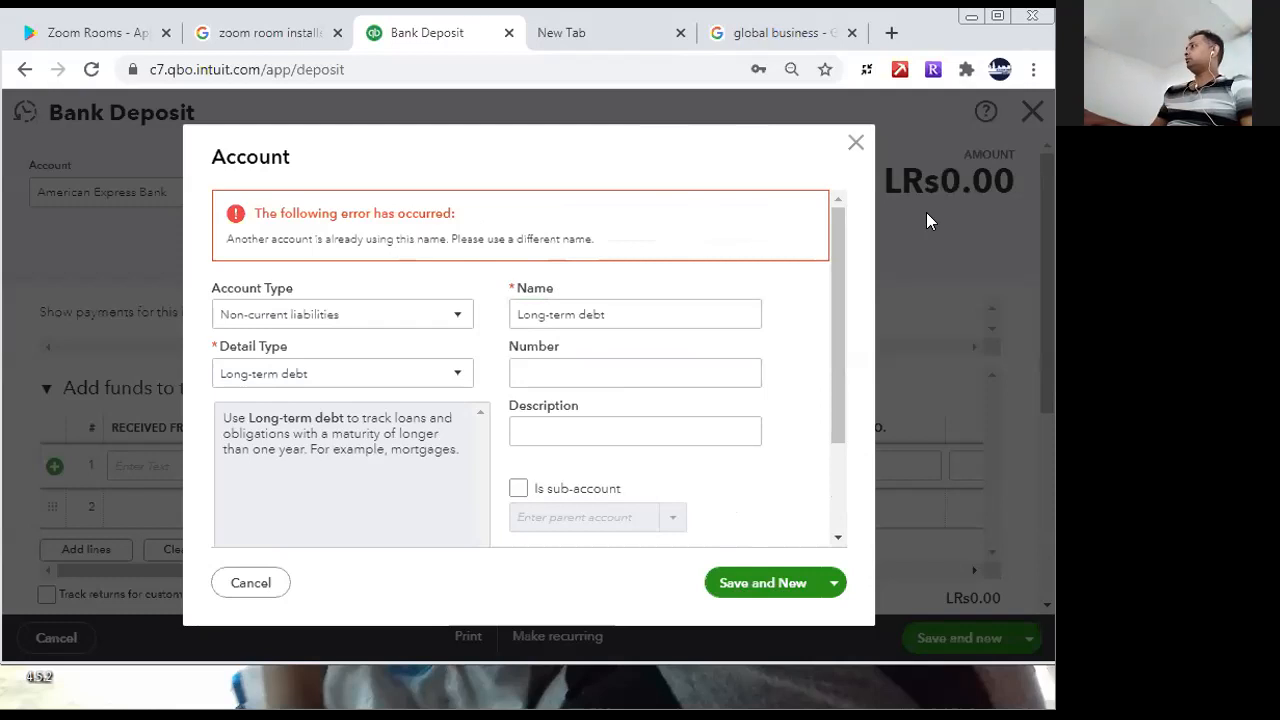
click(856, 142)
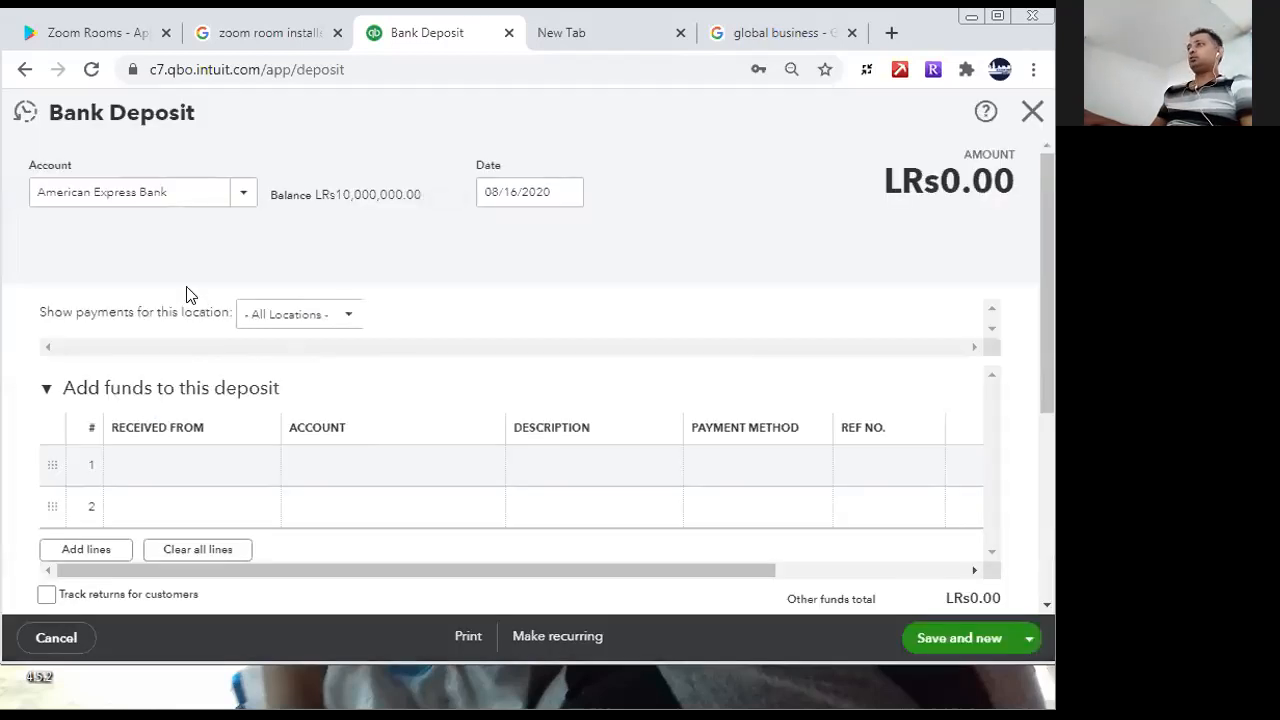
- Choose Bank Loan of American Express as the account on the first deposit line
click(315, 465)
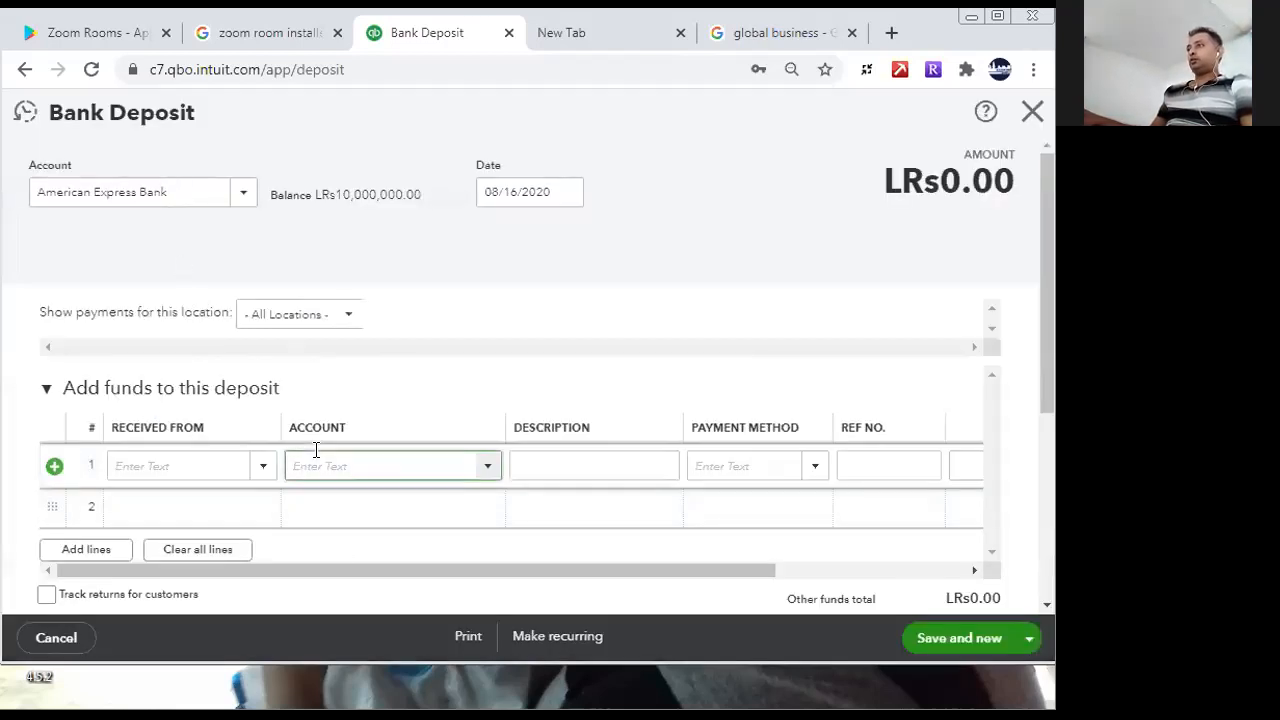
text(Bank Loan of American Express)
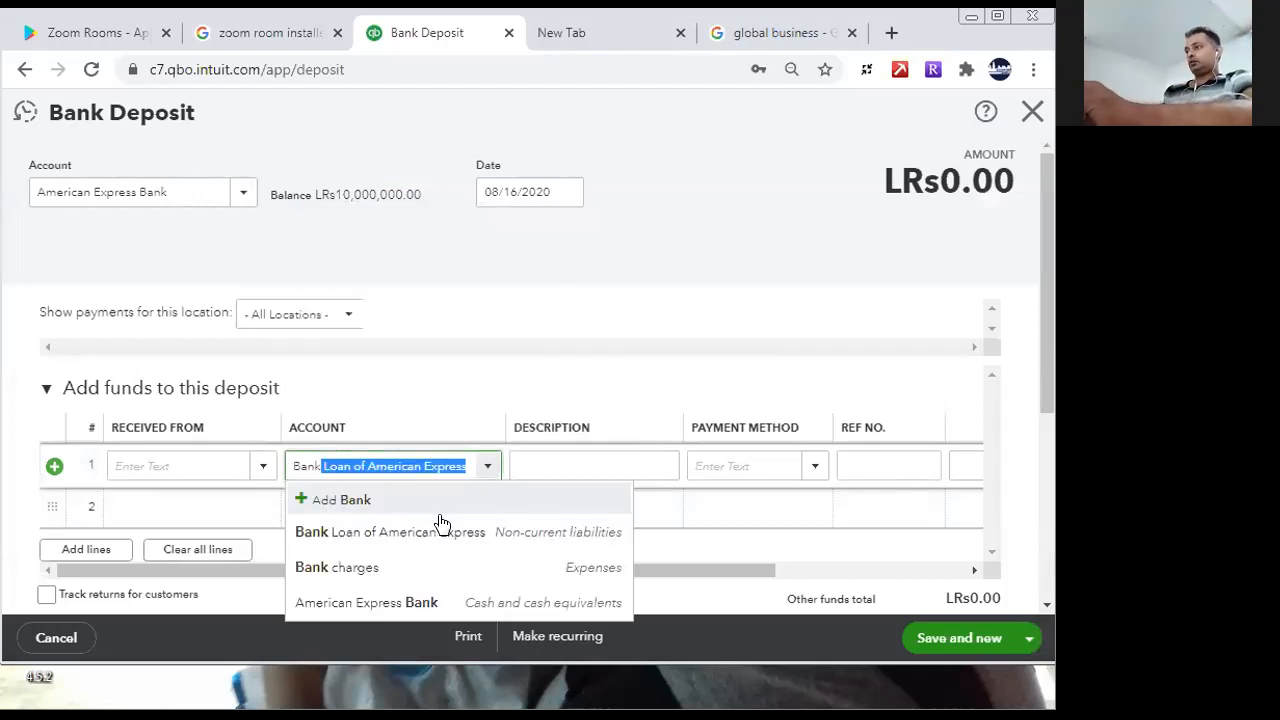
click(420, 535)
click(697, 466)
text(1)
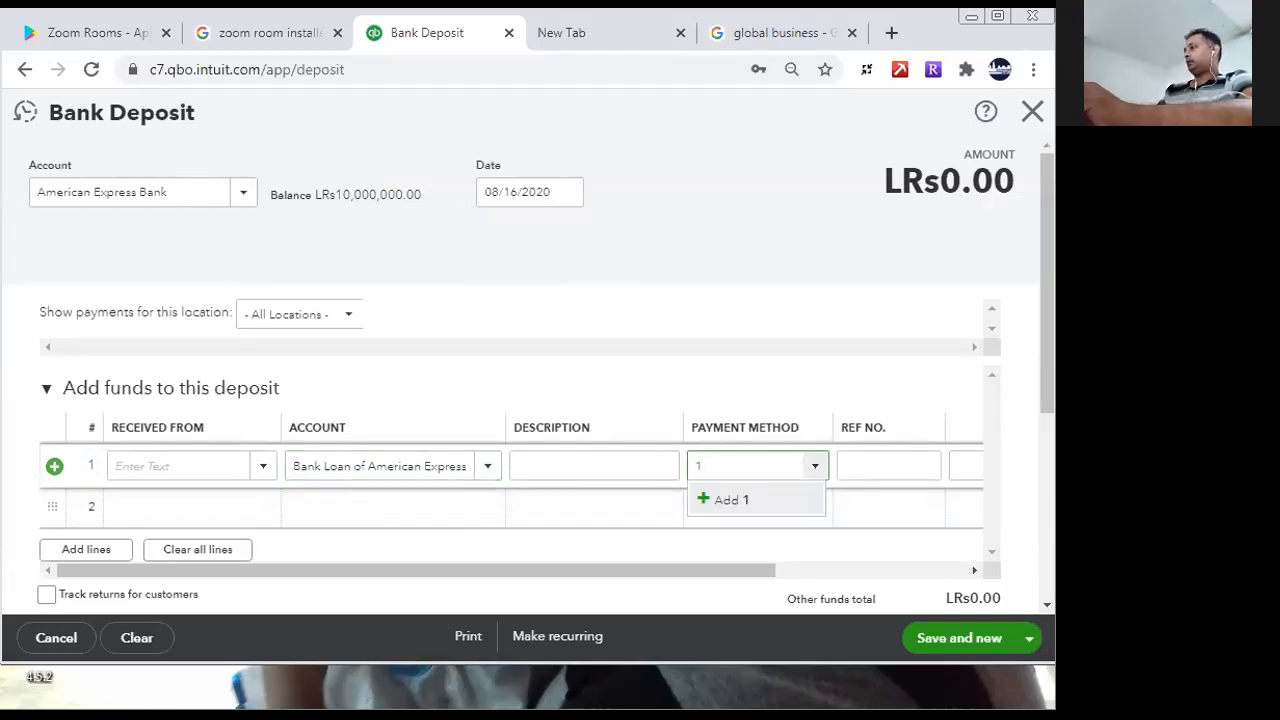
key(BackSpace)
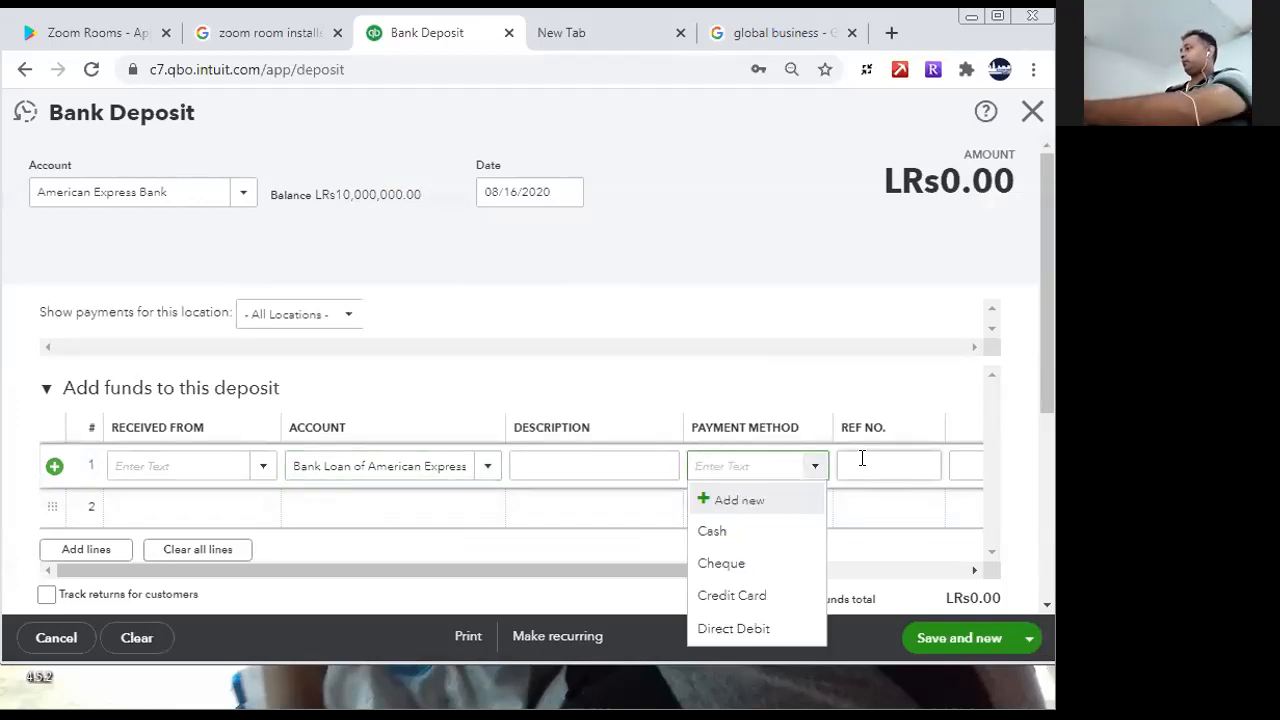
click(630, 590)
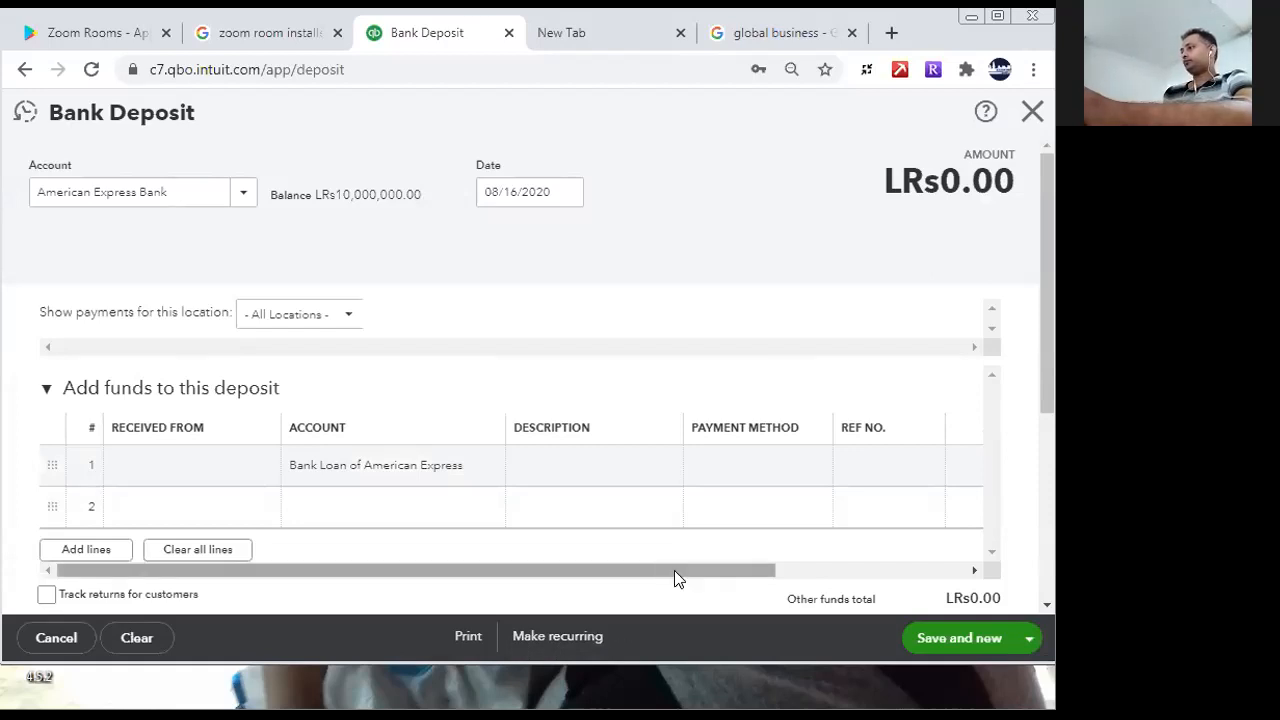
- Set the amount of the Bank Loan of American Express deposit line to 10,000,000
drag(674, 570, 929, 543)
click(769, 455)
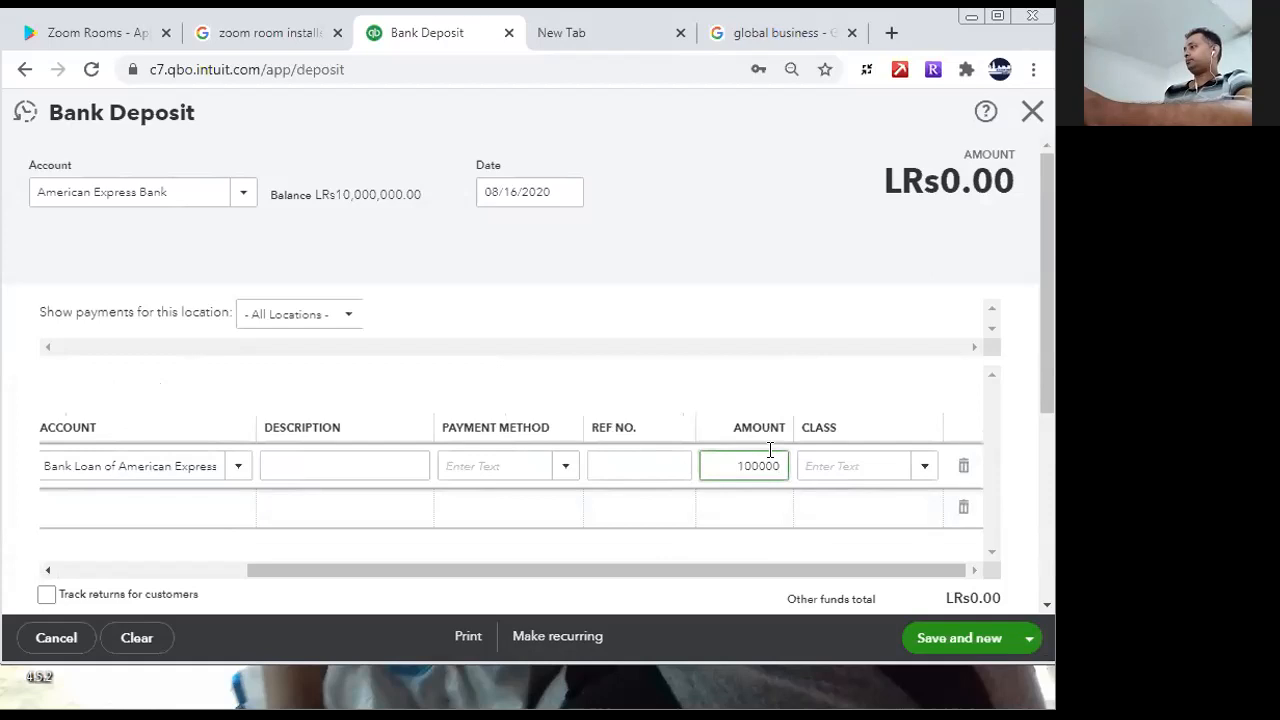
click(678, 476)
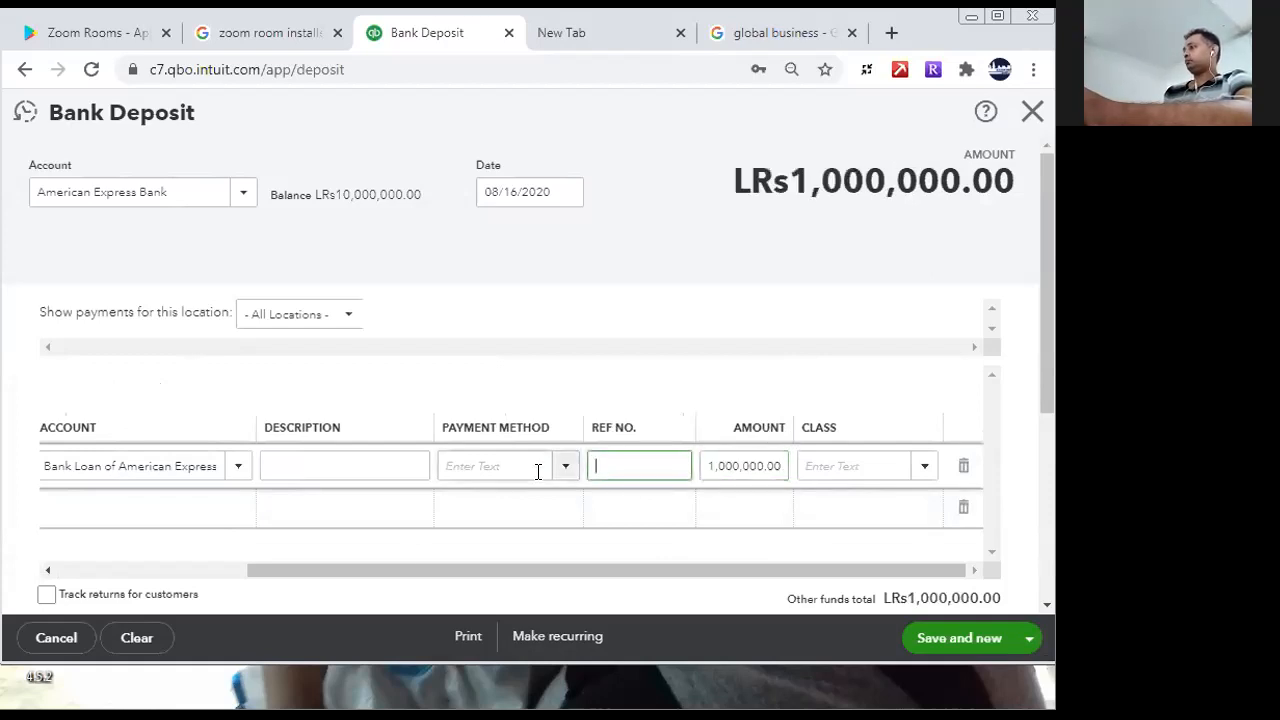
click(720, 463)
click(720, 463)
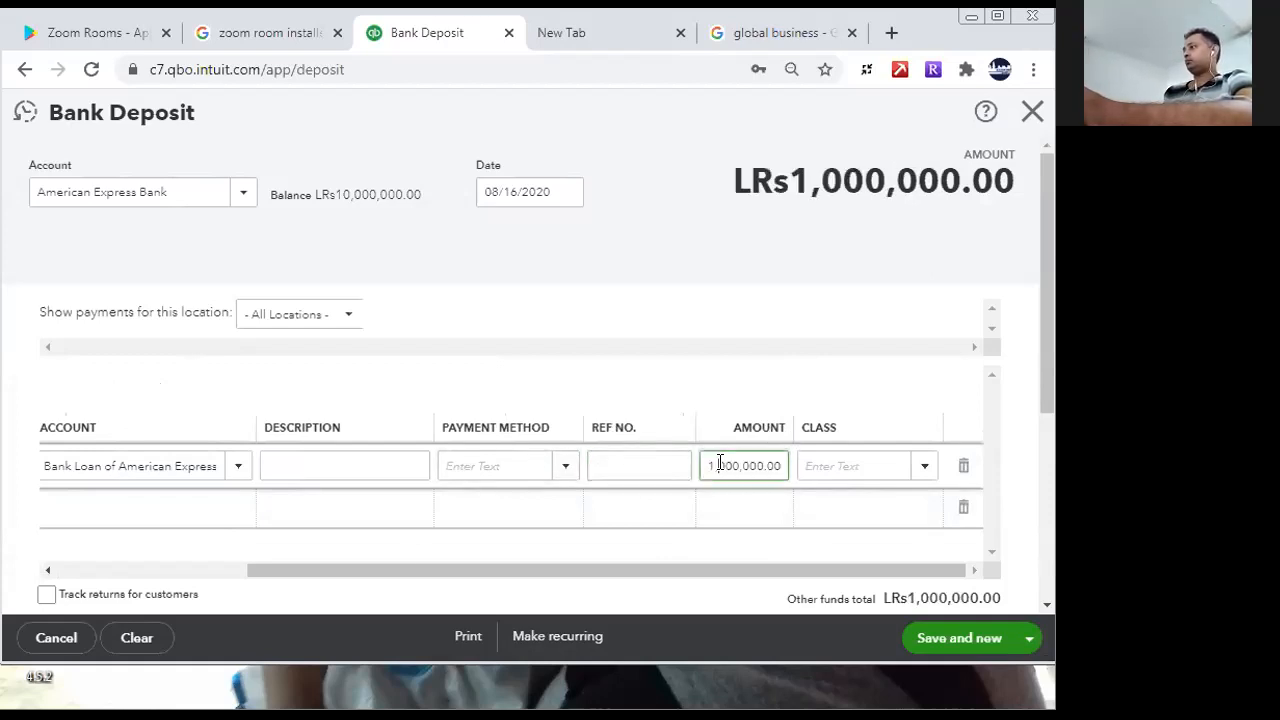
text(0)
click(636, 470)
- Set the loan line's payment method to Direct Debit and save the bank deposit
click(557, 481)
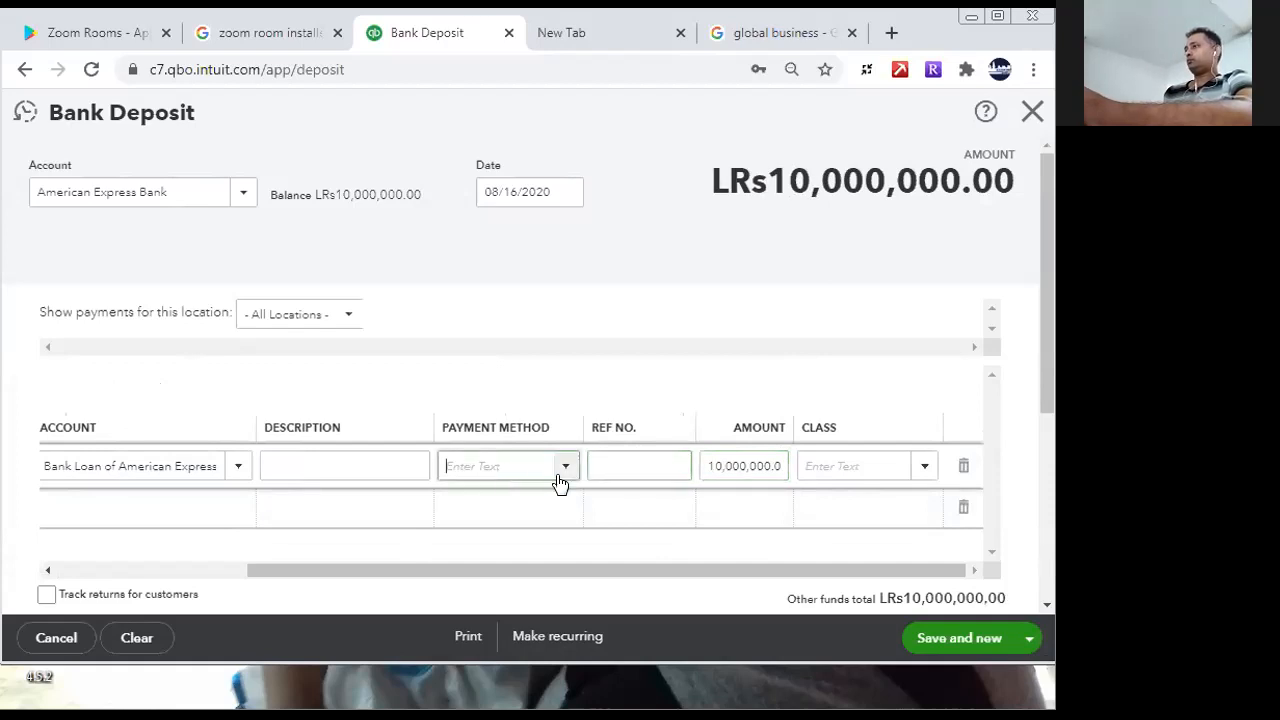
click(564, 478)
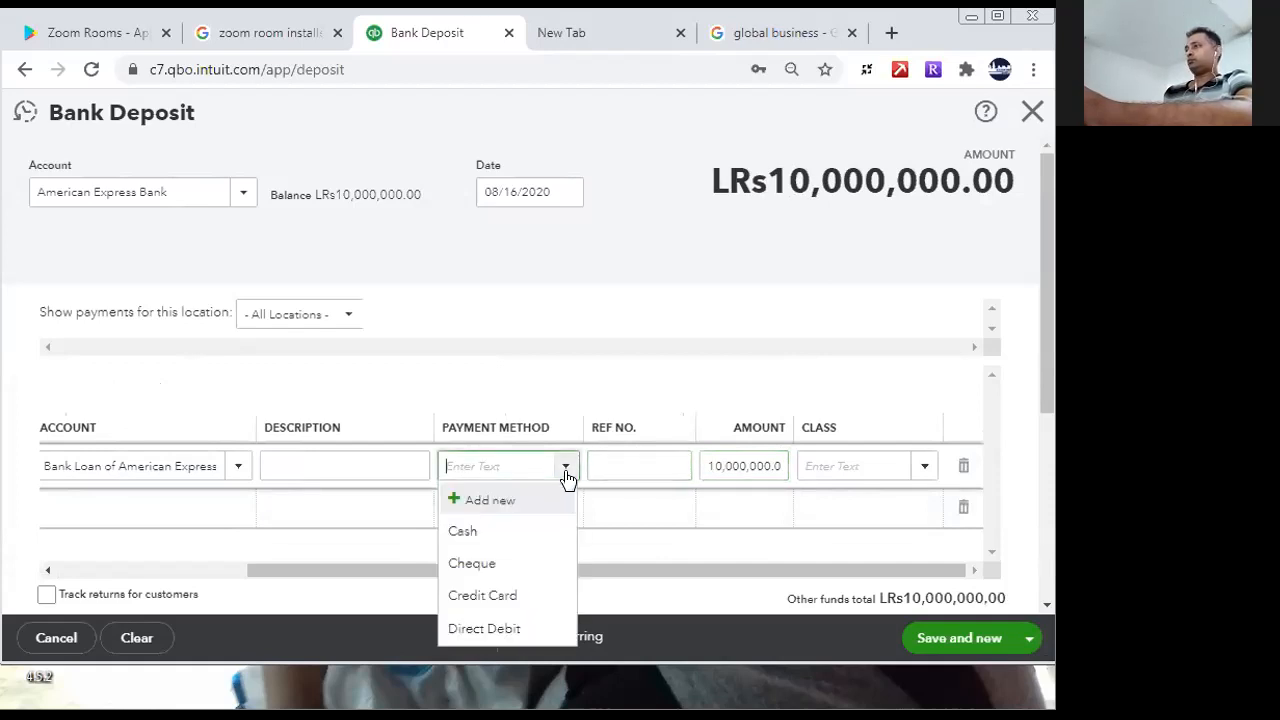
click(508, 628)
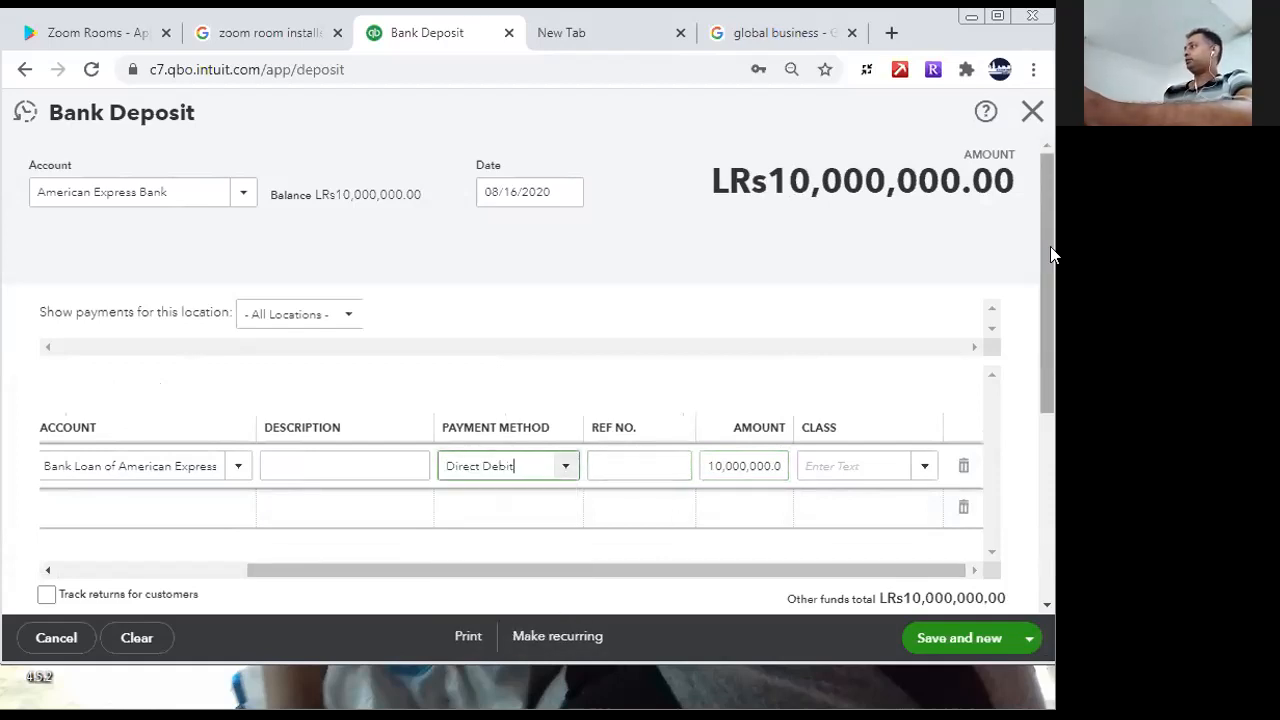
click(1050, 250)
drag(1051, 252, 1046, 506)
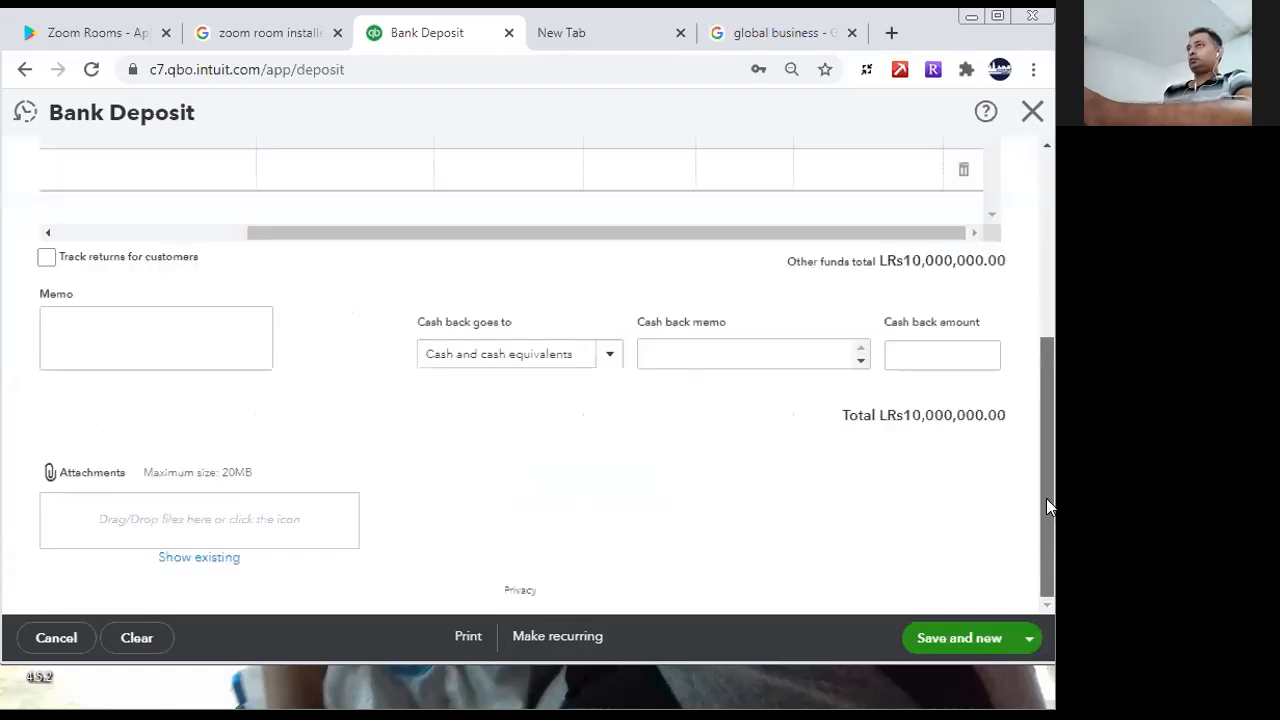
click(931, 637)
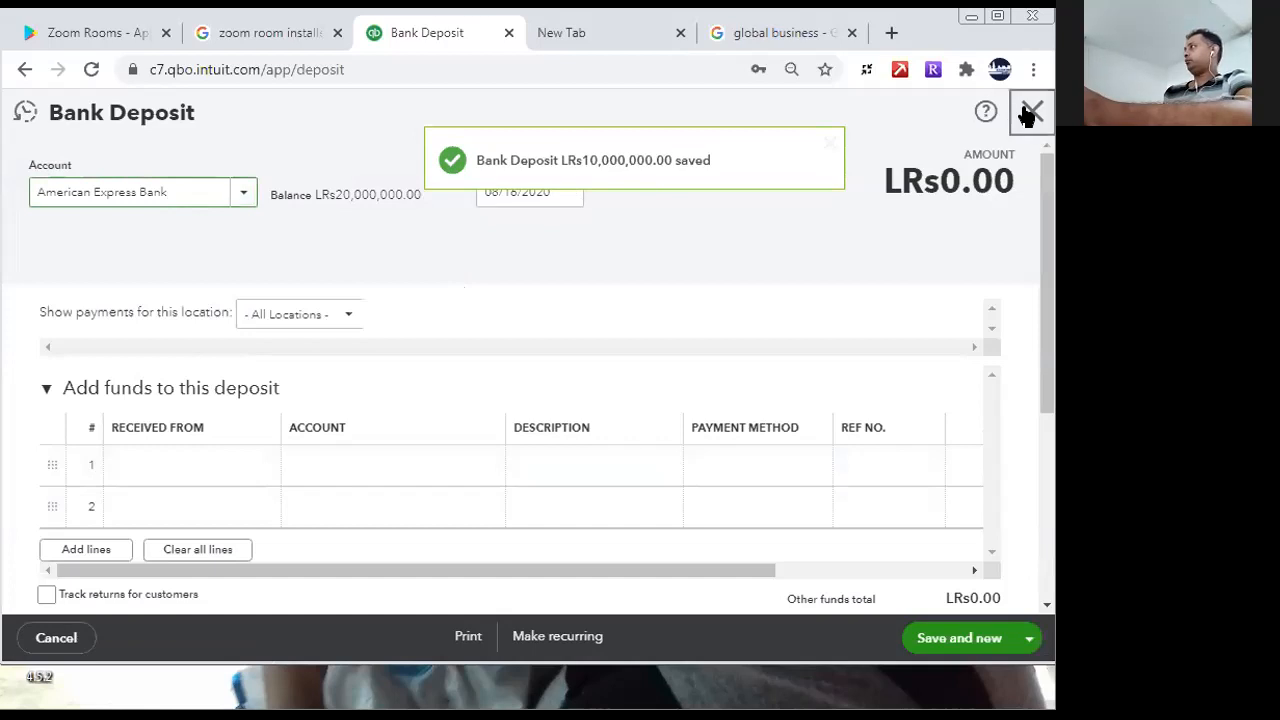
- Close the deposit form and review the assets, liabilities and shareholders' equity on the balance sheet
click(1029, 112)
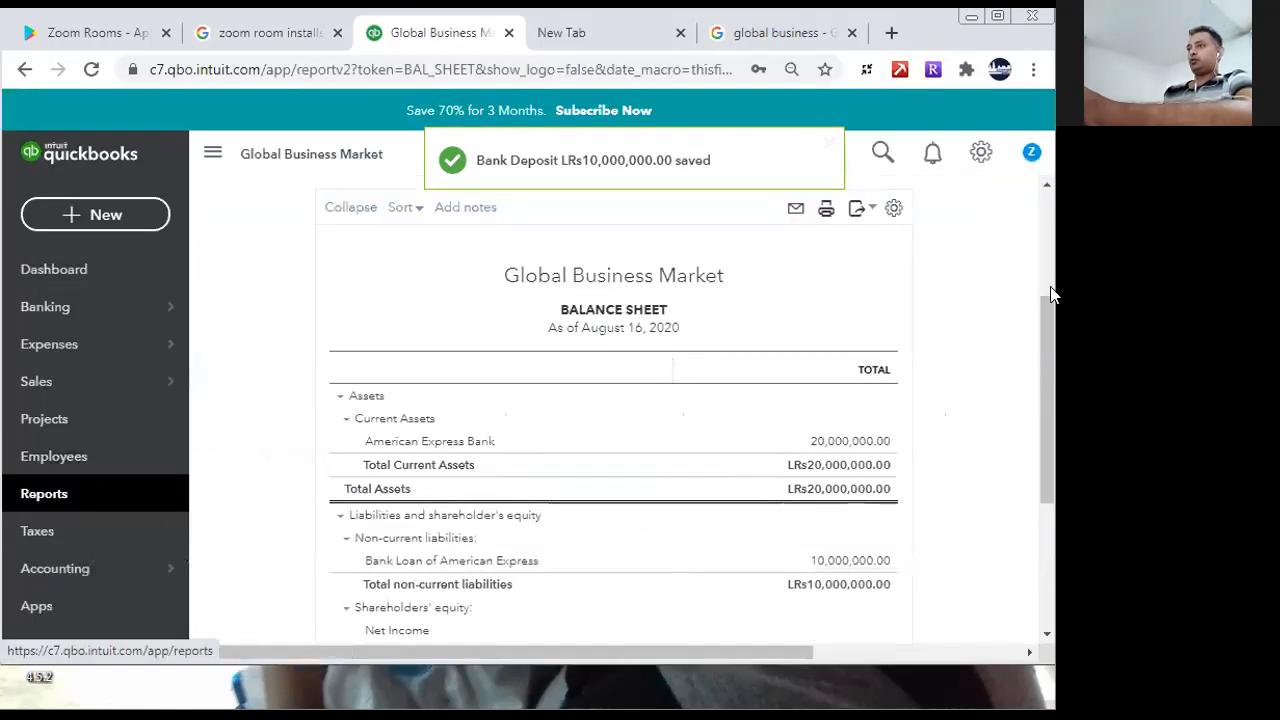
scroll(1040, 402, down, 3)
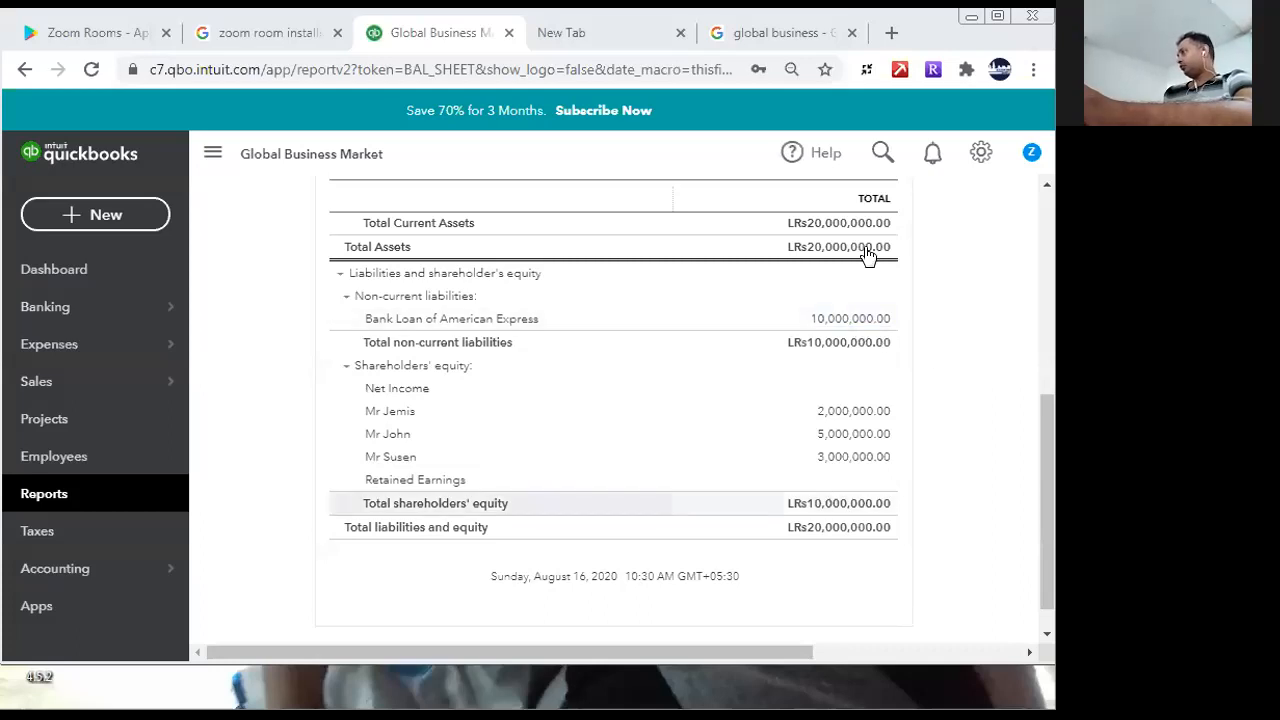
drag(1046, 508, 1040, 592)
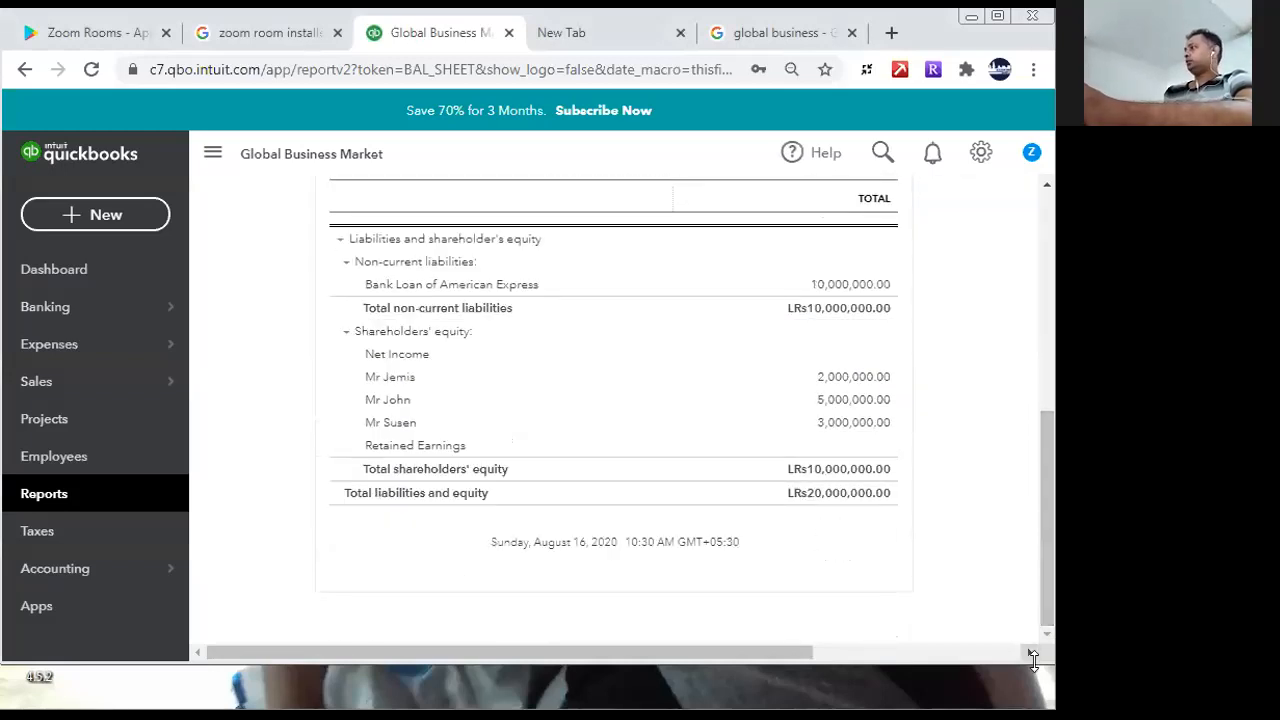
drag(1044, 436, 1050, 170)
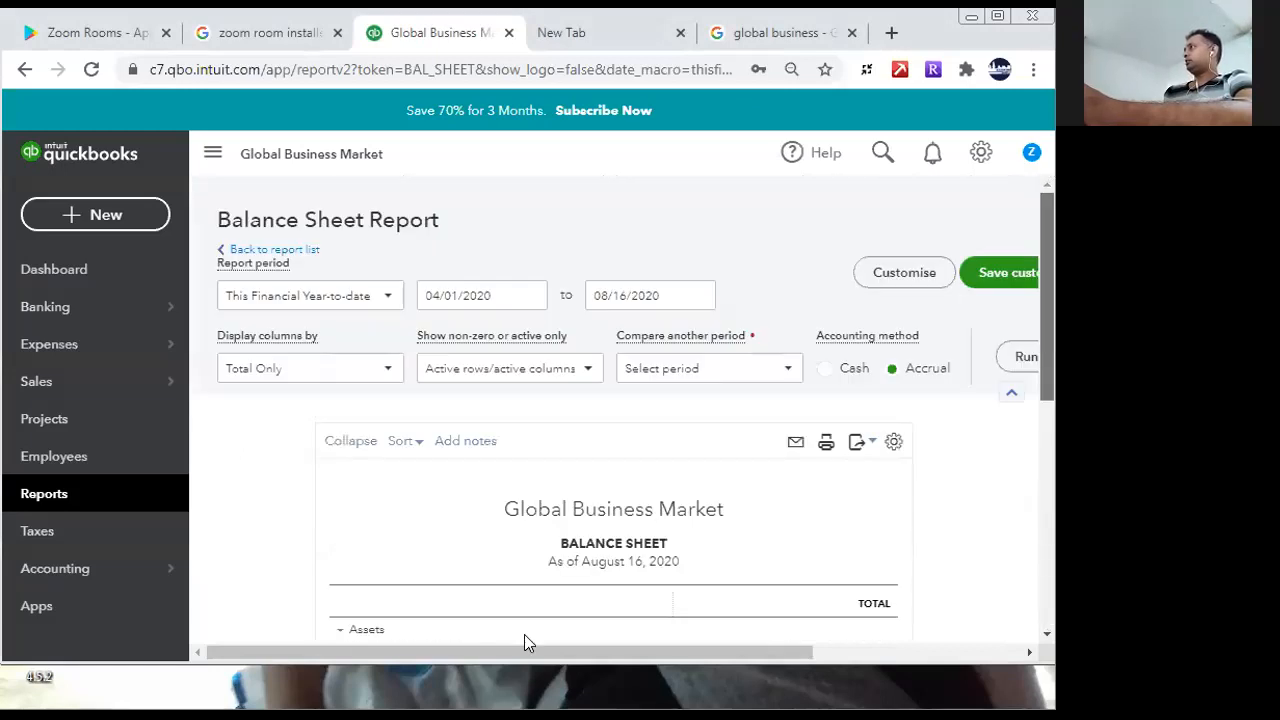
- Start a new supplier bill and open the form for adding a new supplier to it
click(133, 222)
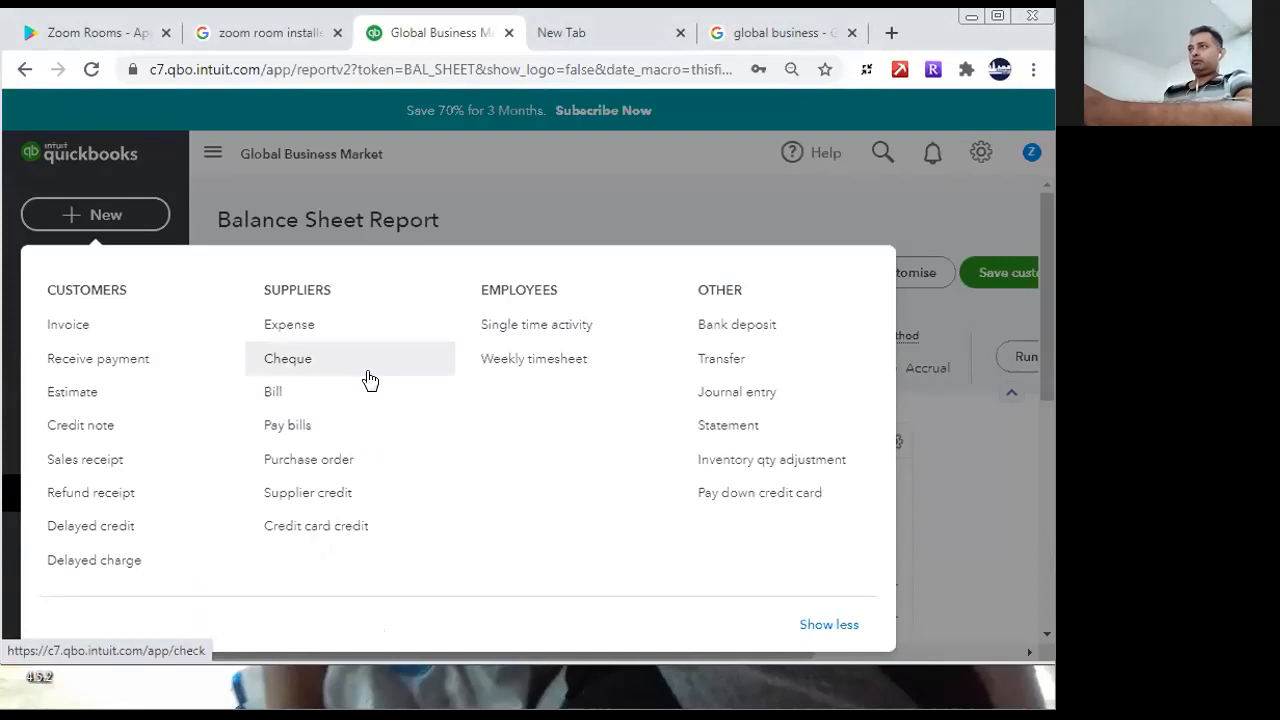
click(328, 414)
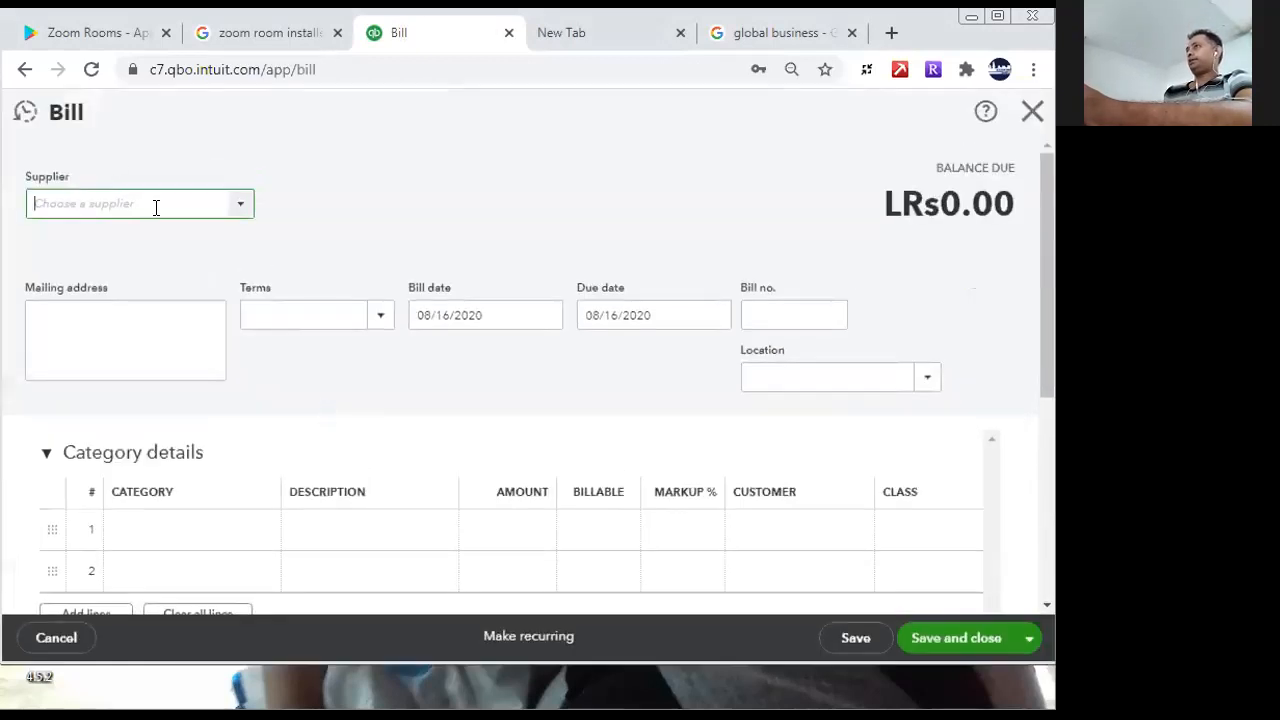
click(228, 206)
click(172, 247)
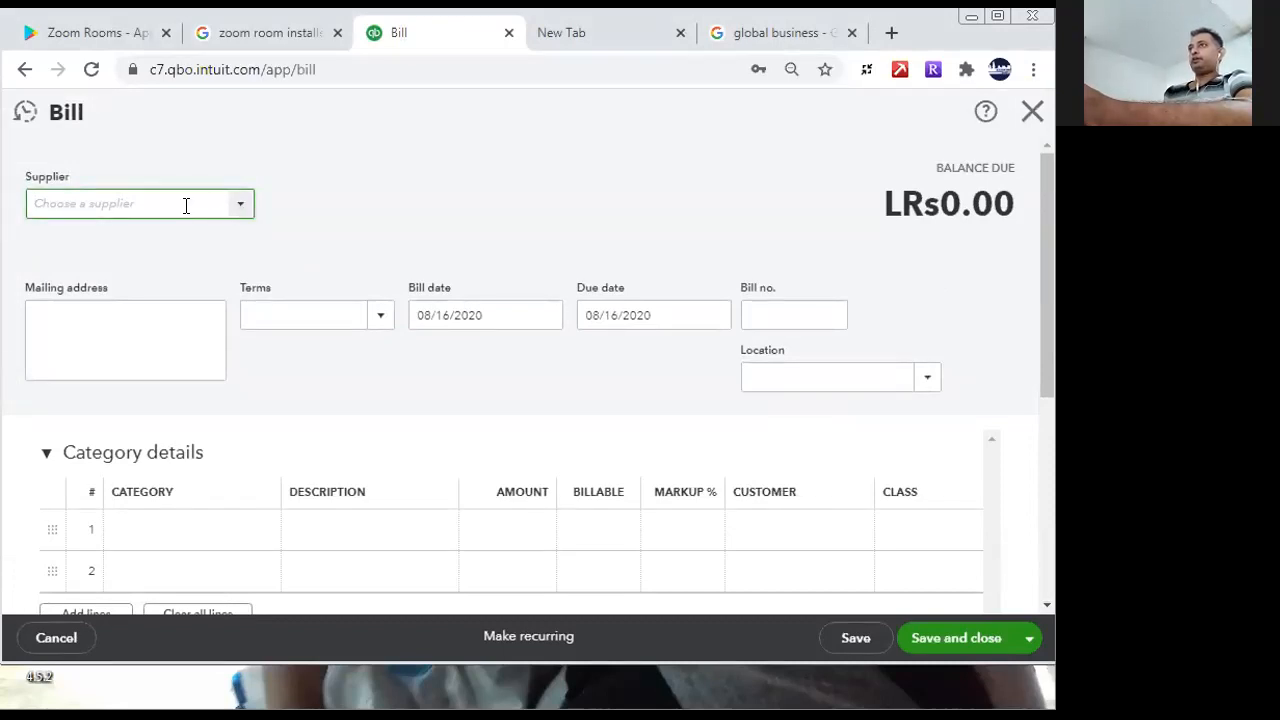
click(236, 207)
click(58, 232)
click(245, 208)
click(62, 233)
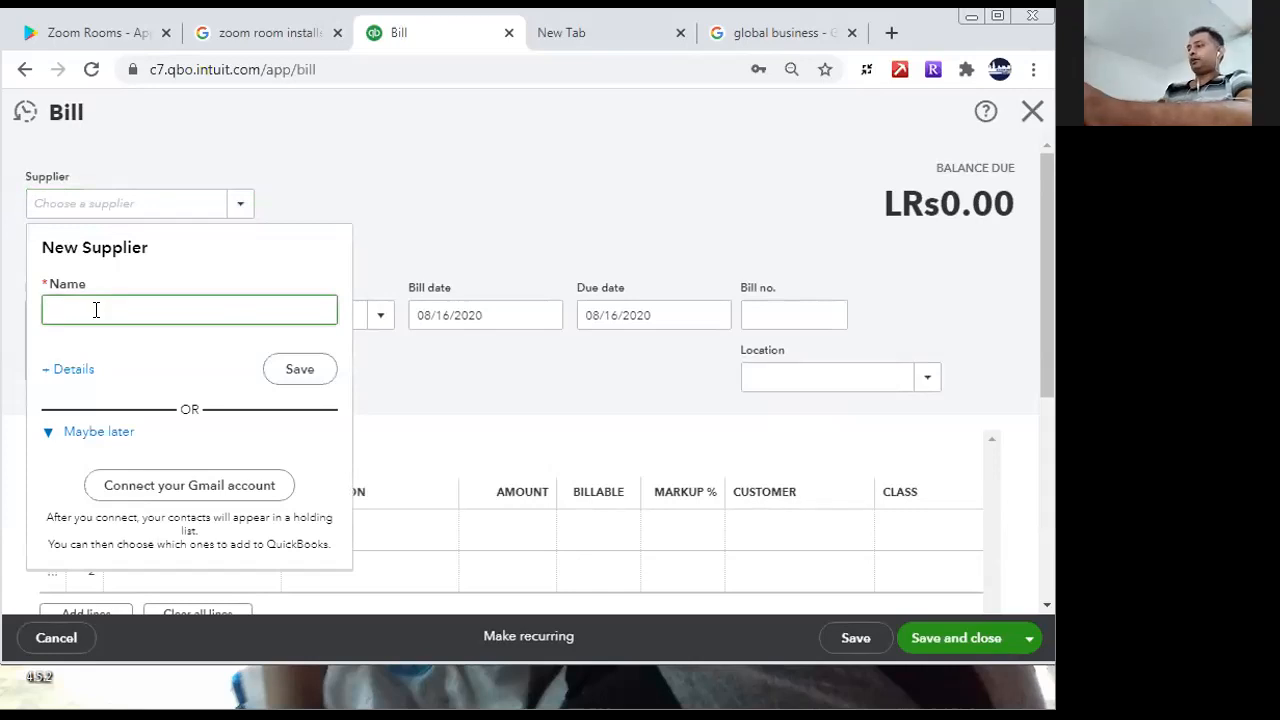
- Save the new supplier as Computer Solution and set the bill's terms to 45 Days Due
text(Co)
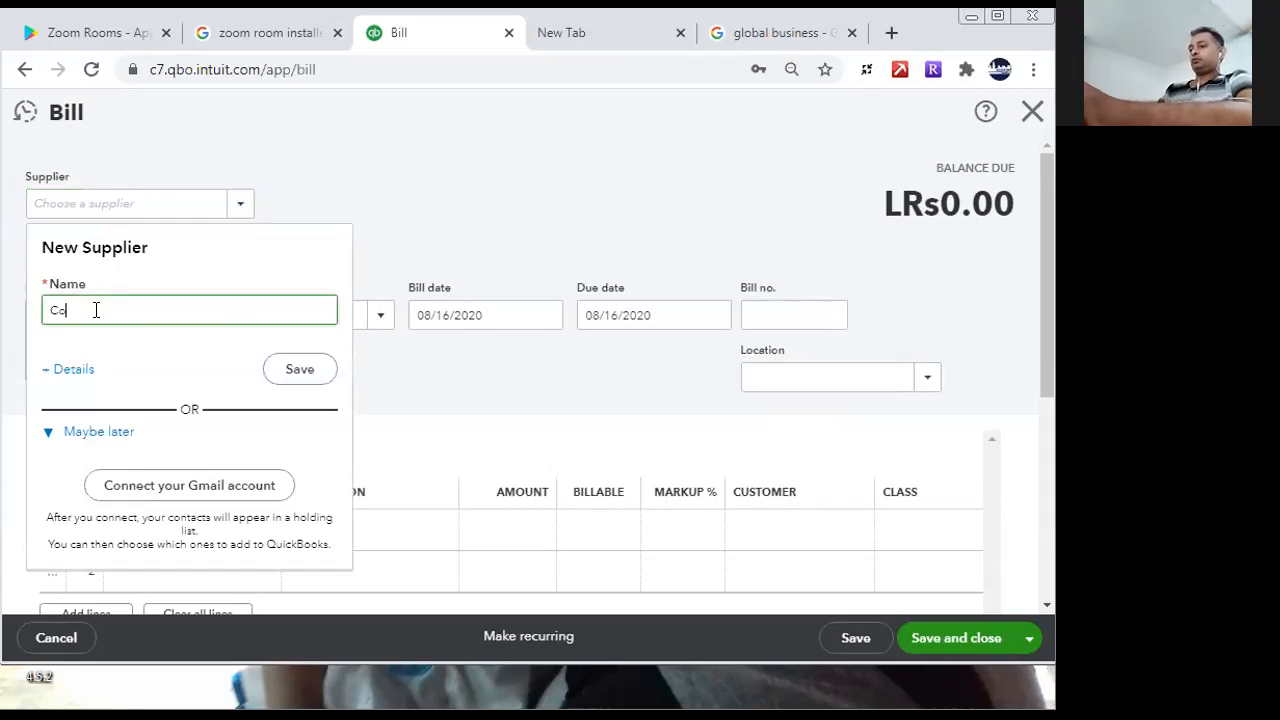
text(mputer )
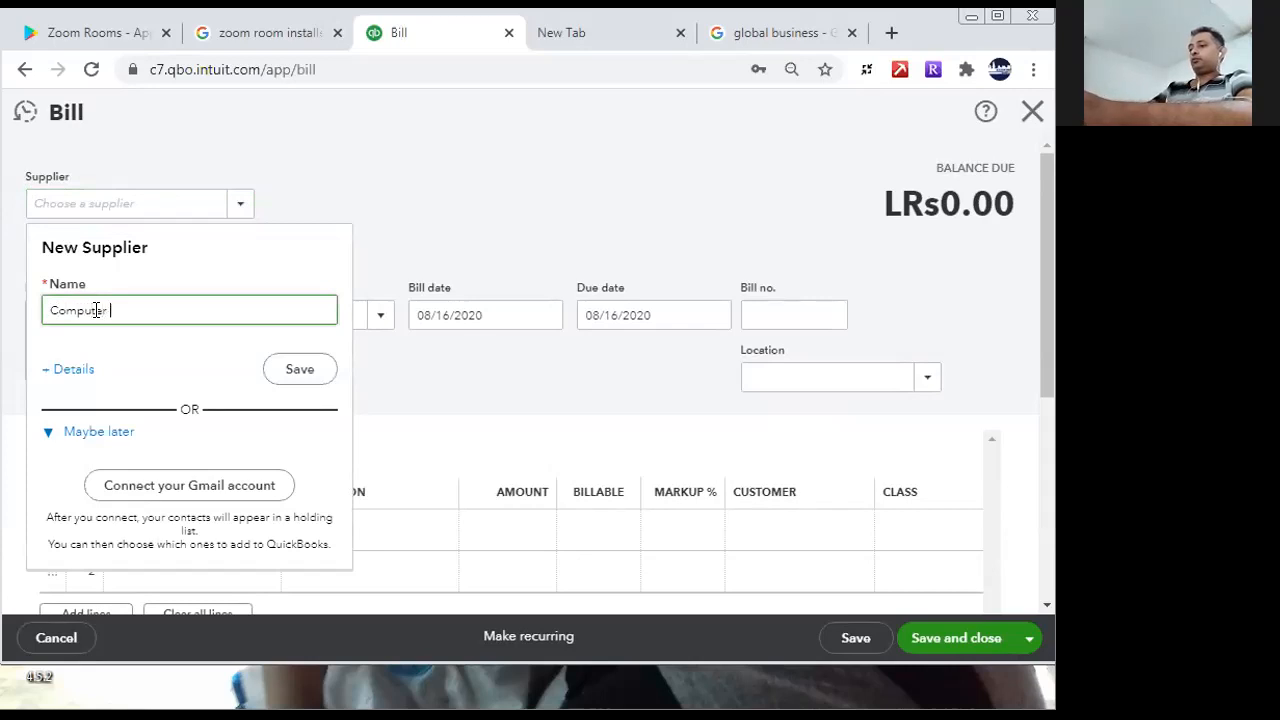
text(Solution)
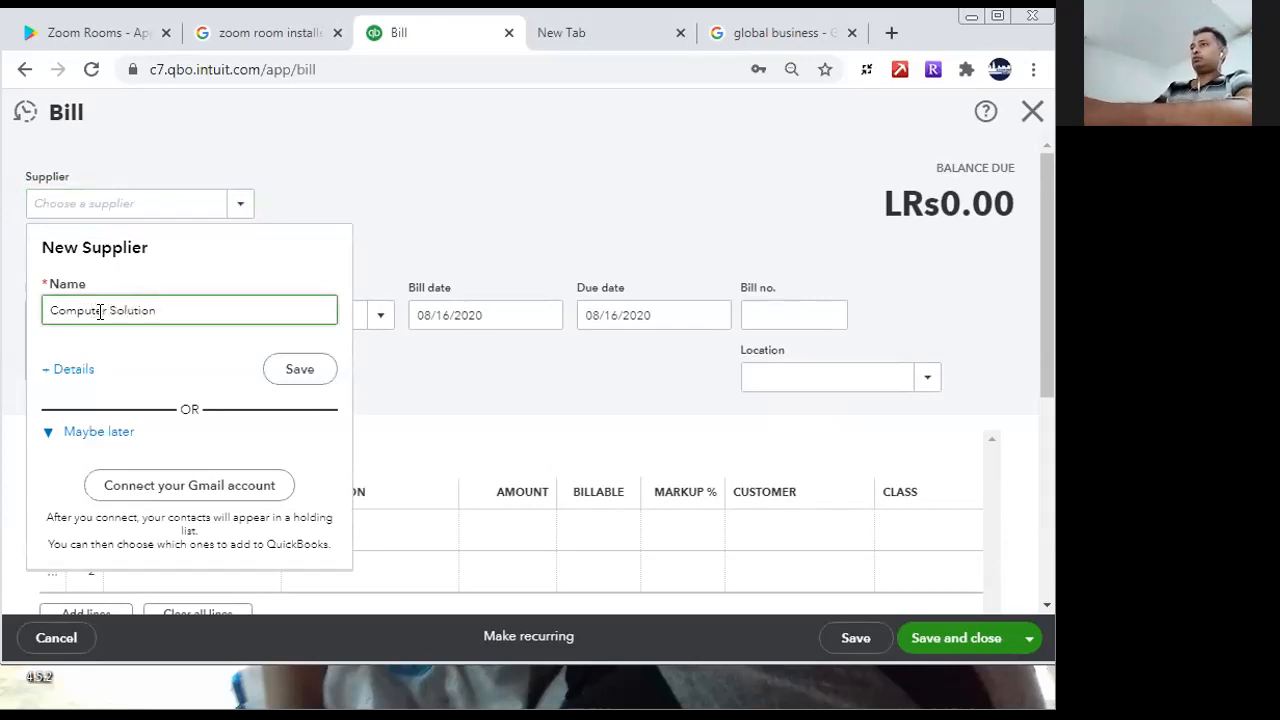
click(305, 369)
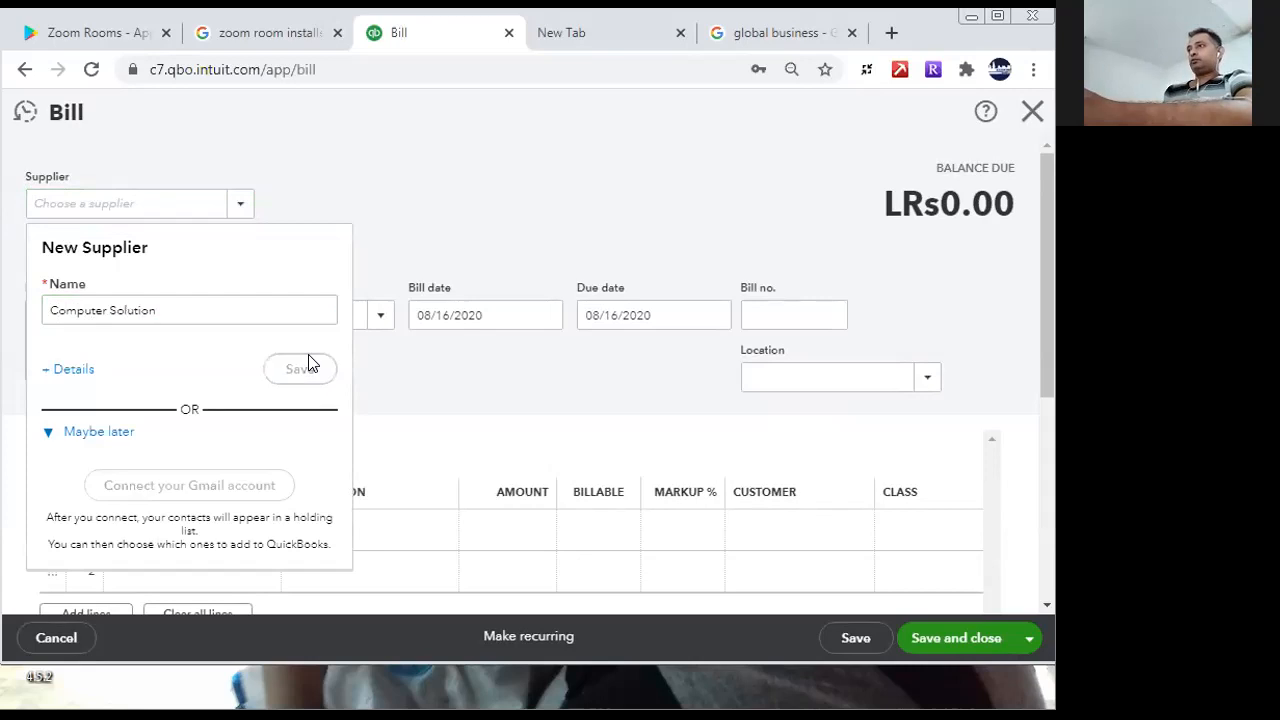
click(378, 316)
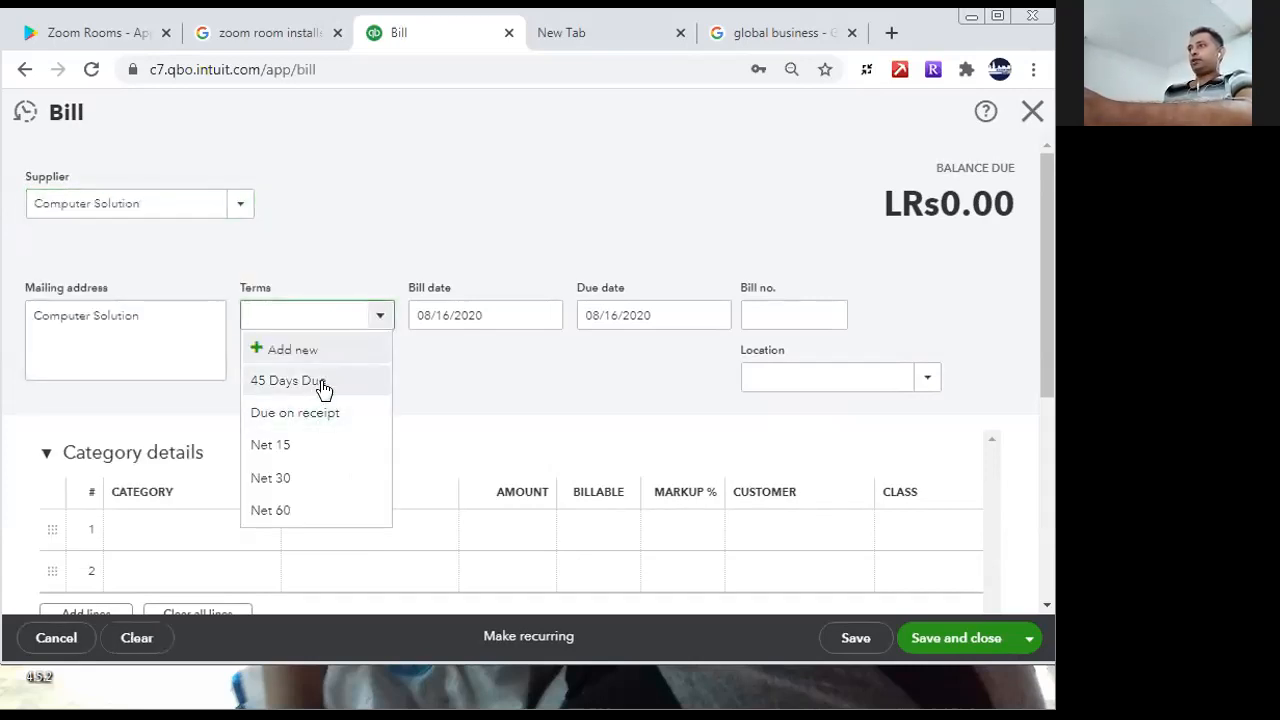
click(319, 386)
- Start adding a new account as the category of the bill's first line
drag(1044, 279, 1048, 353)
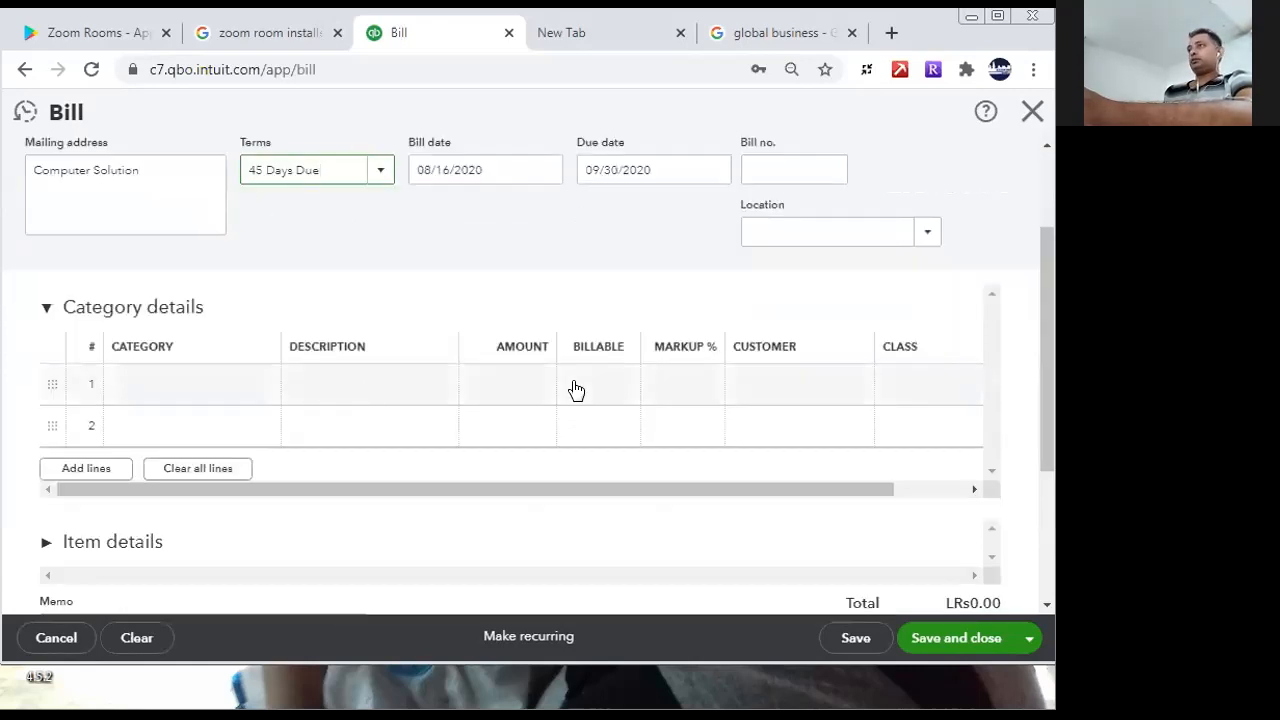
click(366, 390)
click(263, 388)
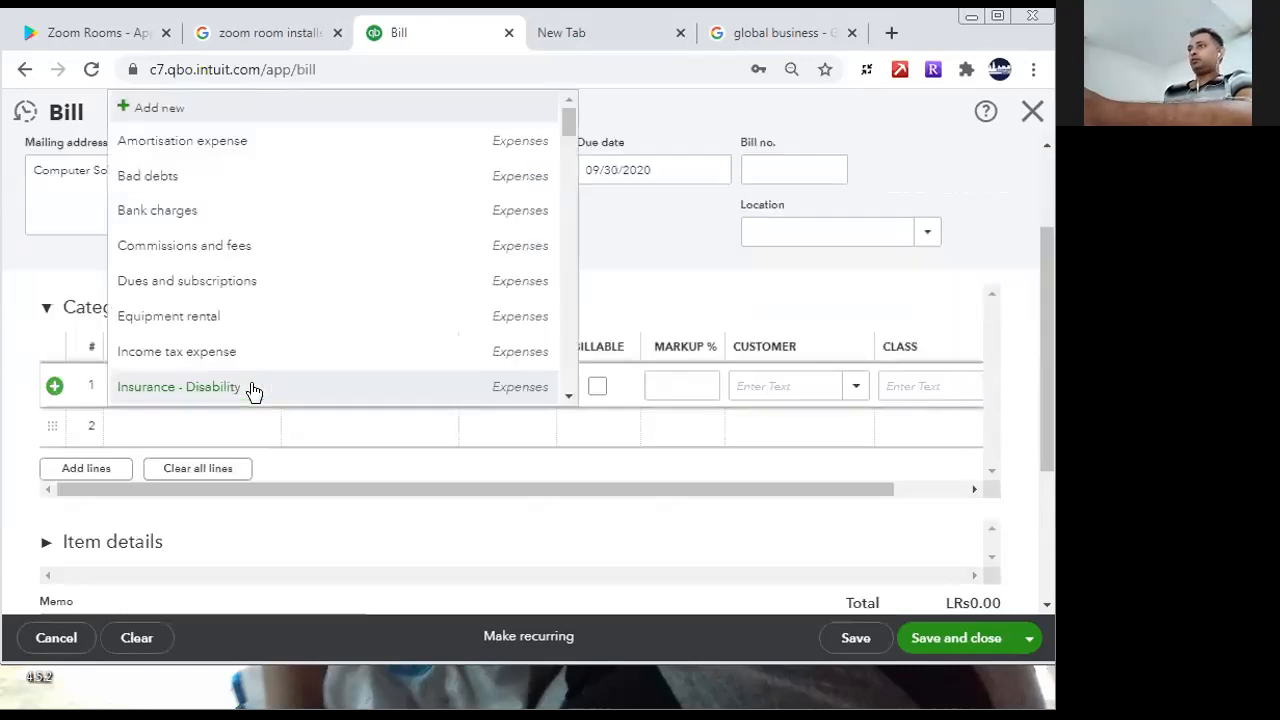
drag(560, 128, 602, 88)
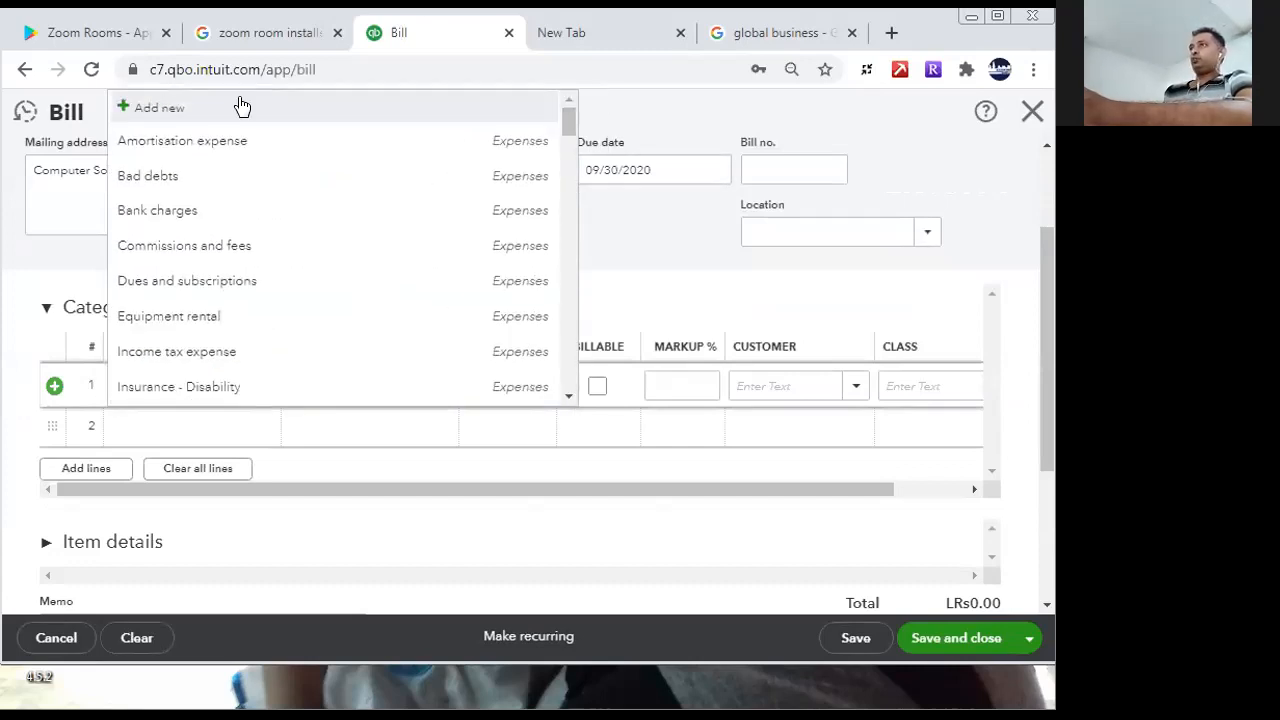
click(156, 107)
- Set the new account's type to Fixed assets and its detail type to Machinery and equipment
click(424, 232)
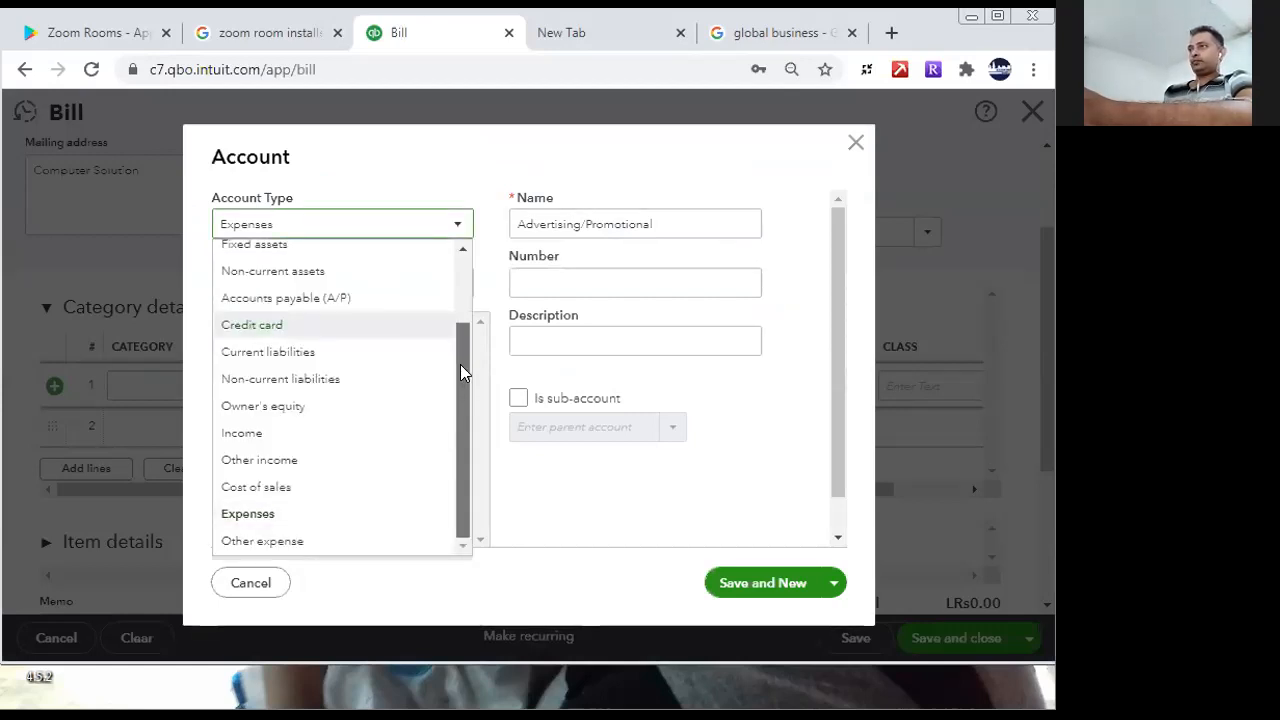
drag(460, 366, 462, 255)
scroll(450, 313, down, 1)
scroll(443, 286, up, 1)
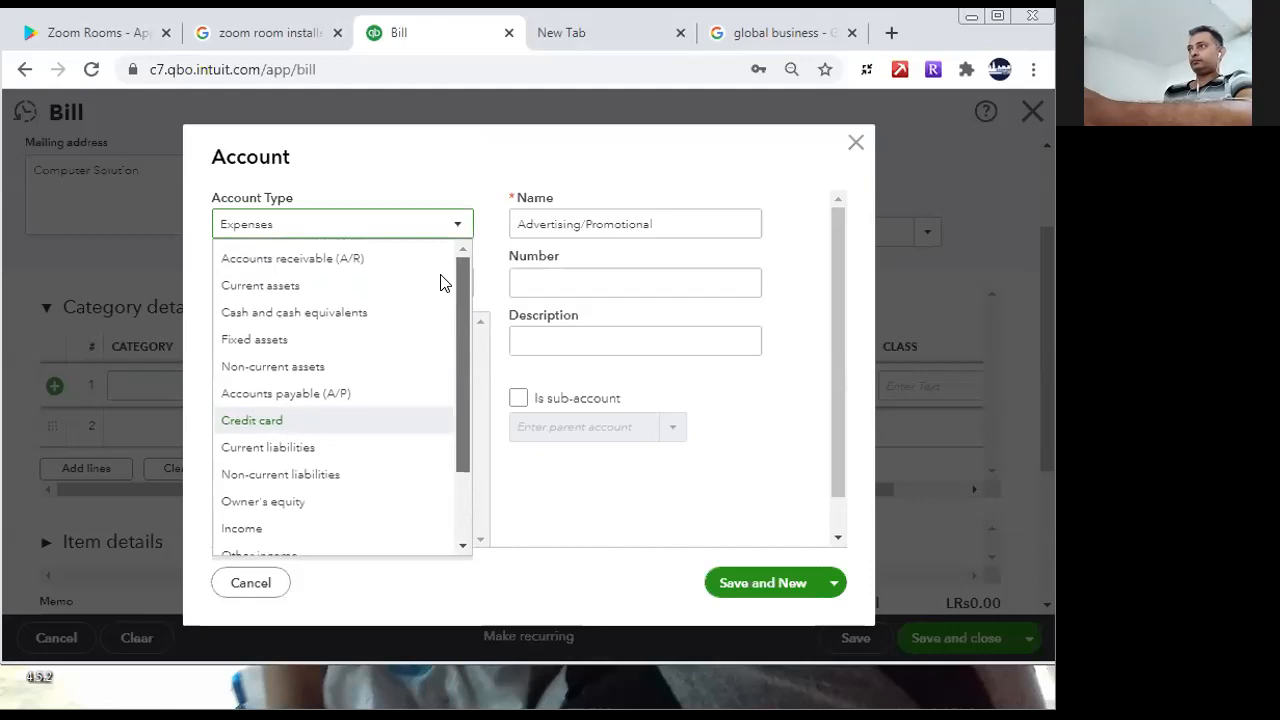
scroll(433, 393, down, 2)
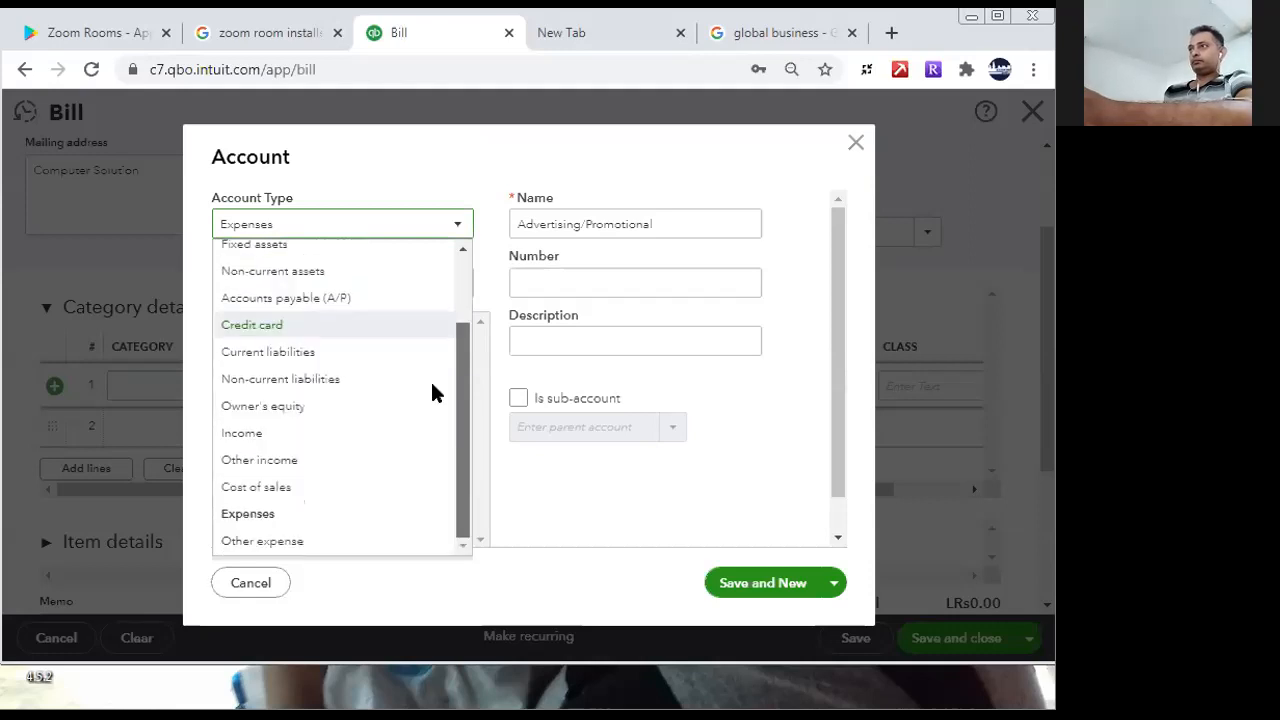
click(300, 250)
click(432, 285)
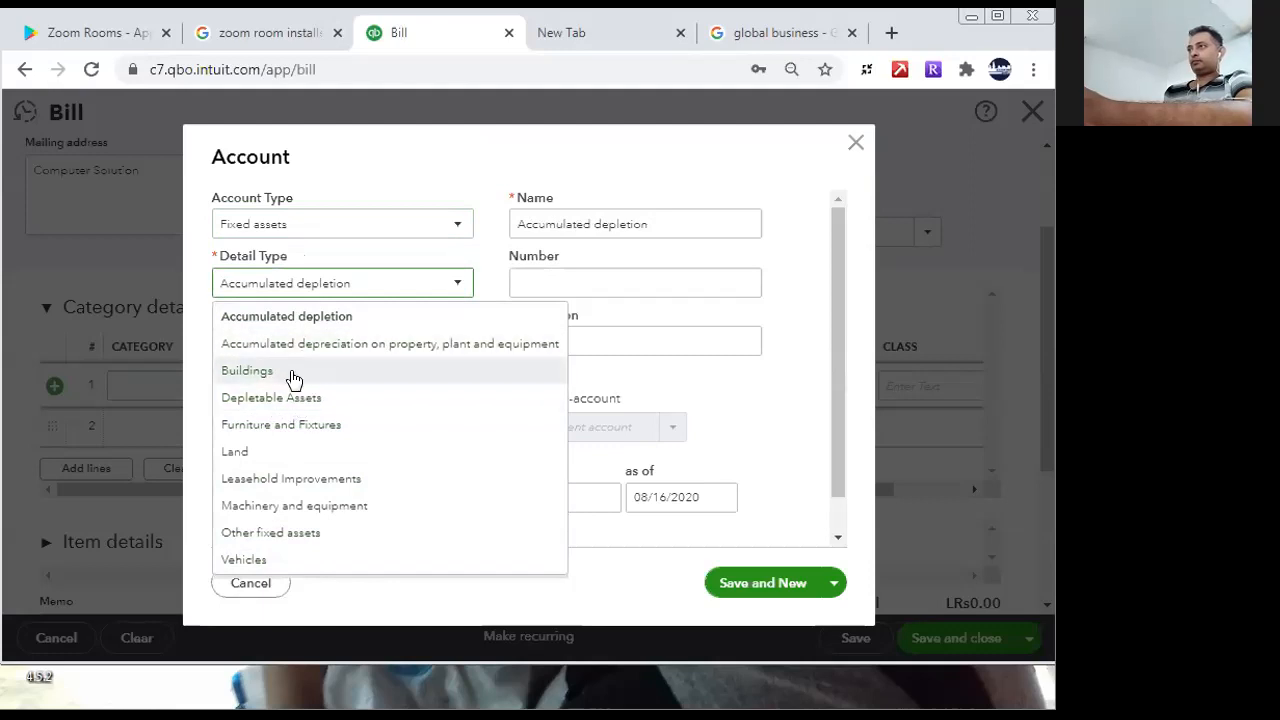
click(294, 506)
- Name the account Computer, use the same text as its description, and save it while continuing to another new account
triple_click(688, 210)
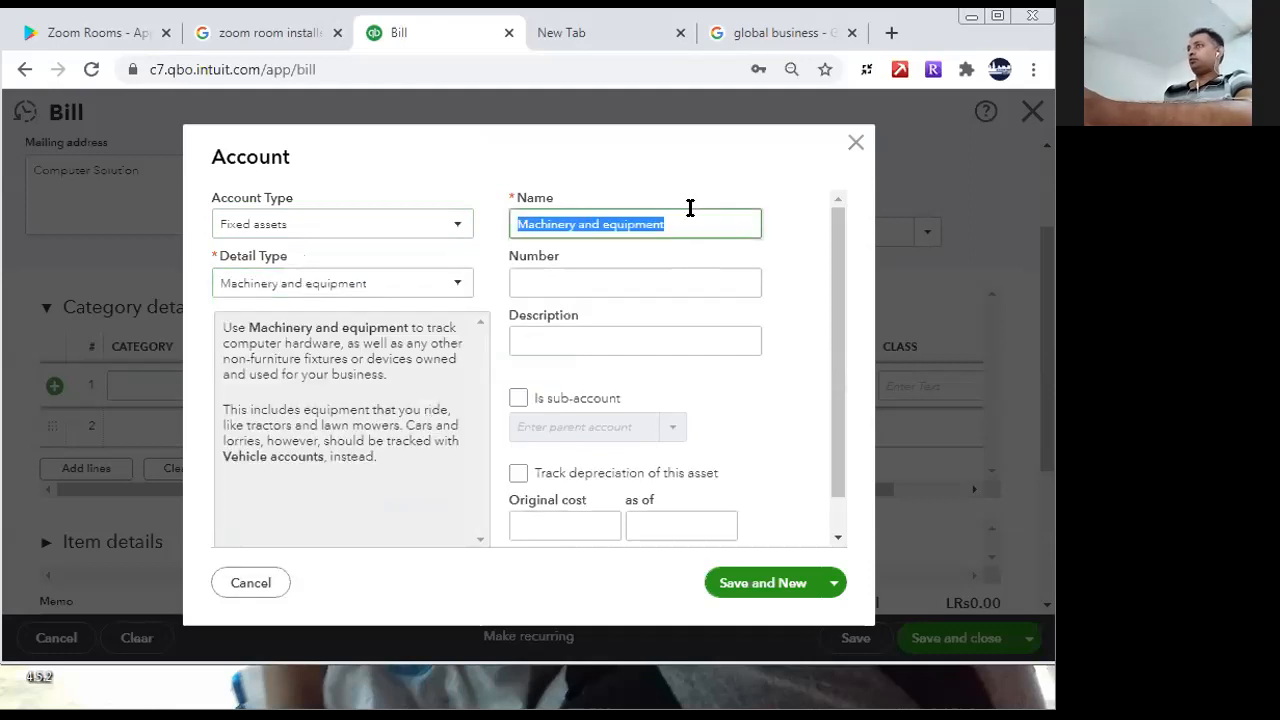
text(Computer)
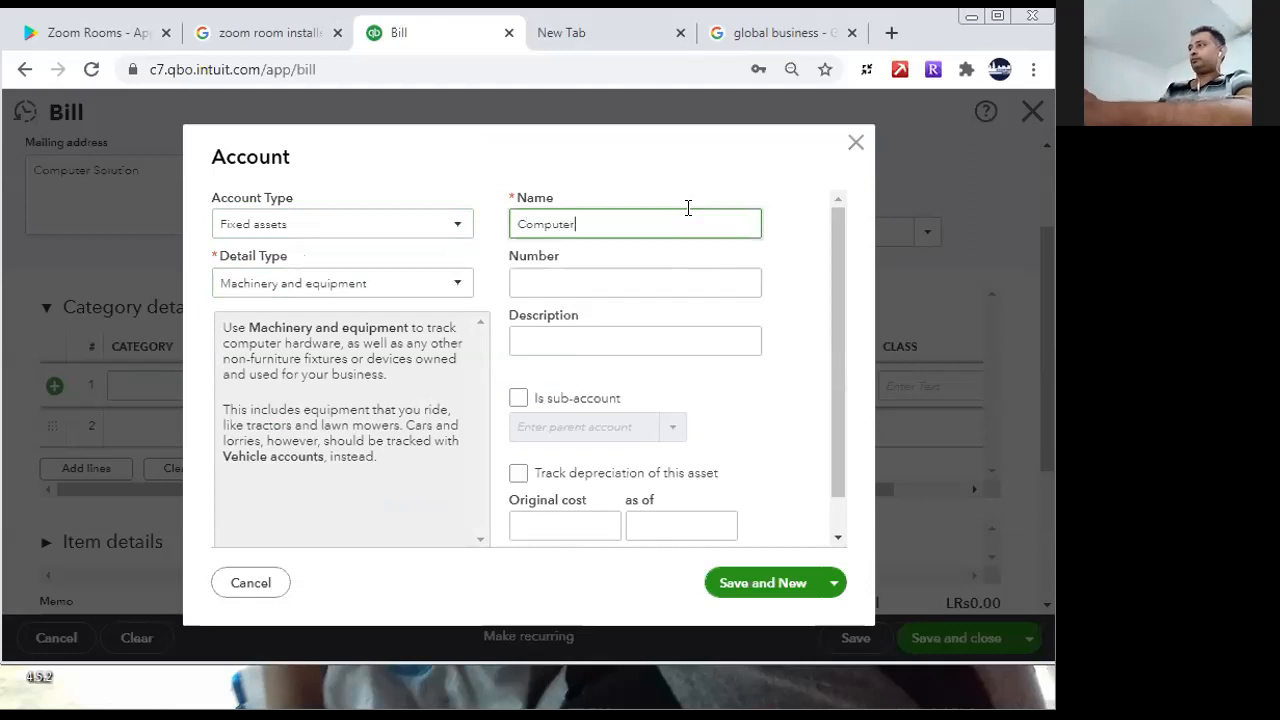
drag(586, 215, 509, 209)
key(ctrl+c)
click(610, 330)
key(ctrl+v)
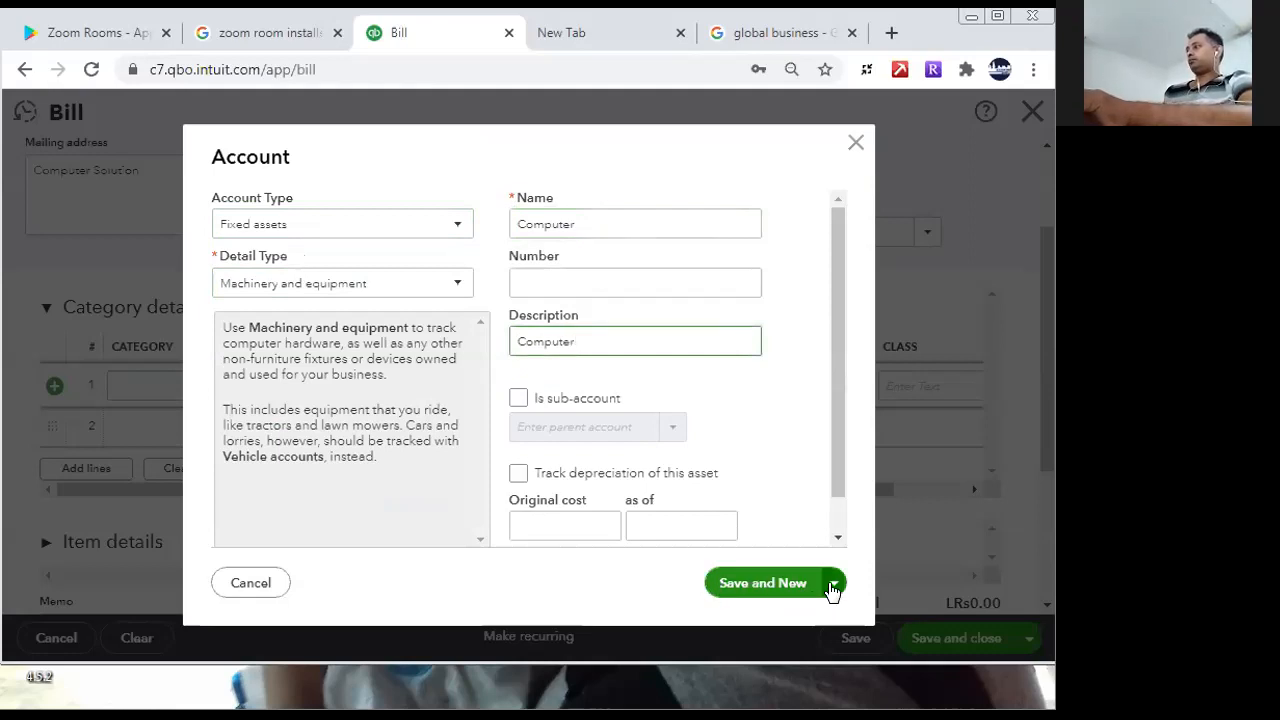
click(789, 595)
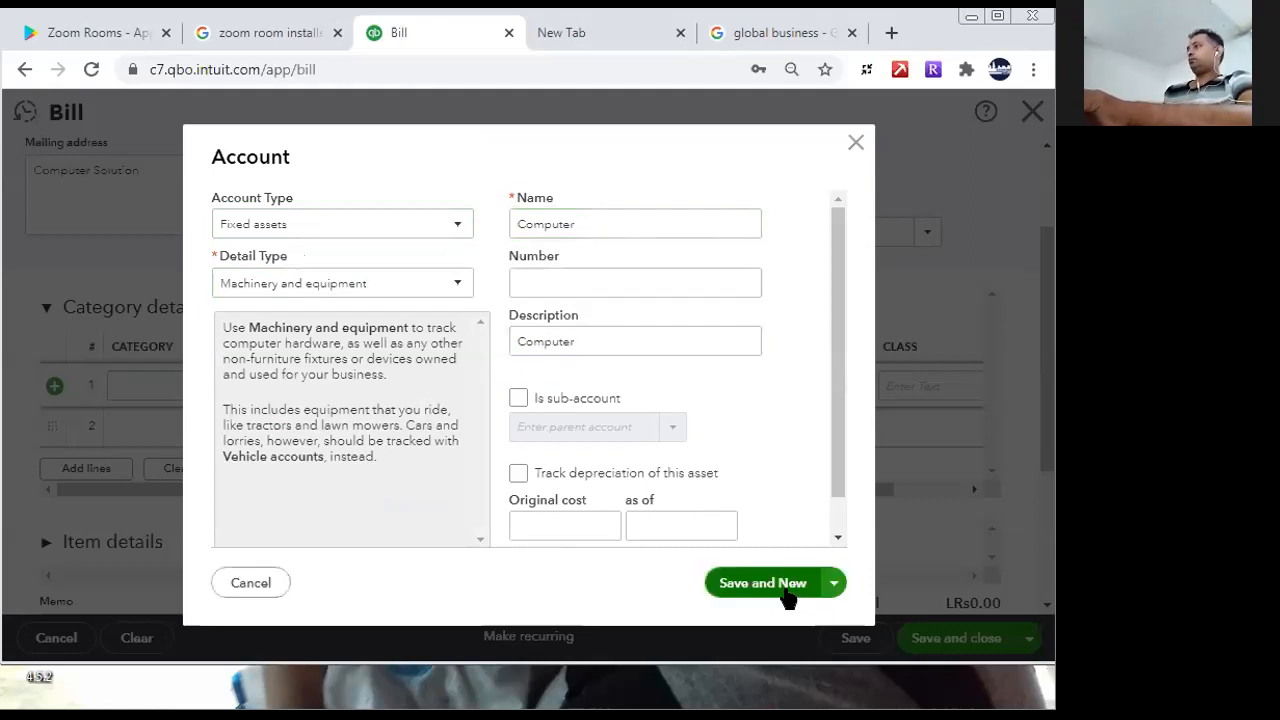
- Set the next new account's type to Fixed assets and its detail type to Machinery and equipment
click(389, 226)
click(389, 226)
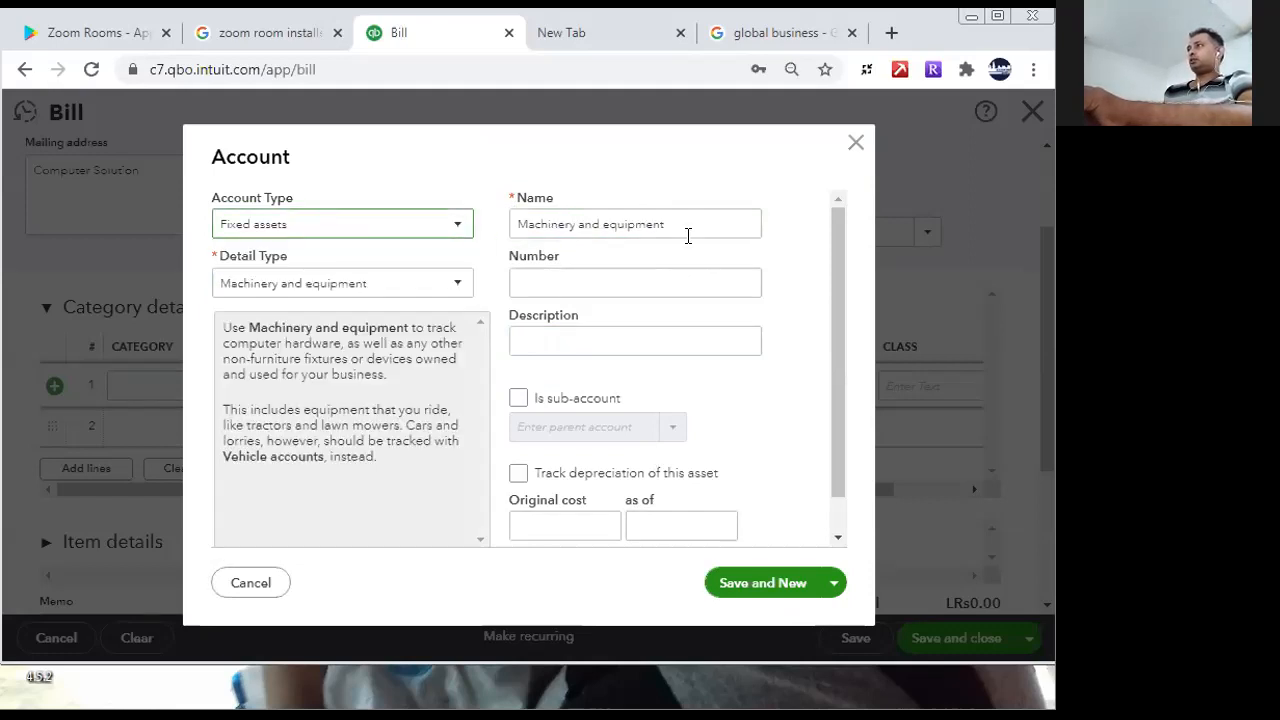
click(399, 287)
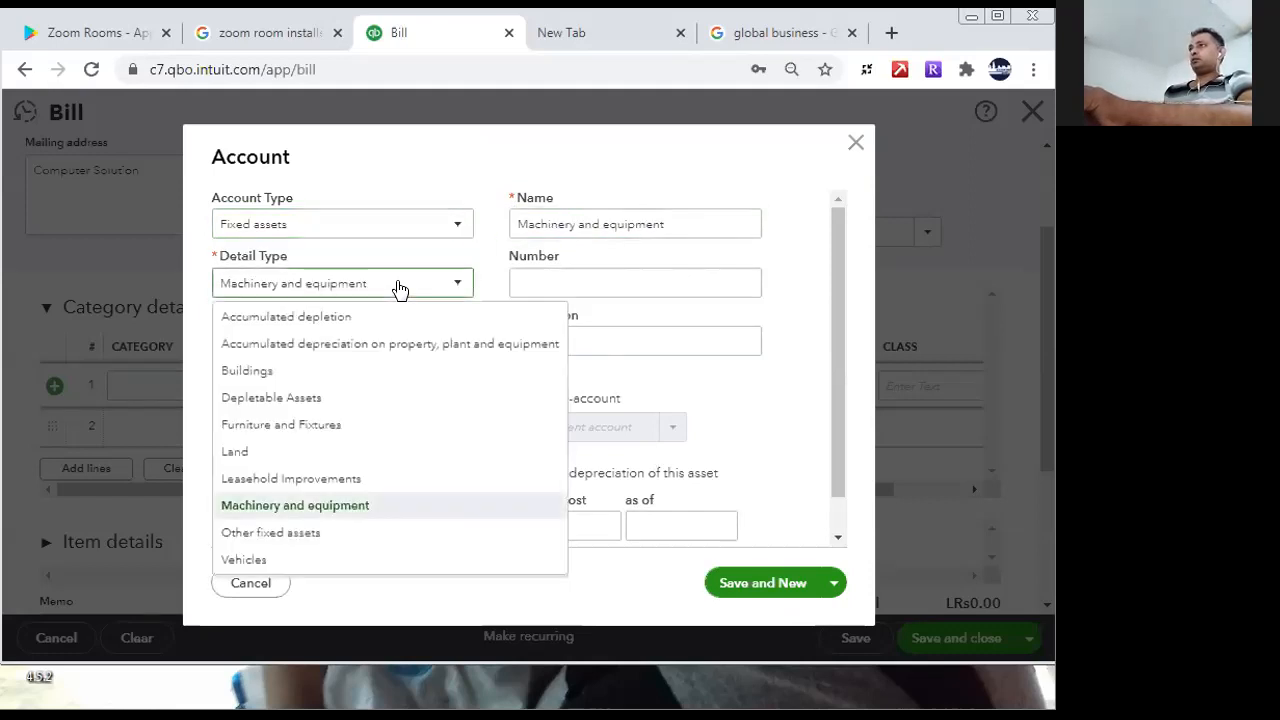
click(325, 508)
- Name the account Printer, use the same text as its description, save it, and close the account form
triple_click(682, 227)
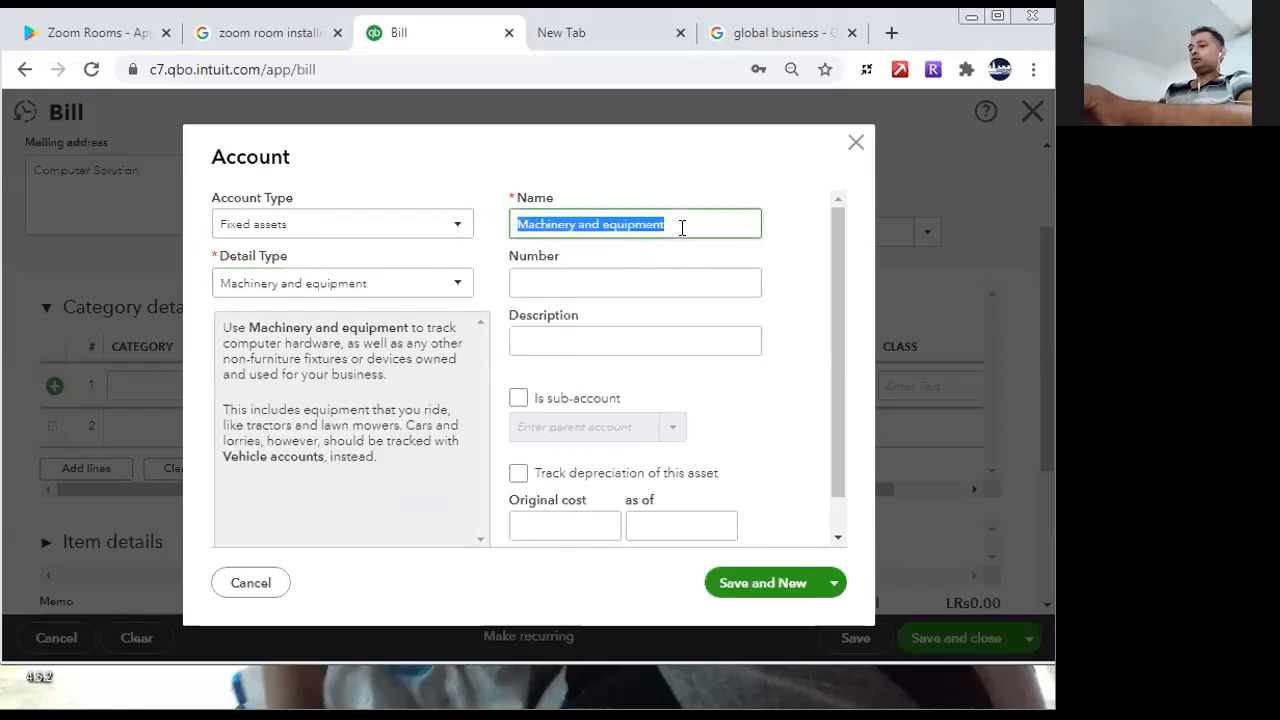
text(Printer)
key(ctrl+a)
key(ctrl+c)
click(522, 341)
key(ctrl+v)
click(796, 583)
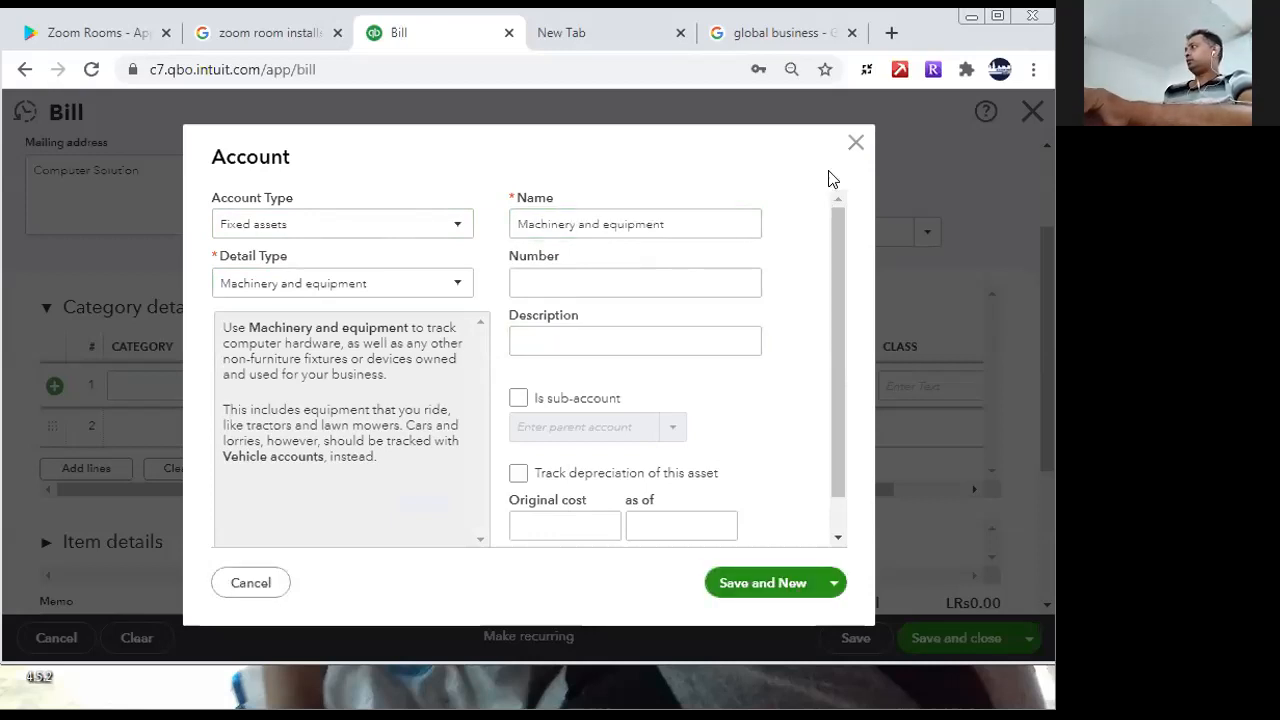
click(856, 142)
- Set the bill's first line to the Printer category with an amount of 250,000
click(370, 427)
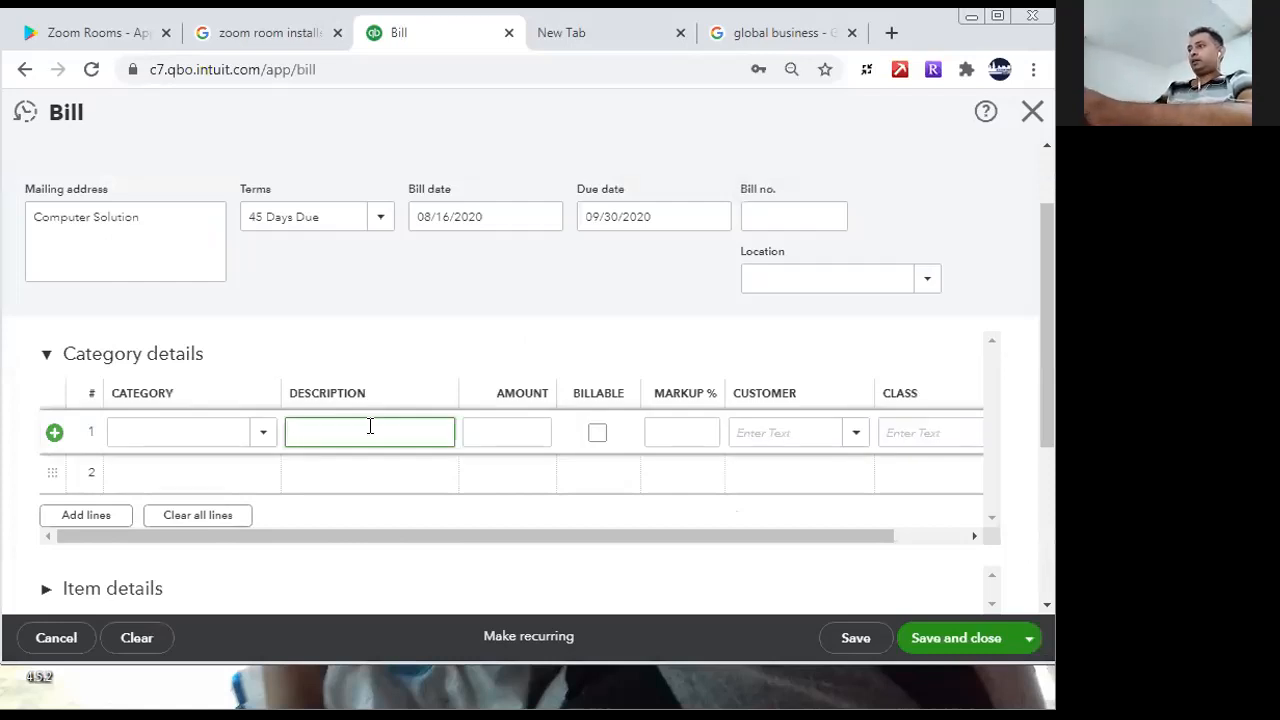
click(184, 424)
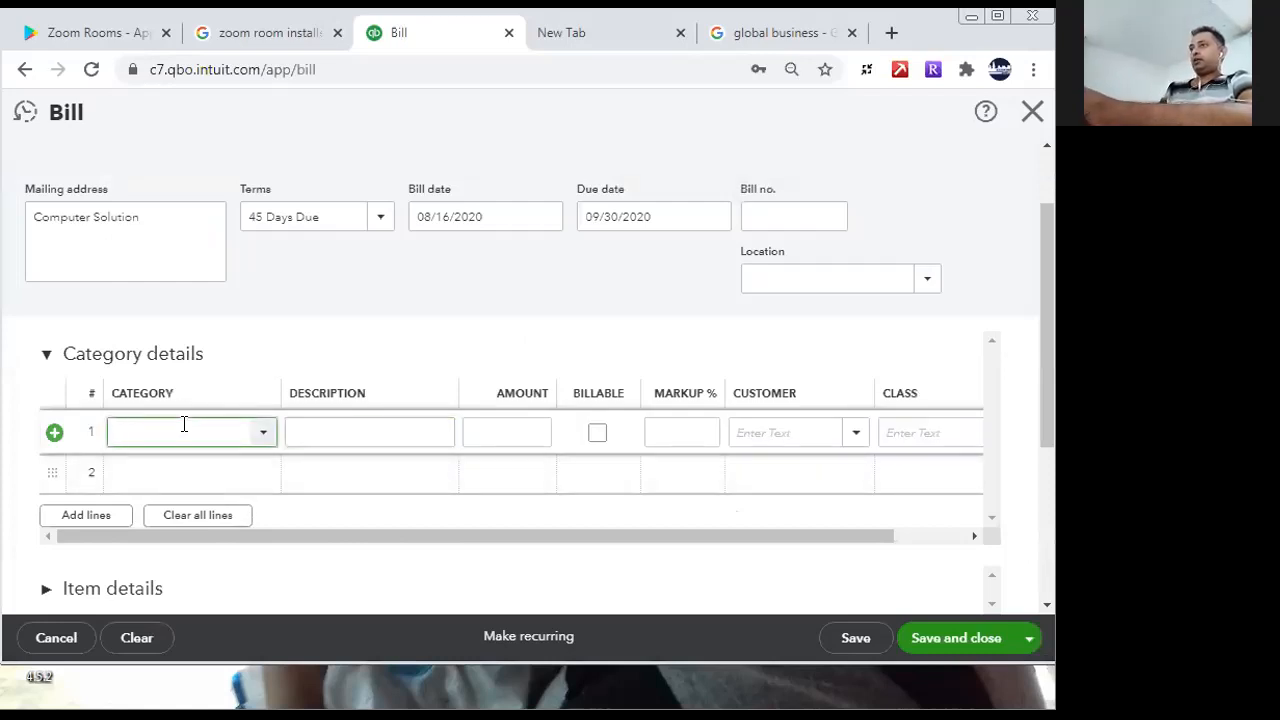
text(Printer)
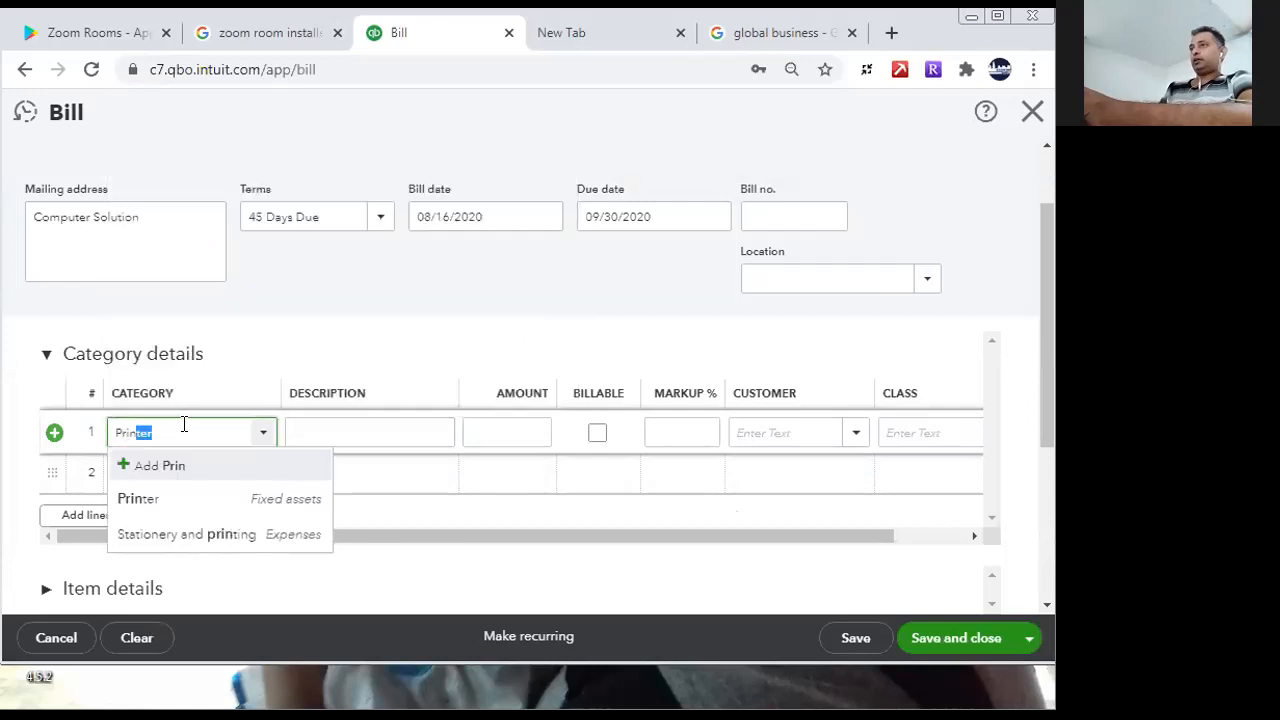
click(203, 508)
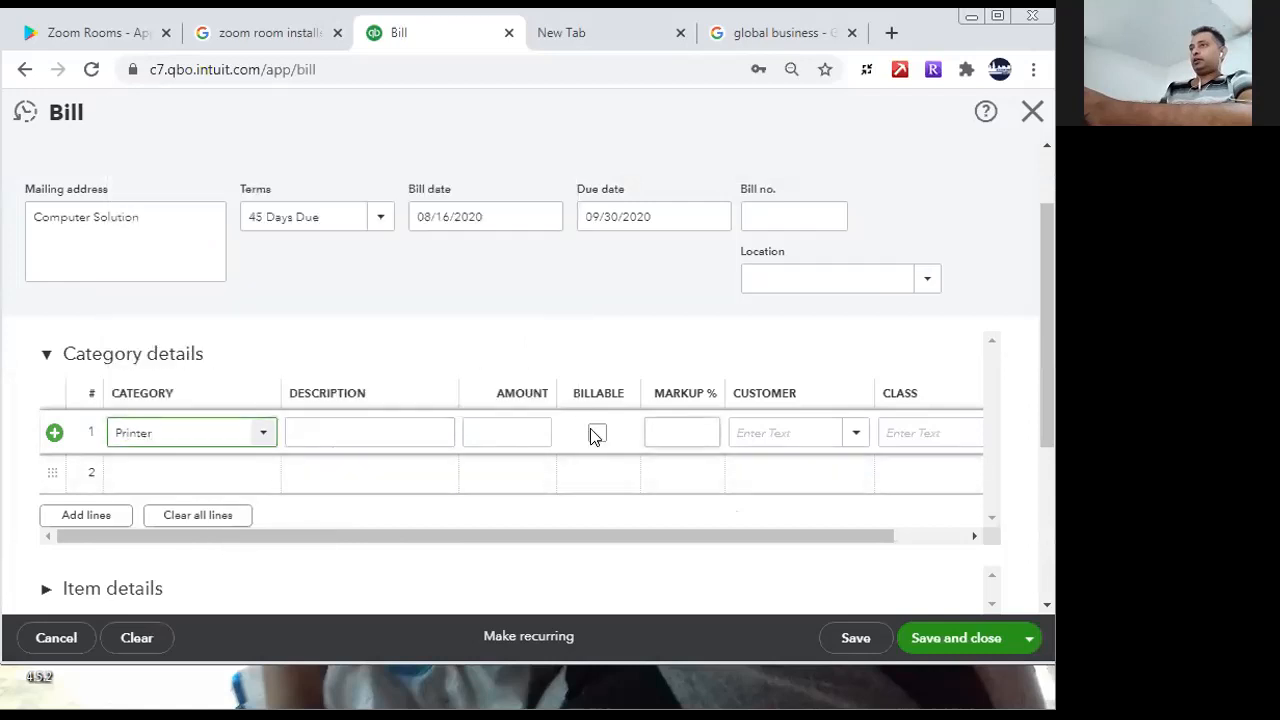
click(520, 422)
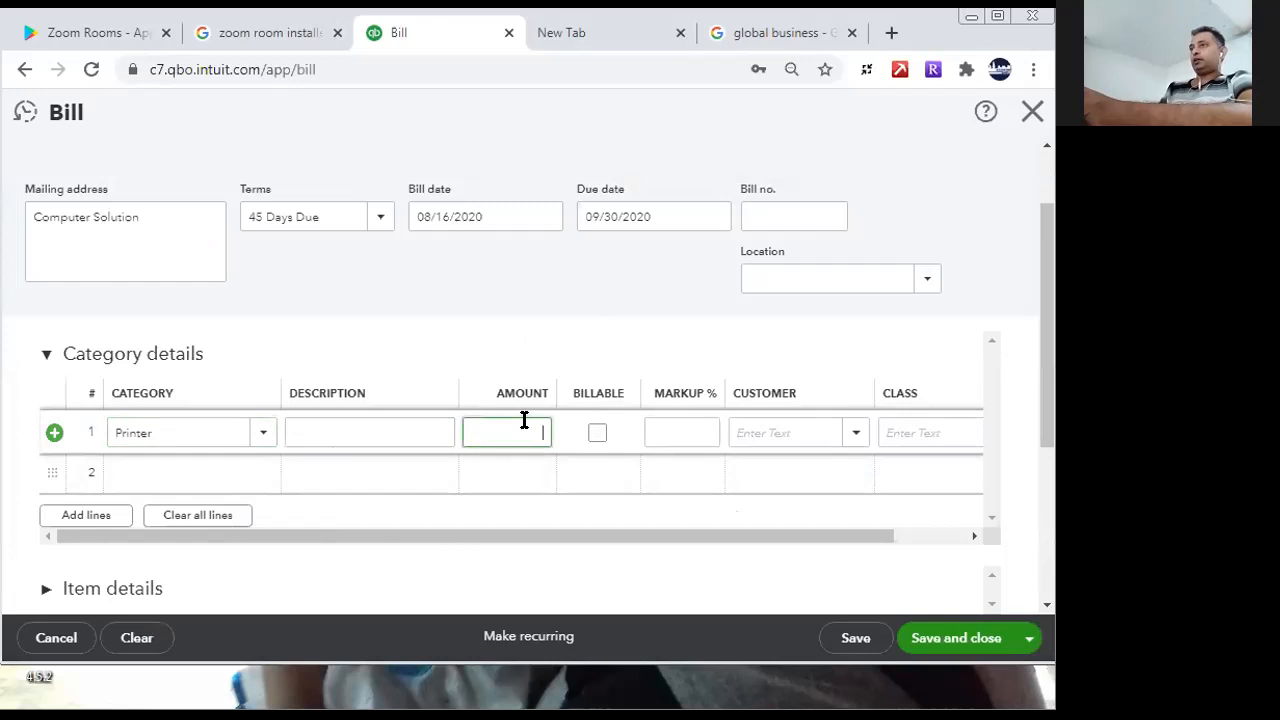
text(1500000)
key(BackSpace)
key(BackSpace)
key(BackSpace)
key(BackSpace)
key(BackSpace)
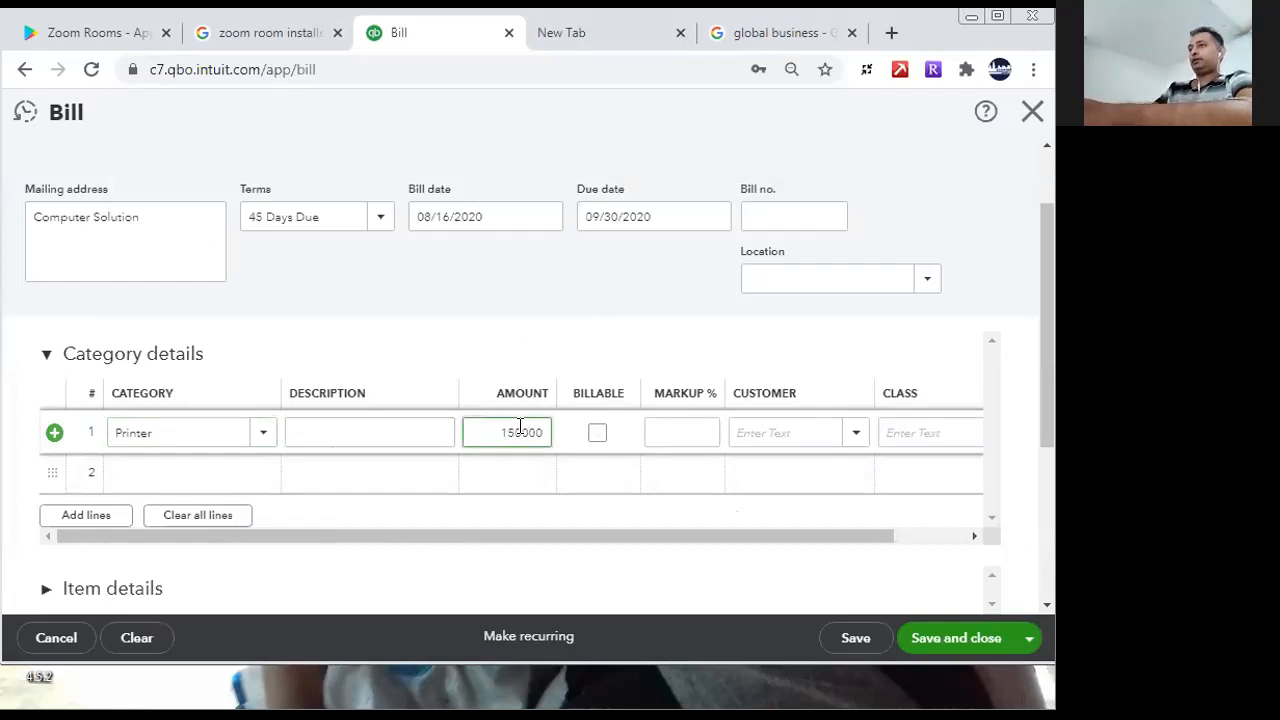
text(250)
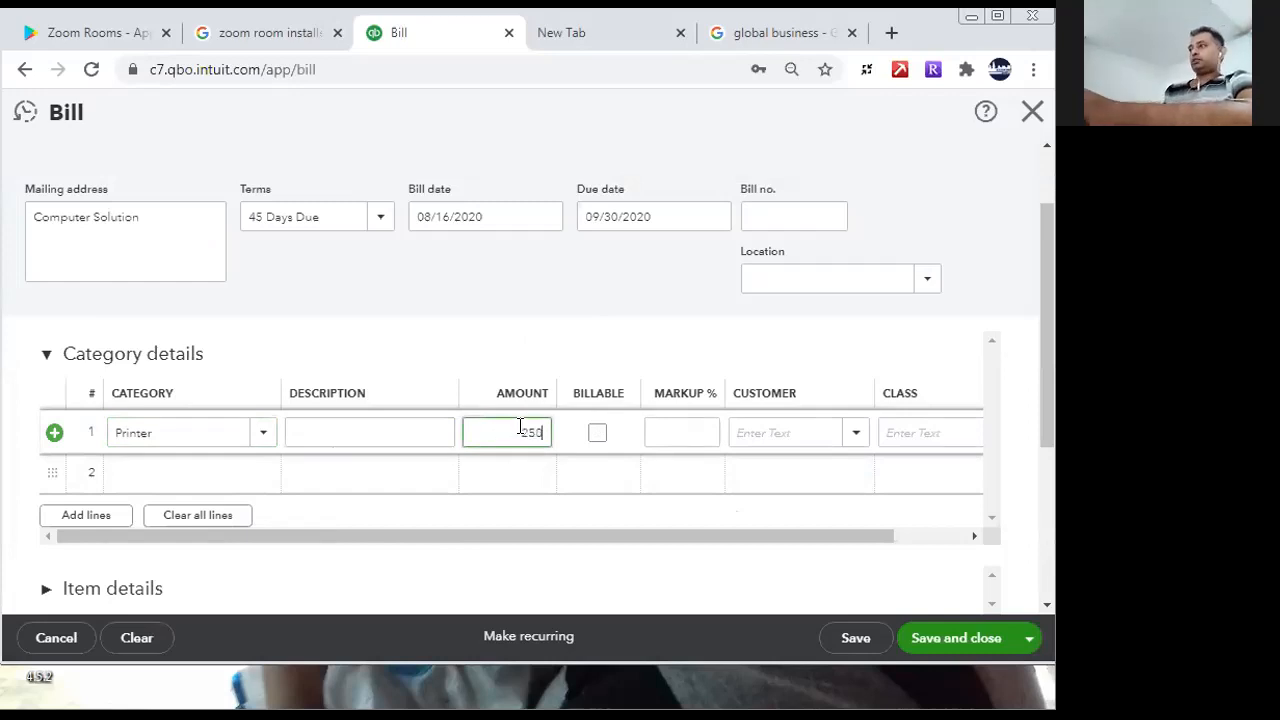
text(,000)
- Set the bill's second line to the Computer category with an amount of 1,000,000
click(404, 475)
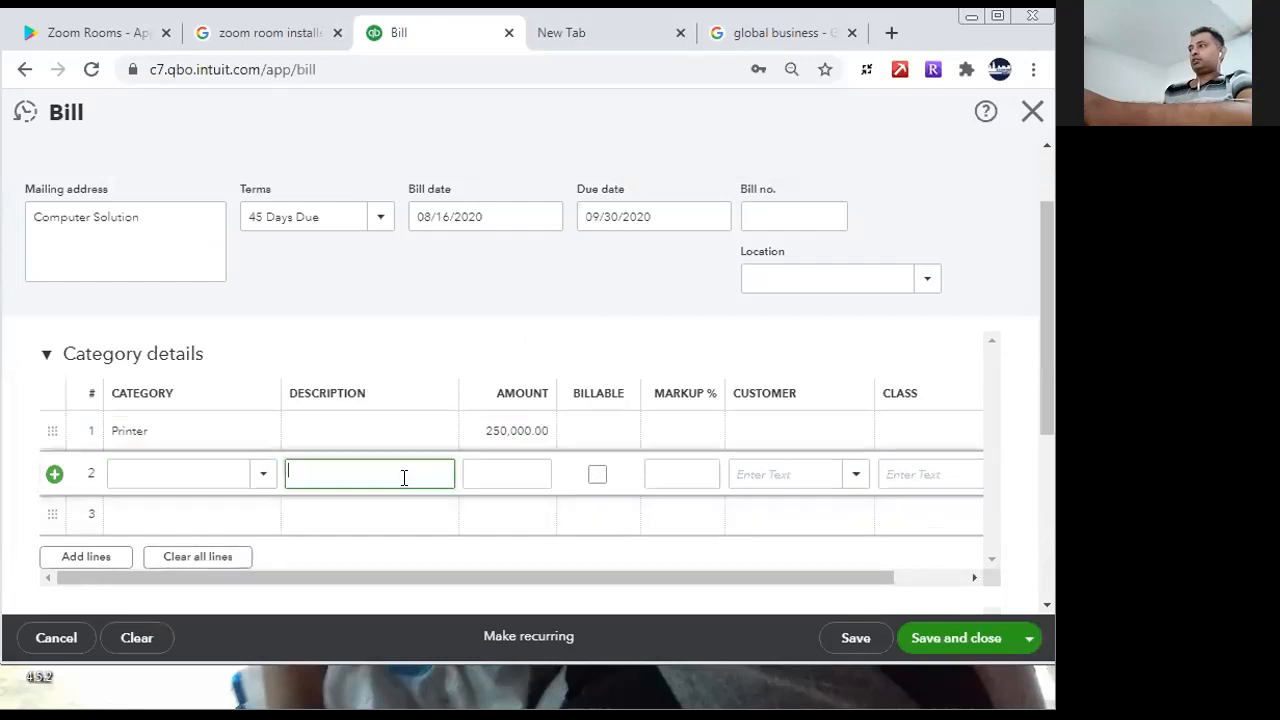
click(232, 475)
text(Comp)
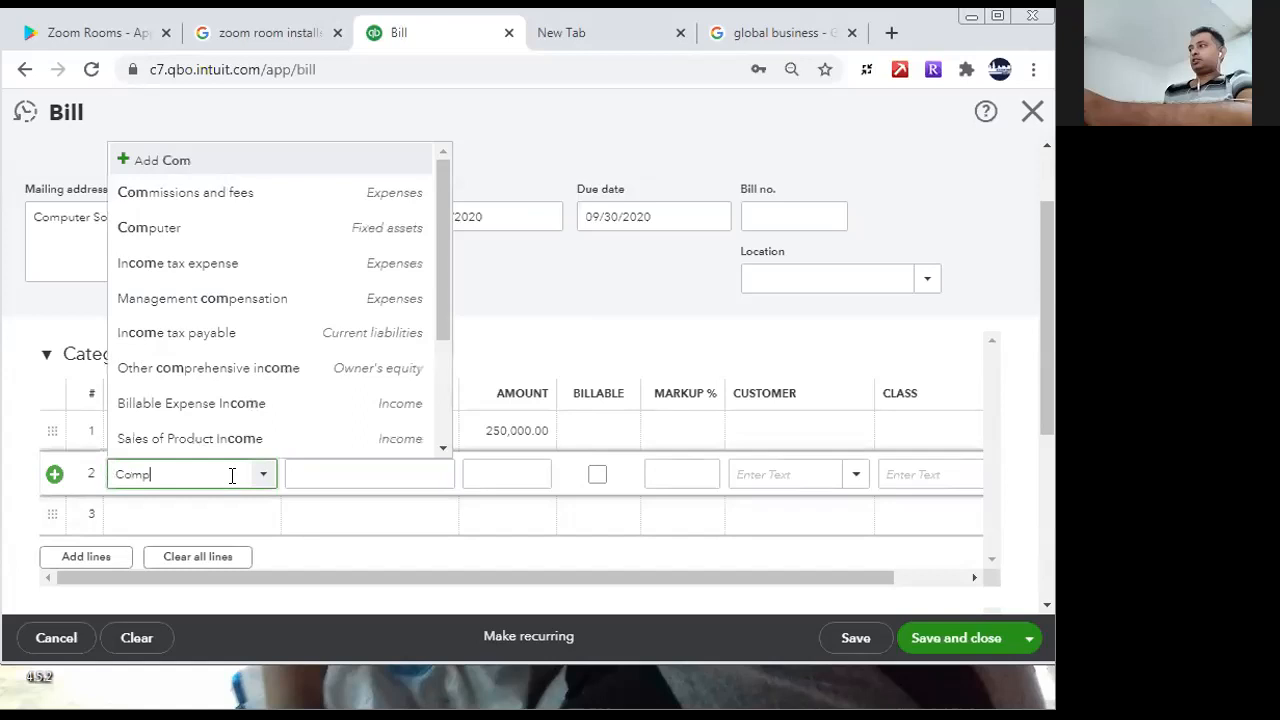
click(190, 537)
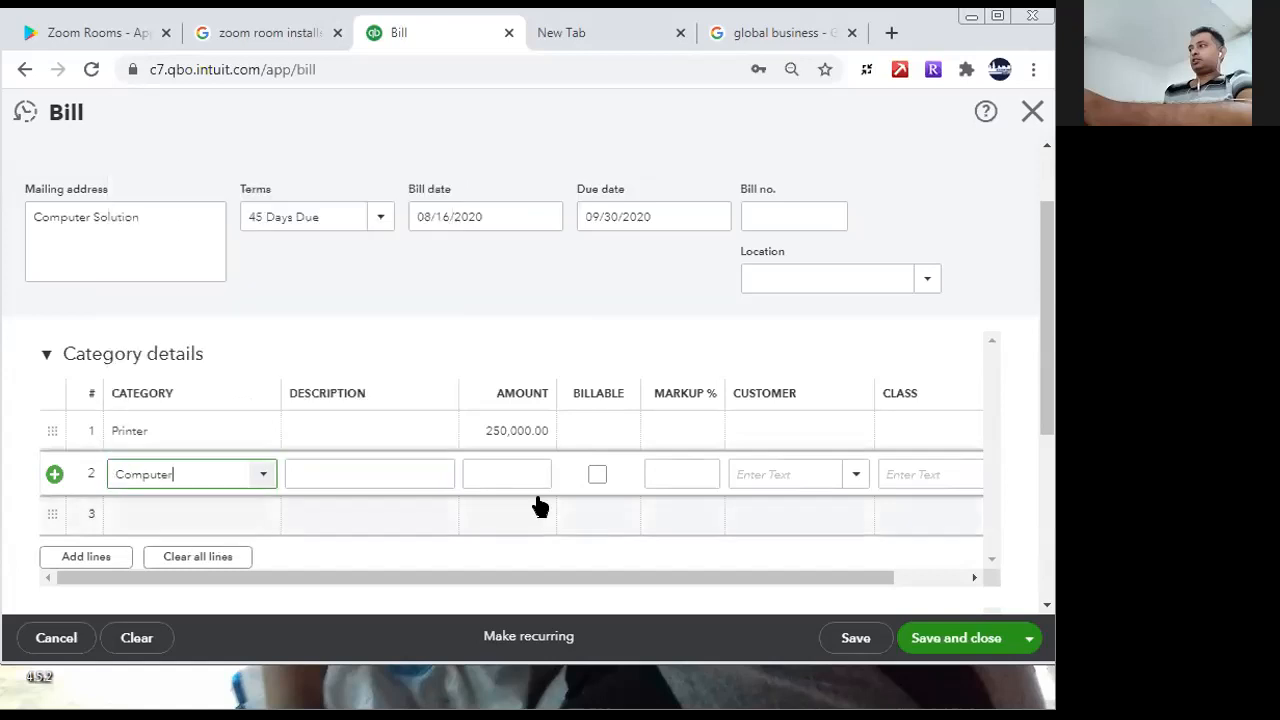
key(Tab)
key(Tab)
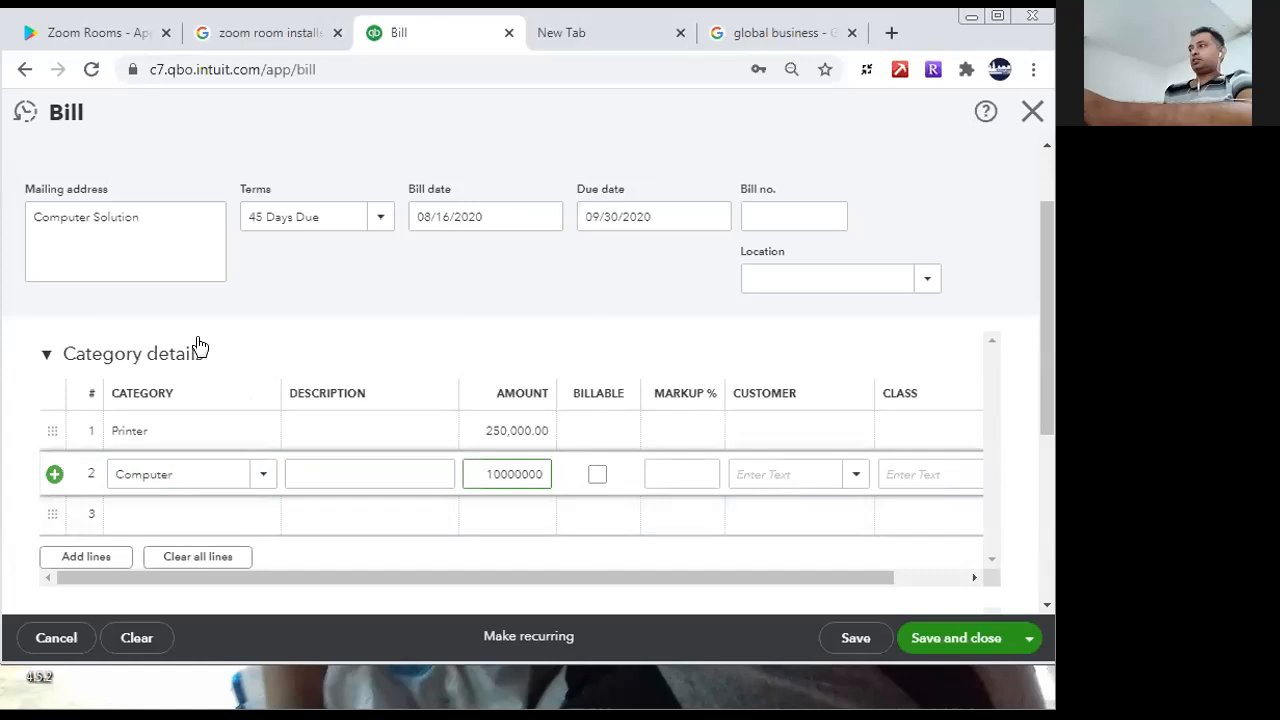
click(300, 474)
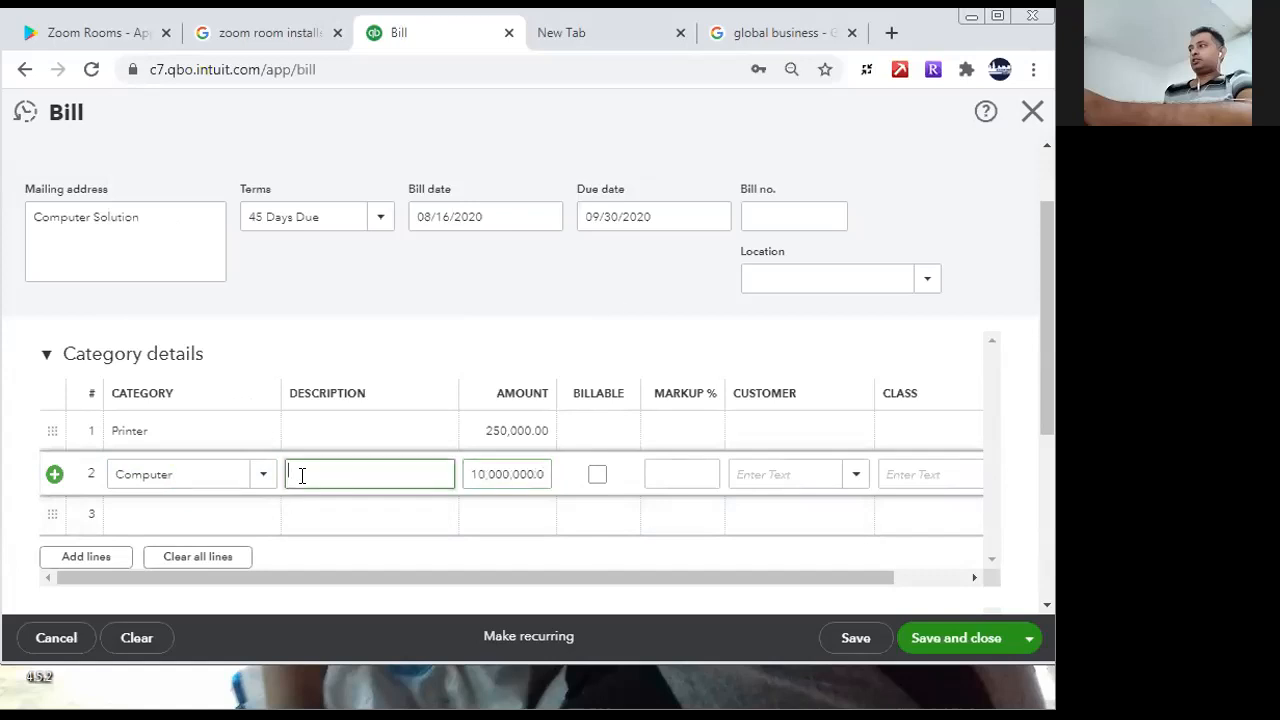
click(503, 477)
click(507, 474)
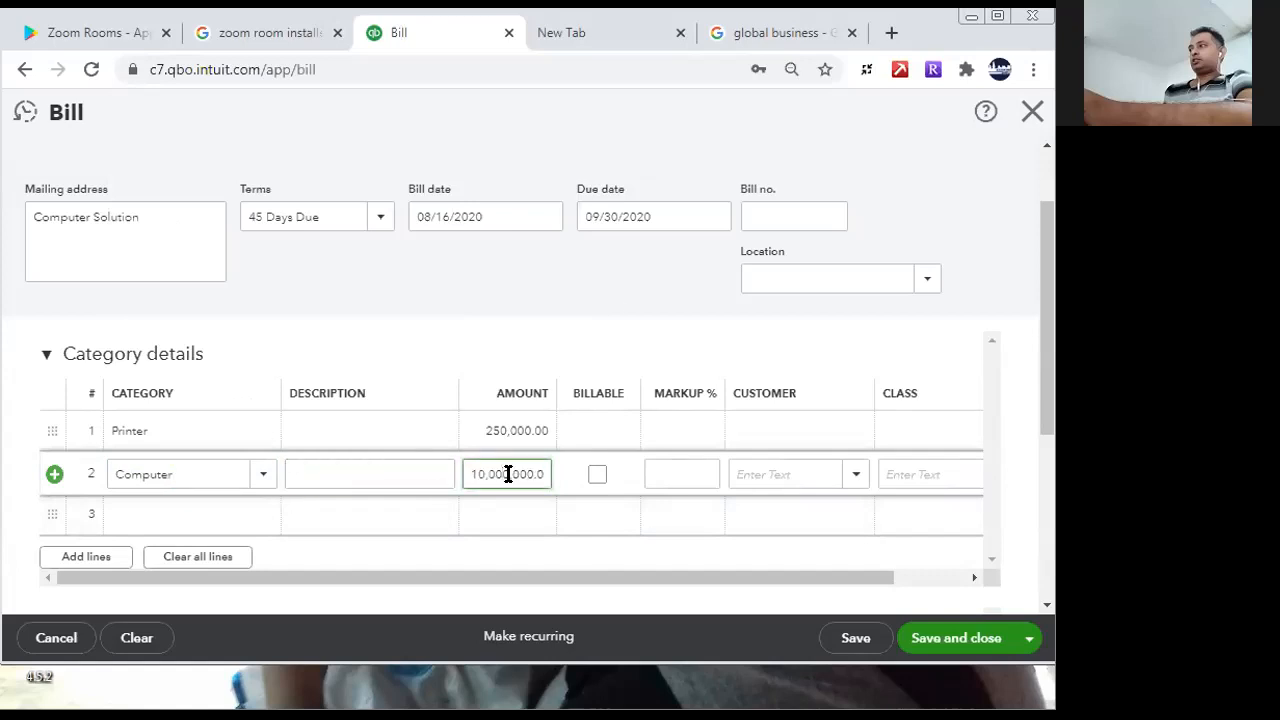
click(394, 478)
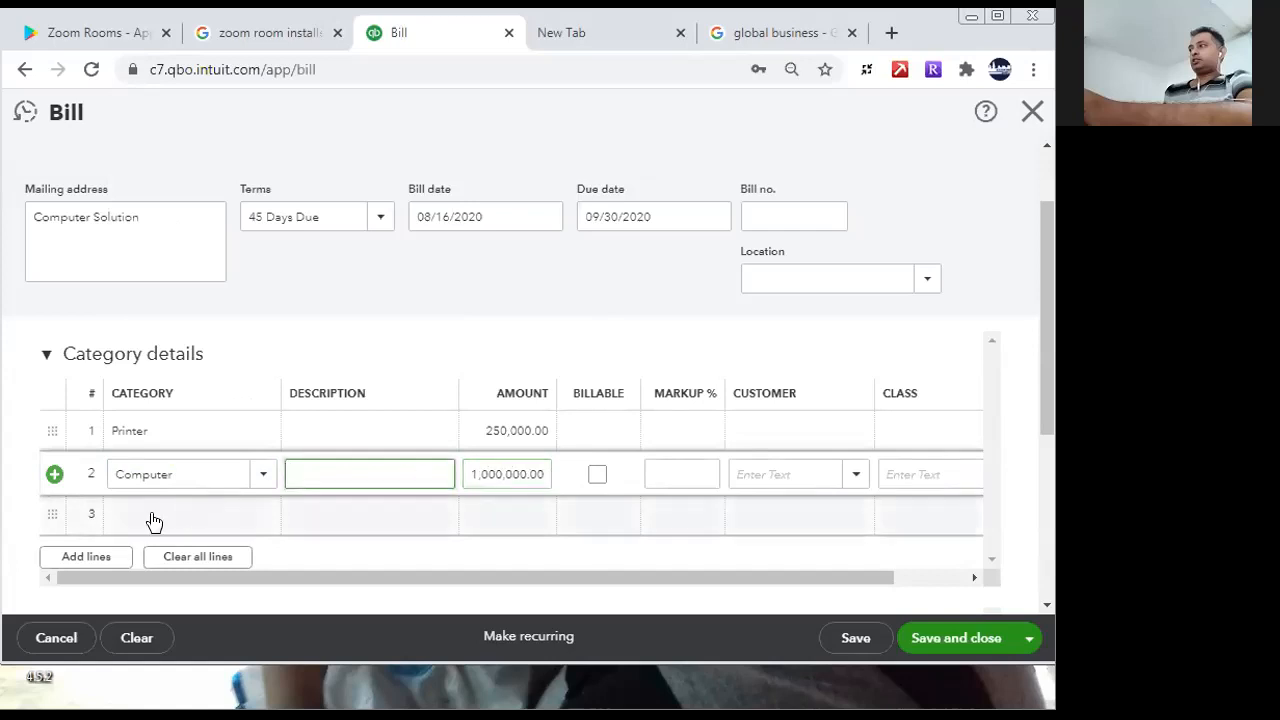
- Describe the Printer line as 5 Printer and the Computer line as 10 Computers, and save the bill
click(396, 428)
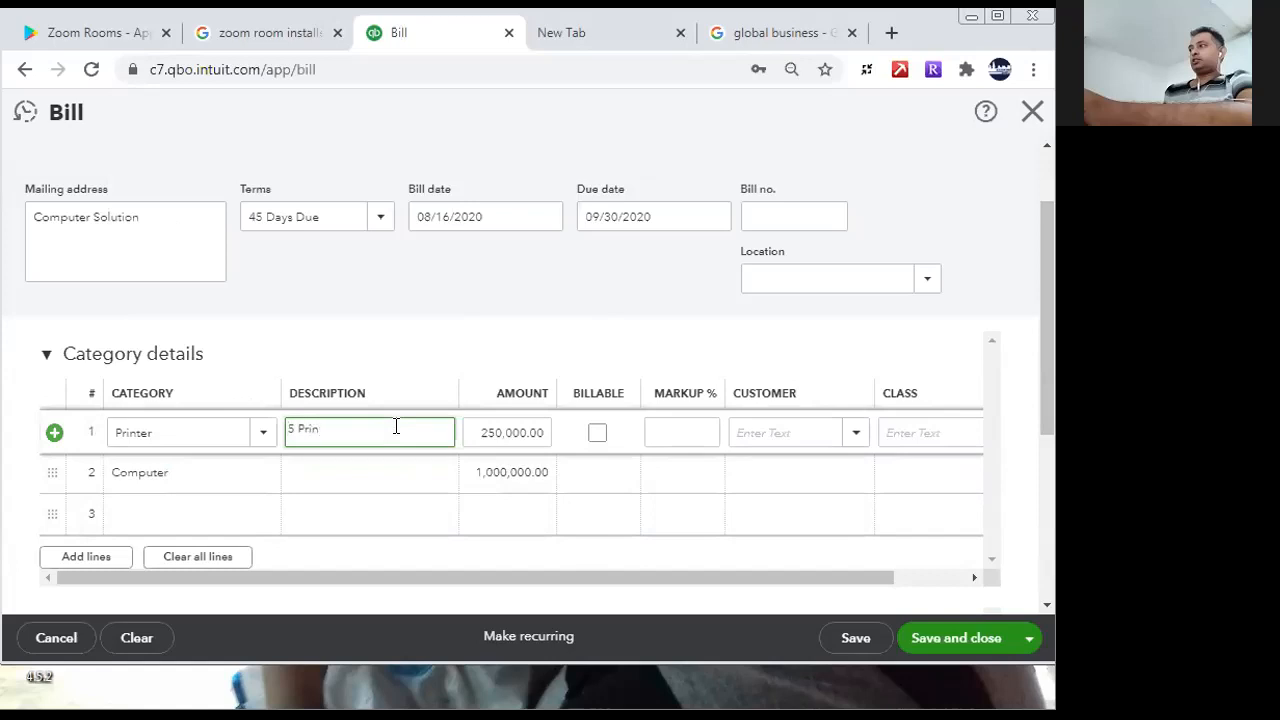
click(411, 474)
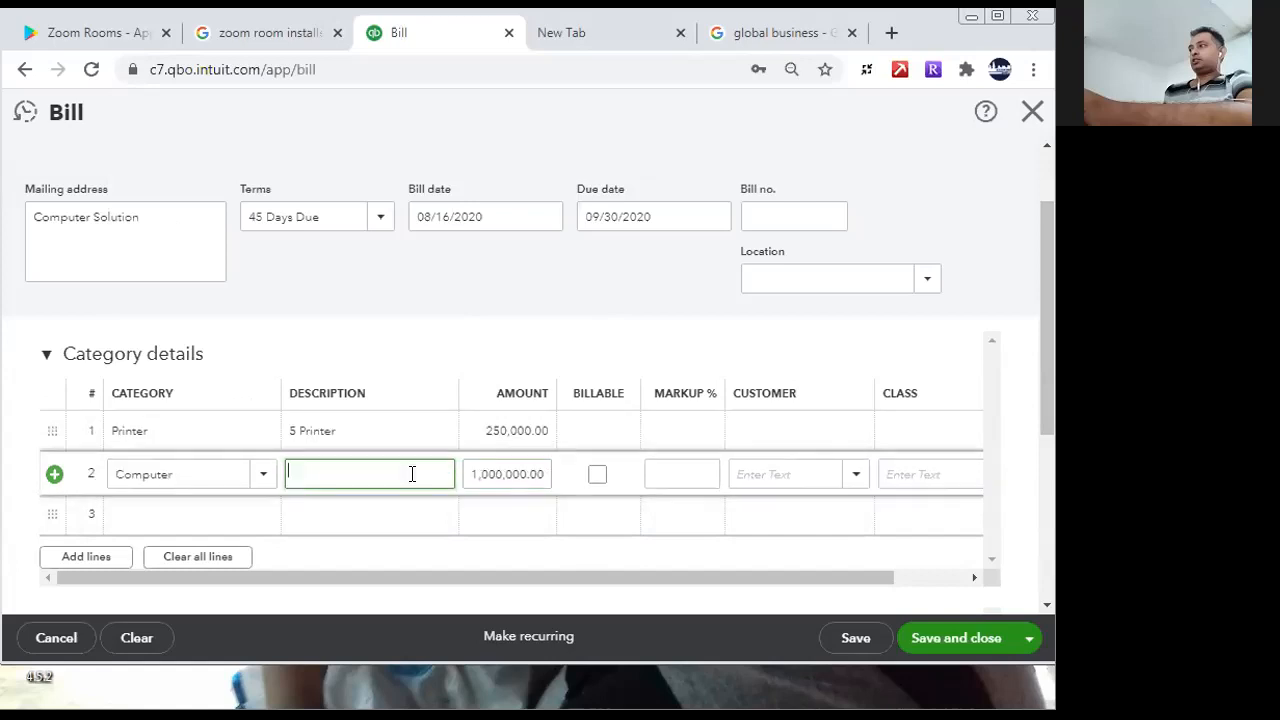
text(10 Computers)
scroll(1046, 337, down, 5)
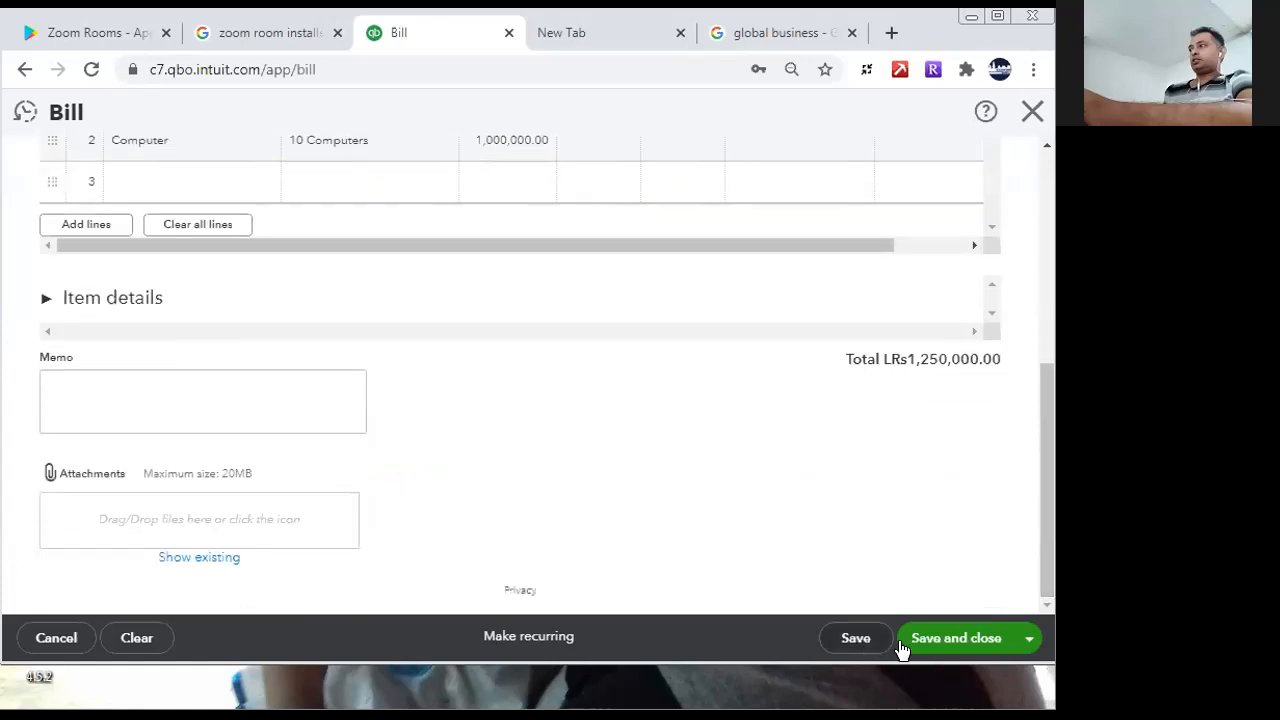
click(856, 640)
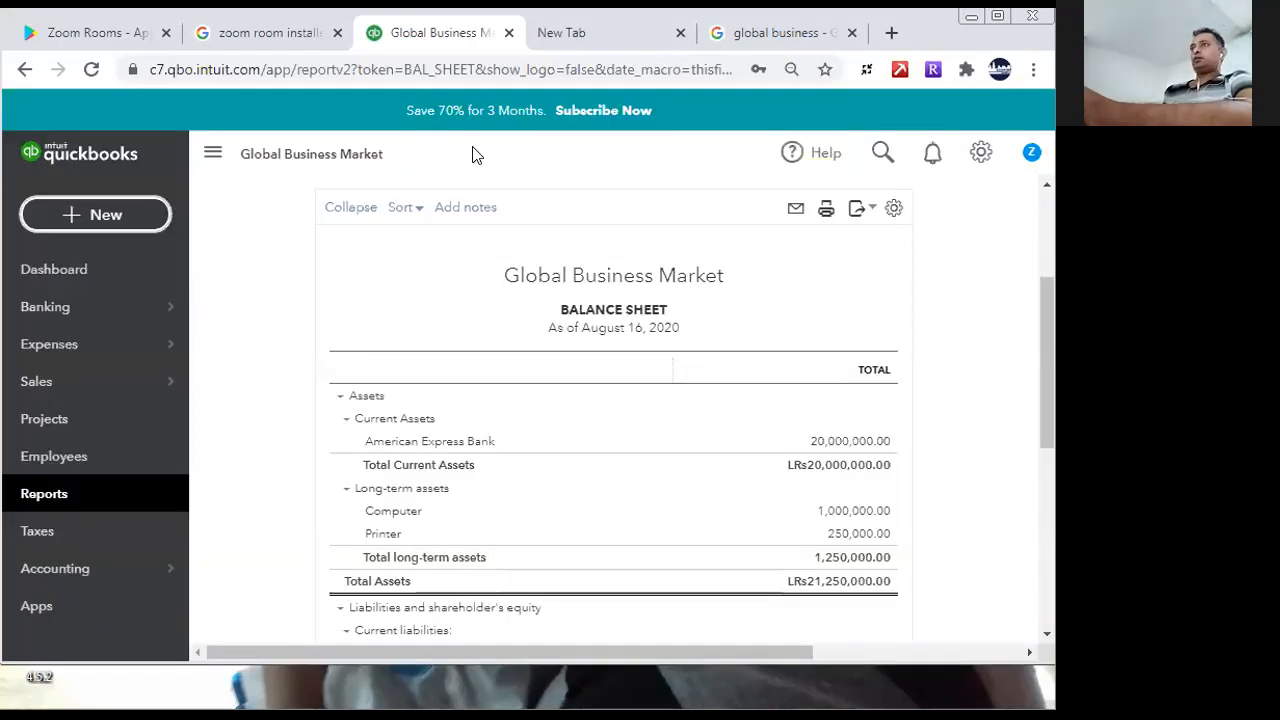
- Examine the assets, liabilities and shareholders' equity on the balance sheet report
scroll(1047, 380, down, 1)
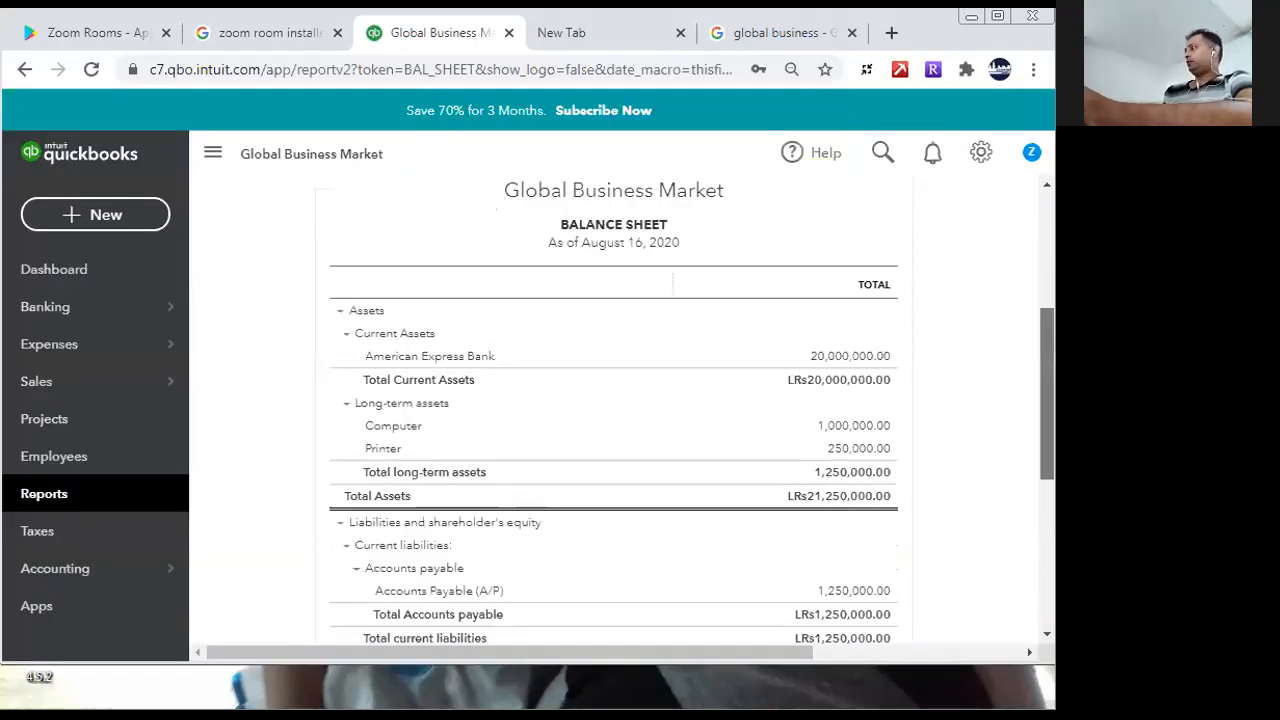
scroll(1047, 400, down, 1)
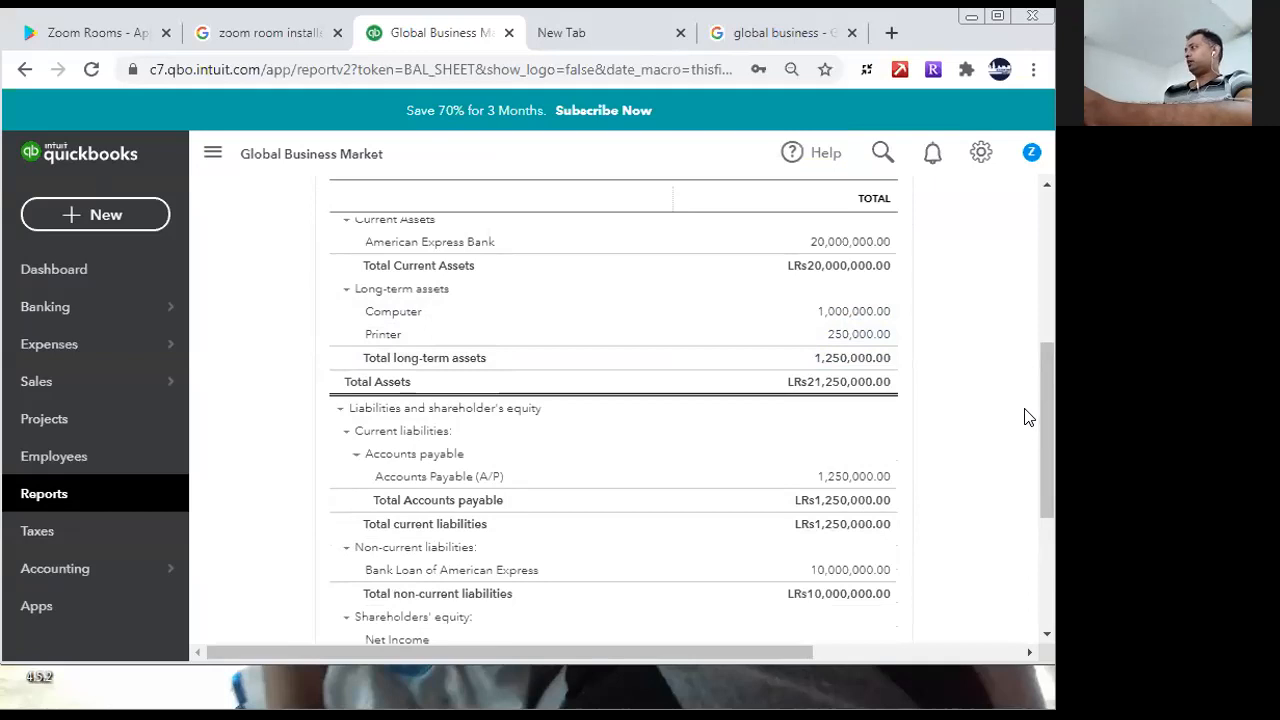
scroll(1050, 426, down, 2)
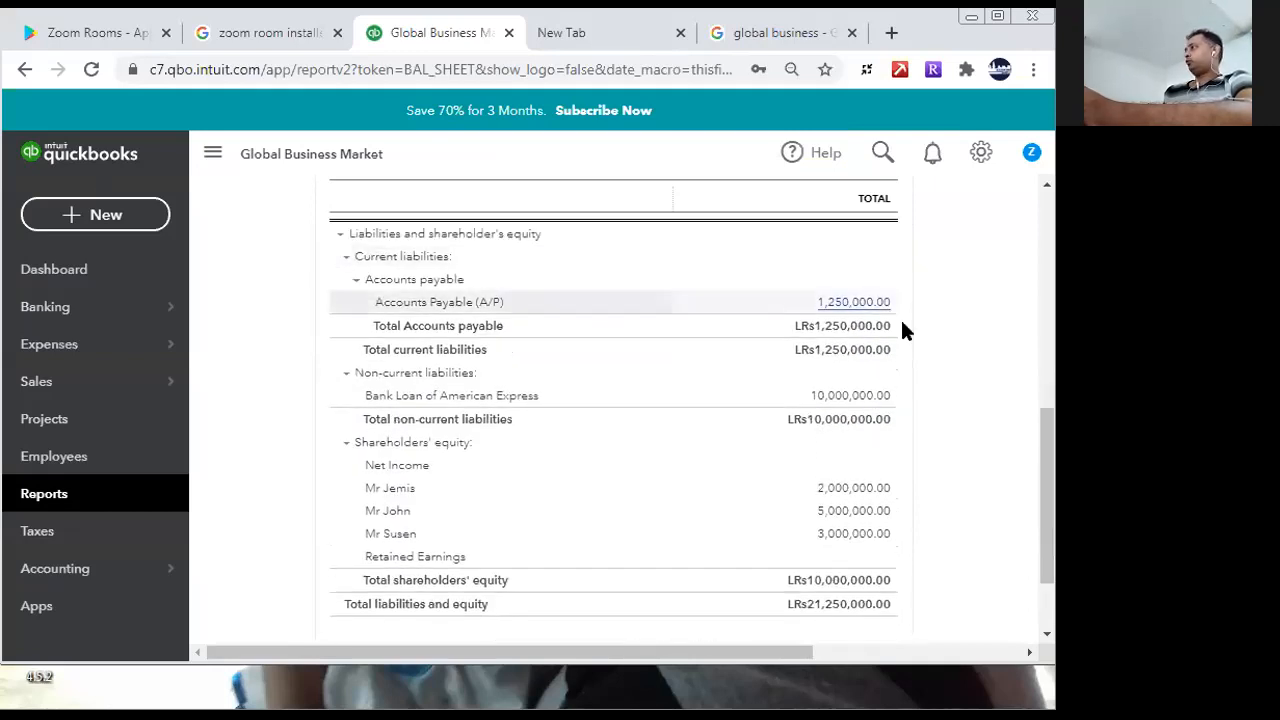
drag(1048, 480, 1045, 225)
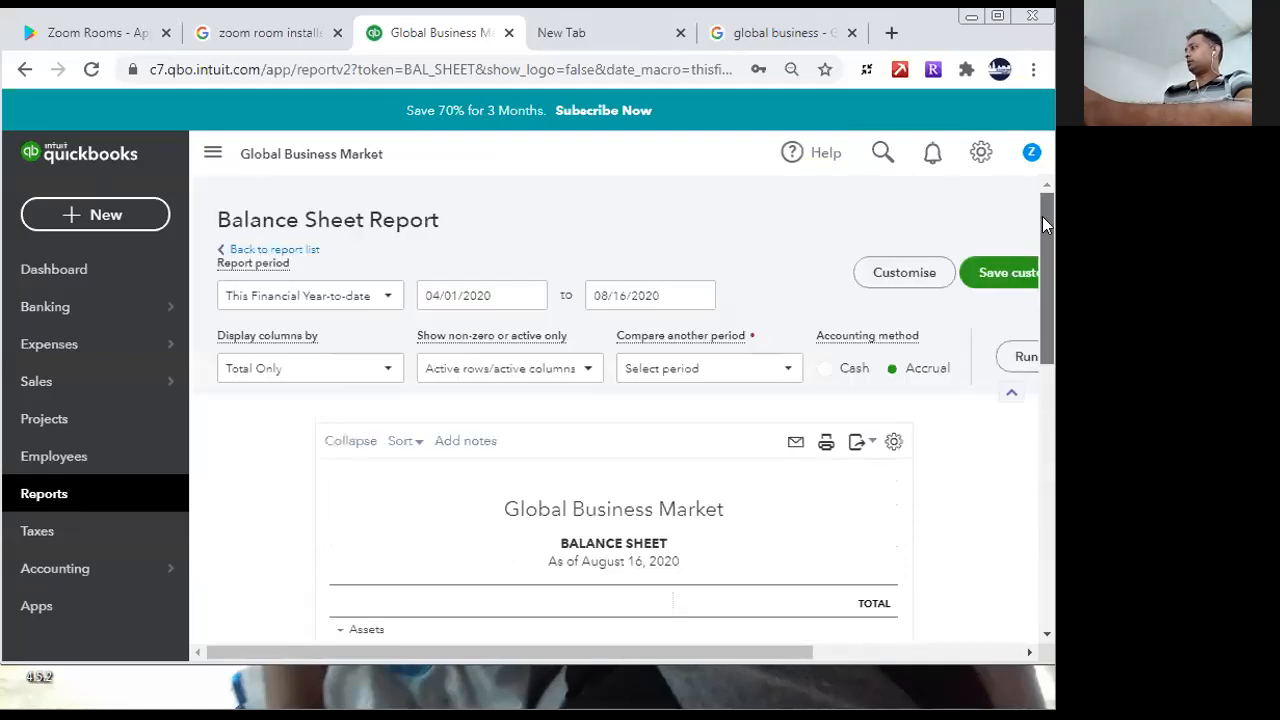
drag(1042, 362, 1044, 500)
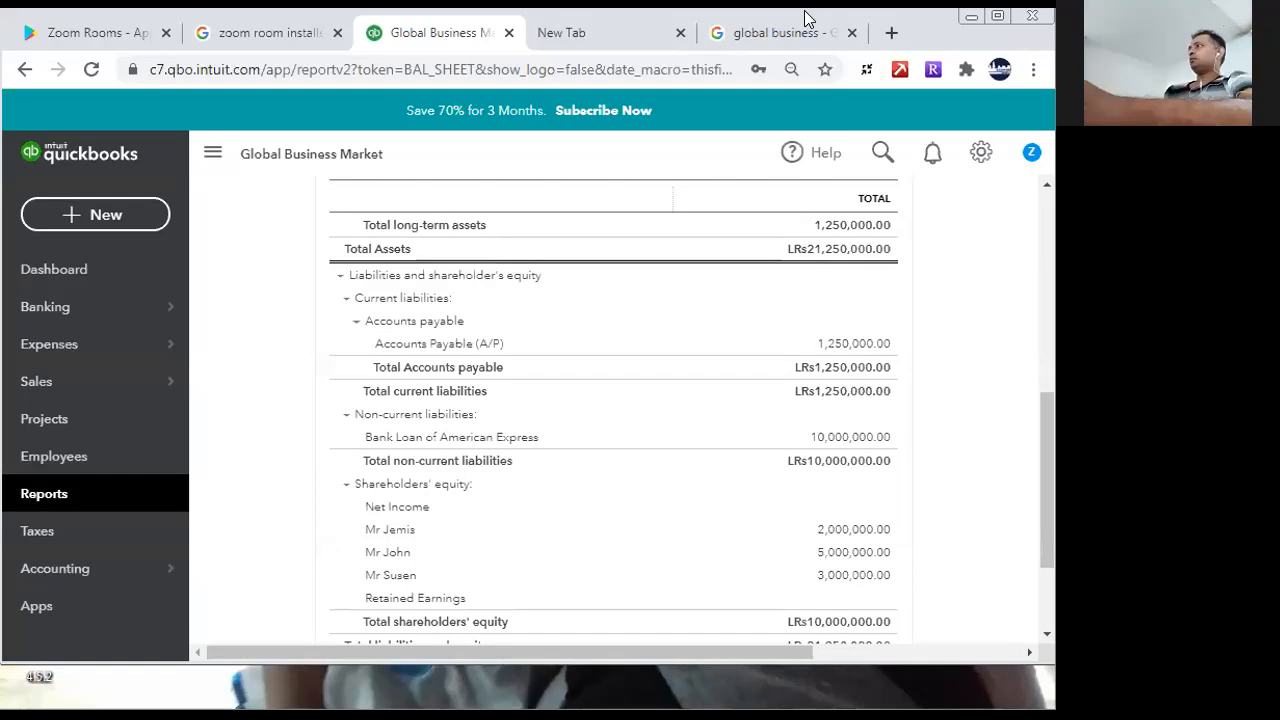
drag(1042, 408, 1034, 244)
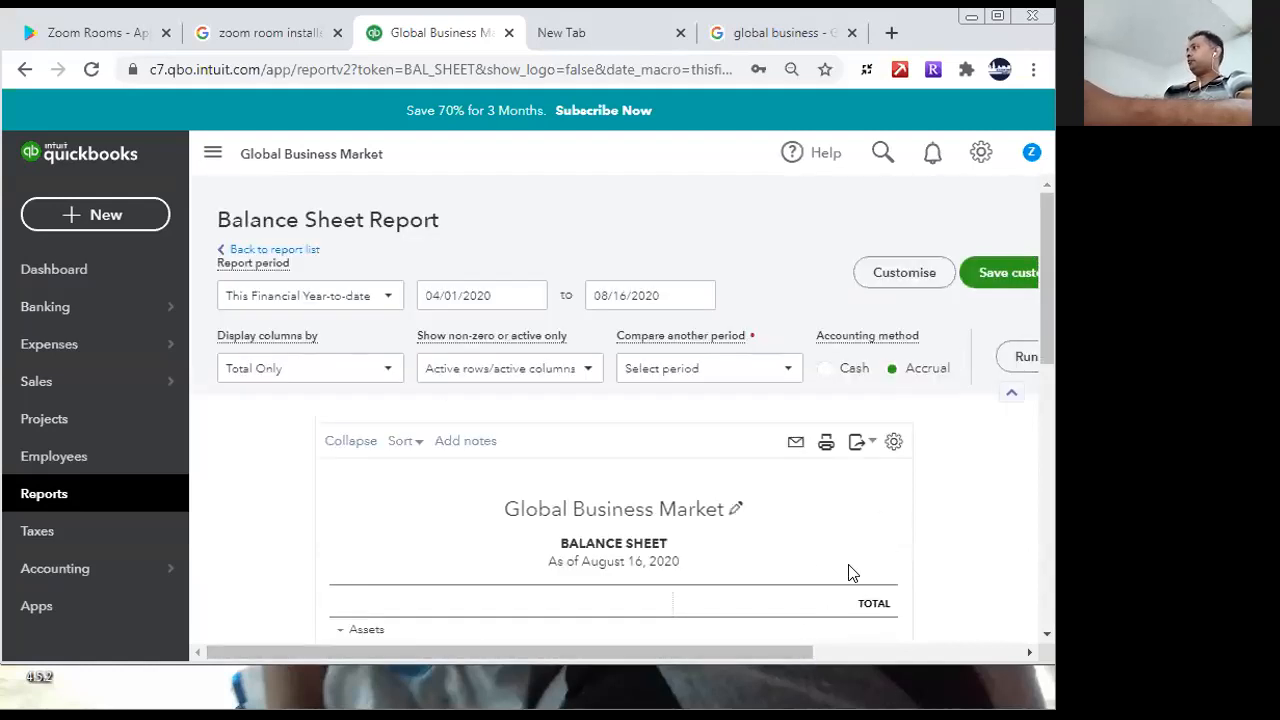
- Create a new cheque drawn on the American Express Bank account
click(100, 216)
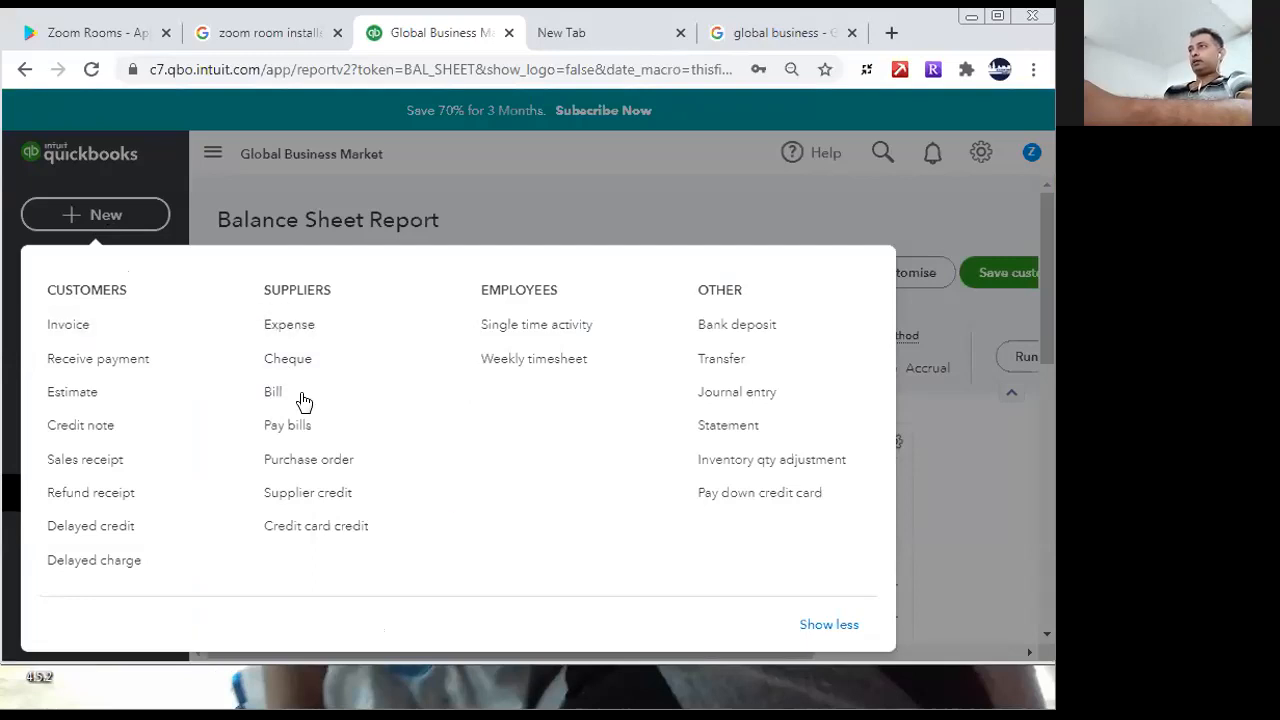
click(289, 359)
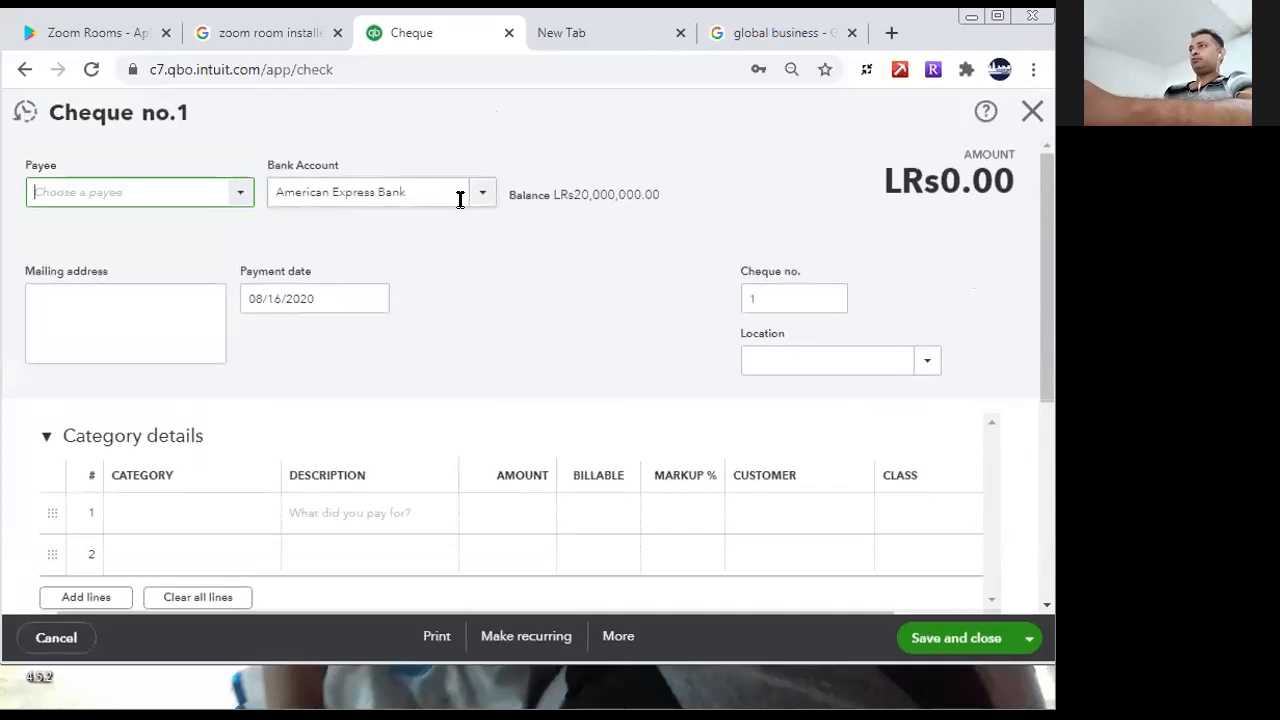
click(480, 205)
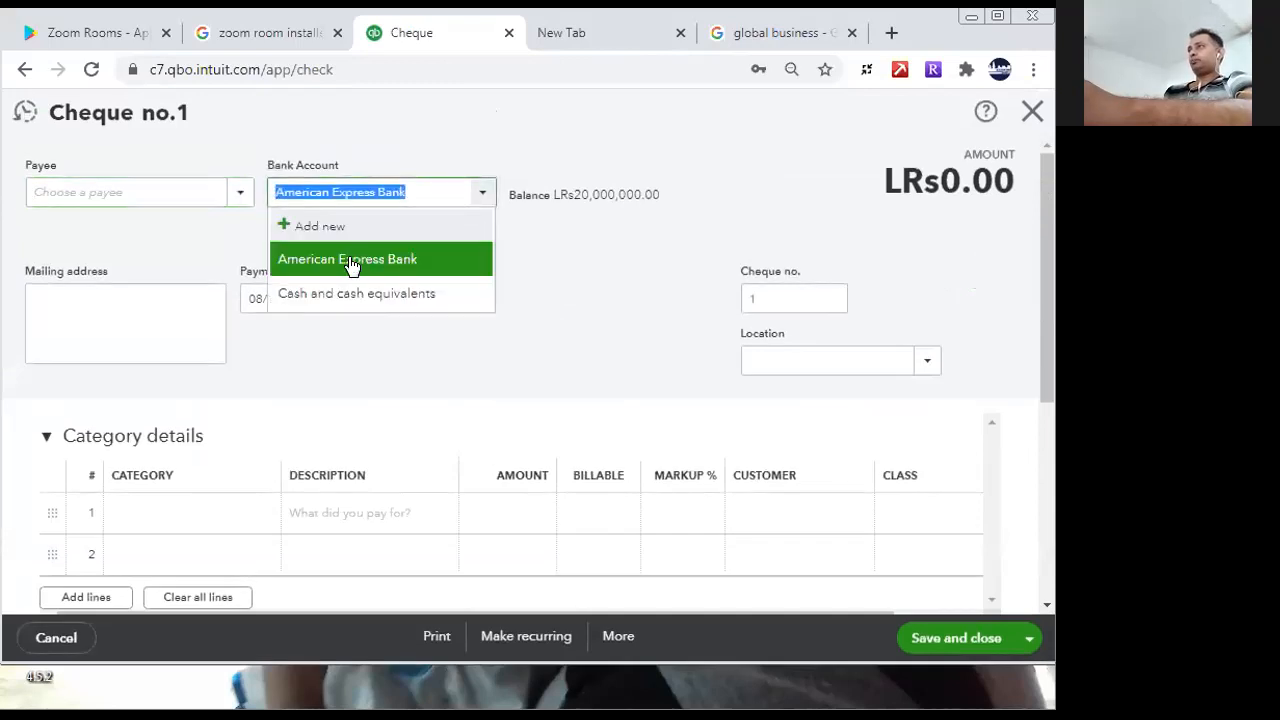
click(349, 262)
- Try to add Cash as a new supplier for the cheque's payee
click(178, 185)
text(Cas)
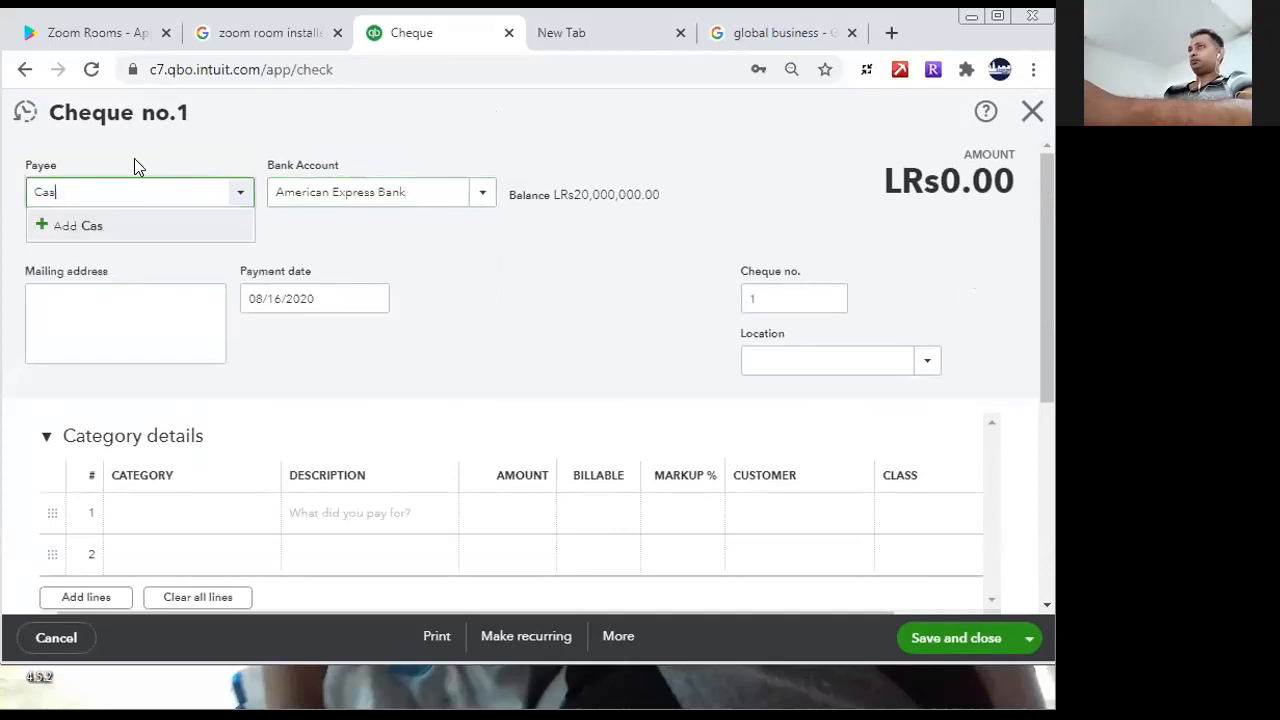
text(h)
click(100, 223)
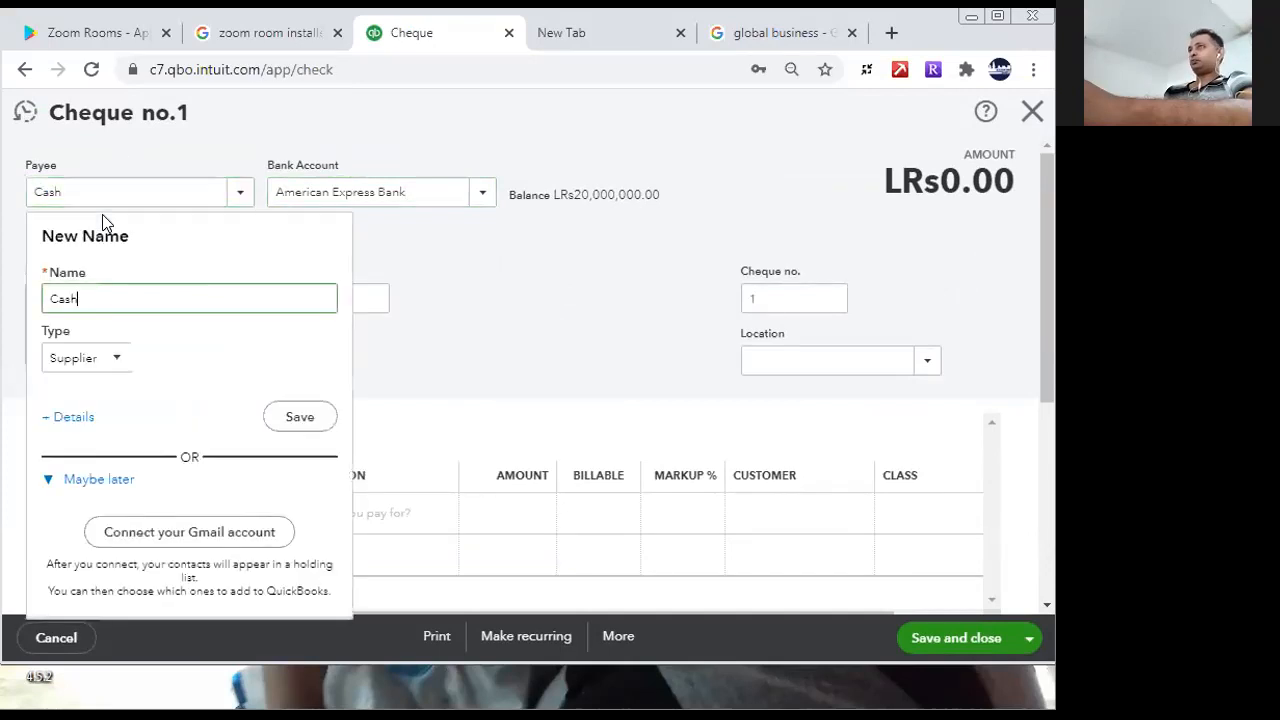
click(289, 416)
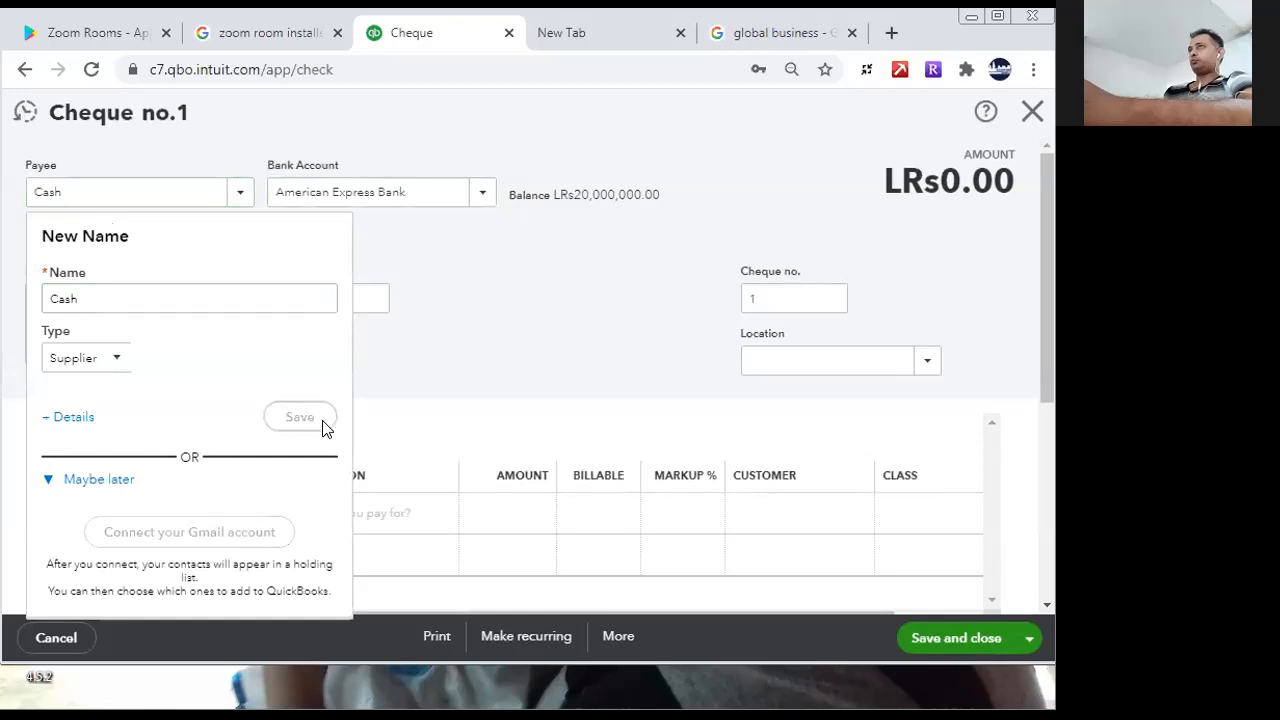
click(377, 299)
click(527, 338)
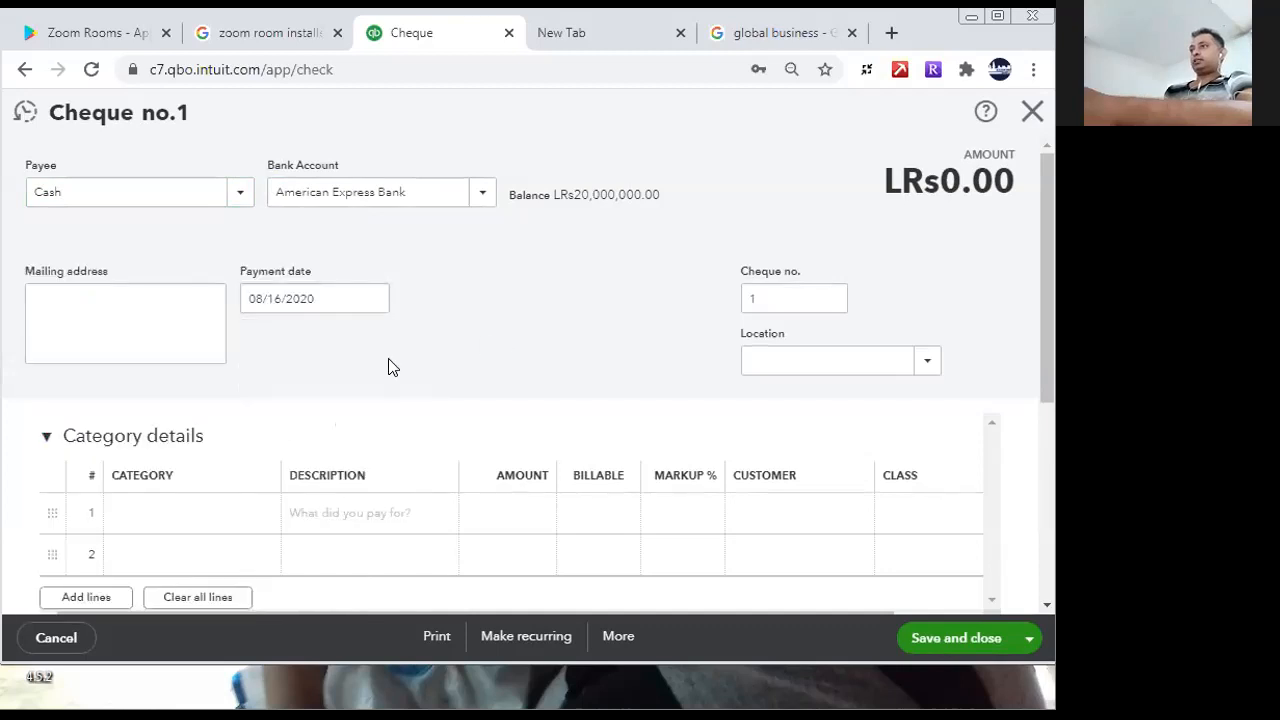
- Start a new account for the first cheque line with account type Fixed assets and detail type Machinery and equipment
click(307, 515)
click(266, 513)
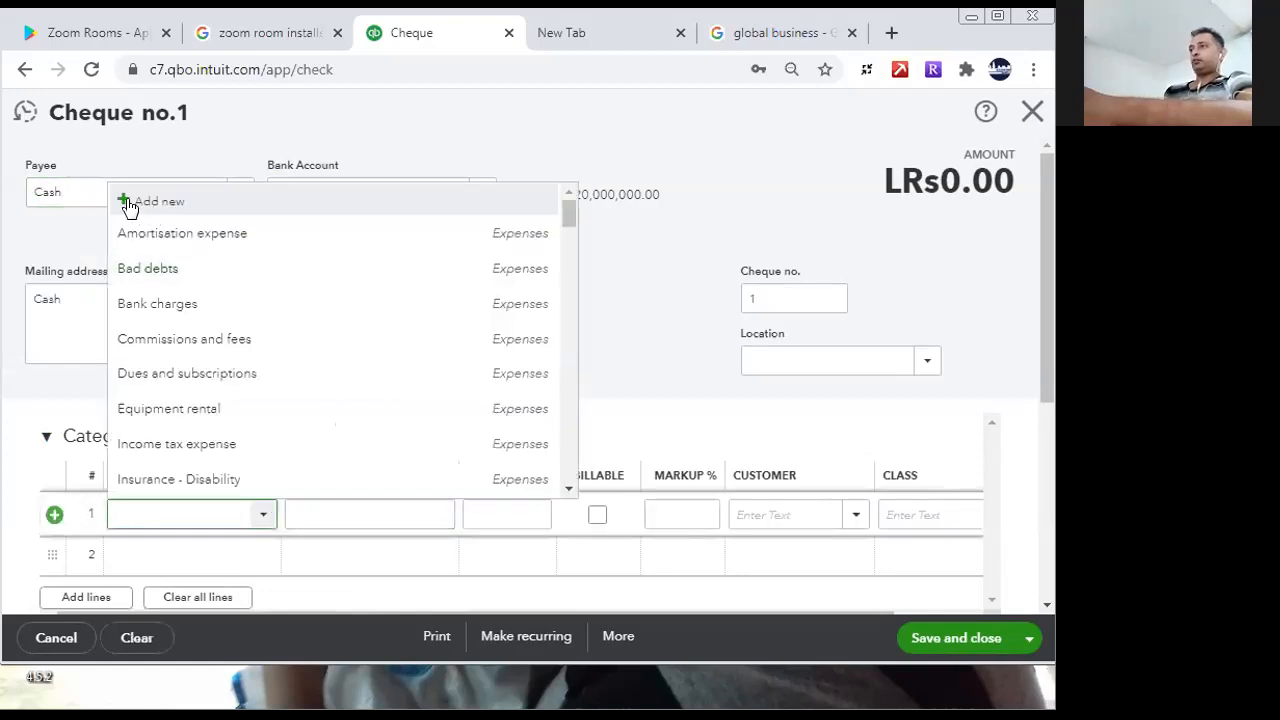
click(127, 201)
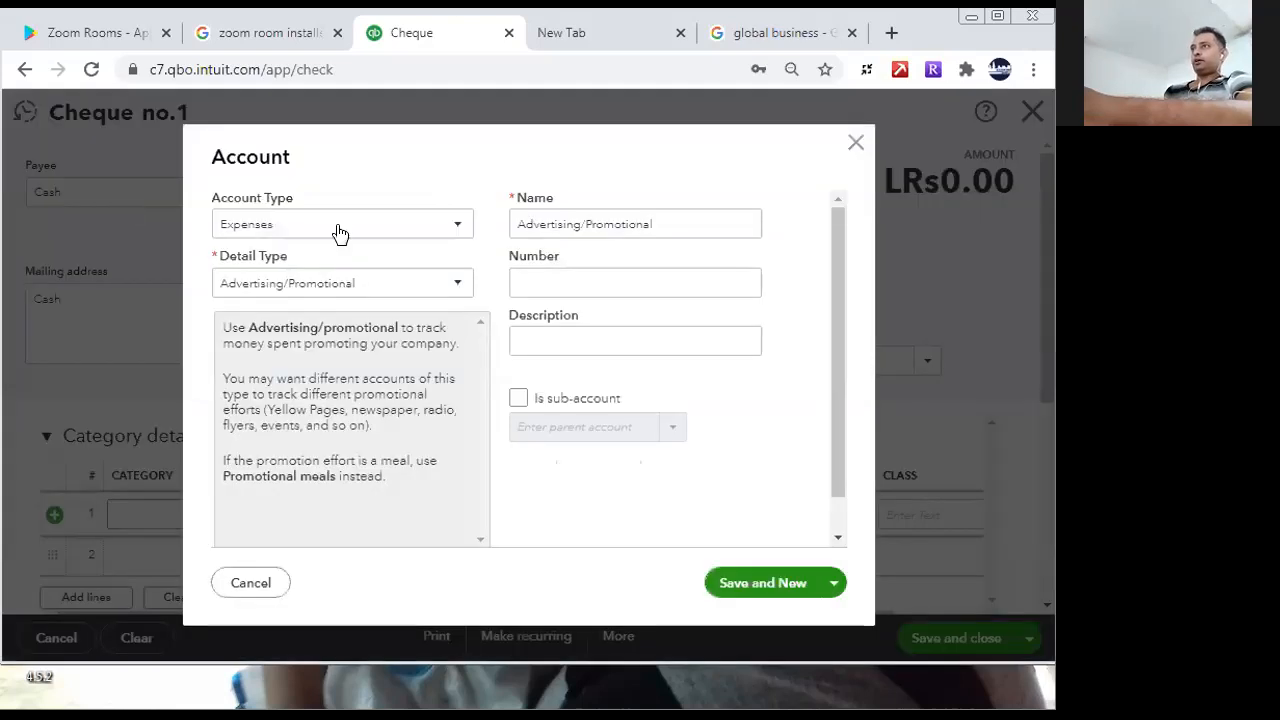
click(412, 222)
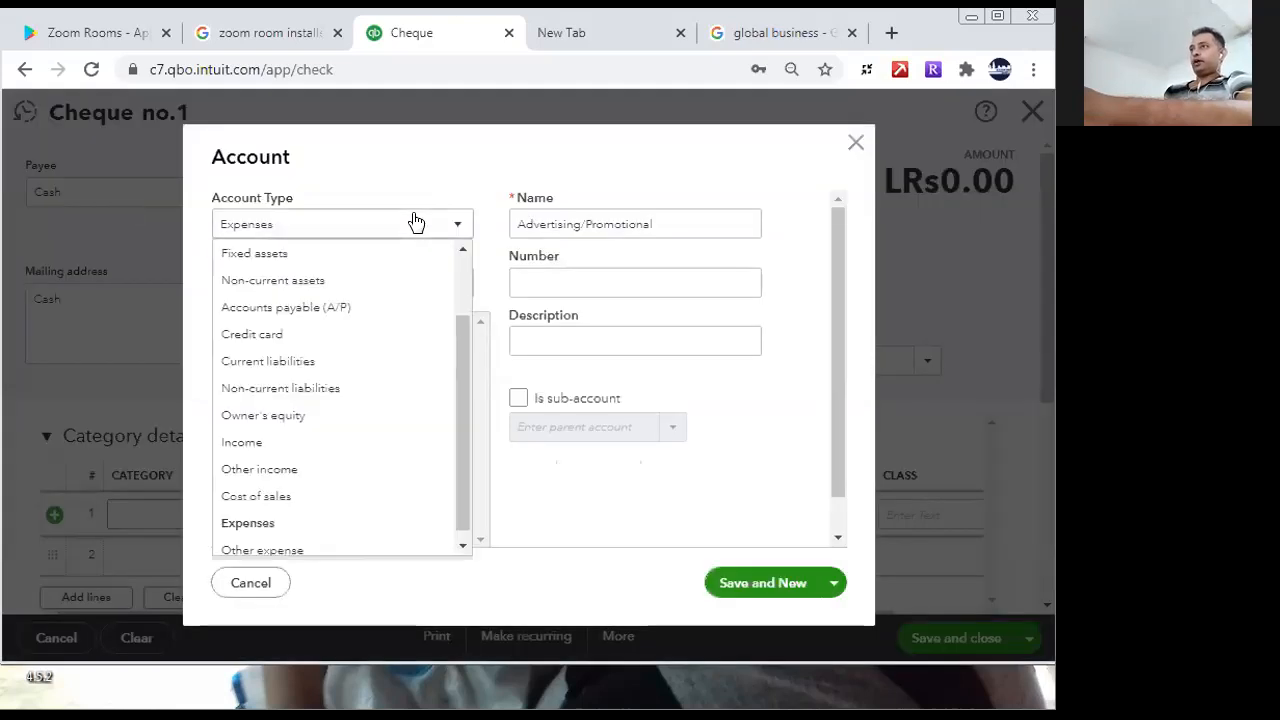
click(278, 255)
click(385, 285)
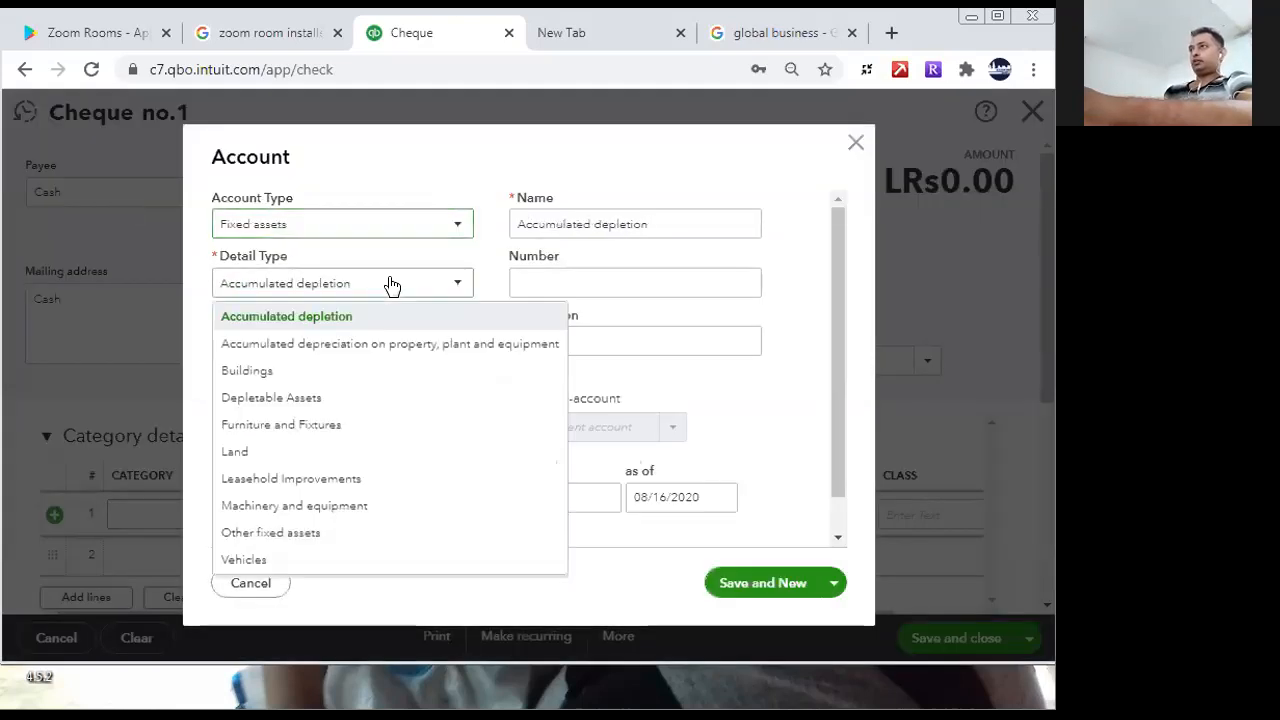
click(310, 510)
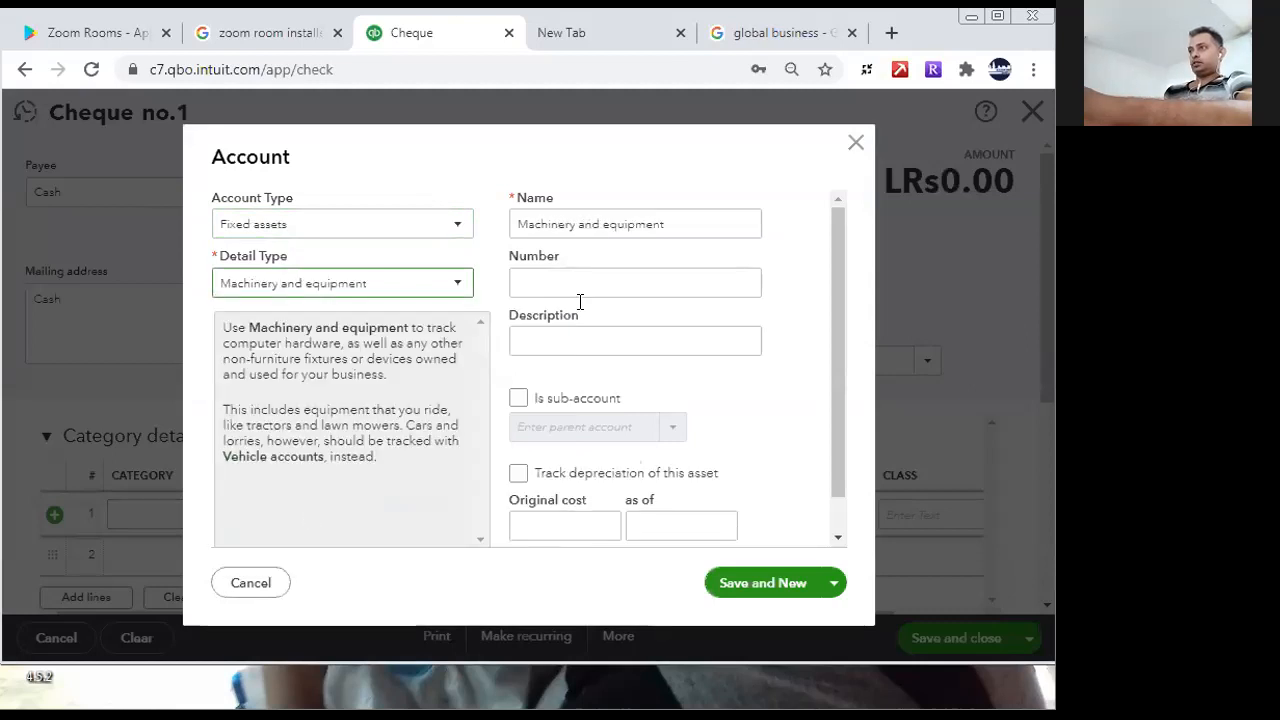
- Name and describe the fixed-asset account Grinding Machines, and save it while starting another new account
triple_click(688, 228)
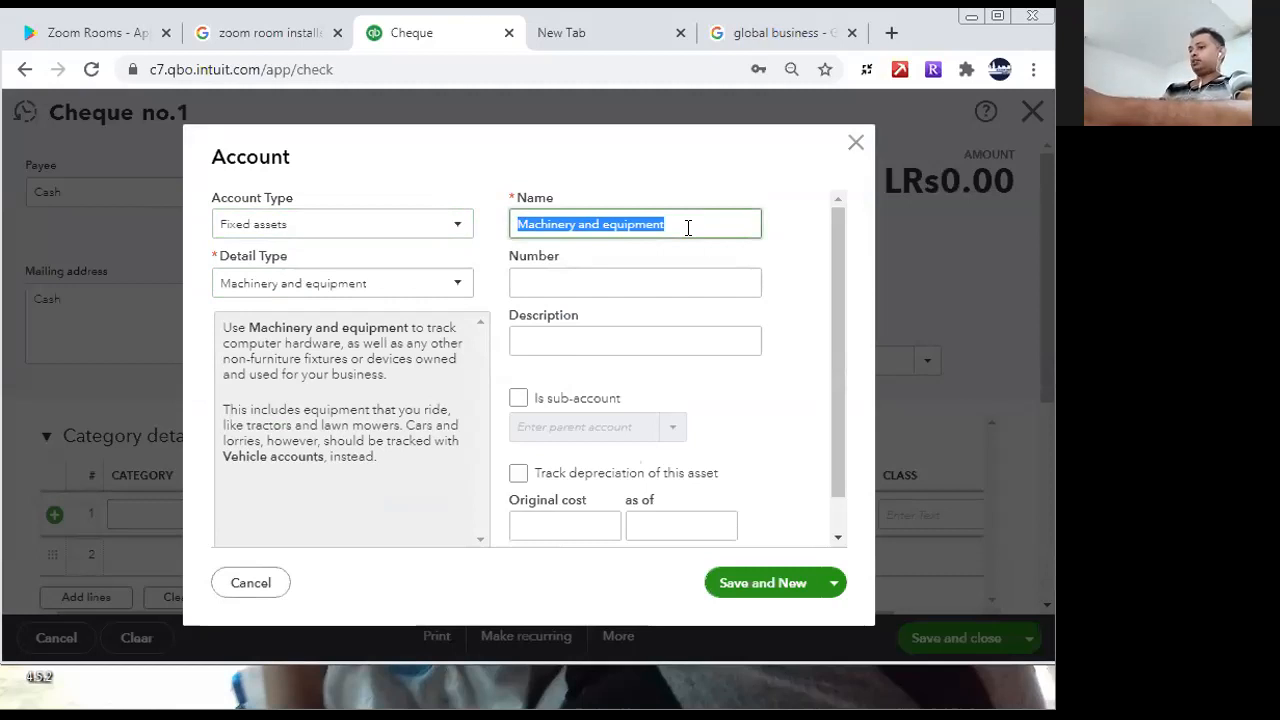
text(Gri)
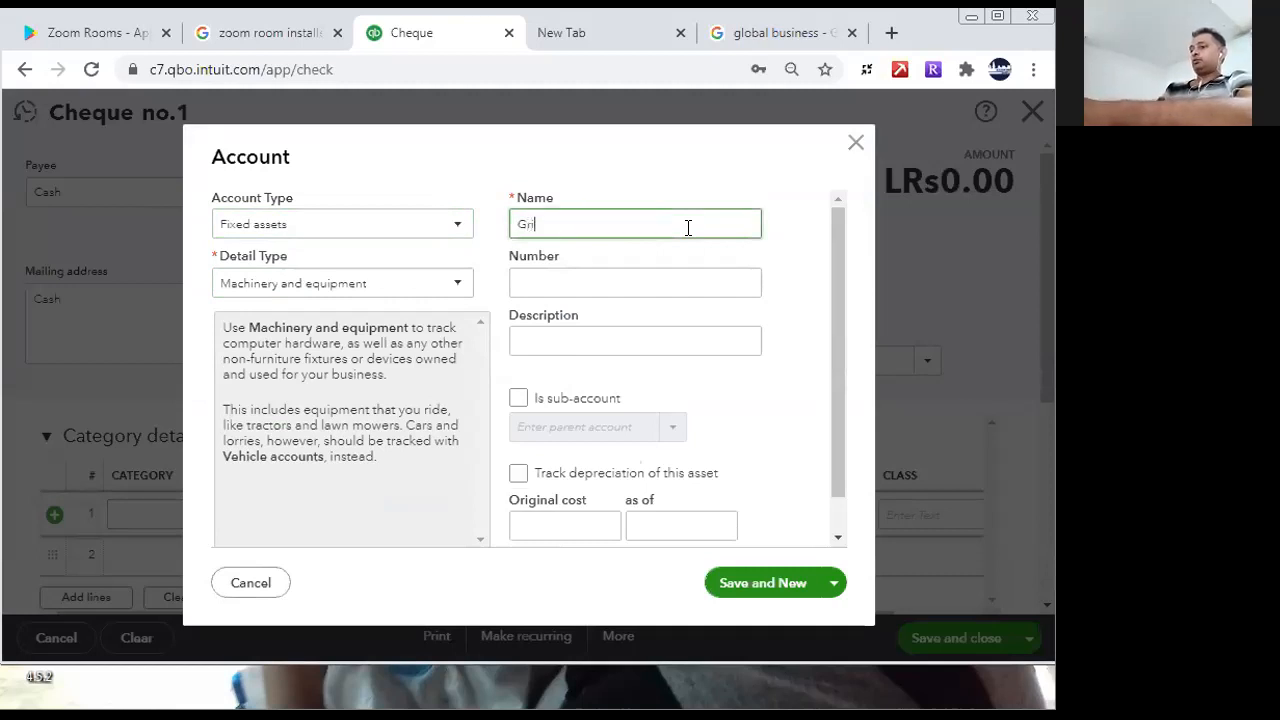
text(nding )
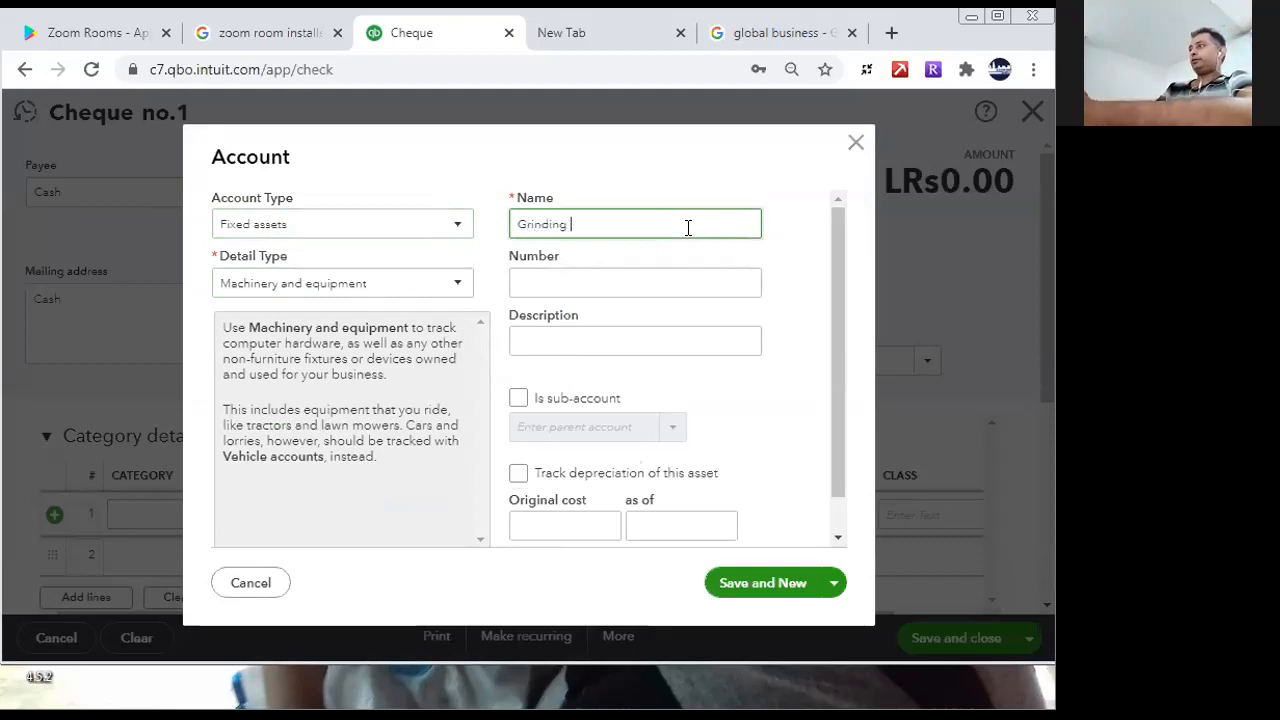
text(Machin)
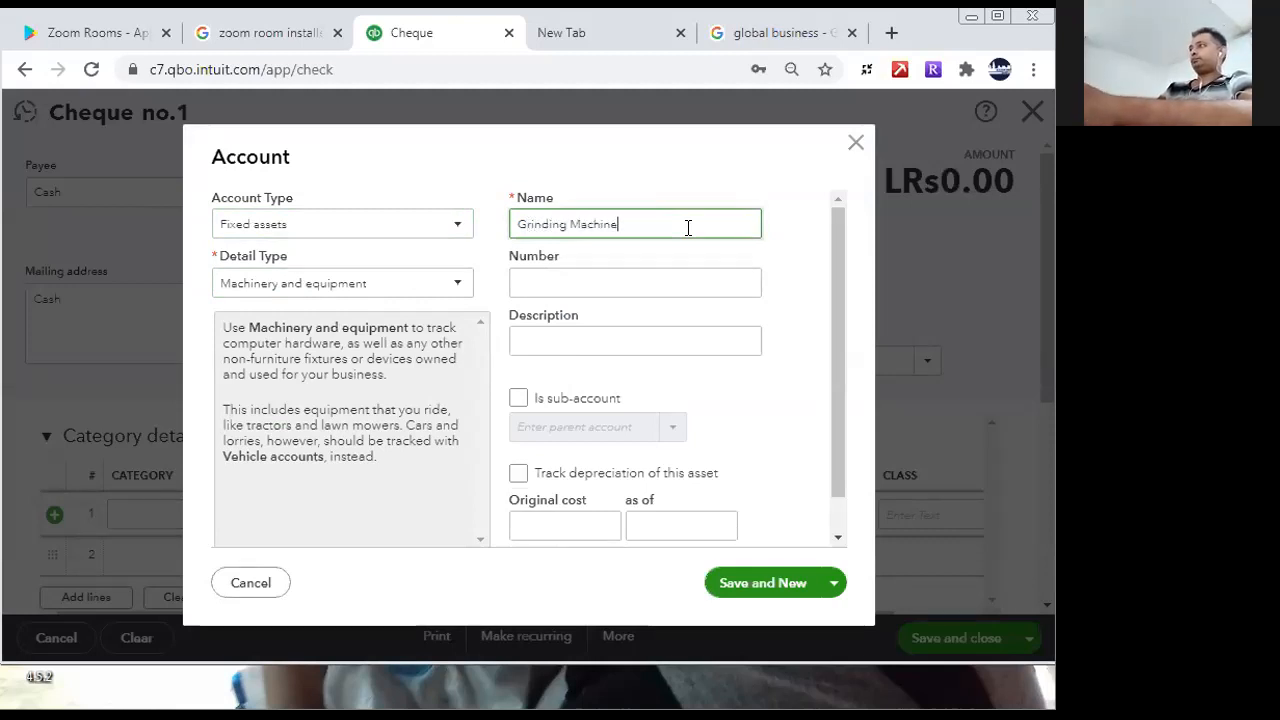
text(e)
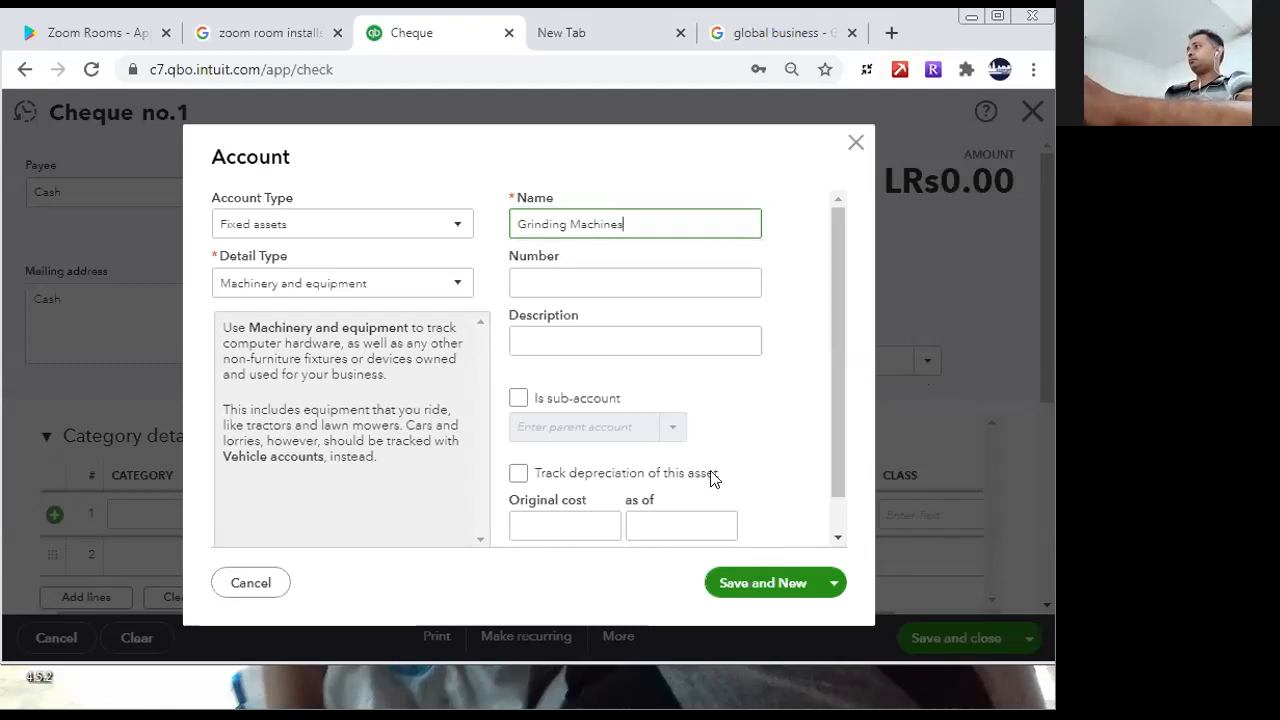
text(s)
drag(628, 224, 392, 195)
key(ctrl+c)
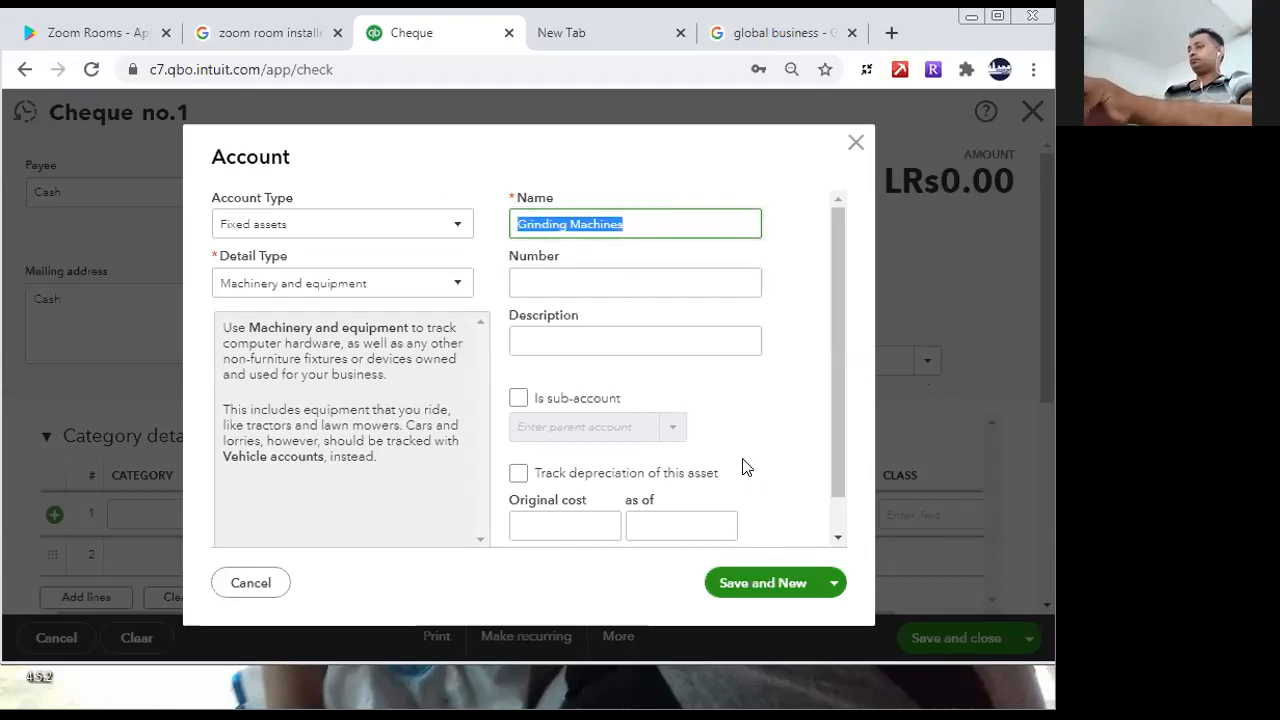
click(629, 338)
key(ctrl+v)
click(796, 586)
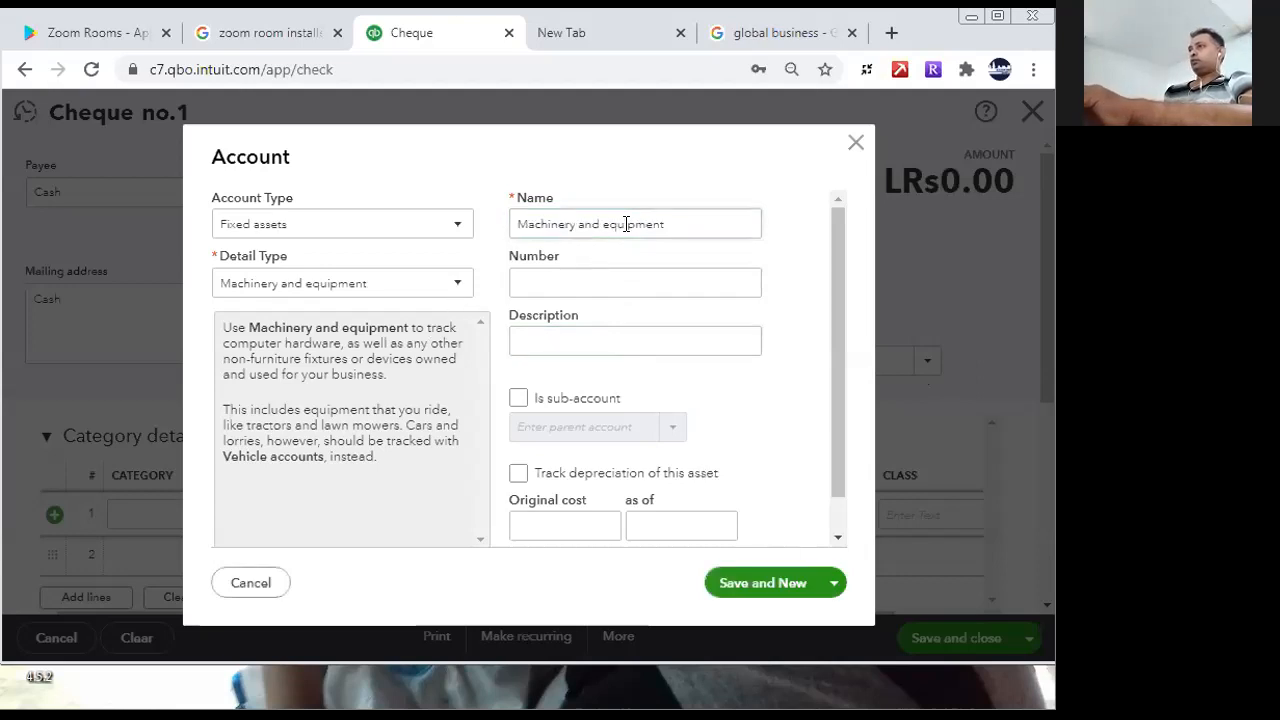
- Name and describe the second machinery account Other Machinates, save it, and return to the cheque
triple_click(726, 226)
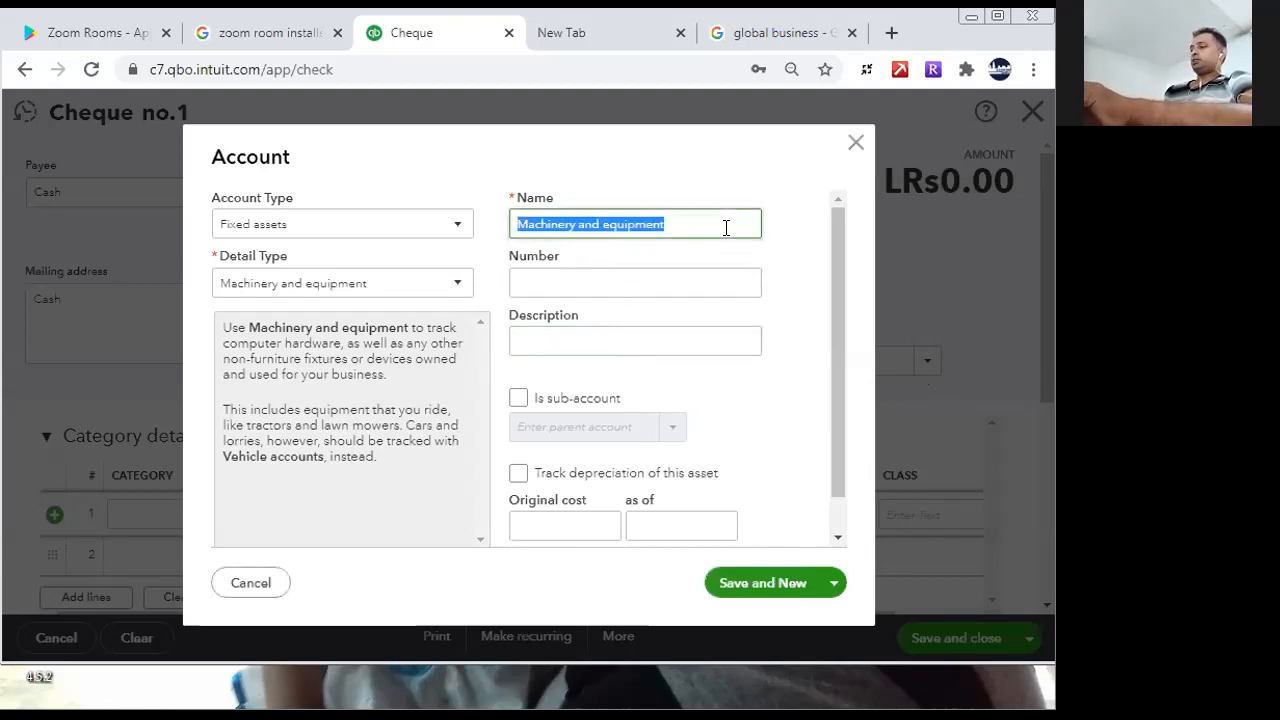
text(C)
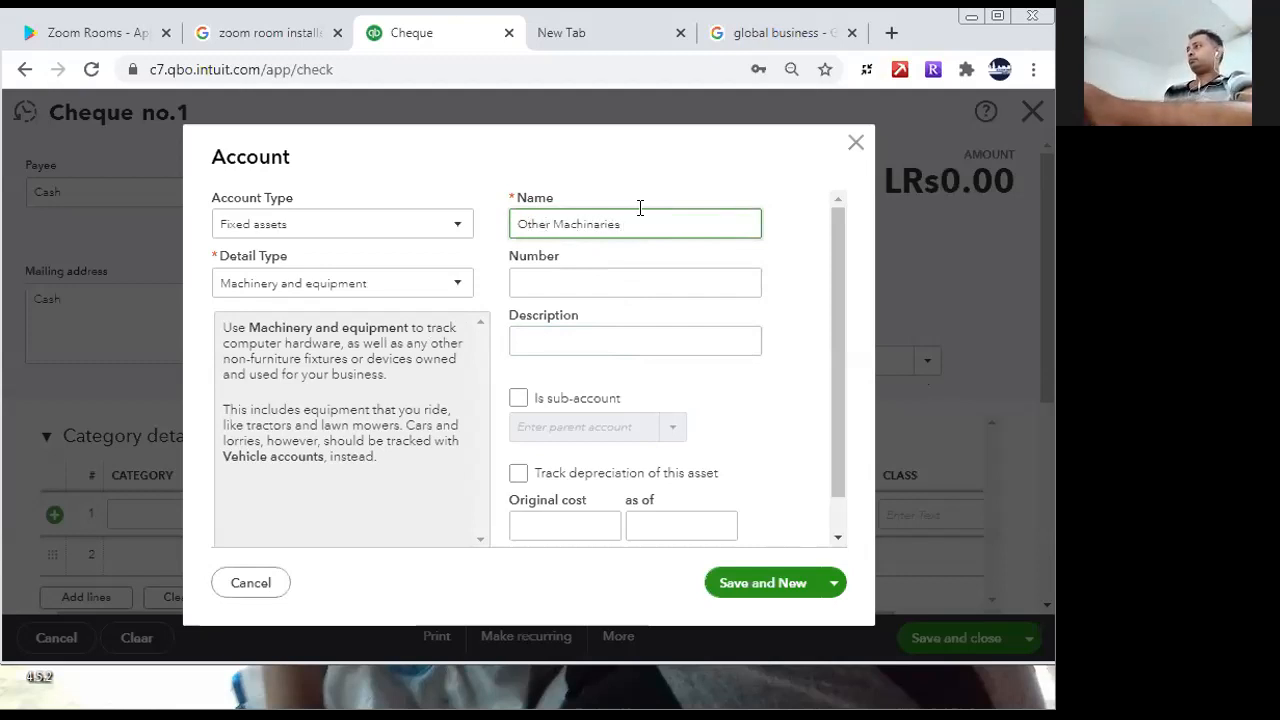
right_click(604, 222)
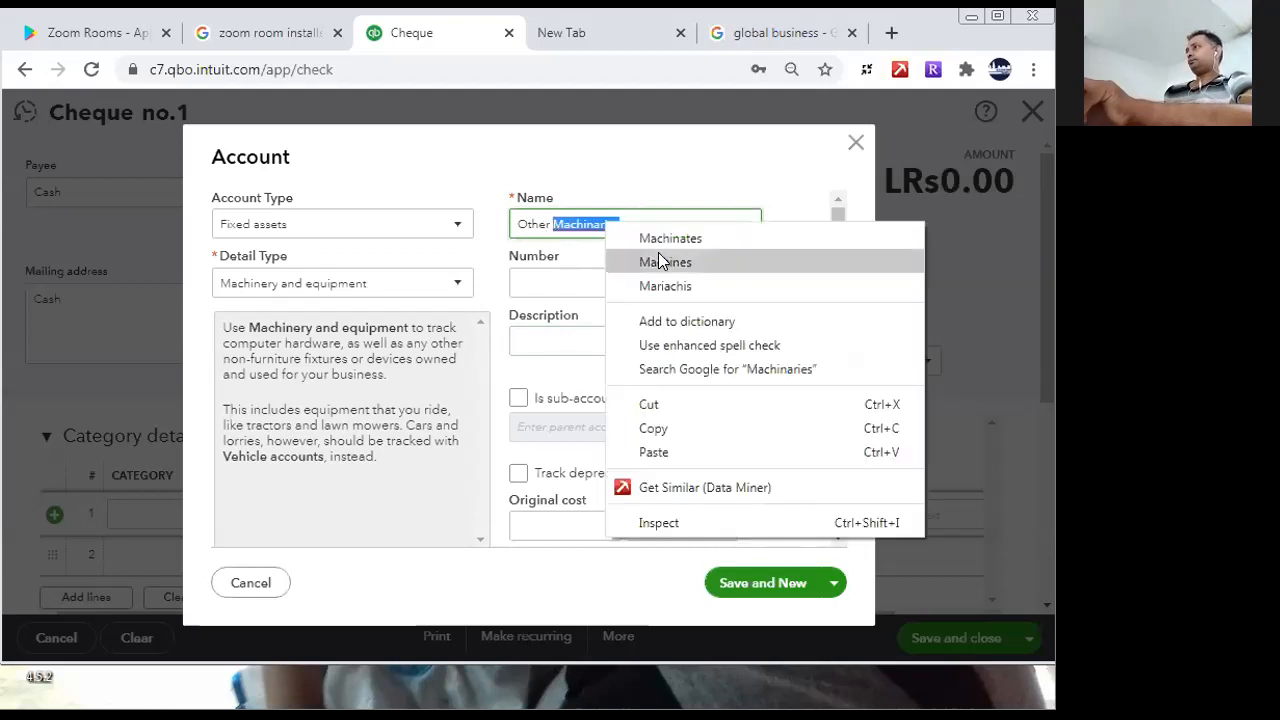
click(669, 237)
key(ctrl+a)
key(ctrl+c)
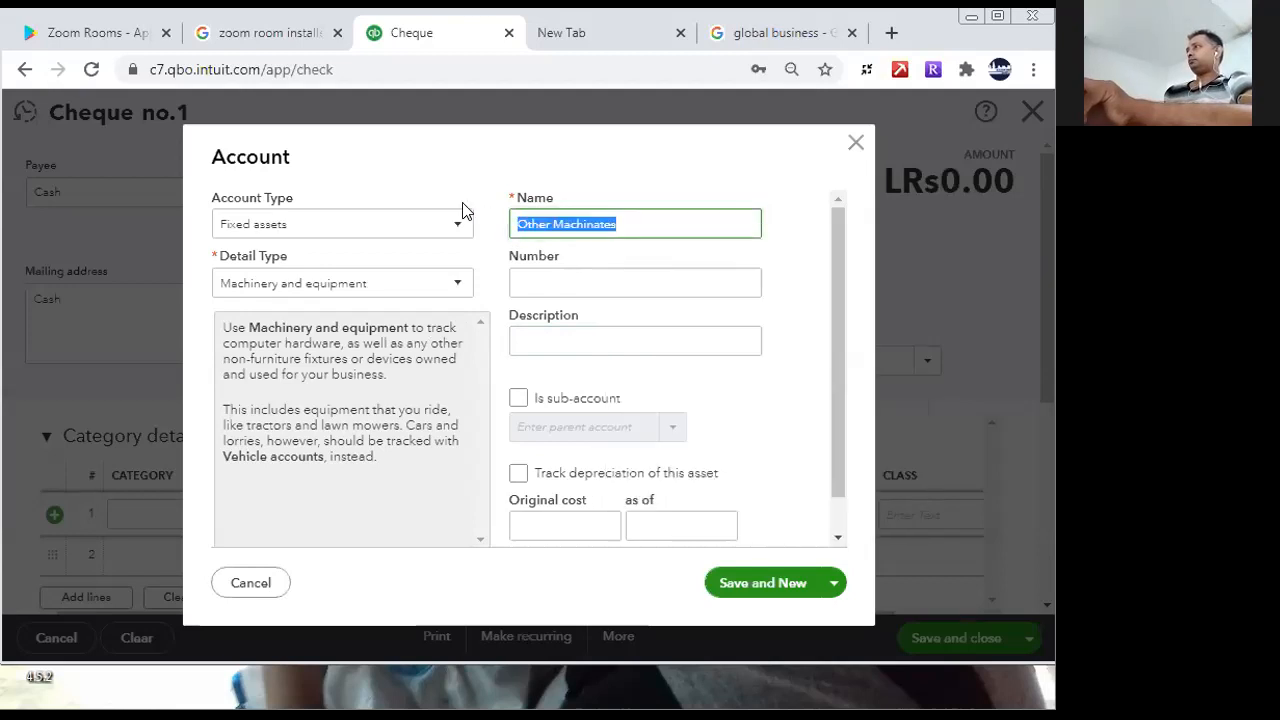
click(564, 336)
key(ctrl+v)
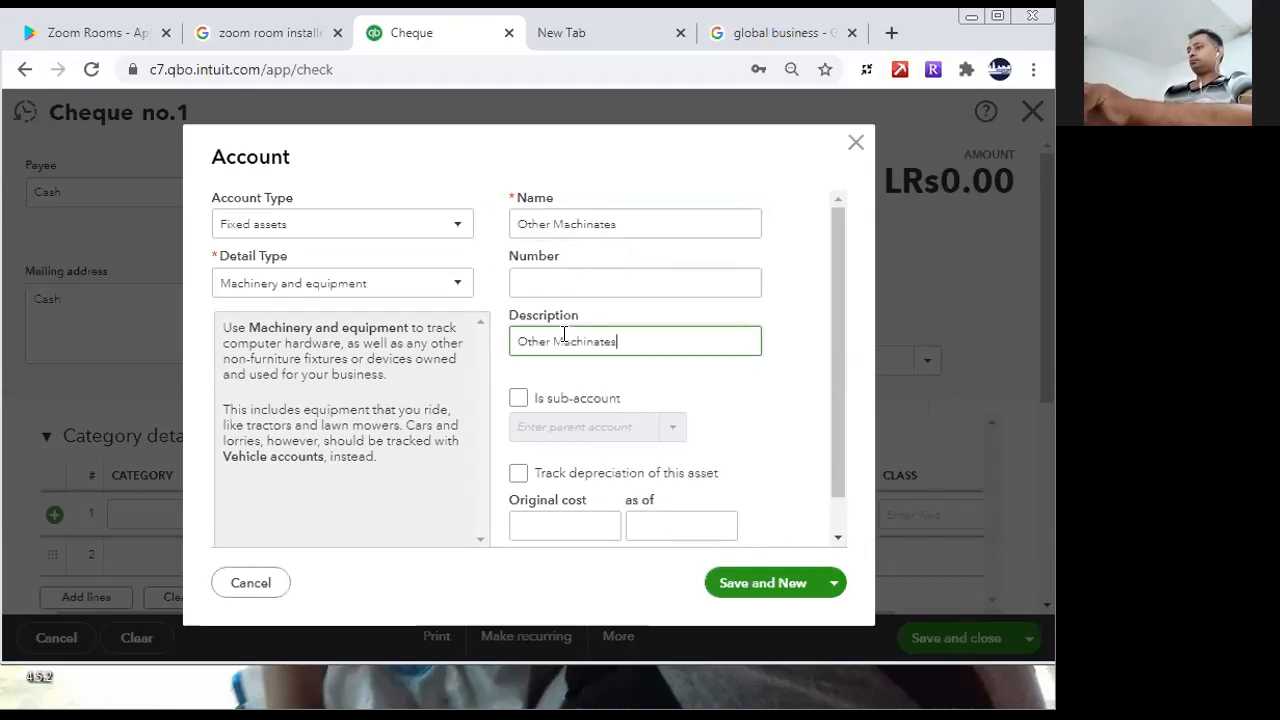
click(729, 583)
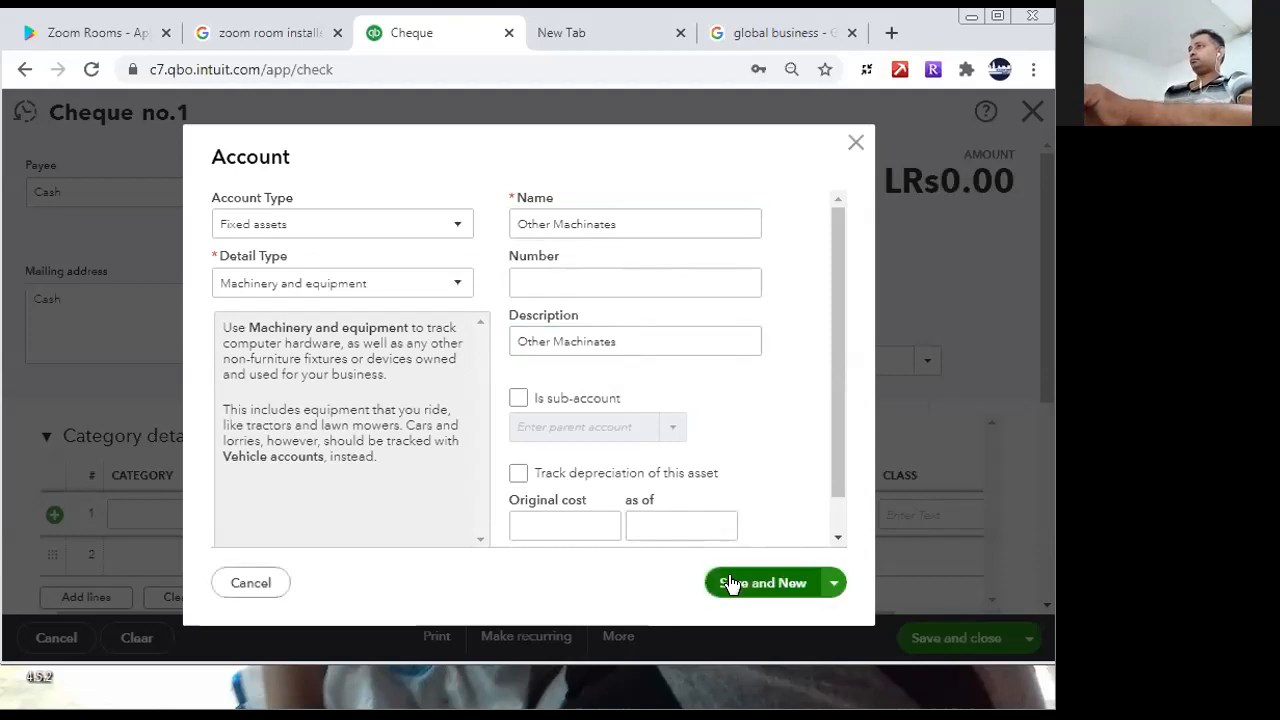
click(855, 143)
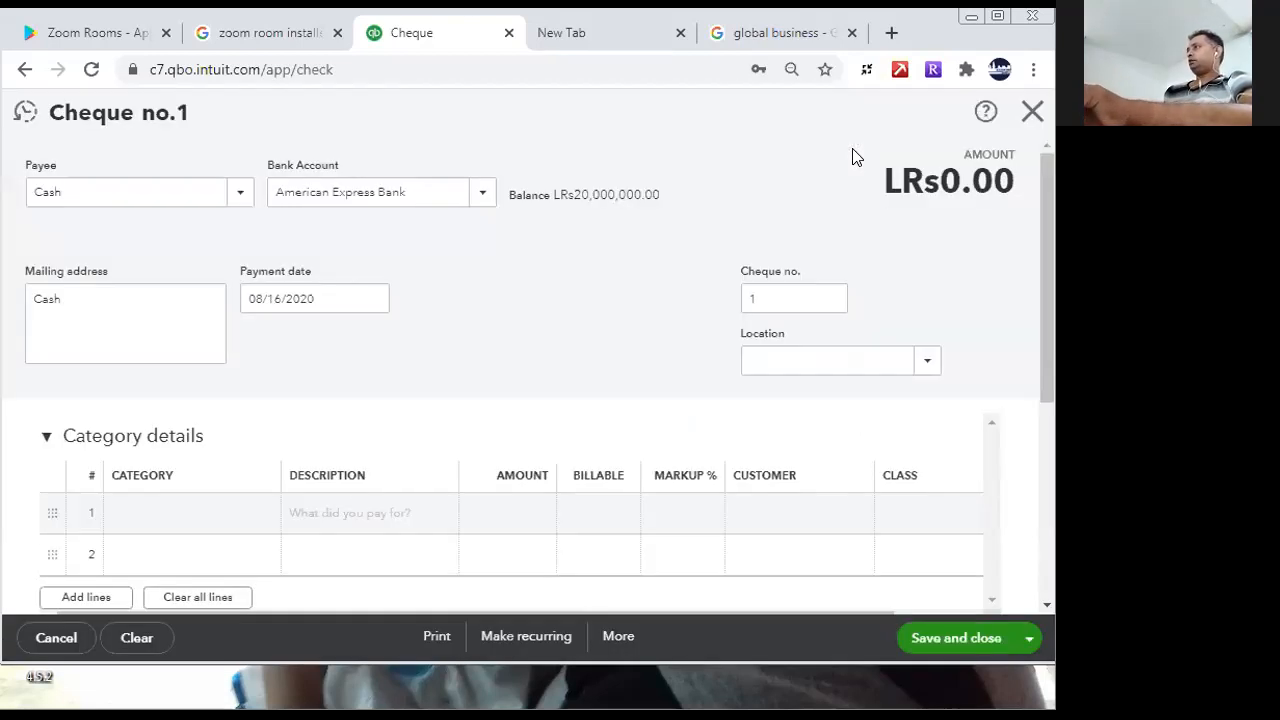
- Assign the first cheque line to Other Machinates with an amount of 1,500,000
click(240, 503)
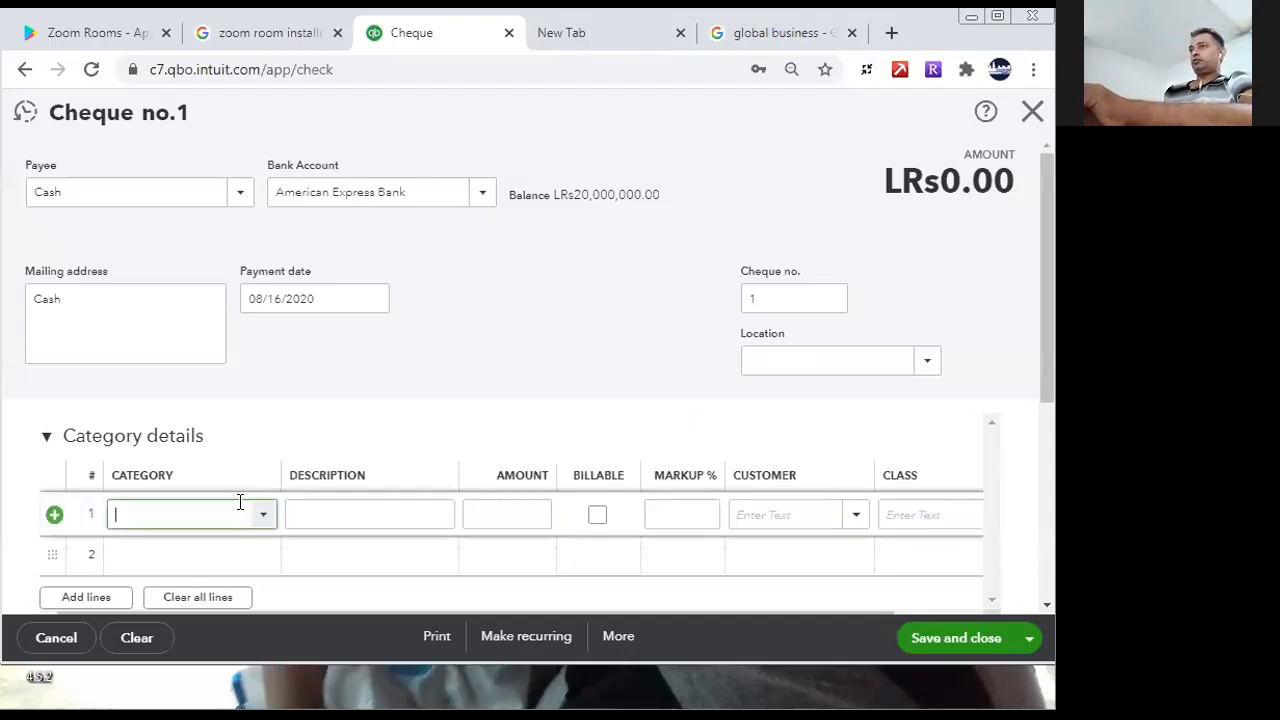
text(Othe)
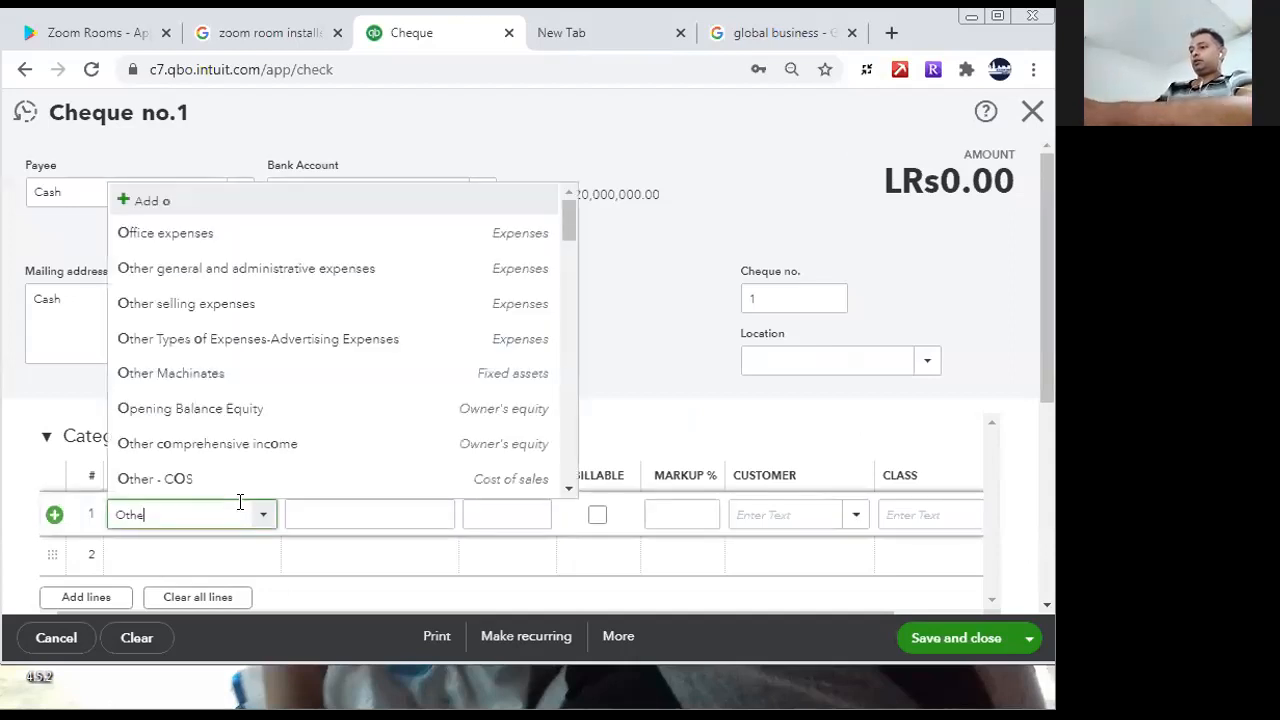
text(r Machinates)
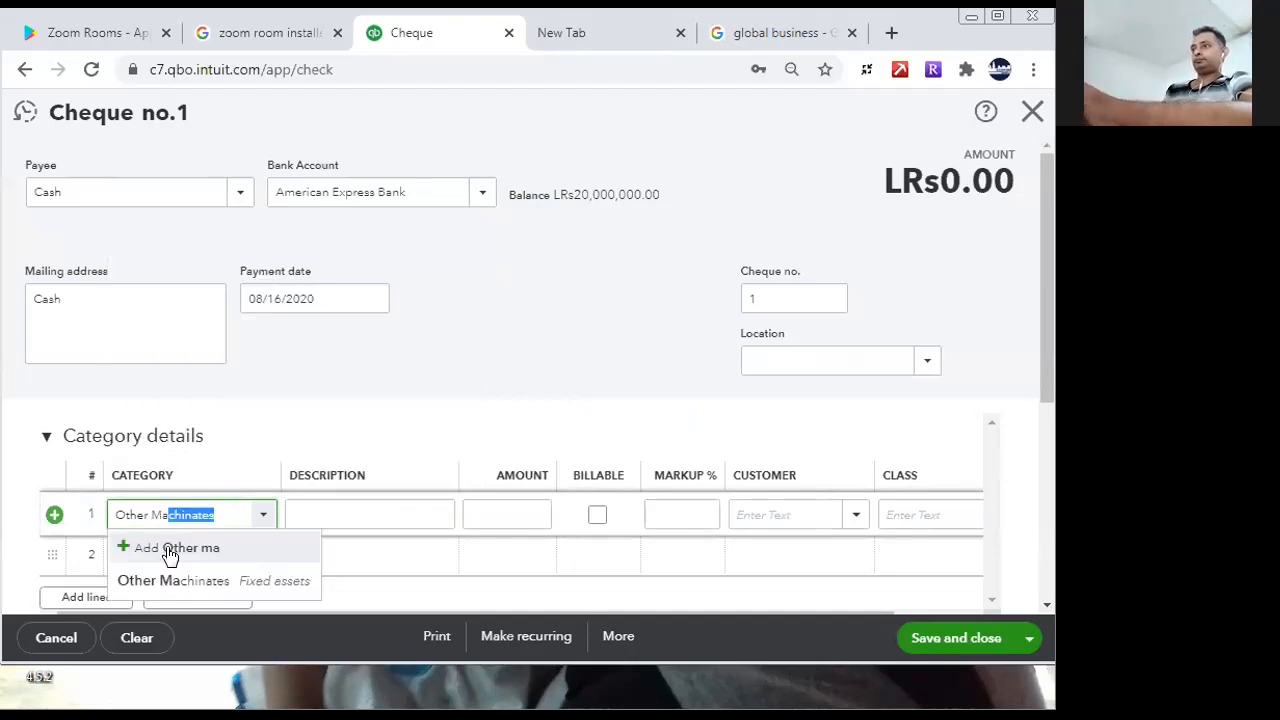
click(160, 585)
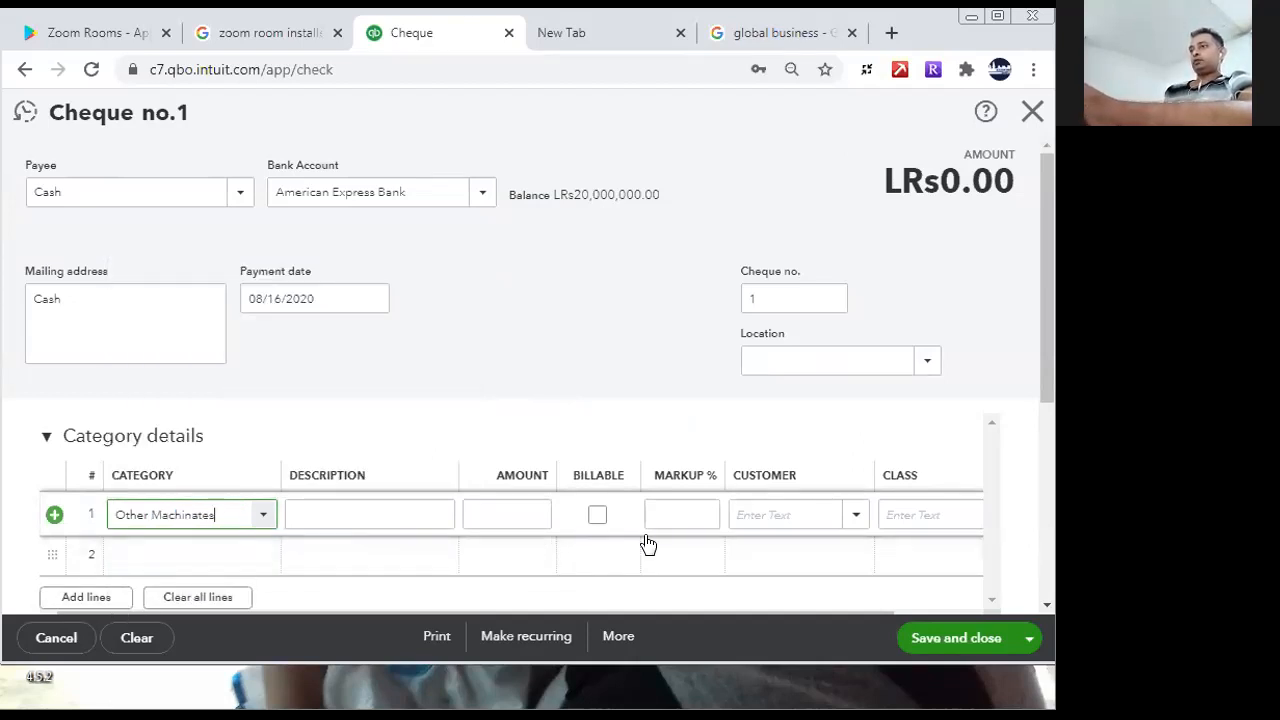
click(544, 510)
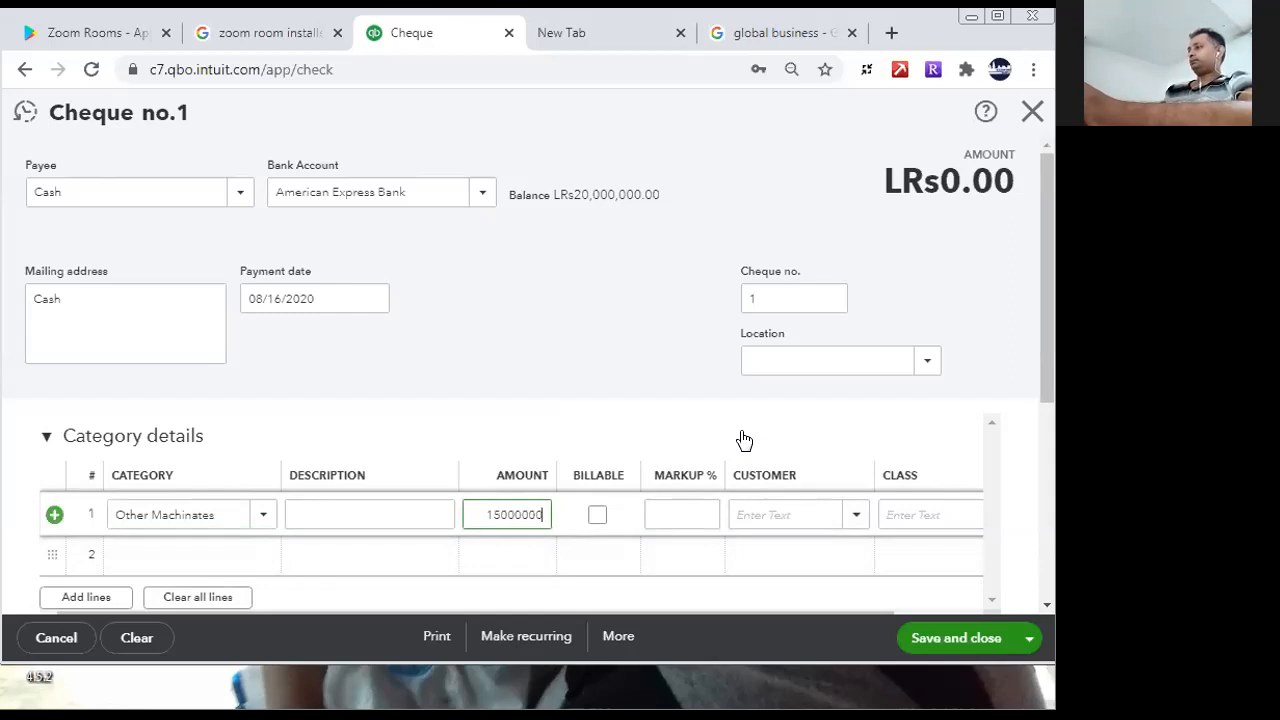
click(381, 565)
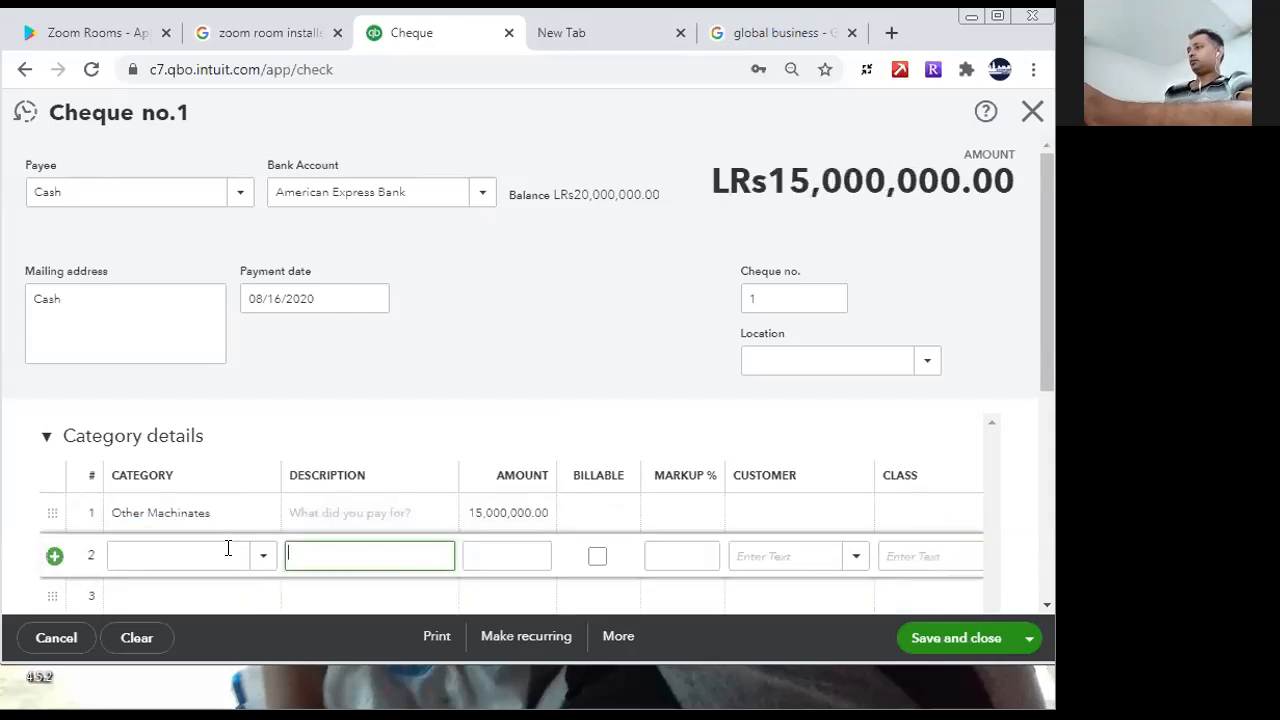
click(518, 510)
click(515, 512)
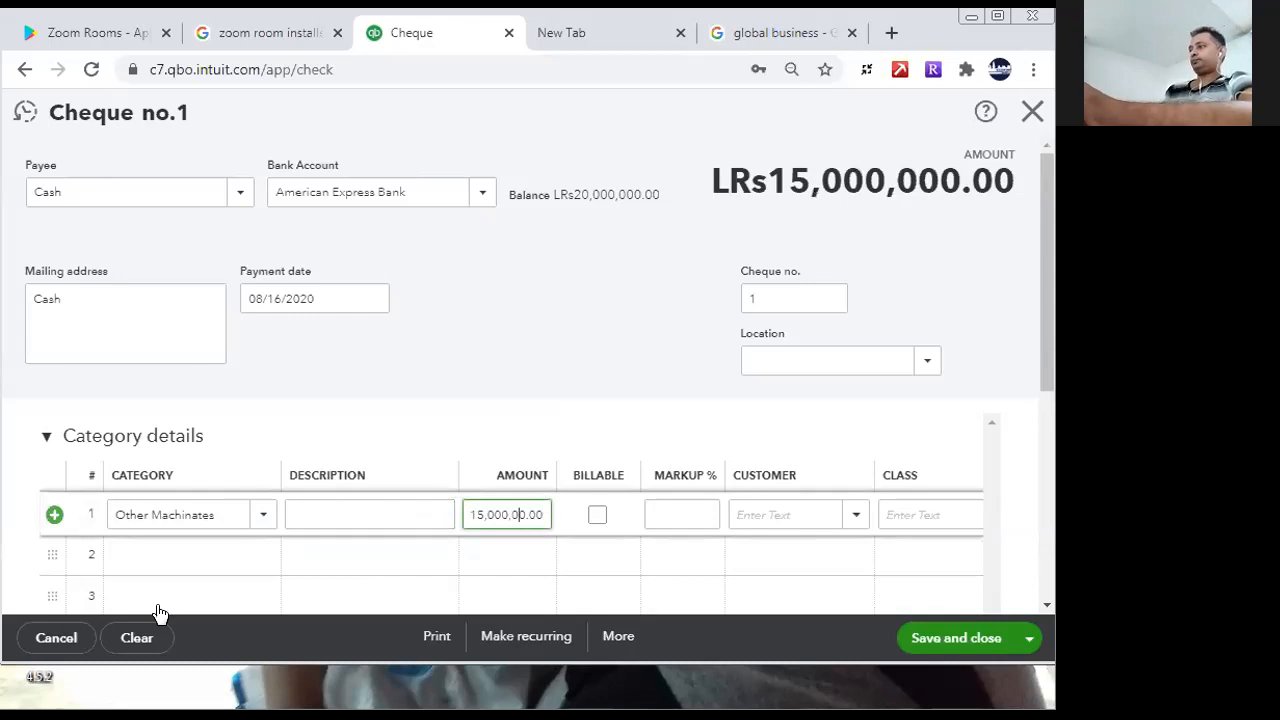
key(BackSpace)
- Assign the second cheque line to Grinding Machines with an amount of 500,000
click(200, 556)
text(grin)
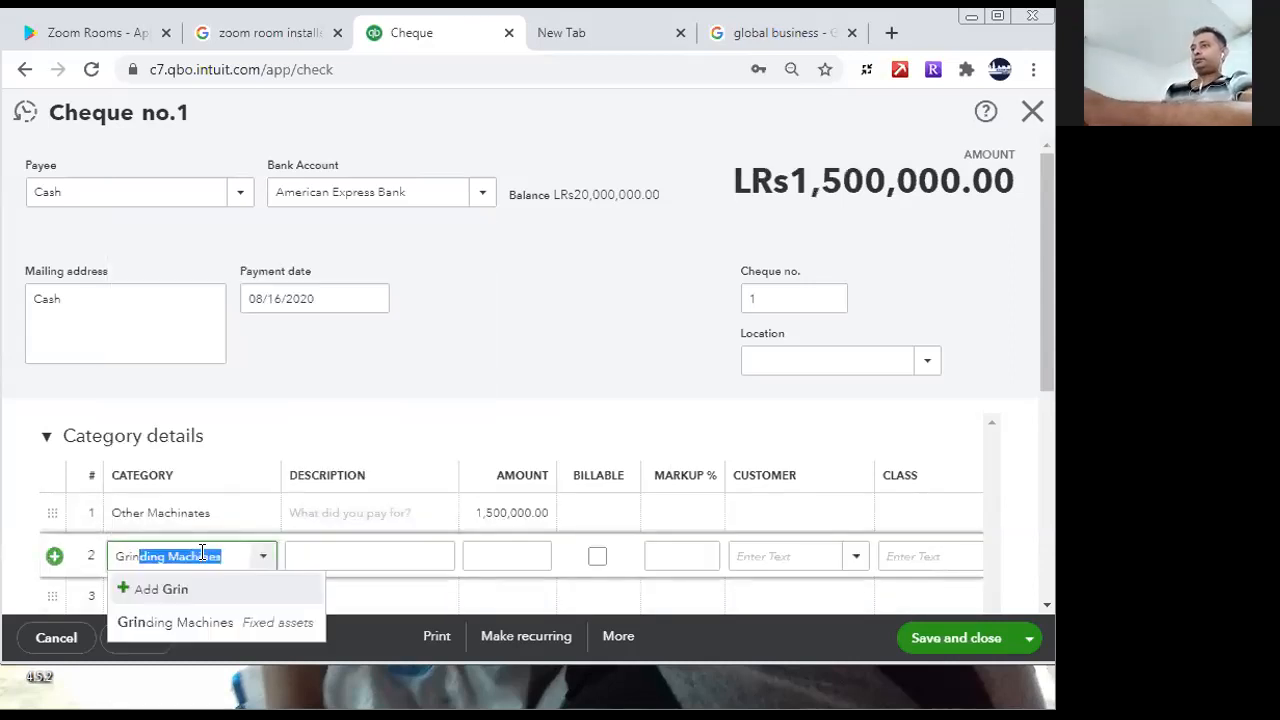
click(205, 624)
click(530, 557)
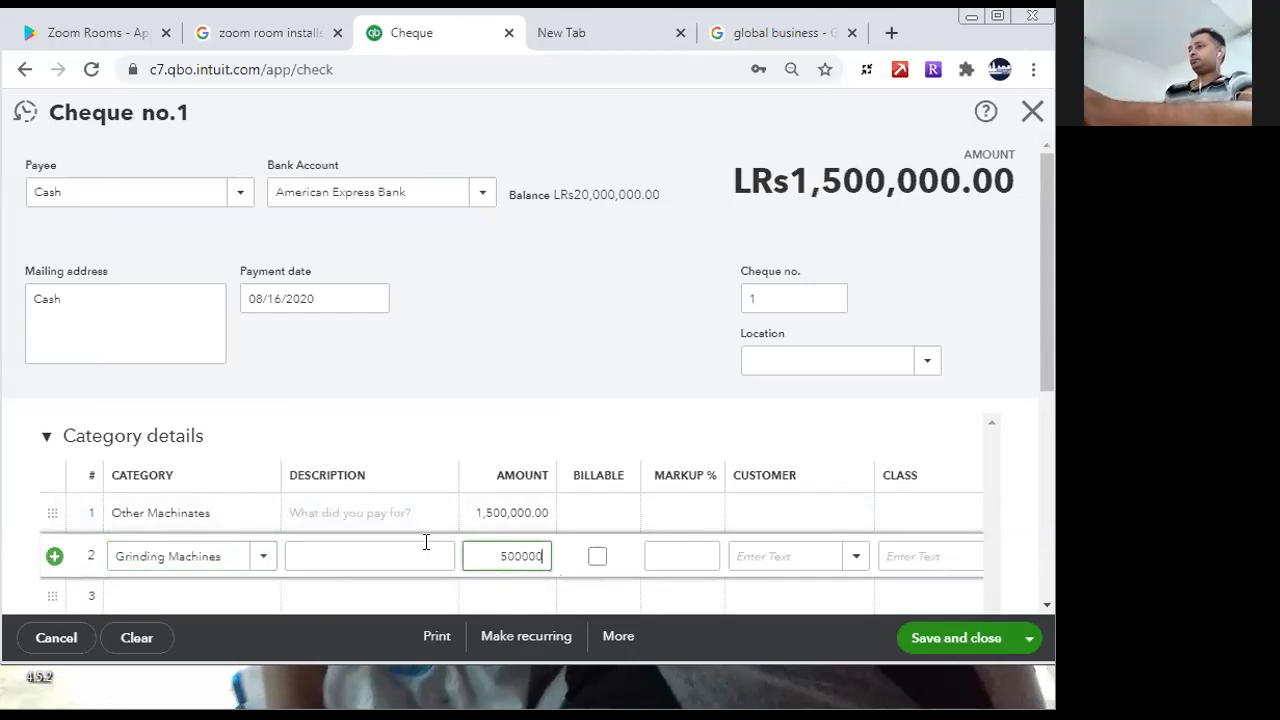
- Describe the Other Machinates line as 2 Machines and the Grinding Machines line as 5 Machines
click(398, 516)
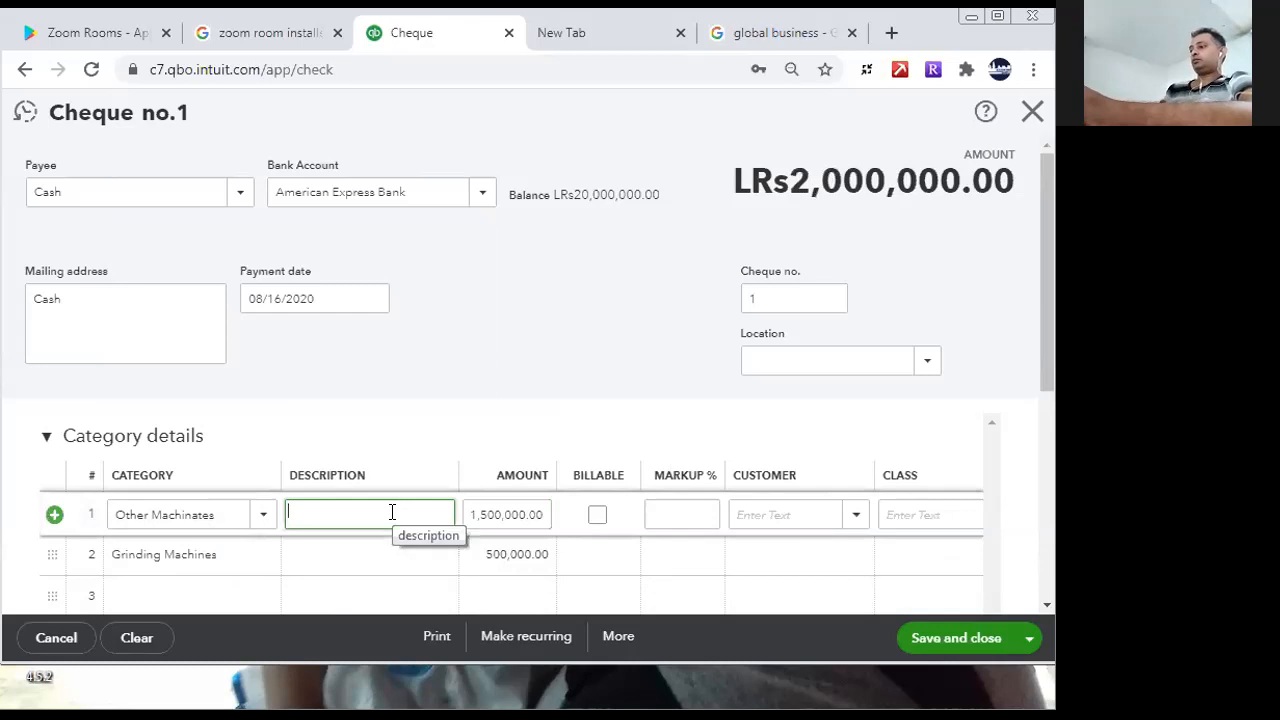
text(2)
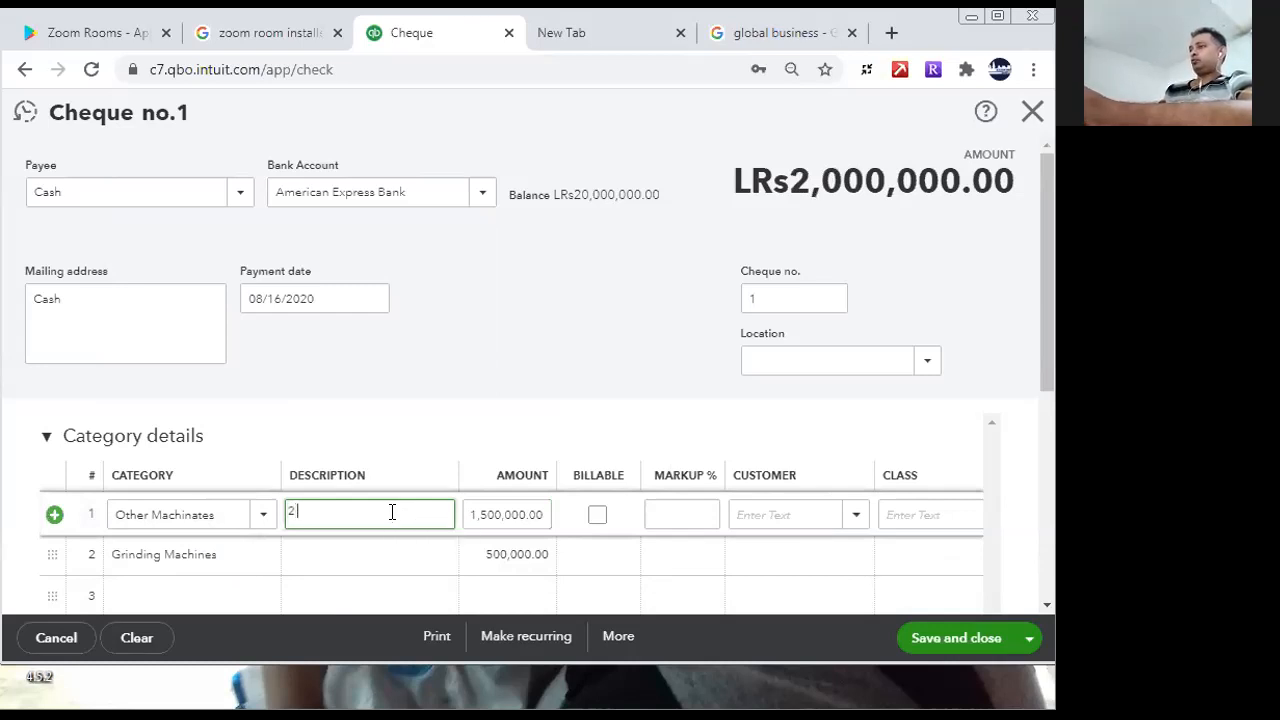
text( Machines)
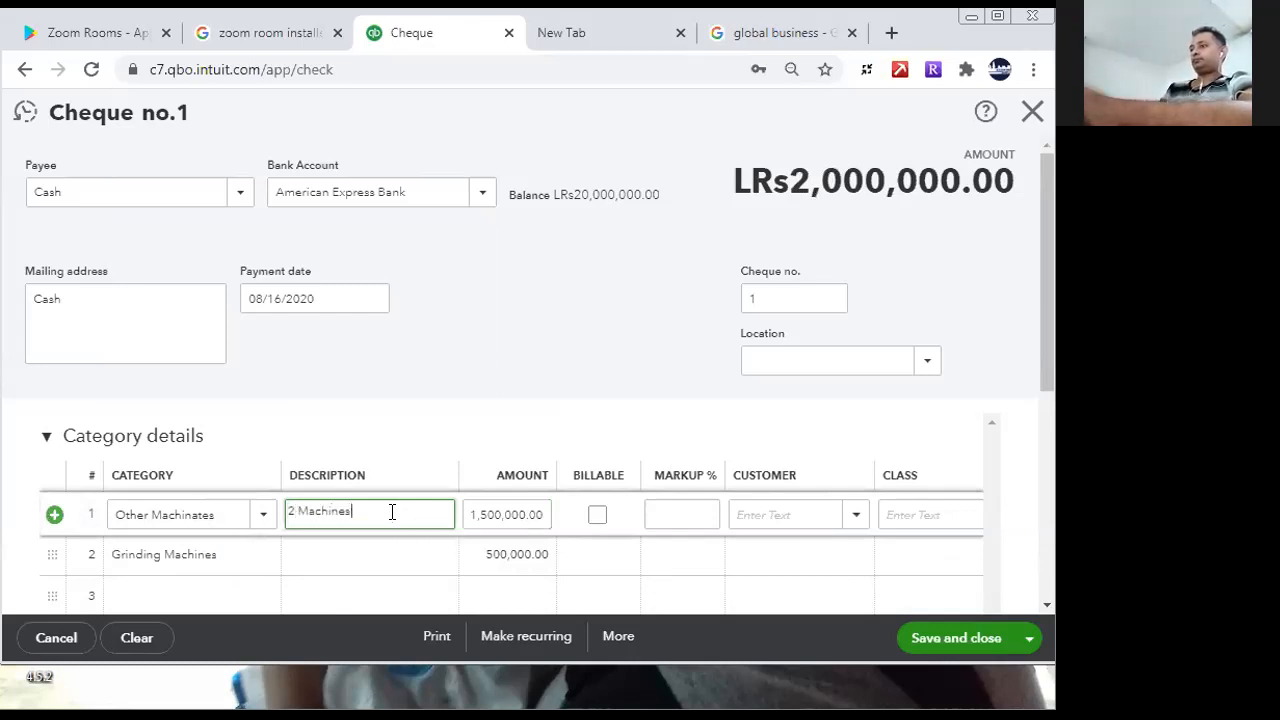
click(331, 545)
text(5 Machines)
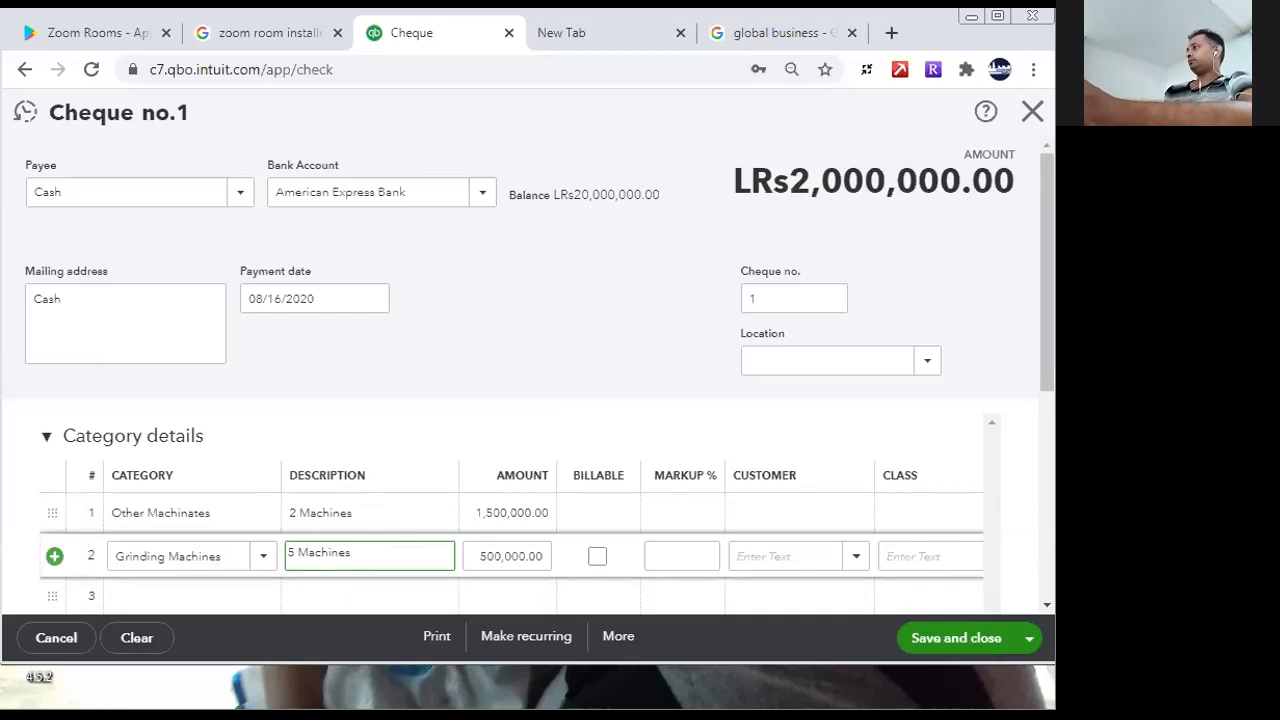
- Set the cheque number to 655247 and leave the location blank
click(796, 296)
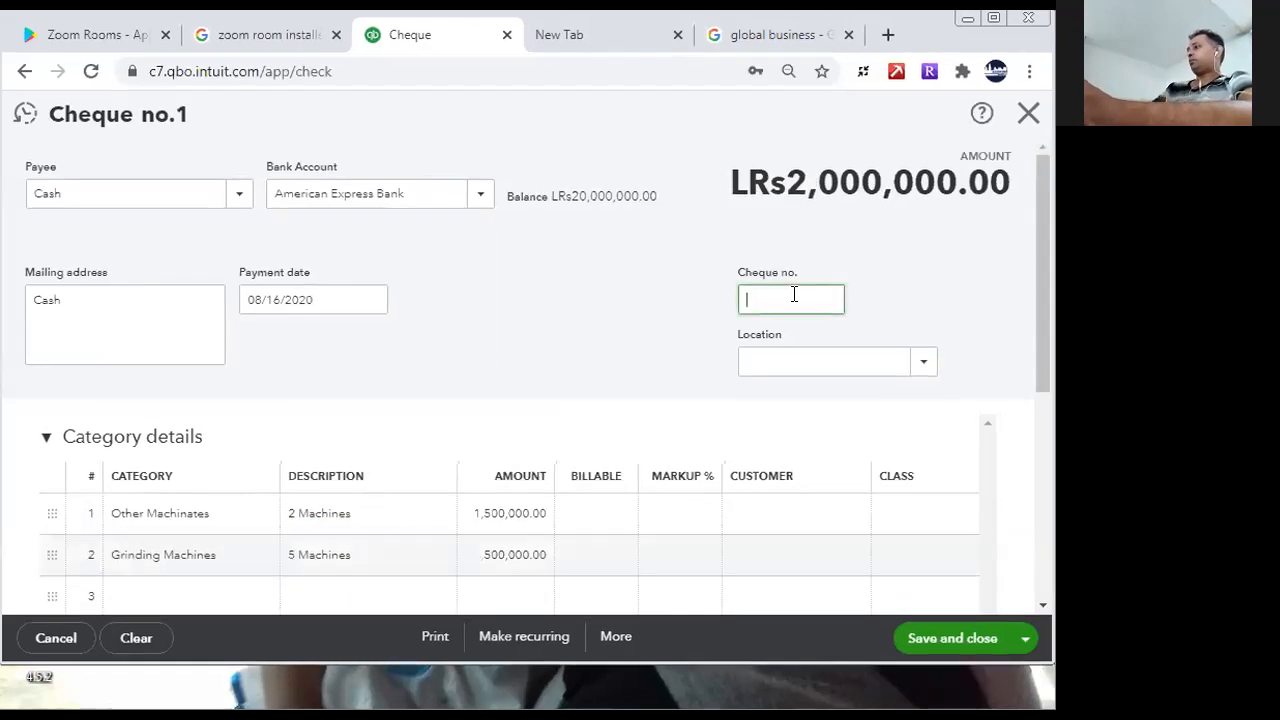
text(655)
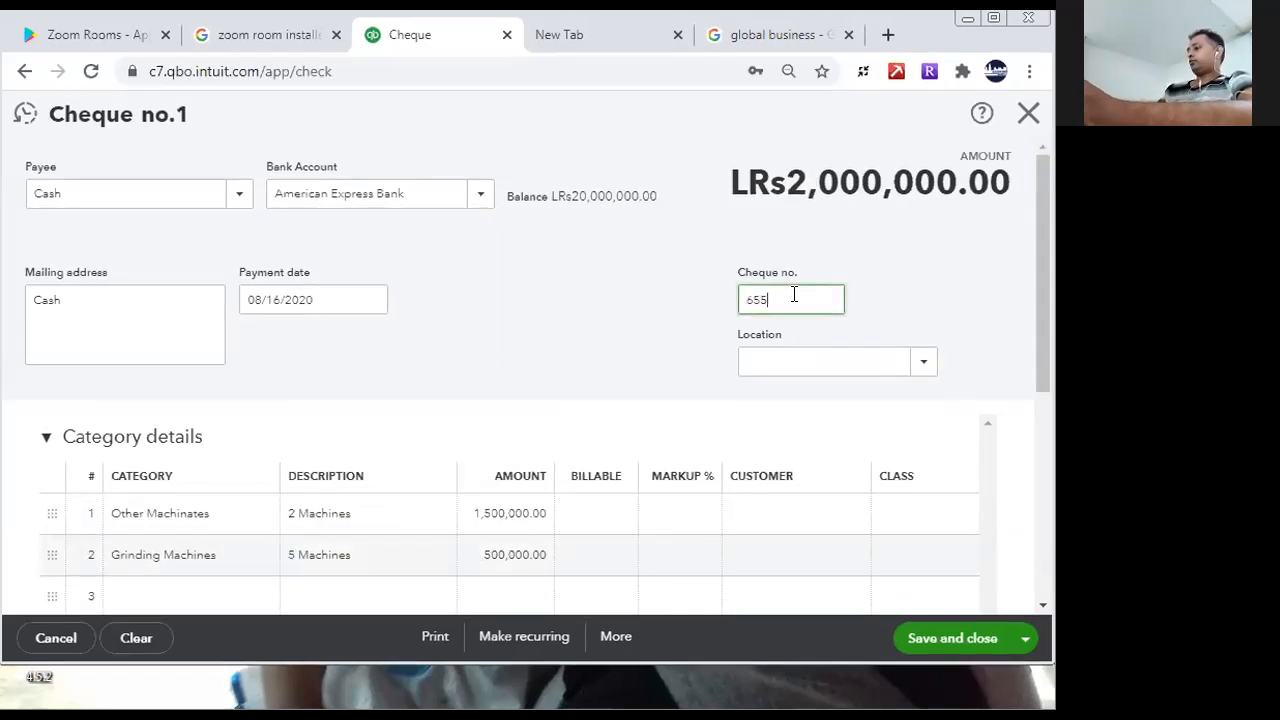
click(915, 361)
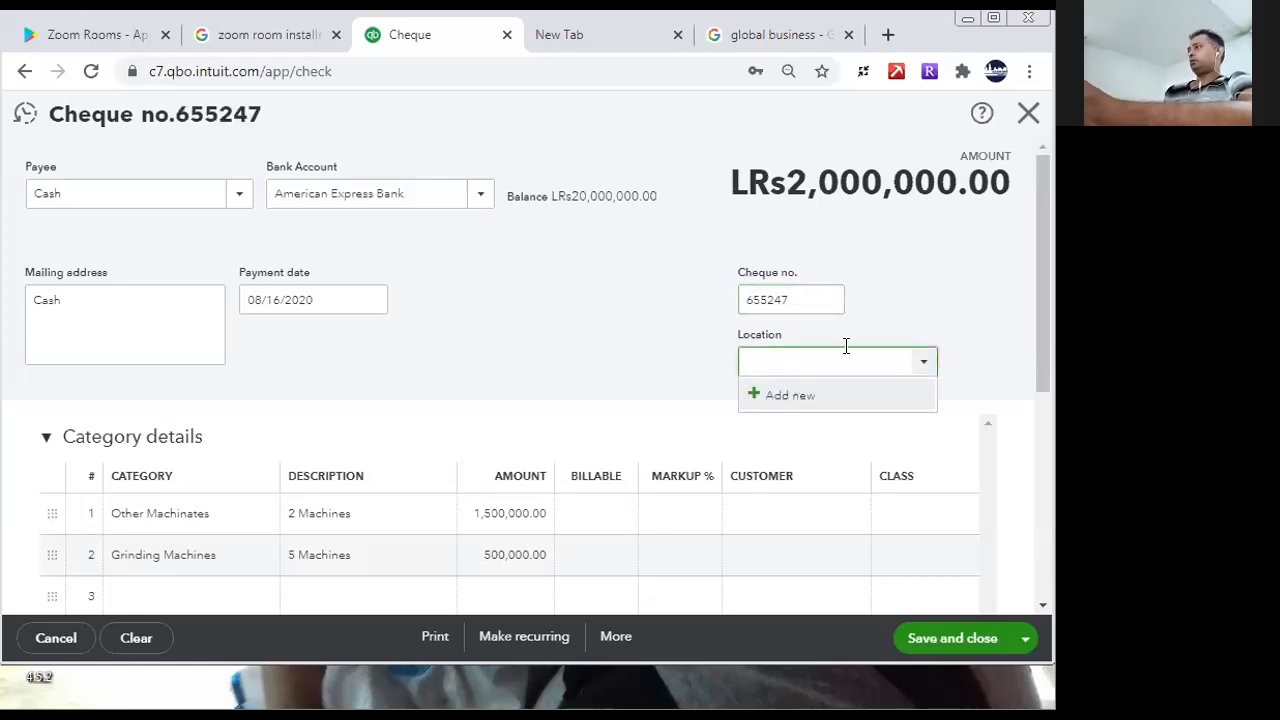
click(966, 345)
scroll(1036, 450, down, 1)
drag(1034, 522, 1048, 350)
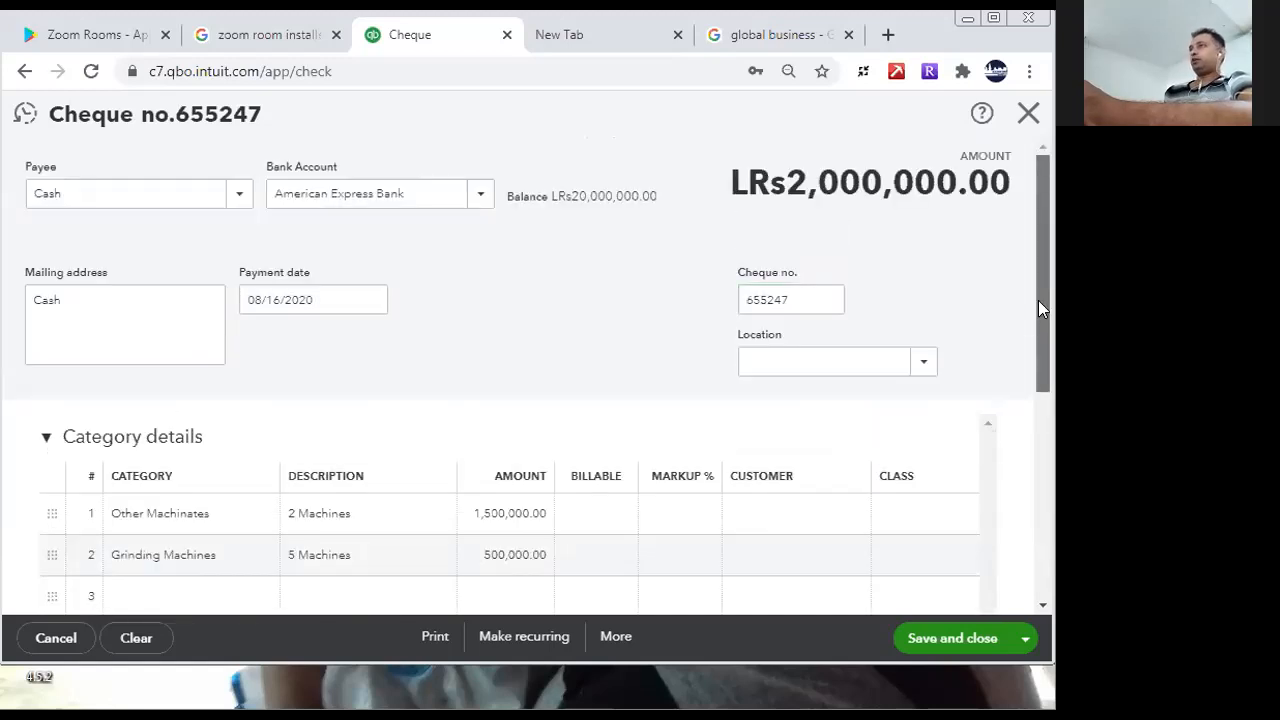
- Save and close the cheque, and review the bank and long-term asset lines on the balance sheet
click(919, 638)
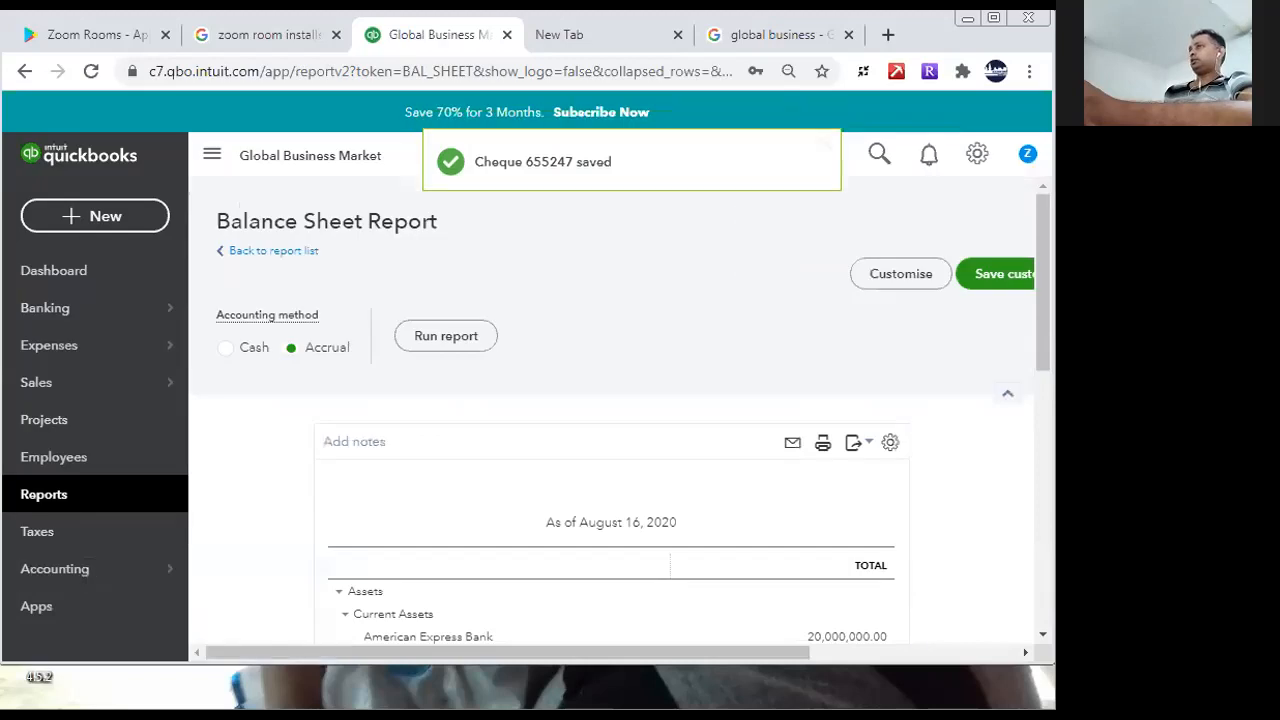
drag(1043, 290, 1046, 407)
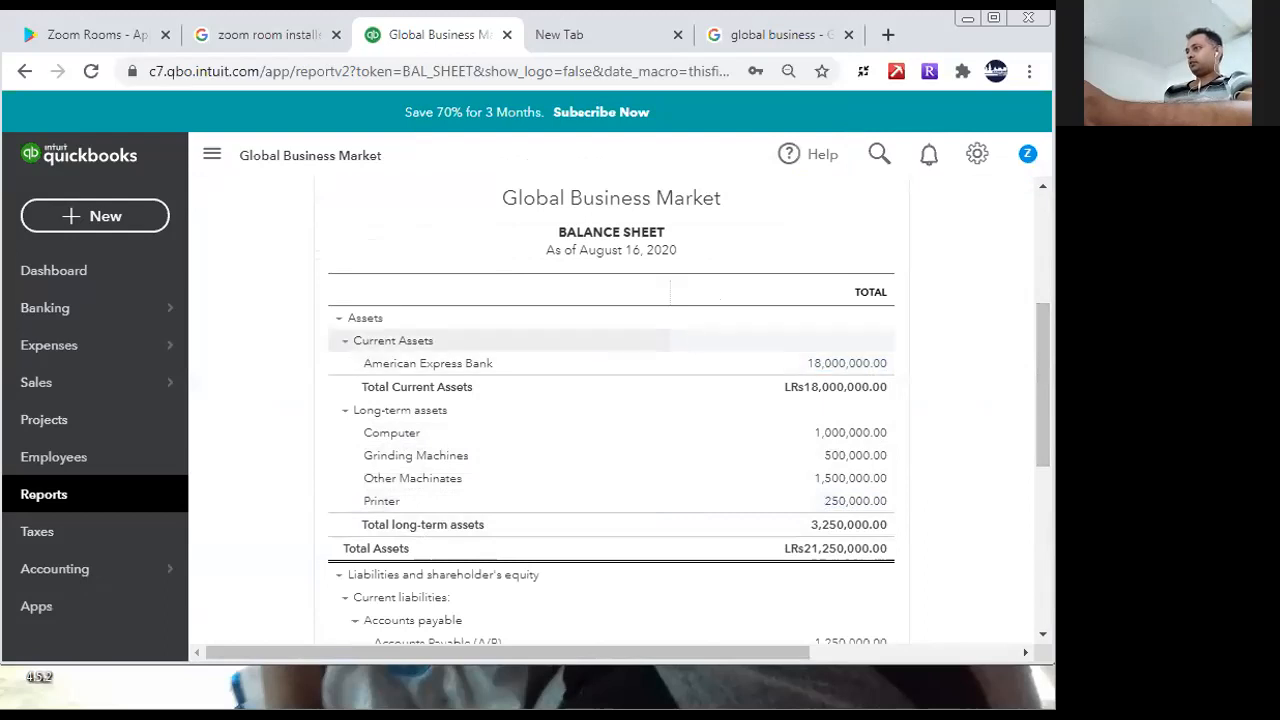
drag(1044, 370, 1041, 362)
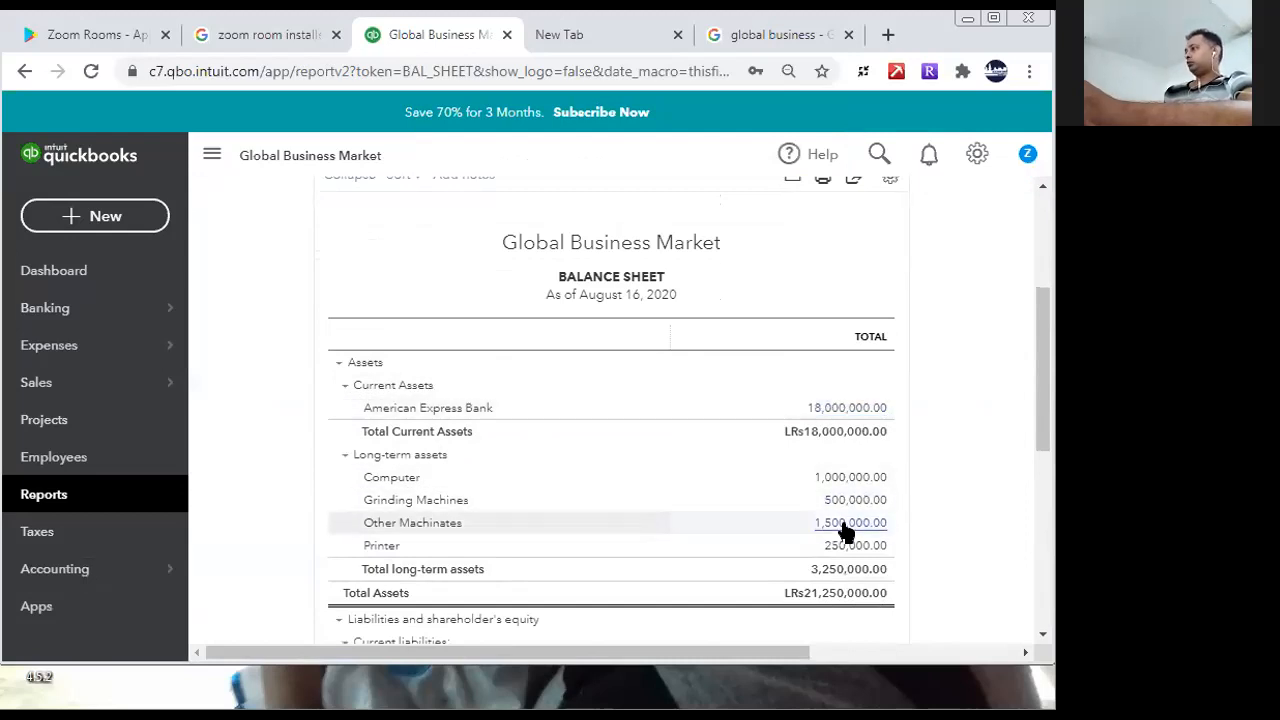
drag(1044, 404, 988, 255)
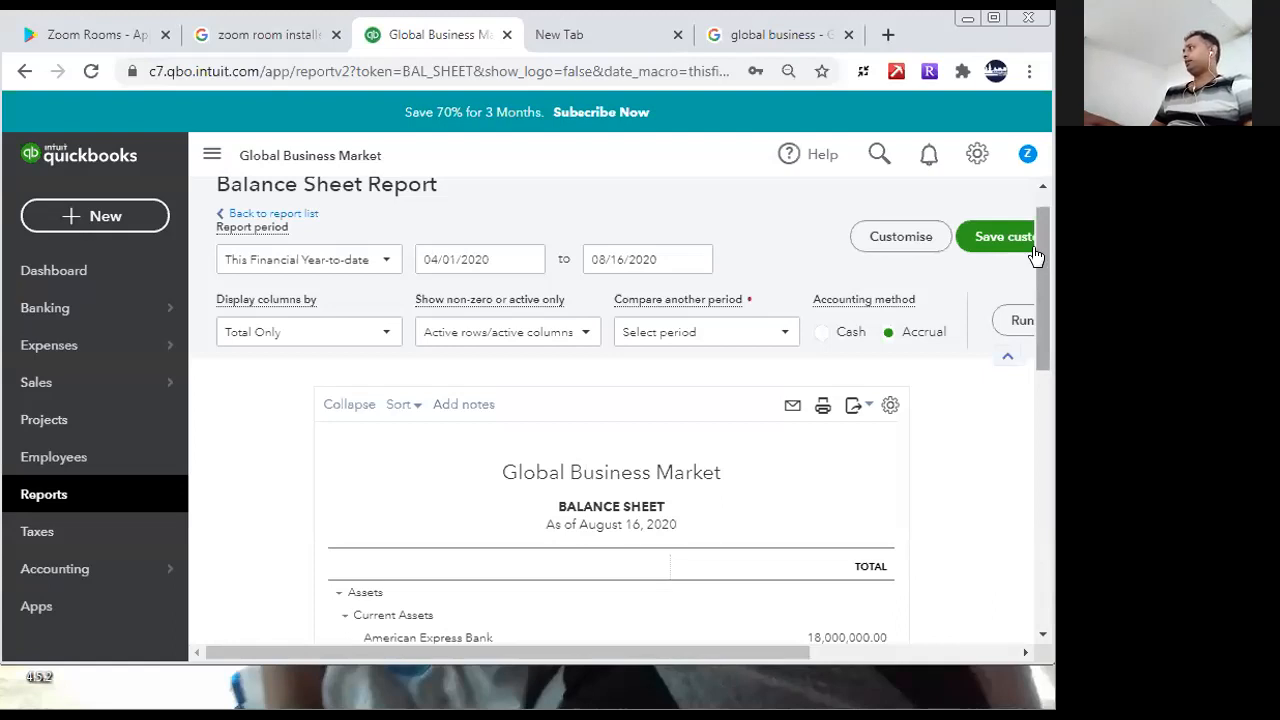
- Start a new bill and add LOLC Leasing as a new supplier on it, leaving the terms blank
click(127, 220)
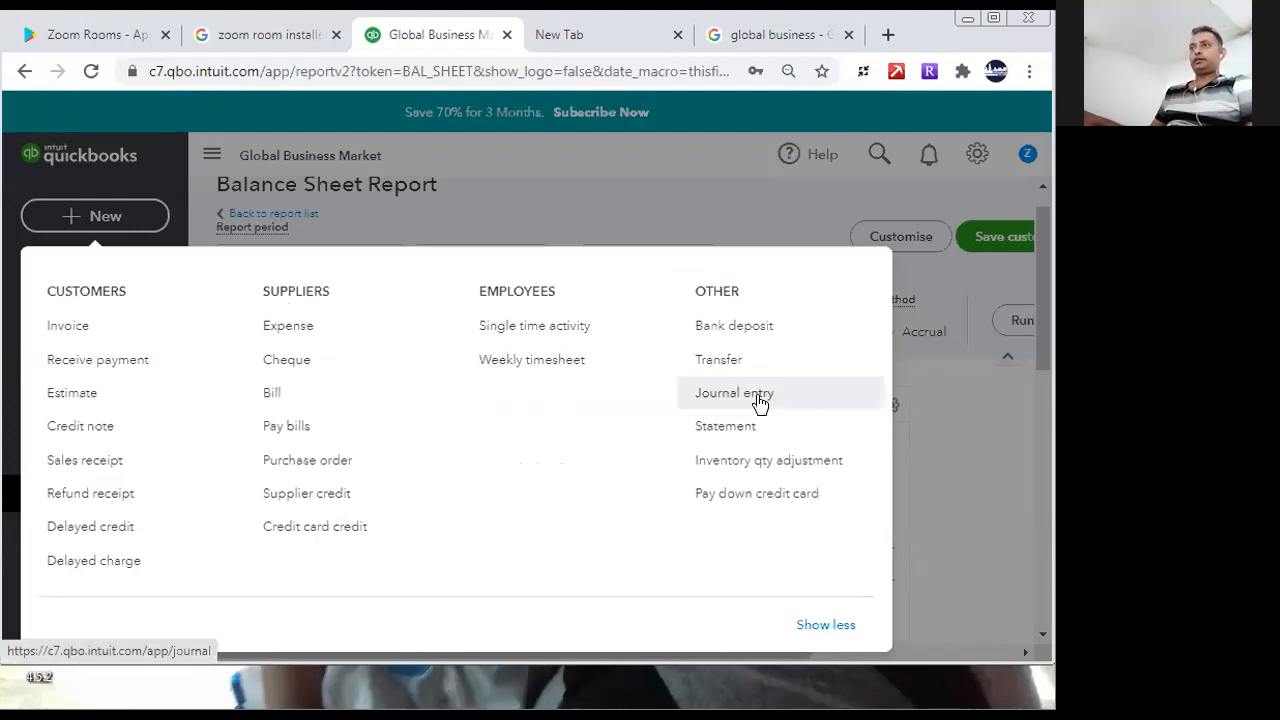
click(266, 401)
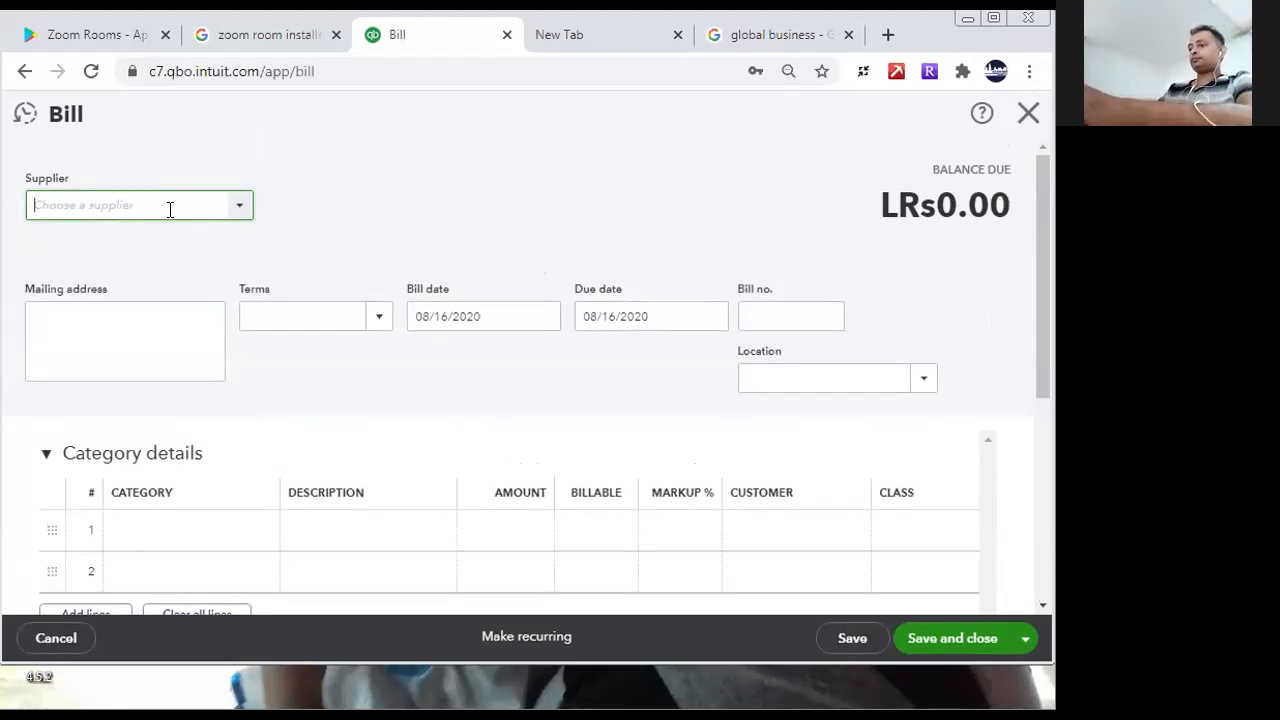
text(L)
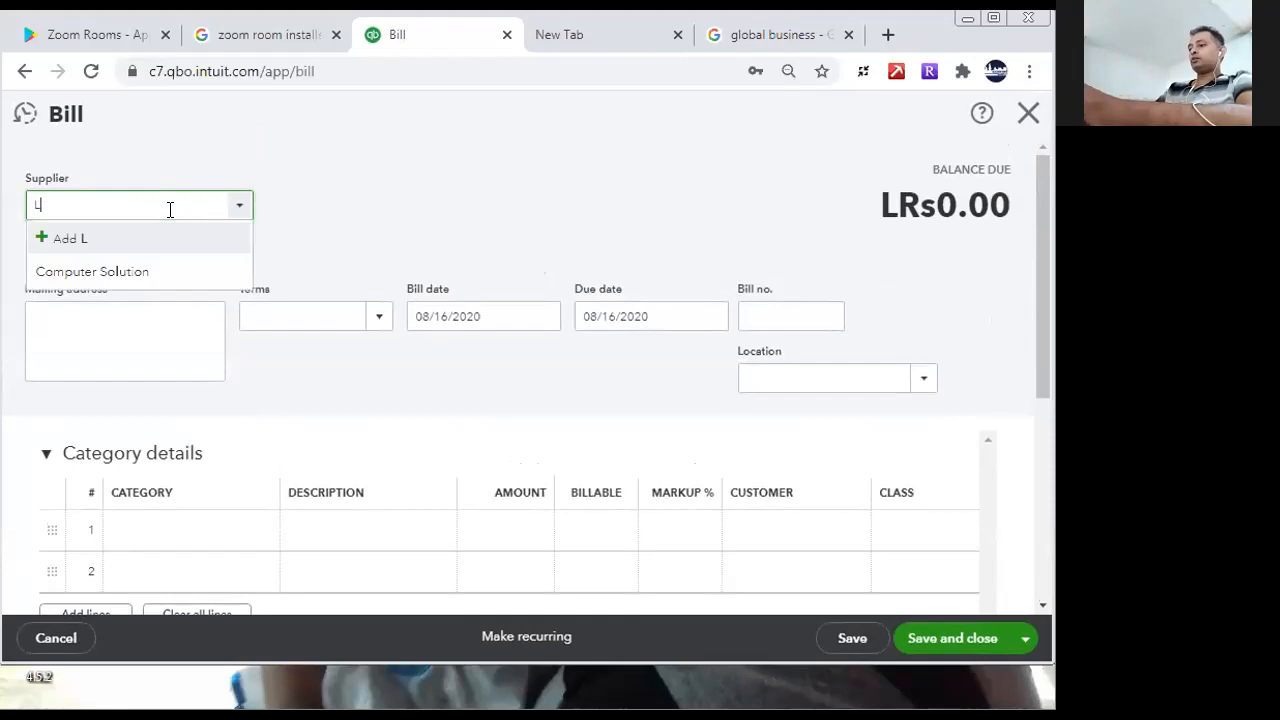
text(OLC Le)
key(BackSpace)
key(BackSpace)
key(BackSpace)
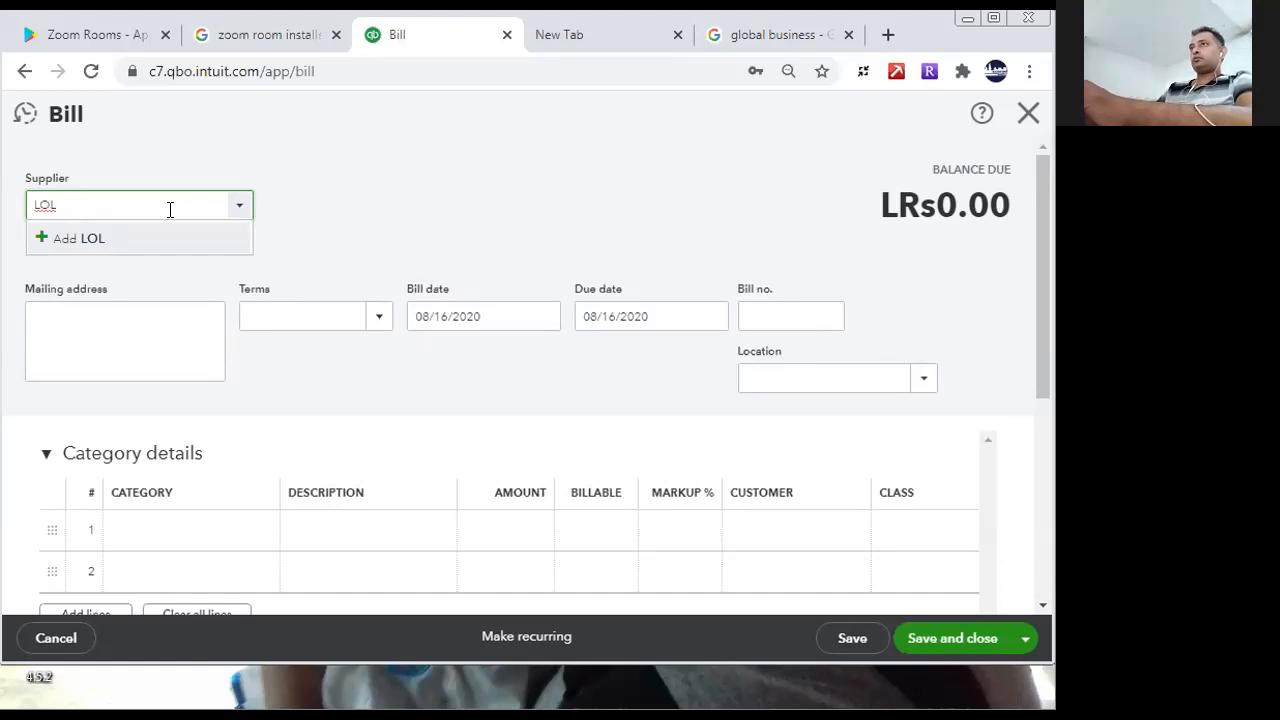
text(Leasing)
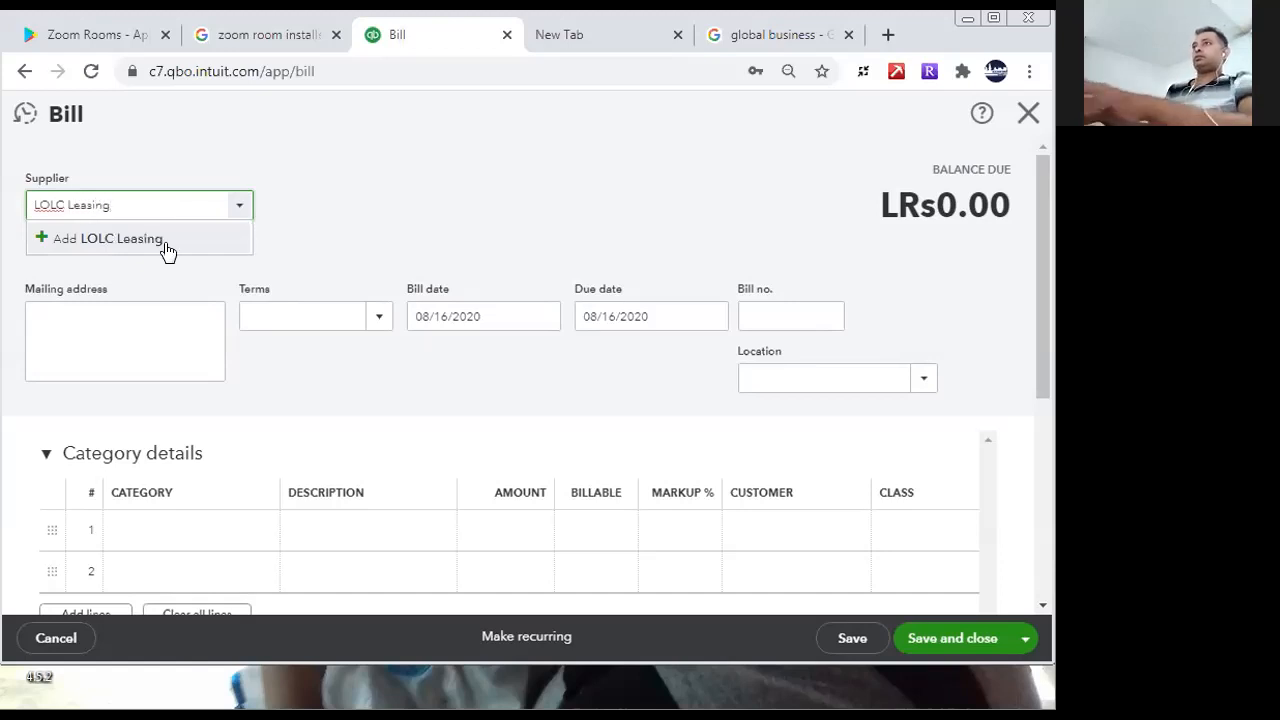
click(166, 246)
click(306, 370)
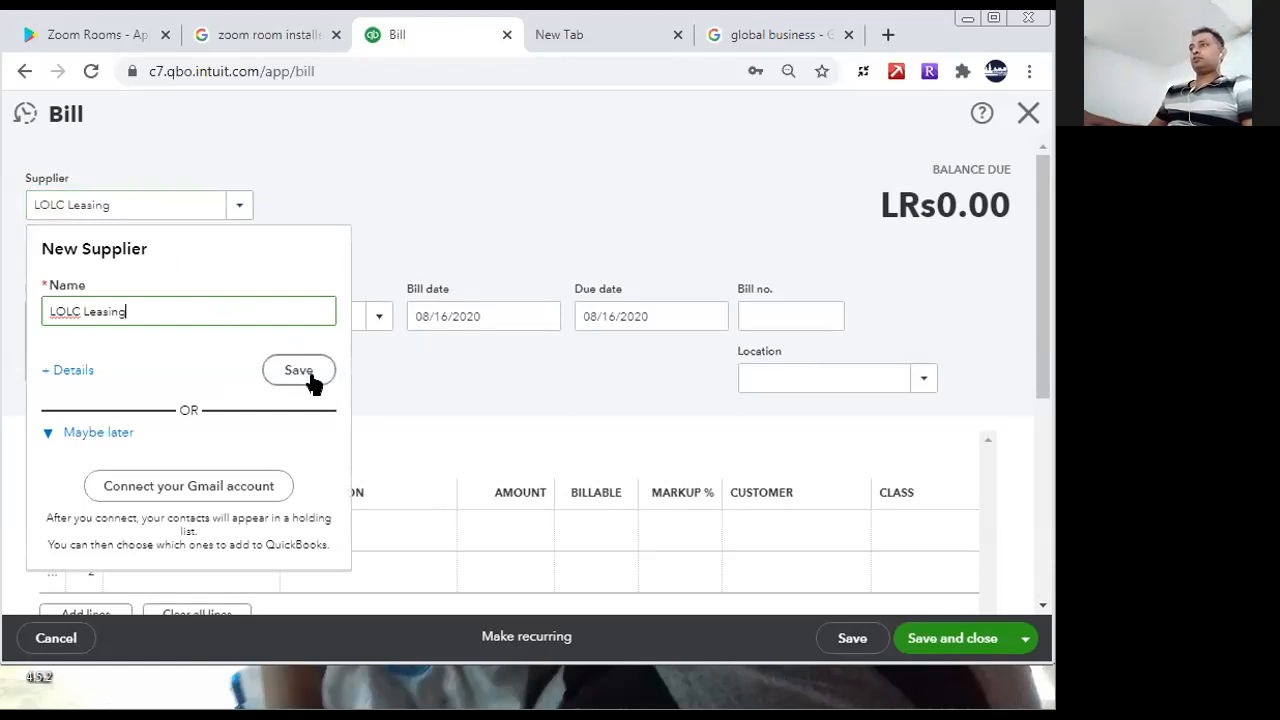
click(376, 318)
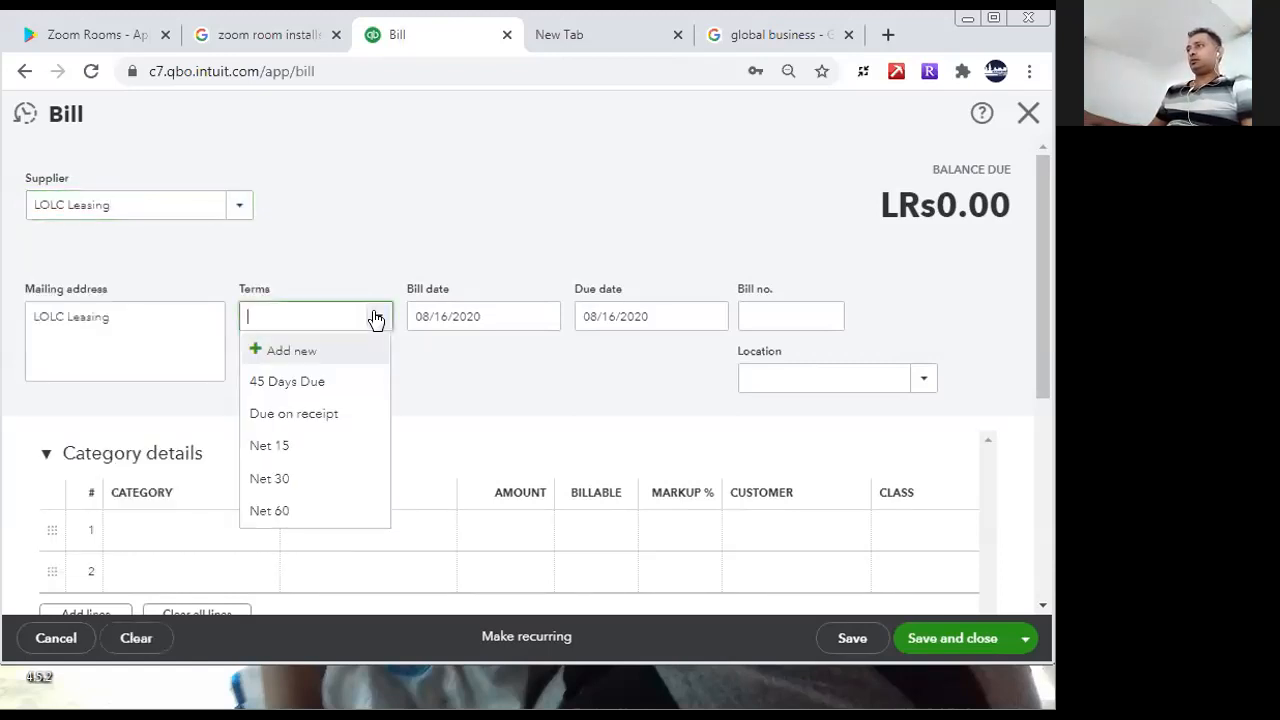
click(376, 318)
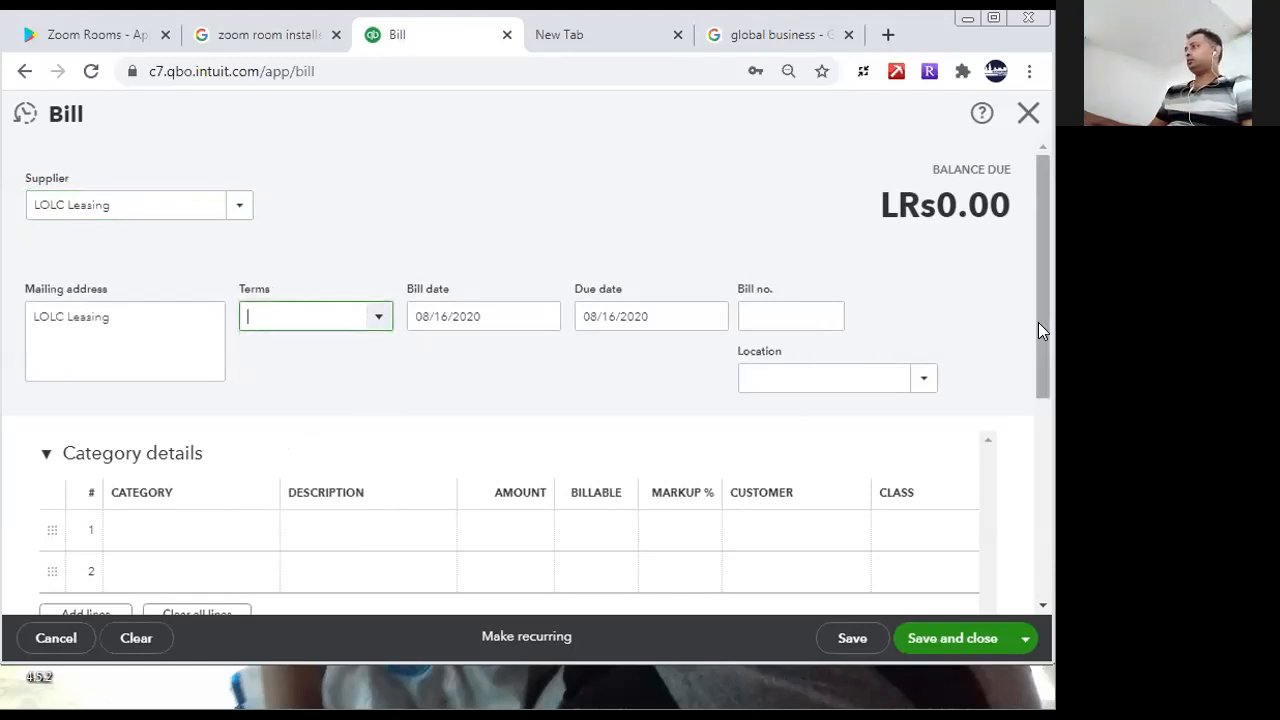
- Start a new account from the first bill line's category, with type Fixed assets and detail type Vehicles
drag(1034, 337, 1052, 397)
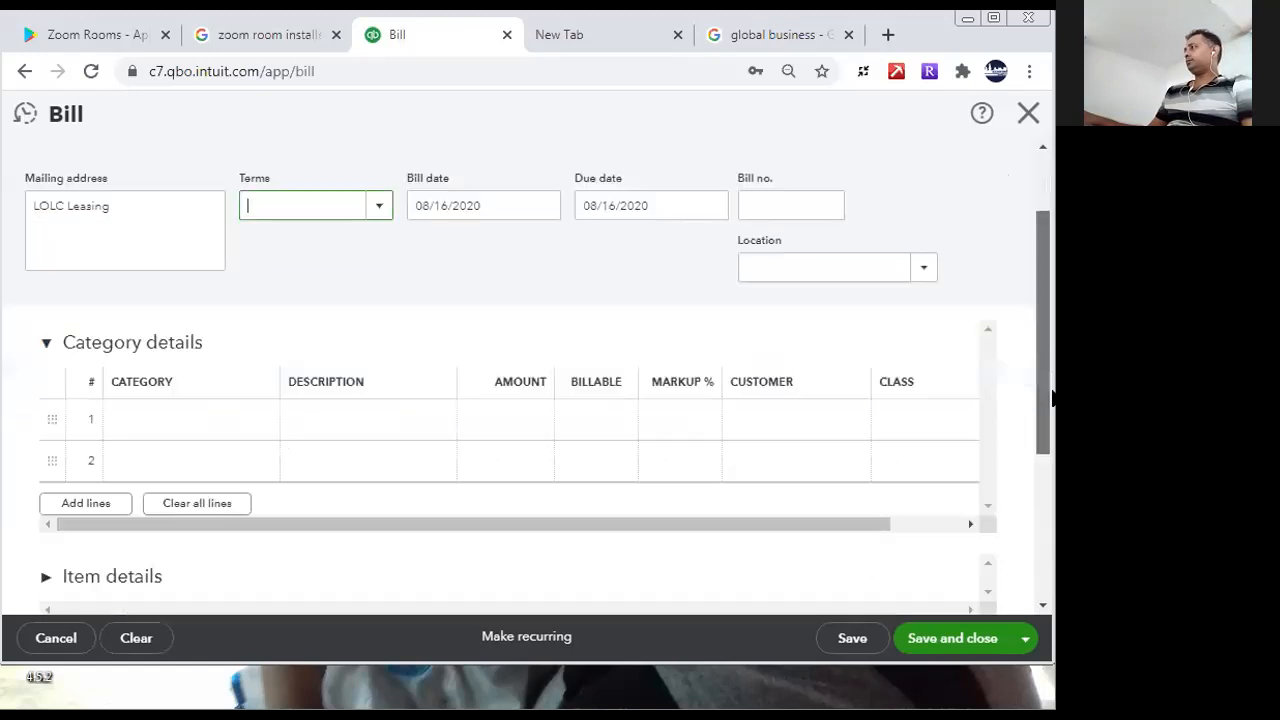
click(251, 420)
click(266, 424)
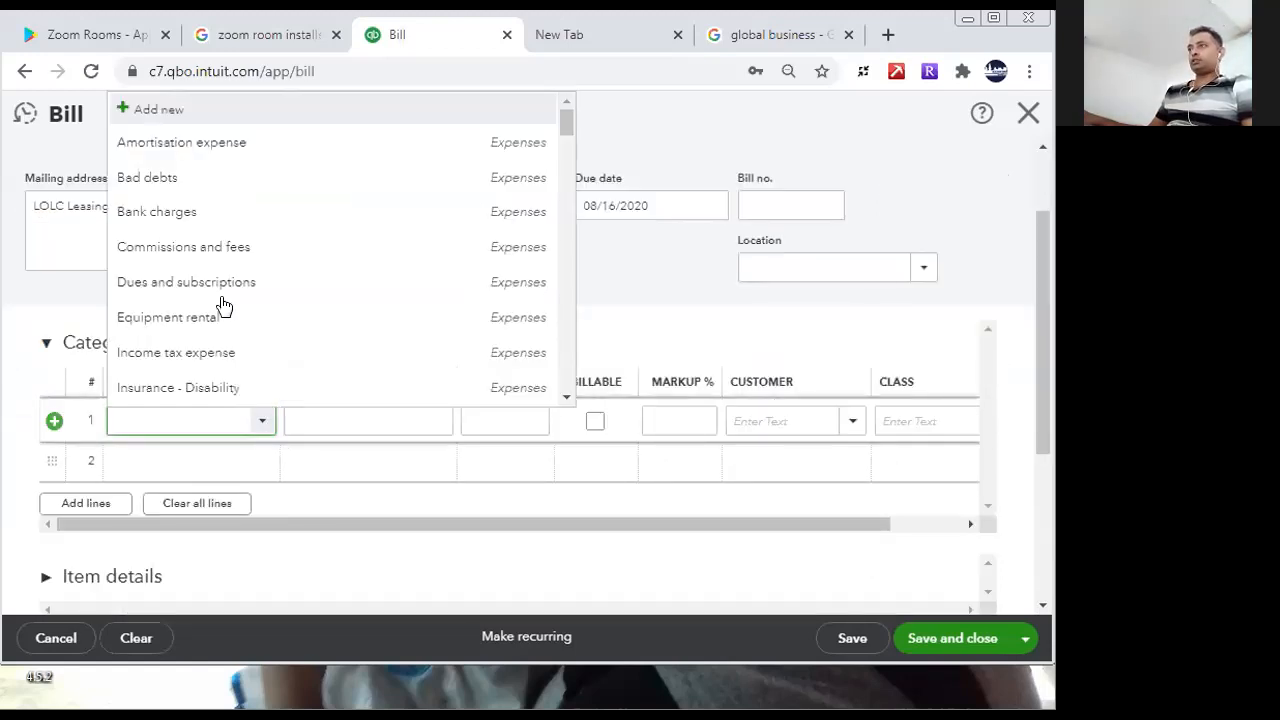
click(125, 111)
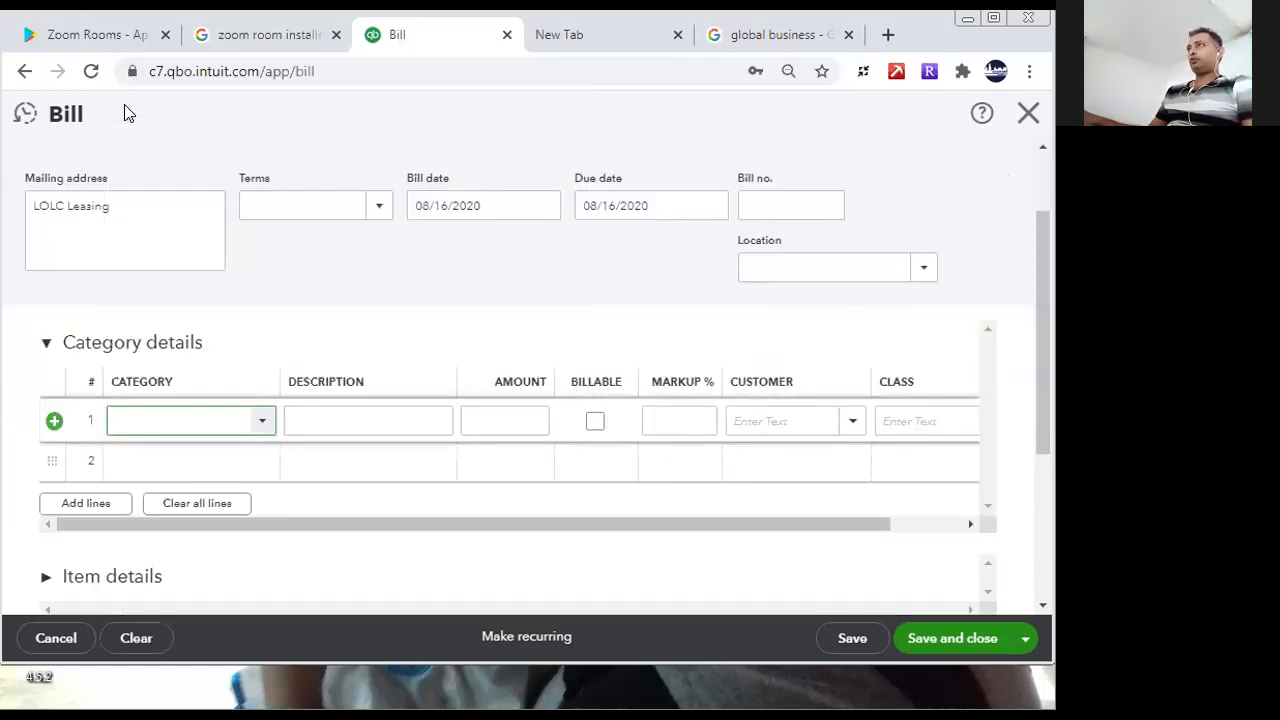
click(414, 223)
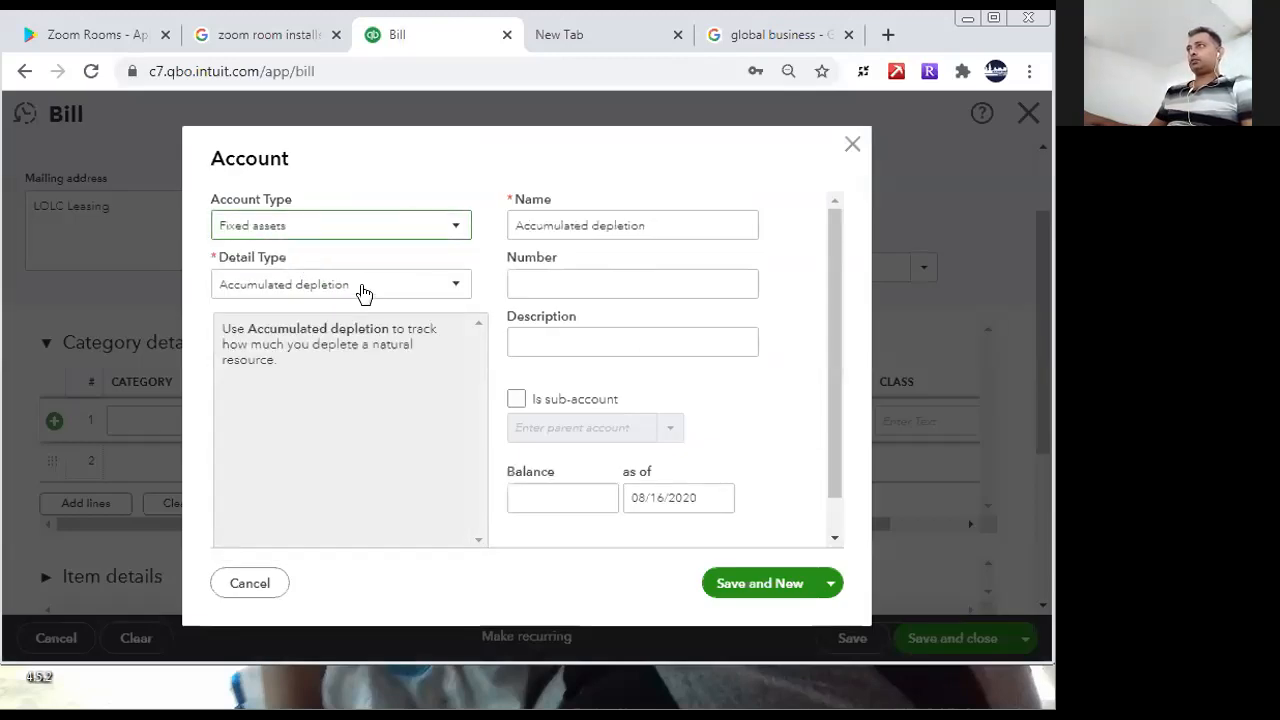
click(362, 288)
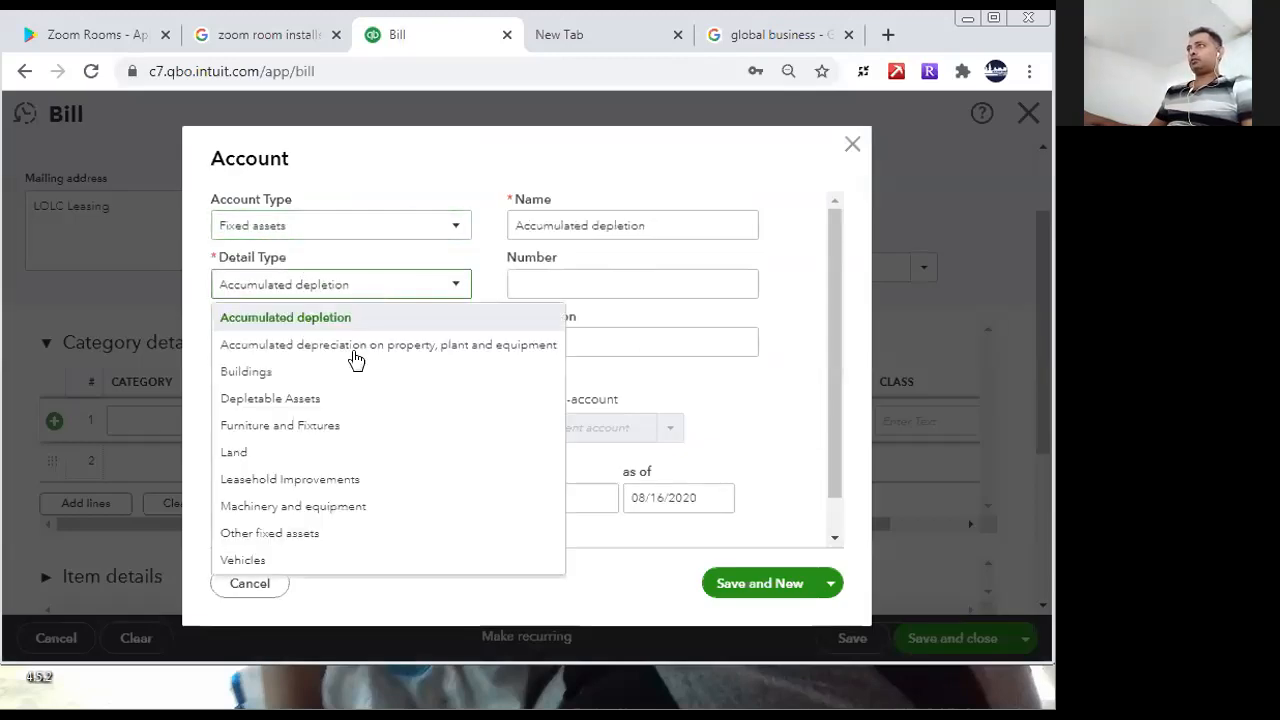
click(289, 560)
- Name and describe the vehicle account Motor Vehicles, and save it to start another account
double_click(596, 222)
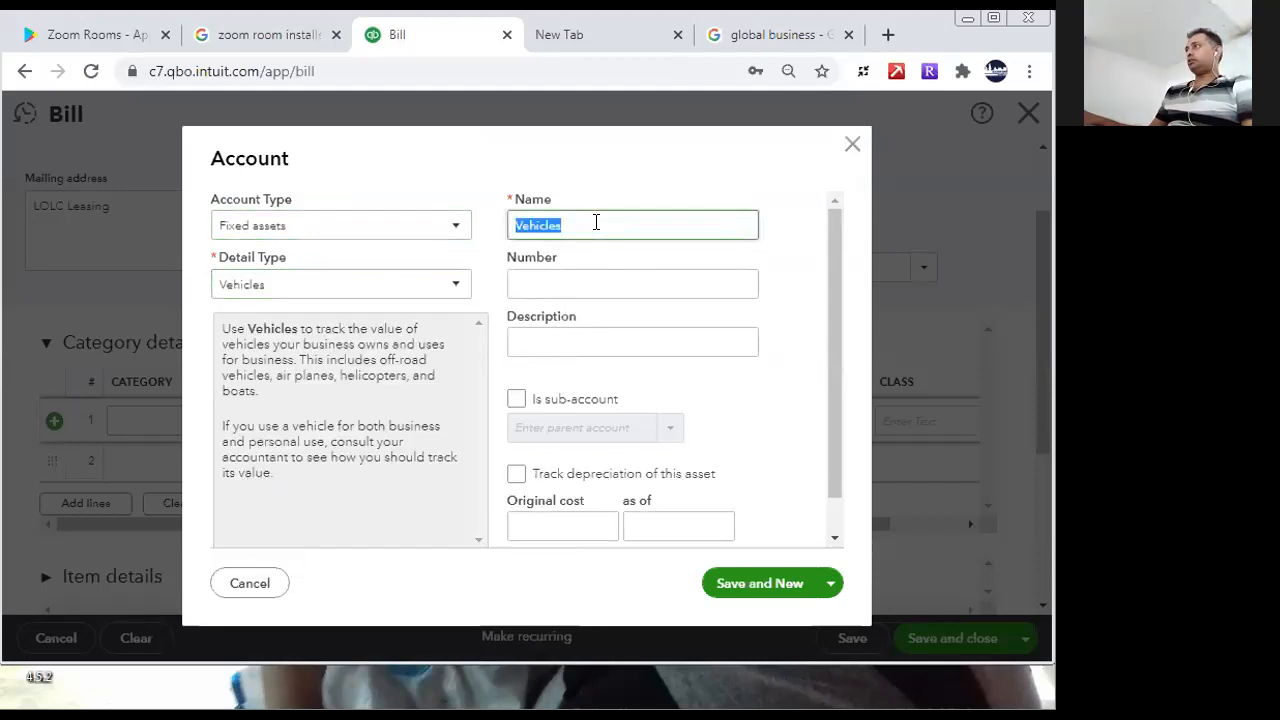
text(Motor)
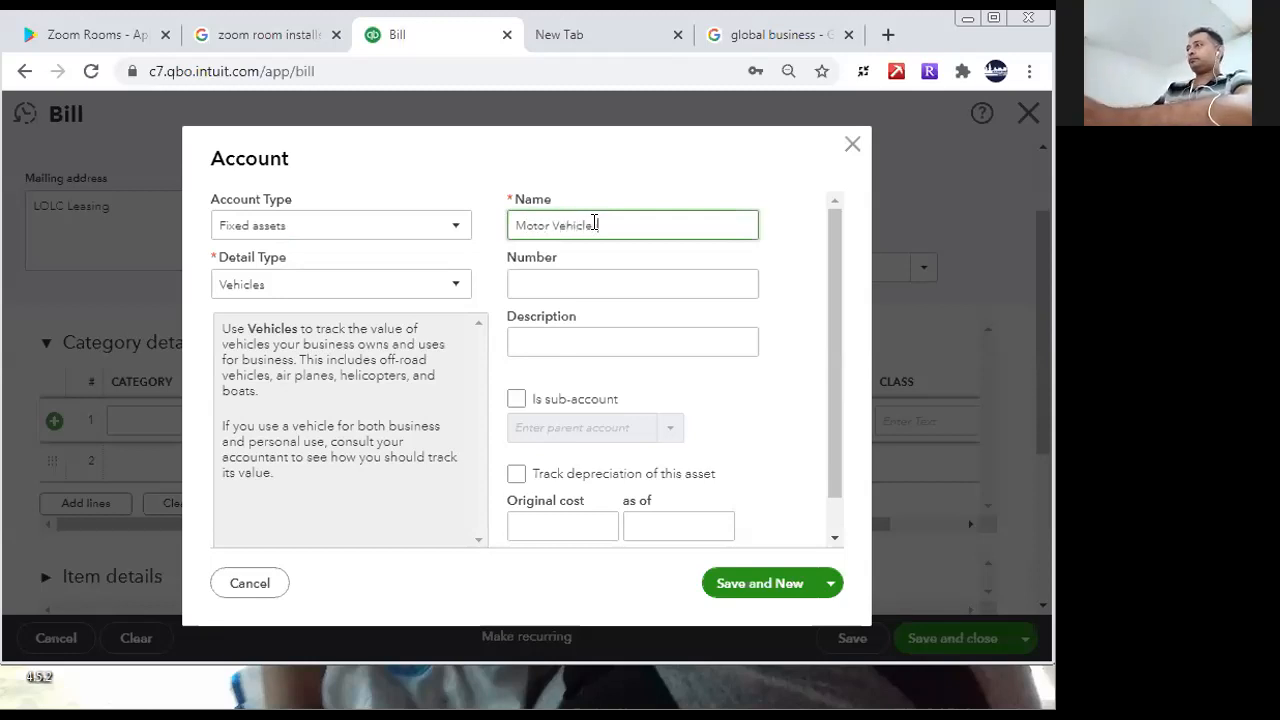
key(ctrl+a)
key(ctrl+c)
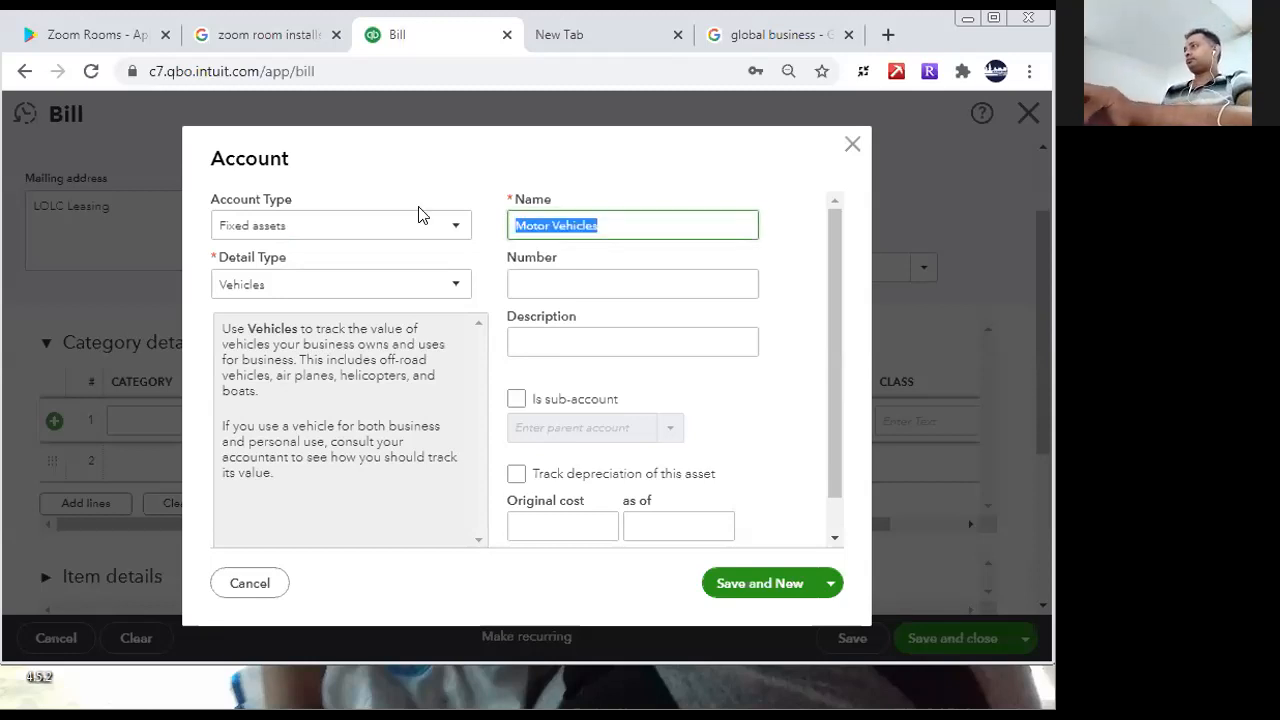
click(550, 343)
key(ctrl+v)
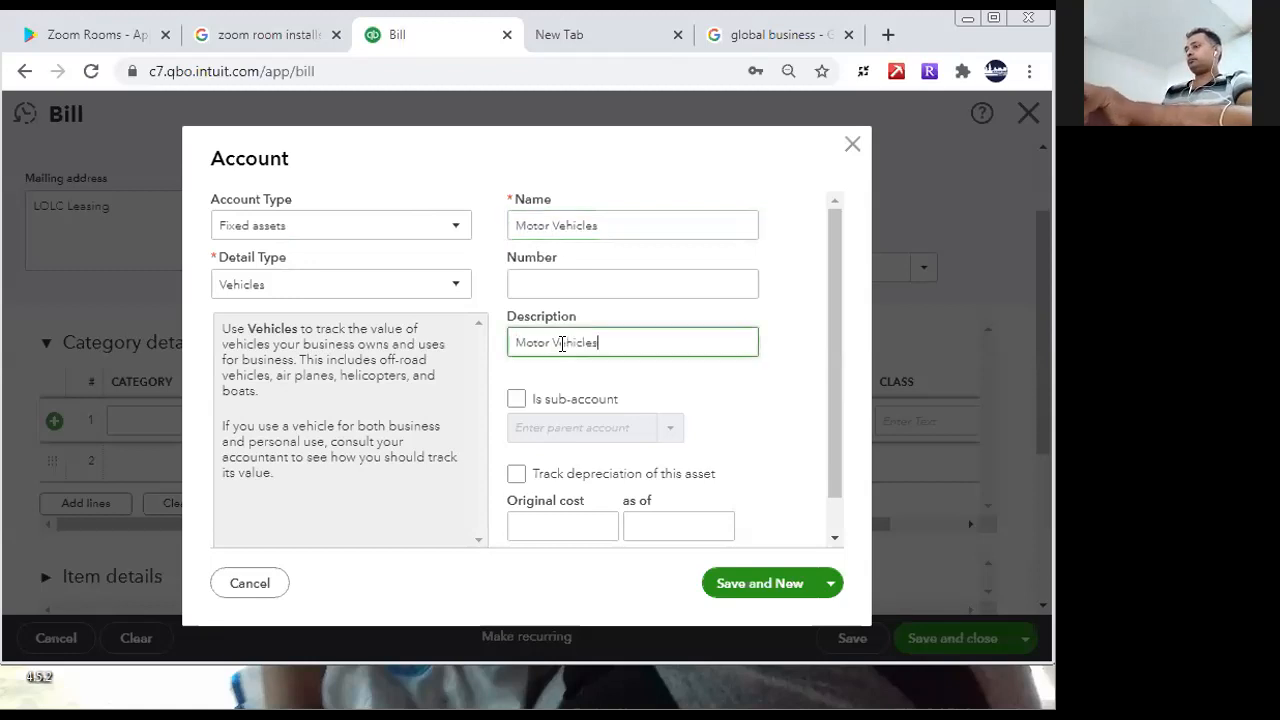
click(795, 590)
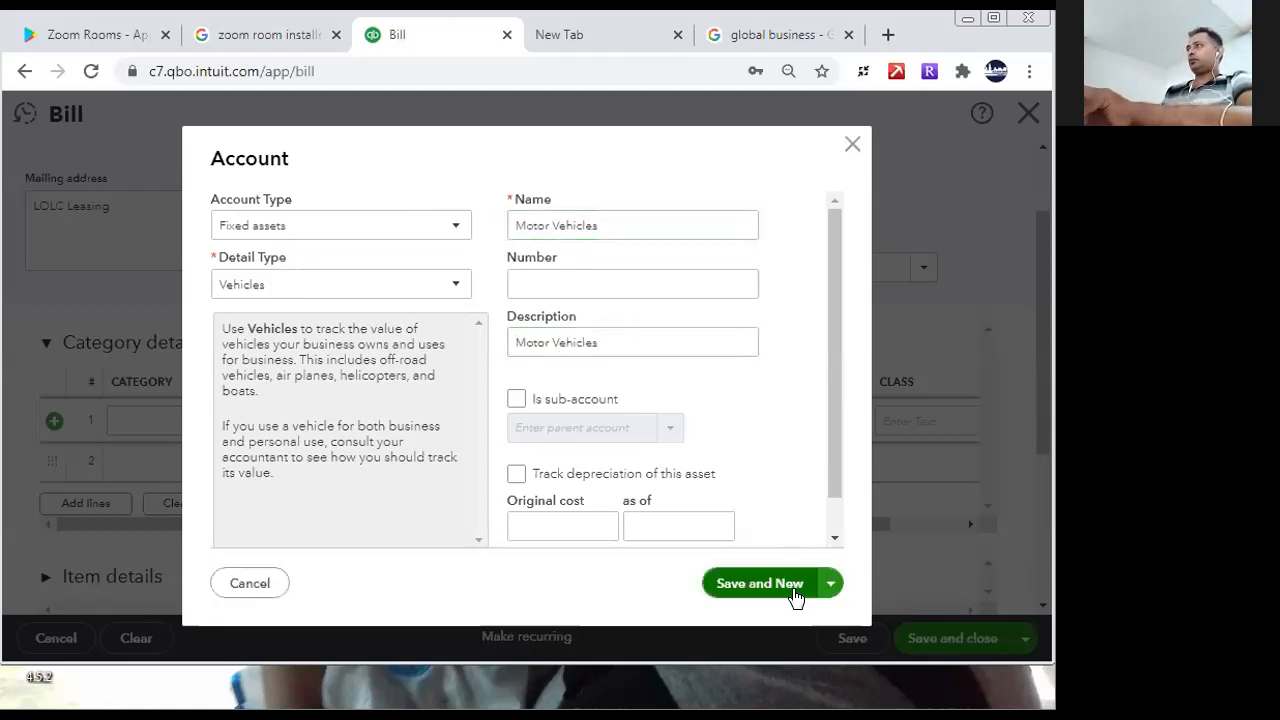
- Name and describe the second vehicle account Delivery Vehicle, and save it to start another account
double_click(579, 216)
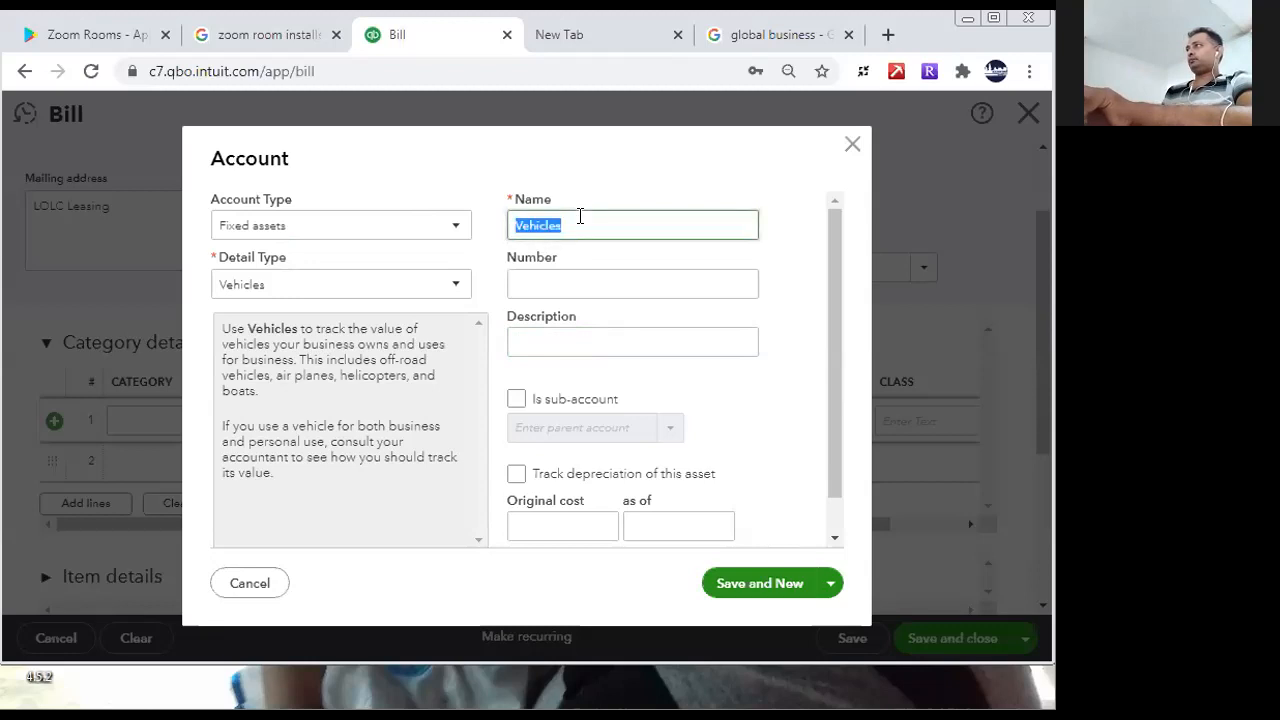
text(D)
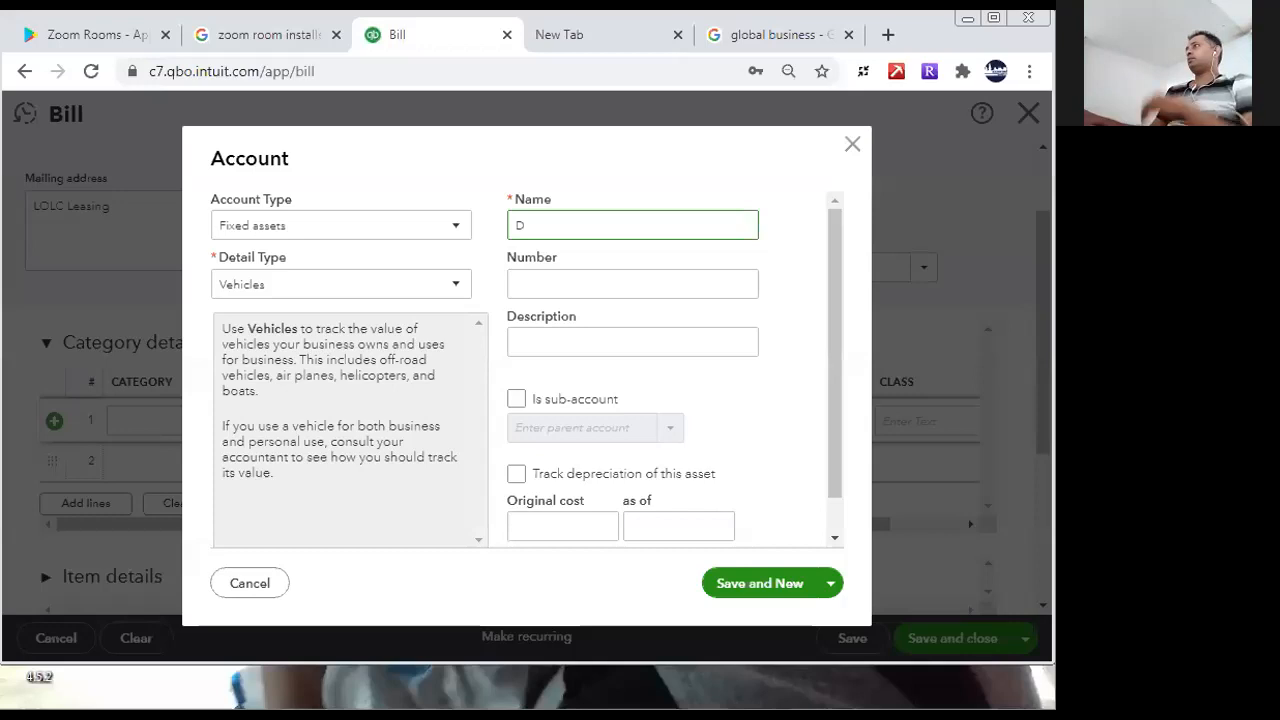
text(eliver)
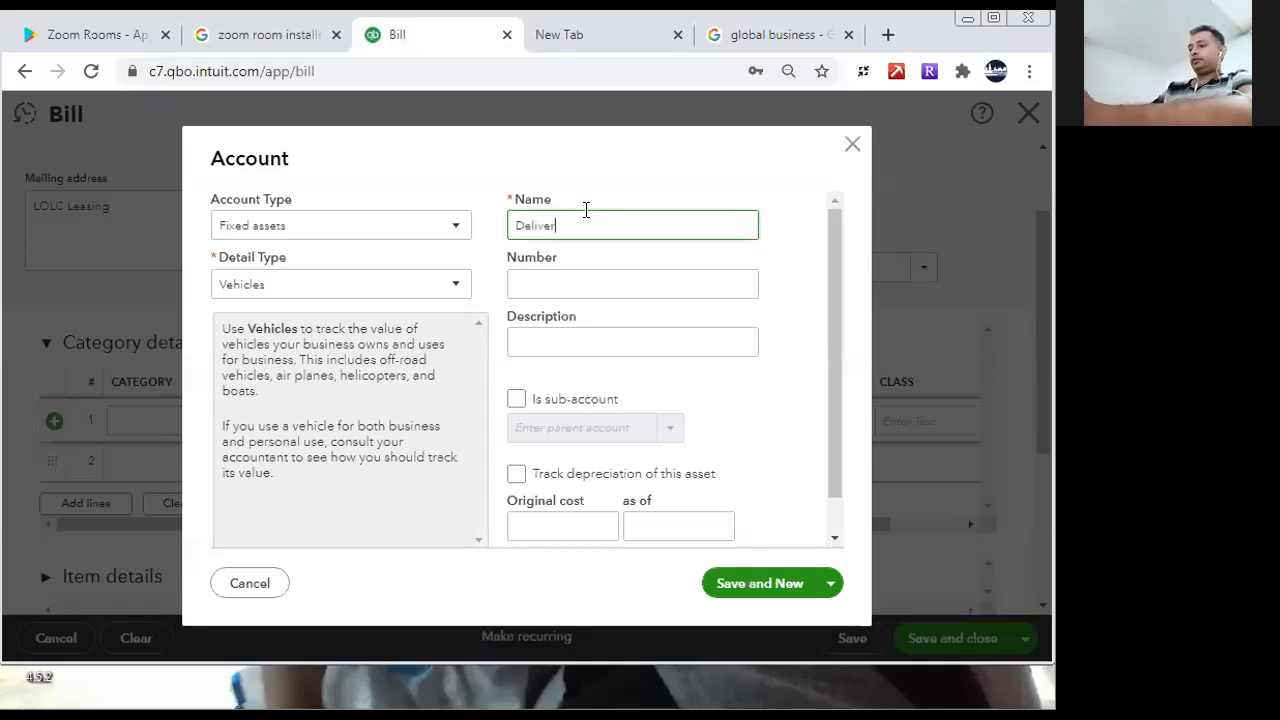
text(y Vehicle)
right_click(578, 226)
click(614, 251)
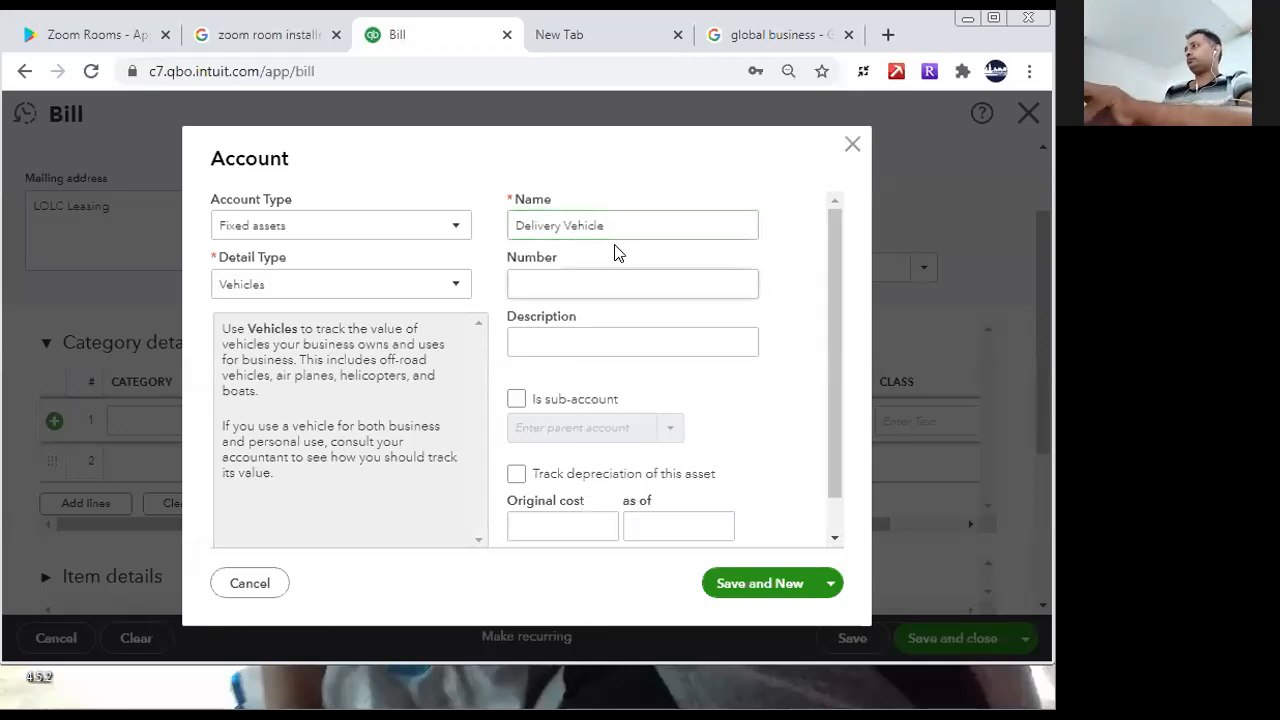
triple_click(629, 223)
key(ctrl+c)
click(589, 340)
key(ctrl+v)
click(799, 588)
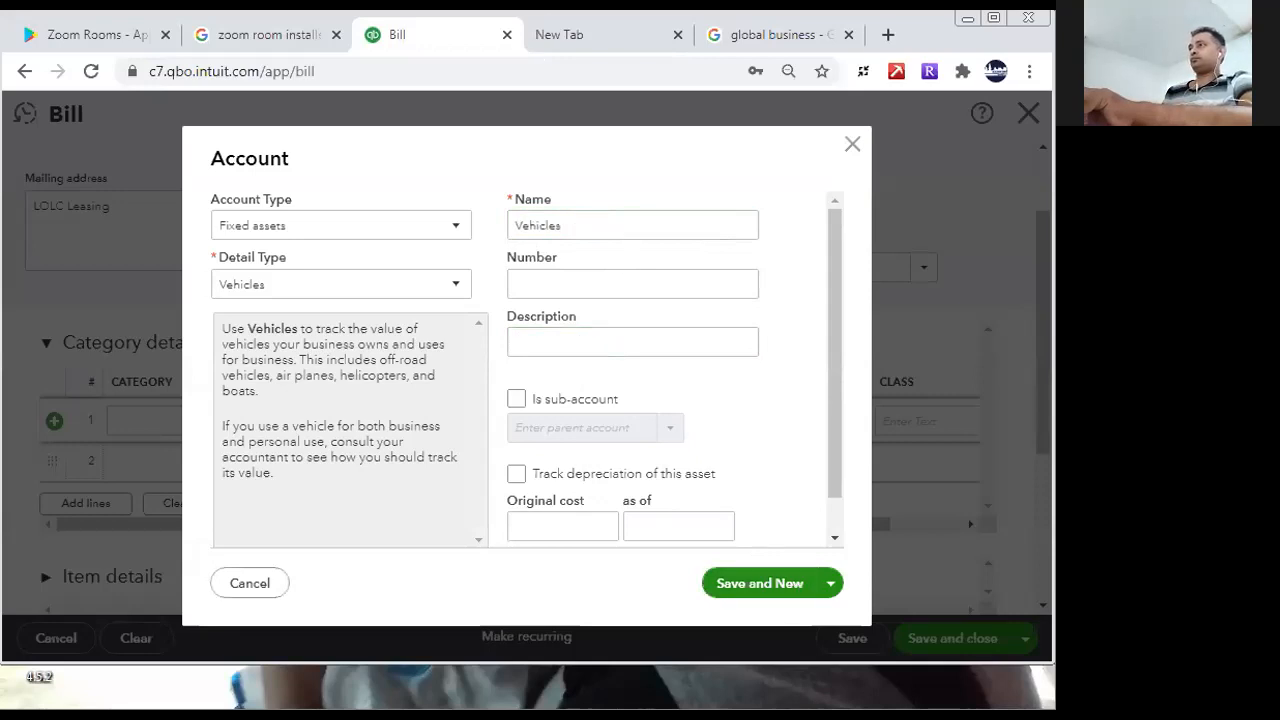
- Enter Motor Bike as both the name and the description of the third vehicle account
double_click(608, 222)
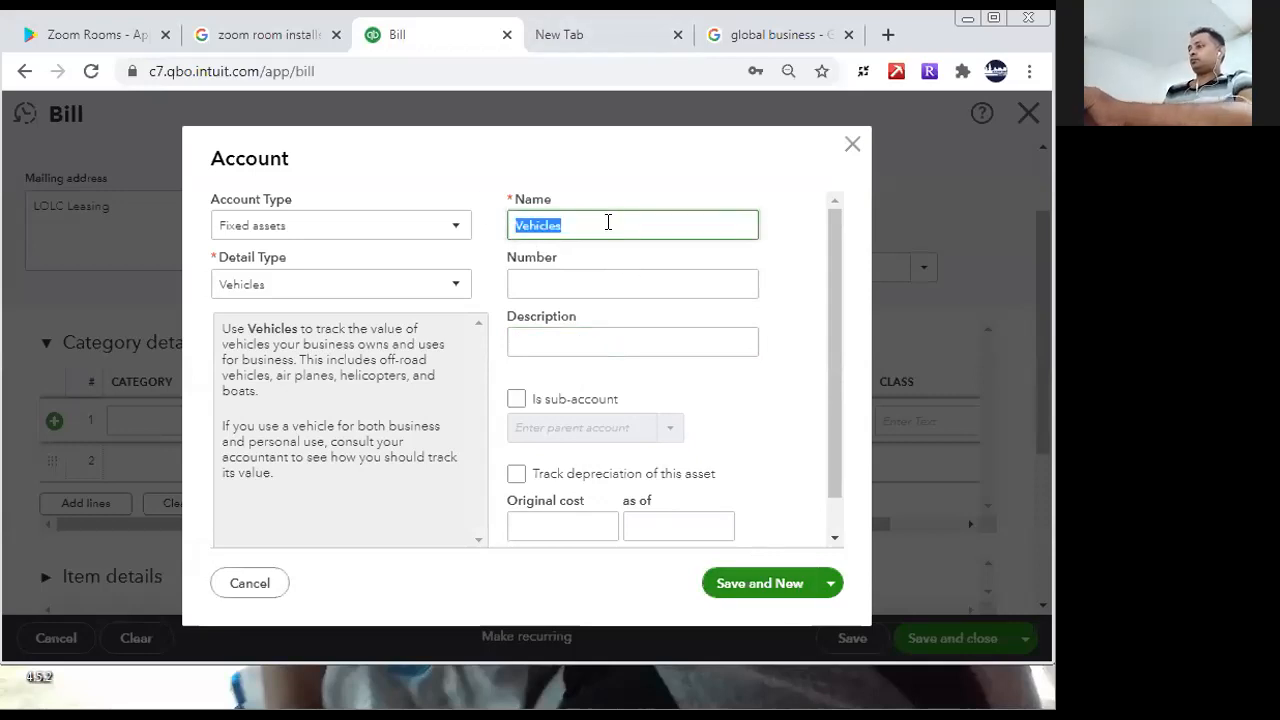
text(Motor Bike)
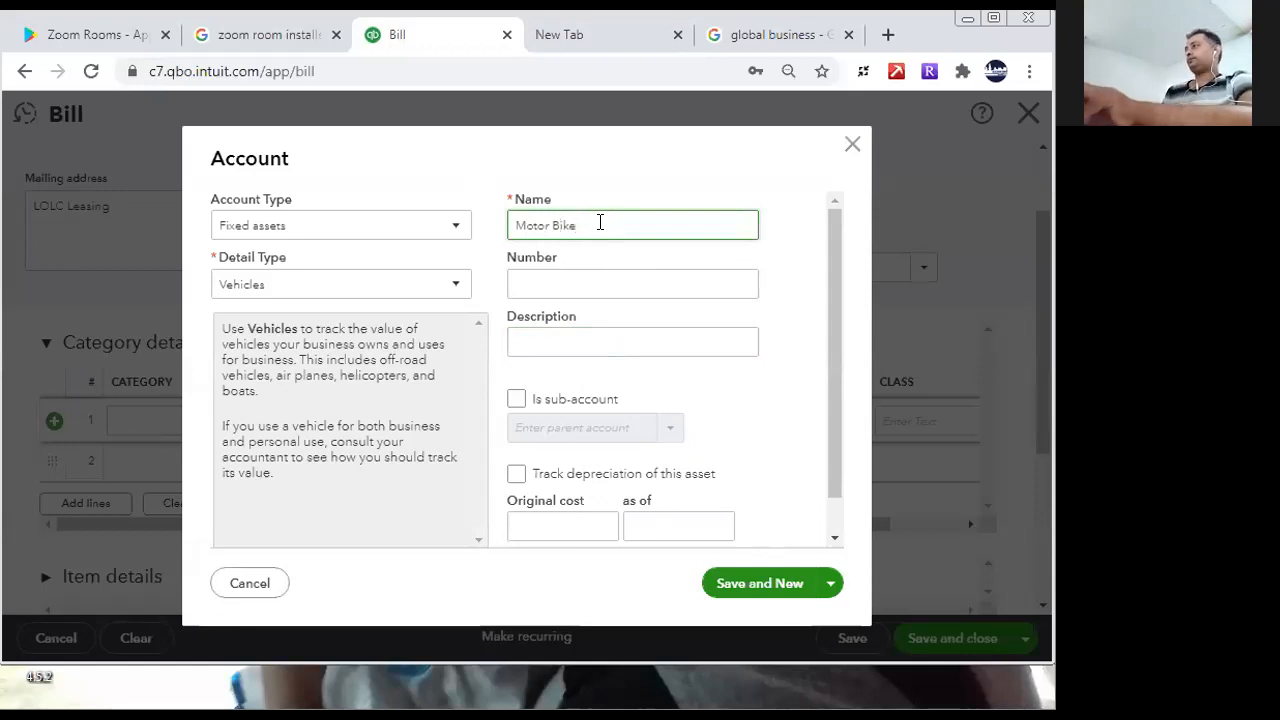
drag(600, 224, 500, 226)
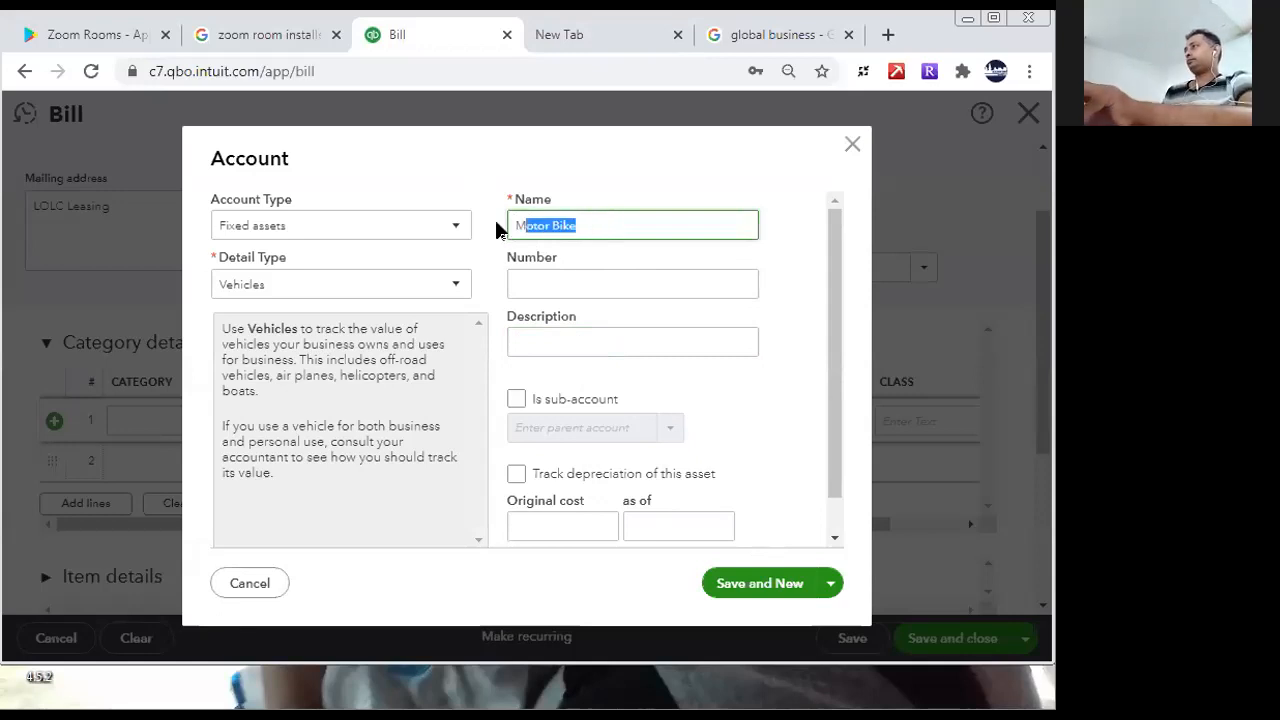
click(567, 339)
key(ctrl+v)
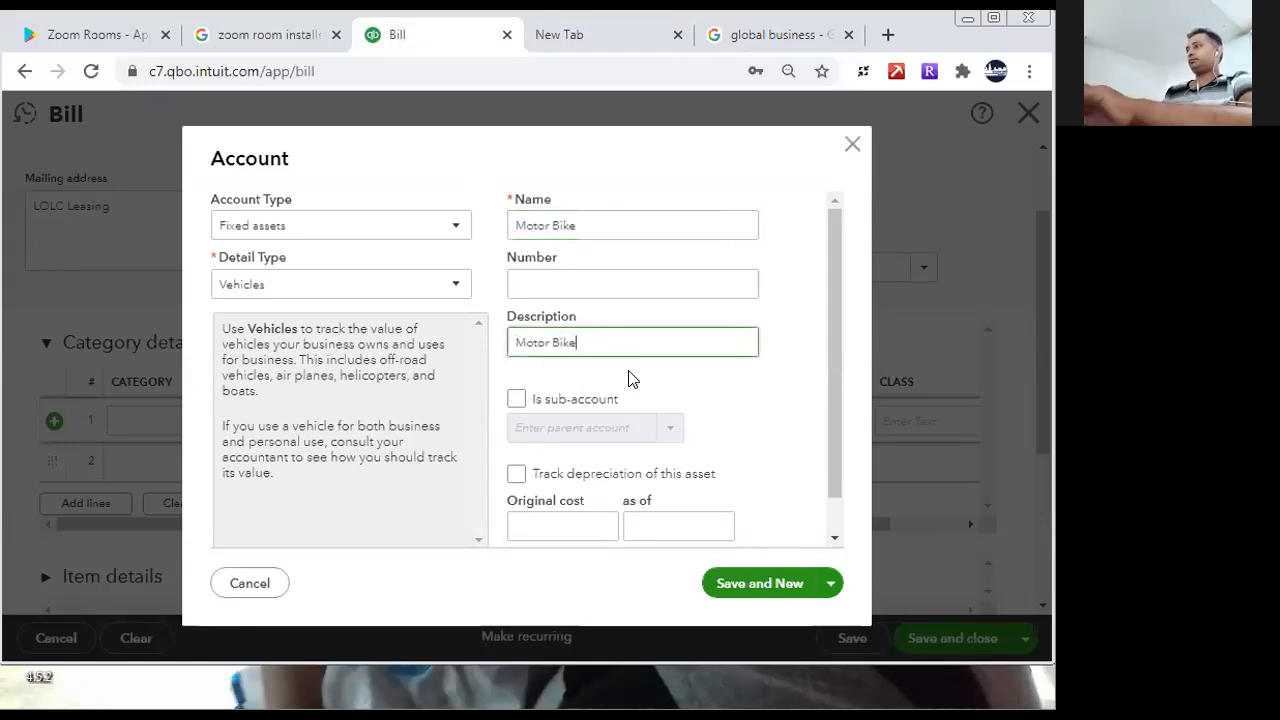
- Save the Motor Bike account, close the account form, and choose Motor Bike as the first bill line's category
click(765, 583)
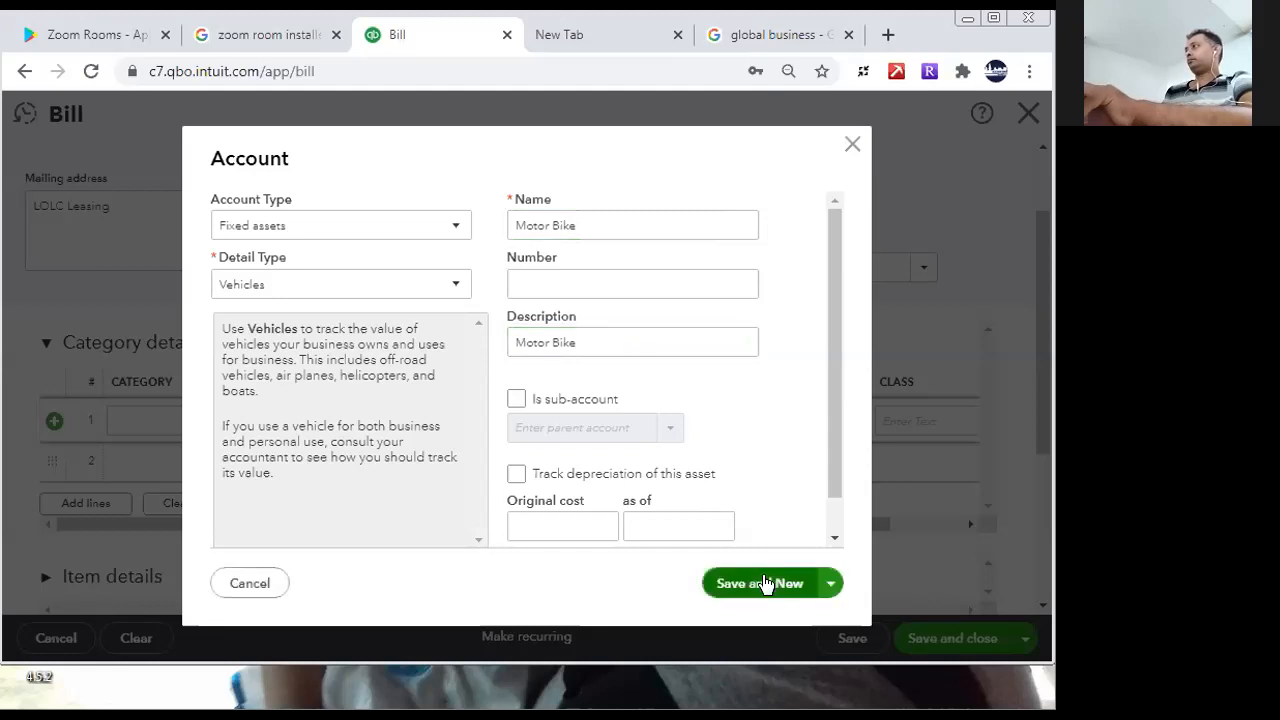
click(856, 148)
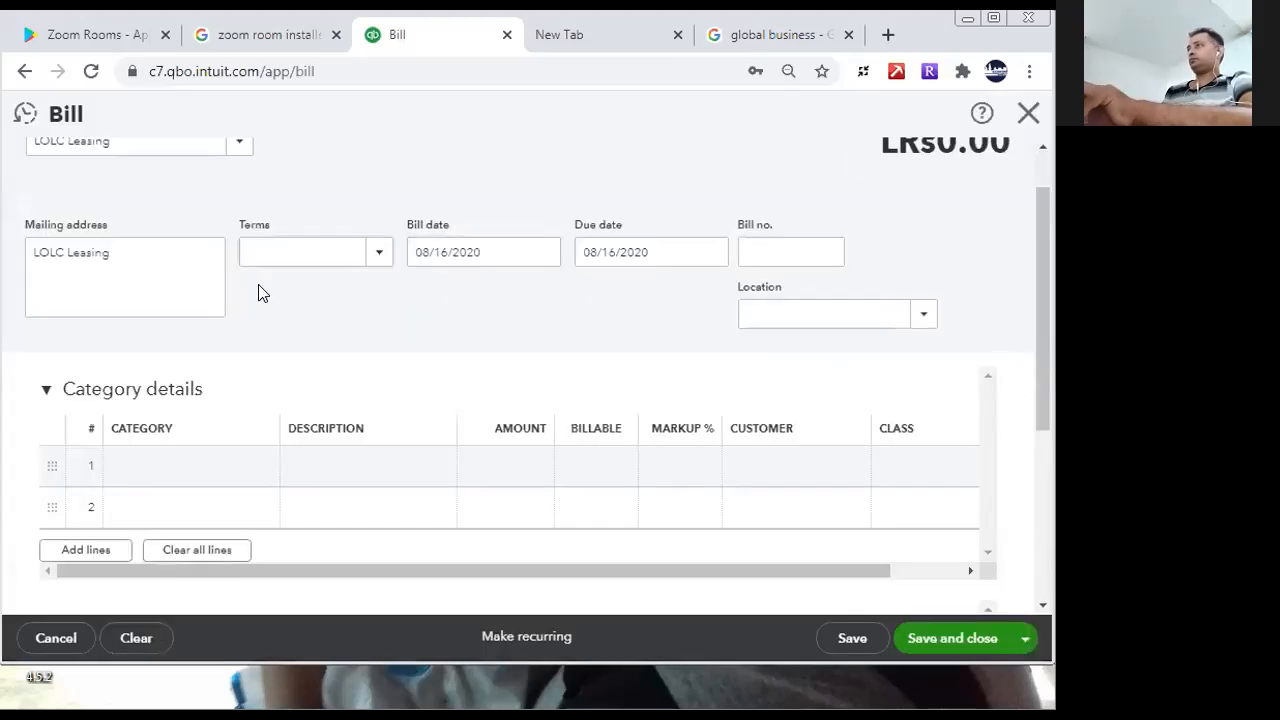
click(246, 474)
text(mot)
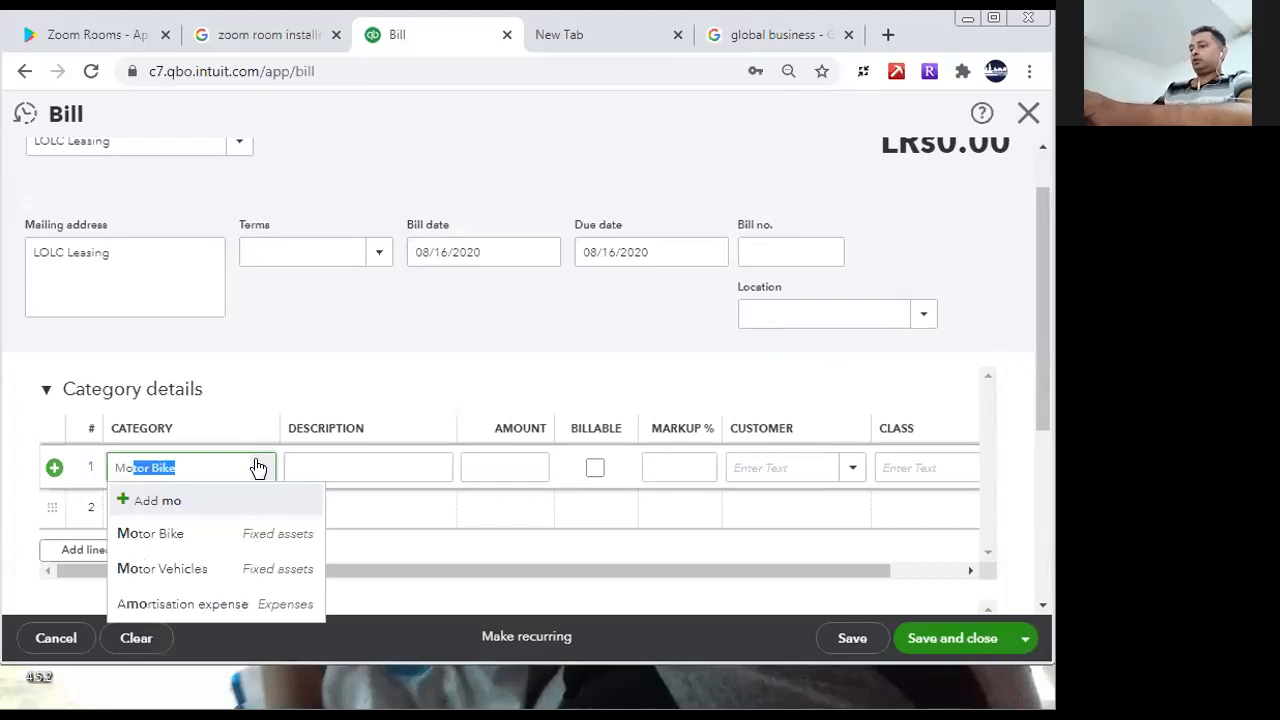
text(o)
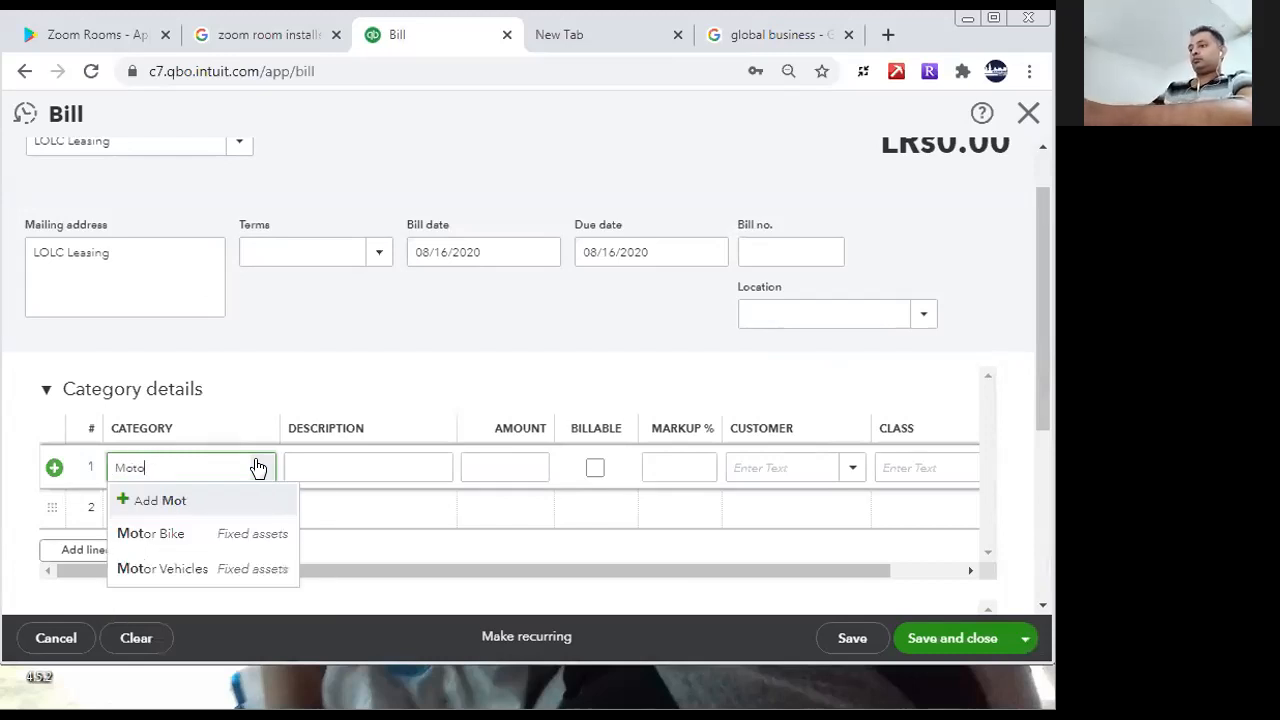
text(r Bike)
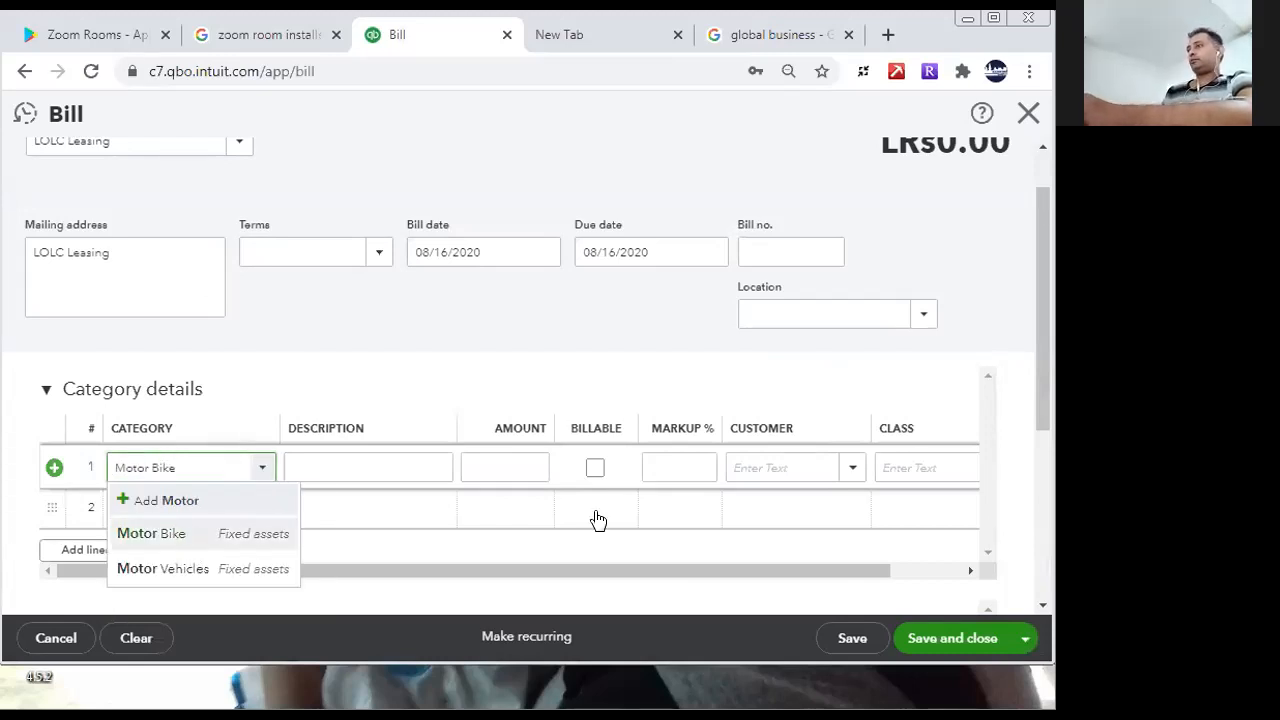
key(Return)
- Set the amount of the Motor Bike line to 550,000
click(542, 462)
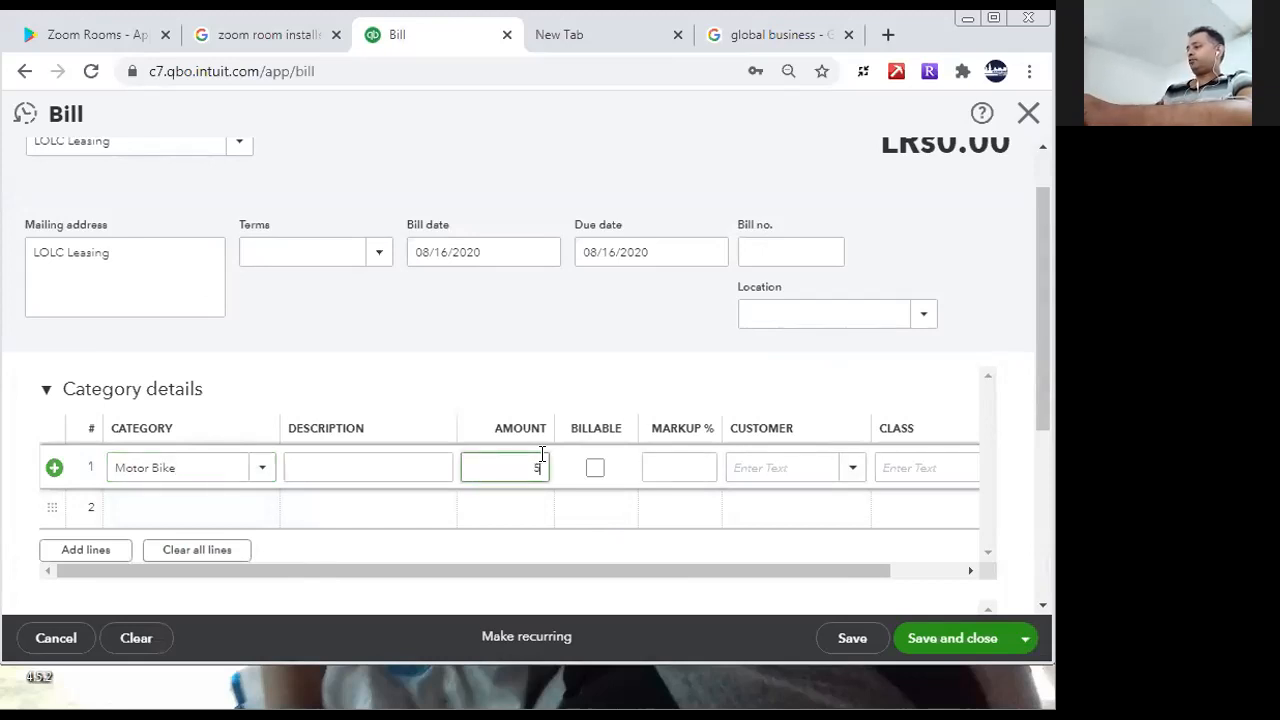
text(5500000)
key(BackSpace)
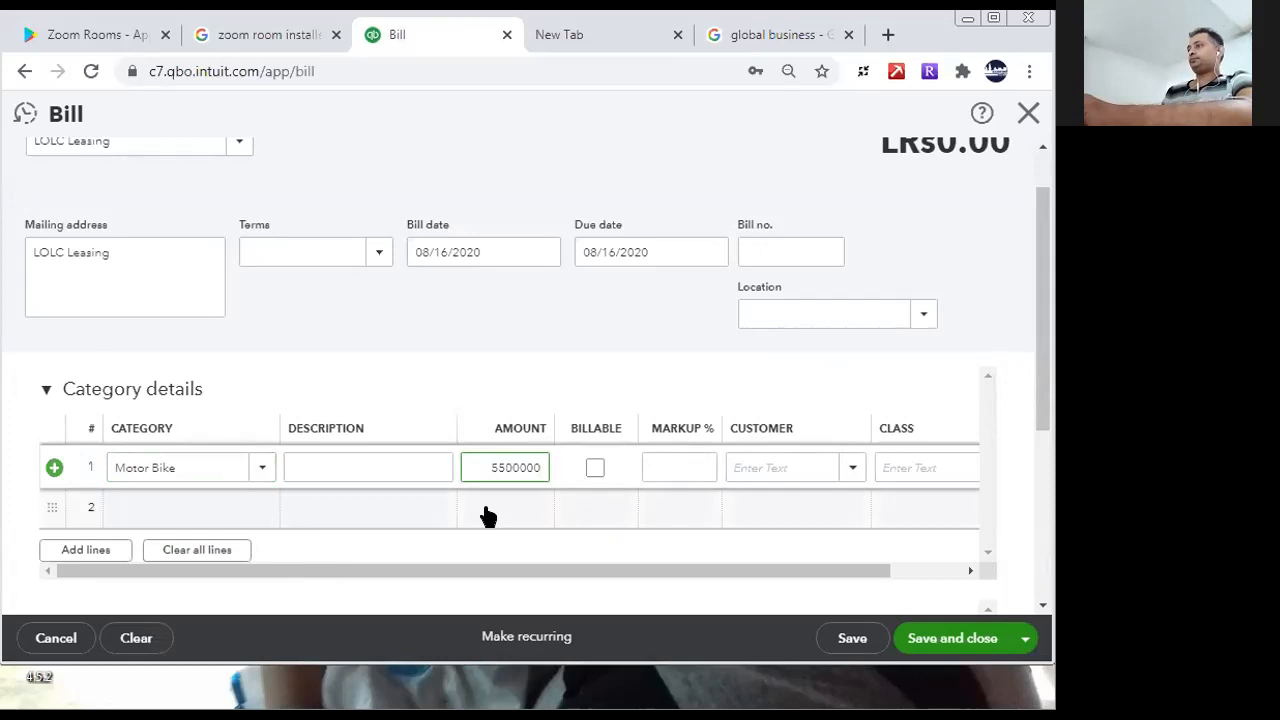
- Fill in the second bill line with the category Motor Vehicles and an amount of 5,500,000
click(233, 500)
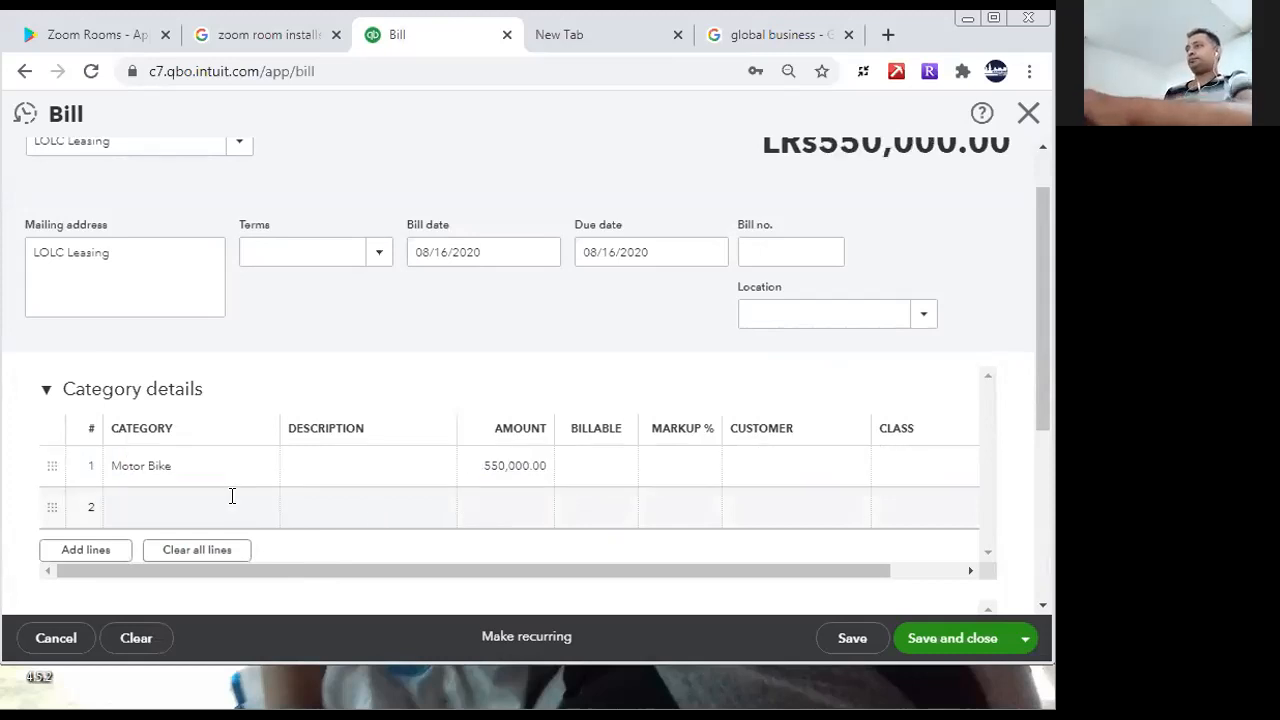
text(mo)
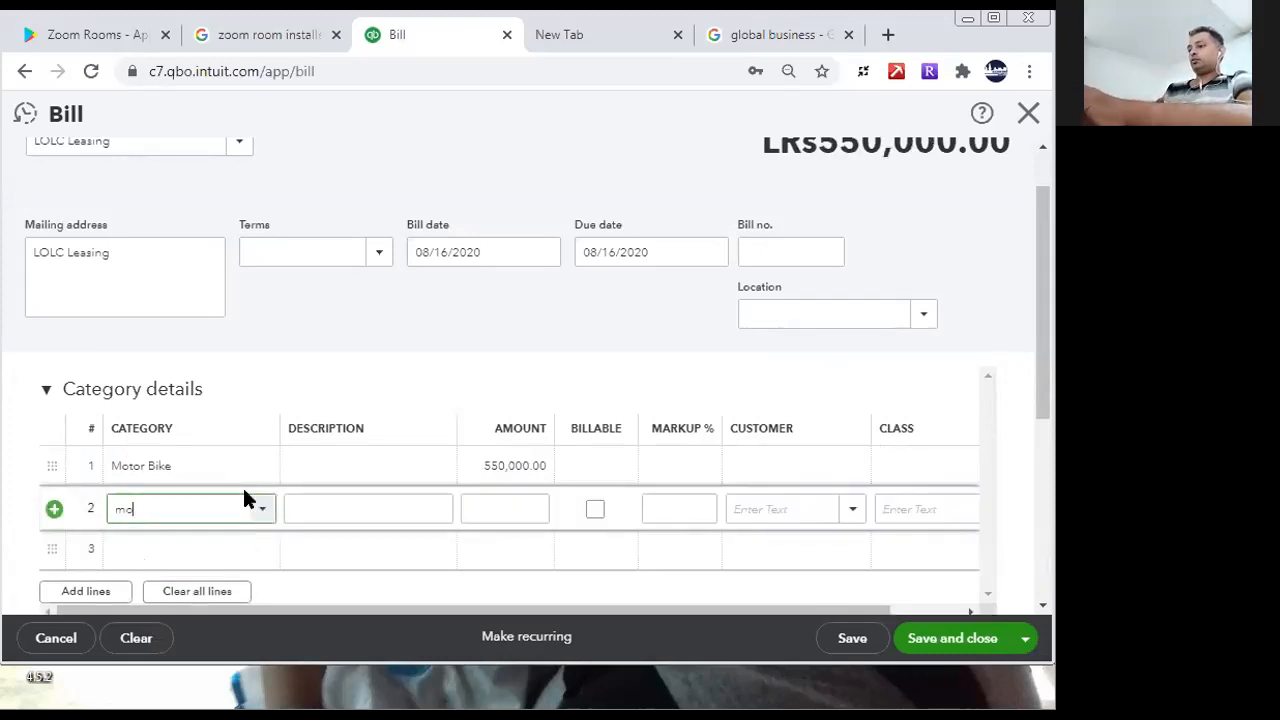
key(BackSpace)
key(BackSpace)
text(mot)
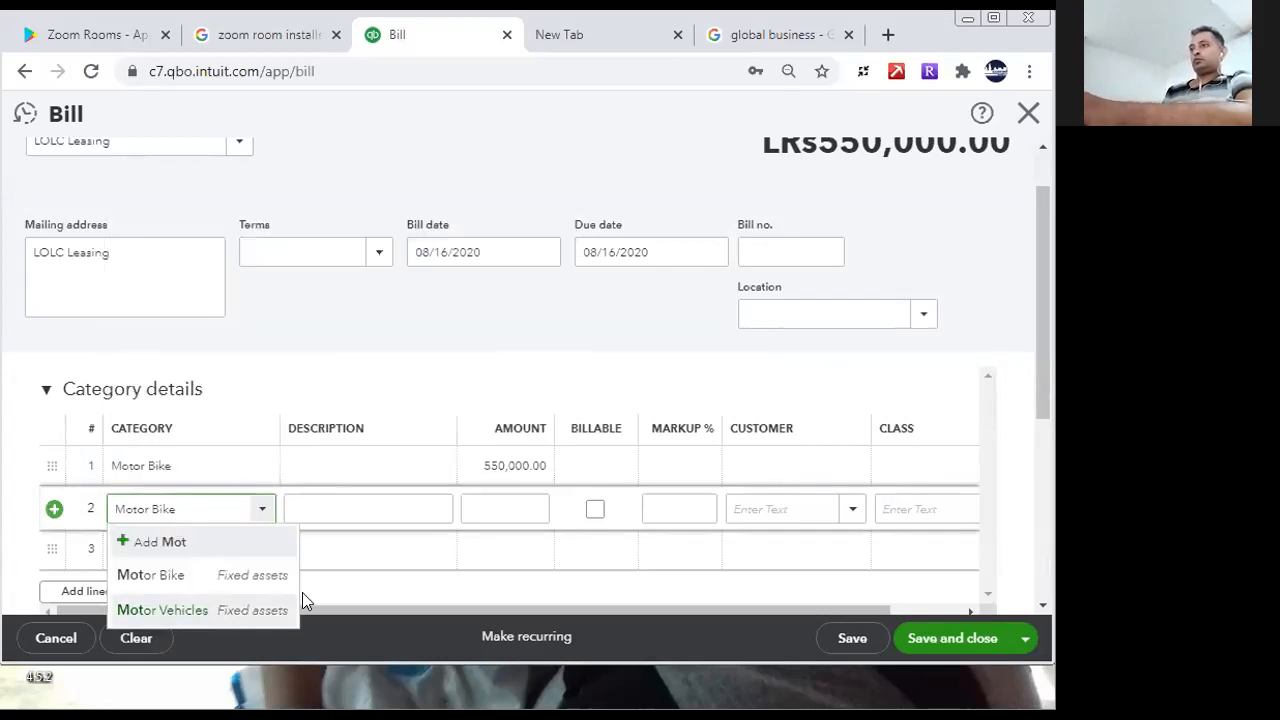
click(206, 615)
click(500, 508)
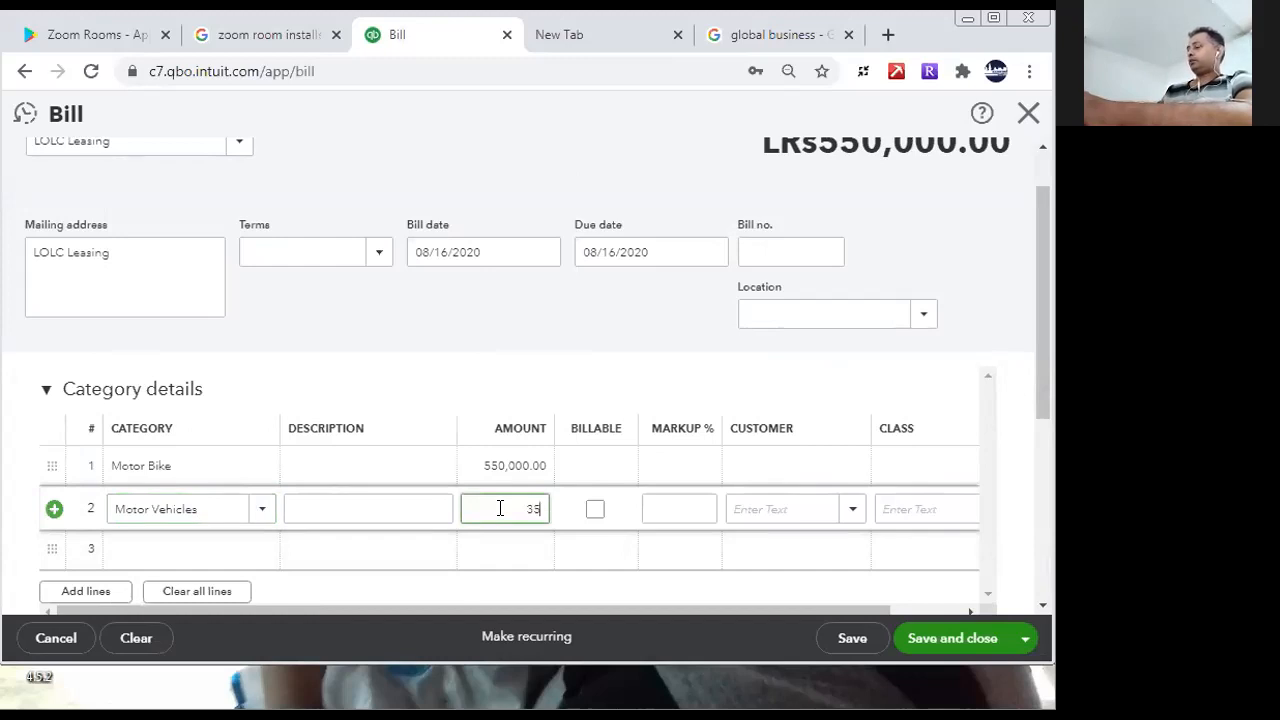
text(55,000,000)
click(205, 553)
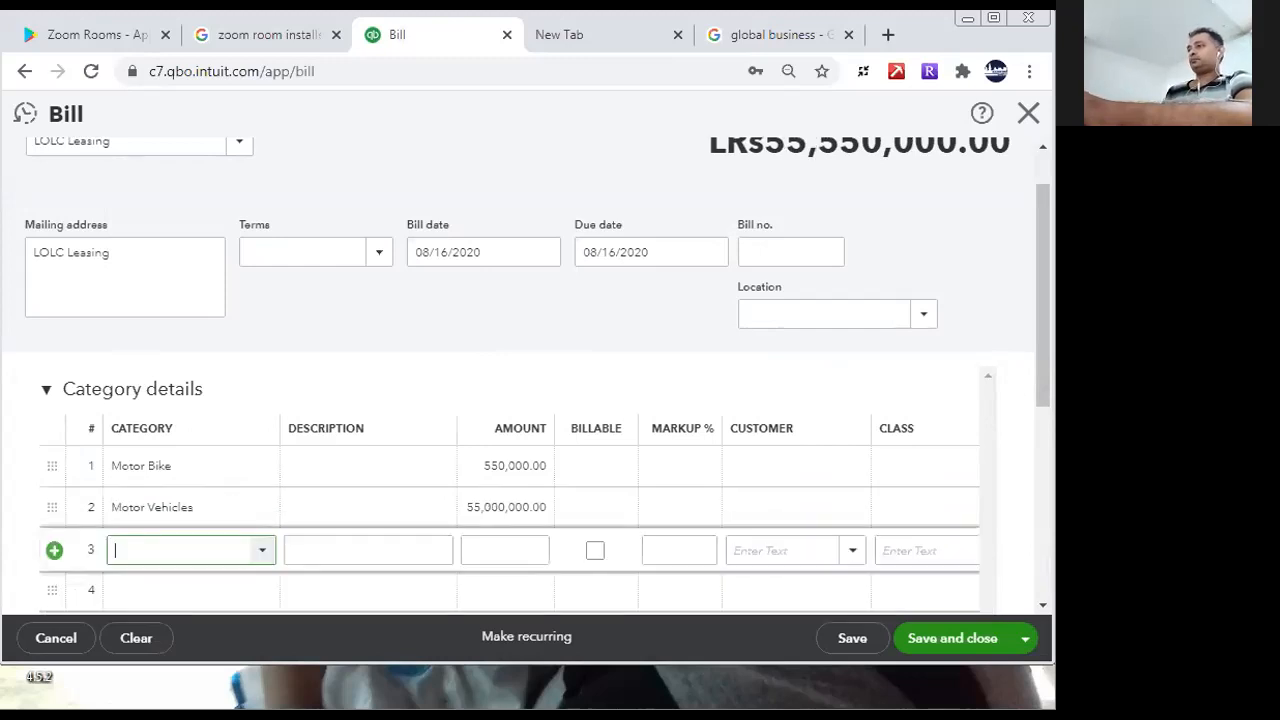
click(500, 507)
click(500, 508)
key(BackSpace)
- Fill in the third bill line with the category Delivery Vehicle and an amount of 7,500,000
click(244, 551)
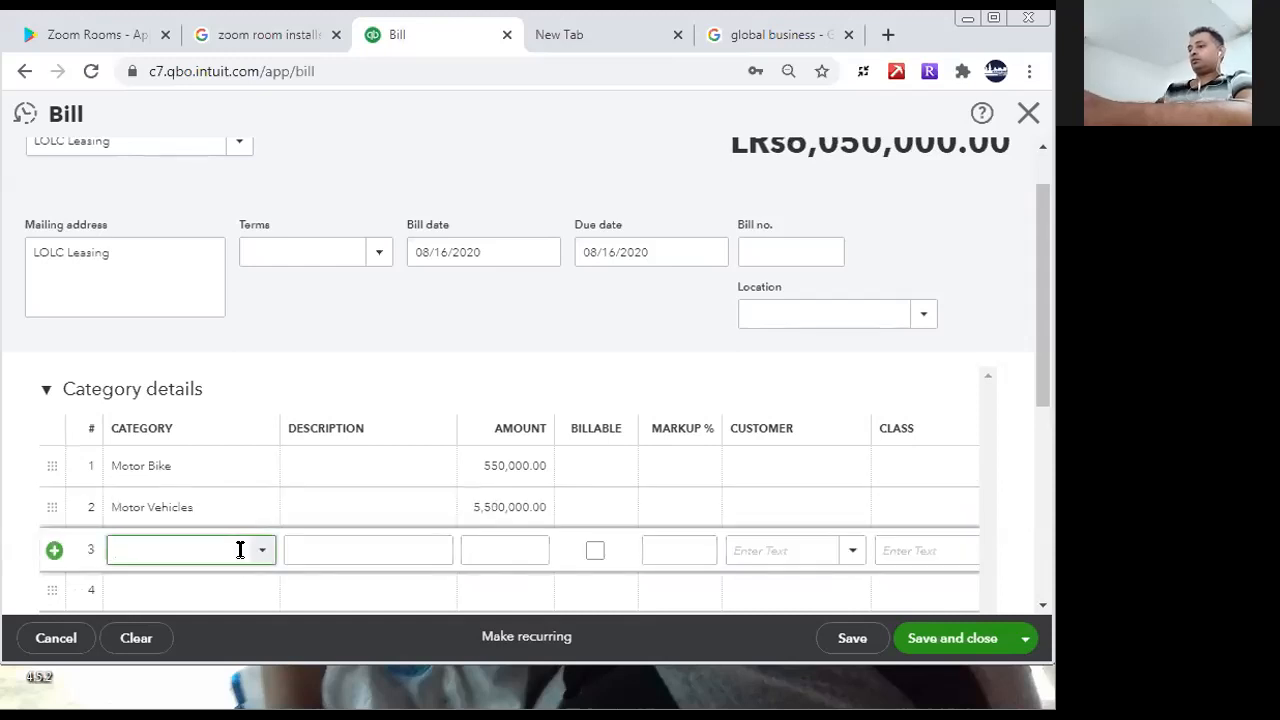
text(Delivery Vehicle)
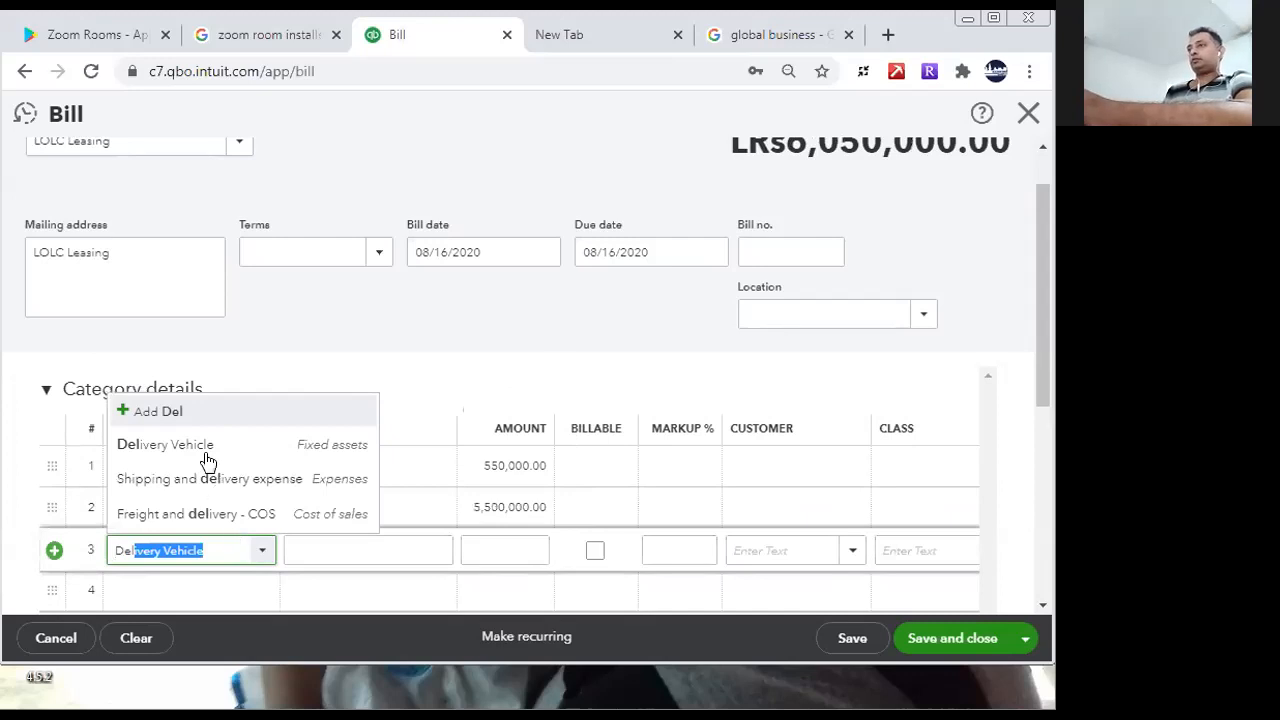
click(205, 447)
click(514, 542)
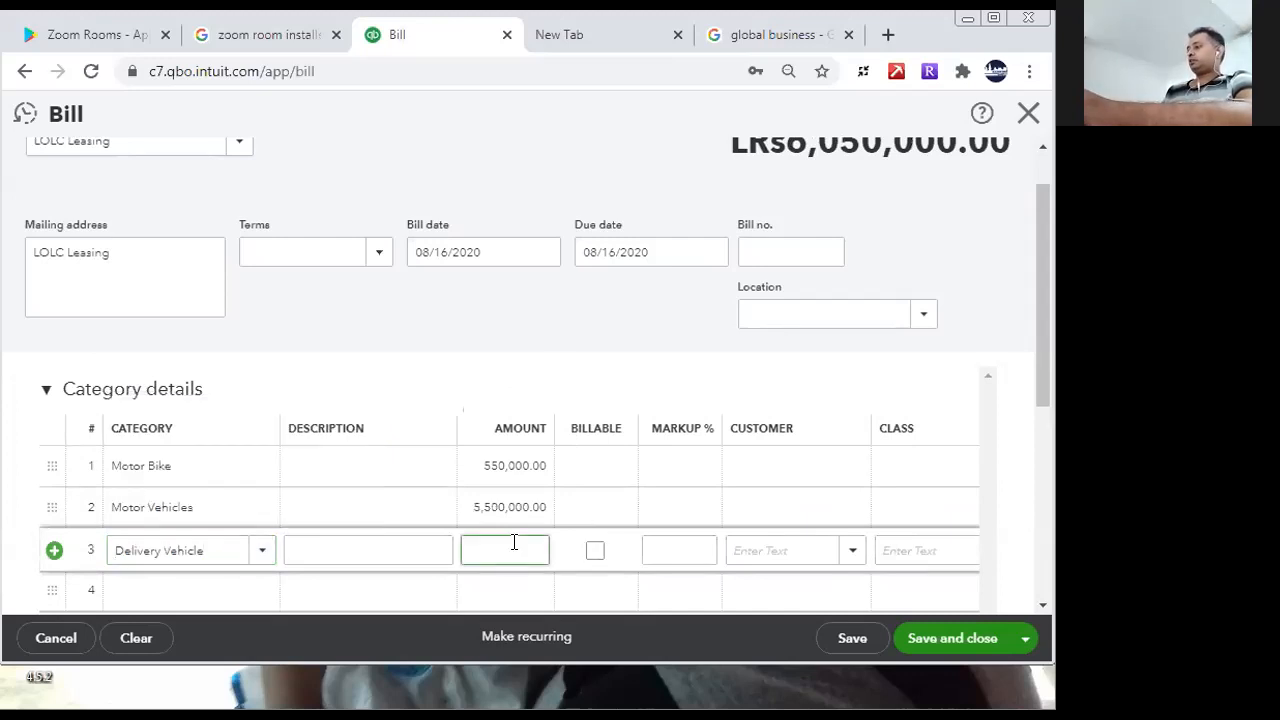
text(75000000)
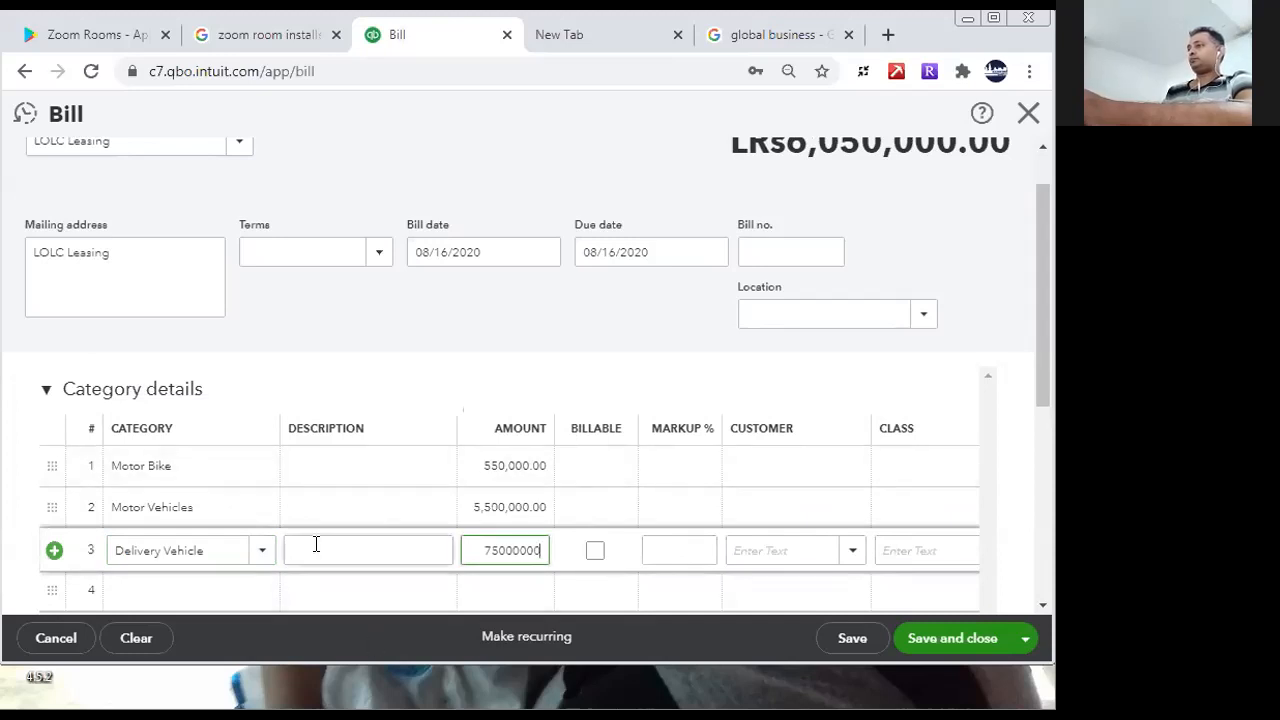
click(316, 544)
click(506, 550)
click(506, 550)
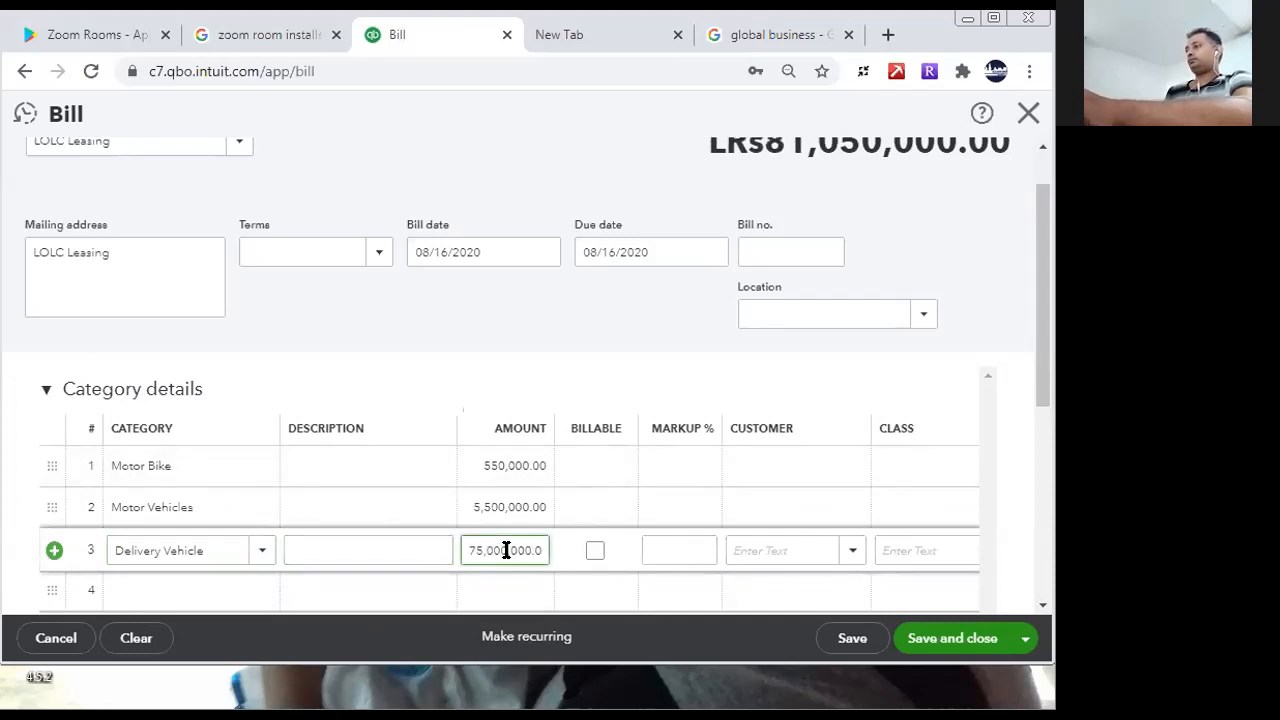
key(BackSpace)
- Describe the Delivery Vehicle line as 3 Vehicles, Motor Vehicles as 2 Vehicles and Motor Bike as 4 Bikes, and save and close the bill
click(414, 549)
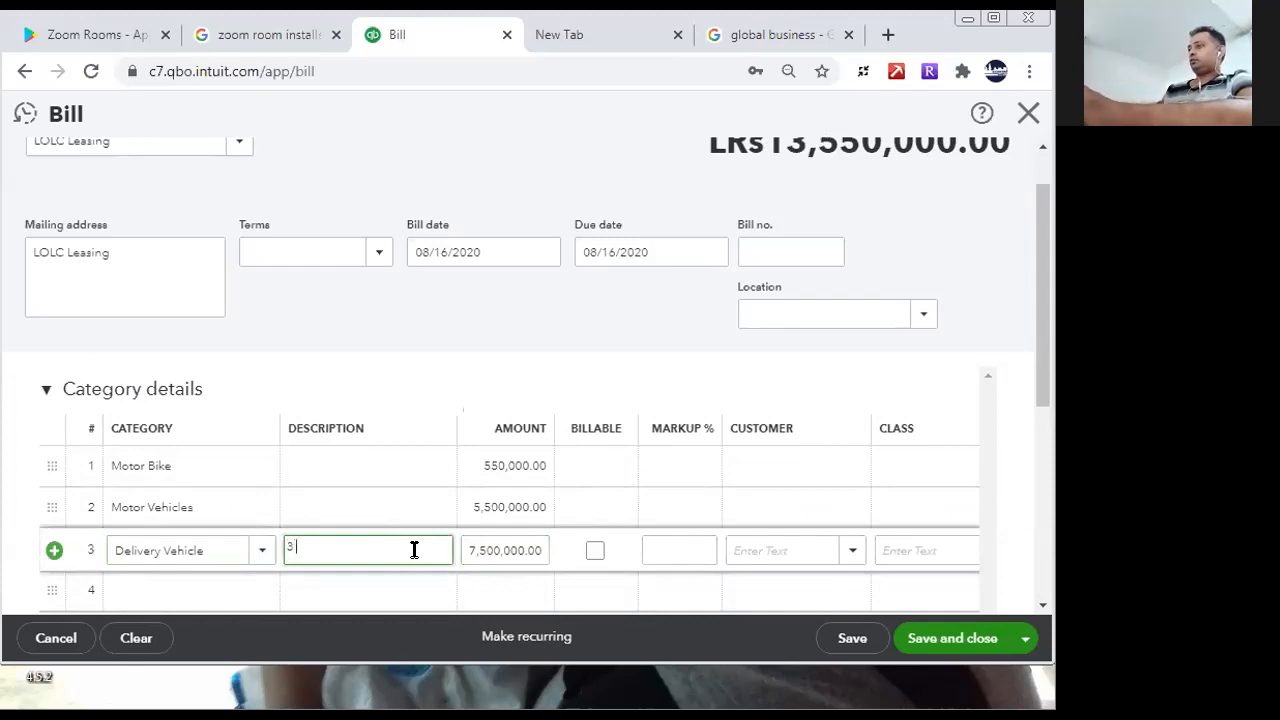
text(3 Vehicles)
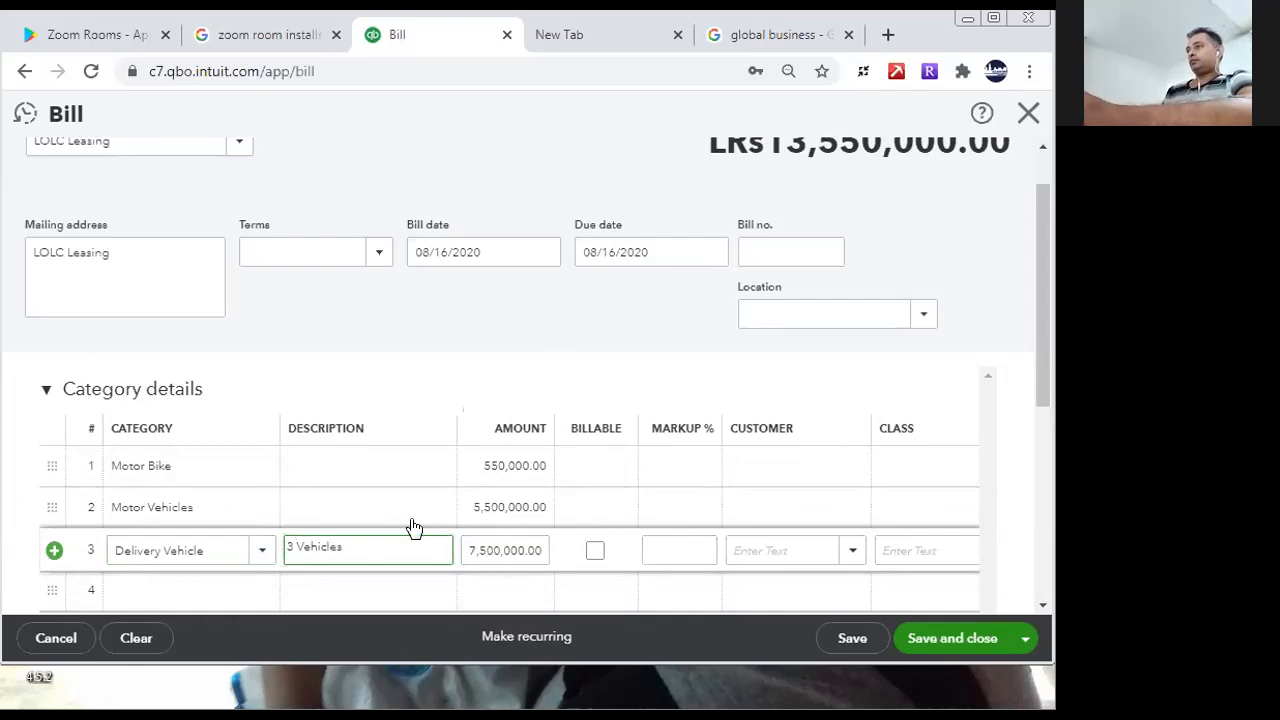
click(399, 500)
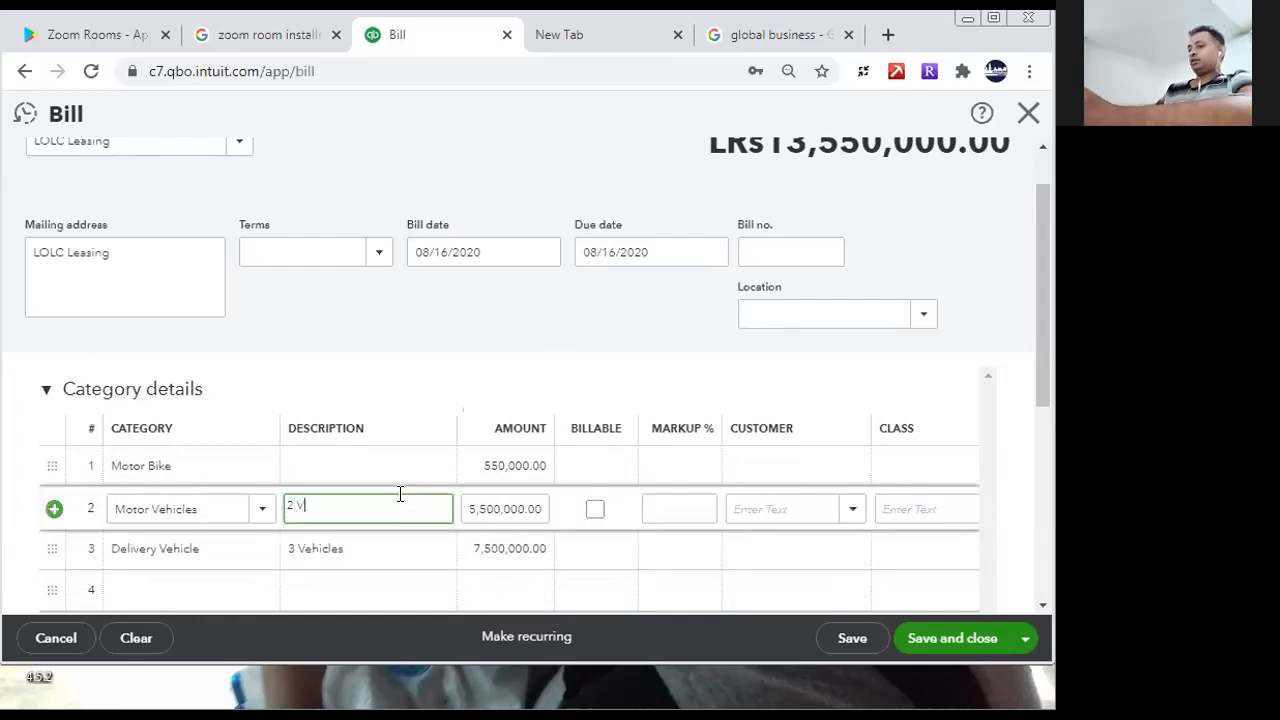
text(2 Vehicles)
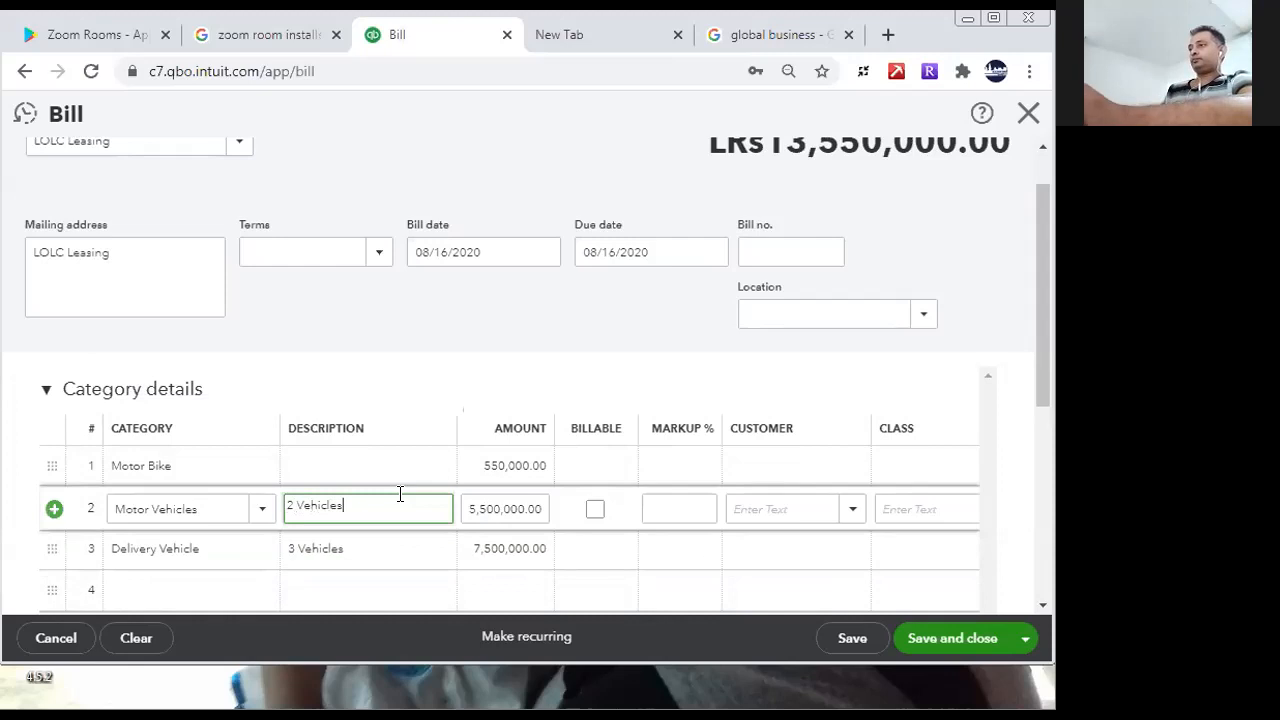
click(414, 455)
text(4)
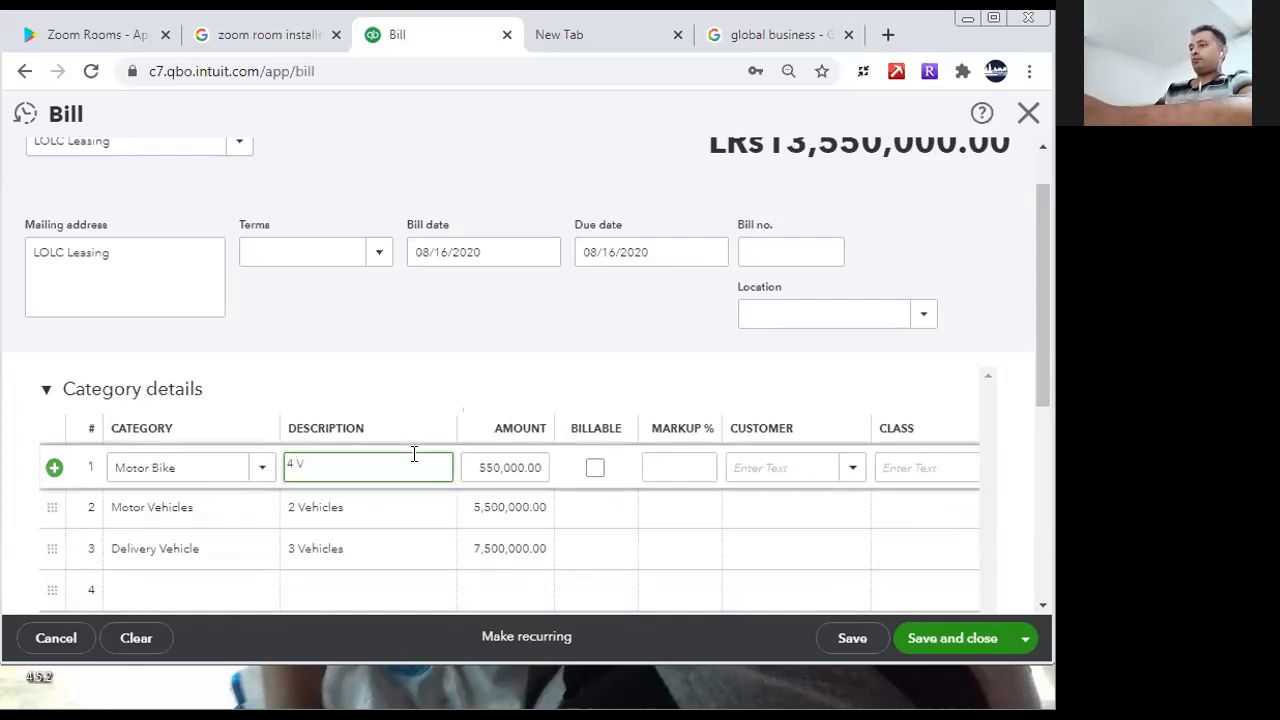
text( Bikes)
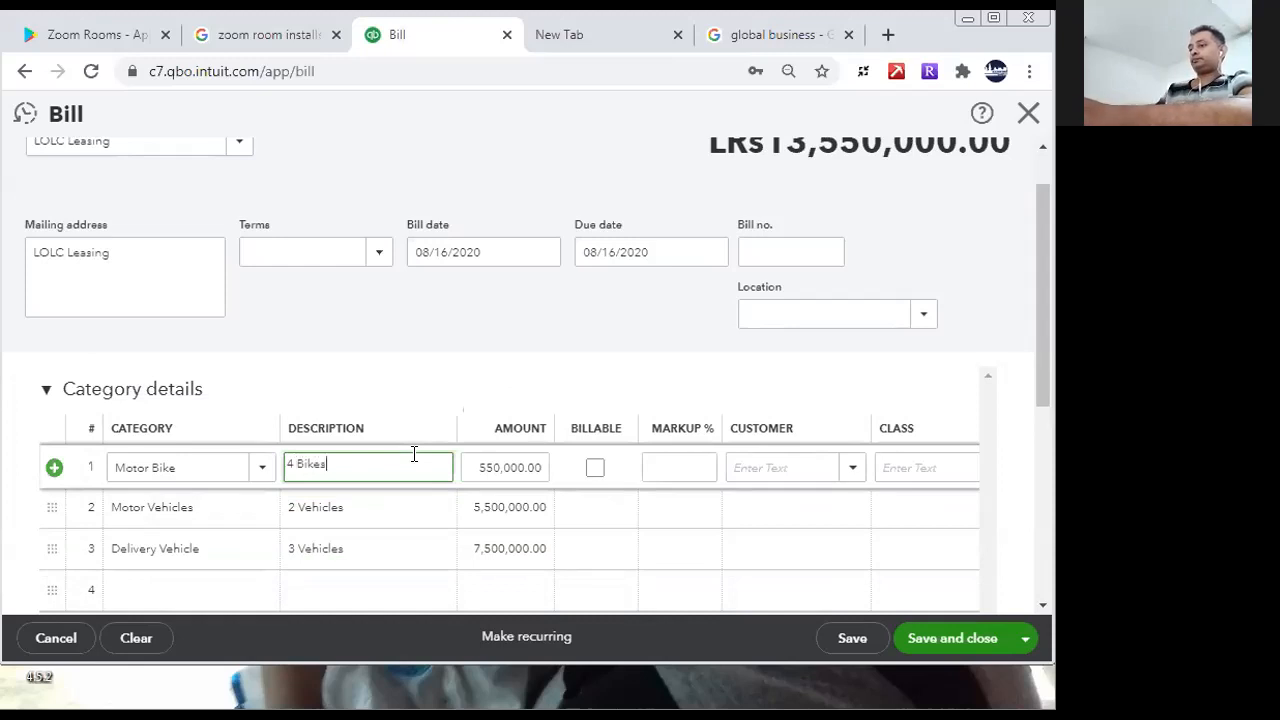
click(920, 645)
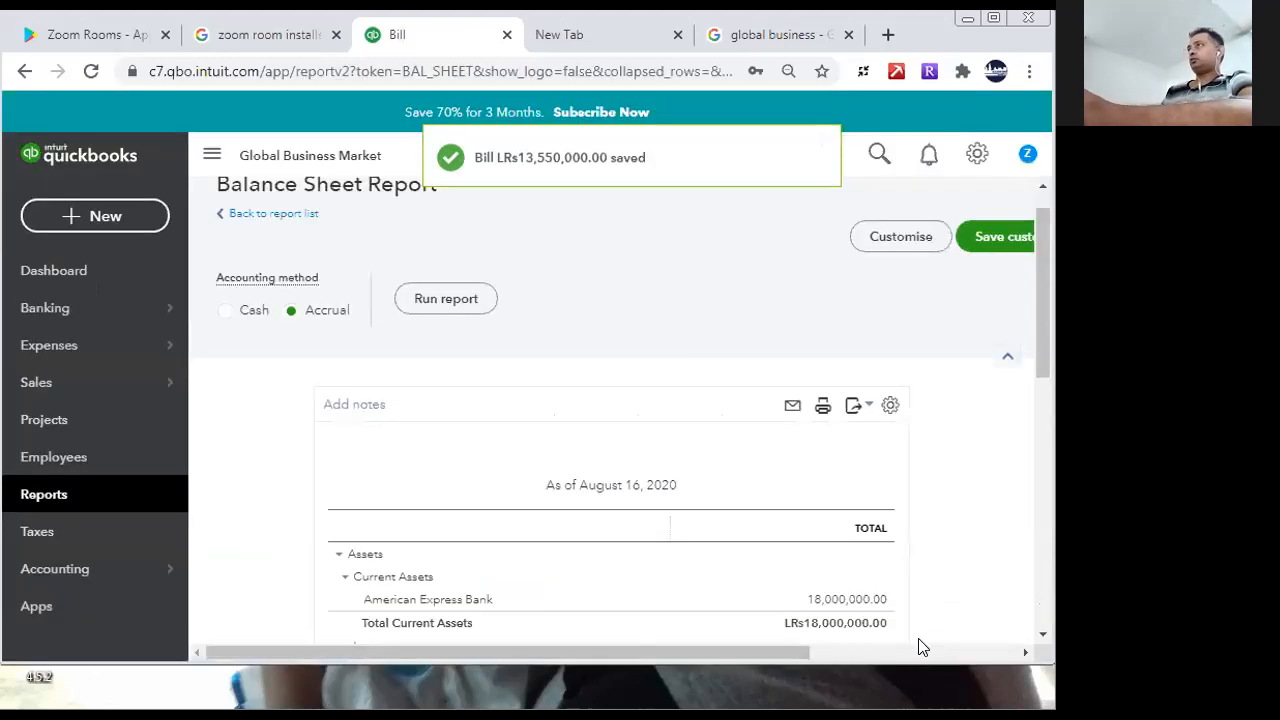
- Examine the Accounts Payable transactions behind the balance sheet's current liabilities, and return to the report summary
scroll(980, 477, down, 3)
drag(1044, 350, 1046, 500)
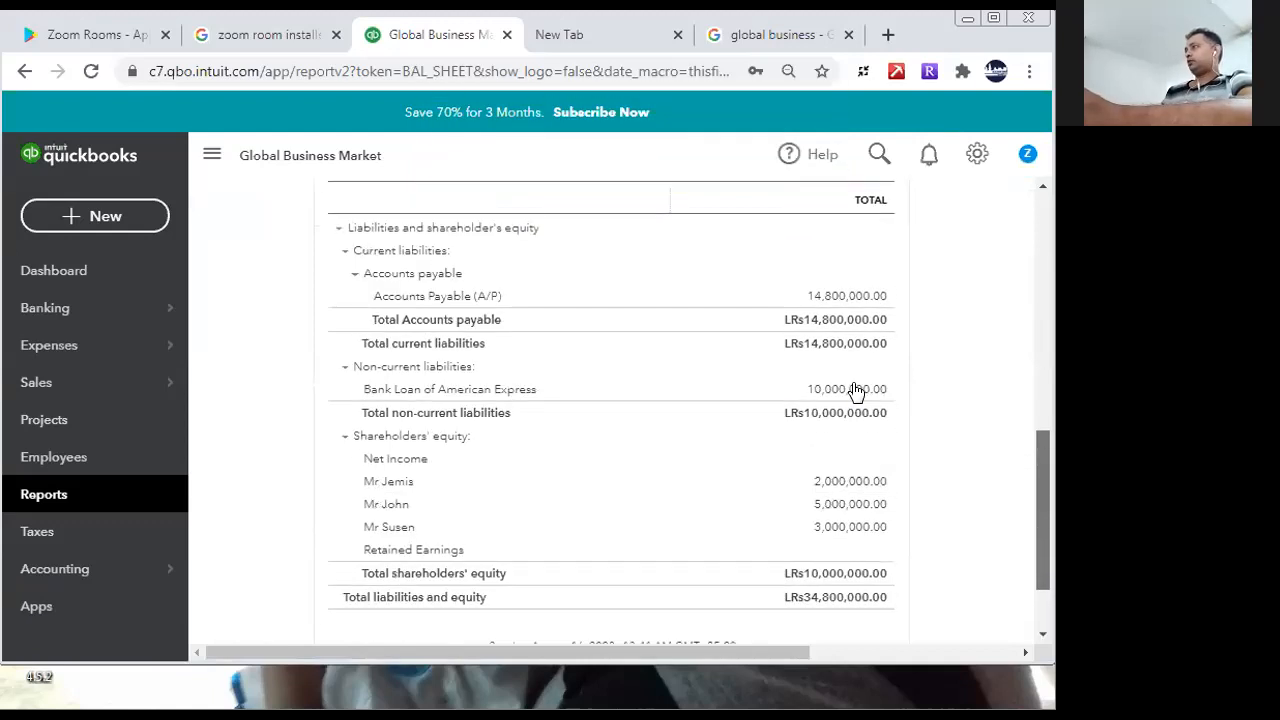
click(846, 302)
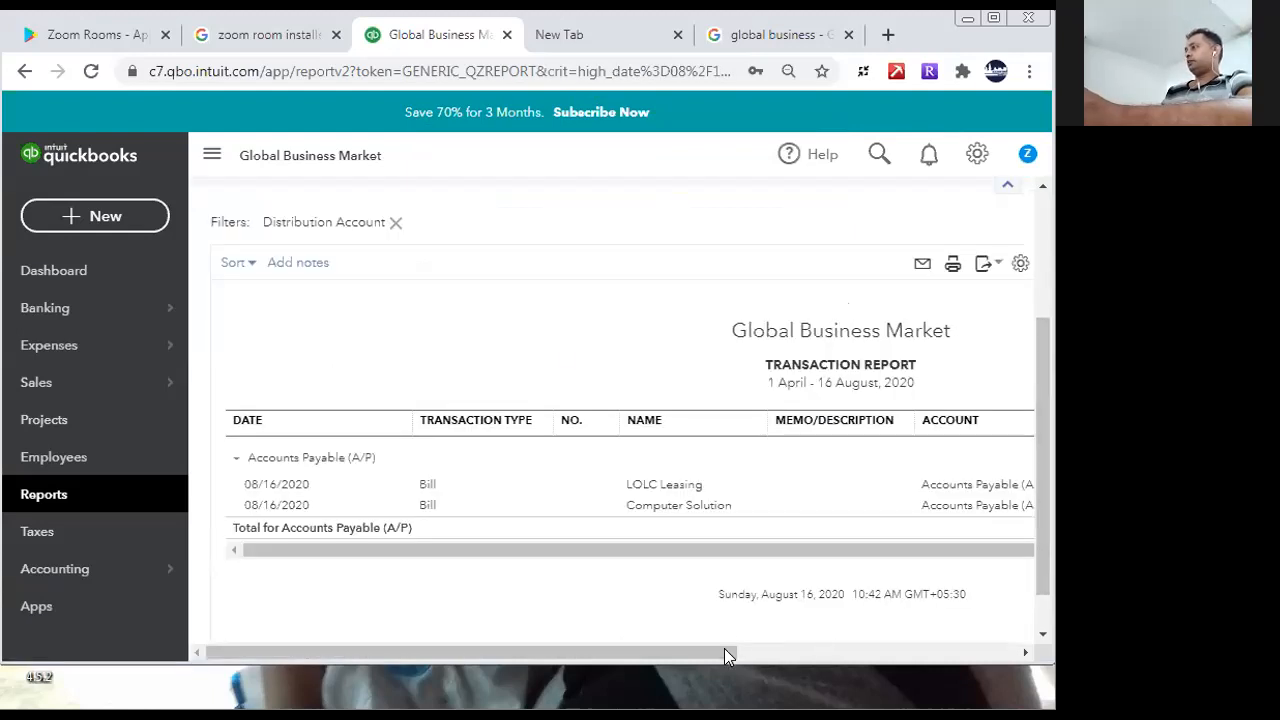
drag(724, 655, 971, 660)
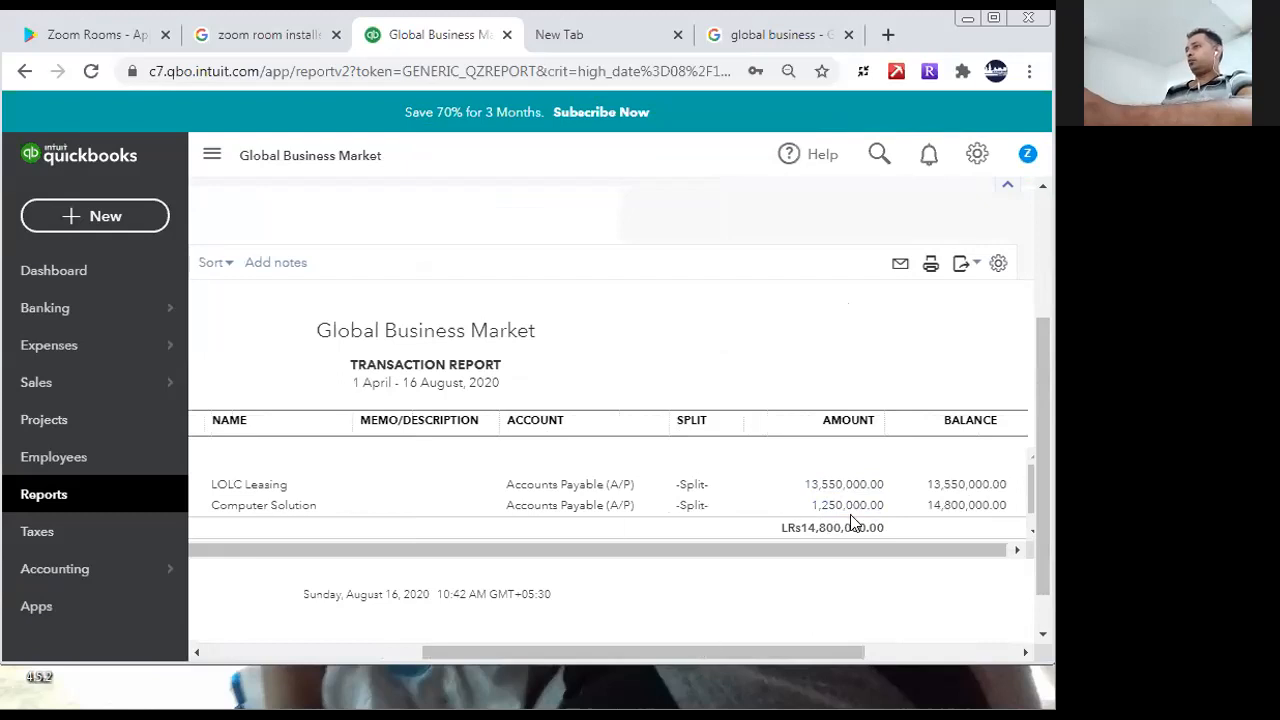
drag(737, 652, 466, 652)
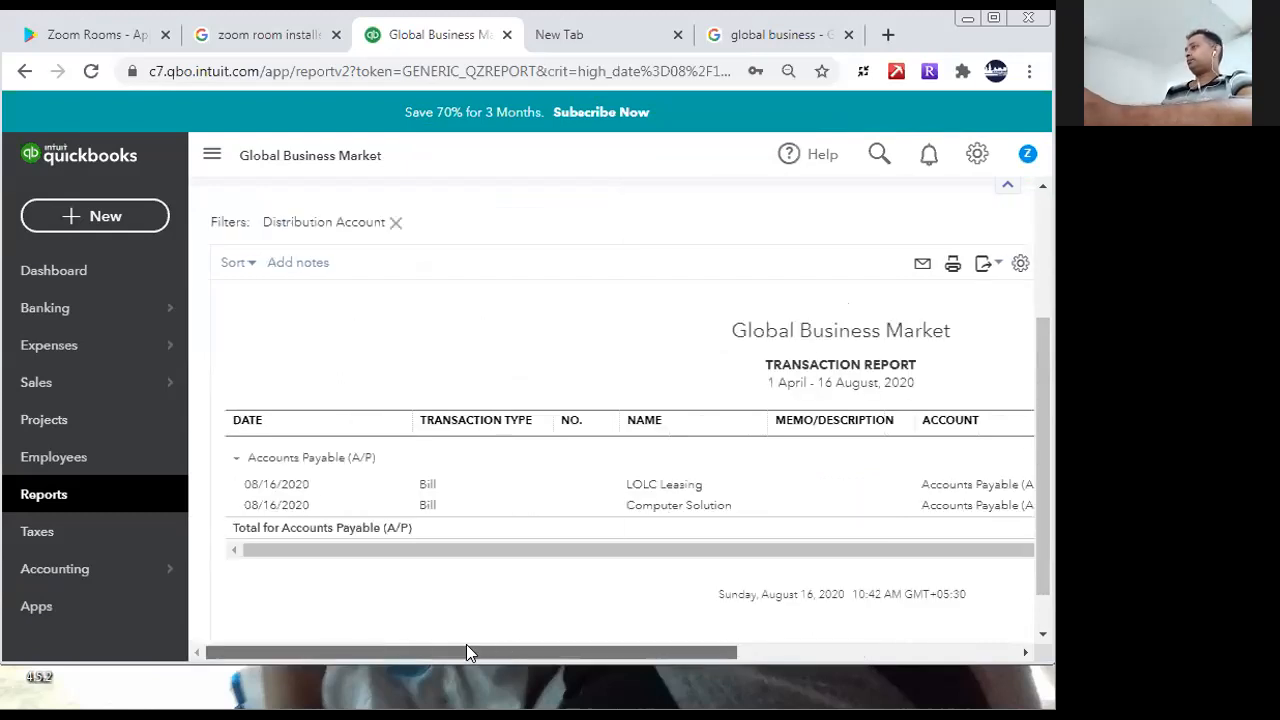
drag(1046, 412, 1030, 160)
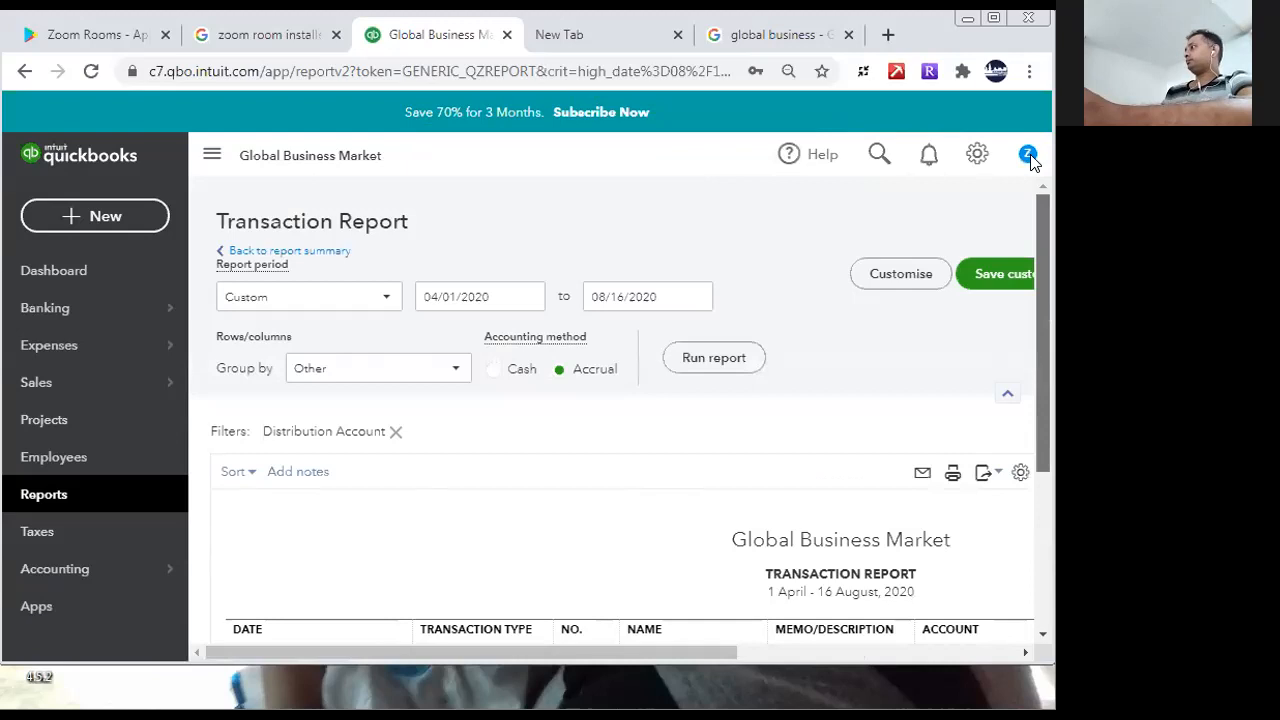
click(222, 257)
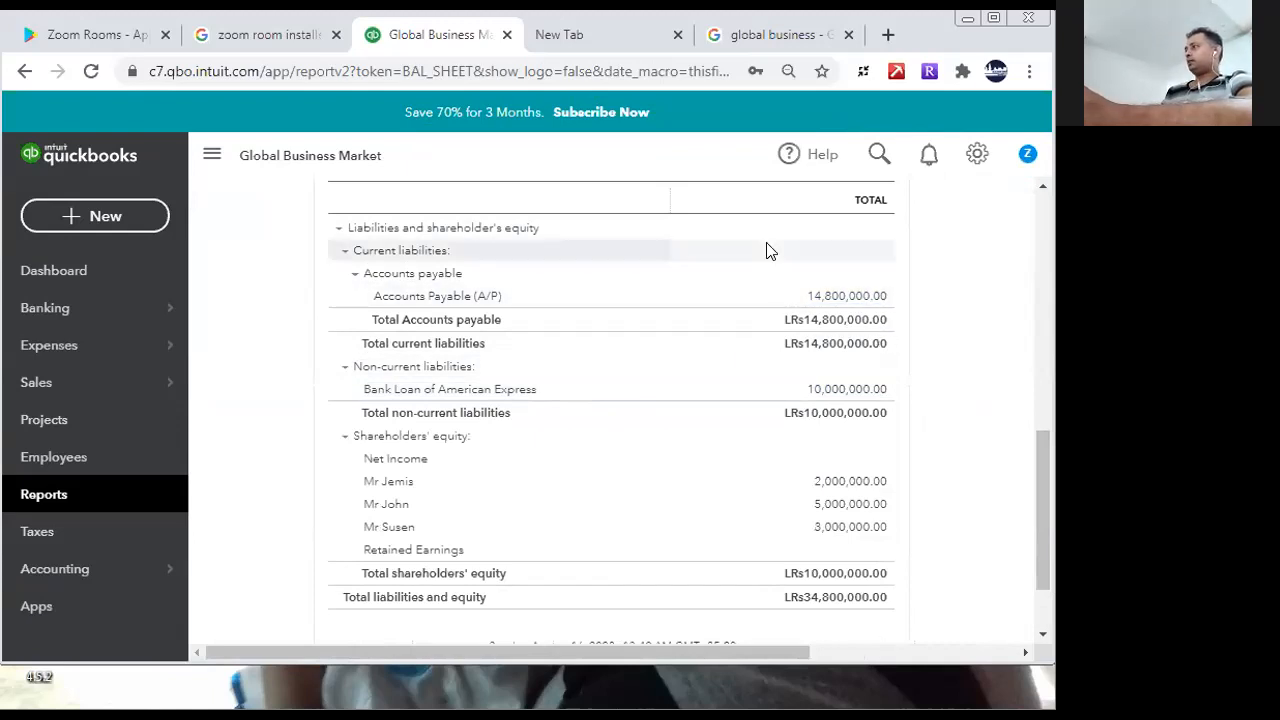
- Delete the LOLC Leasing bill found through the balance sheet's Accounts Payable transactions, and reopen the Balance Sheet report
click(816, 299)
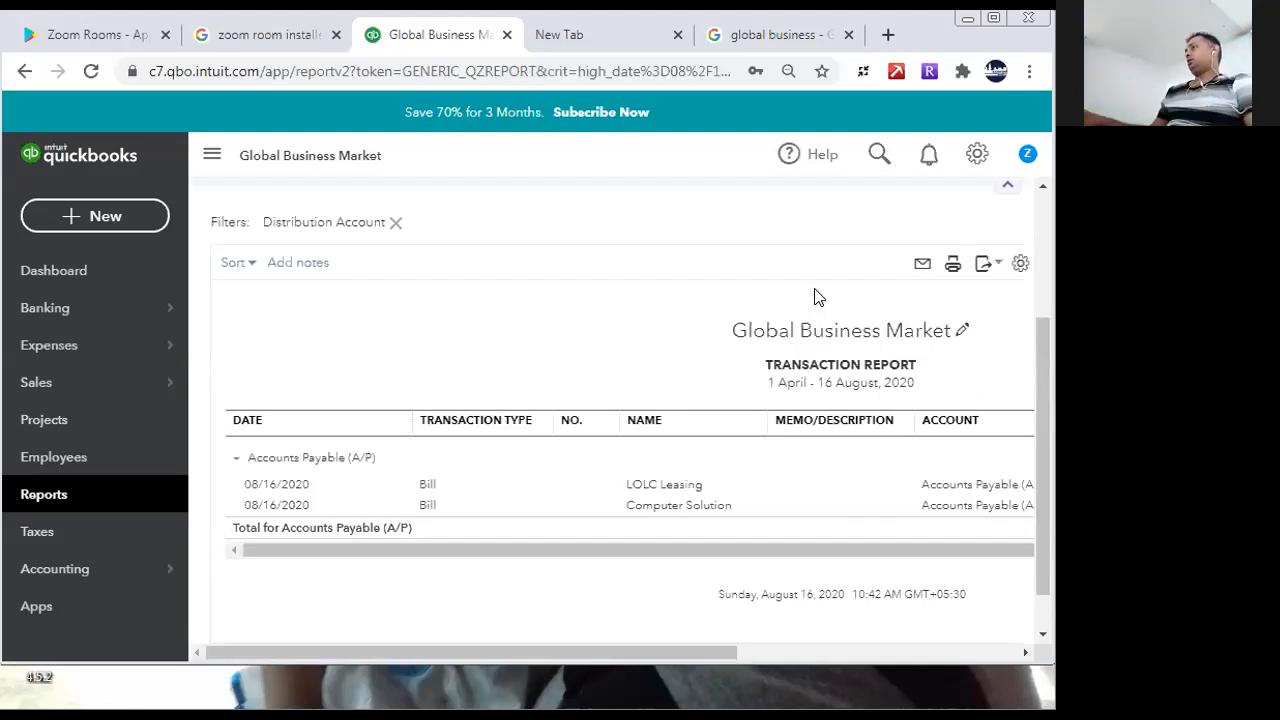
click(694, 487)
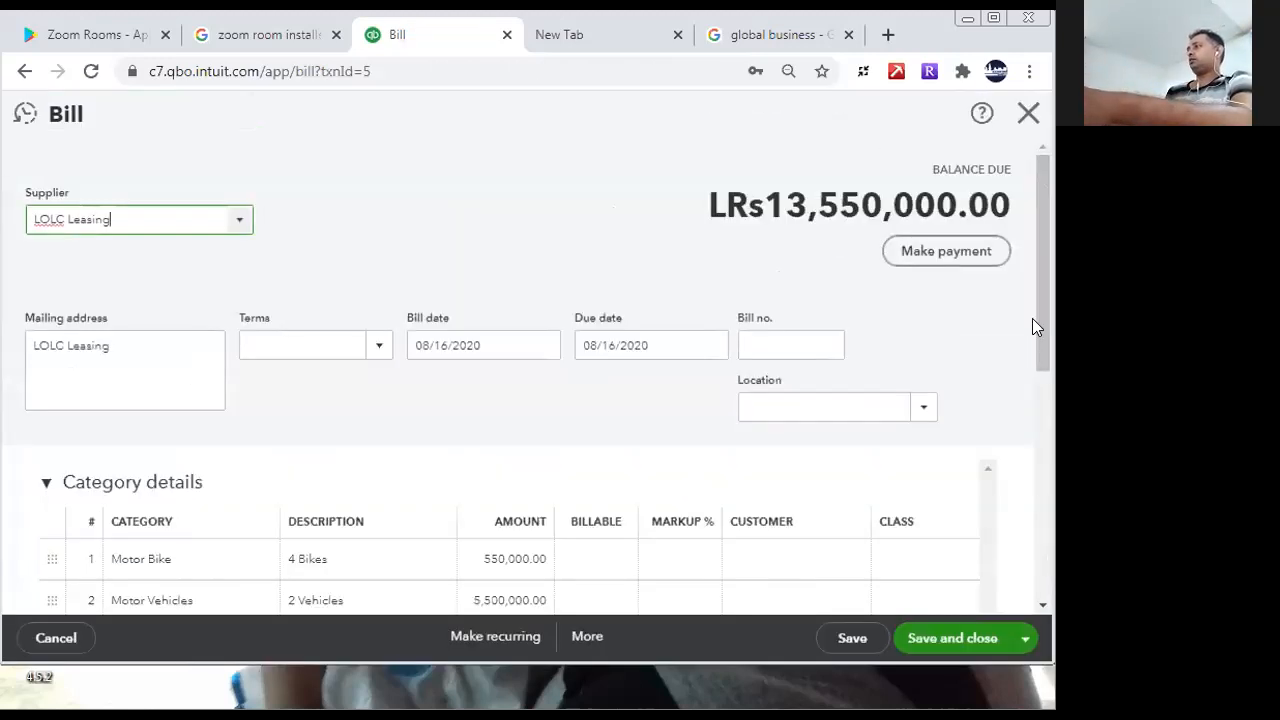
drag(1042, 320, 1046, 272)
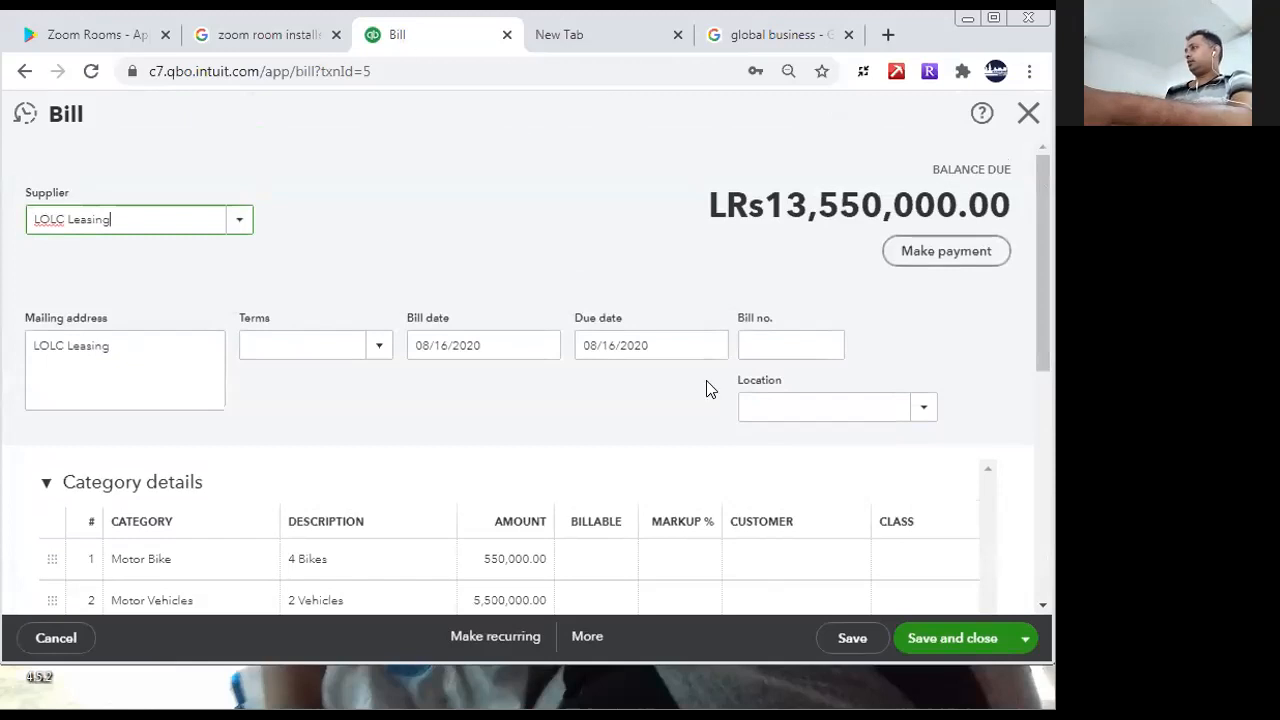
mouse_move(1046, 285)
mouse_down()
mouse_move(1037, 543)
mouse_move(1046, 280)
mouse_up()
right_click(500, 180)
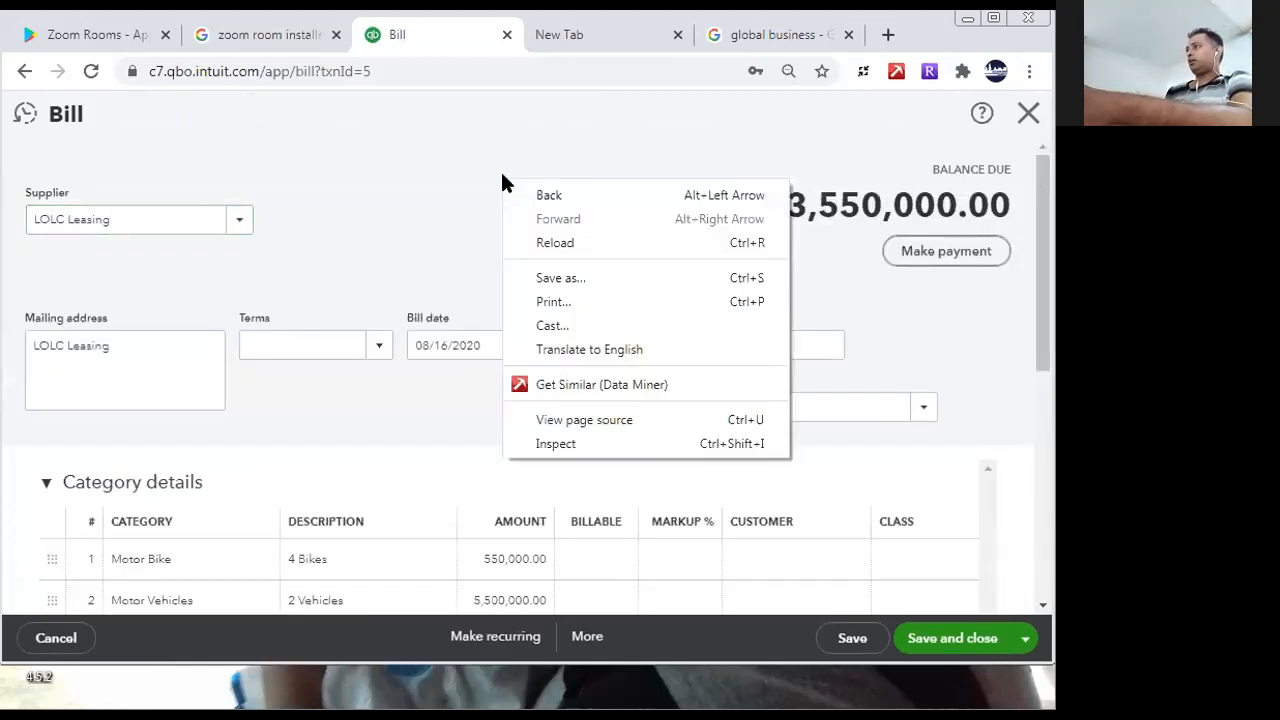
click(585, 649)
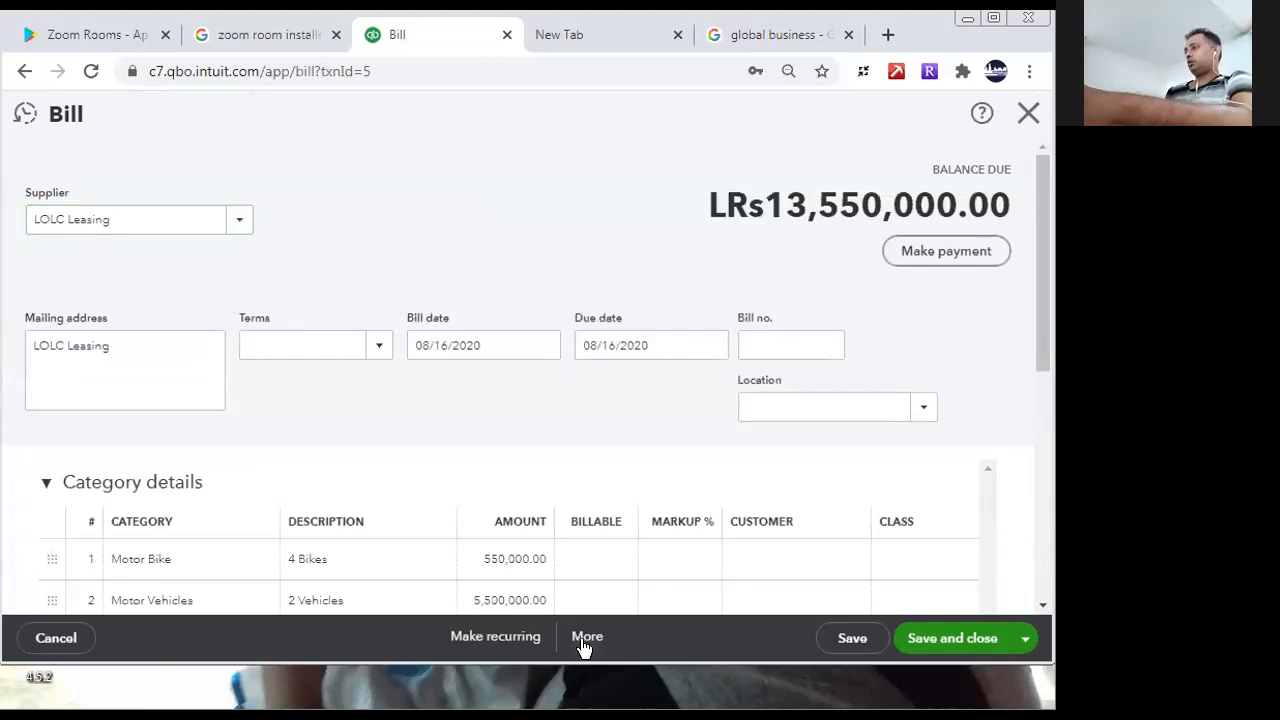
click(585, 649)
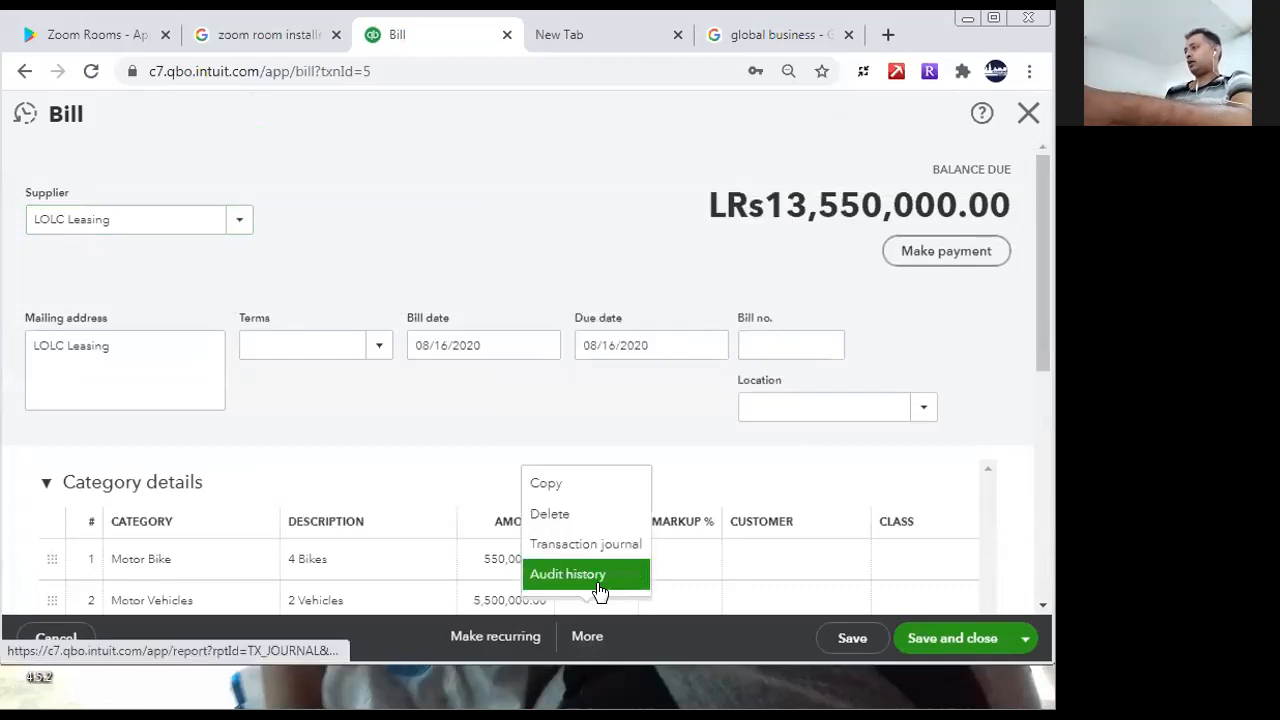
click(570, 513)
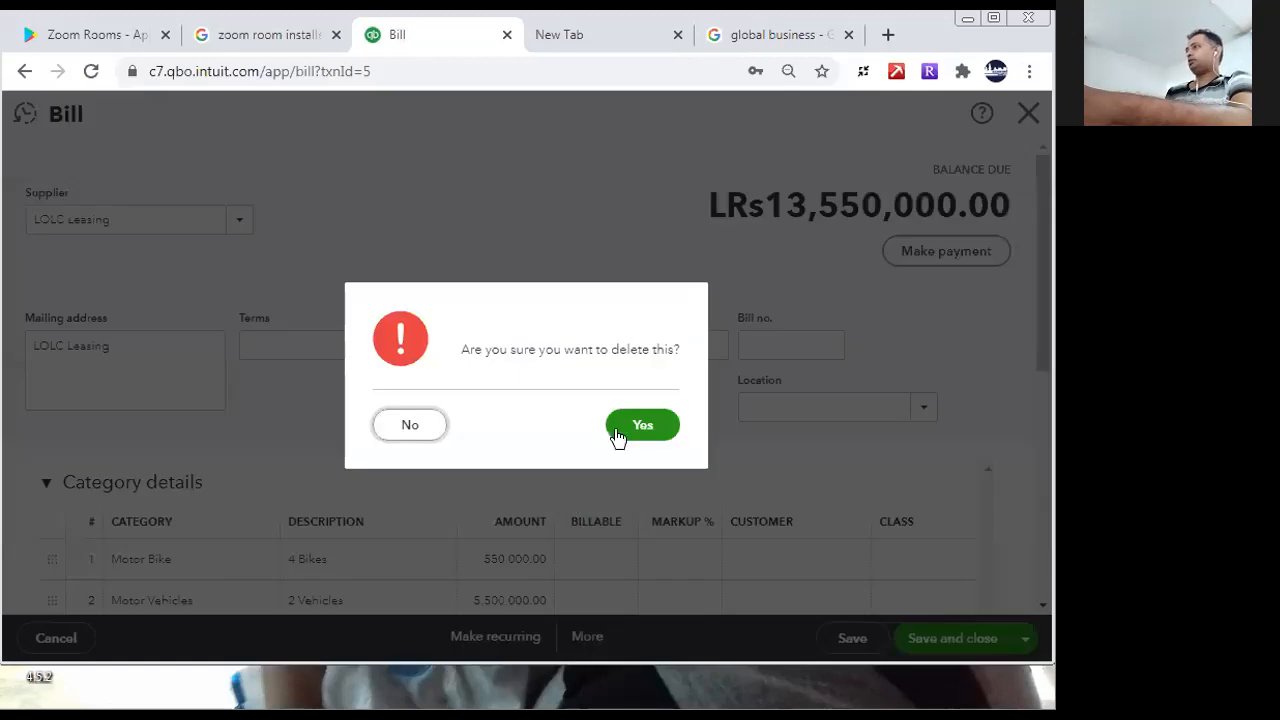
click(635, 424)
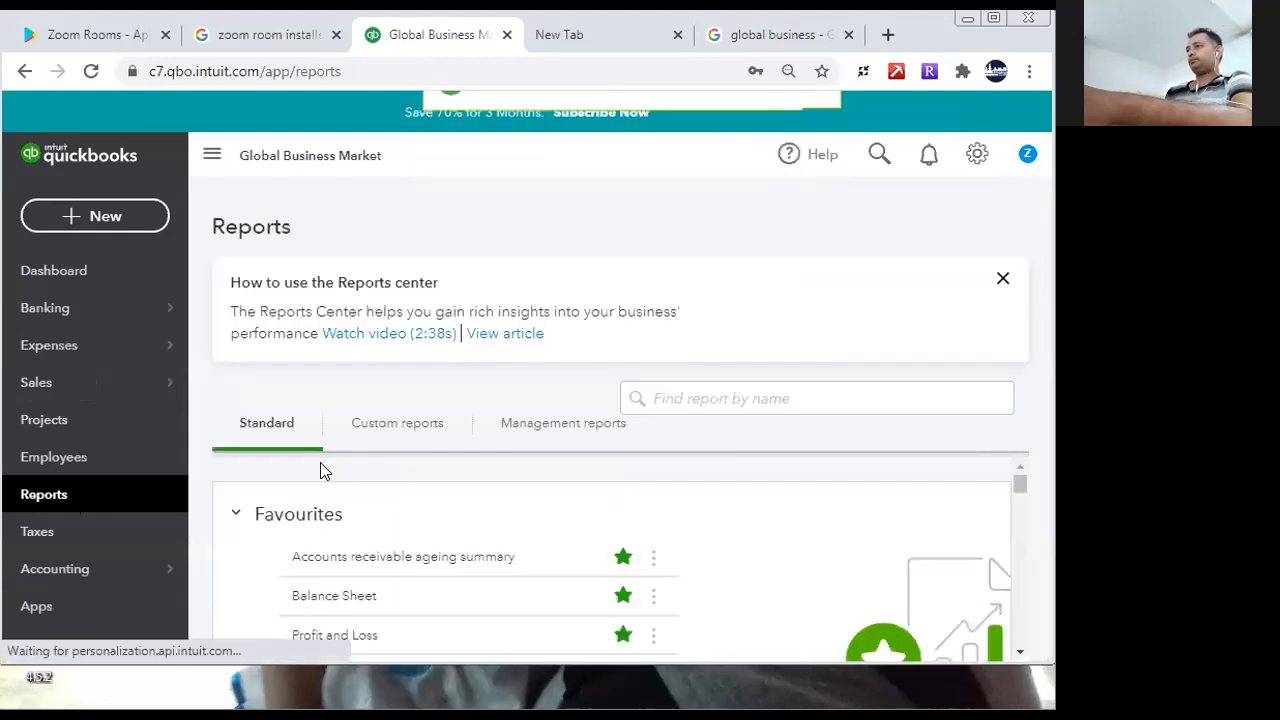
click(352, 595)
drag(1038, 492, 1046, 285)
click(102, 213)
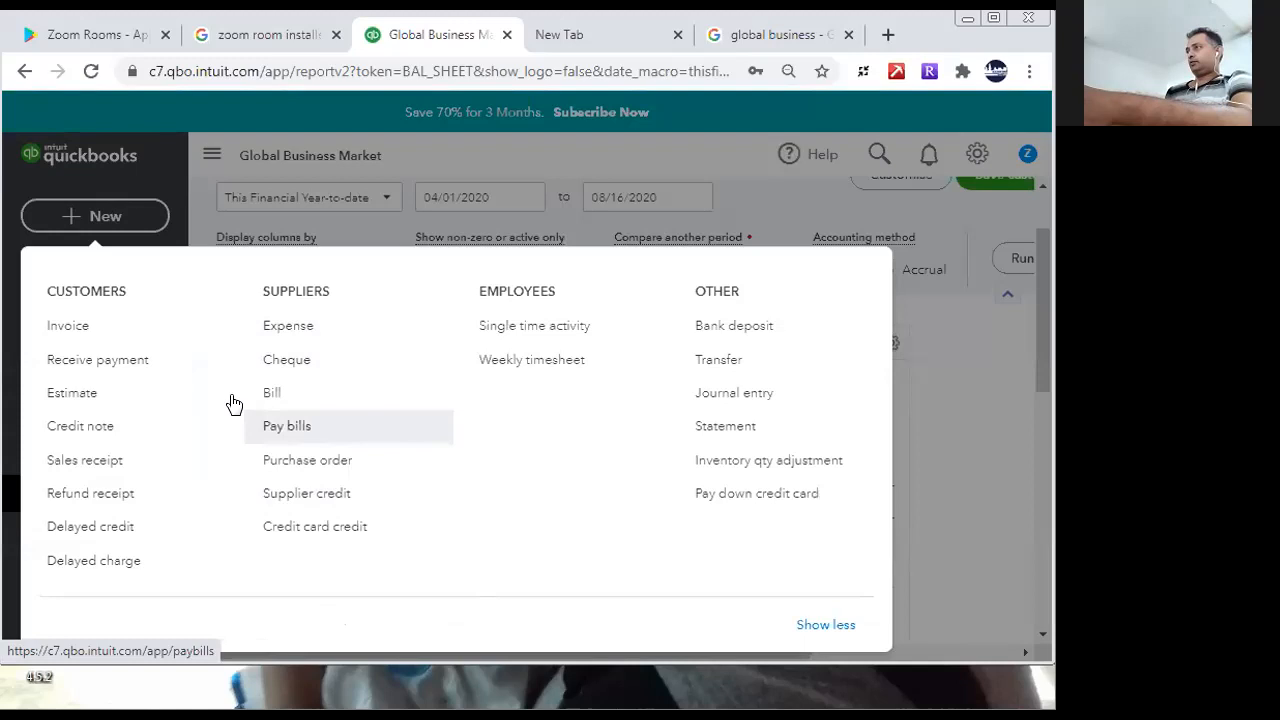
click(294, 334)
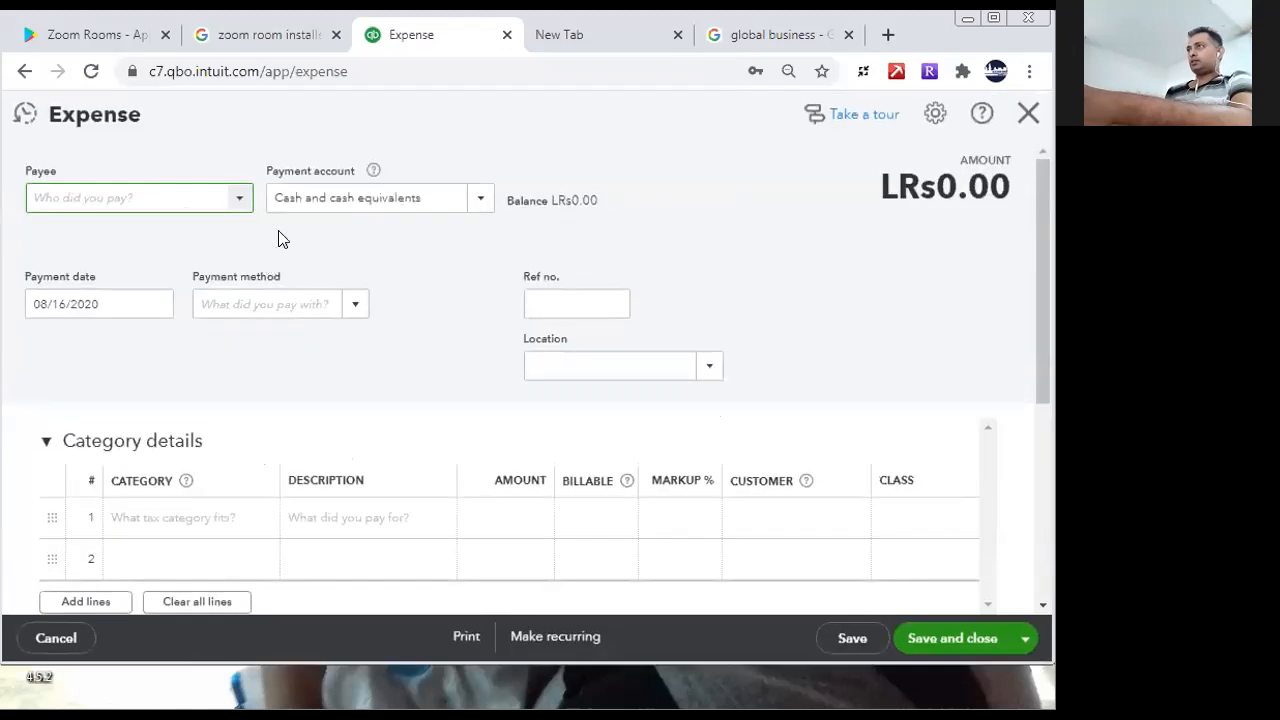
click(484, 200)
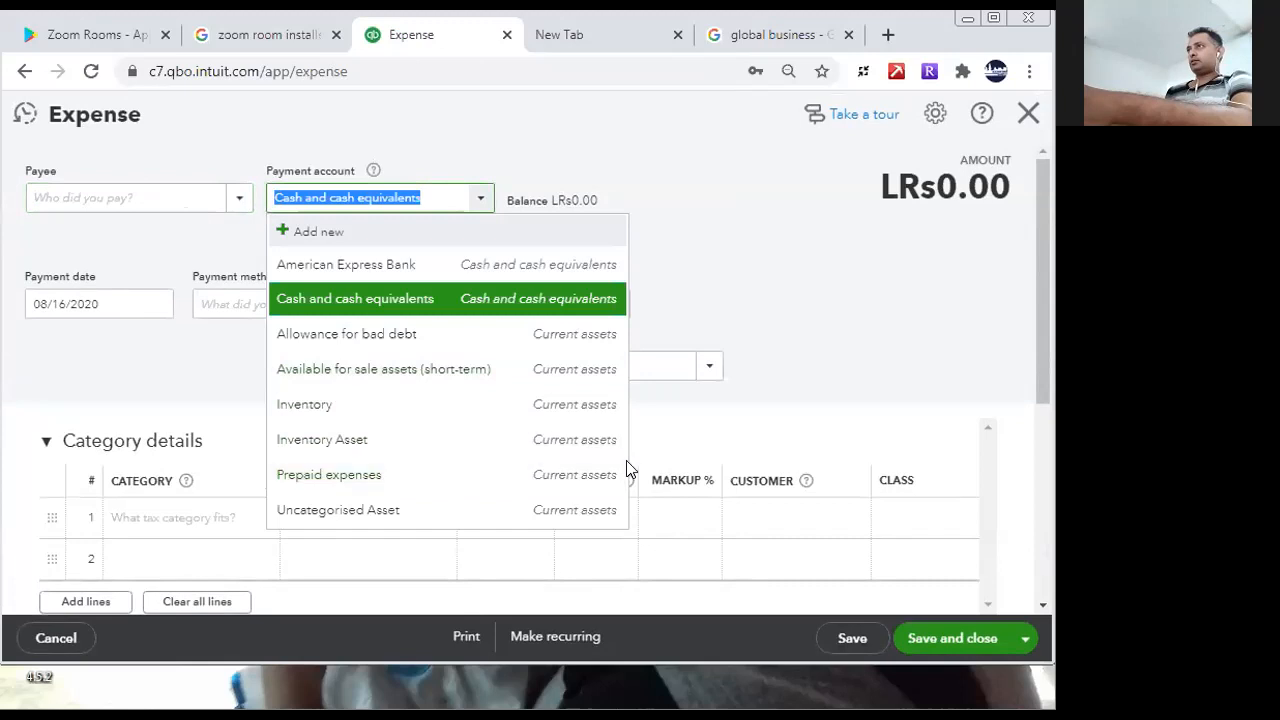
click(757, 244)
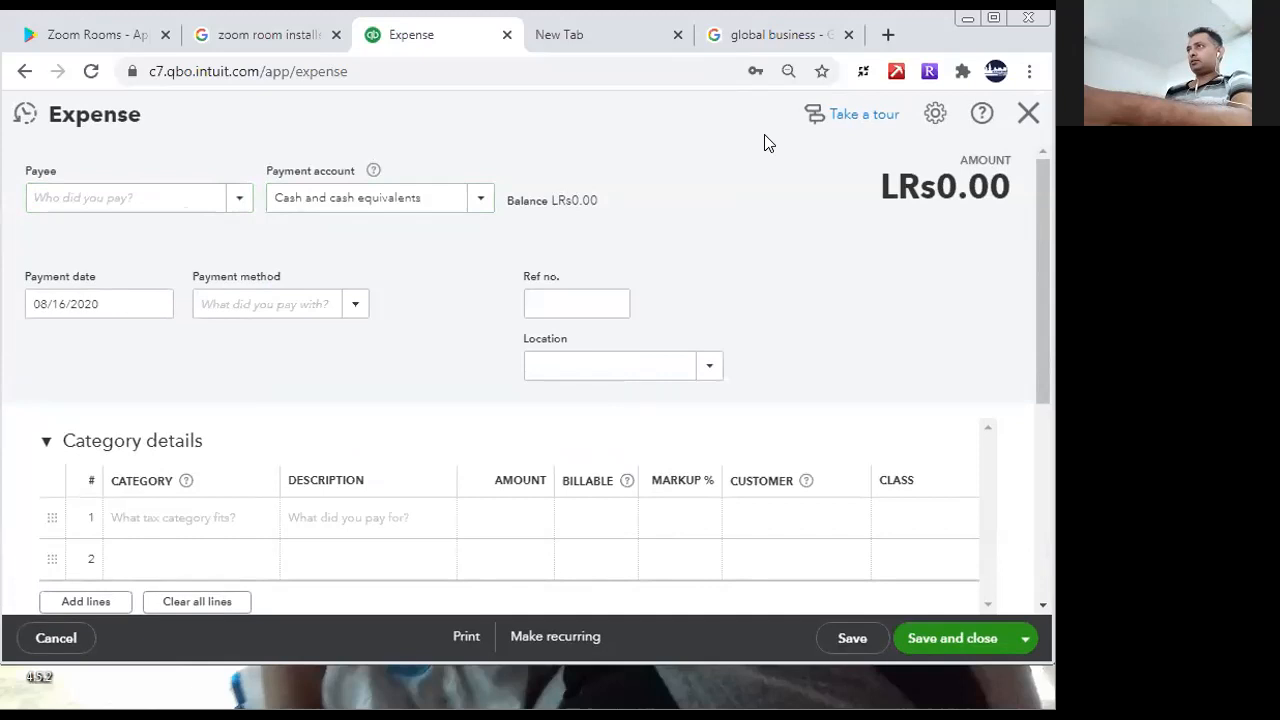
- Switch to the other browser window showing the balance sheet and start a new journal entry there
click(277, 693)
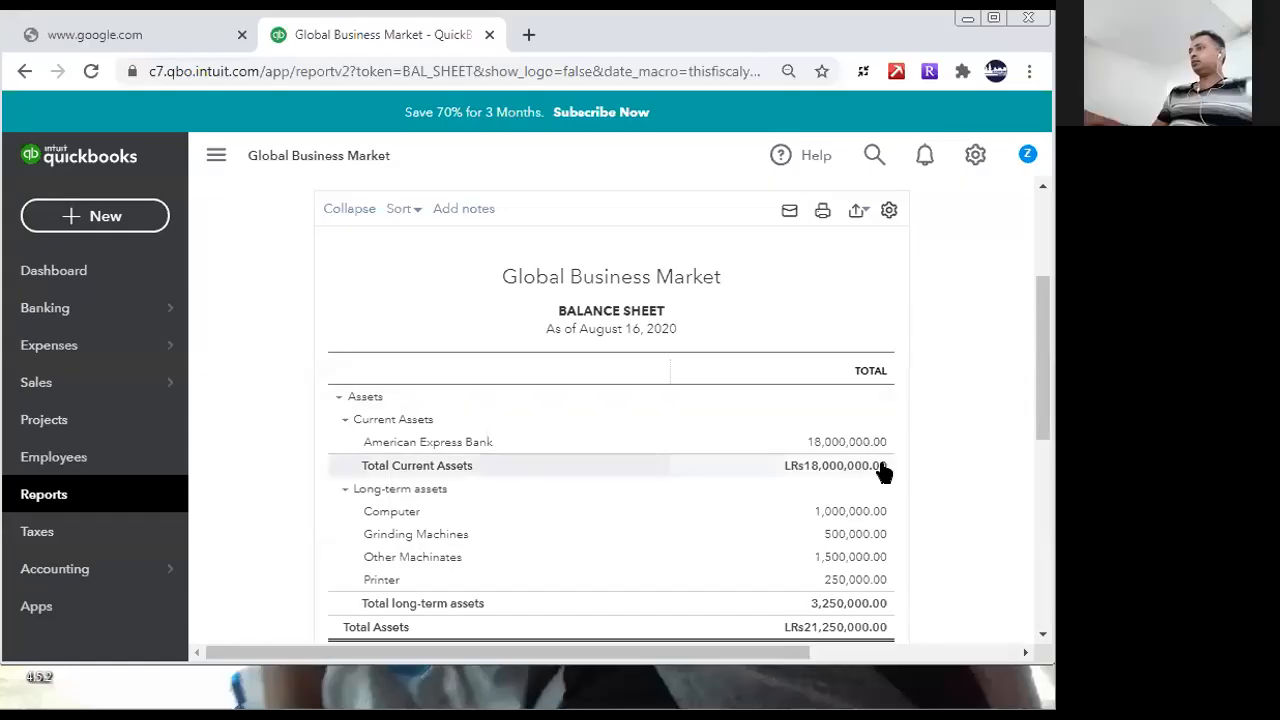
drag(1043, 417, 1042, 368)
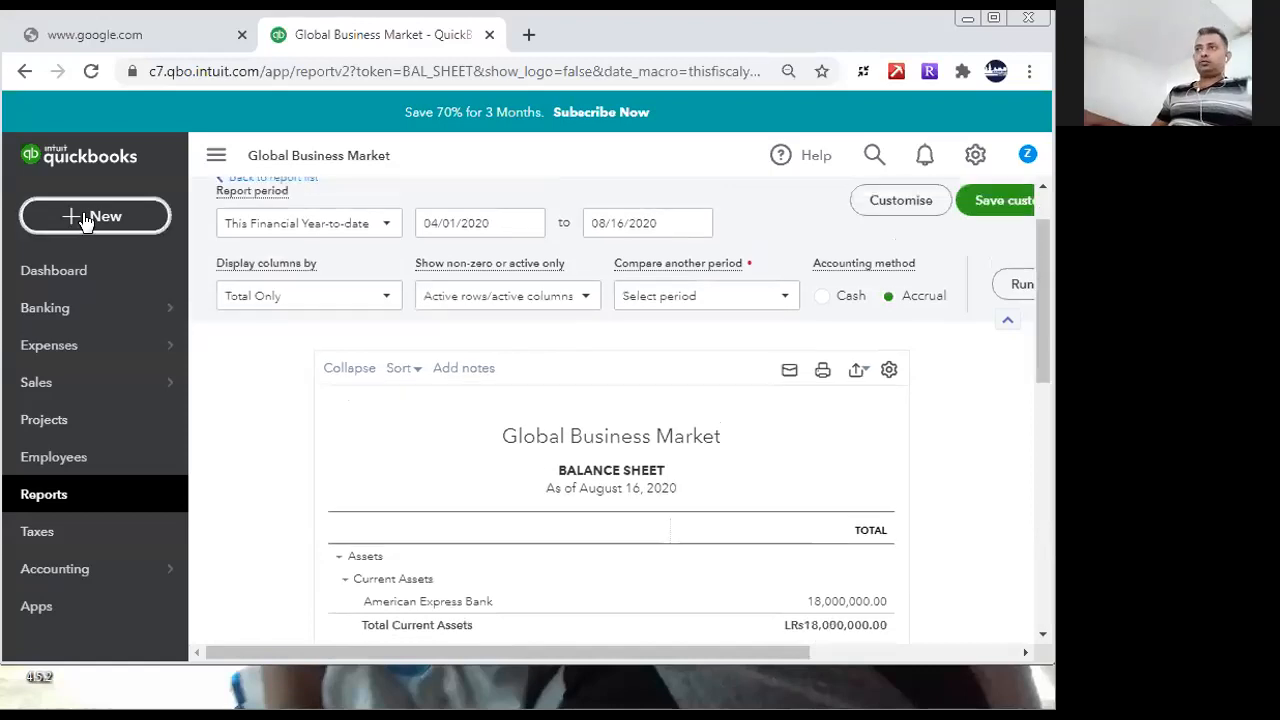
click(85, 218)
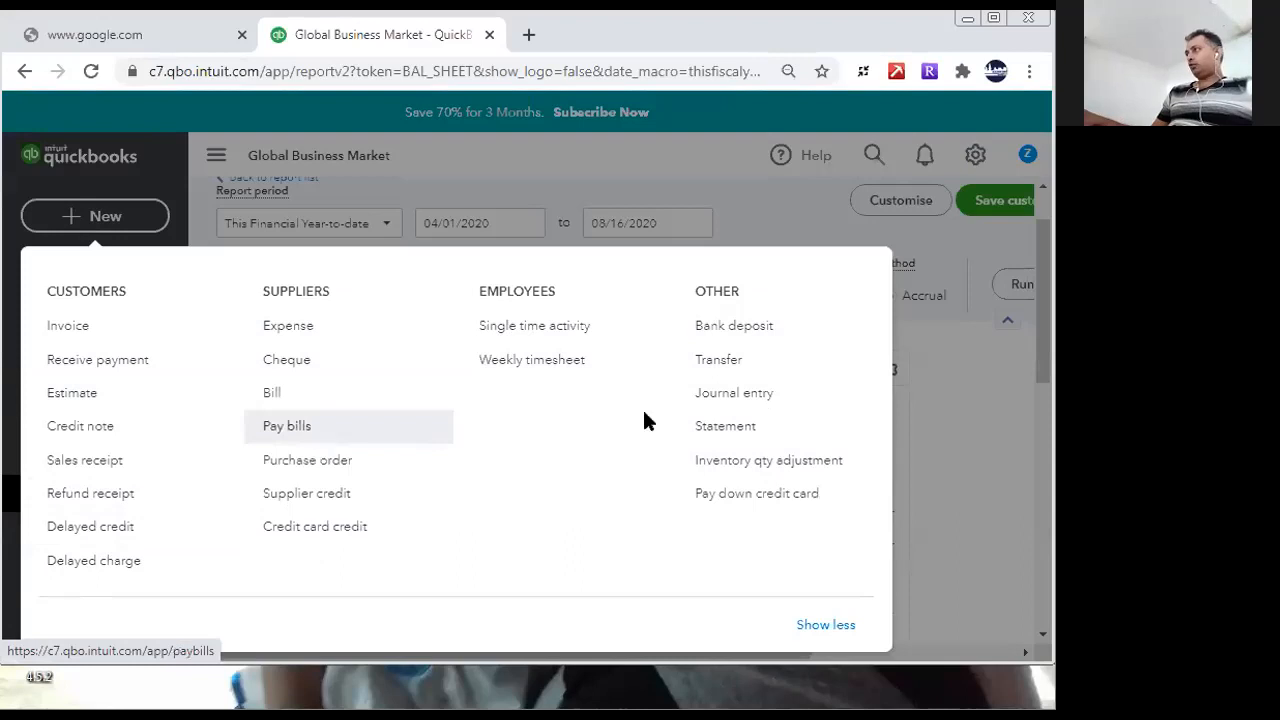
click(746, 392)
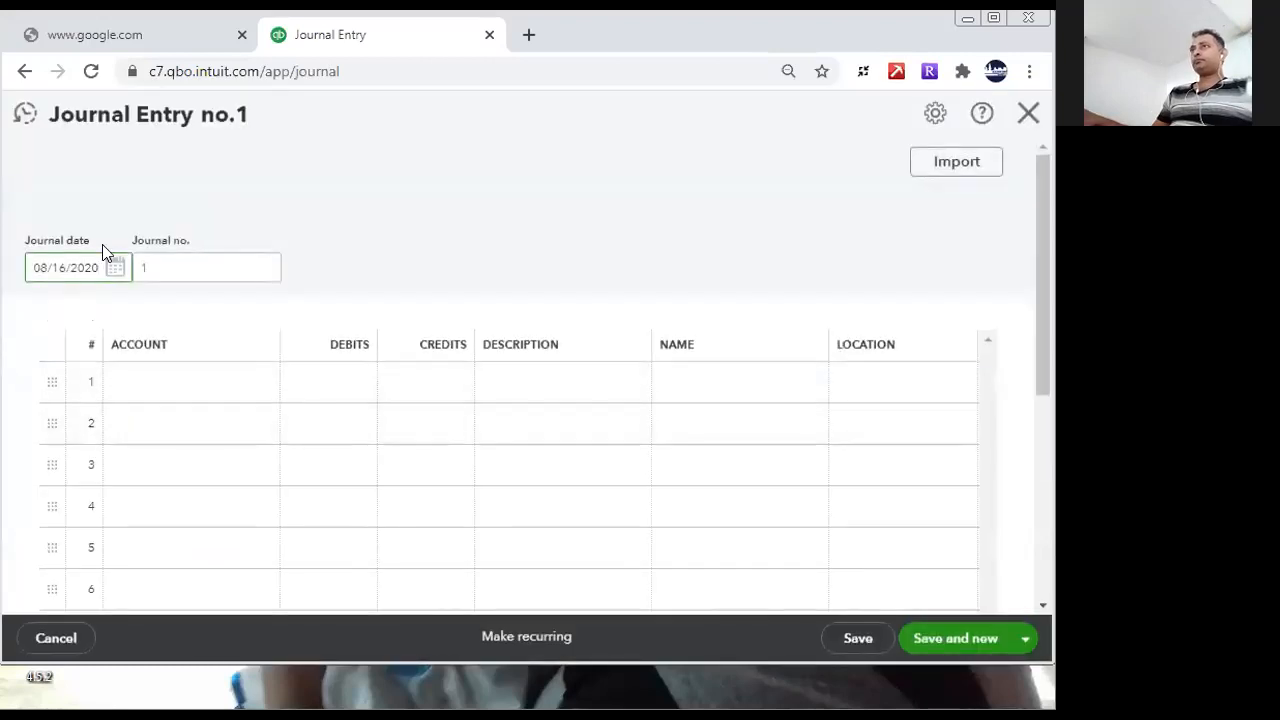
click(174, 262)
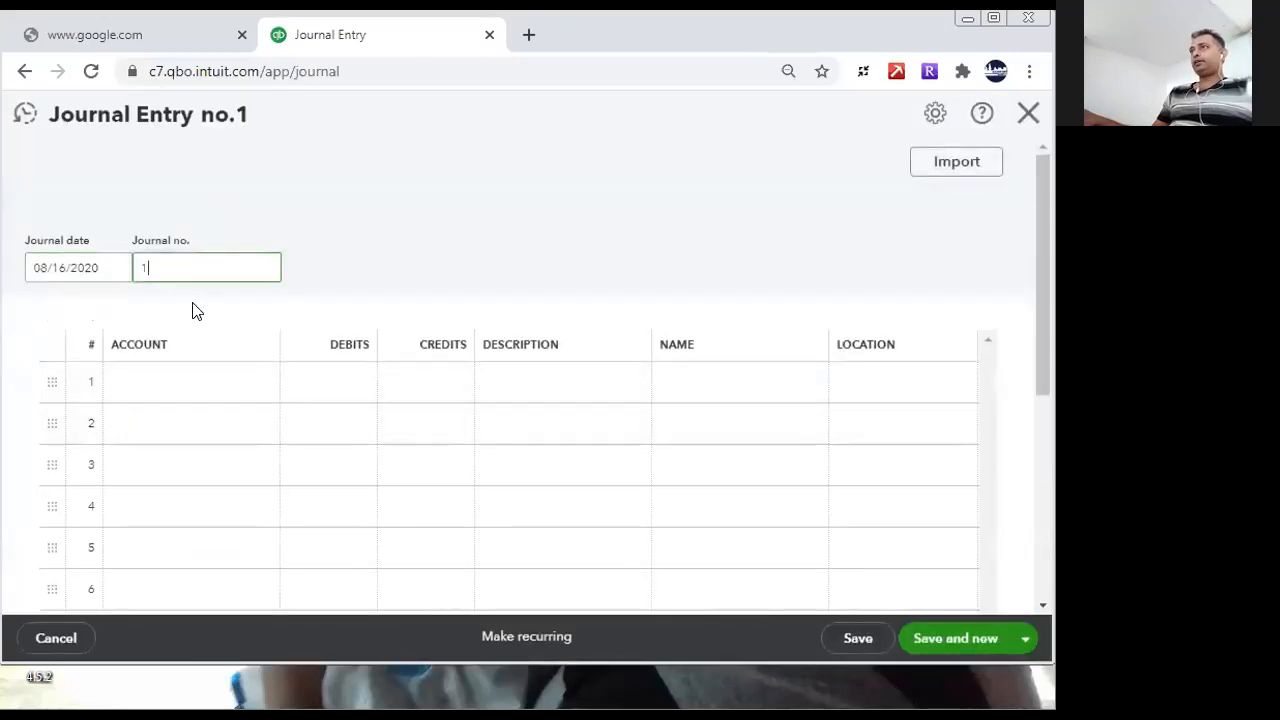
- Debit 550,000 to Motor Vehicles on the first journal line and enter a credit of 550,000 on the second line
click(259, 384)
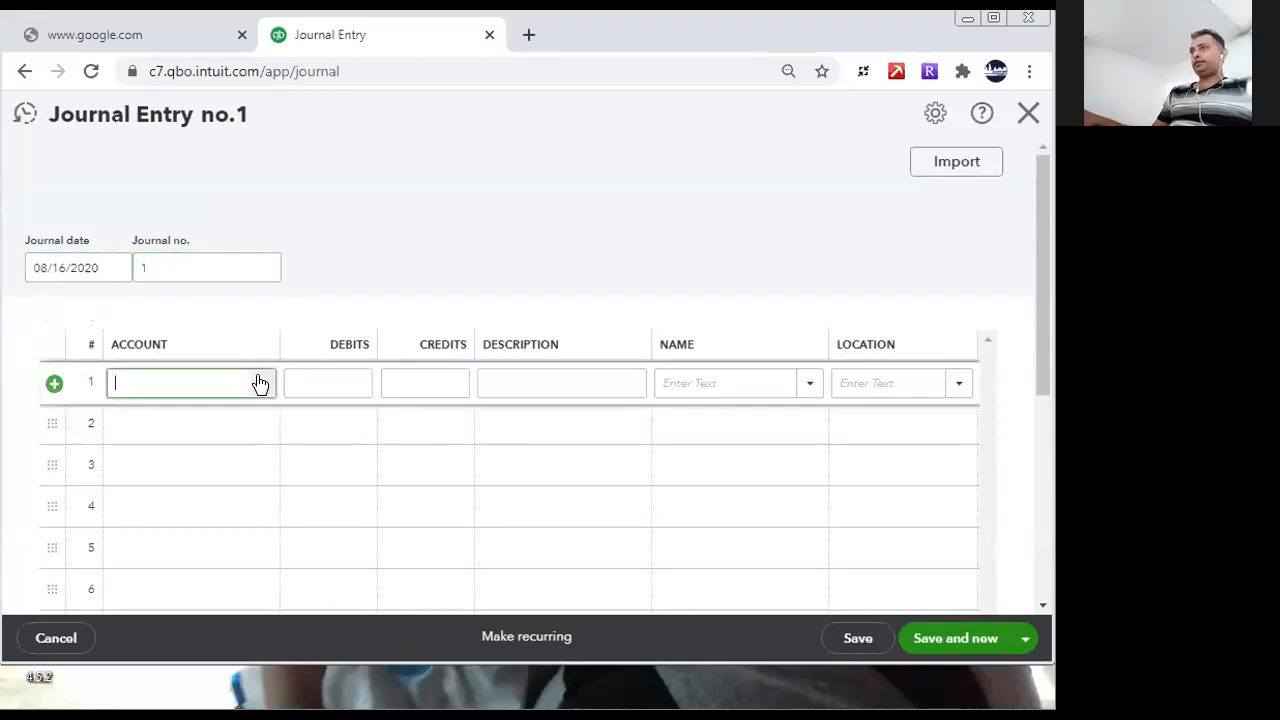
click(320, 381)
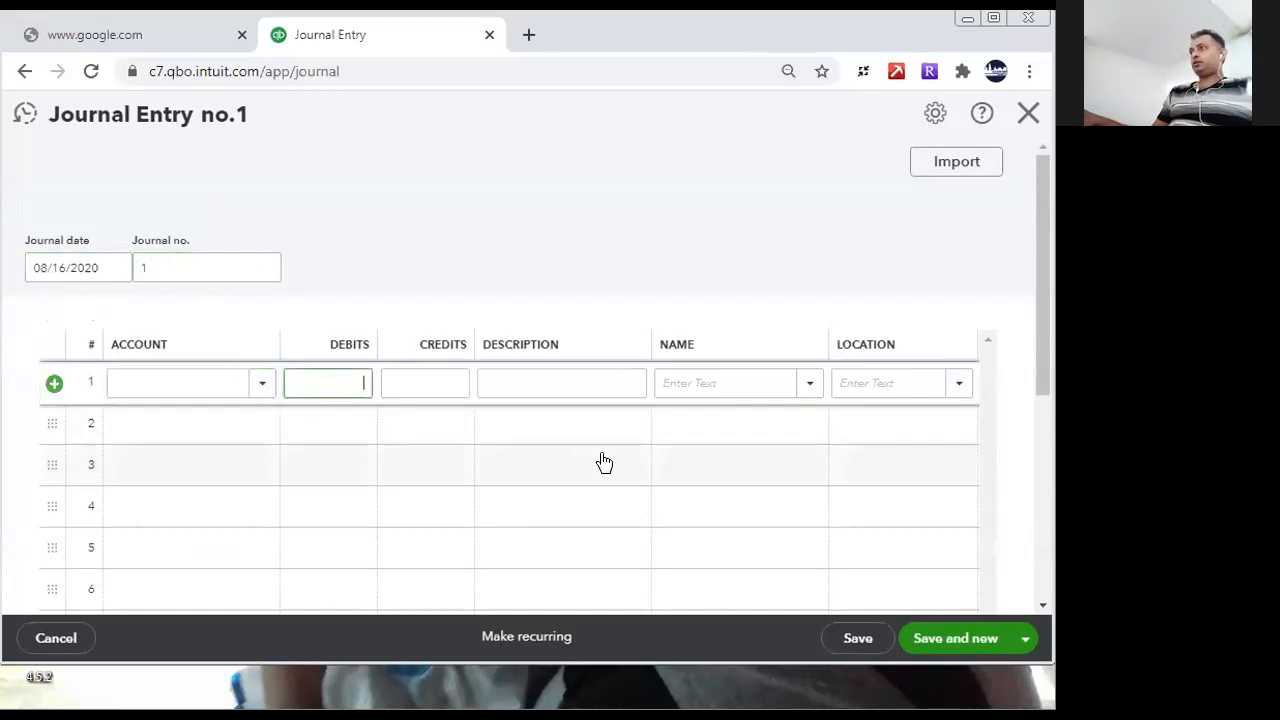
text(550,000)
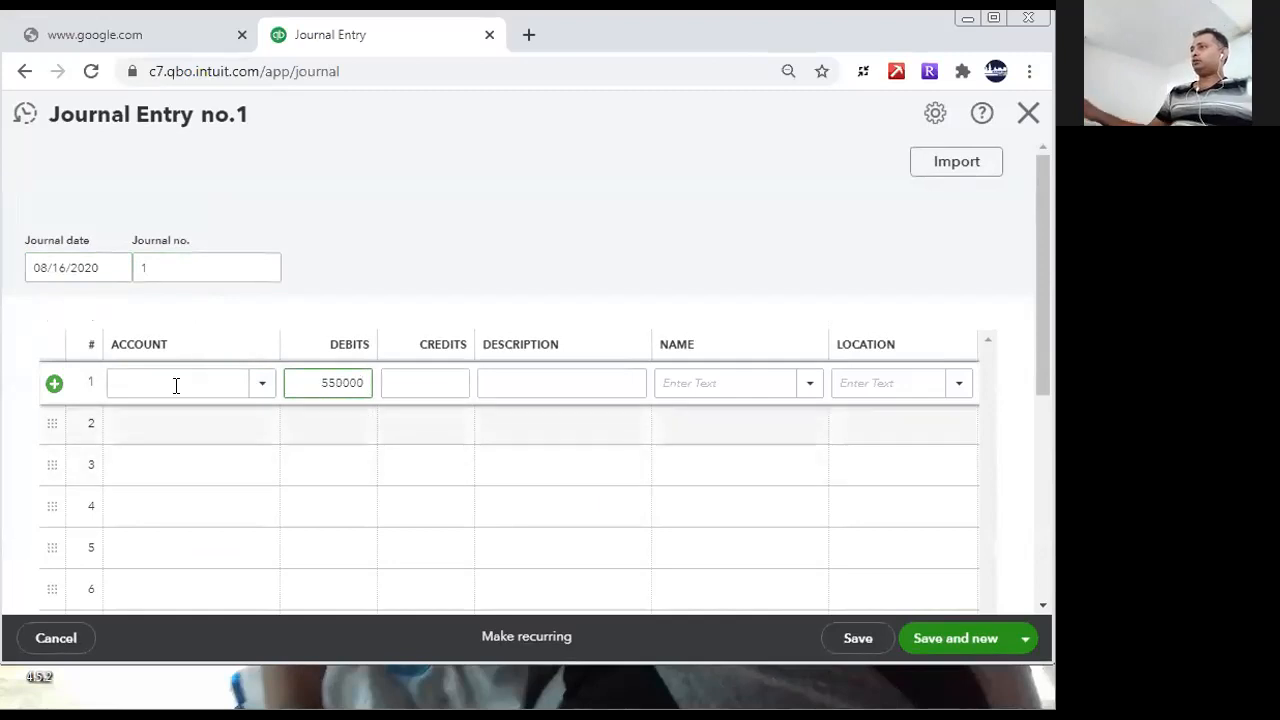
click(170, 385)
text(Mor)
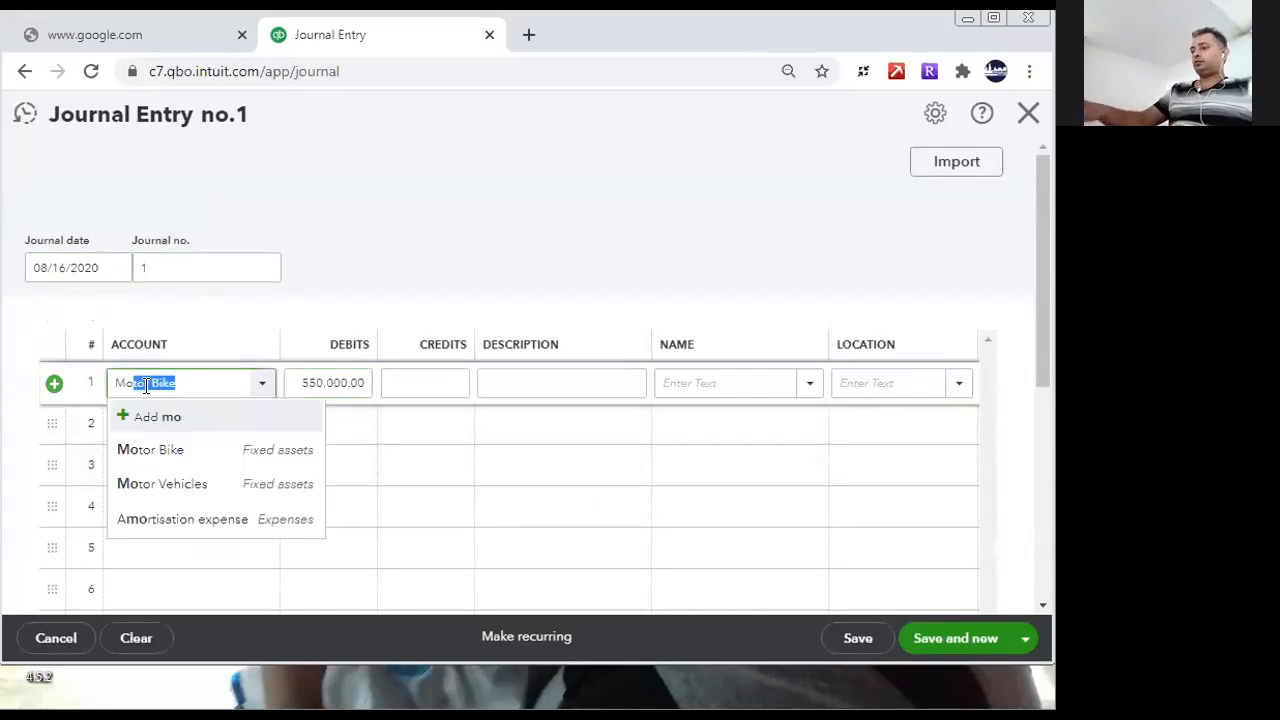
text(t)
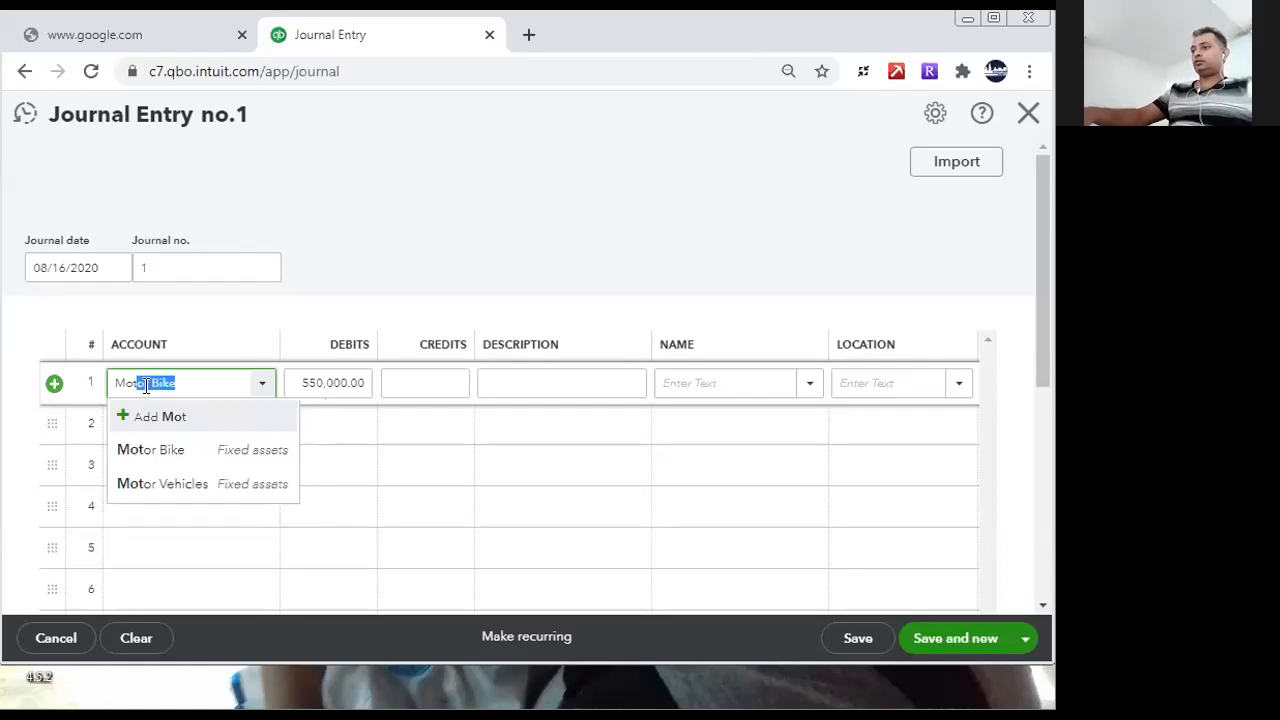
click(171, 490)
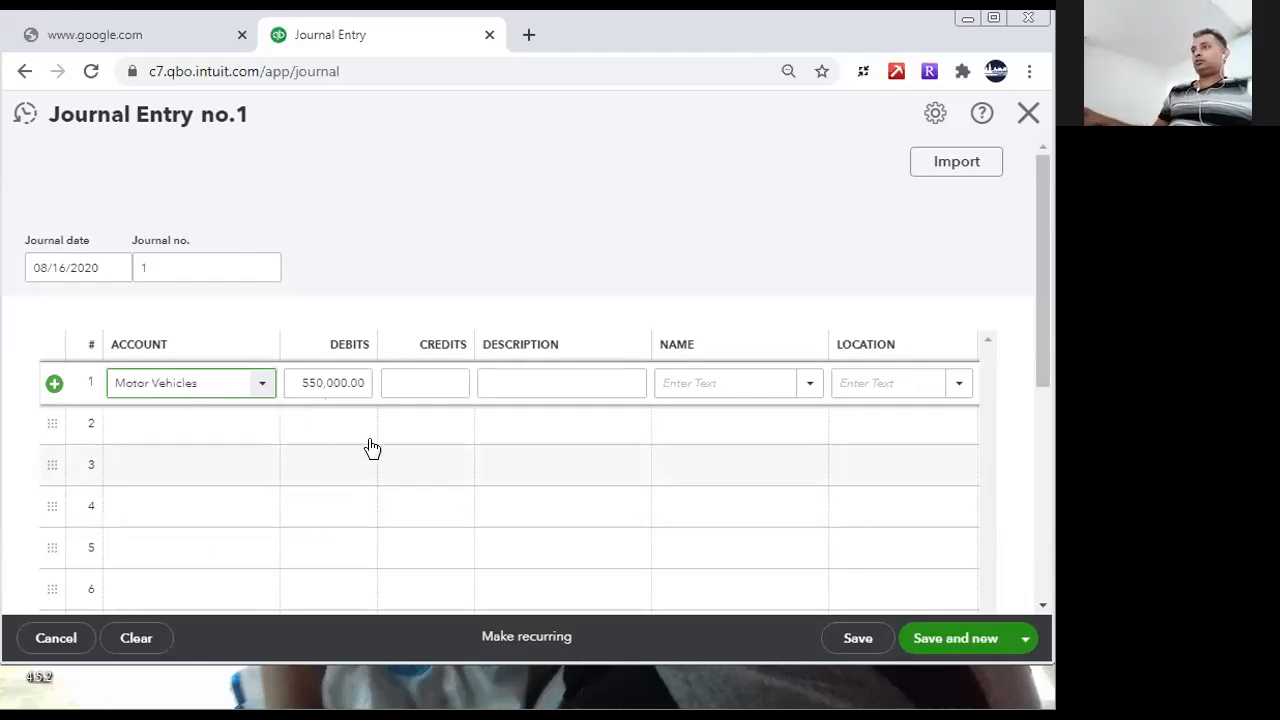
click(406, 418)
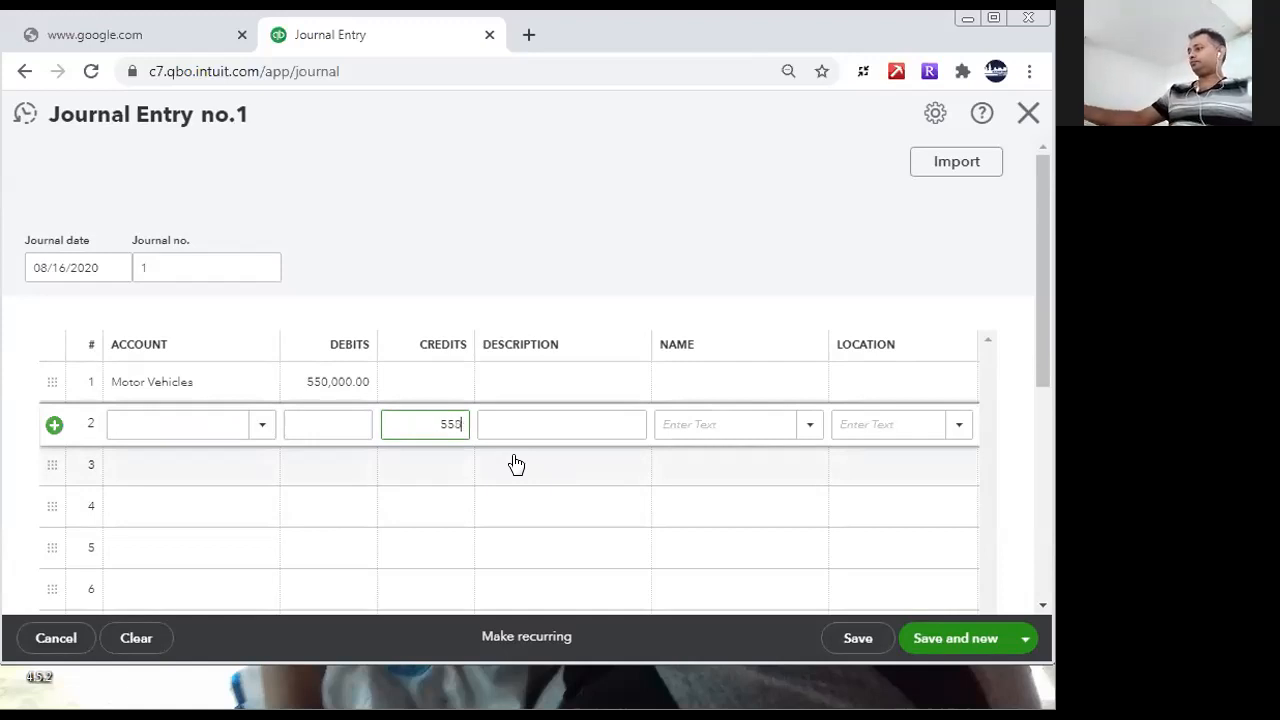
click(437, 482)
- Start adding a new account for the second line, with account type Non-current liabilities and detail type Other non-current liabilities
click(222, 421)
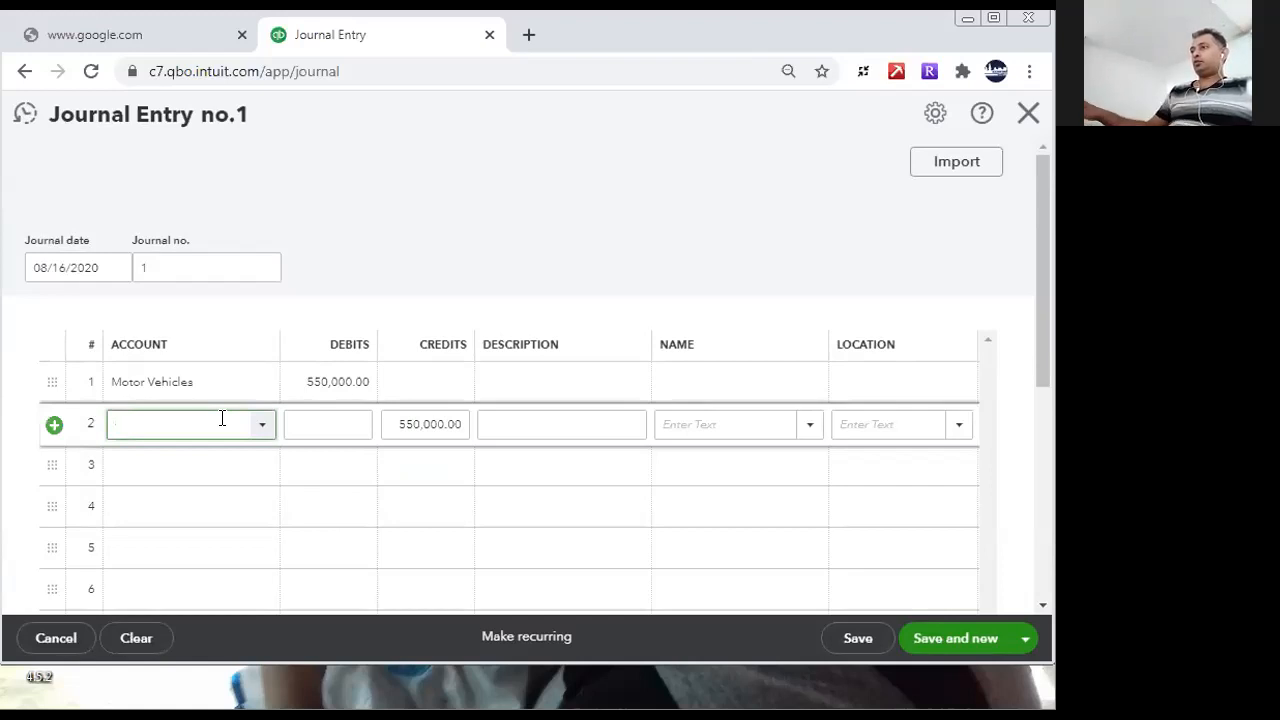
text(Lol)
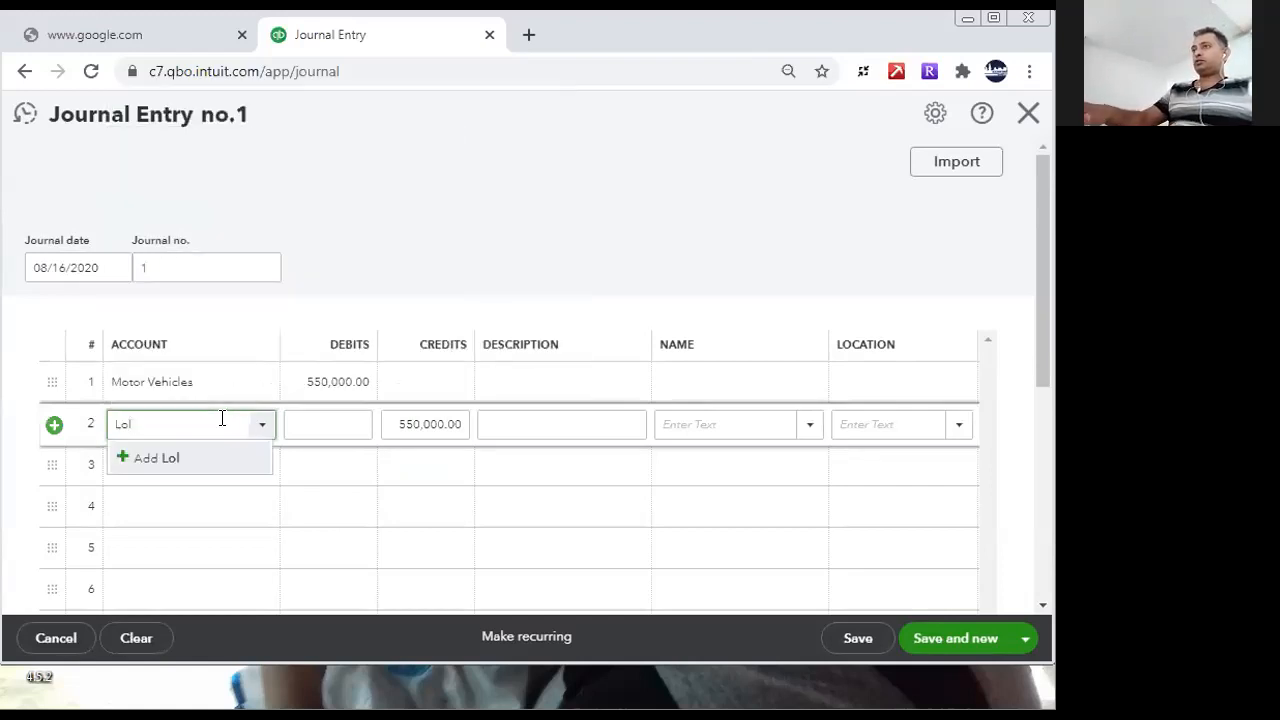
click(120, 462)
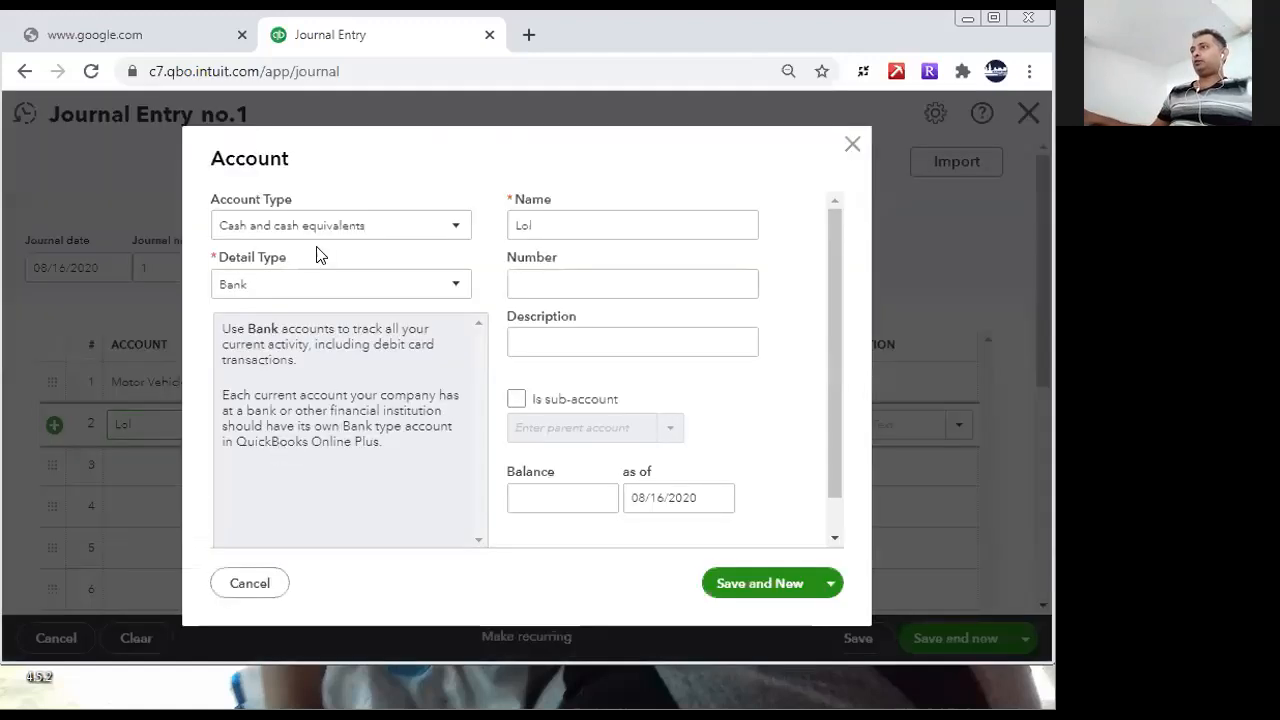
click(366, 224)
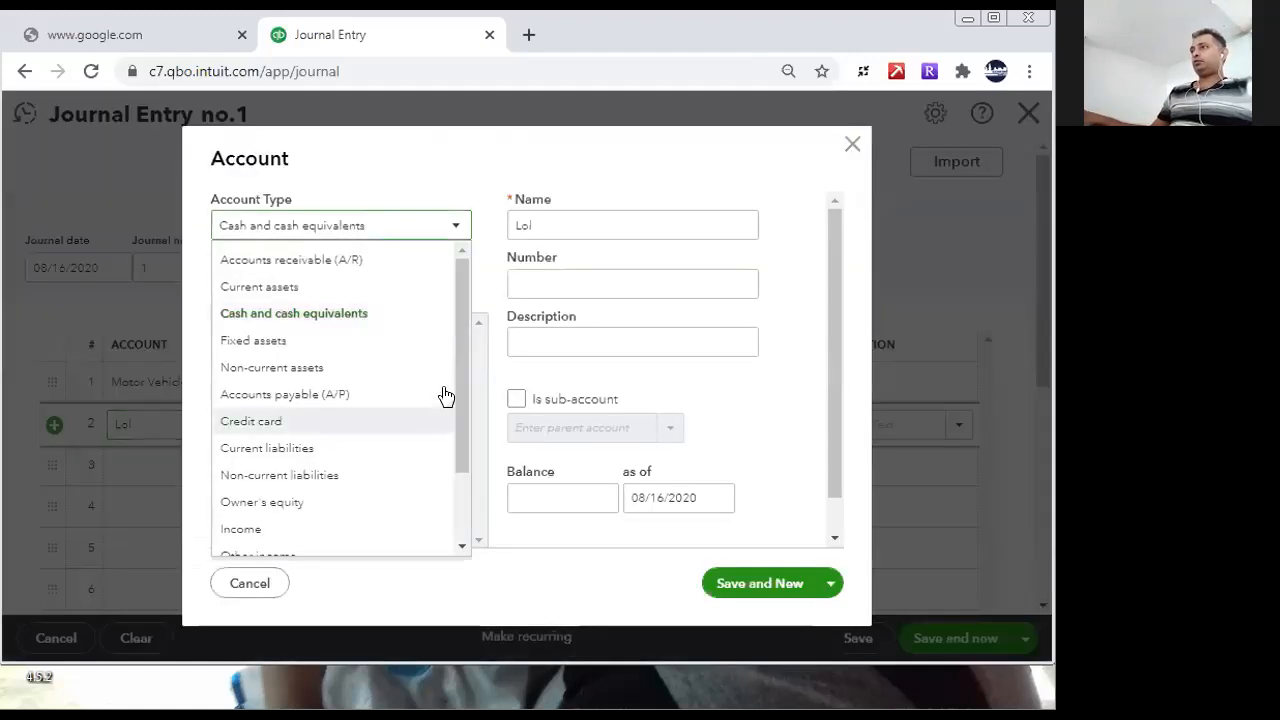
click(378, 449)
click(445, 225)
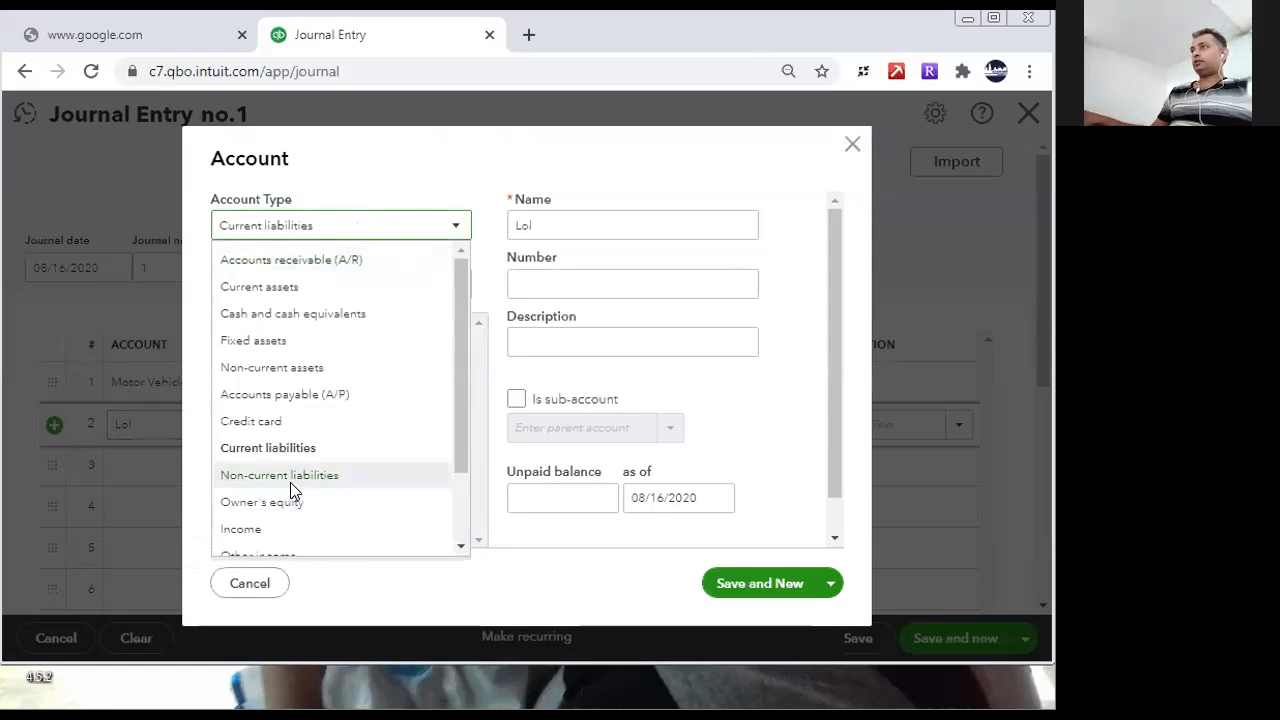
click(290, 482)
click(394, 288)
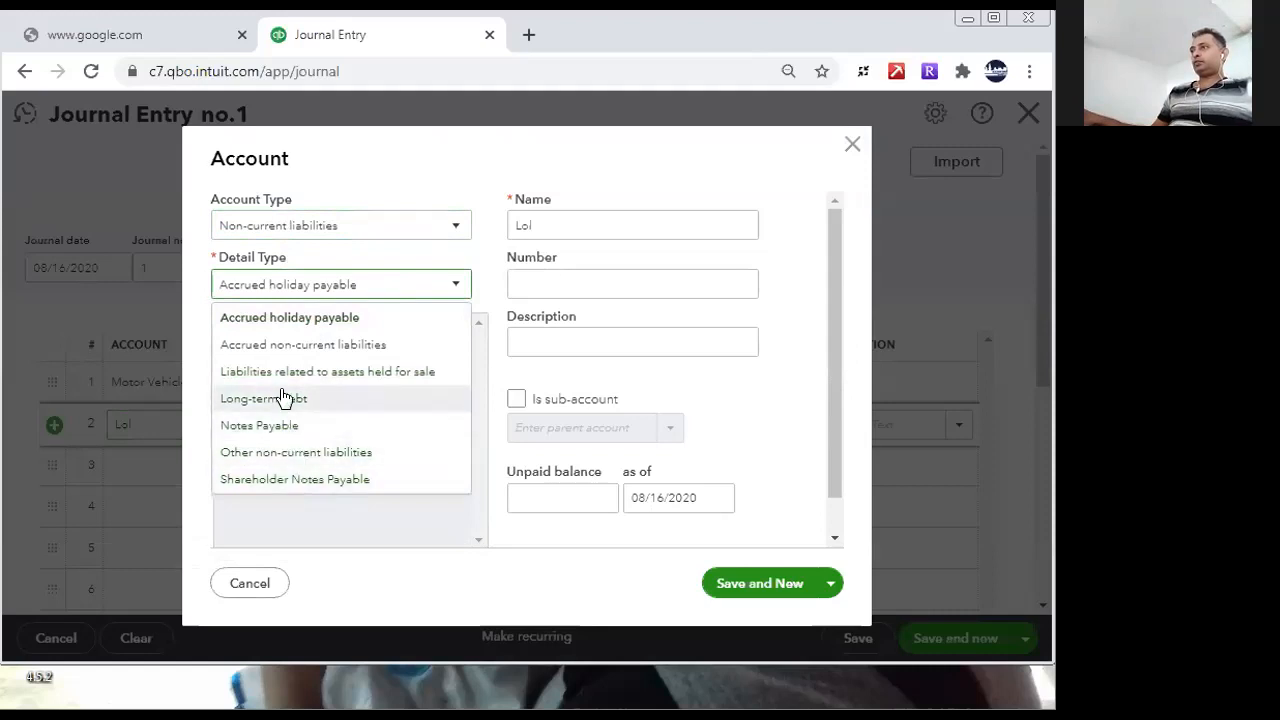
click(295, 456)
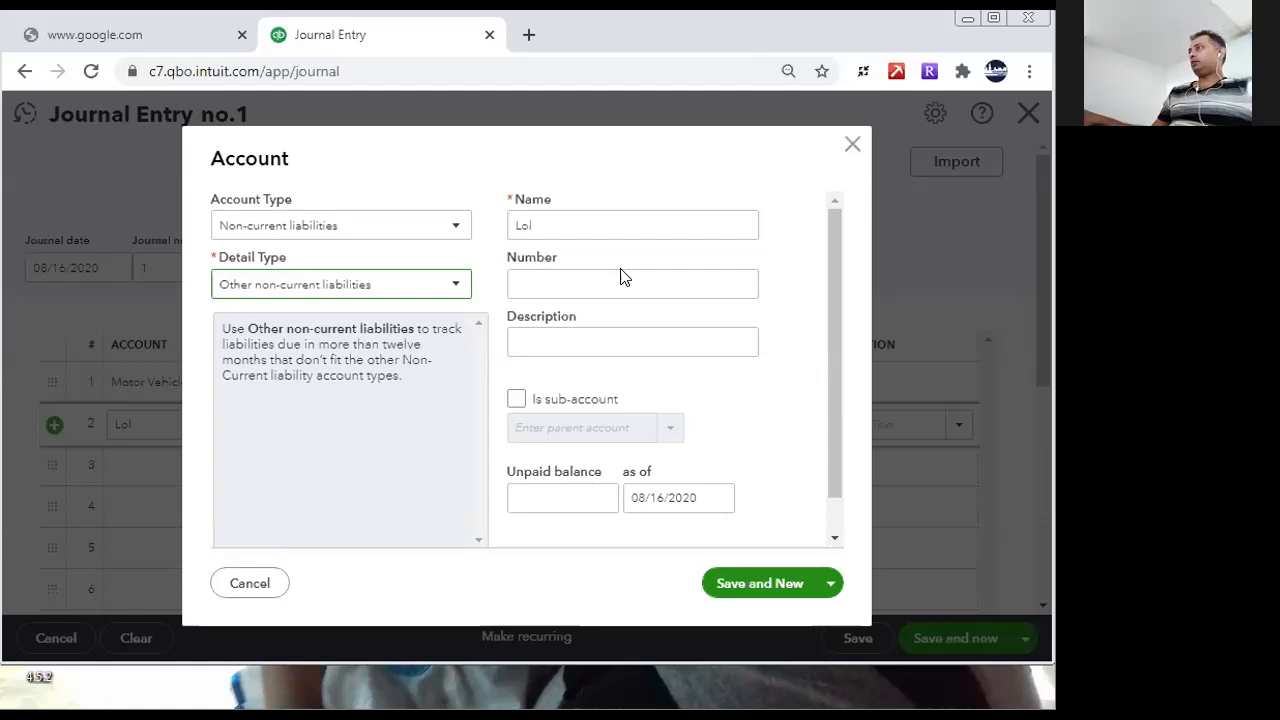
- Name the new account LOFC Leasing, copy the name into its description, save it, and close the account form
click(597, 220)
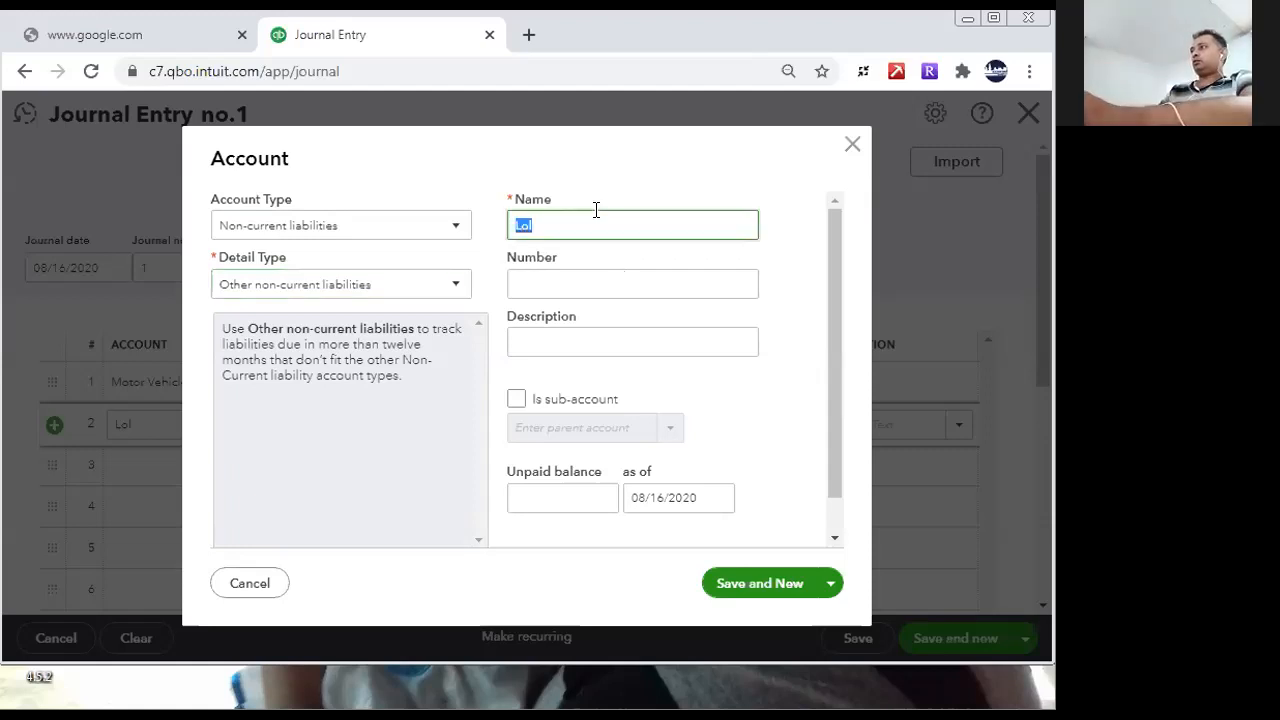
text(LOFC Leasing)
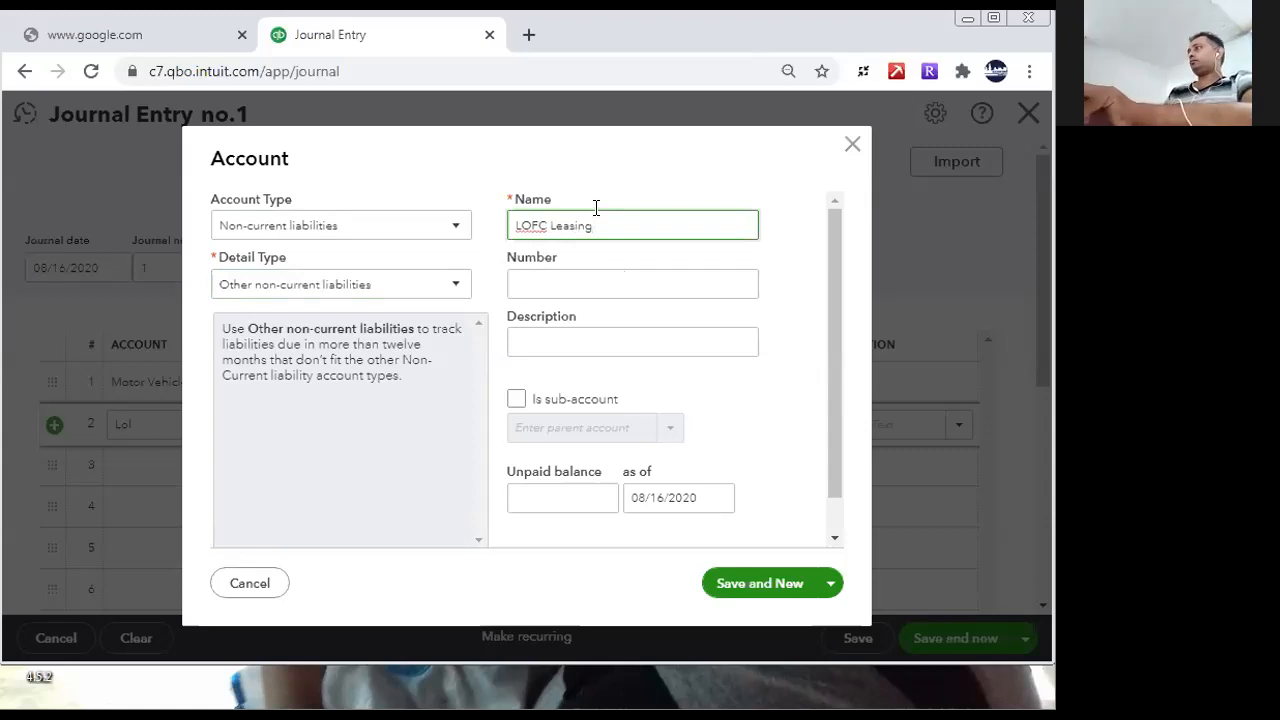
drag(616, 224, 492, 238)
key(ctrl+c)
click(586, 343)
key(ctrl+v)
click(714, 584)
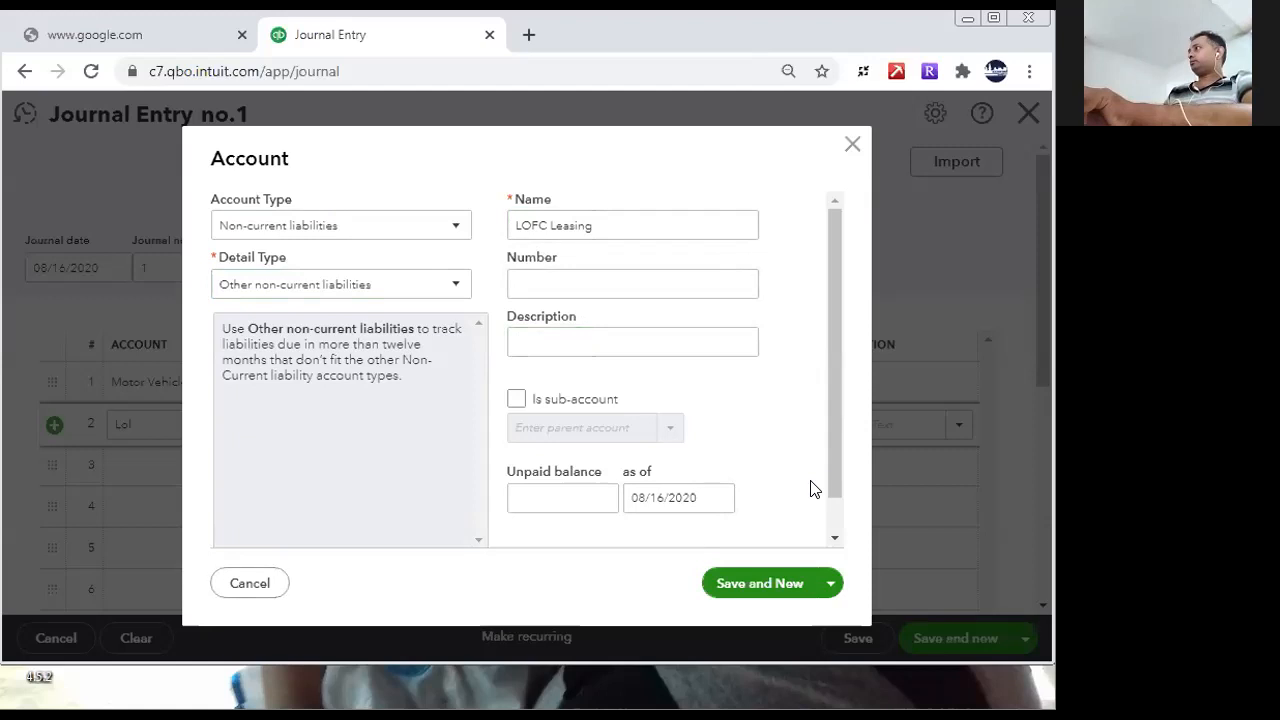
click(852, 145)
- Assign the LOFC Leasing account to the second journal line holding the 550,000 credit
text(LOFc)
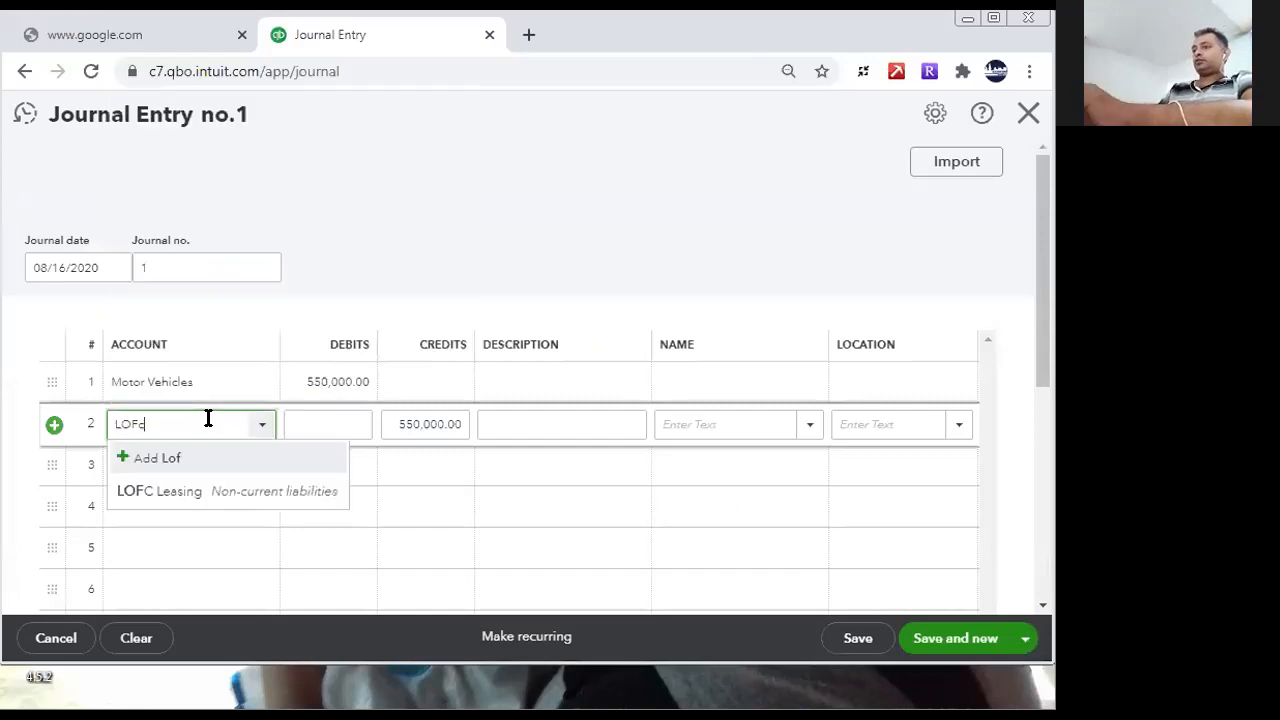
click(251, 494)
click(394, 466)
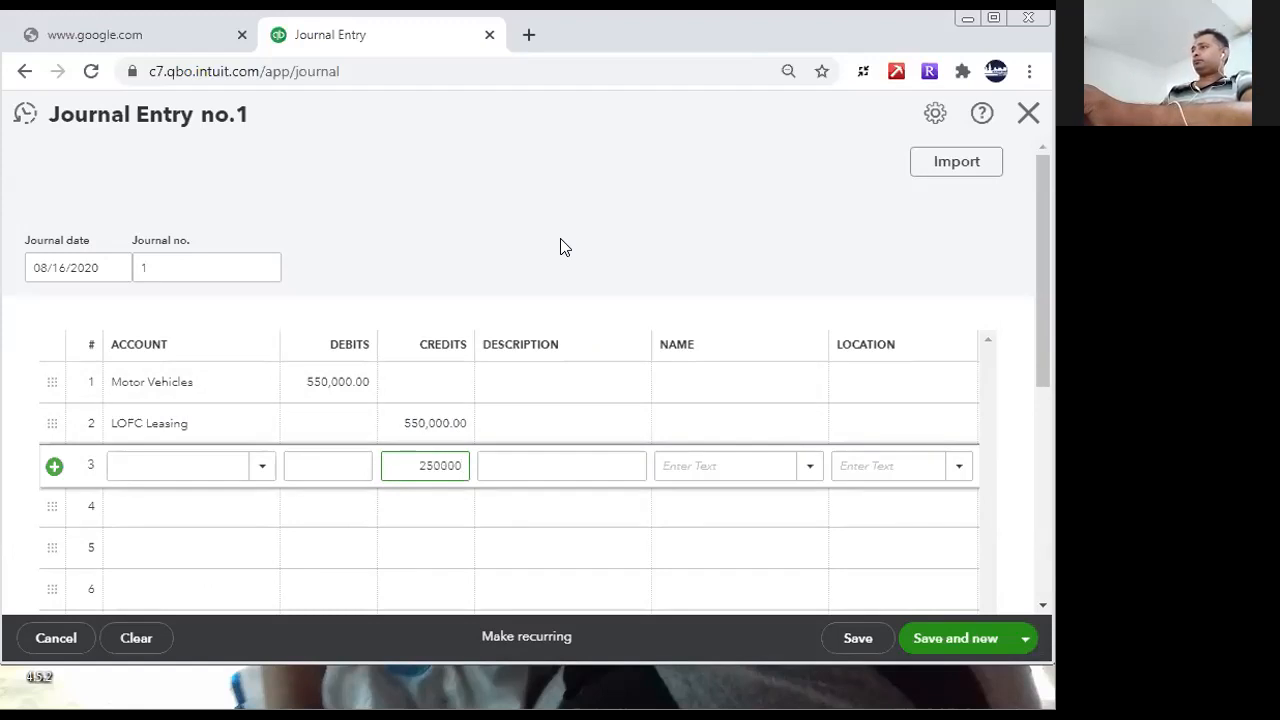
click(197, 465)
click(212, 421)
key(ctrl+c)
click(234, 471)
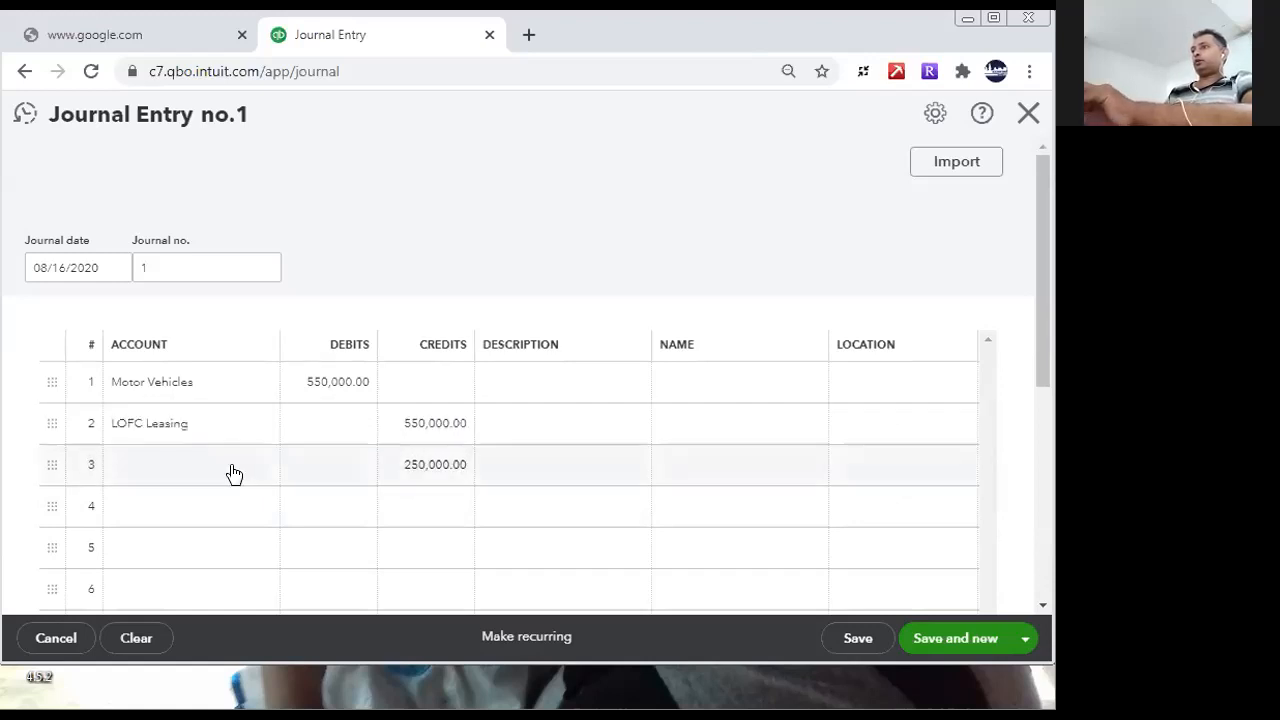
key(ctrl+v)
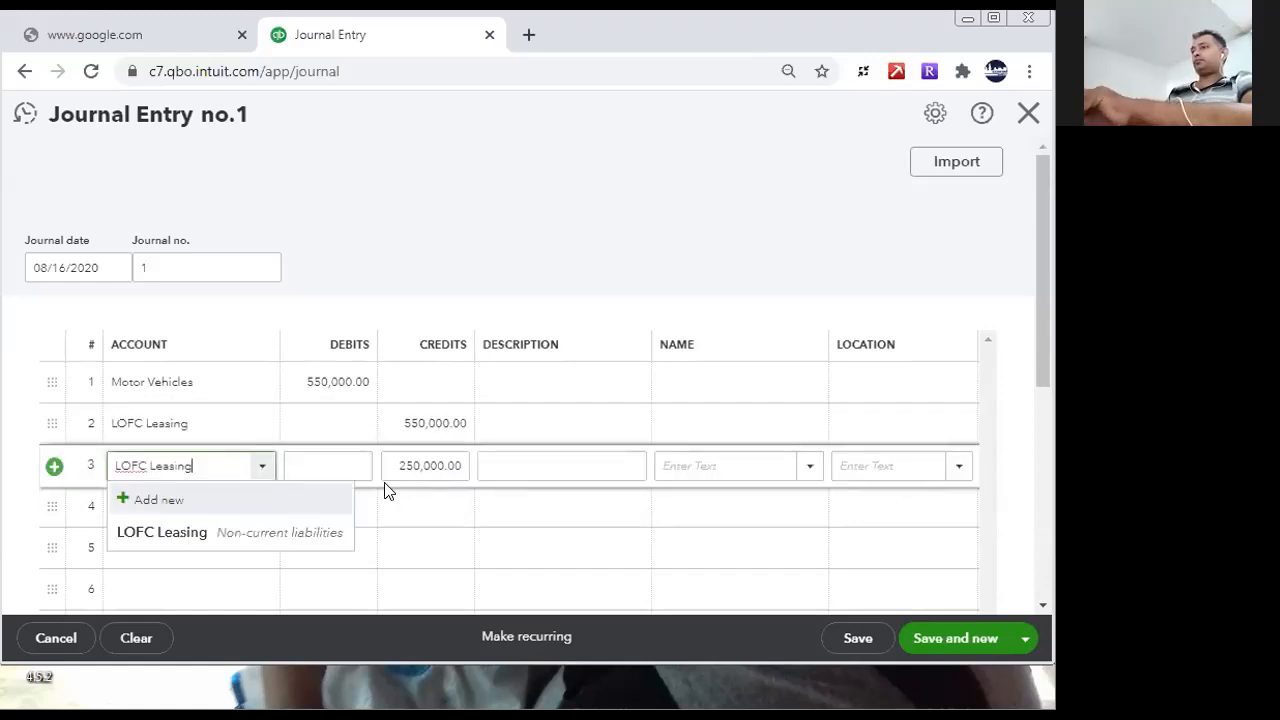
click(163, 532)
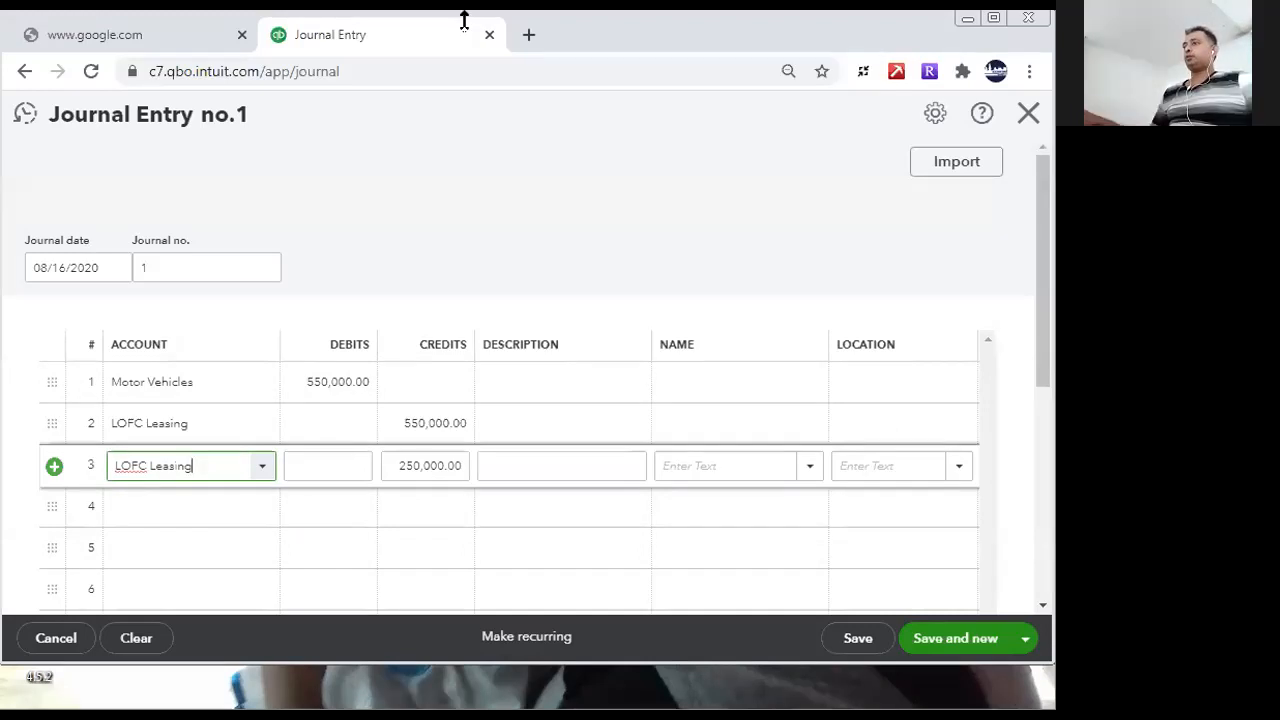
key(BackSpace)
key(BackSpace)
key(BackSpace)
key(BackSpace)
key(BackSpace)
key(BackSpace)
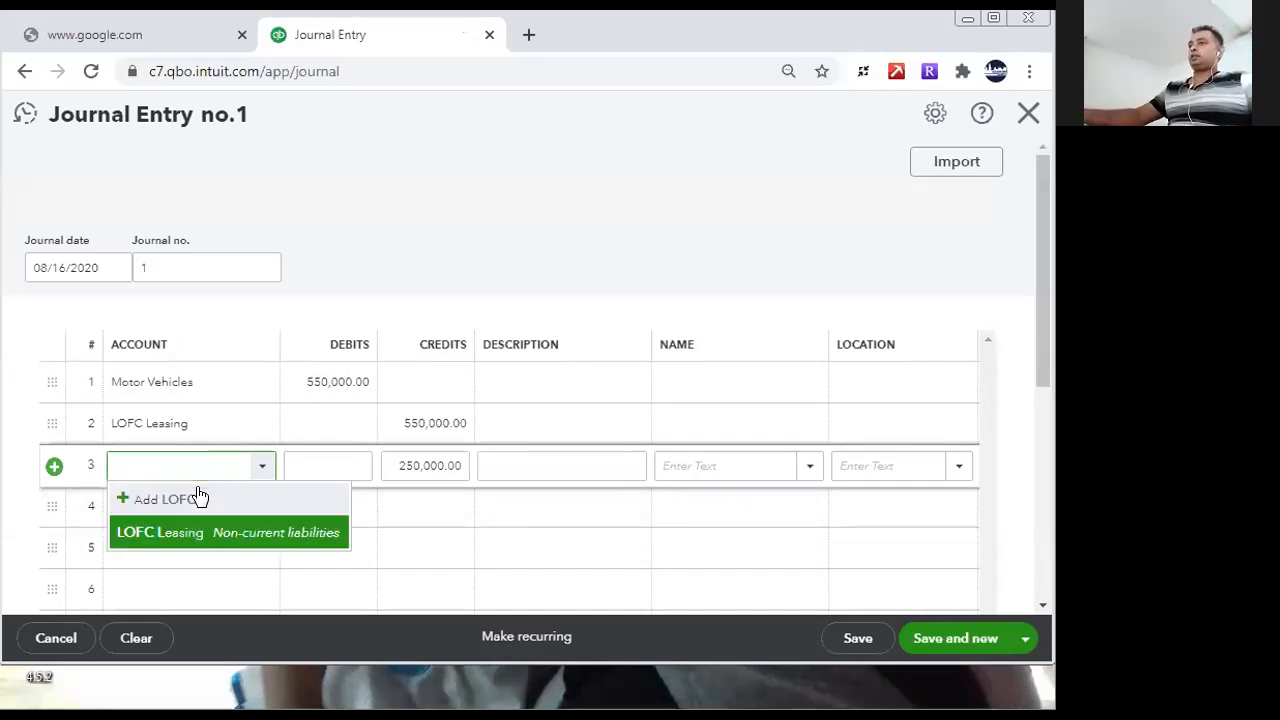
click(394, 465)
key(BackSpace)
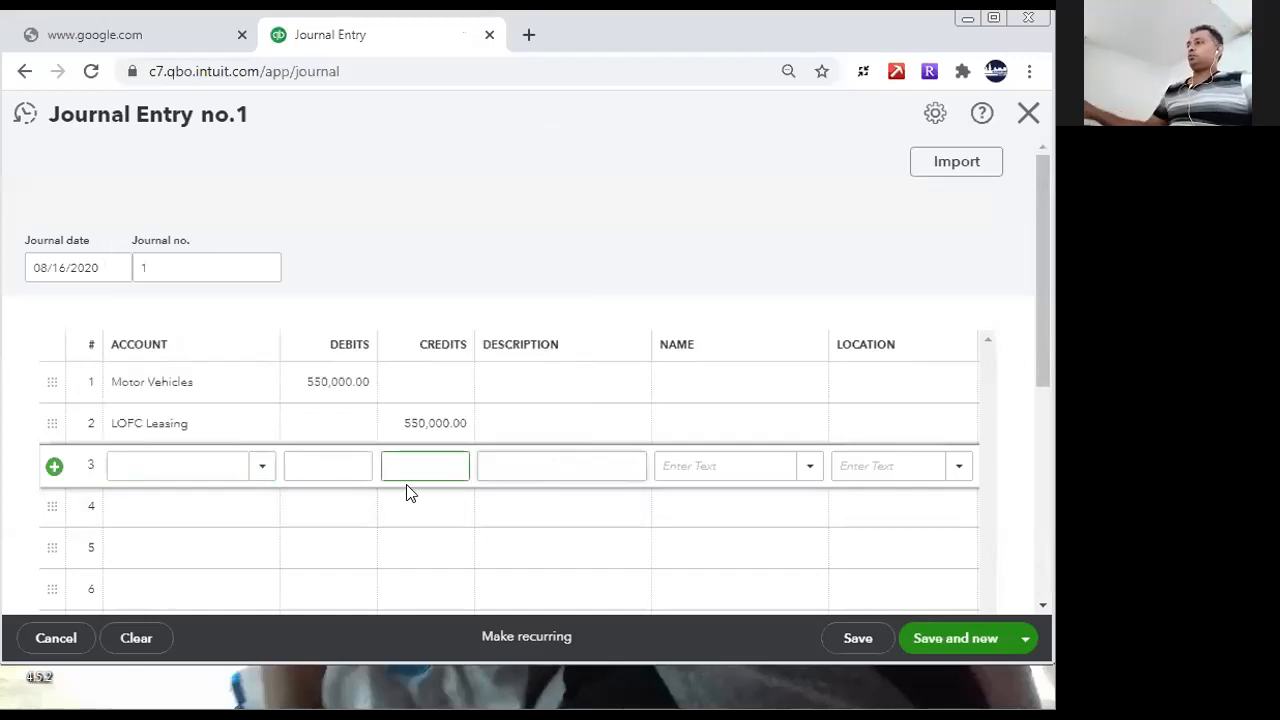
click(383, 508)
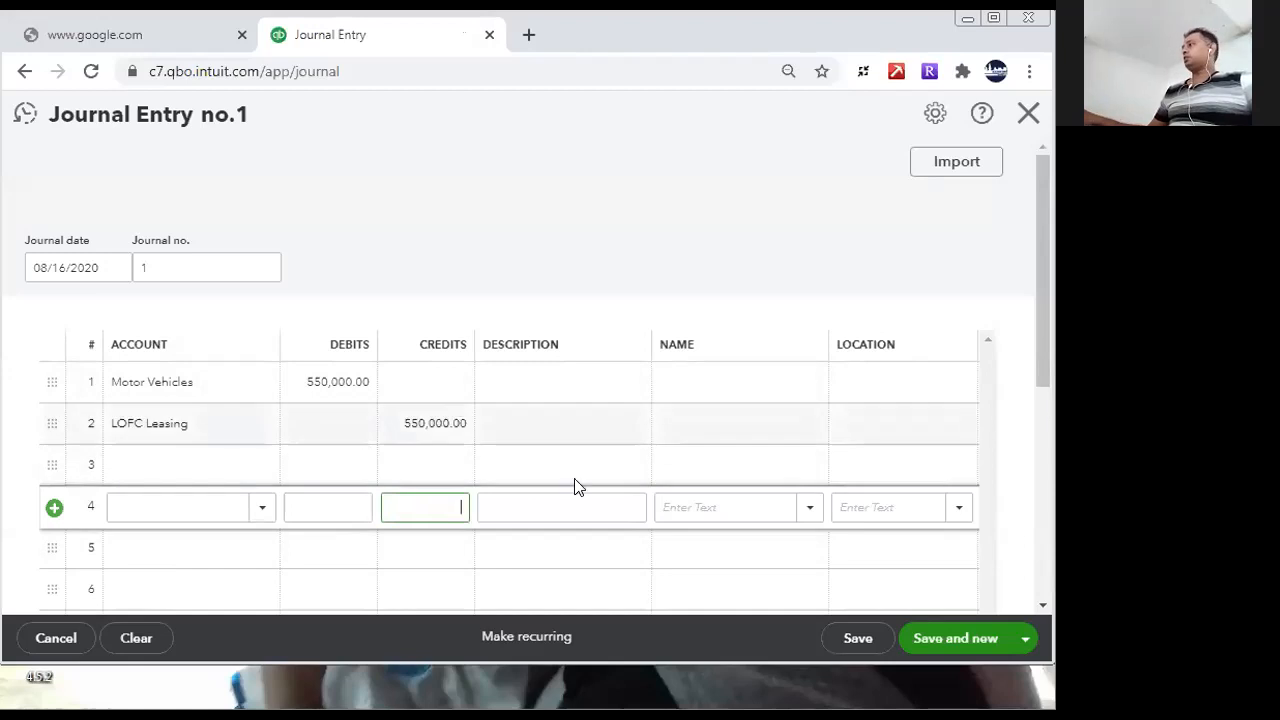
- Describe the LOFC Leasing line as "(Motor Bike)" and change the first line's account to Motor Bike
click(536, 424)
text((Motor Bike)
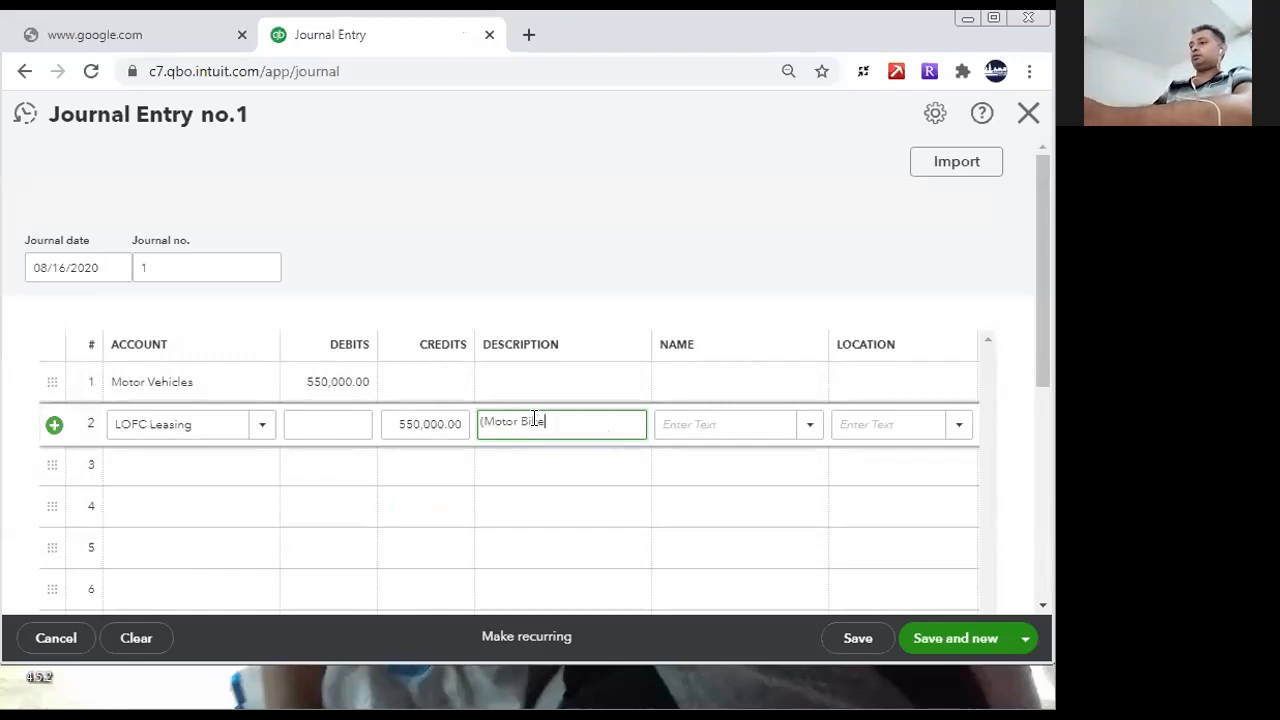
click(254, 383)
click(263, 386)
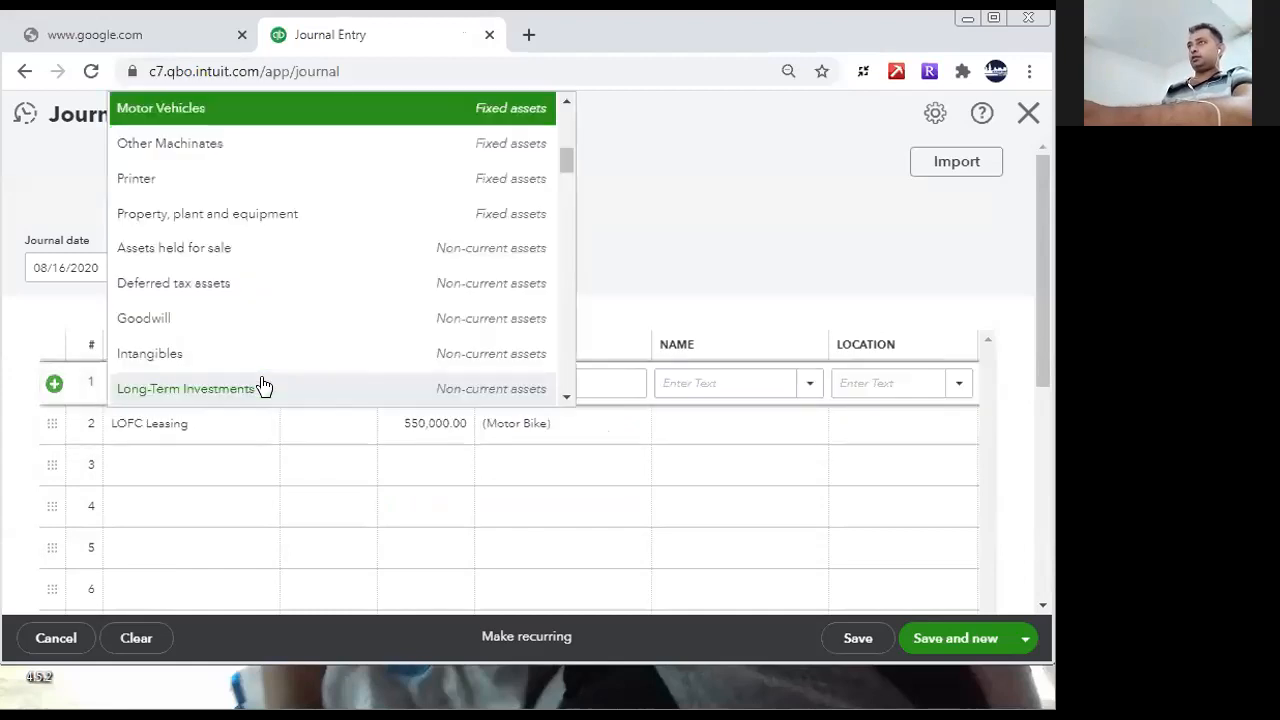
click(209, 422)
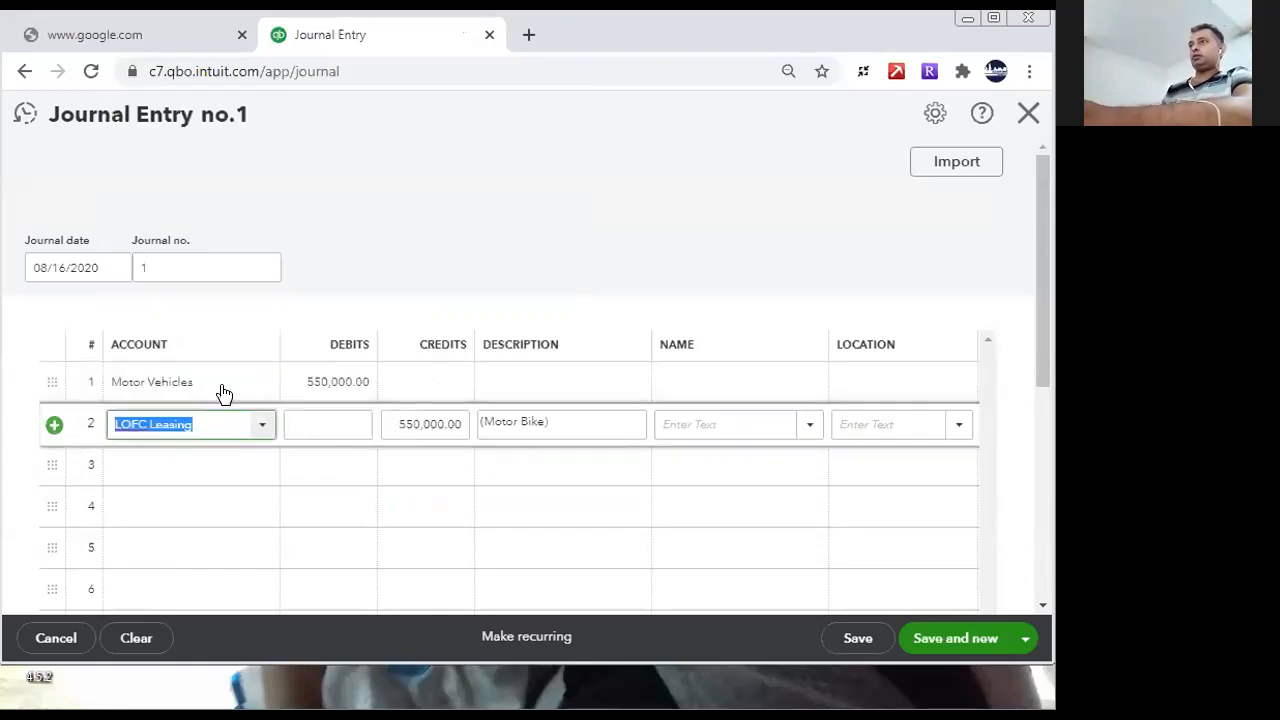
click(222, 382)
text(Moto)
click(217, 449)
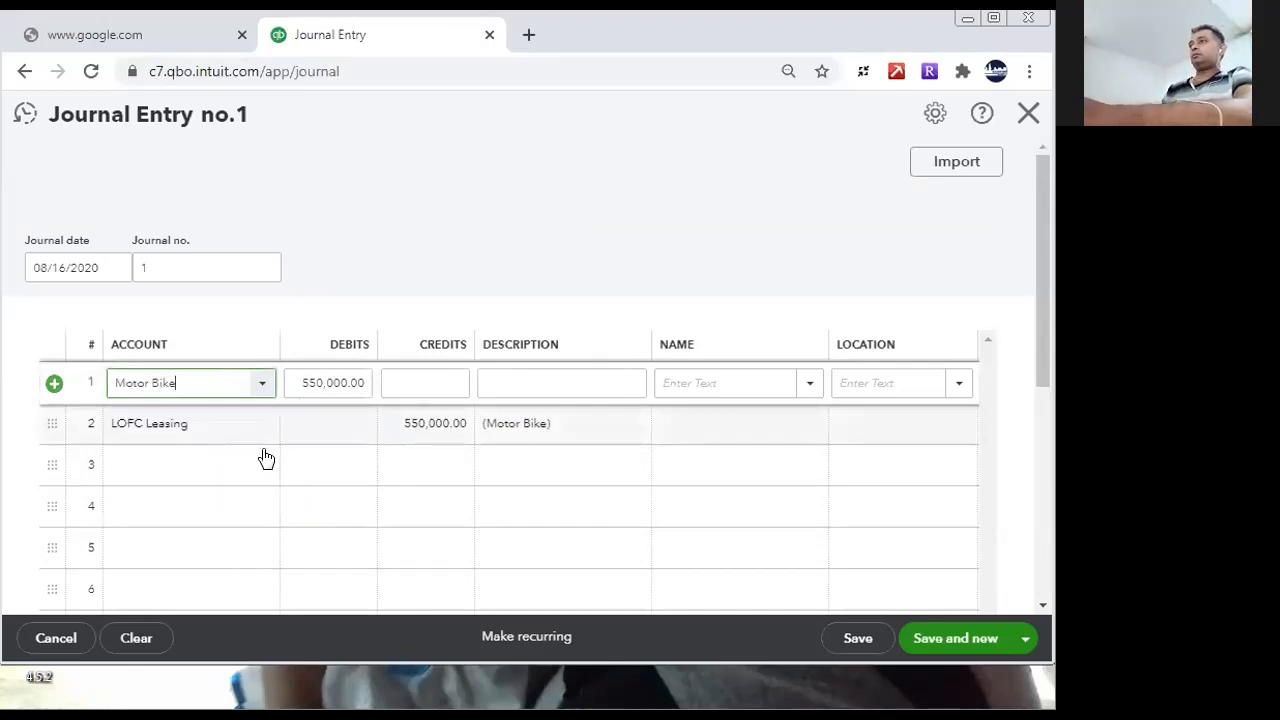
- Debit 7,500,000 to the Delivery Vehicle account on the third journal line
click(326, 467)
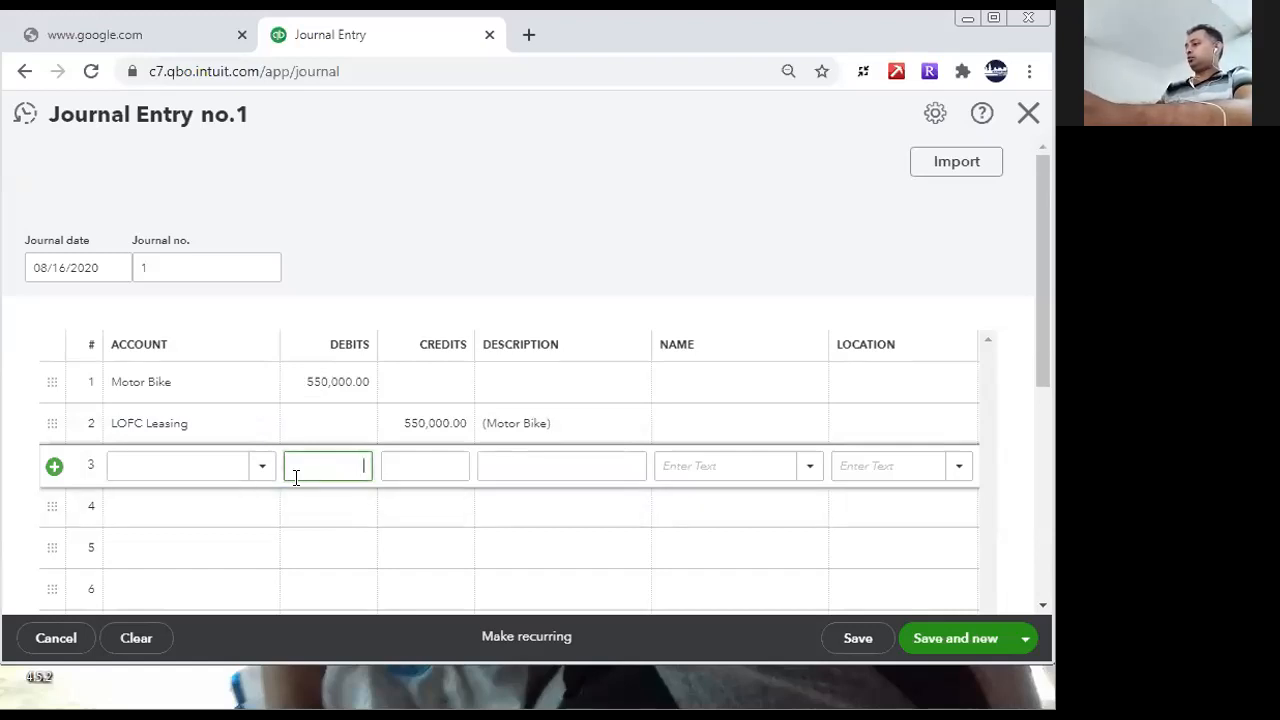
click(223, 466)
click(324, 467)
click(323, 465)
key(BackSpace)
click(228, 466)
text(Del)
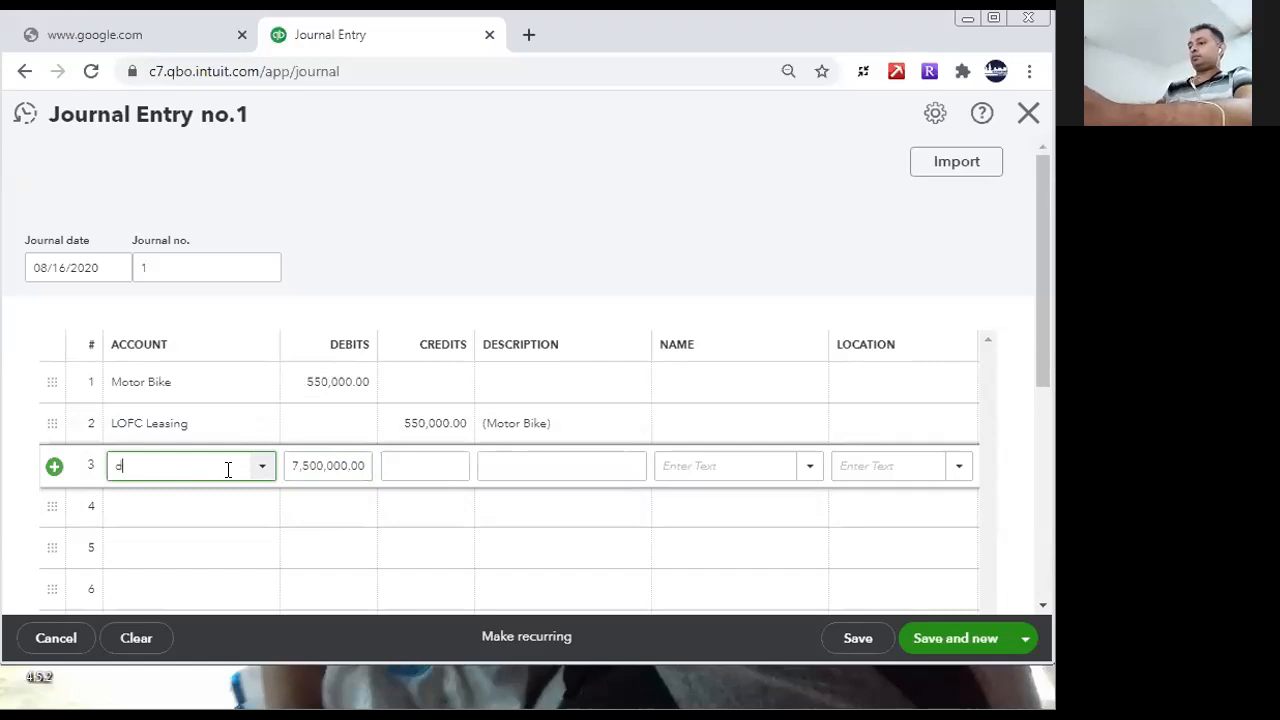
text(i)
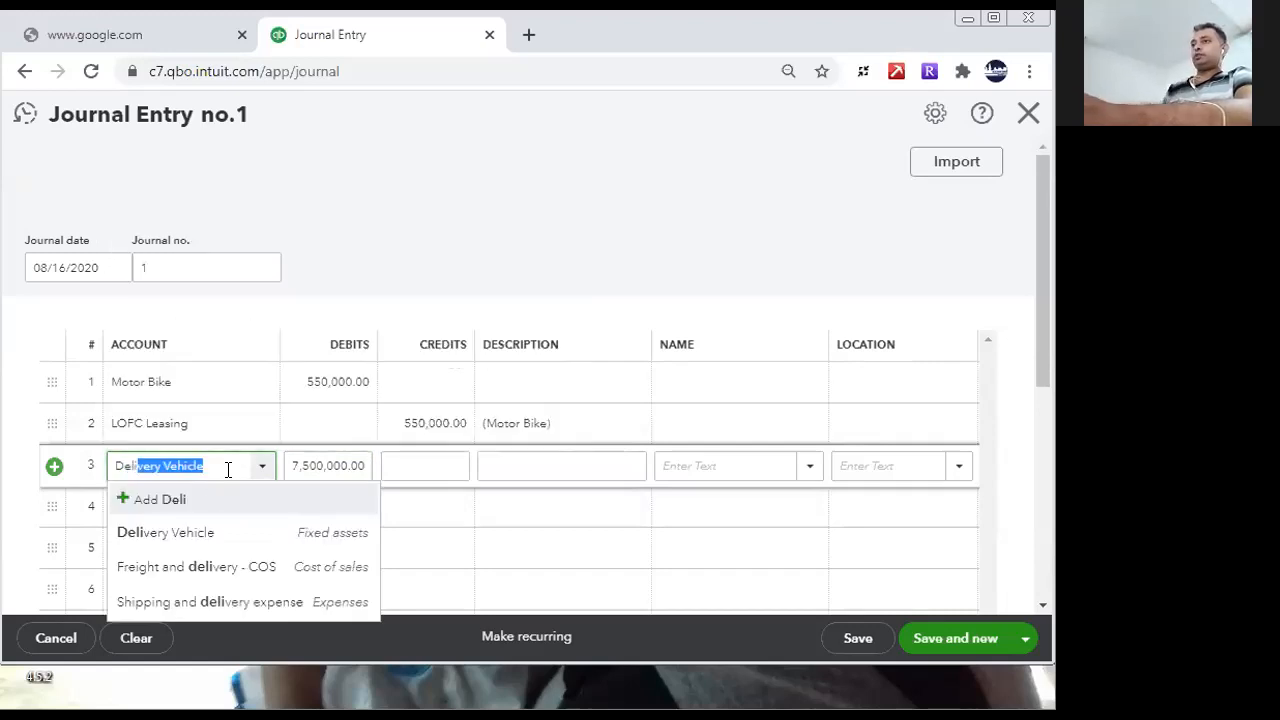
click(189, 532)
- Narrow the Name column of the journal table
click(420, 517)
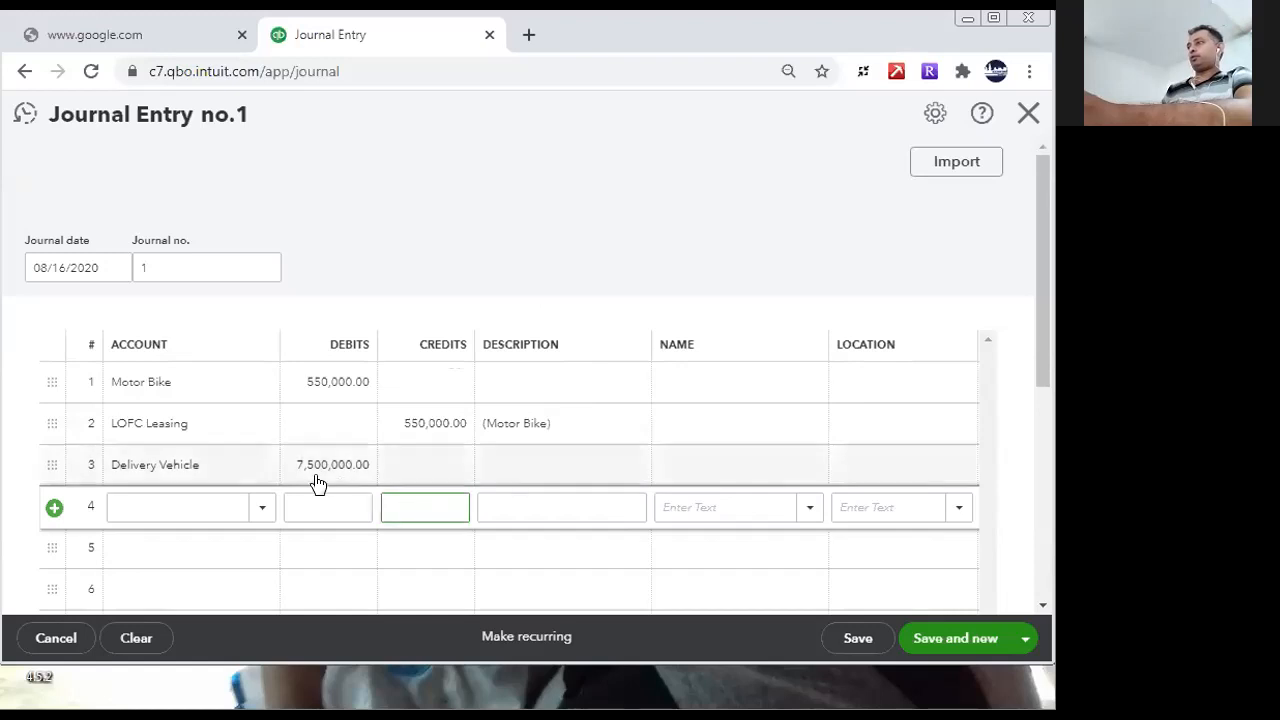
click(948, 440)
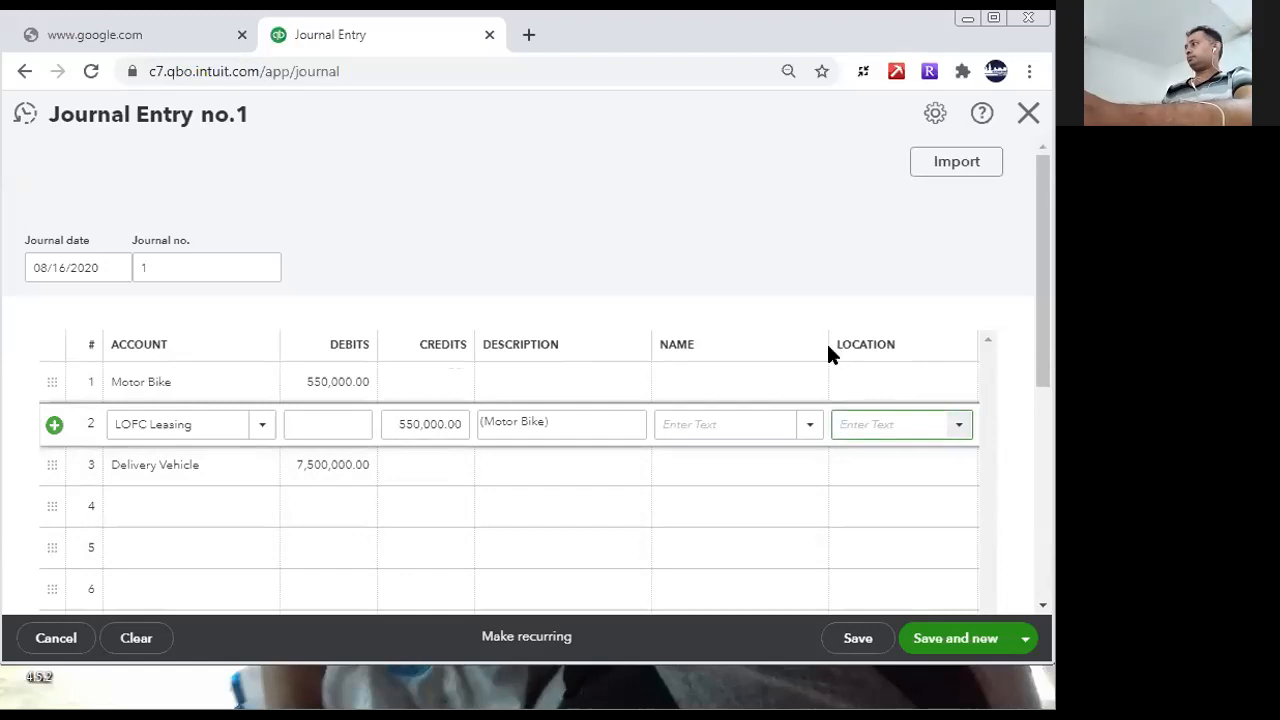
drag(826, 347, 793, 360)
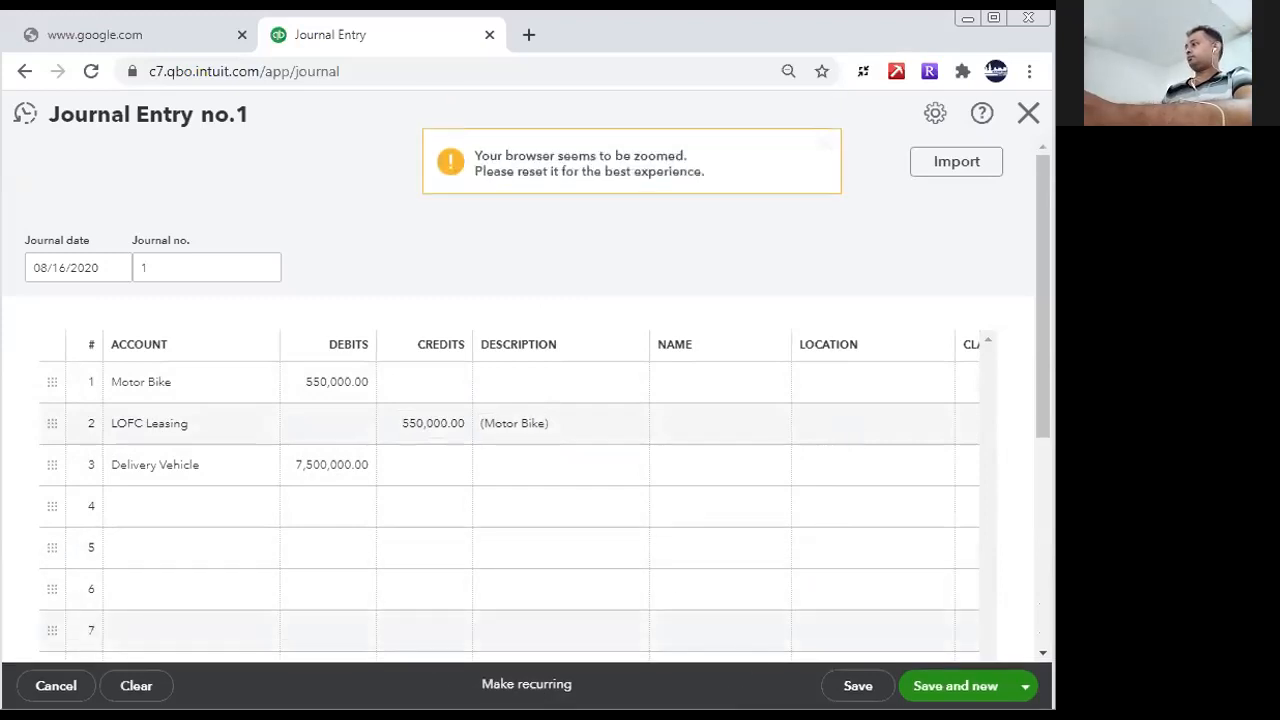
- Debit 3,500,000 to the Motor Vehicles account on the fourth journal line, without any credit amount
click(265, 507)
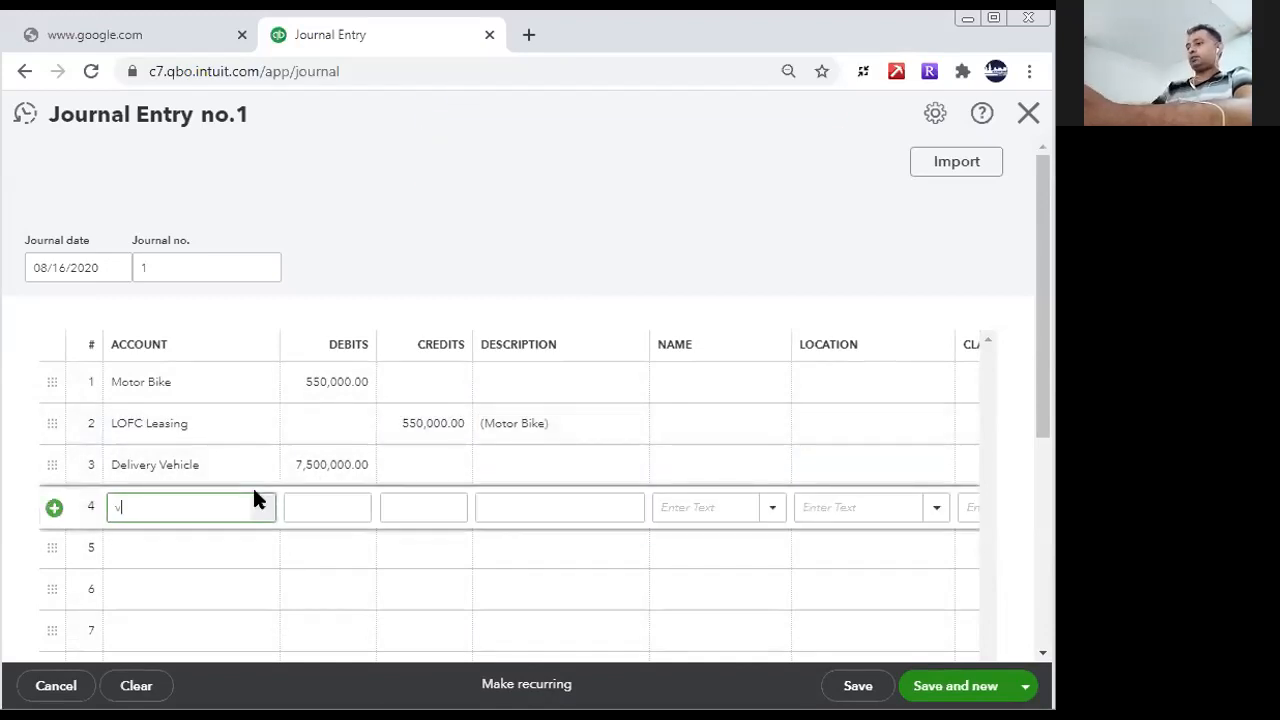
text(mor)
key(BackSpace)
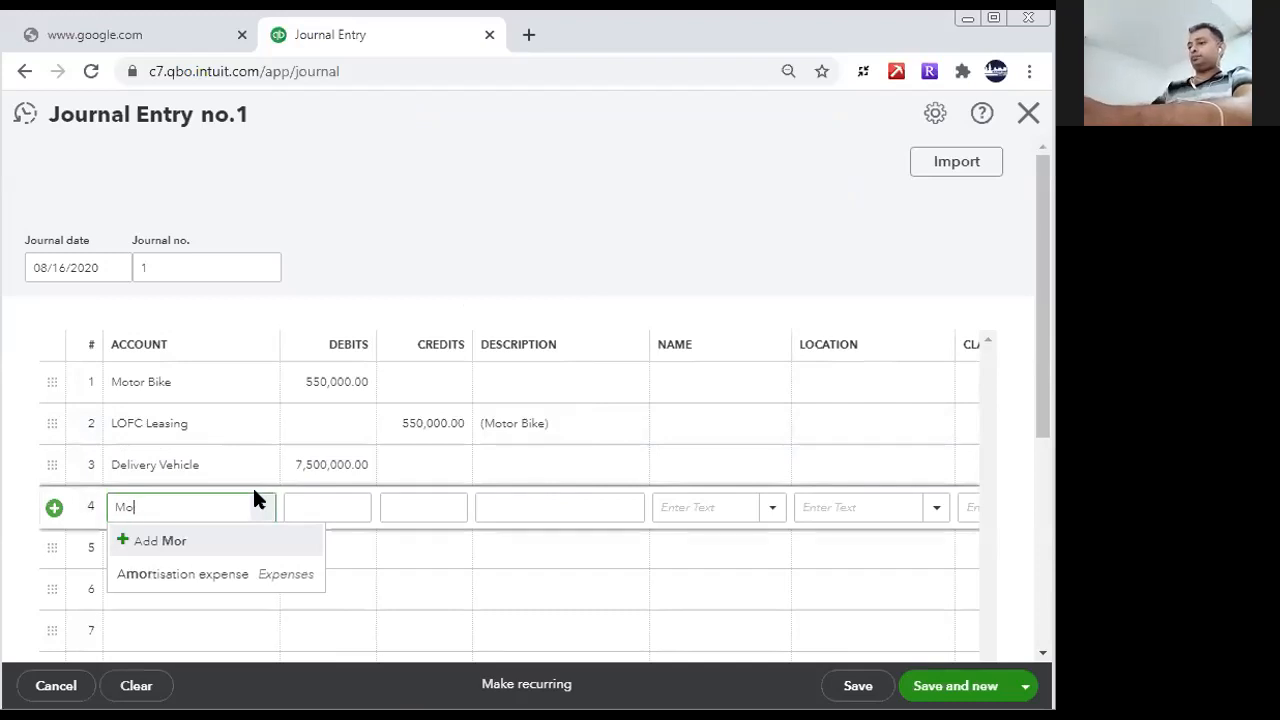
text(tor Bike)
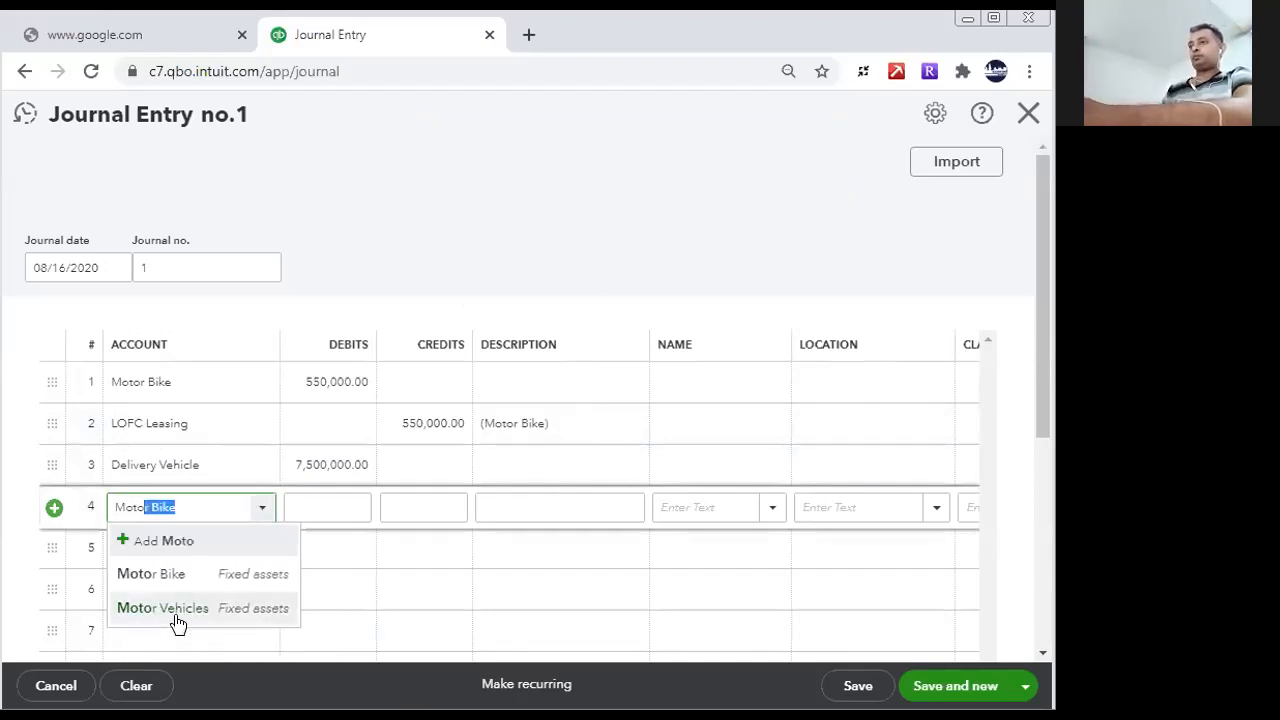
click(175, 608)
click(333, 508)
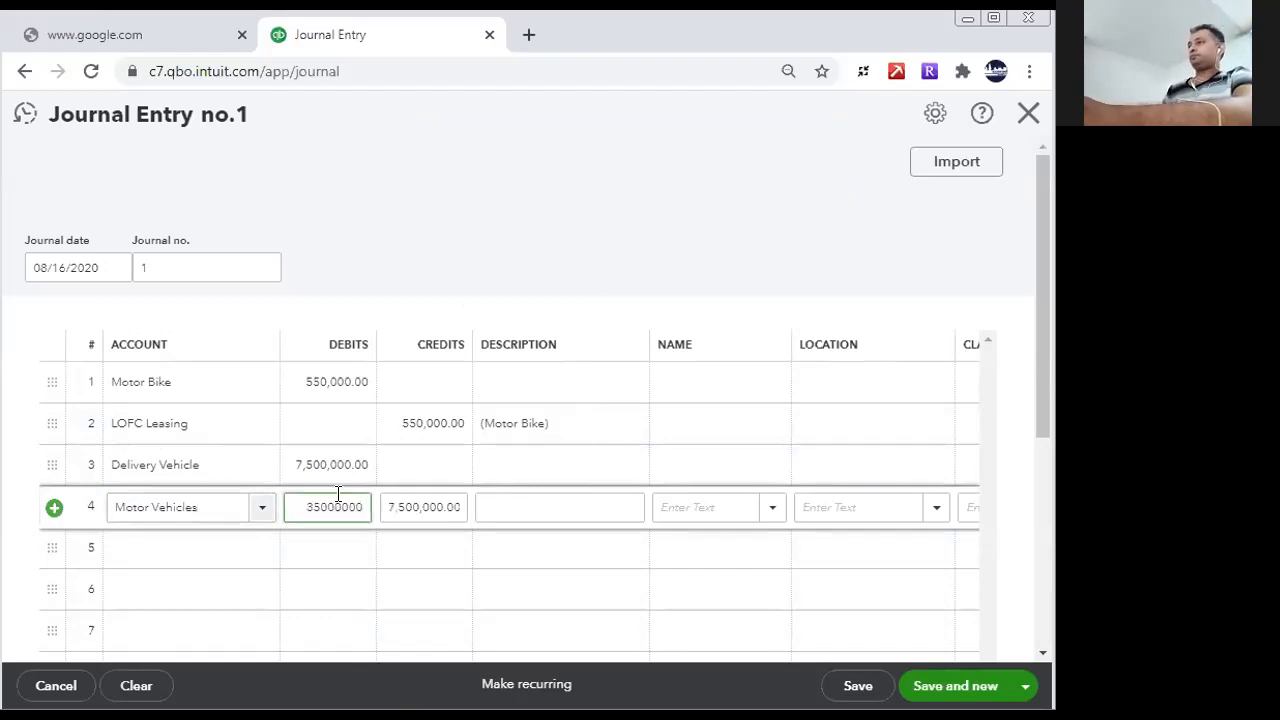
click(386, 552)
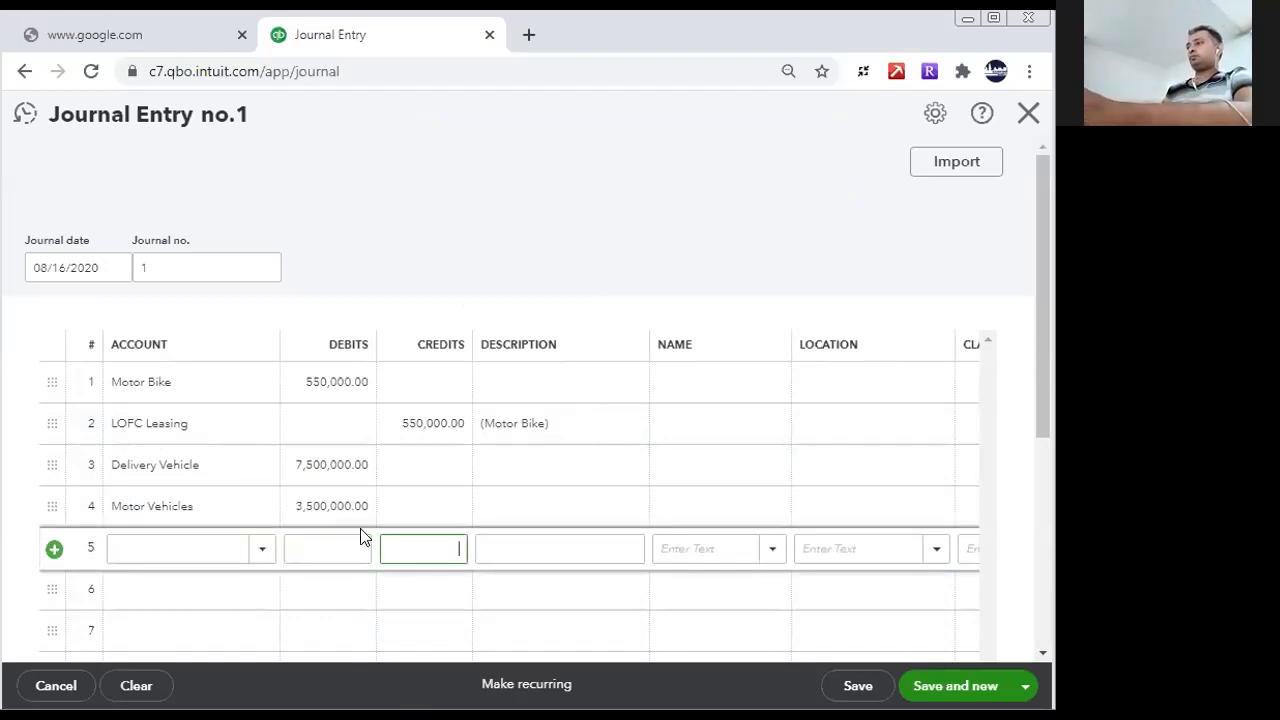
- Insert a blank line above the LOFC Leasing line and delete the LOFC Leasing credit line
click(164, 421)
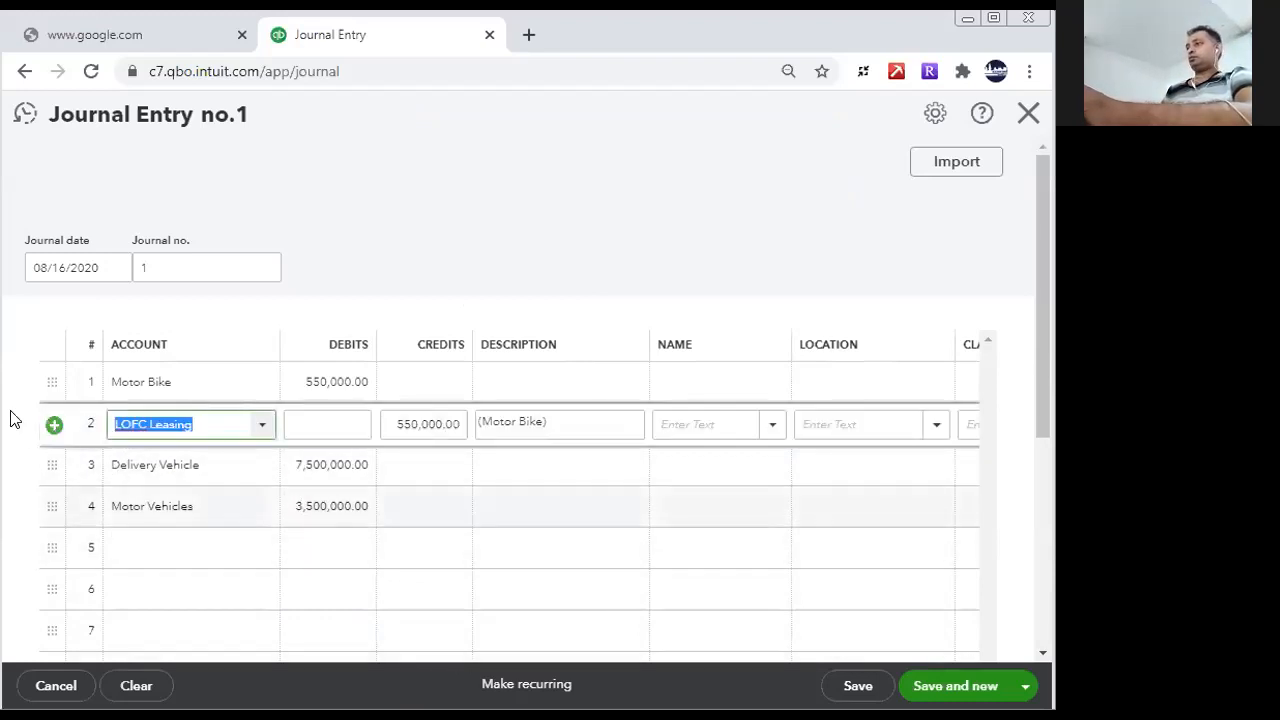
click(52, 422)
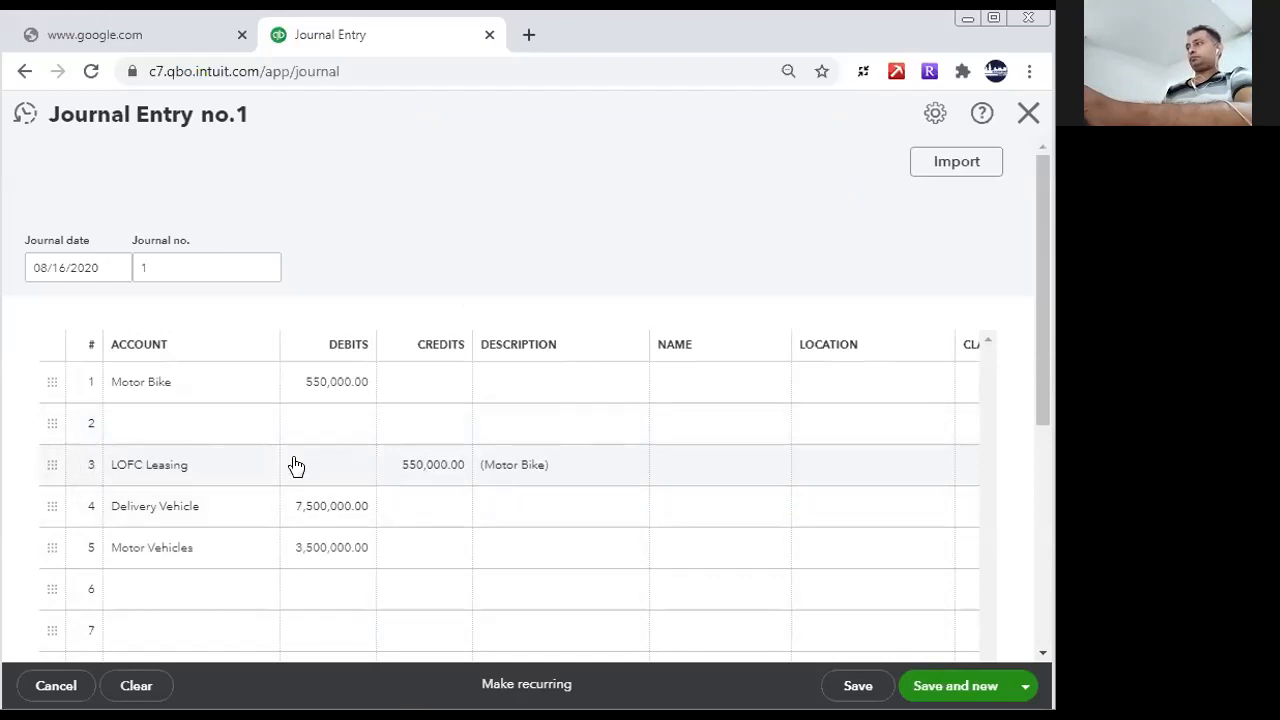
click(155, 465)
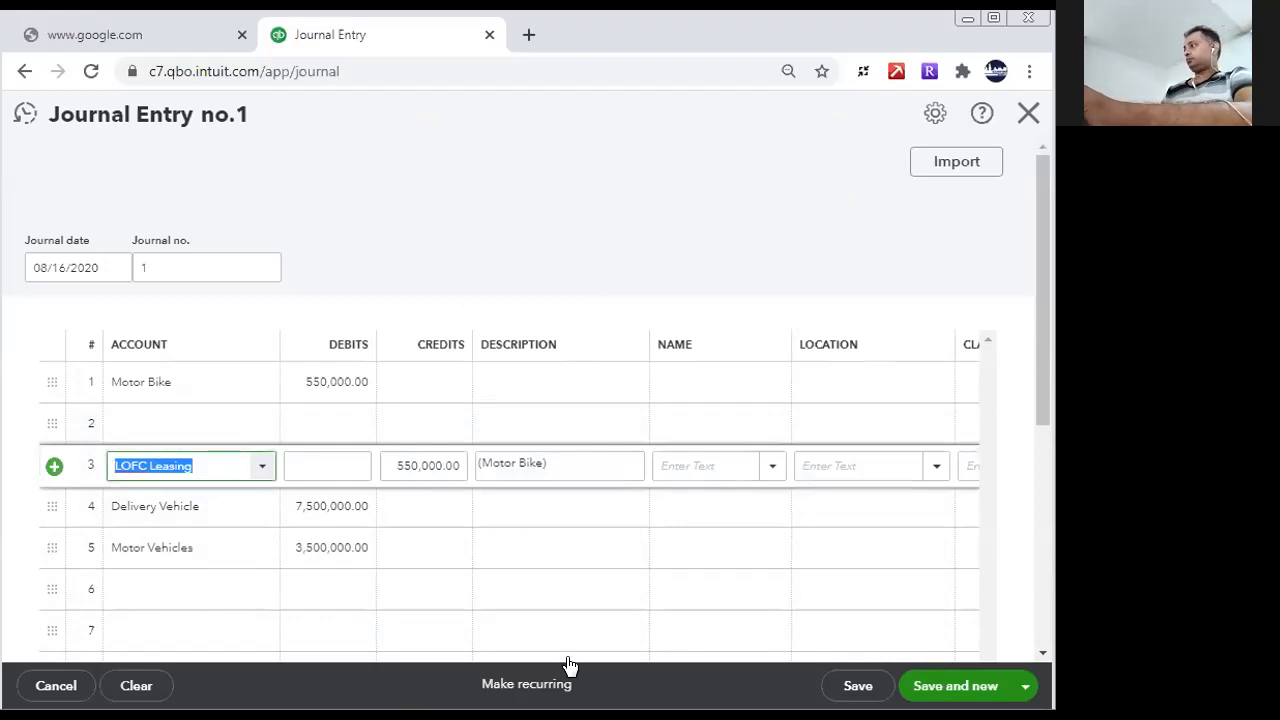
click(944, 119)
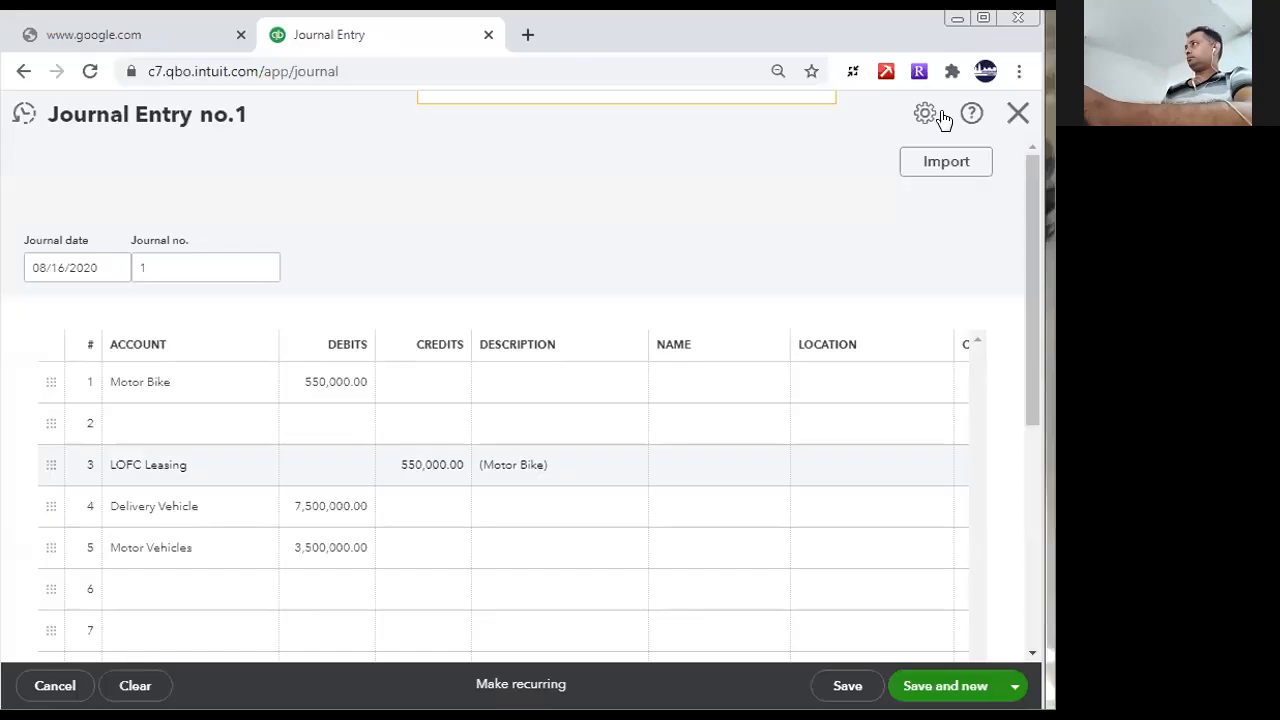
scroll(797, 563, down, 3)
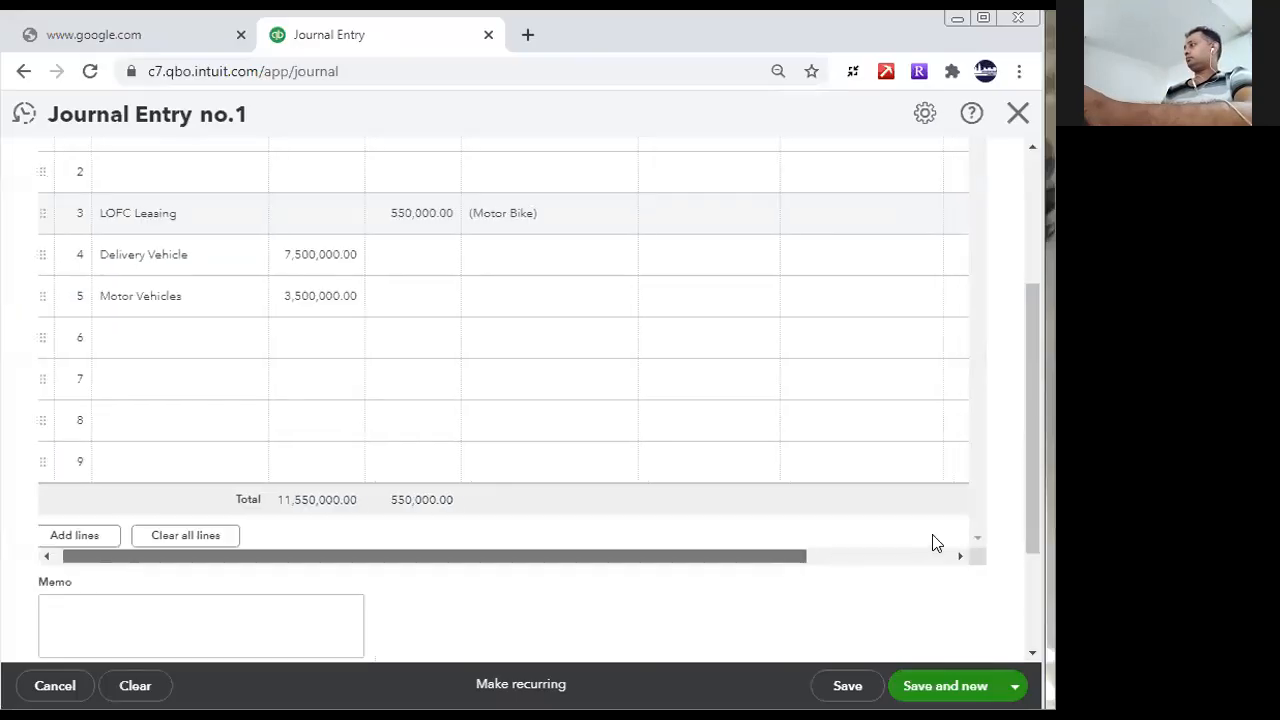
scroll(931, 540, right, 4)
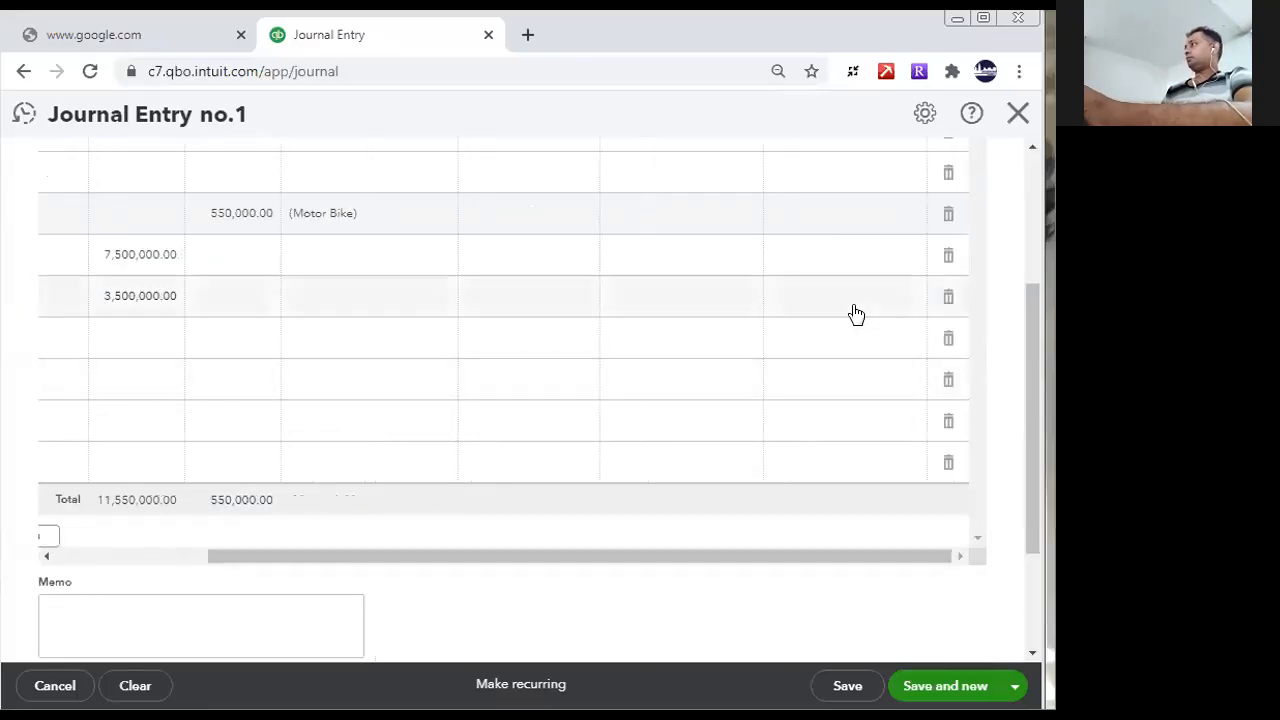
scroll(1036, 322, up, 1)
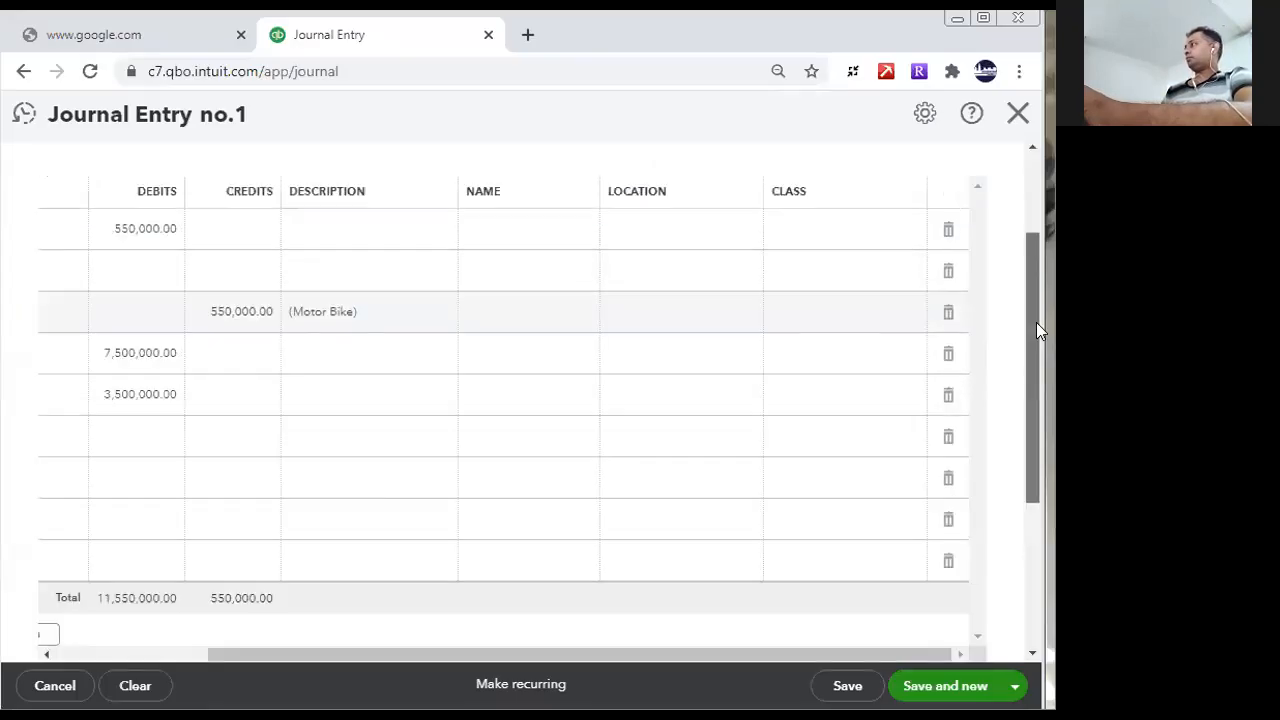
click(948, 316)
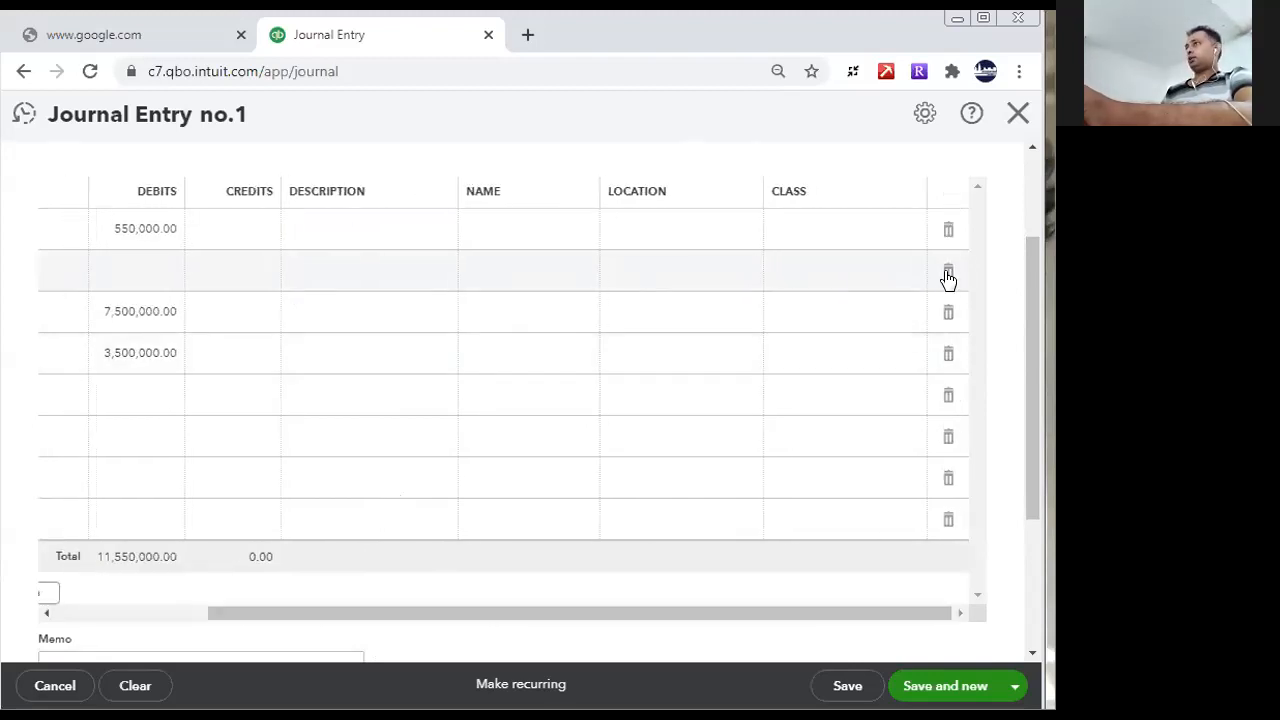
- Enter a credit of 115,500,000 on the fifth journal line and widen the Credits column
drag(640, 611, 320, 634)
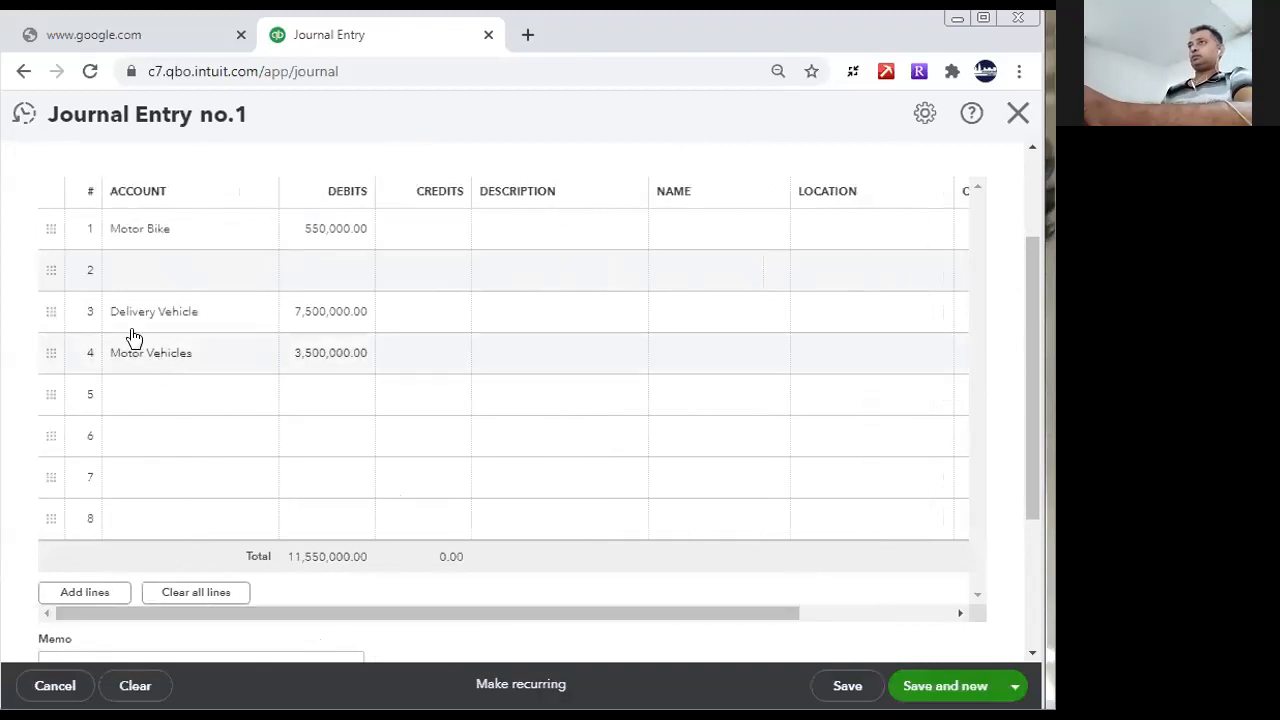
click(438, 394)
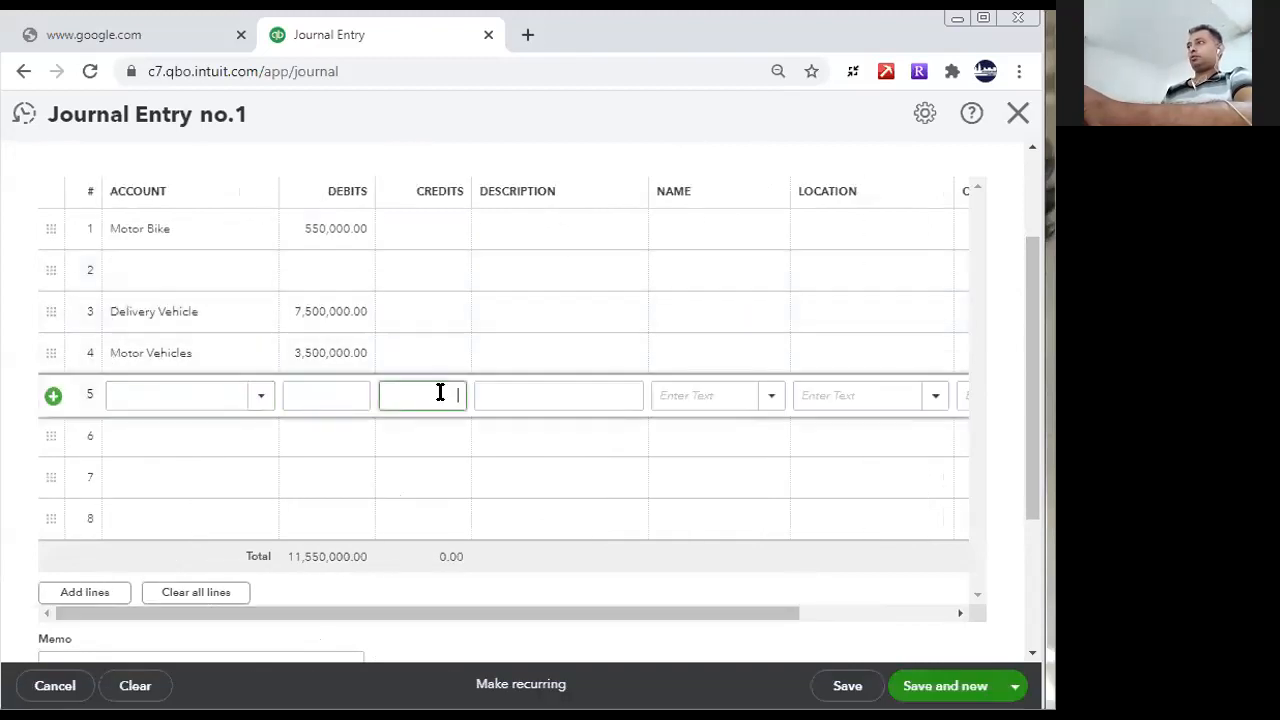
text(115500000)
click(394, 436)
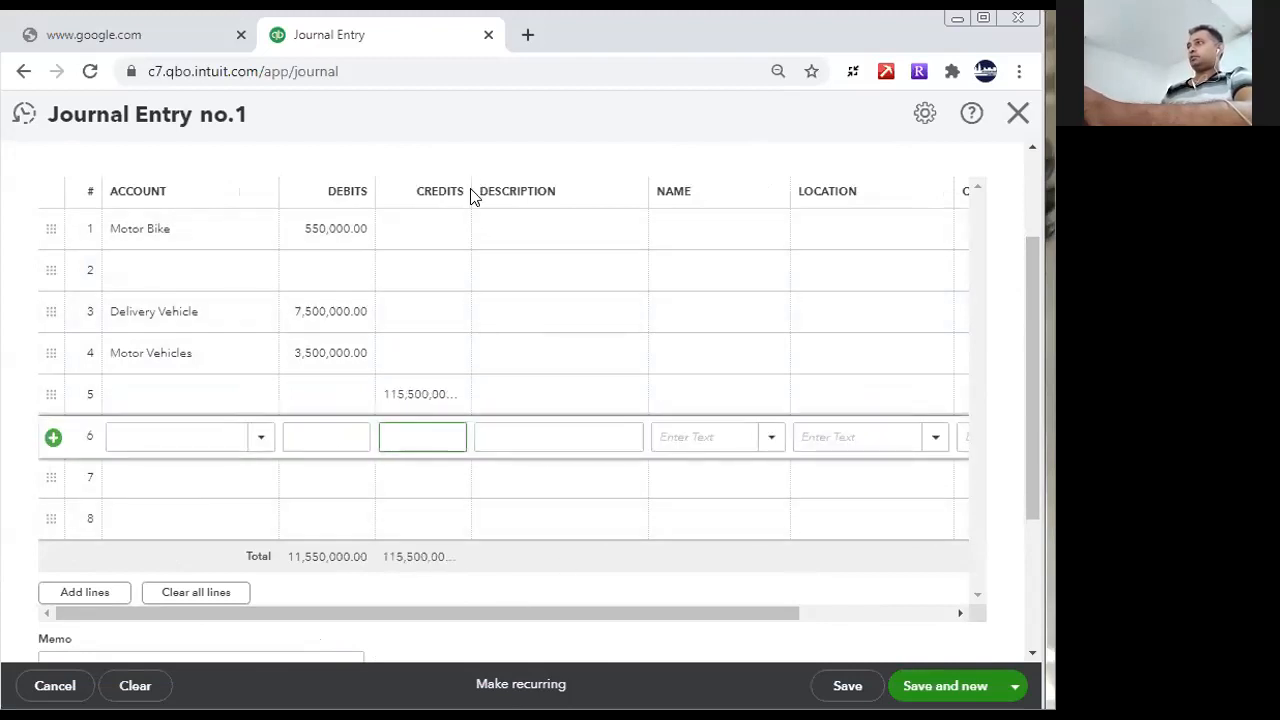
drag(468, 196, 499, 230)
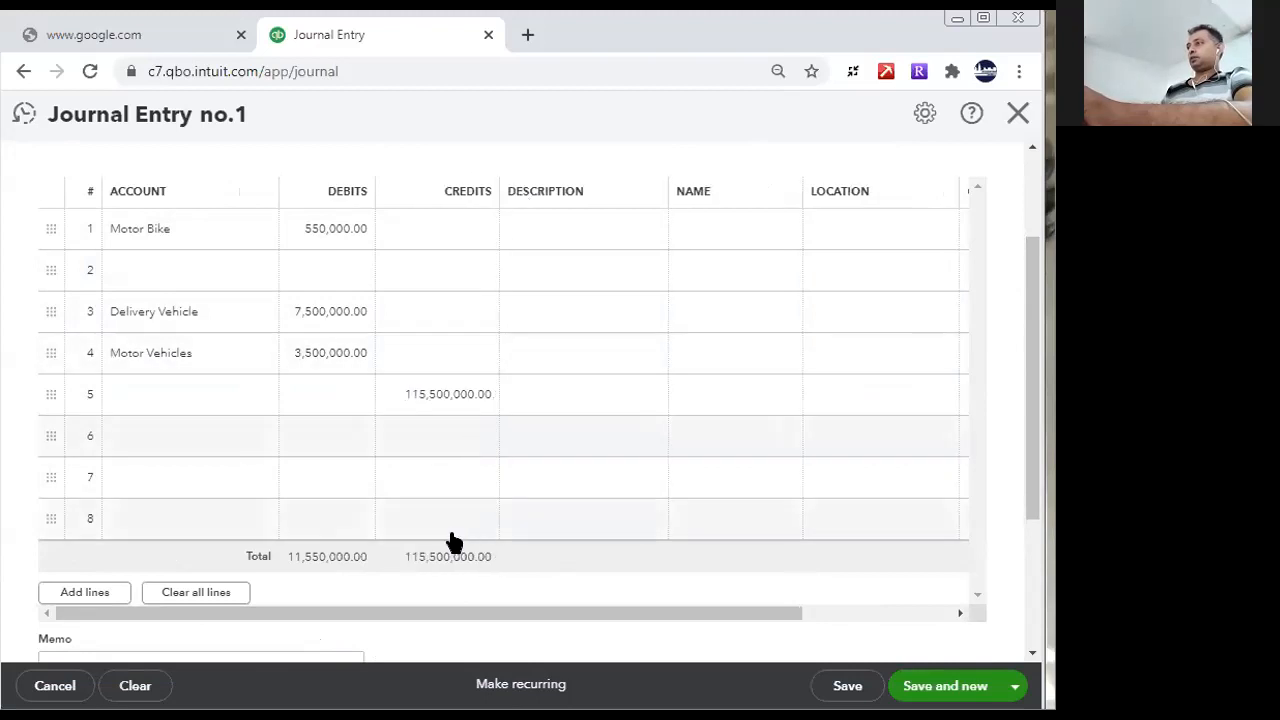
- Assign the LOFC Leasing account to the fifth journal line and describe it as "(Lease Purchase)"
click(205, 400)
text(Lof)
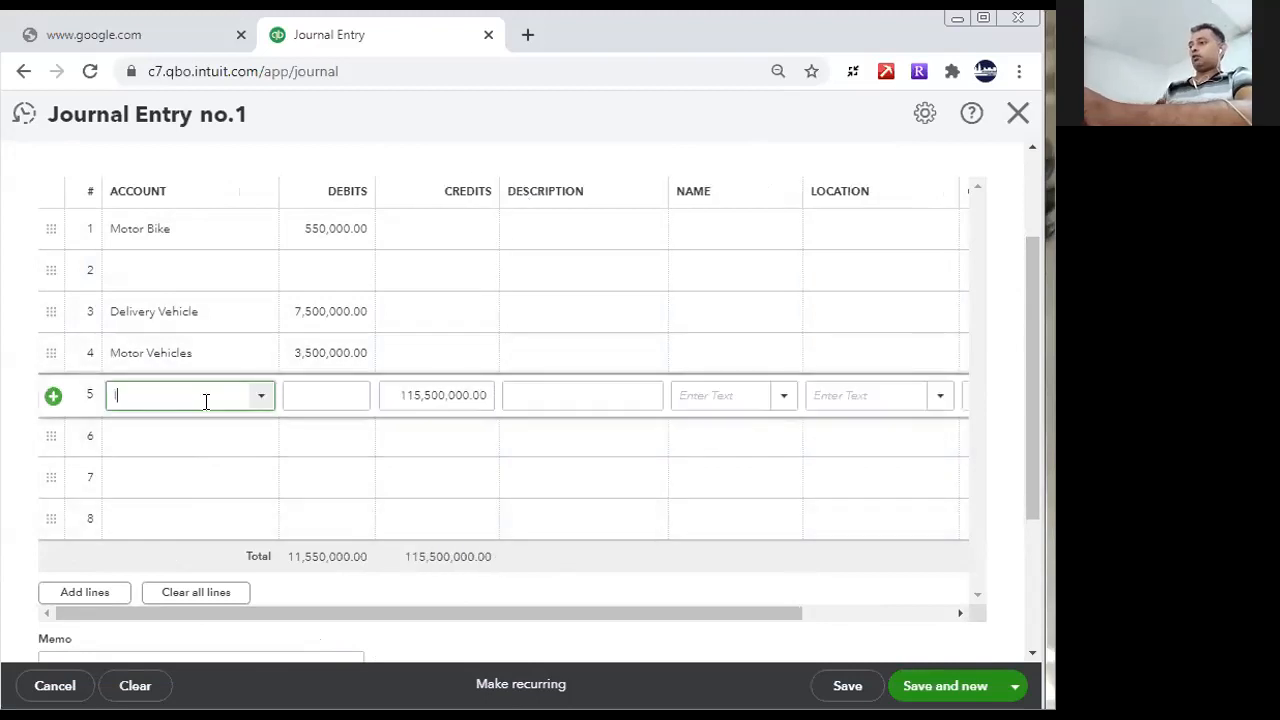
click(312, 470)
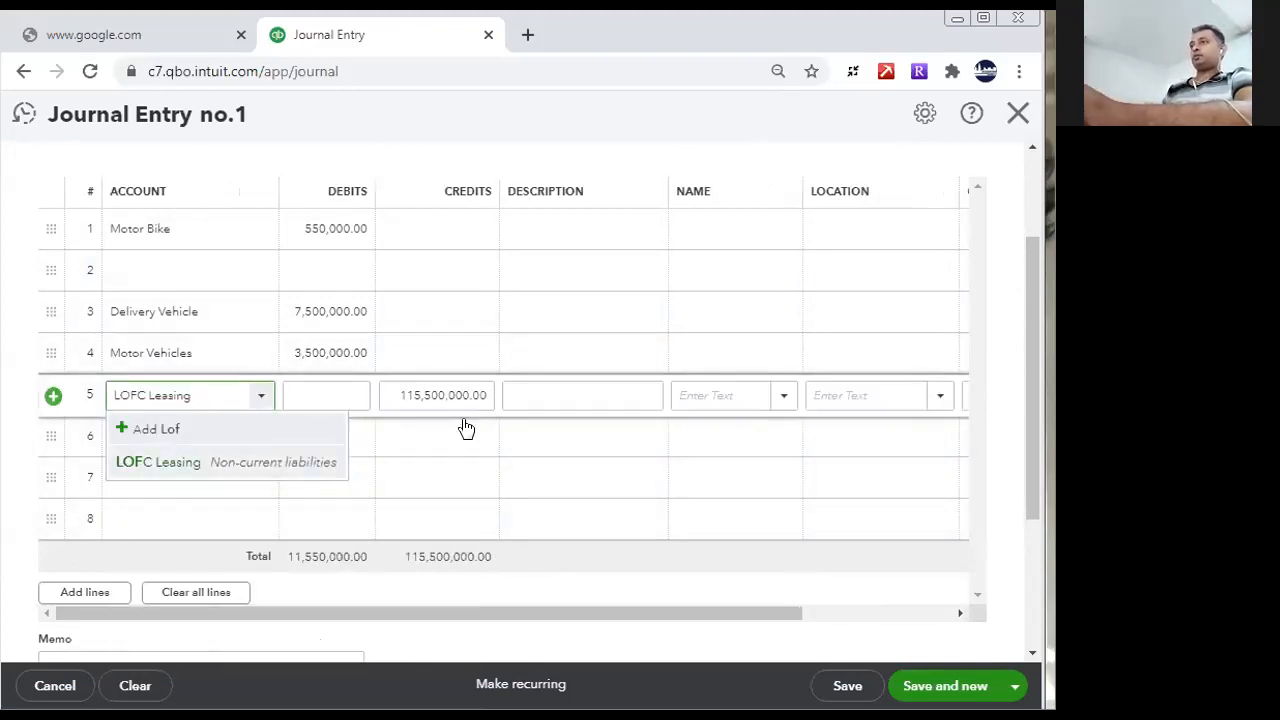
click(509, 393)
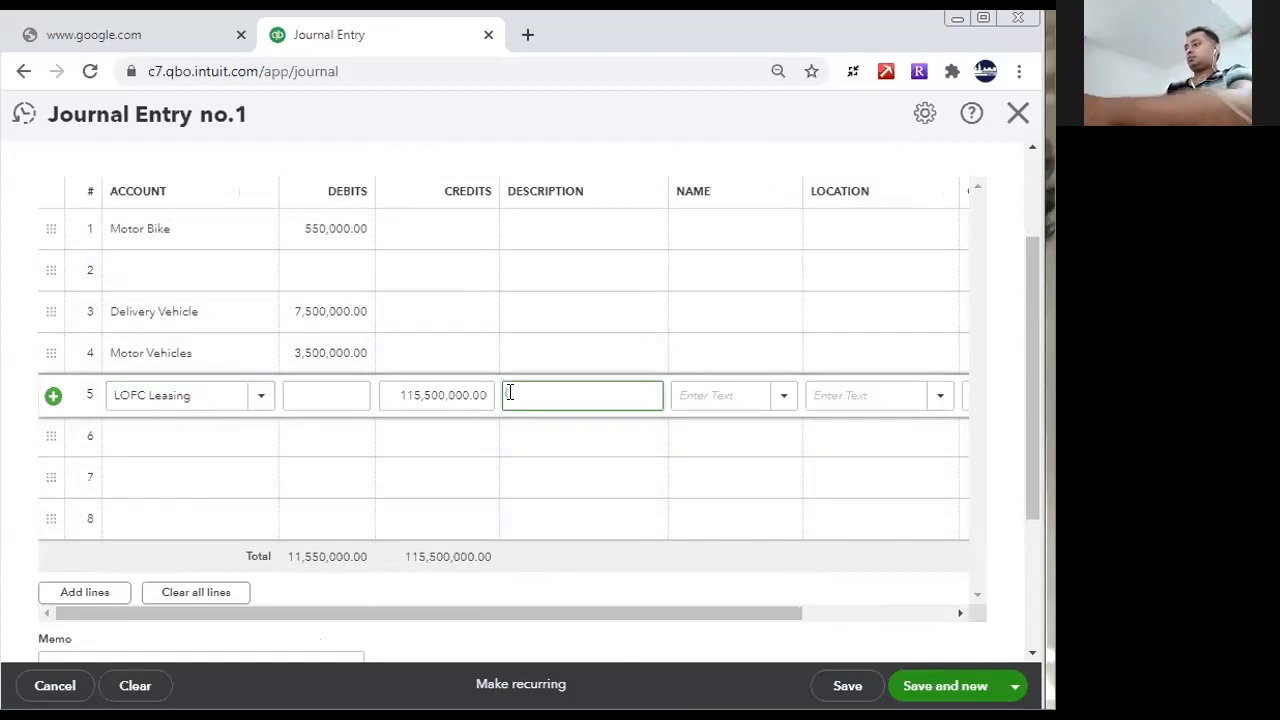
text(Lease P)
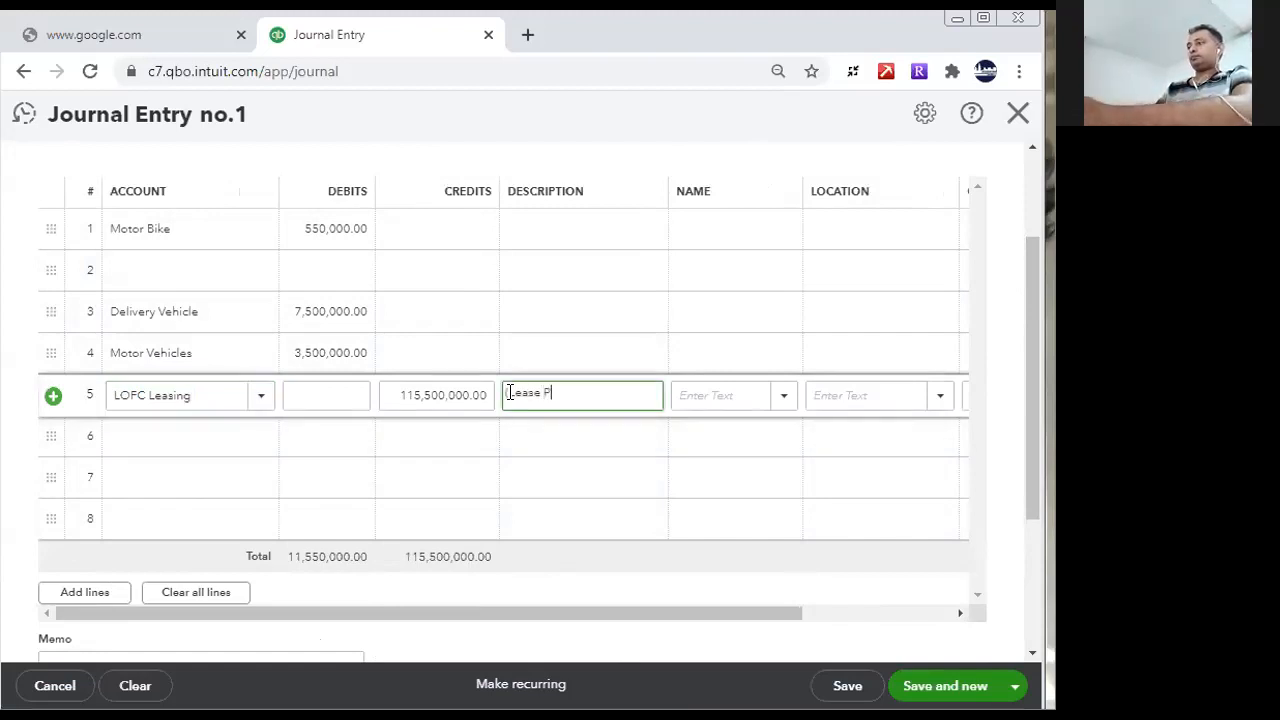
text(urc)
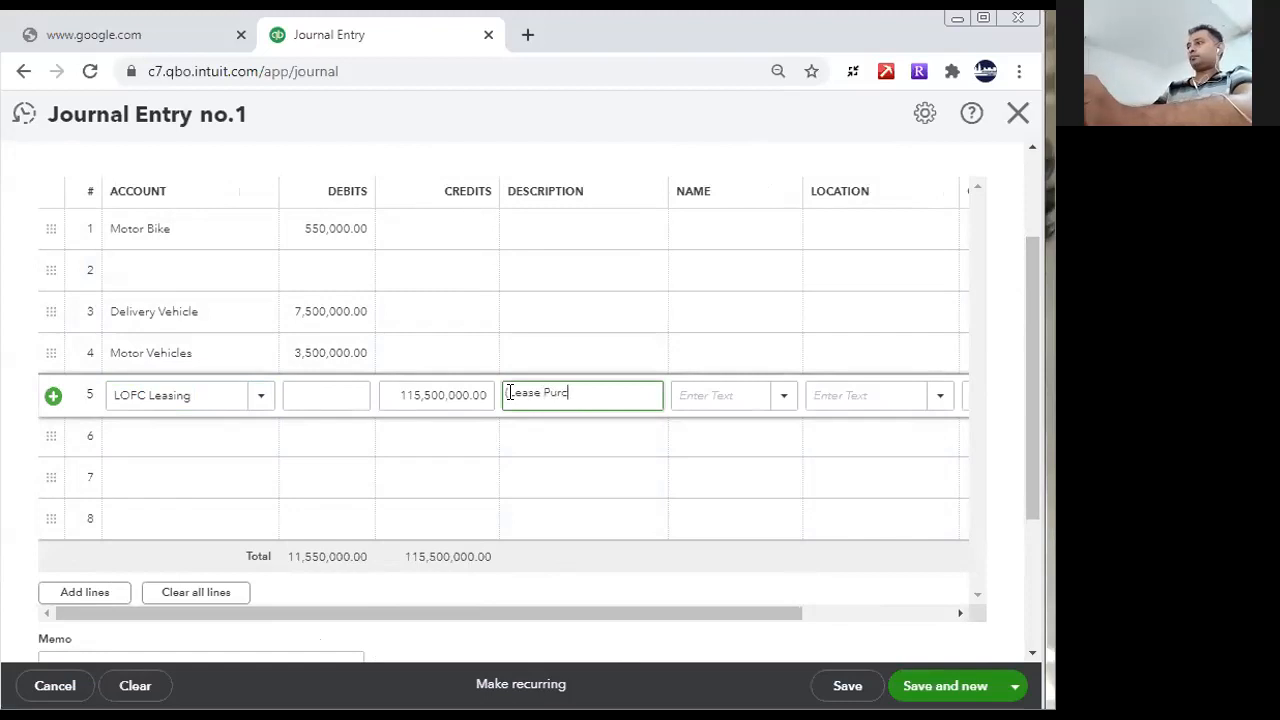
text(hase))
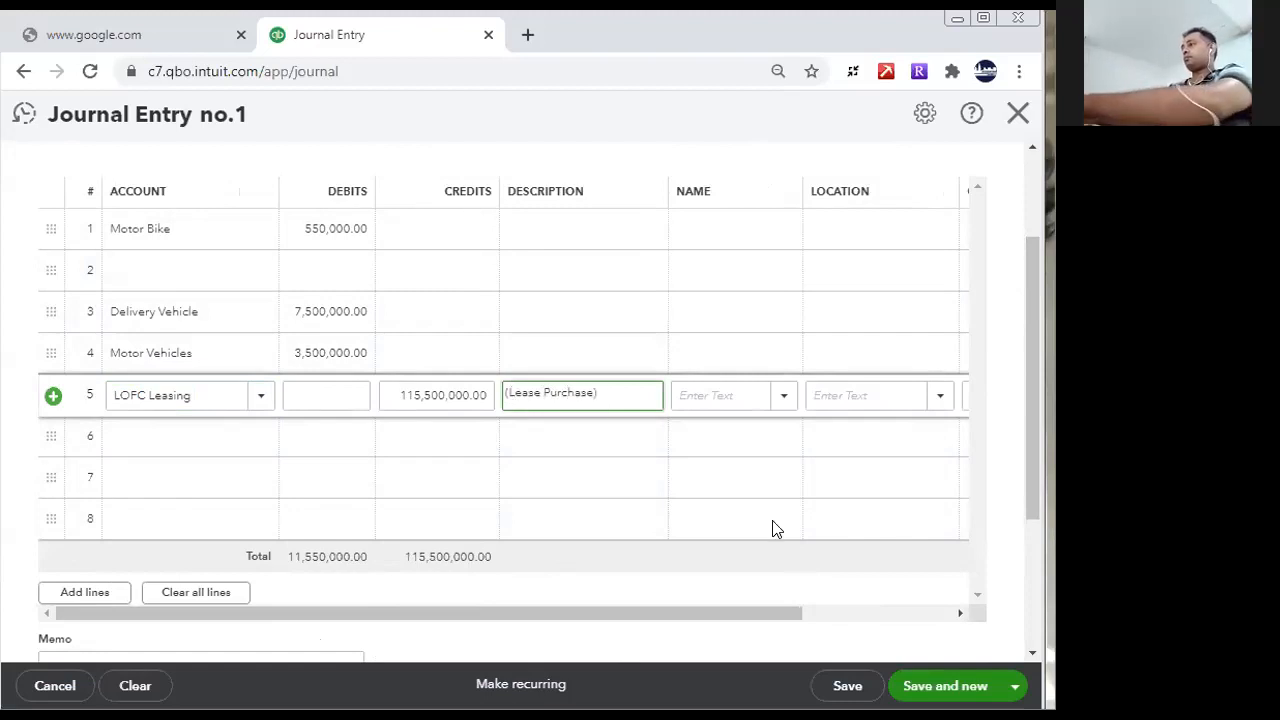
- Try to save the journal entry, choosing the option to save and close it
click(846, 686)
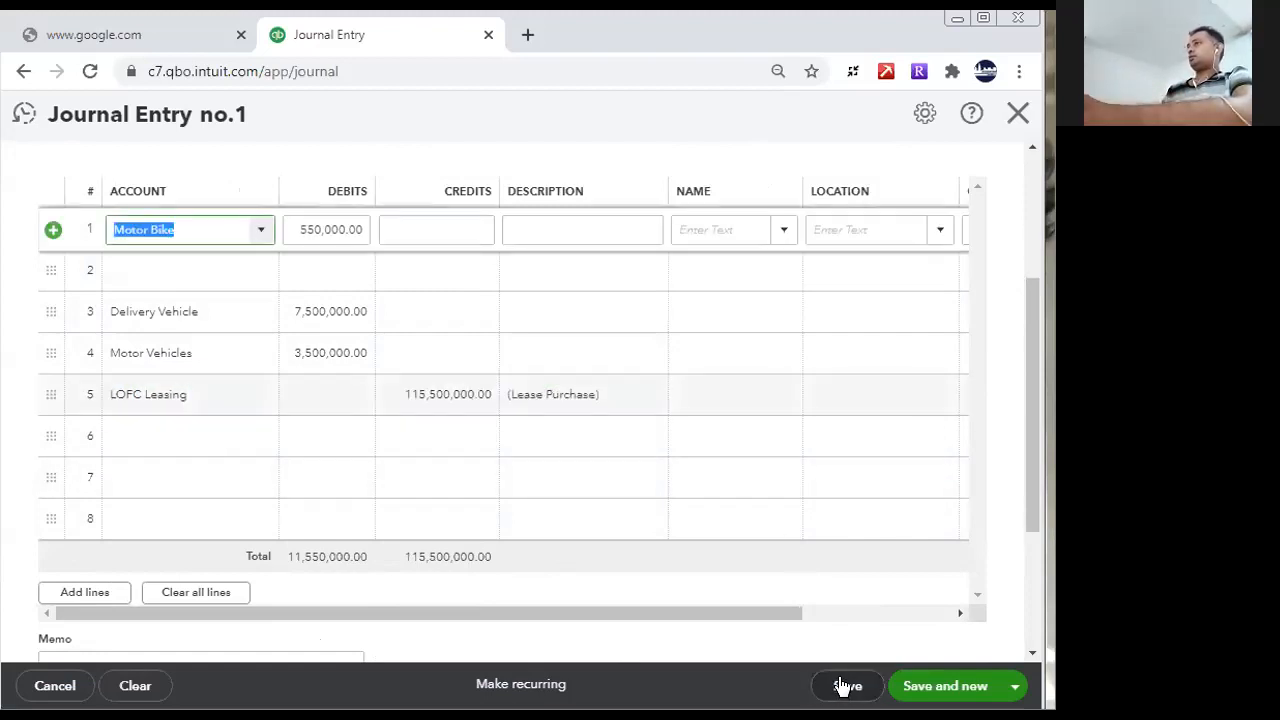
click(1012, 688)
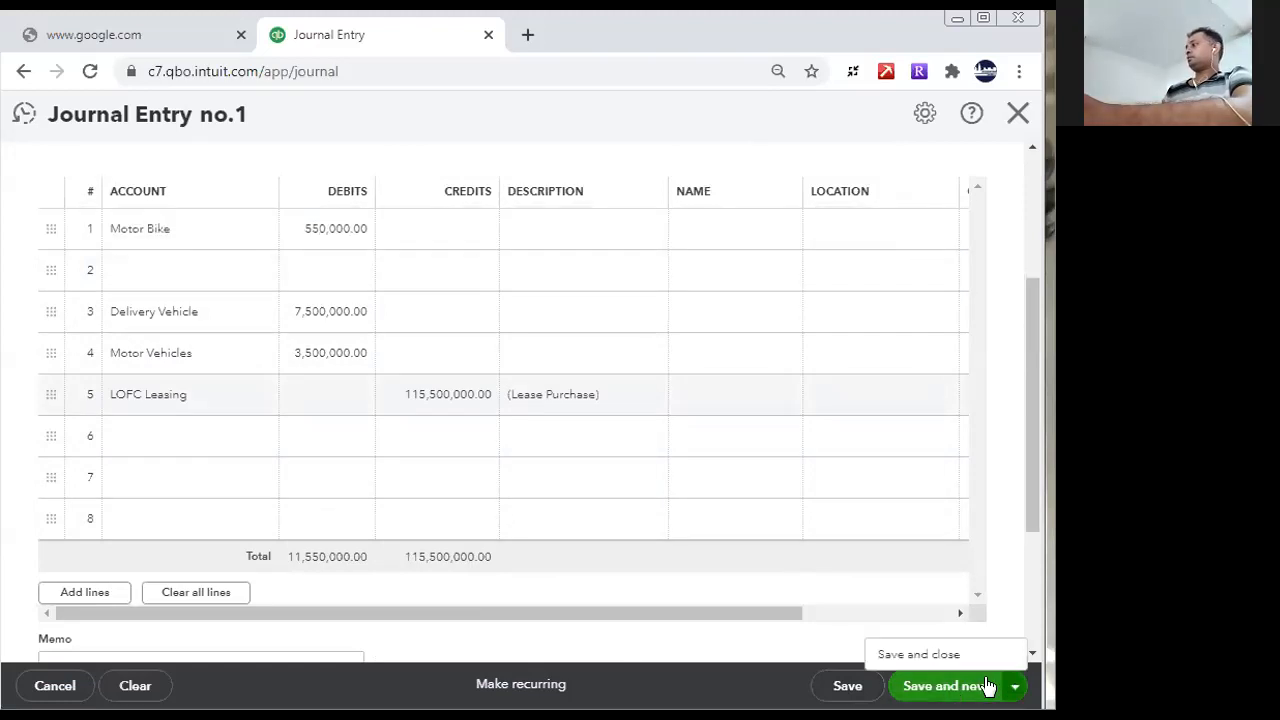
click(934, 653)
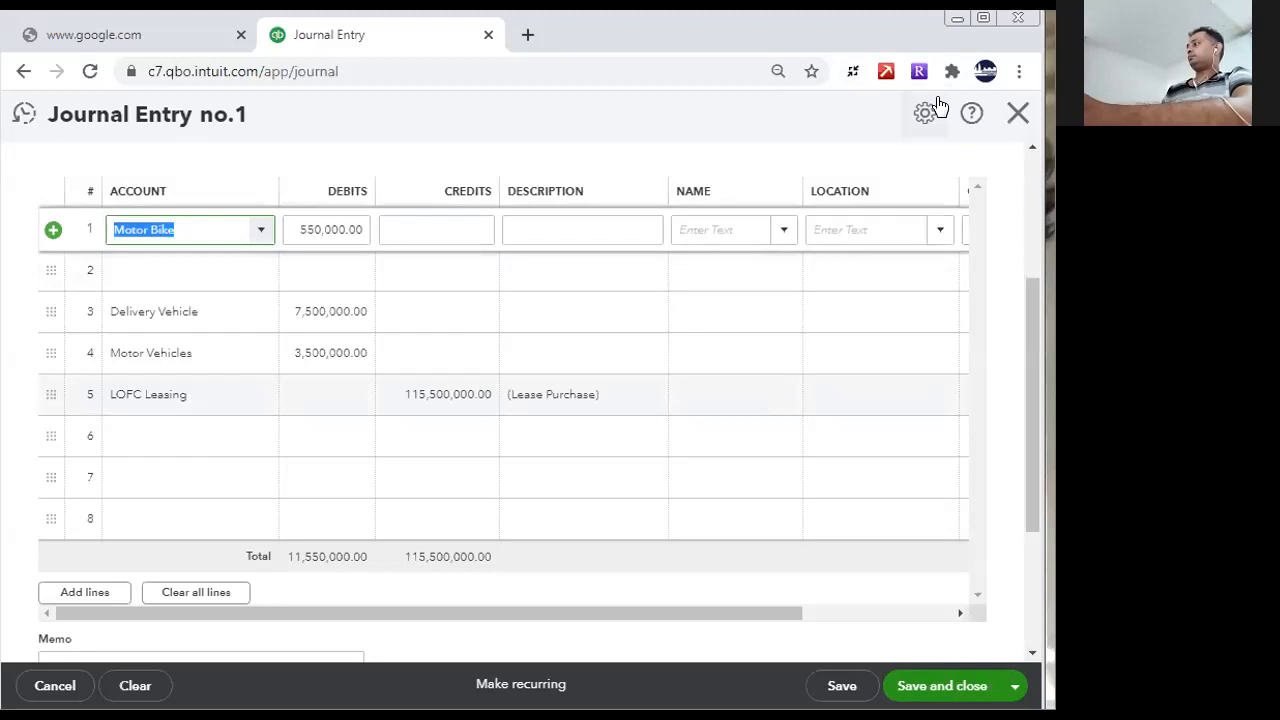
- Correct the LOFC Leasing credit to 11,550,000, then save and close the journal entry
drag(1036, 512, 1032, 366)
drag(1023, 430, 1031, 360)
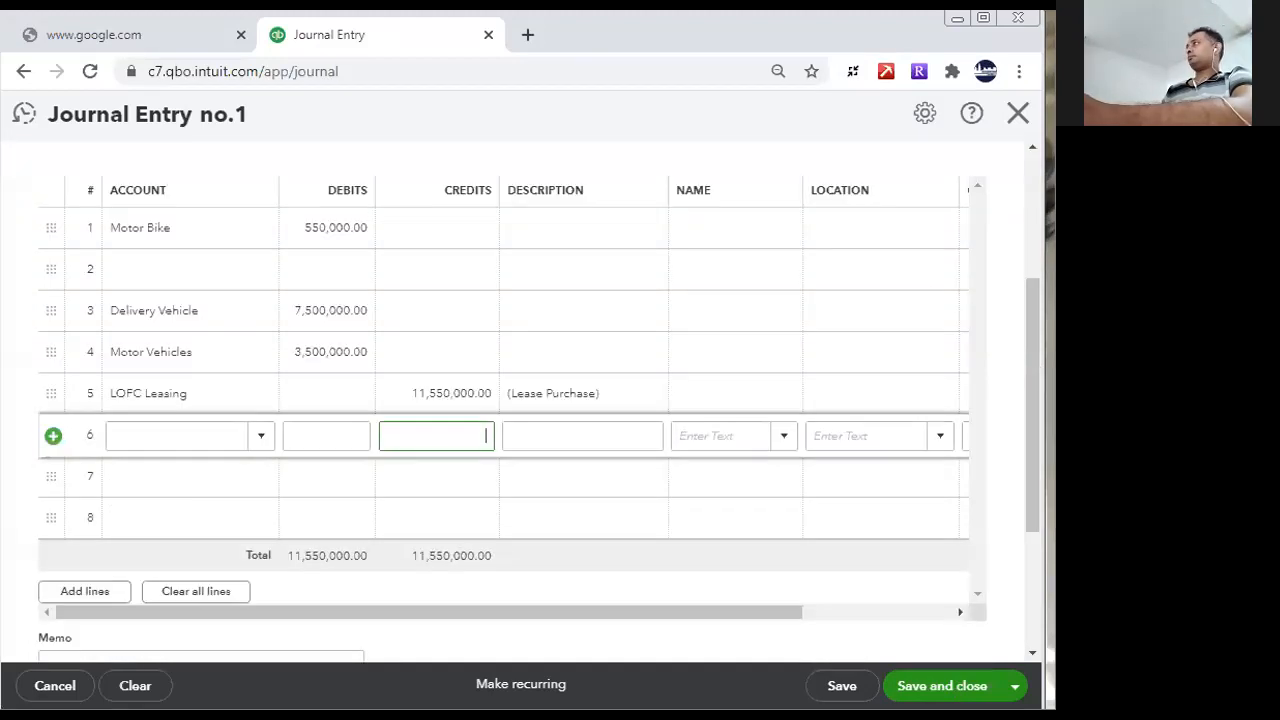
click(942, 686)
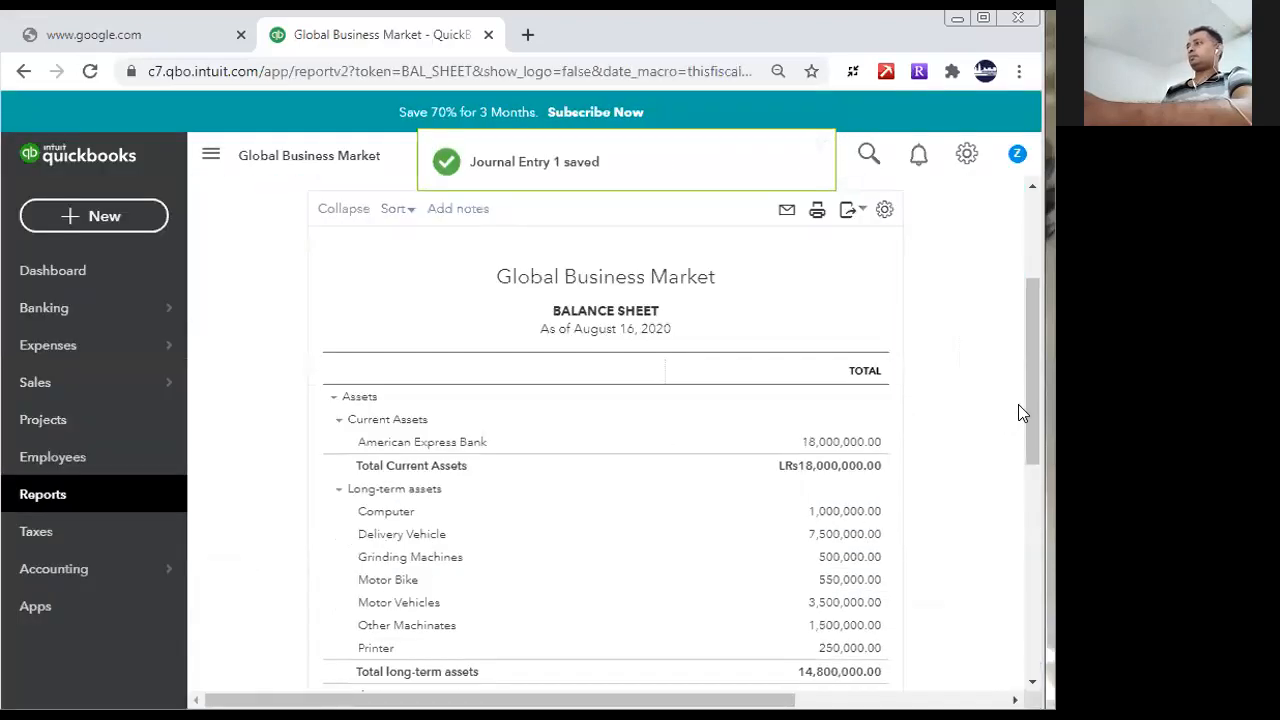
- Review the balance sheet's long-term assets, the LOFC Leasing liability, shareholders' equity and the totals of both sides
drag(1026, 423, 1034, 463)
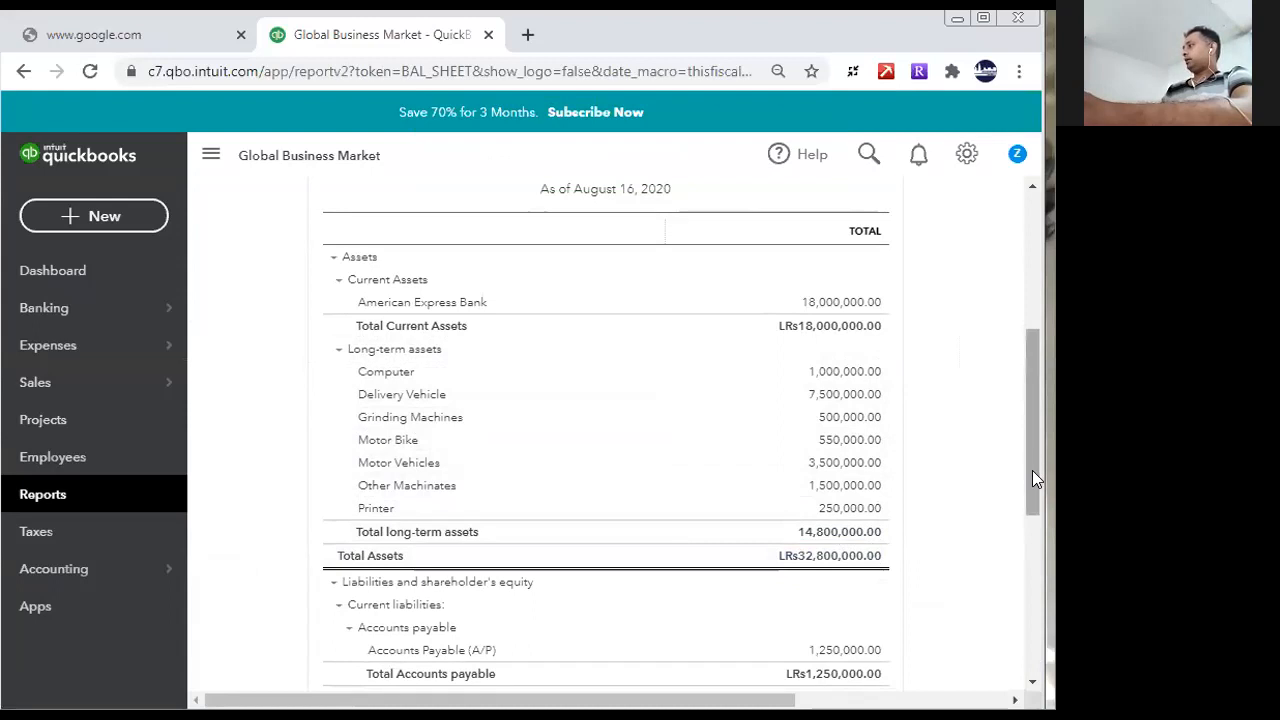
drag(1038, 462, 1048, 594)
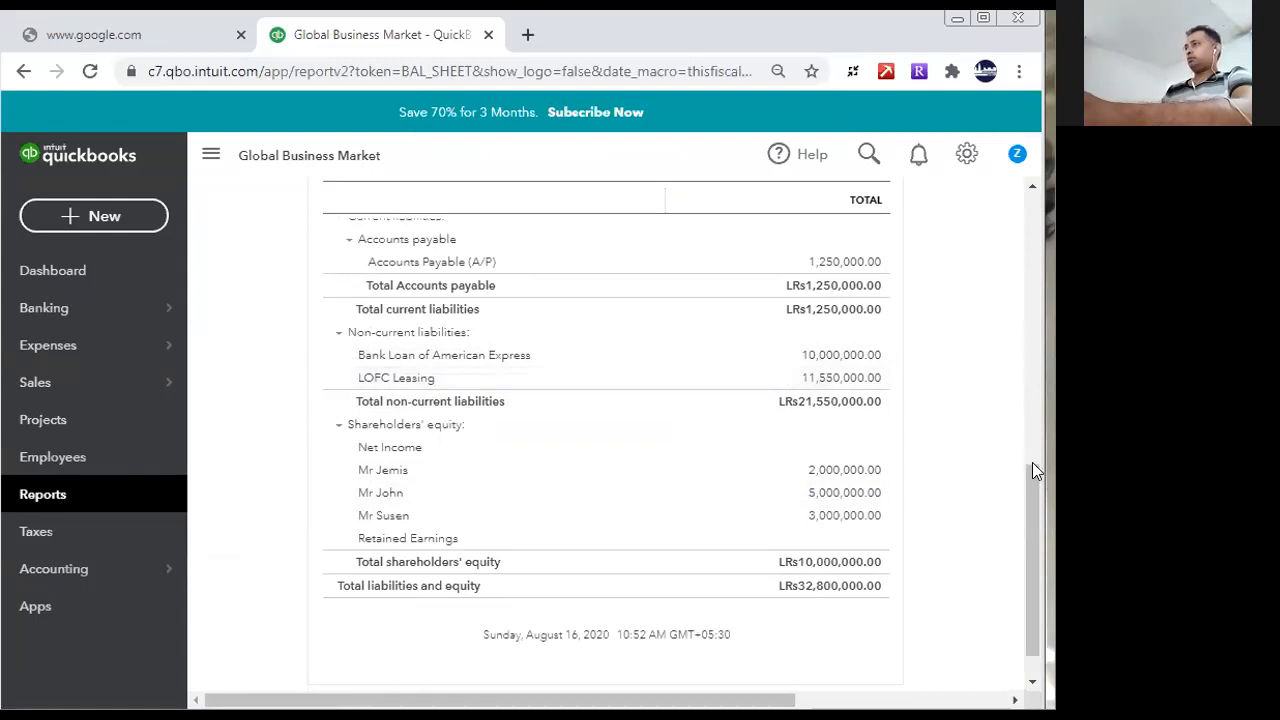
drag(1037, 503, 1015, 564)
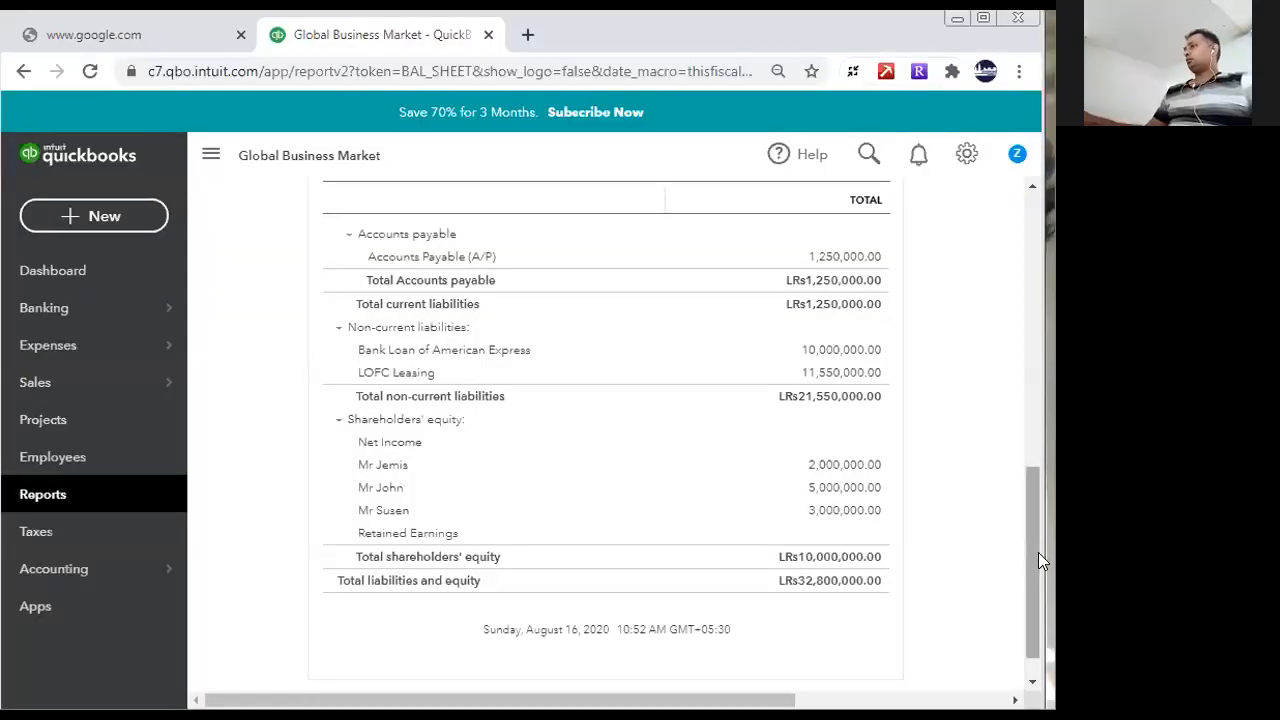
drag(1034, 534, 1037, 310)
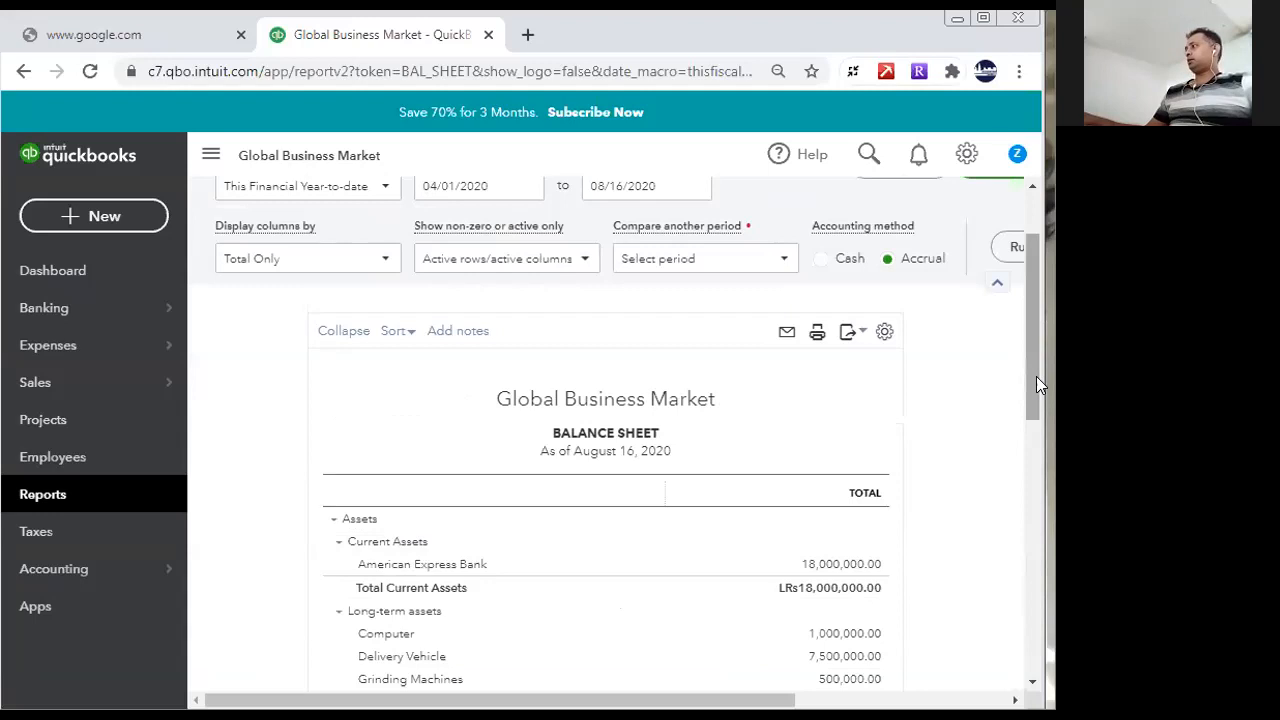
drag(1030, 386, 1030, 334)
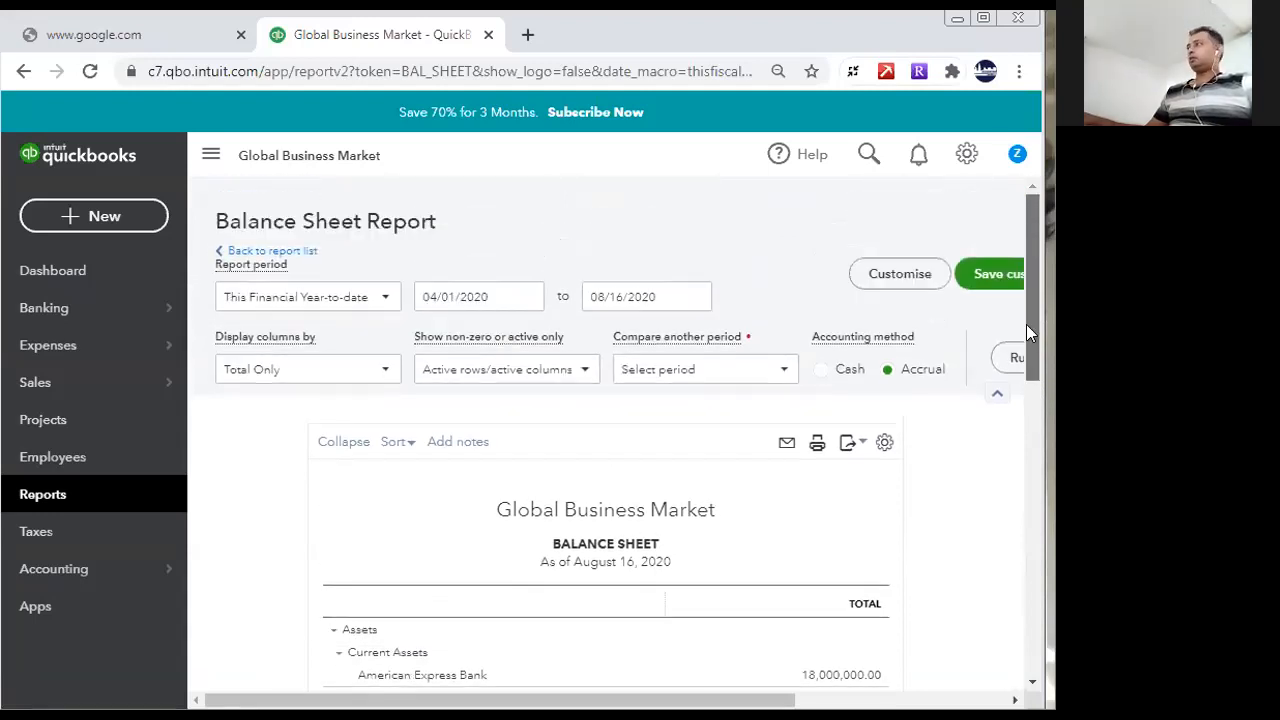
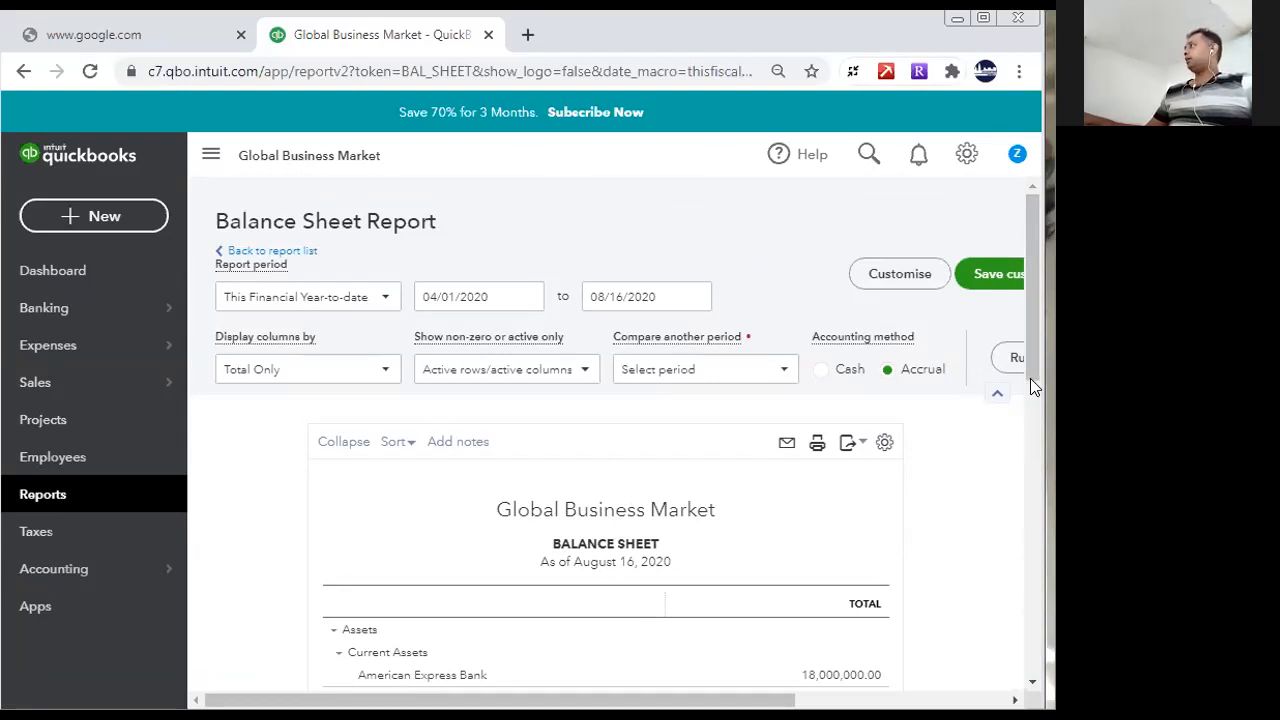
- Start a new inventory item in the products and services list and name it "Spices"
click(968, 154)
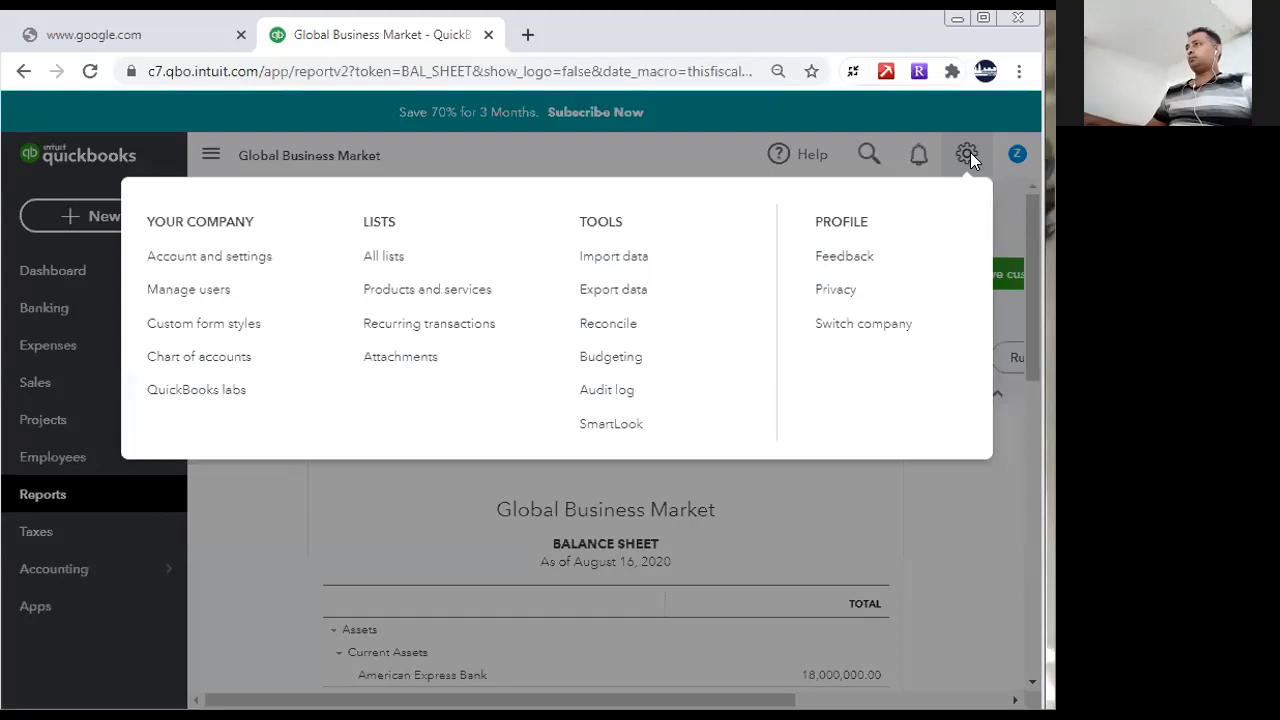
click(494, 289)
click(610, 568)
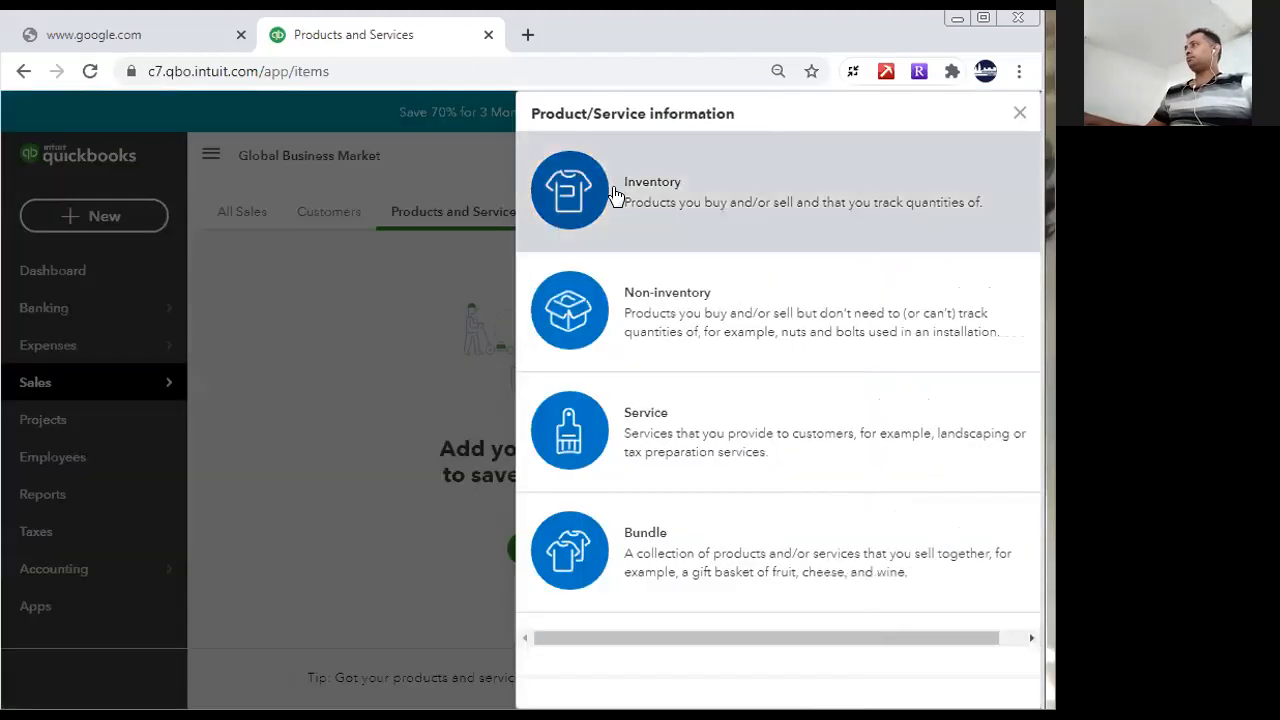
click(615, 195)
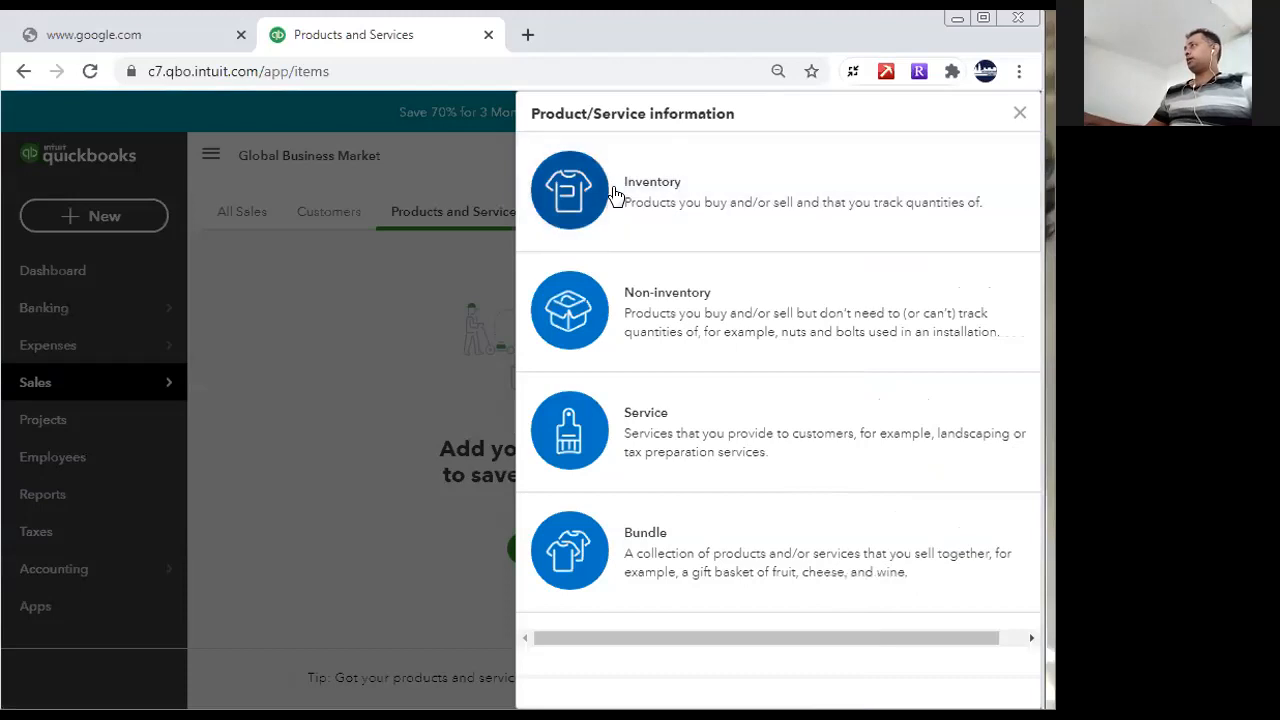
click(564, 200)
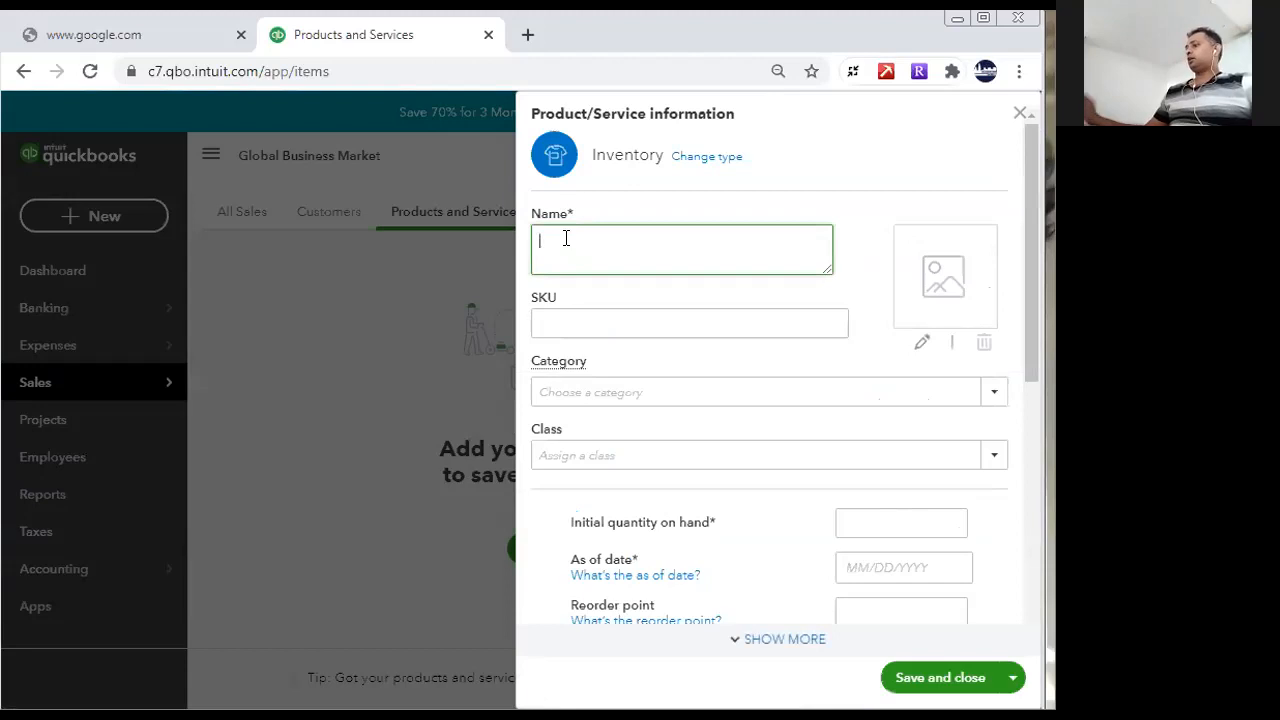
text(Spices)
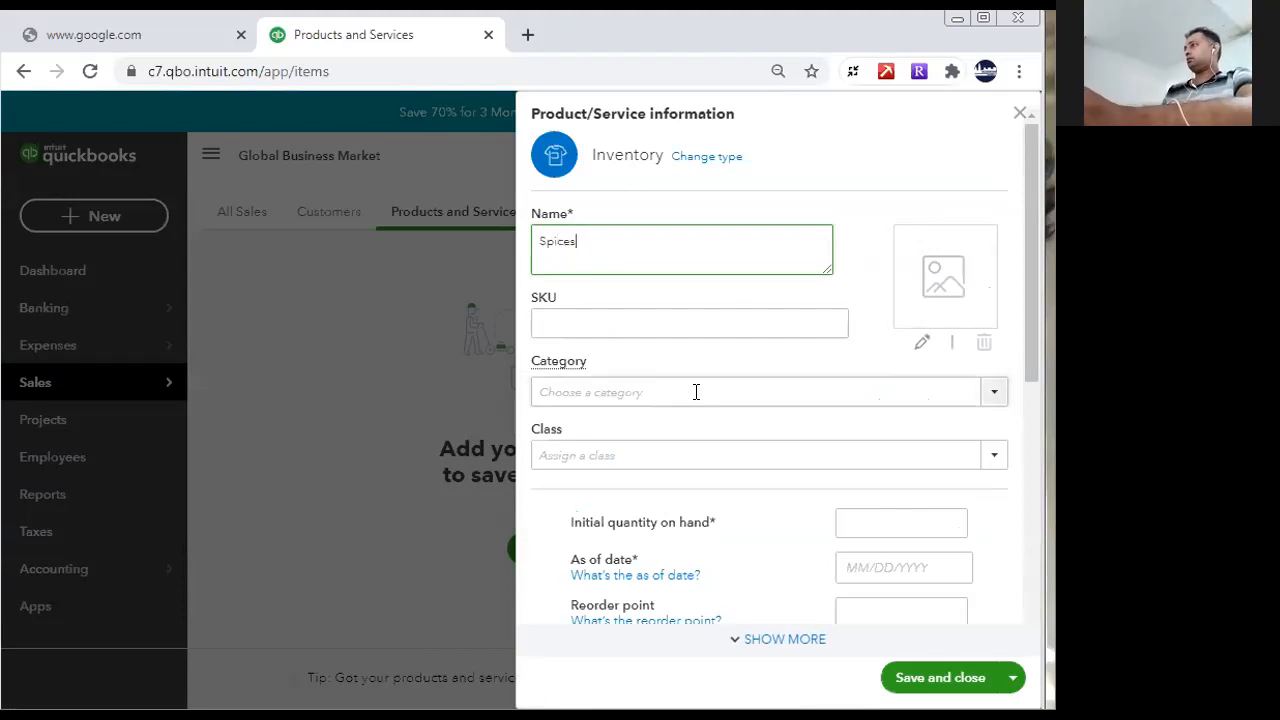
- Choose Inventory Asset as the item's inventory asset account and enter "Spices" as the sales description
drag(1026, 342, 1037, 514)
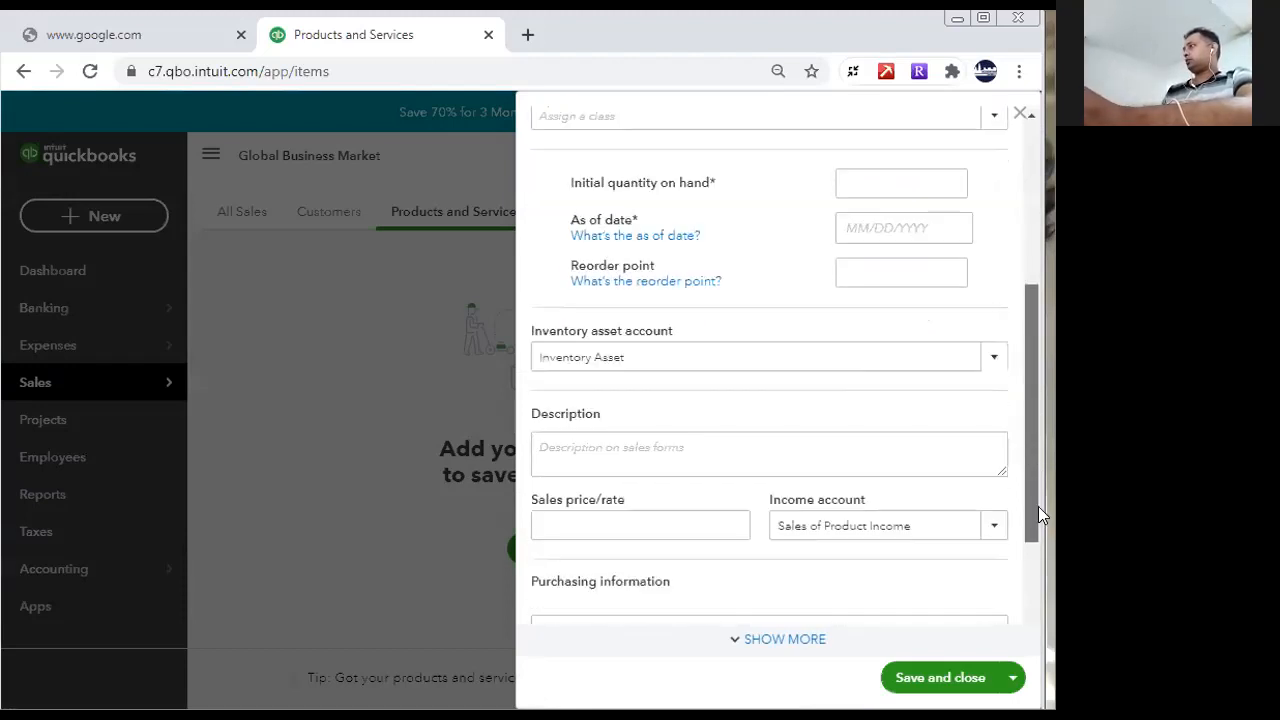
click(771, 355)
click(998, 355)
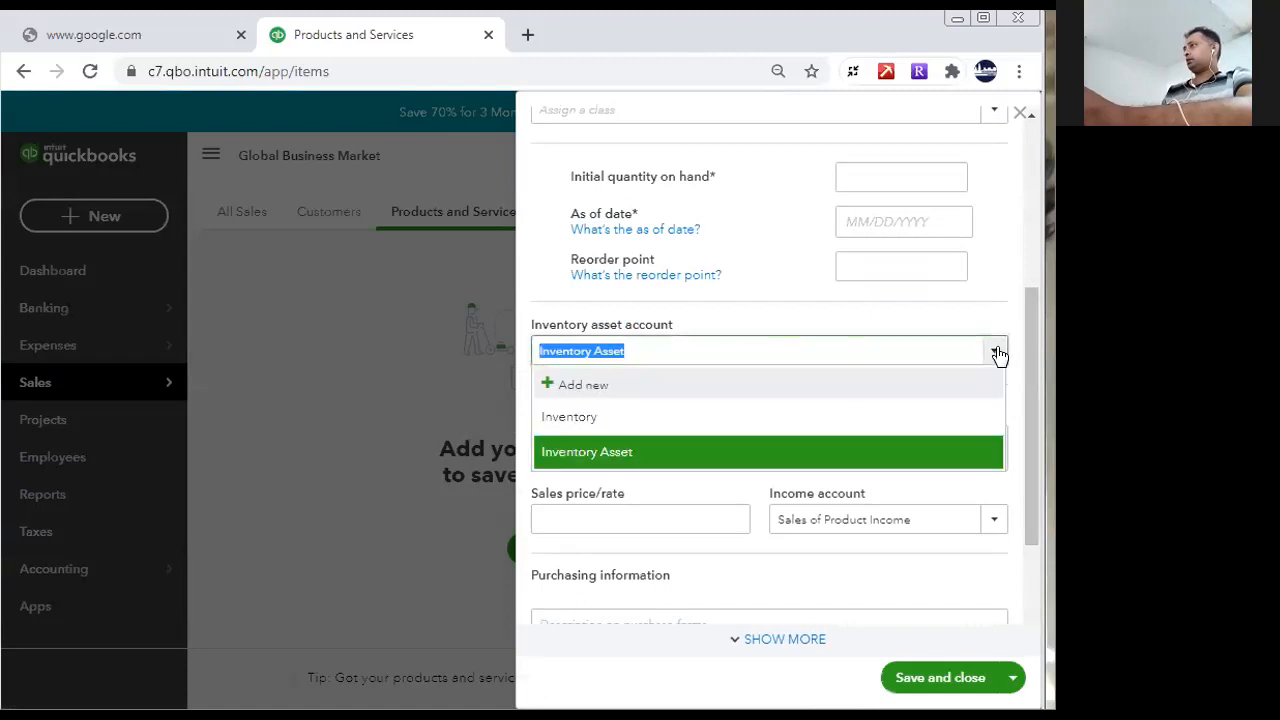
click(763, 448)
drag(1020, 408, 1031, 482)
click(602, 332)
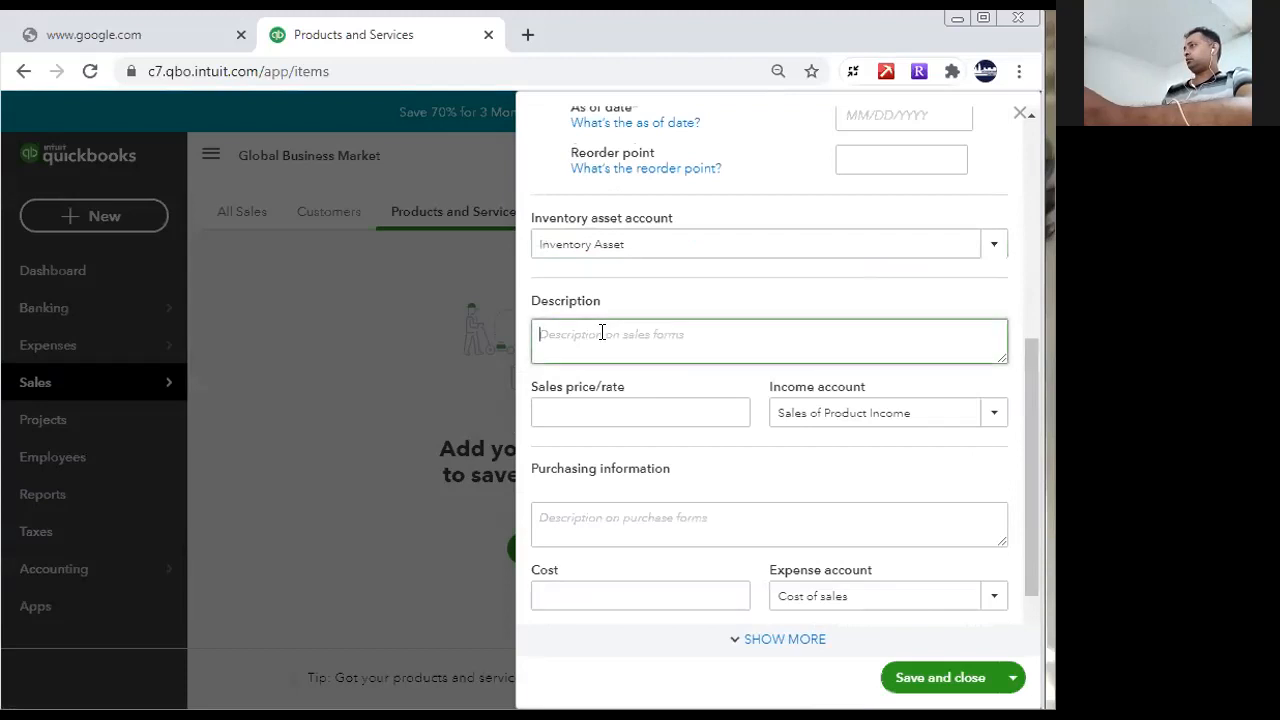
text(Spices)
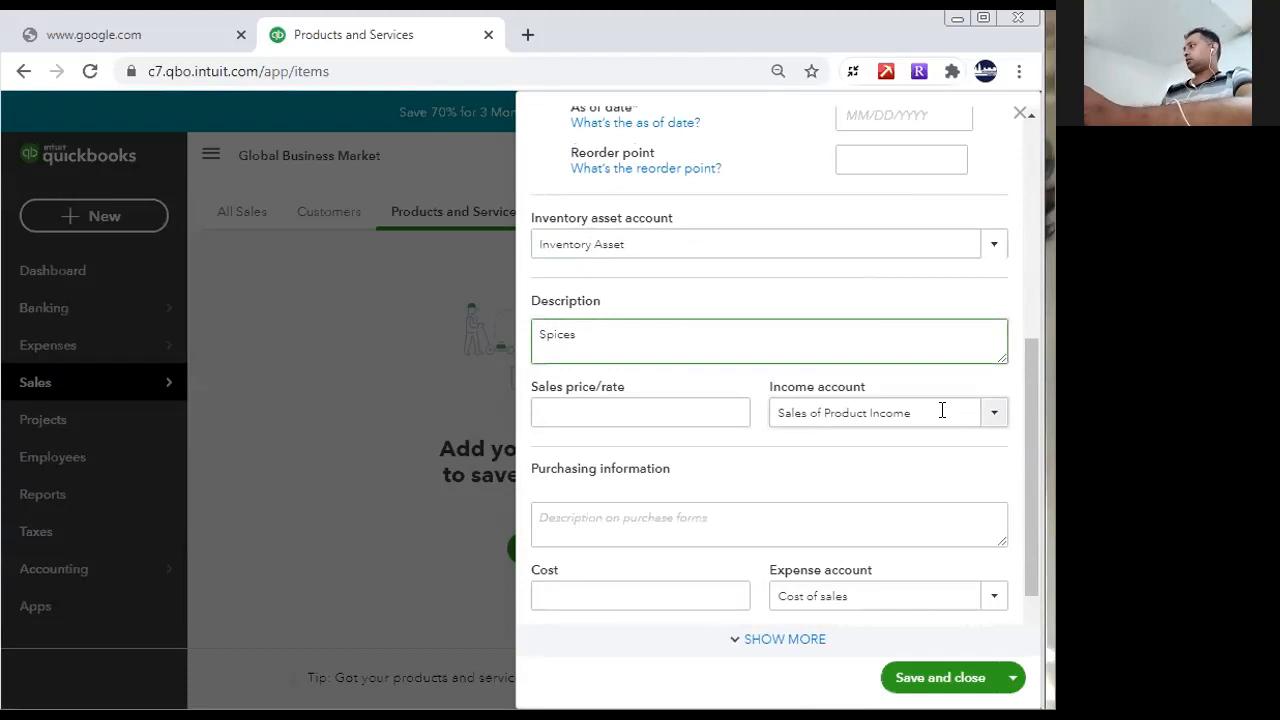
- Choose Sales of Product Income as the item's income account and set the sales price to 250
click(993, 414)
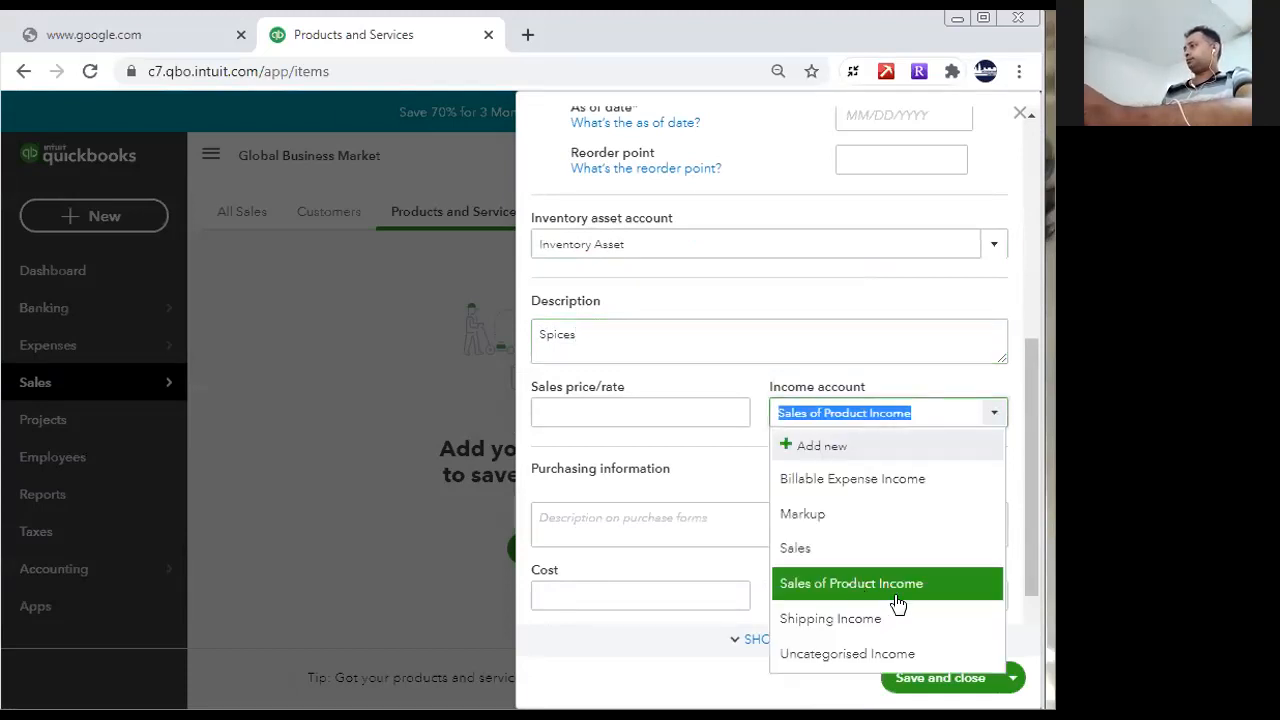
click(857, 583)
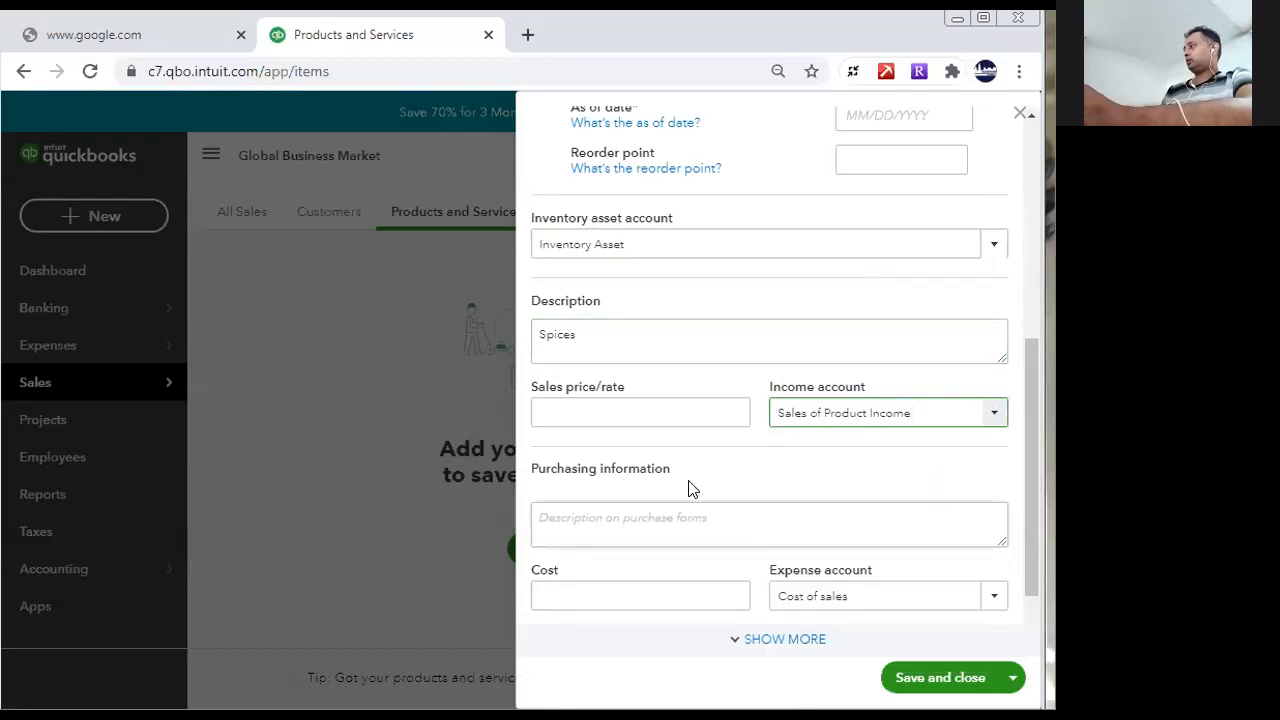
click(642, 410)
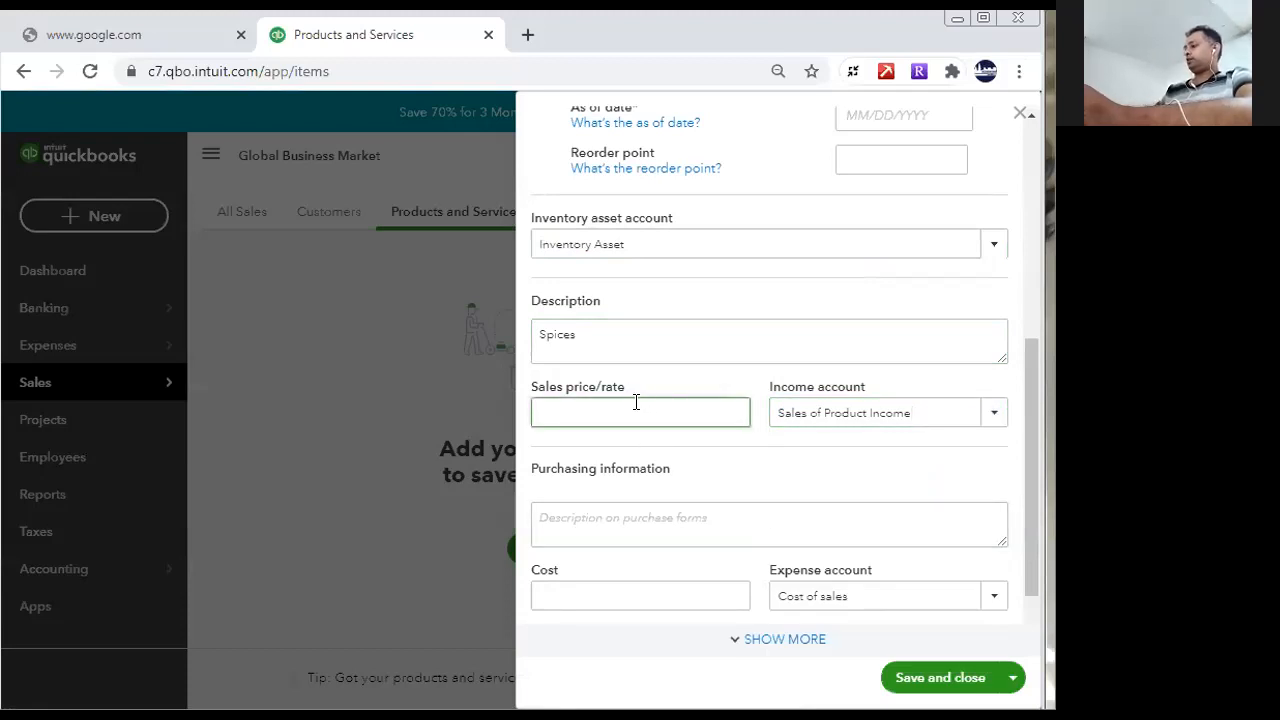
click(677, 517)
scroll(1024, 430, down, 1)
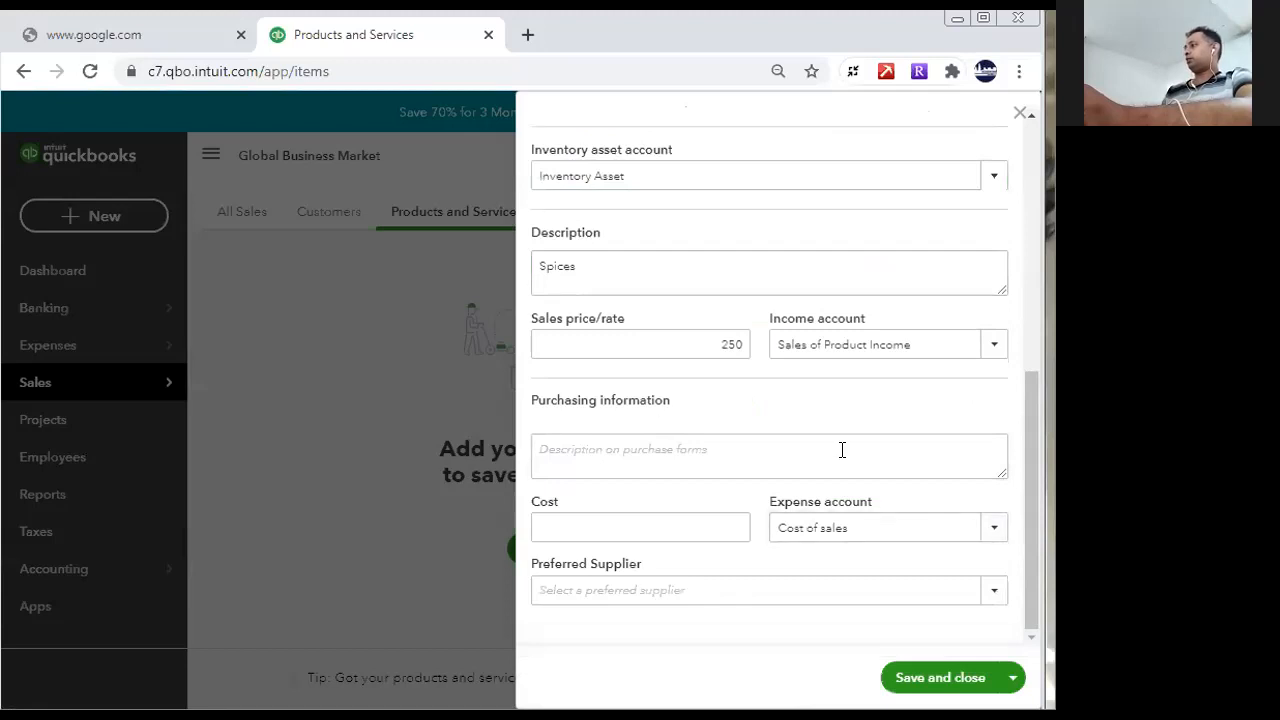
- Choose Cost of sales as the item's expense account and check the preferred supplier choices without picking one
click(990, 530)
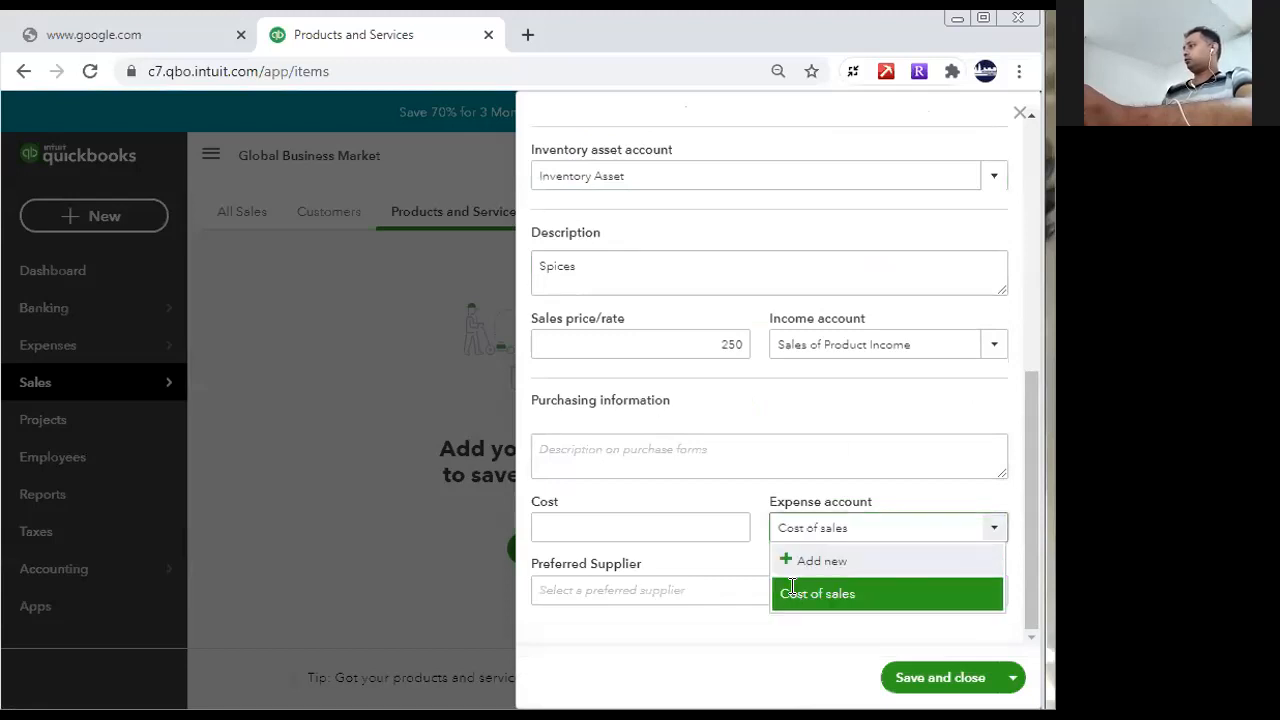
click(793, 594)
click(992, 598)
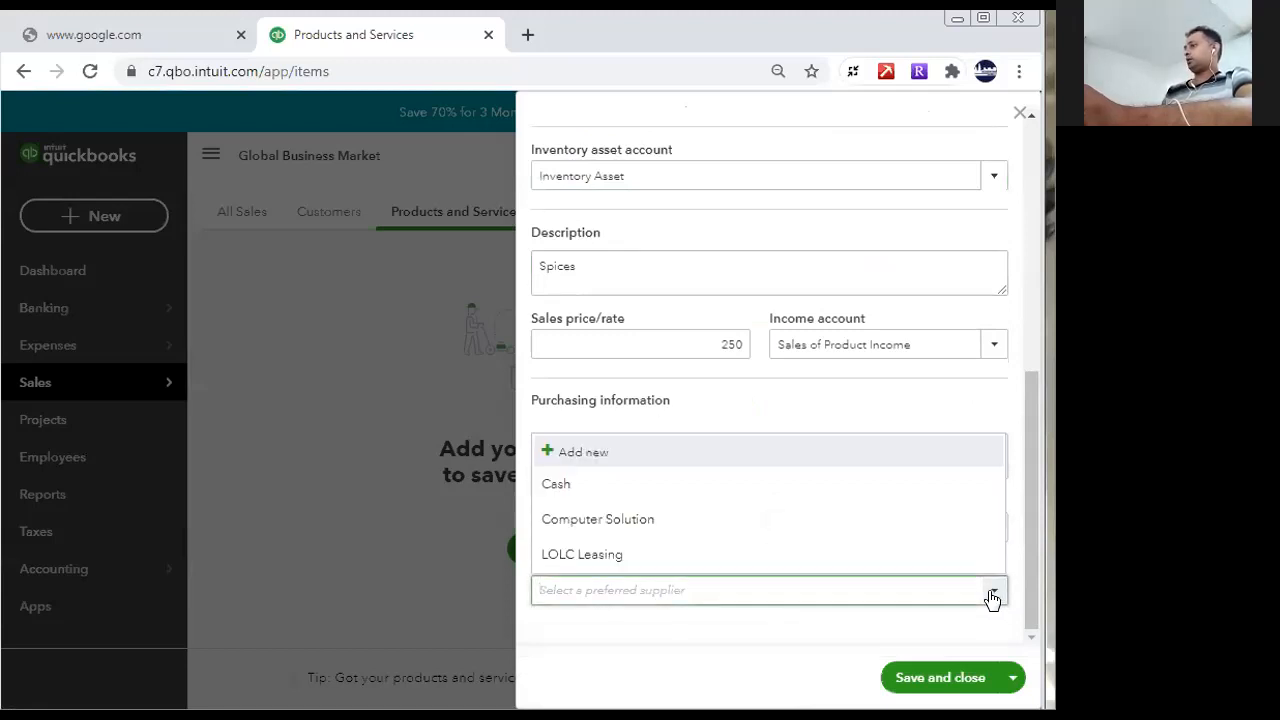
click(996, 594)
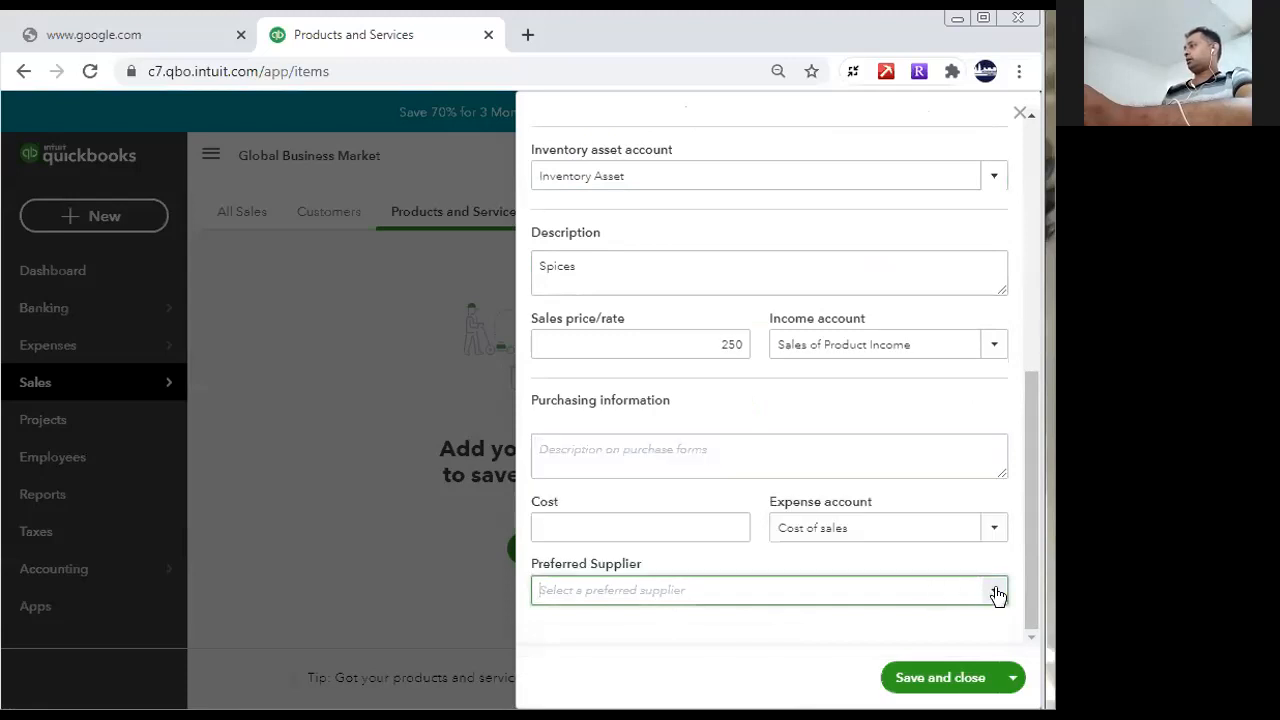
drag(1046, 516, 1050, 220)
click(752, 639)
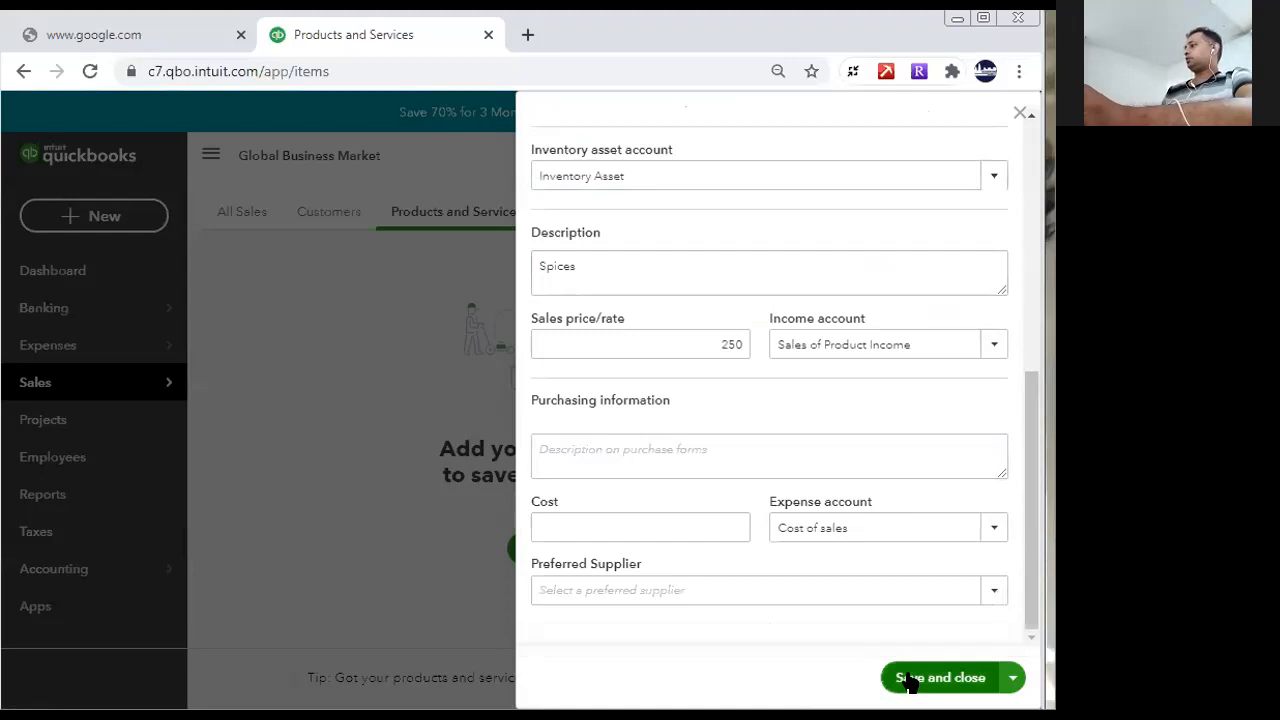
drag(1029, 557, 1043, 232)
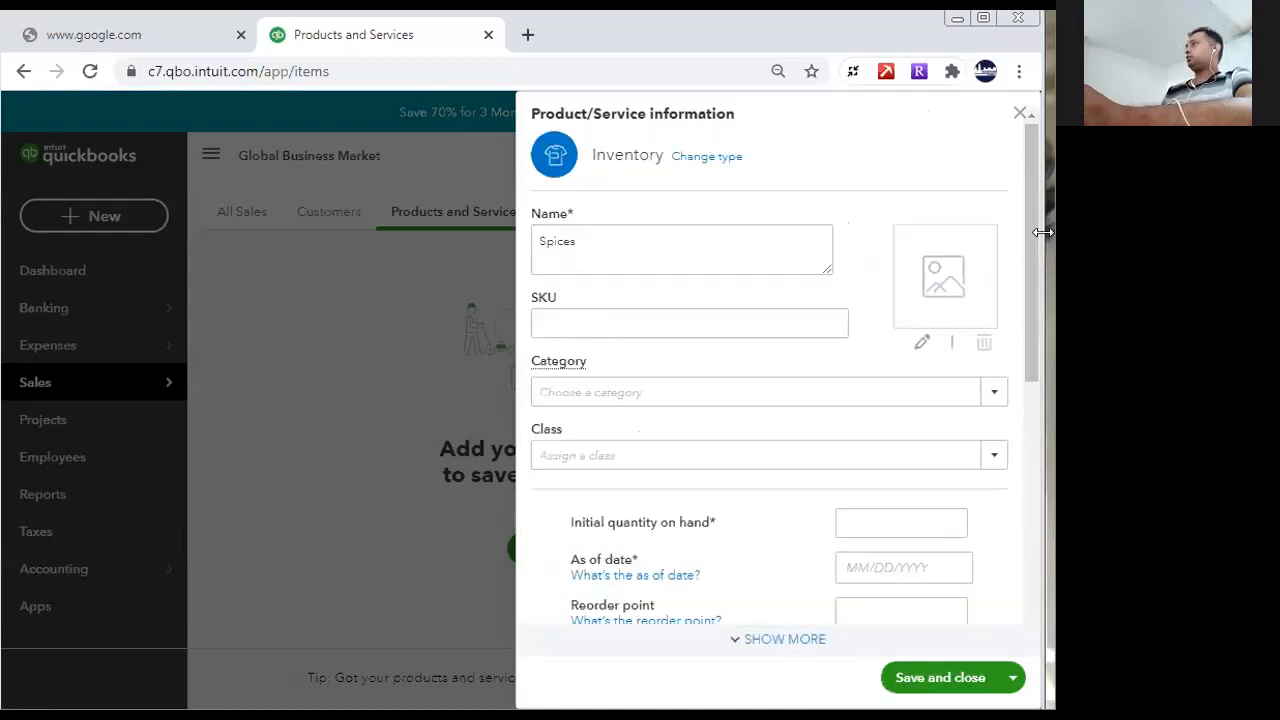
- Search Google Images for "spices" in a new browser tab and preview the Sri Lankan Herbs and Spices picture
click(528, 35)
click(405, 455)
text(spices)
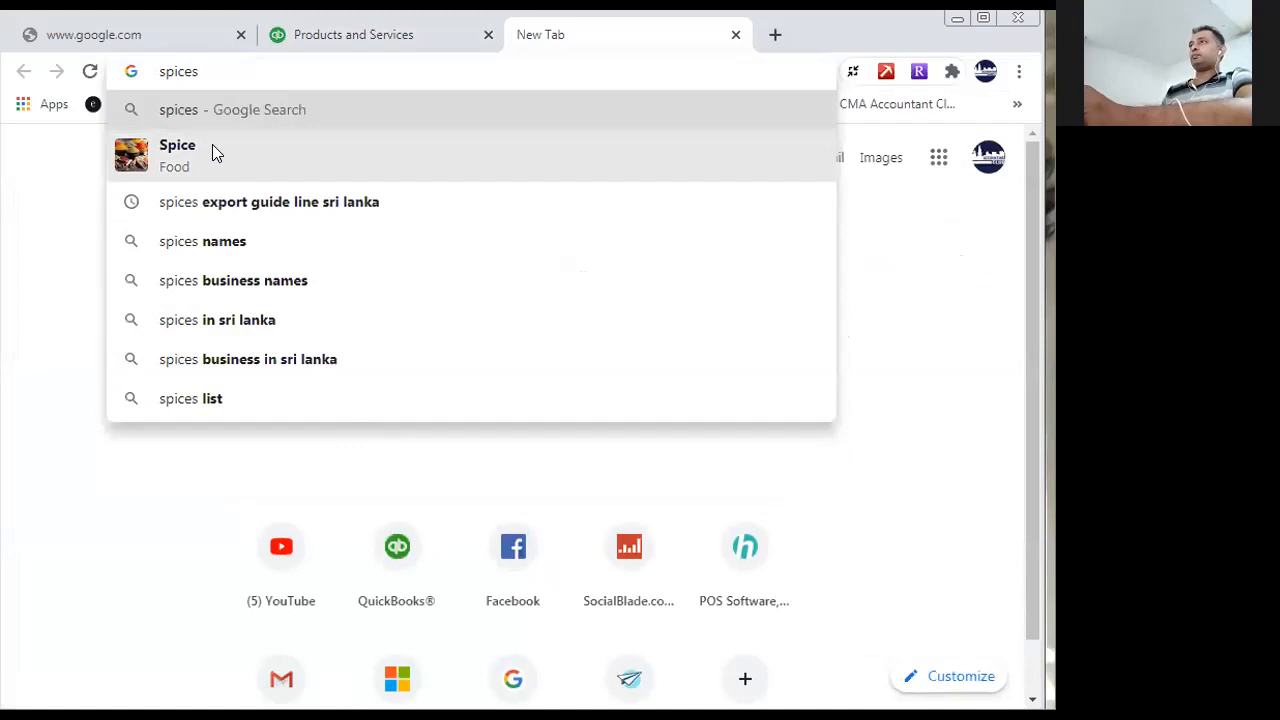
click(168, 98)
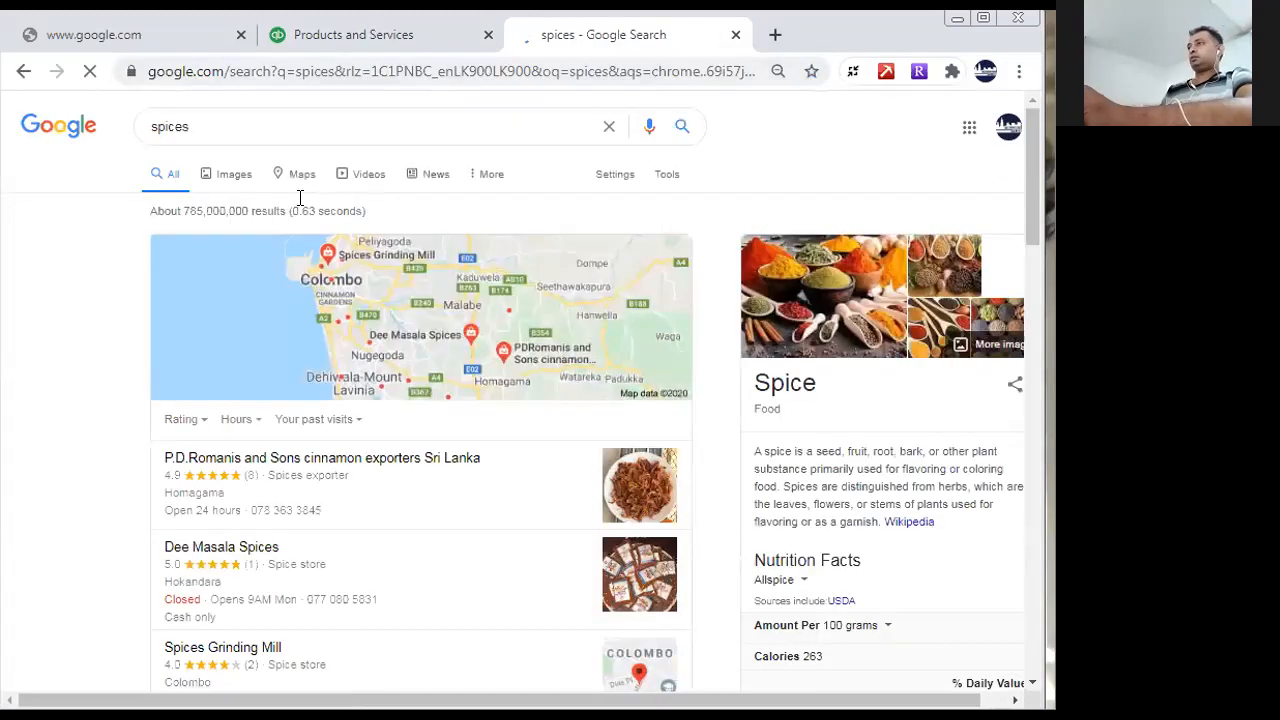
click(238, 178)
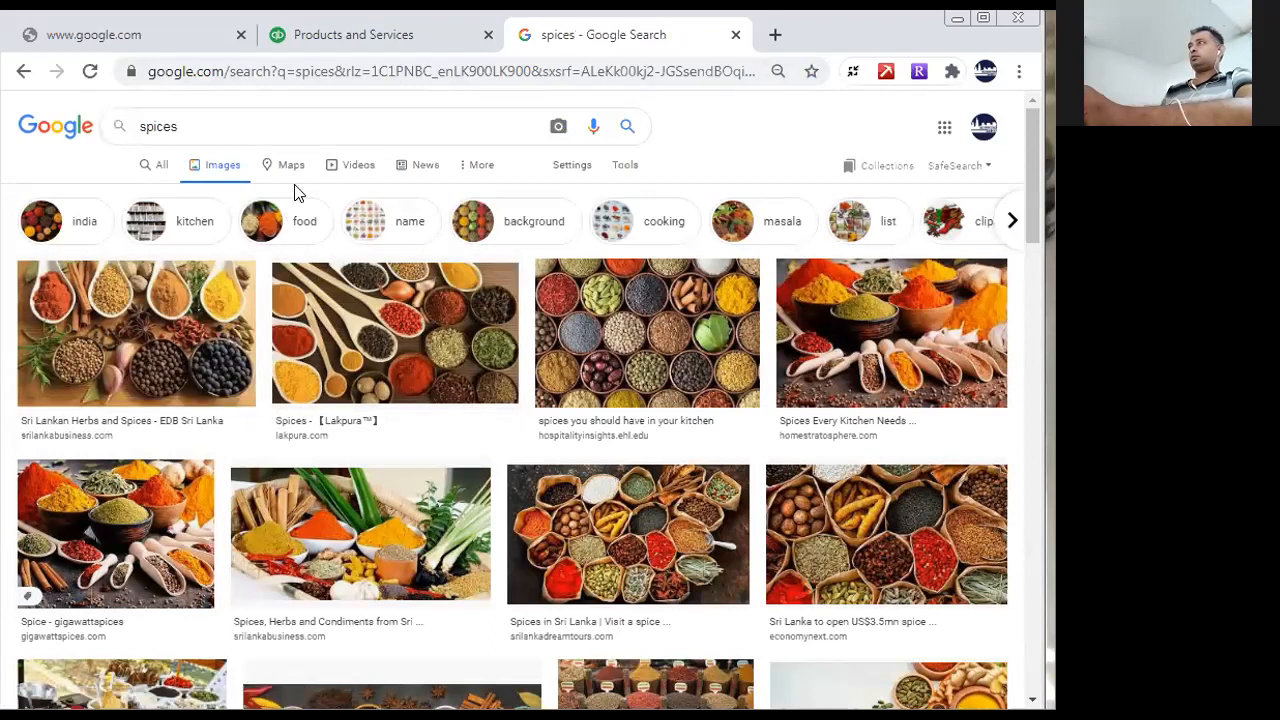
click(50, 307)
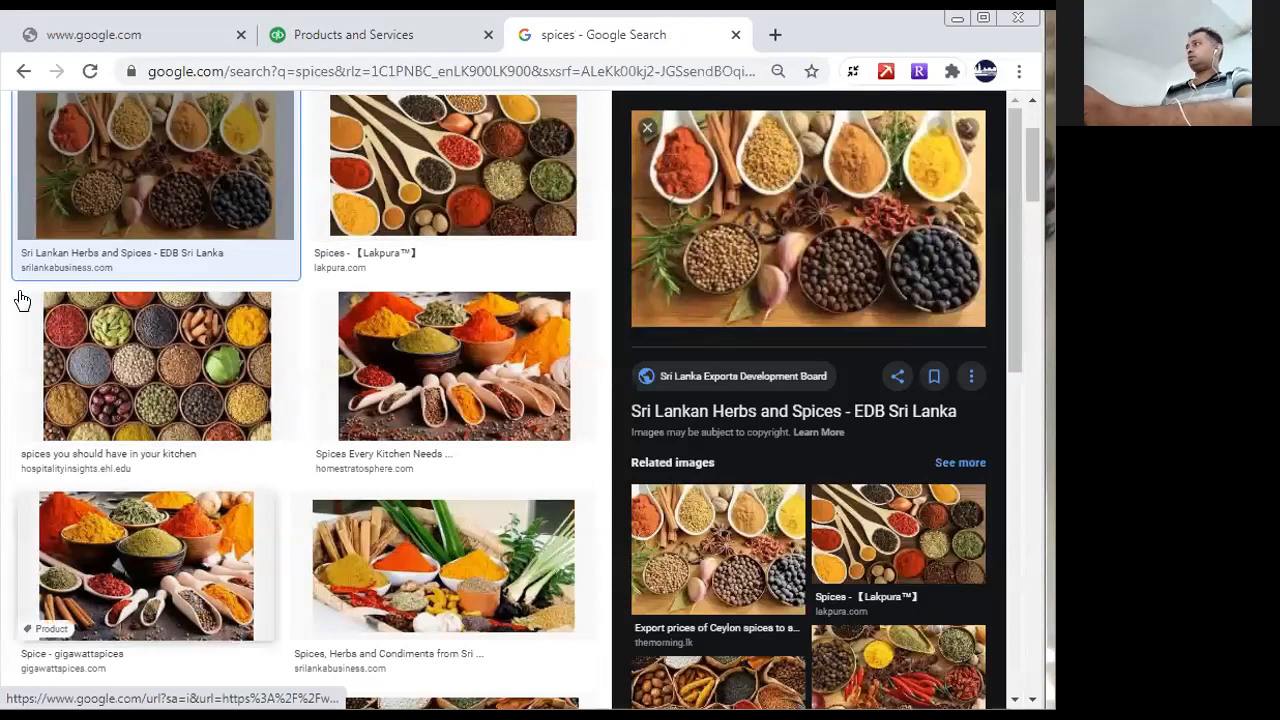
click(26, 71)
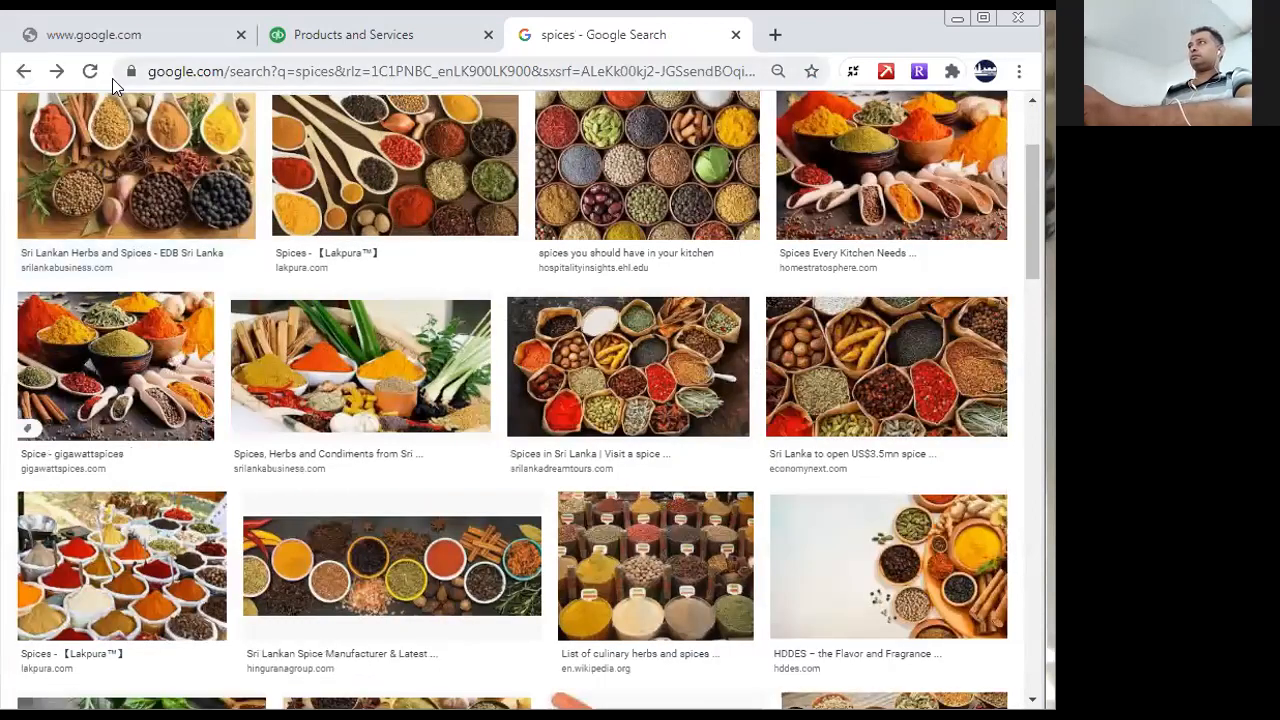
- Change the Google search to "chili spices" and show the image results
click(24, 72)
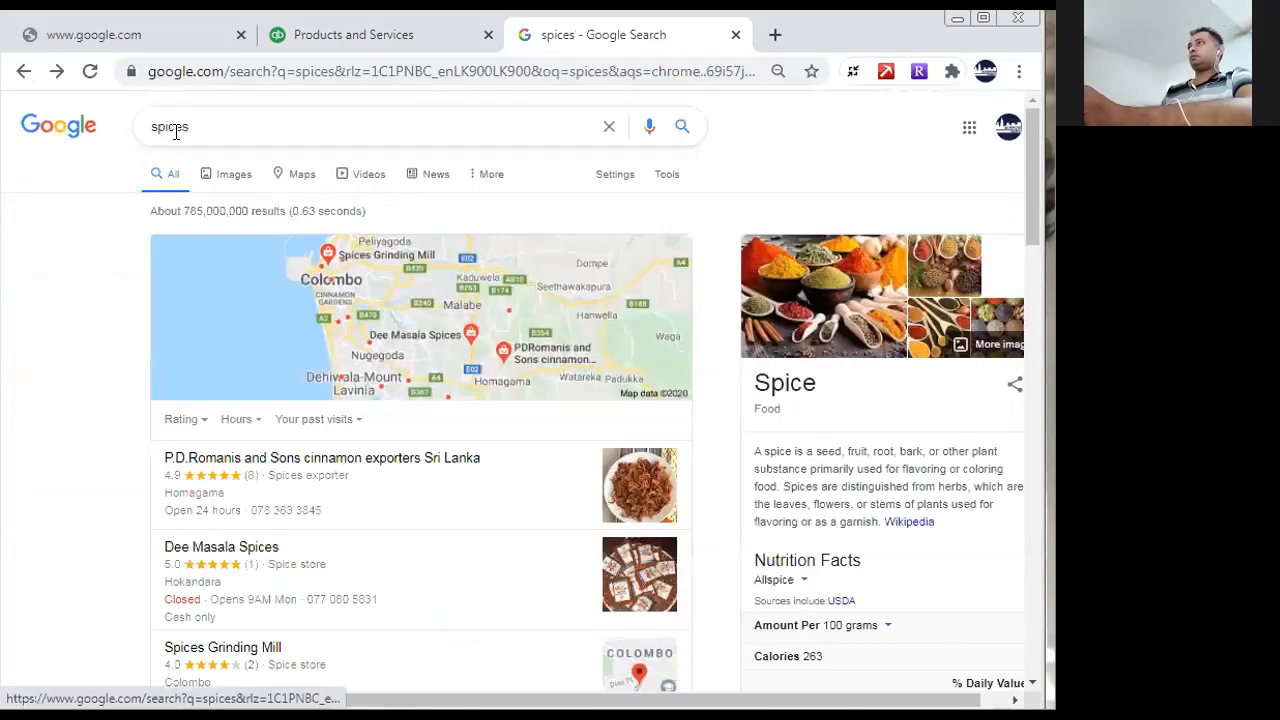
click(152, 124)
text(chili)
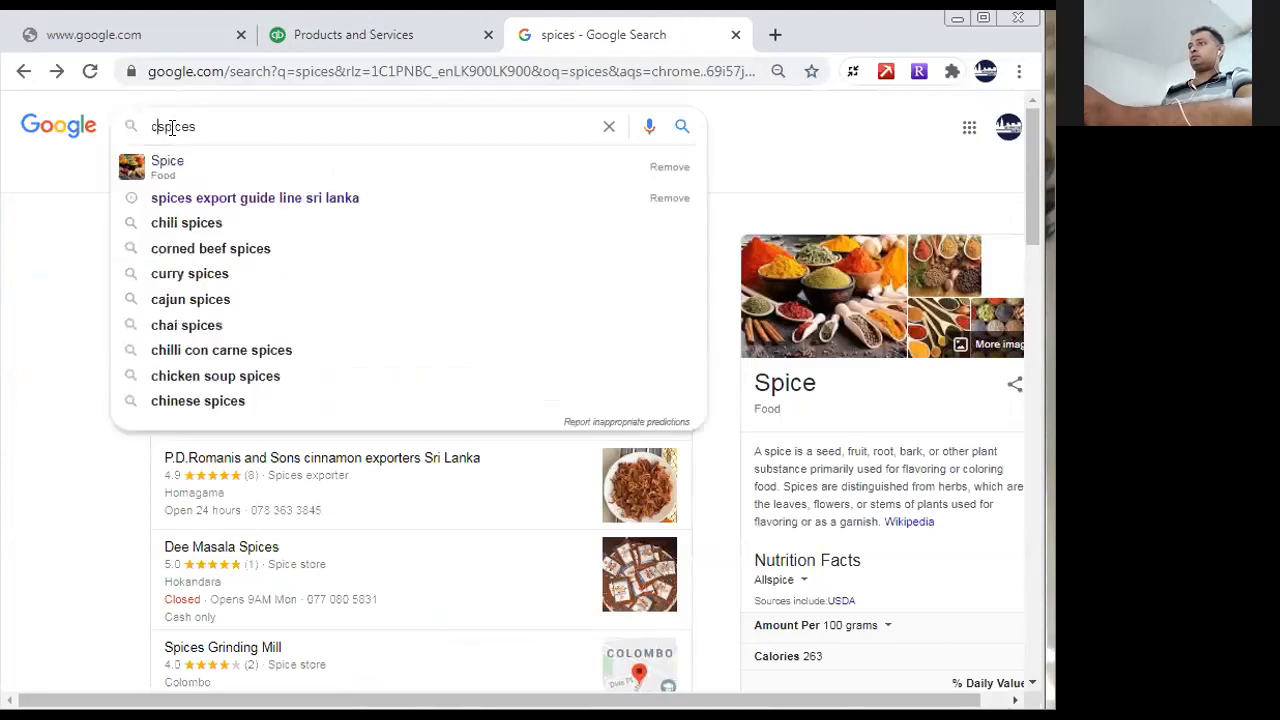
key(Return)
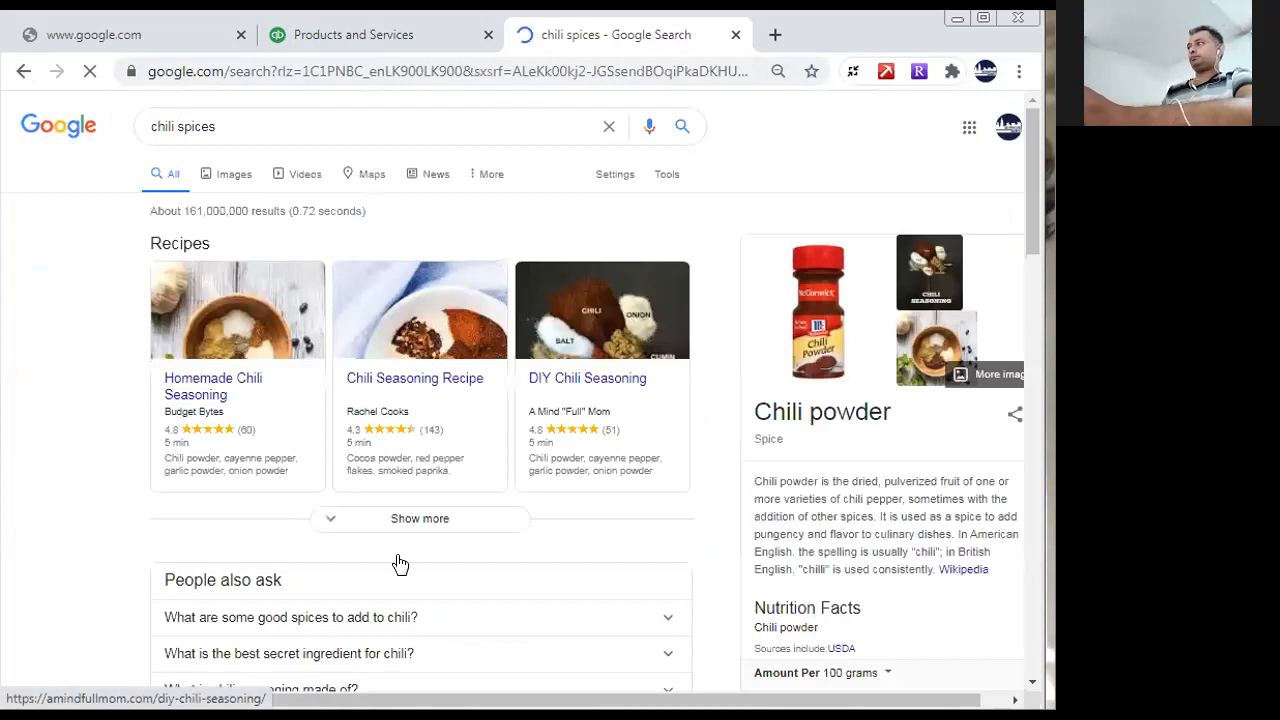
drag(1036, 251, 961, 247)
click(229, 176)
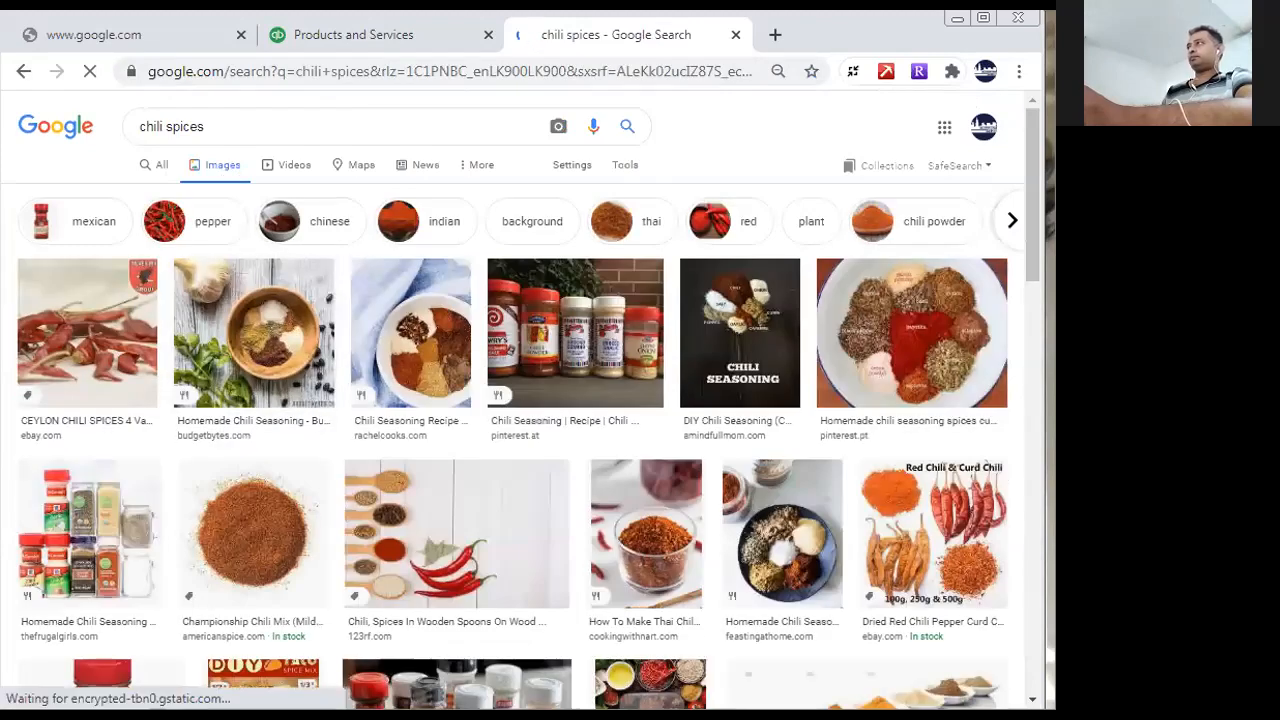
- Open the Snipping Tool and capture the Championship Chili Mix picture of the round pile of powder
click(26, 696)
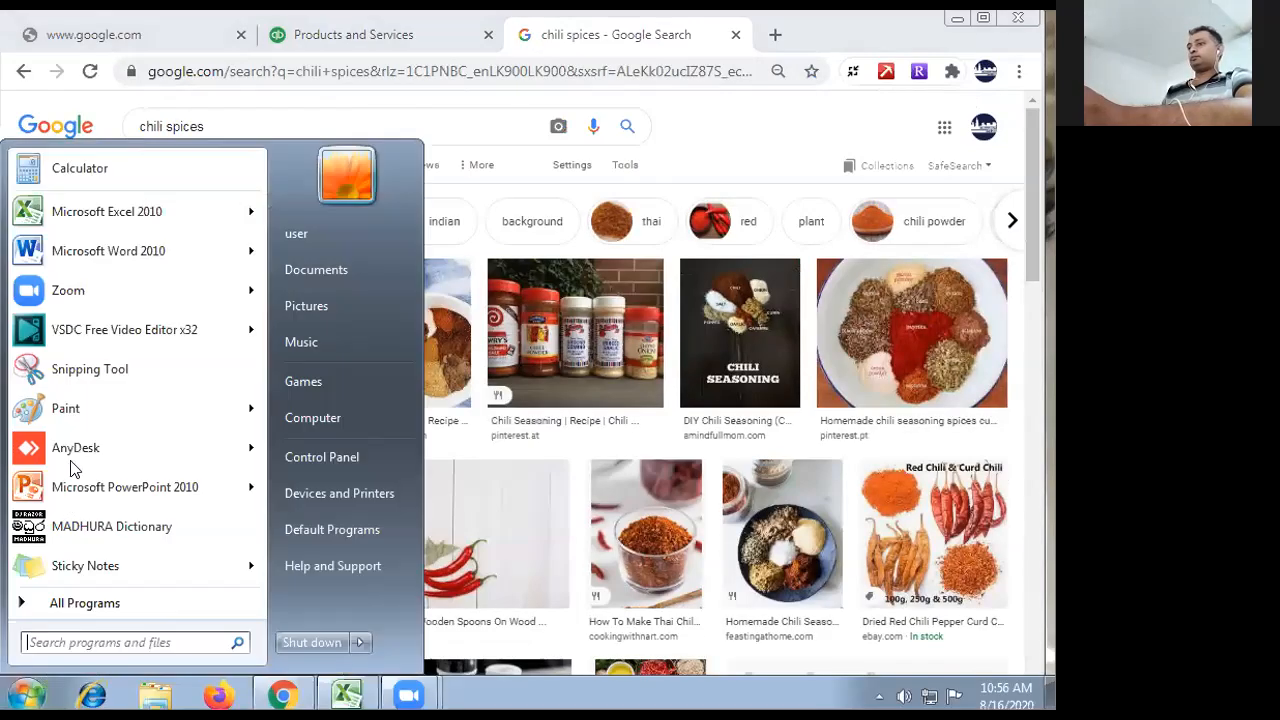
click(72, 410)
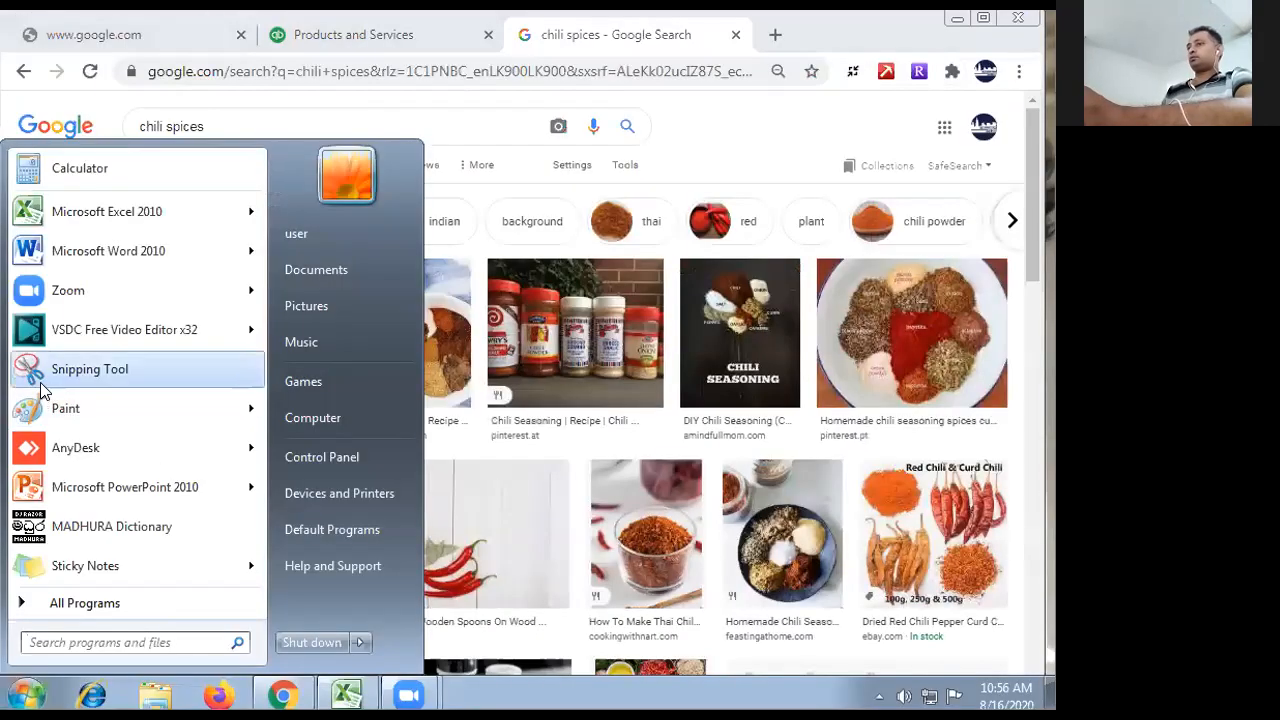
click(48, 372)
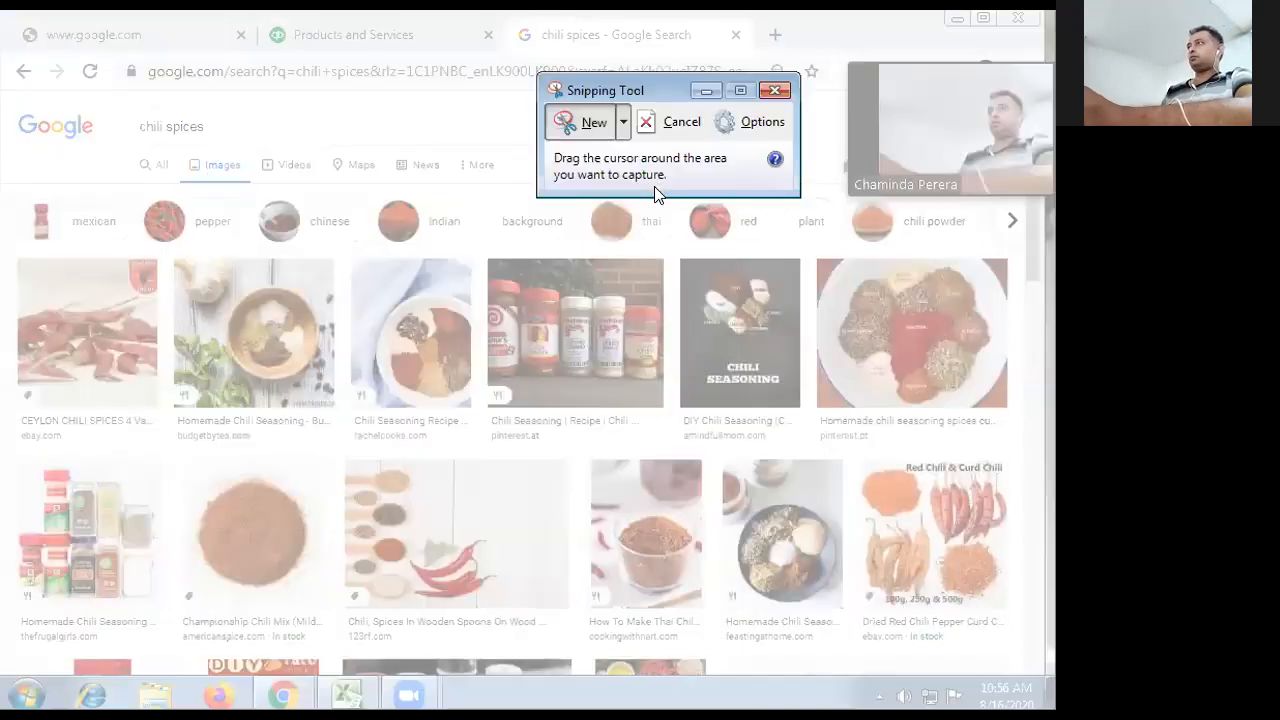
click(603, 131)
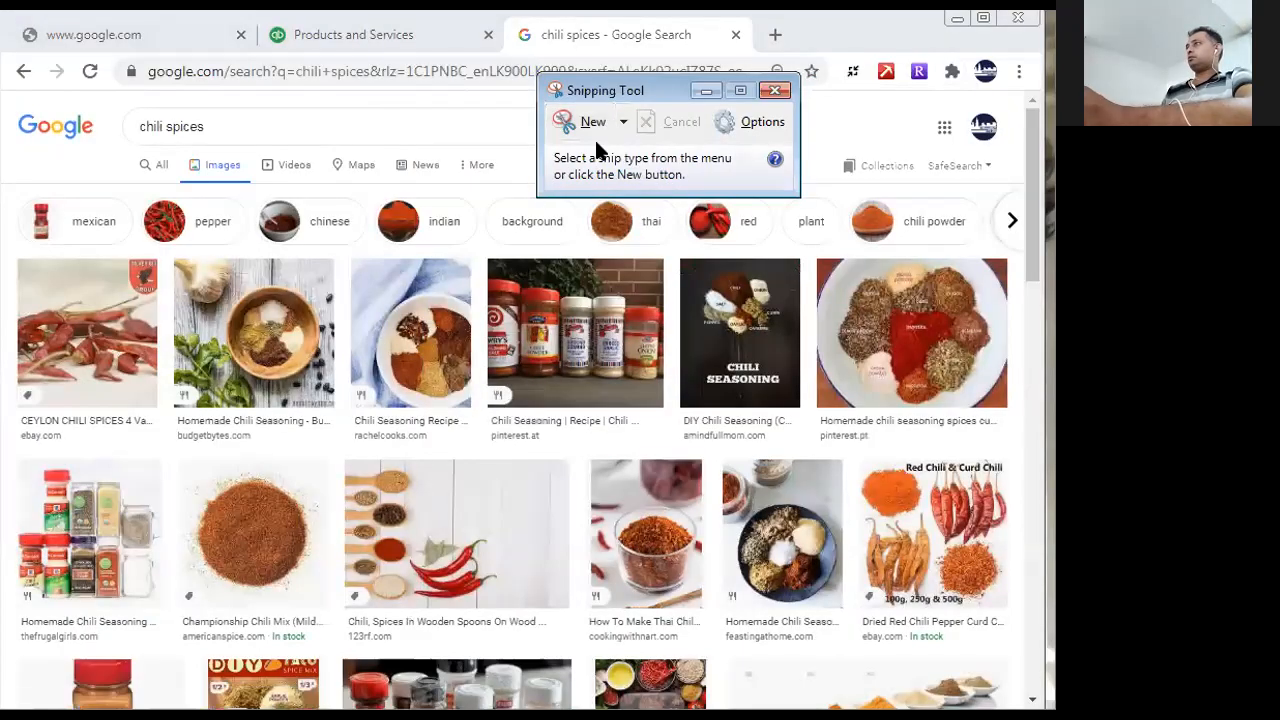
click(596, 126)
drag(193, 471, 322, 590)
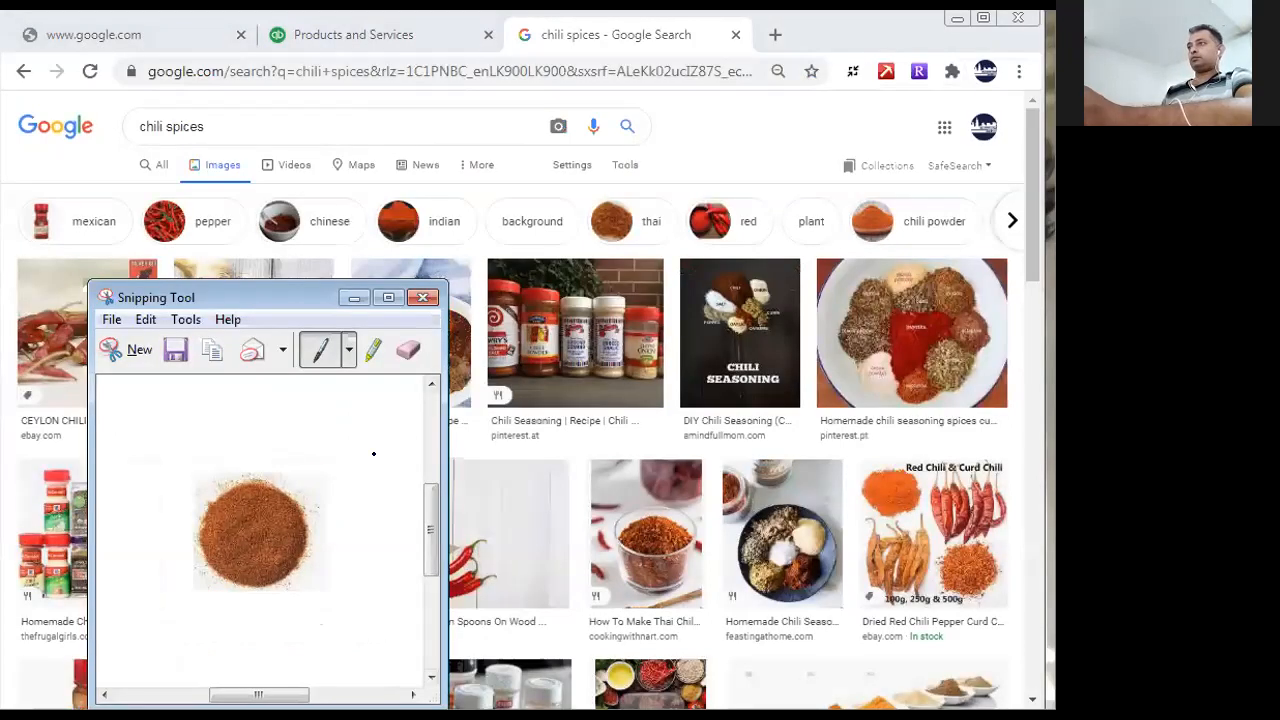
- Save the captured picture to the Desktop as a JPEG file named "spices"
right_click(185, 451)
click(184, 350)
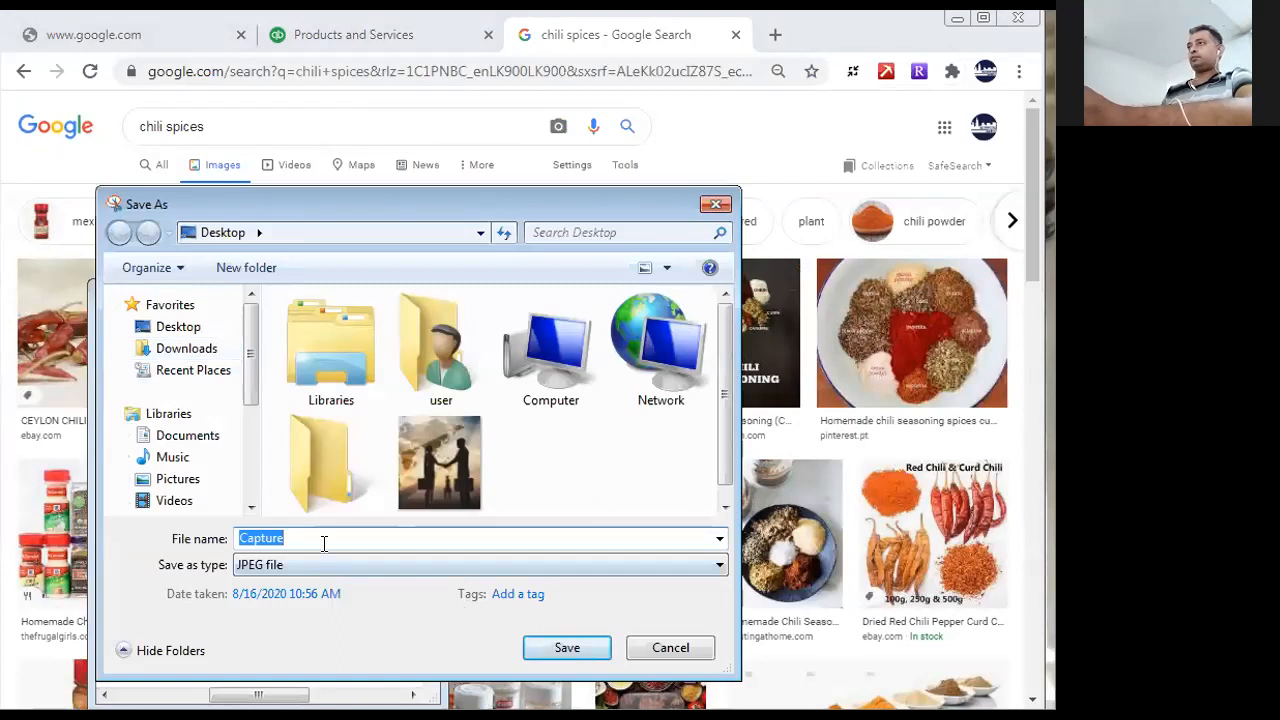
text(spices)
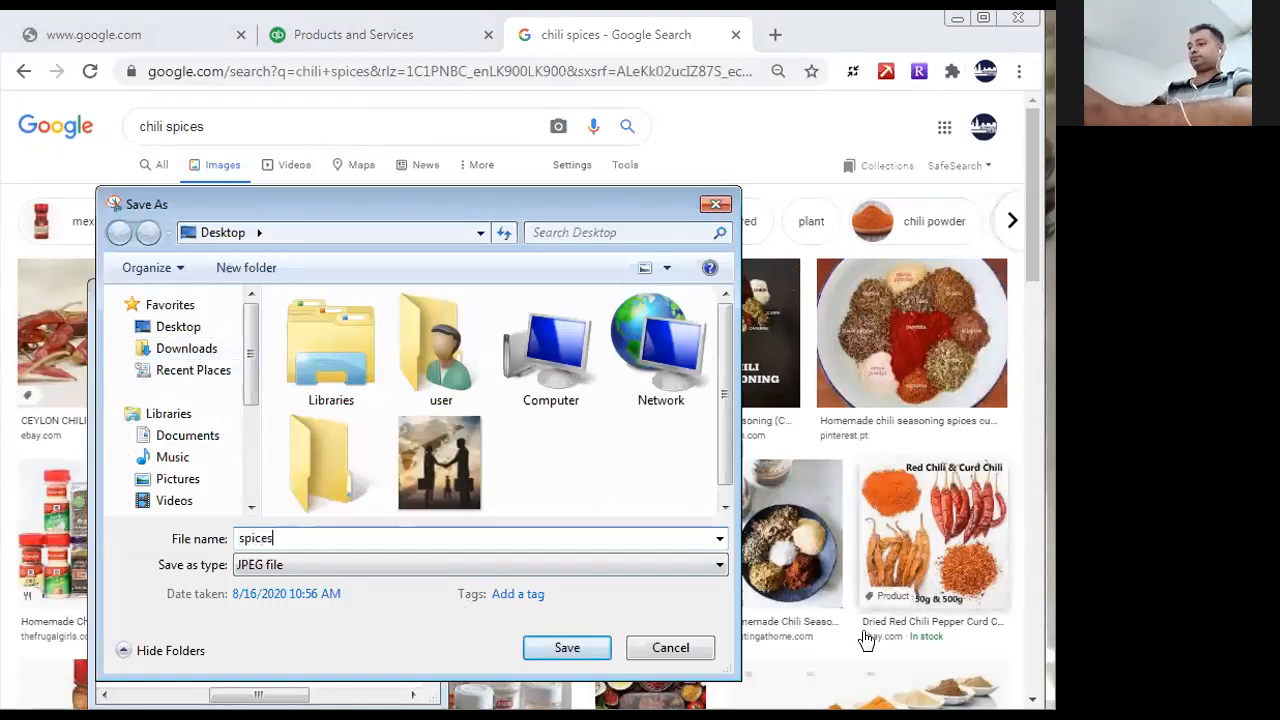
click(566, 648)
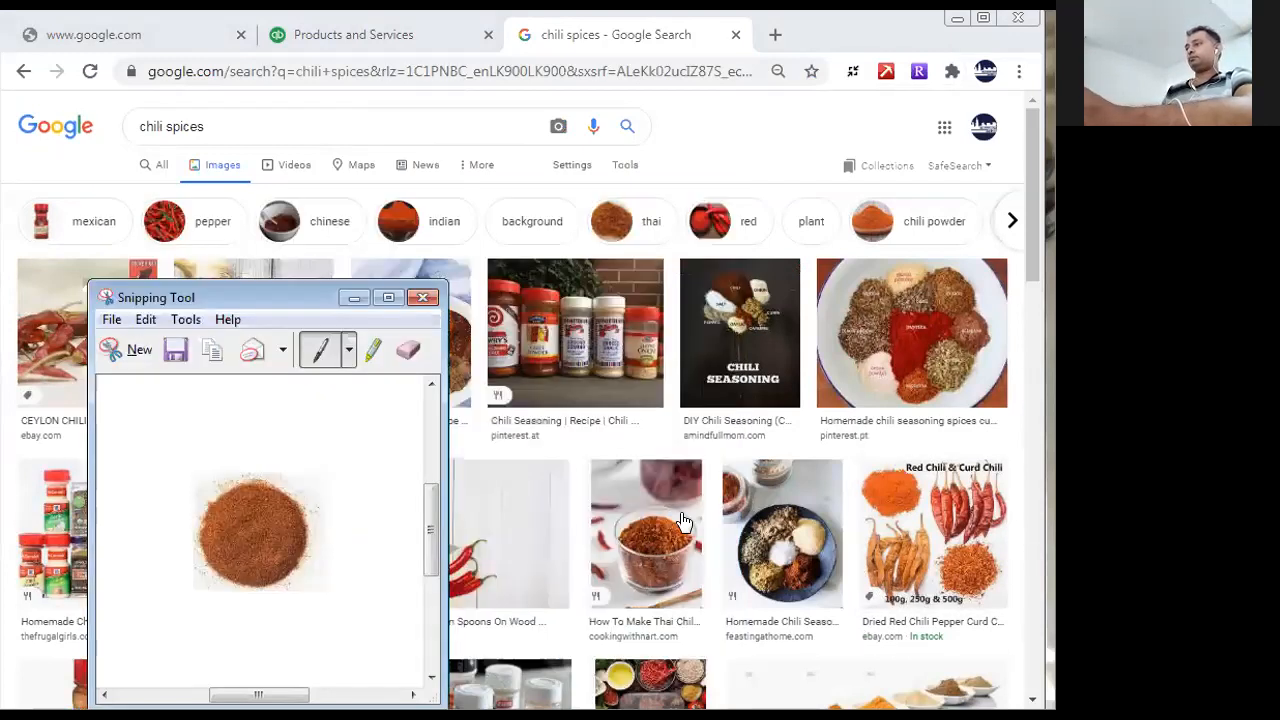
- Close the Snipping Tool, return to the QuickBooks product form and add the "spices" picture from the Desktop to the Spices item
click(422, 297)
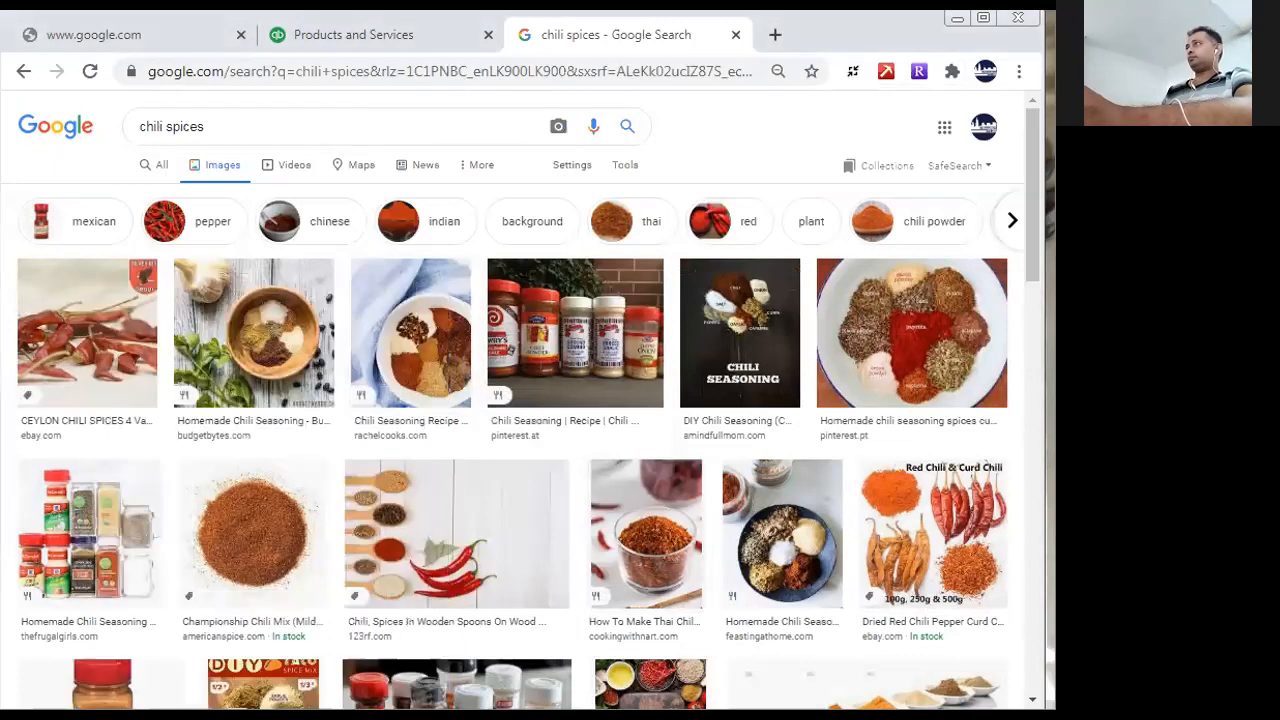
click(415, 45)
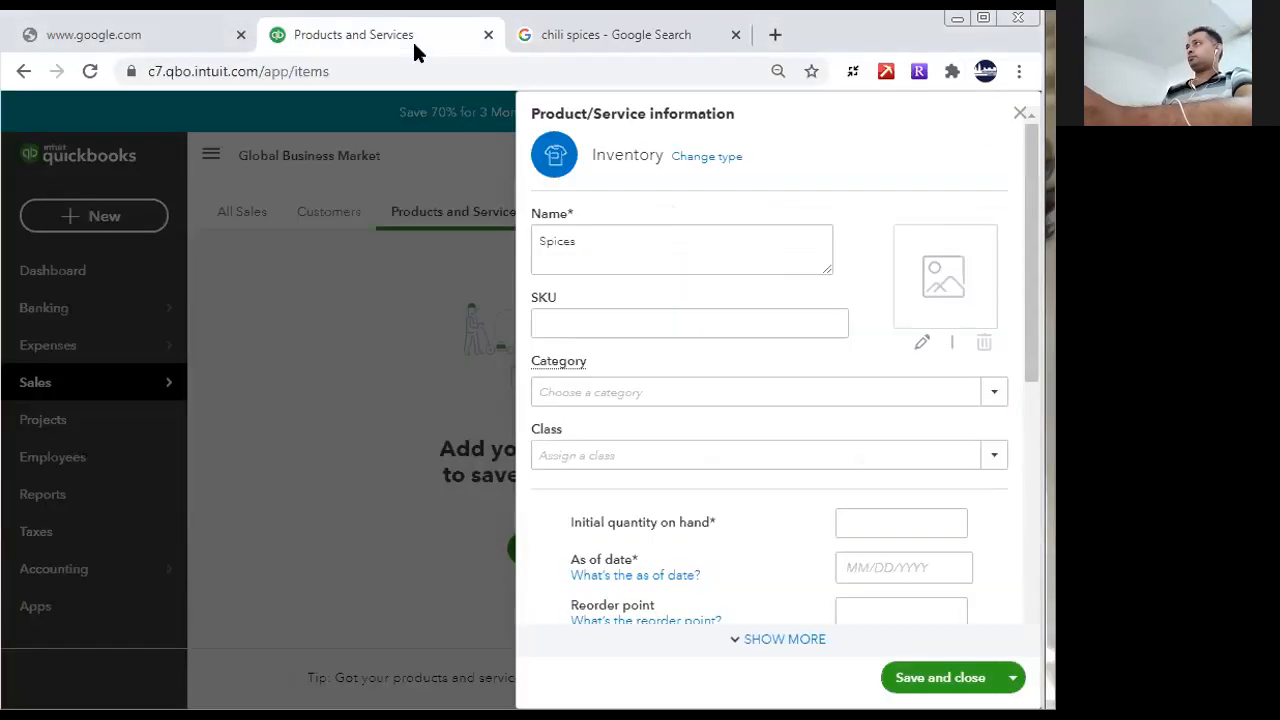
click(952, 285)
click(800, 290)
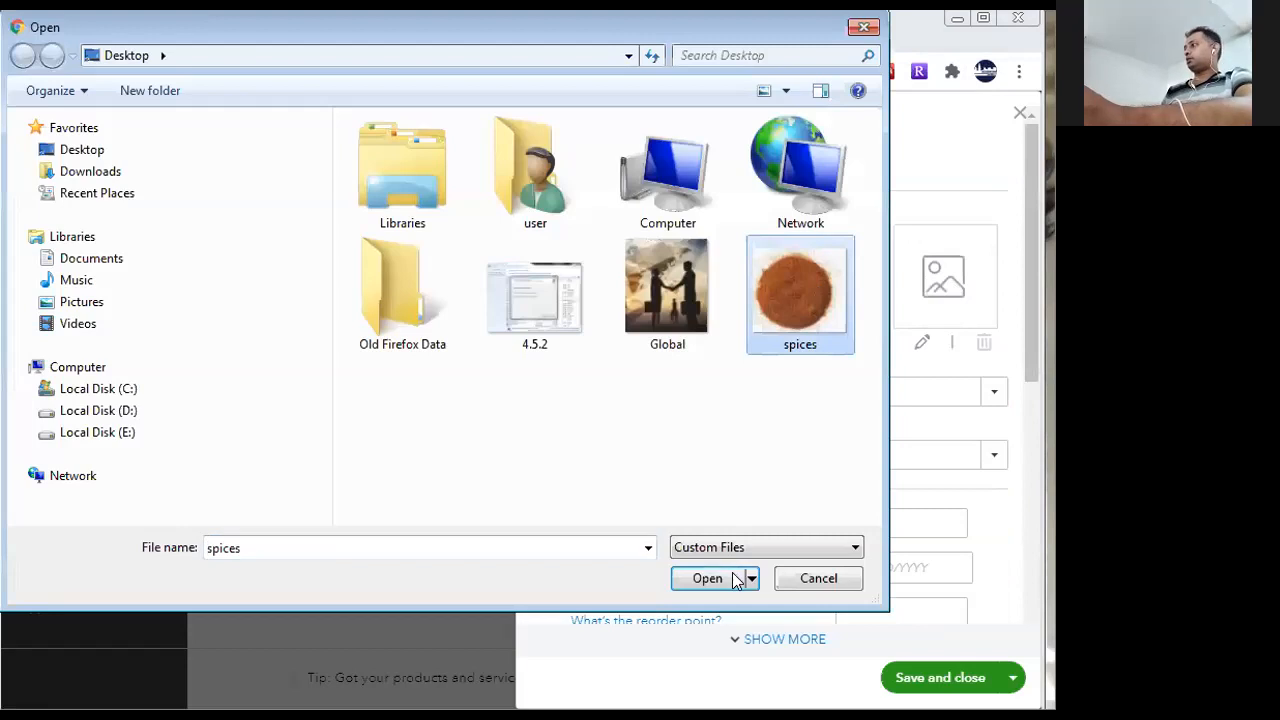
click(737, 578)
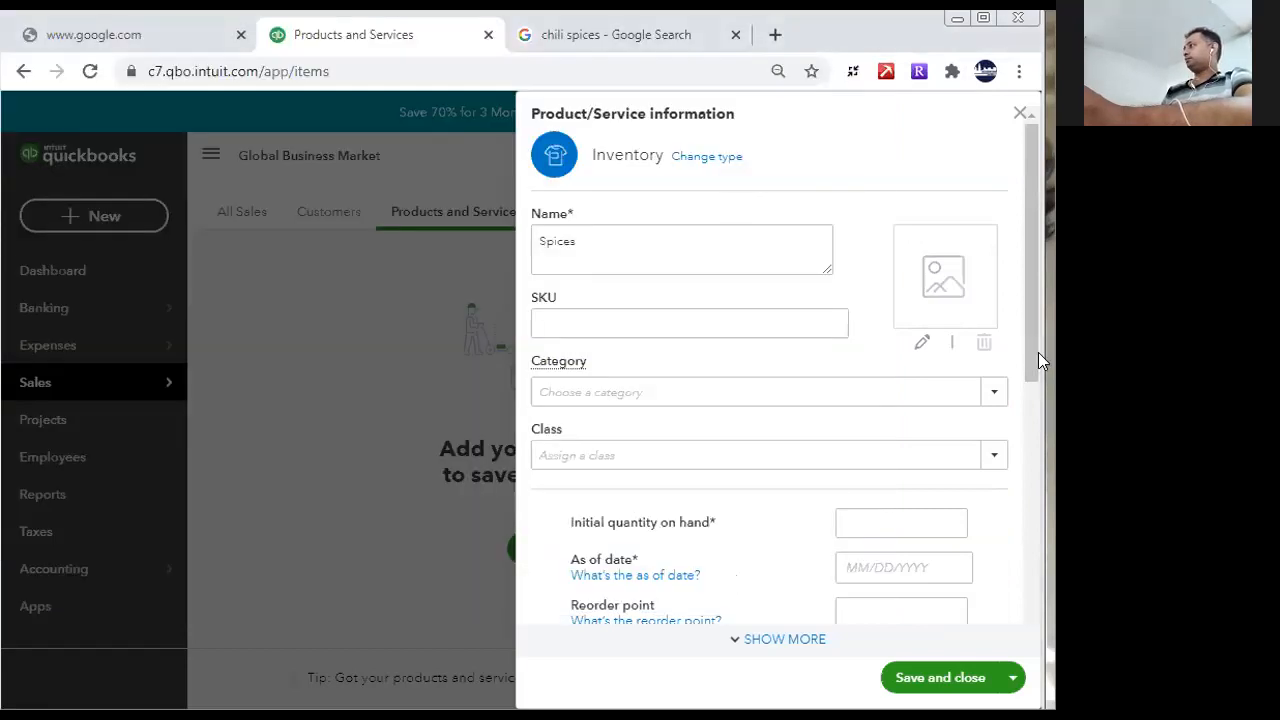
drag(1030, 352, 1041, 272)
- Give the Spices item an initial quantity of 1 as of 08/16/2020, and save it with a new item form started
click(1011, 677)
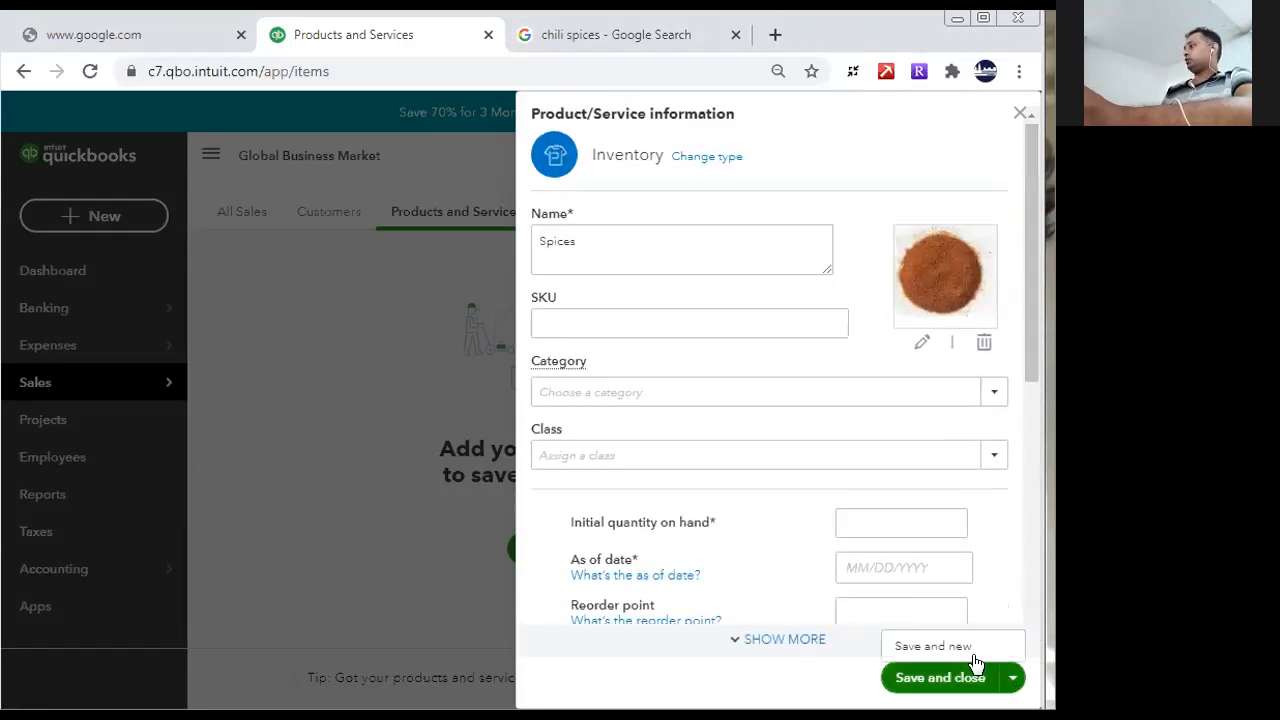
click(957, 650)
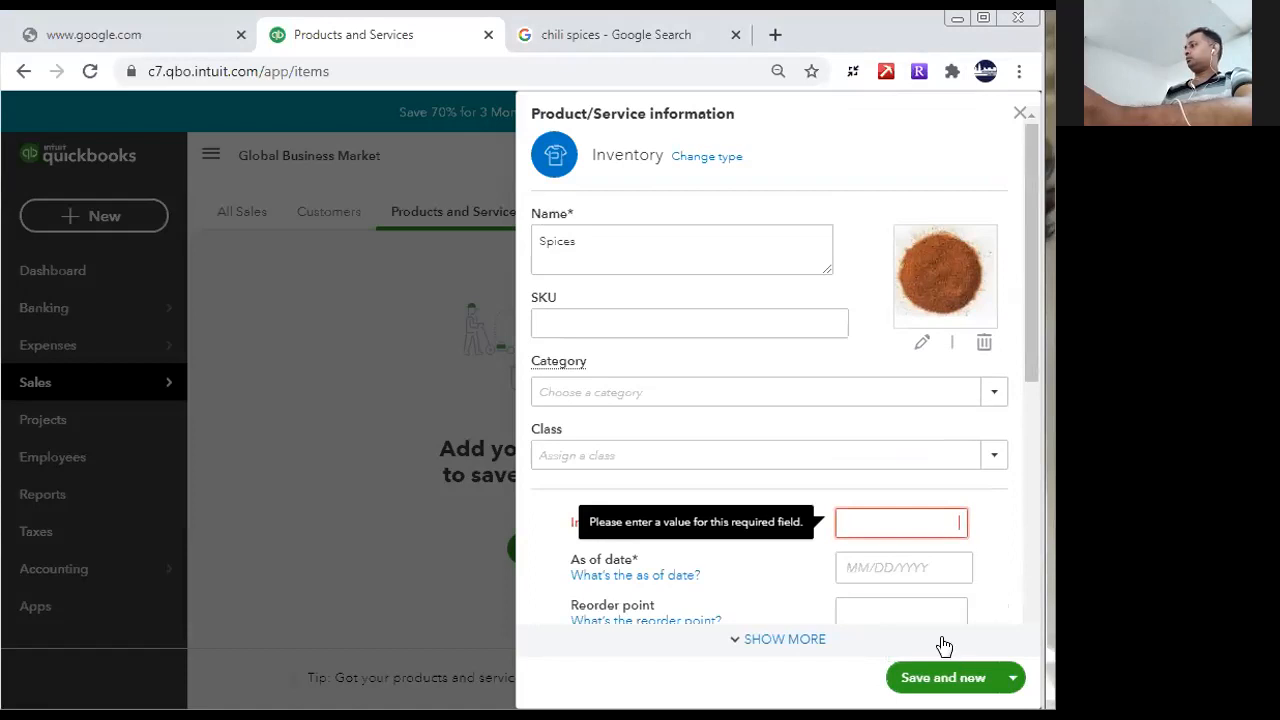
text(1)
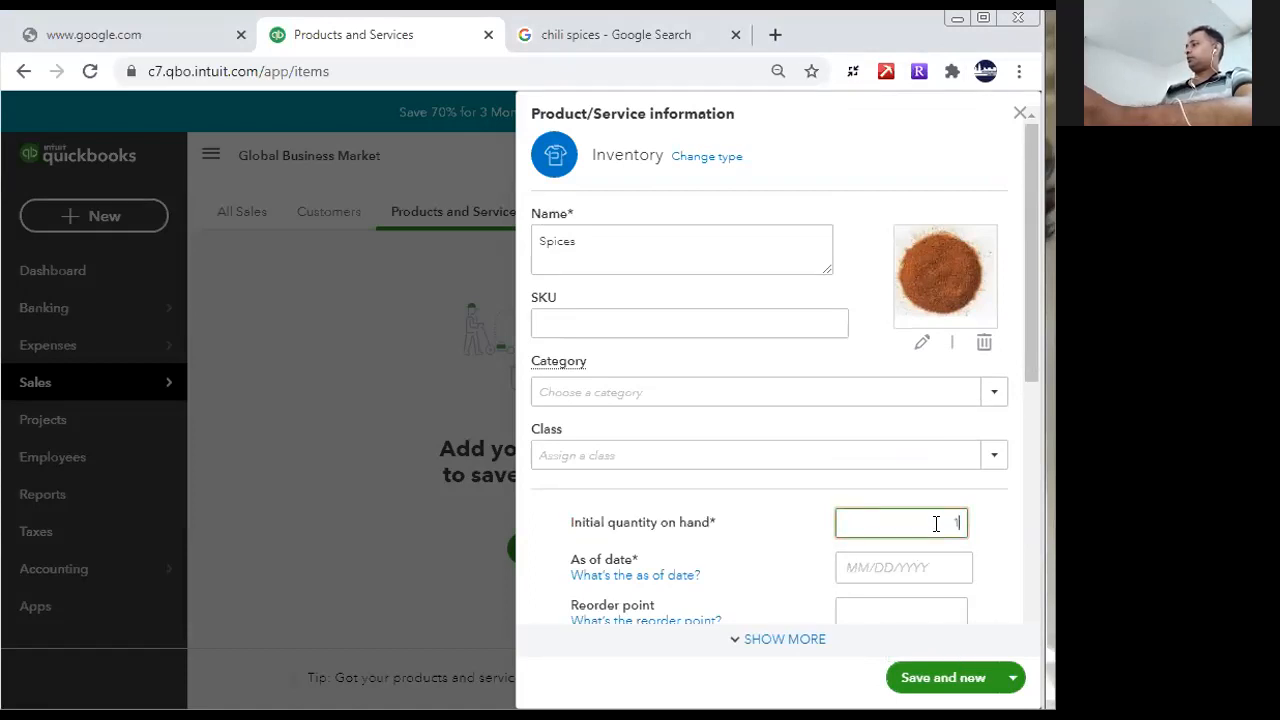
mouse_move(1022, 370)
mouse_down()
mouse_move(1034, 640)
mouse_move(1040, 382)
mouse_up()
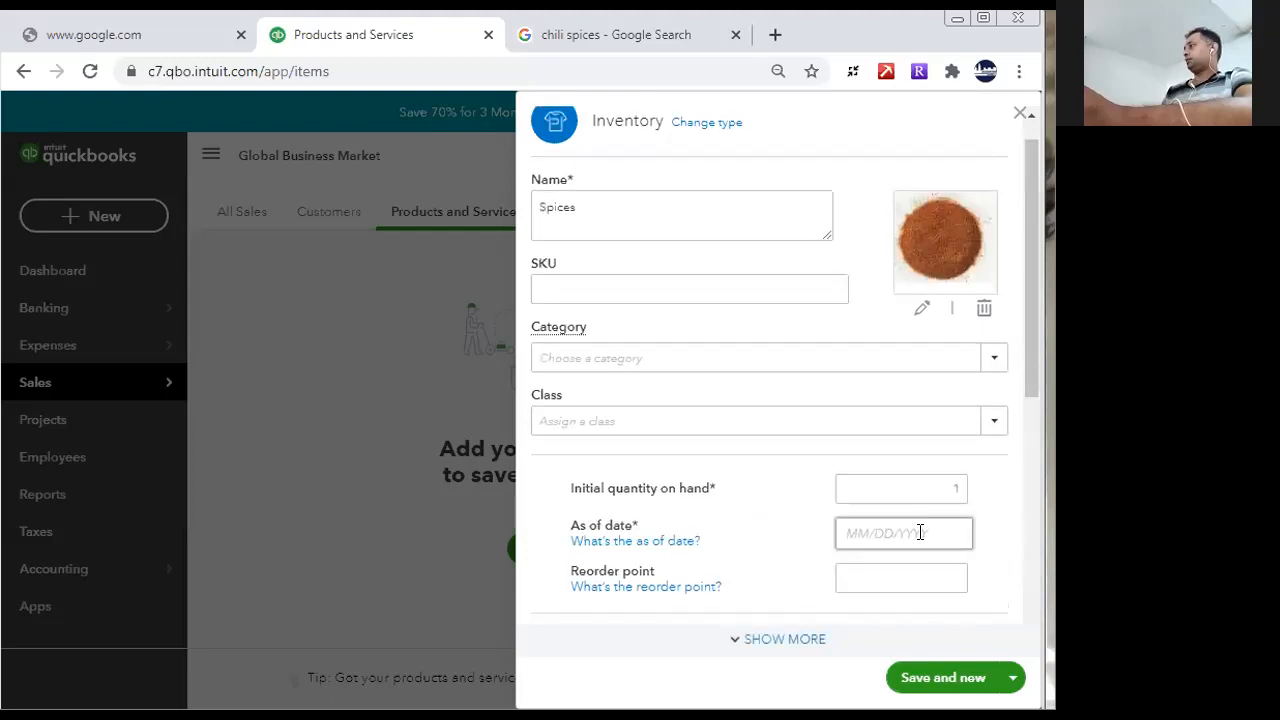
click(918, 532)
click(849, 401)
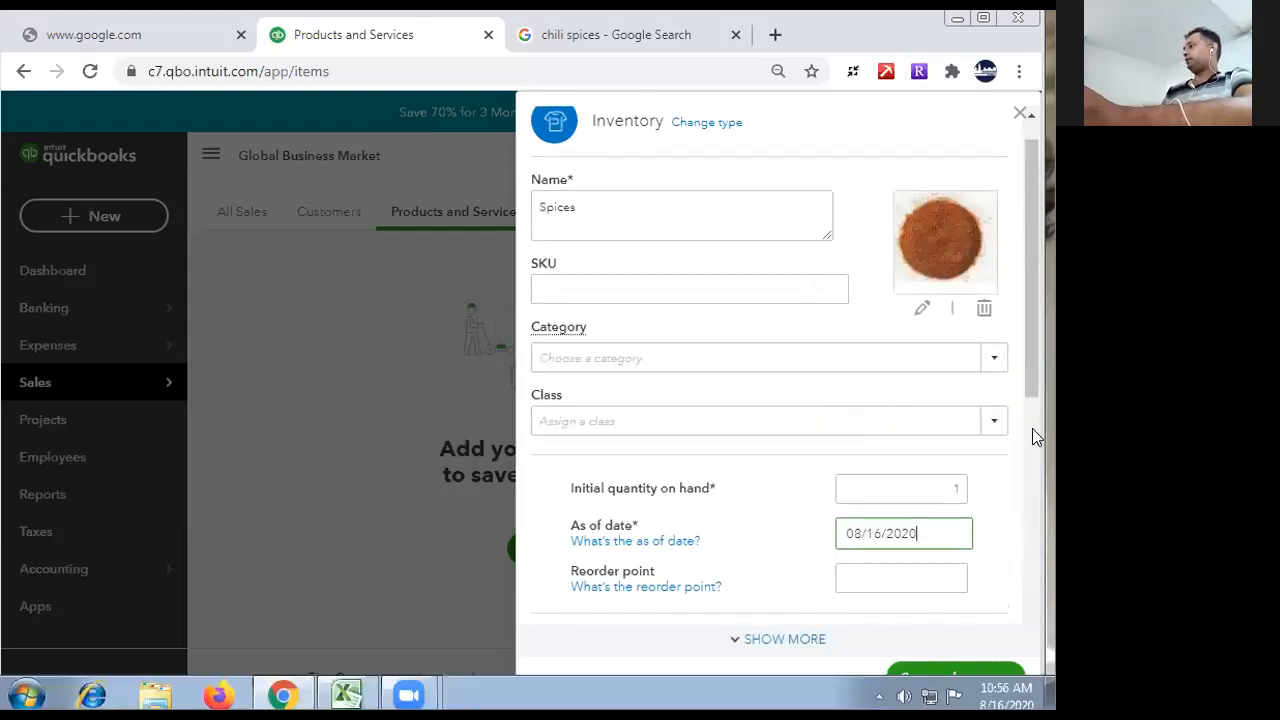
drag(1027, 373, 1032, 615)
click(915, 679)
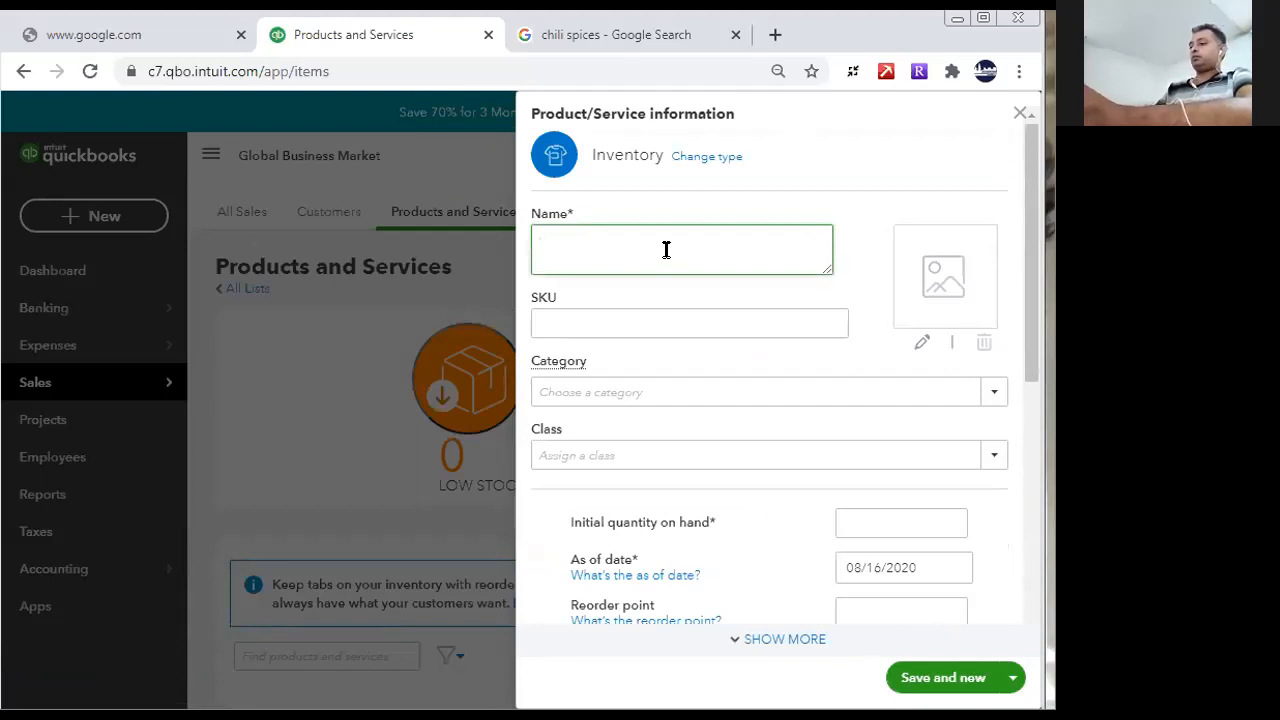
- Name the new inventory item Pepper Powder and enter Pepper Powder as its description
text(r Powder)
key(ctrl+a)
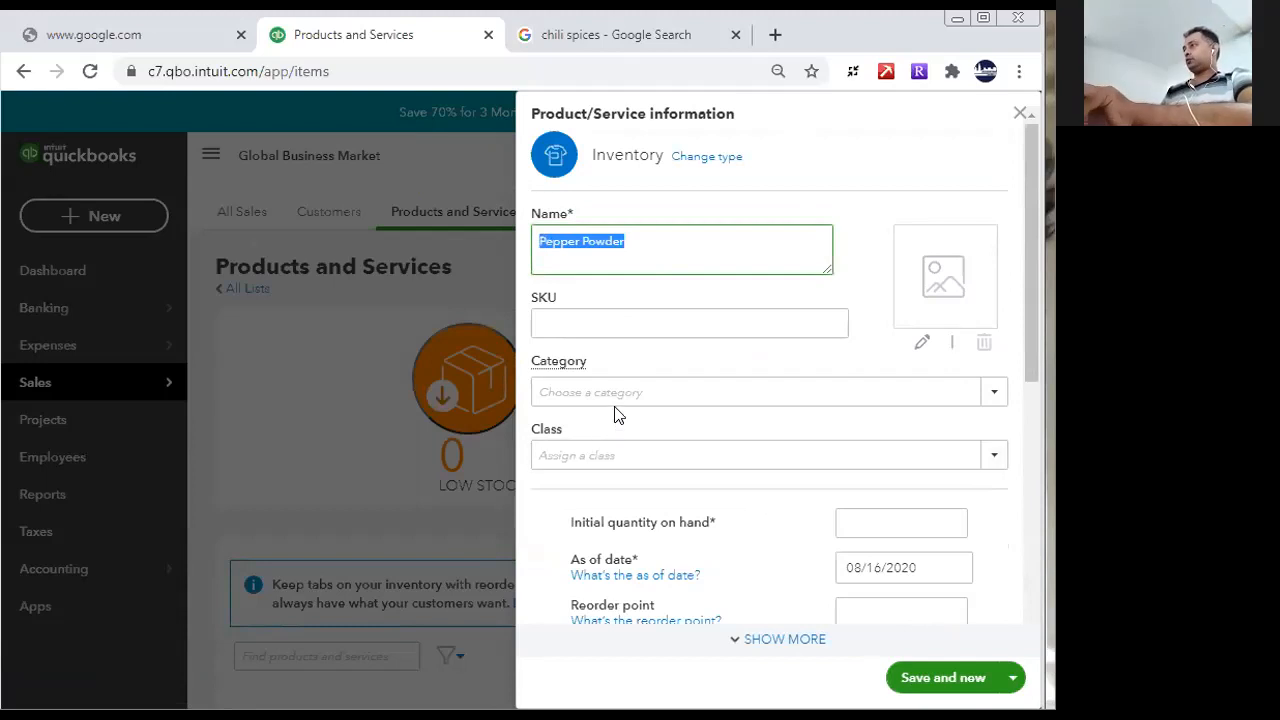
click(640, 461)
click(995, 400)
click(998, 400)
drag(1036, 344, 1026, 591)
click(740, 554)
text(Pepper Powder)
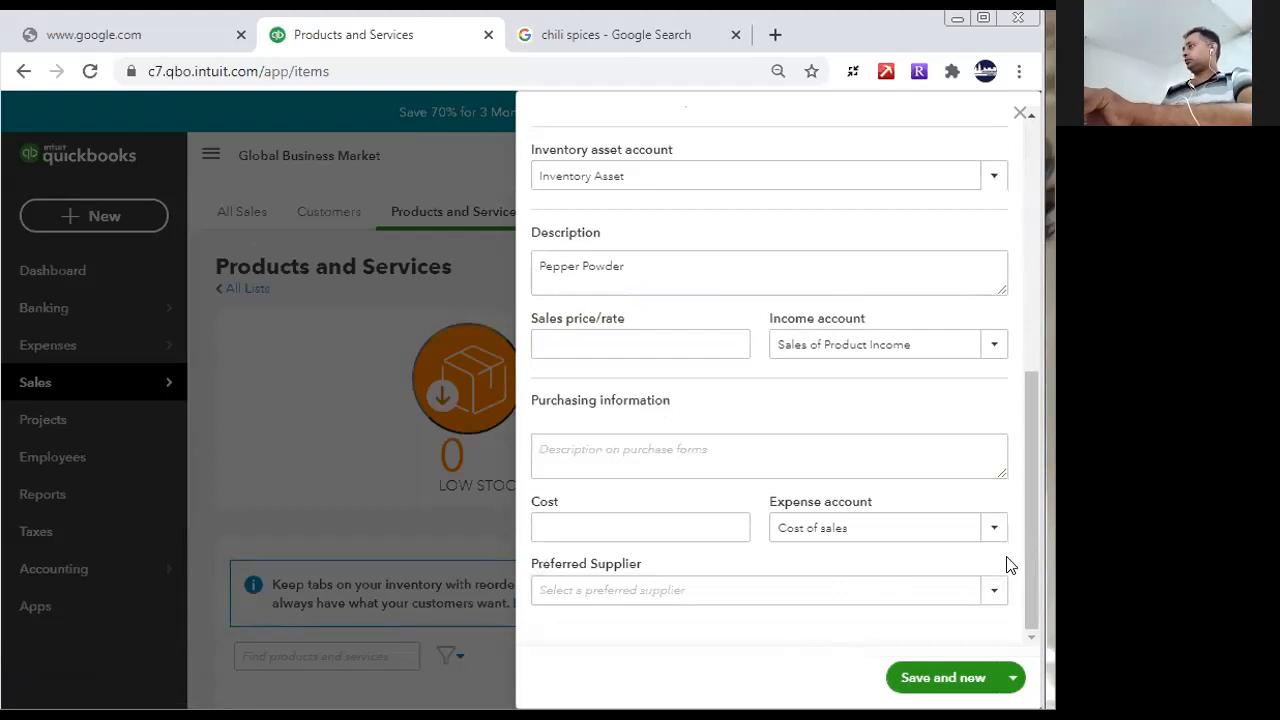
- Set Pepper Powder's sales price to 350 and its initial quantity on hand to 1
click(608, 340)
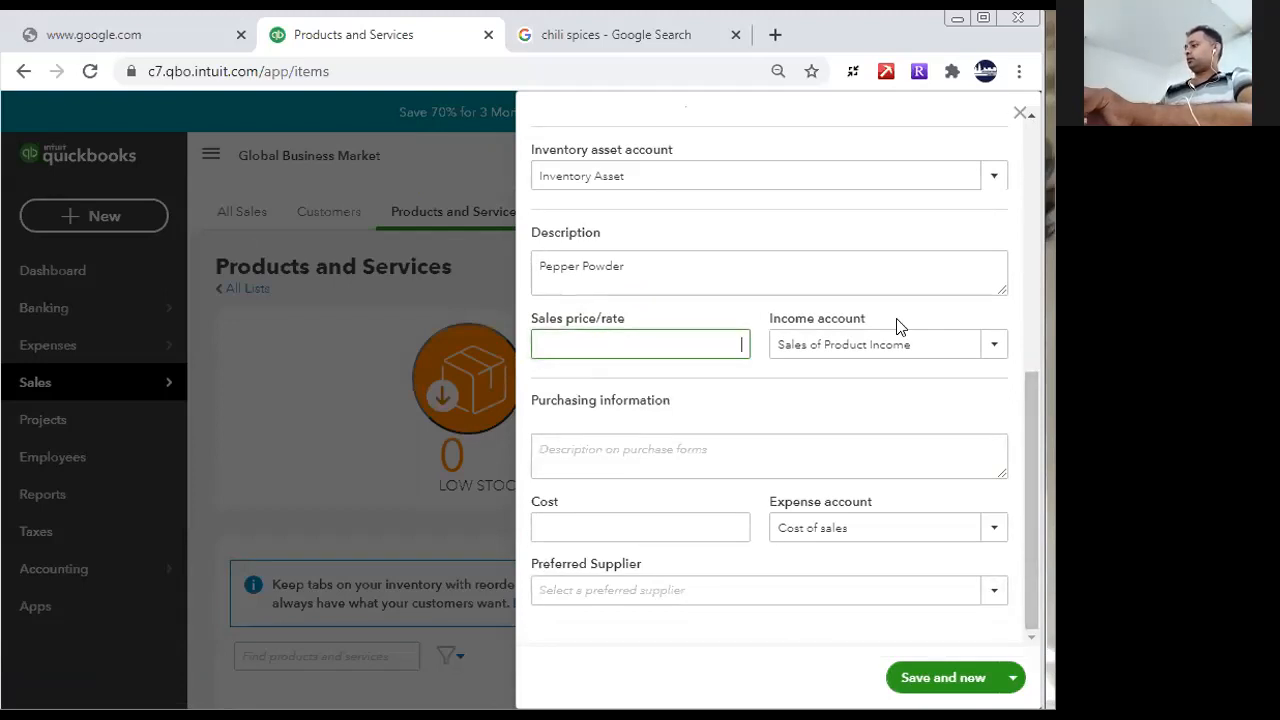
click(904, 461)
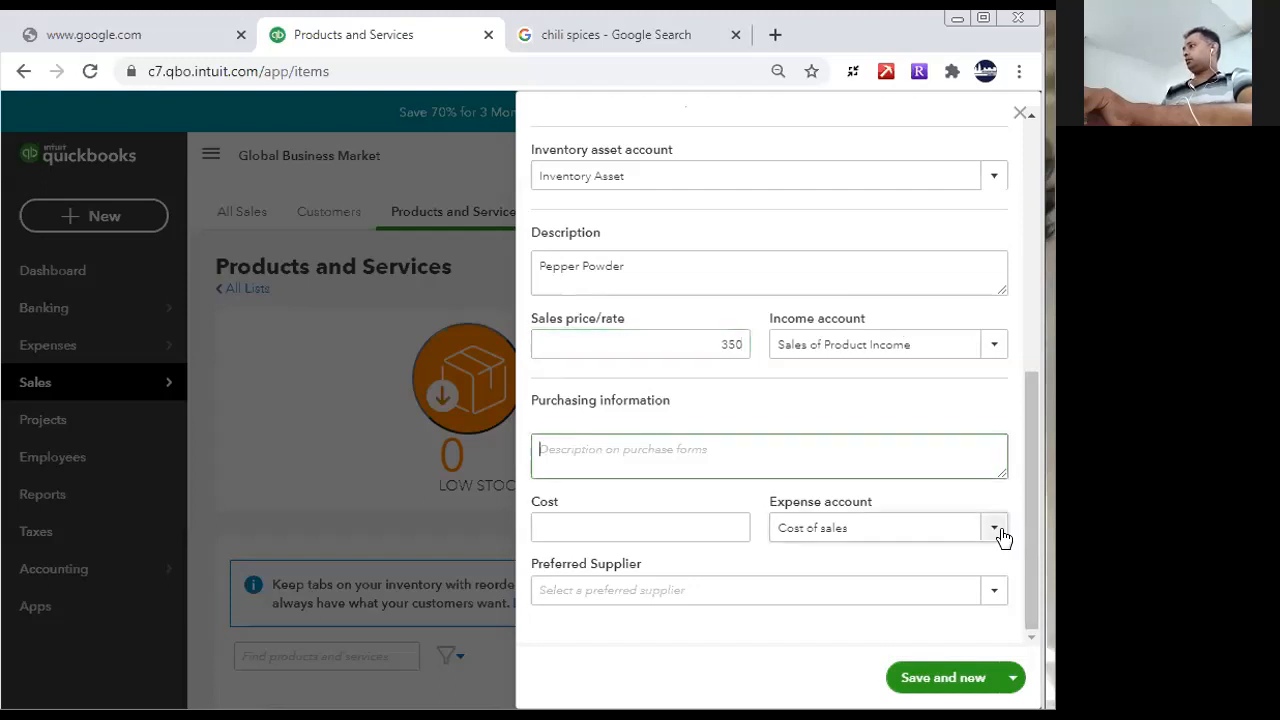
drag(1034, 554, 993, 298)
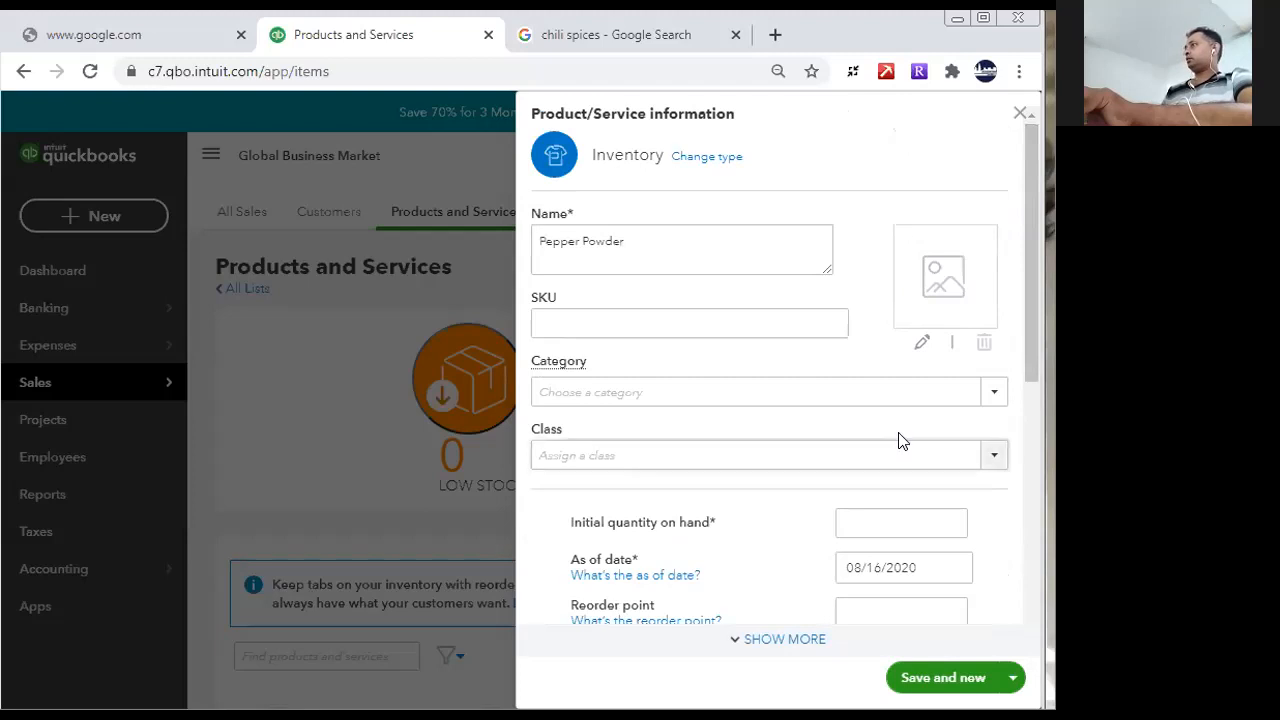
click(914, 512)
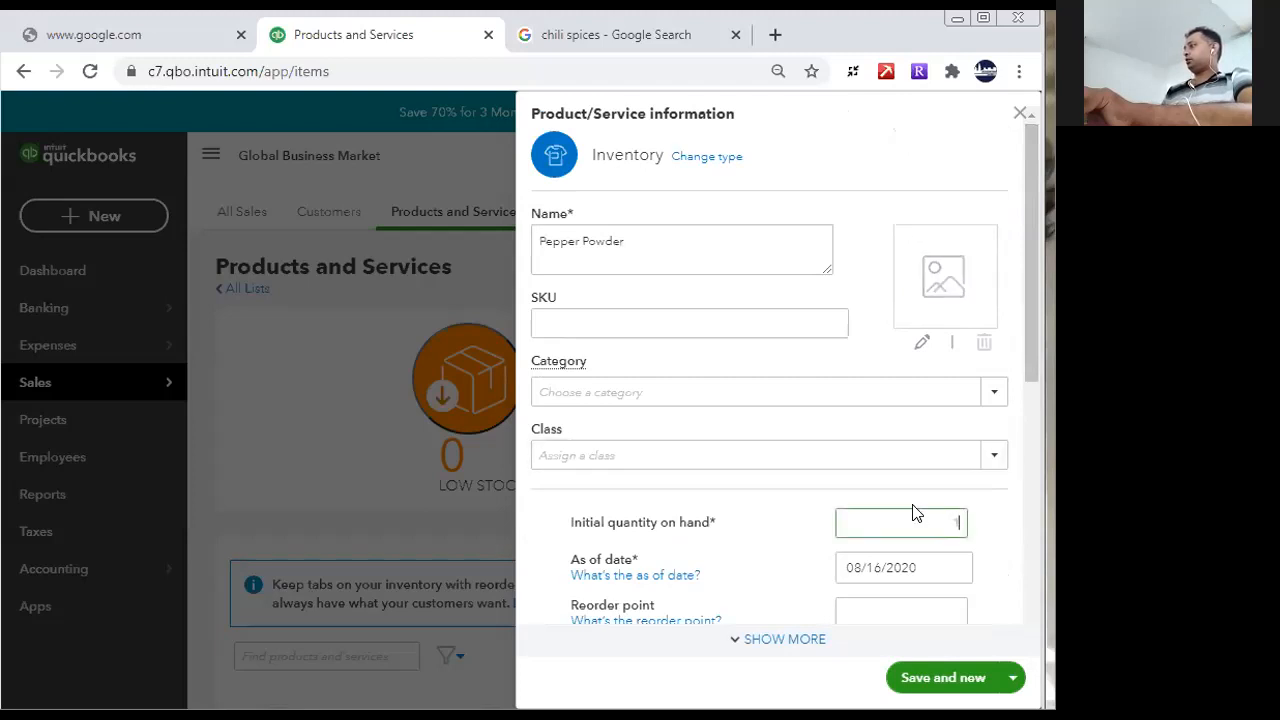
text(1)
click(900, 613)
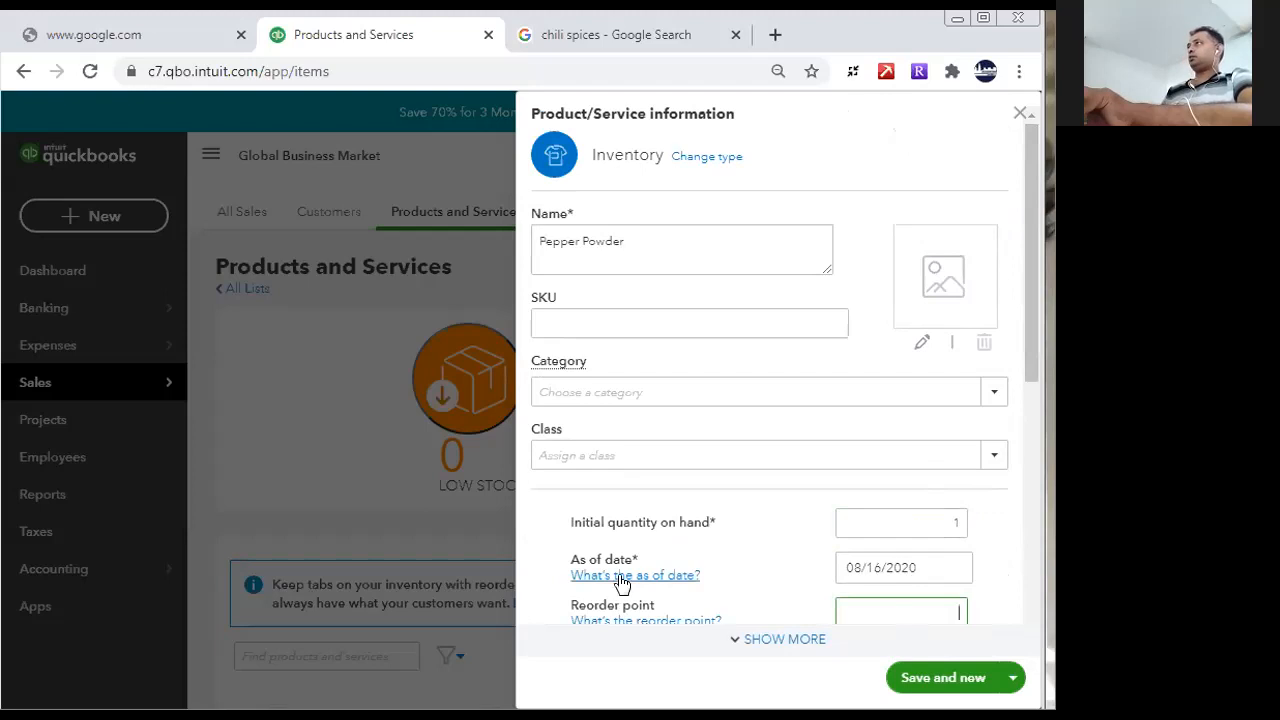
- Switch to the Google Images tab and search for "pepper powder"
click(590, 35)
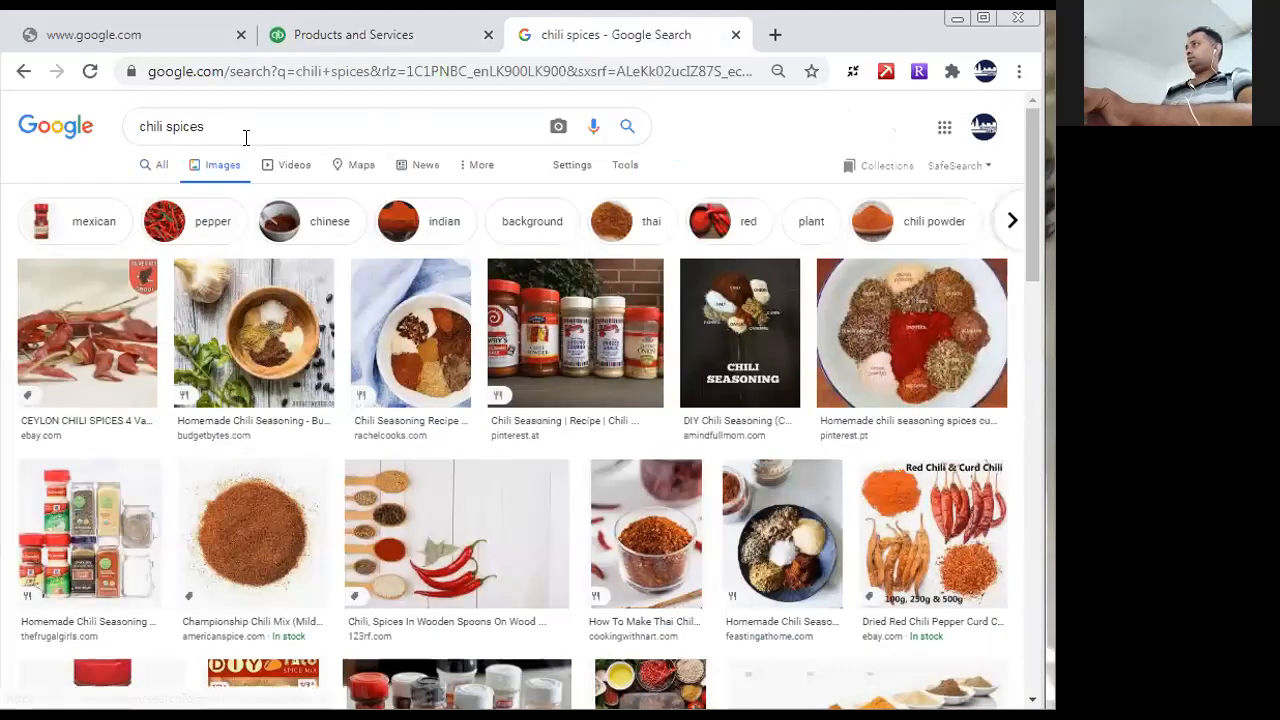
drag(245, 137, 100, 105)
text(pepper powder)
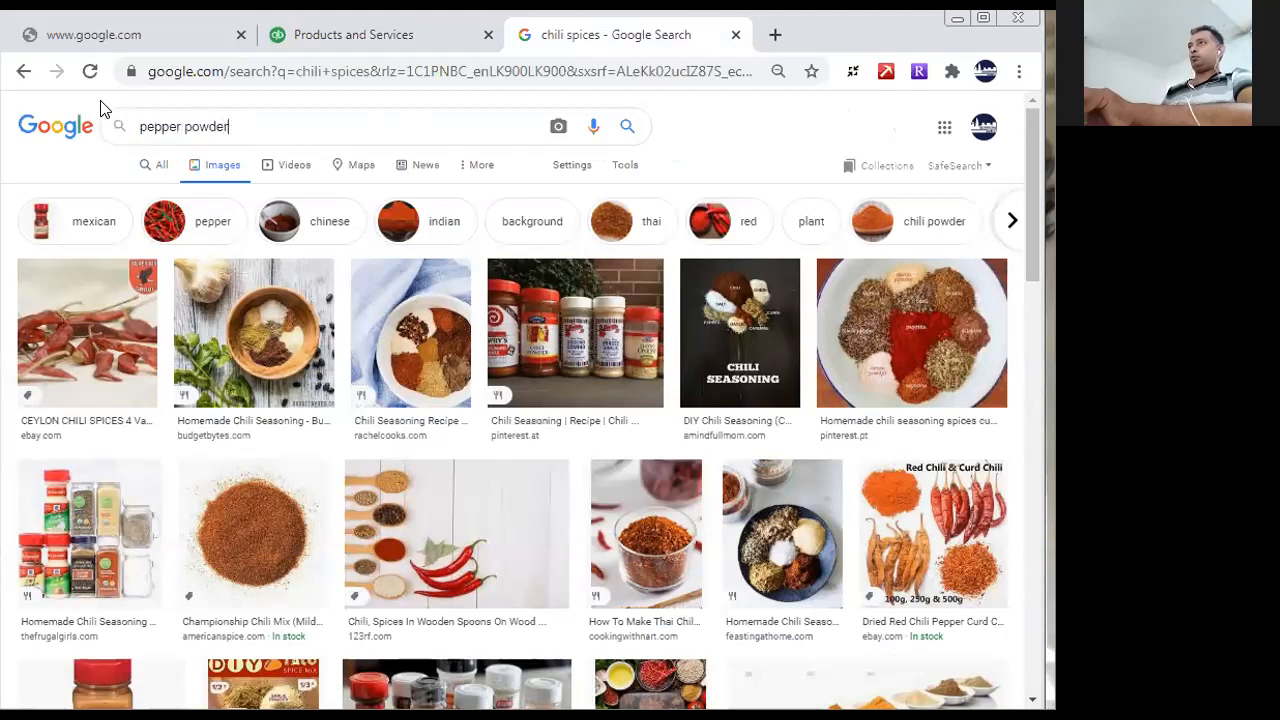
key(Return)
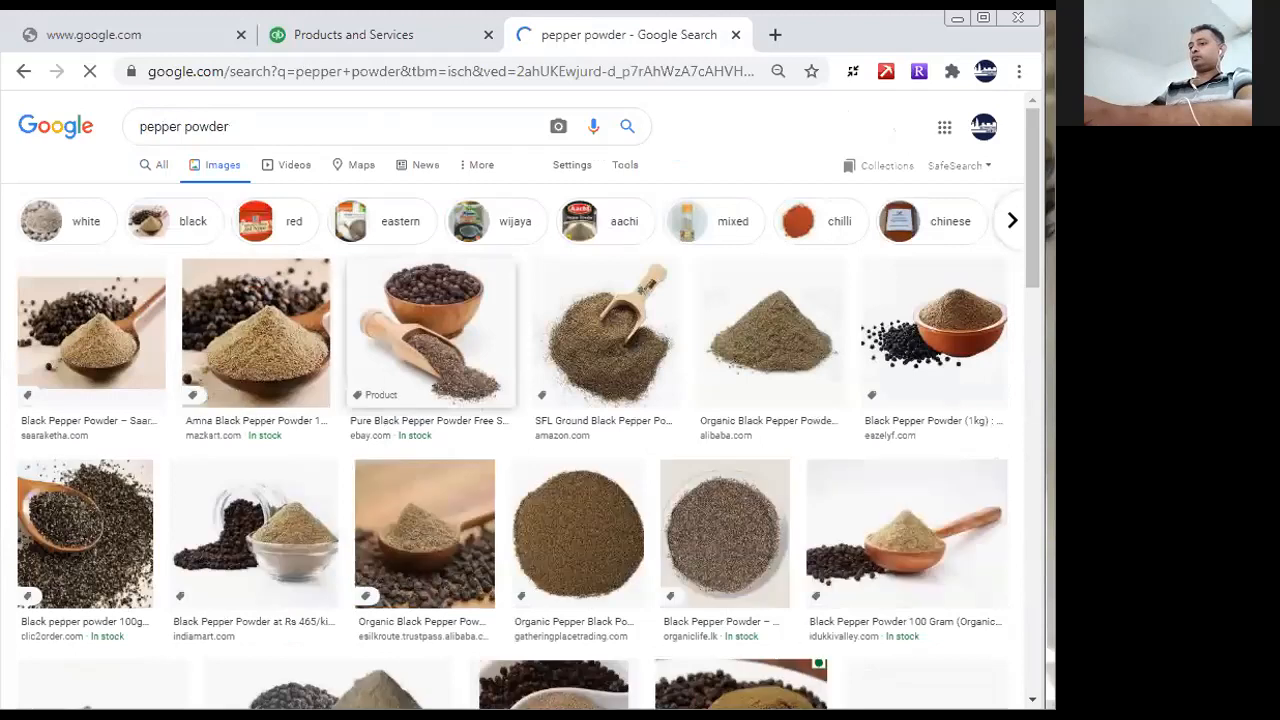
- Open the Snipping Tool and capture the SFL Ground Black Pepper picture with the wooden scoop
key(super)
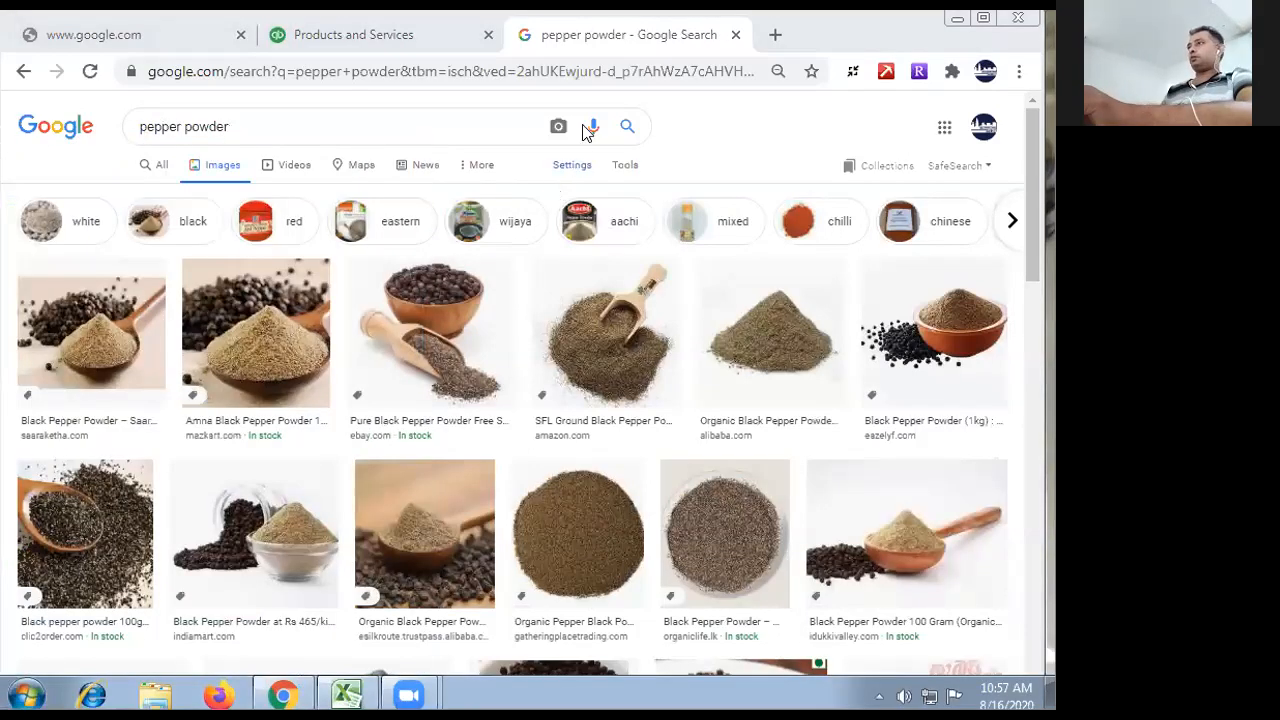
click(584, 126)
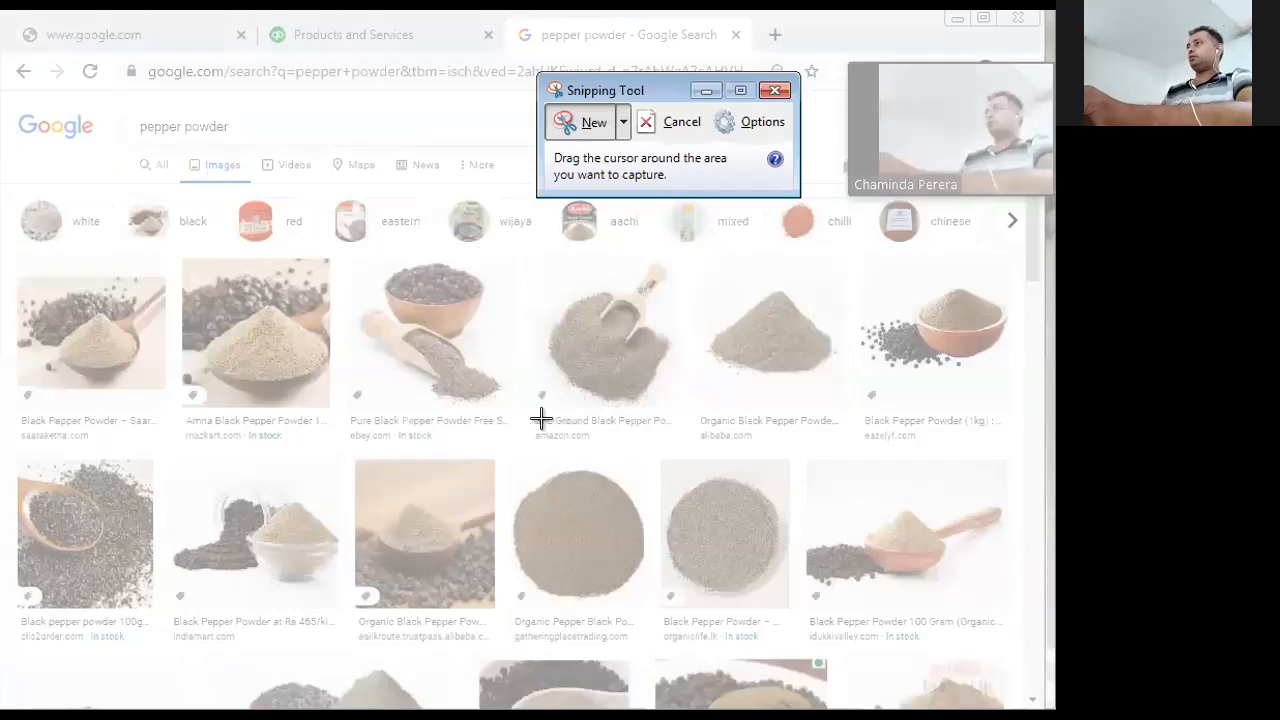
drag(546, 262, 669, 395)
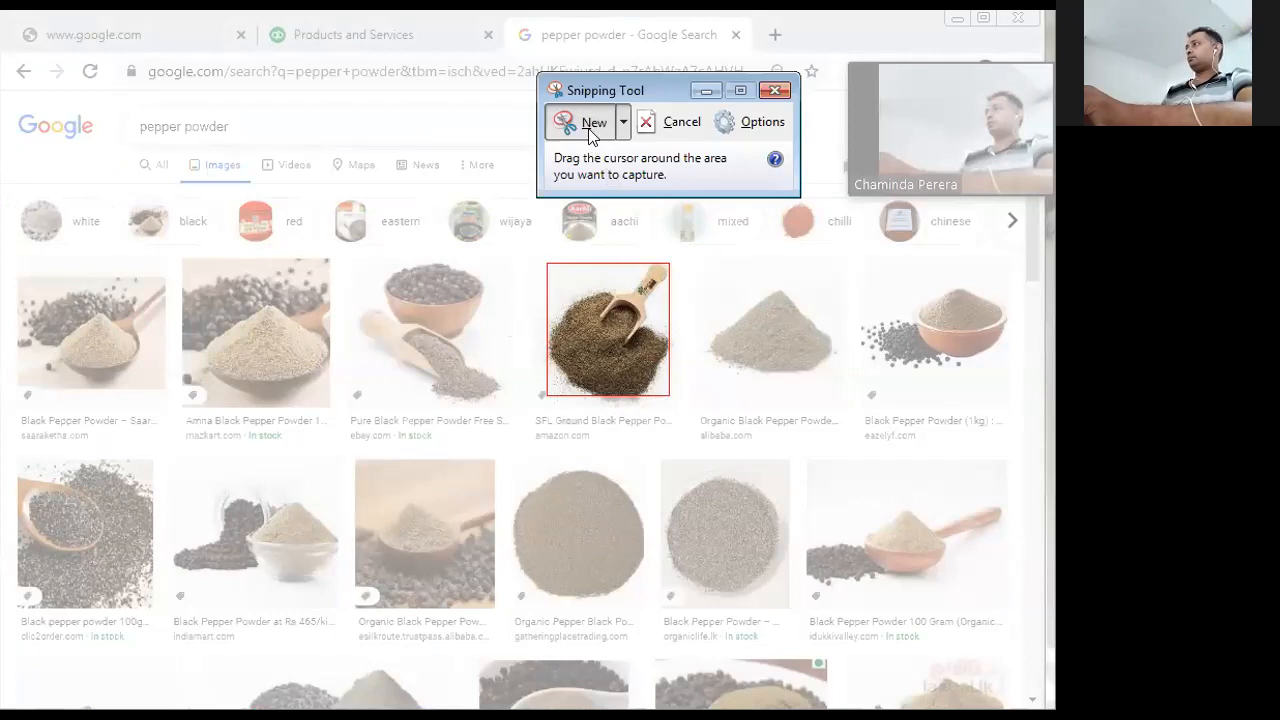
key(Escape)
click(573, 122)
drag(558, 263, 674, 391)
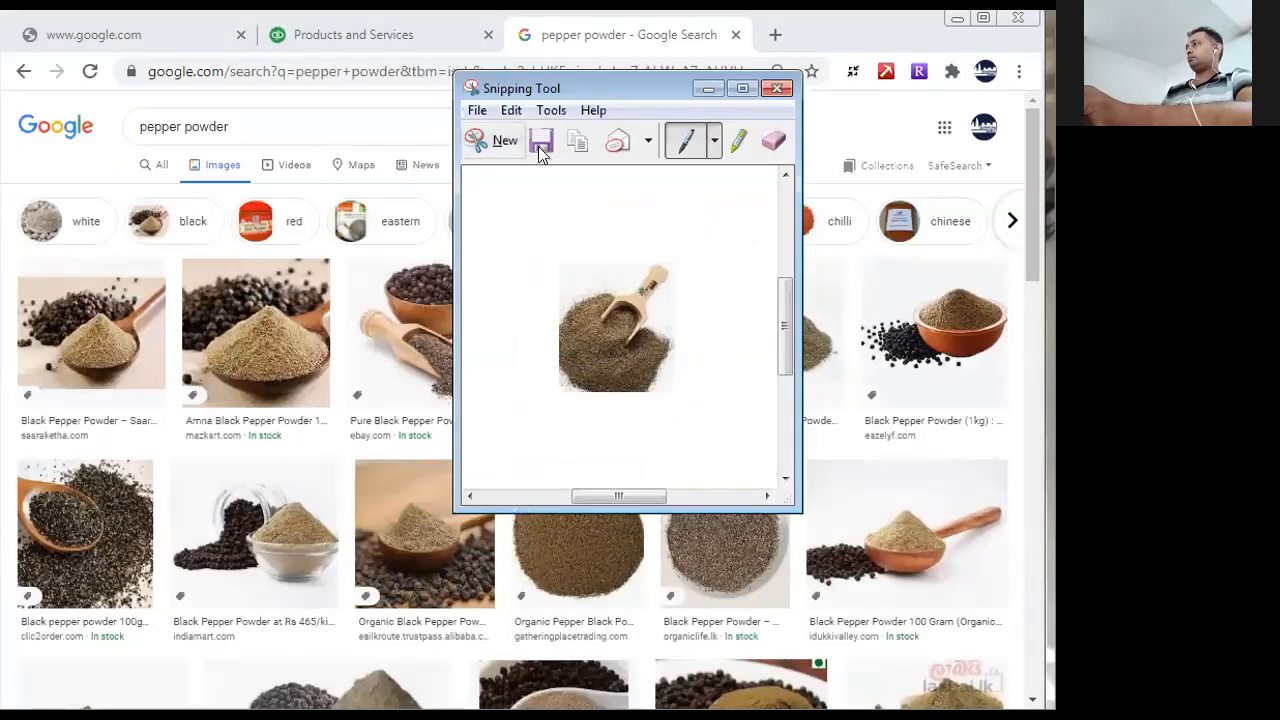
- Save the captured pepper picture to the Desktop as a JPEG file named "Pepper"
click(540, 143)
text(Pepper)
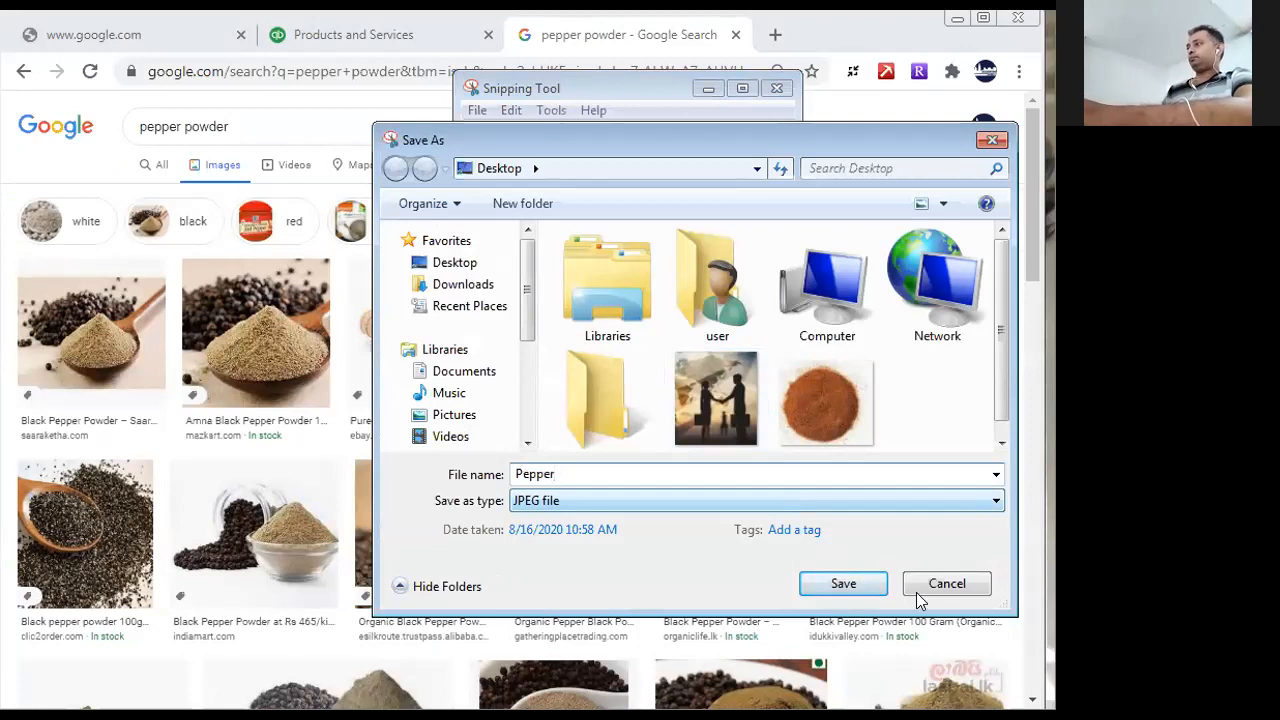
click(877, 583)
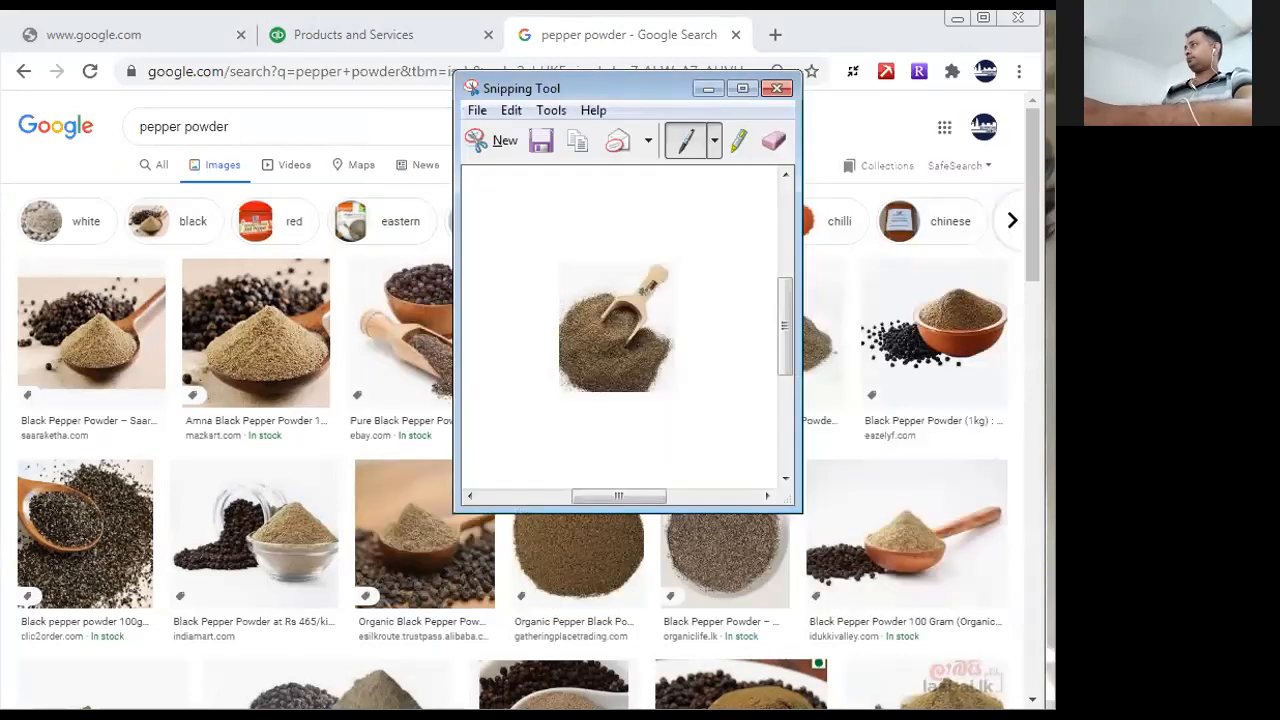
- Return to the QuickBooks product form and add the "Pepper" picture from the Desktop to the Pepper Powder item
click(347, 45)
click(944, 265)
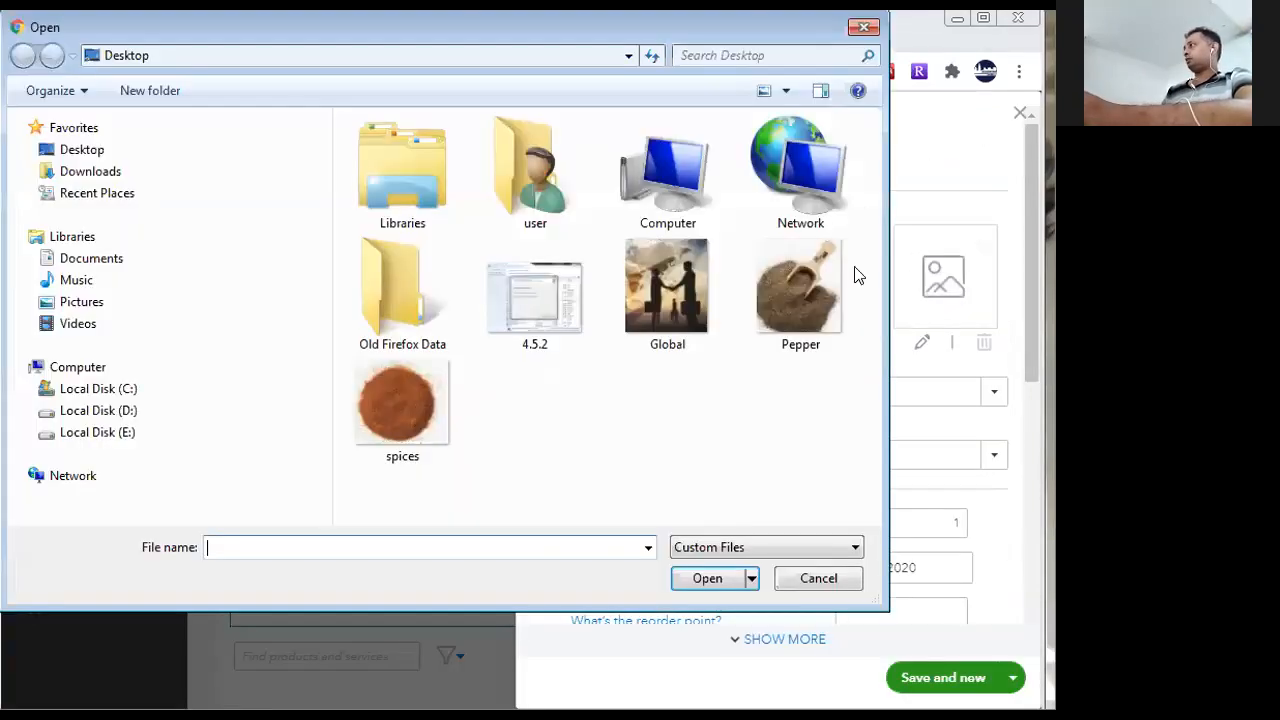
click(775, 330)
click(738, 580)
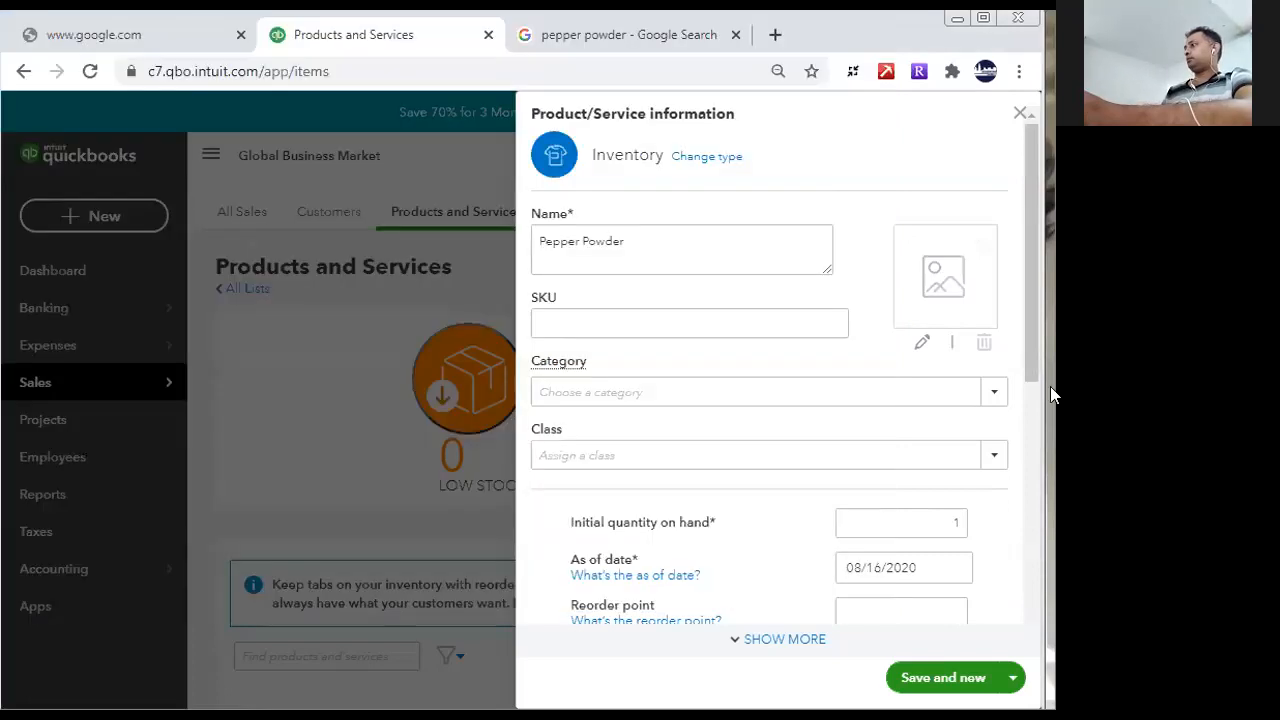
- Try to save the Pepper Powder item and close its form
scroll(1024, 344, down, 5)
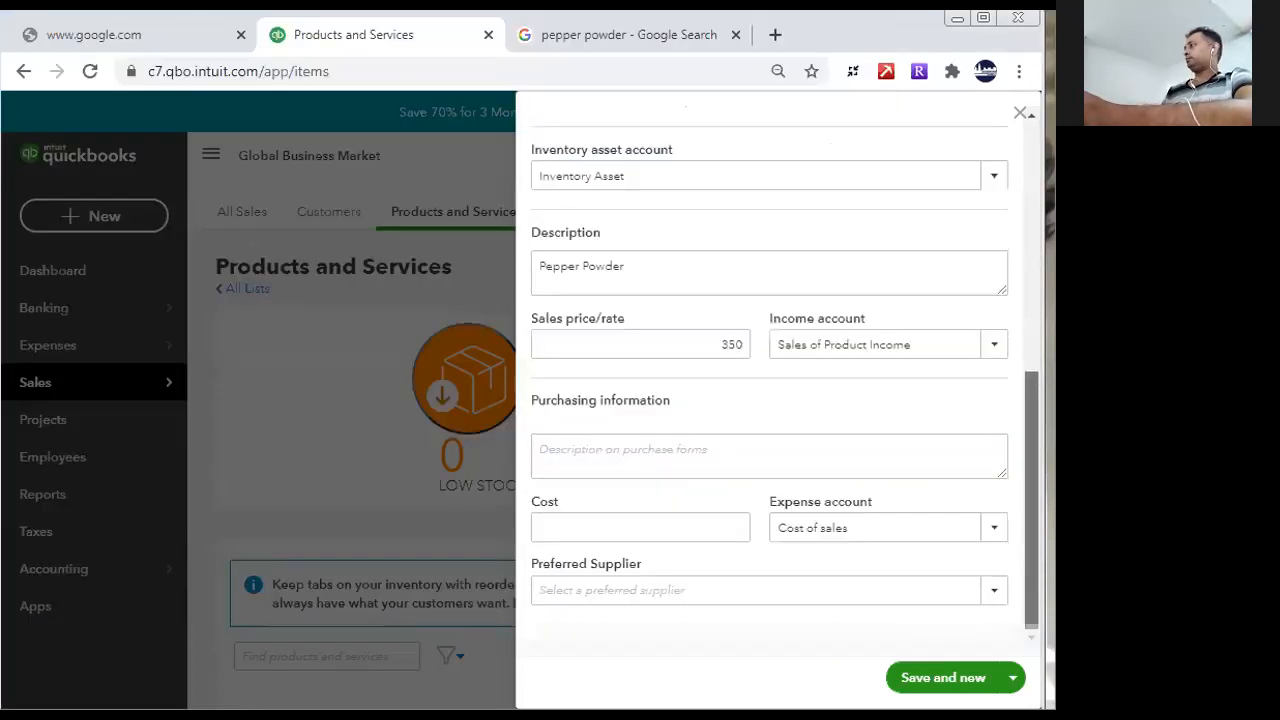
click(1011, 677)
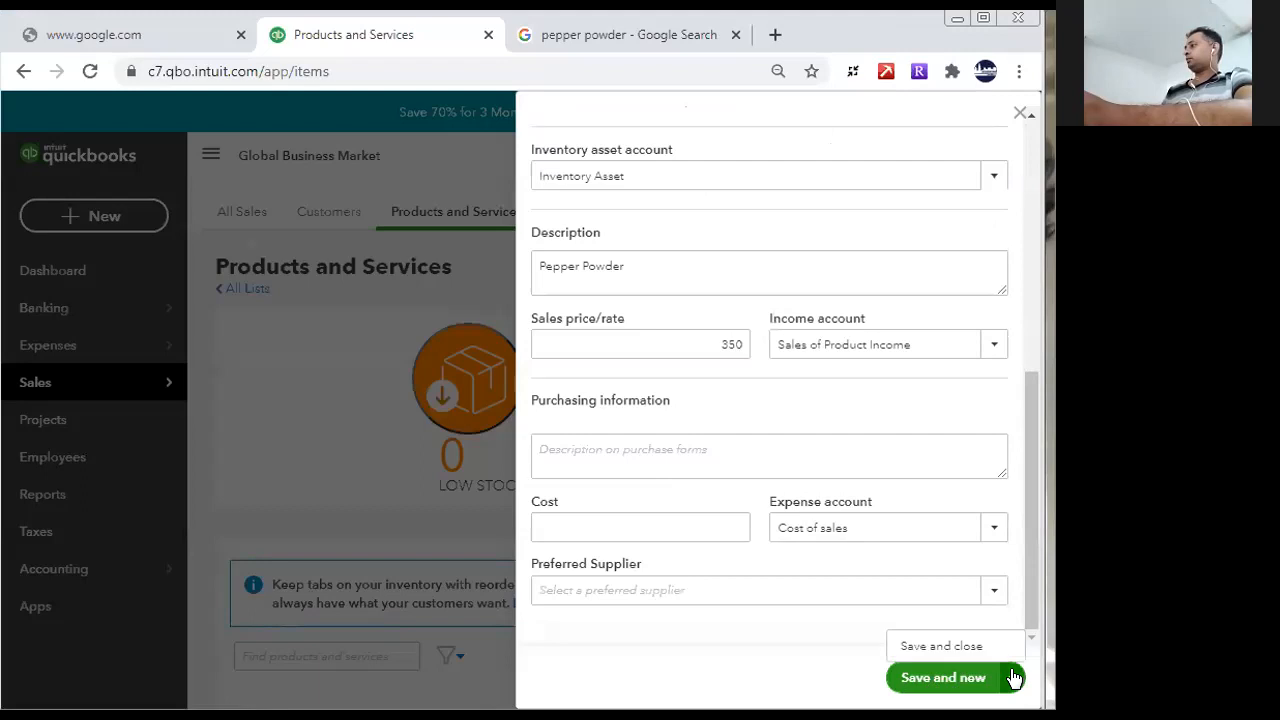
click(951, 645)
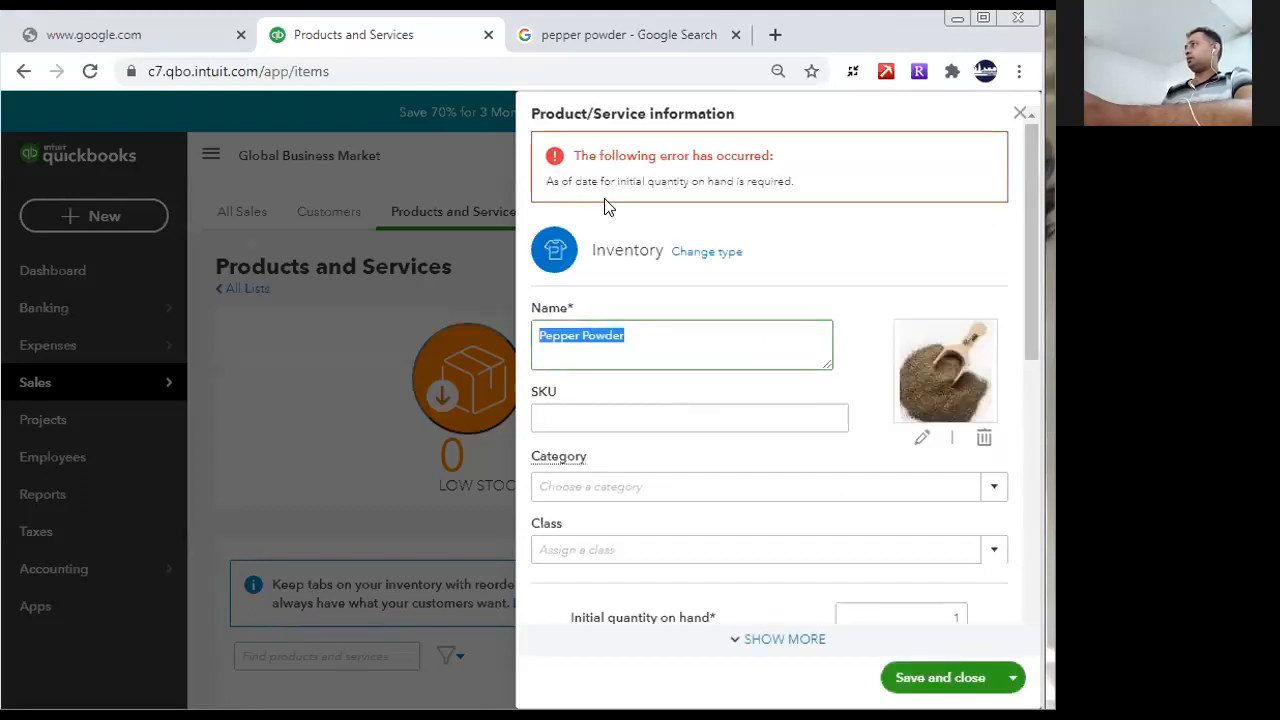
- Pick 08/16/2020 again as Pepper Powder's as-of date, and save and close the item
drag(1038, 348, 1044, 440)
drag(940, 374, 963, 383)
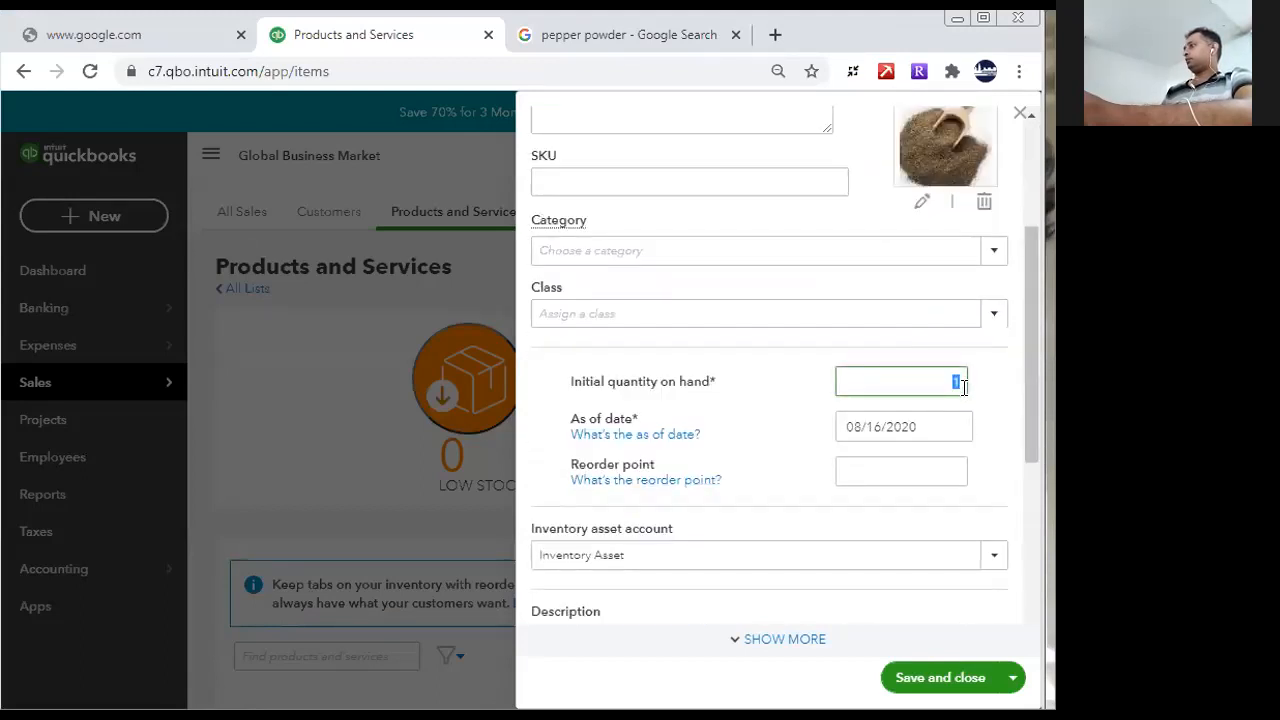
click(940, 423)
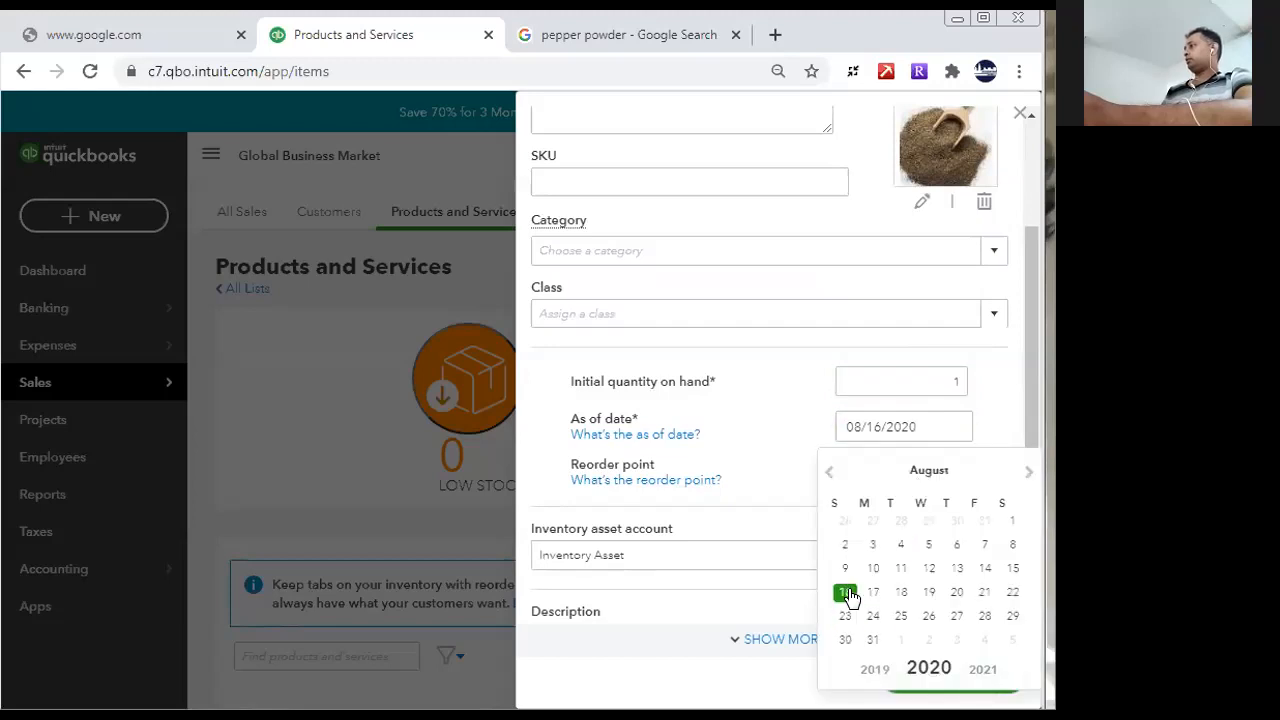
click(846, 591)
click(944, 384)
drag(1031, 440, 1042, 655)
click(905, 682)
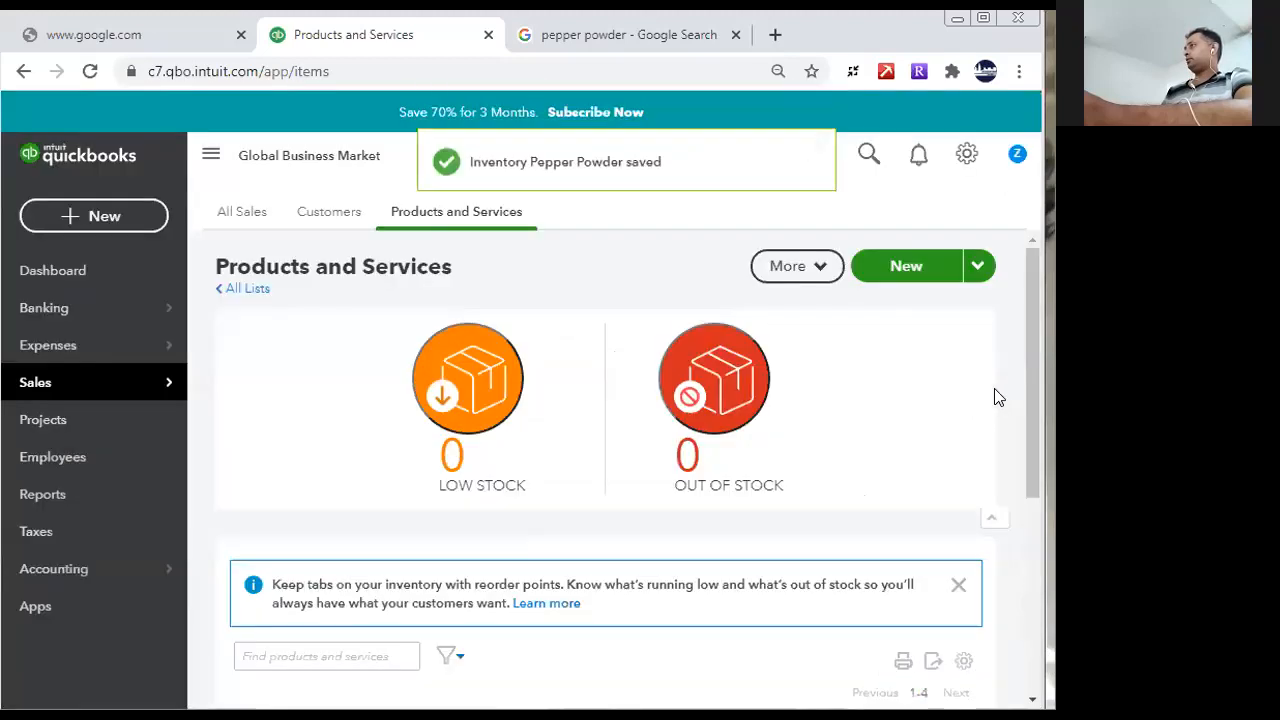
mouse_move(1031, 386)
mouse_down()
mouse_move(1033, 582)
mouse_move(1033, 388)
mouse_up()
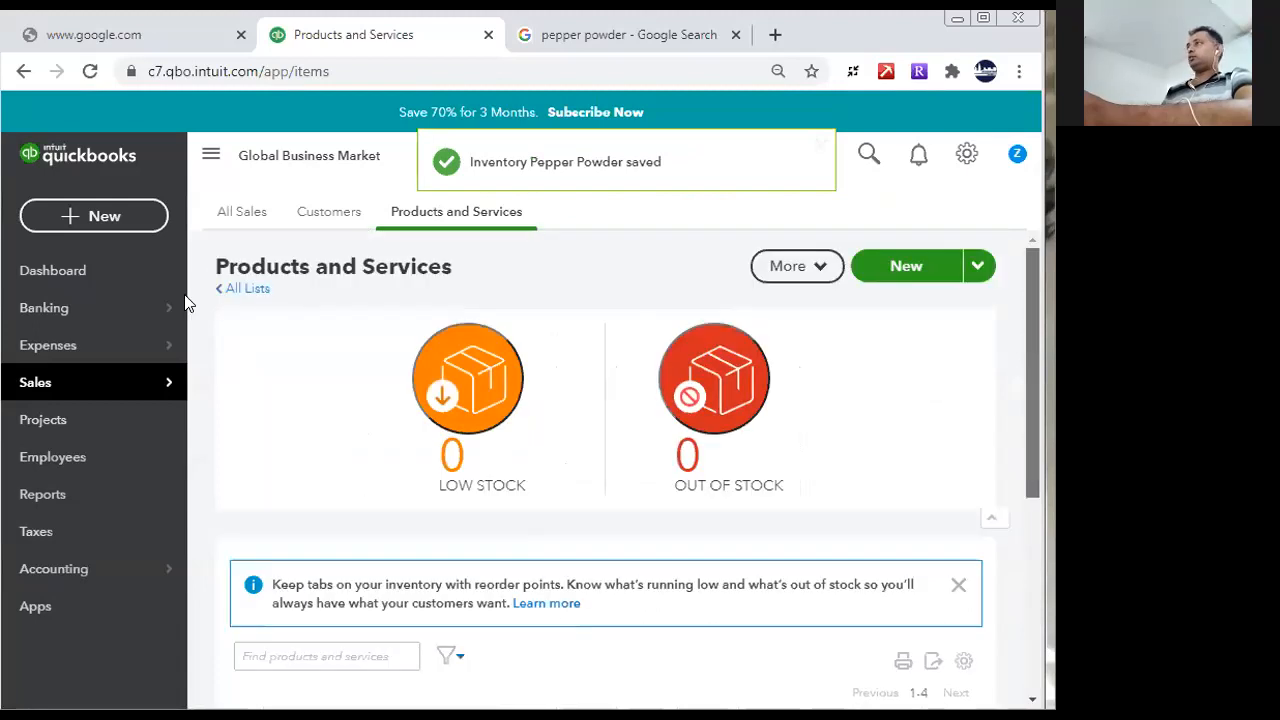
- Start a new purchase order and add "Spices Distributors Lanka" as a new supplier for it
click(108, 218)
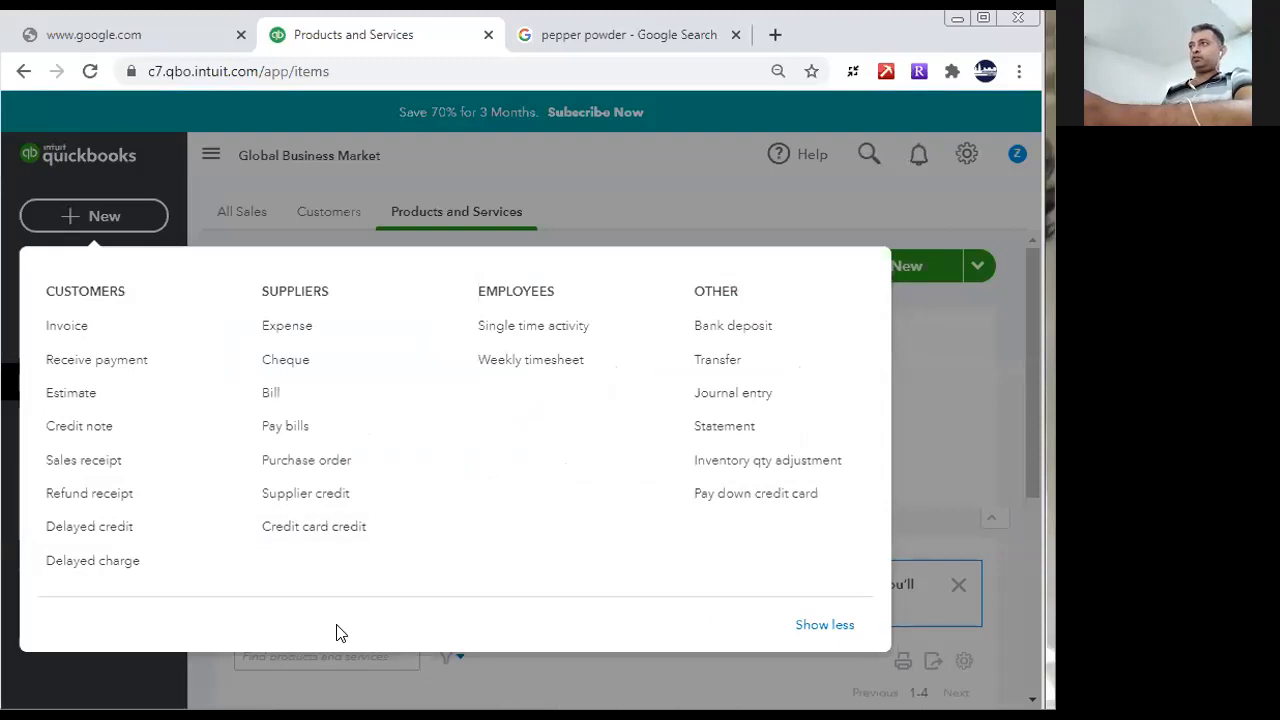
click(288, 463)
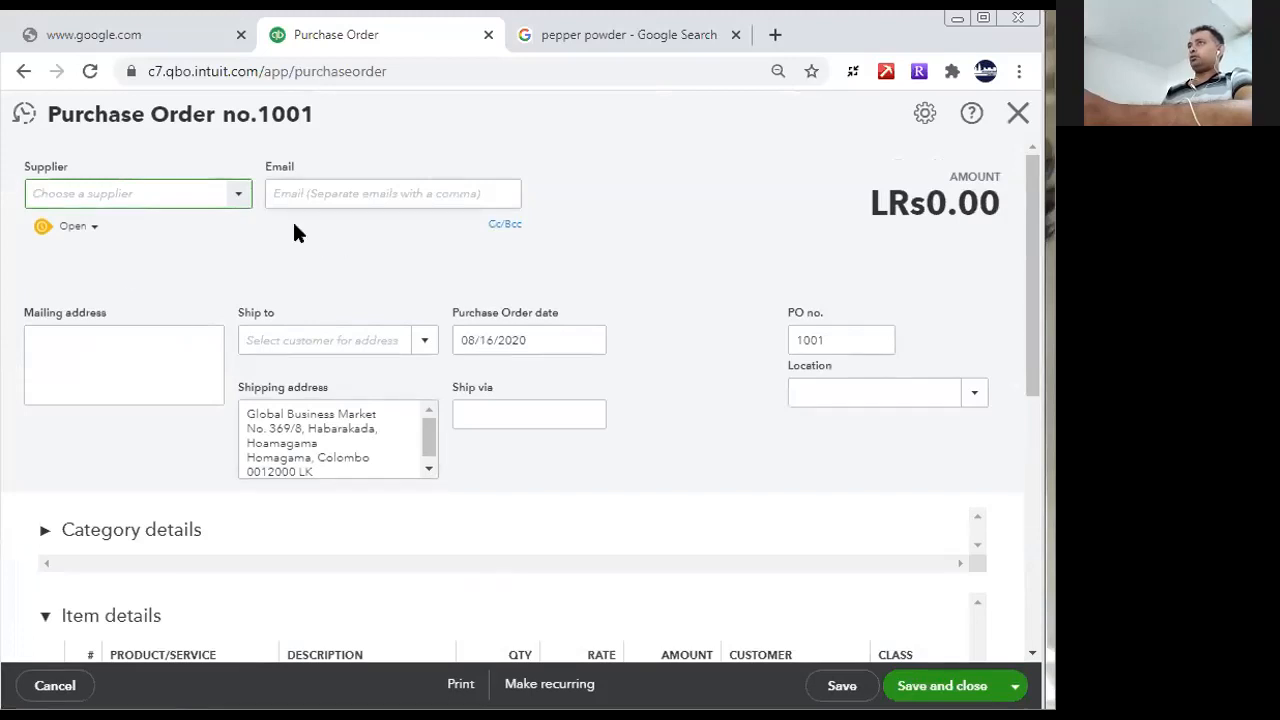
click(239, 194)
click(106, 228)
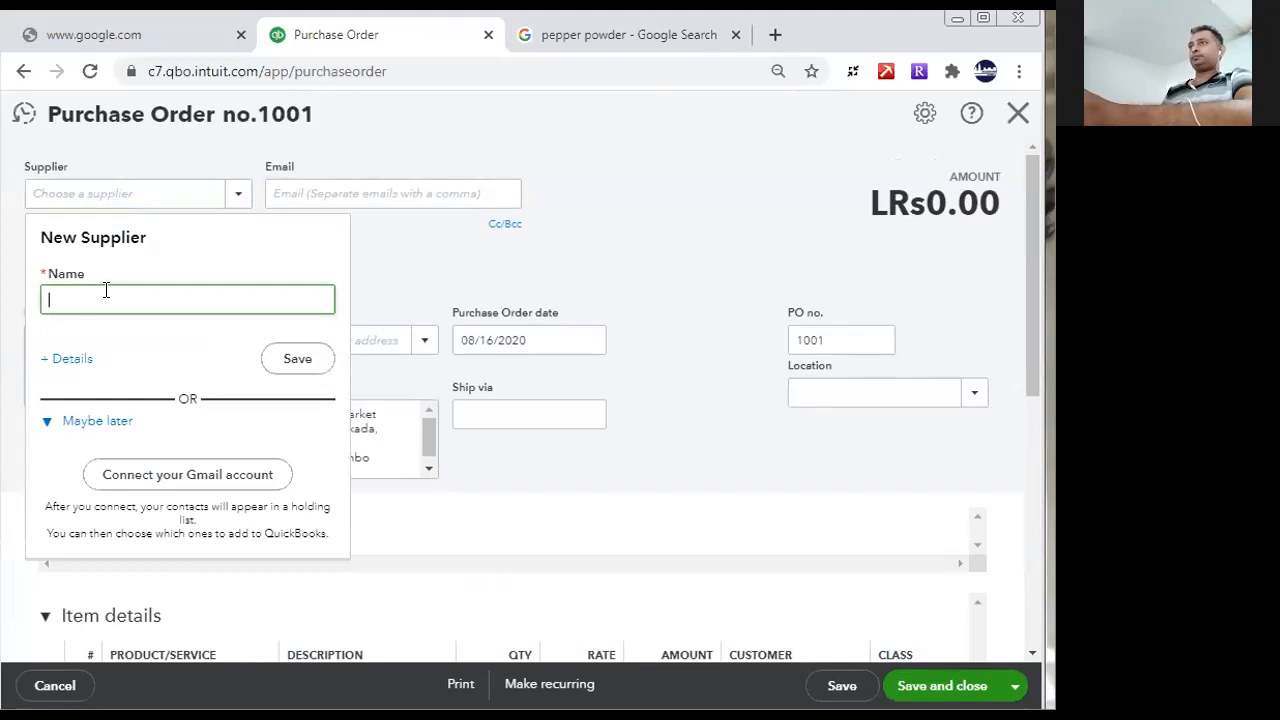
text(Spices Distri)
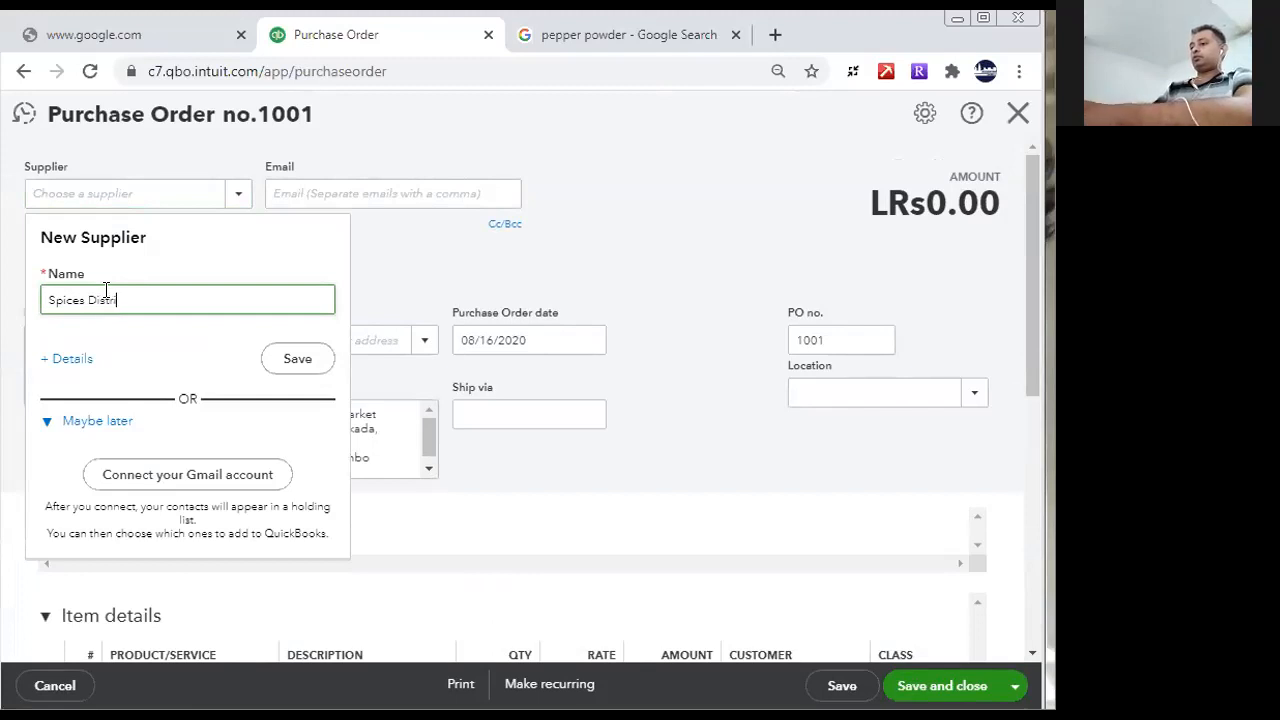
text(butors)
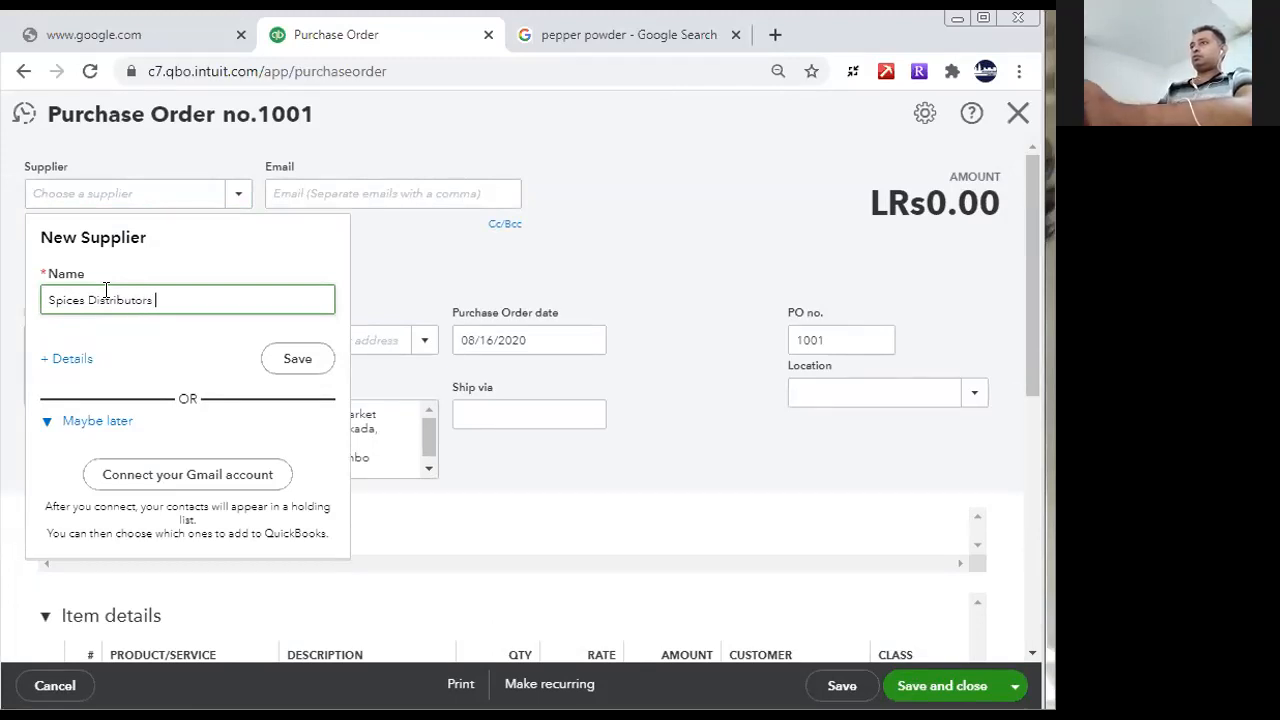
text( Lanka)
click(297, 358)
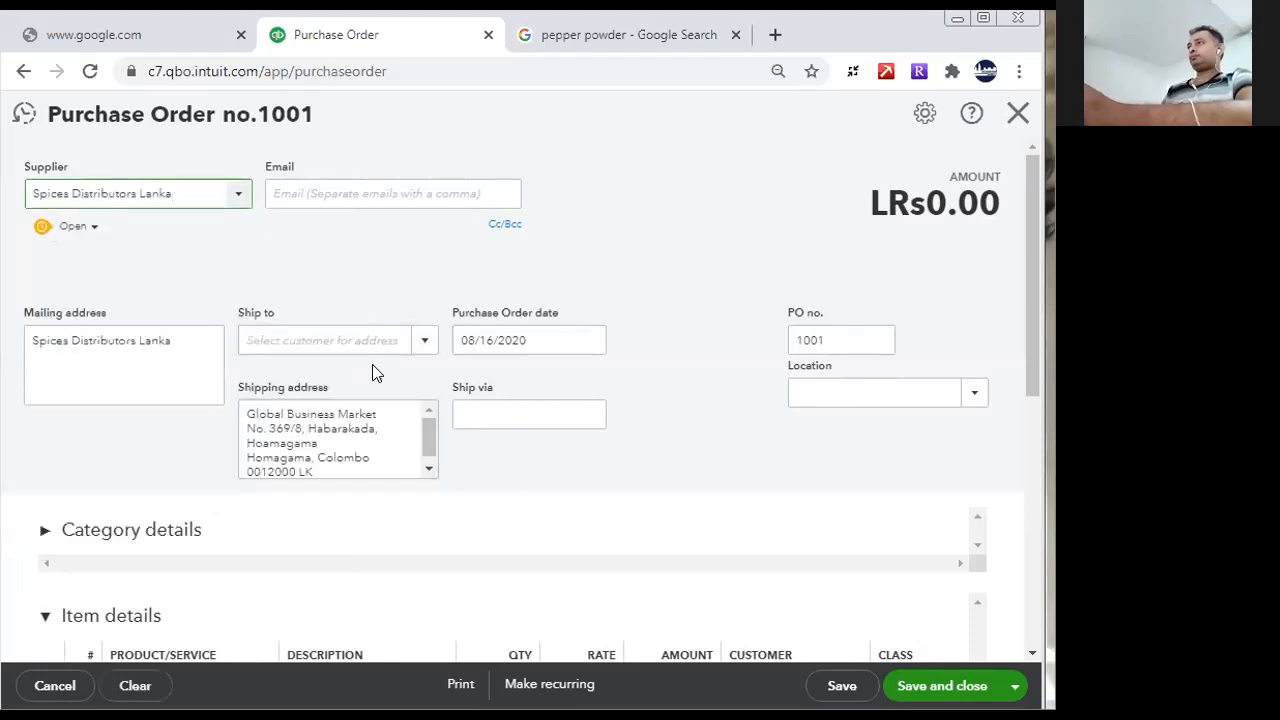
- Add Pepper Powder as the purchase order's first item line with quantity 150 and rate 250
drag(1032, 310, 1034, 490)
click(309, 325)
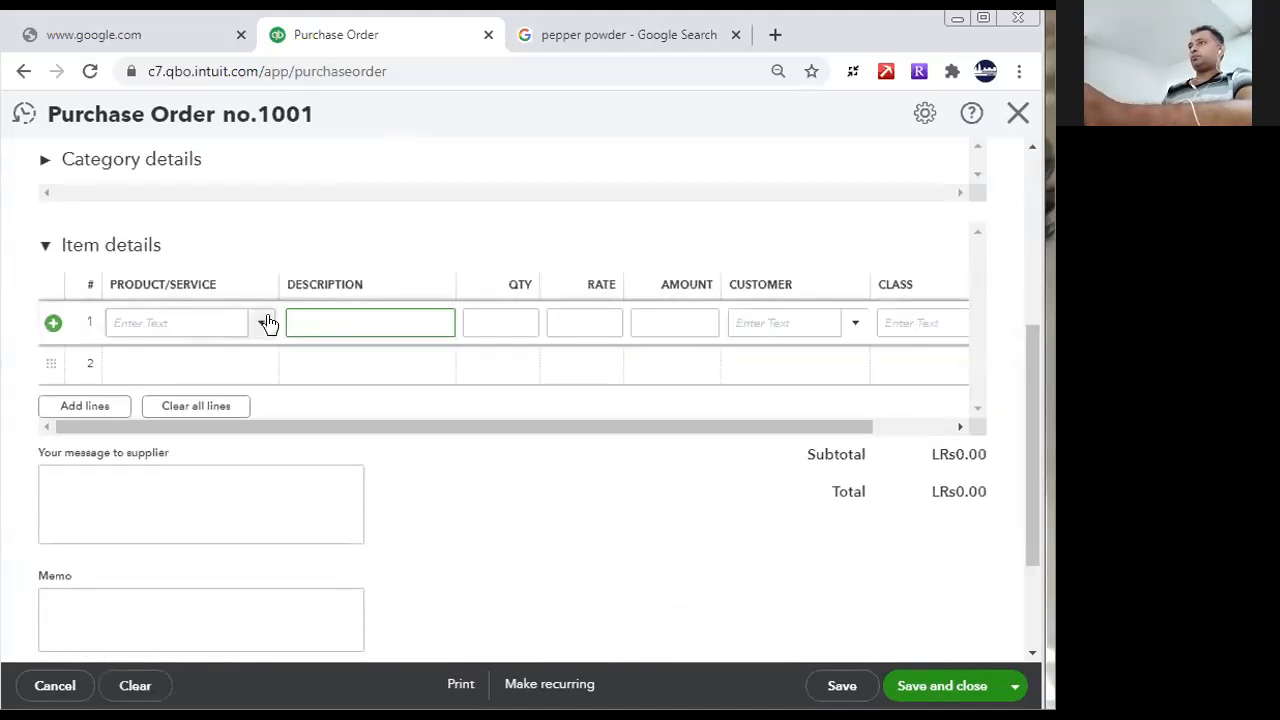
click(186, 321)
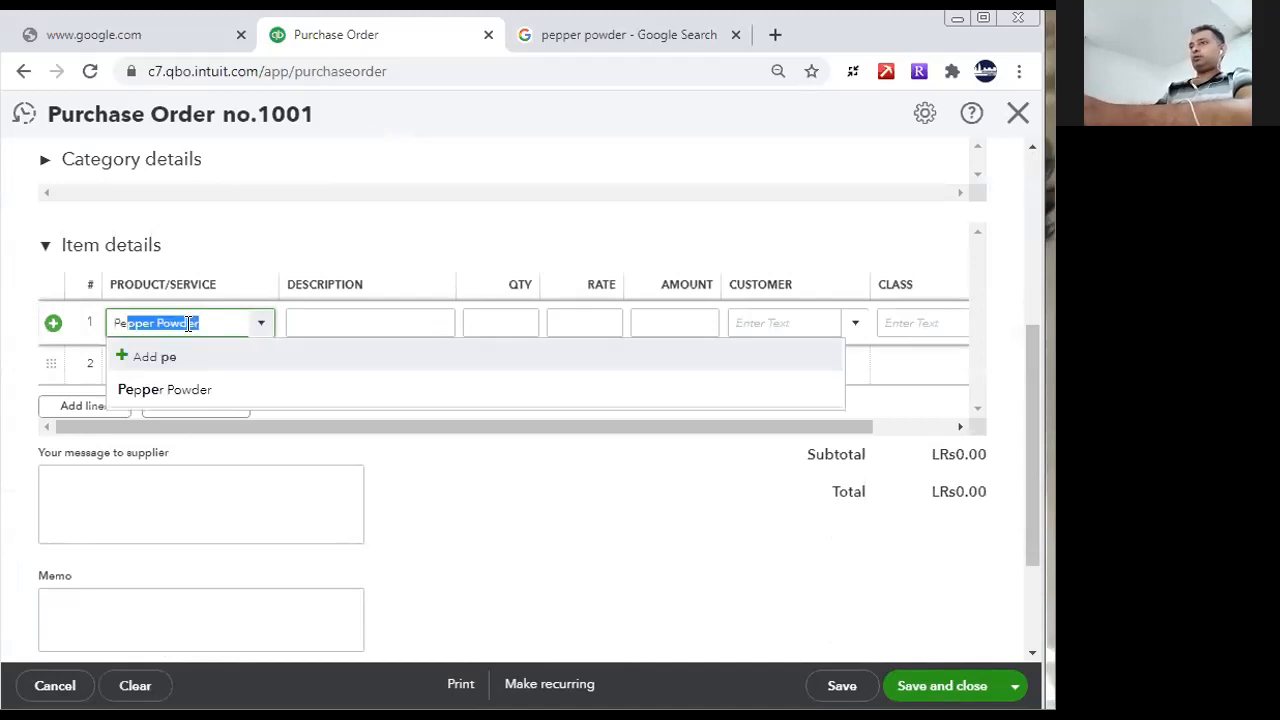
click(150, 390)
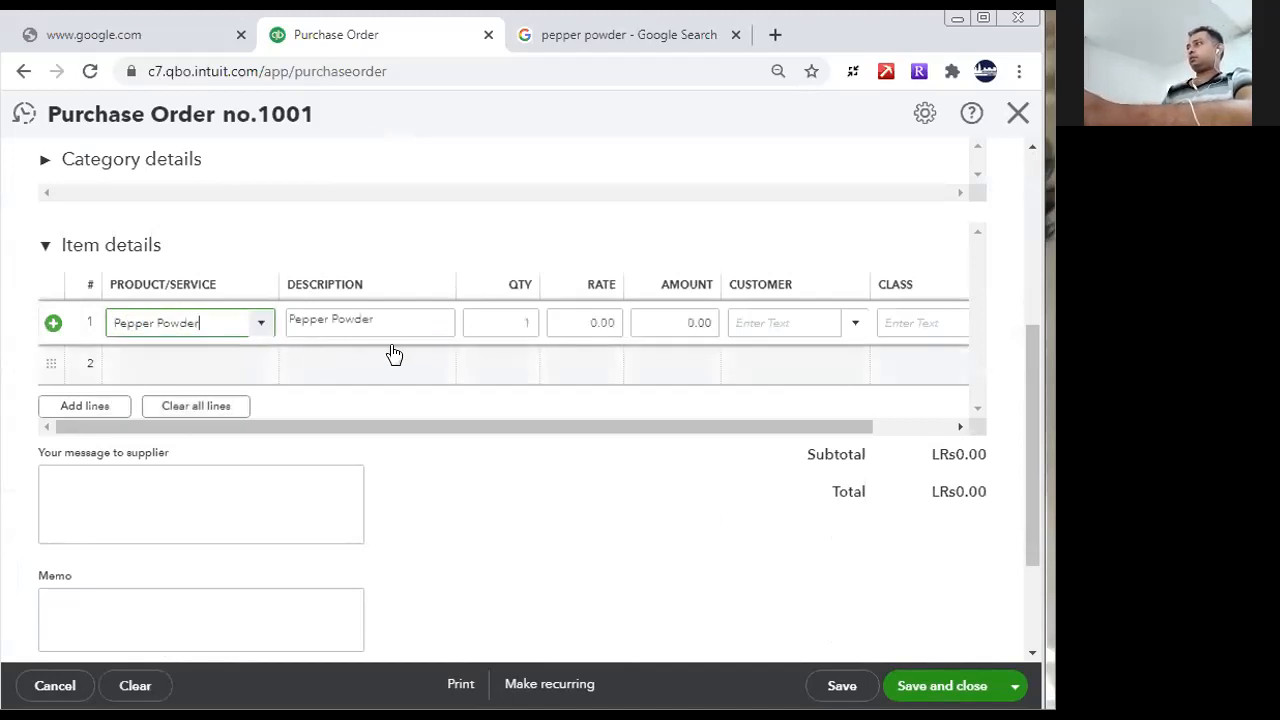
click(498, 322)
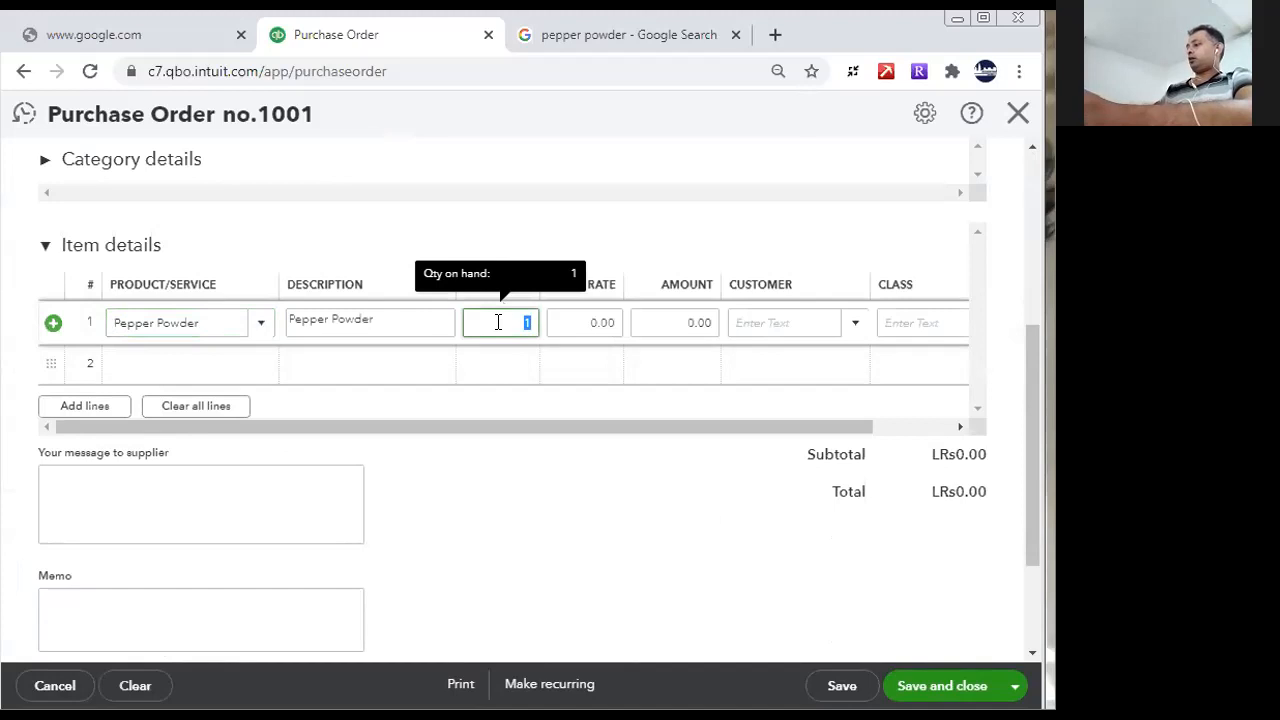
click(554, 314)
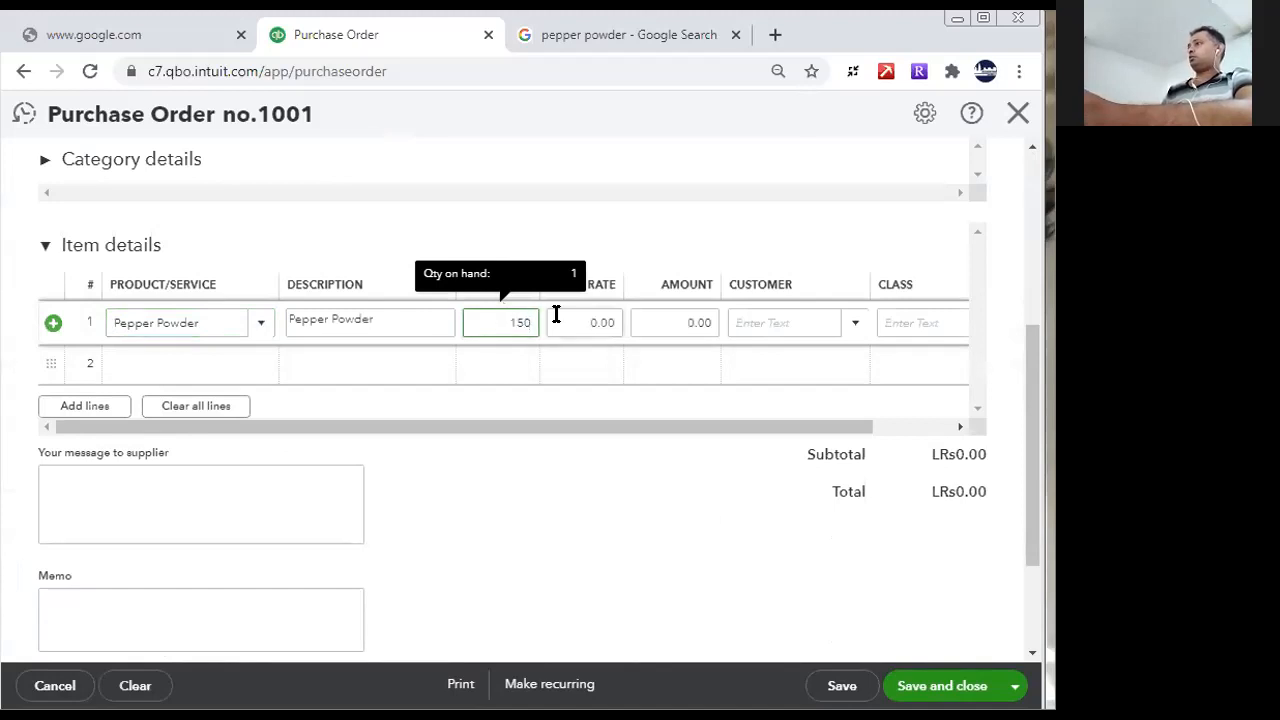
right_click(700, 150)
click(649, 391)
click(649, 350)
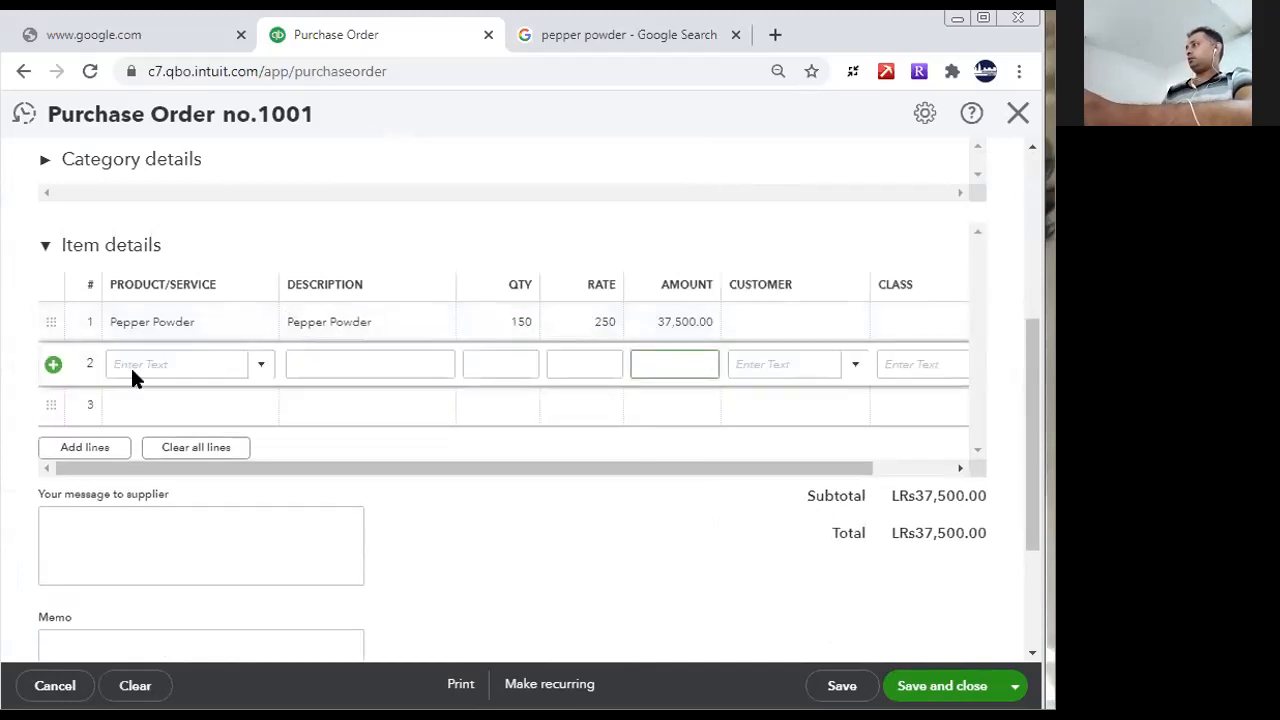
- Add Spices as the second item line of the purchase order with quantity 150 and rate 450
click(154, 366)
text(S)
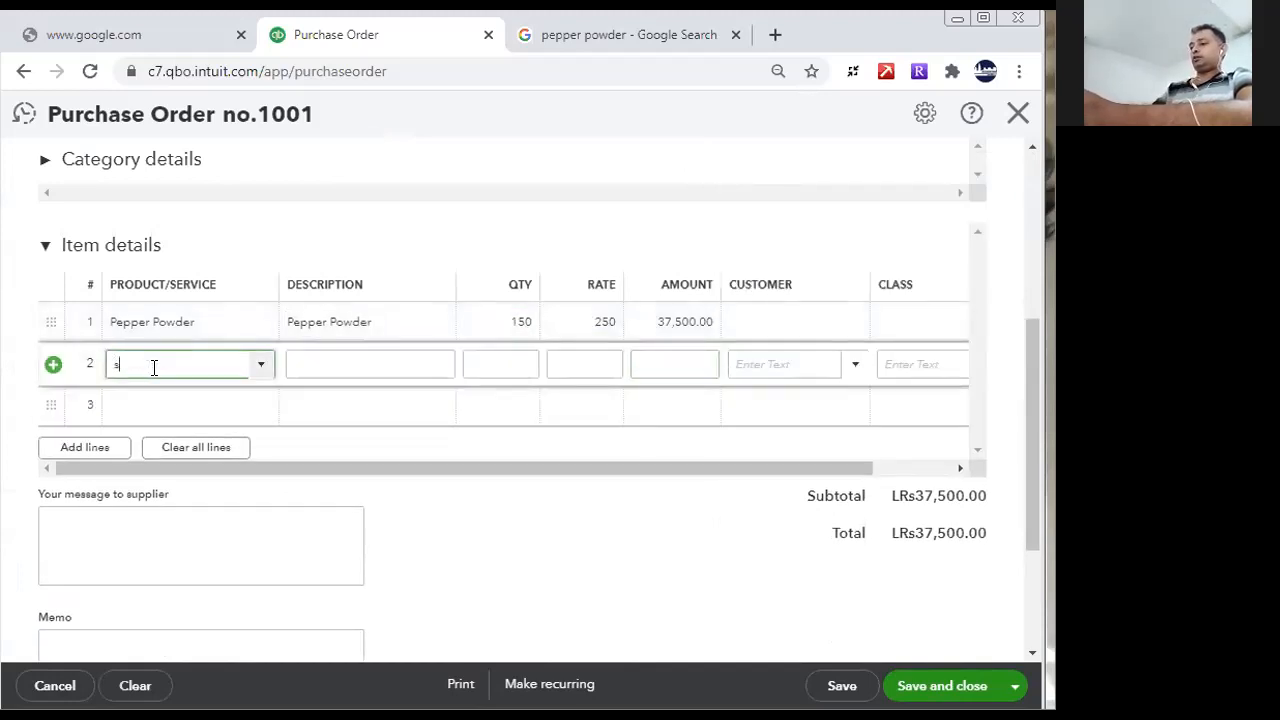
text(pices)
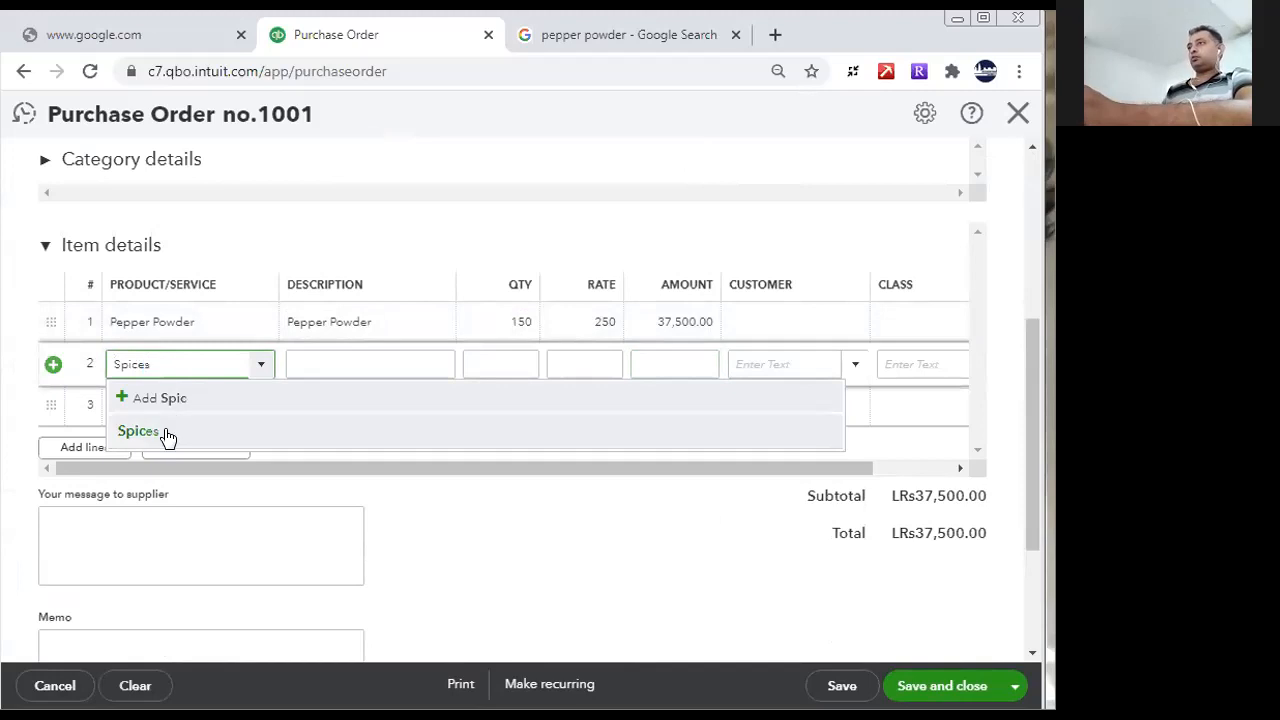
click(164, 434)
click(502, 361)
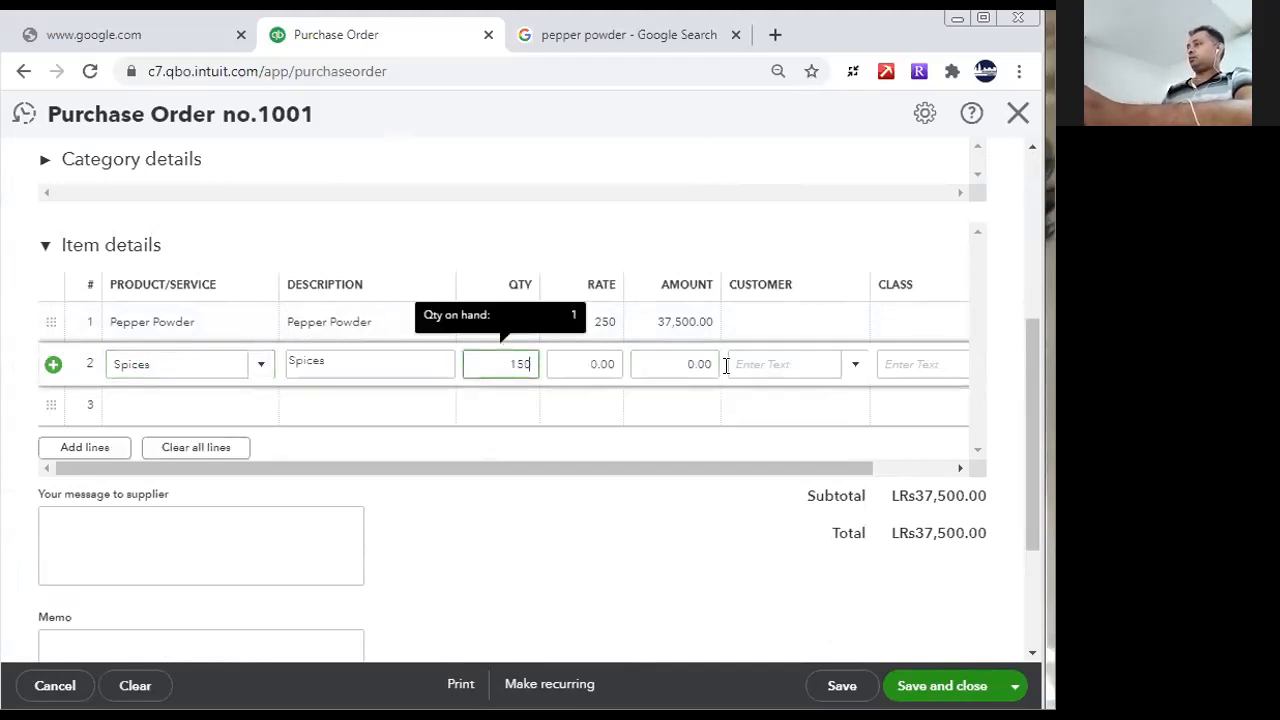
click(574, 367)
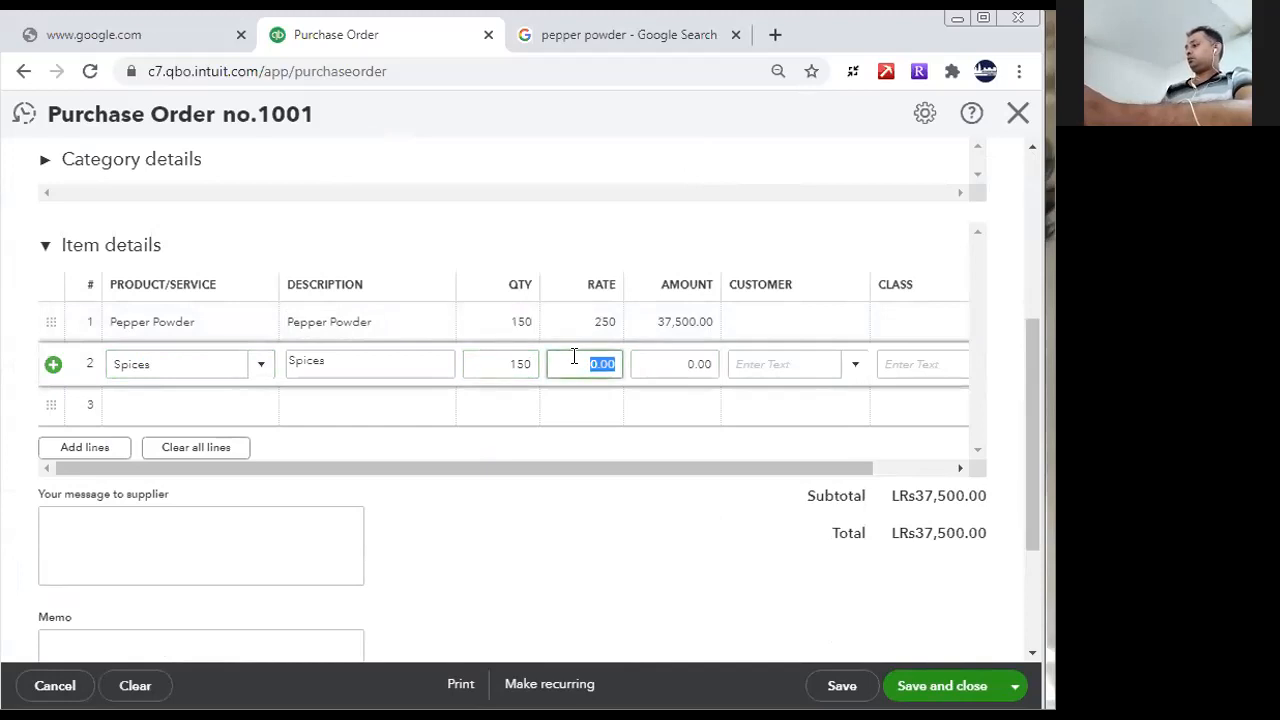
text(450)
click(658, 436)
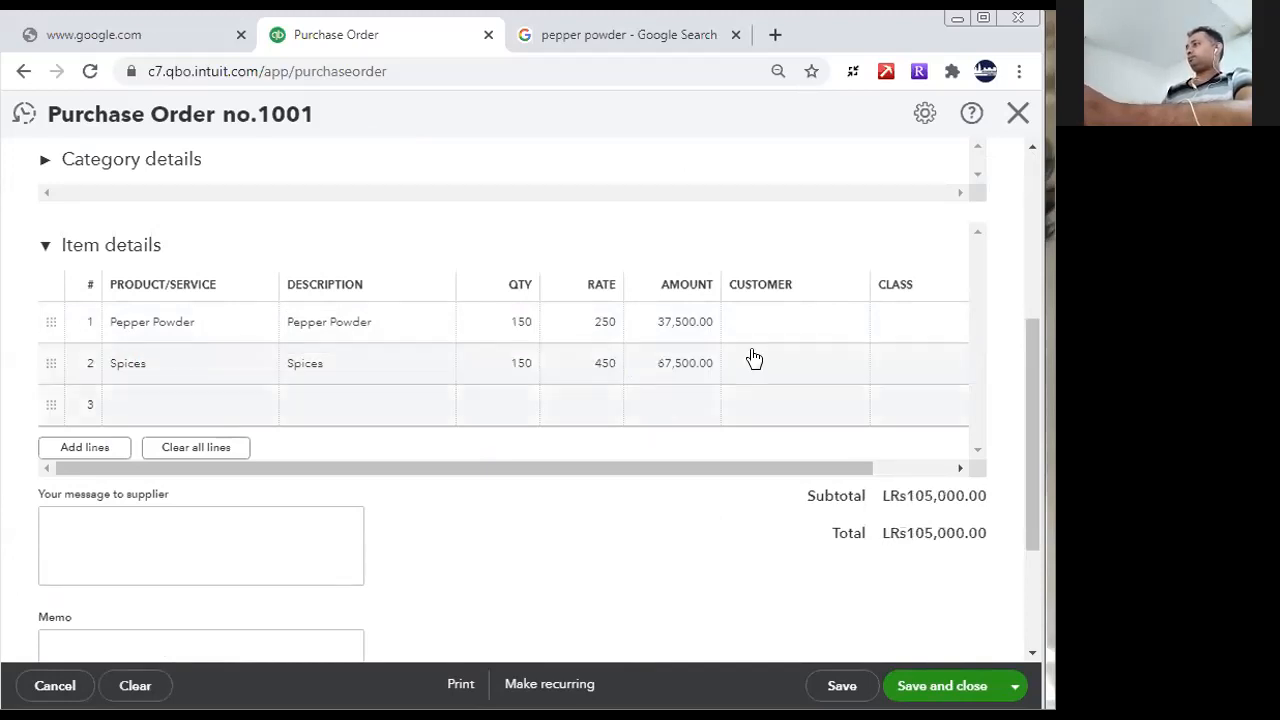
- Save the purchase order and close its form
scroll(1031, 517, down, 3)
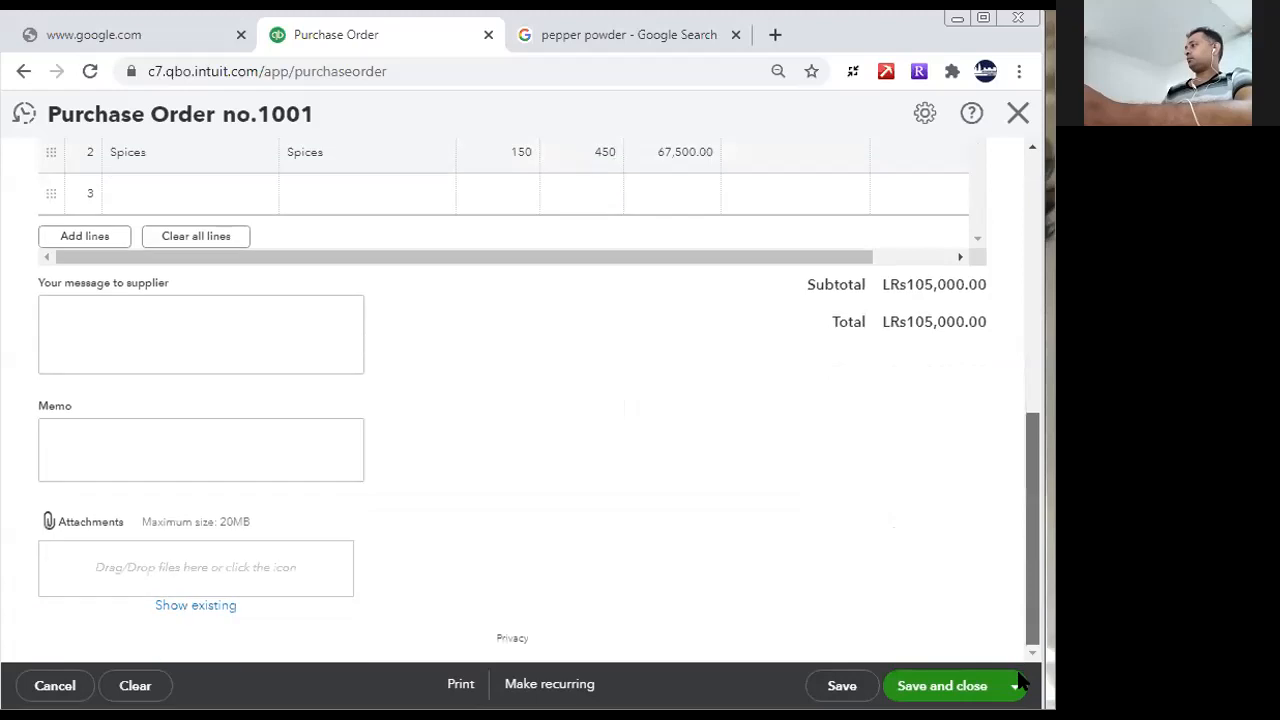
click(842, 686)
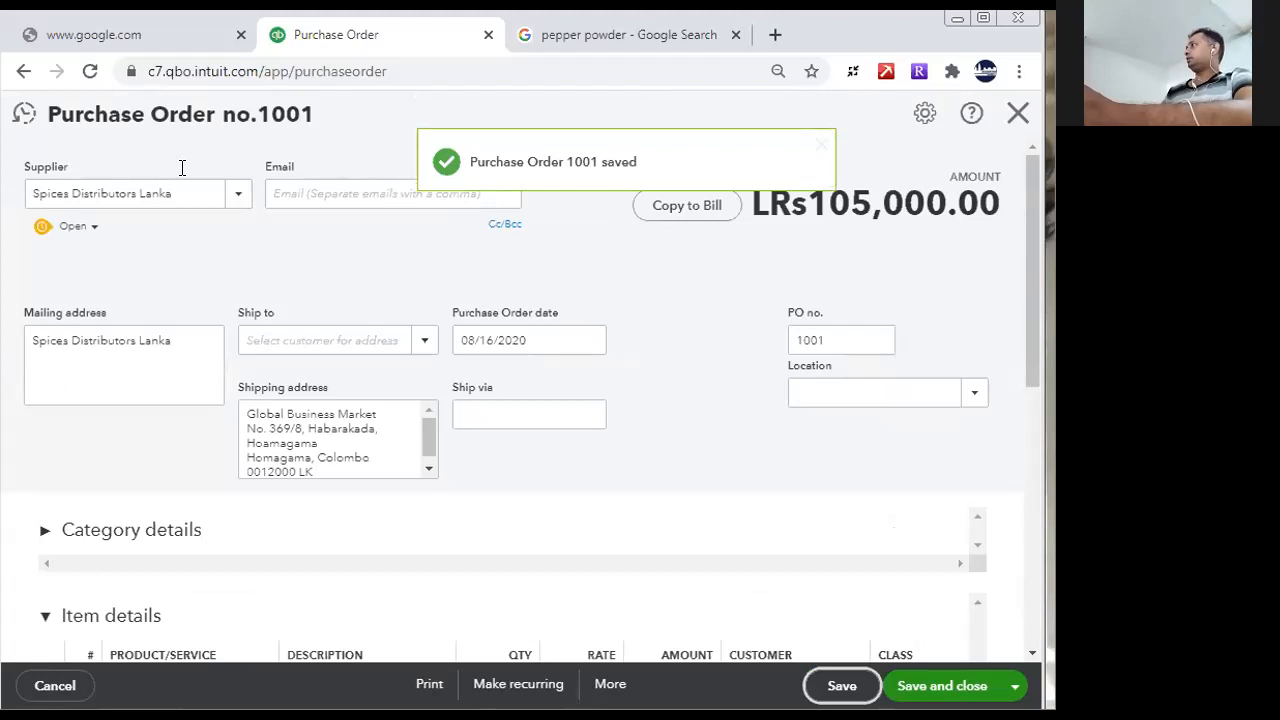
click(1018, 113)
- Create a new Bundle item and enter "Curry Powder" as both its name and its description
drag(1033, 352, 1032, 560)
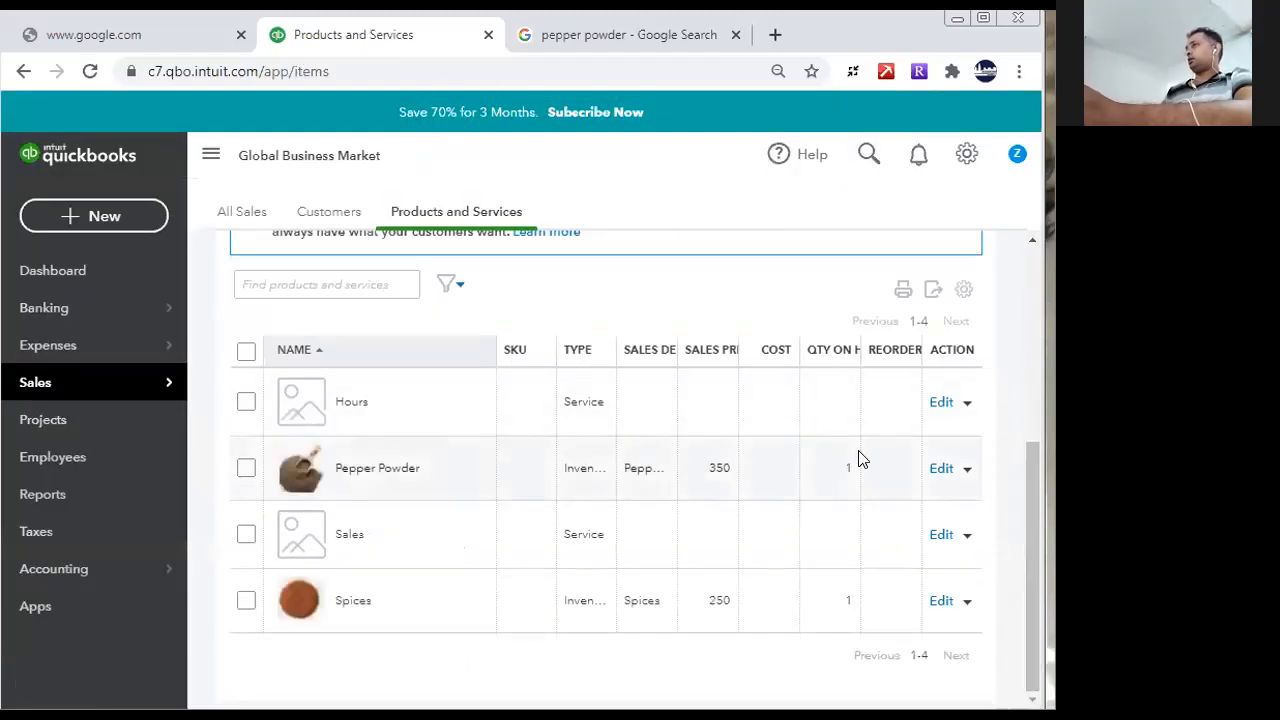
drag(1036, 474, 1018, 340)
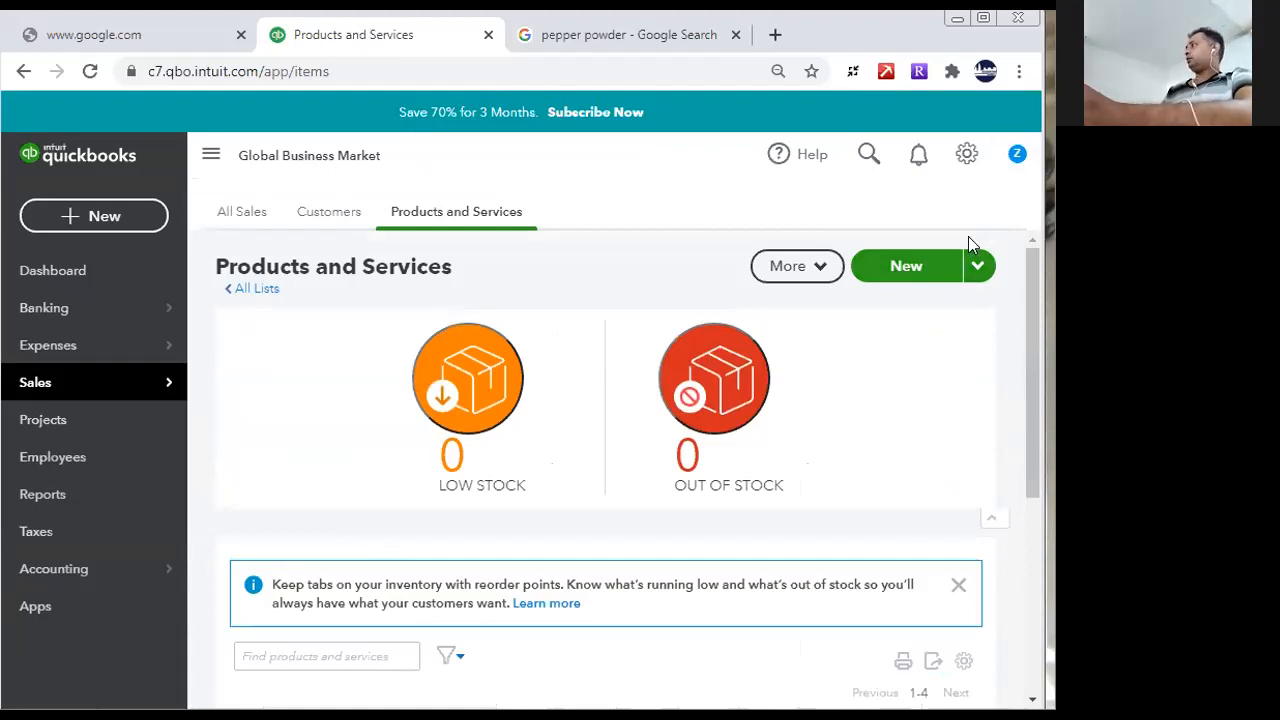
click(931, 264)
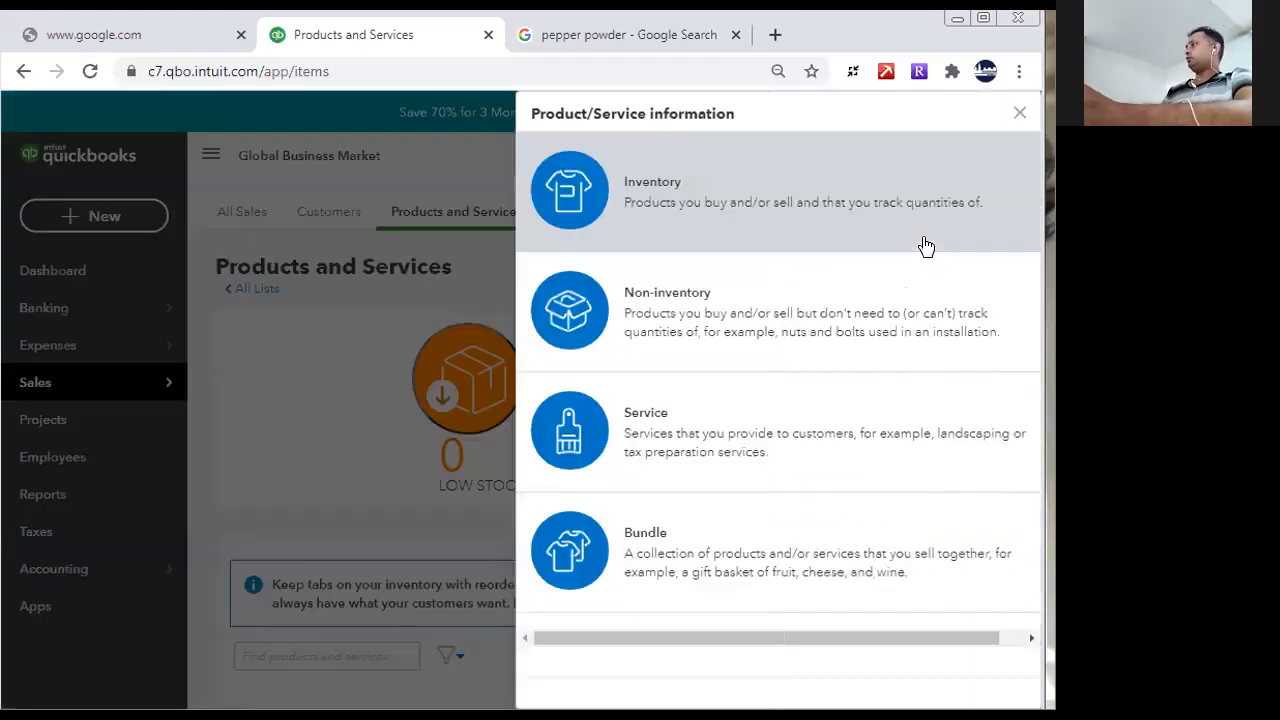
click(694, 517)
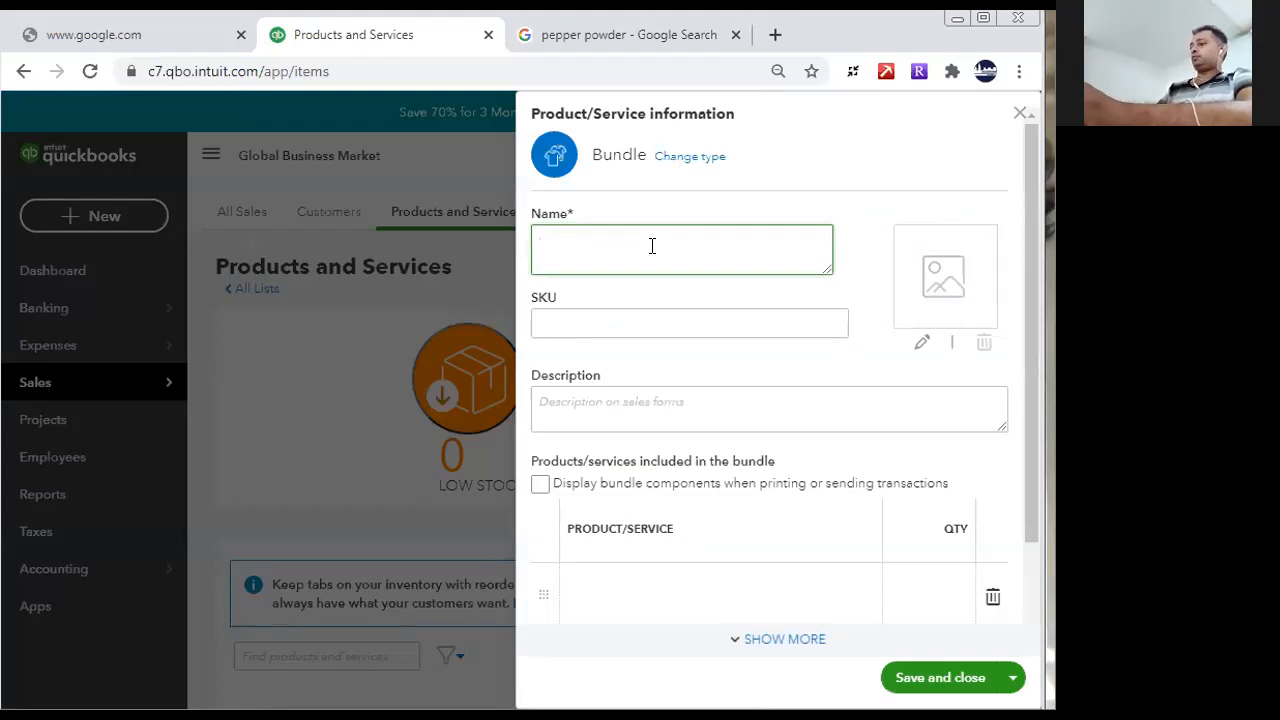
text(urry Powder)
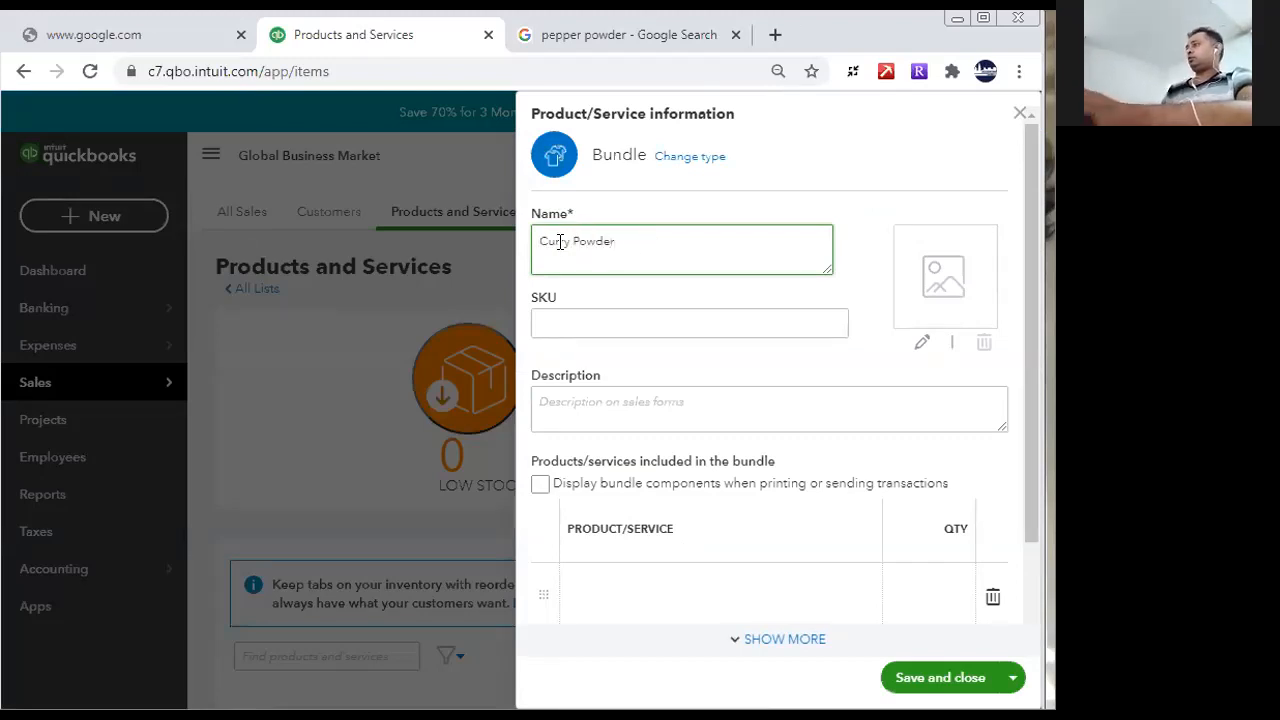
drag(633, 246, 444, 236)
key(ctrl+c)
click(729, 409)
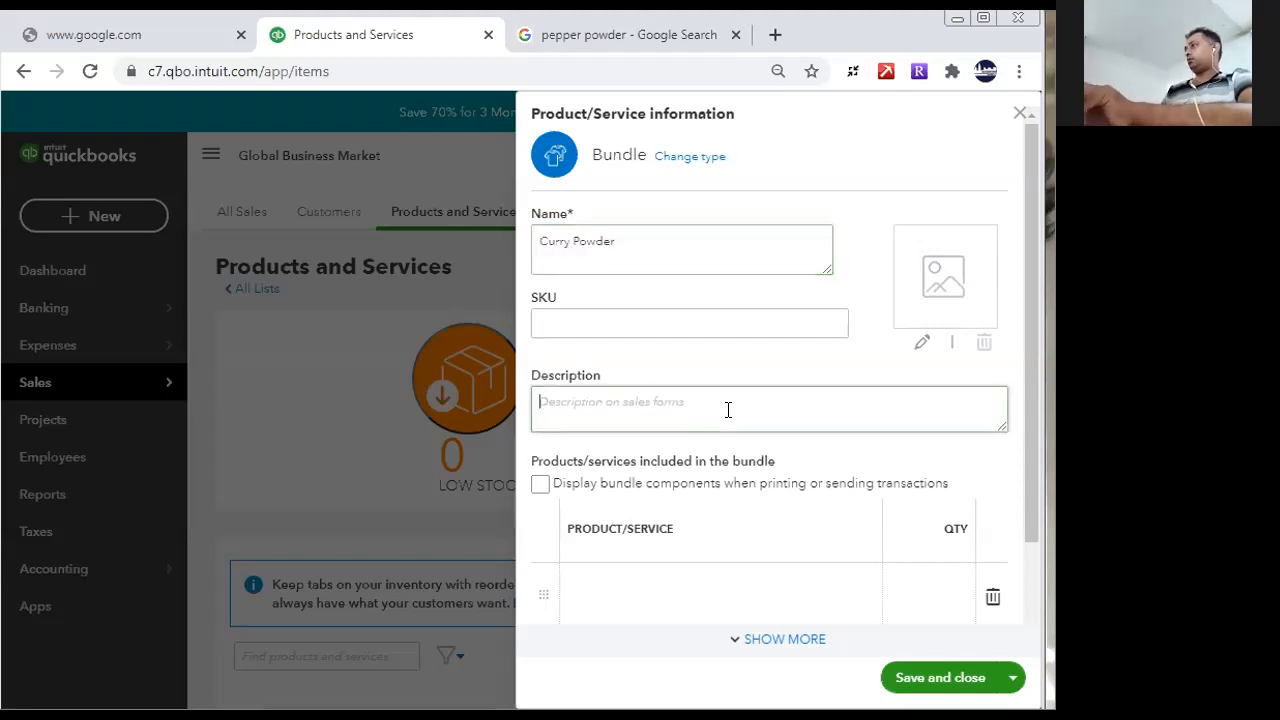
key(ctrl+v)
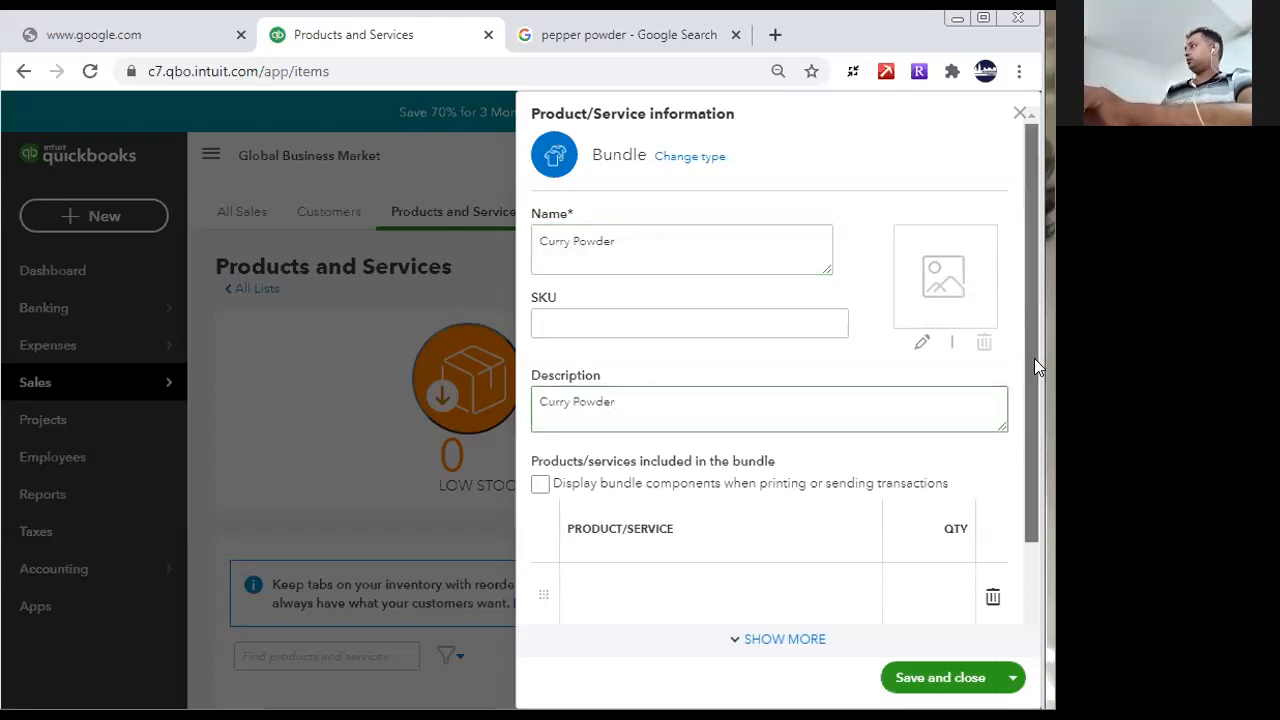
- Include Pepper Powder and Spices as the products in the Curry Powder bundle
drag(1034, 358, 1042, 448)
click(682, 496)
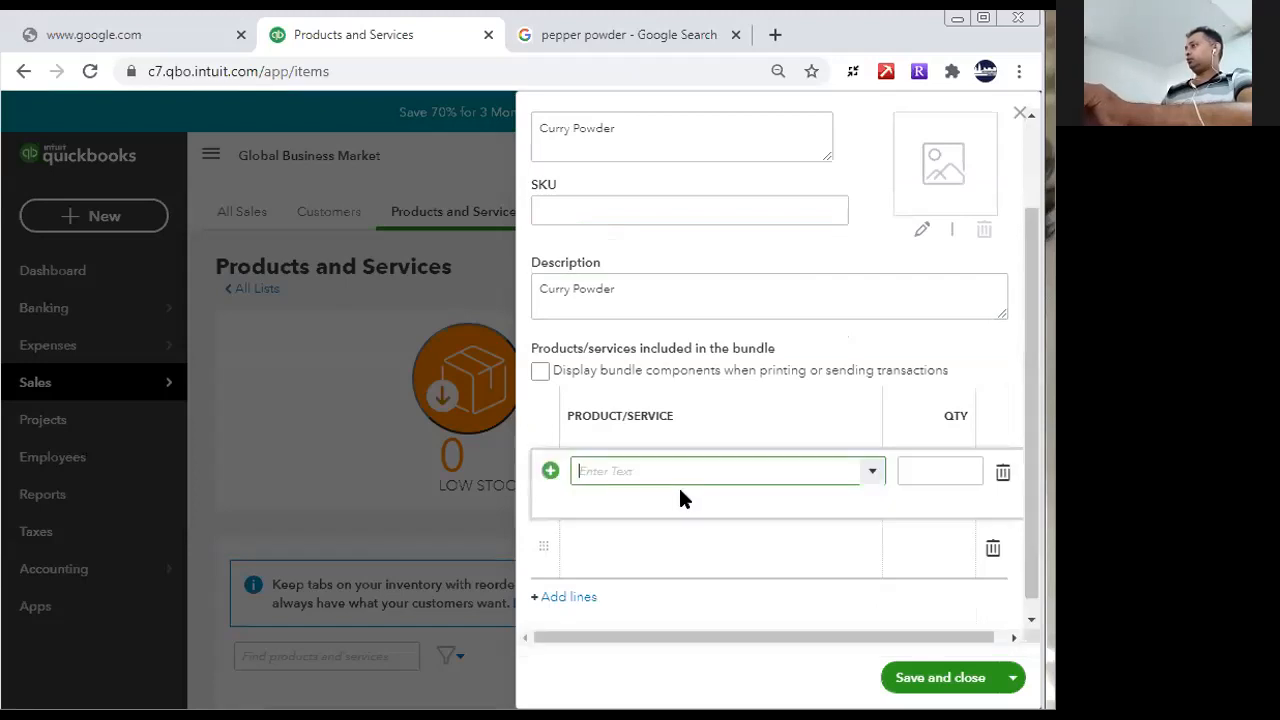
text(Pee)
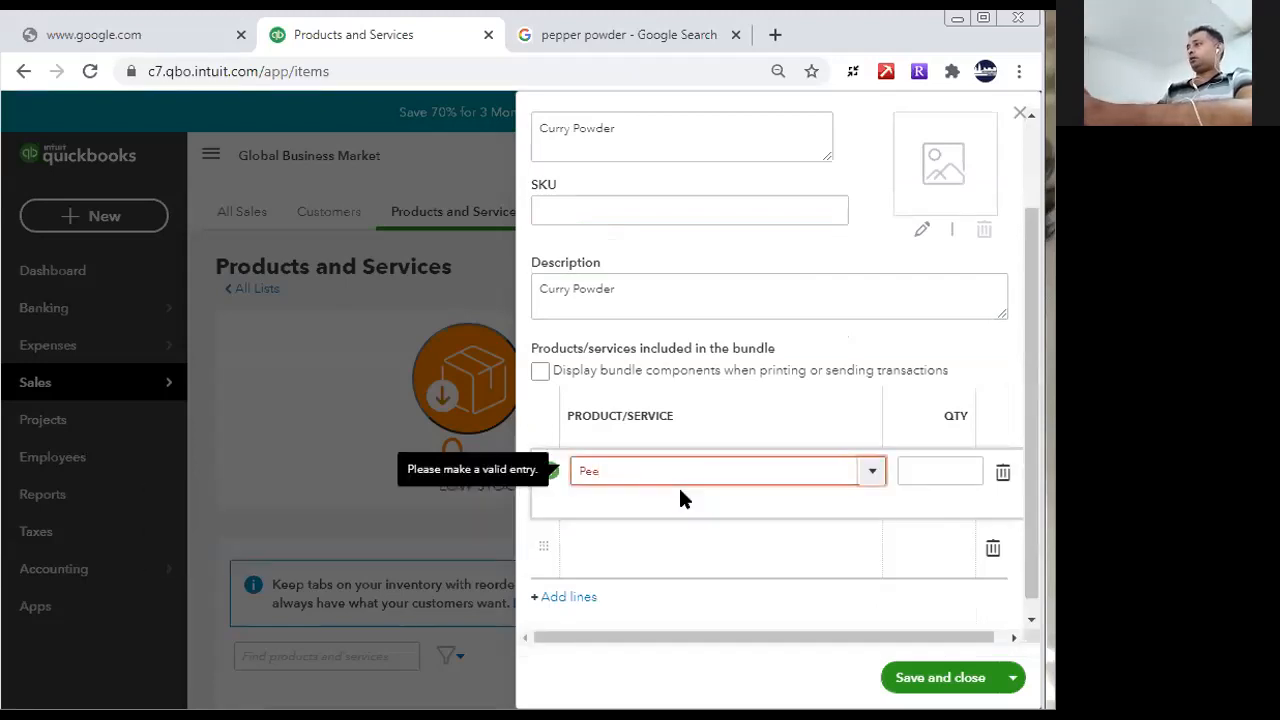
key(BackSpace)
click(660, 492)
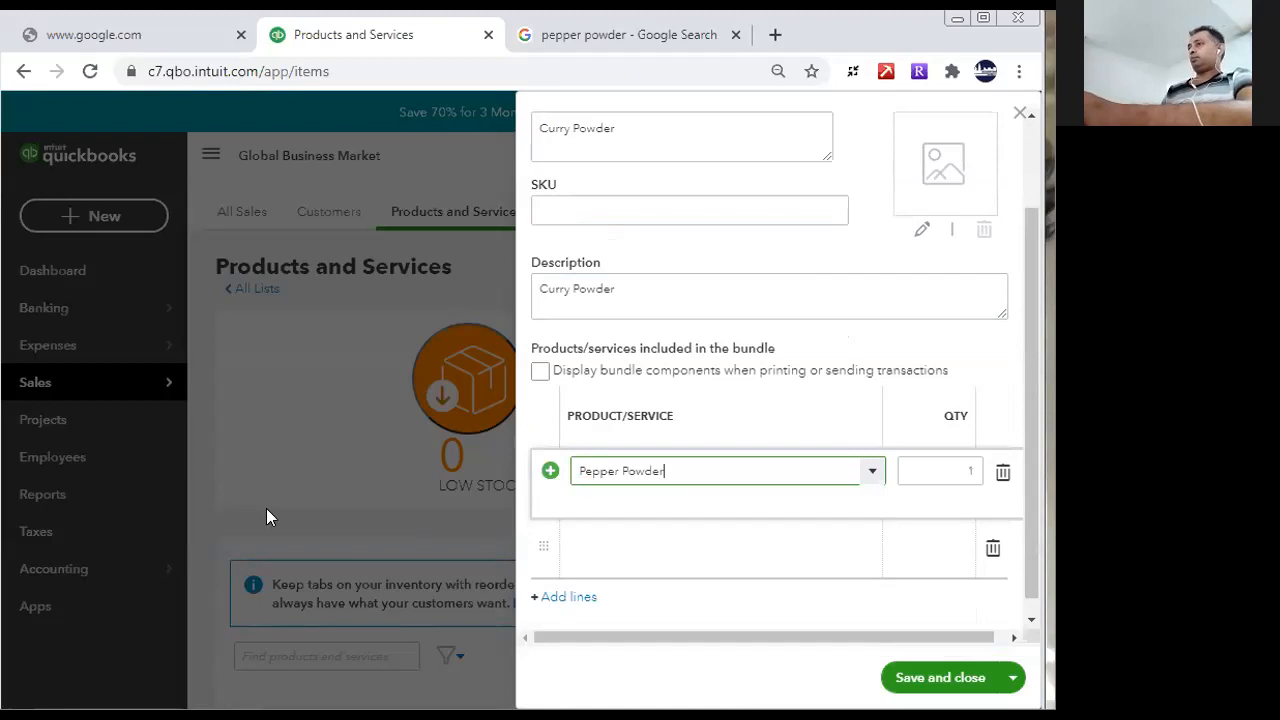
click(651, 531)
text(Spices)
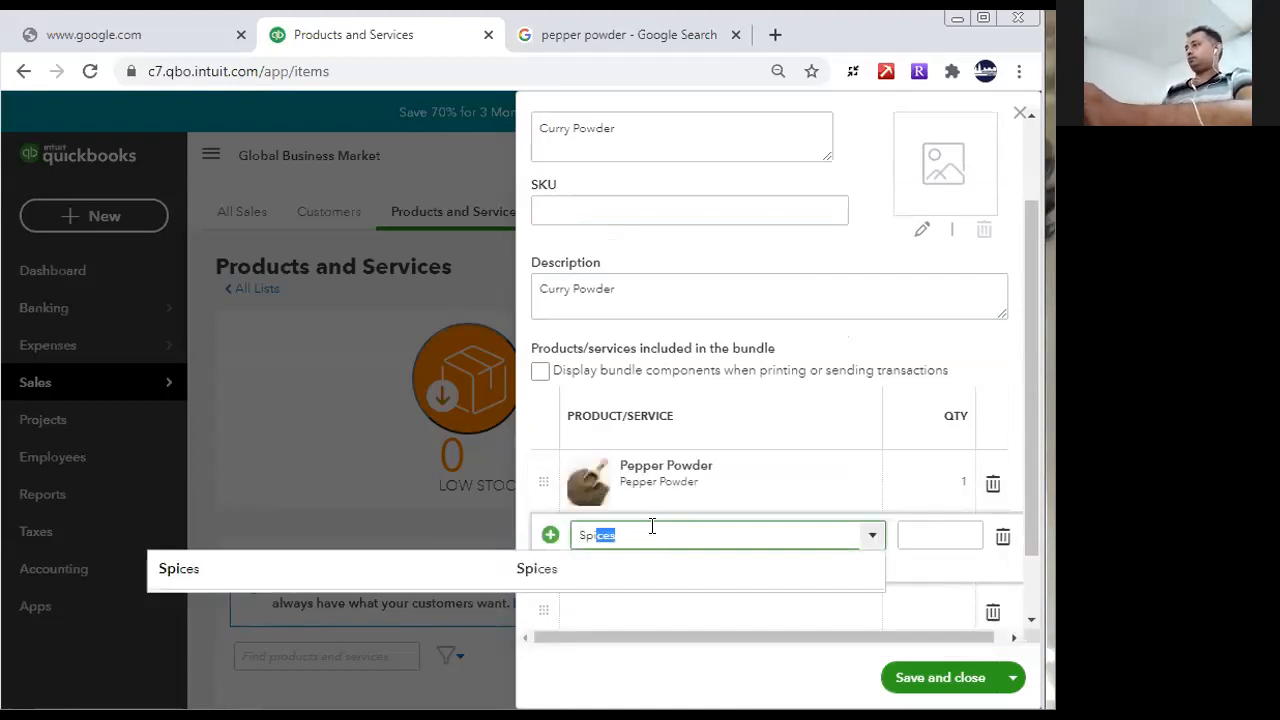
click(651, 492)
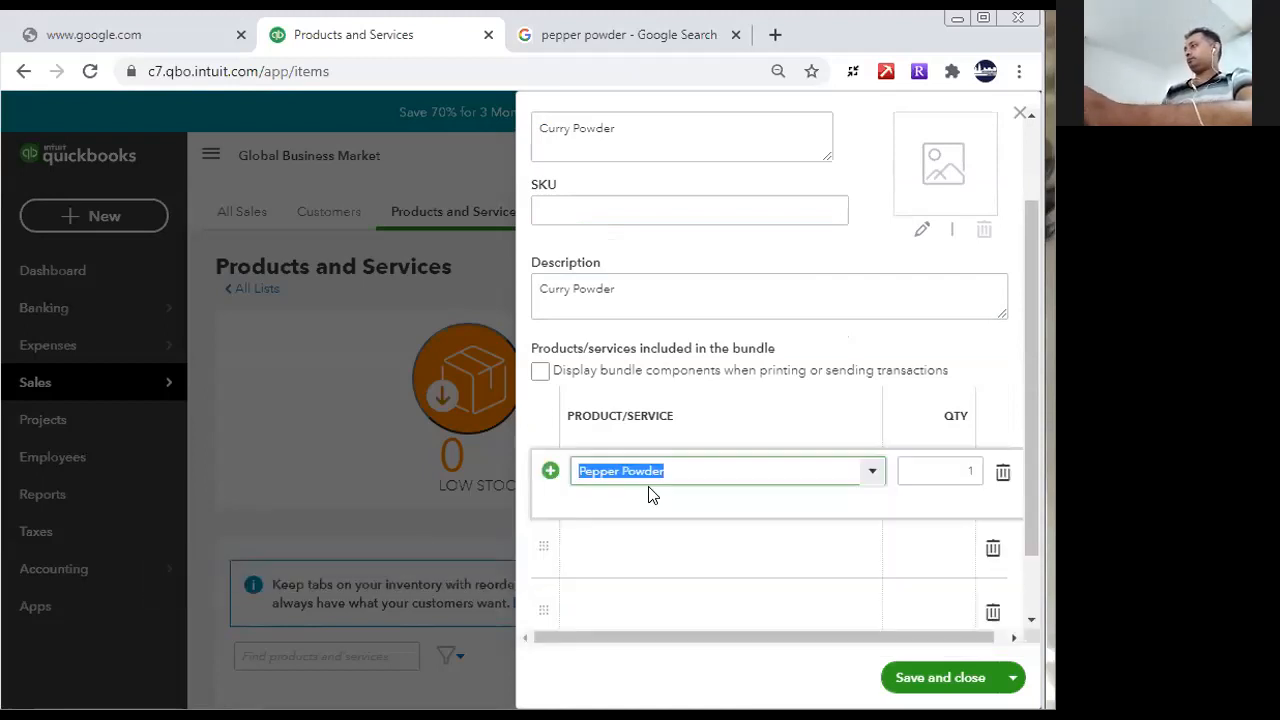
click(928, 472)
mouse_move(1031, 533)
mouse_down()
mouse_move(1032, 517)
mouse_move(1036, 543)
mouse_up()
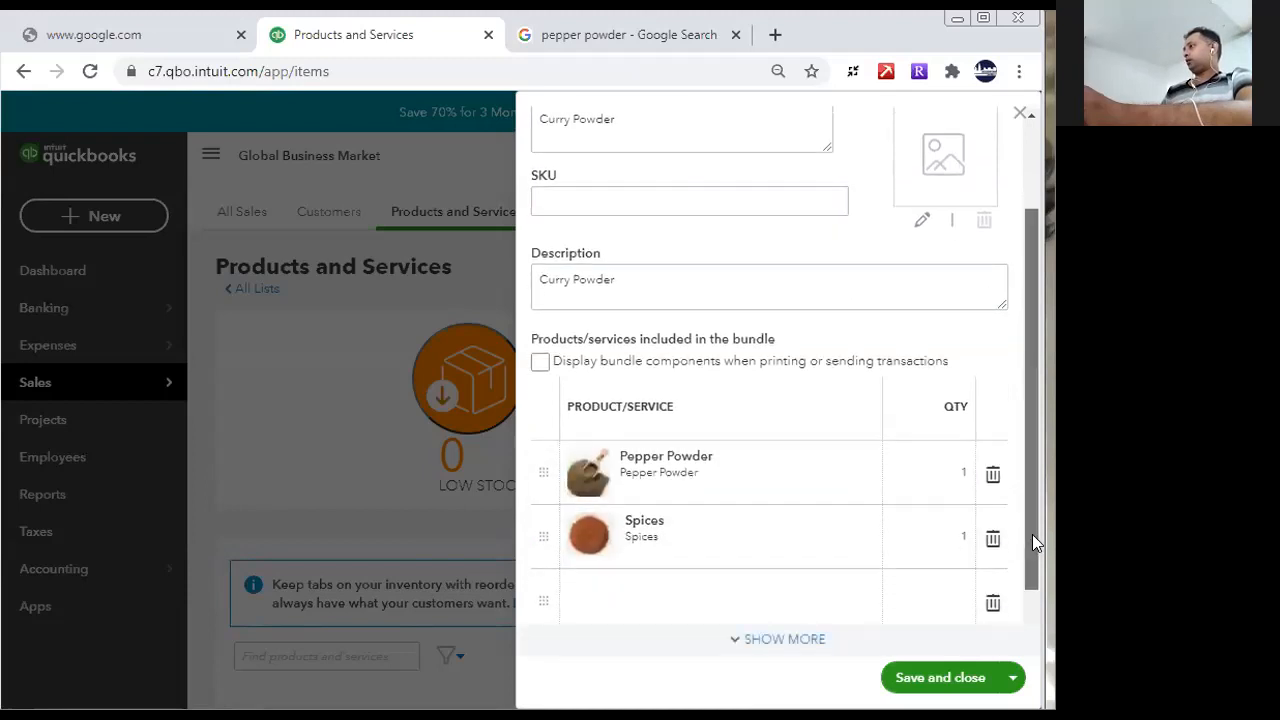
- Set the Spices quantity in the Curry Powder bundle to 2, keeping Pepper Powder at 1
click(936, 486)
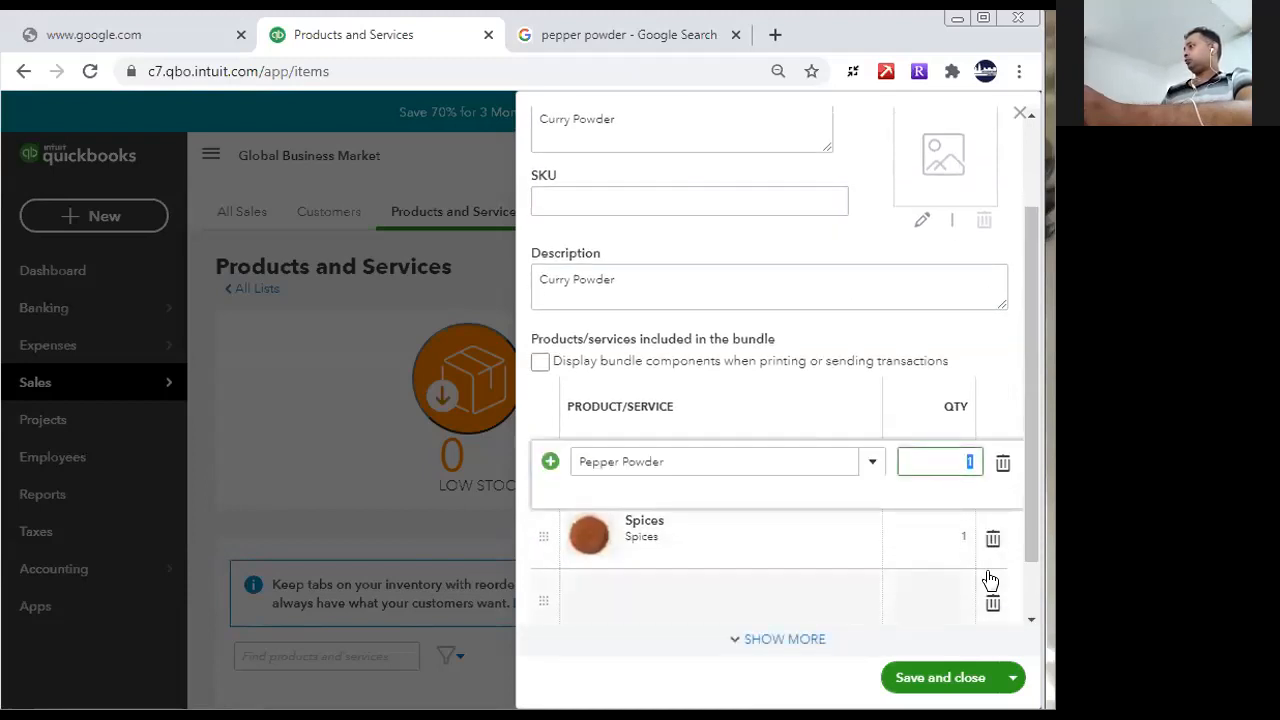
click(933, 538)
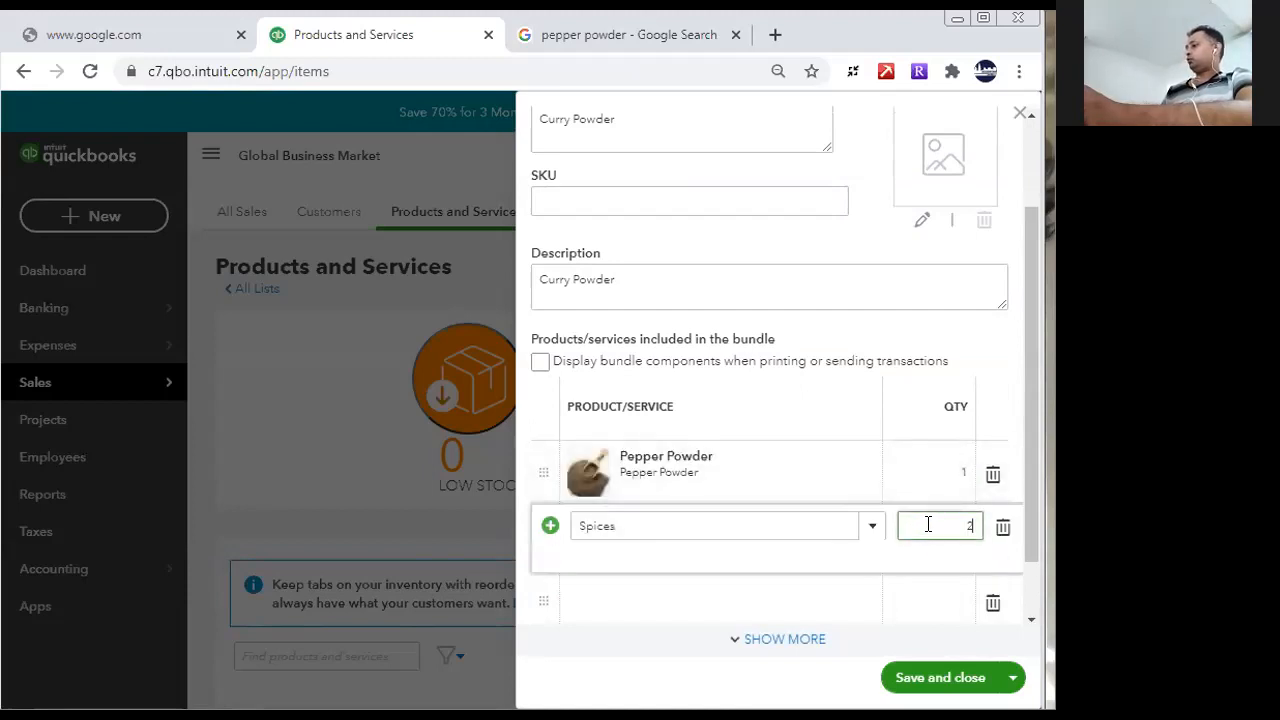
text(2)
click(920, 577)
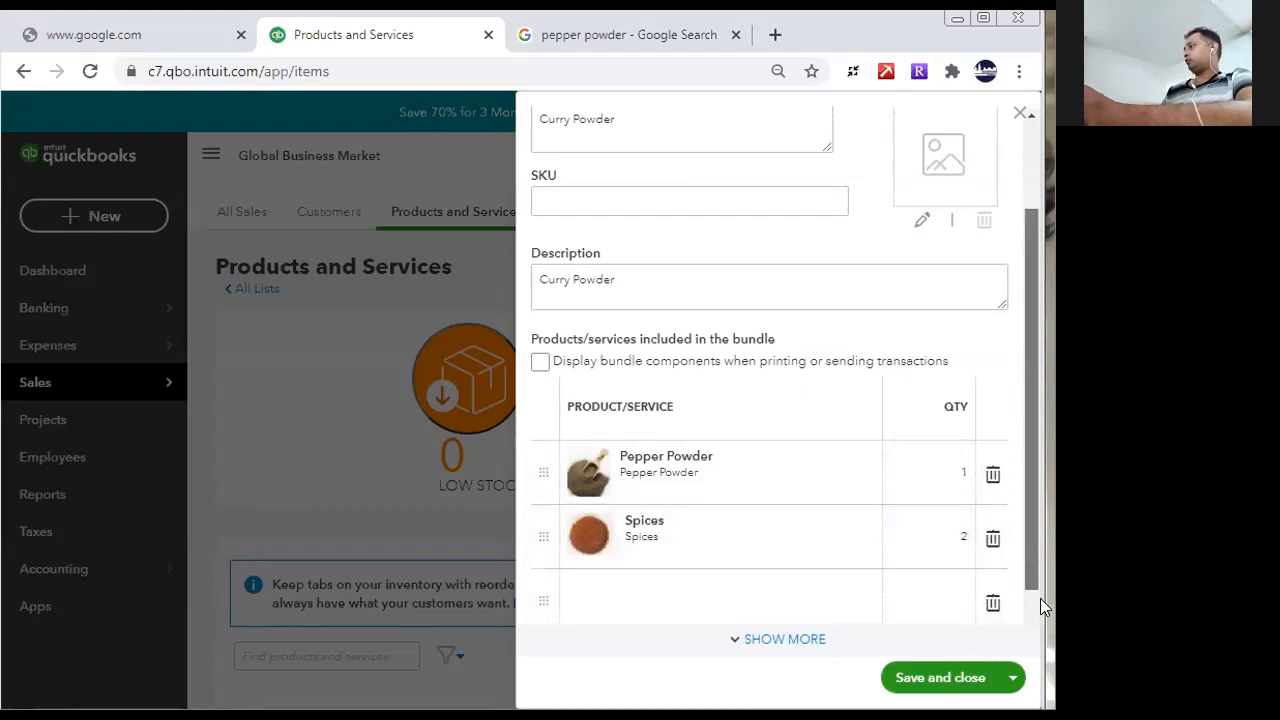
- Switch to the Google Images results and search for "curry powder" pictures instead of pepper powder
scroll(1035, 510, down, 1)
scroll(1036, 480, up, 2)
scroll(1046, 500, down, 2)
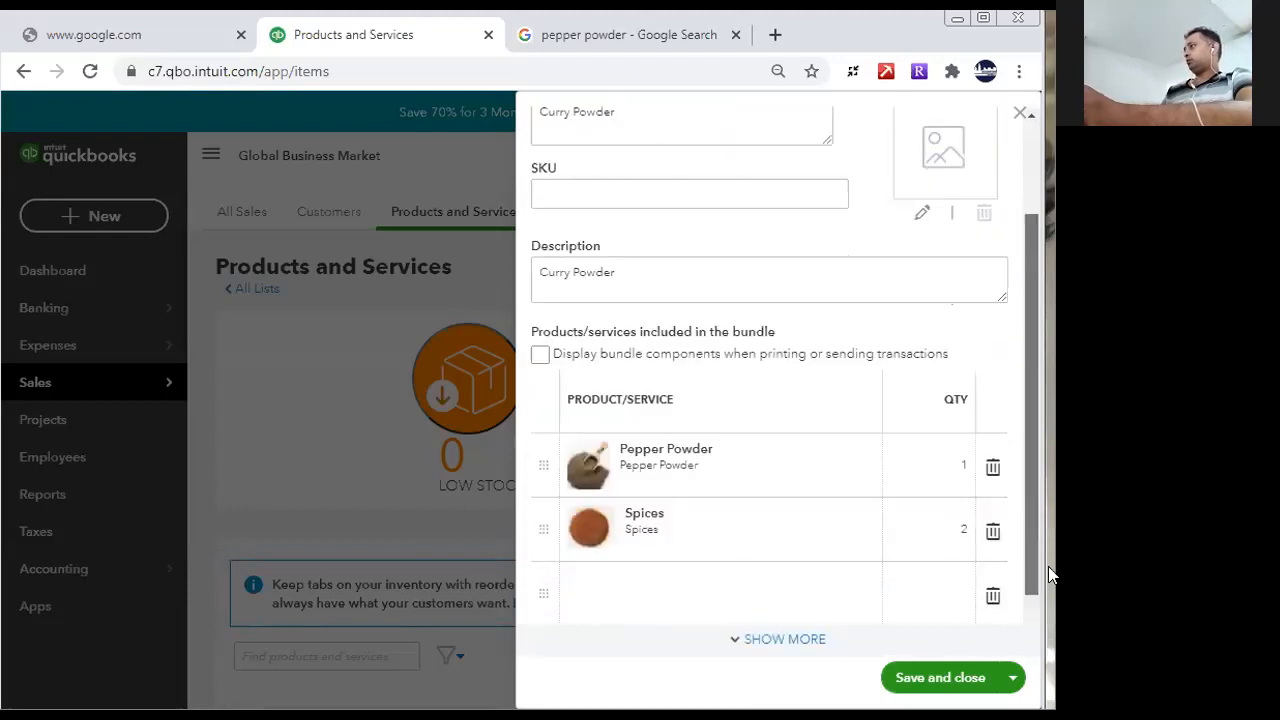
scroll(1052, 546, up, 2)
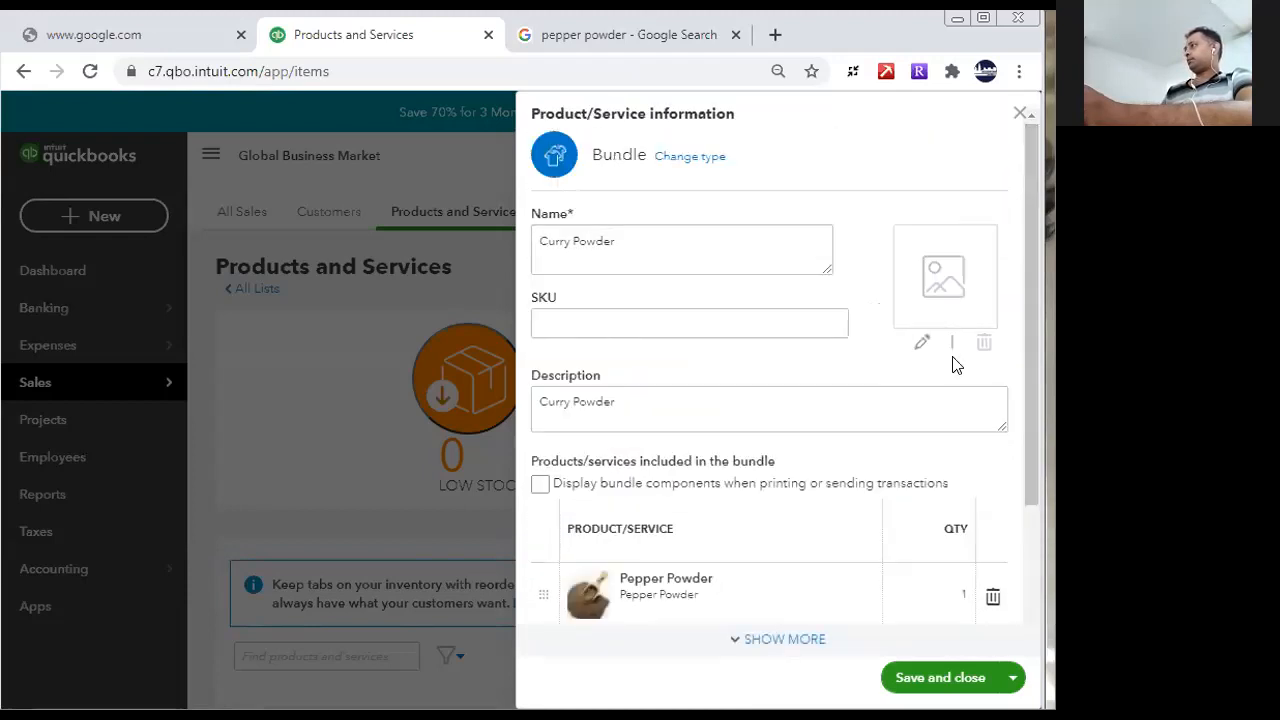
key(ctrl+Tab)
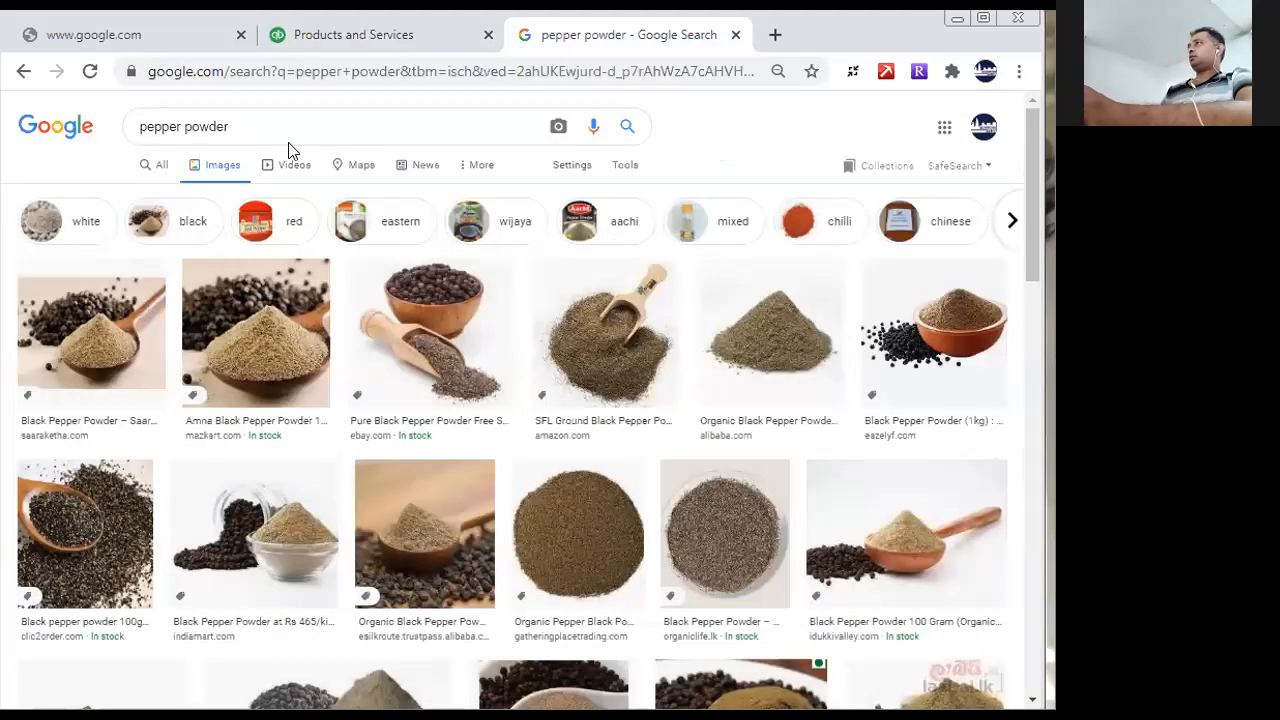
double_click(170, 126)
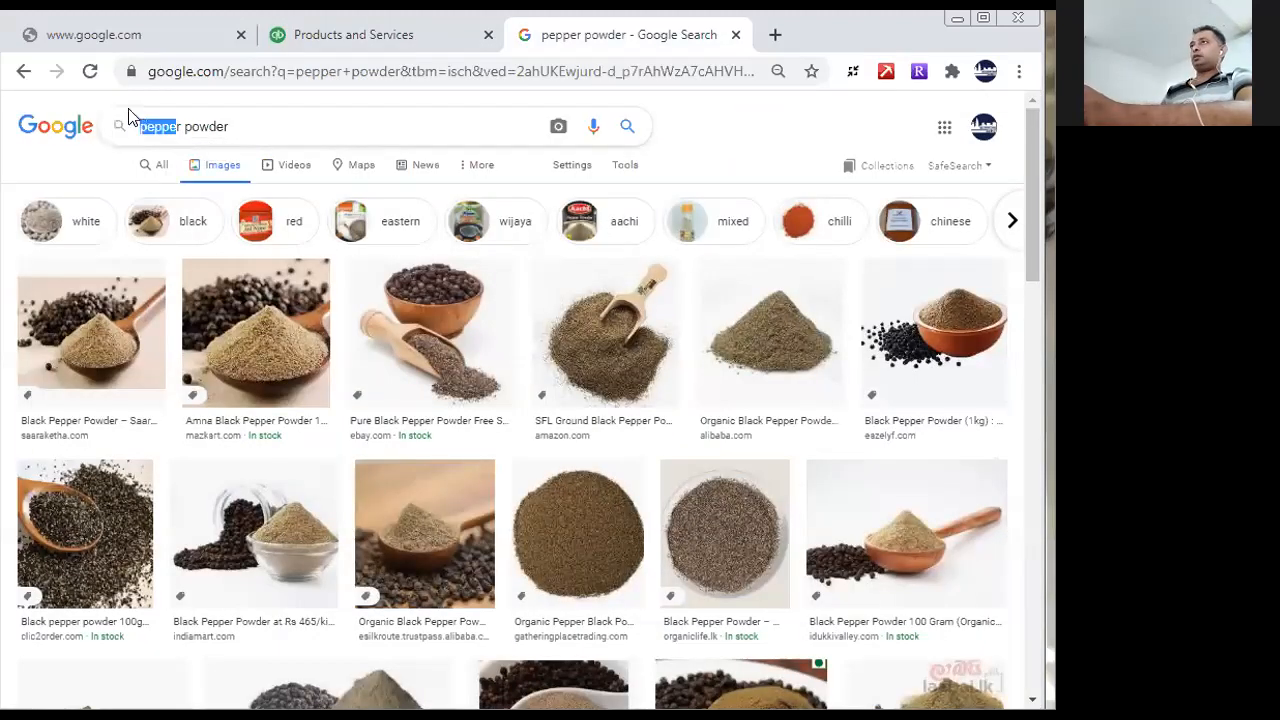
key(BackSpace)
text(cur)
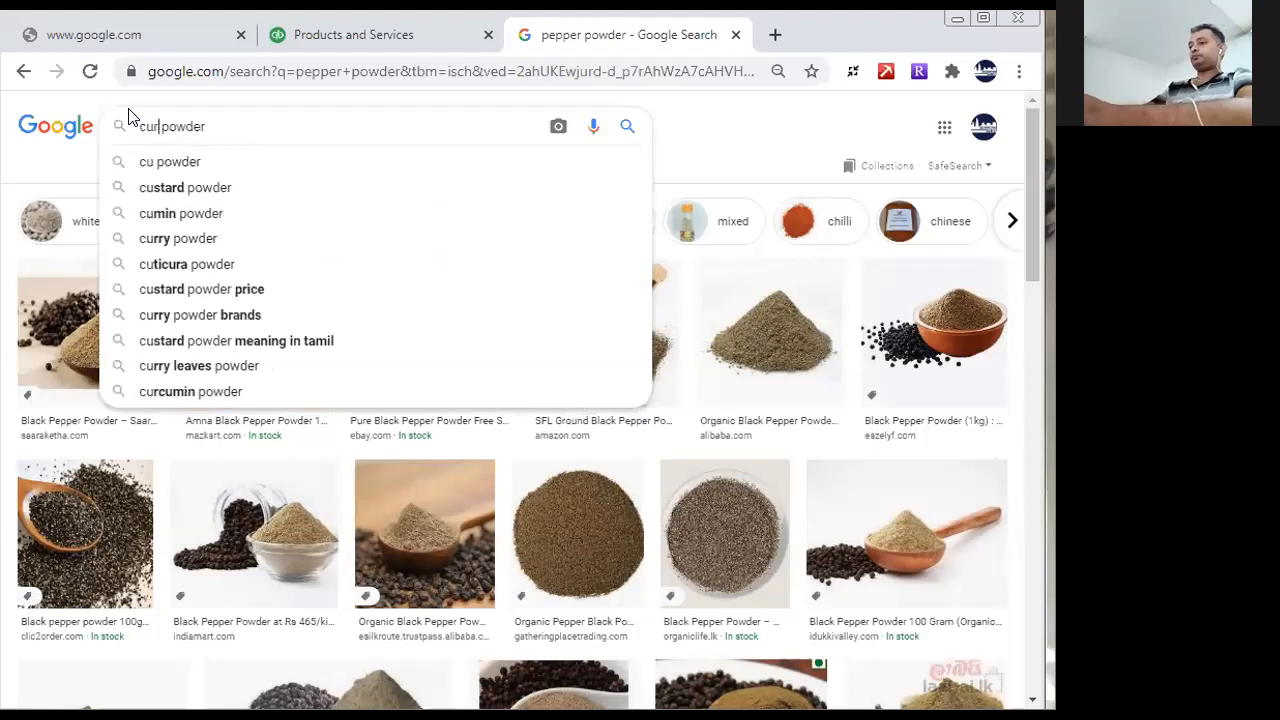
text(ry)
key(Return)
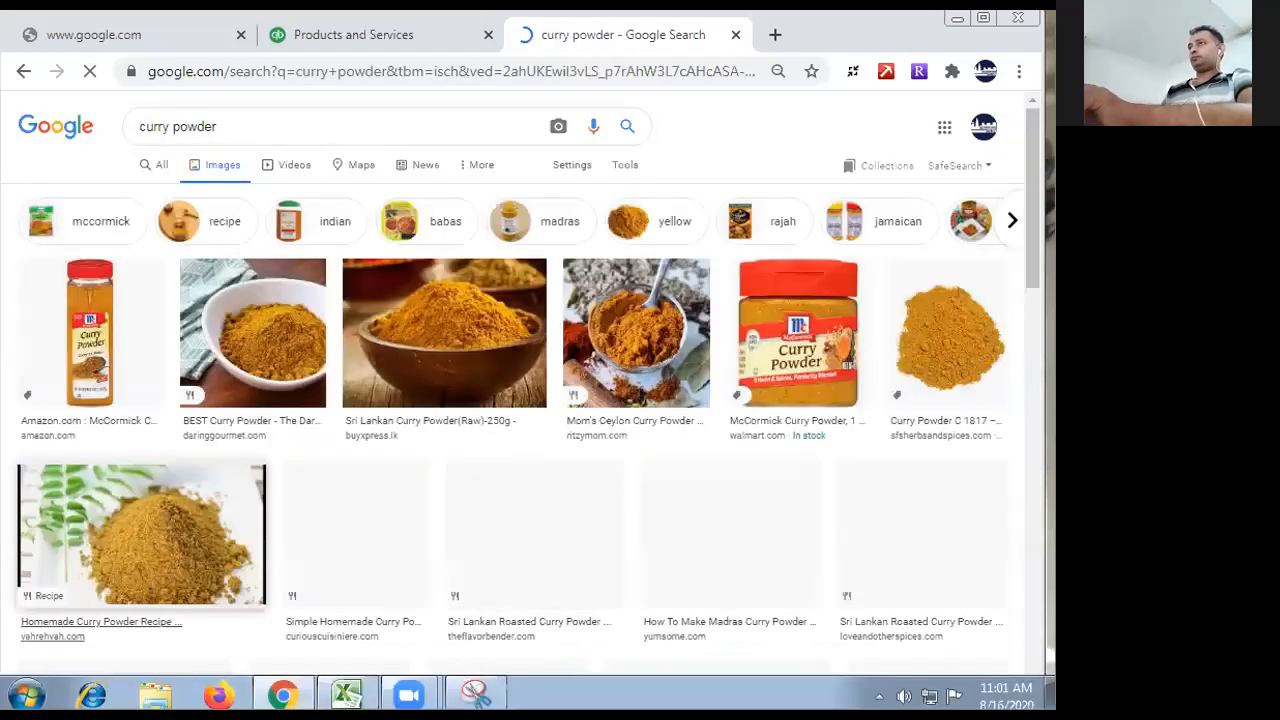
- Switch to Snipping Tool and capture the picture of the red-lidded McCormick curry powder jar, including its full lid
click(476, 694)
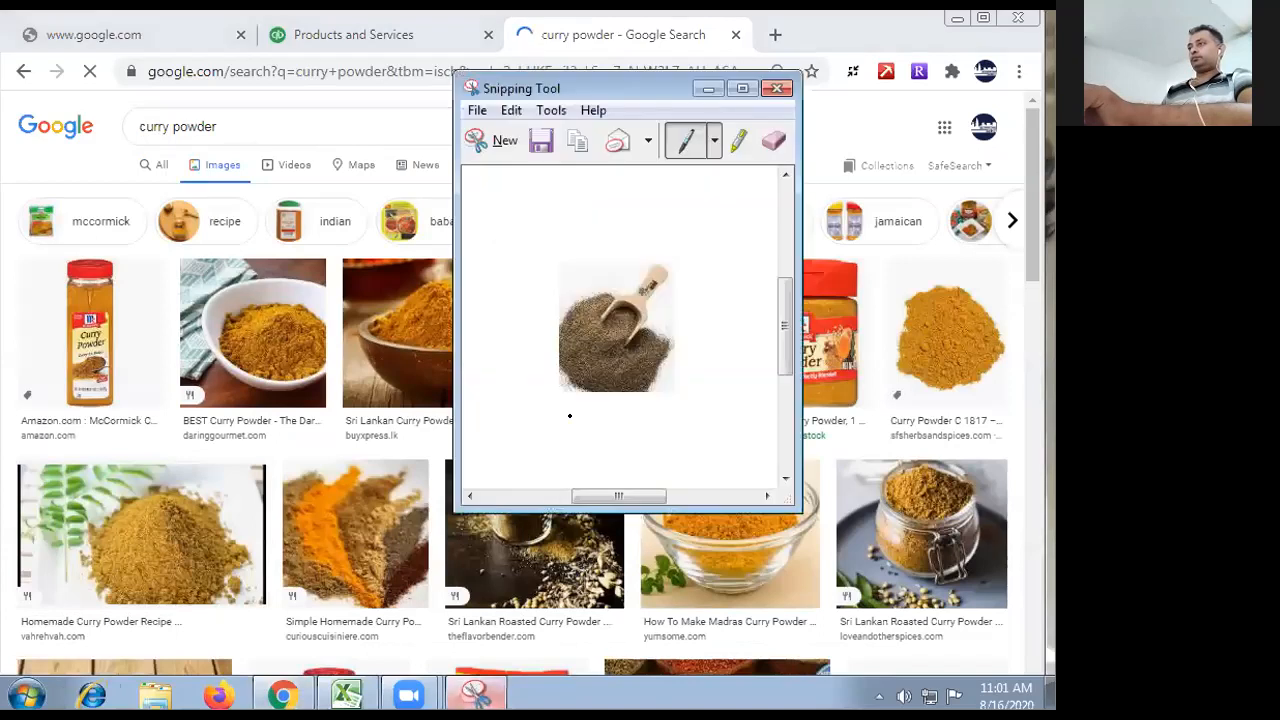
click(505, 140)
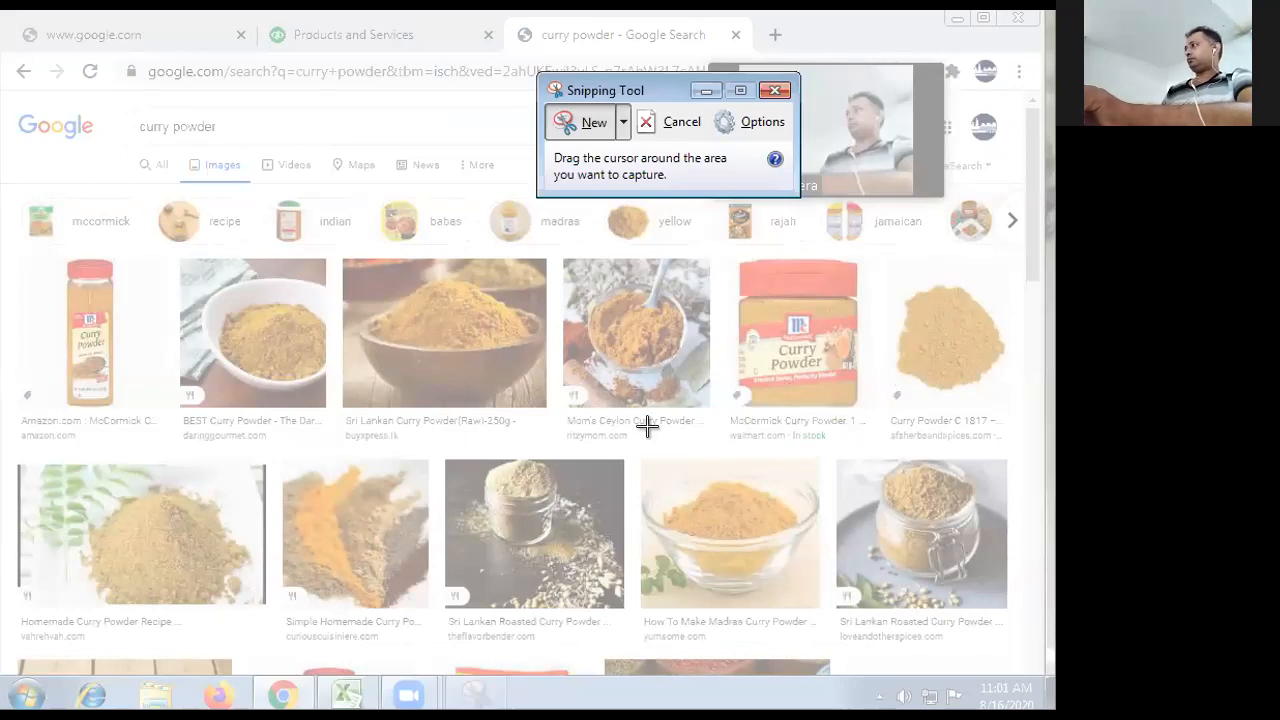
drag(732, 266, 858, 410)
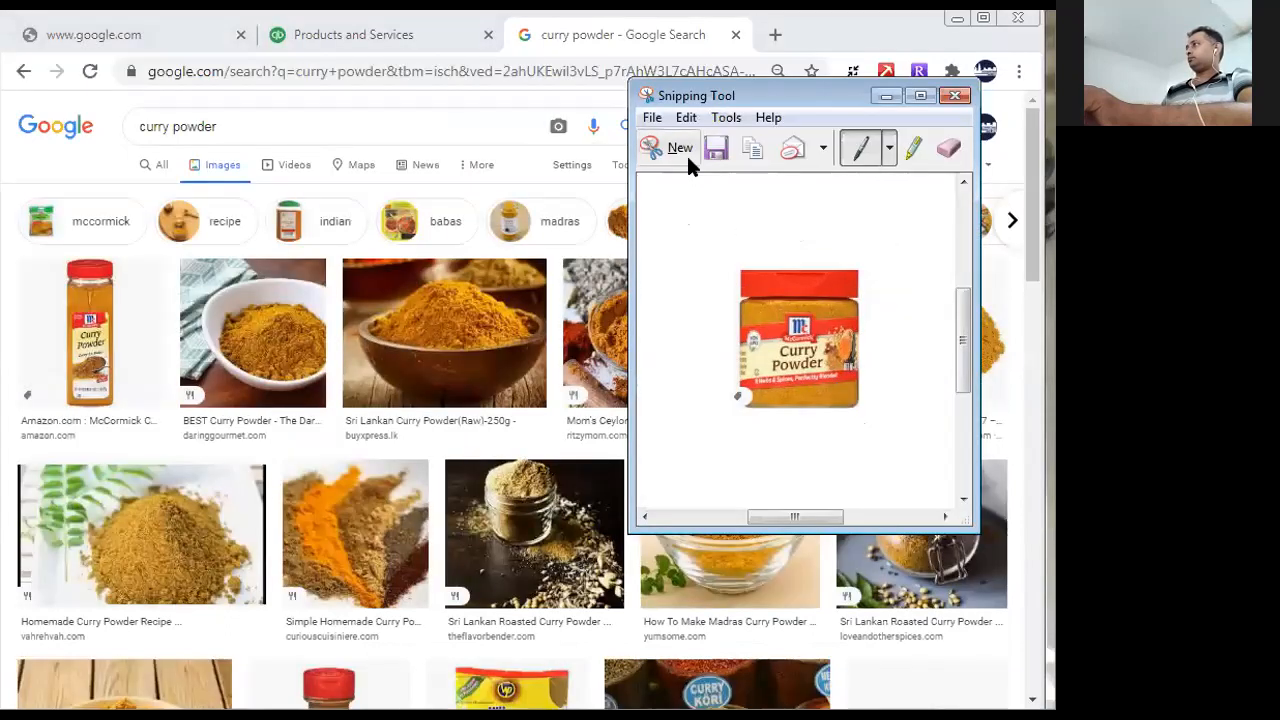
click(686, 153)
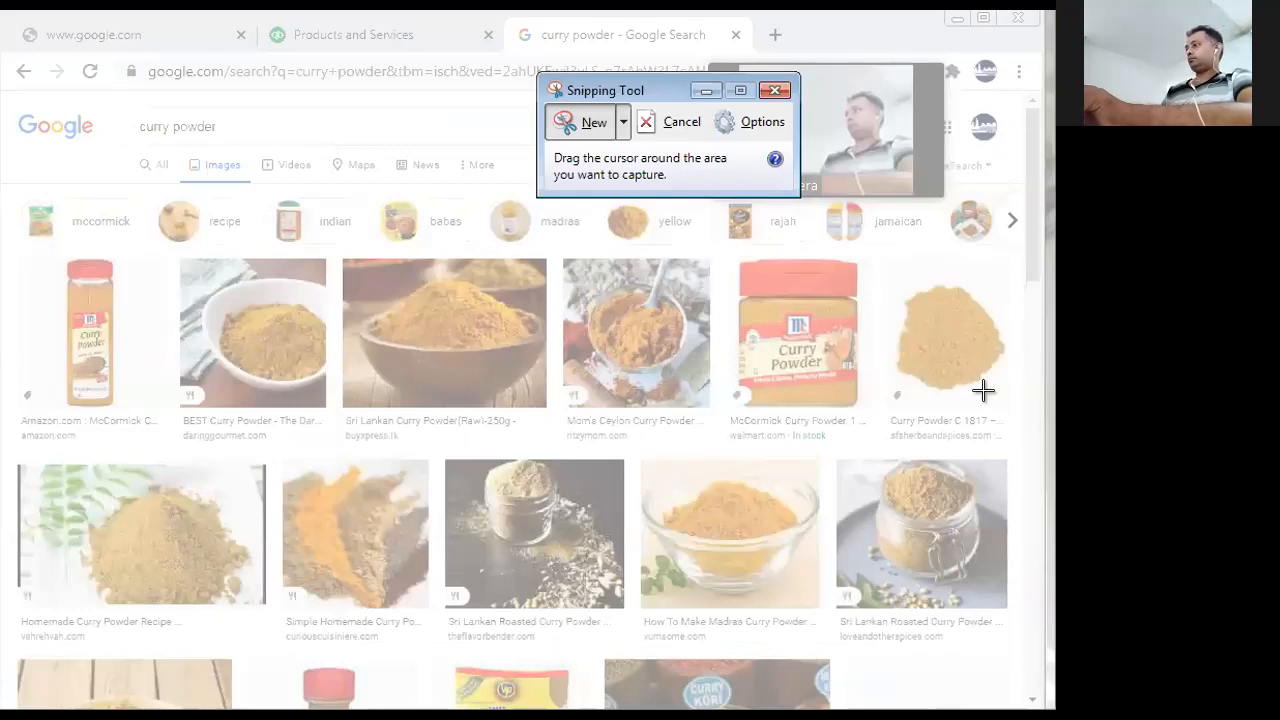
drag(734, 250, 862, 420)
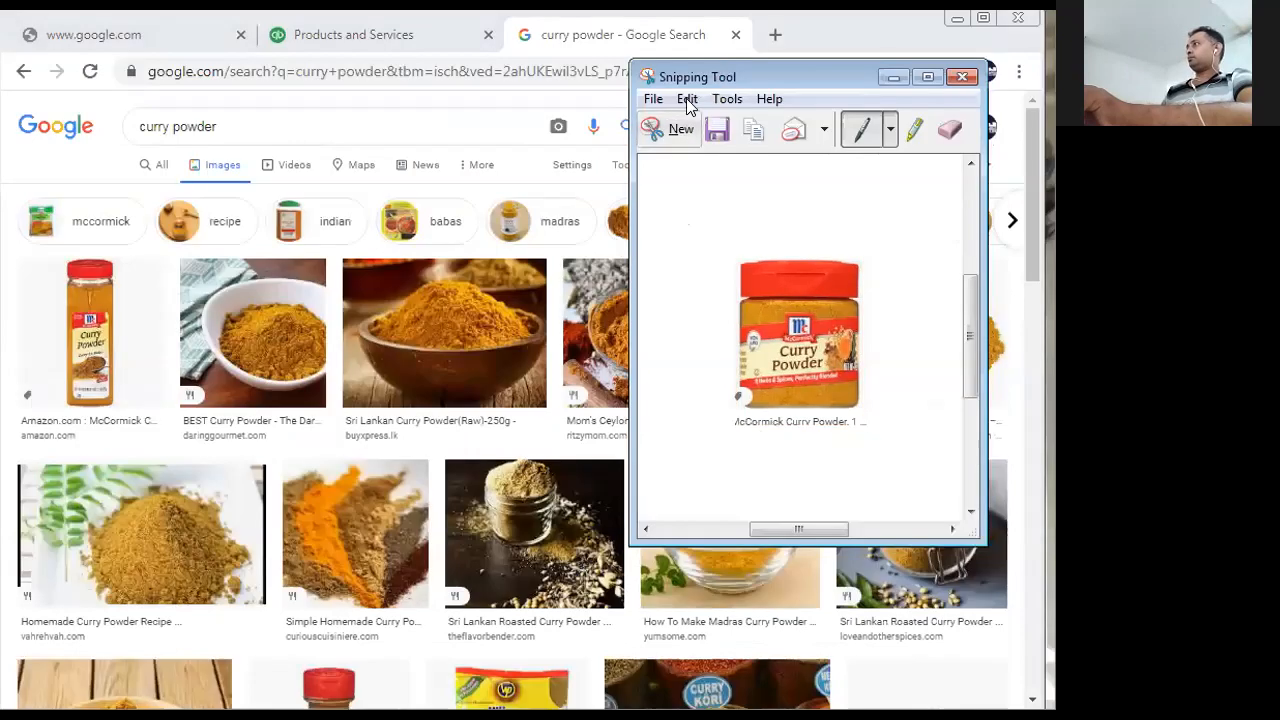
- Save the snip to the Desktop as a JPEG file named "curry" and close Snipping Tool
key(ctrl+s)
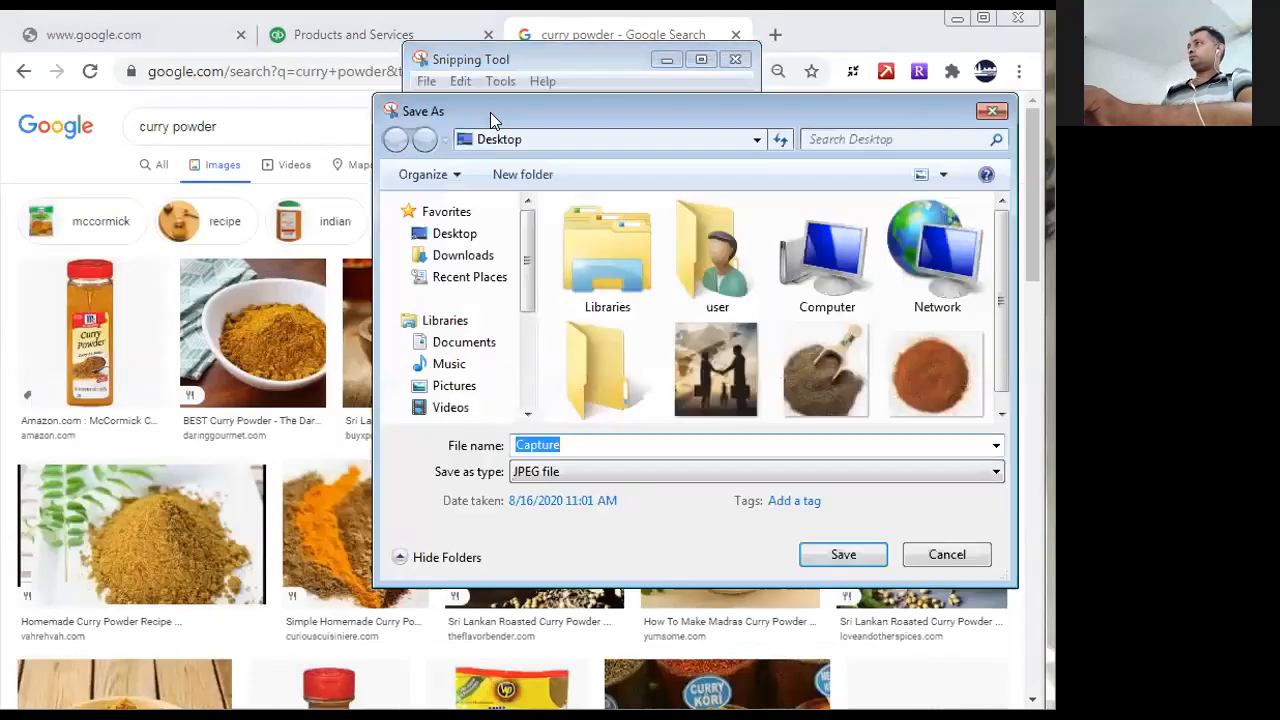
text(curry)
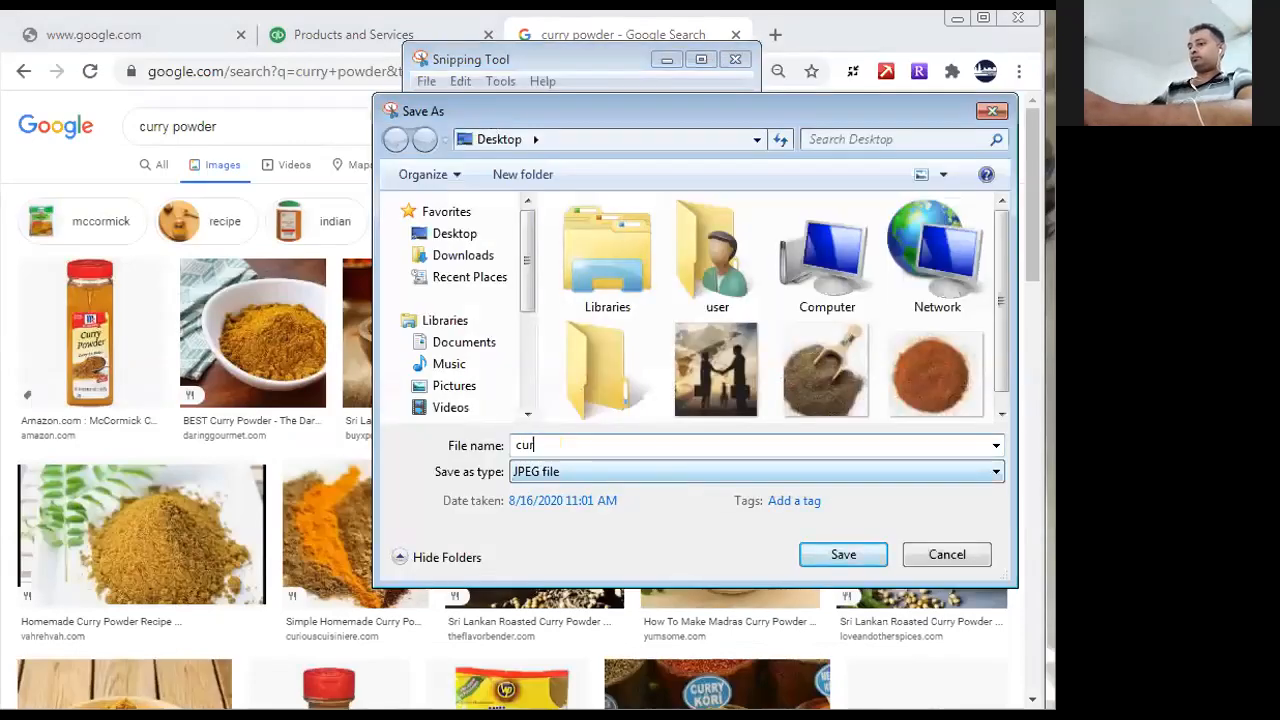
click(826, 551)
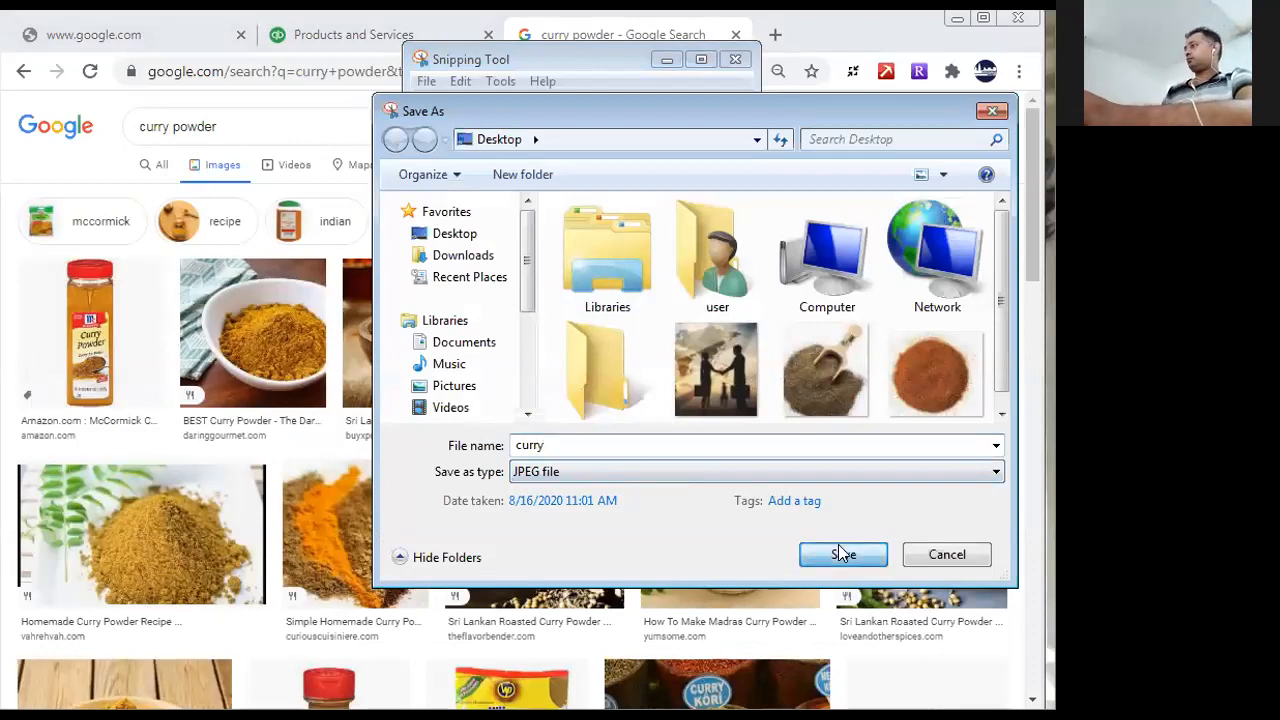
click(733, 59)
- Return to QuickBooks and attach the "curry" picture from the Desktop to the Curry Powder bundle
click(363, 36)
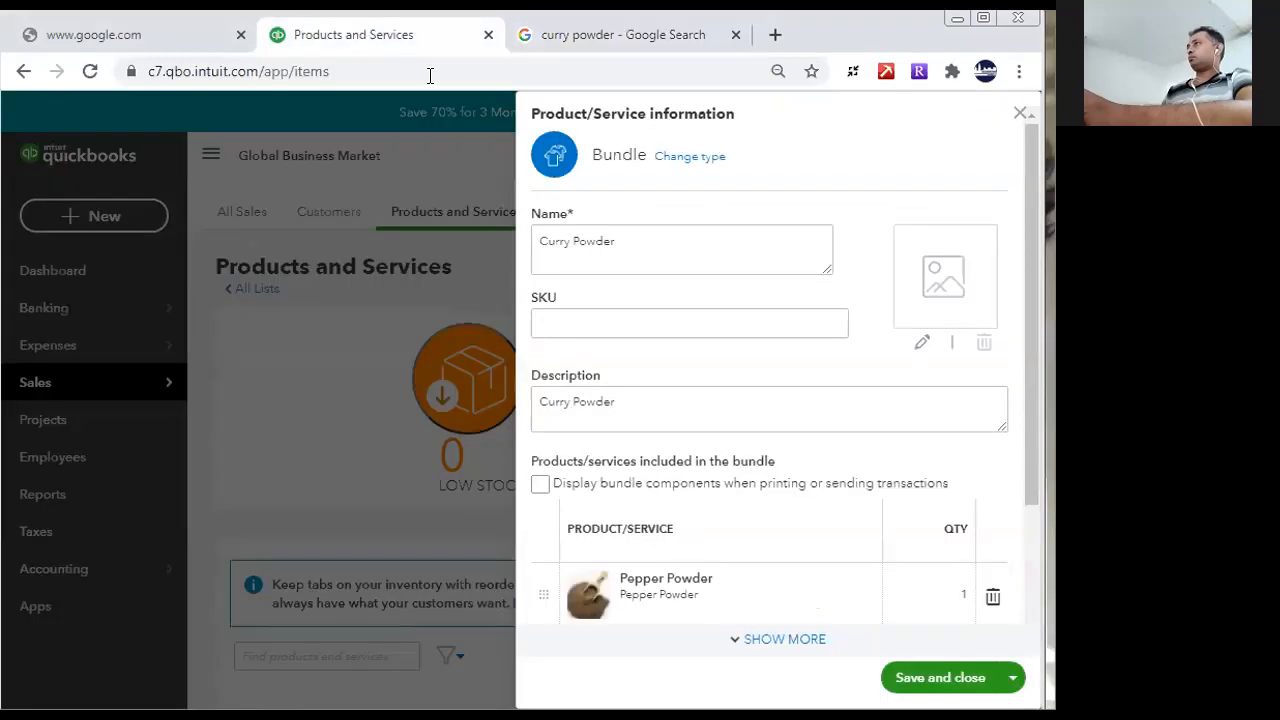
click(943, 276)
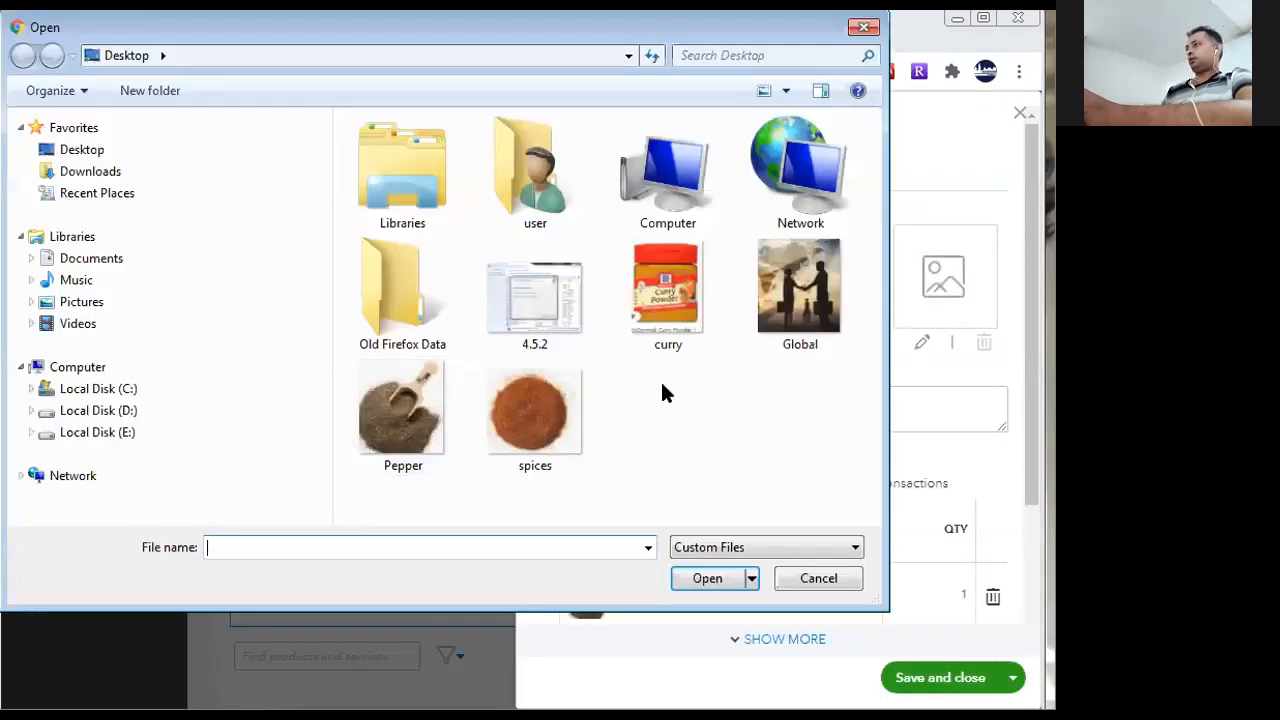
click(658, 300)
click(744, 577)
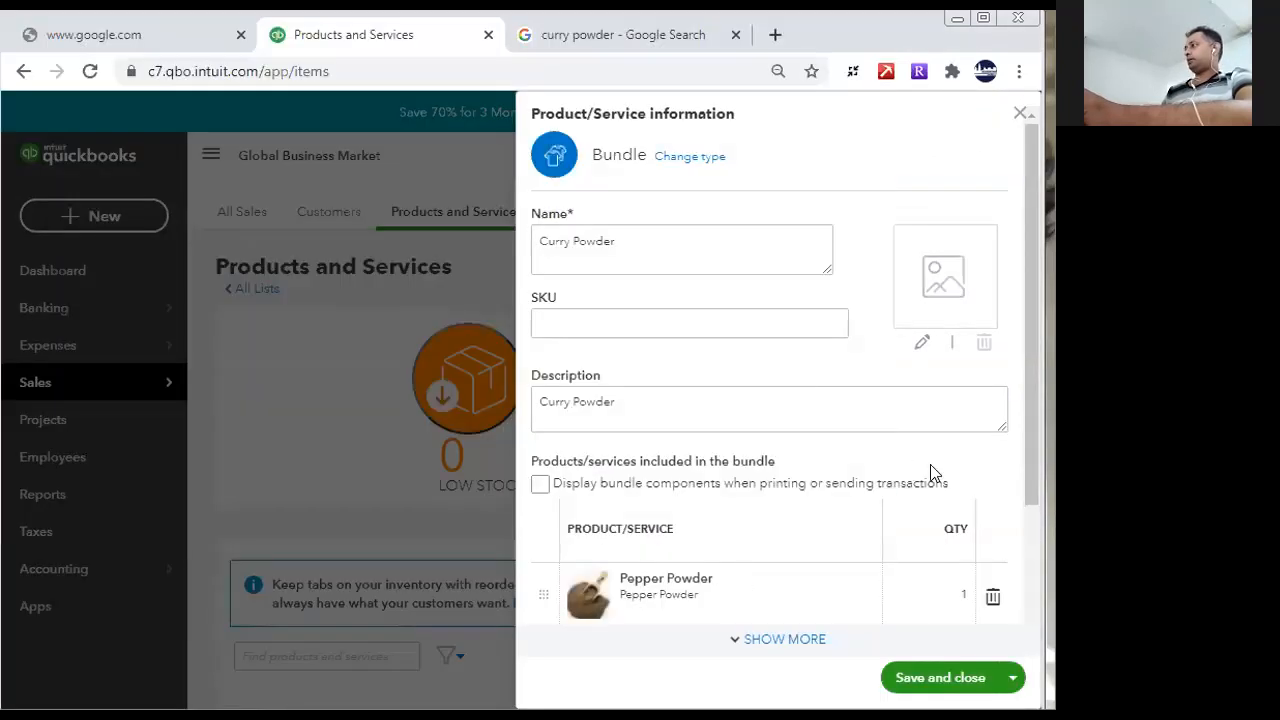
- Save and close the Curry Powder bundle, and check its entry in the products and services list
scroll(1030, 597, down, 1)
scroll(1030, 597, down, 2)
click(903, 677)
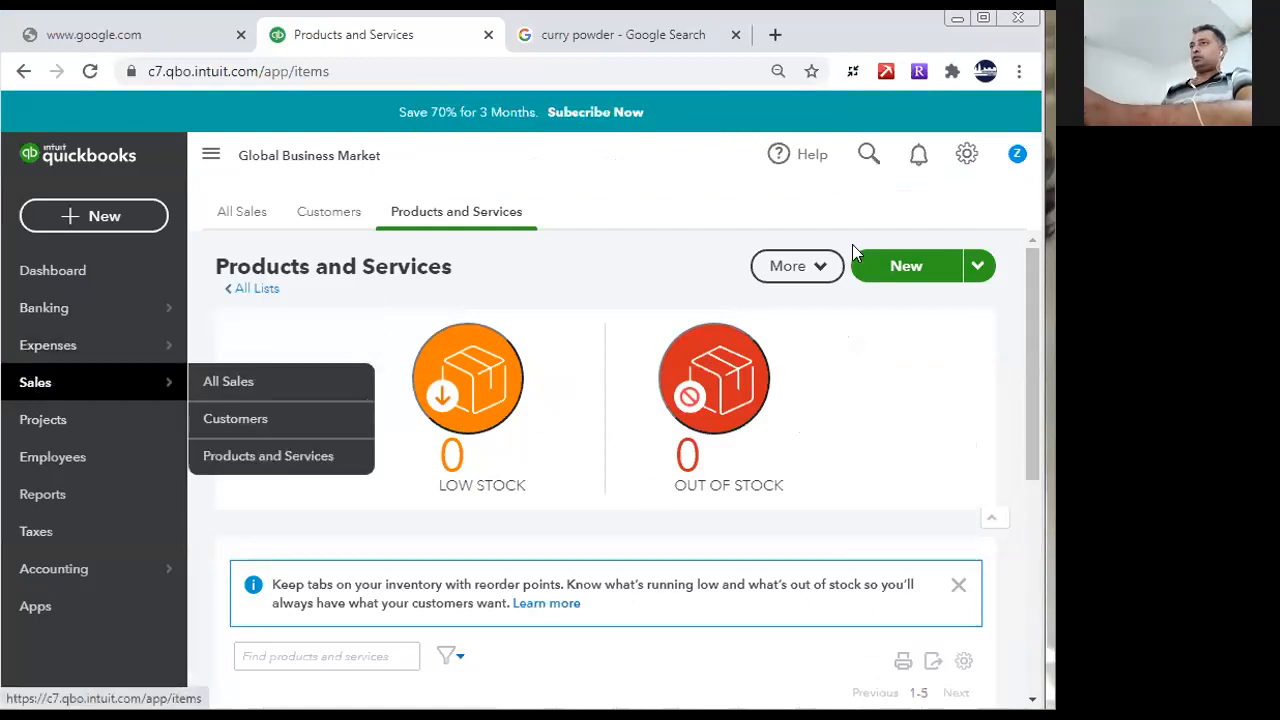
drag(1036, 344, 1022, 614)
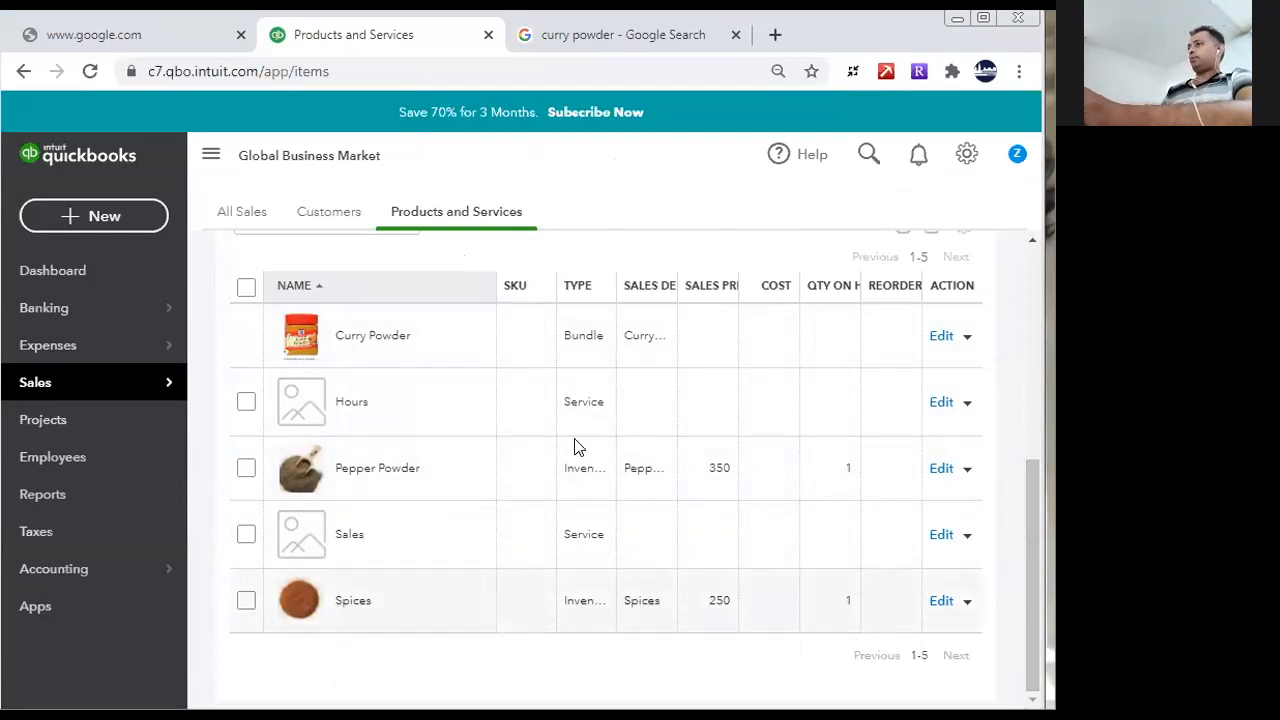
drag(1034, 480, 1052, 172)
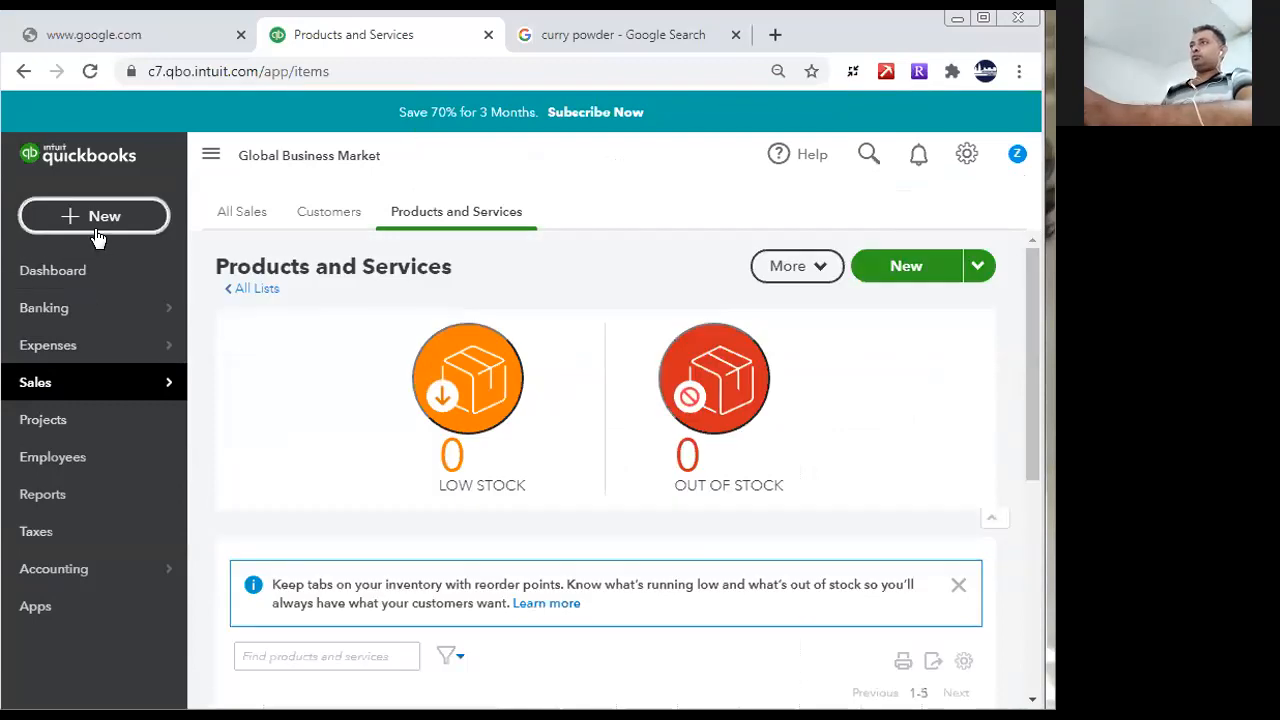
- Open the Profit and Loss report and examine its contents
click(42, 494)
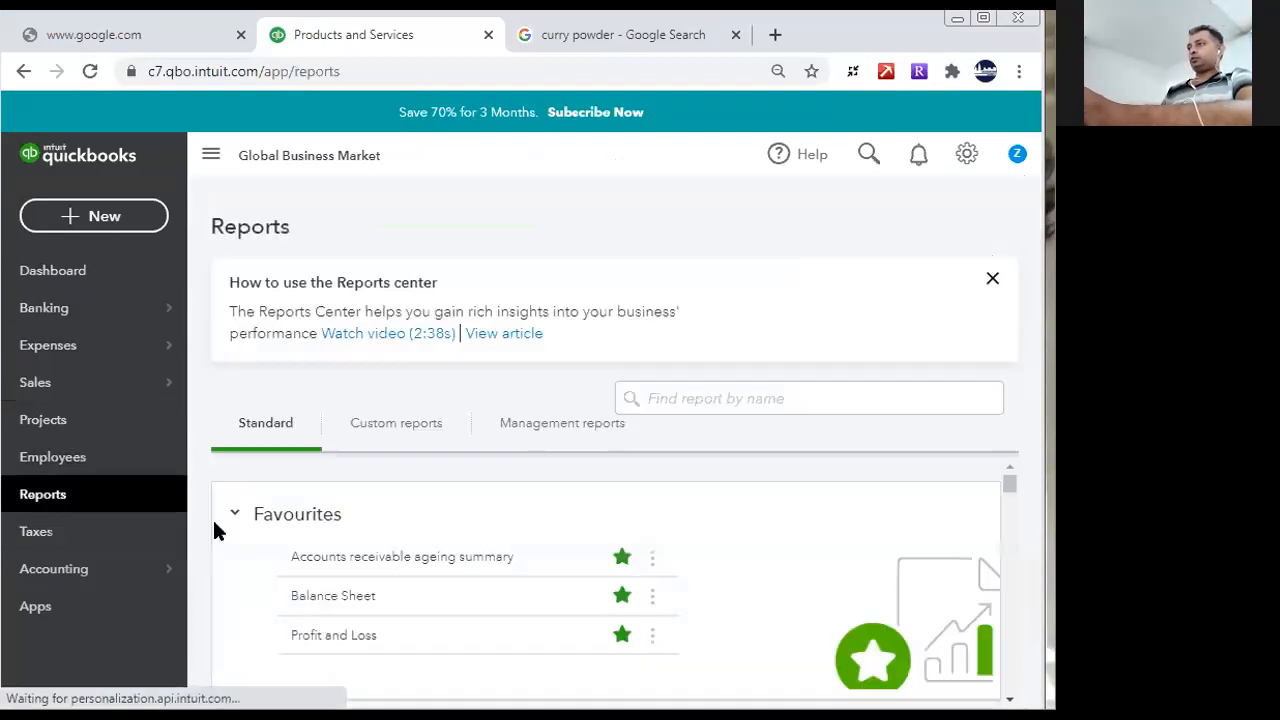
click(330, 635)
drag(1040, 285, 1048, 447)
drag(1037, 256, 1054, 256)
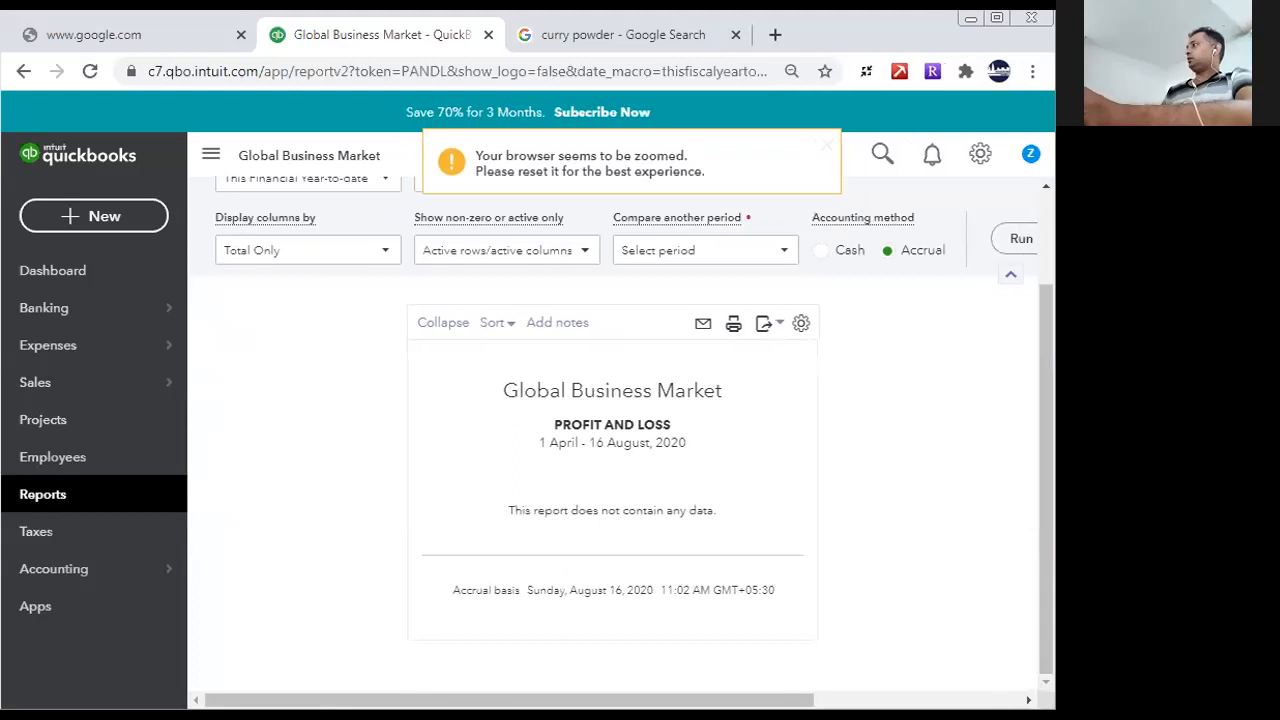
- Start a new customer invoice and choose to add a new customer to it
click(75, 212)
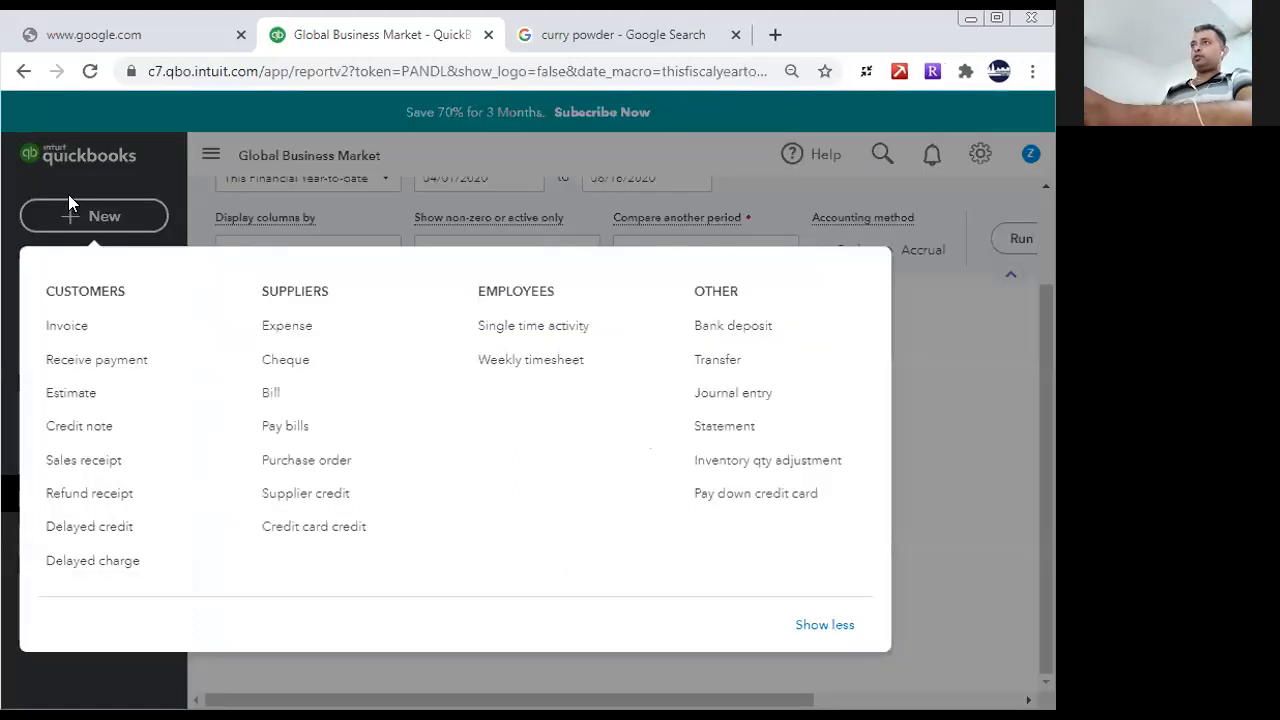
click(85, 333)
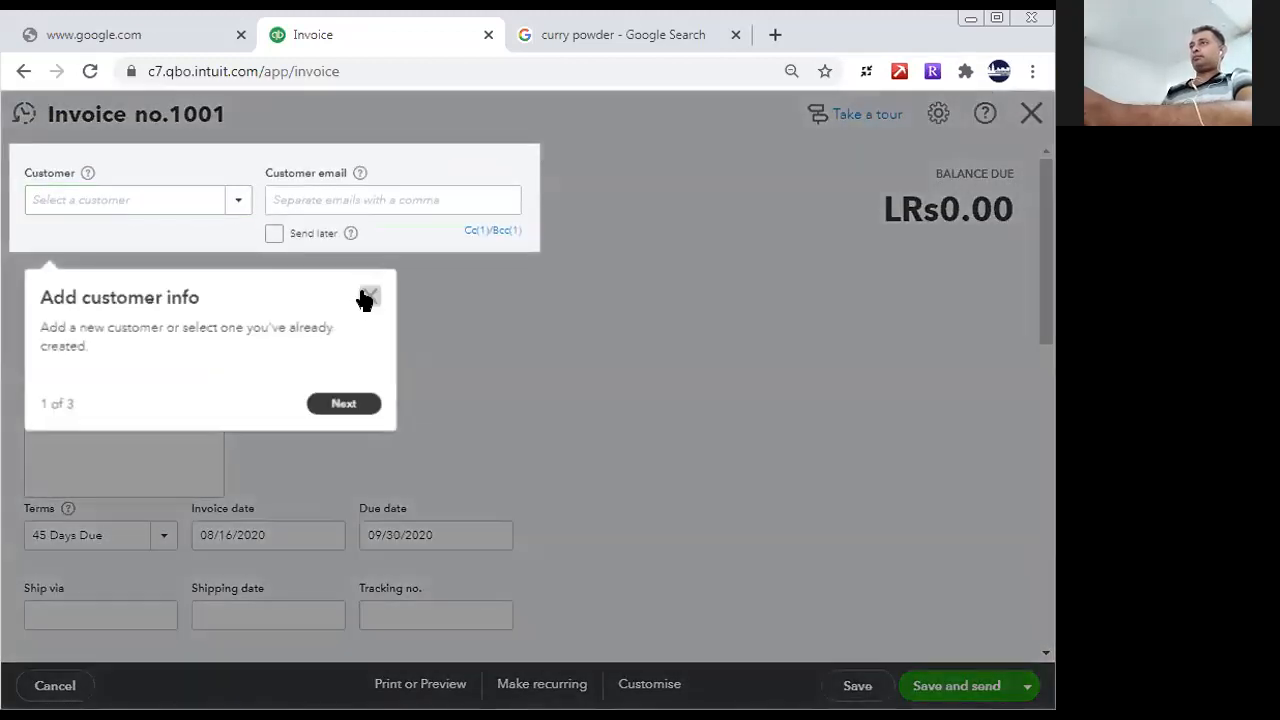
click(368, 296)
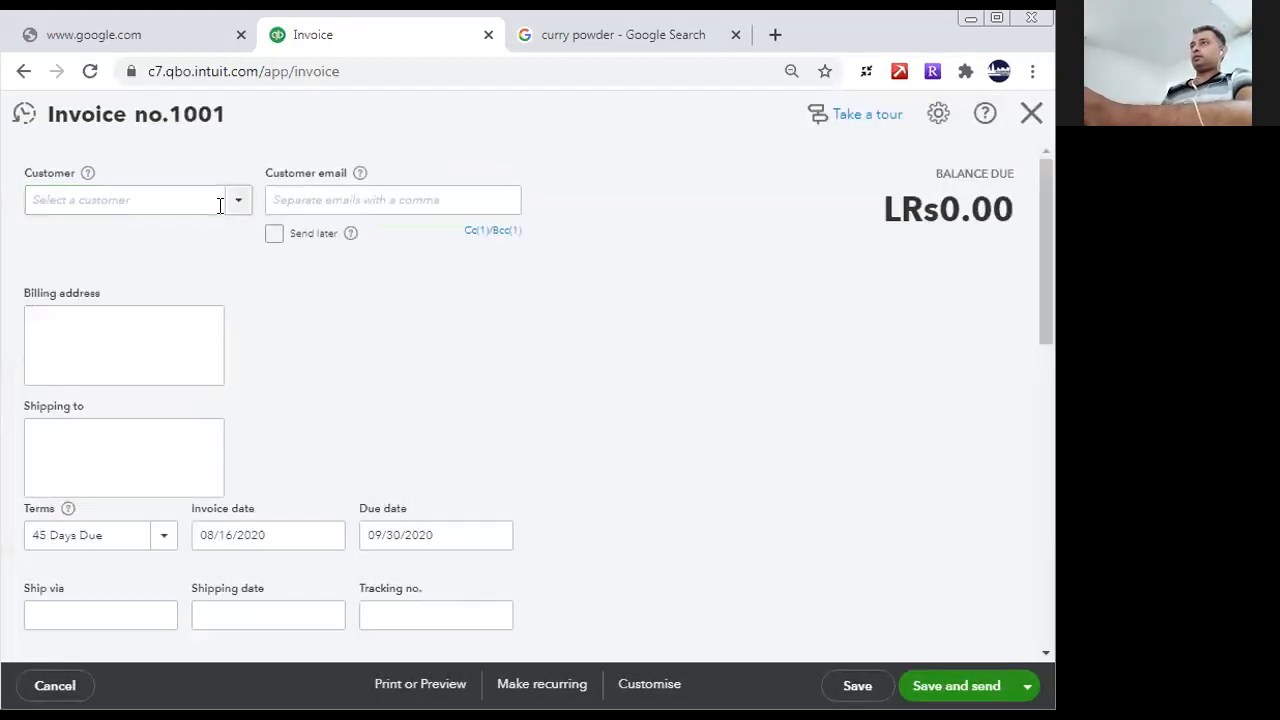
click(246, 206)
click(74, 248)
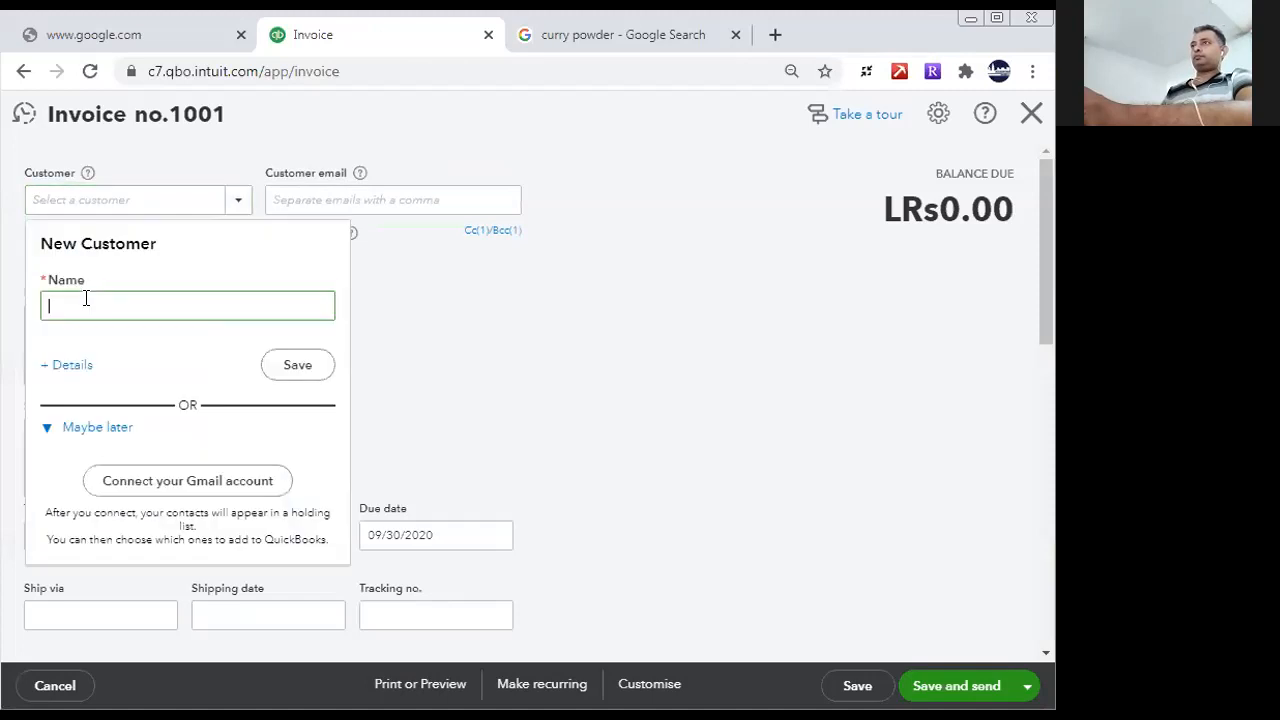
- Try to save the invoice's new customer under the name "Cash"
text(Cash)
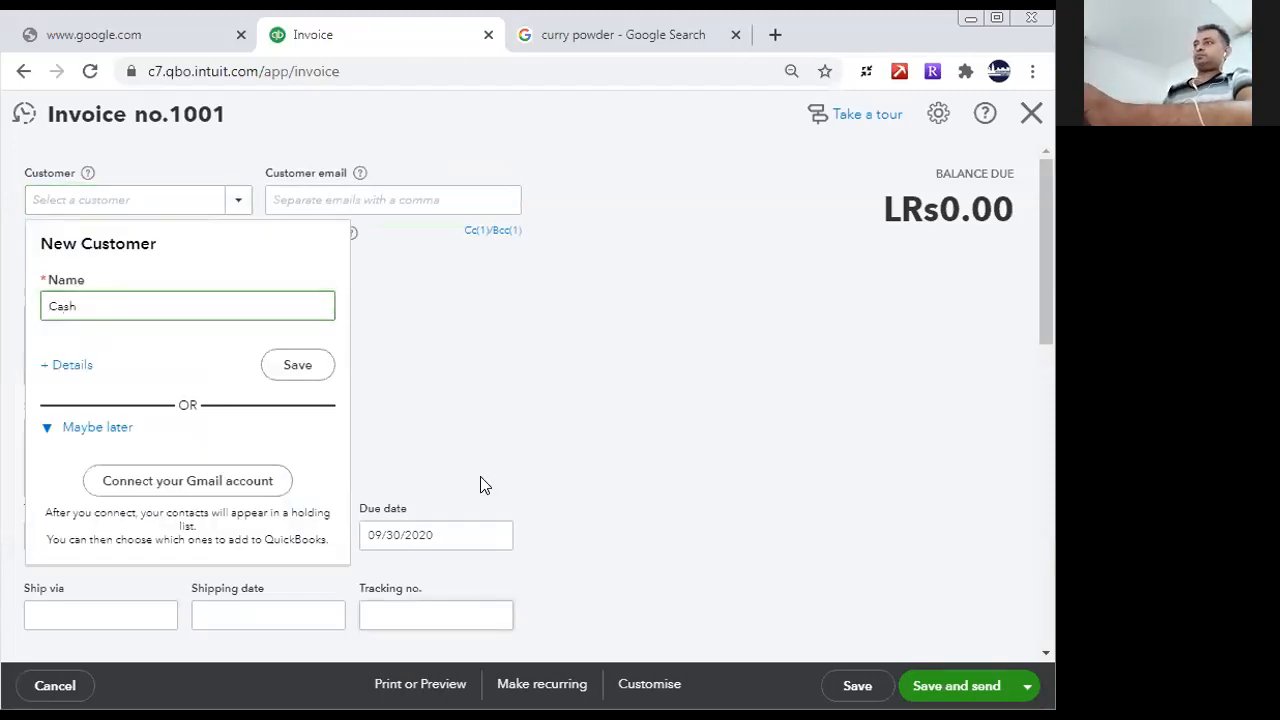
click(312, 373)
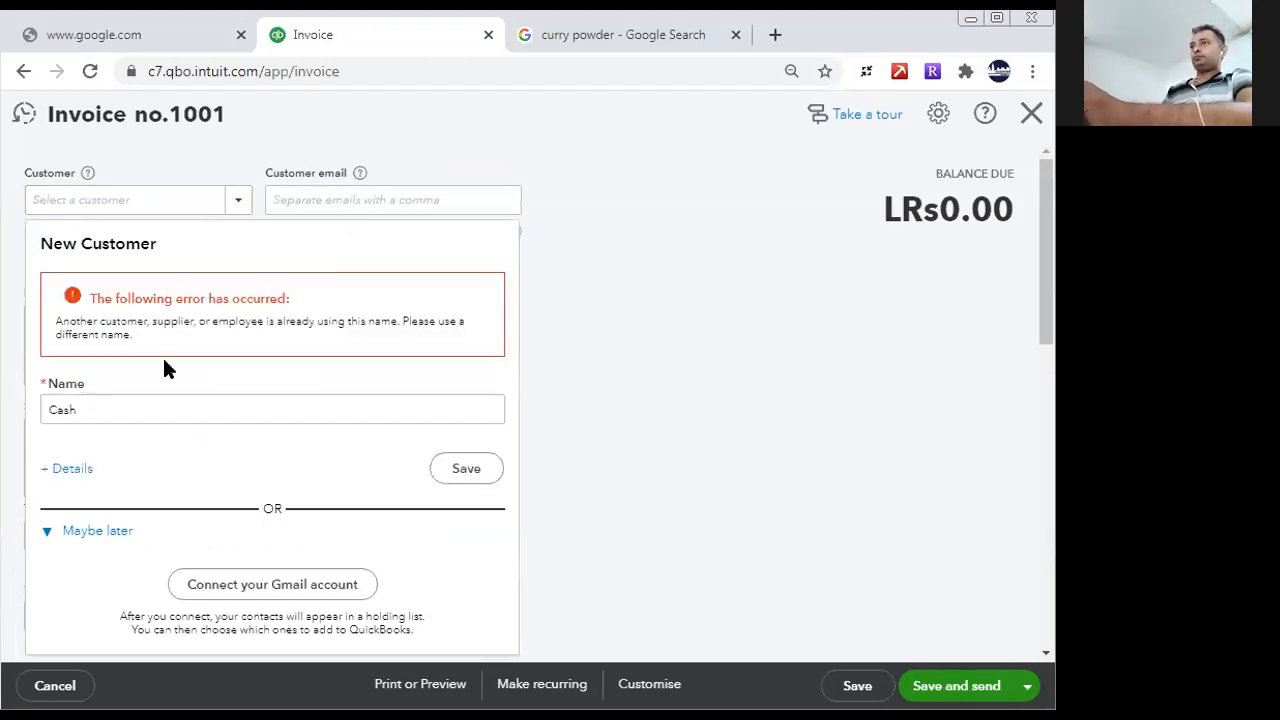
click(467, 474)
- Replace the new customer's name with "Expotor China"
double_click(100, 408)
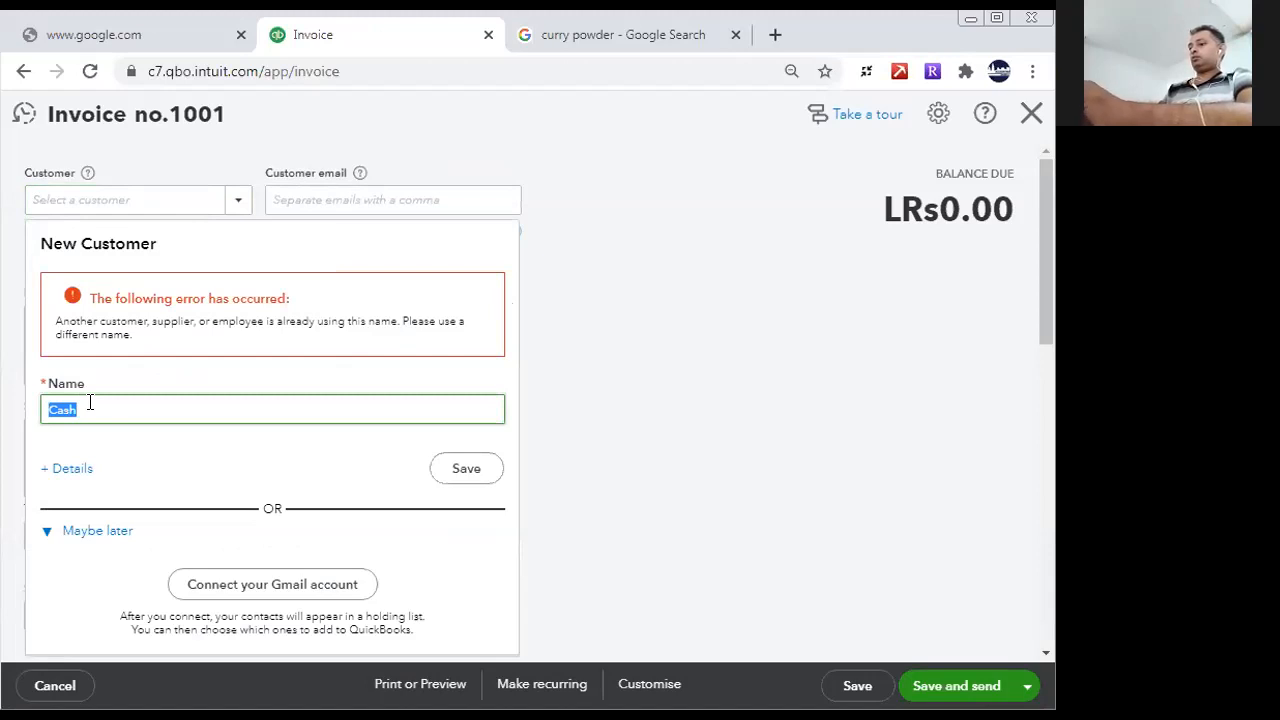
text(Expen)
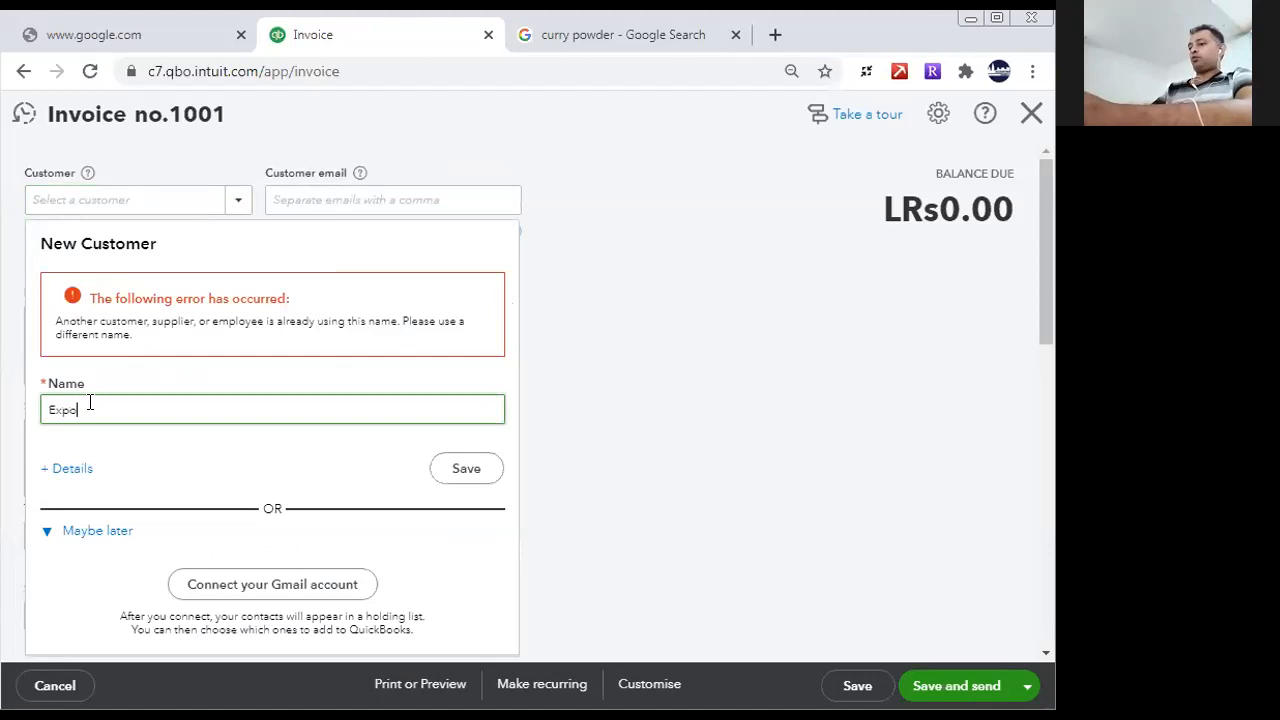
key(BackSpace)
key(BackSpace)
text(o)
text(r)
text(ter C)
text(hina)
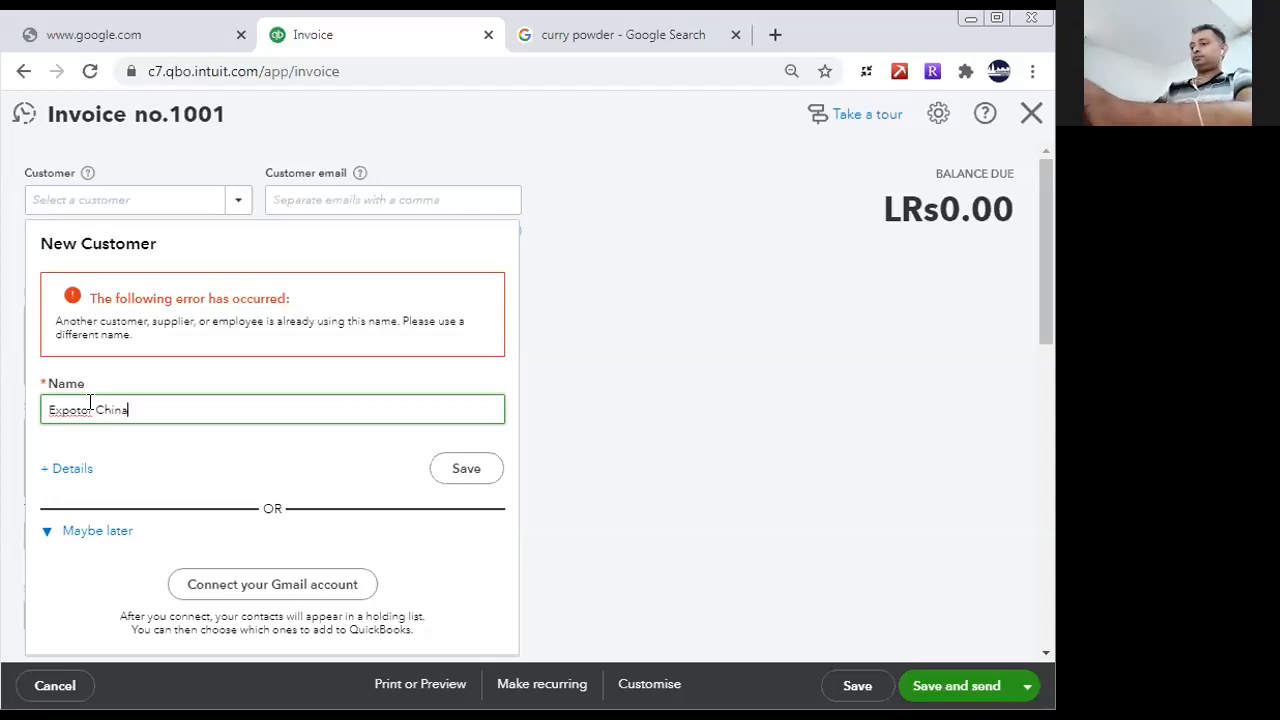
- Correct the spelling of the new customer's name to "Exporter China"
right_click(60, 412)
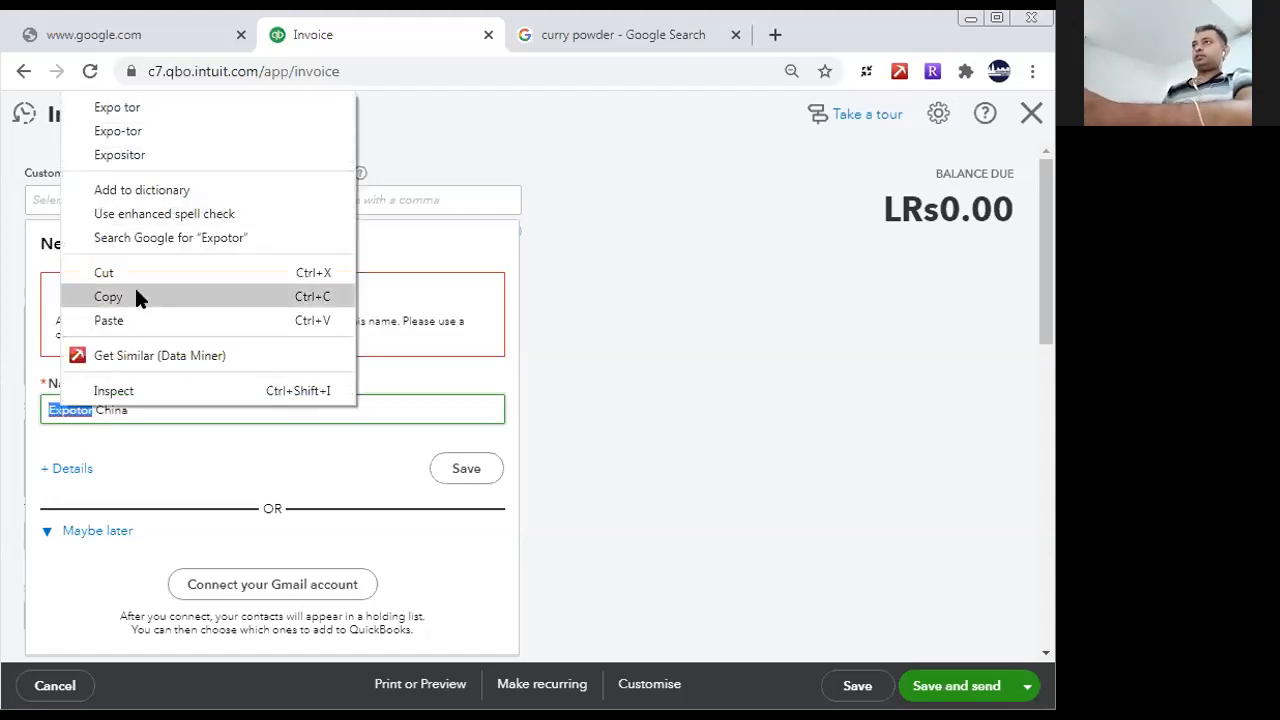
click(81, 410)
click(81, 410)
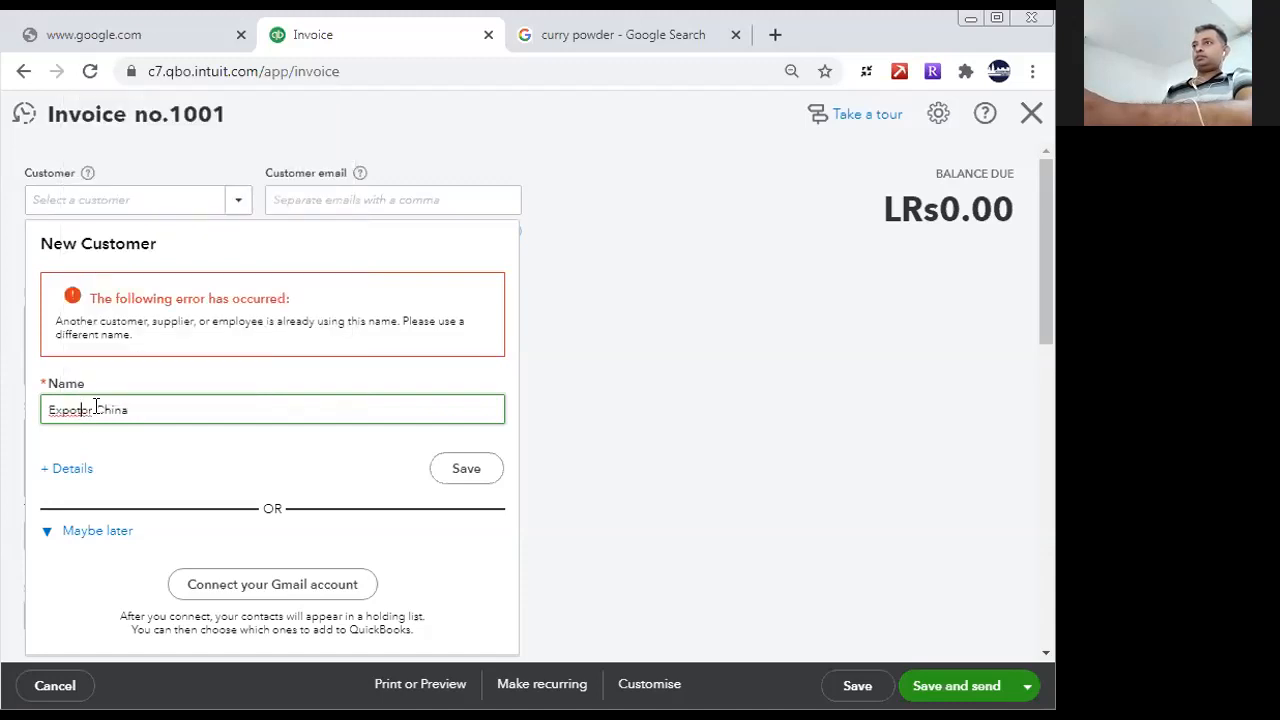
key(Delete)
text(e)
click(197, 394)
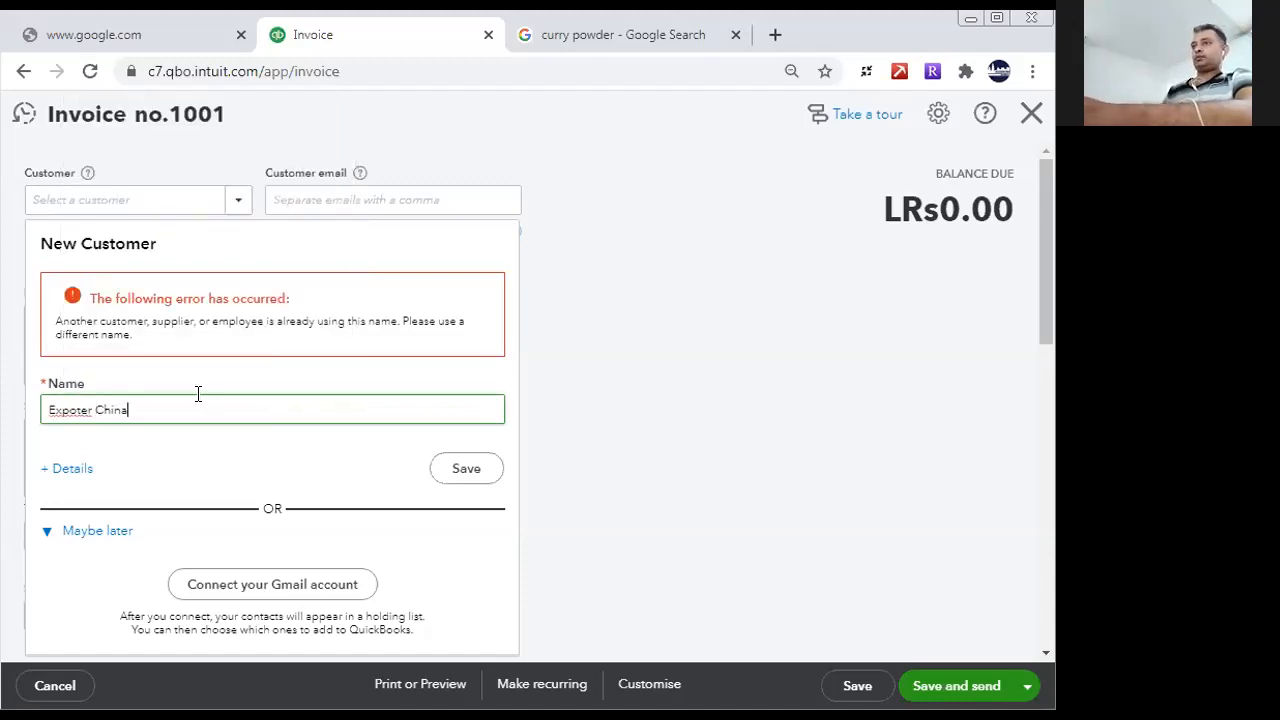
right_click(59, 410)
click(100, 440)
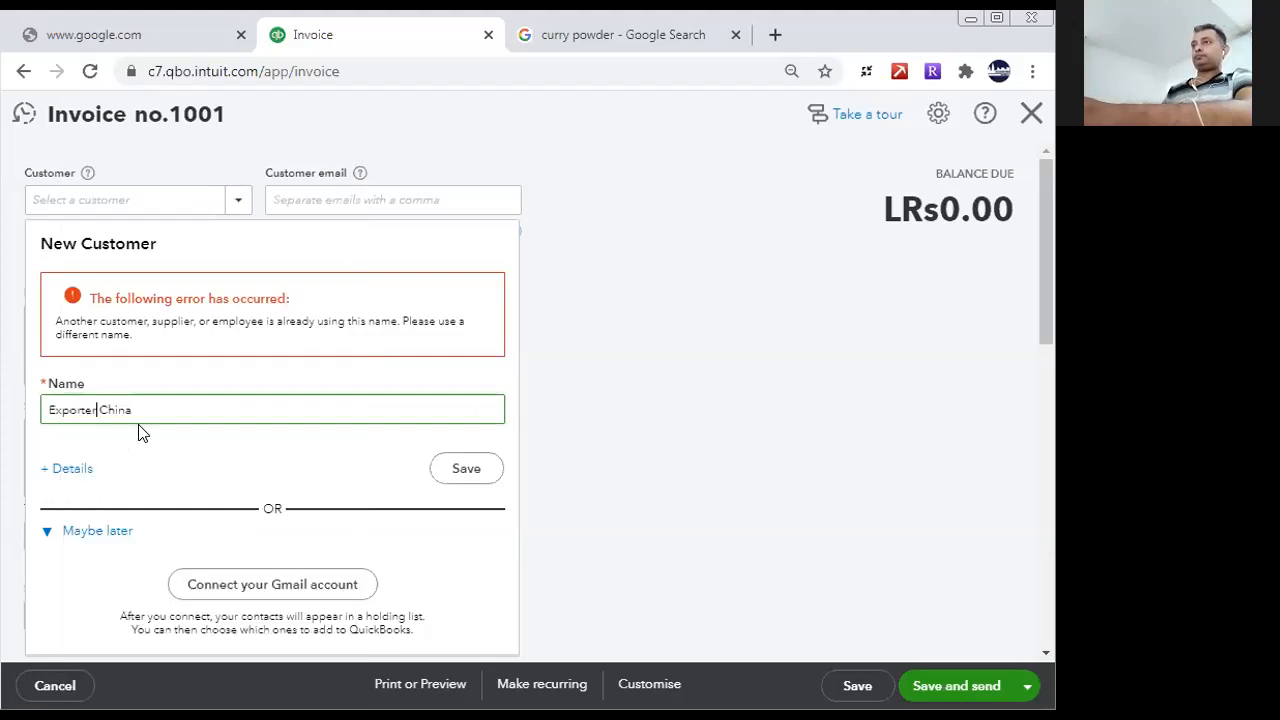
- Save the new customer "Exporter China" from the invoice
click(468, 470)
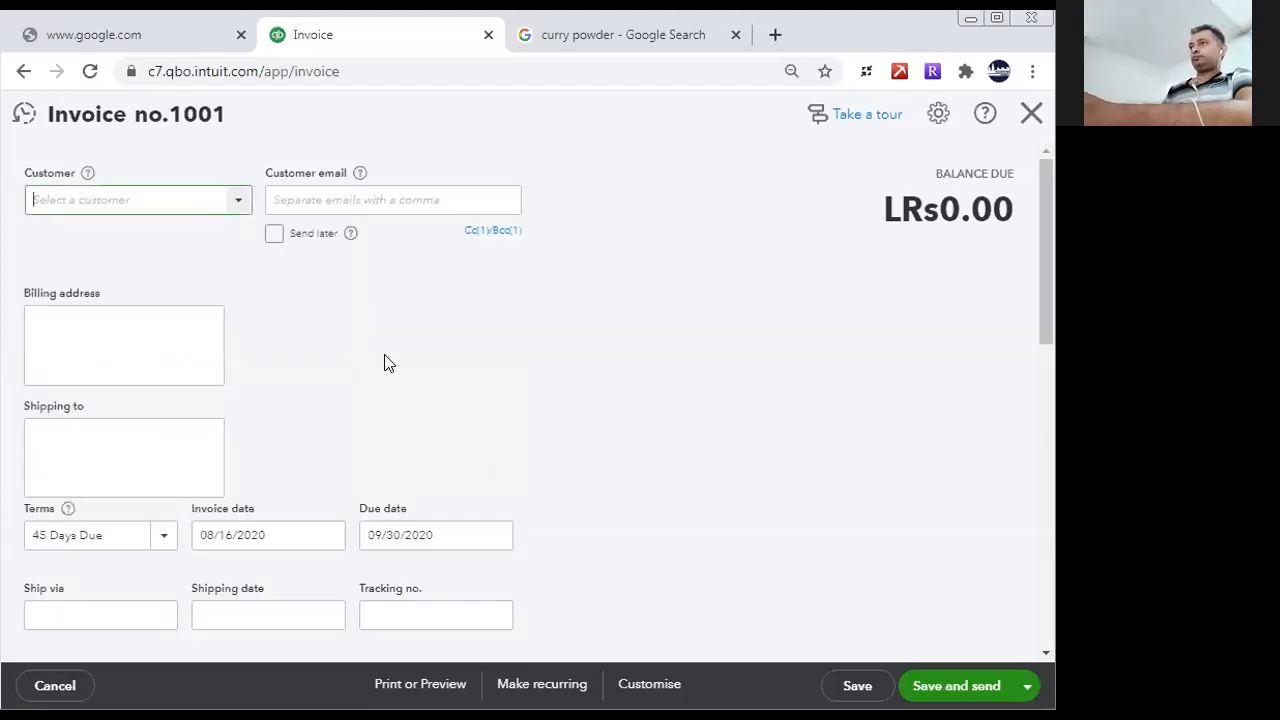
- Add the Curry Powder bundle to the invoice's first line with a quantity of 450
scroll(1044, 368, down, 3)
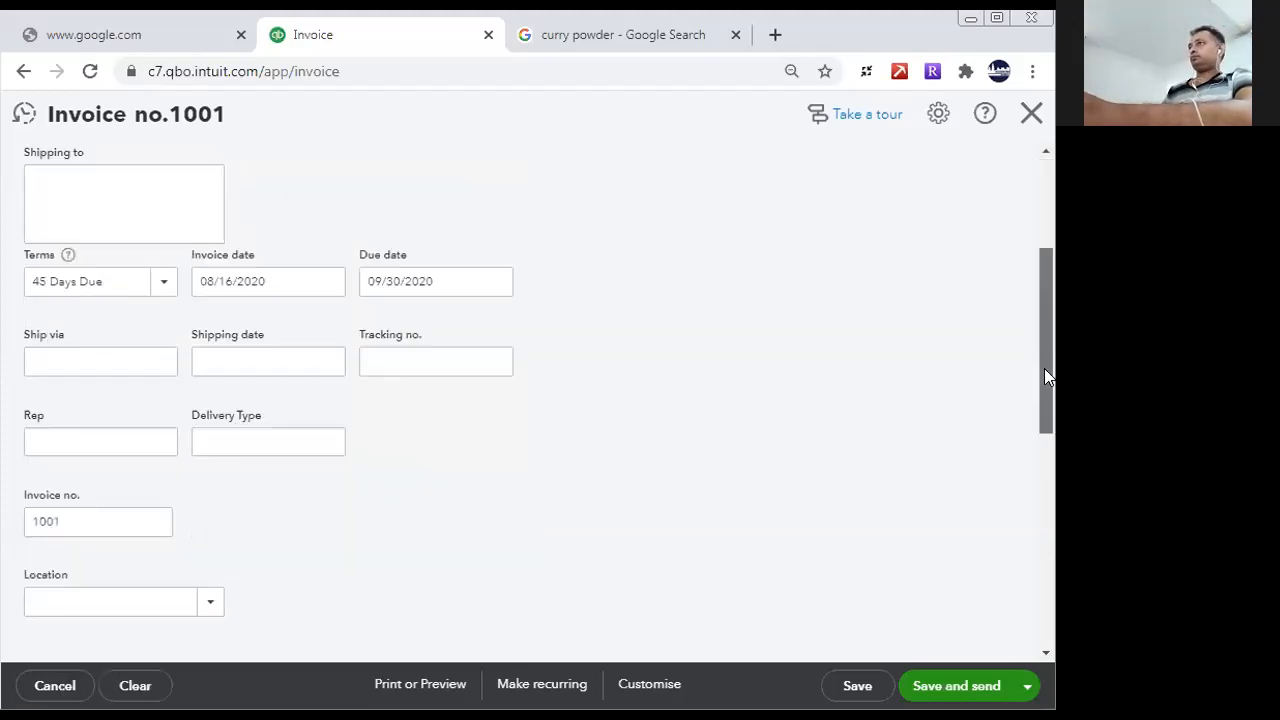
scroll(606, 426, down, 4)
click(278, 268)
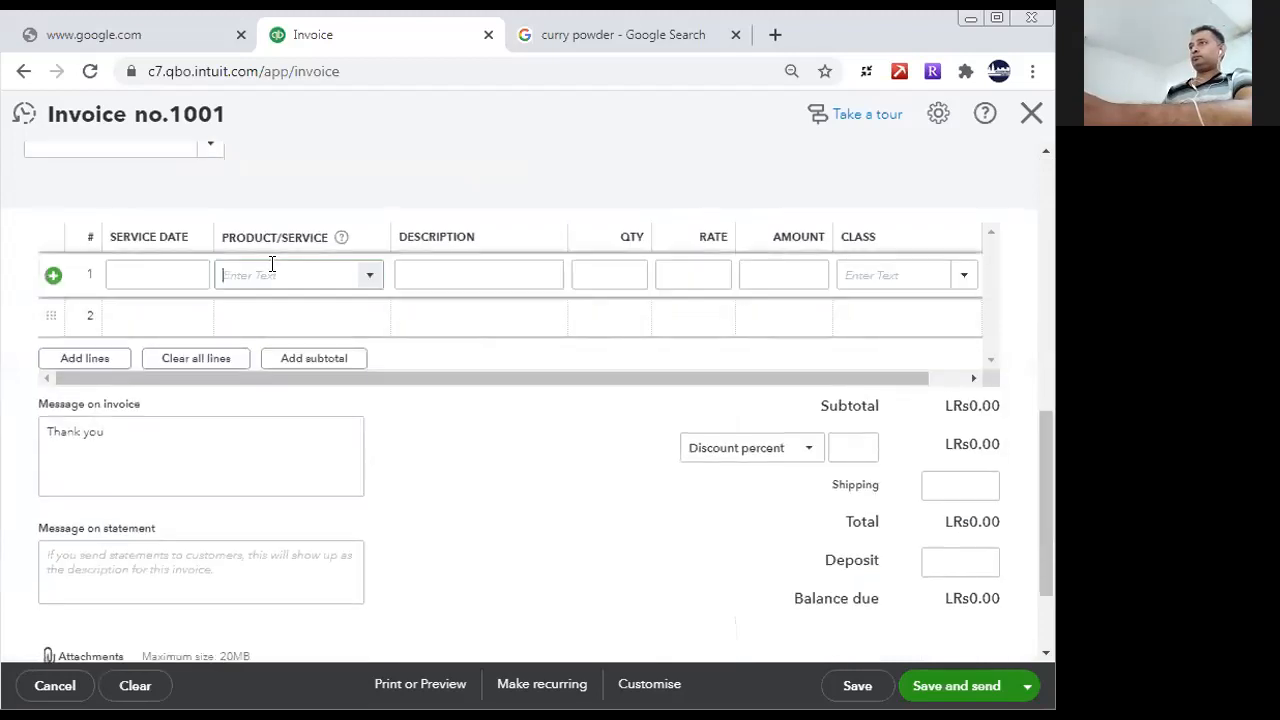
text(Curry Powder)
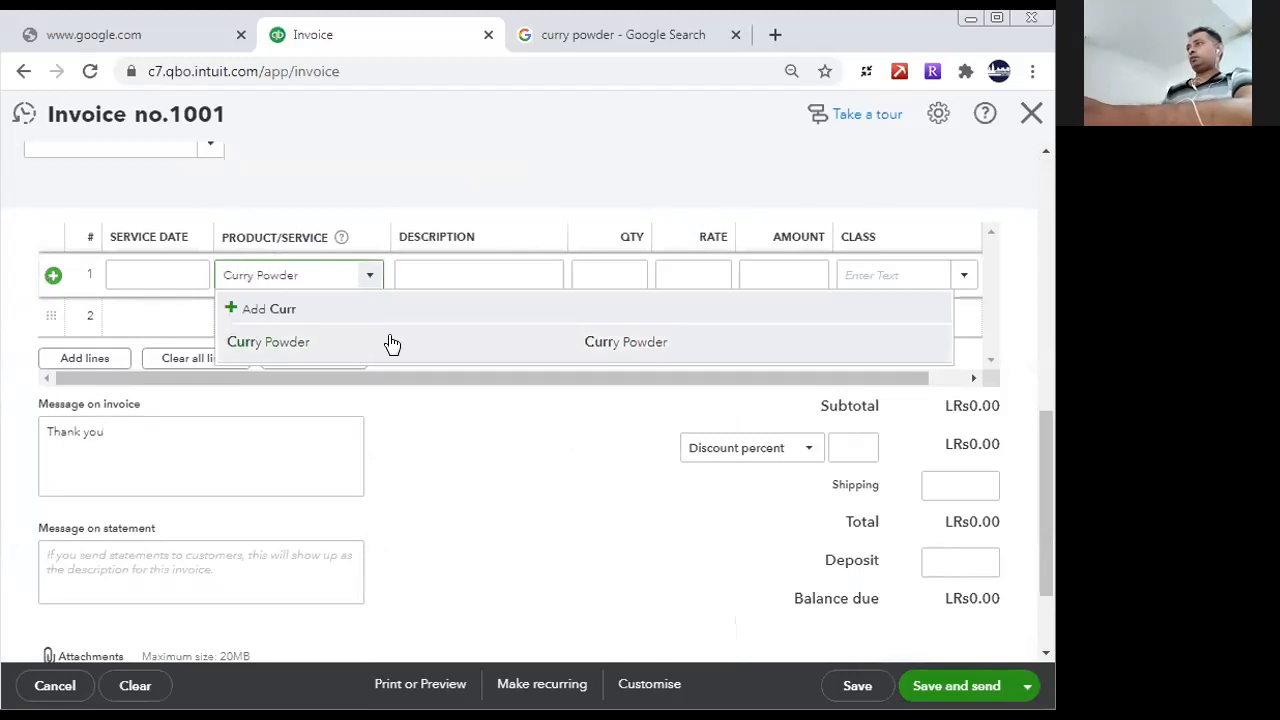
click(391, 342)
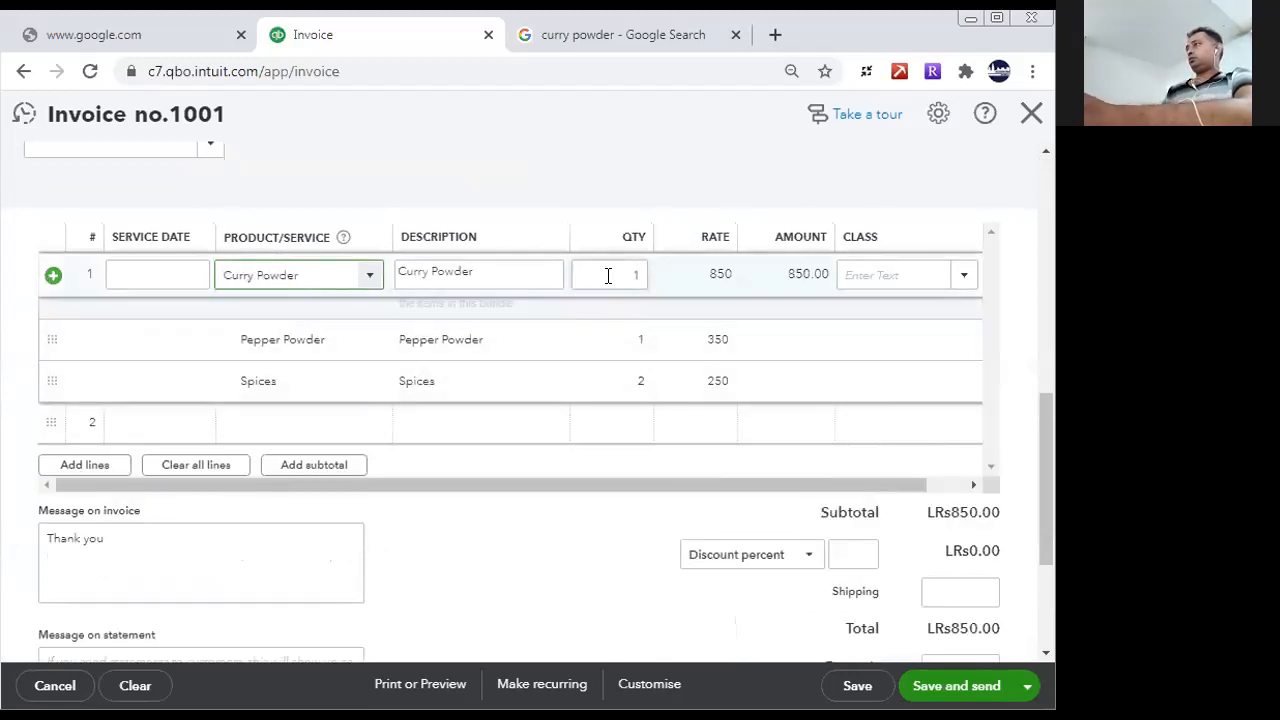
click(606, 275)
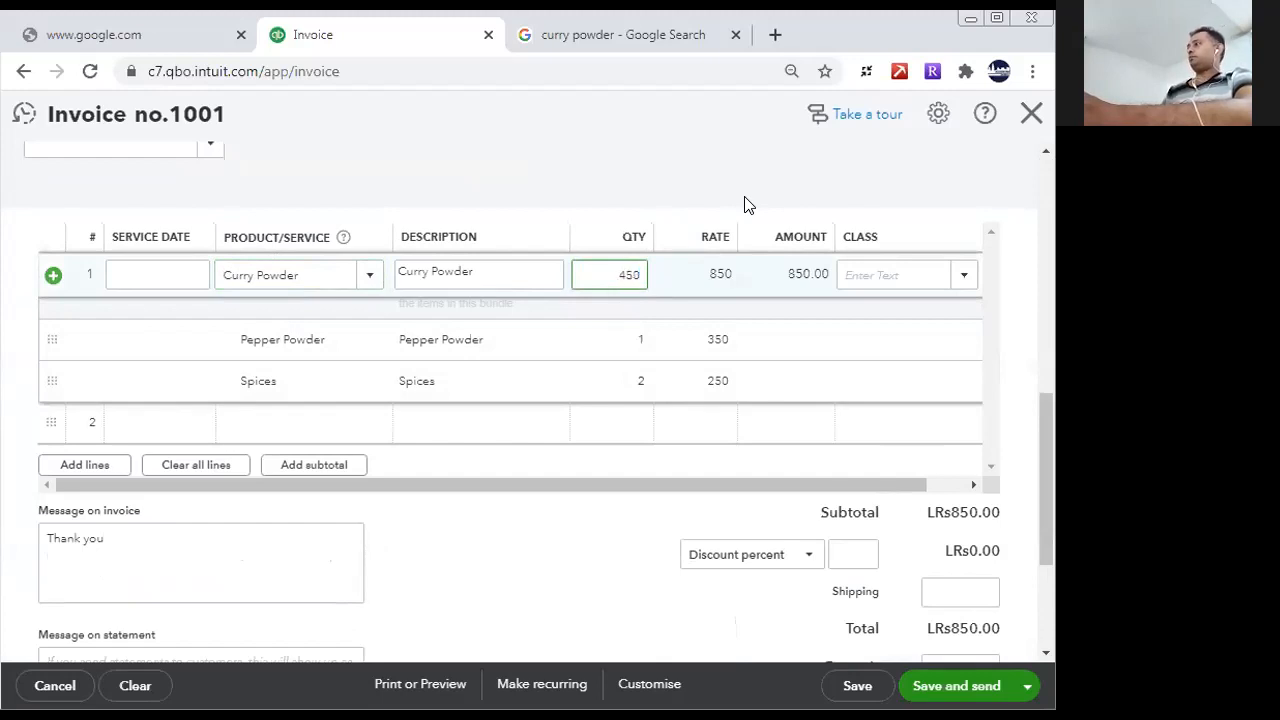
key(Tab)
click(720, 273)
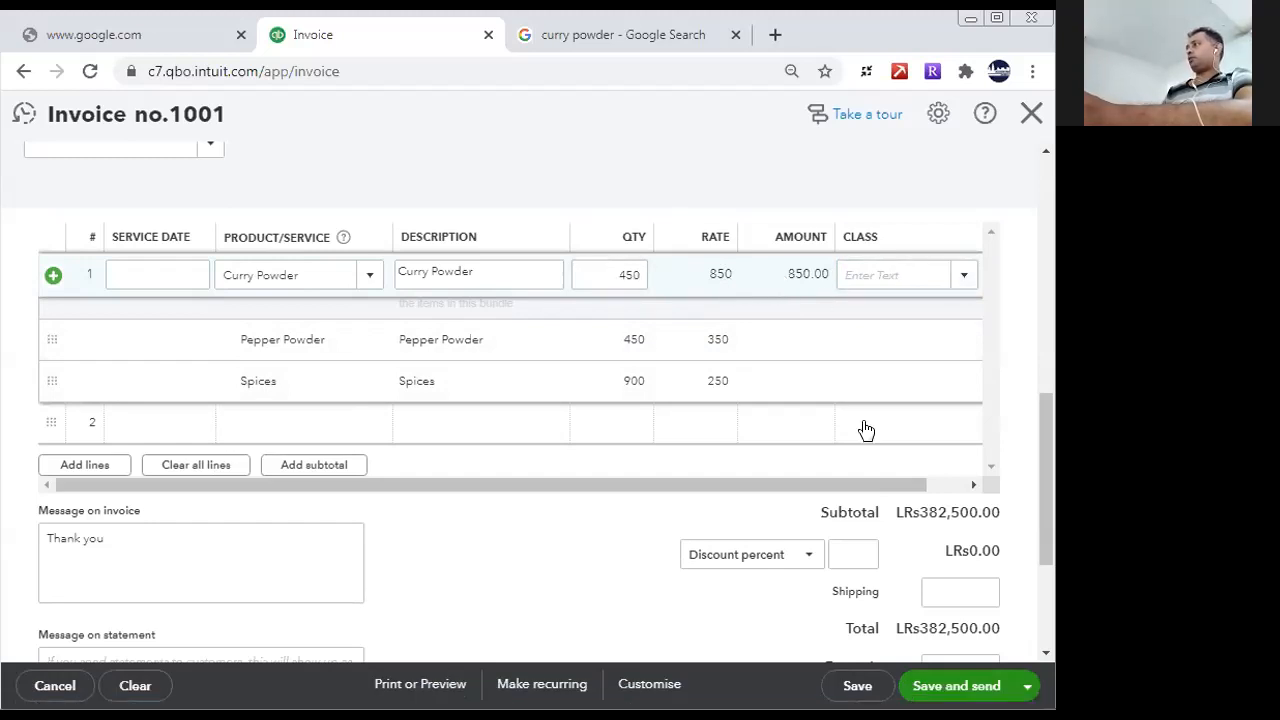
- Leave the invoice without saving it
drag(1042, 564, 1046, 192)
click(1033, 113)
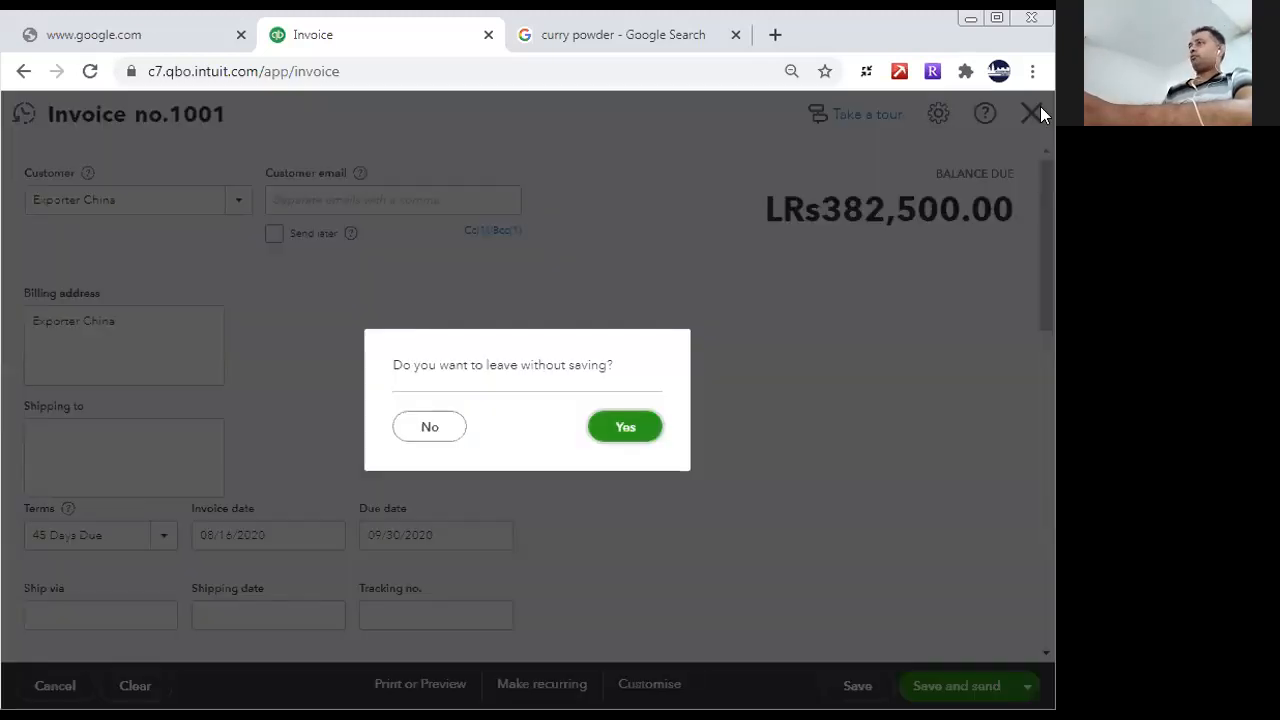
right_click(614, 437)
click(614, 434)
click(614, 434)
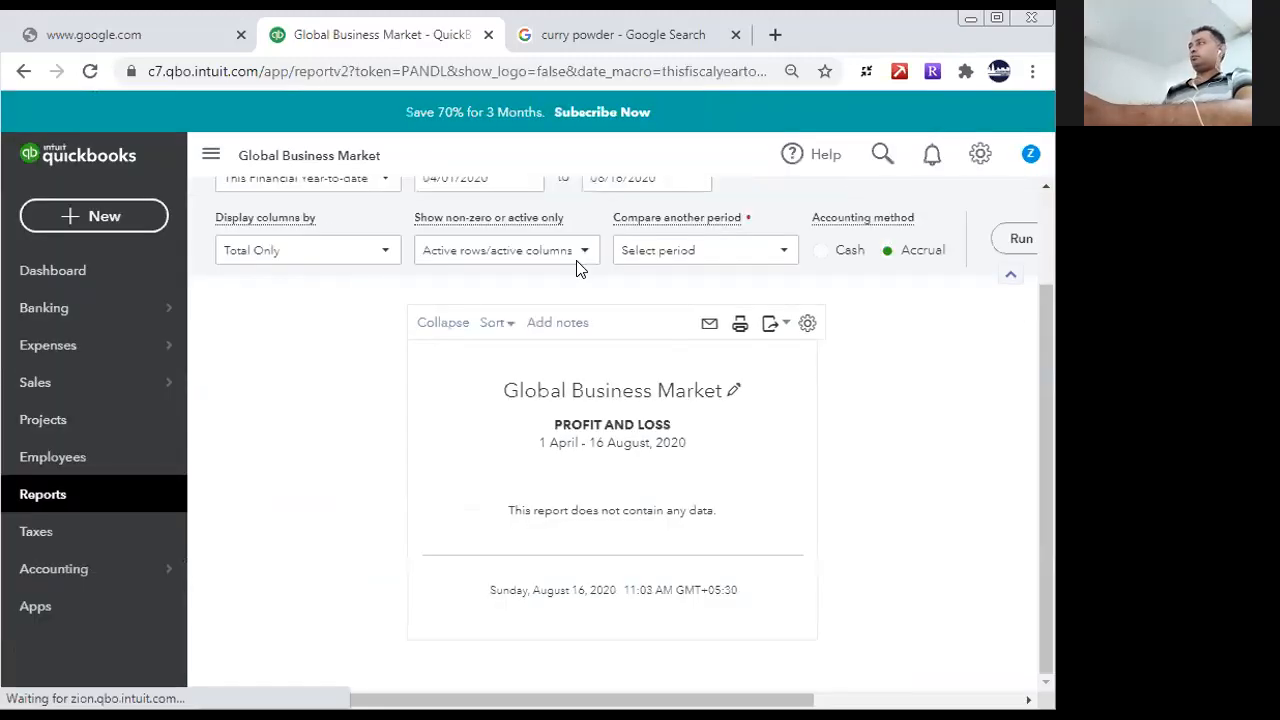
- Open the Curry Powder bundle's product information from the Products and Services list
click(979, 157)
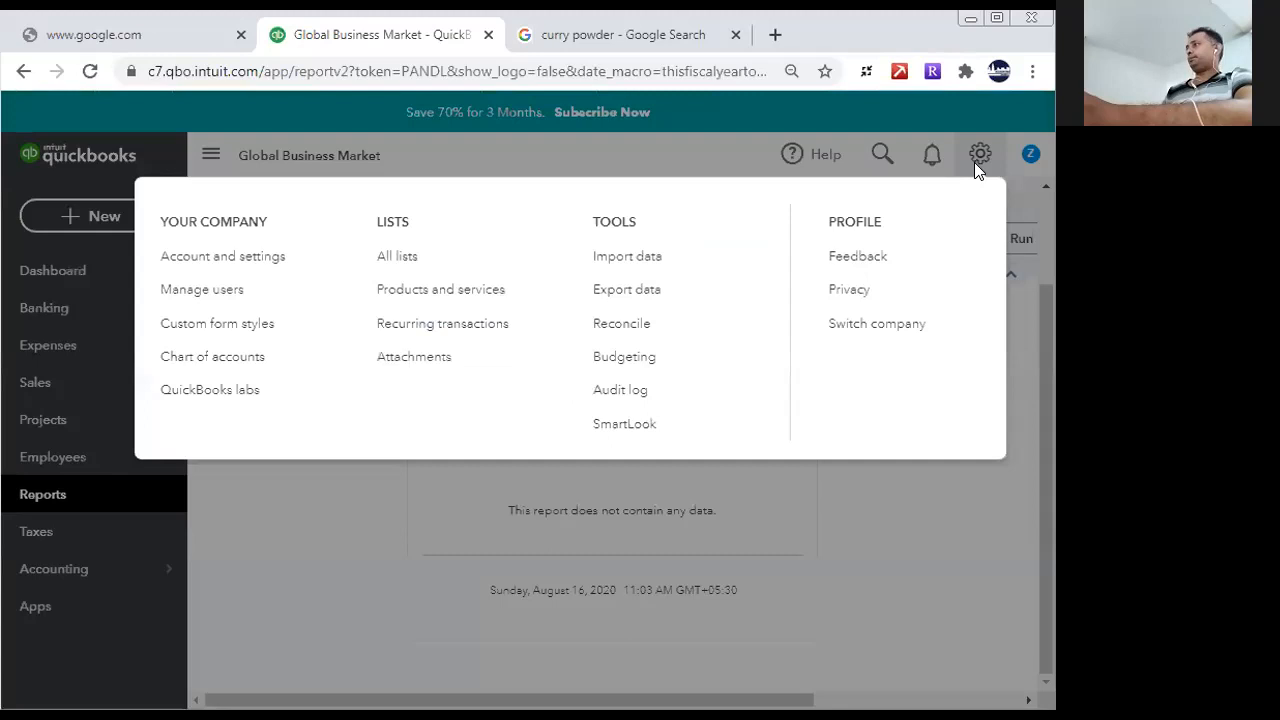
click(488, 291)
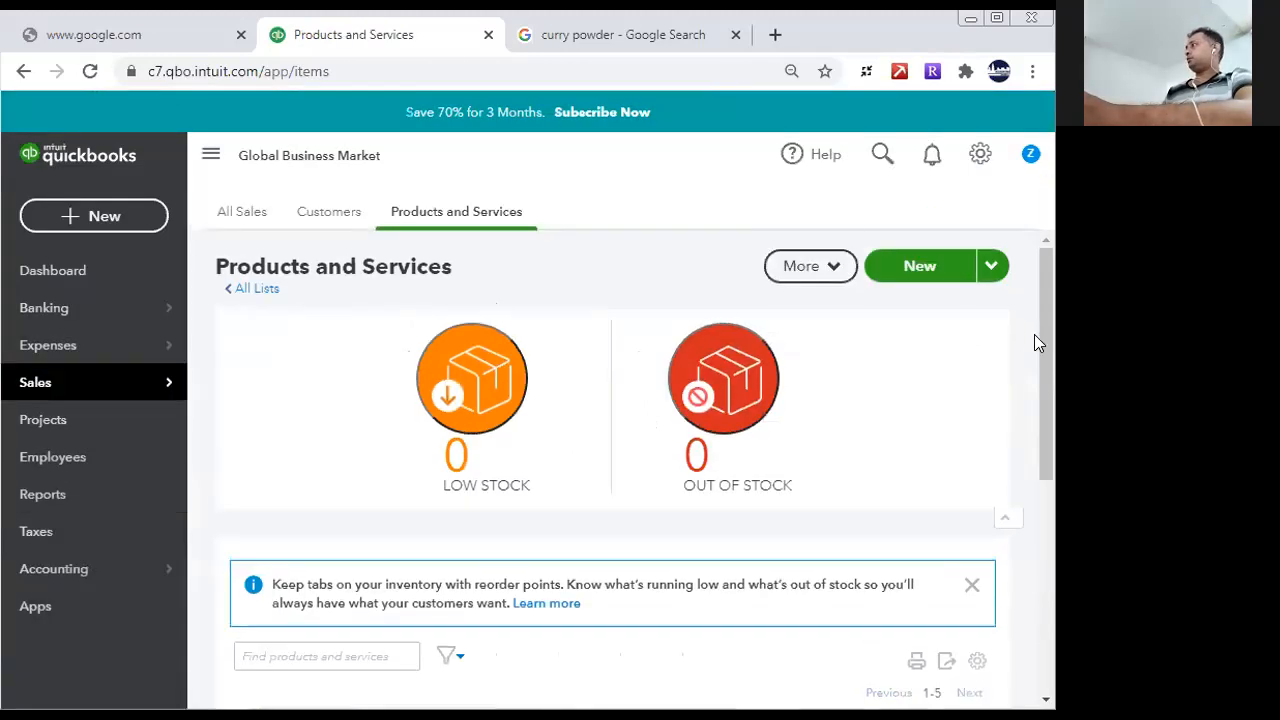
scroll(1030, 340, down, 5)
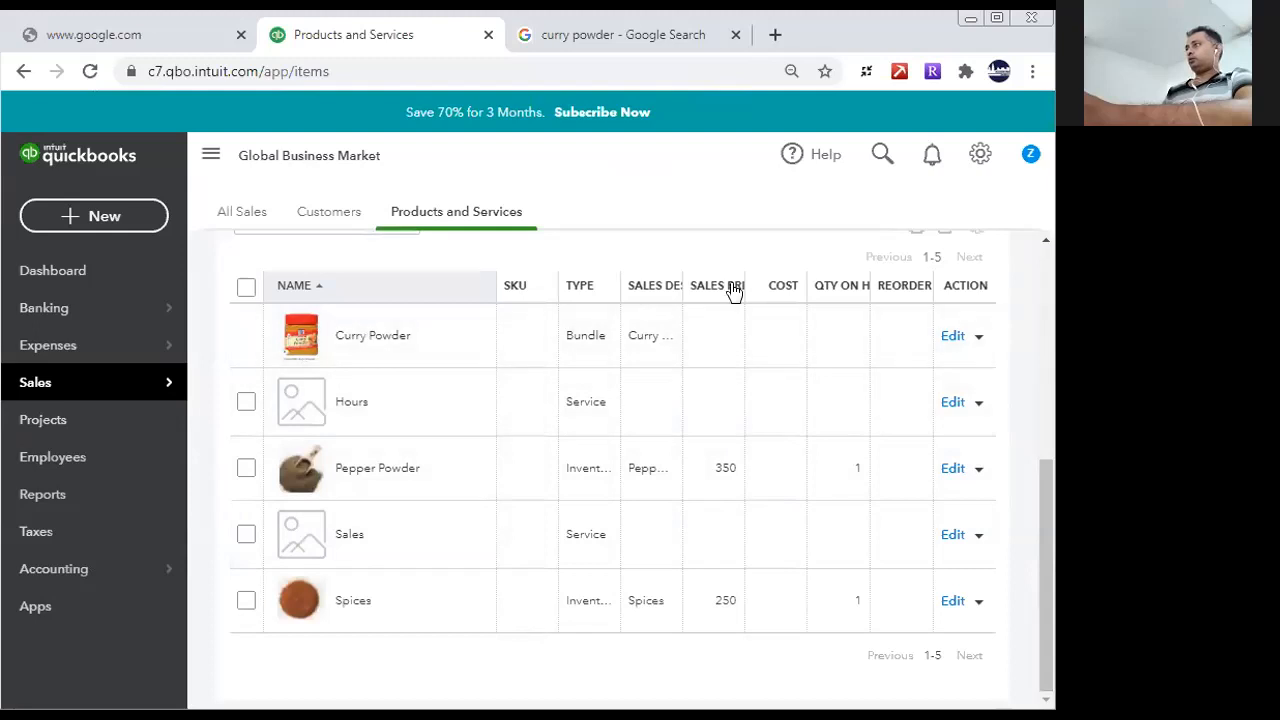
click(950, 337)
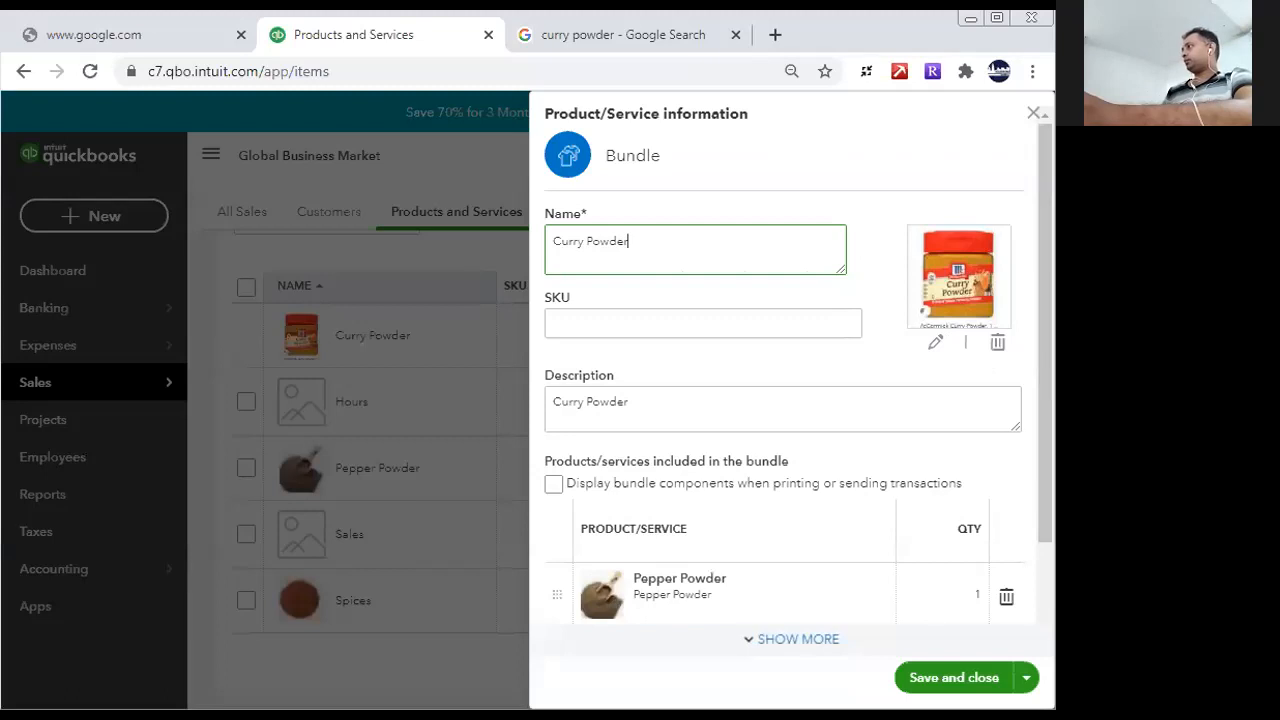
- Review the Curry Powder bundle's description, component display option and included products with their quantities, and close it without saving
drag(1046, 381, 1045, 477)
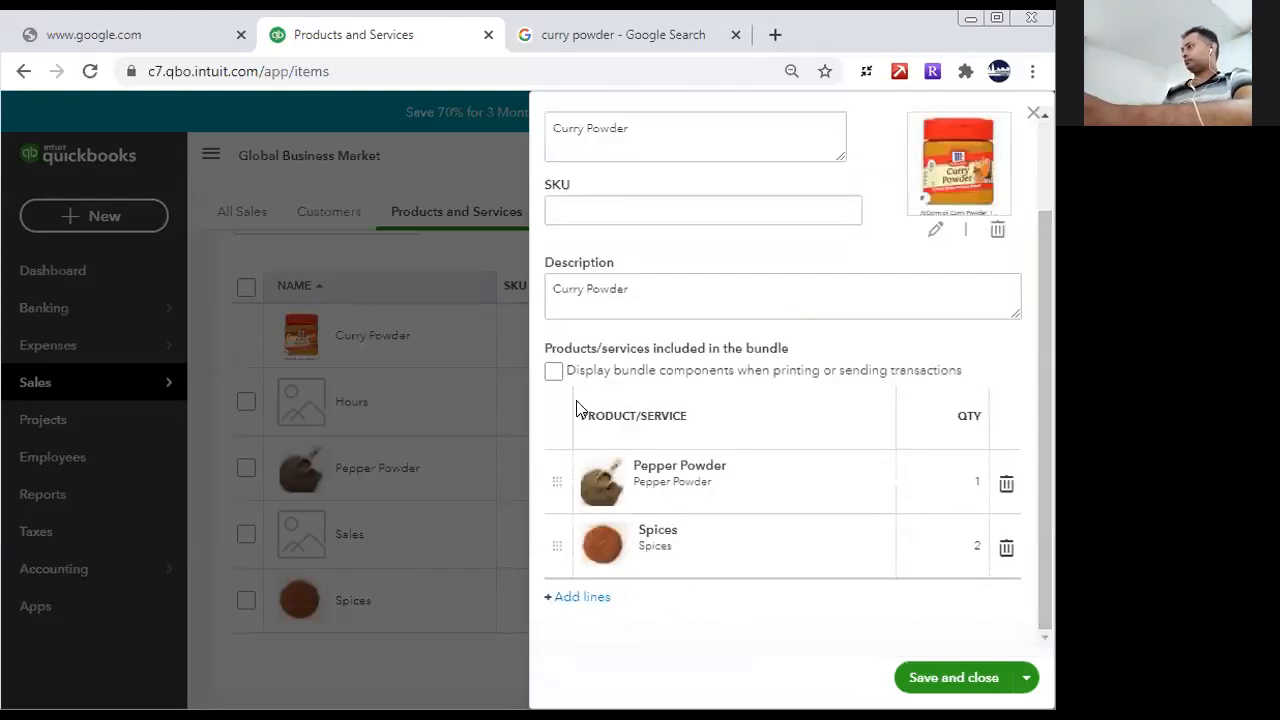
click(553, 370)
click(553, 370)
drag(1040, 400, 1017, 197)
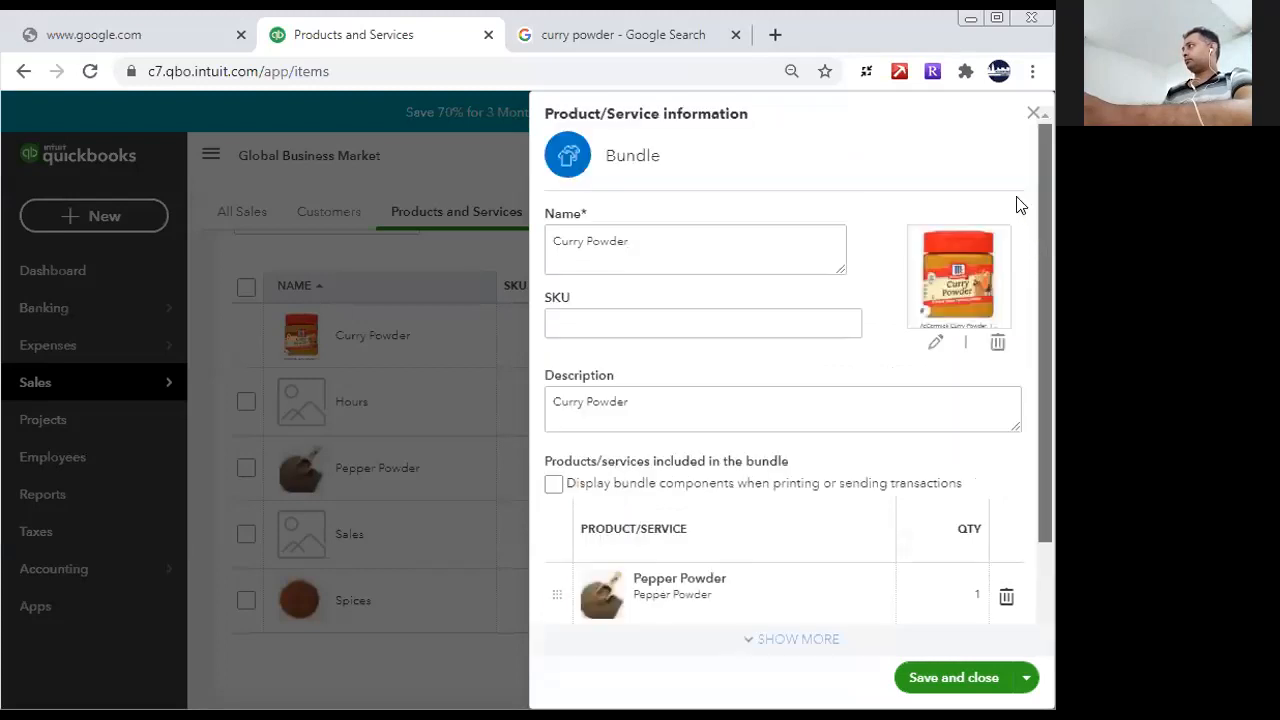
click(606, 323)
click(580, 403)
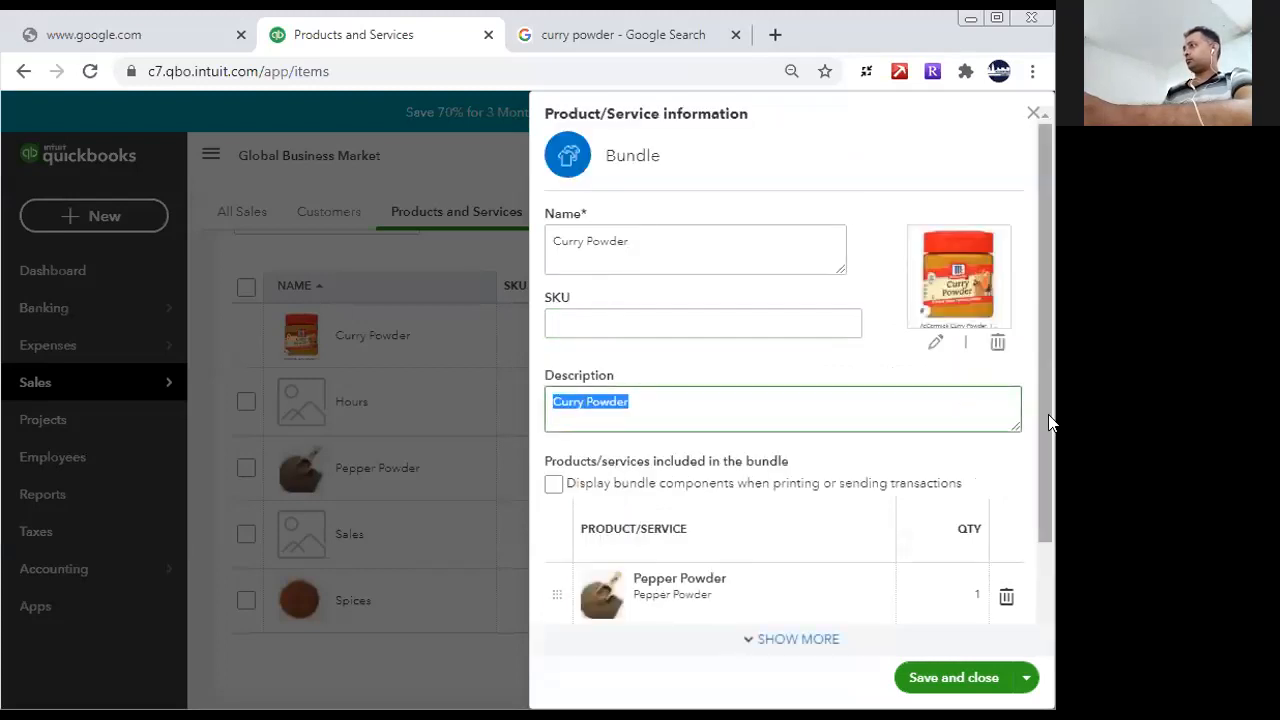
drag(1044, 430, 1050, 474)
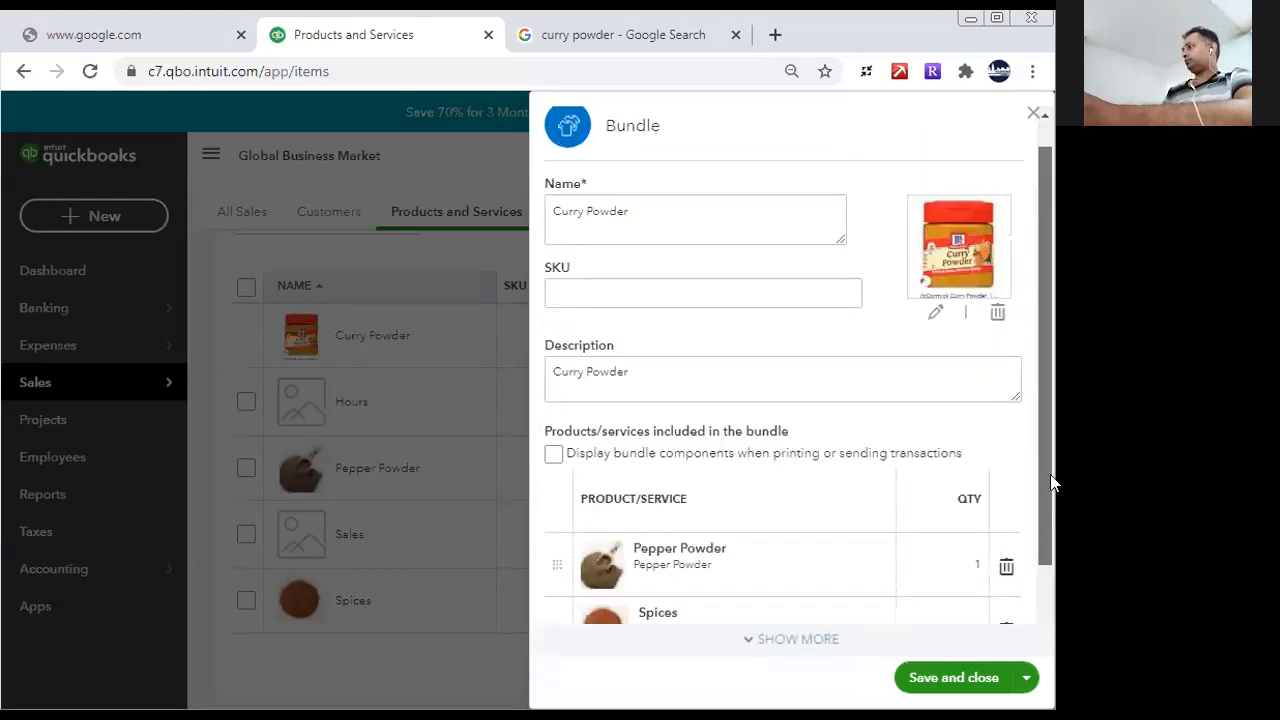
click(822, 645)
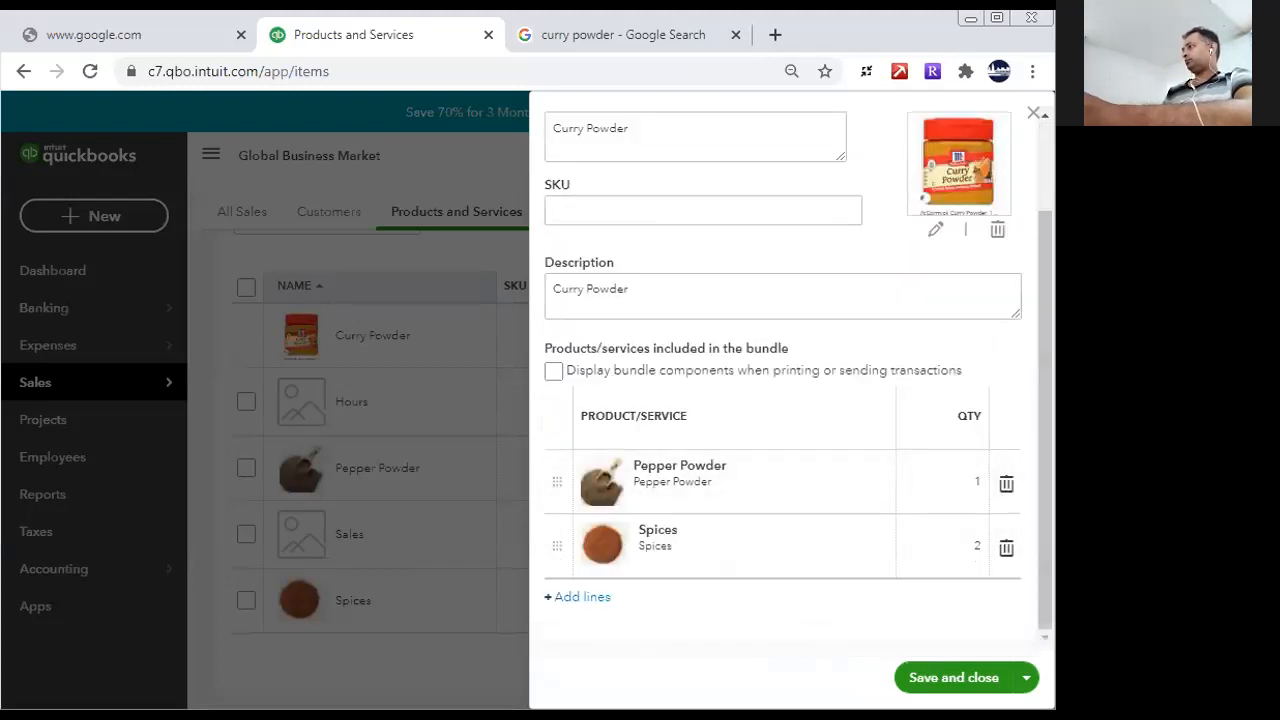
scroll(1003, 363, up, 2)
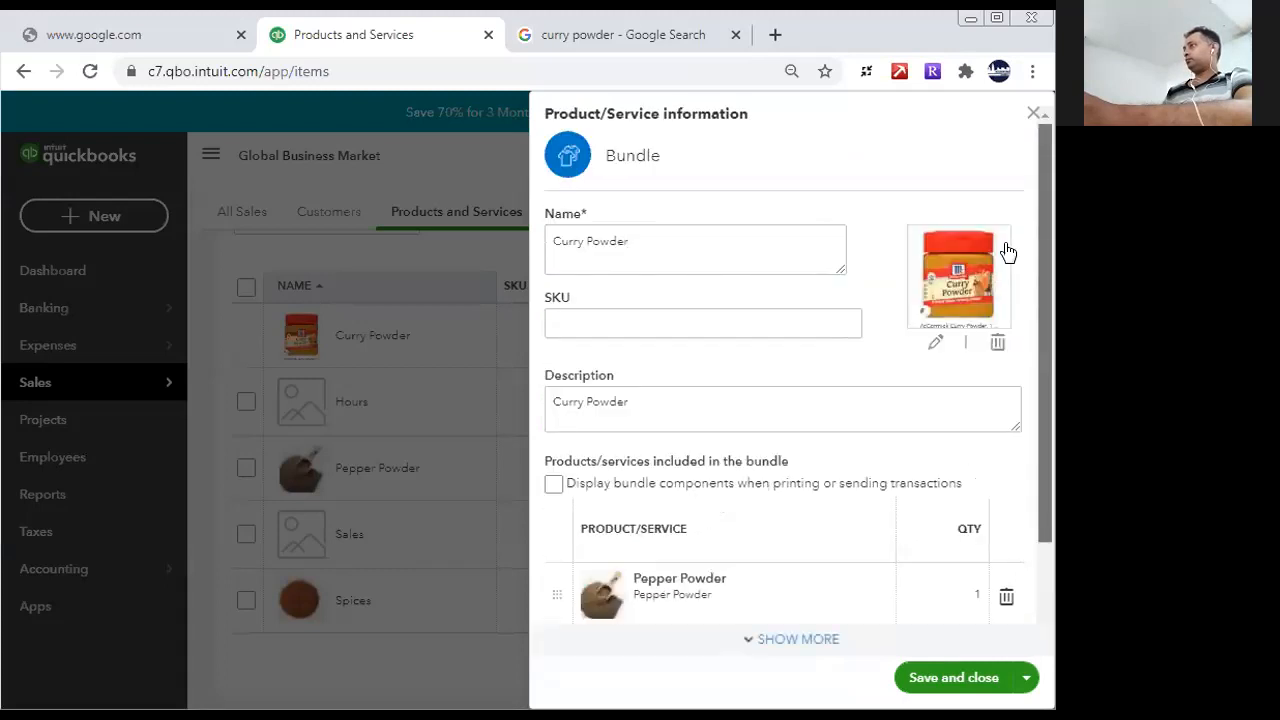
click(1034, 113)
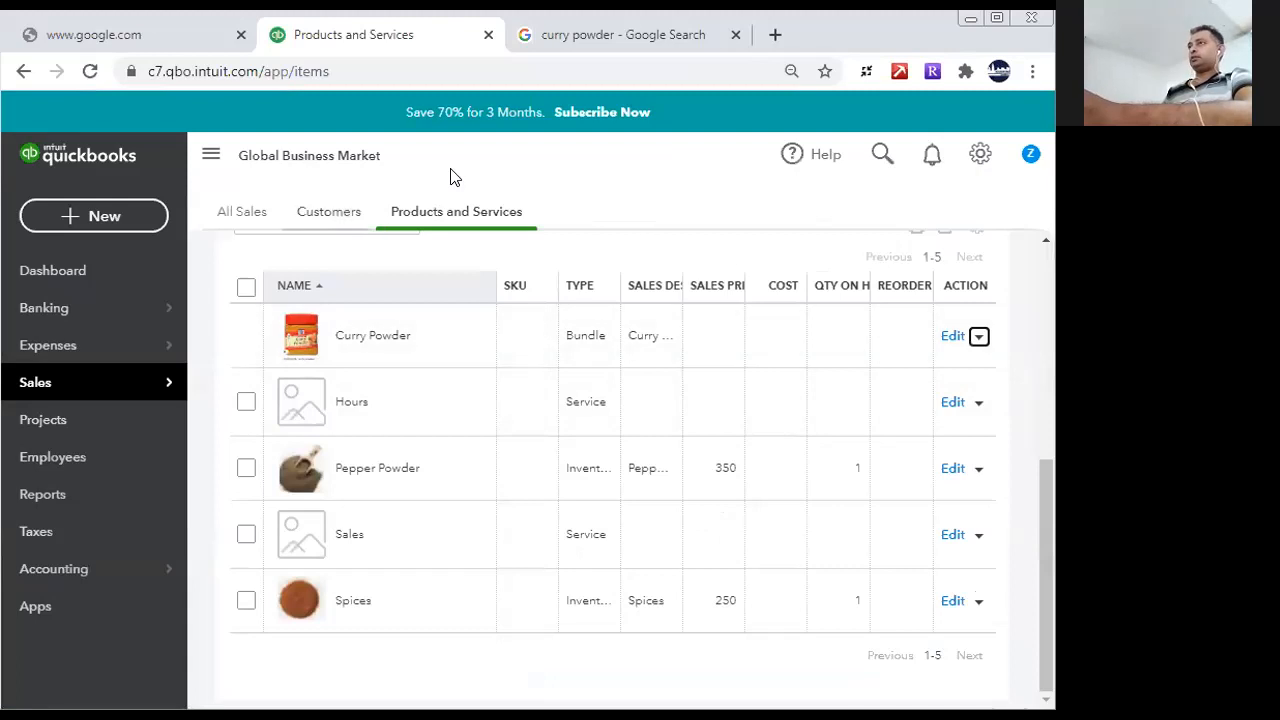
- Start a new invoice, dismiss the guided tour and choose Exporter China as the customer
click(94, 216)
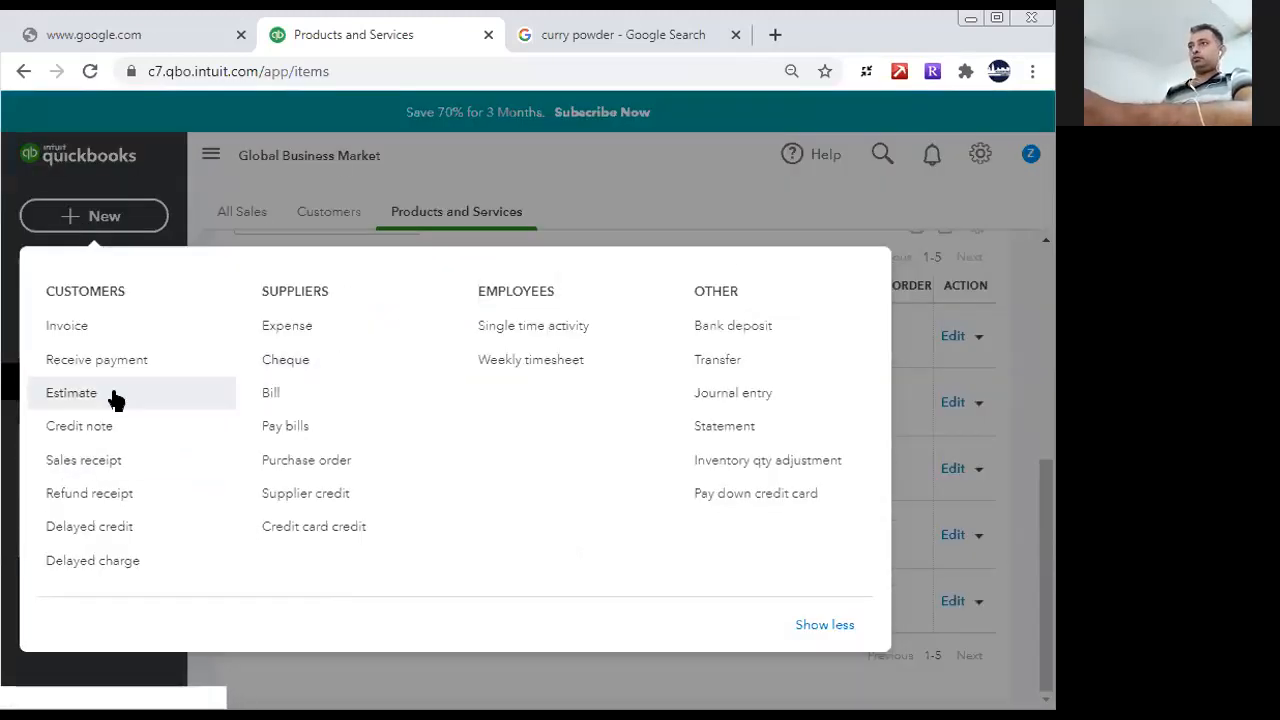
click(74, 338)
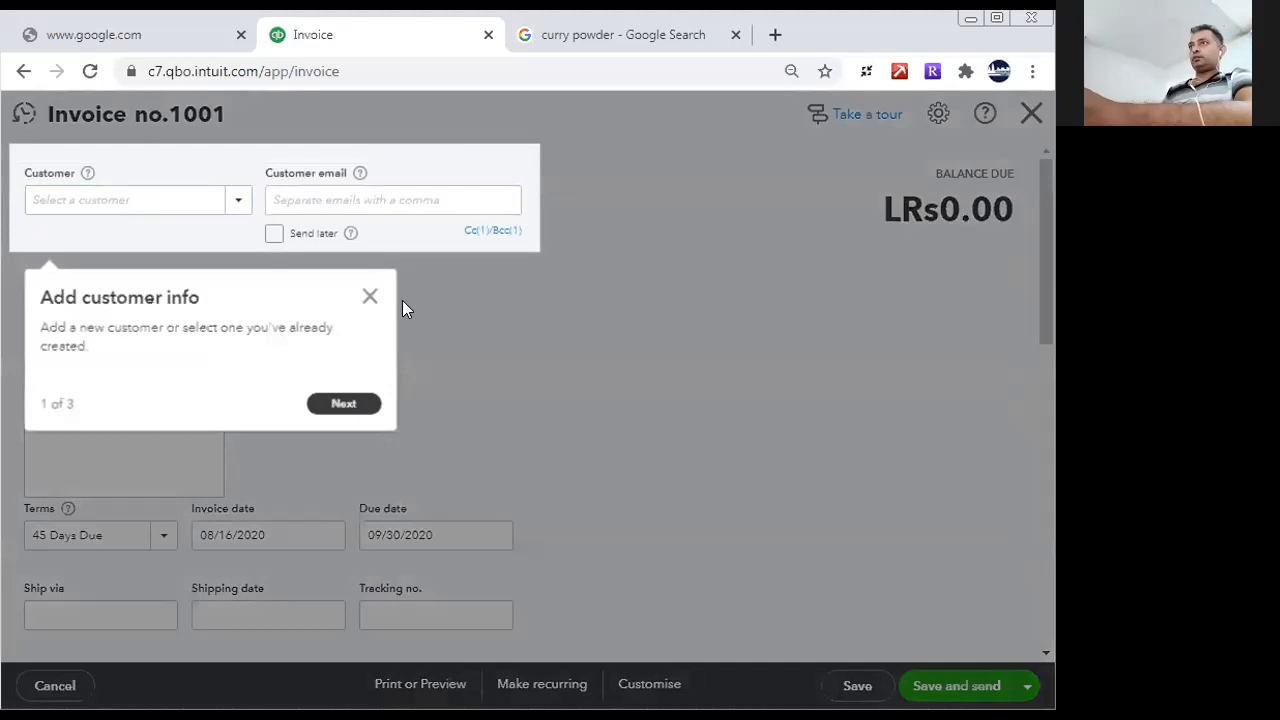
click(370, 299)
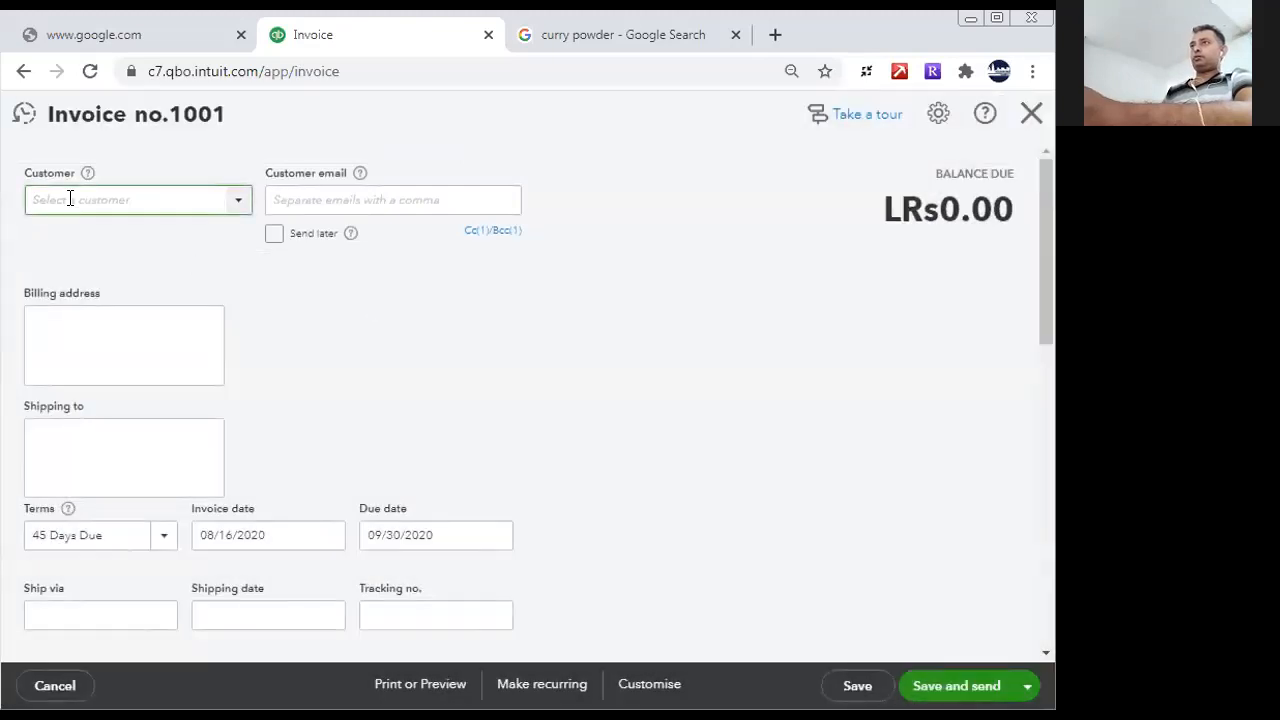
text(Exporter China)
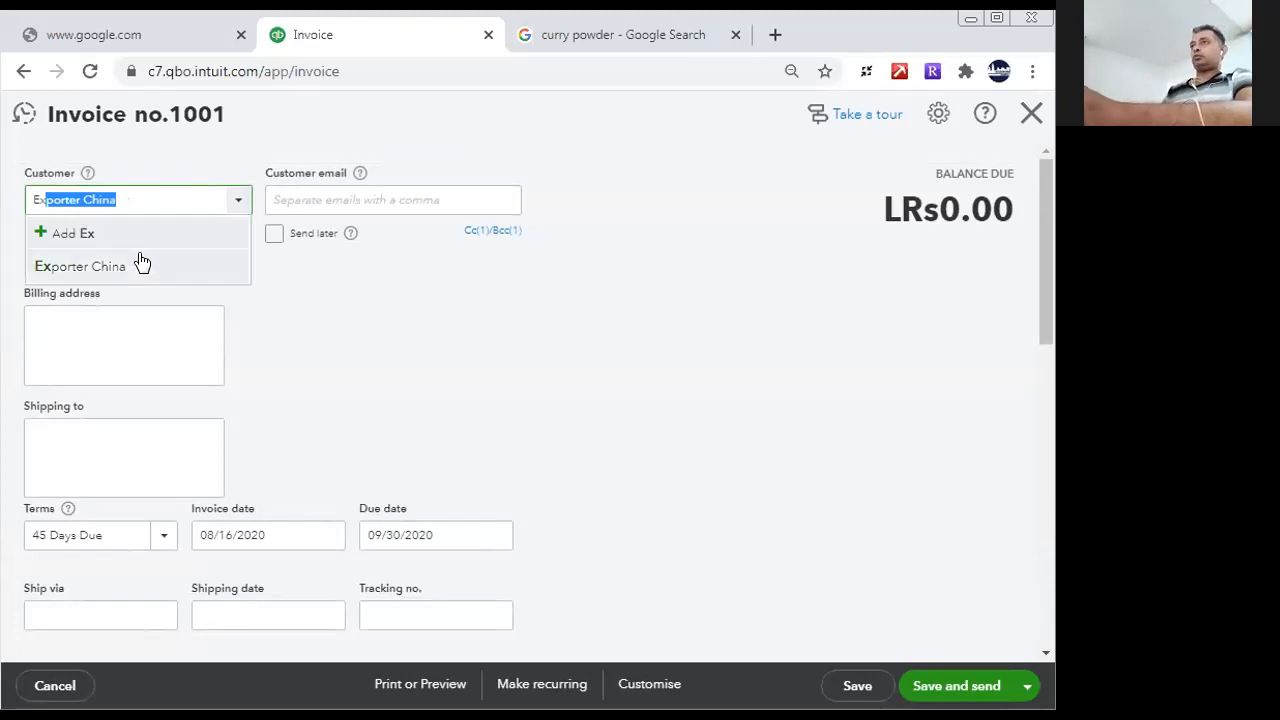
click(137, 266)
- Add the Curry Powder bundle to the invoice's first line with a quantity of 150
scroll(1029, 400, down, 8)
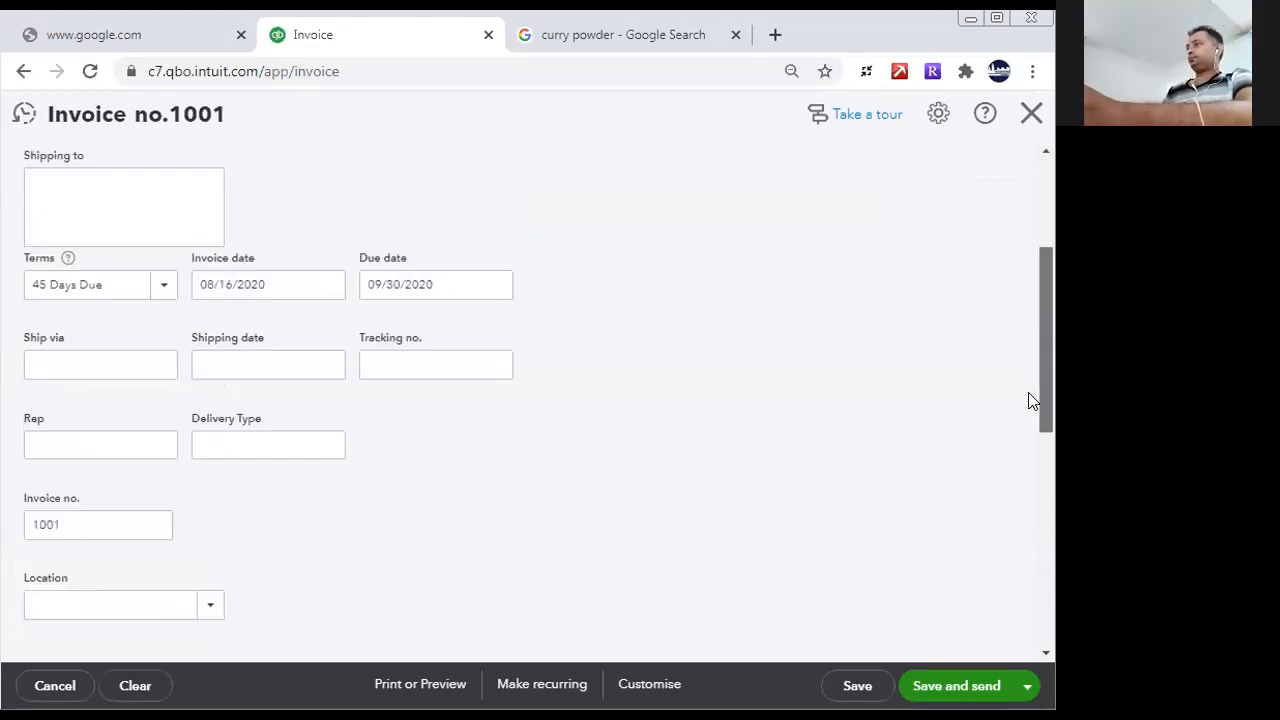
click(284, 228)
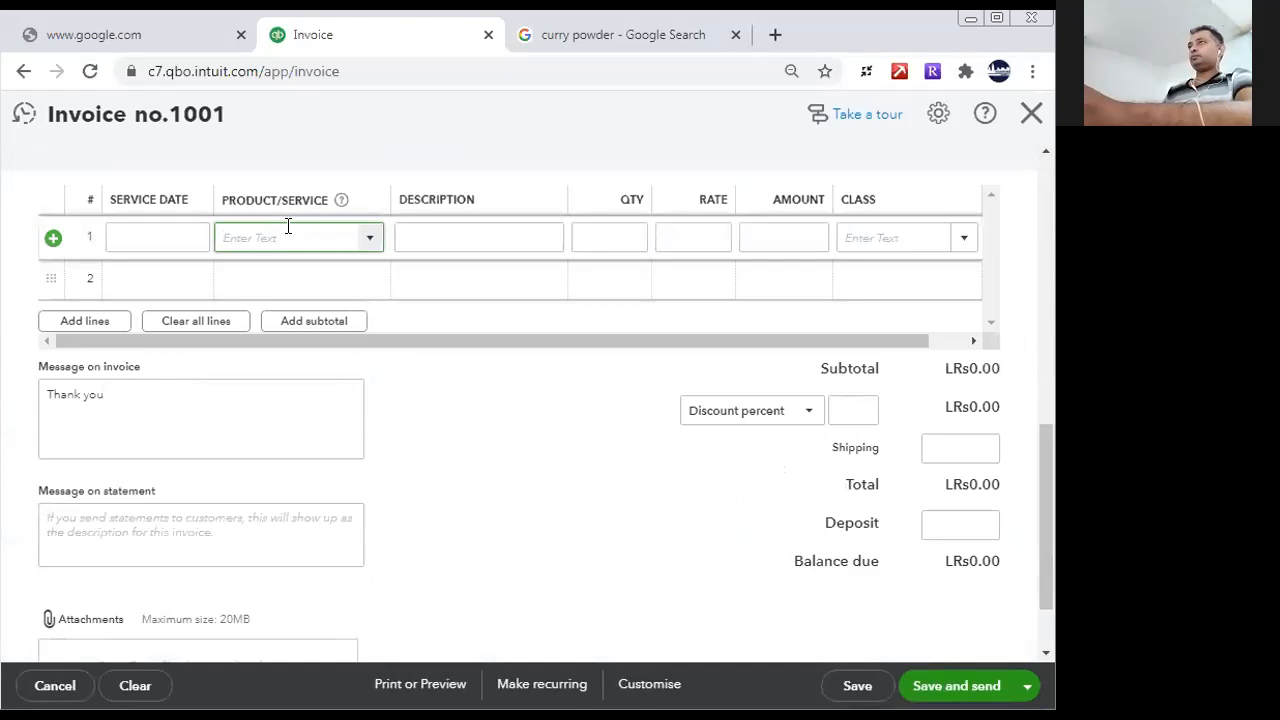
text(Curry Powder)
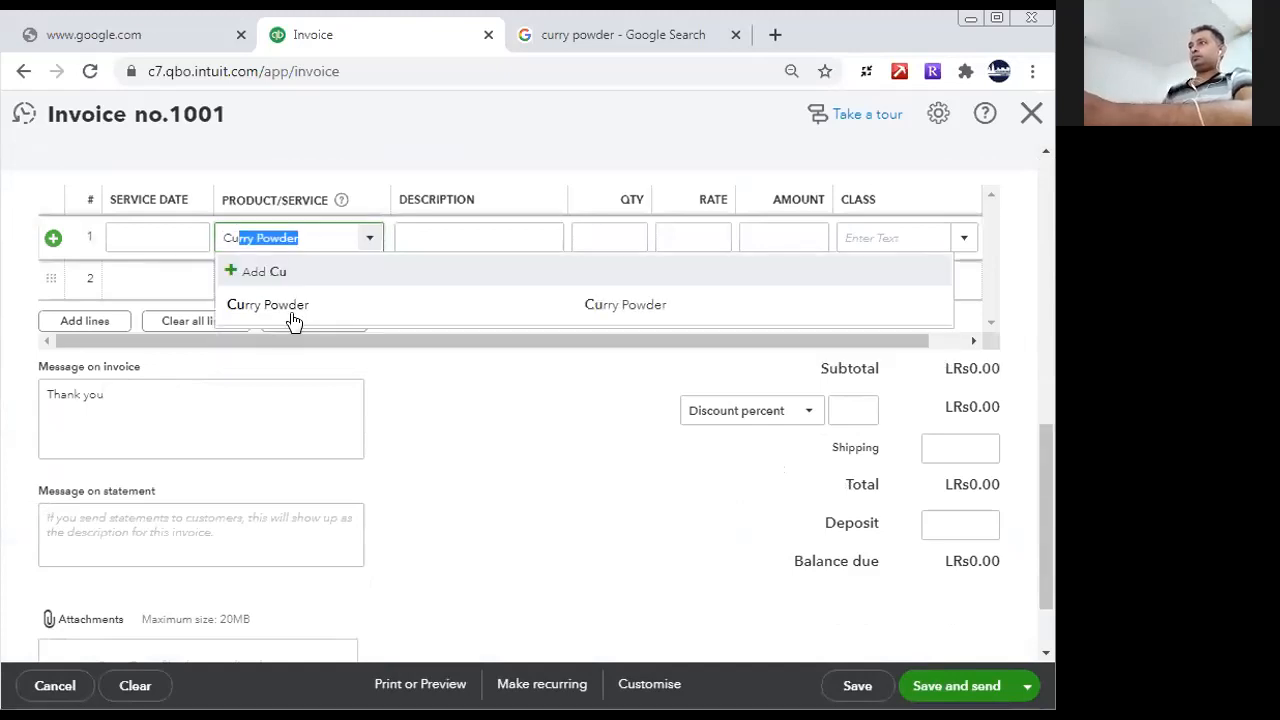
click(295, 311)
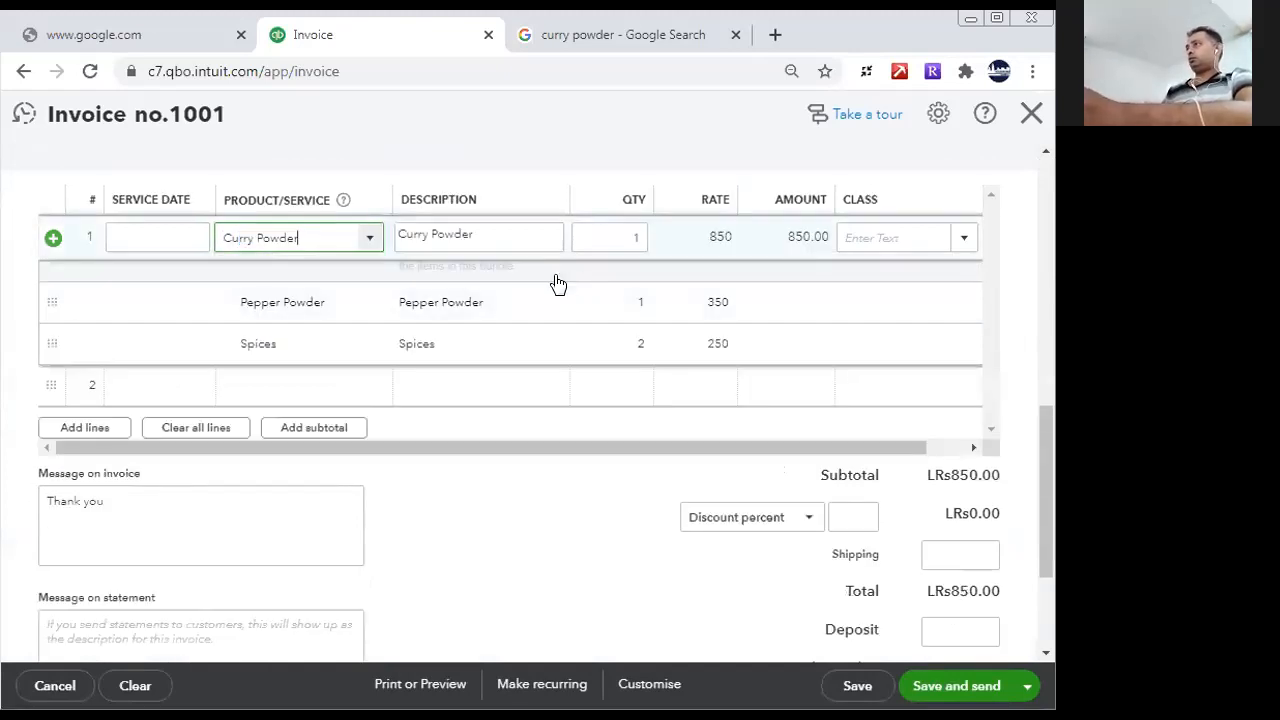
click(626, 240)
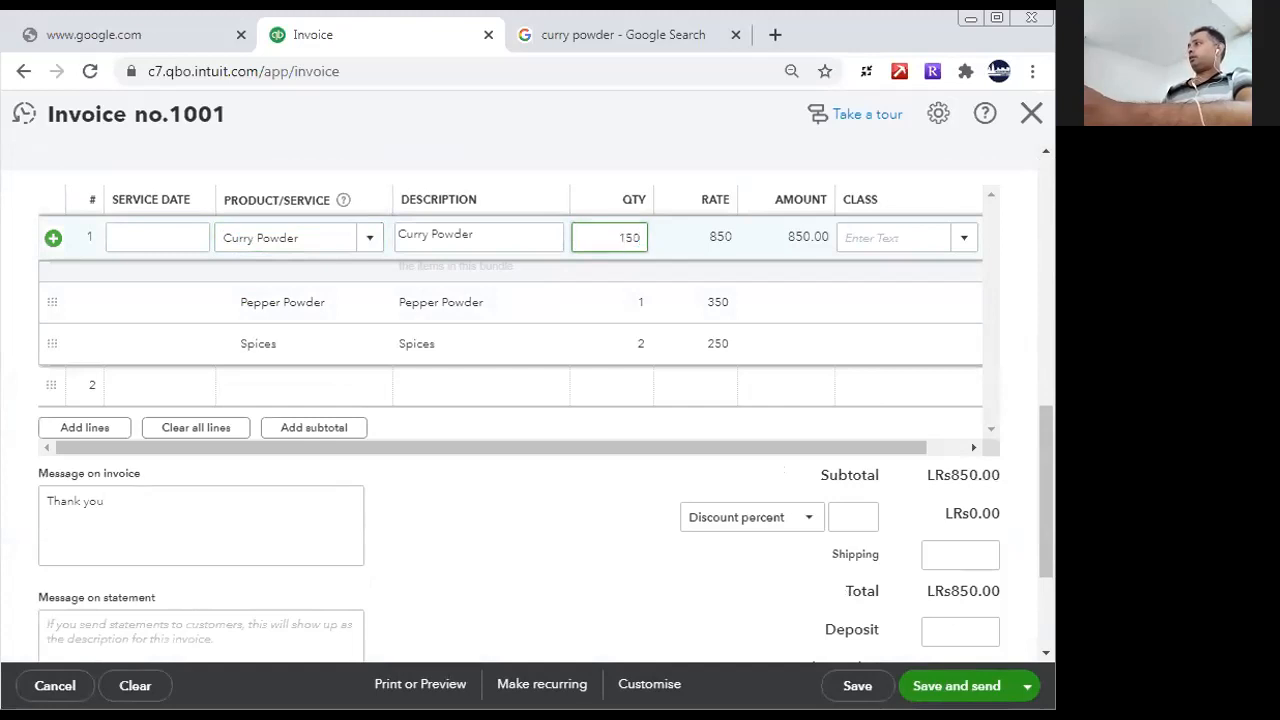
text(150)
click(869, 237)
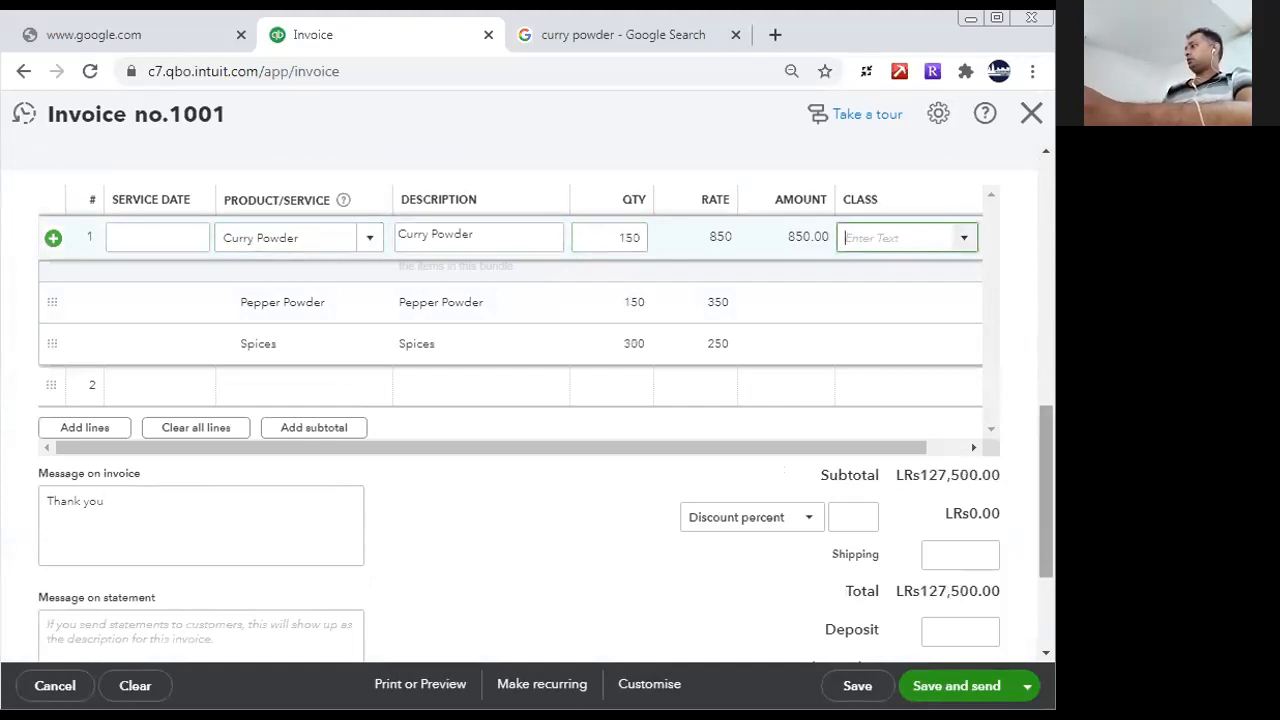
- Save the Exporter China invoice and close it
drag(1053, 553, 1050, 630)
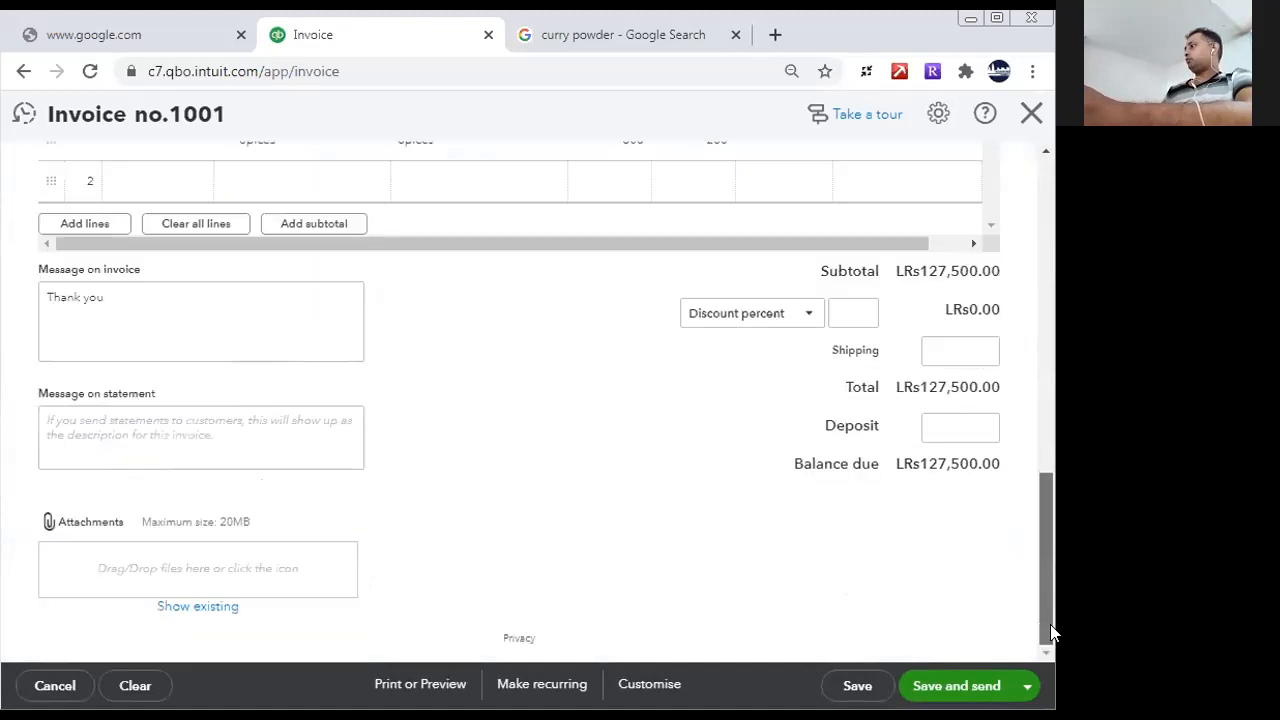
click(857, 687)
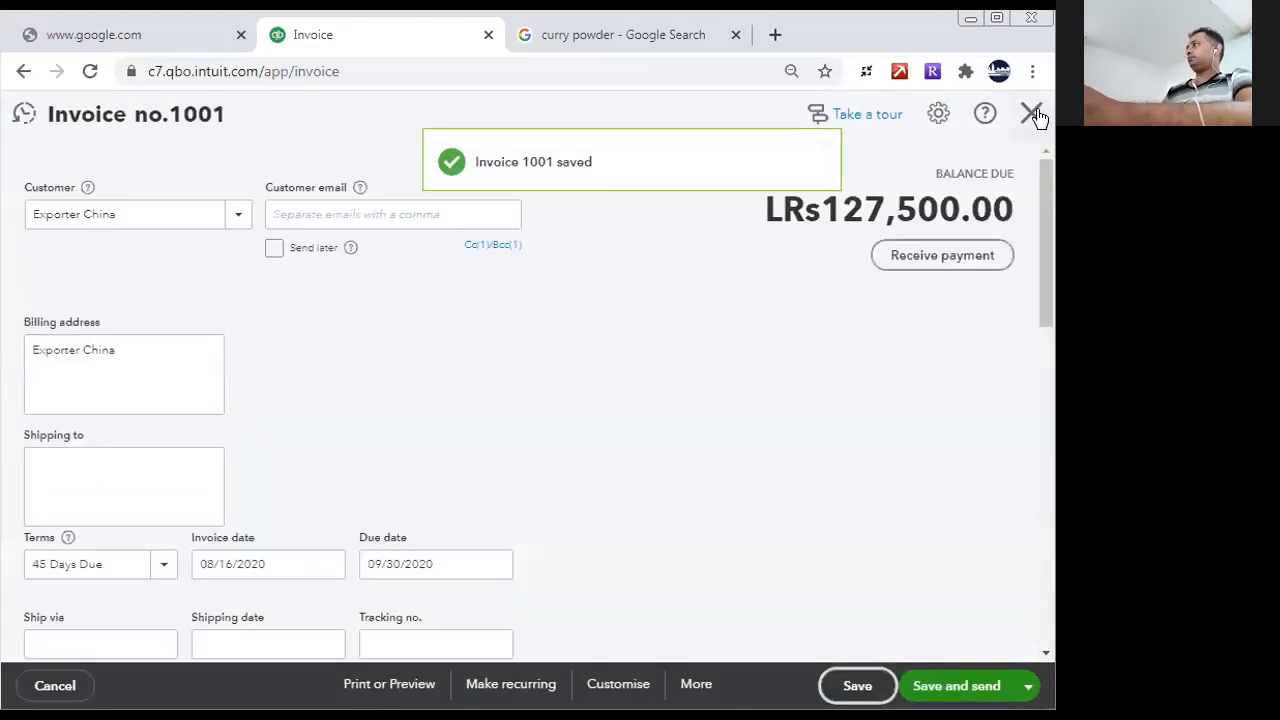
click(1033, 115)
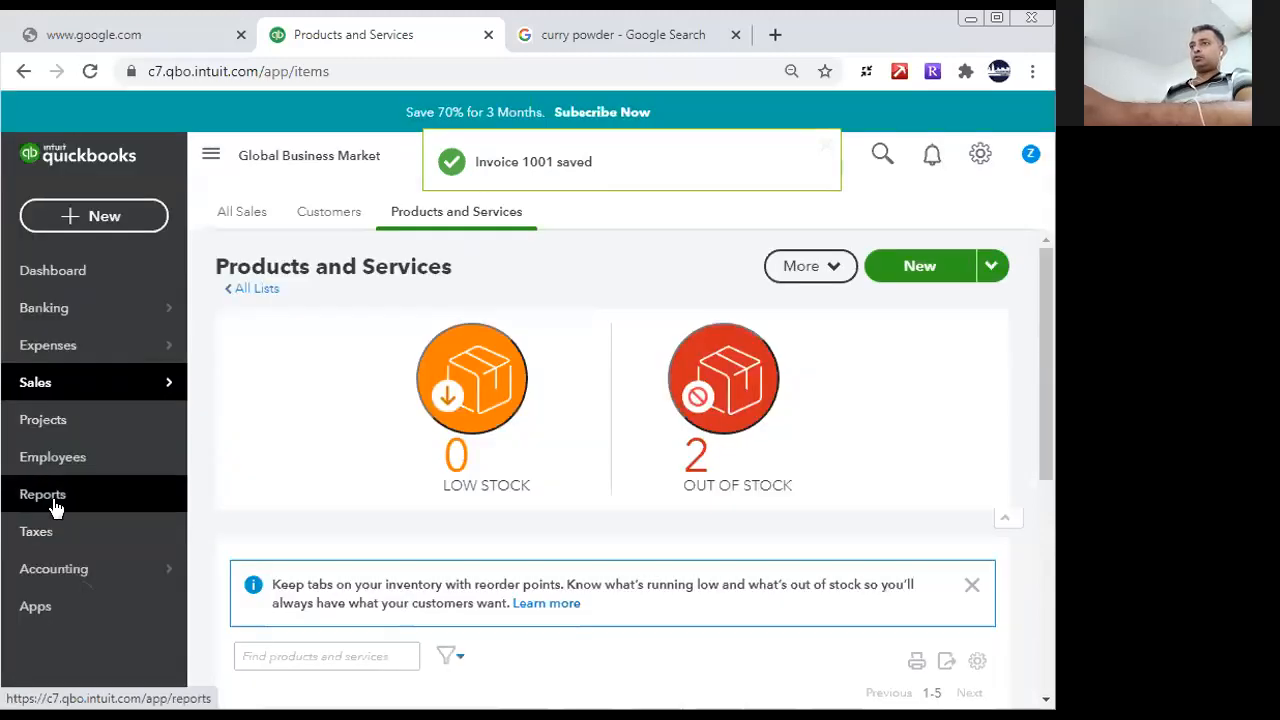
- Open the Profit and Loss report and examine the income, cost of sales and net earnings
click(57, 508)
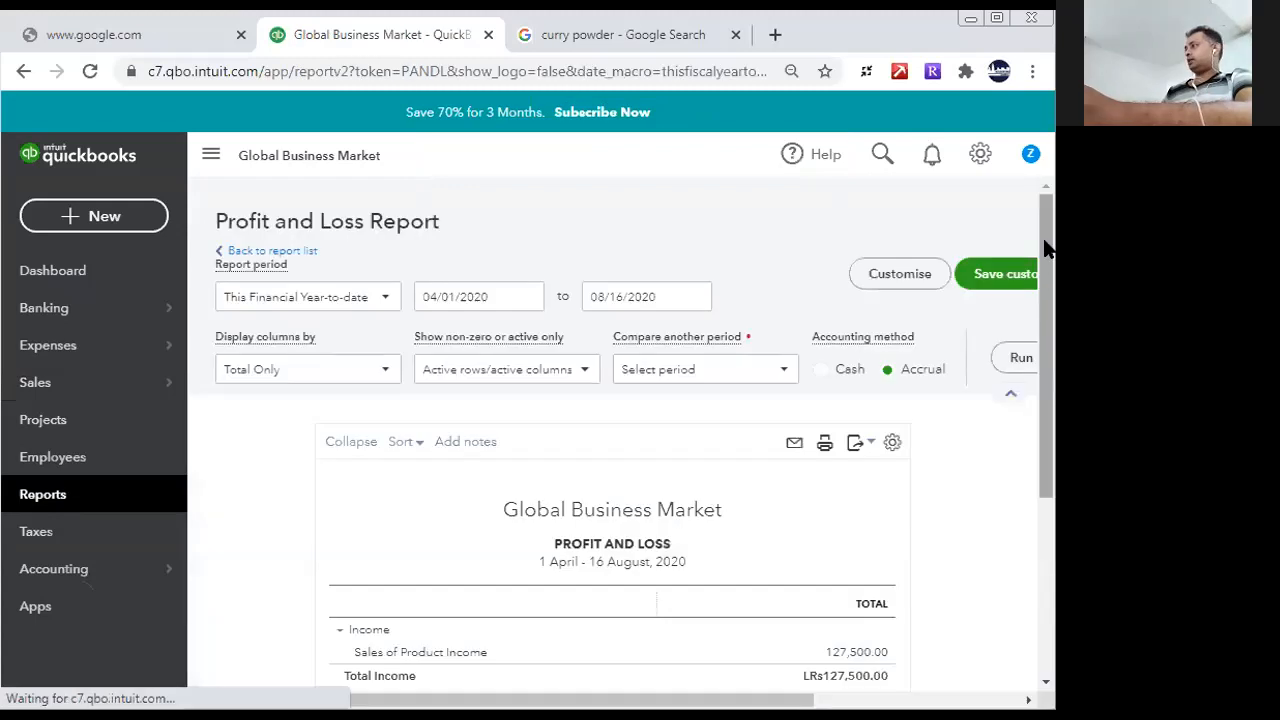
drag(1045, 242, 1046, 379)
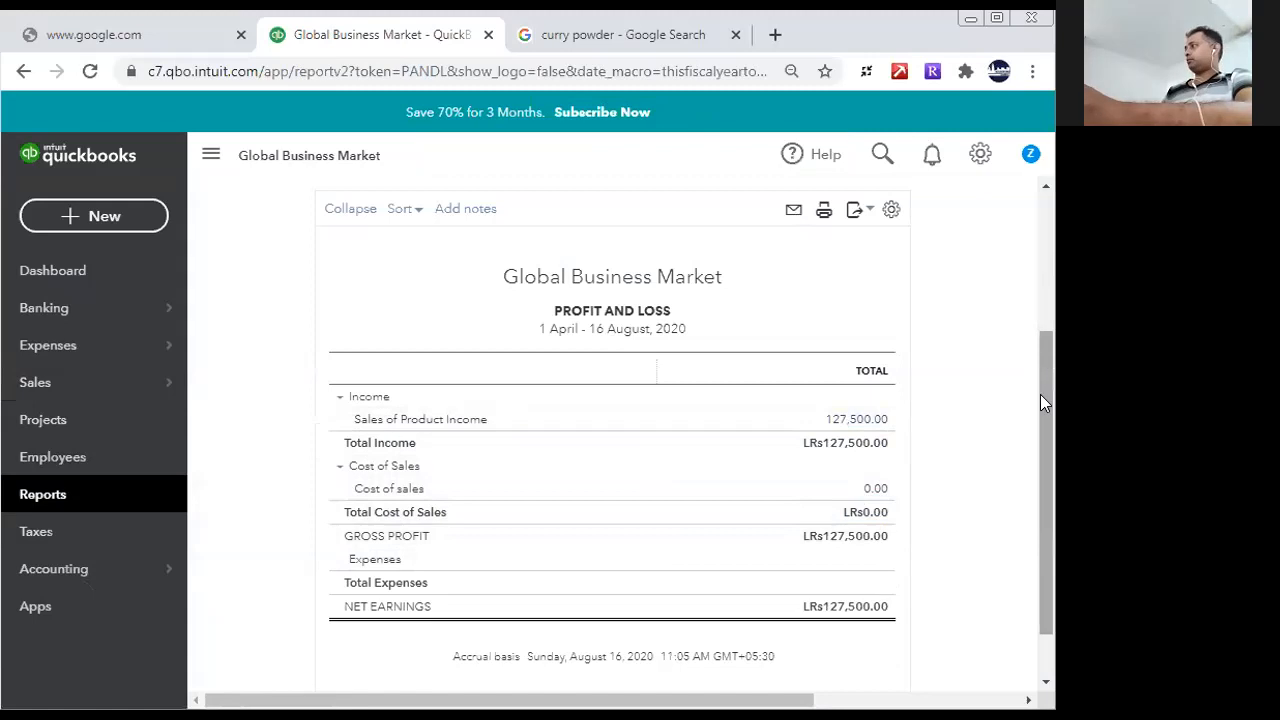
- Edit the Pepper Powder inventory item, setting its sales price to 0 and its cost to 450, and save it
scroll(1040, 394, down, 1)
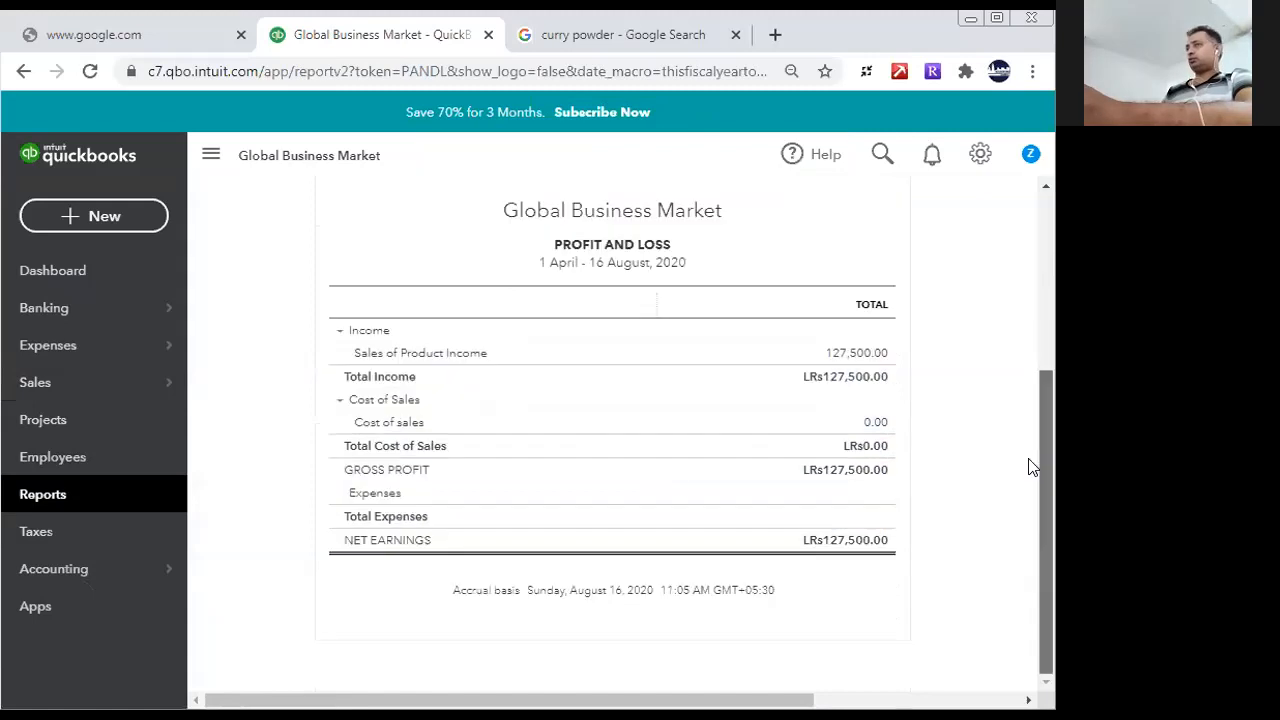
click(43, 500)
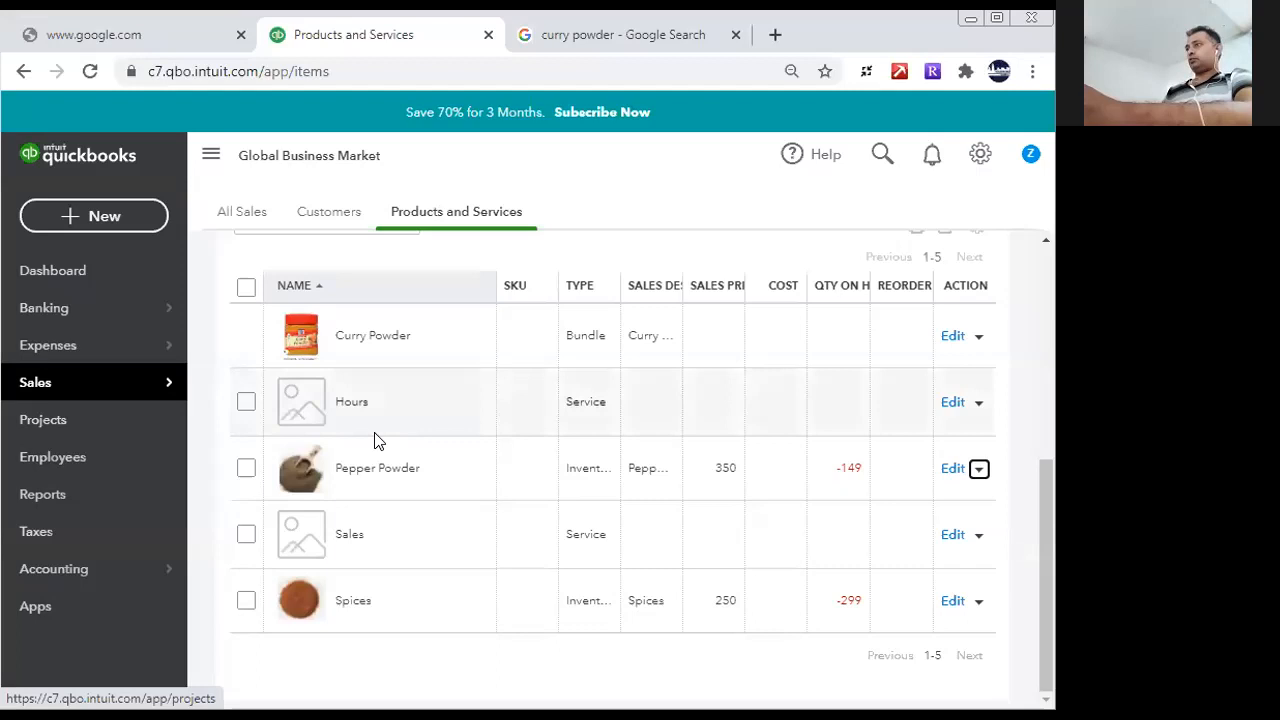
click(979, 468)
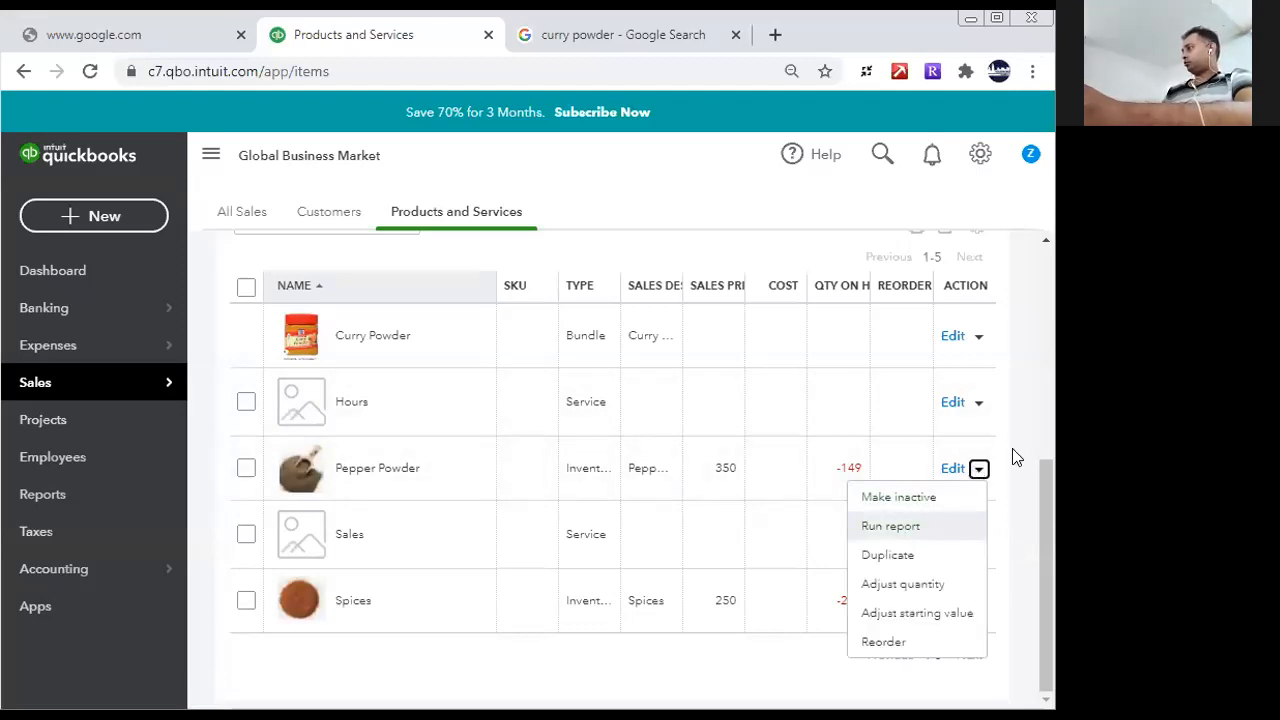
click(951, 468)
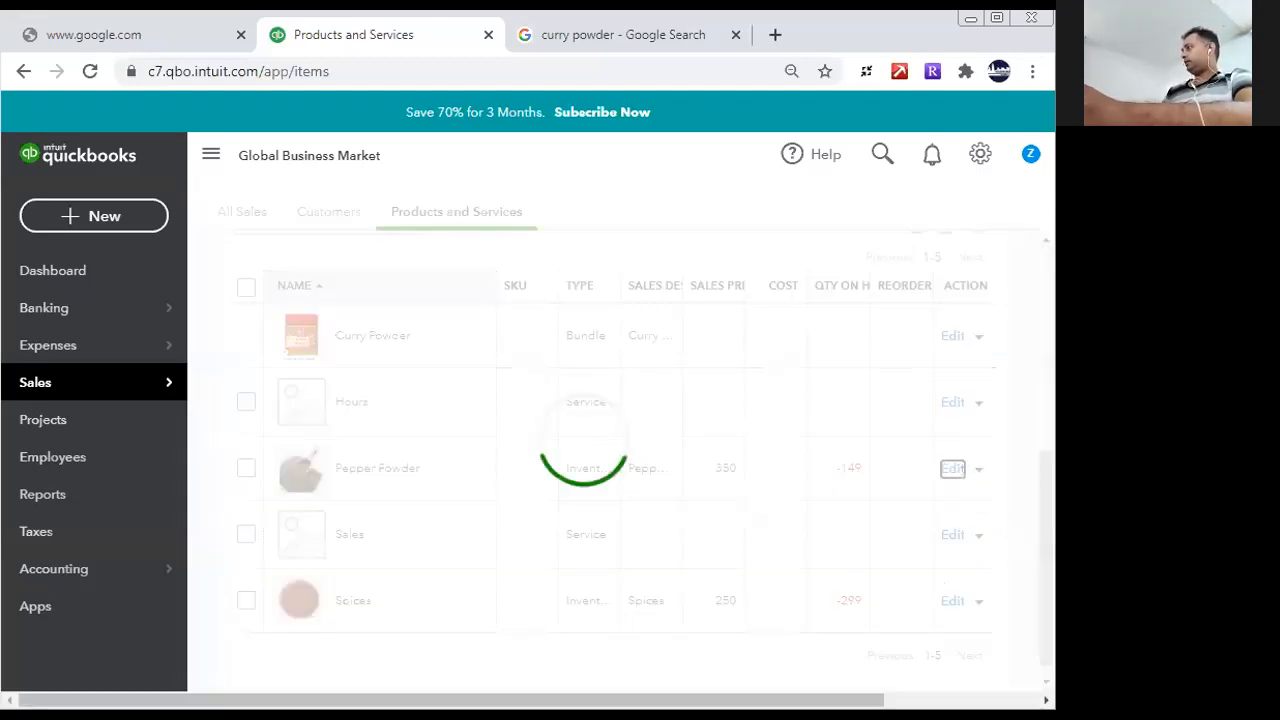
drag(1040, 352, 1050, 600)
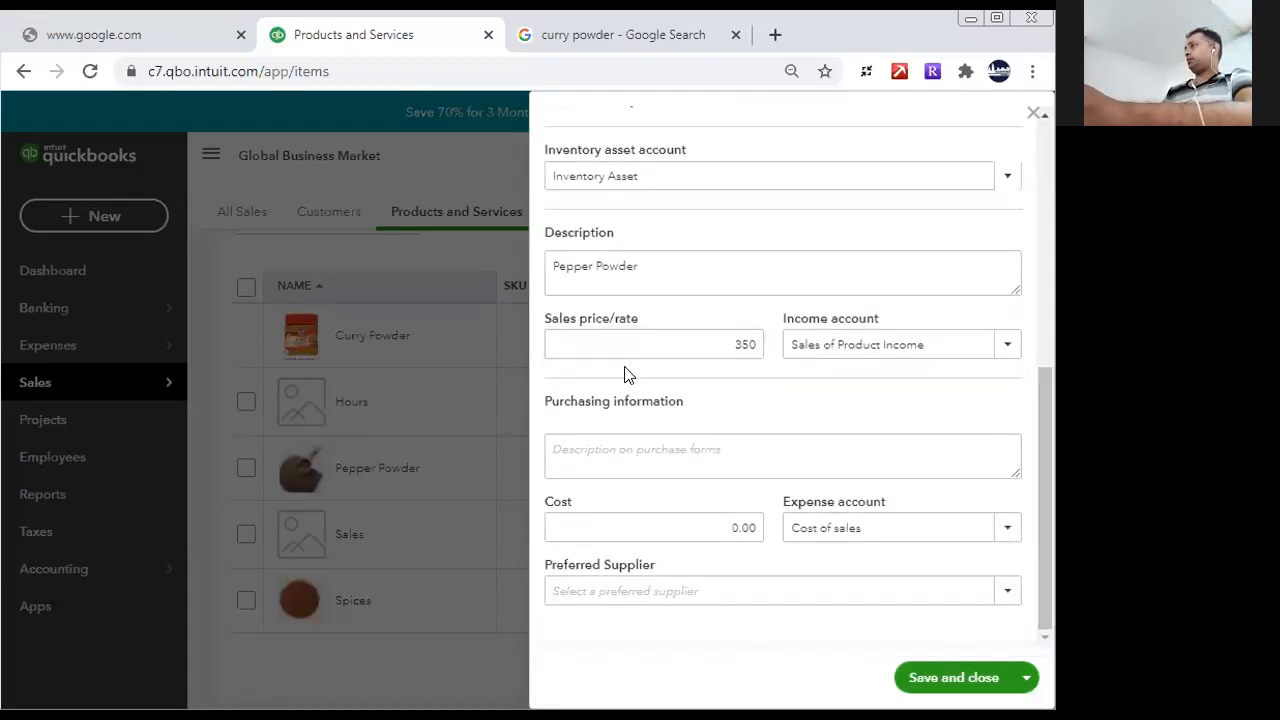
click(700, 344)
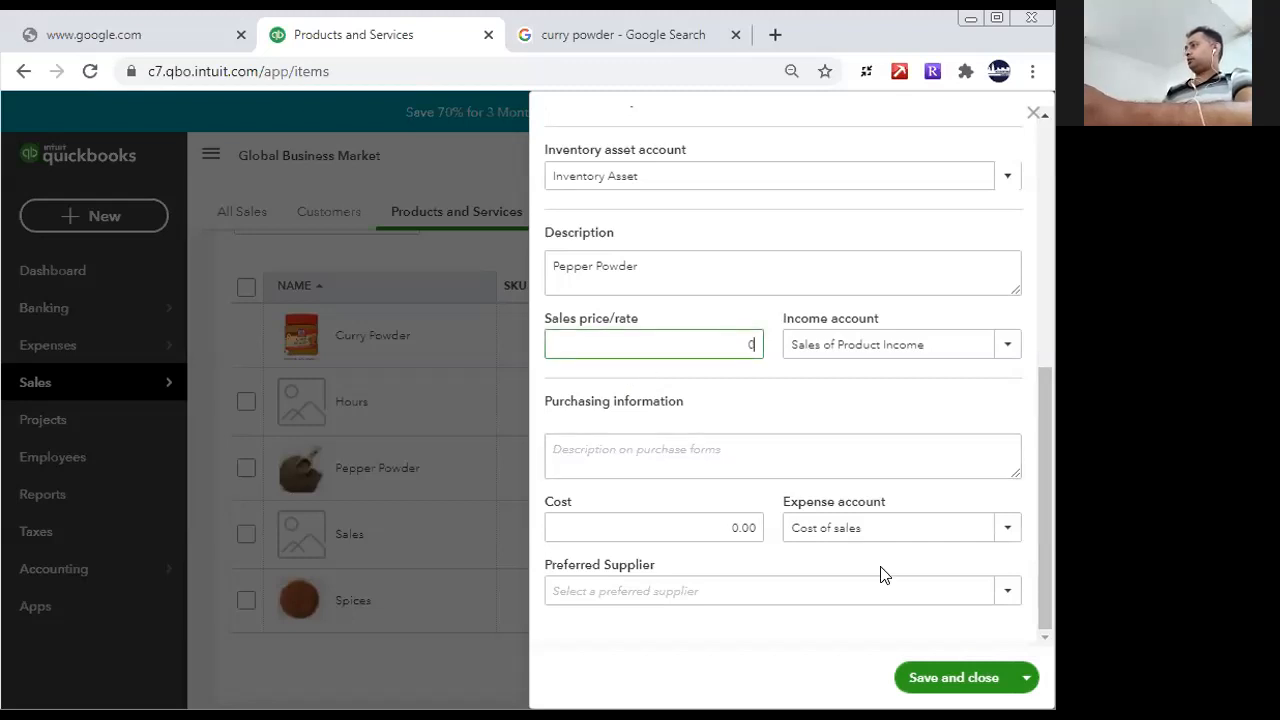
click(883, 449)
click(588, 528)
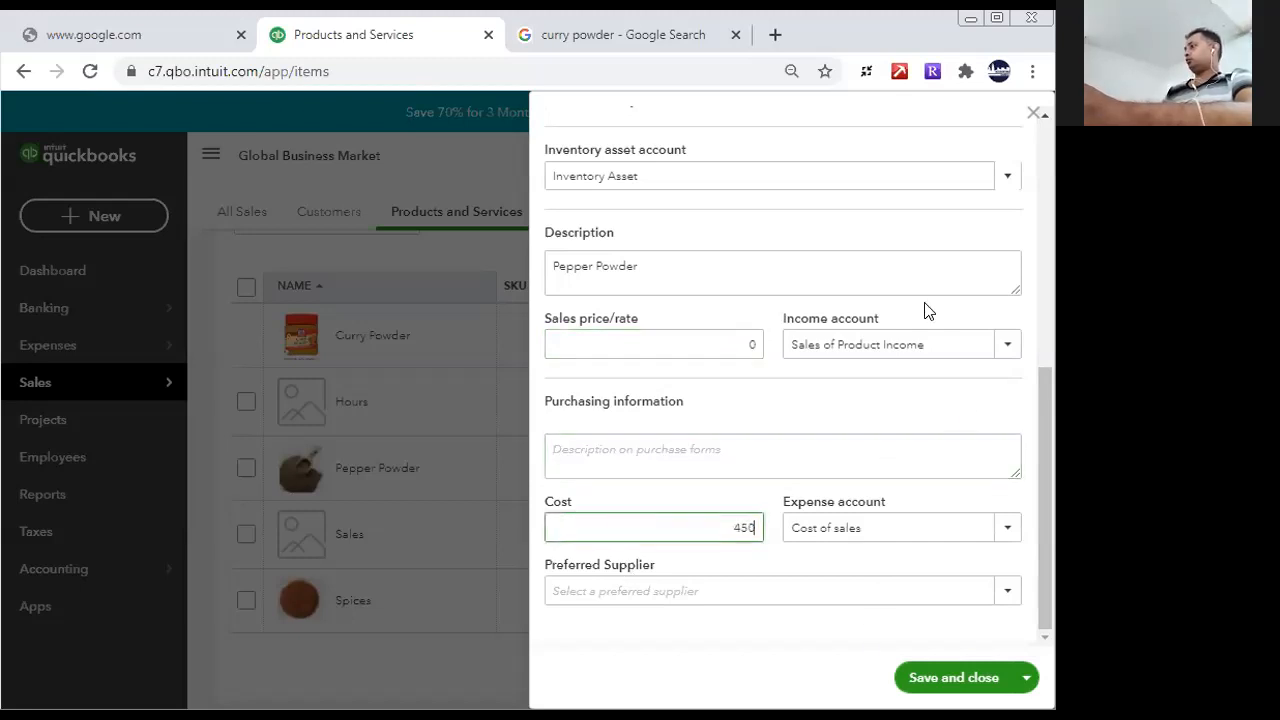
drag(1044, 440, 1042, 156)
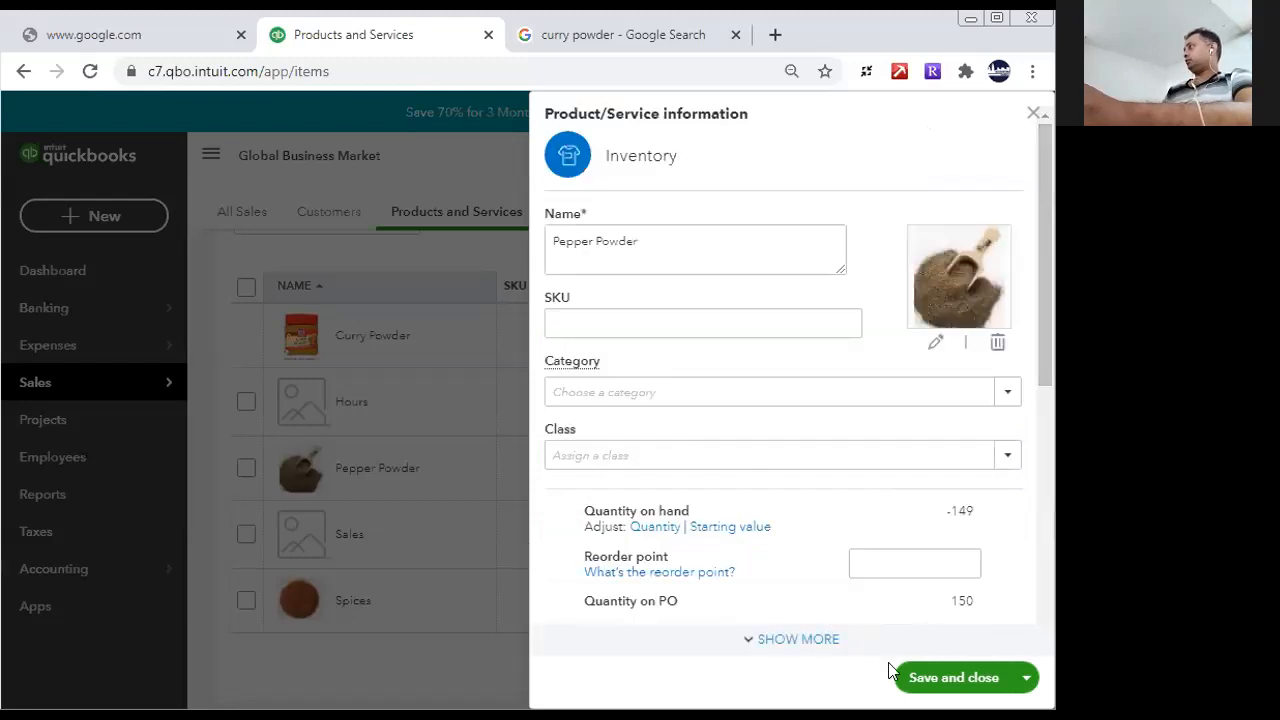
drag(1040, 290, 1042, 500)
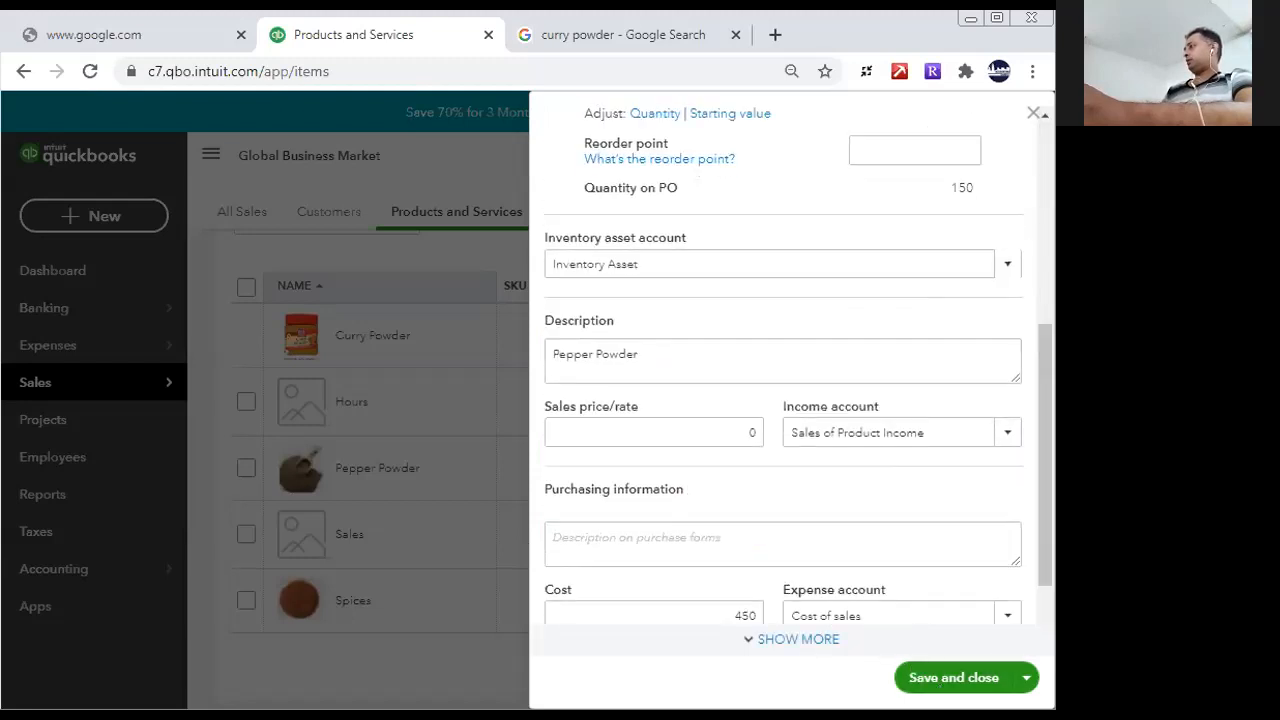
click(920, 680)
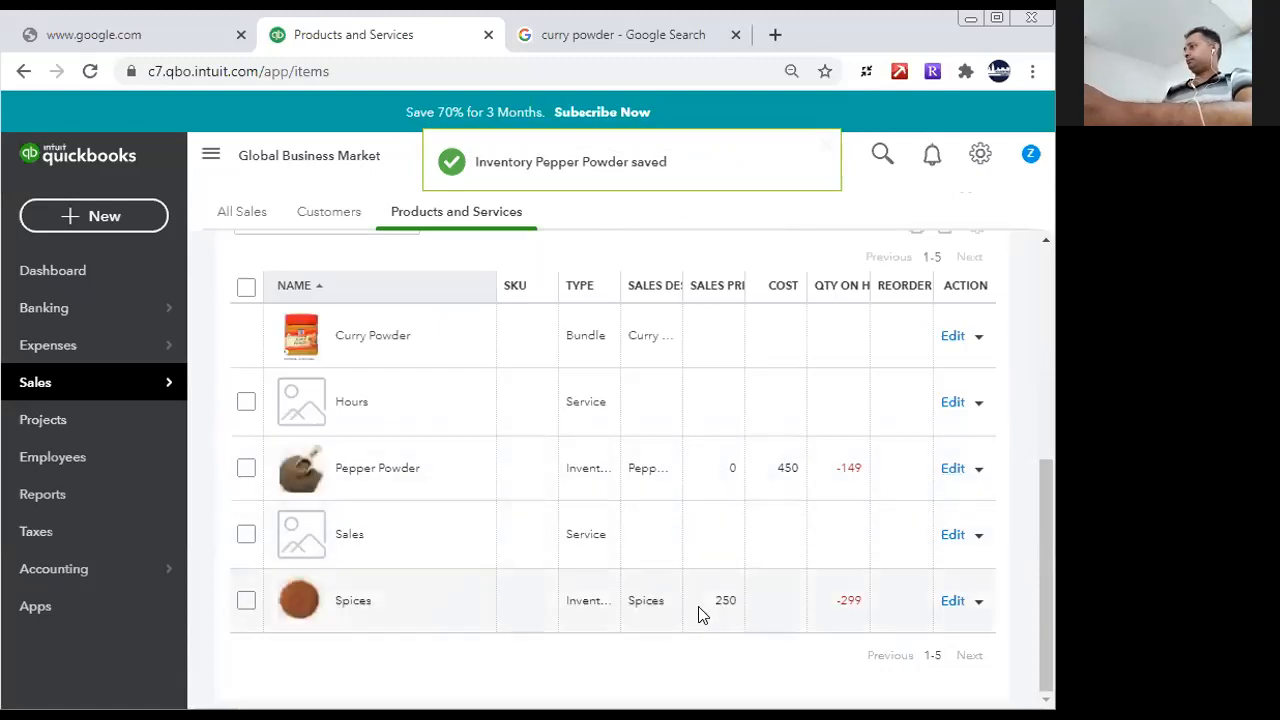
- Edit the Spices inventory item, setting its sales price to 0 and its cost to 250, and save it
click(952, 602)
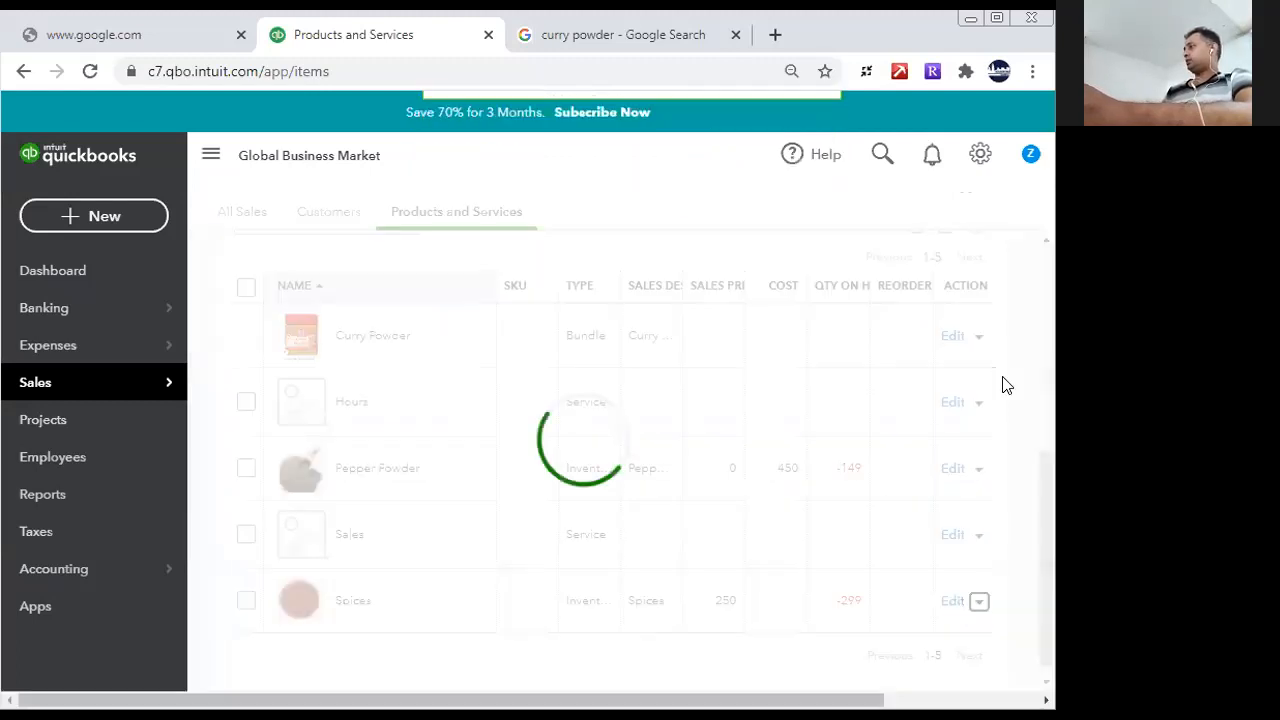
scroll(1042, 336, down, 3)
scroll(700, 400, down, 3)
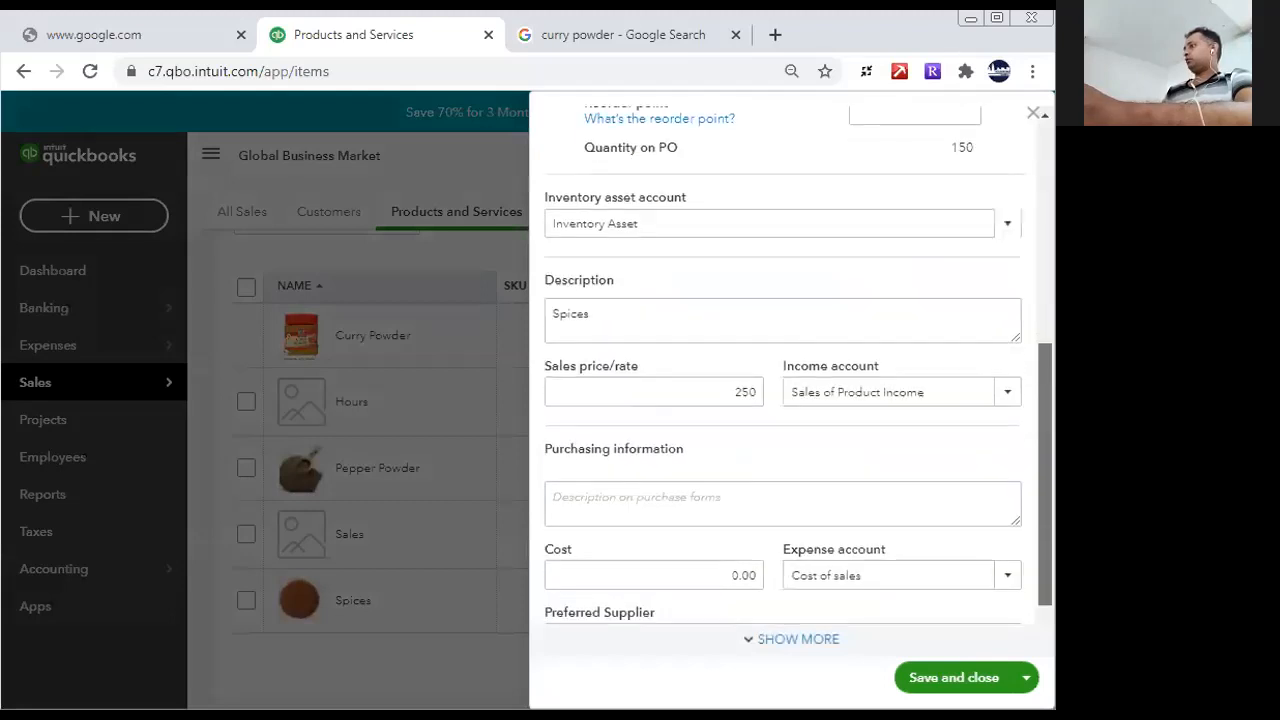
click(690, 346)
text(0)
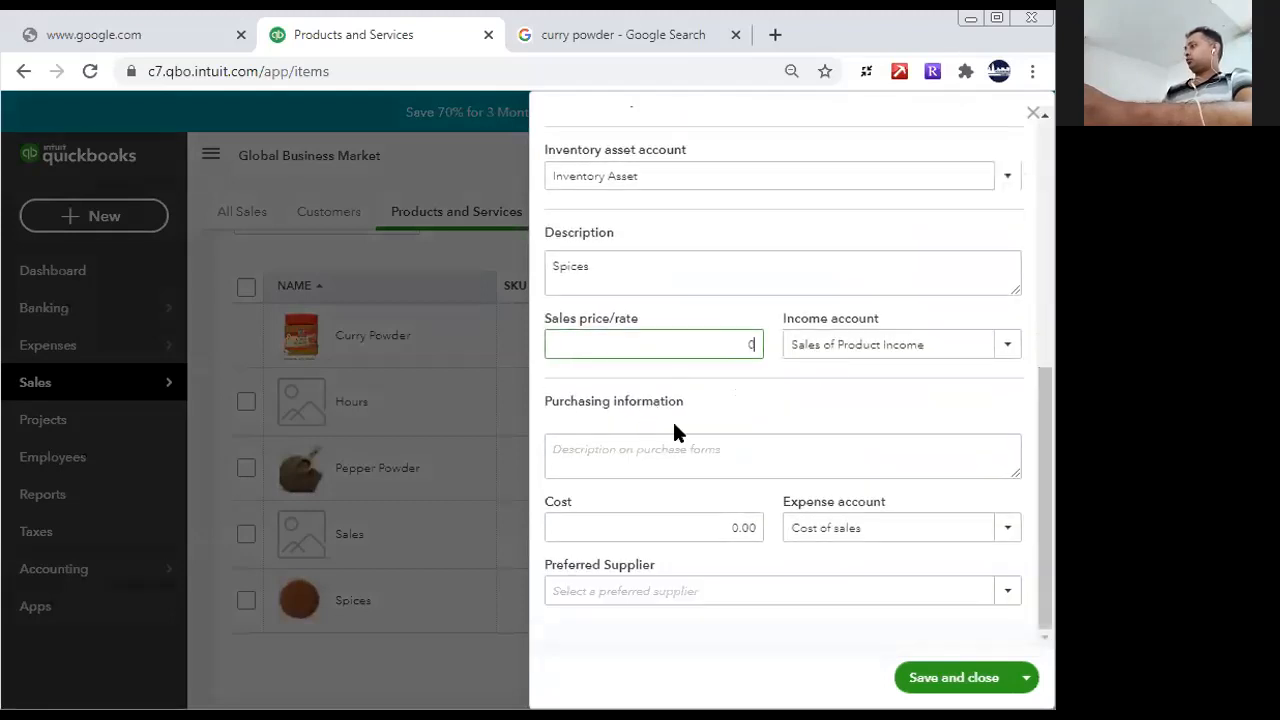
drag(1041, 480, 1040, 600)
click(686, 526)
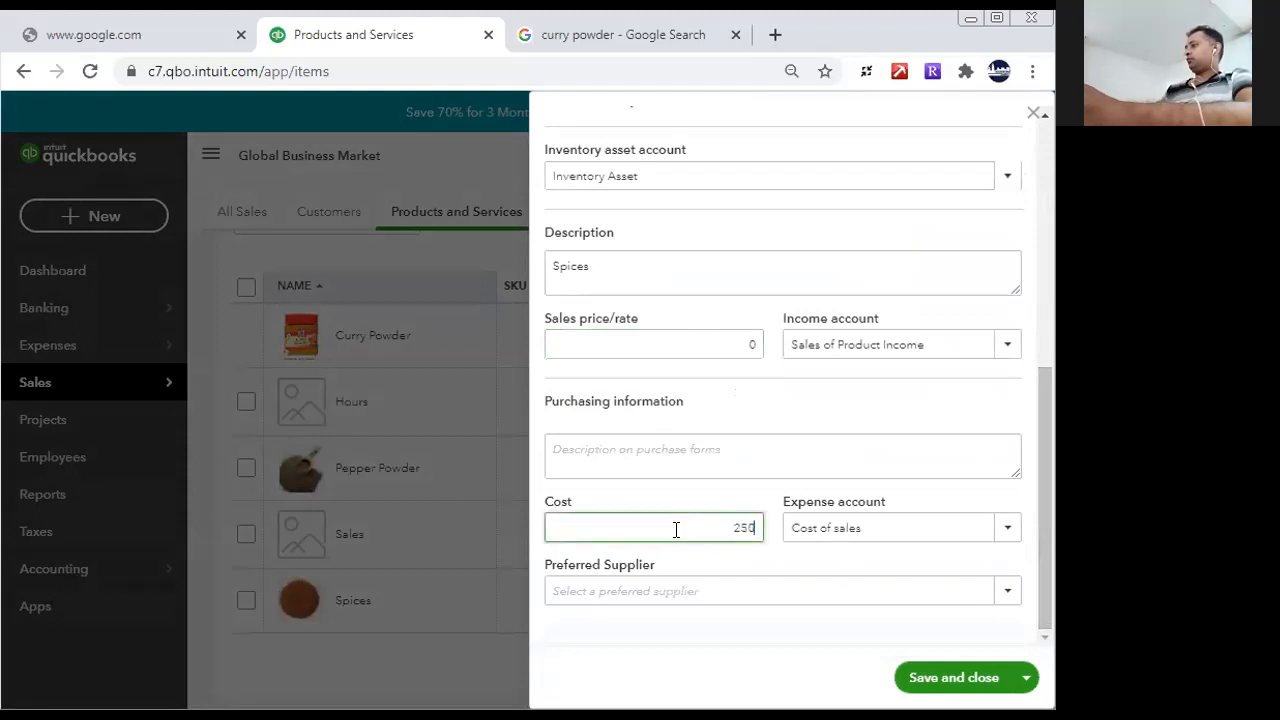
click(908, 672)
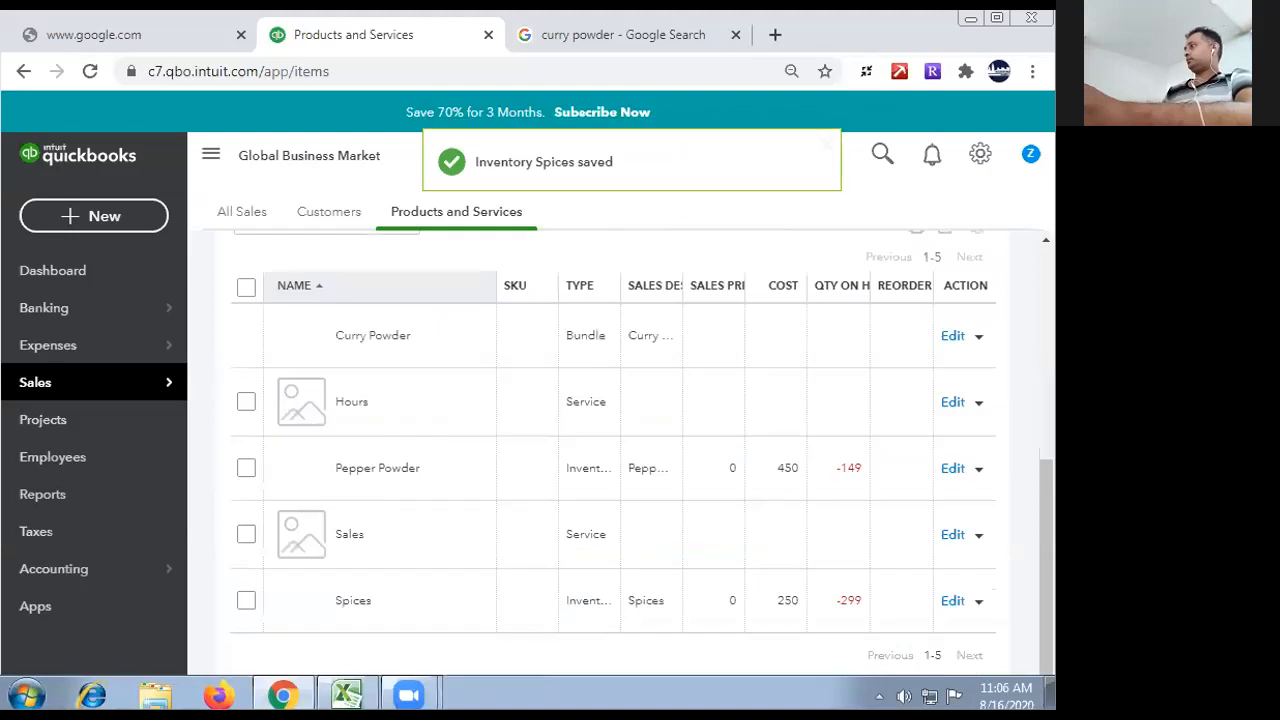
- Examine the Curry Powder bundle's details and component lines for a price setting, and close it without saving
click(952, 337)
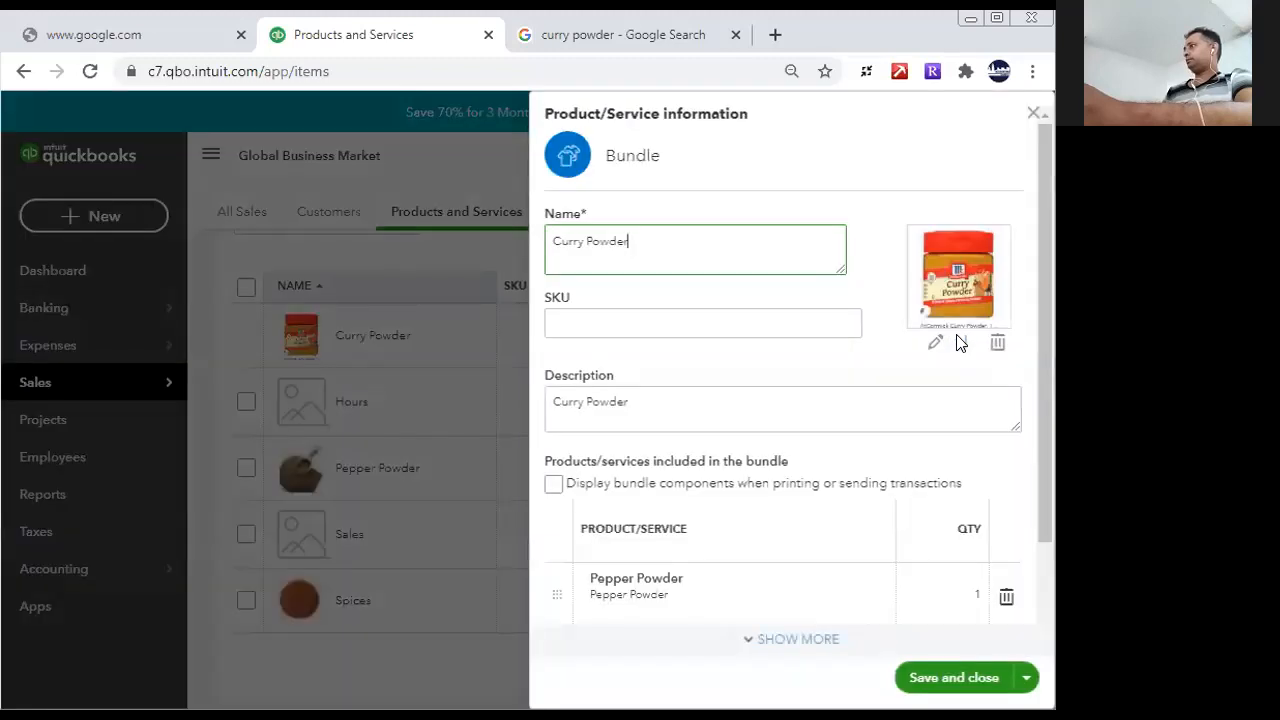
drag(1046, 402, 1046, 489)
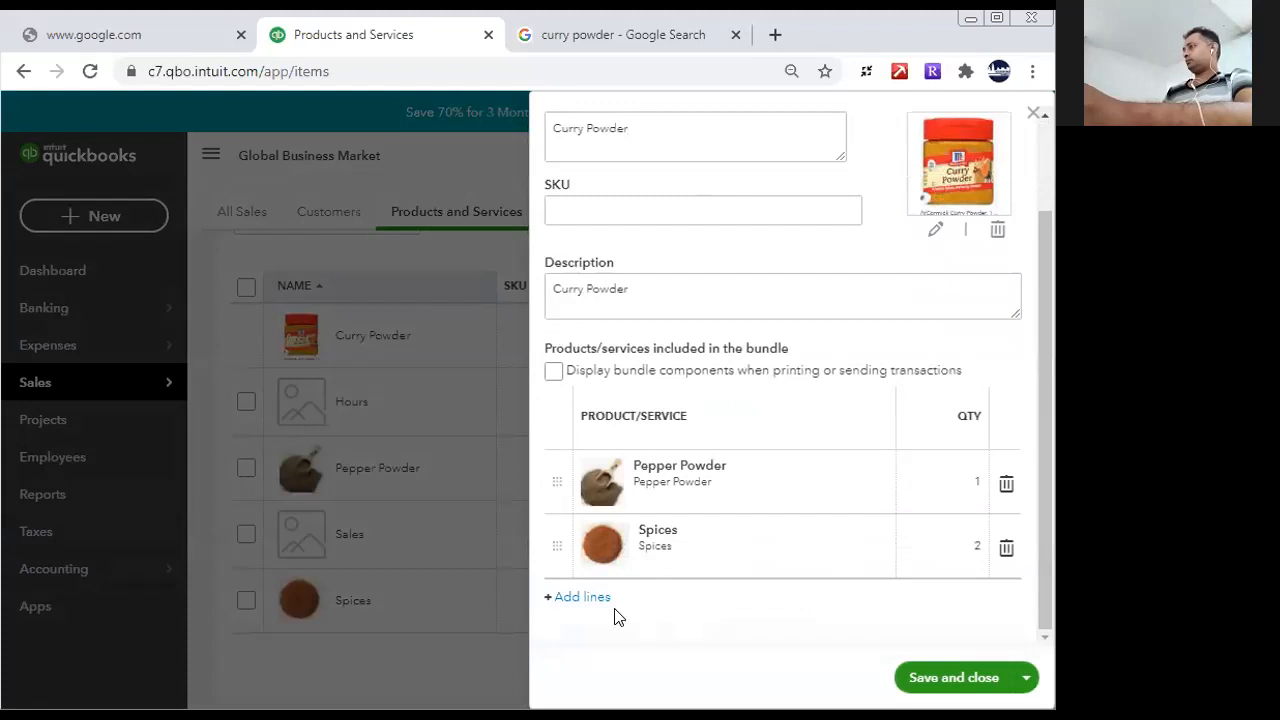
click(583, 597)
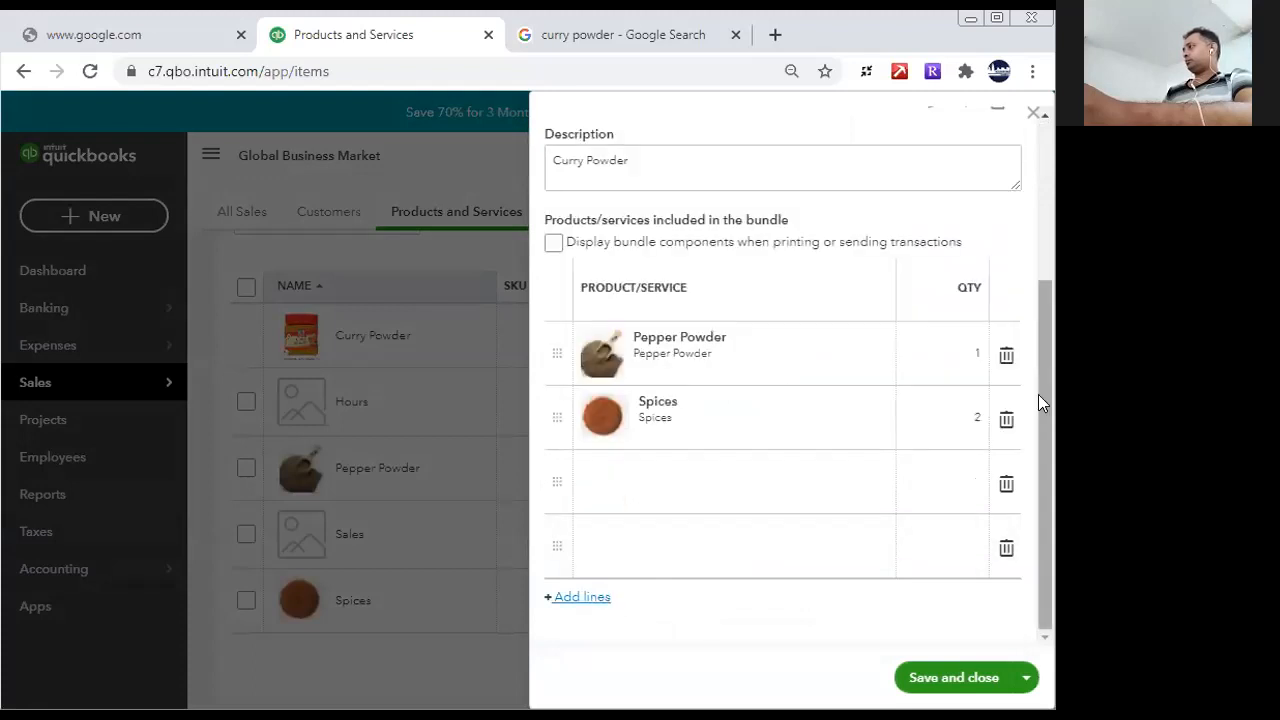
drag(1039, 395, 1027, 219)
triple_click(948, 405)
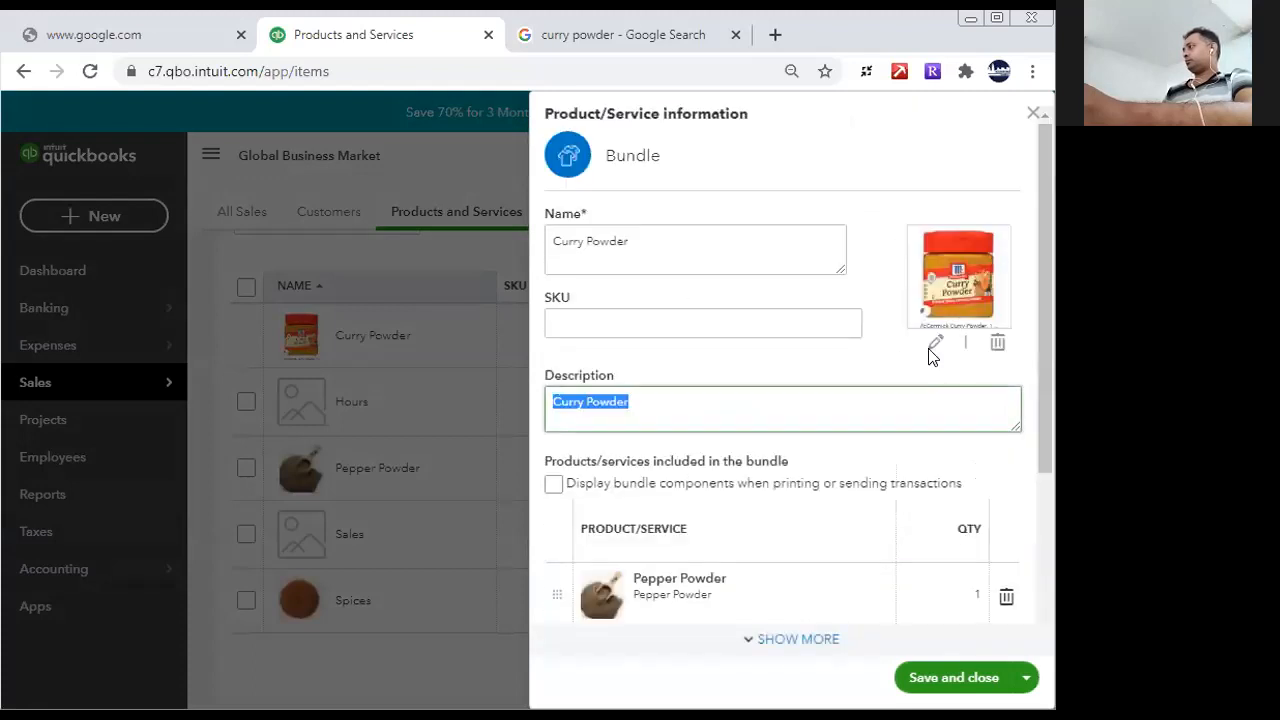
triple_click(648, 240)
click(654, 323)
click(1033, 114)
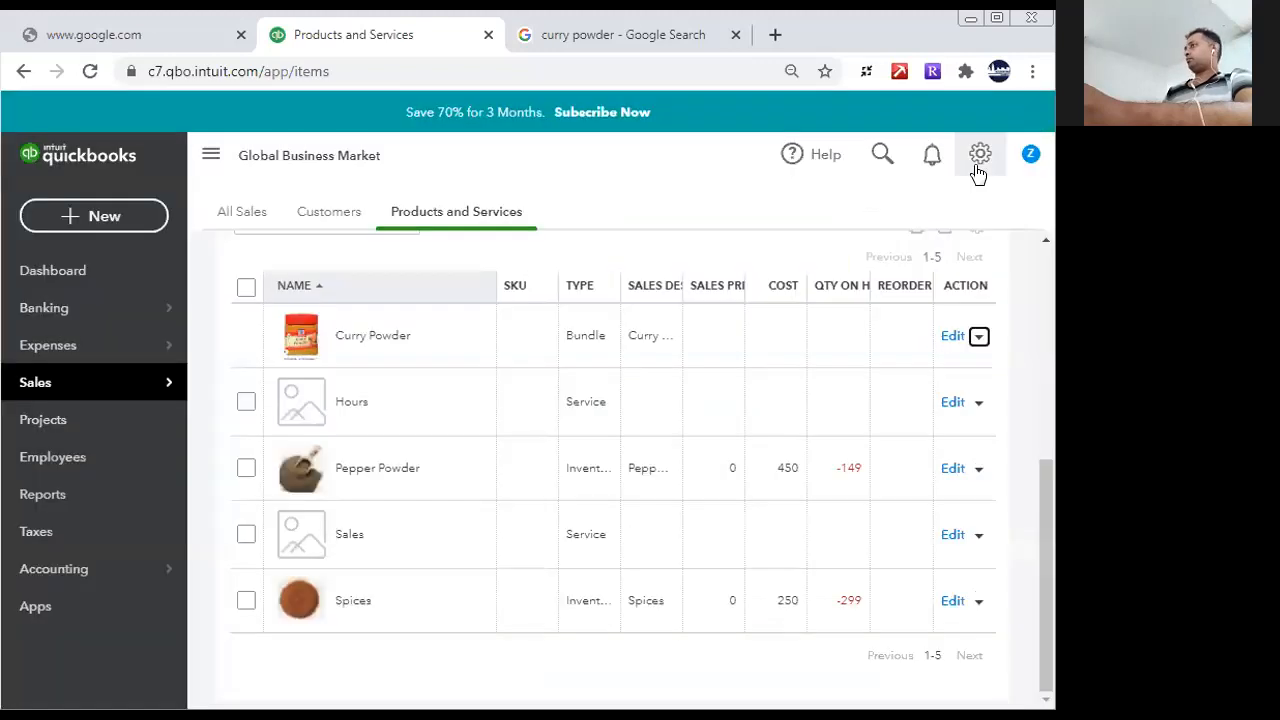
- Open the Profit and Loss report and drill down into the transactions behind Sales of Product Income
click(79, 215)
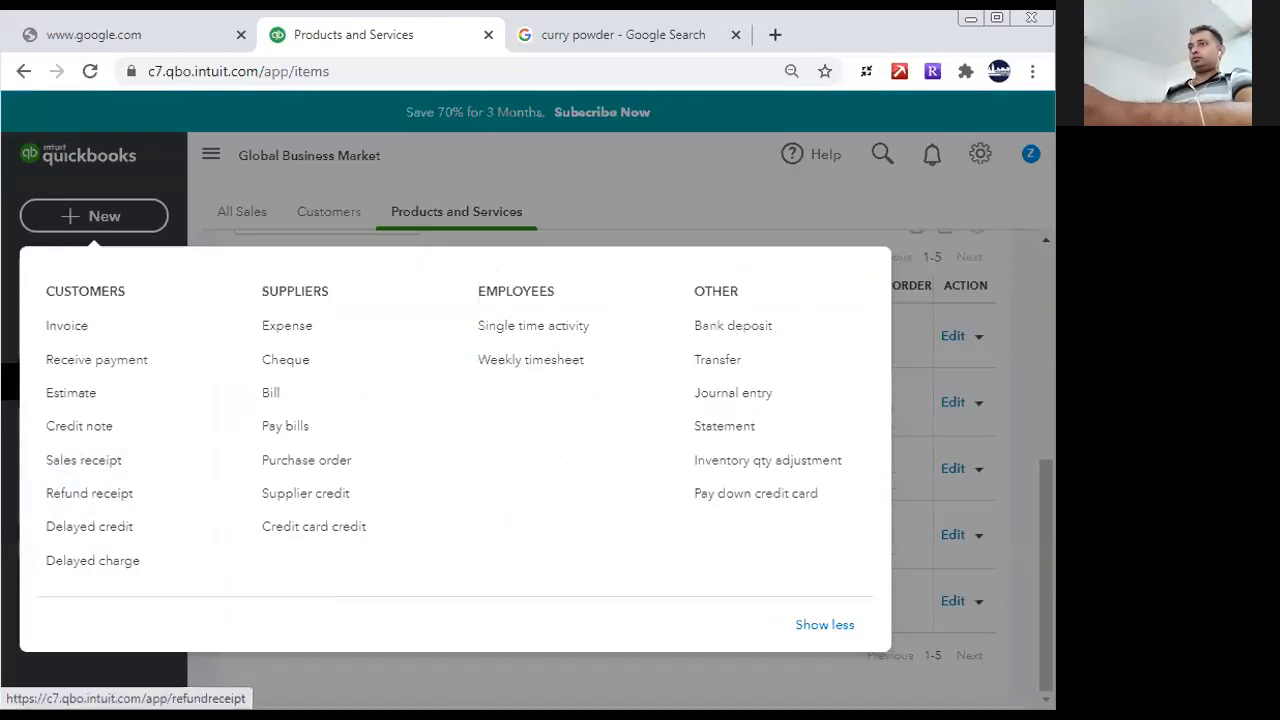
key(Escape)
click(30, 497)
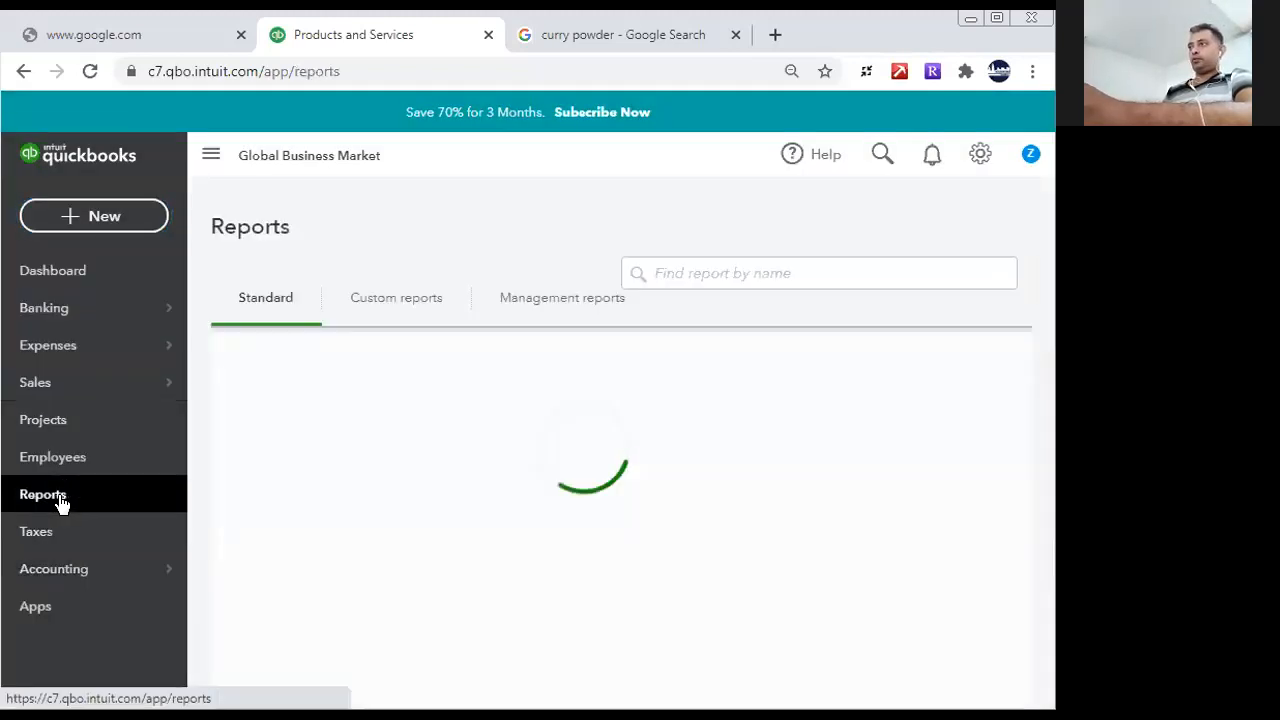
click(334, 634)
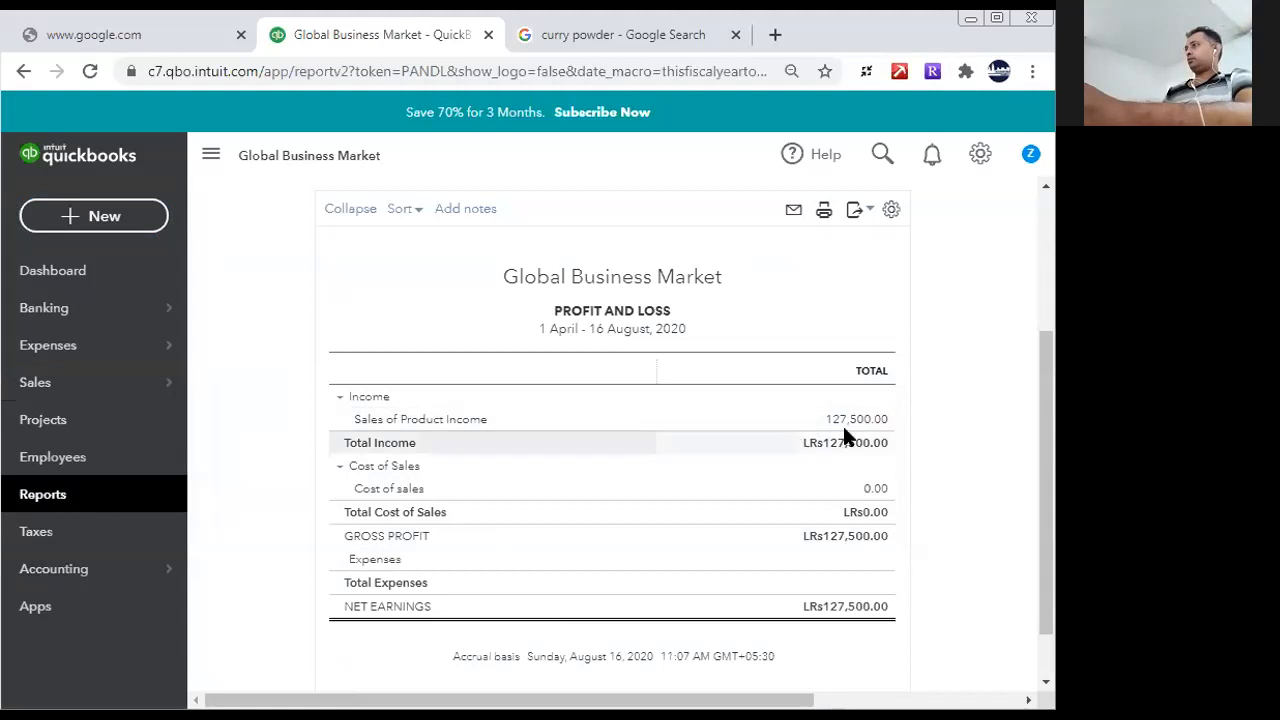
click(845, 420)
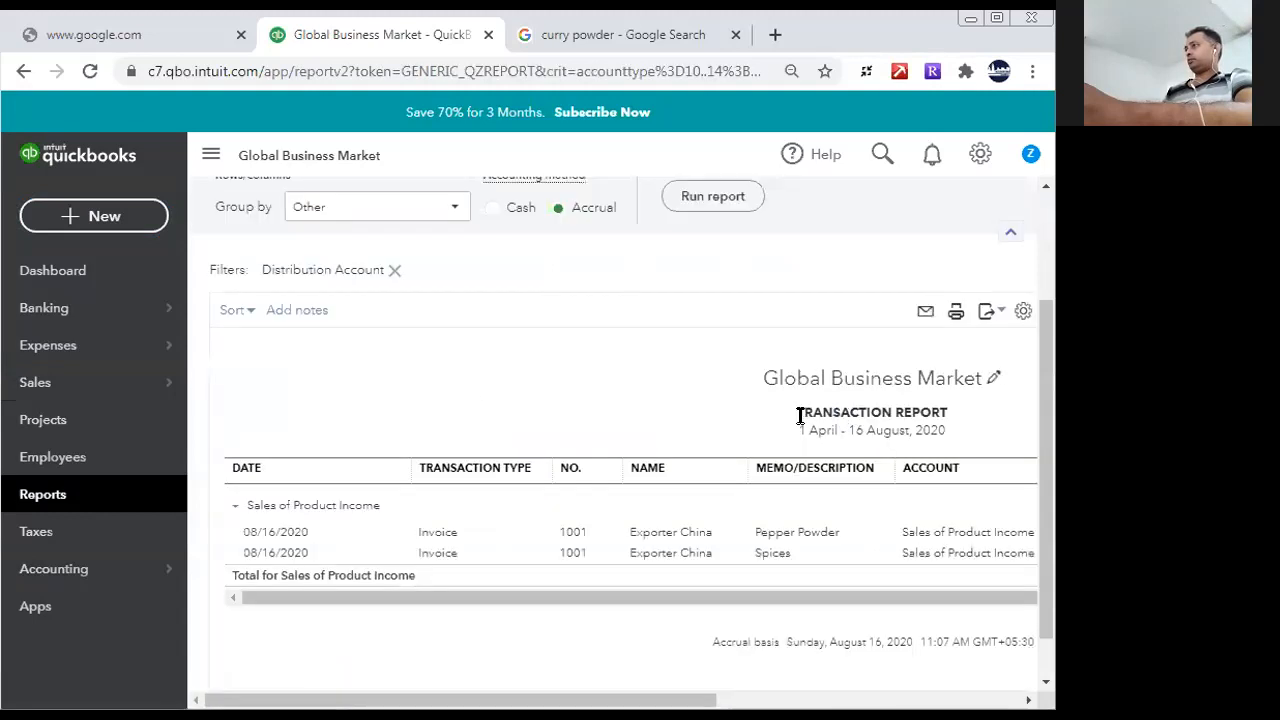
drag(645, 699, 939, 661)
- Open the Exporter China invoice from the transaction report and delete it, confirming the deletion
click(670, 532)
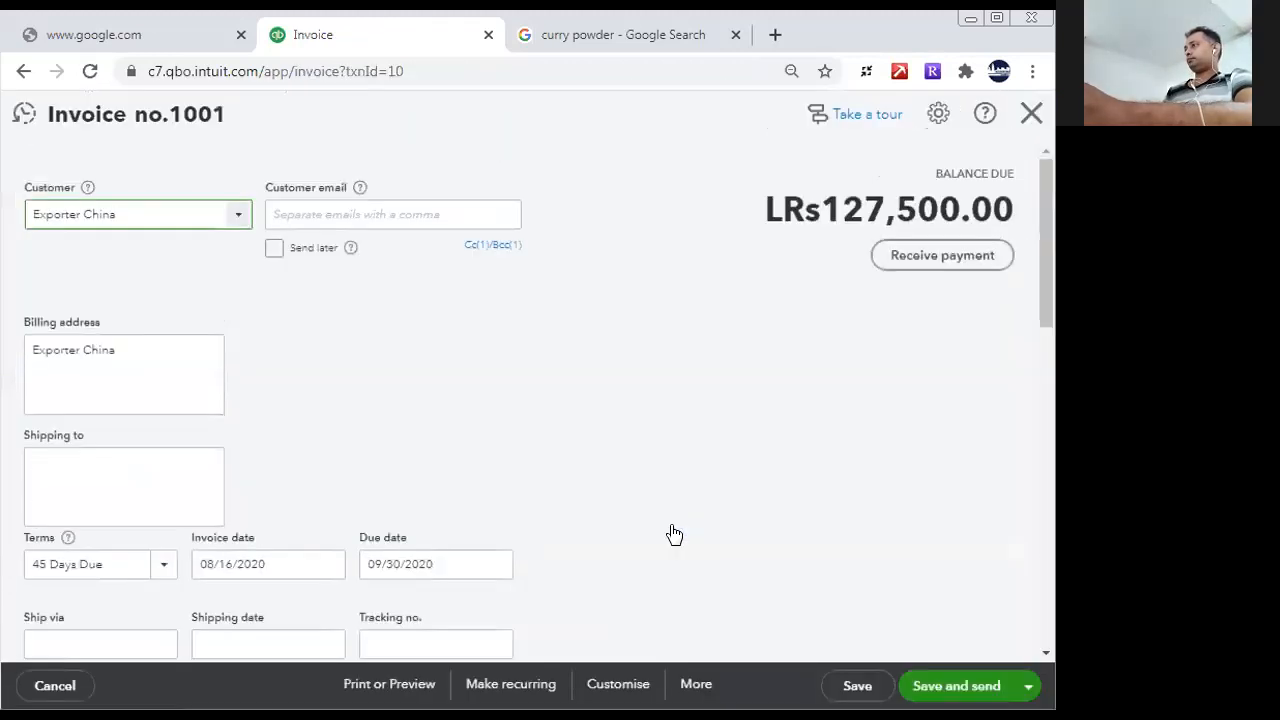
scroll(1030, 490, down, 5)
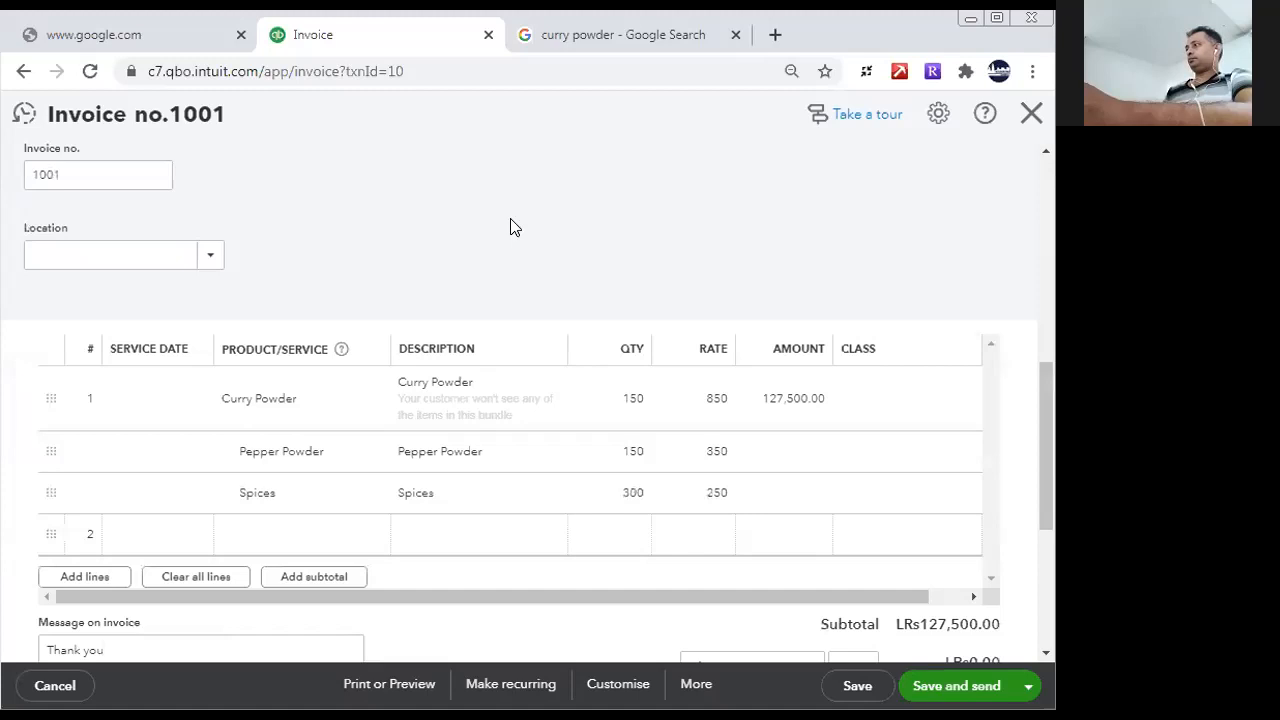
click(697, 685)
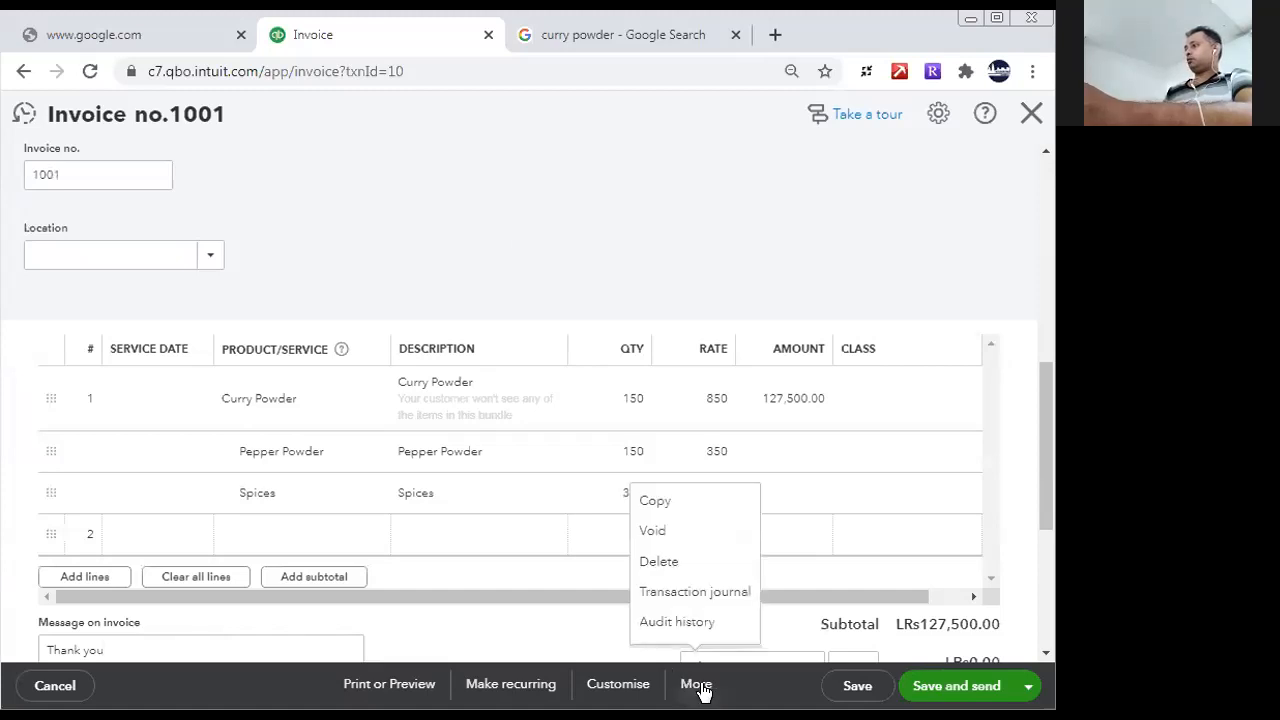
click(655, 561)
click(658, 450)
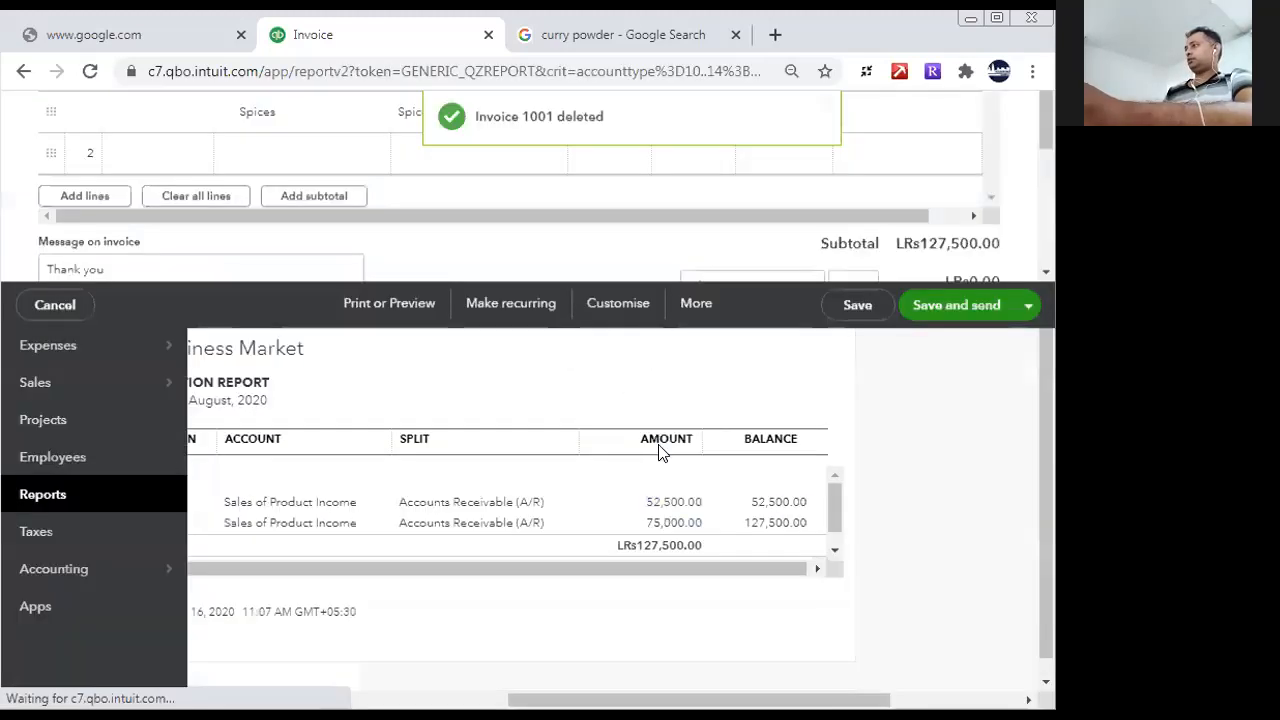
- Start a new invoice and choose Exporter China as the customer
click(72, 222)
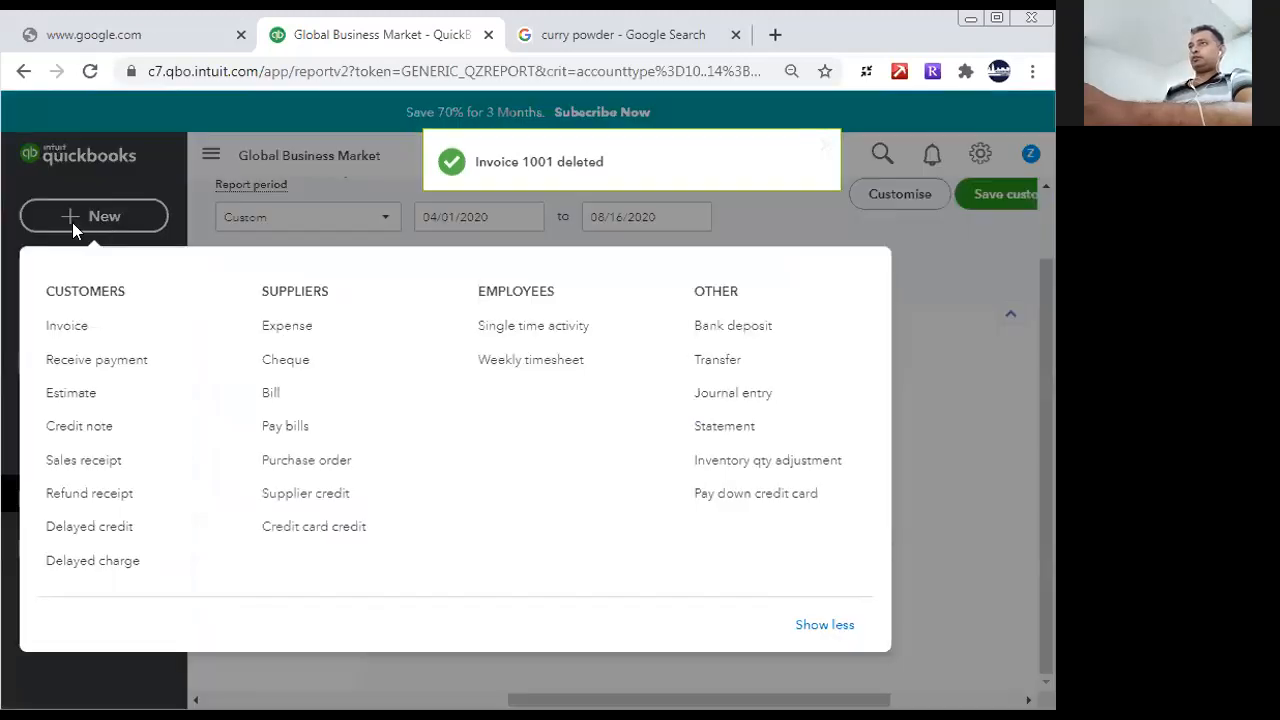
click(100, 330)
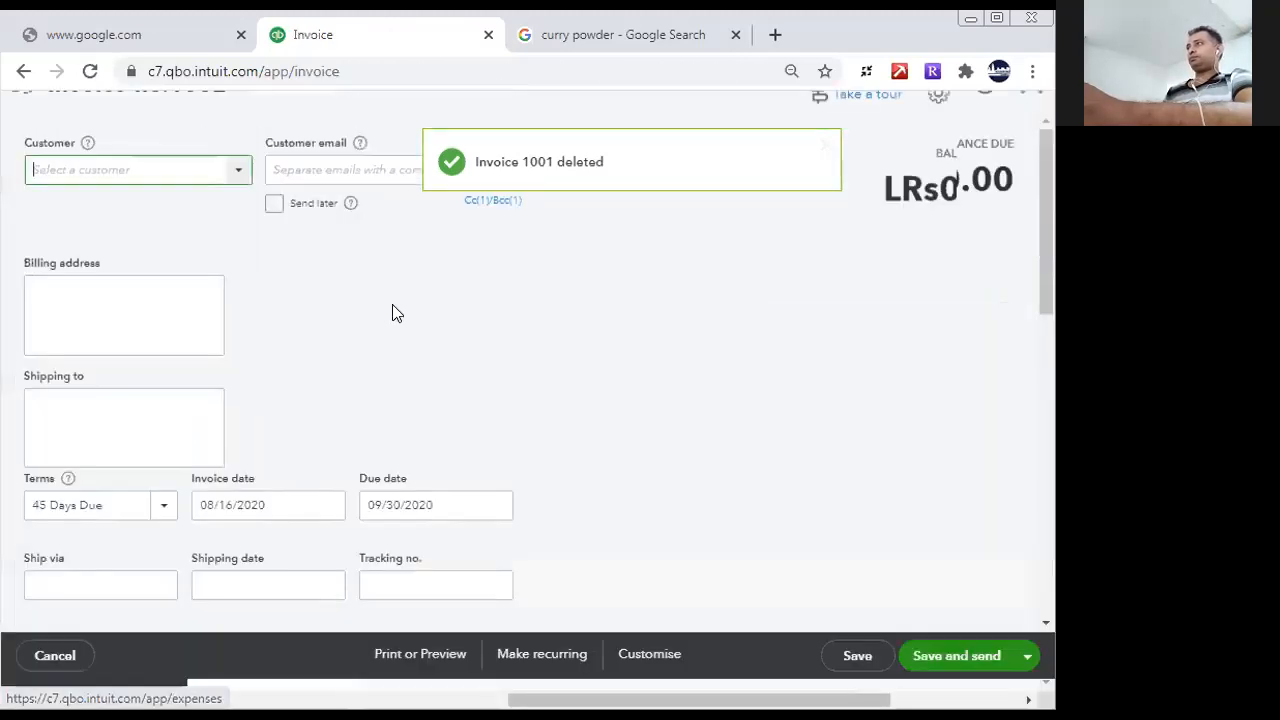
text(ex)
click(143, 264)
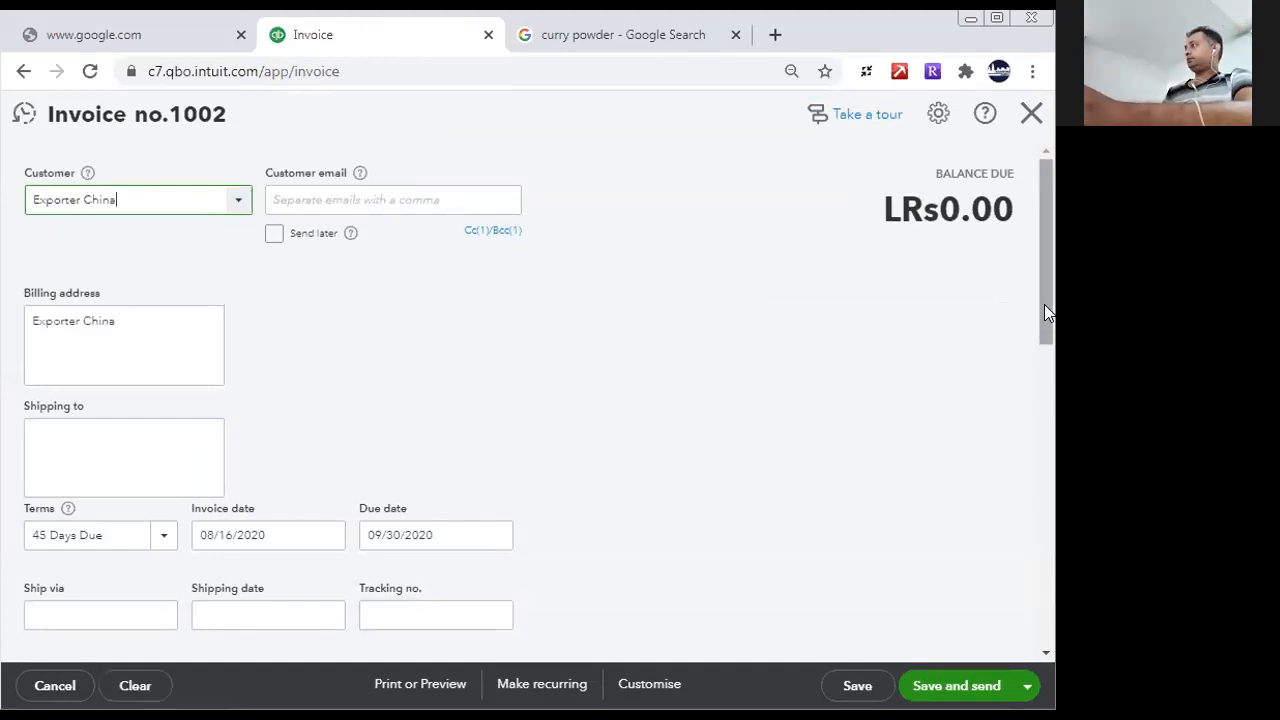
- Add the Curry Powder bundle to the new invoice's first line and try to edit its rate
scroll(1046, 304, down, 3)
scroll(251, 477, down, 3)
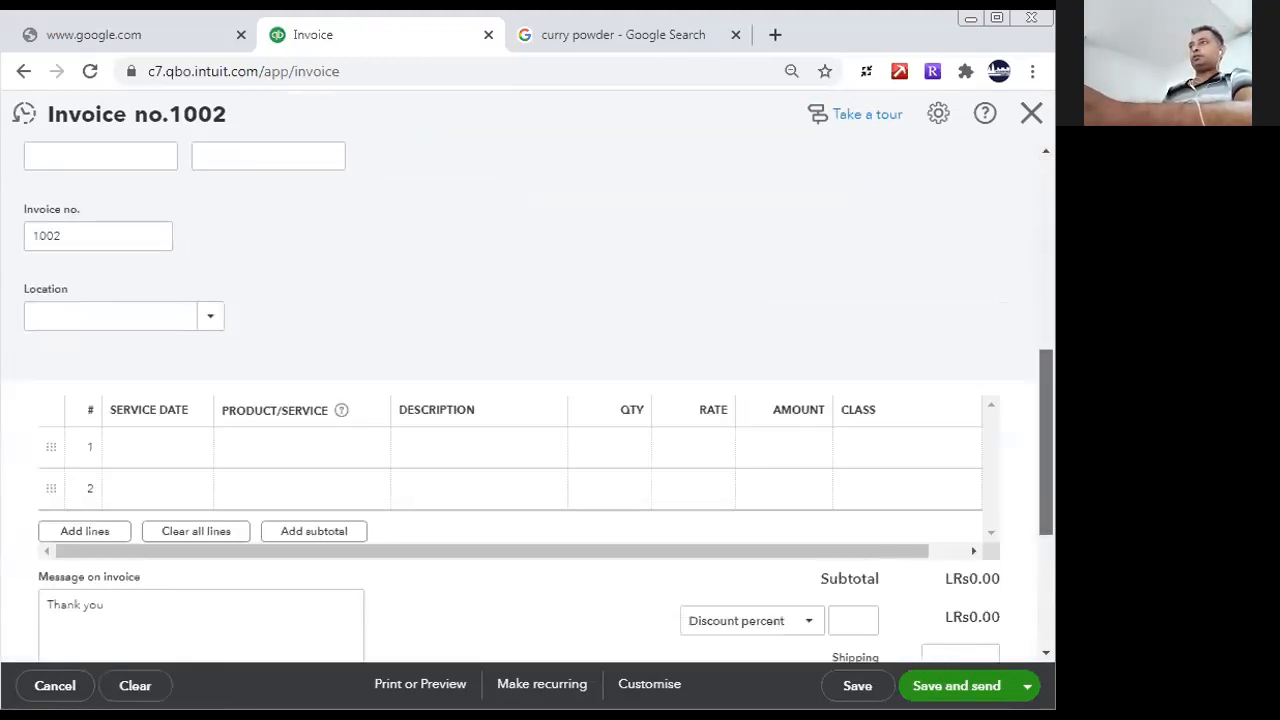
click(294, 352)
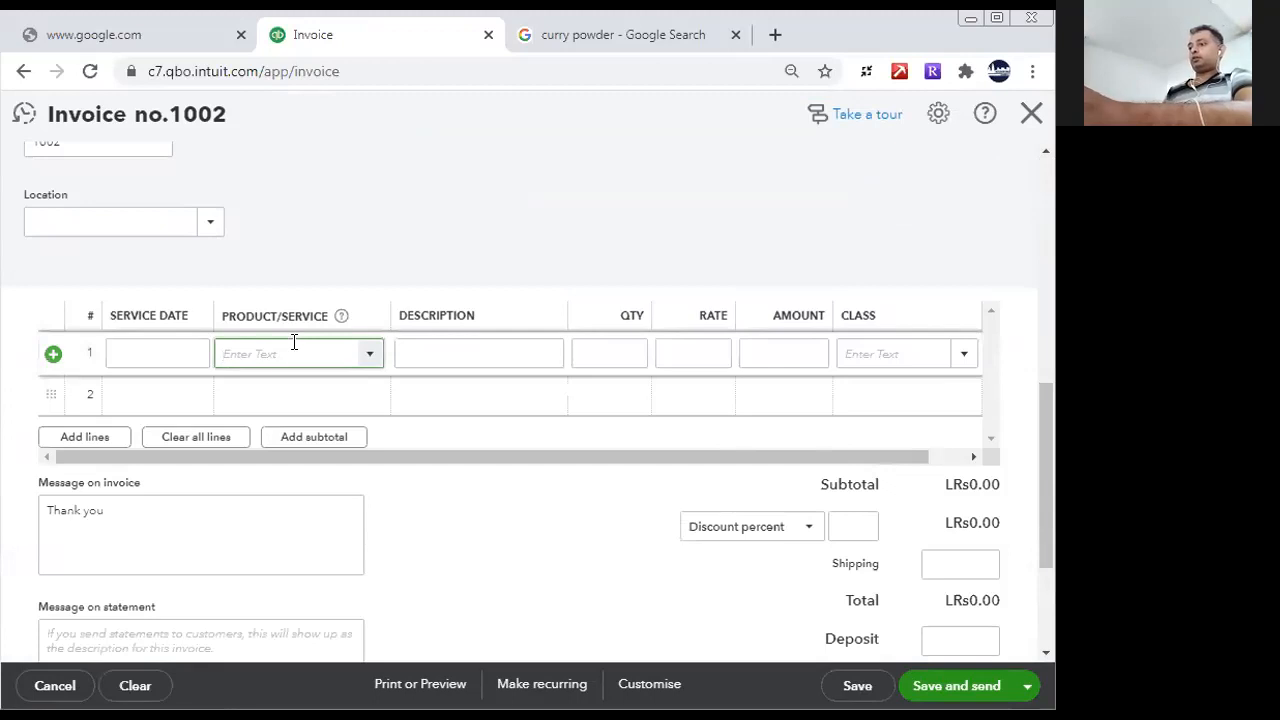
text(cur)
click(306, 421)
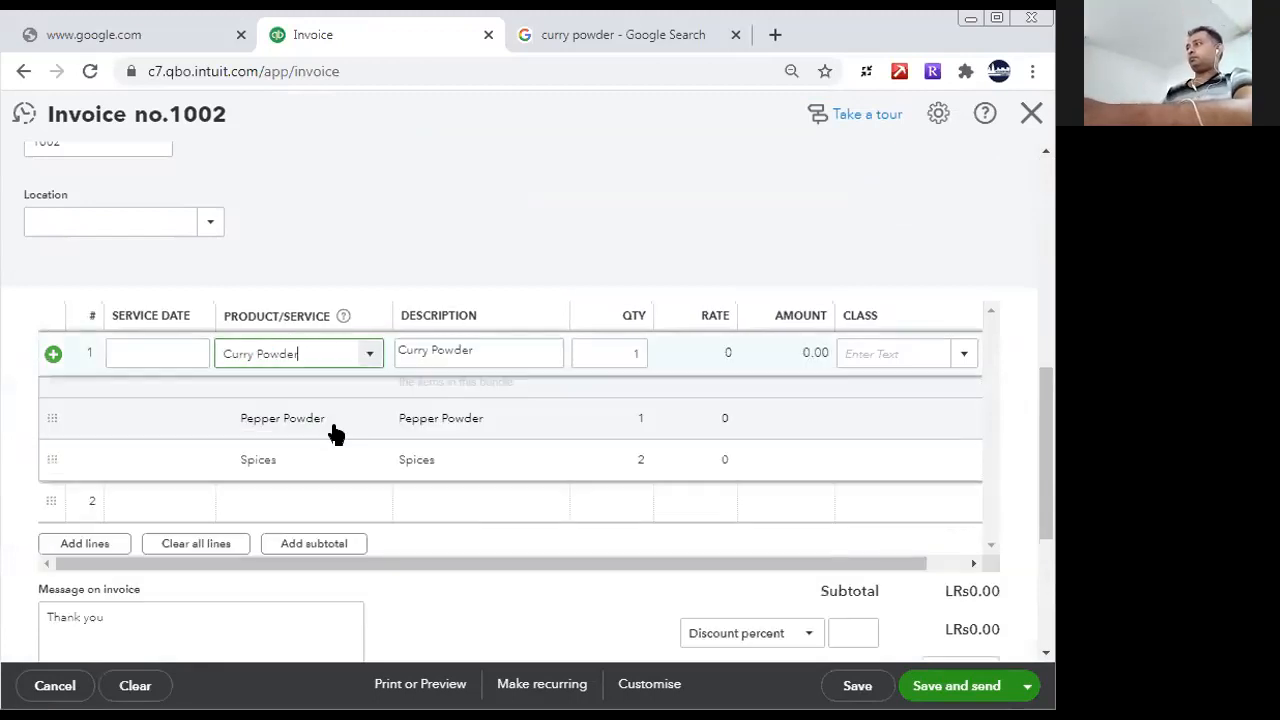
click(714, 358)
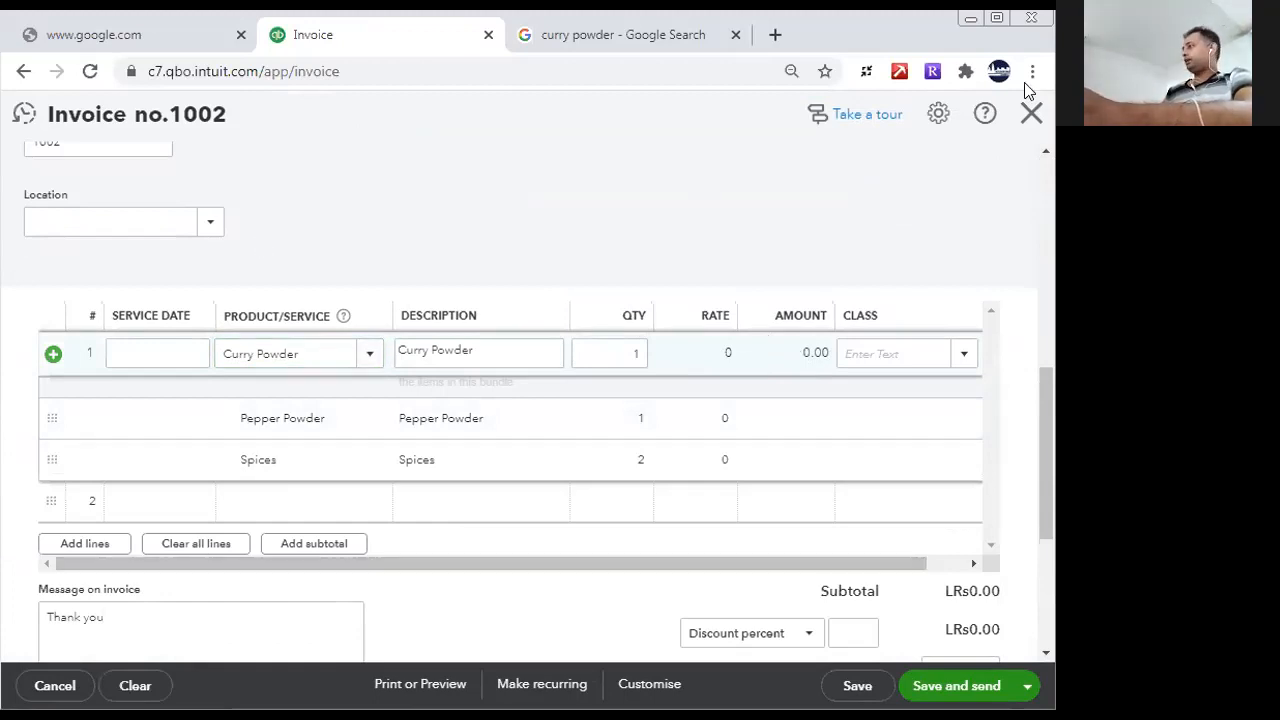
- Leave the new invoice without saving and start a new cheque with Cash as the payee
click(1031, 114)
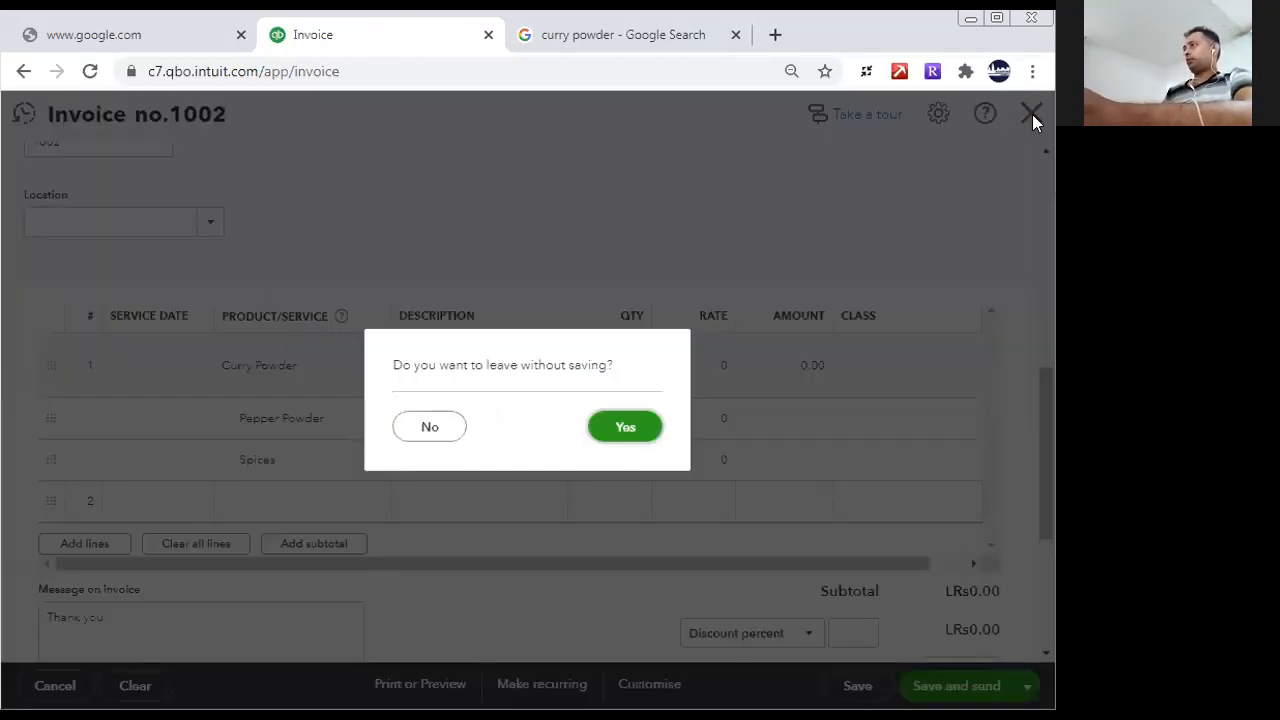
click(615, 426)
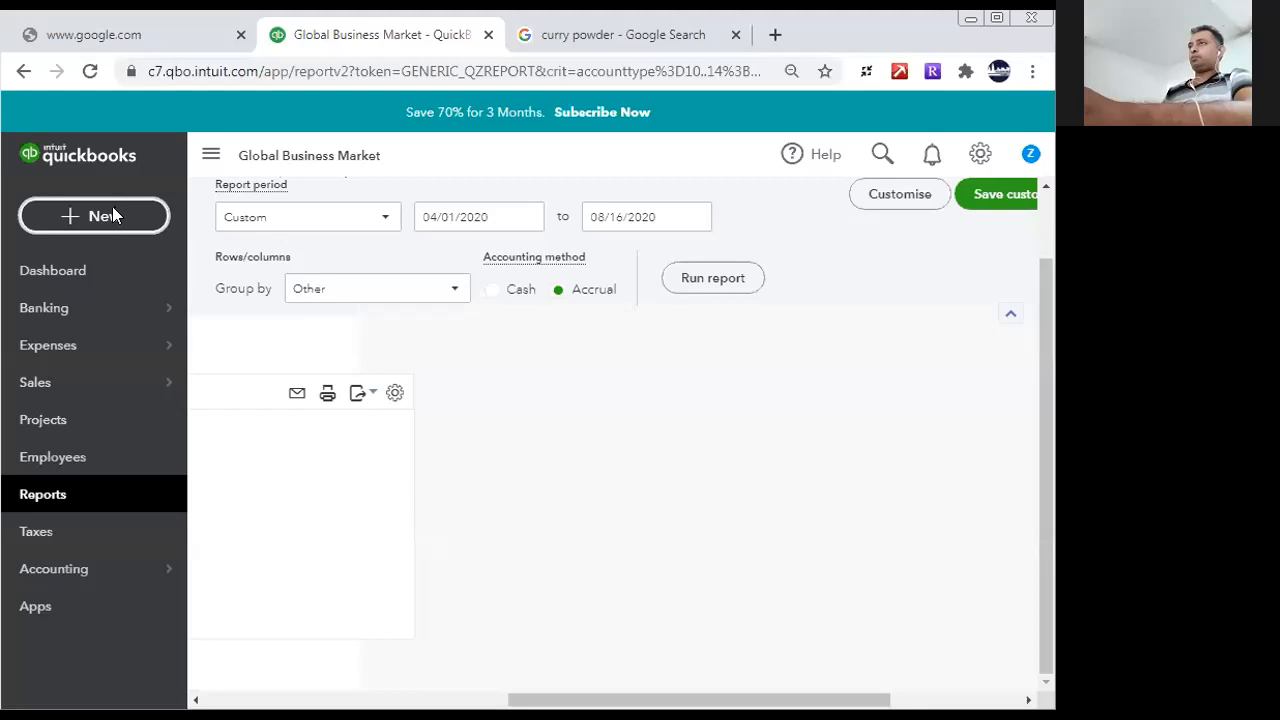
click(110, 212)
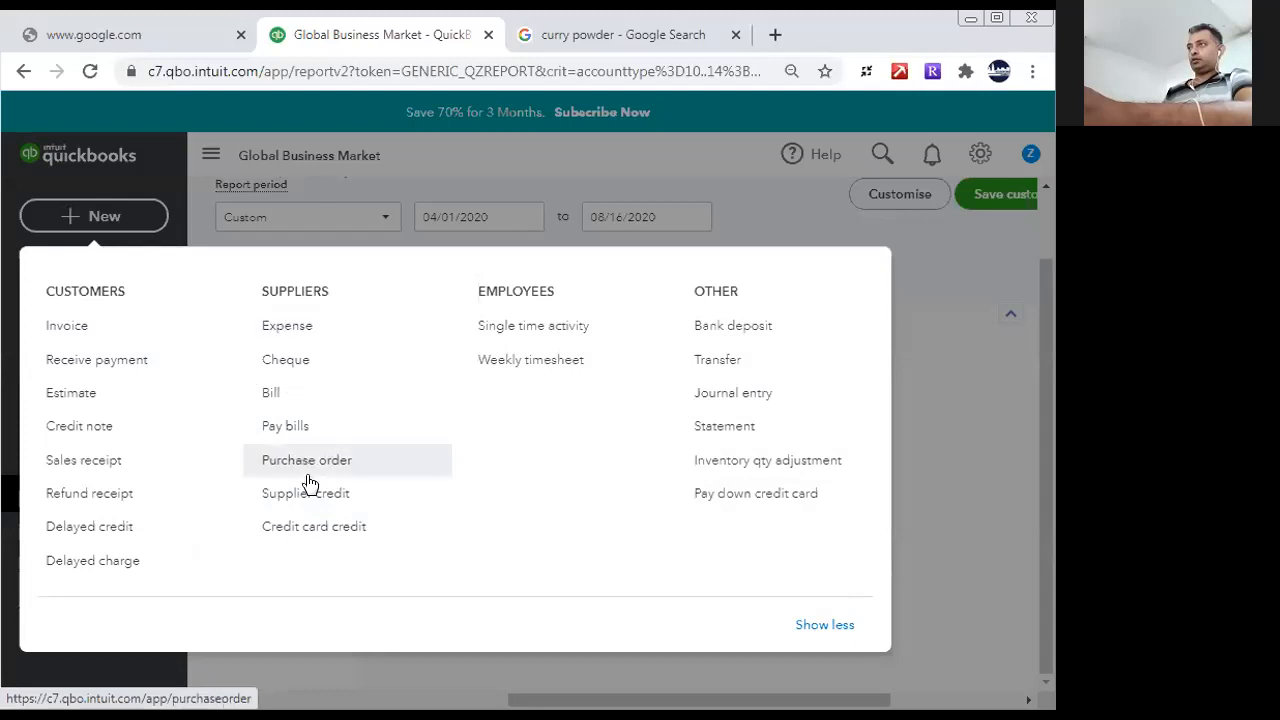
click(318, 360)
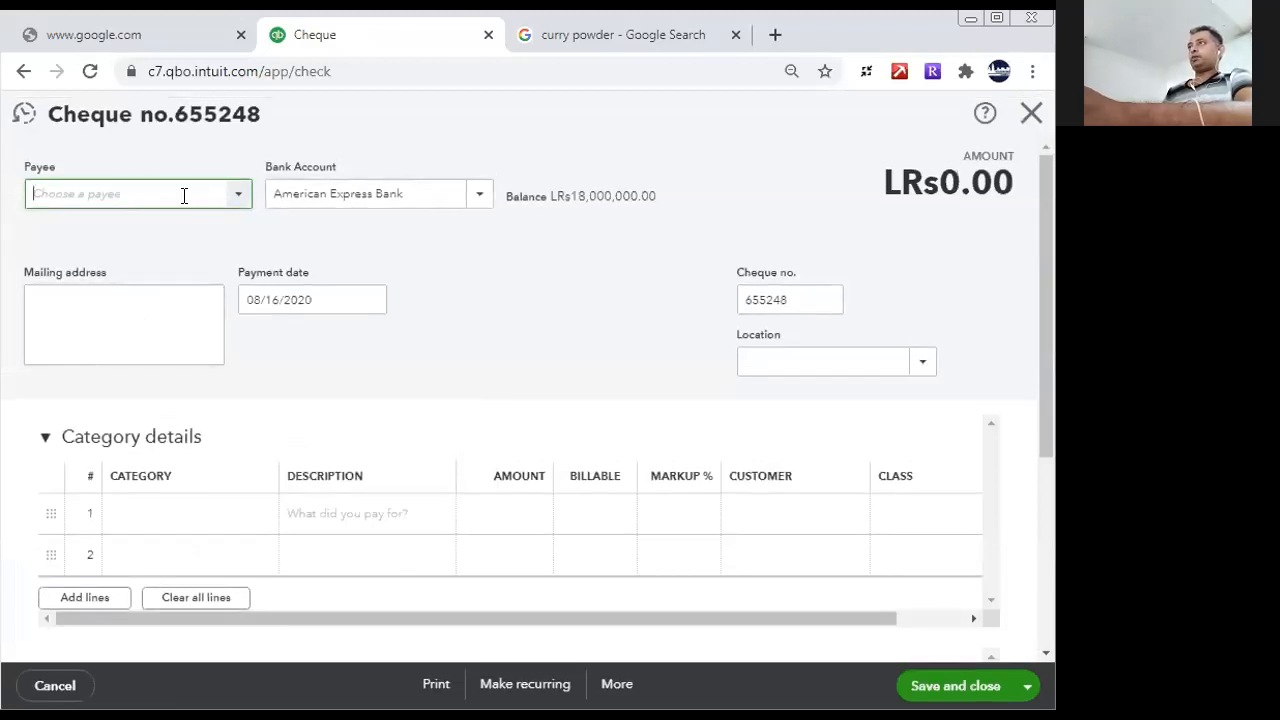
text(cas)
click(130, 257)
- Clear all prefilled category lines from the cheque and look for a "spic" category on the first line
click(300, 516)
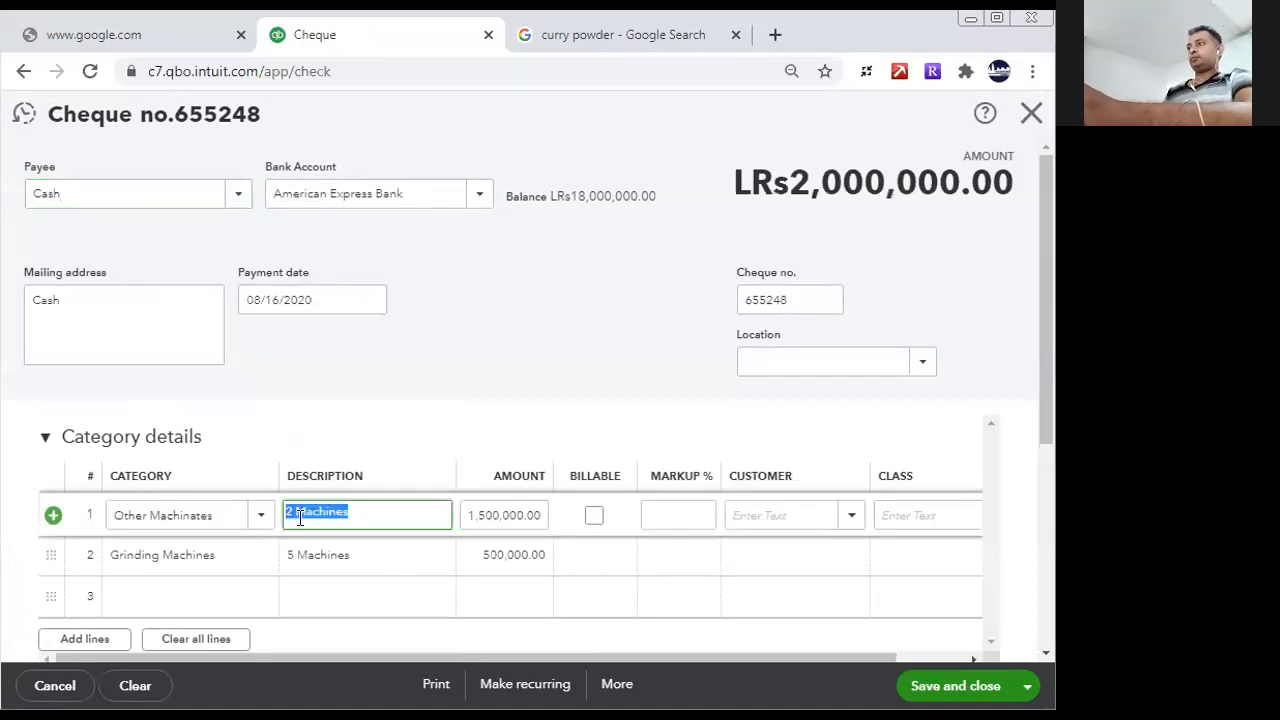
click(258, 525)
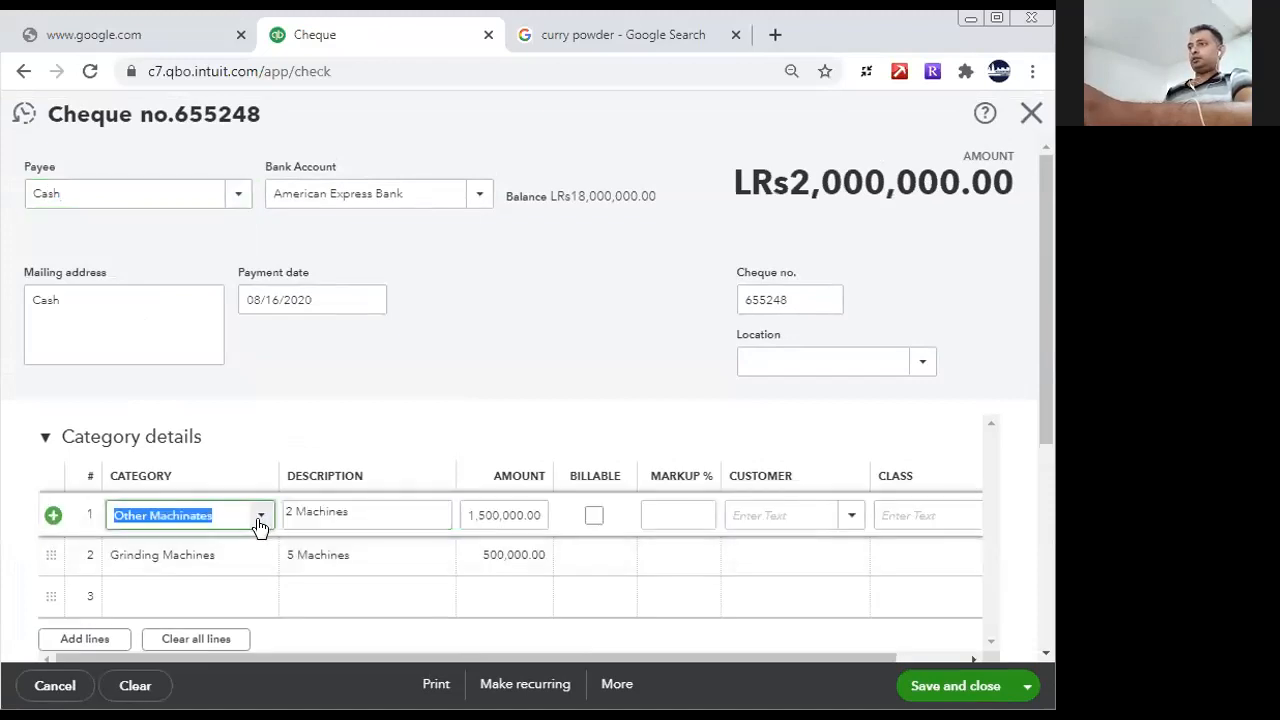
click(212, 643)
click(204, 512)
text(spic)
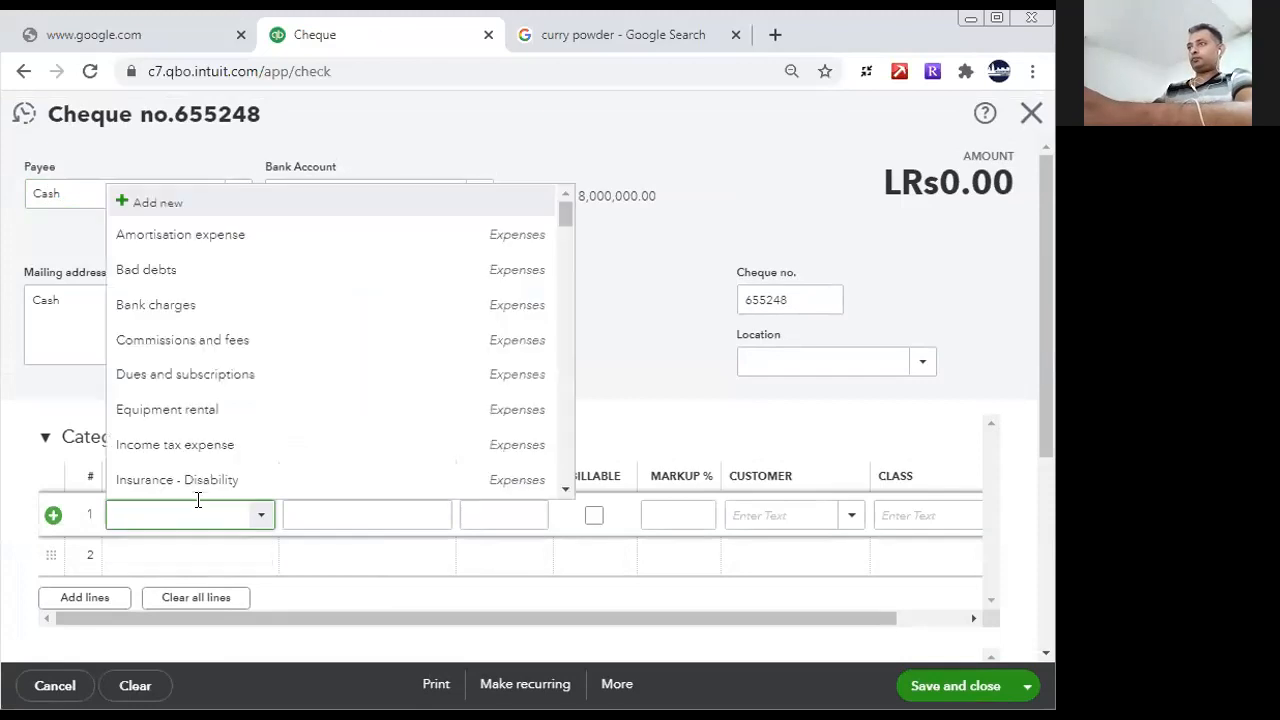
mouse_move(1043, 310)
mouse_down()
mouse_move(1044, 420)
mouse_move(1044, 332)
mouse_up()
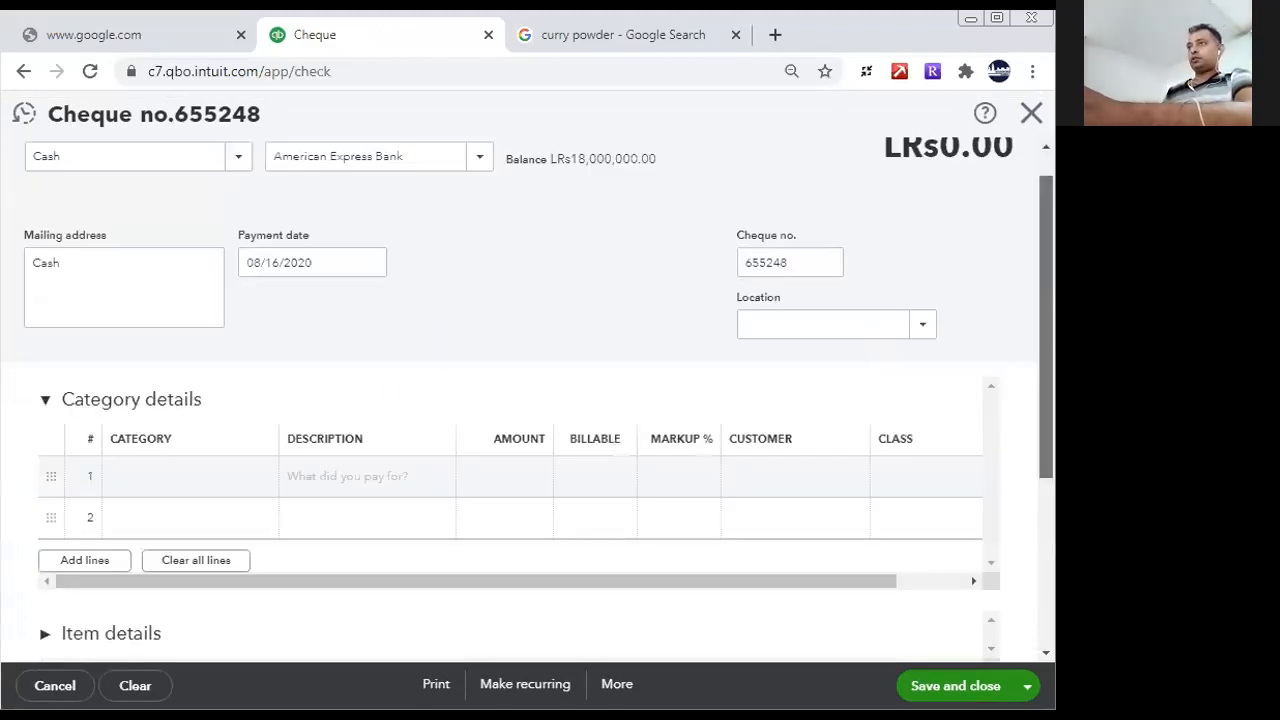
- Collapse the category details, expand the item details and add Spices on the first item line with a quantity of 800
click(45, 403)
click(50, 492)
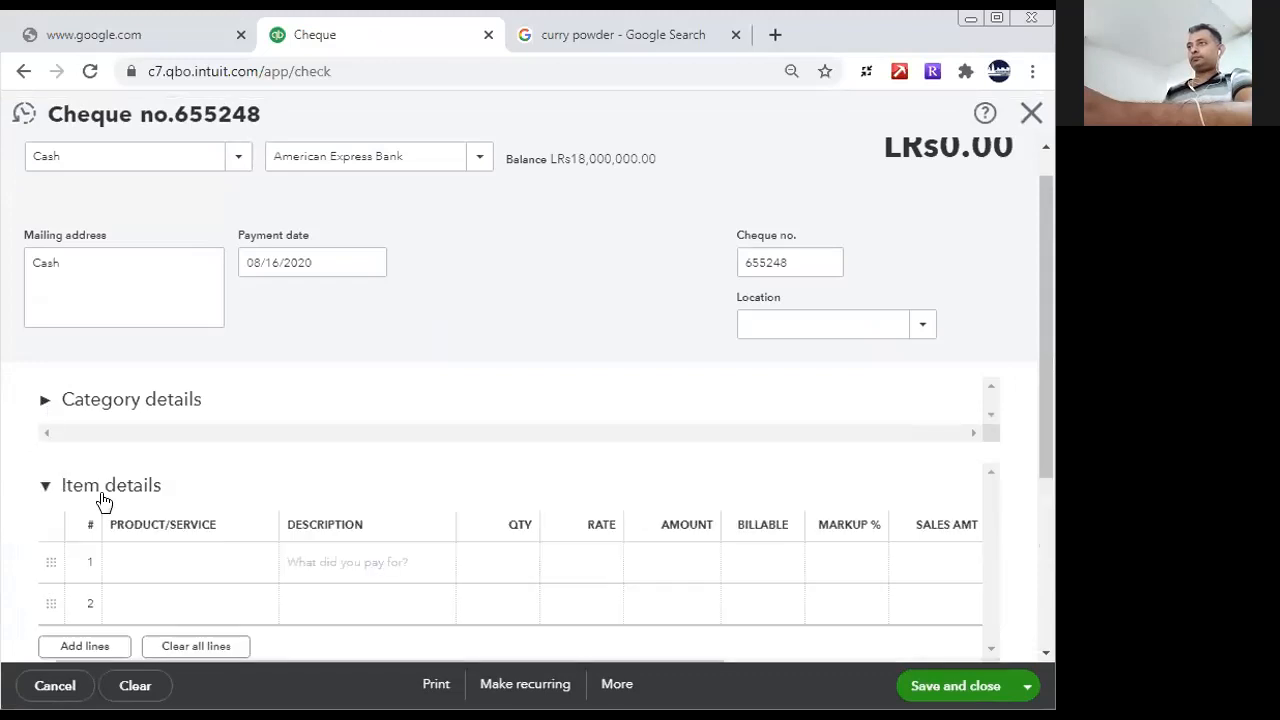
click(188, 567)
text(spi)
click(217, 632)
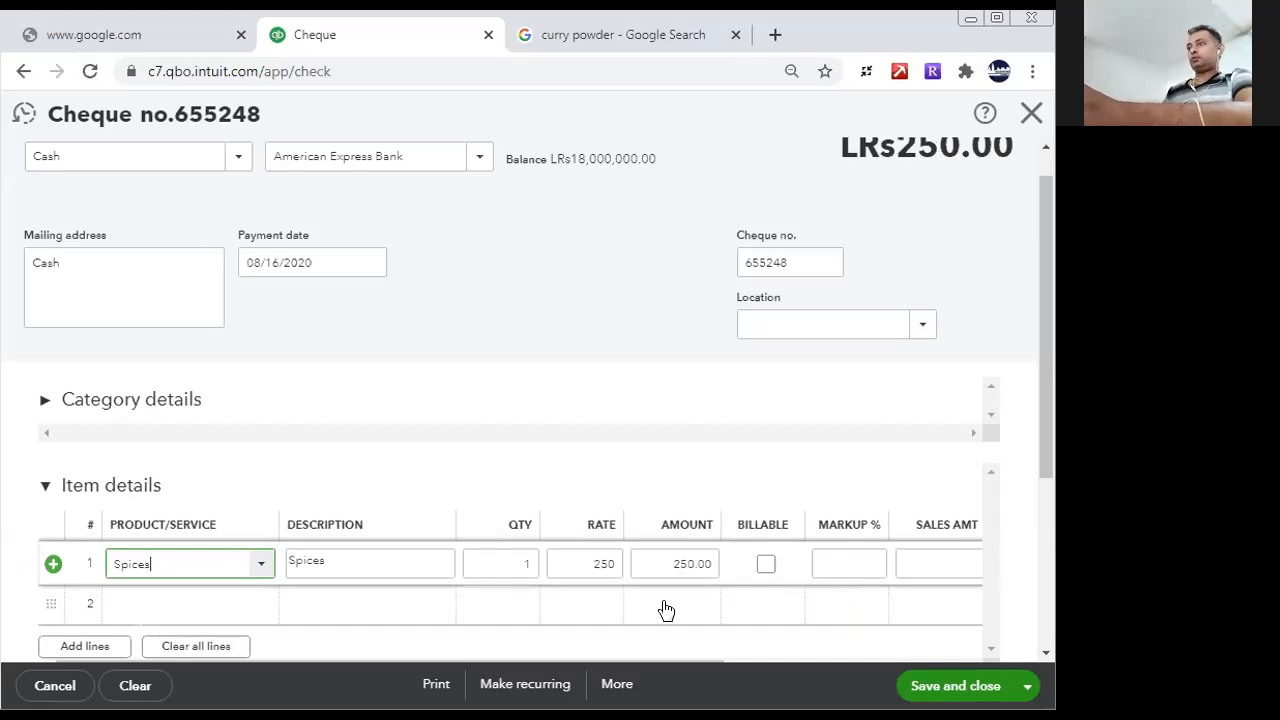
click(506, 565)
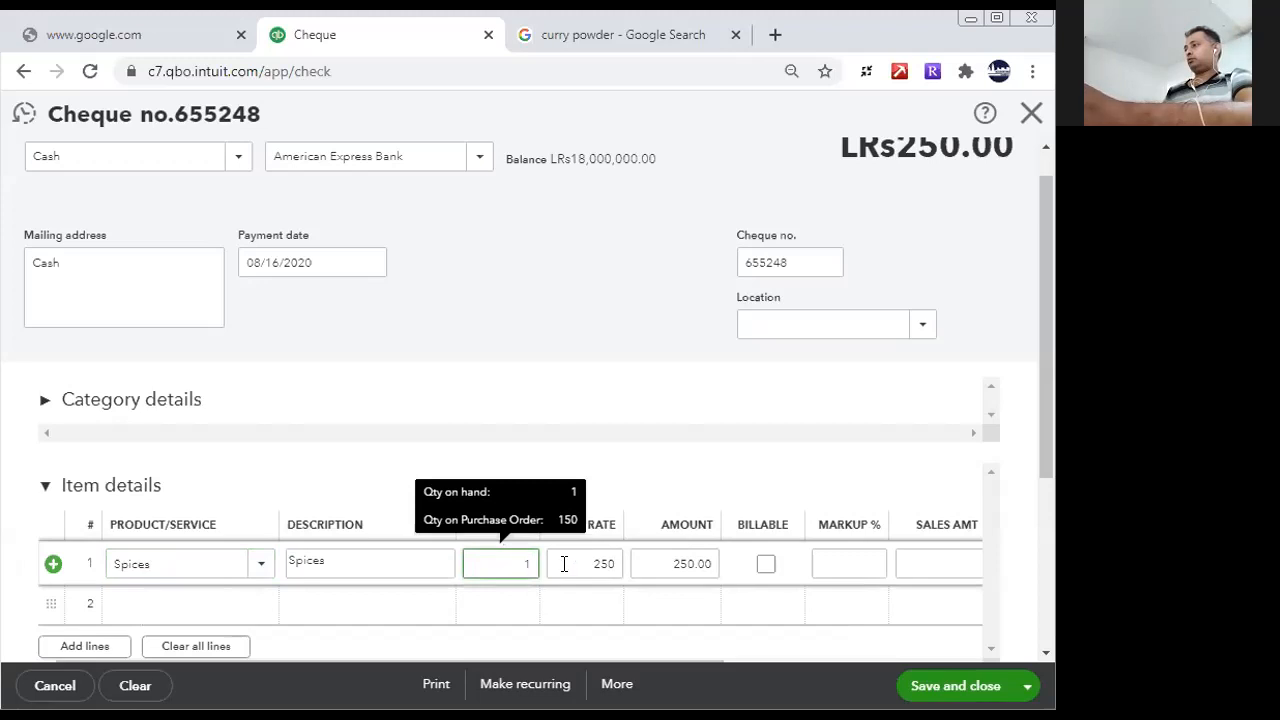
drag(519, 564, 564, 564)
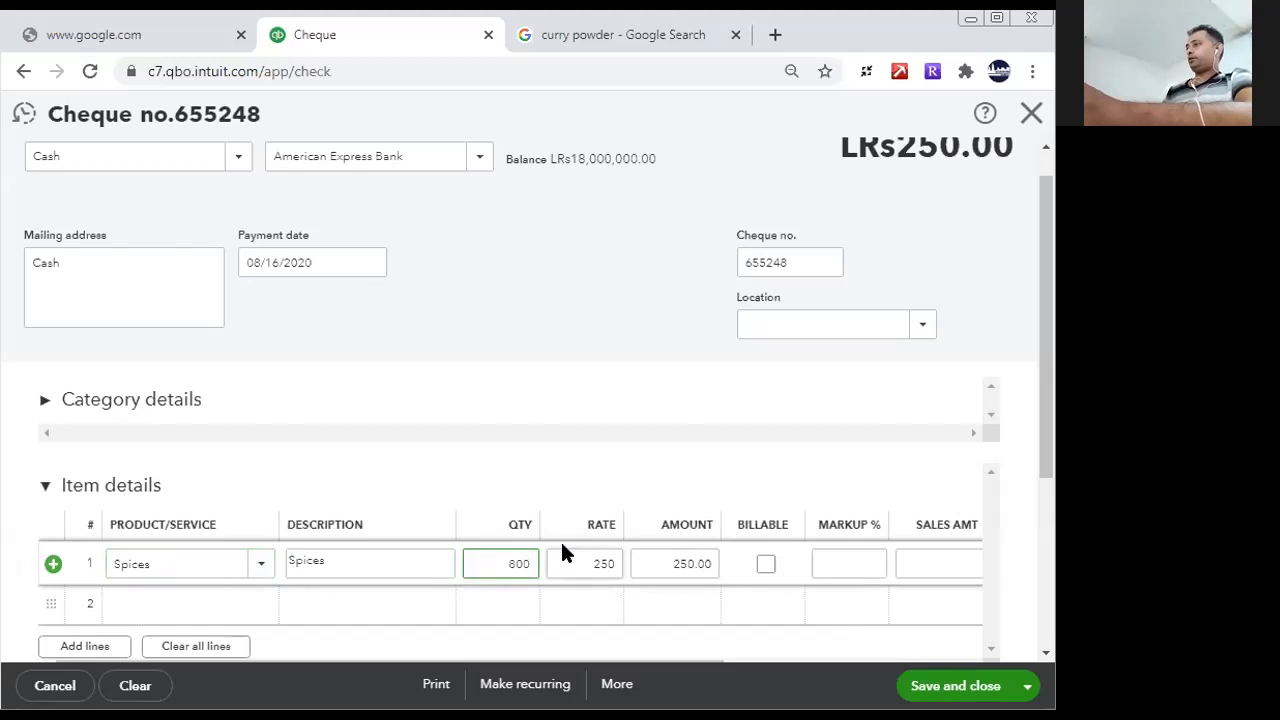
click(562, 545)
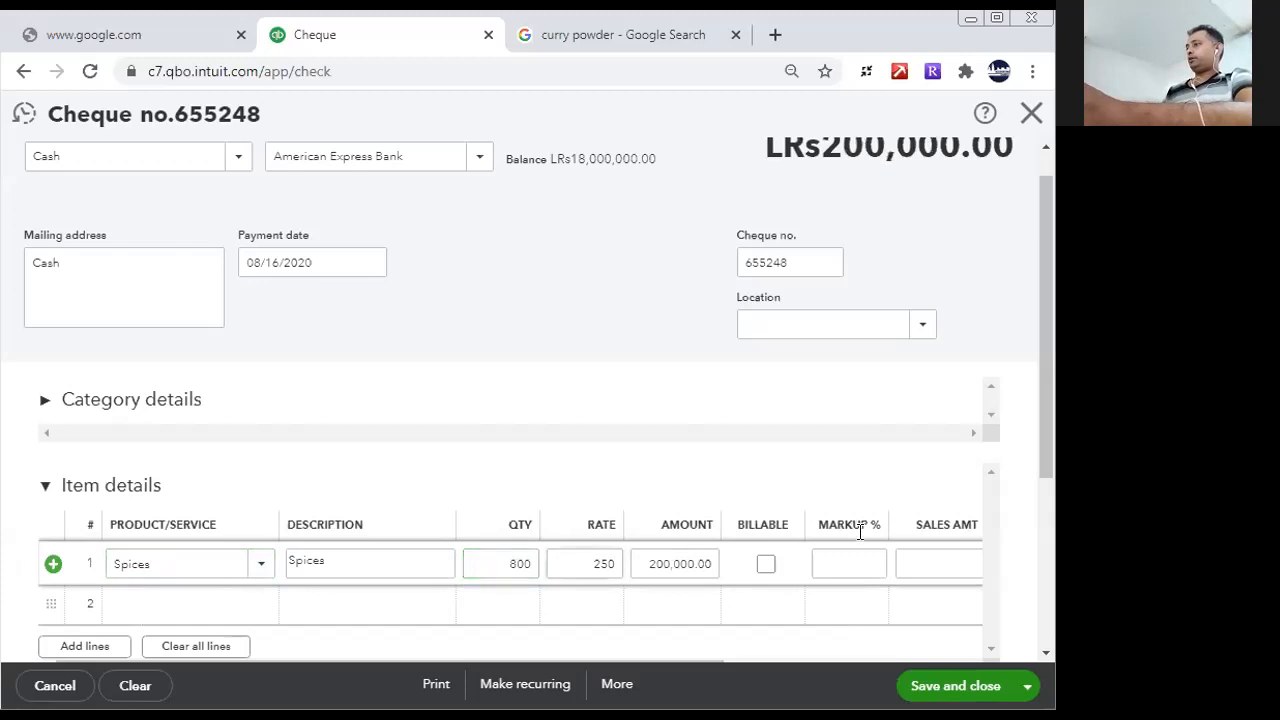
- Add Pepper Powder on the second item line with a quantity of 10,000, and save and close the cheque
click(228, 610)
text(Pepper Powder)
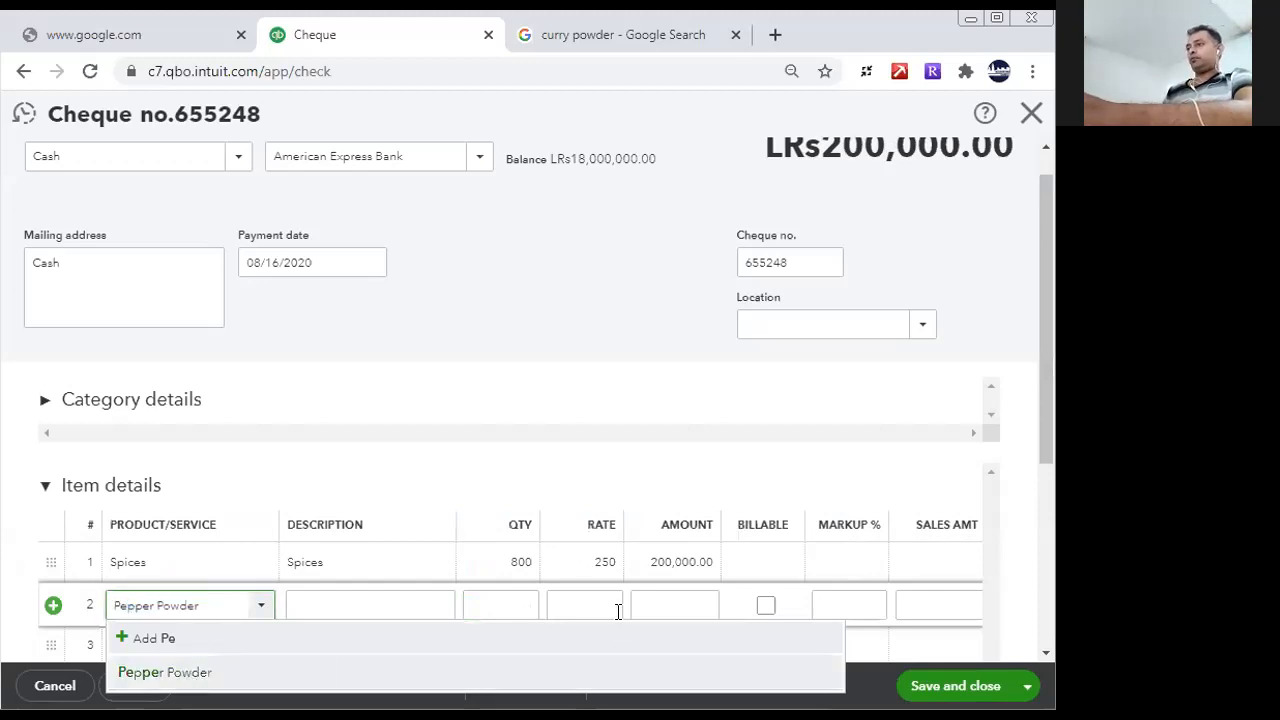
key(Return)
click(526, 605)
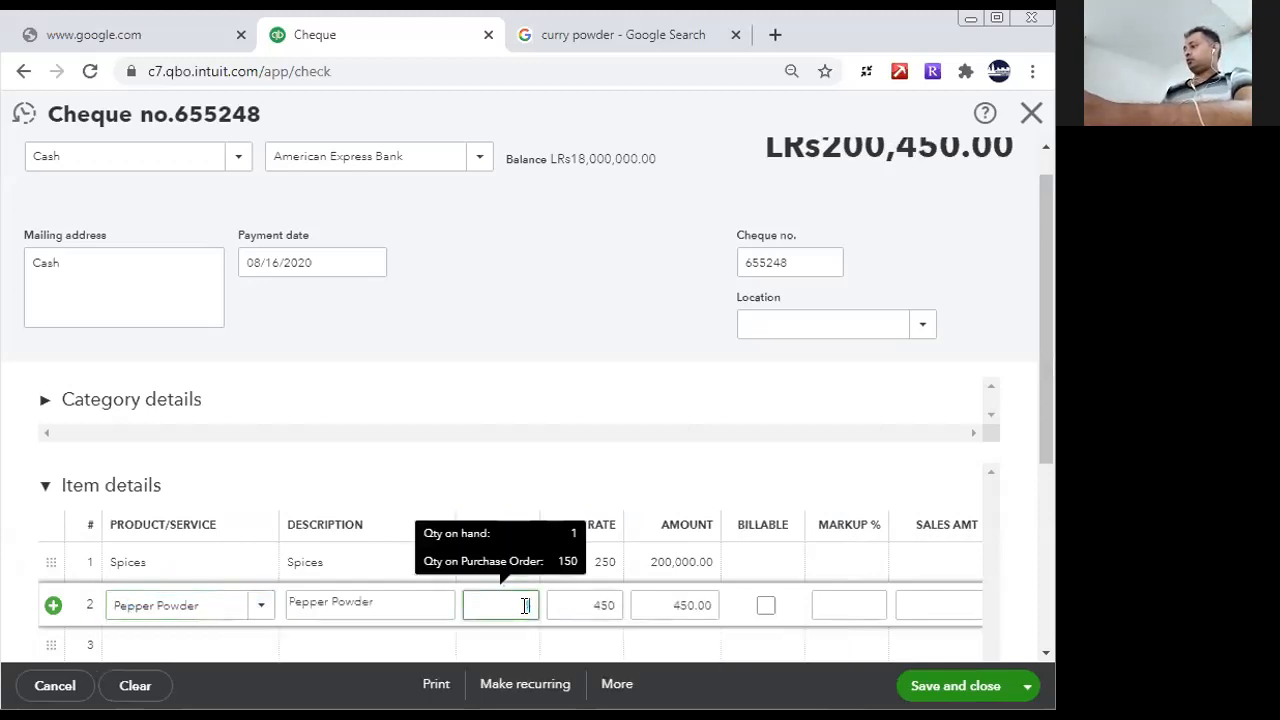
text(10000)
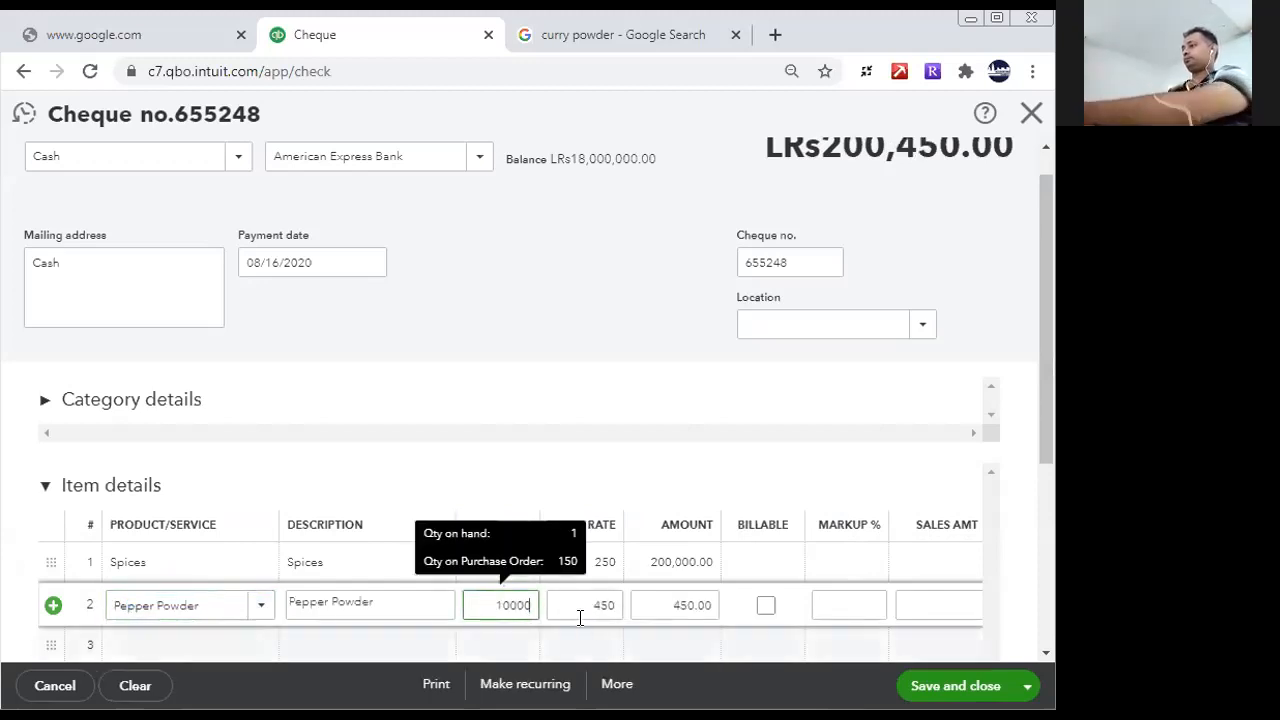
click(580, 603)
drag(1041, 452, 1041, 632)
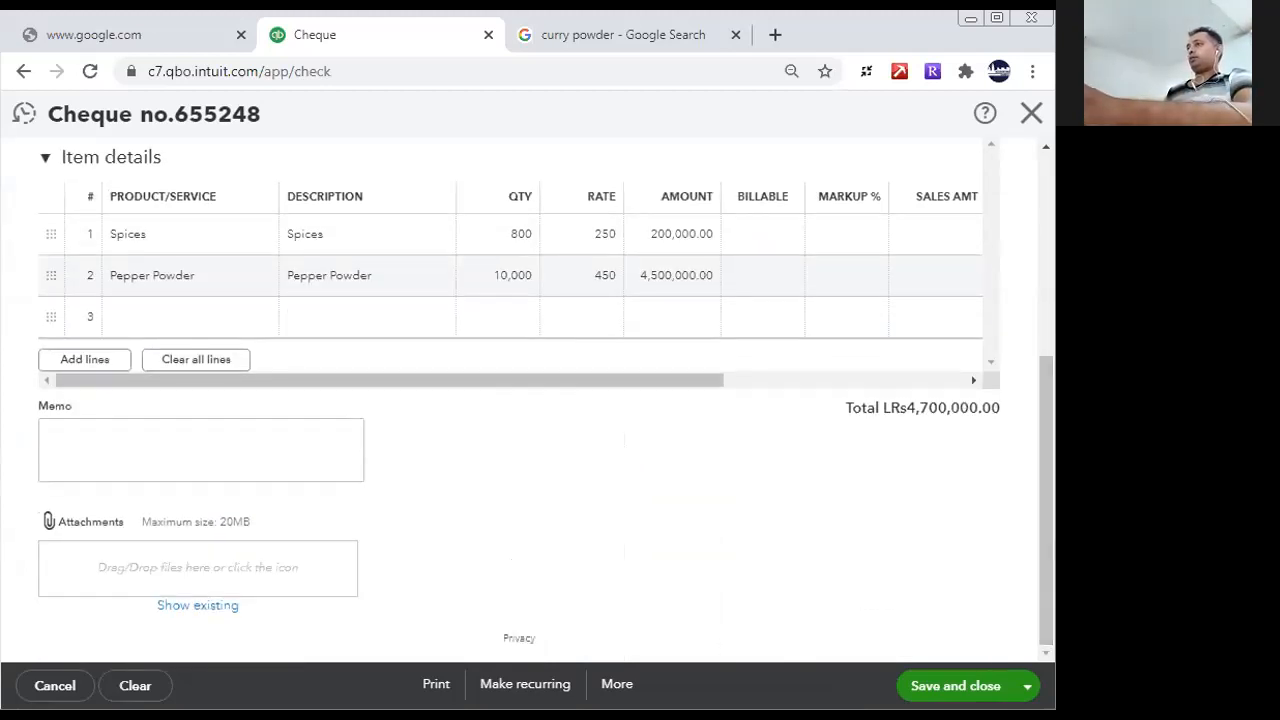
click(920, 686)
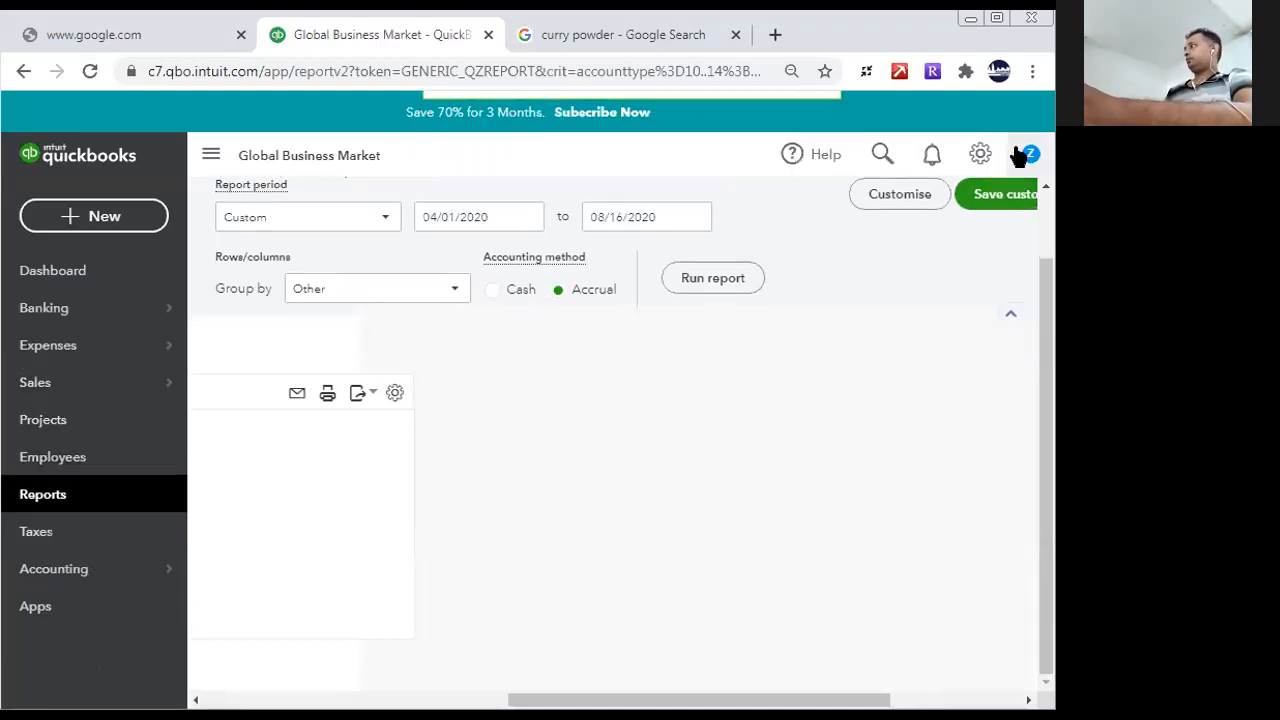
- Open the Products and Services list and check the quantities on hand for Pepper Powder and Spices
click(982, 152)
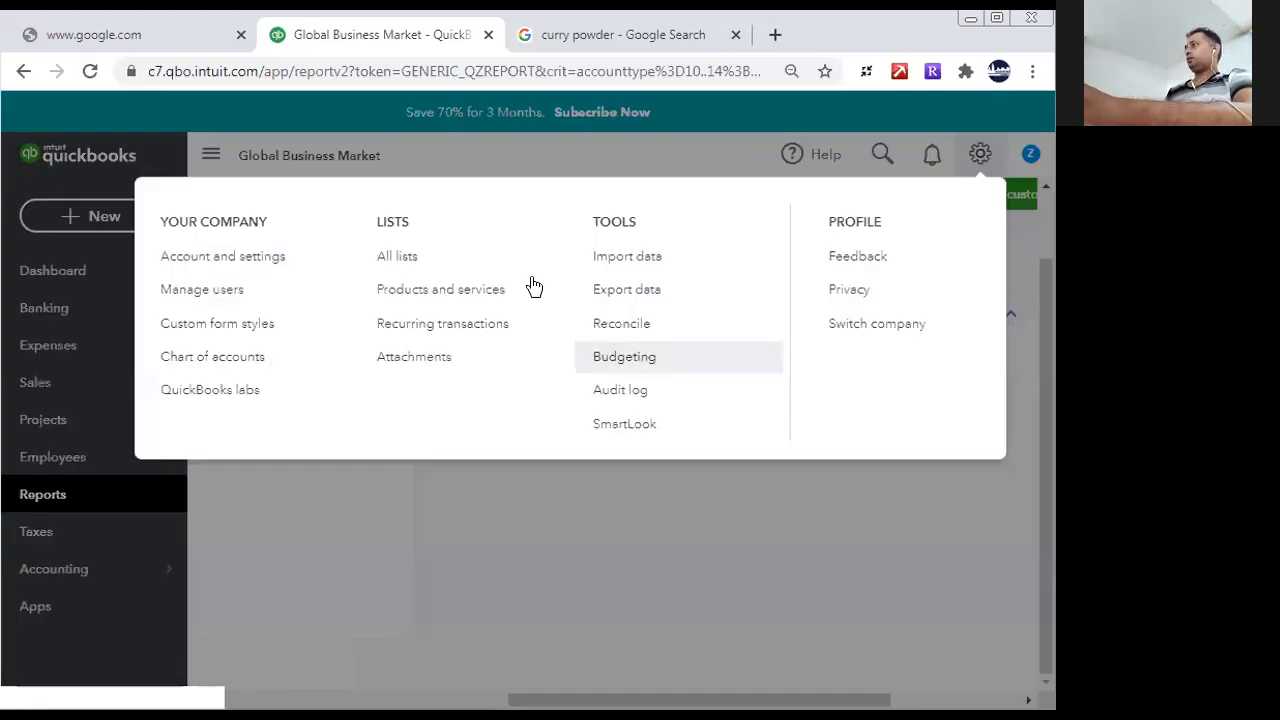
click(411, 289)
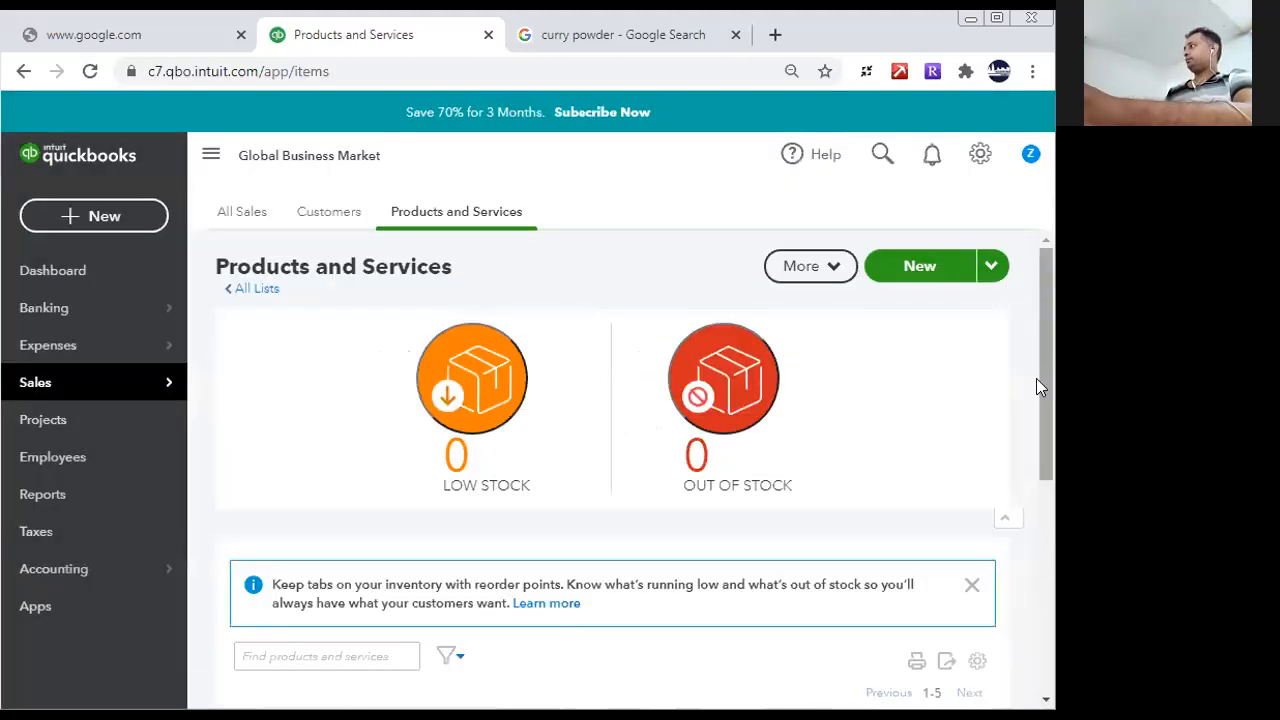
scroll(1037, 386, down, 5)
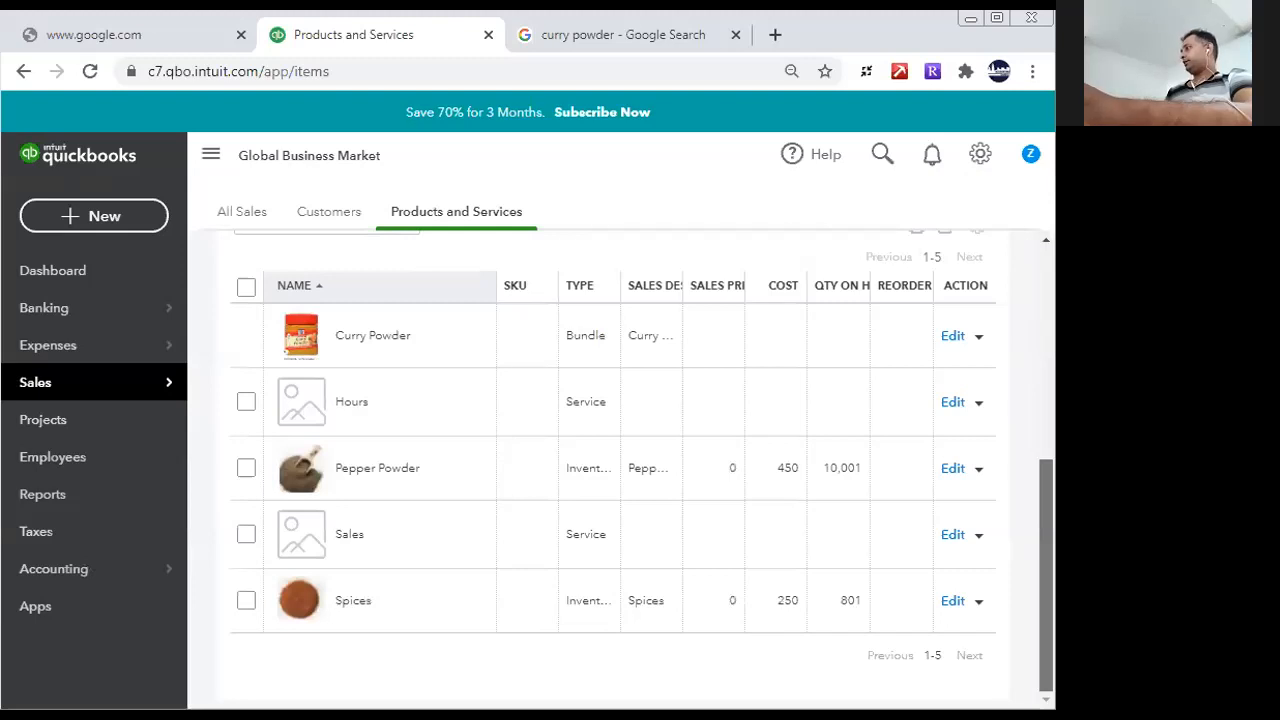
drag(860, 506, 885, 593)
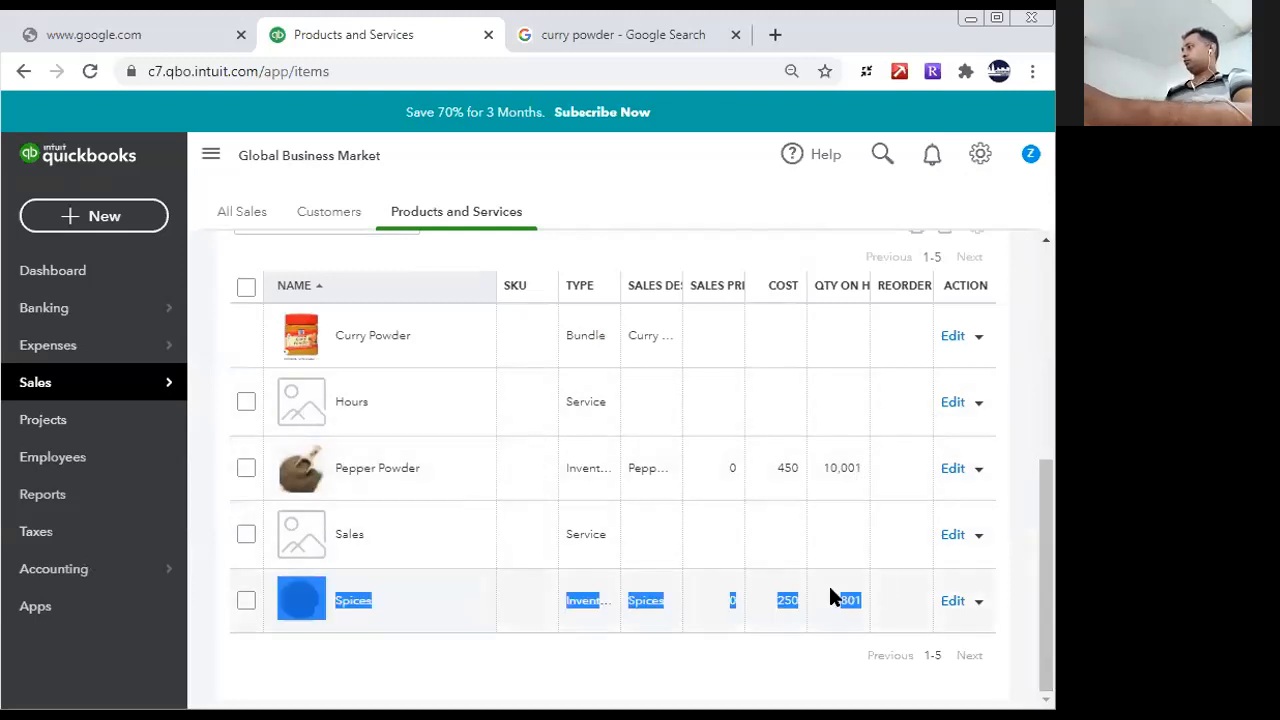
click(840, 580)
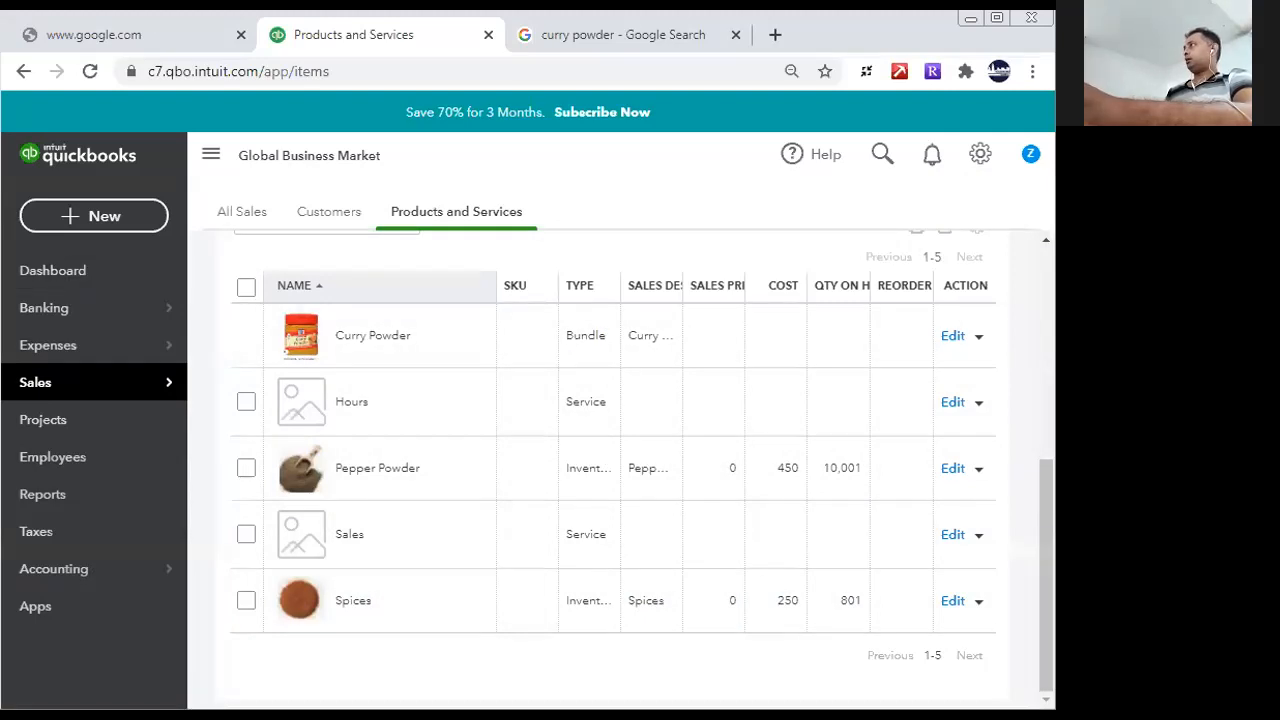
click(976, 470)
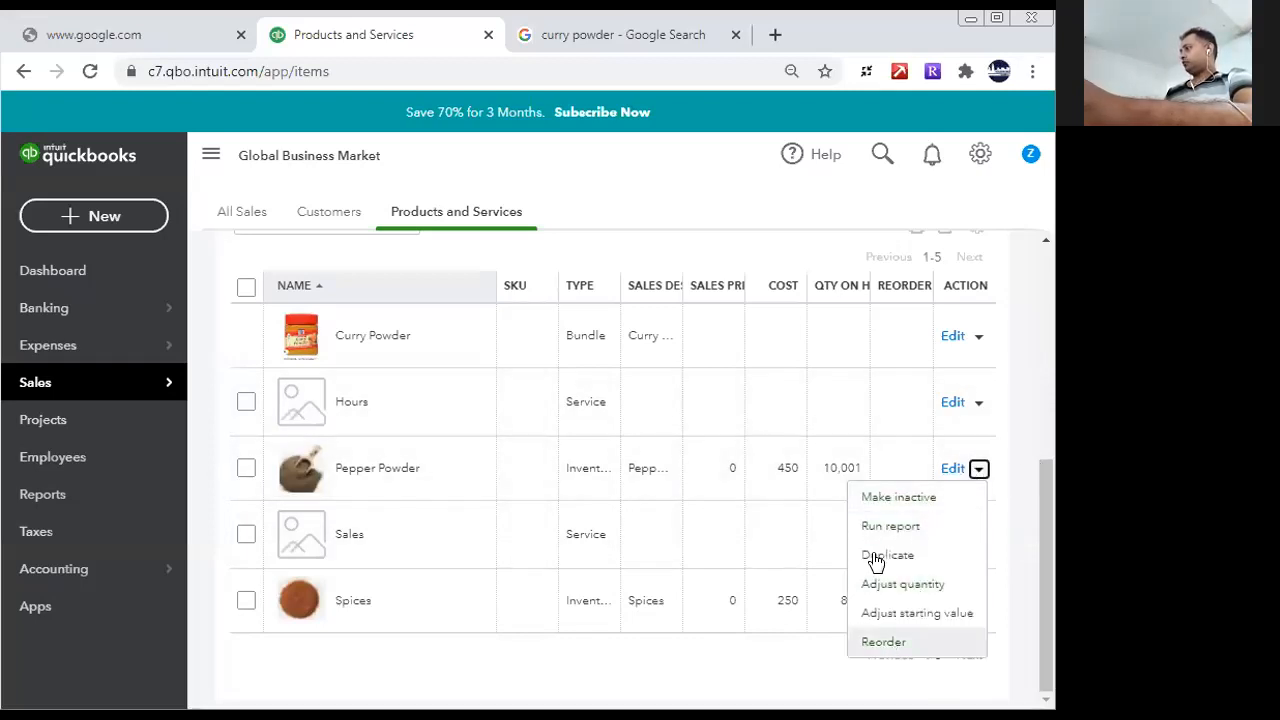
click(953, 469)
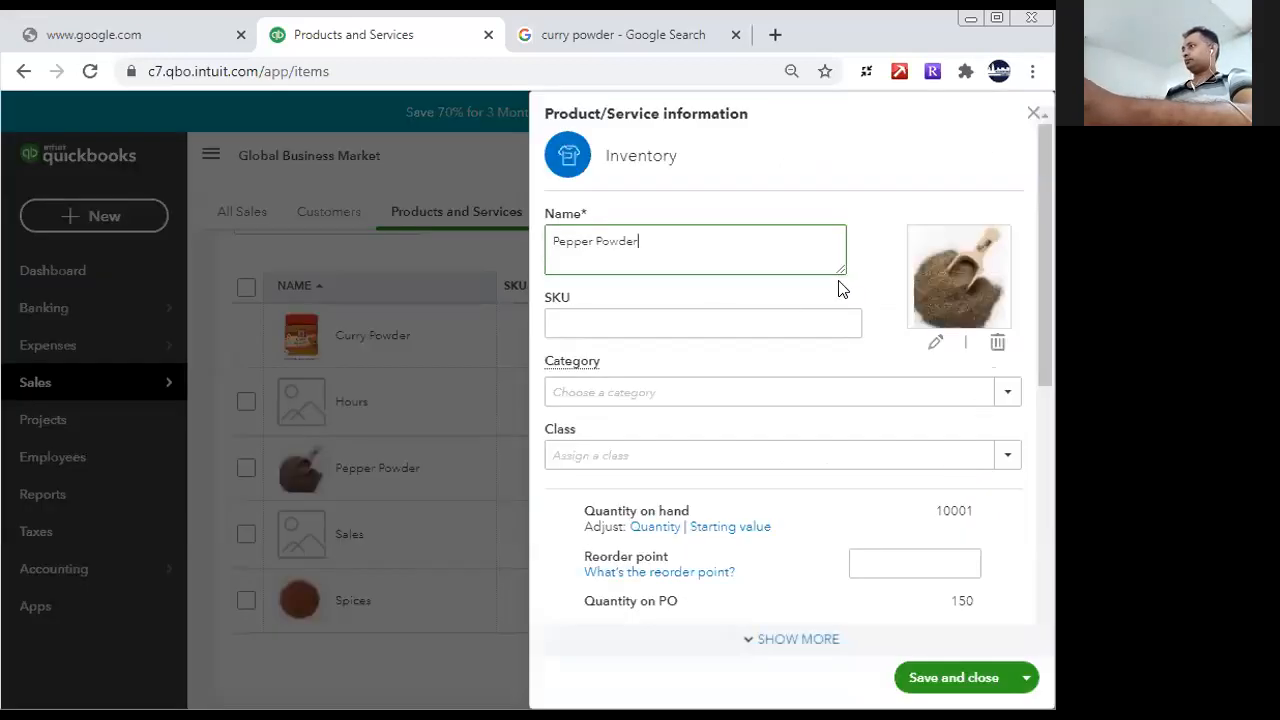
click(1034, 113)
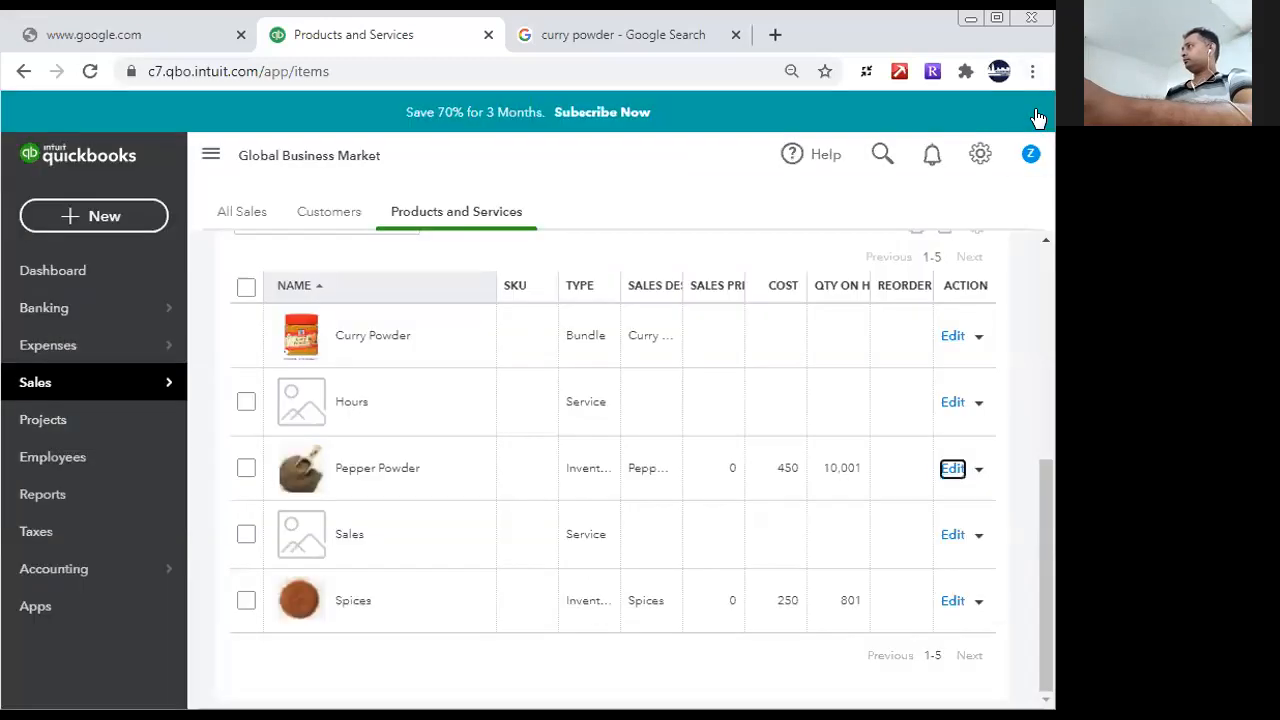
- Edit the Pepper Powder item, set its sales price to 750 and save it
click(952, 469)
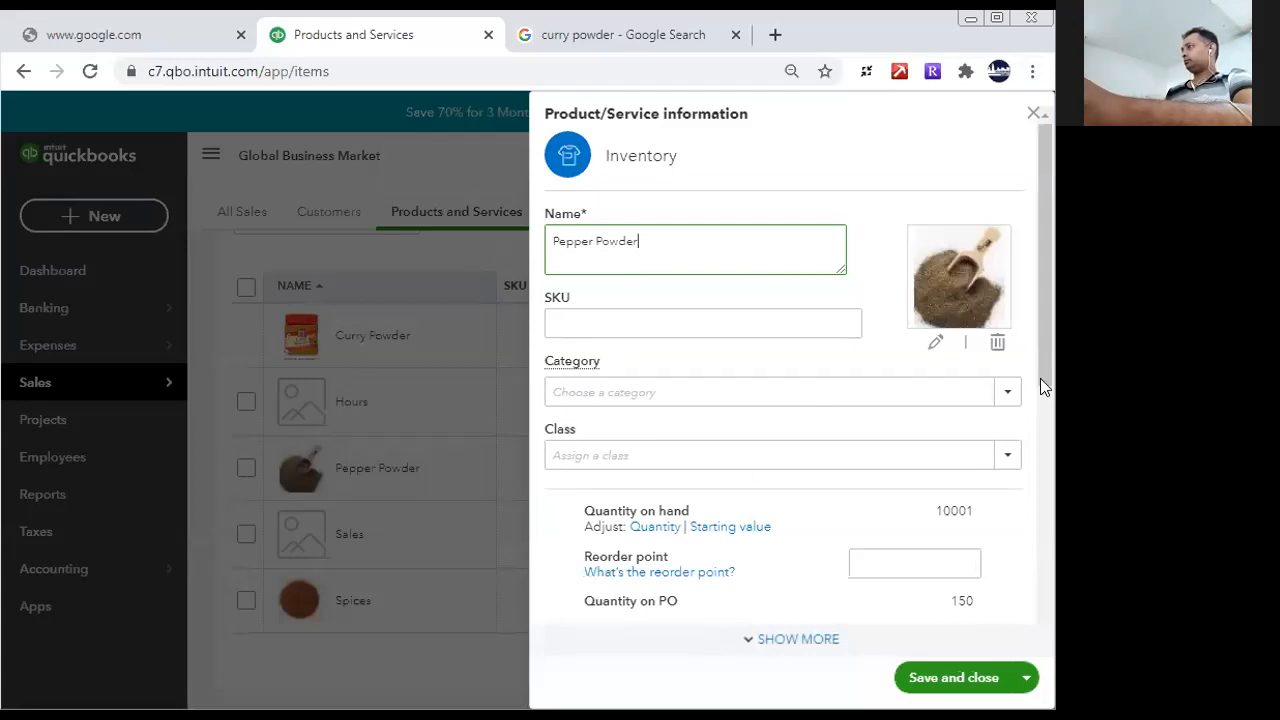
drag(1050, 423, 1034, 658)
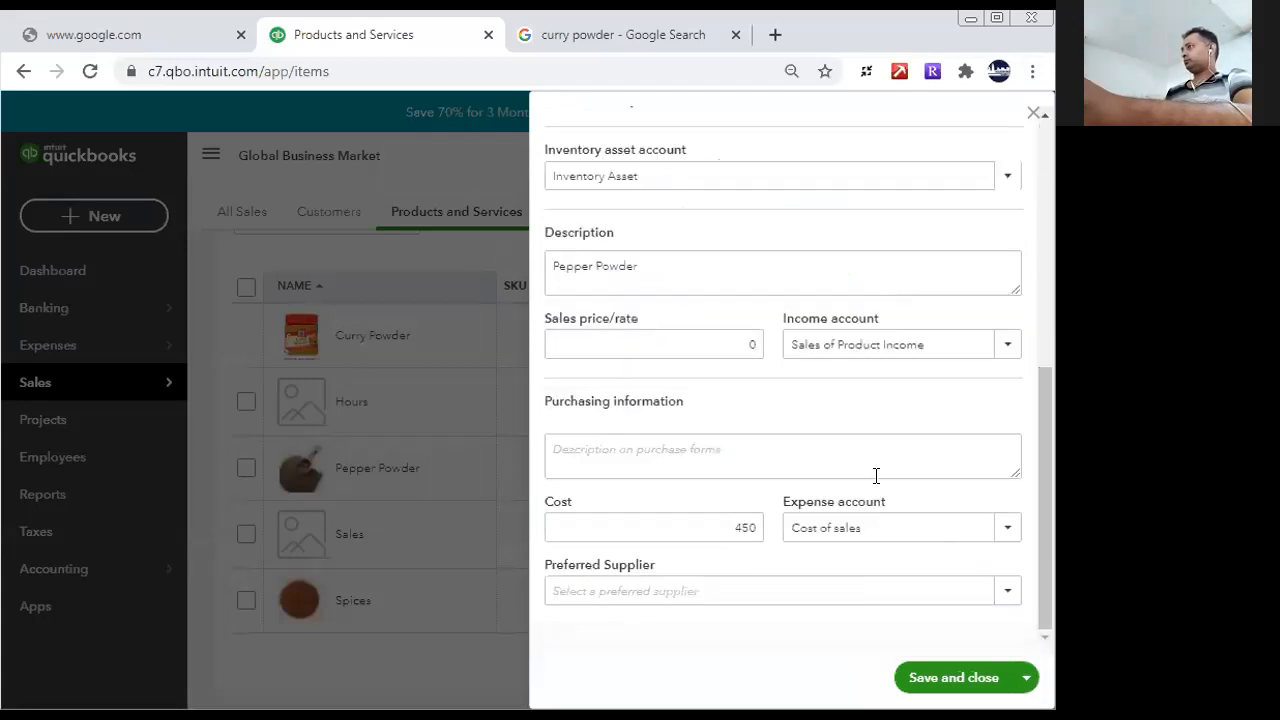
click(735, 342)
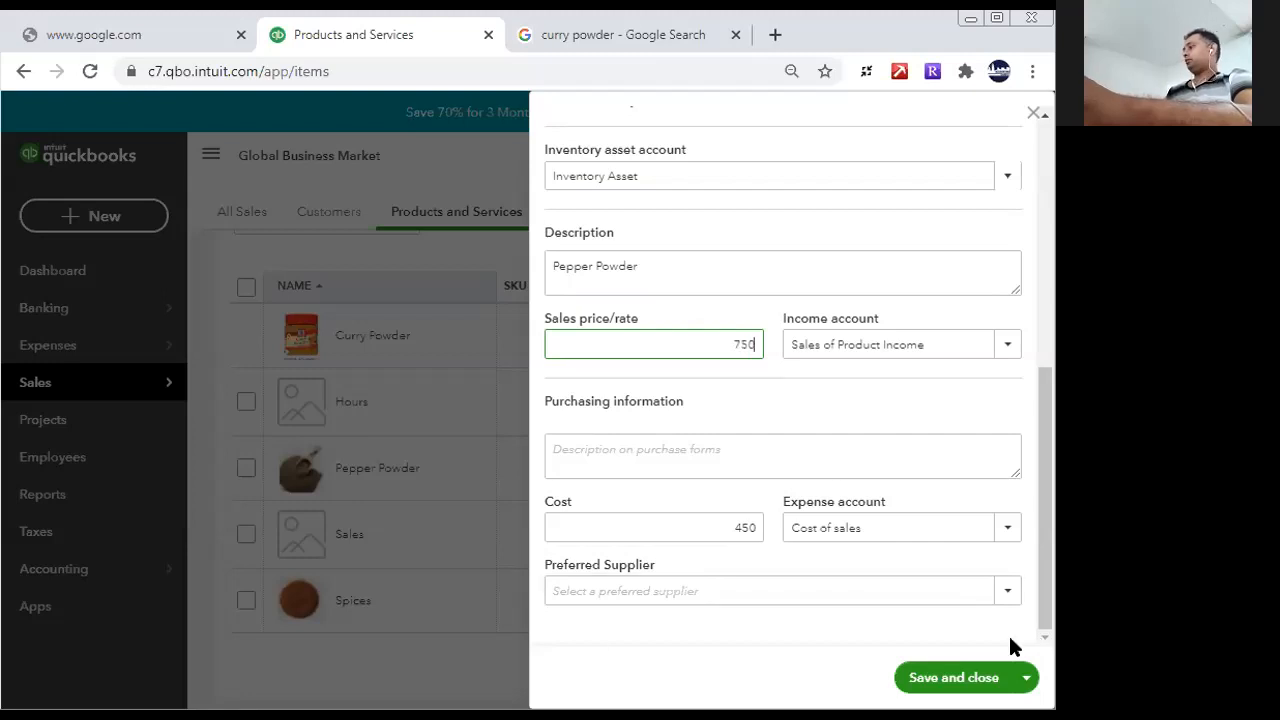
click(935, 677)
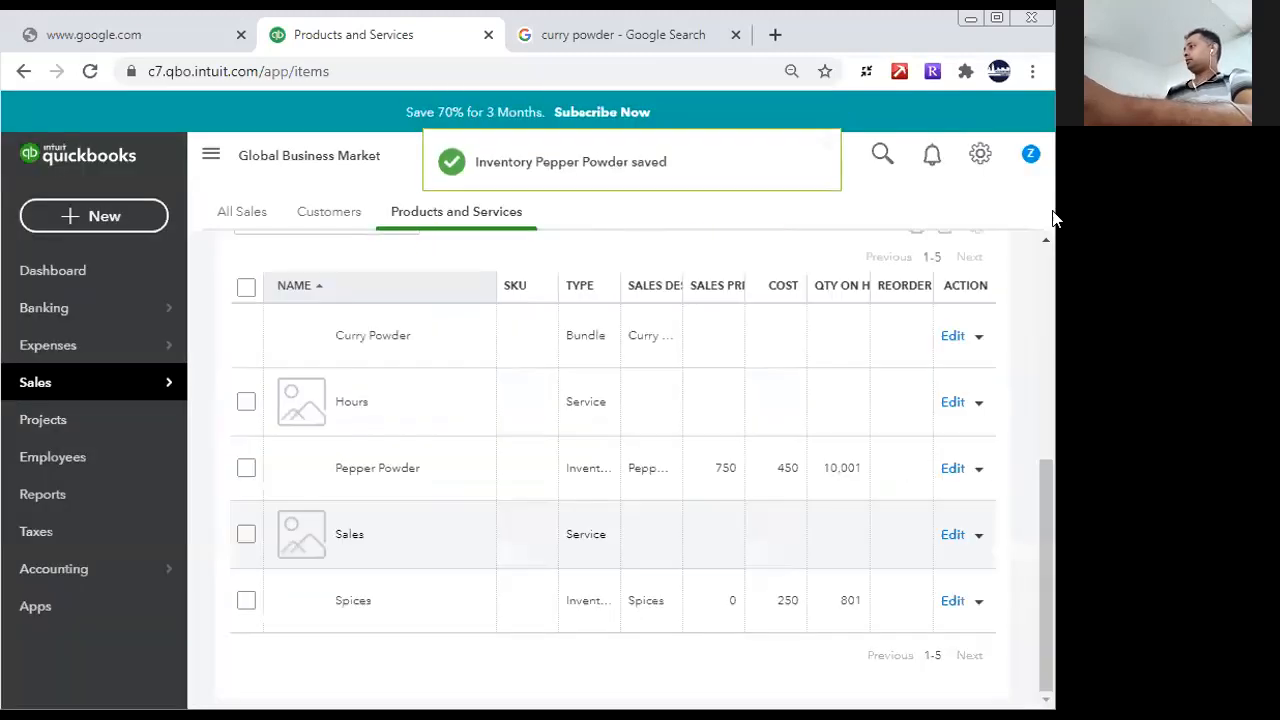
- Edit the Spices item, set its sales price to 800 and save it
click(953, 604)
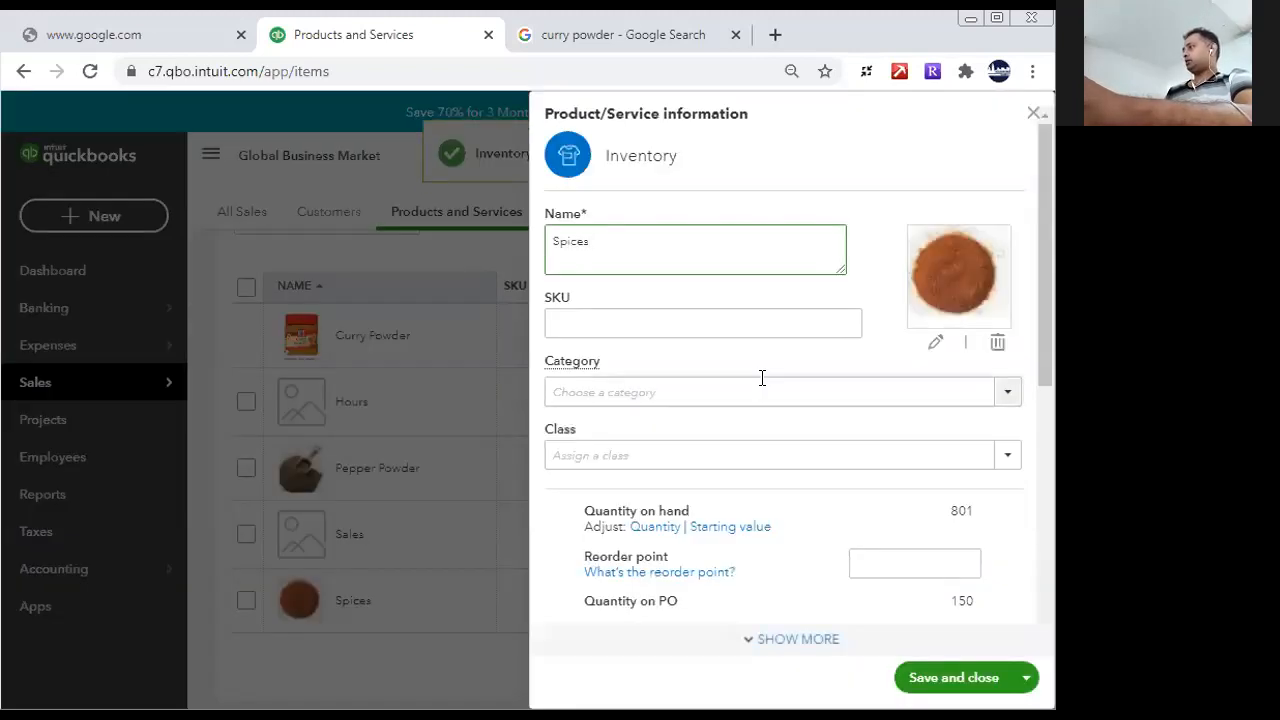
drag(1050, 358, 1050, 588)
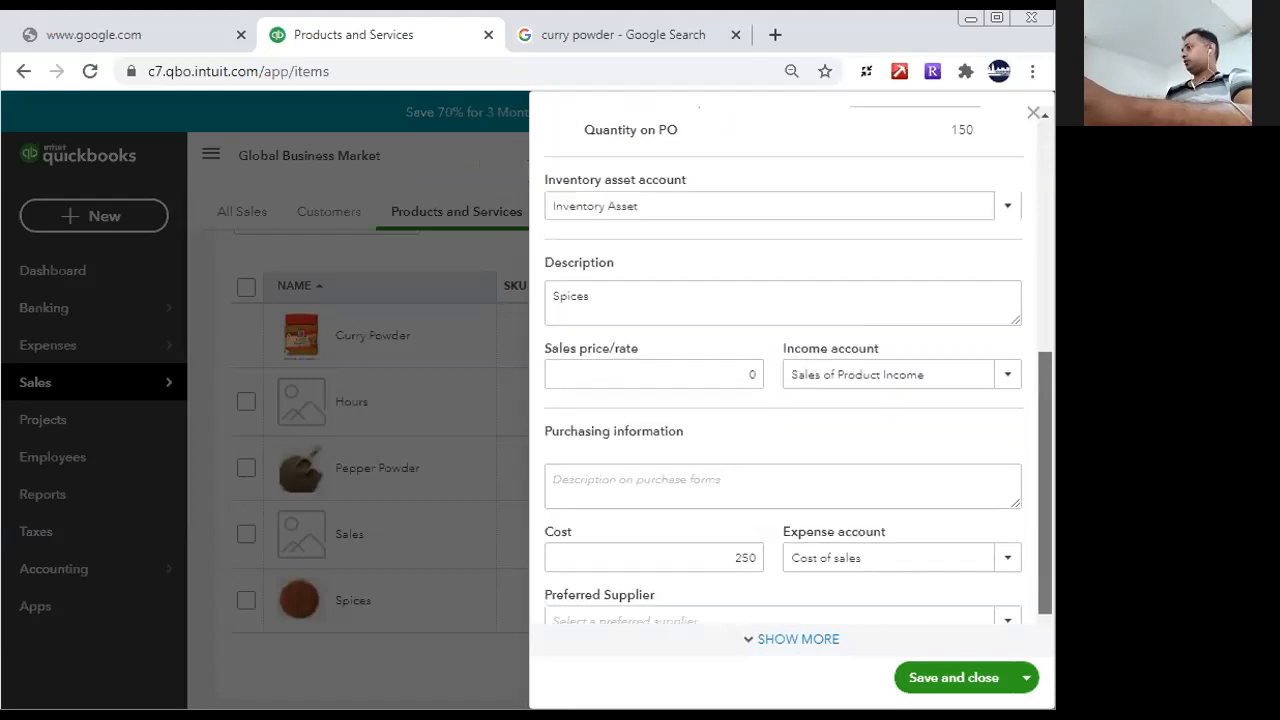
click(714, 366)
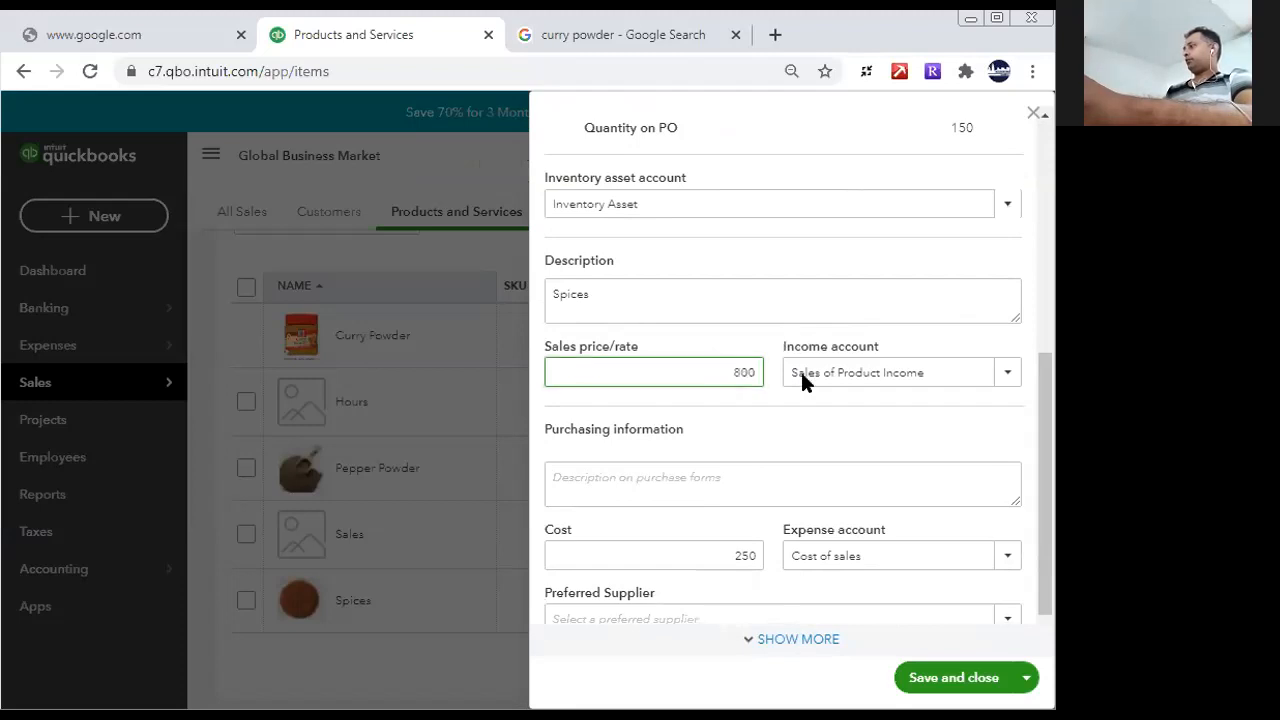
click(804, 501)
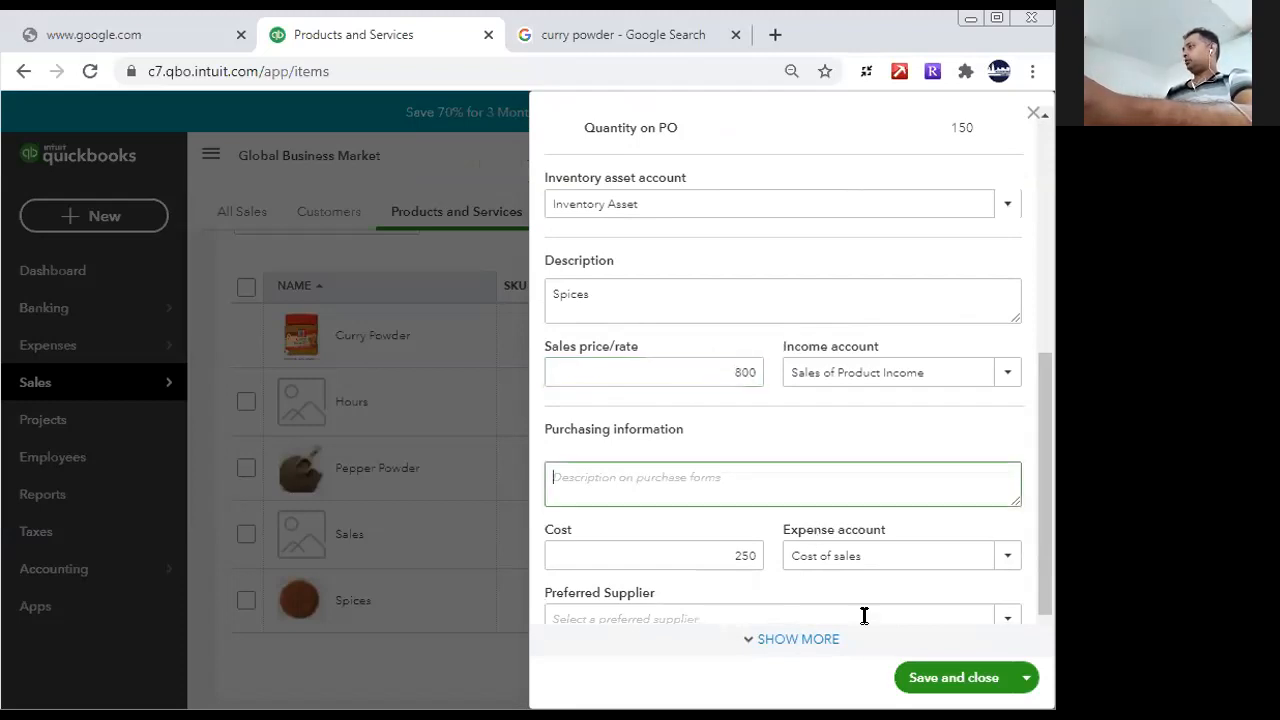
click(921, 690)
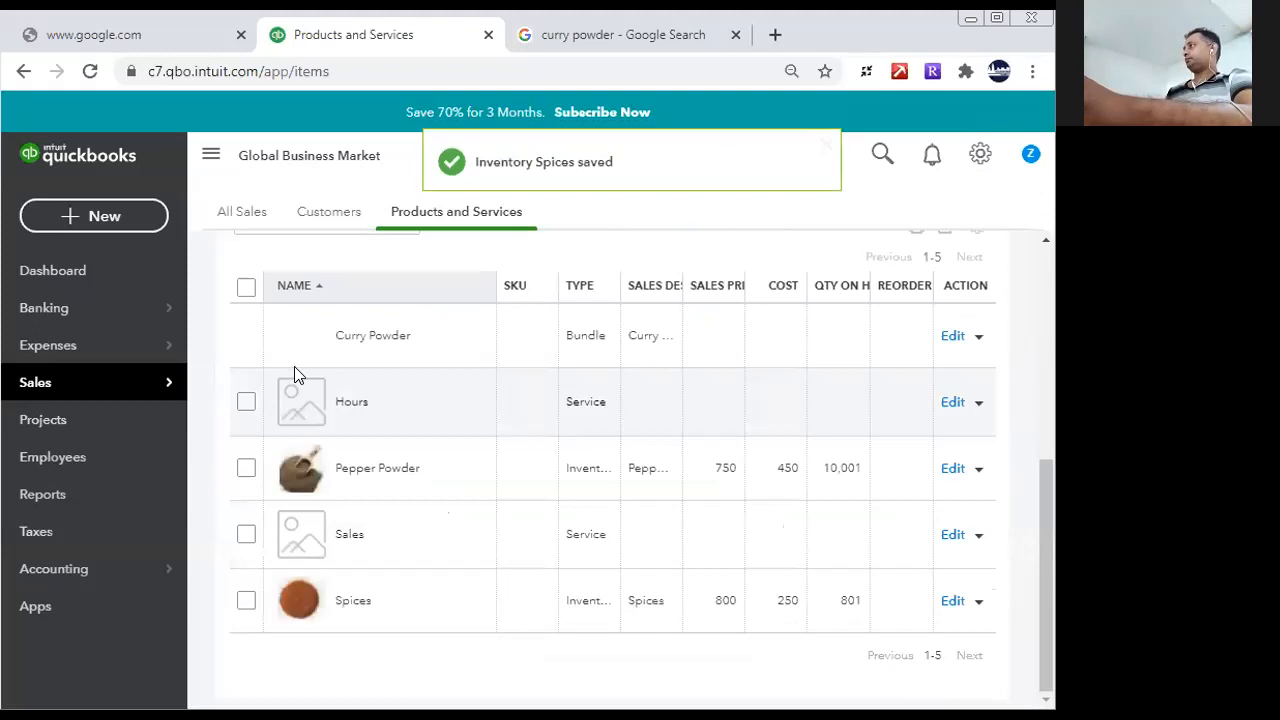
- Open the Profit and Loss report to check it before invoicing
click(42, 494)
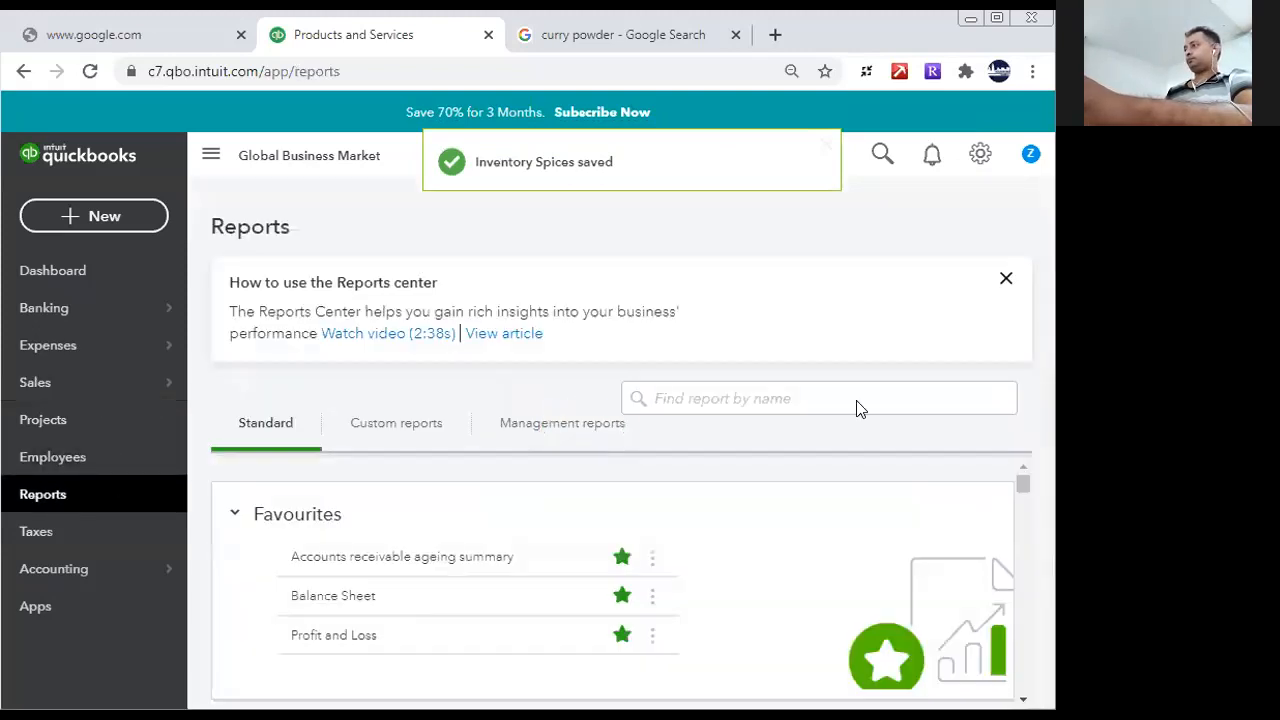
click(312, 635)
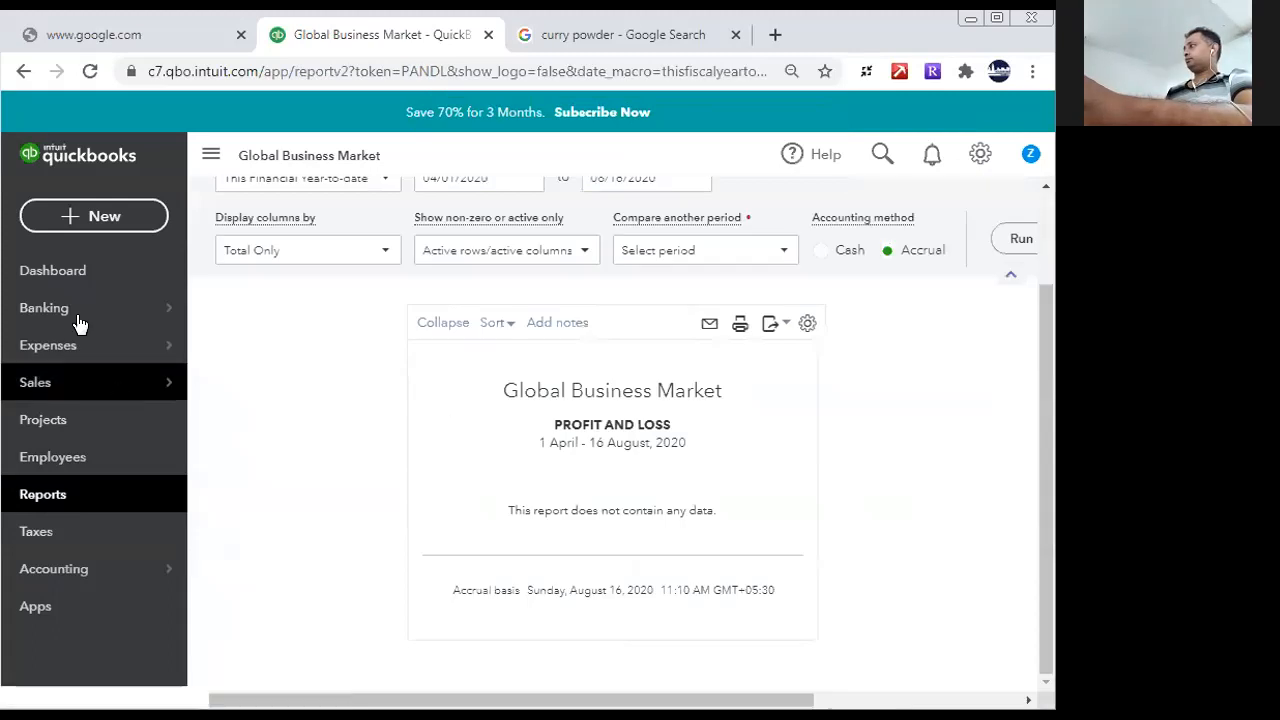
- Create a new invoice and select Exporter China as the customer
click(94, 216)
click(101, 326)
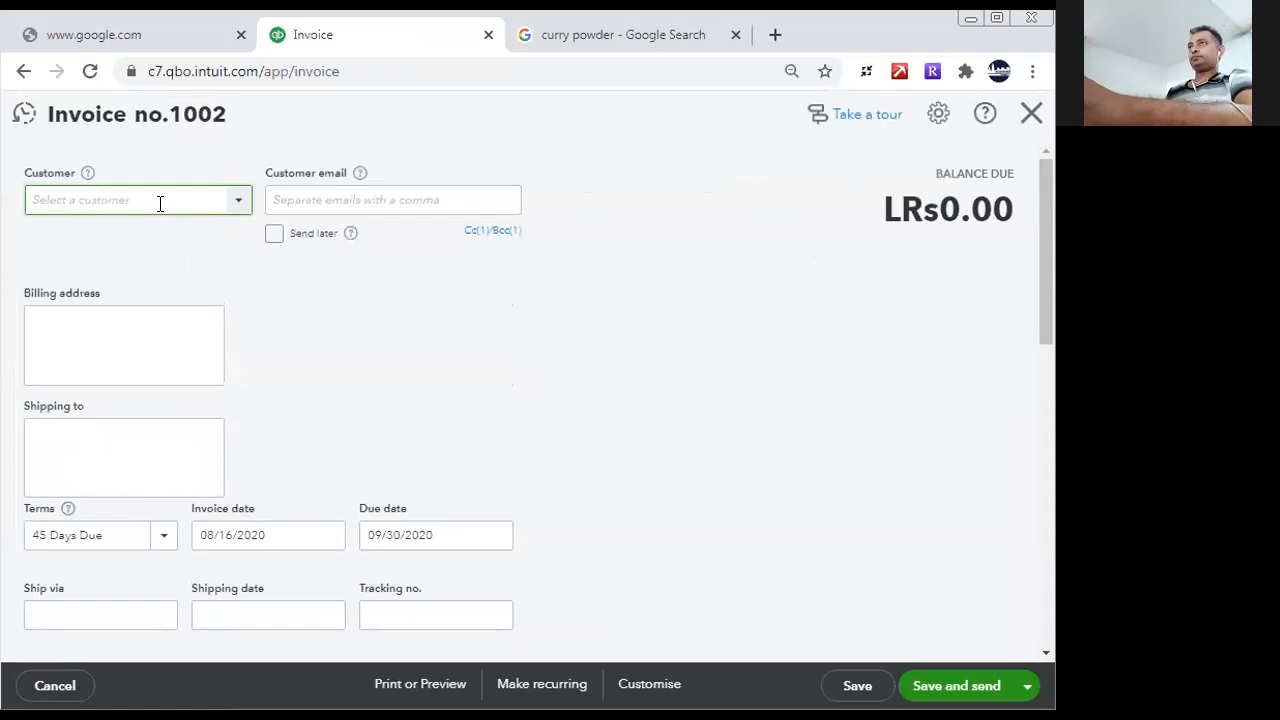
text(Exporter China)
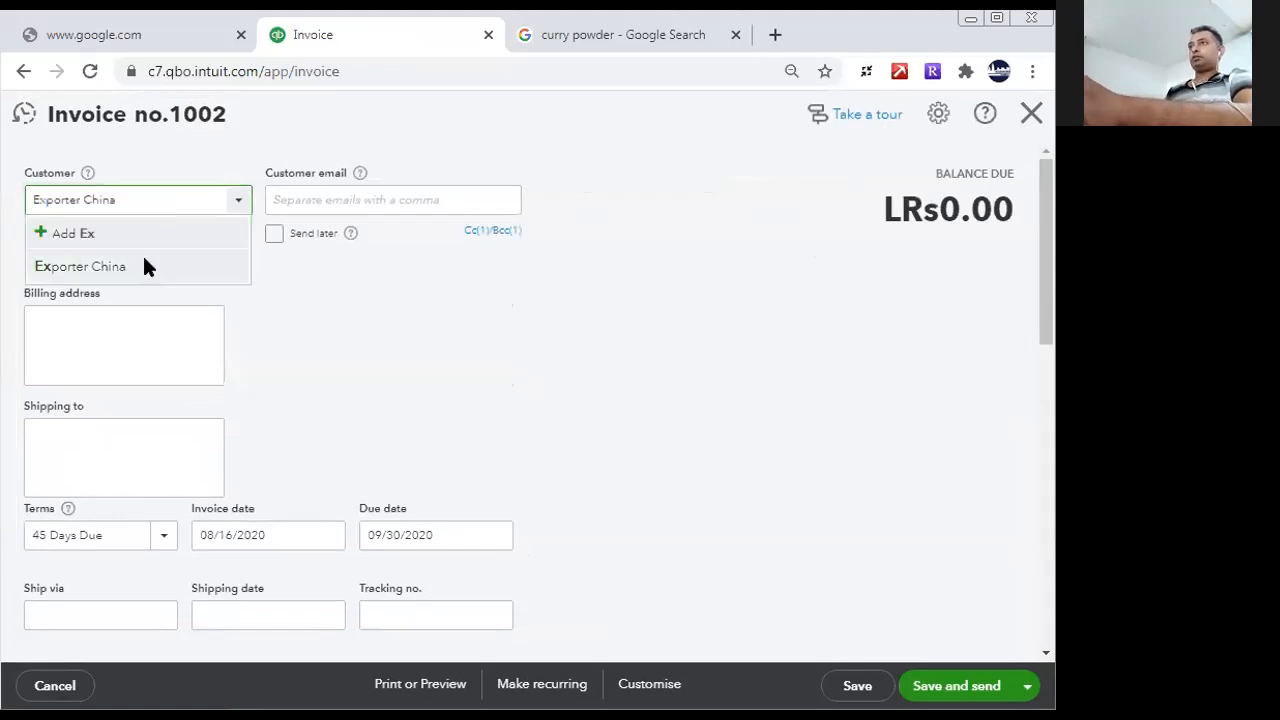
click(142, 258)
- Add the Curry Powder bundle on the invoice's first line with a quantity of 1,000 and save the invoice
click(1040, 451)
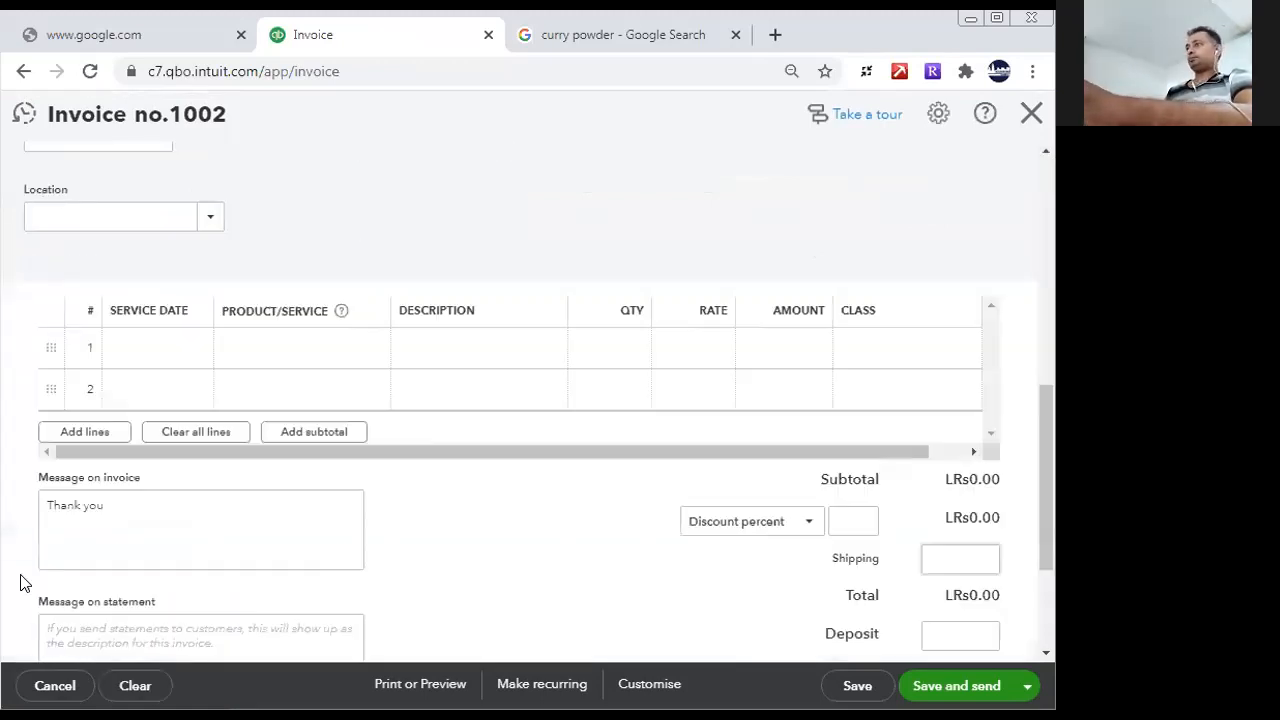
click(314, 342)
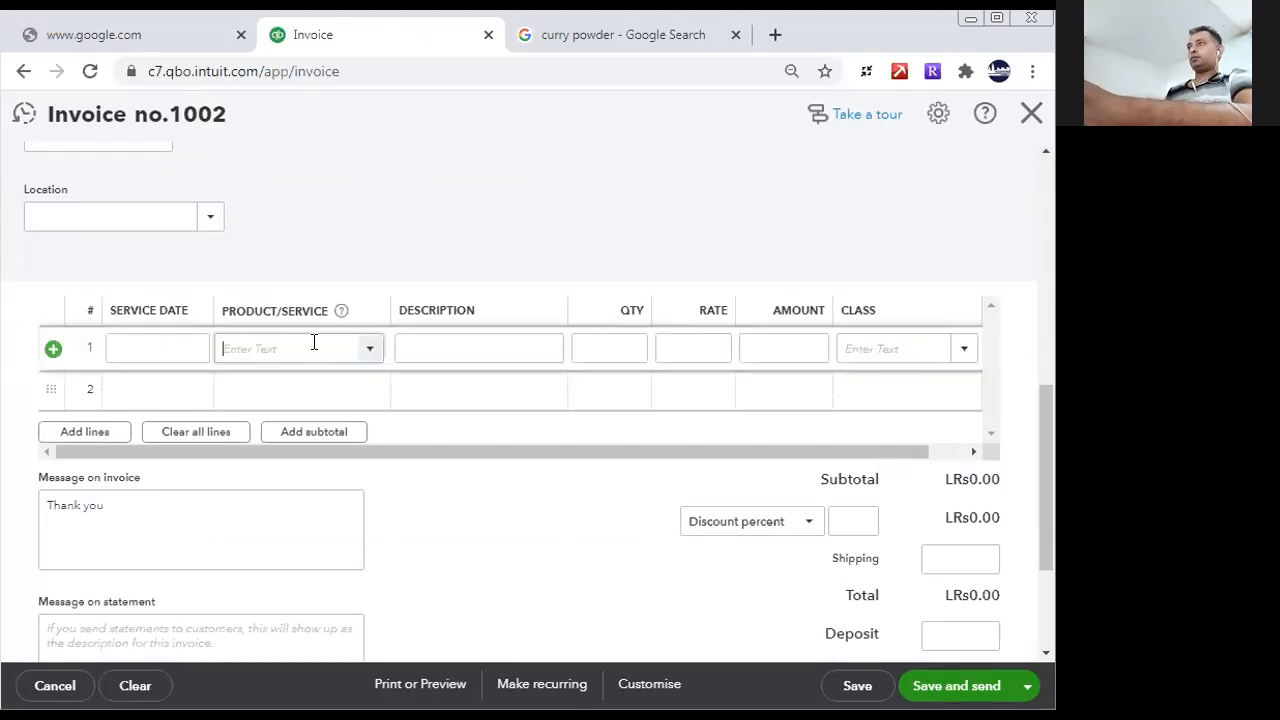
text(Curry Powder)
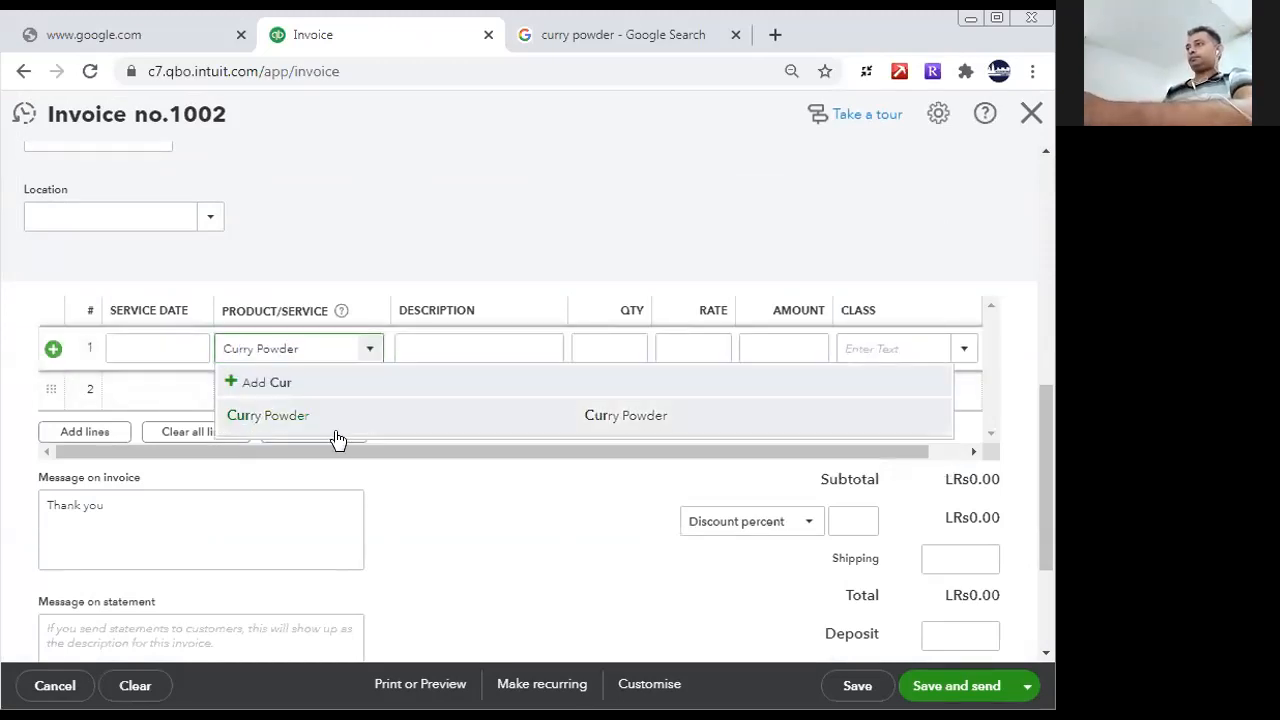
click(337, 436)
click(617, 348)
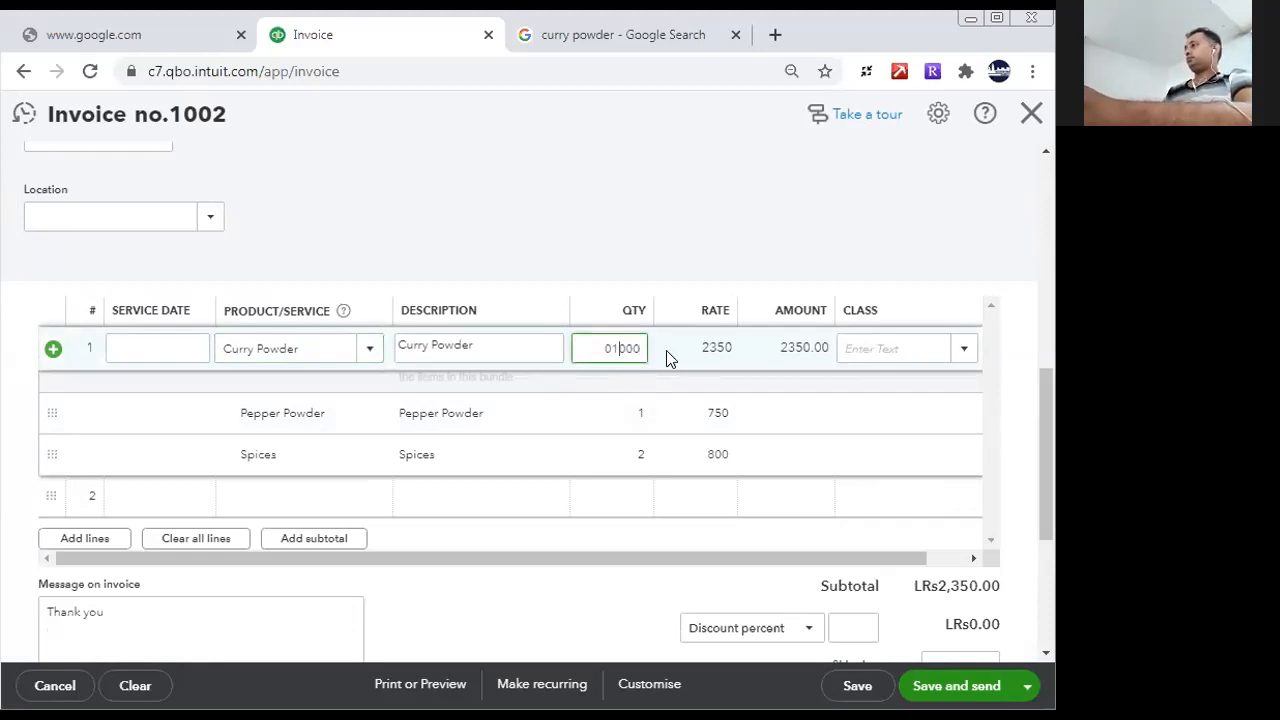
click(886, 347)
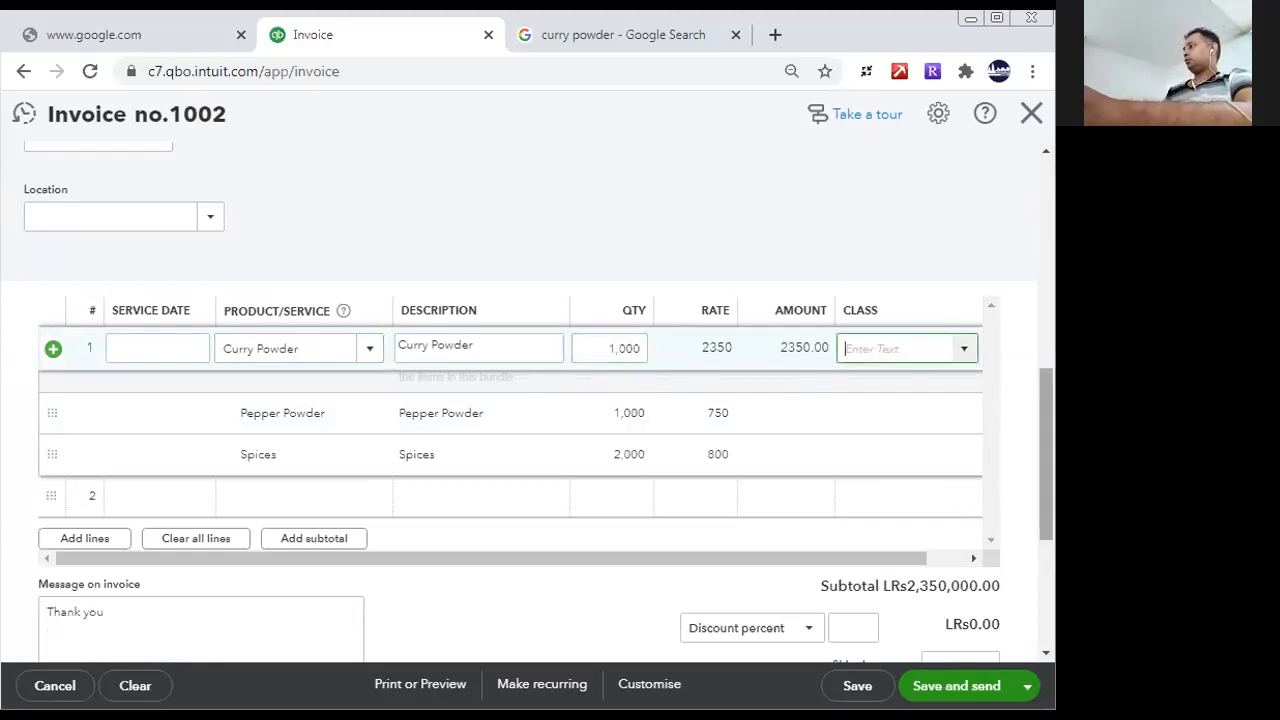
scroll(1055, 535, down, 3)
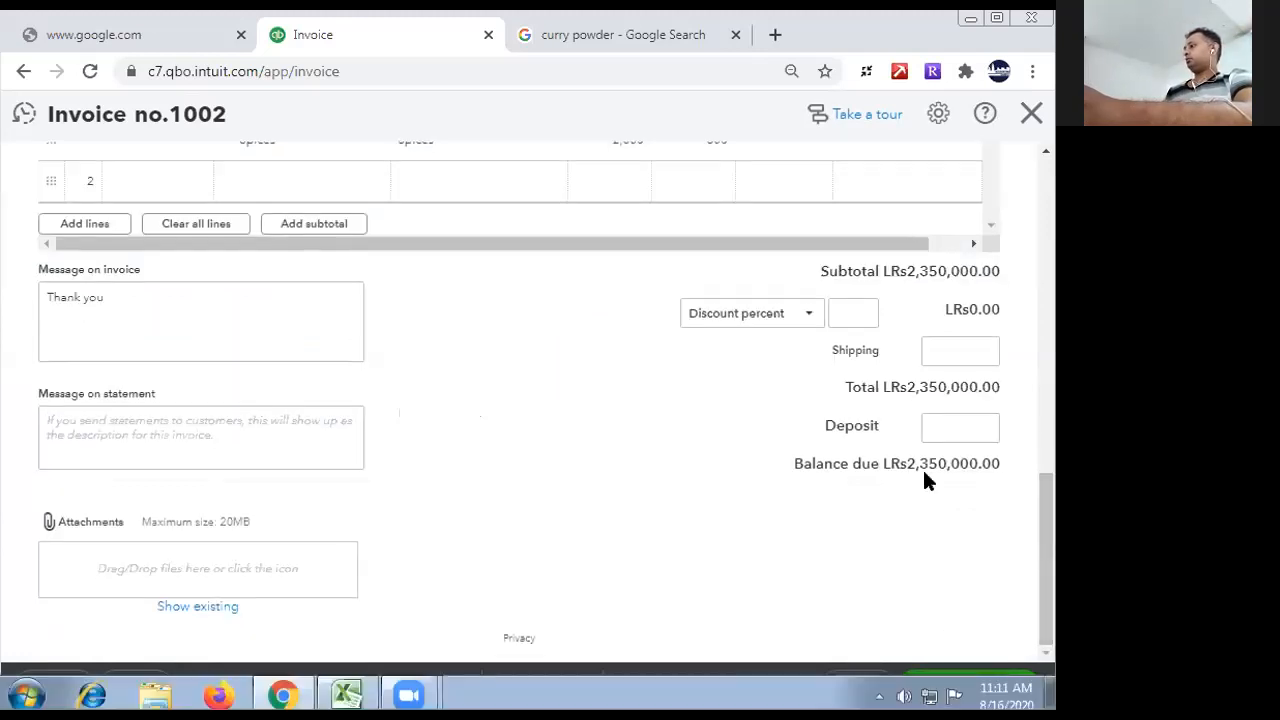
click(852, 688)
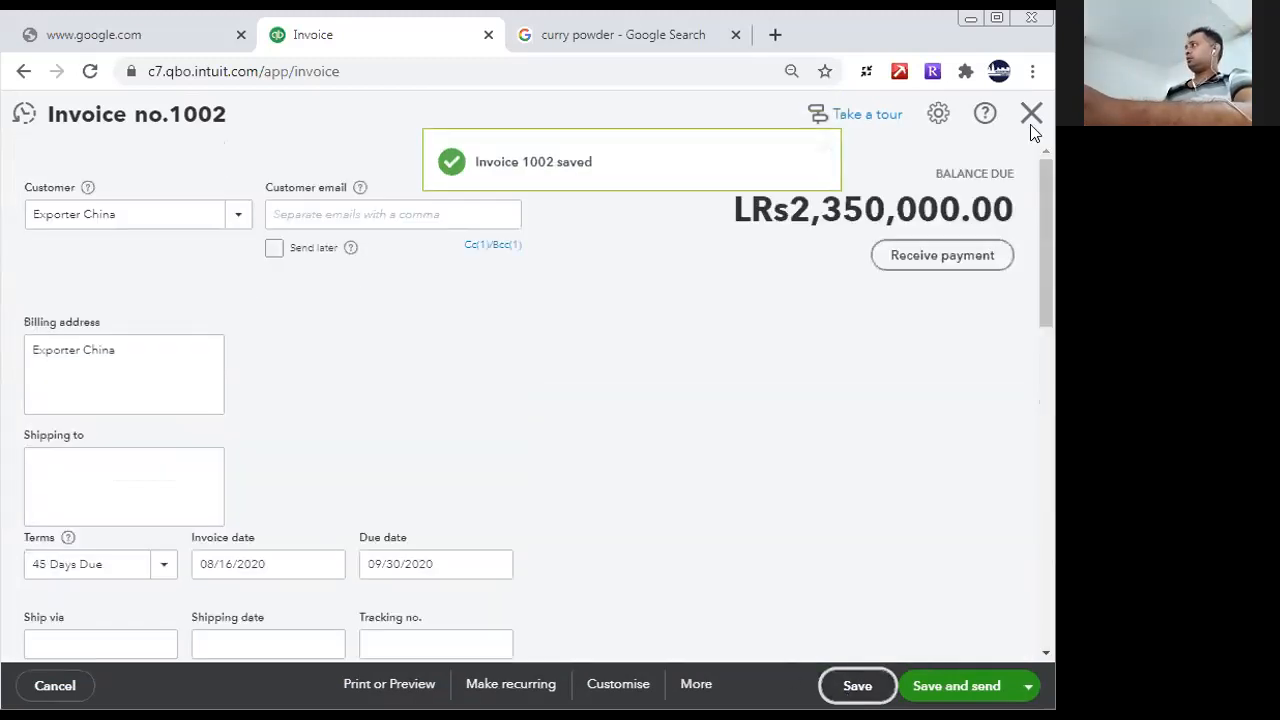
- Open the Profit and Loss report and review the income, cost of sales, gross profit and net earnings
click(77, 500)
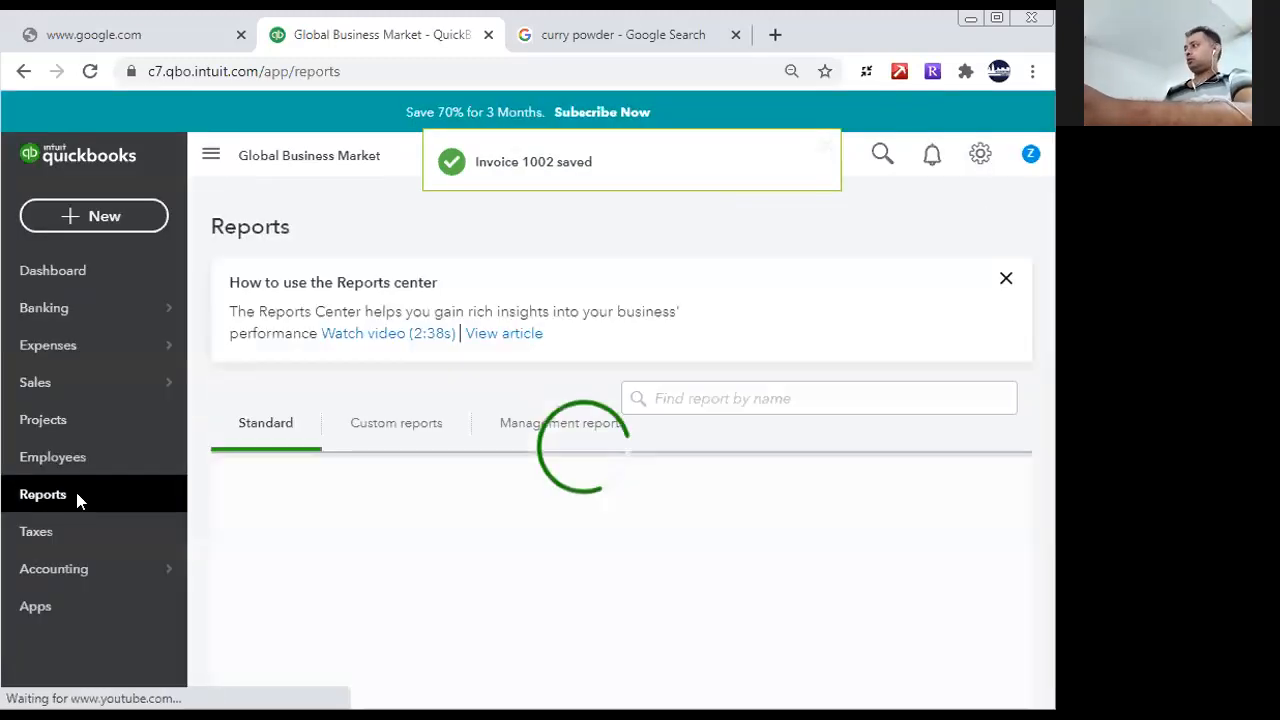
click(338, 636)
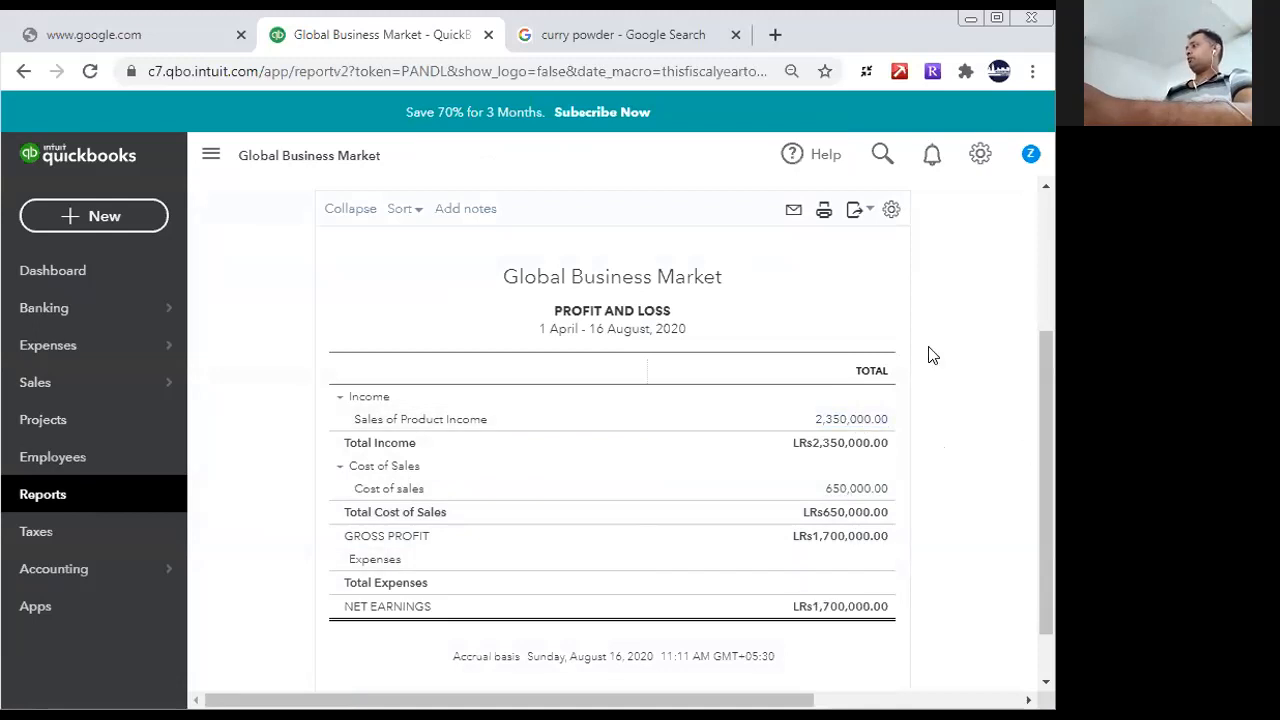
scroll(1046, 580, down, 1)
scroll(1046, 580, up, 3)
scroll(1046, 580, down, 3)
scroll(1040, 313, up, 3)
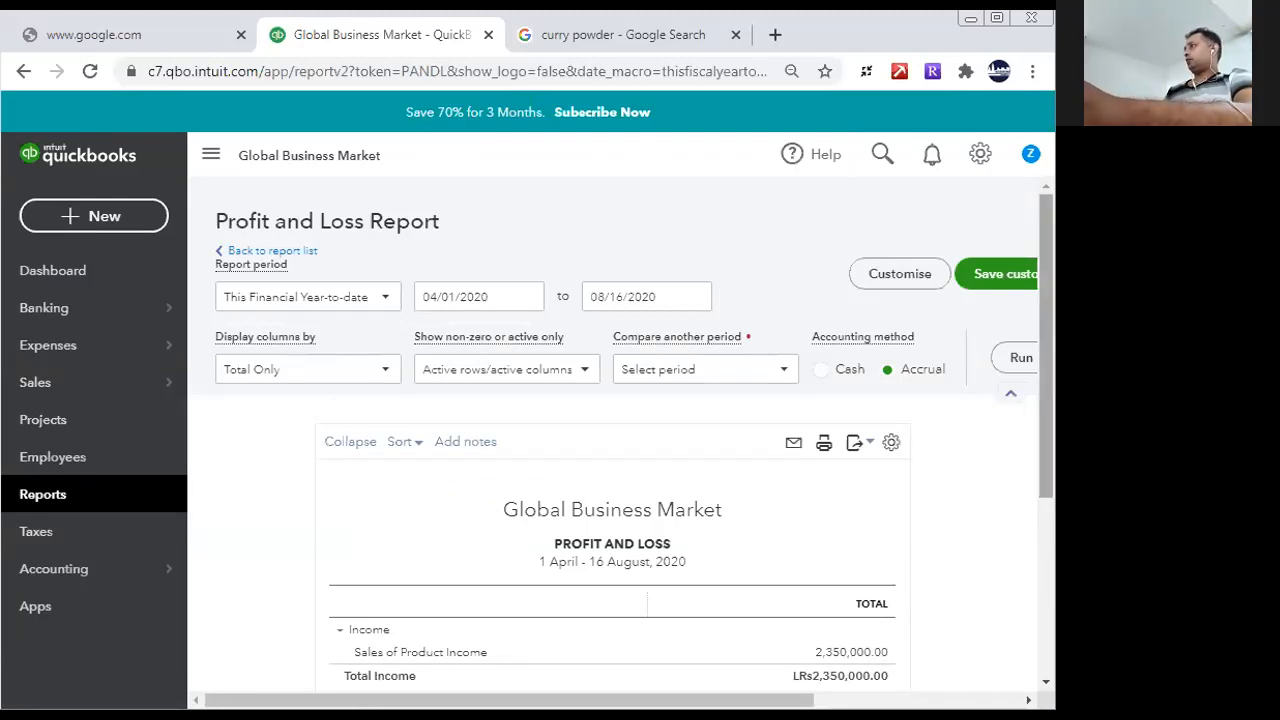
scroll(1052, 468, down, 3)
scroll(700, 400, up, 3)
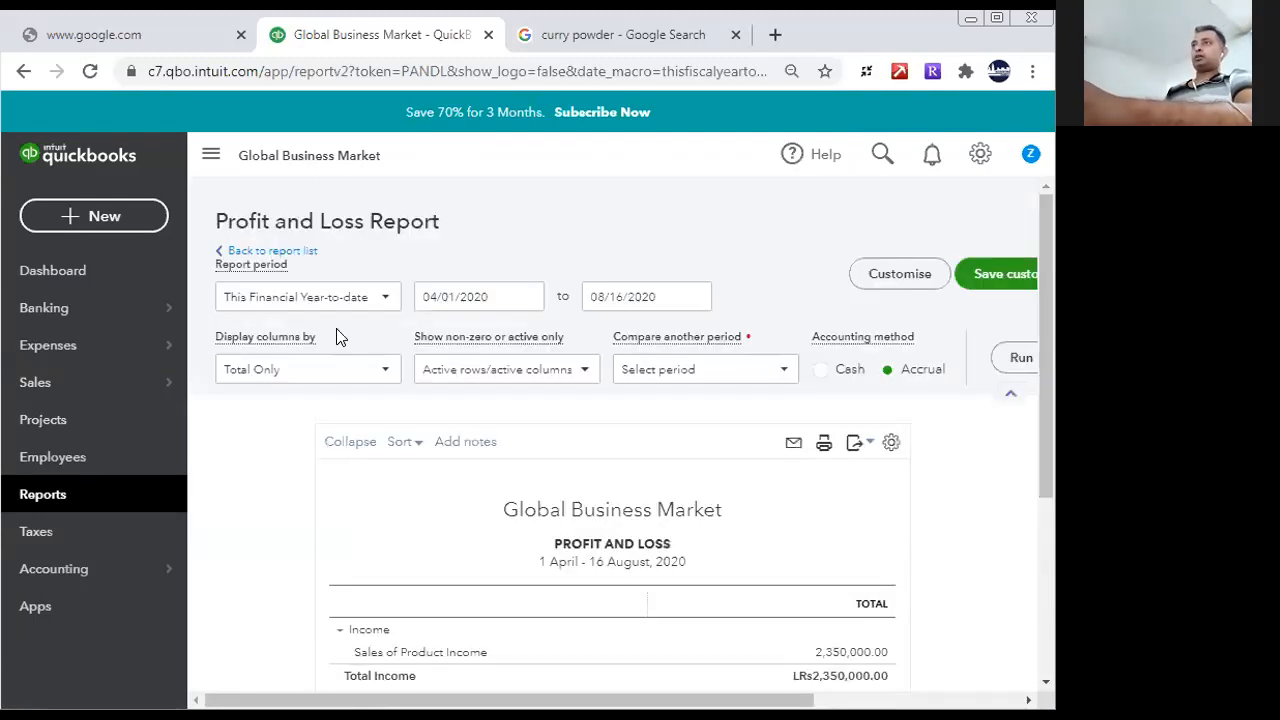
- Create a new expense with Cash as the payee and start its first category line
click(138, 214)
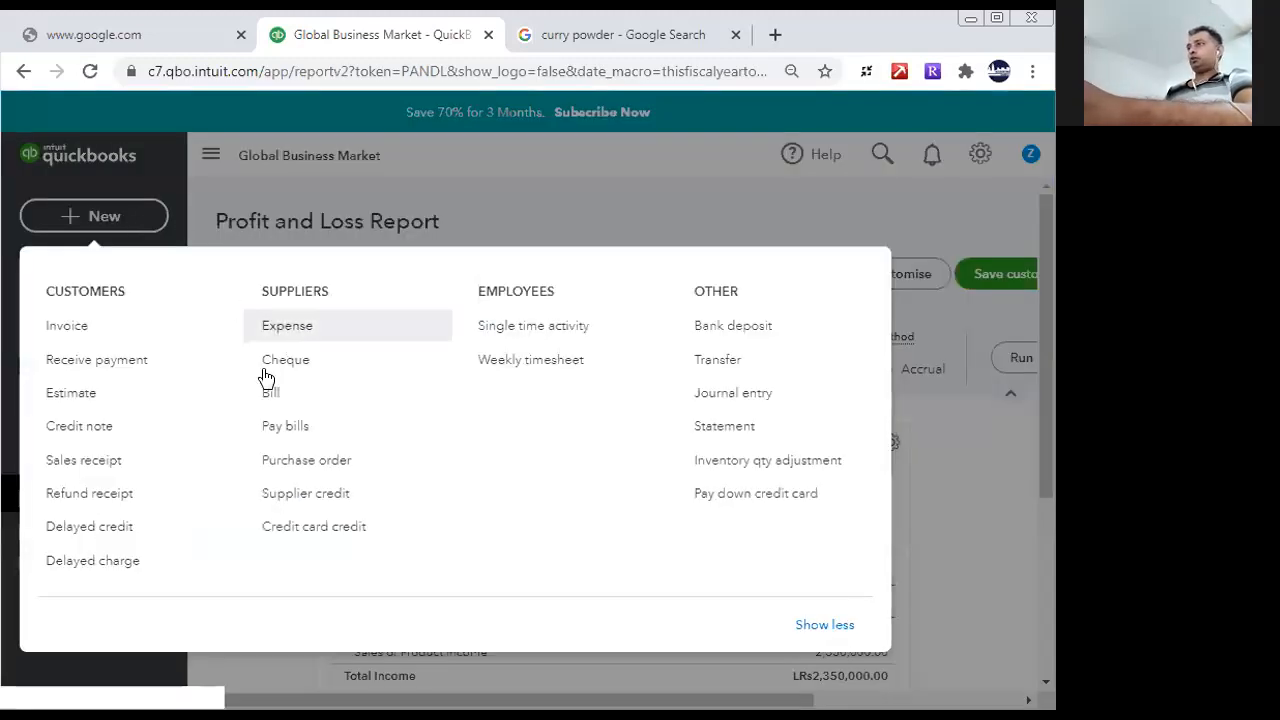
click(282, 328)
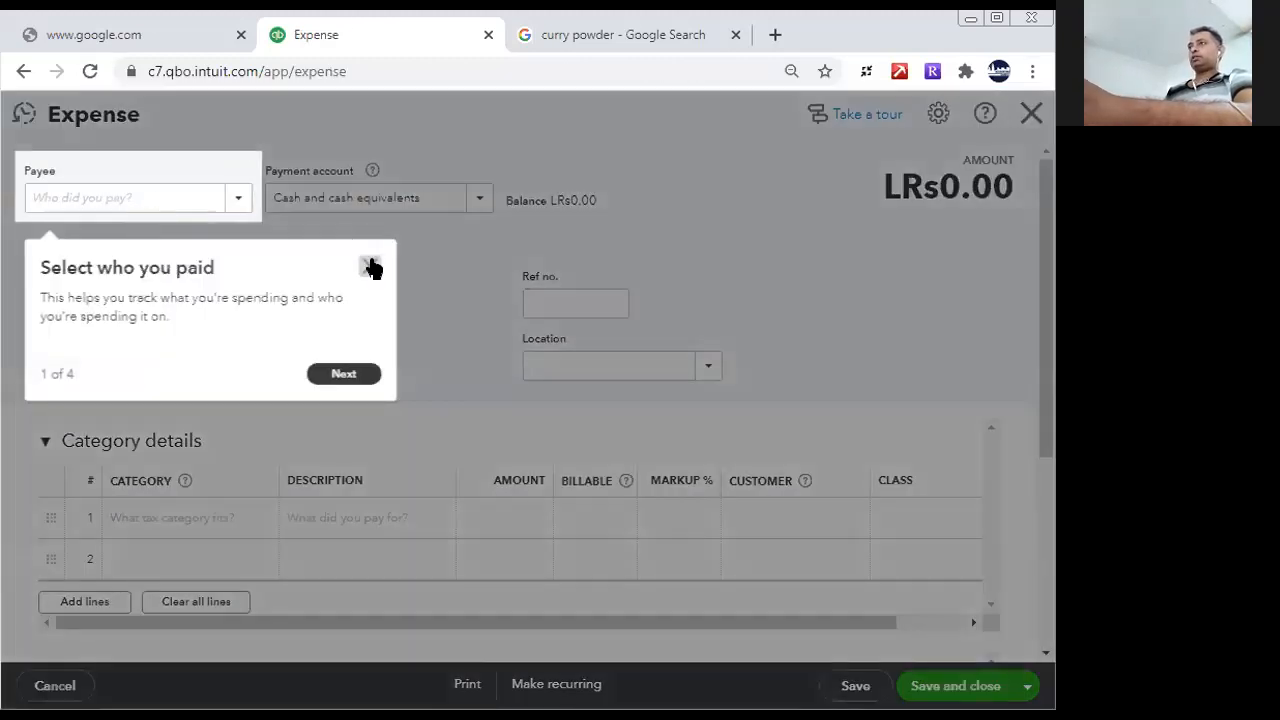
click(367, 264)
click(170, 203)
text(Cash)
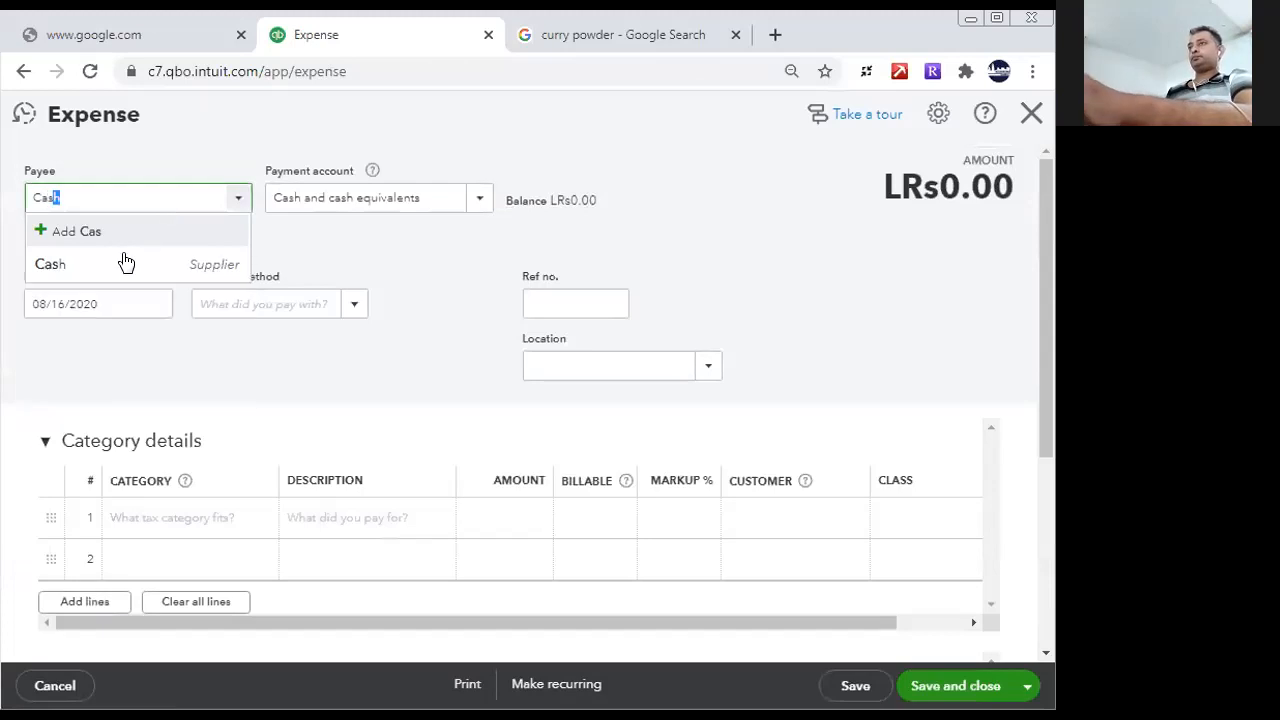
click(360, 520)
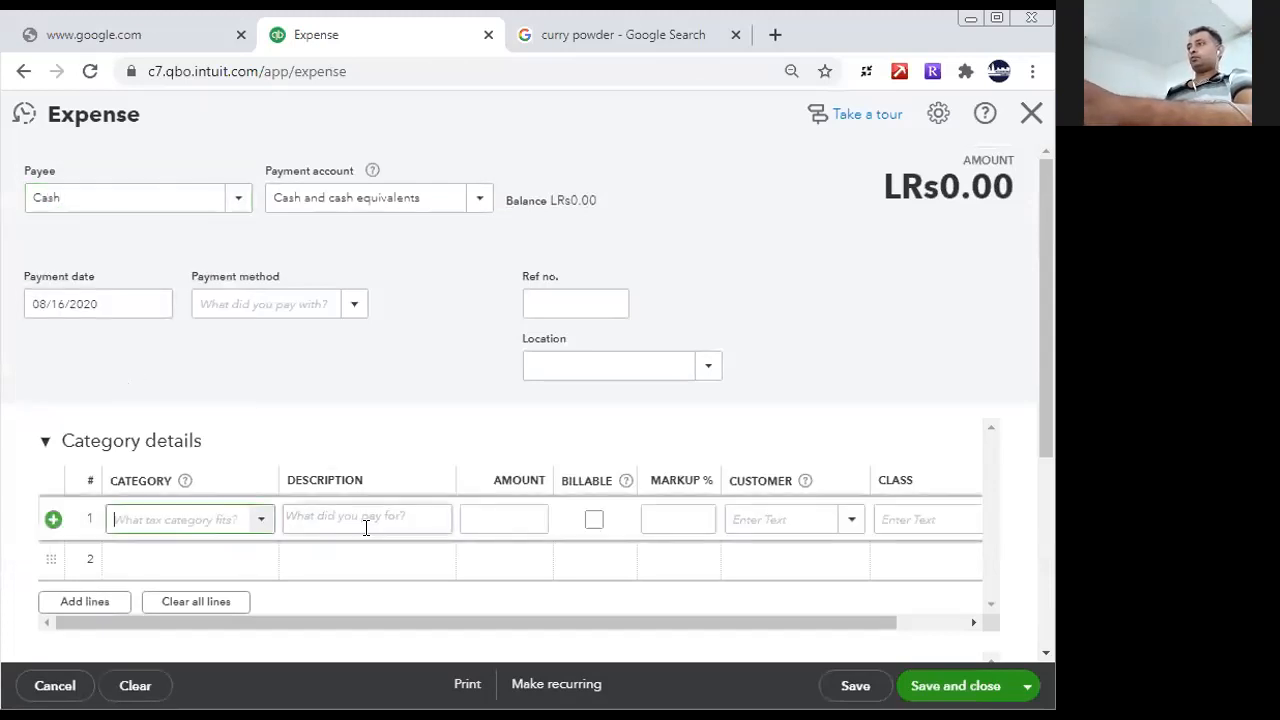
click(213, 519)
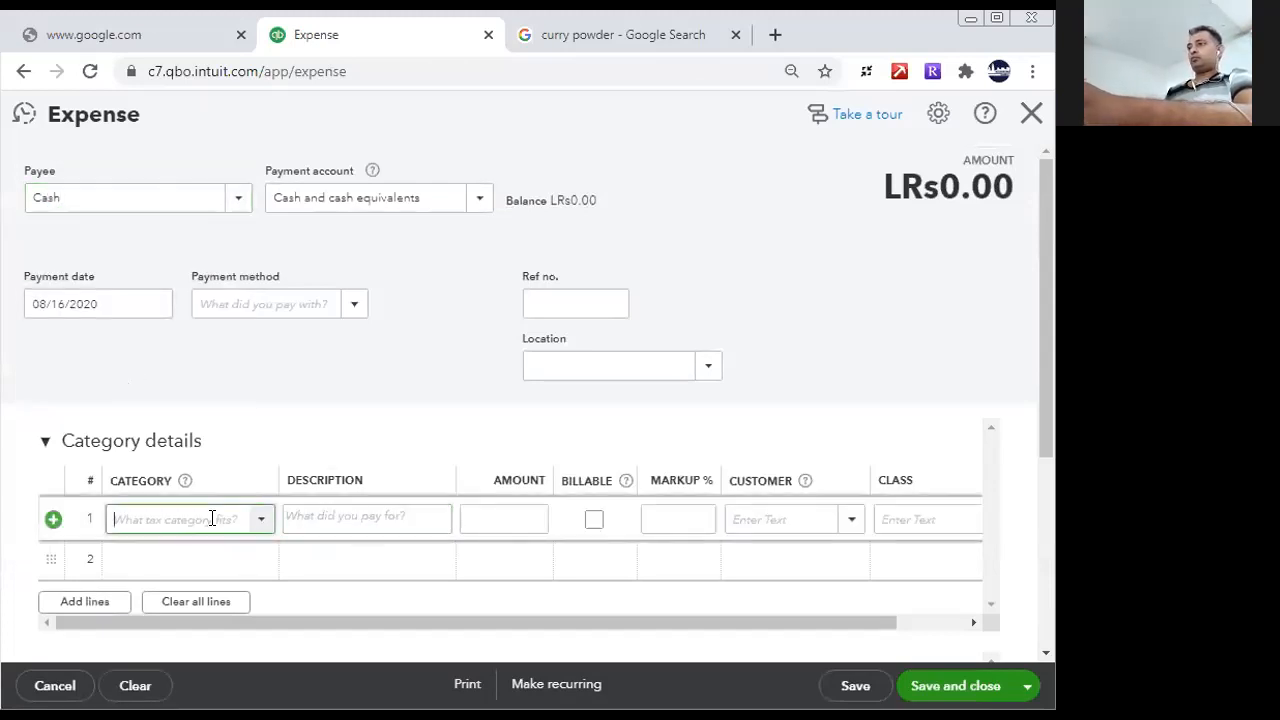
text(ep)
key(BackSpace)
key(BackSpace)
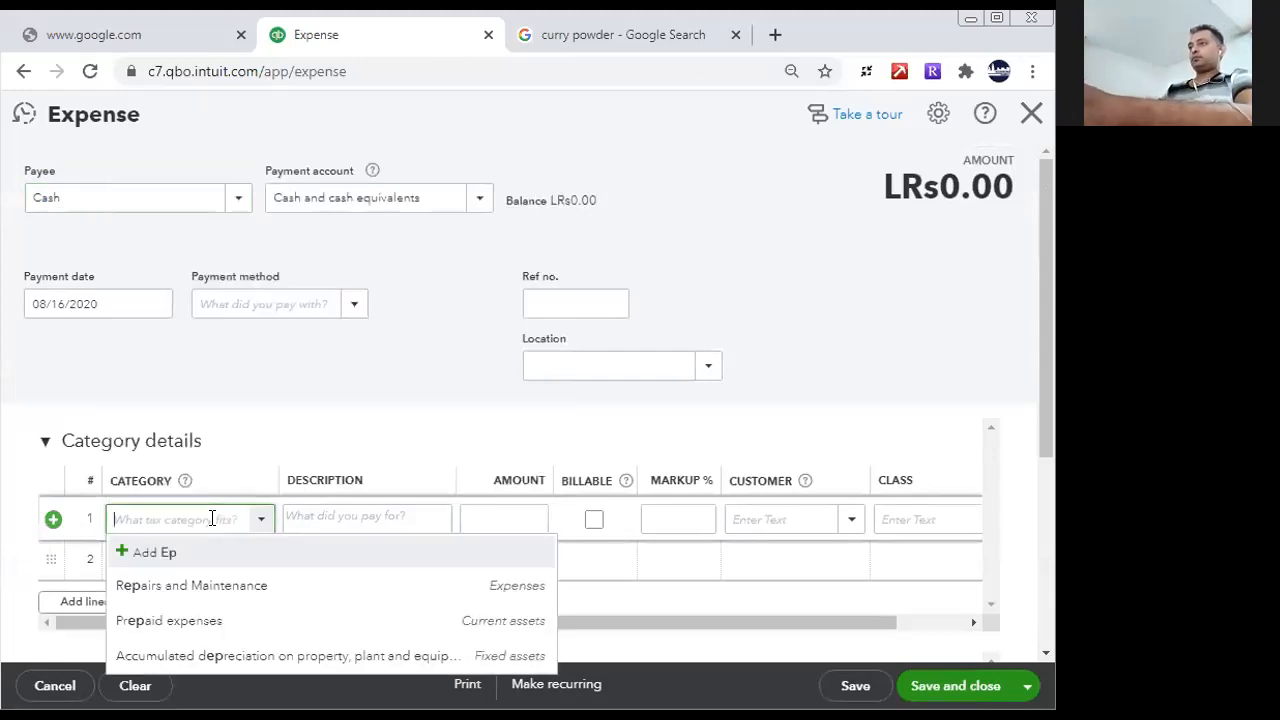
text(sala)
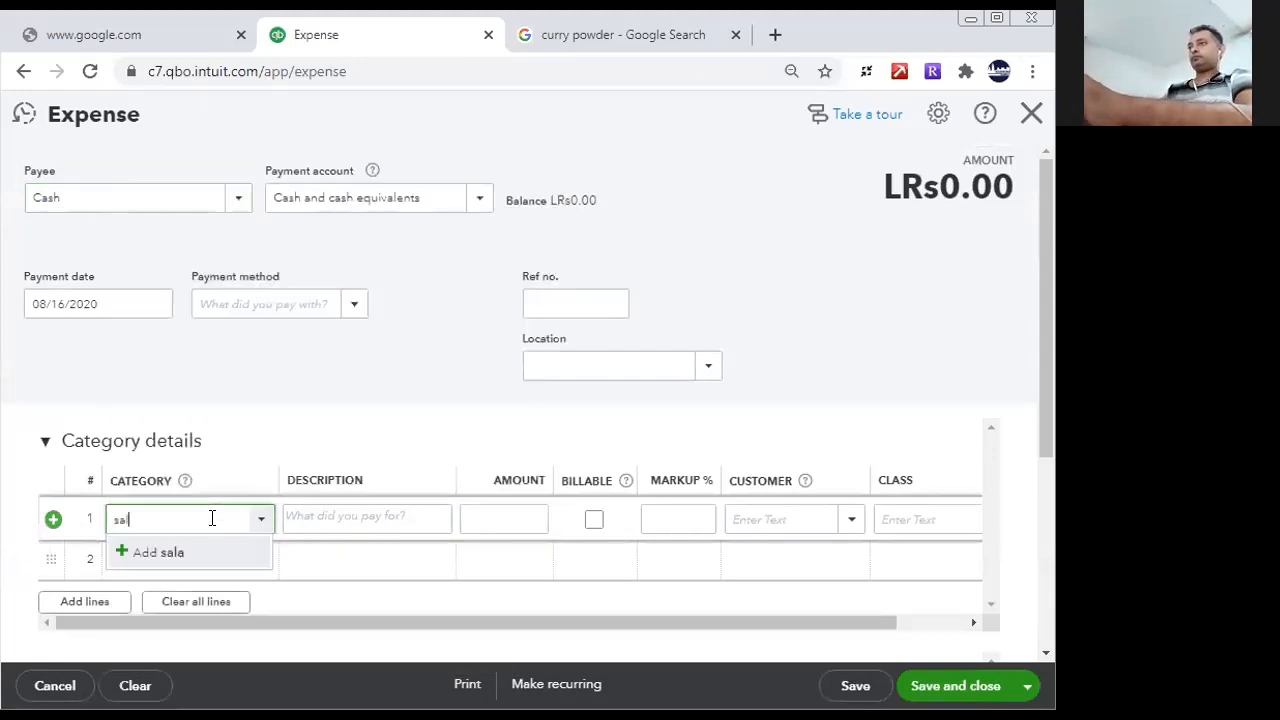
key(BackSpace)
key(BackSpace)
key(BackSpace)
key(BackSpace)
- Set the first expense line to the Payroll Expenses category with an amount of 450,000
text(Payroll Expenses)
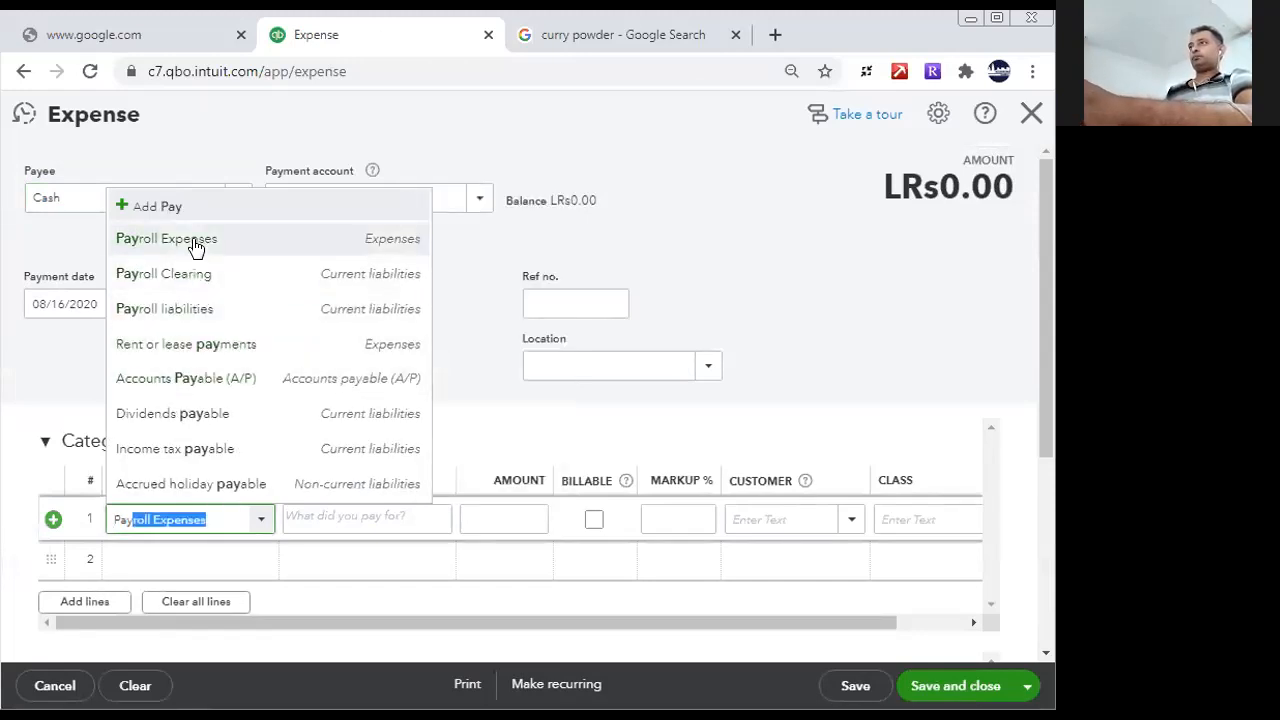
click(194, 245)
click(524, 516)
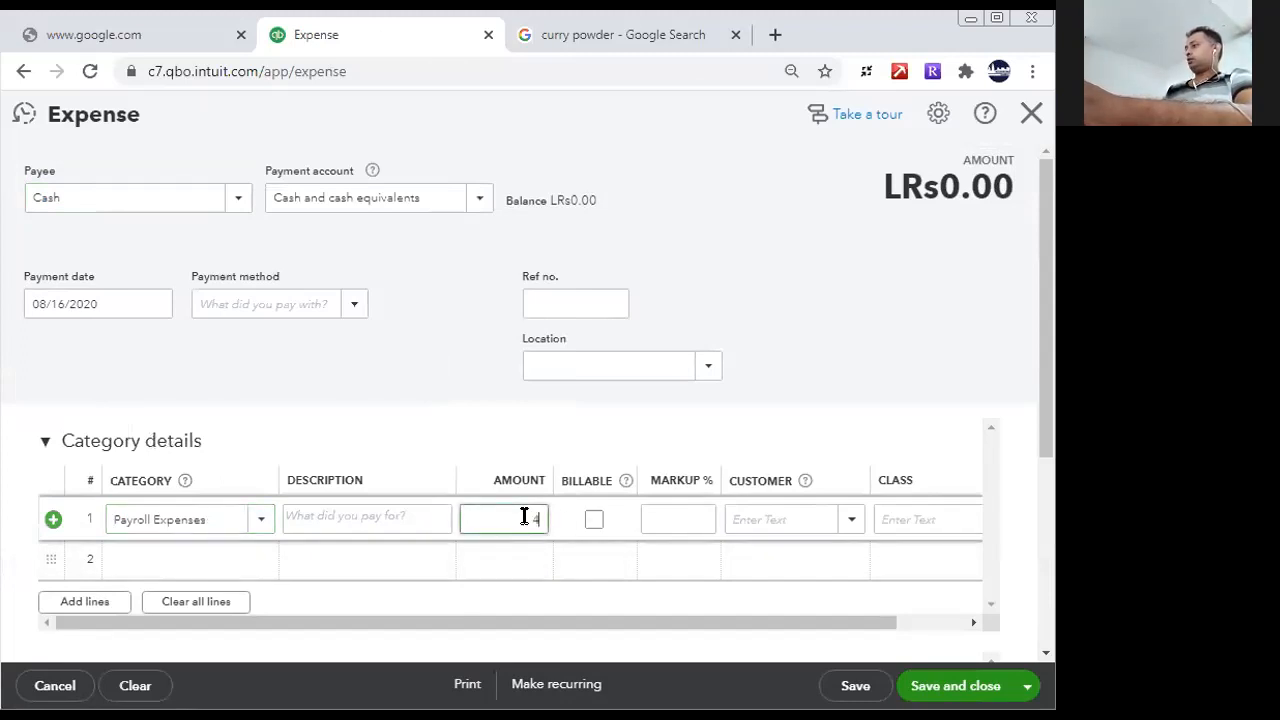
click(205, 559)
text(ren)
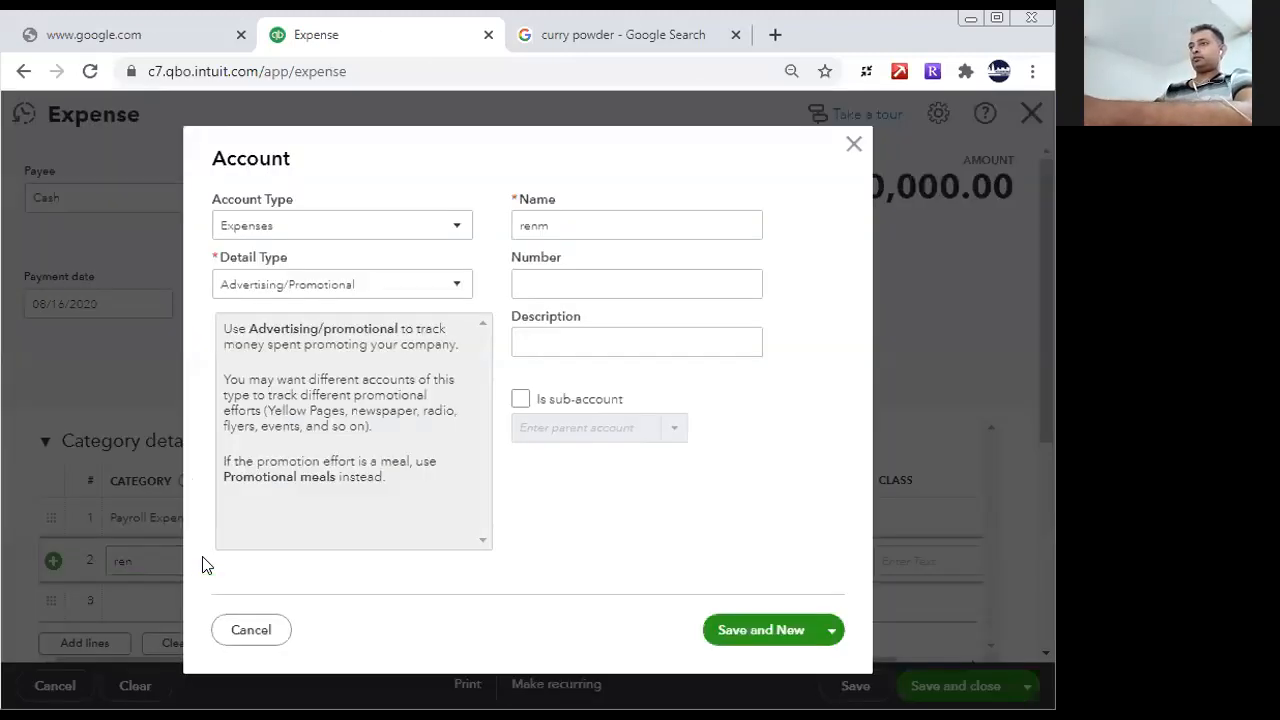
drag(250, 203, 624, 75)
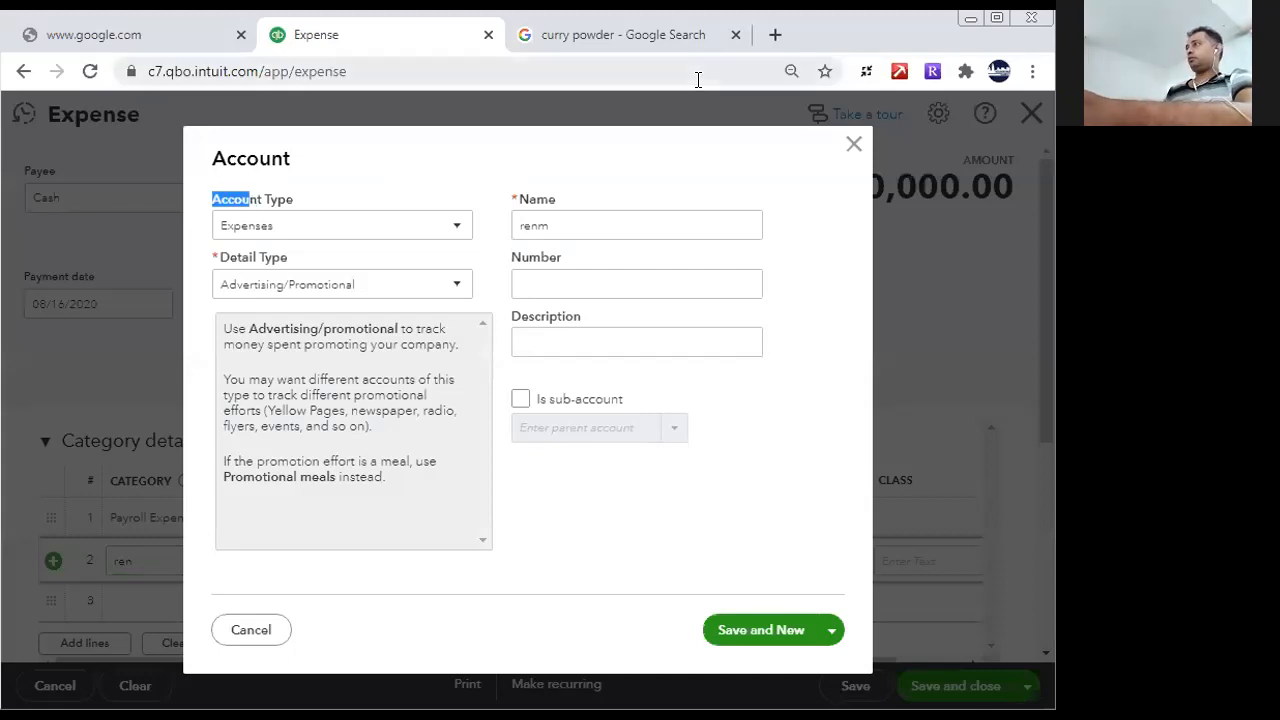
click(853, 144)
- Set the second expense line to the Rent or lease payments category with an amount of 1,250,000
text(r lease payments)
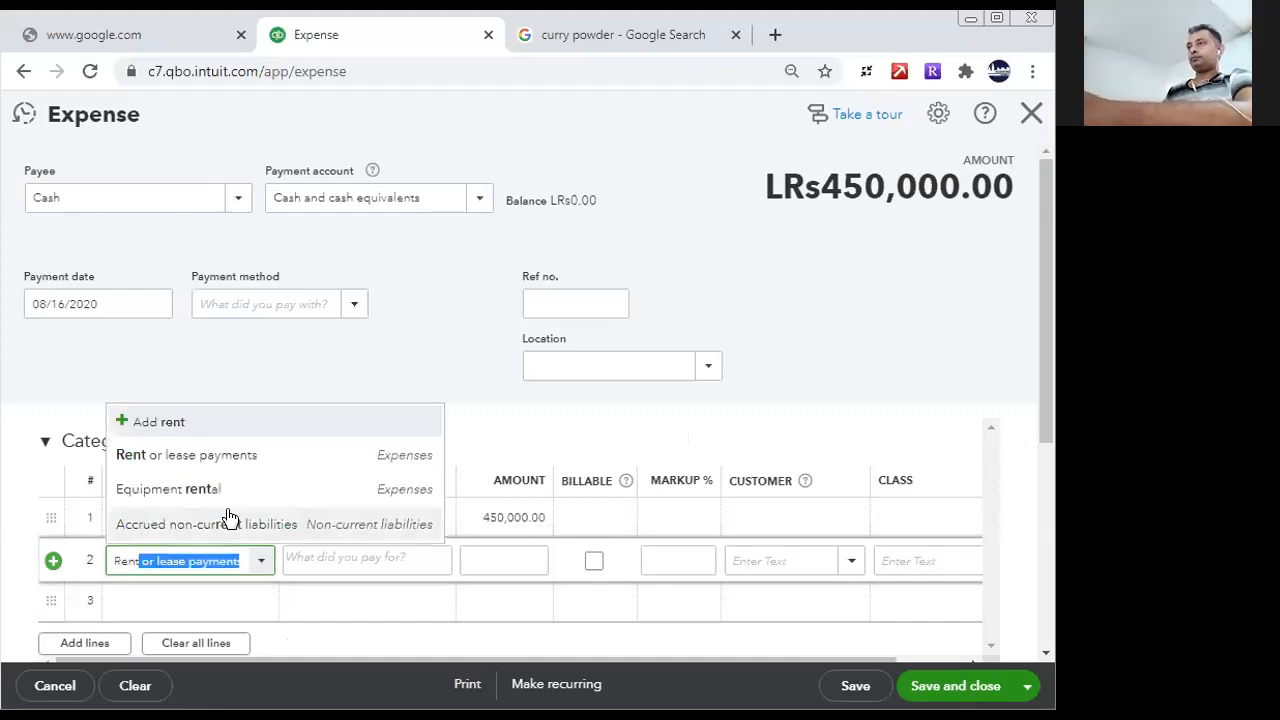
click(214, 457)
click(508, 556)
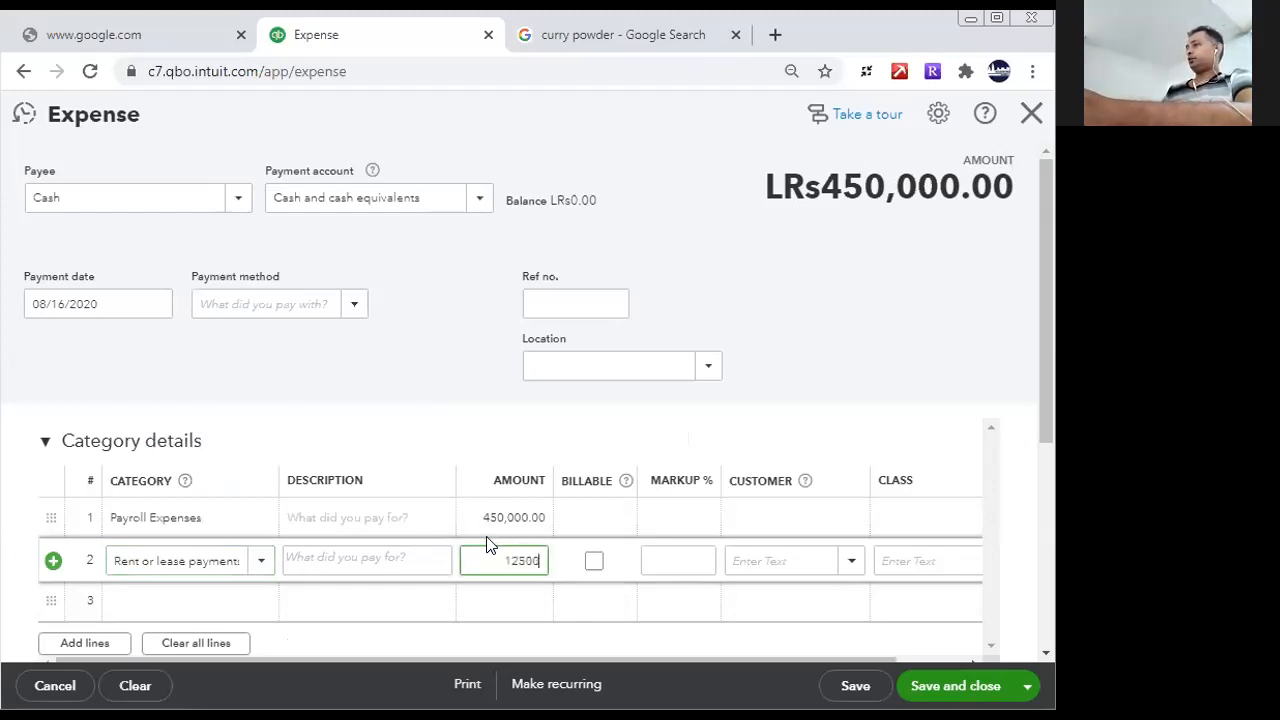
text(1250000)
- Set the third expense line to the Equipment rental category with an amount of 250,000
click(228, 592)
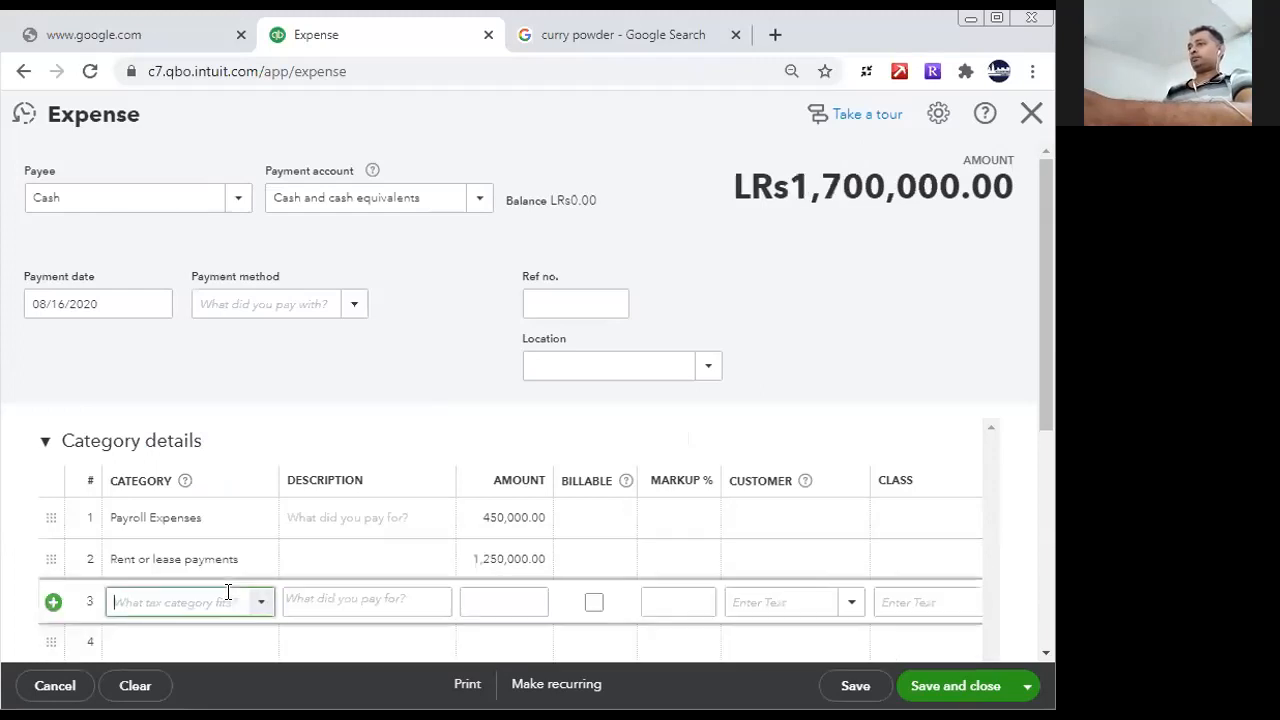
text(fue)
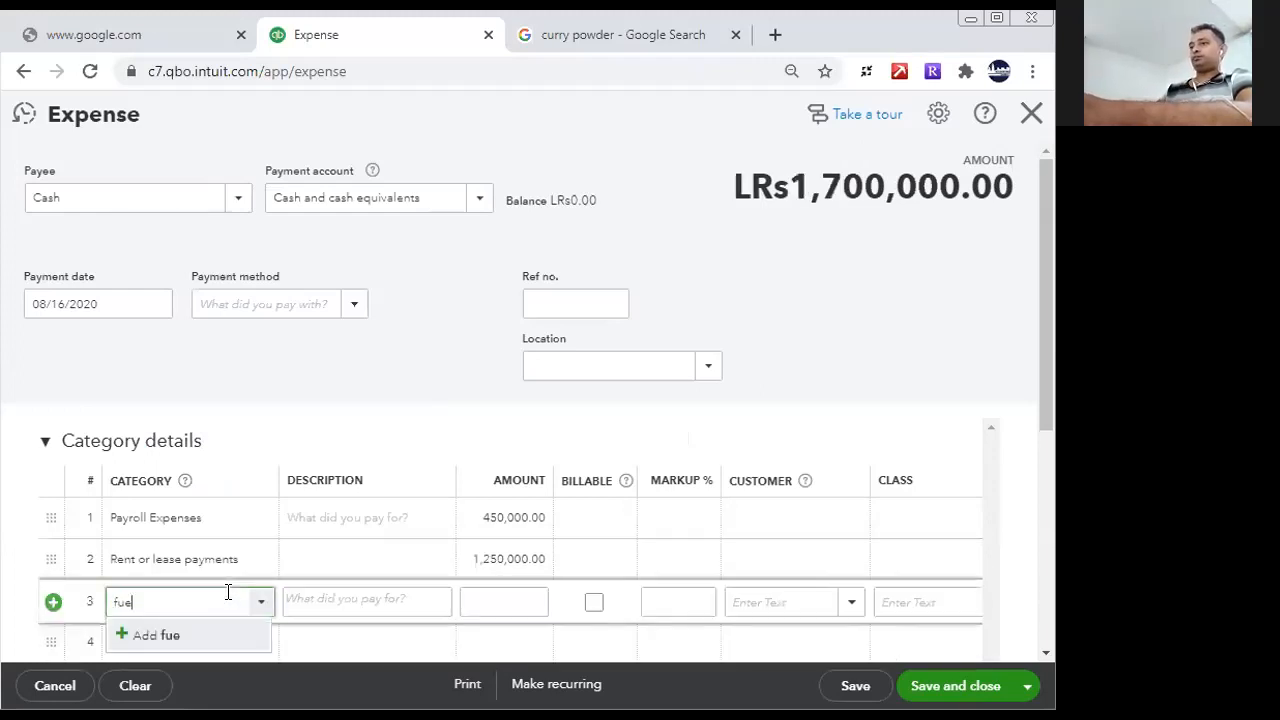
key(BackSpace)
key(BackSpace)
key(BackSpace)
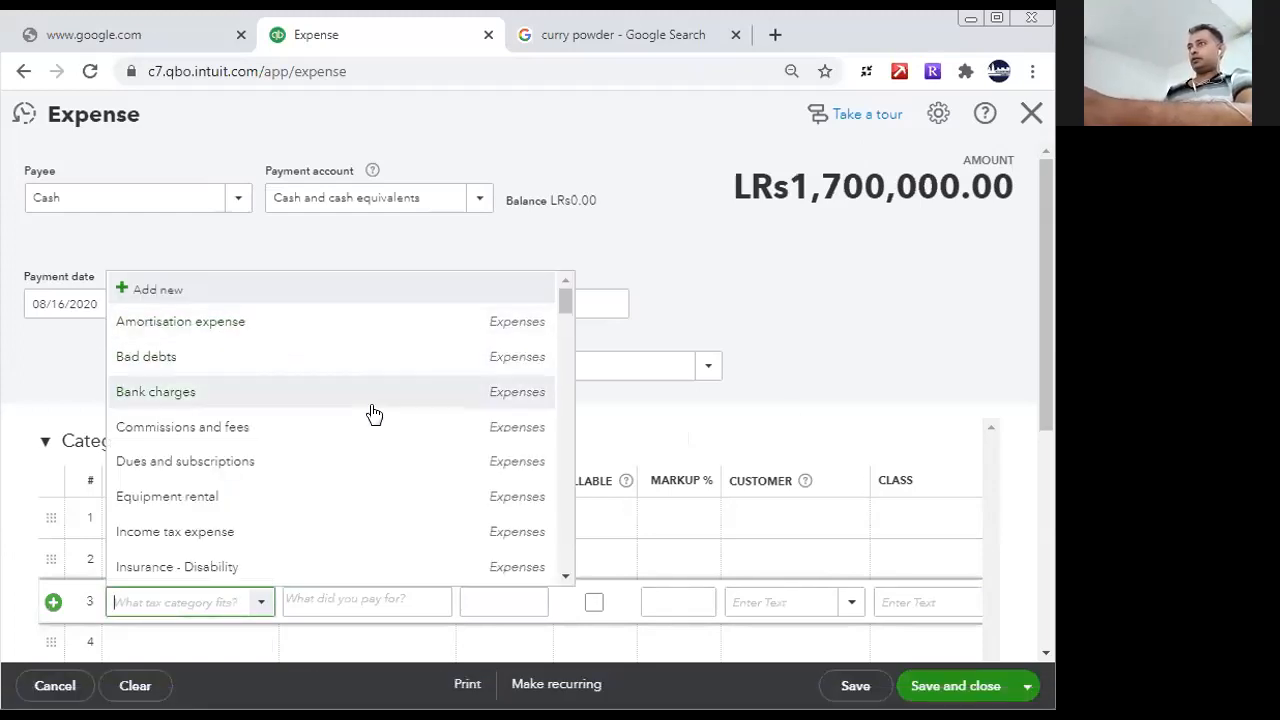
click(246, 506)
click(496, 590)
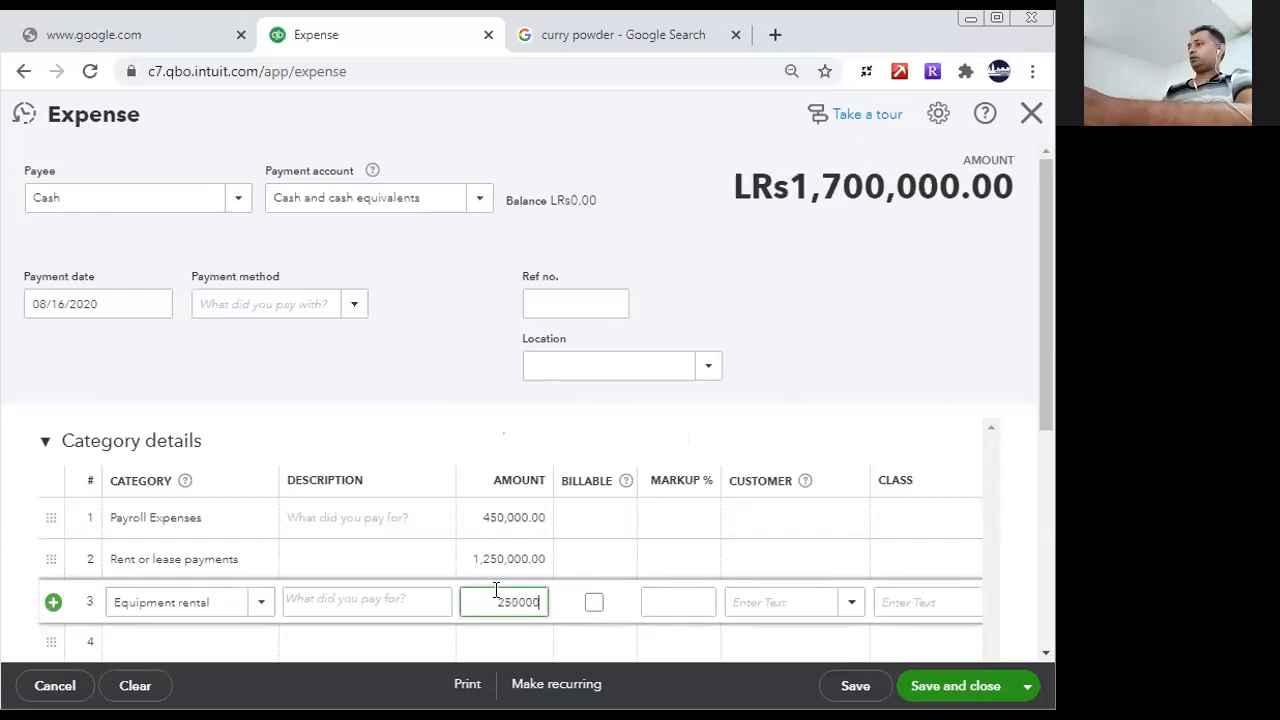
- Set the fourth expense line to the Shipping and delivery expense category with an amount of 190,000
click(214, 645)
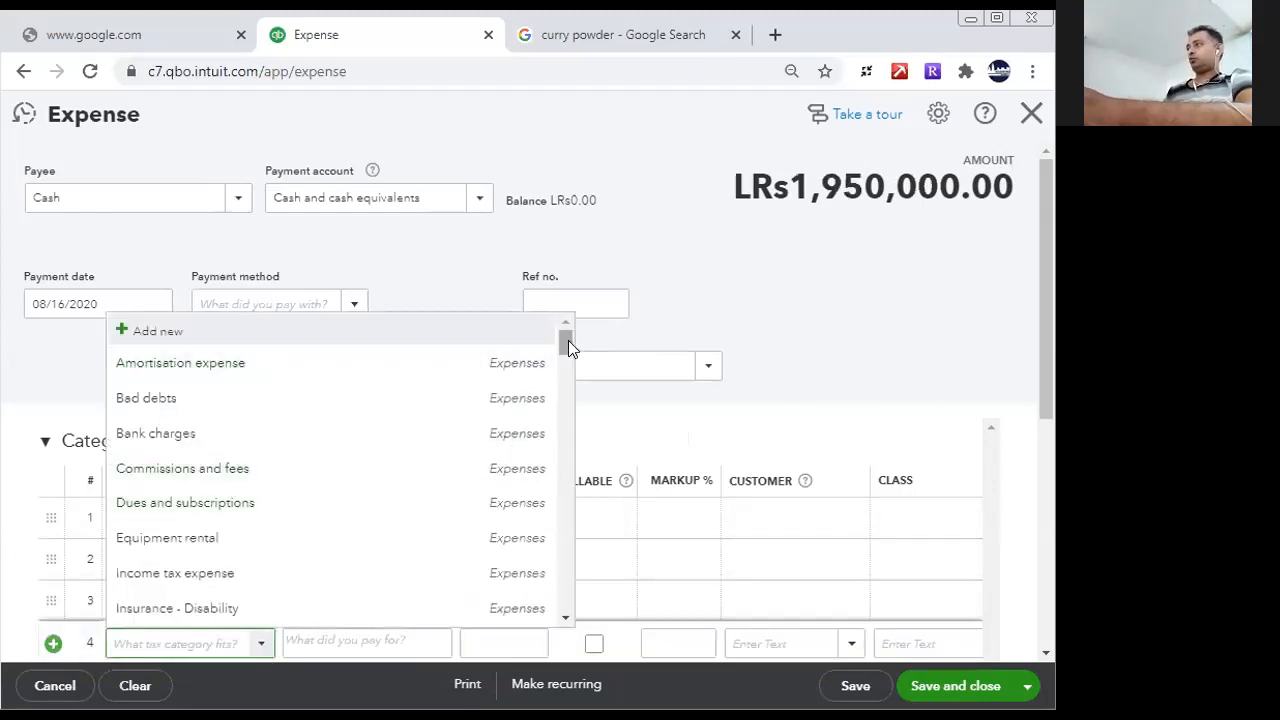
scroll(568, 340, down, 1)
scroll(566, 370, down, 2)
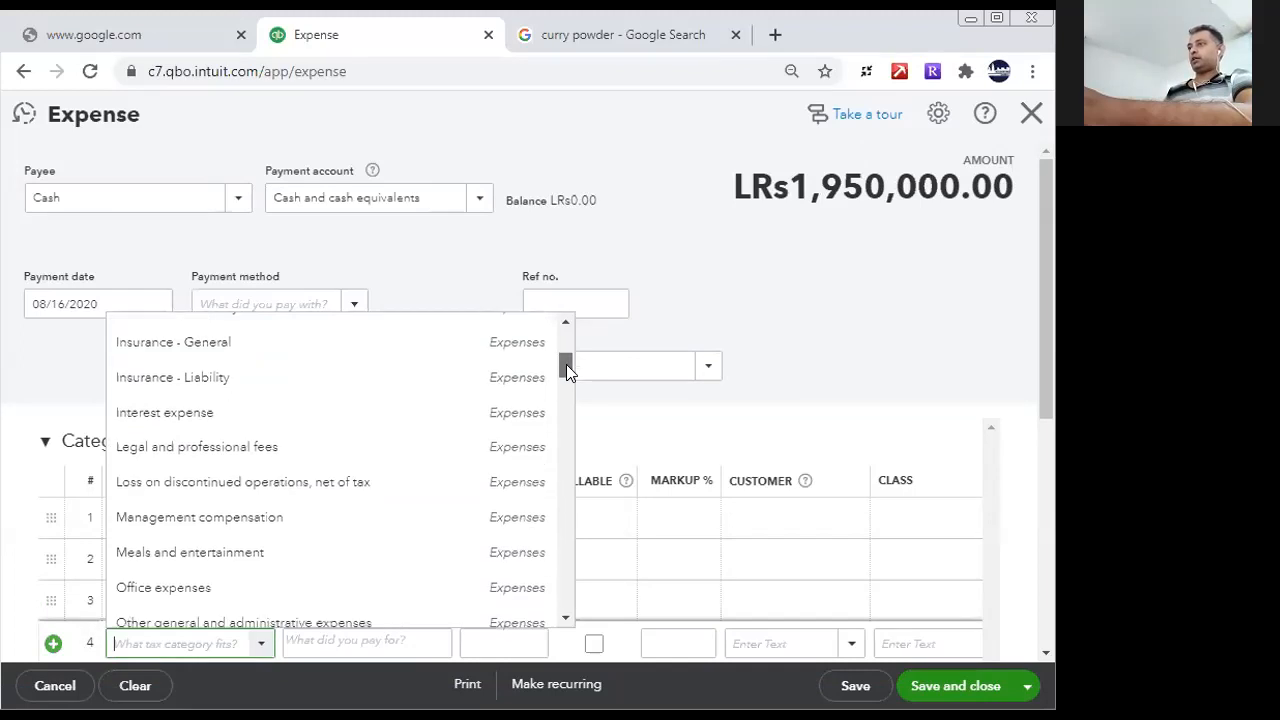
drag(568, 368, 566, 396)
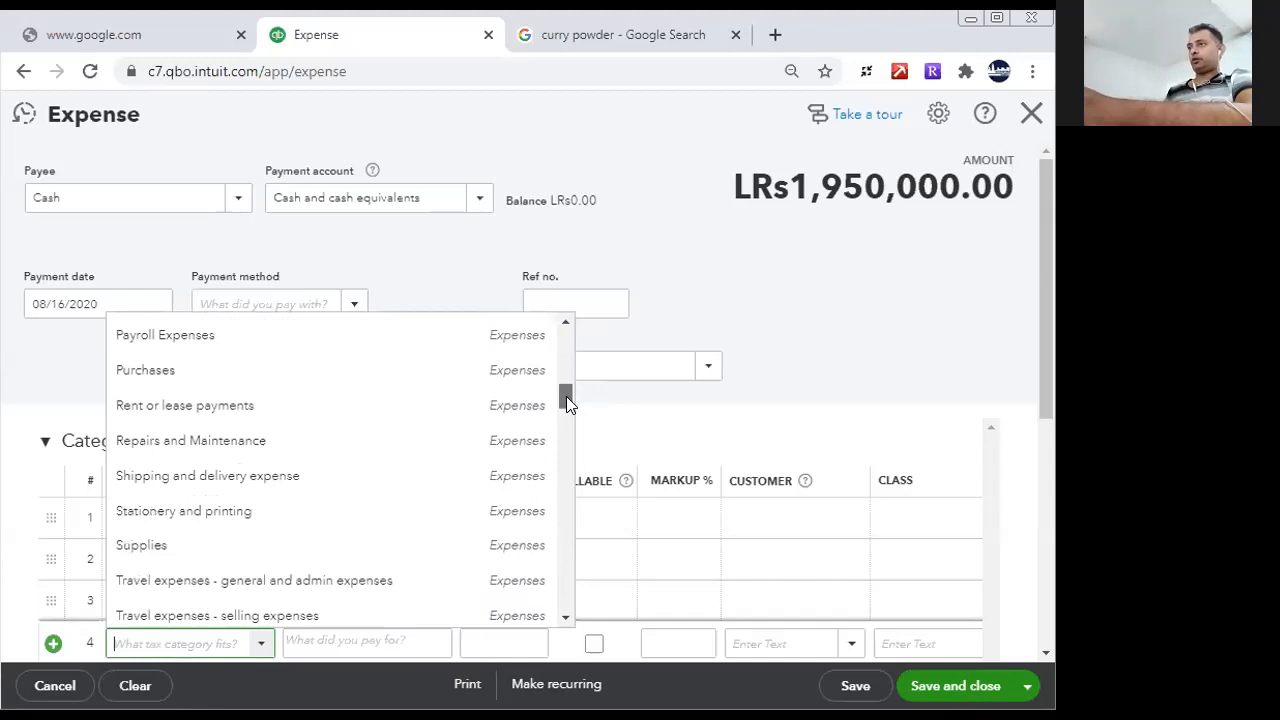
mouse_move(566, 396)
mouse_down()
mouse_move(569, 430)
mouse_move(561, 394)
mouse_up()
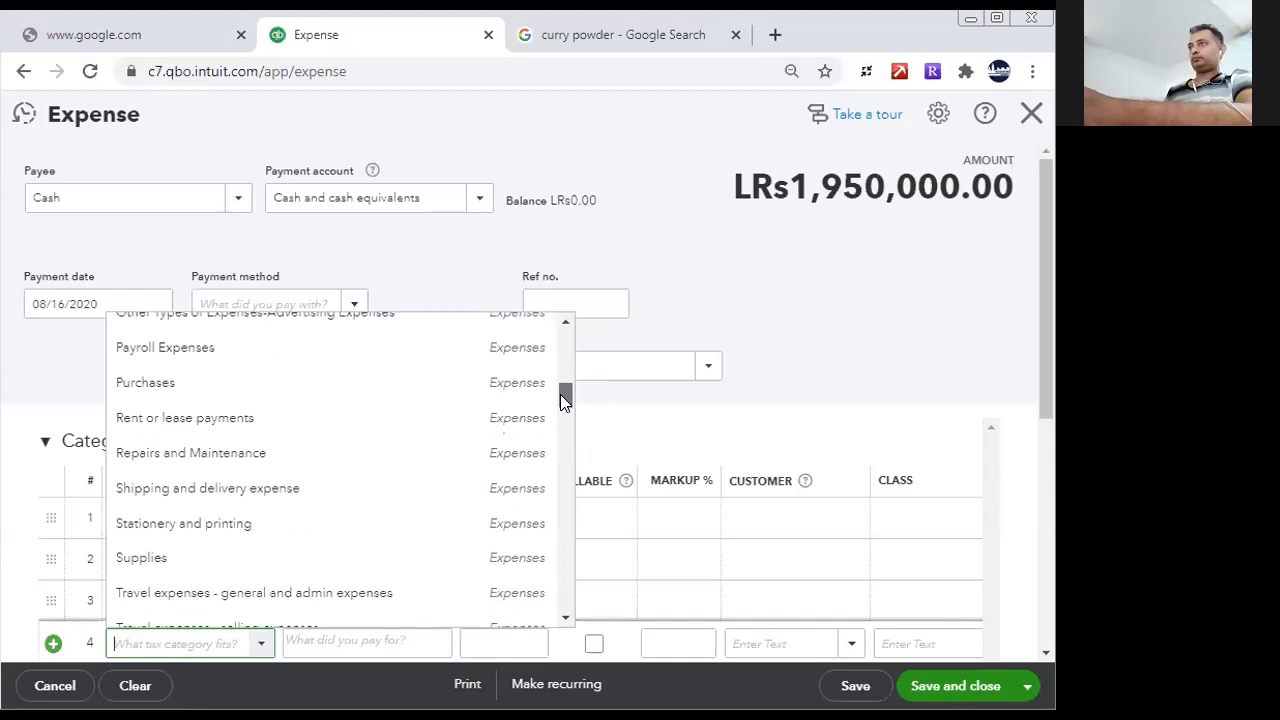
click(345, 487)
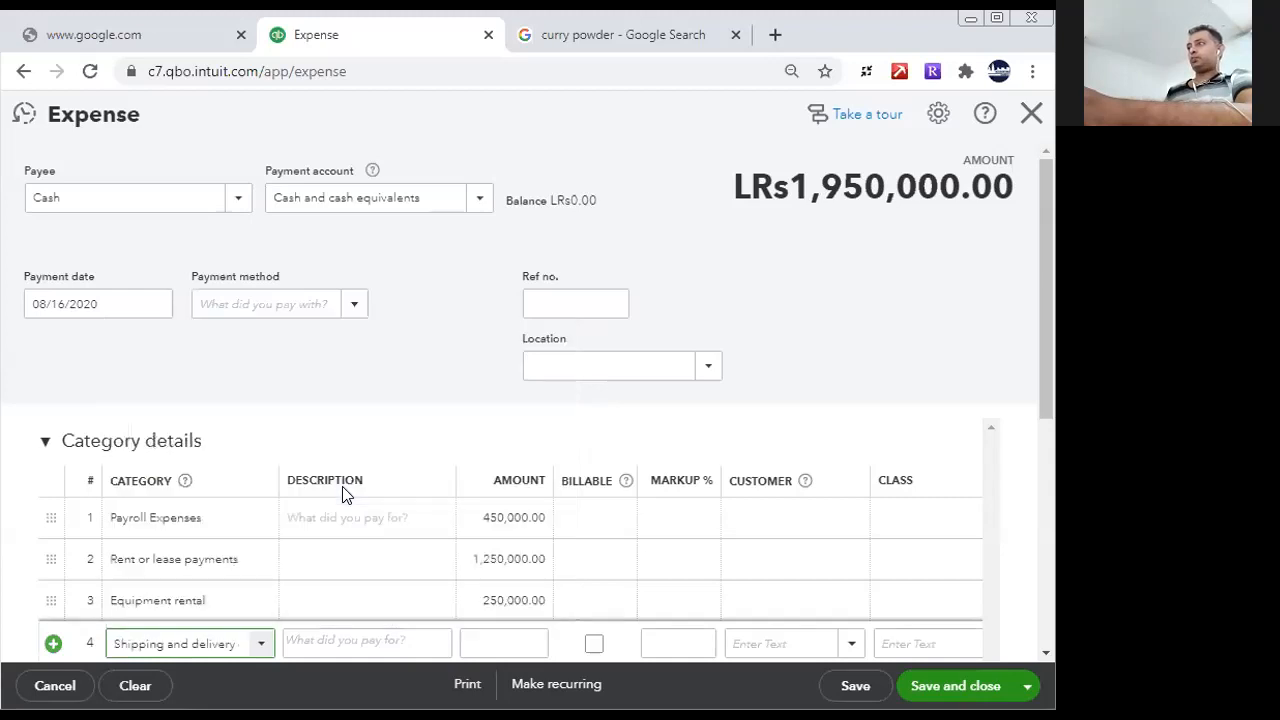
click(503, 641)
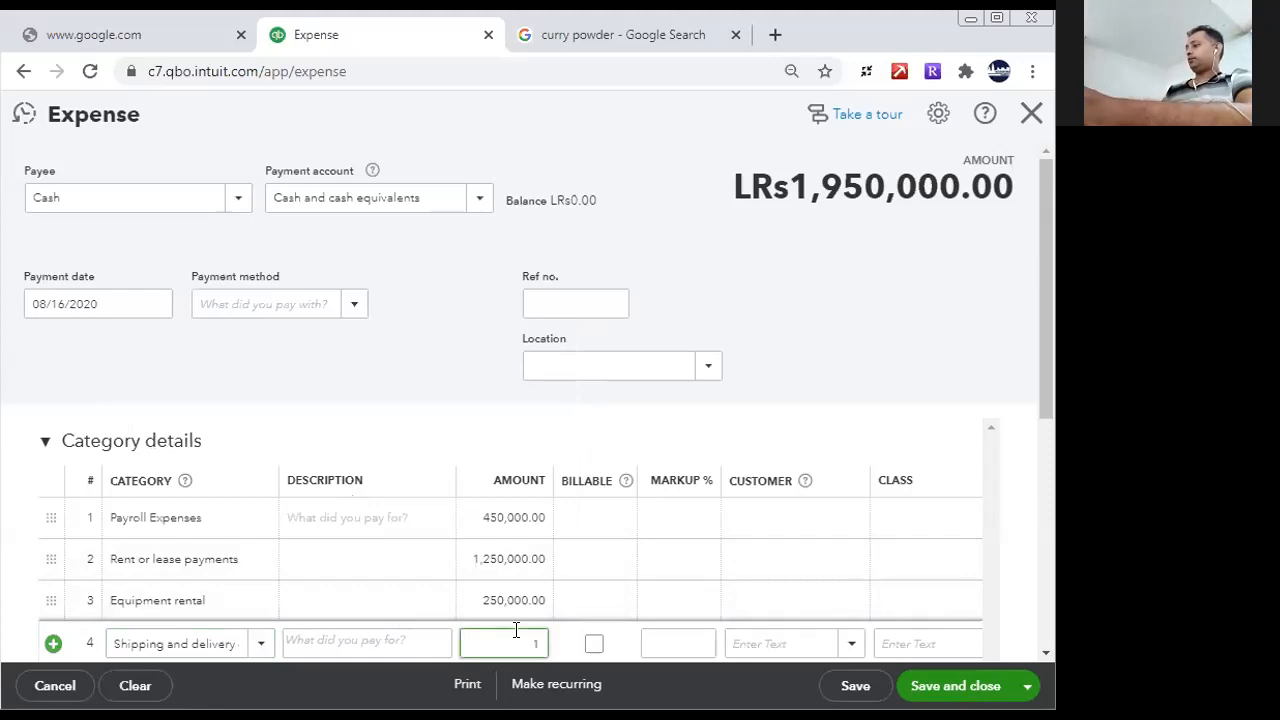
text(1900000)
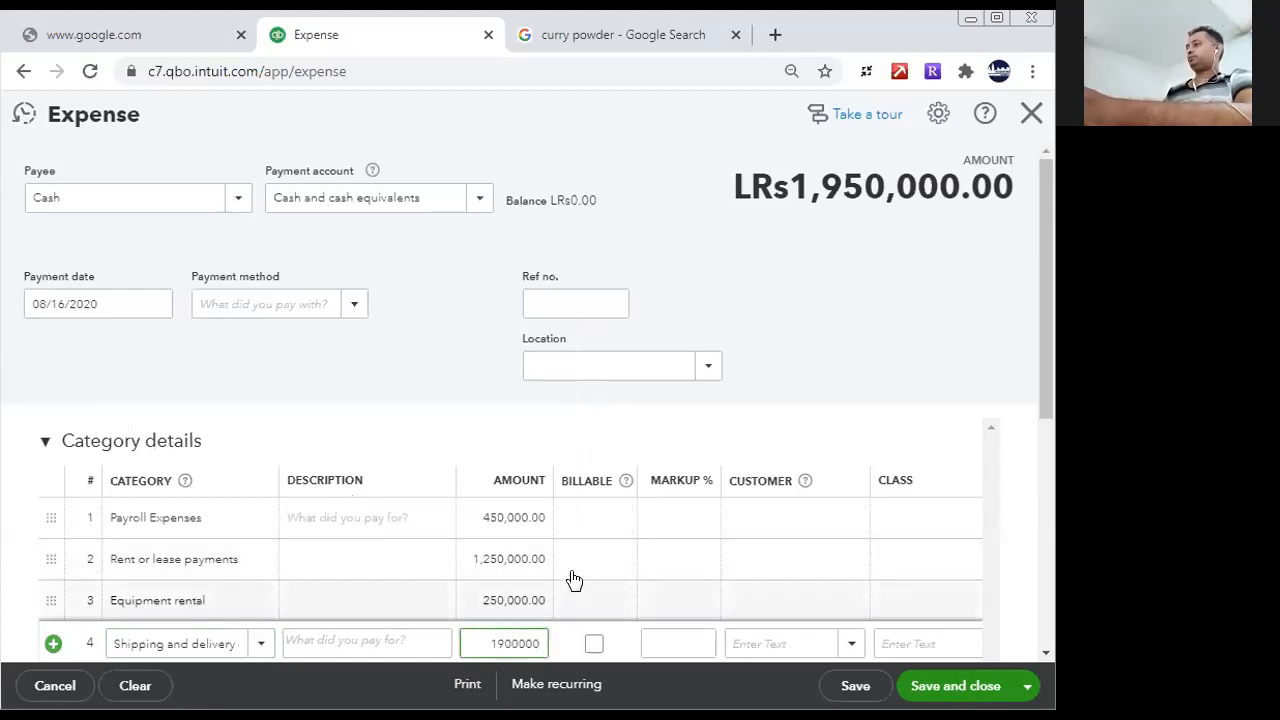
key(BackSpace)
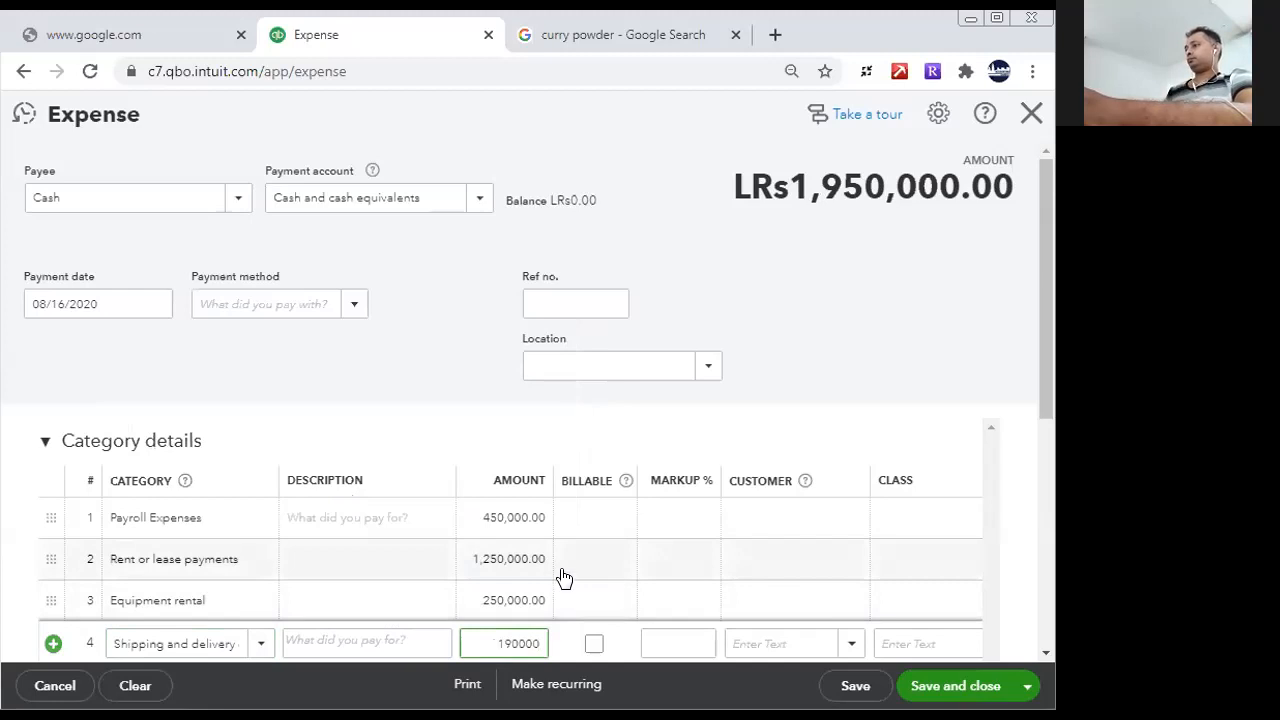
click(562, 578)
- Check the four category lines of the Cash expense, save it and close the form
scroll(1040, 344, down, 5)
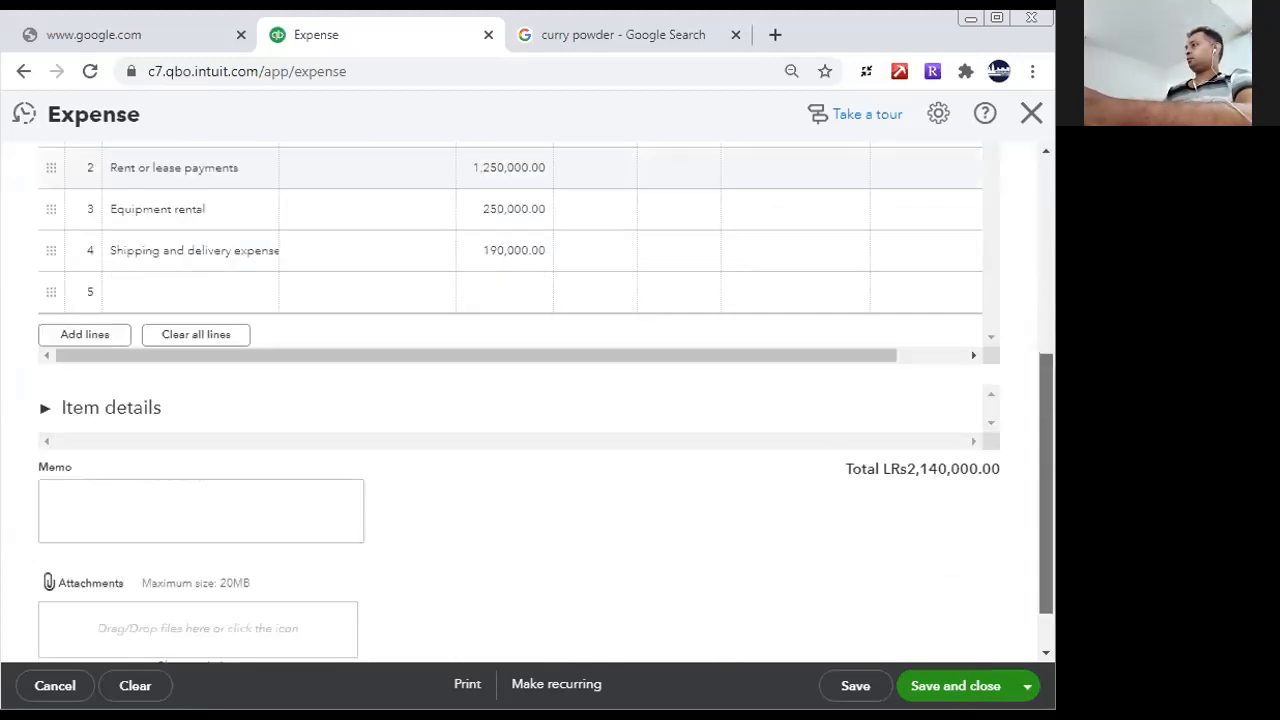
scroll(1040, 344, up, 5)
scroll(1047, 436, down, 3)
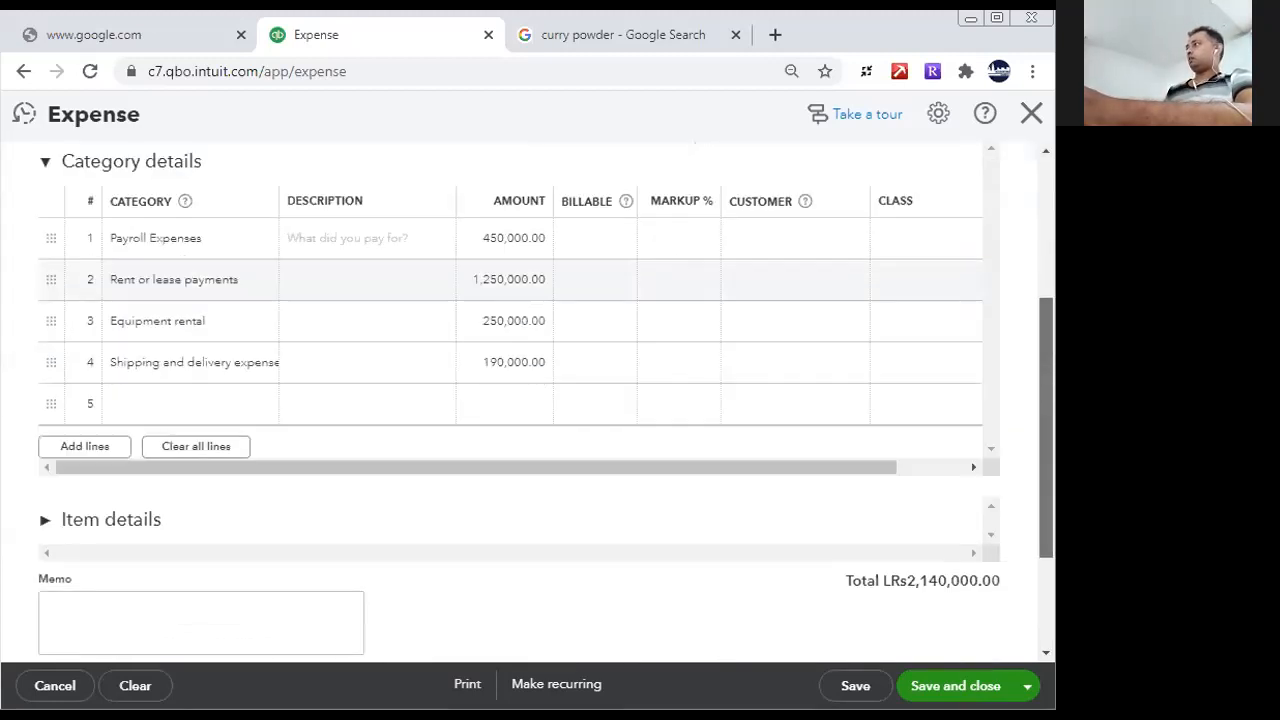
right_click(773, 238)
click(1020, 620)
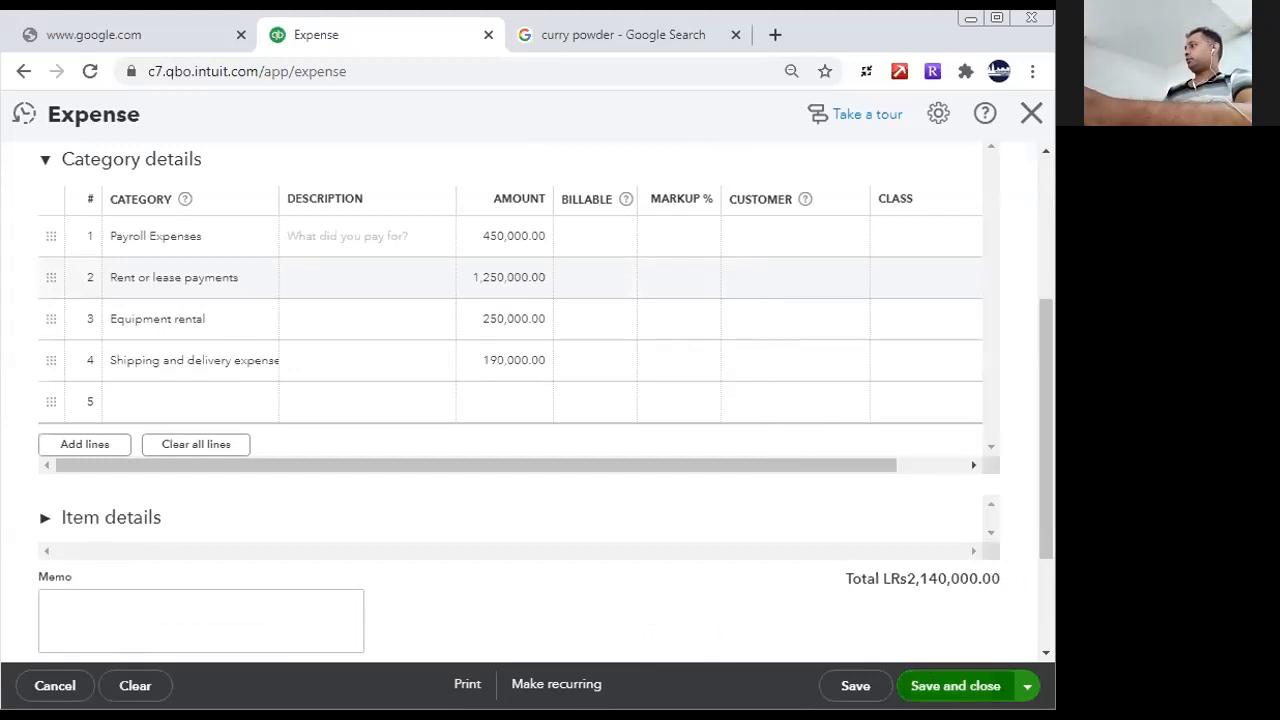
click(850, 686)
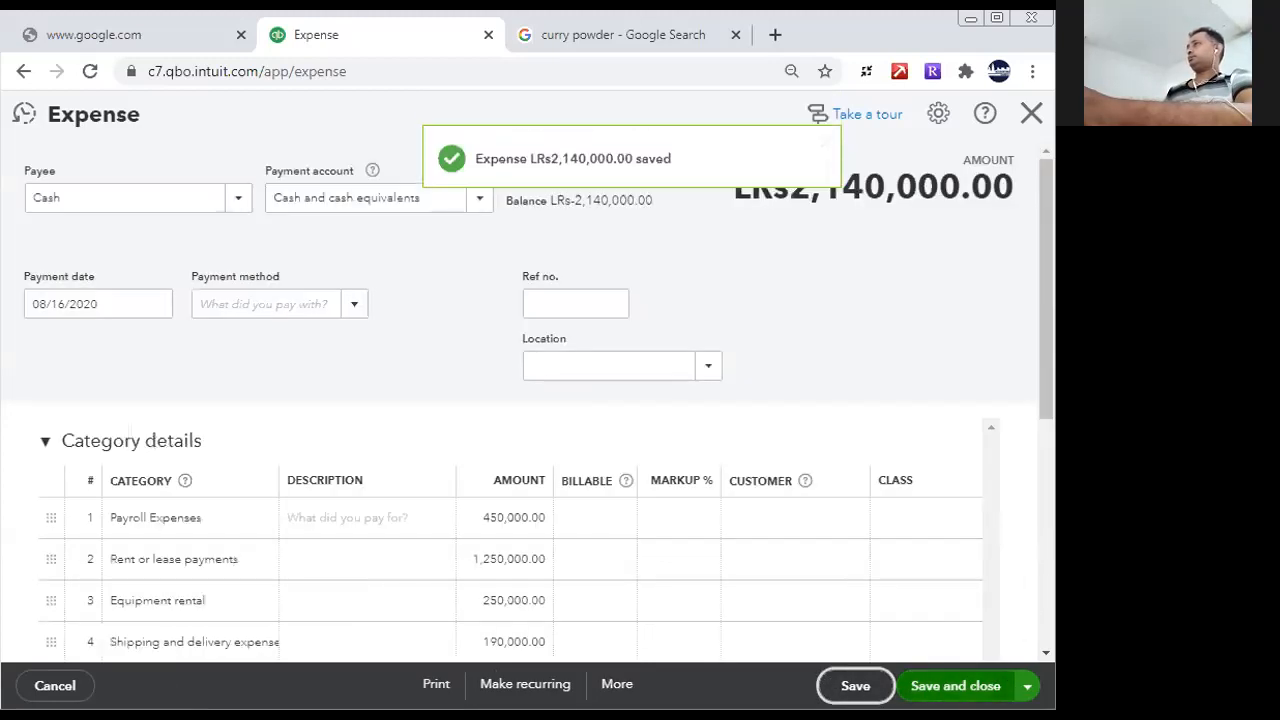
click(955, 686)
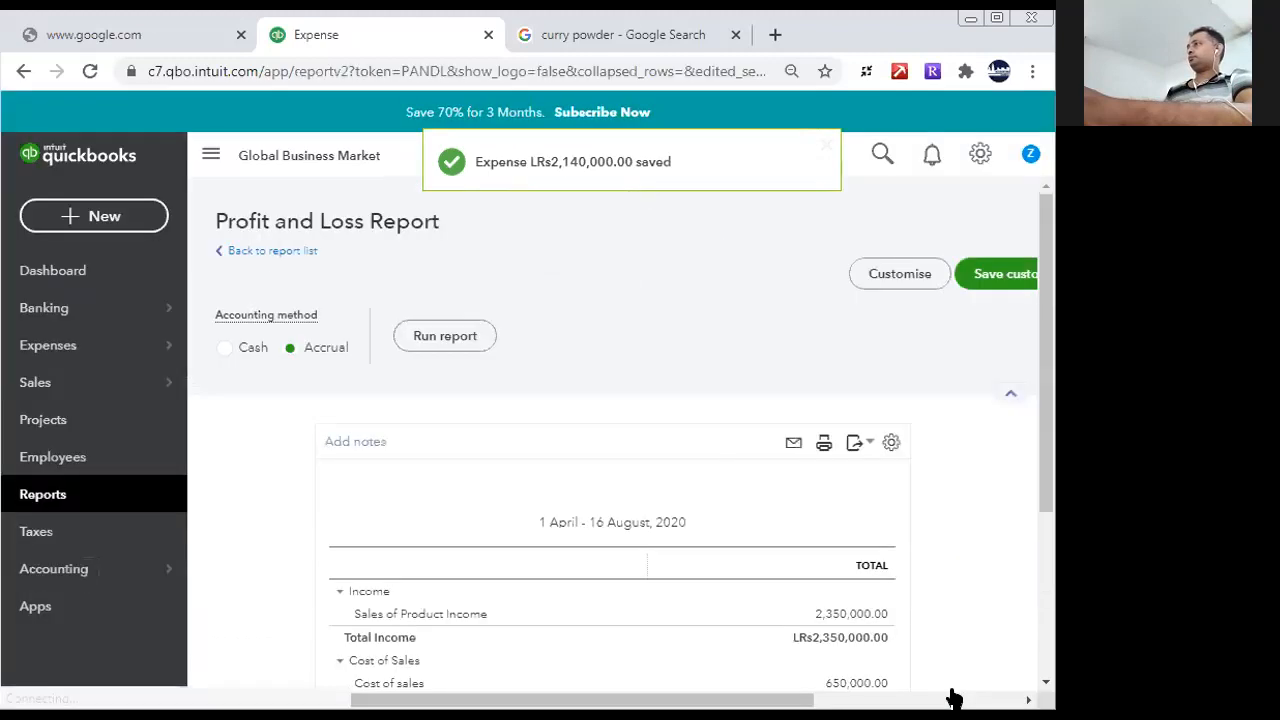
- Review the expenses and net earnings in the Profit and Loss report, and return to the list of reports
scroll(1050, 553, down, 3)
scroll(1050, 546, down, 2)
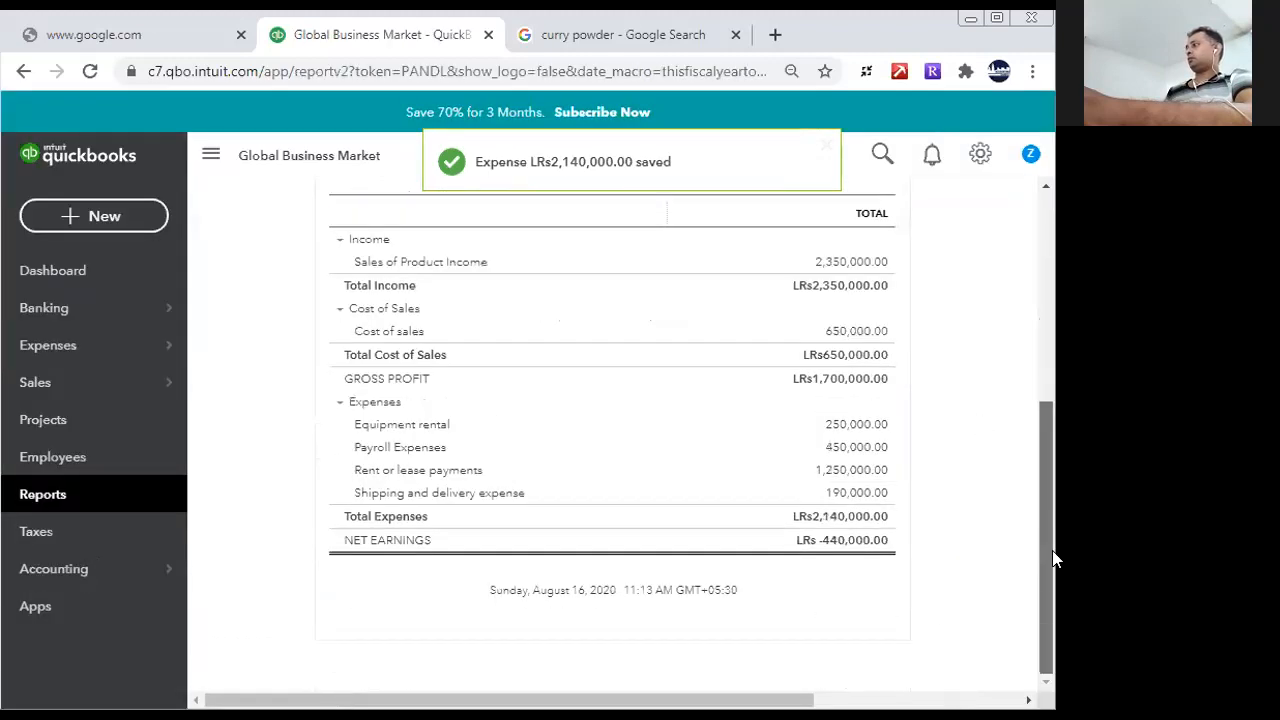
drag(1038, 428, 1044, 482)
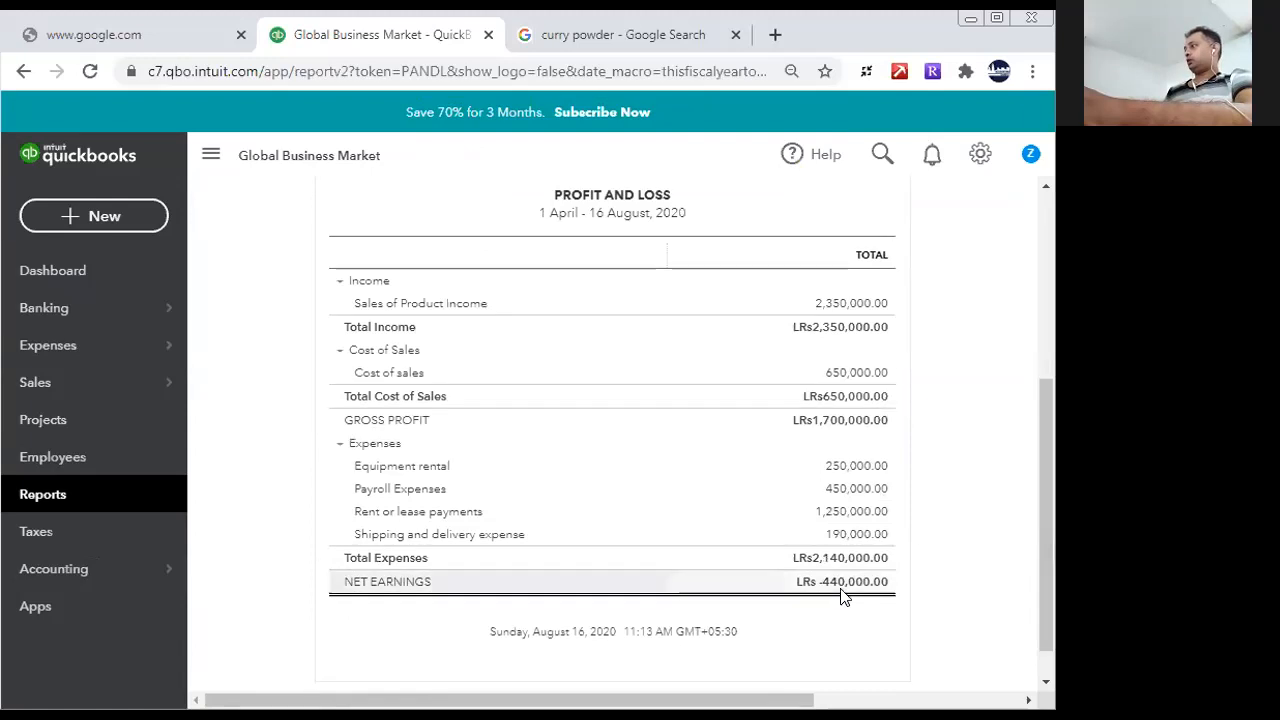
drag(1044, 518, 1018, 340)
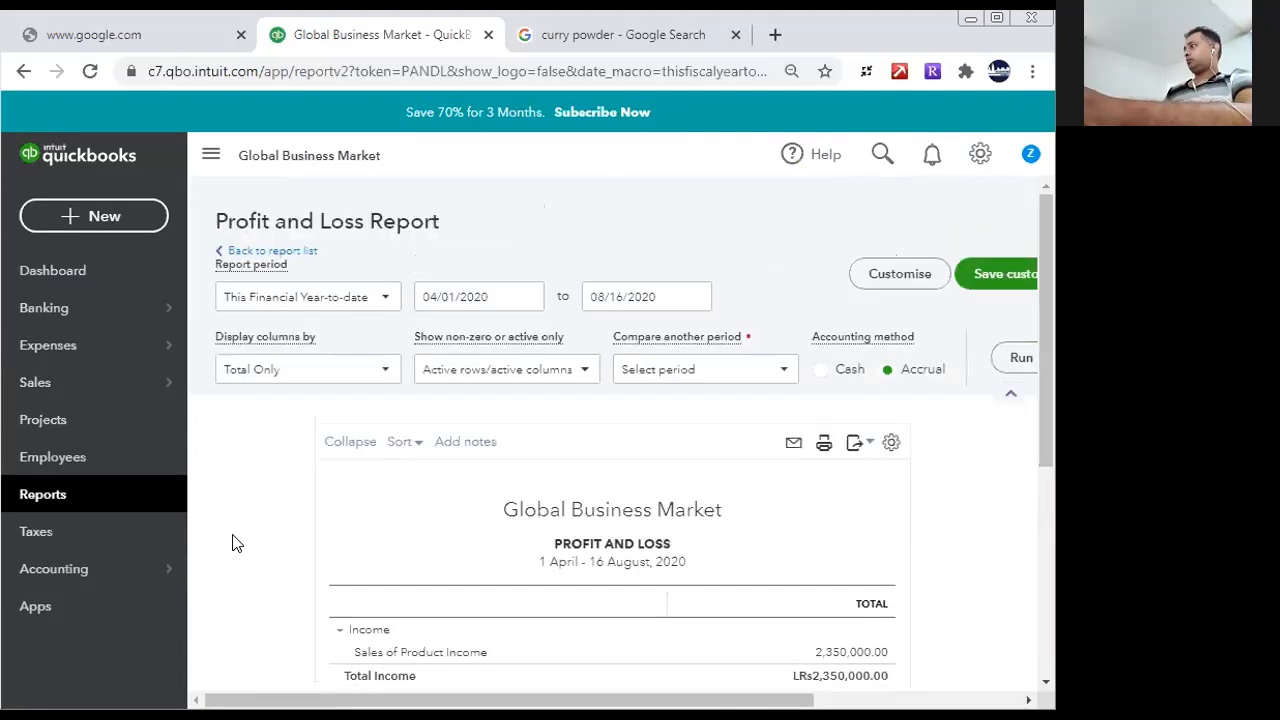
click(37, 494)
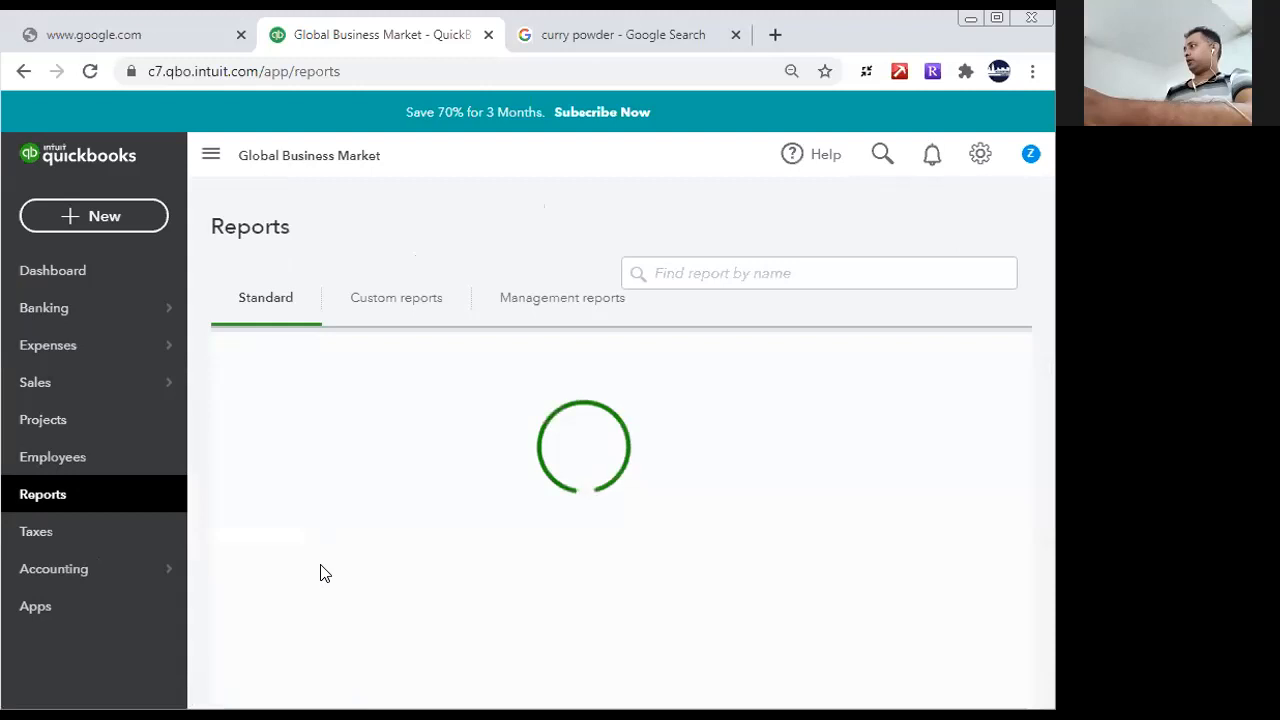
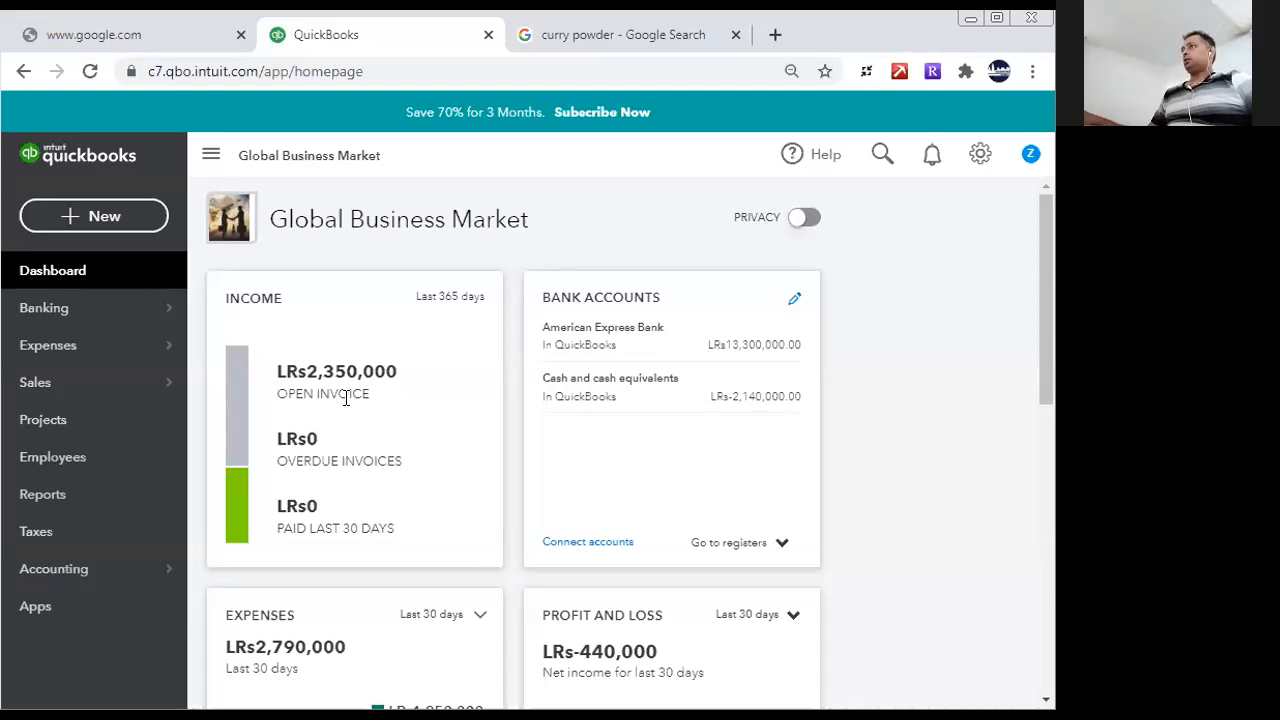
- Create a new journal entry and set its journal date to 08/31/2020
click(122, 225)
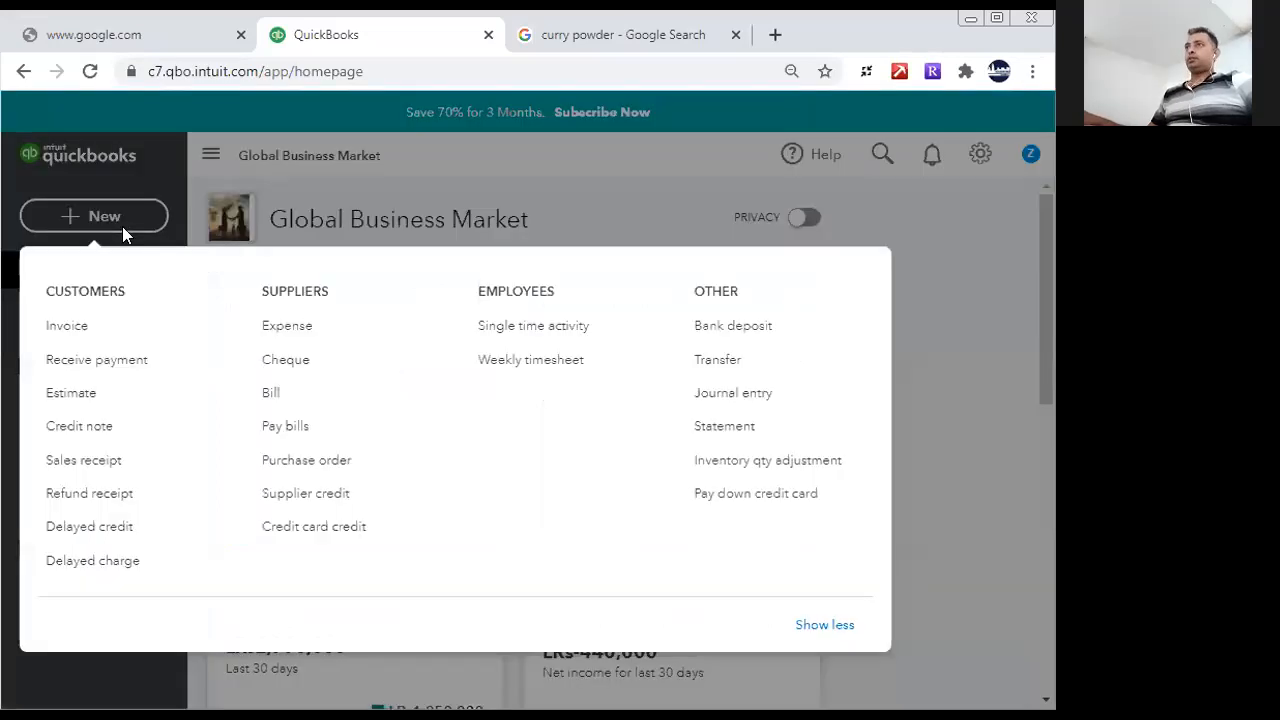
click(742, 396)
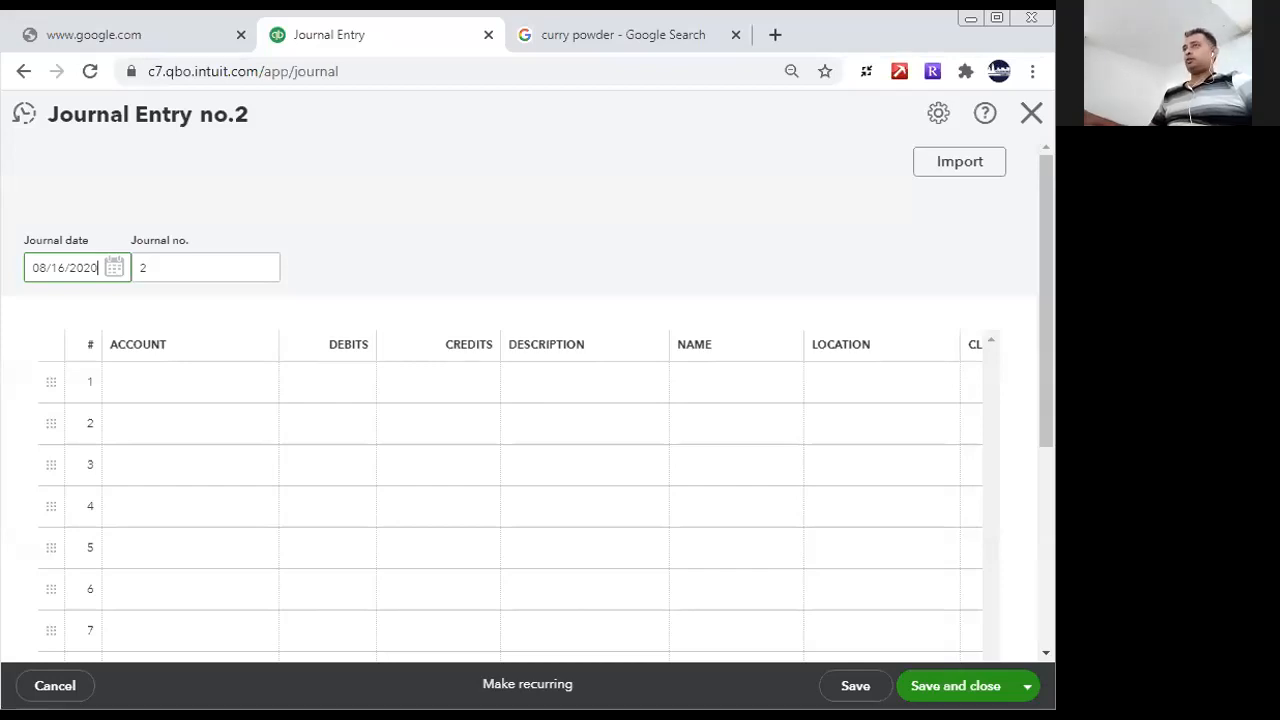
click(116, 268)
click(42, 482)
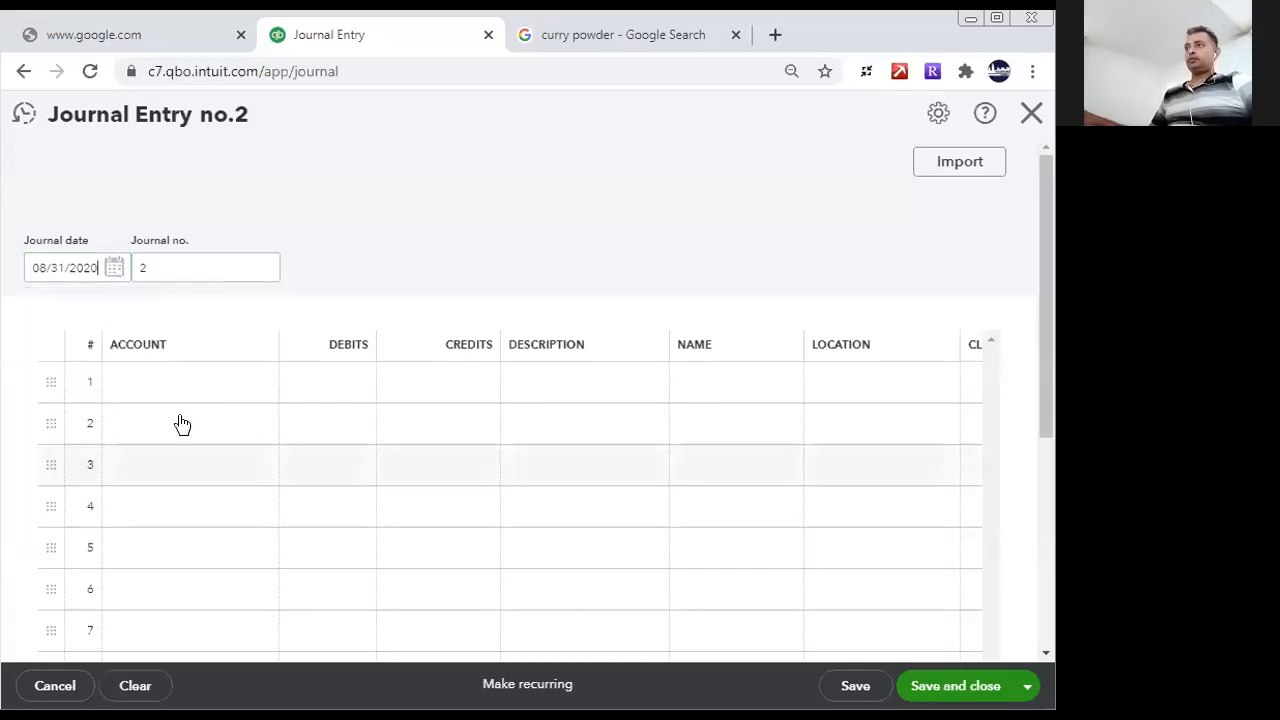
- Fill journal line 1 with a 125,000 debit to the Utilities account and the description "Telephone"
click(302, 390)
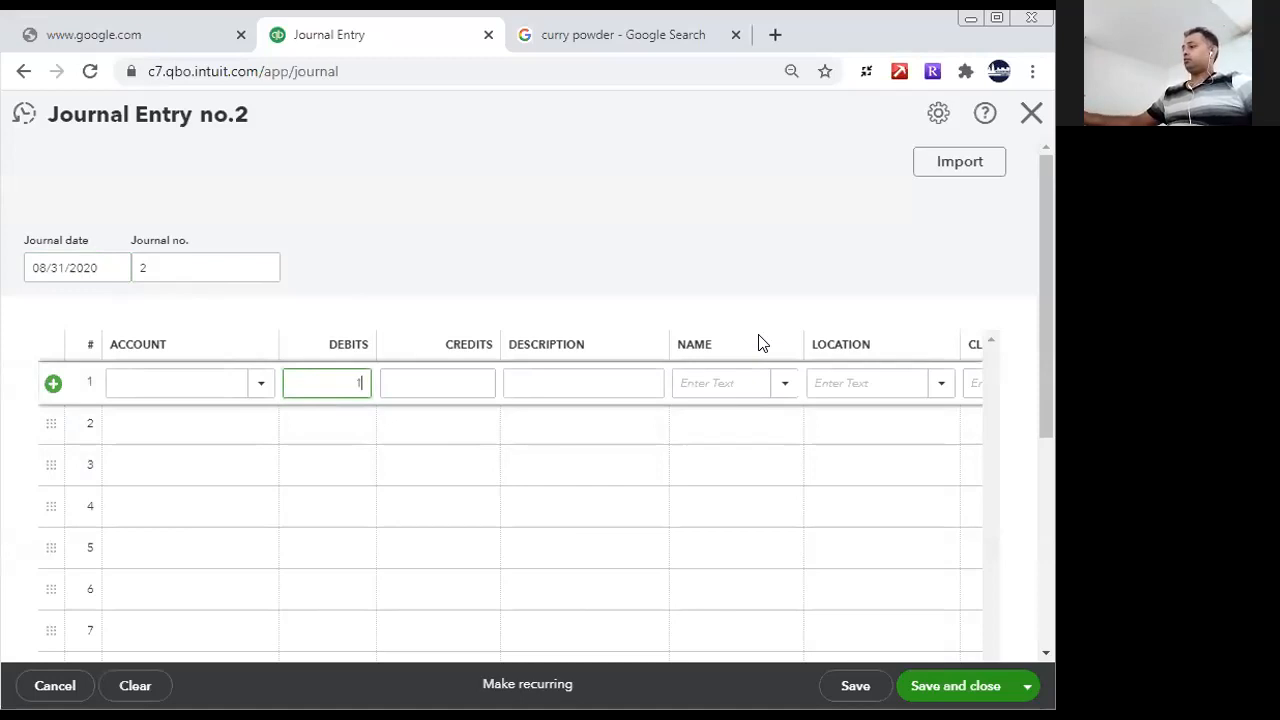
text(125000)
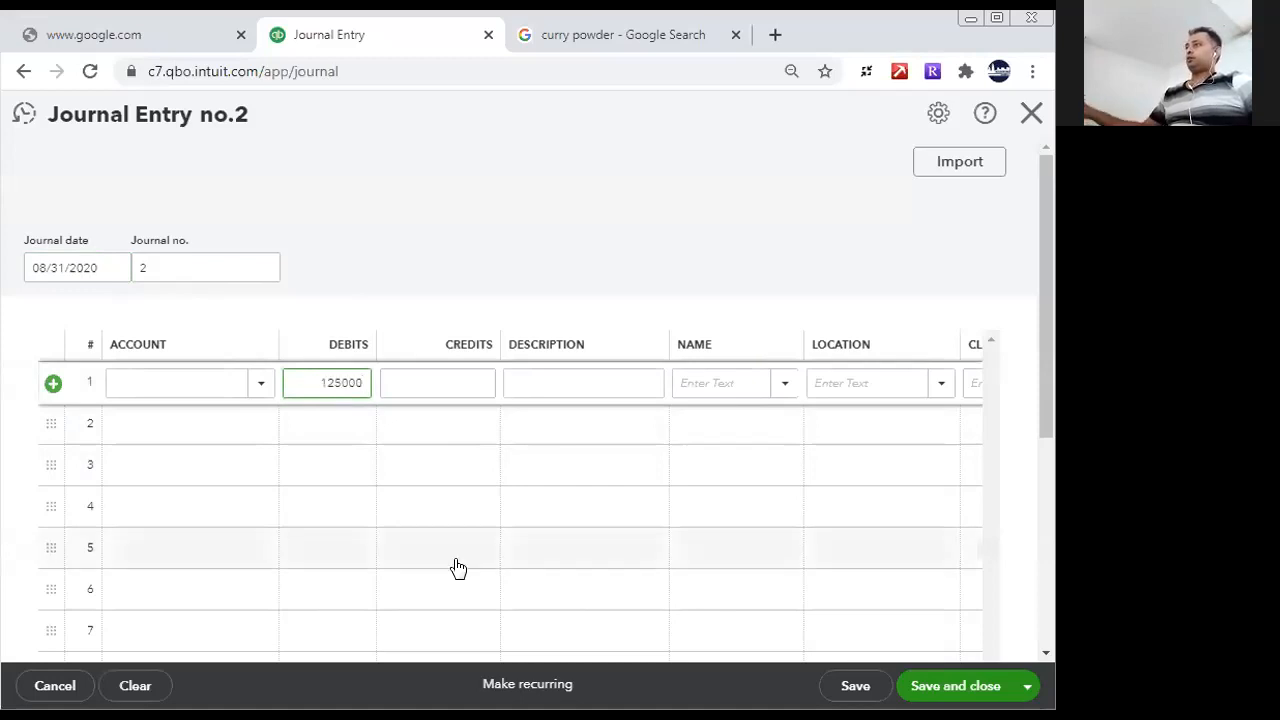
click(122, 378)
text(te)
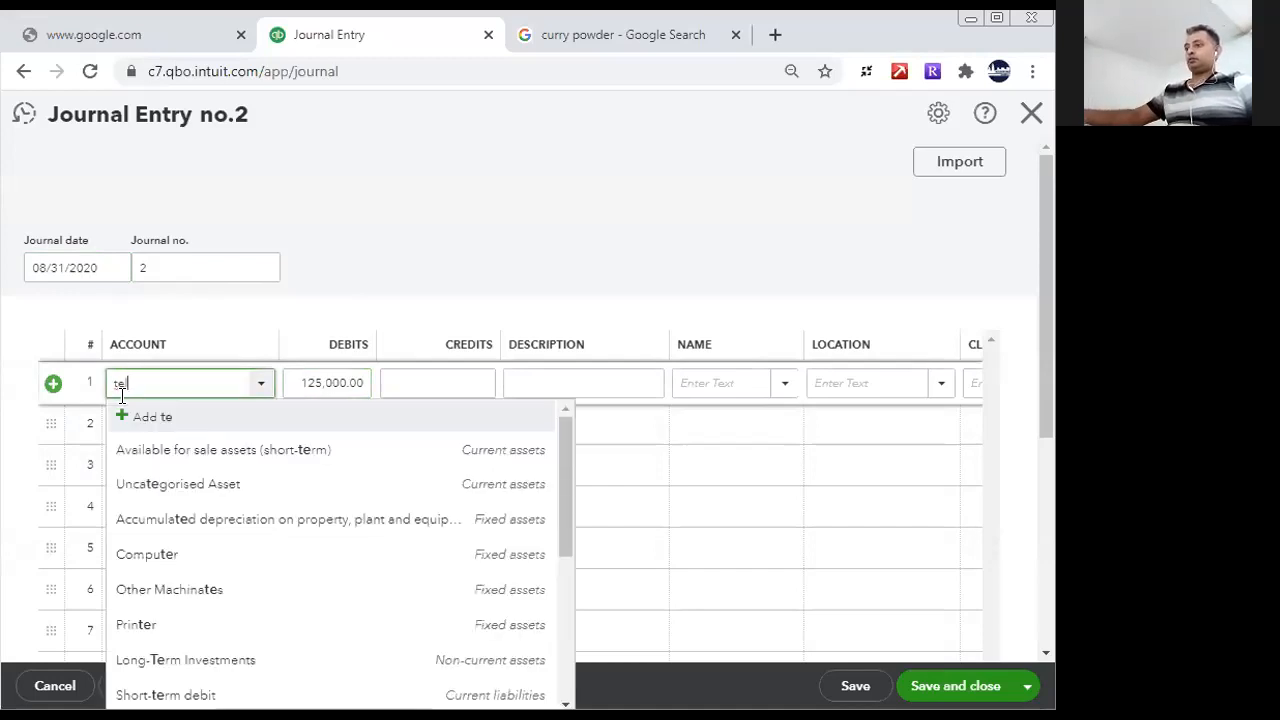
text(l)
key(BackSpace)
key(BackSpace)
key(BackSpace)
text(u)
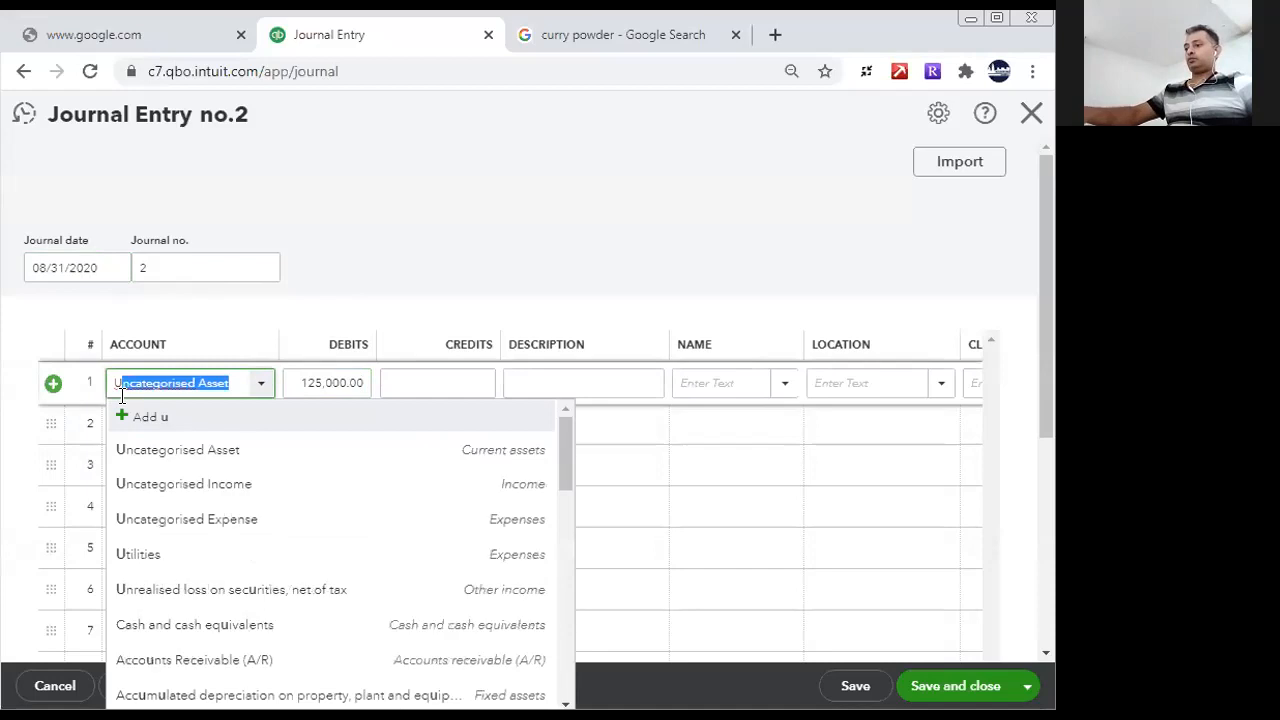
text(t)
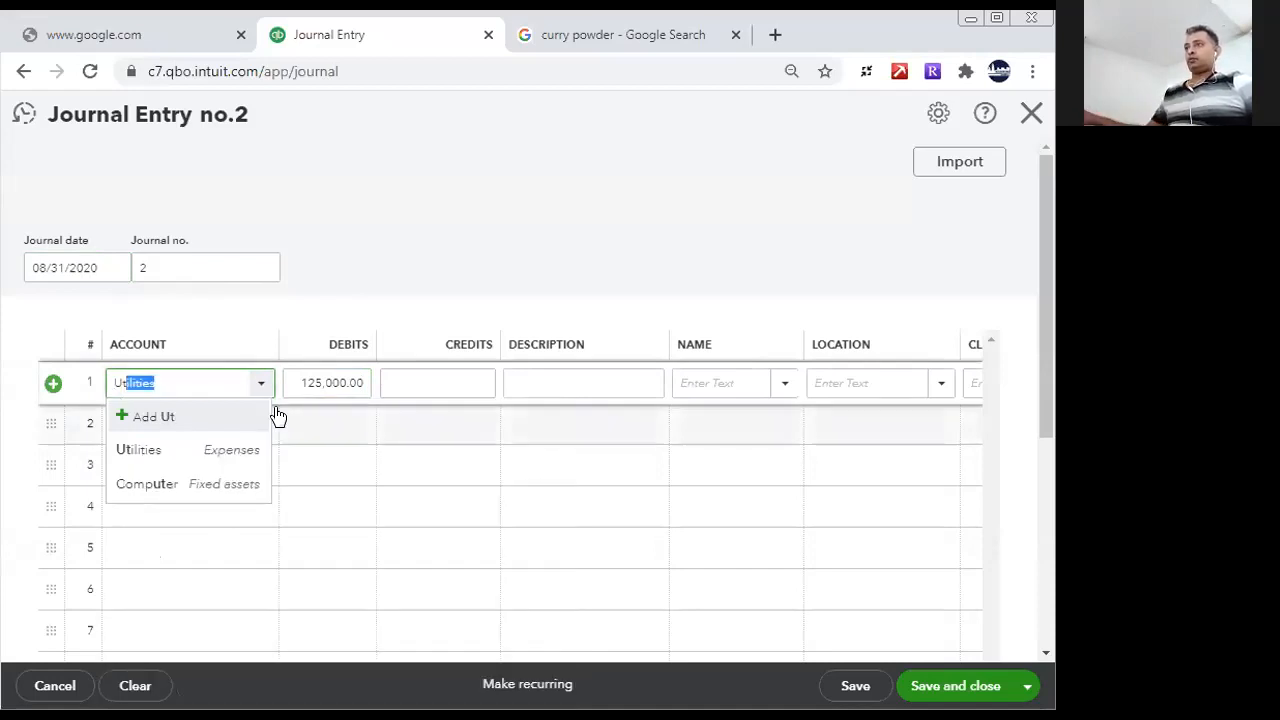
click(166, 457)
click(434, 383)
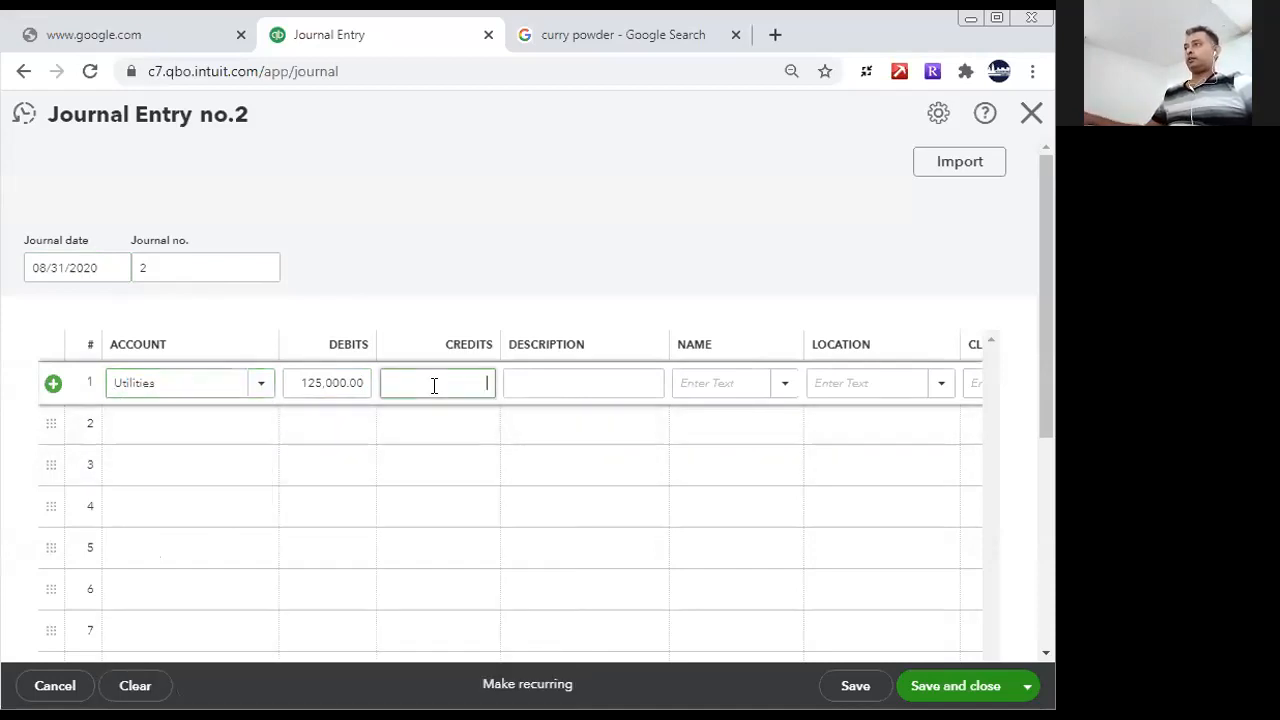
click(546, 390)
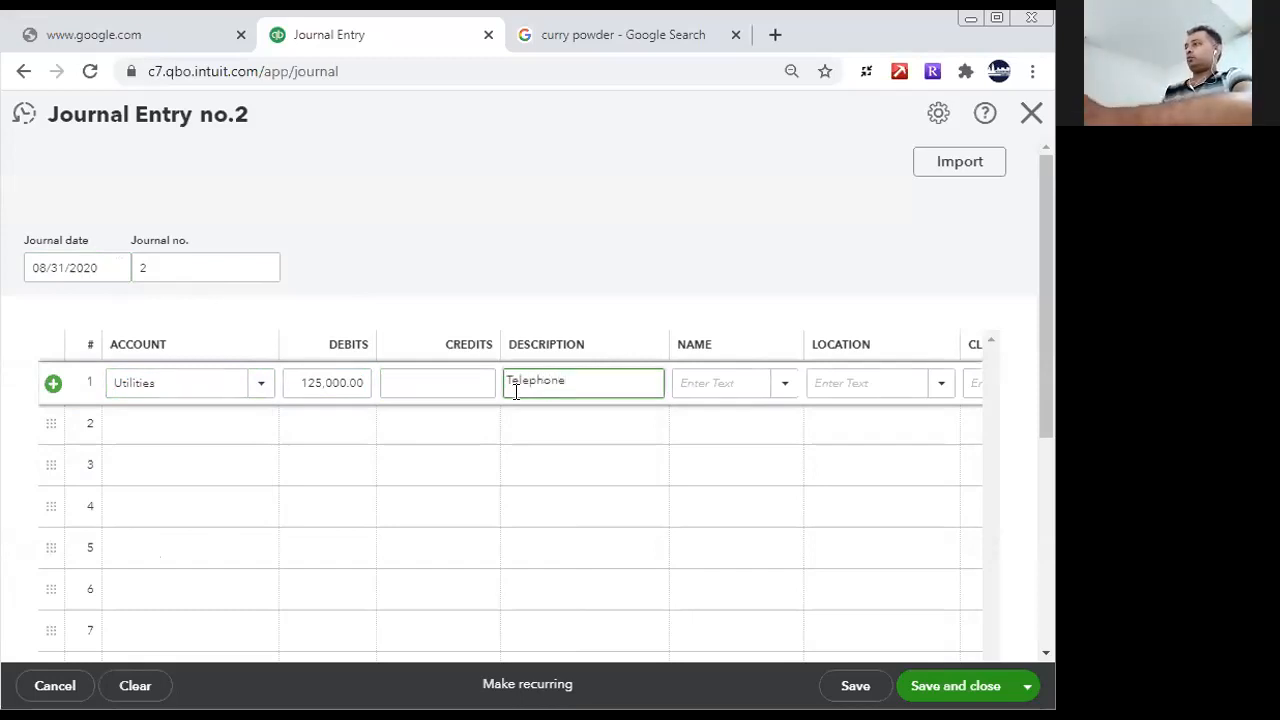
- Fill journal line 2 with a 12,000 debit to the Utilities account and the description "Wifi Data Charges"
click(183, 432)
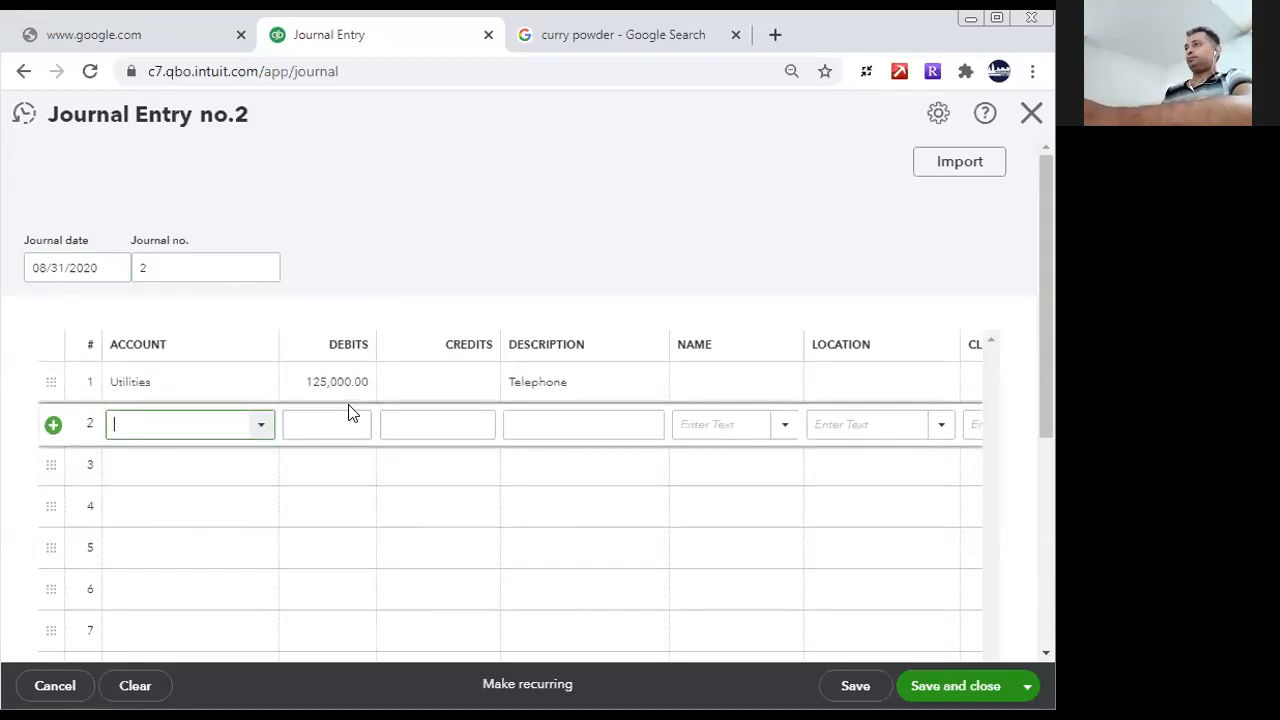
text(ut)
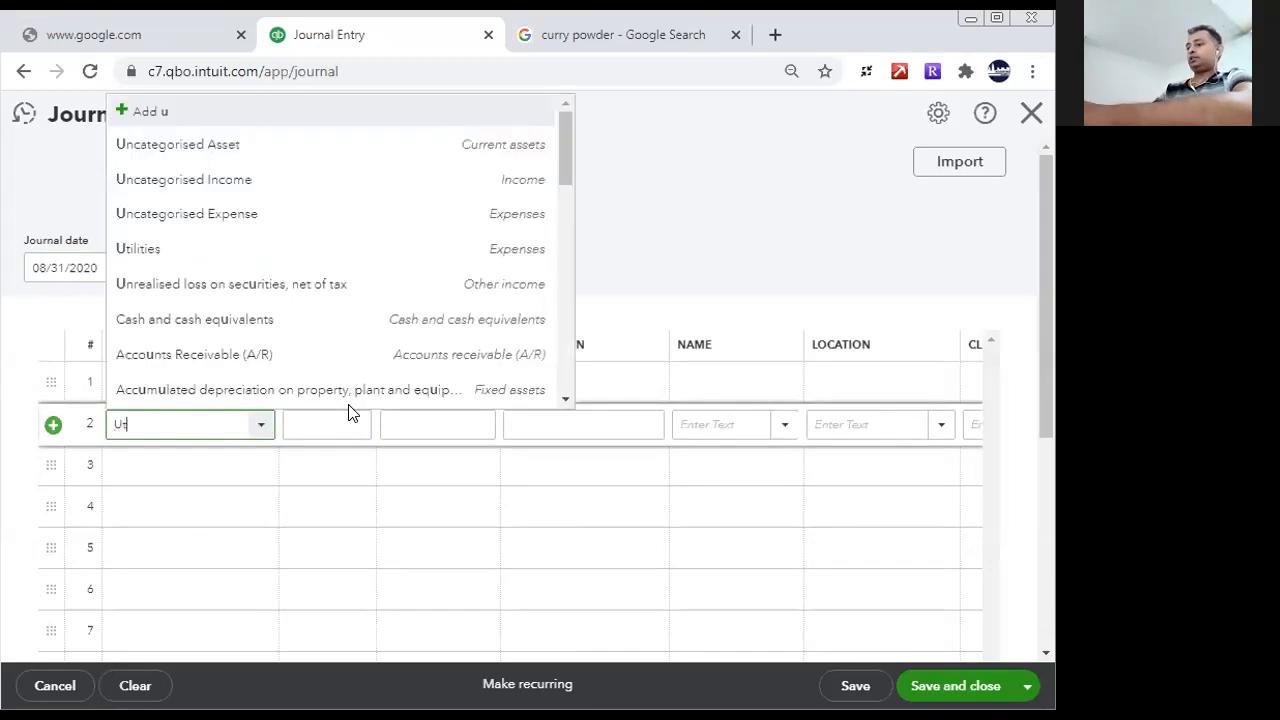
text(il)
click(194, 506)
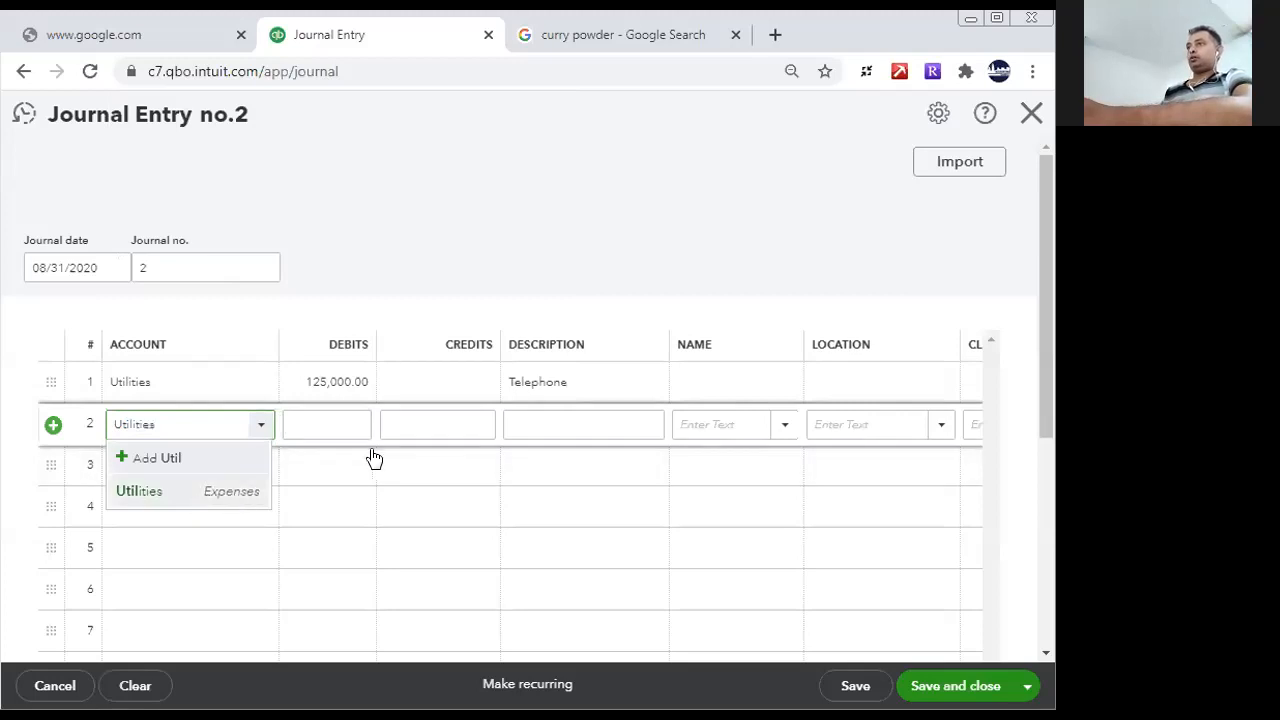
click(336, 430)
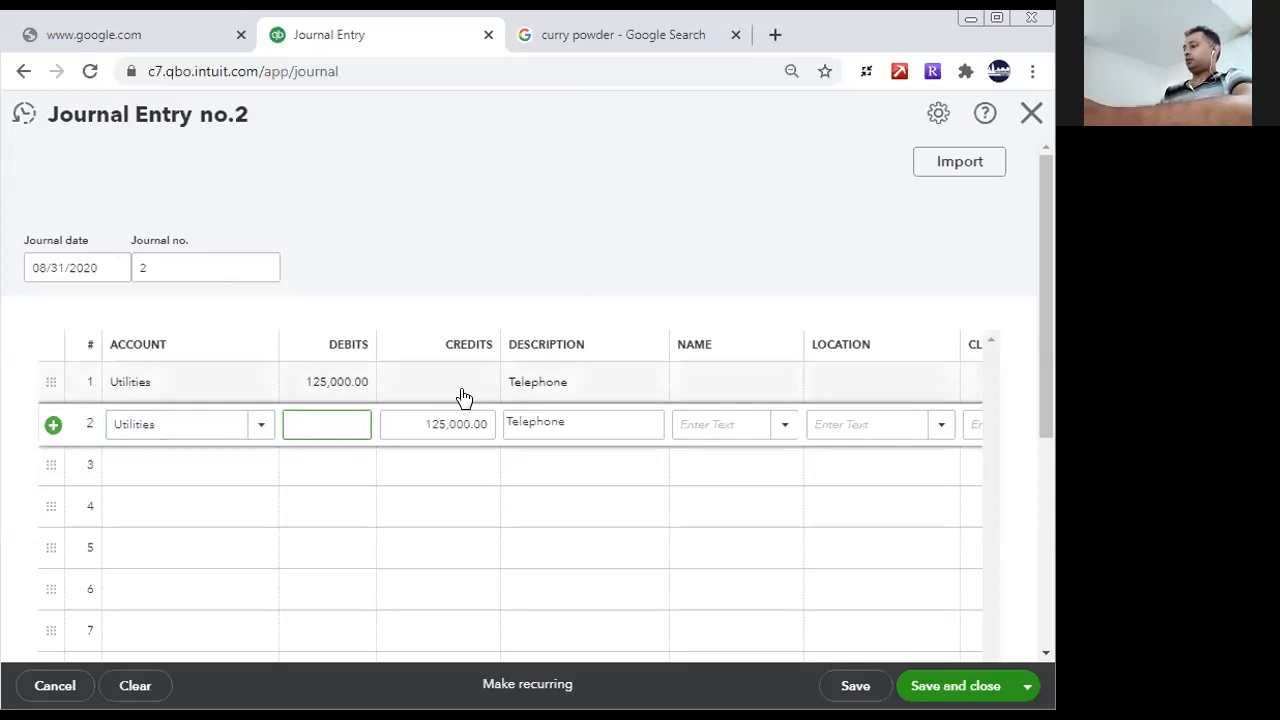
right_click(628, 394)
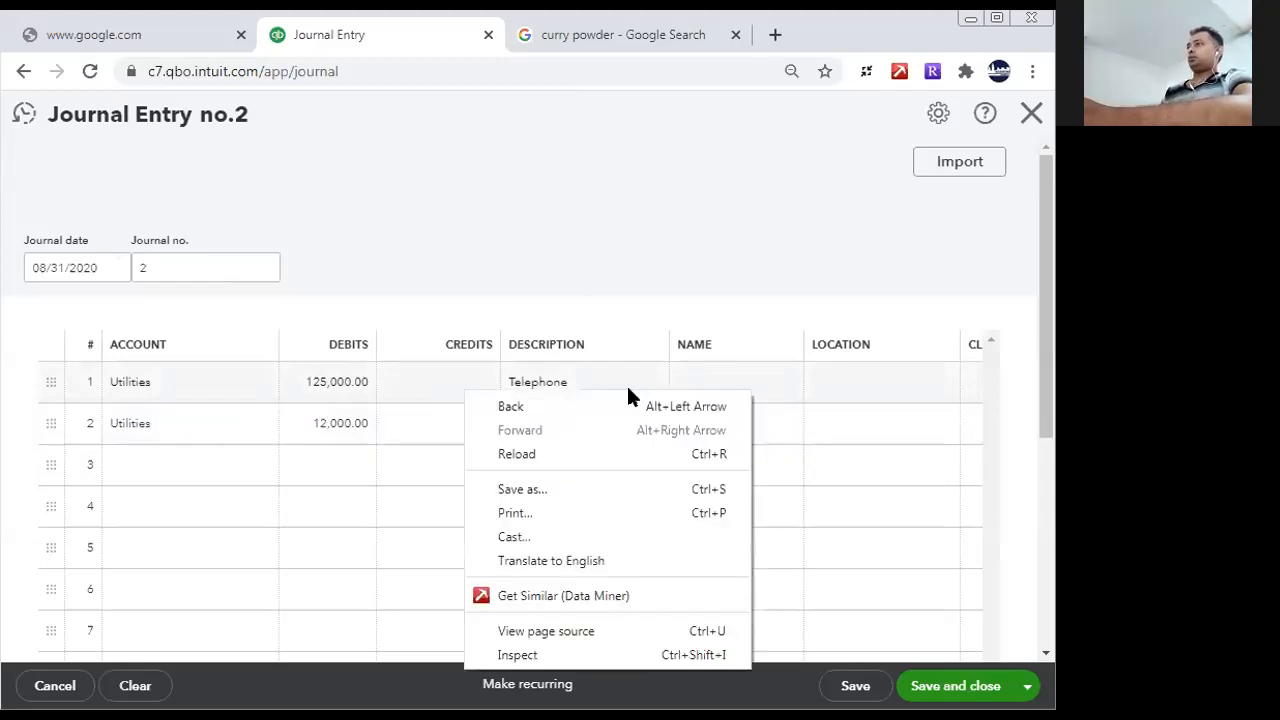
click(382, 430)
click(583, 423)
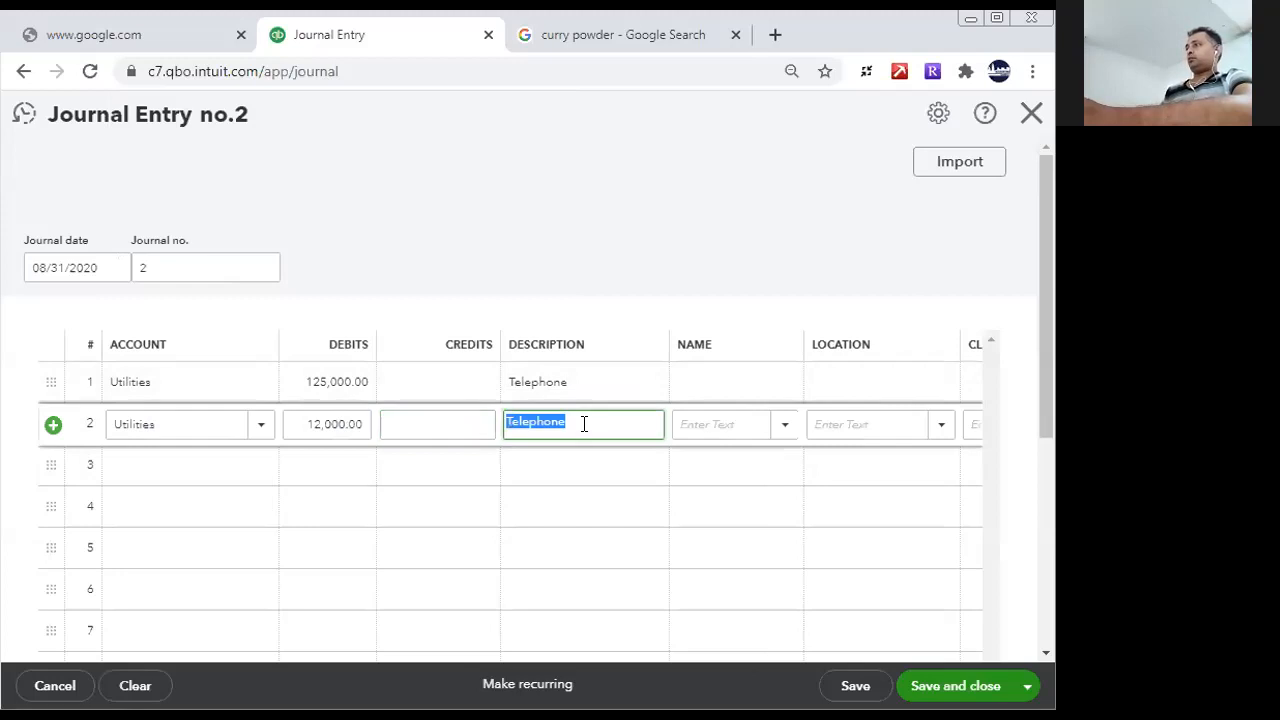
text(Wifi Data Charges)
- Fill journal line 3 with an 18,000 debit to the Utilities account and the description "Office Maintenance"
click(336, 460)
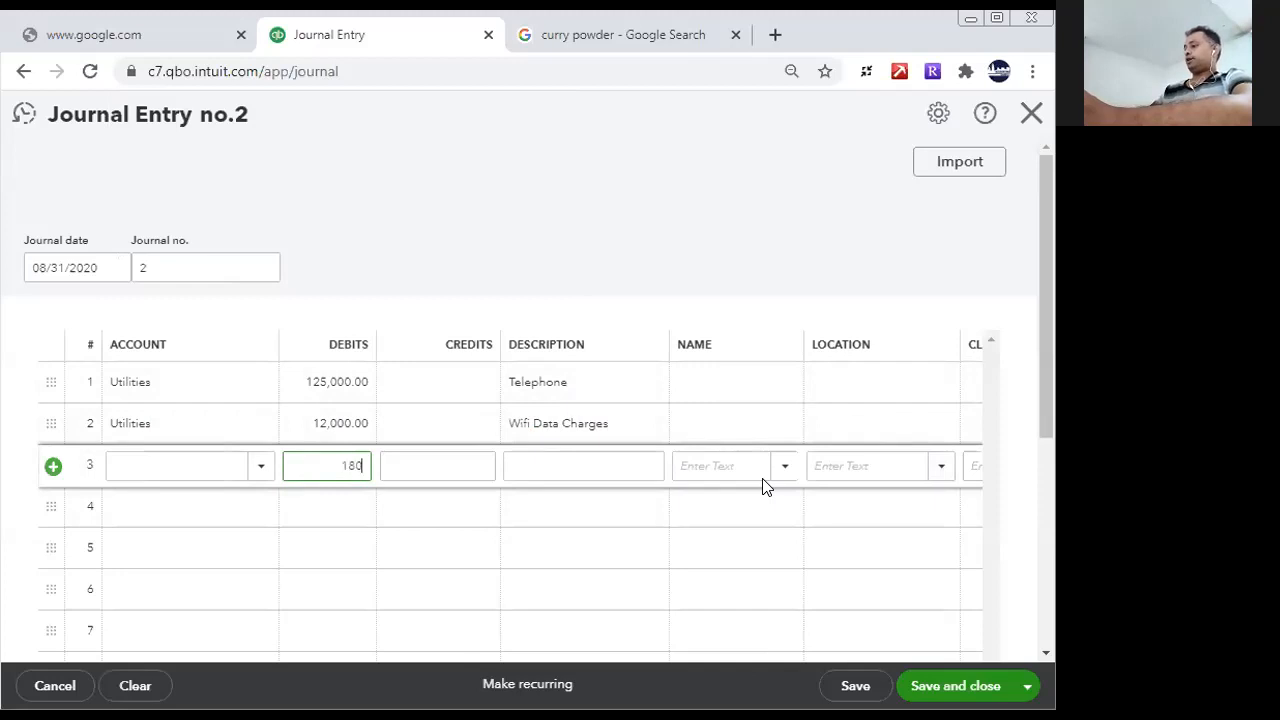
click(192, 467)
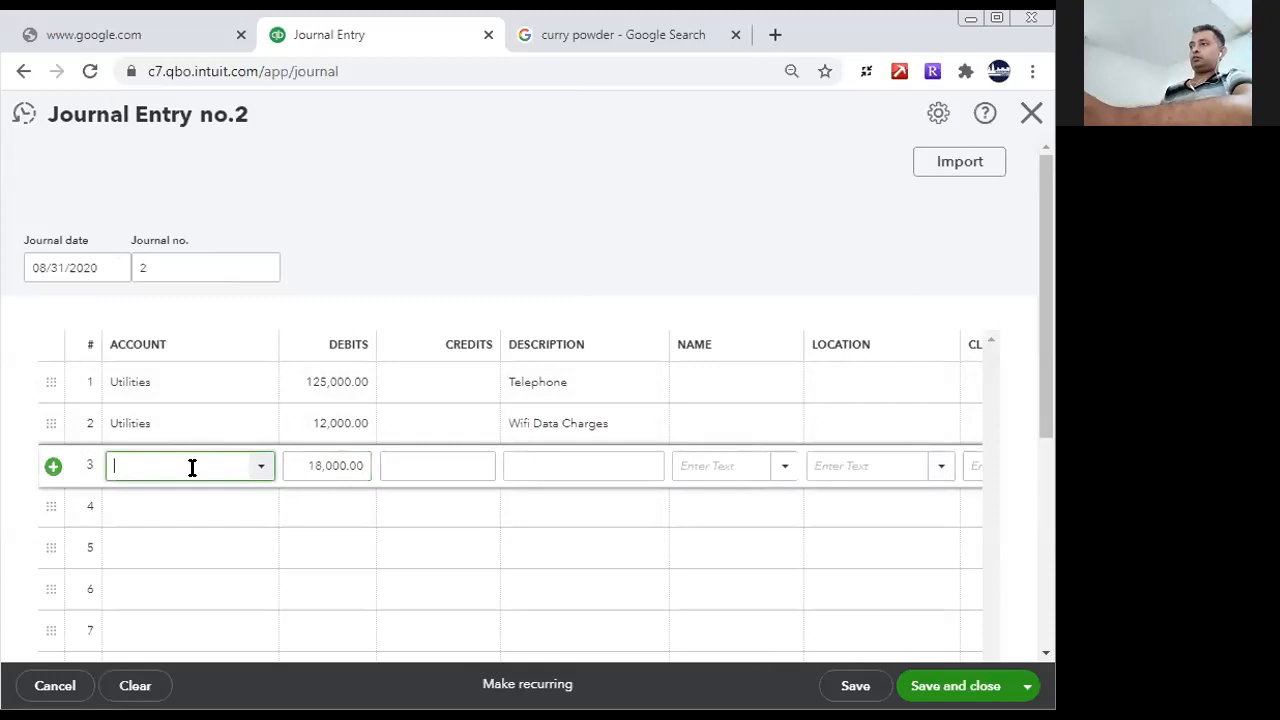
text(uti)
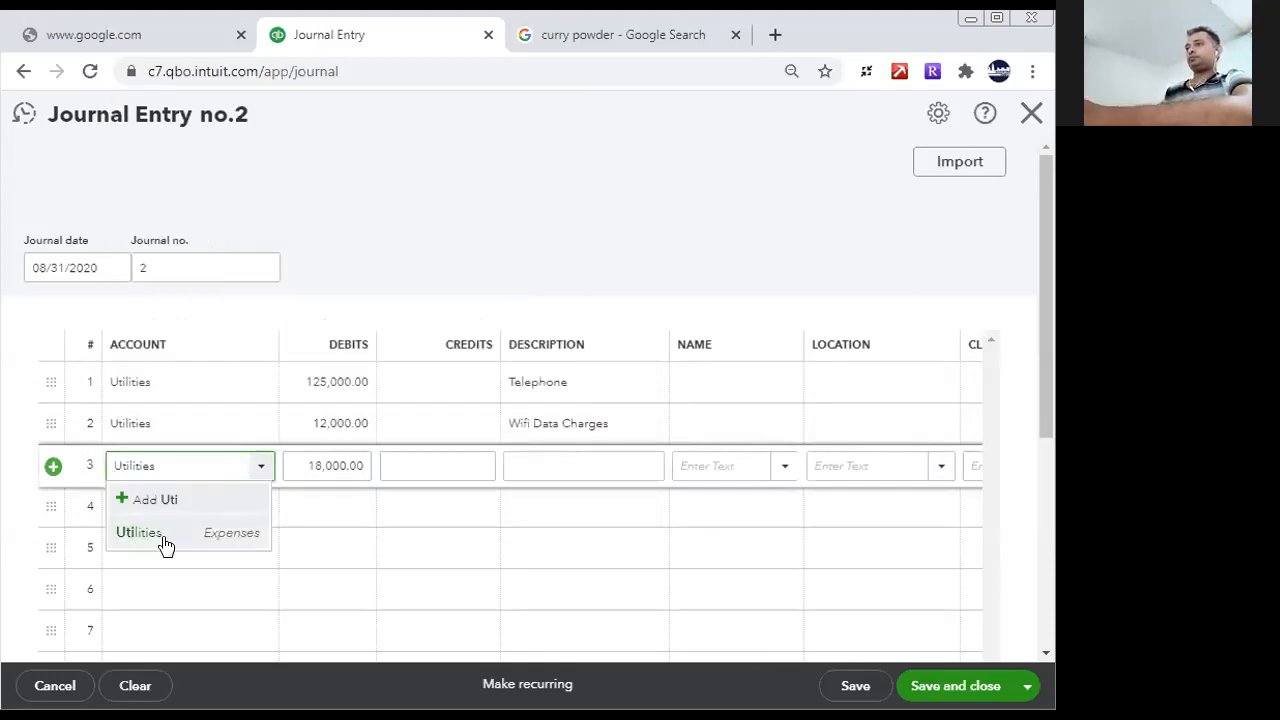
click(165, 540)
click(569, 465)
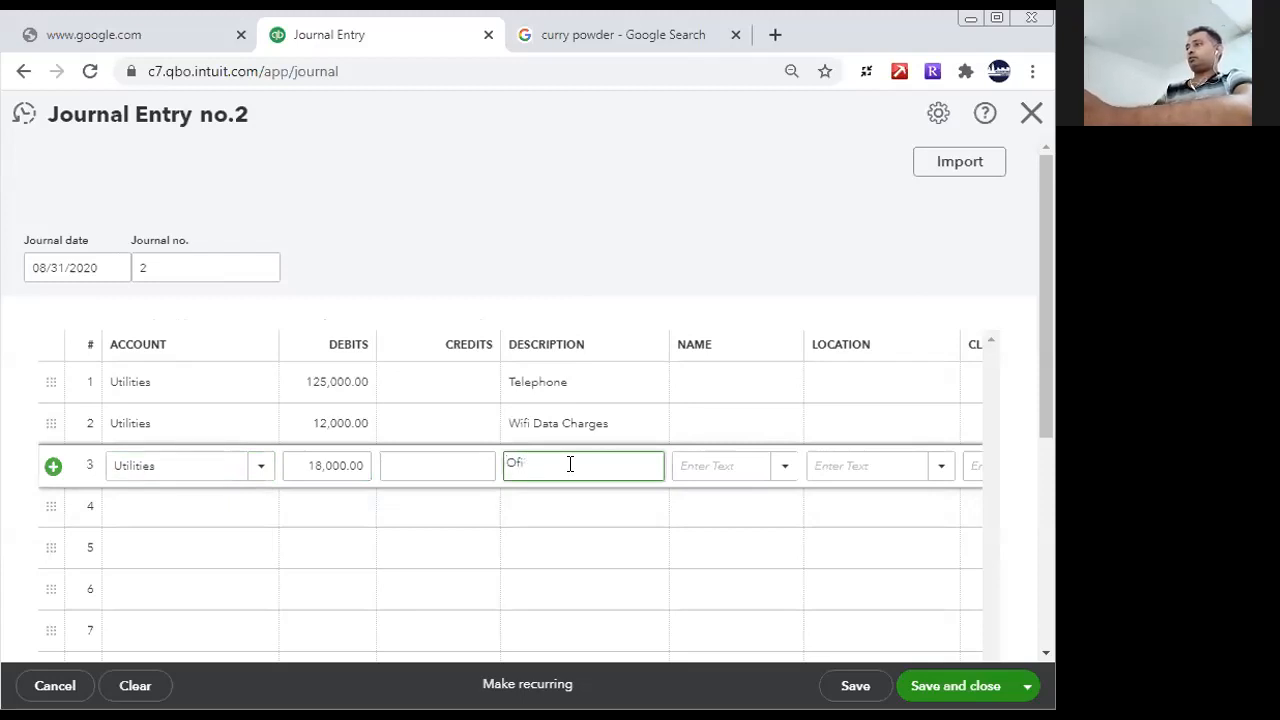
text(Office )
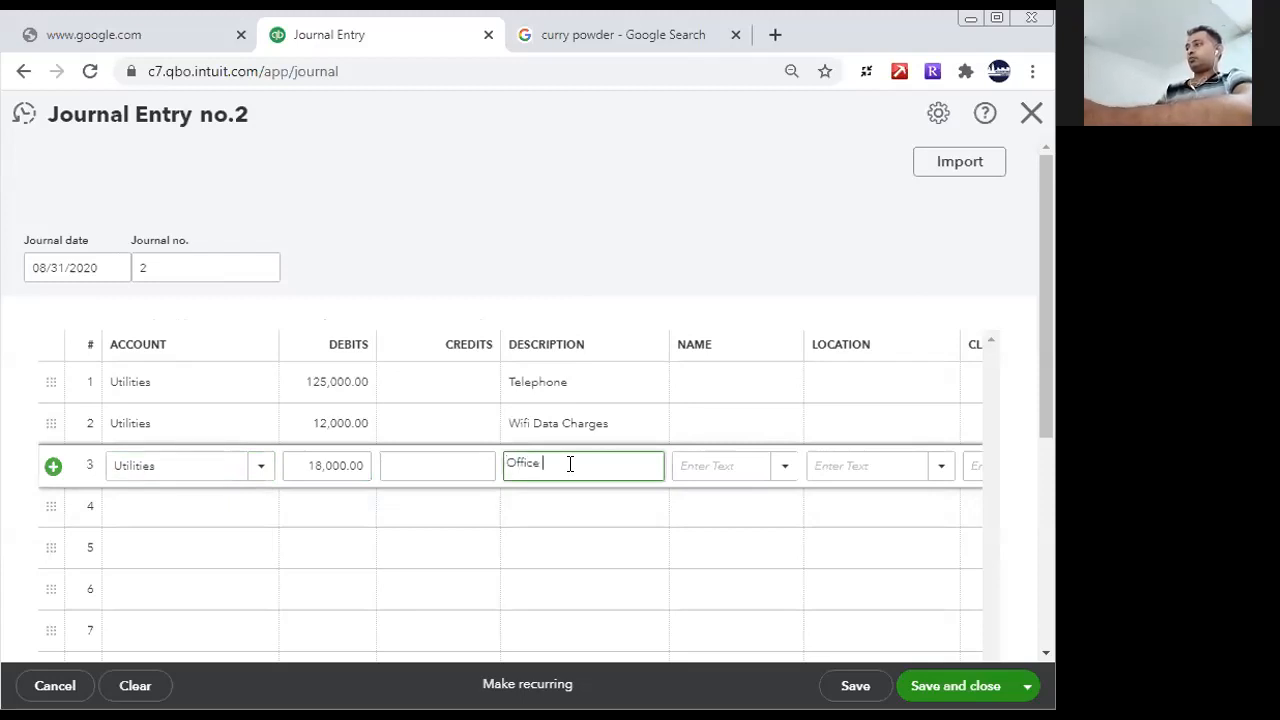
text(Mailnta)
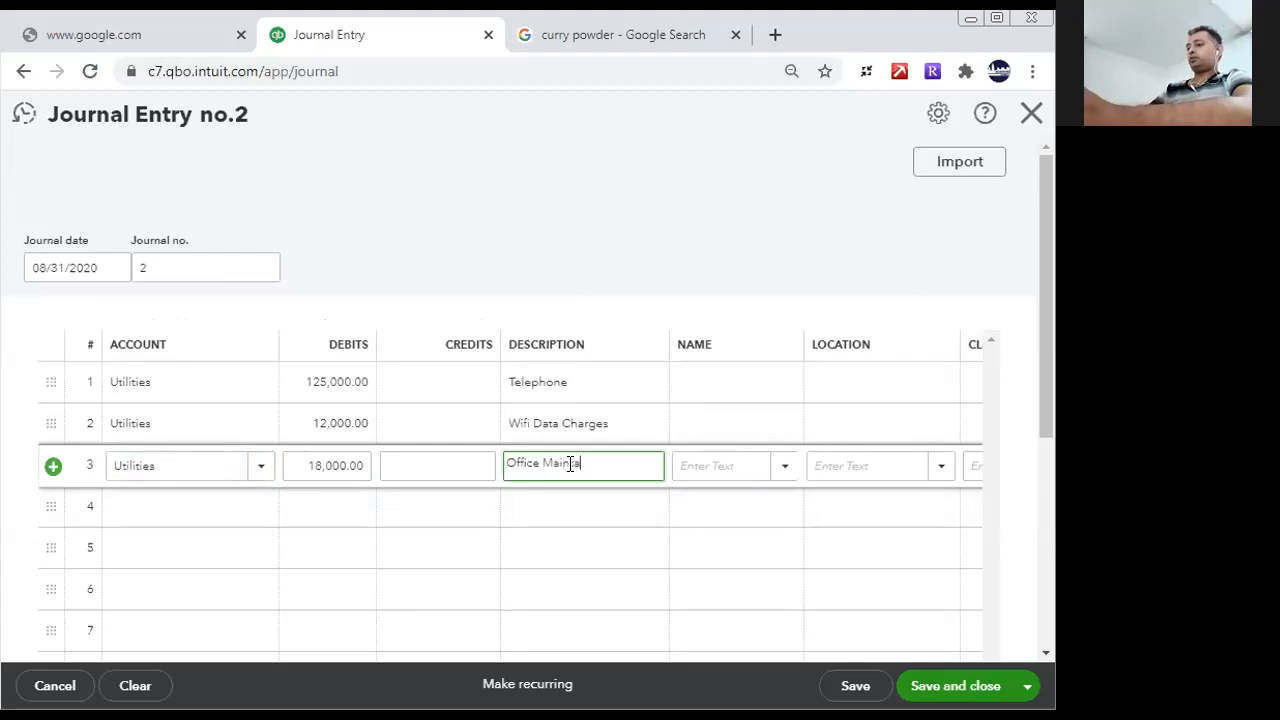
key(BackSpace)
text(enance)
- Enter a credit of 155,000 on journal line 4
click(357, 508)
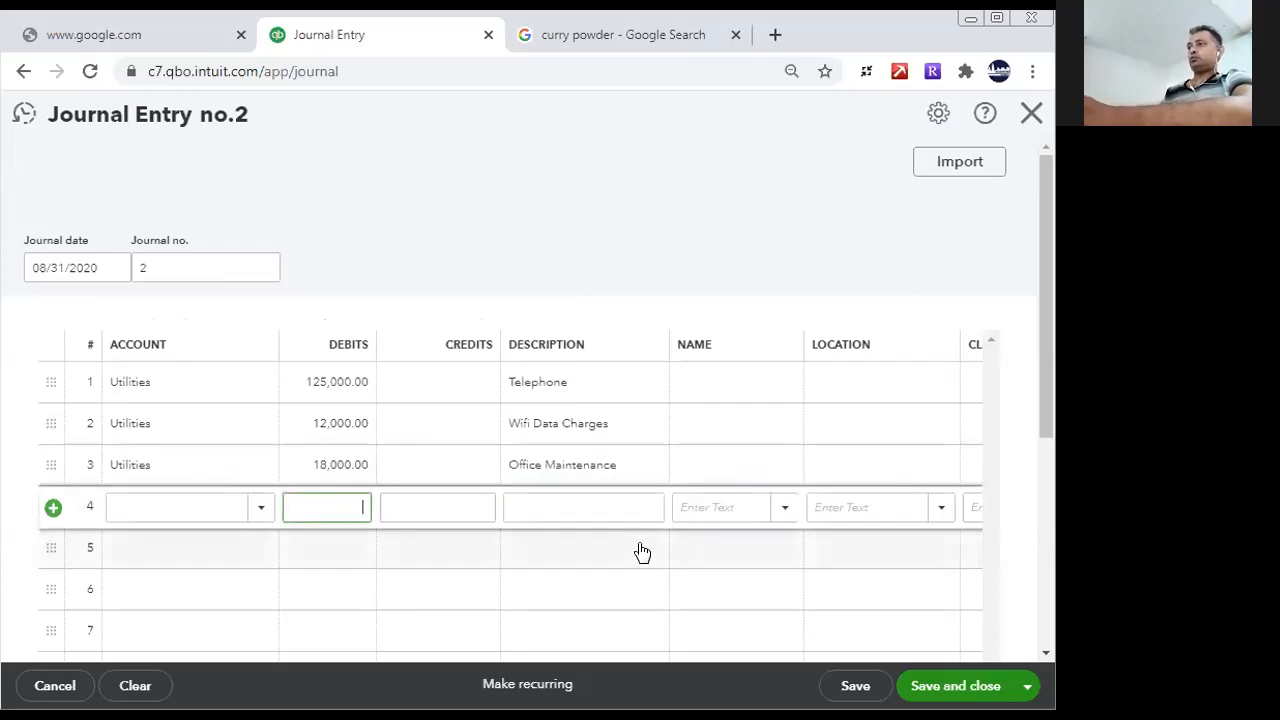
click(430, 505)
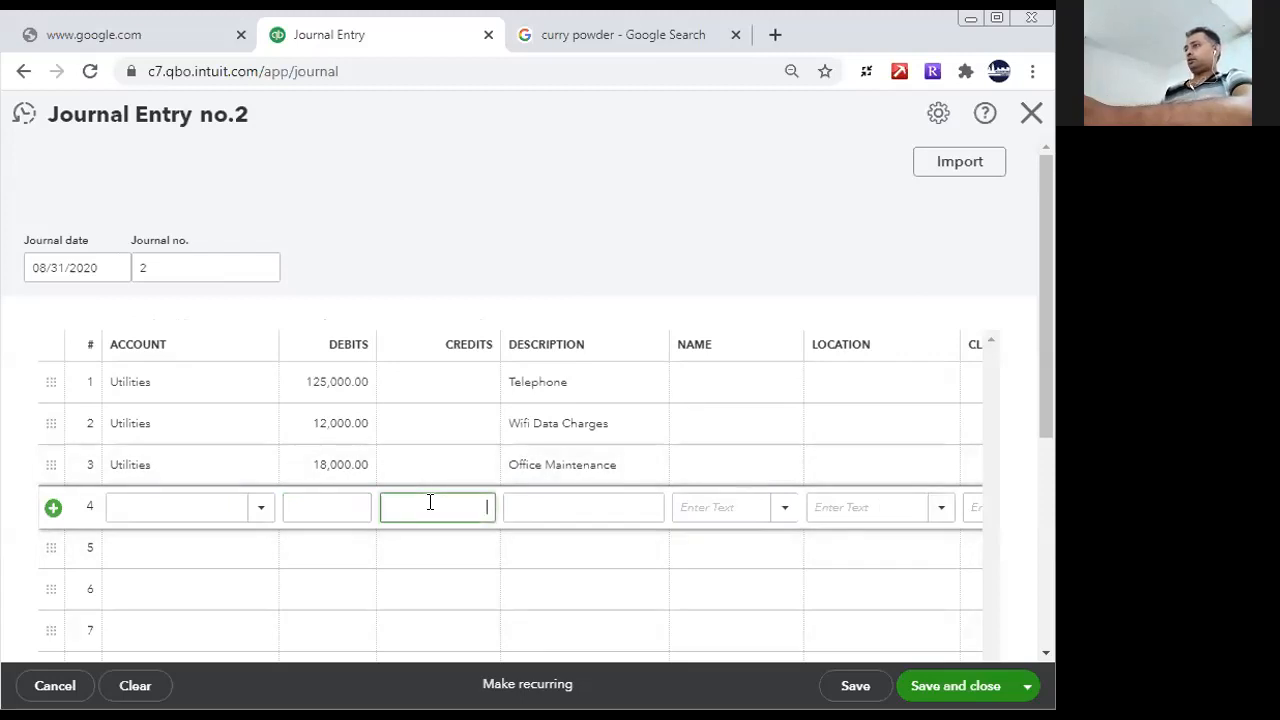
drag(1050, 440, 1036, 524)
click(450, 389)
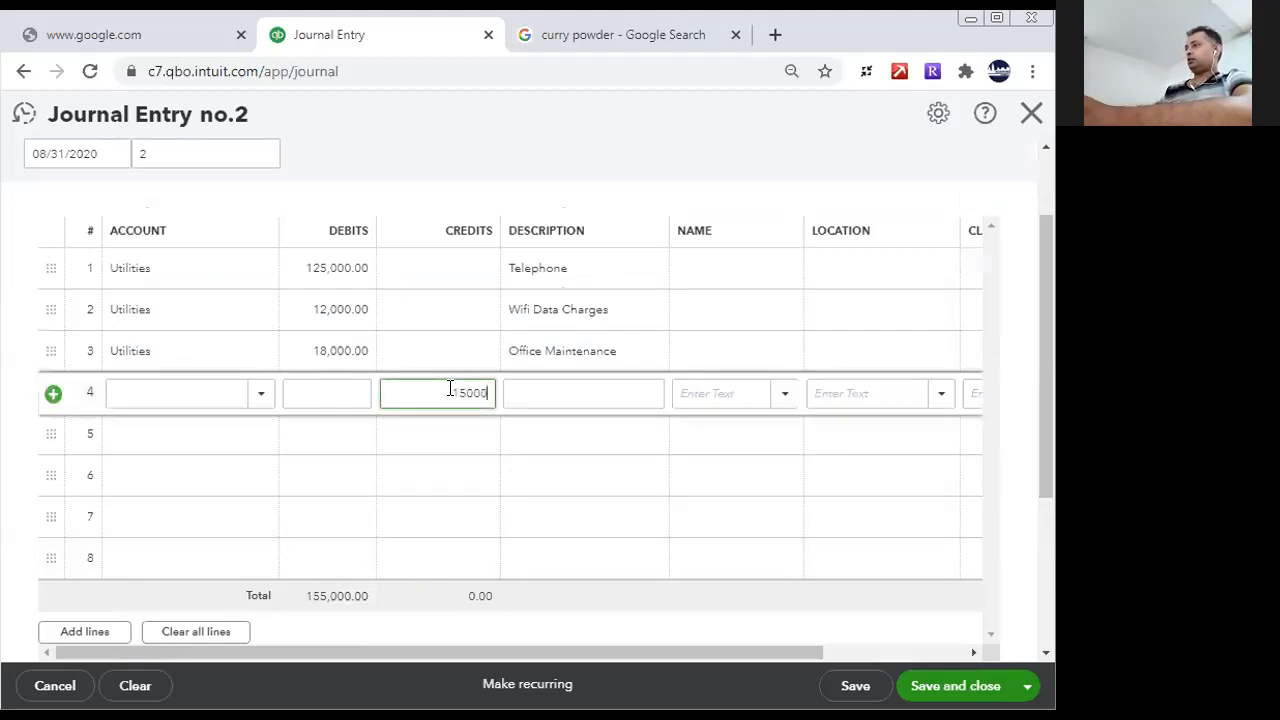
key(BackSpace)
key(BackSpace)
text(15)
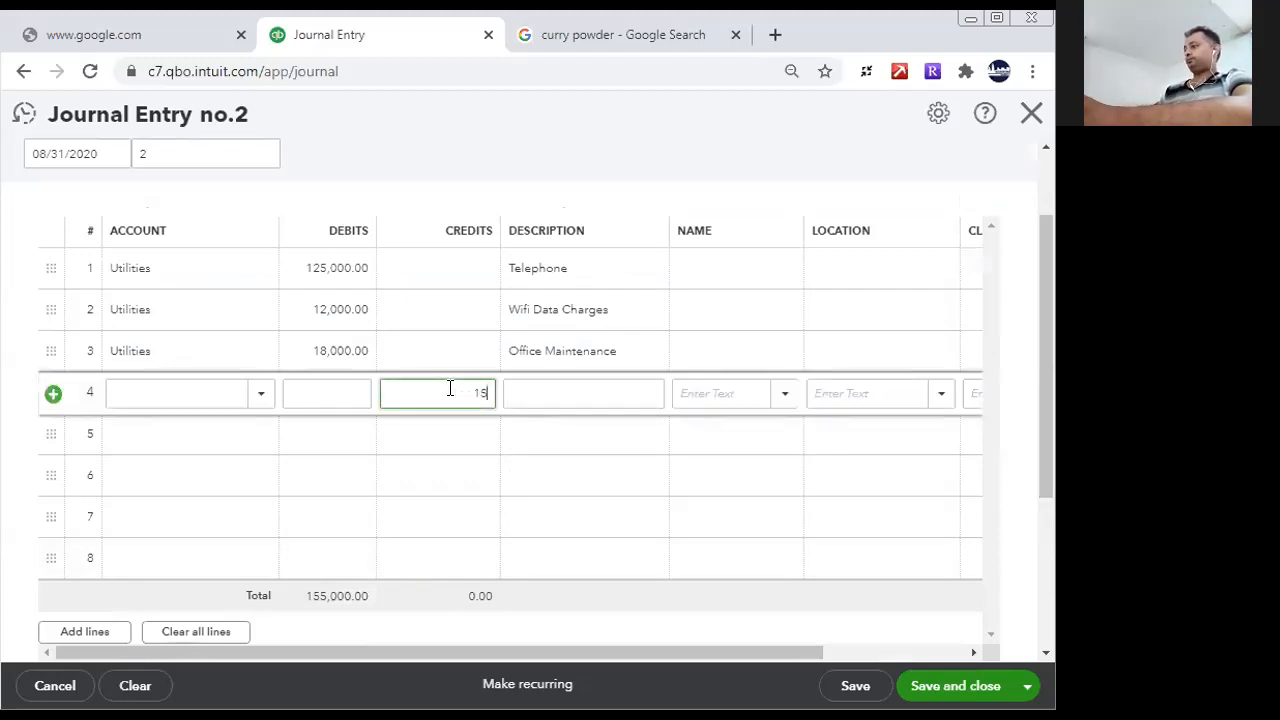
text(5000)
- Start adding a new account for line 4, with account type Current liabilities and detail type Accrued liabilities
click(190, 401)
text(Acc)
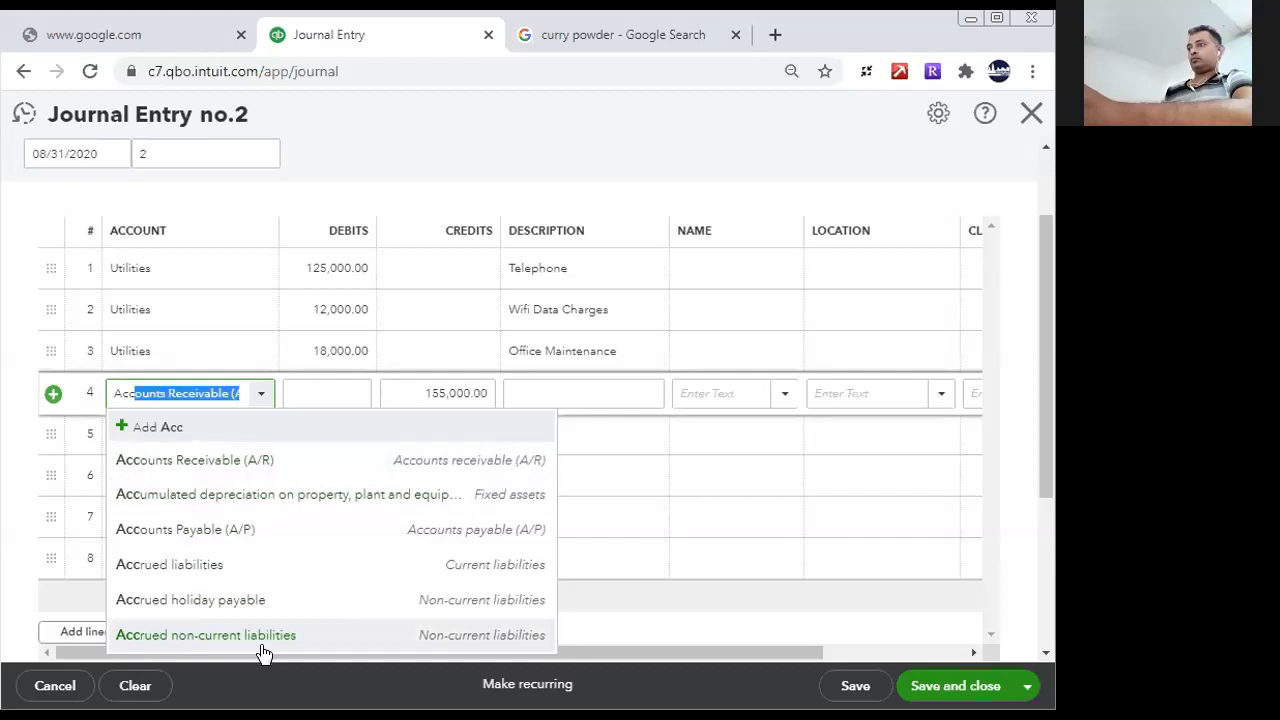
click(155, 428)
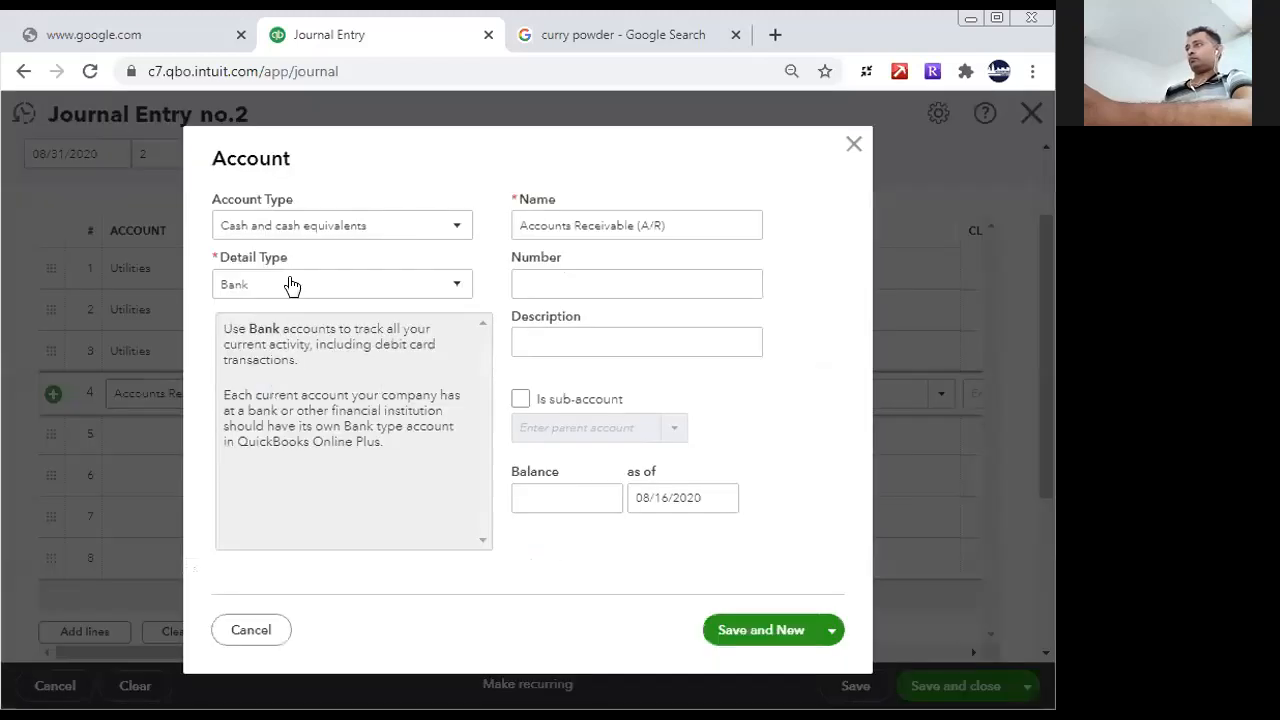
click(335, 228)
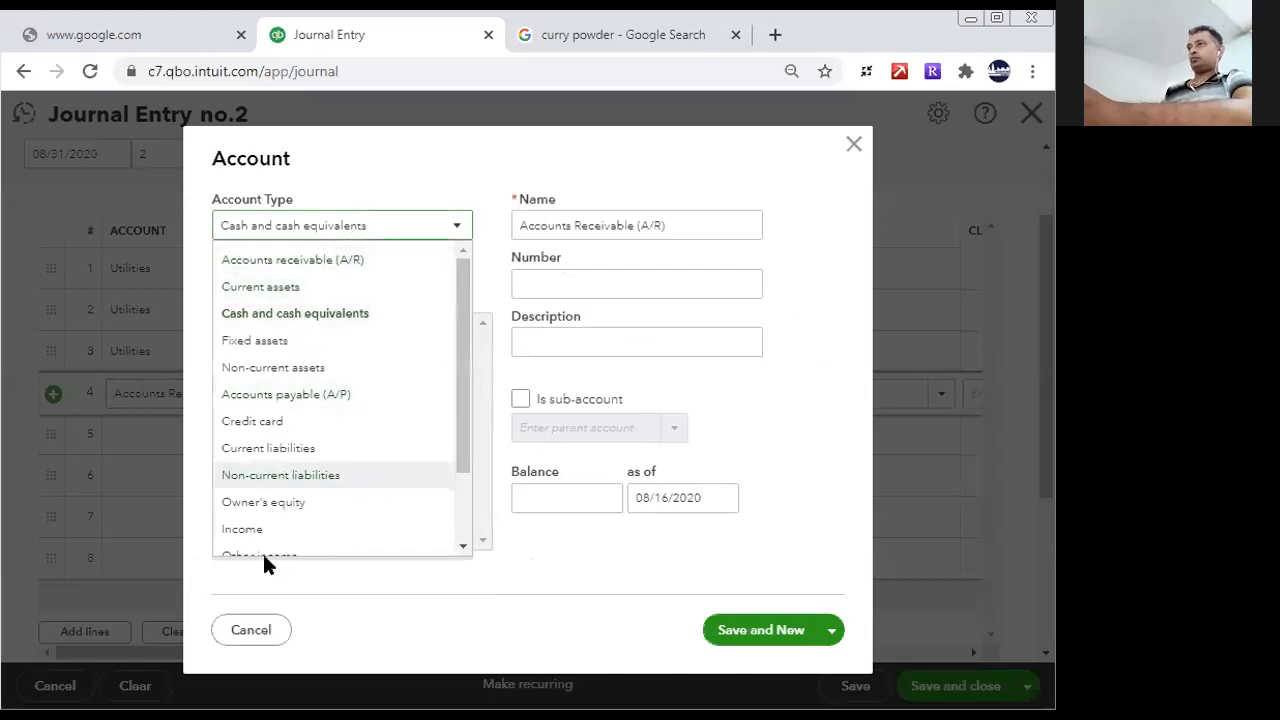
click(268, 448)
click(349, 289)
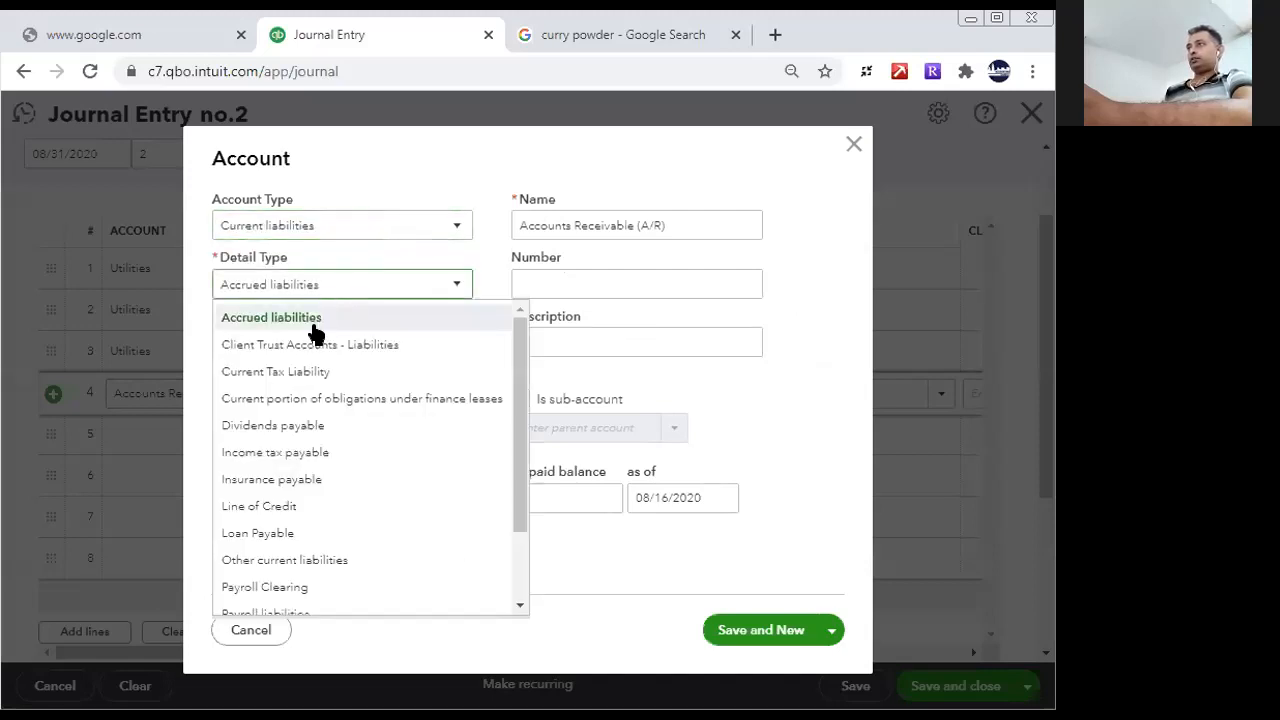
click(420, 308)
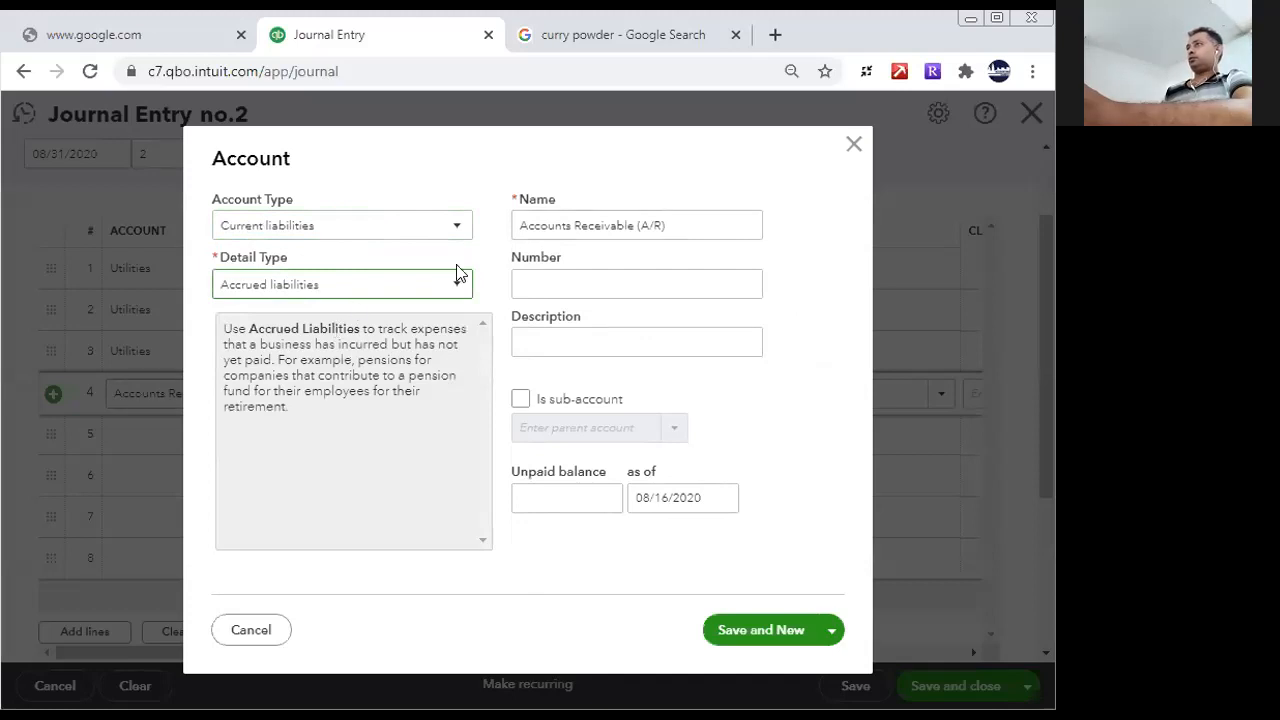
- Name the new account "Accrued Payable", use the same text as its description, and save it
click(669, 225)
key(ctrl+a)
text(Accrued )
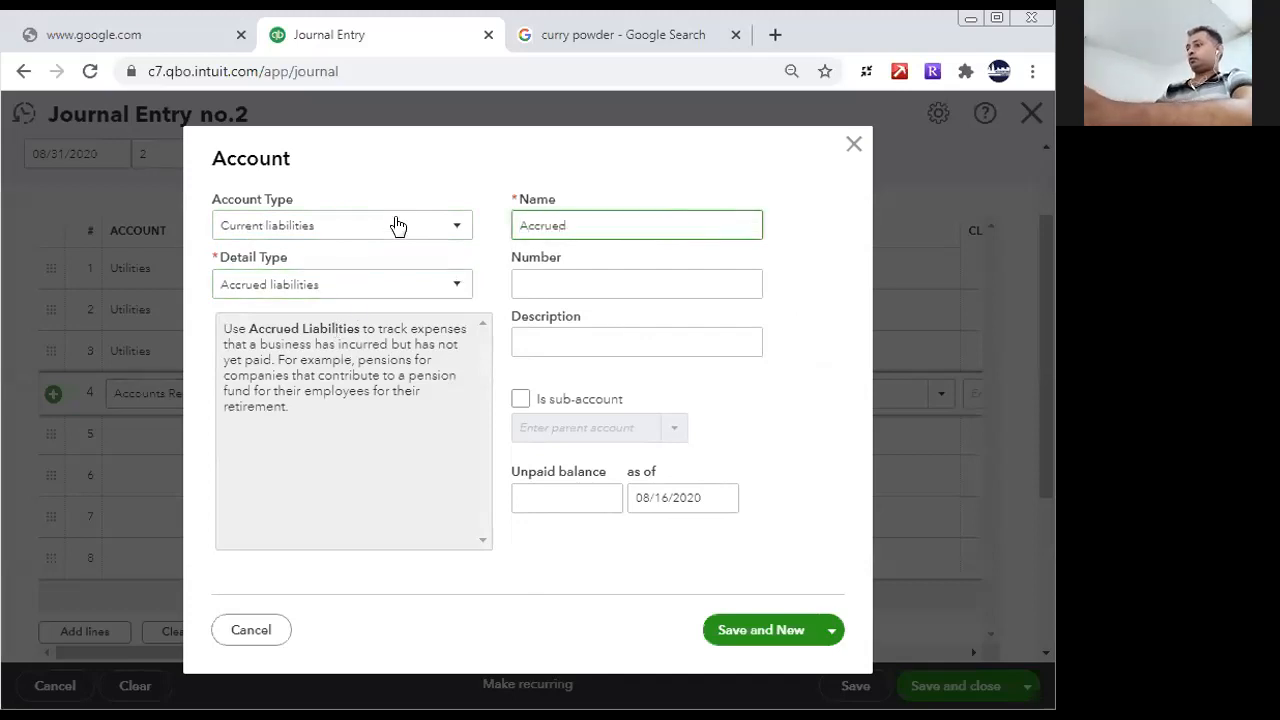
text(Payable)
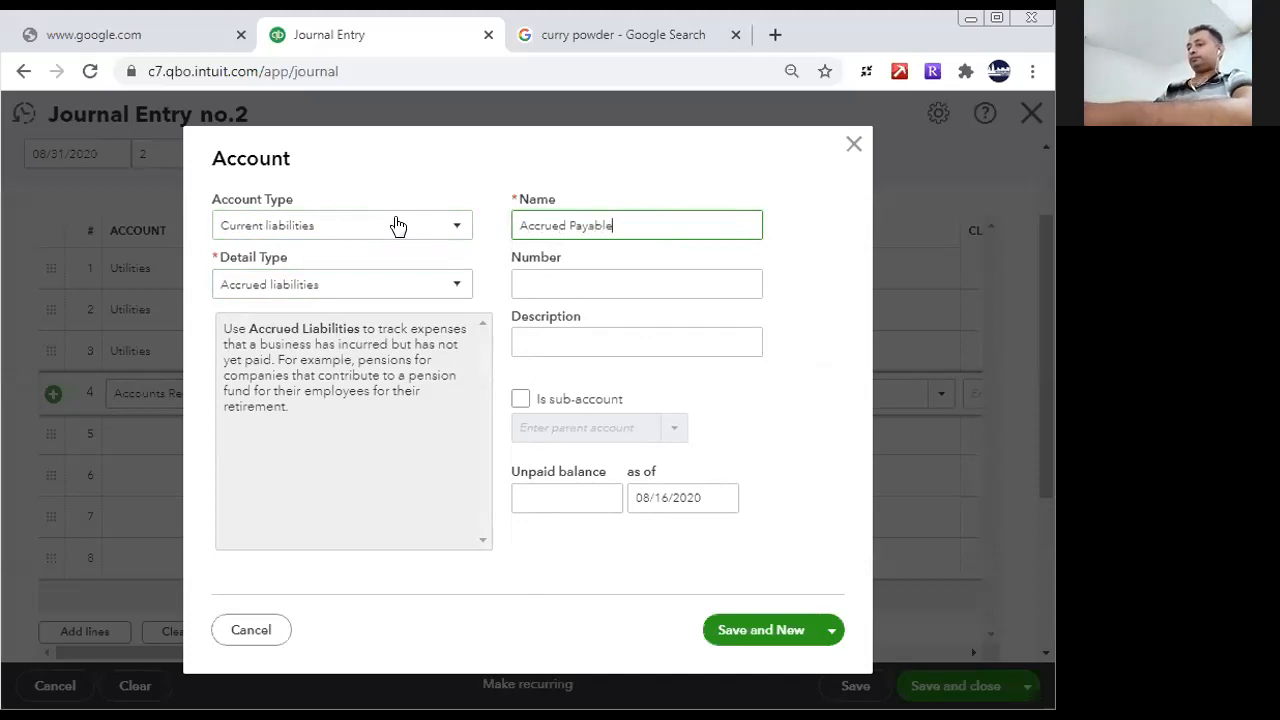
key(shift+Left)
key(ctrl+a)
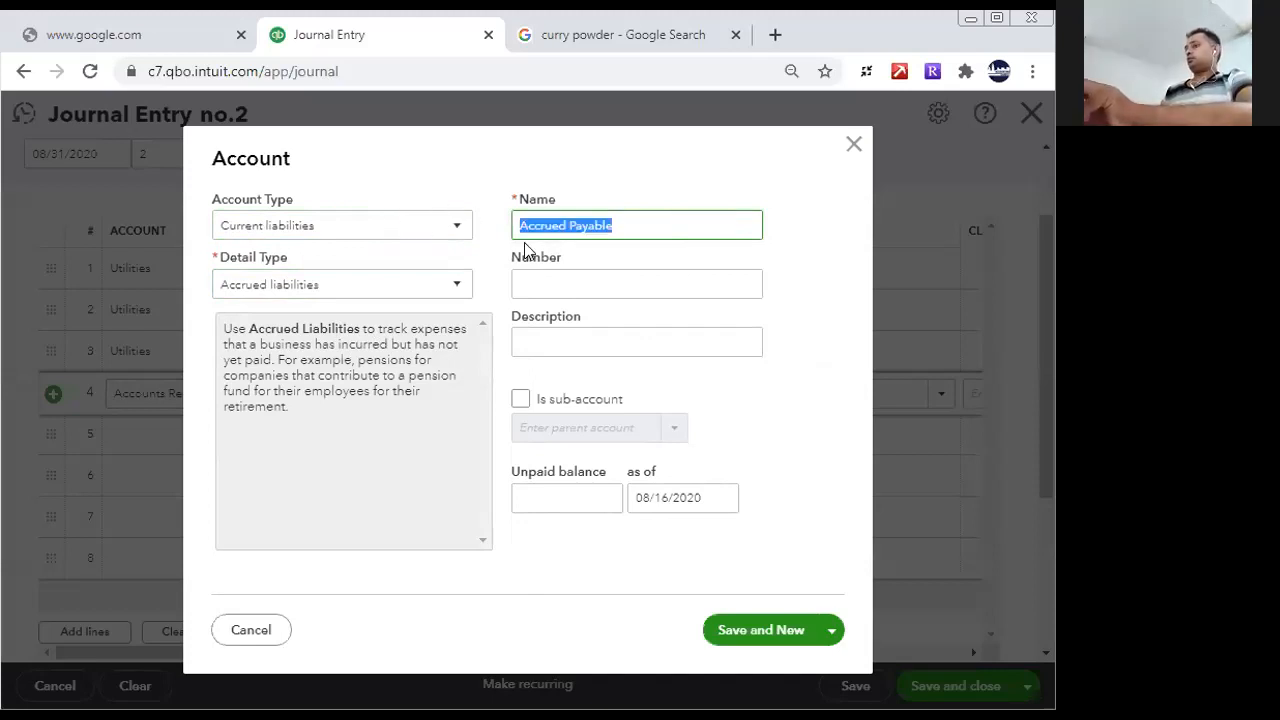
key(ctrl+c)
click(560, 342)
key(ctrl+v)
click(757, 628)
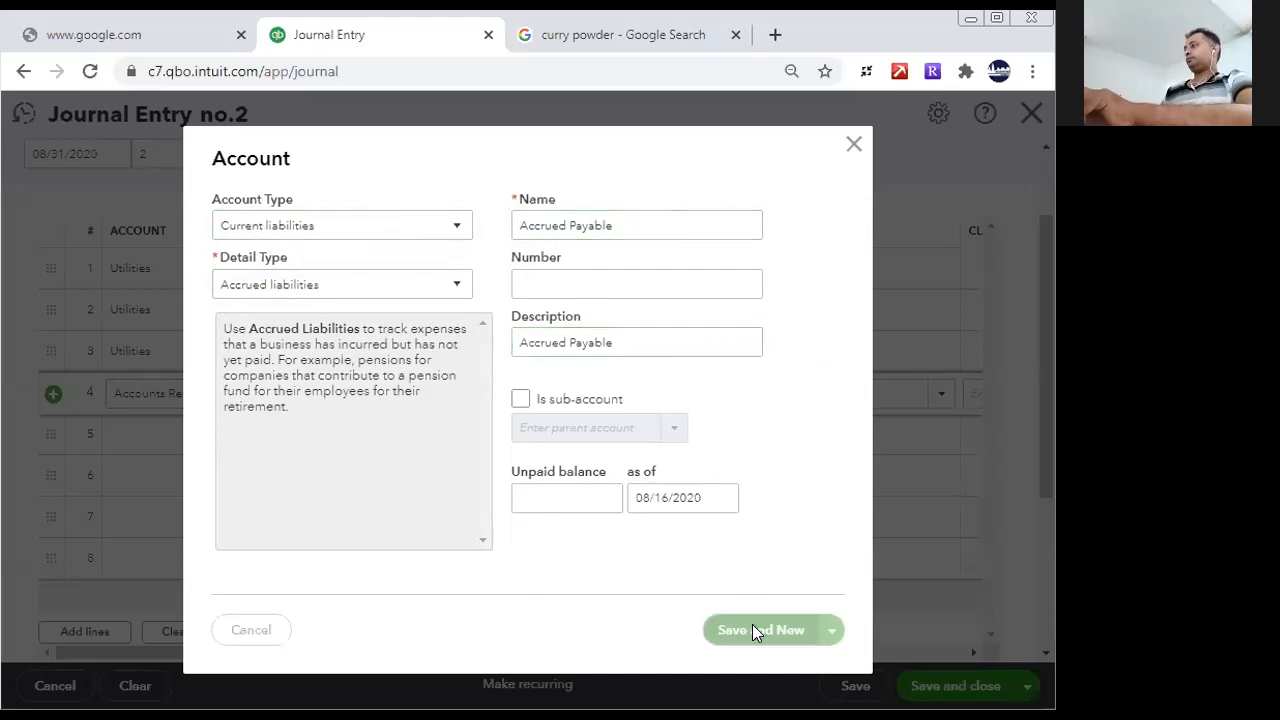
- Retry saving the new account, dismiss its form, and try to save and close the journal entry
click(720, 640)
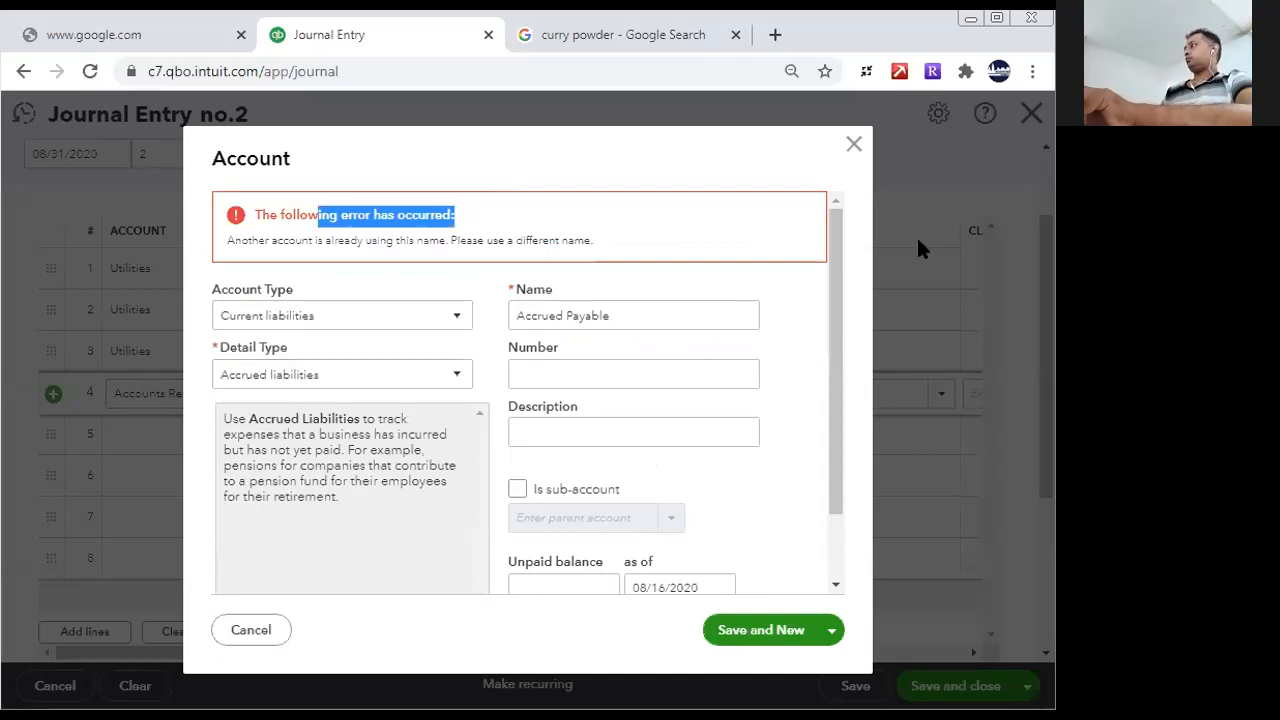
click(853, 145)
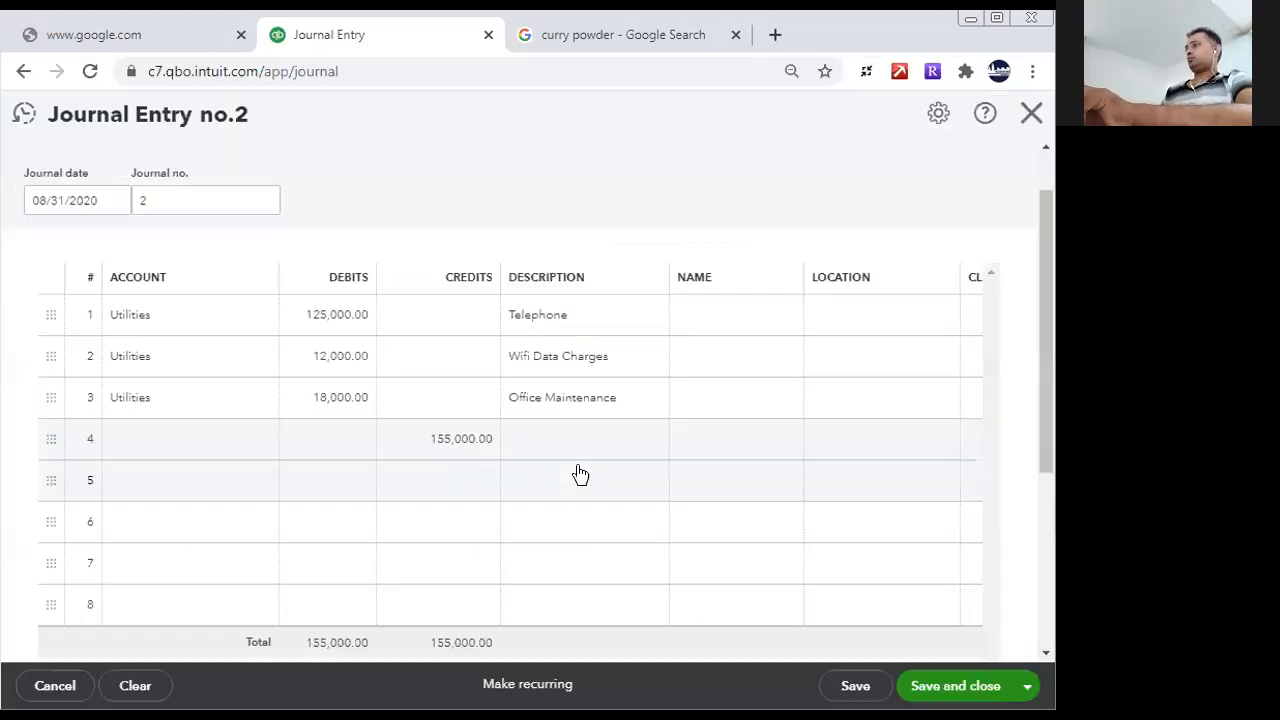
click(582, 440)
click(951, 687)
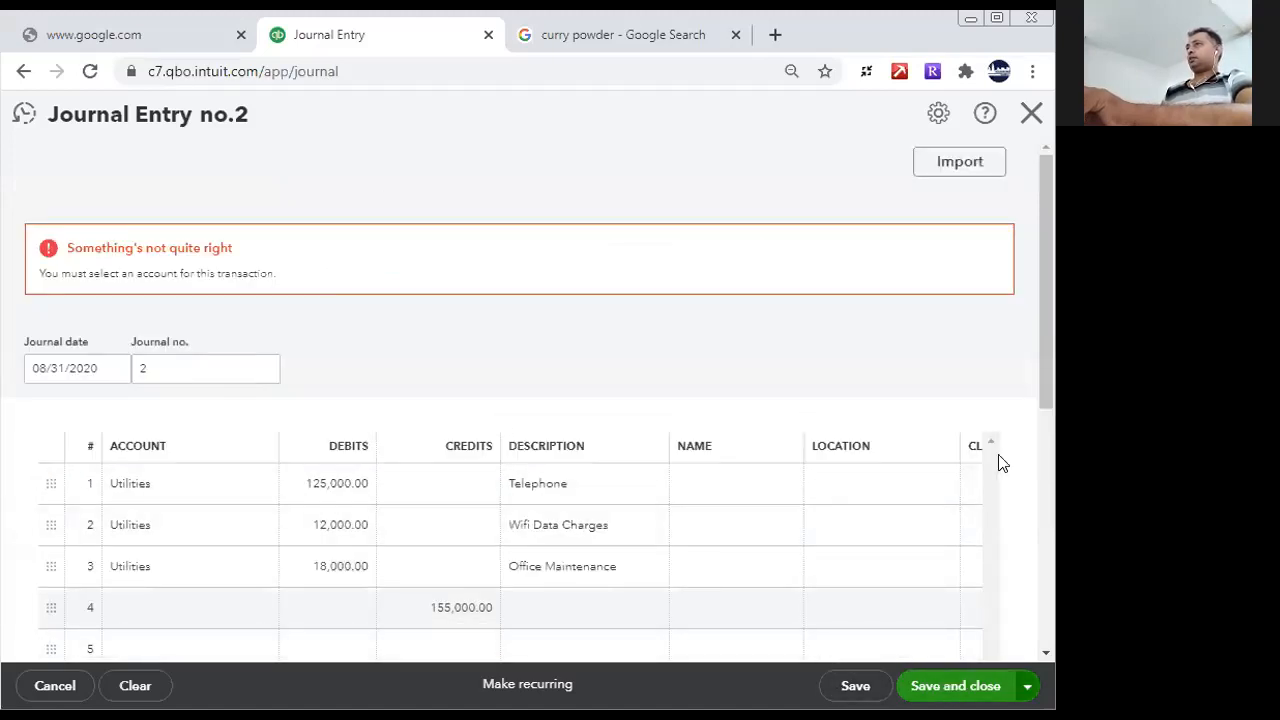
- Assign the existing Accrued liabilities account to journal line 4 and save the entry
drag(1042, 372, 1051, 510)
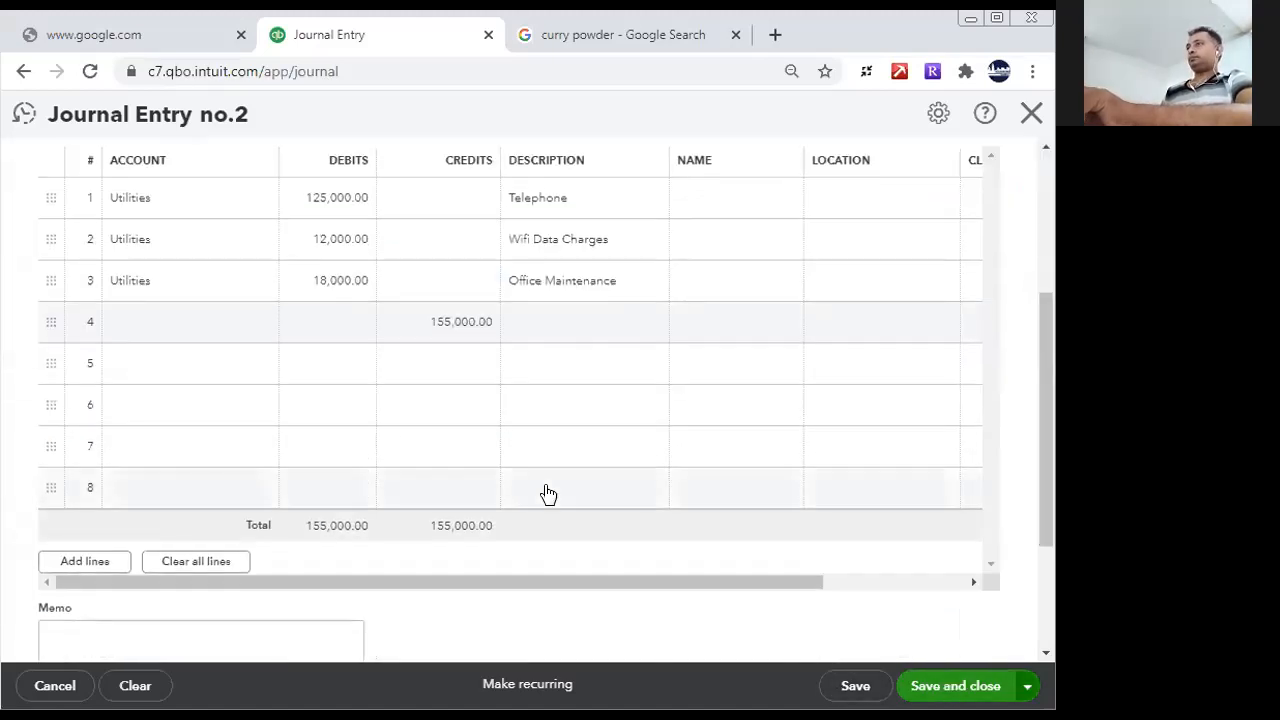
click(203, 322)
text(sa)
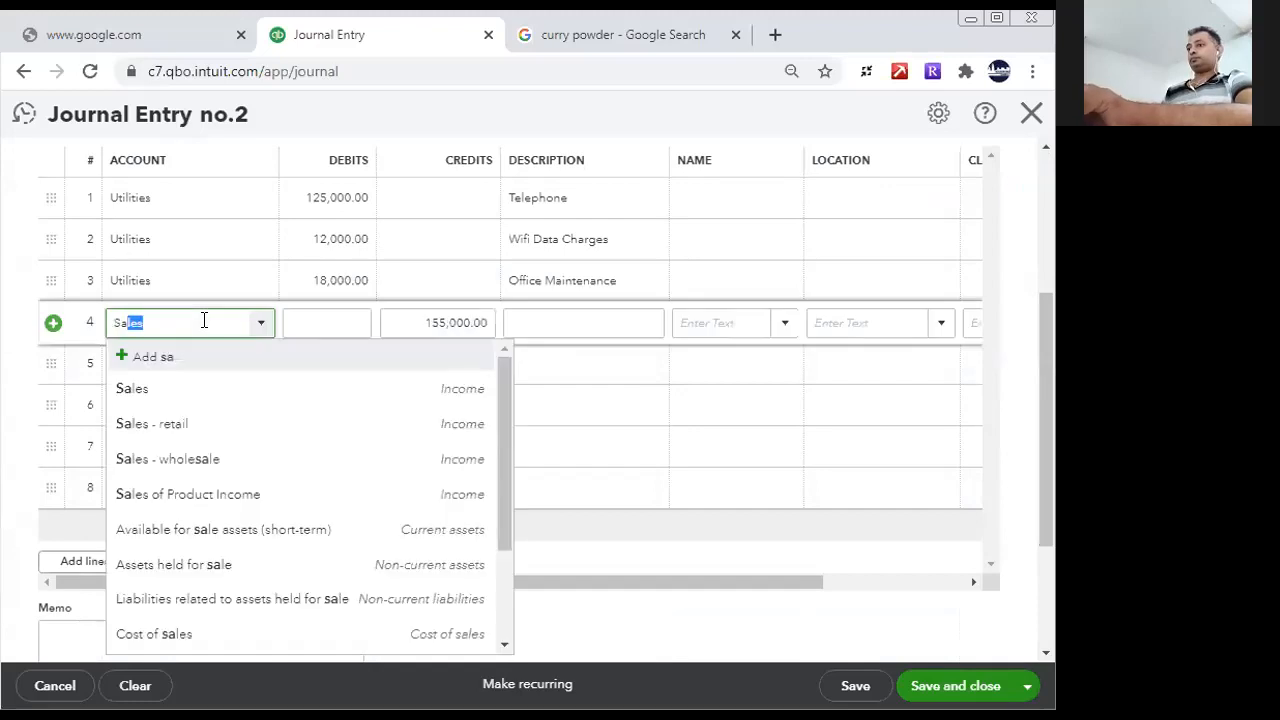
text(cc)
key(BackSpace)
key(BackSpace)
key(BackSpace)
key(BackSpace)
text(Acc)
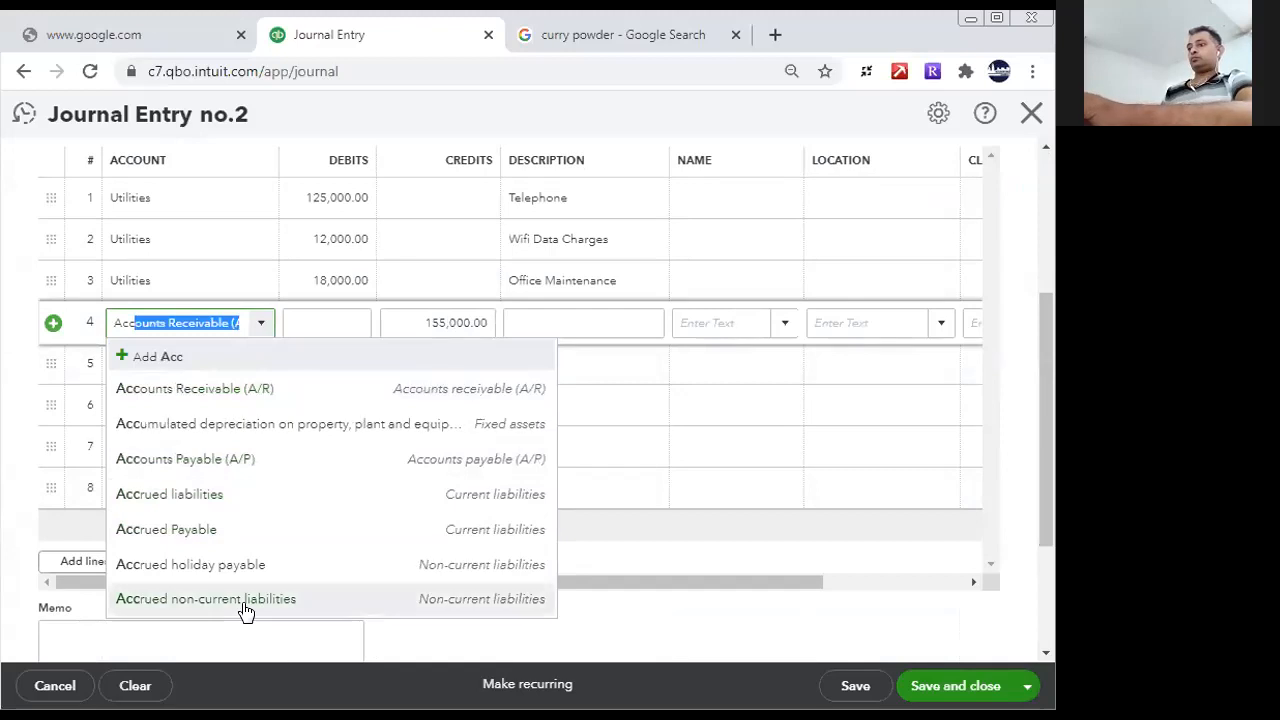
text(rued liabilities)
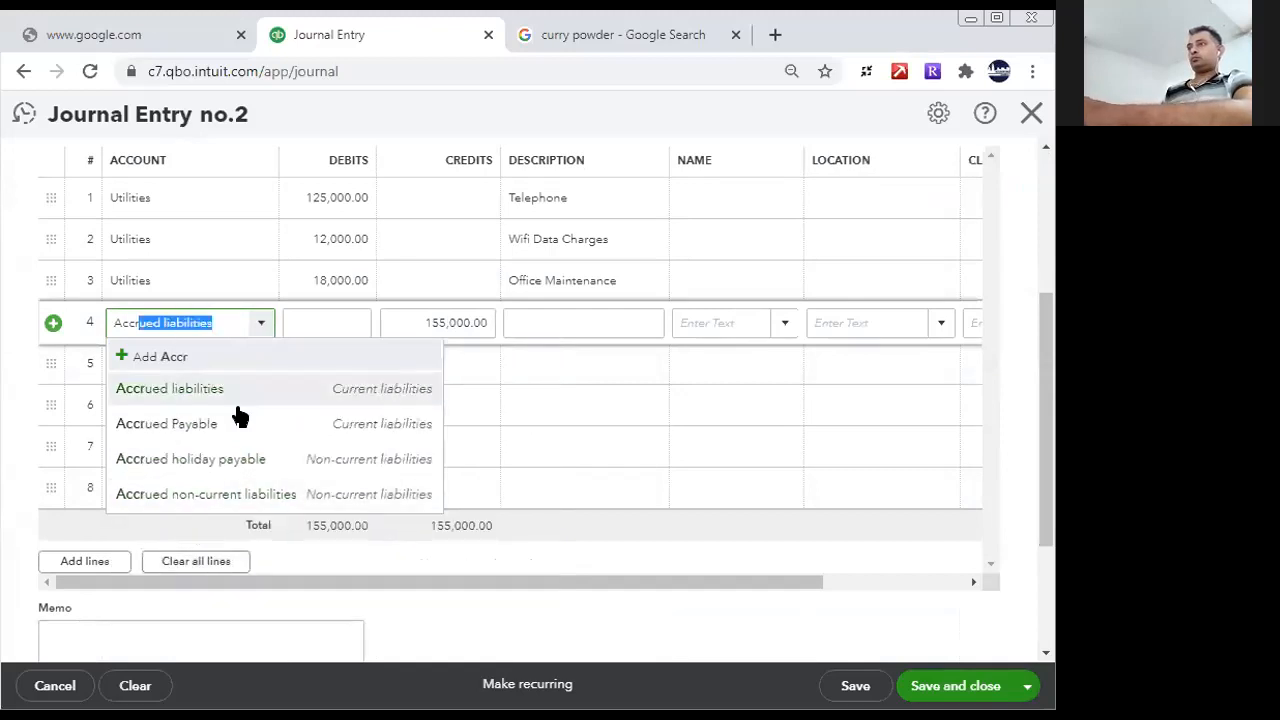
click(229, 392)
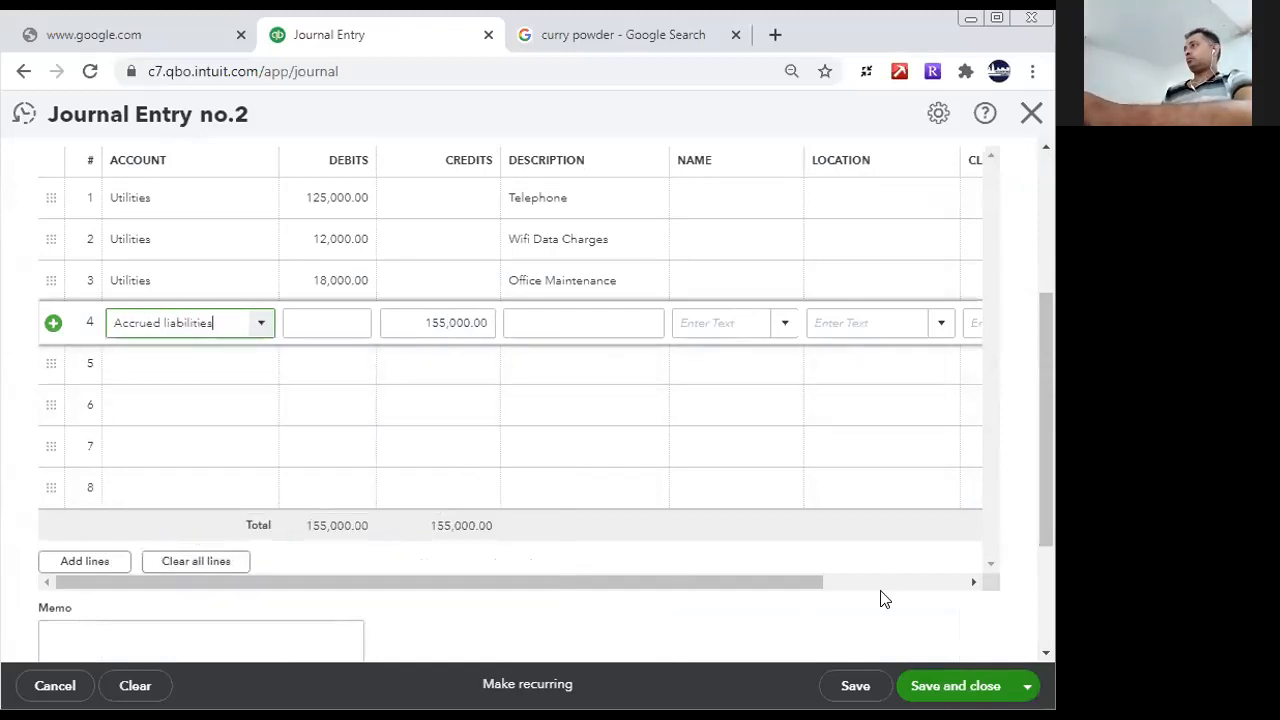
click(858, 686)
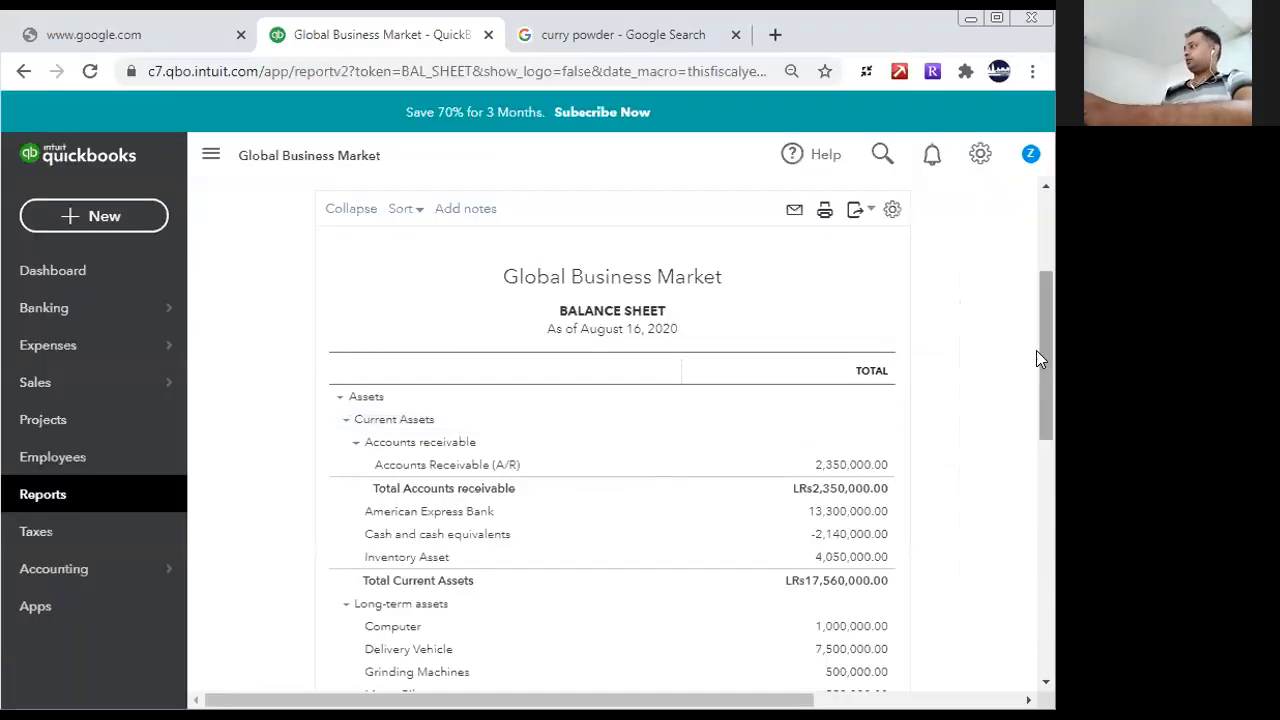
- Reload the Balance Sheet report and examine its liabilities and shareholders' equity sections
drag(1038, 352, 1050, 274)
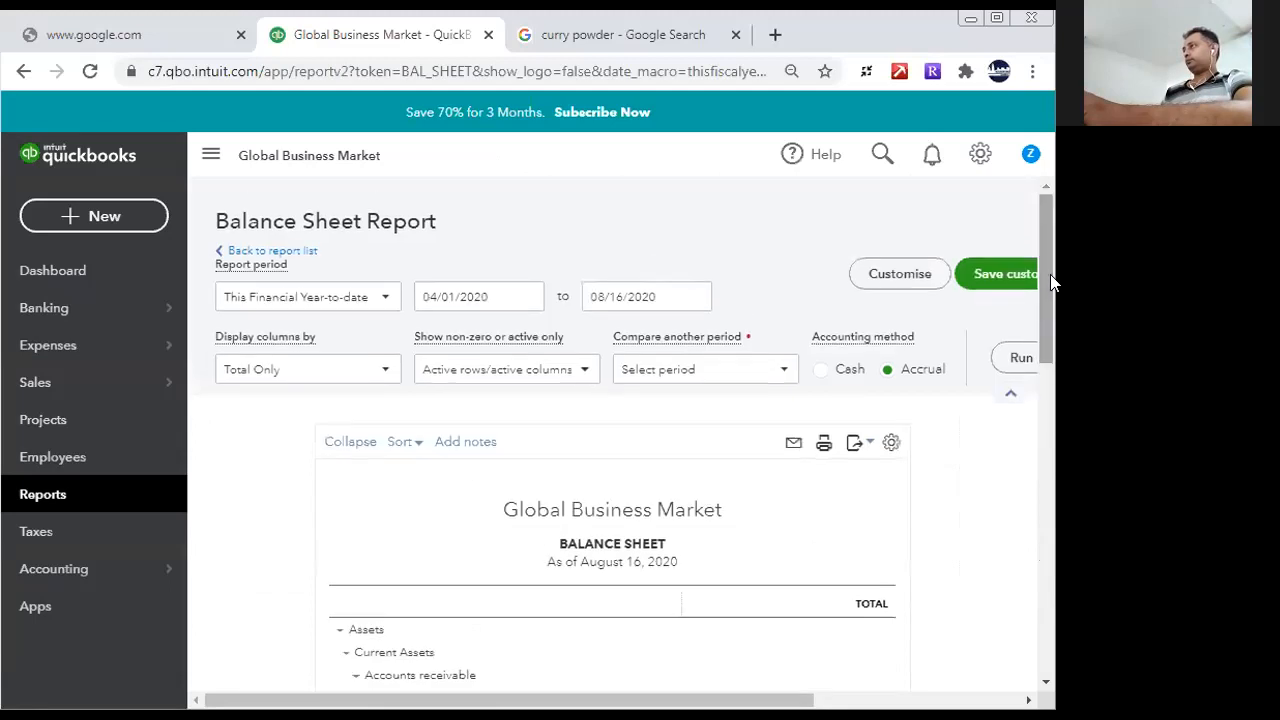
click(456, 70)
key(Return)
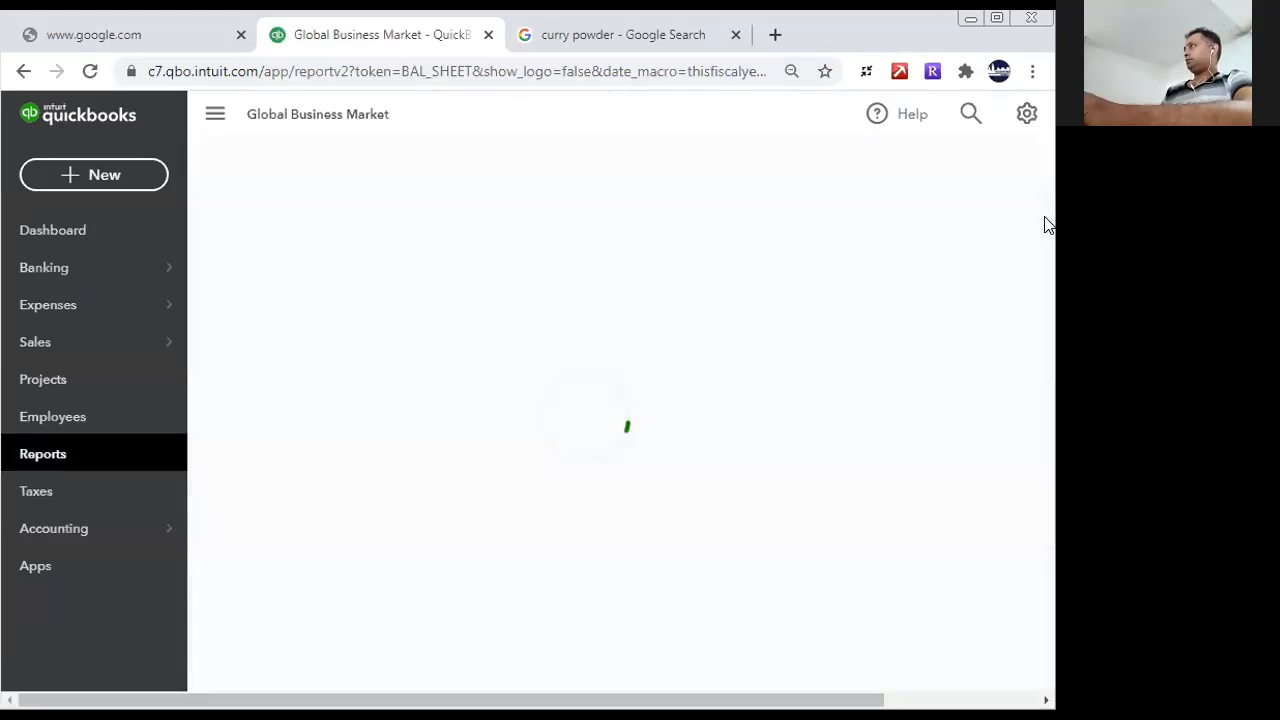
scroll(1040, 420, down, 7)
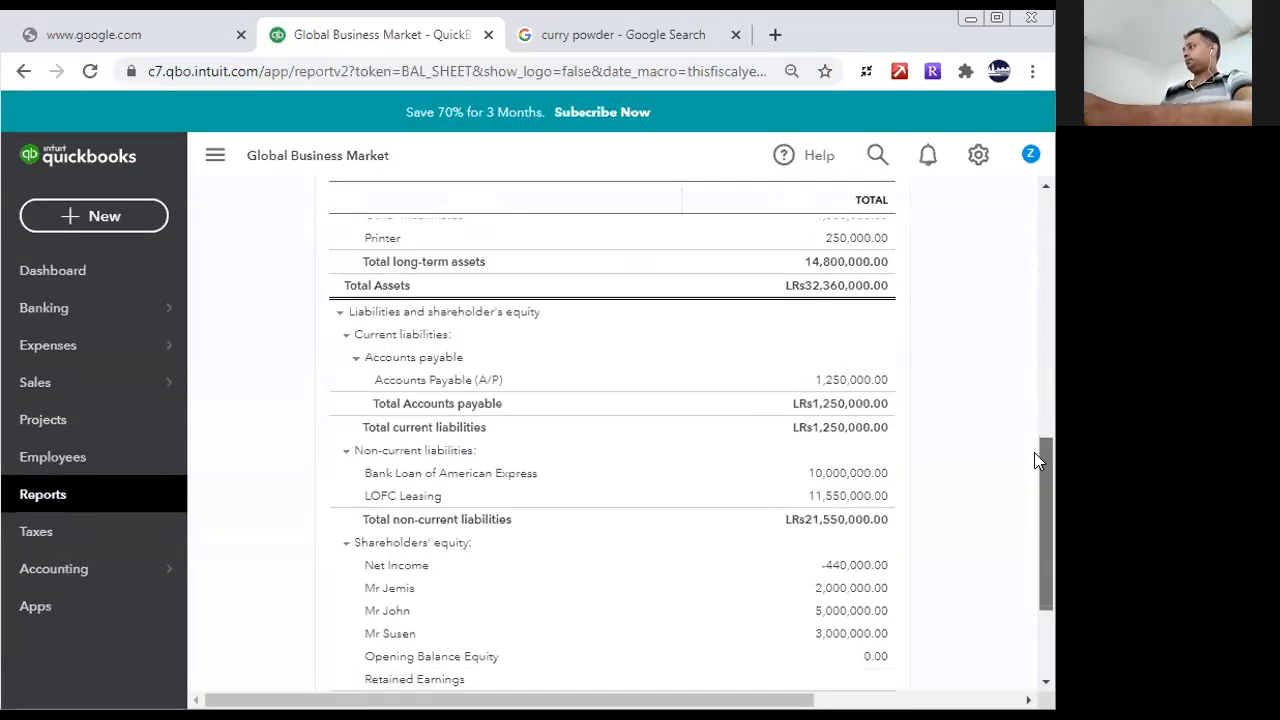
scroll(1034, 477, up, 2)
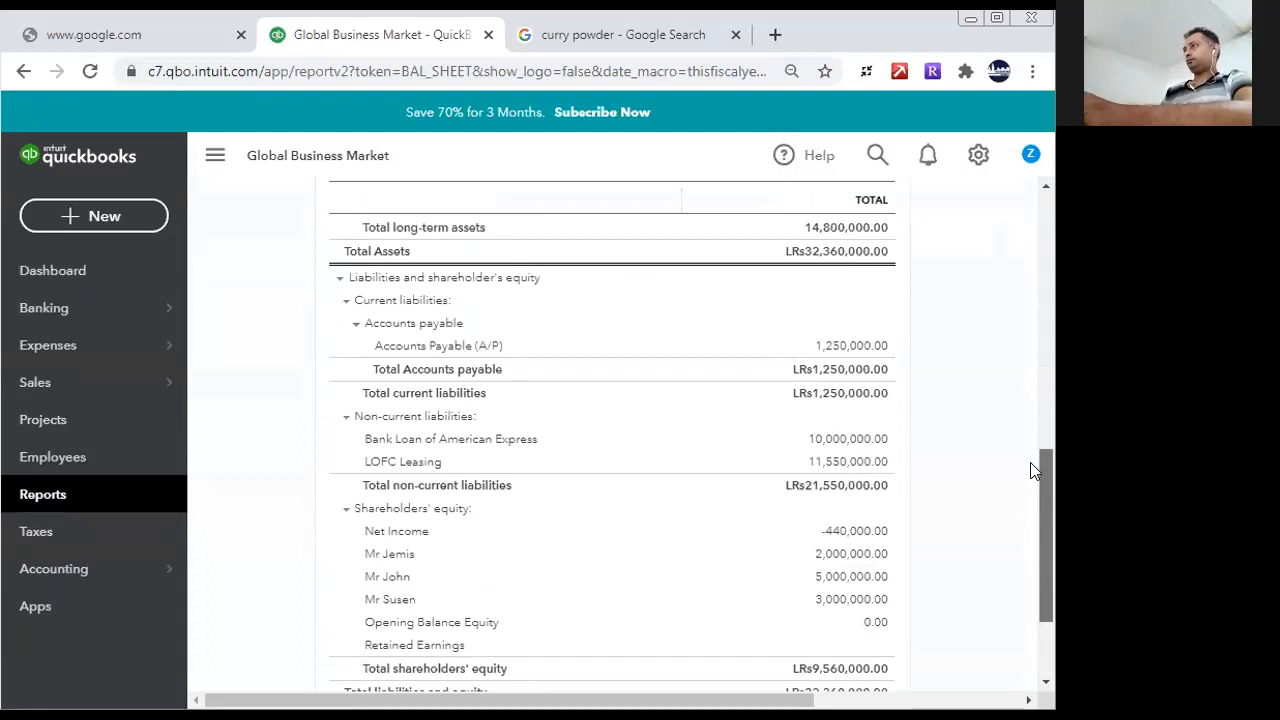
scroll(1034, 440, up, 1)
scroll(1036, 445, down, 1)
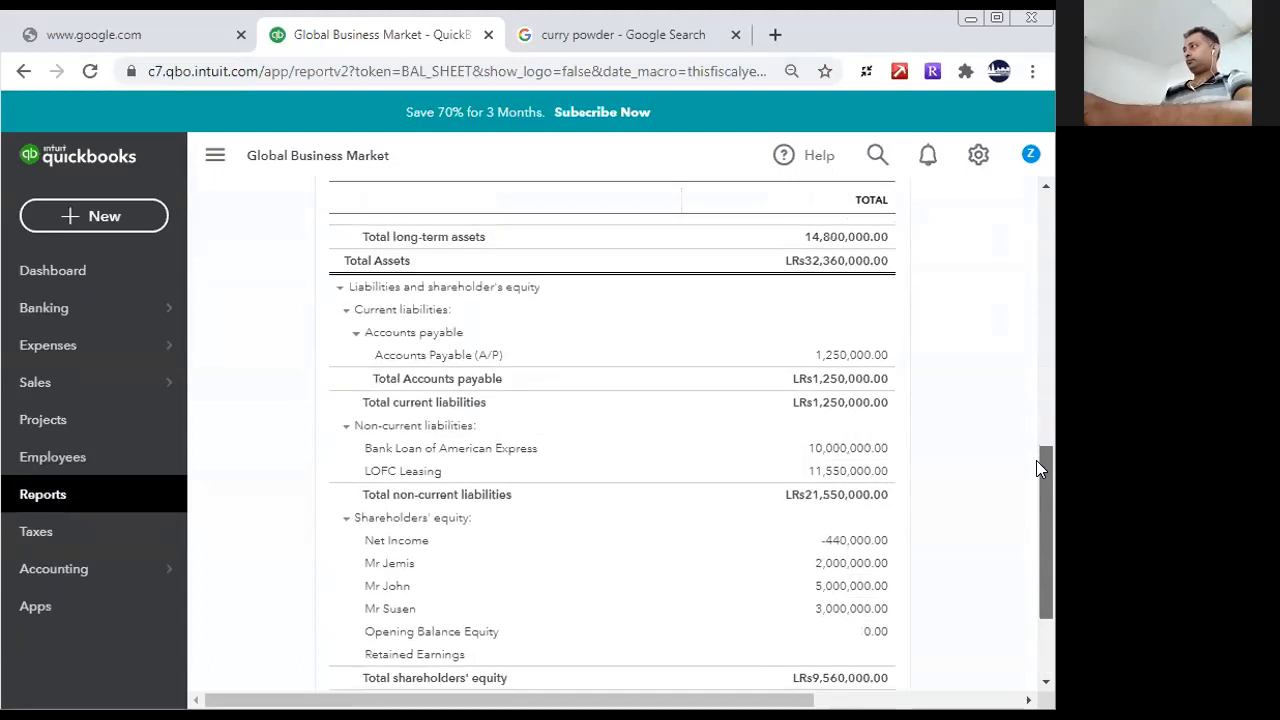
drag(1036, 460, 1036, 498)
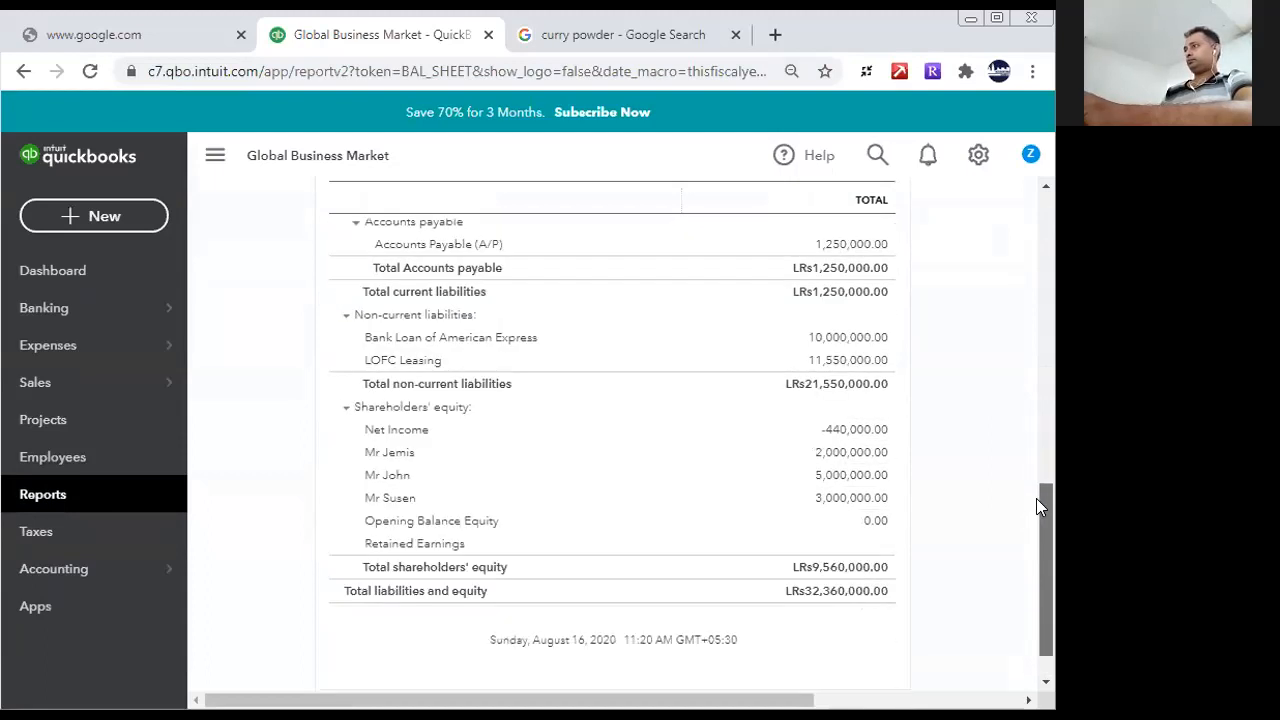
- Open the Profit and Loss report and examine its expenses section
click(76, 497)
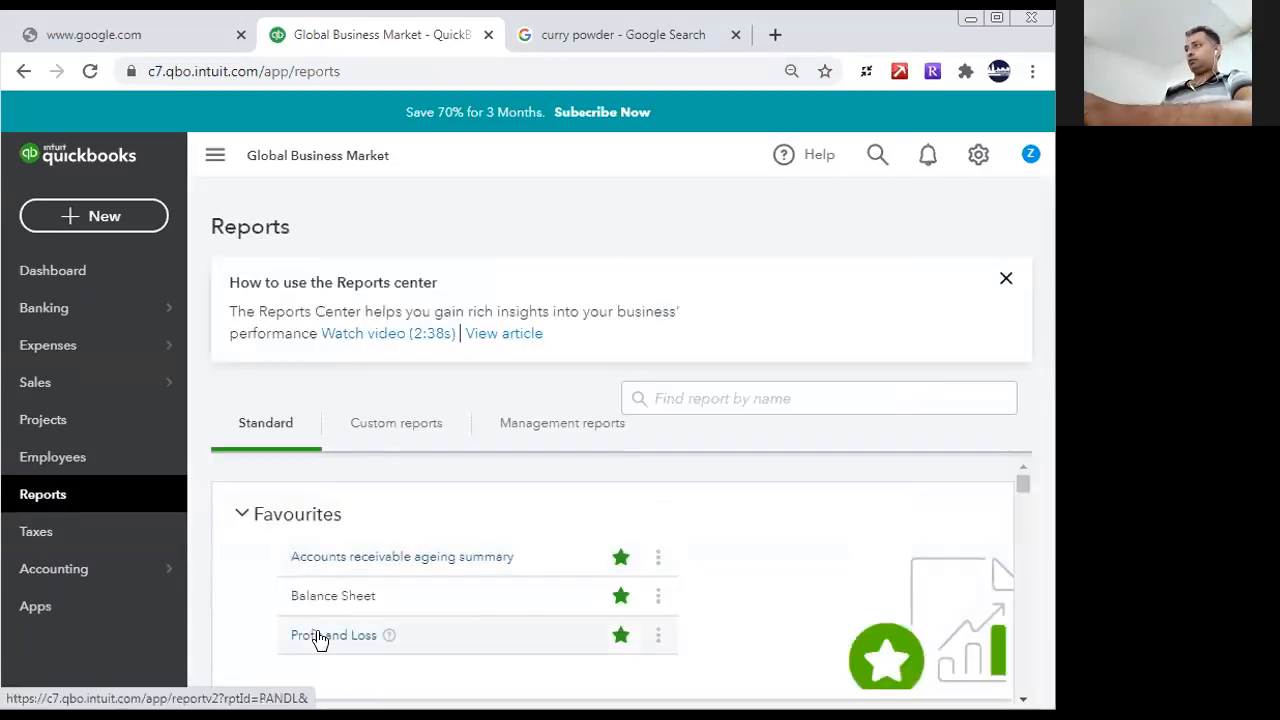
click(319, 636)
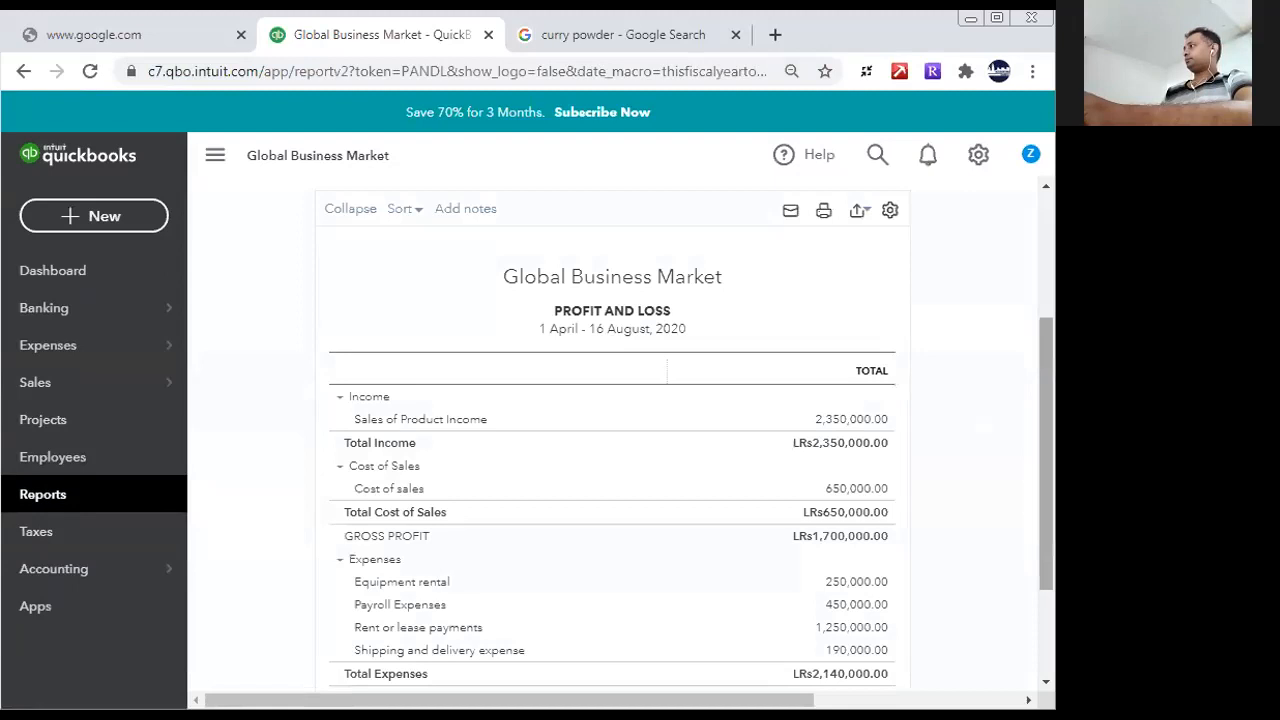
drag(1038, 453, 1044, 556)
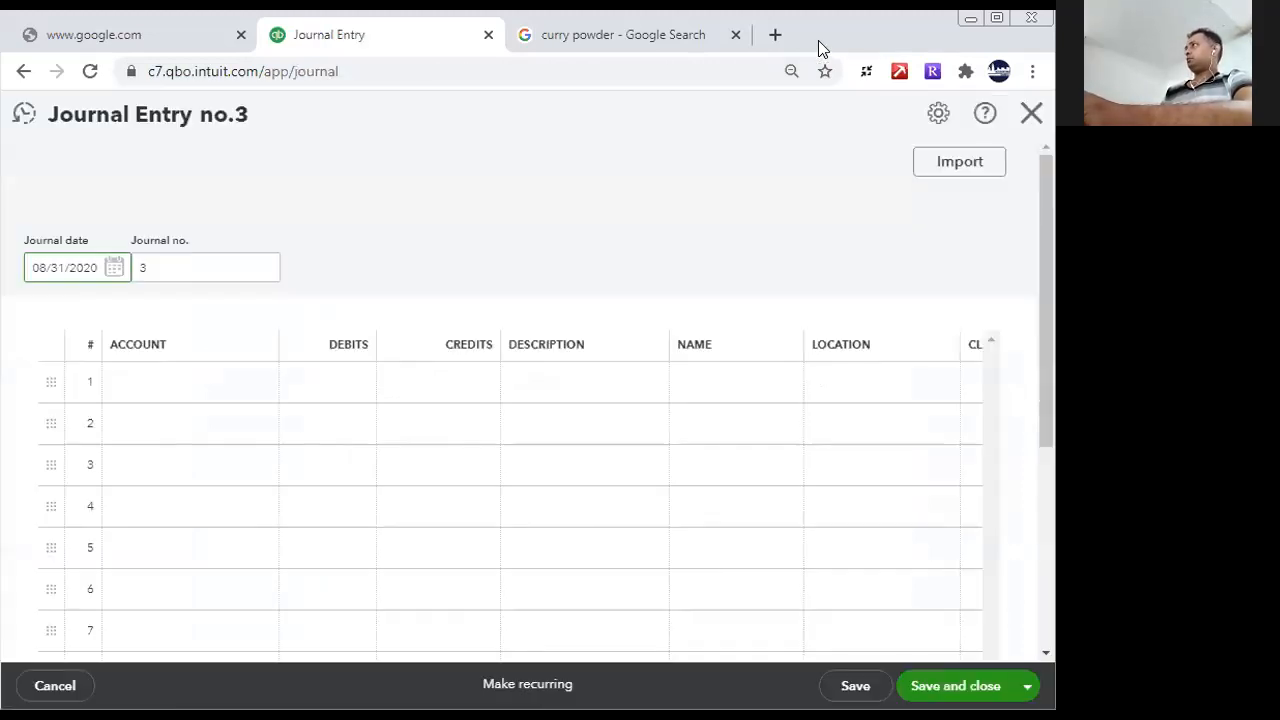
- Reopen Journal Entry no. 2 from the recent entries, change its journal date to 08/16/2020, save it and close it
click(22, 114)
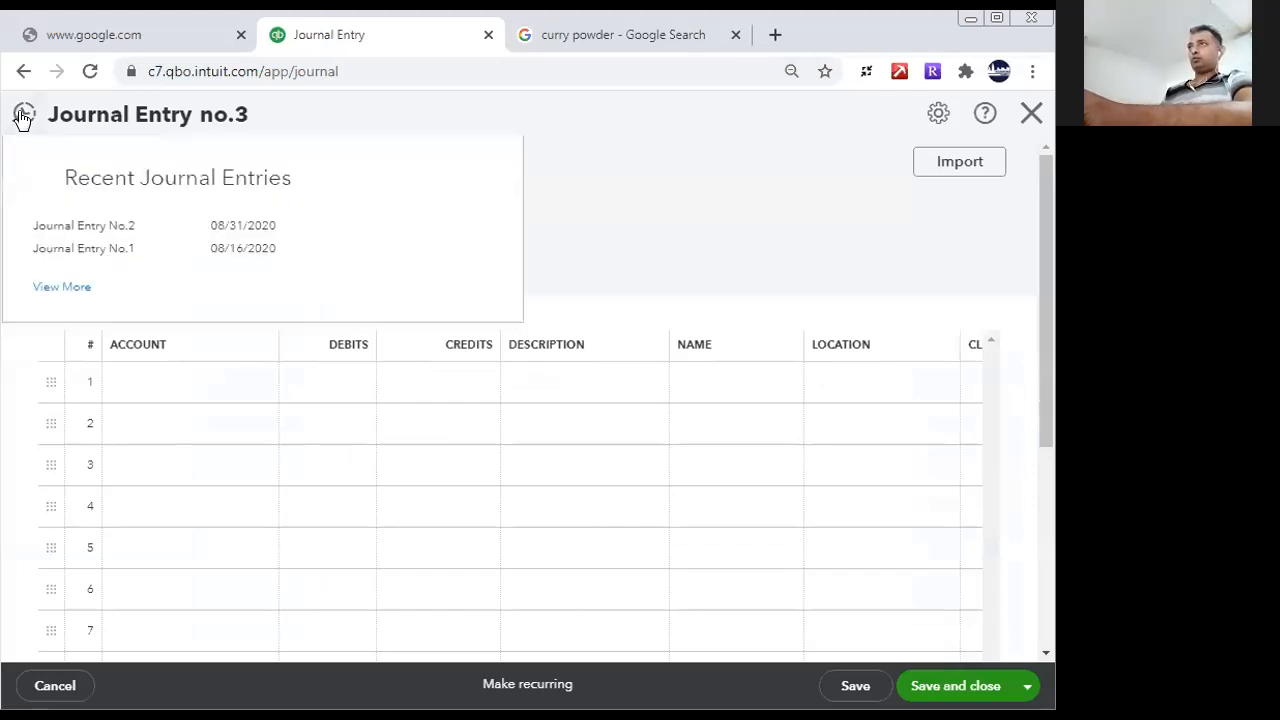
click(91, 230)
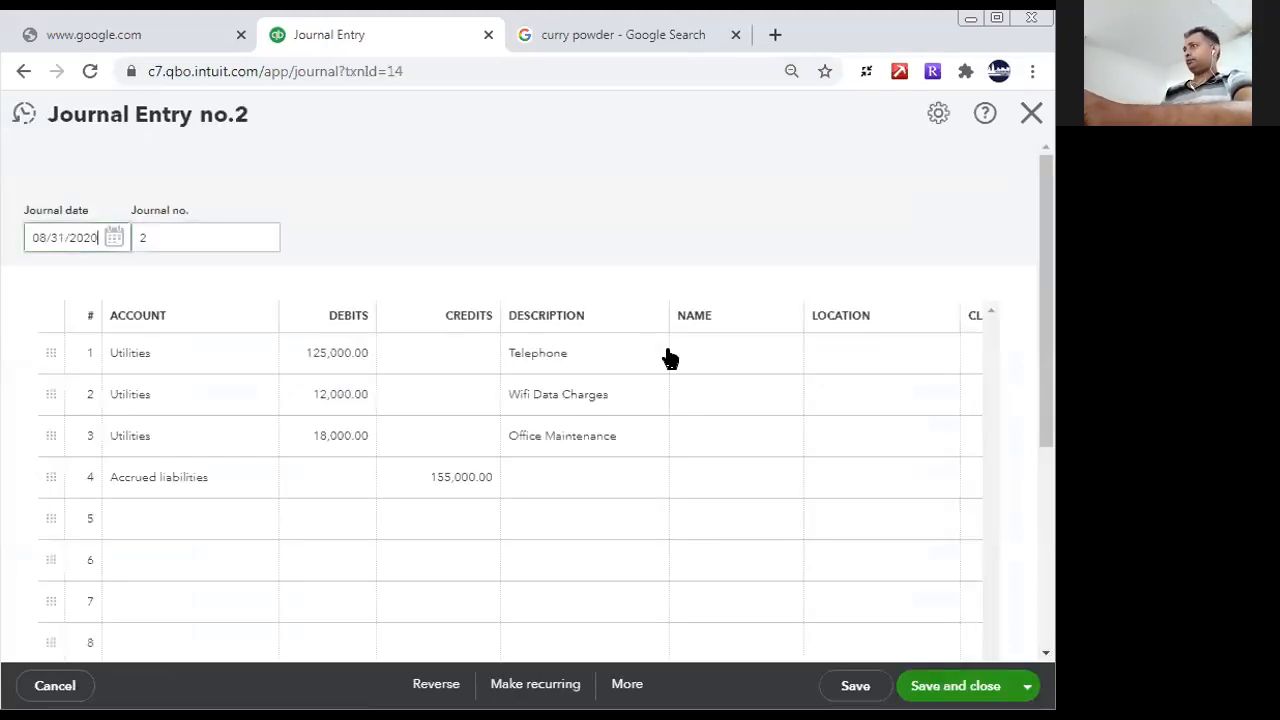
click(115, 237)
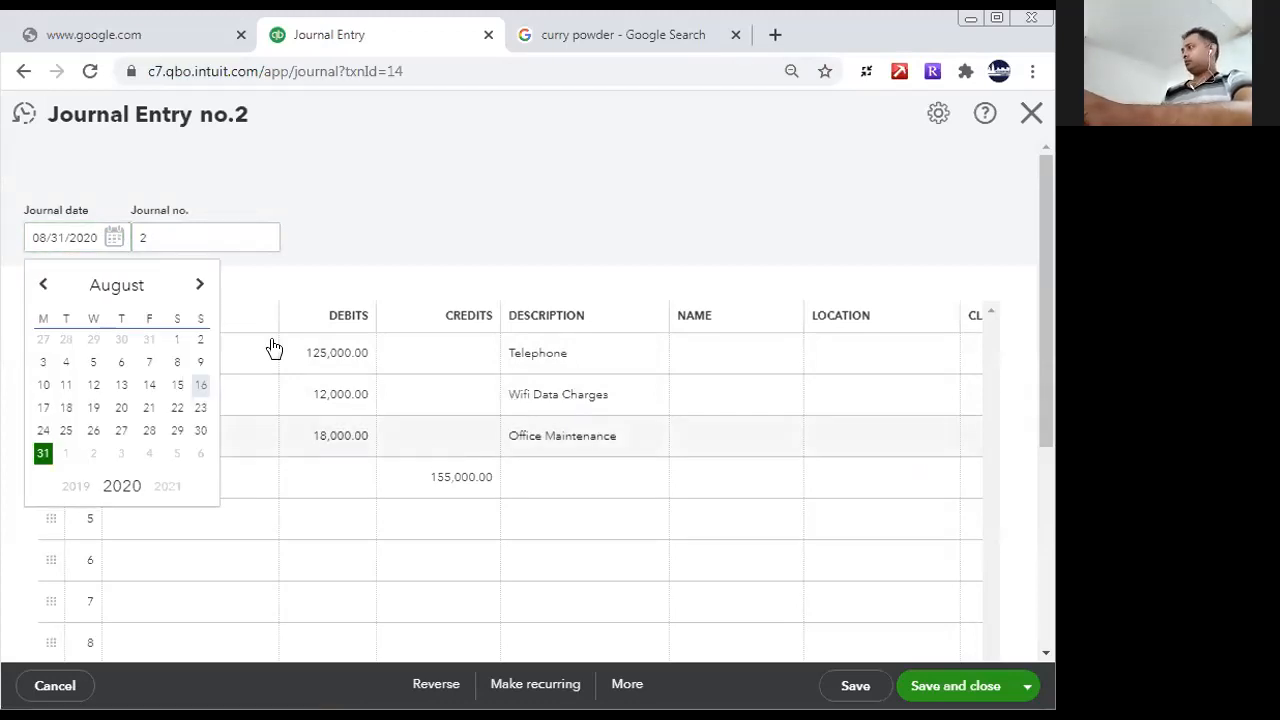
click(200, 386)
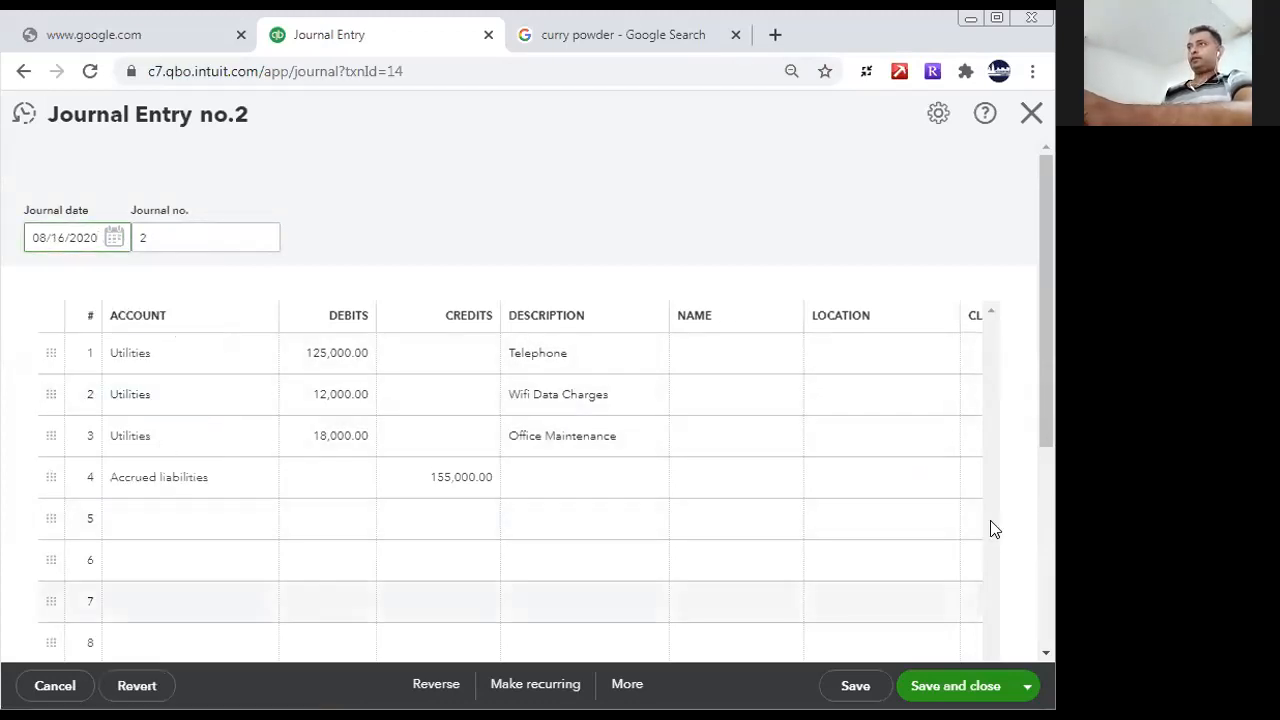
scroll(1037, 549, down, 3)
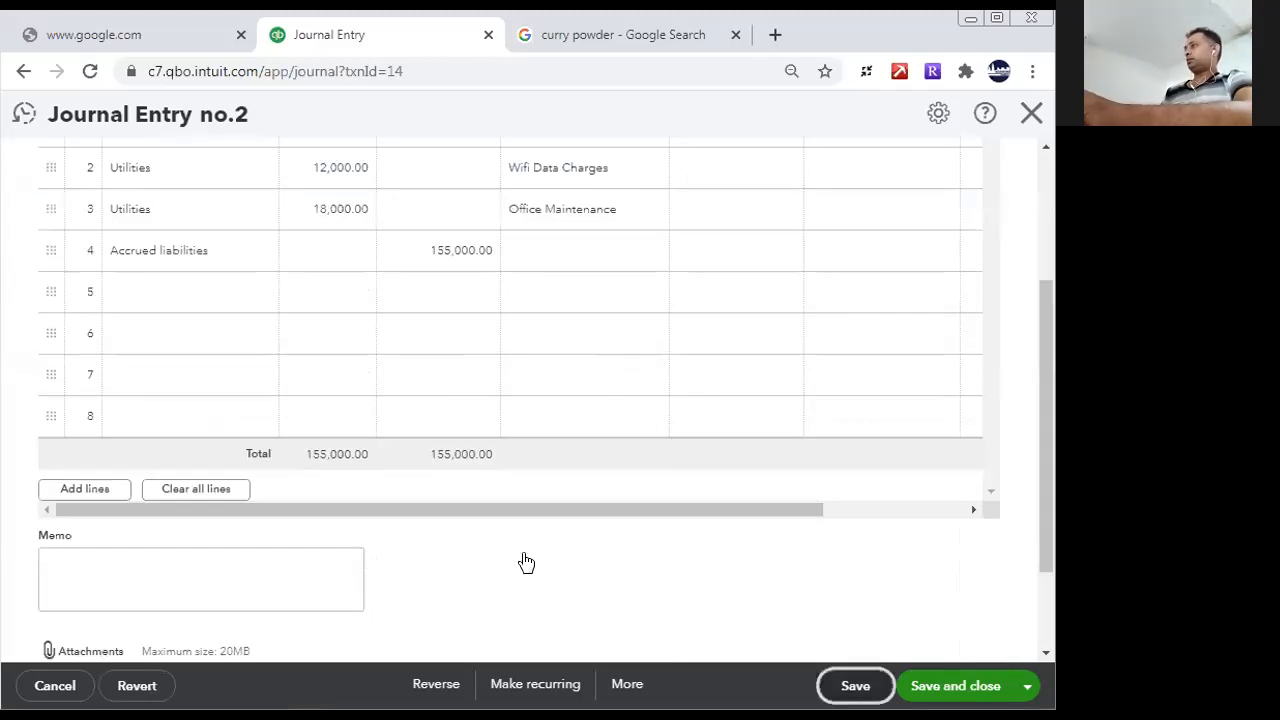
click(1031, 113)
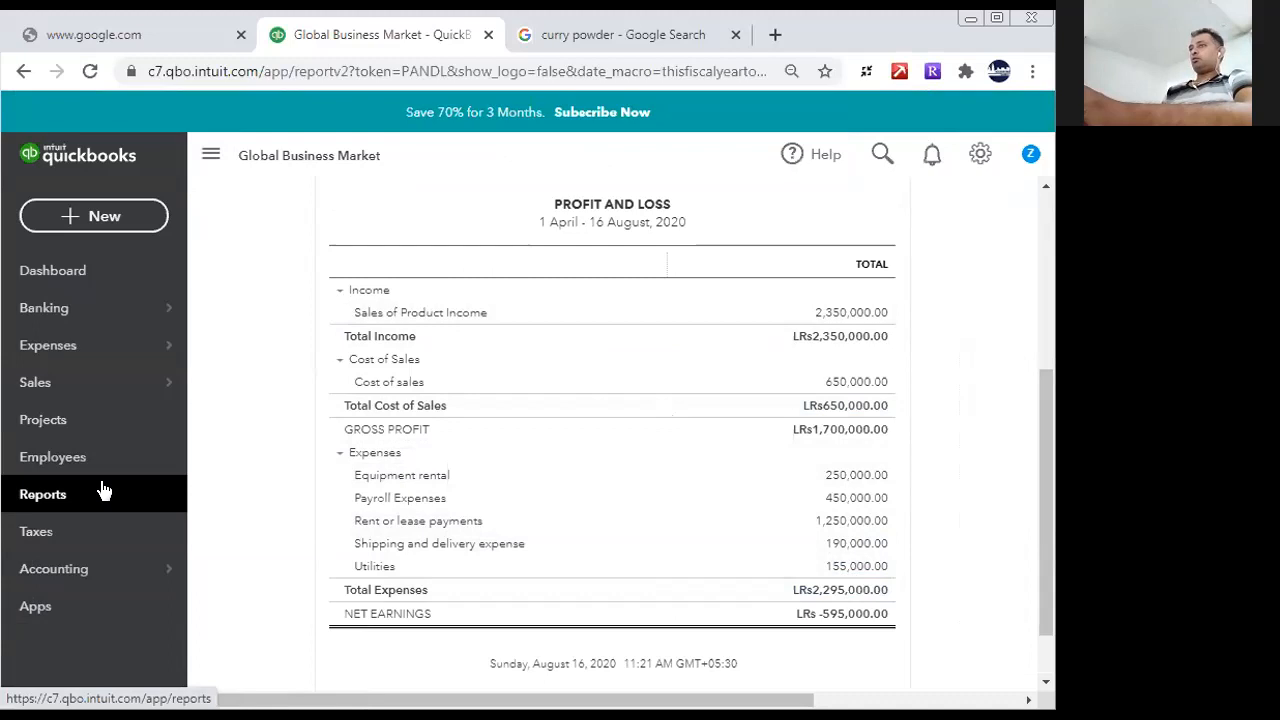
- Create a new journal entry dated 08/16/2020 and enter a 250,000 debit on line 1
click(108, 222)
click(809, 407)
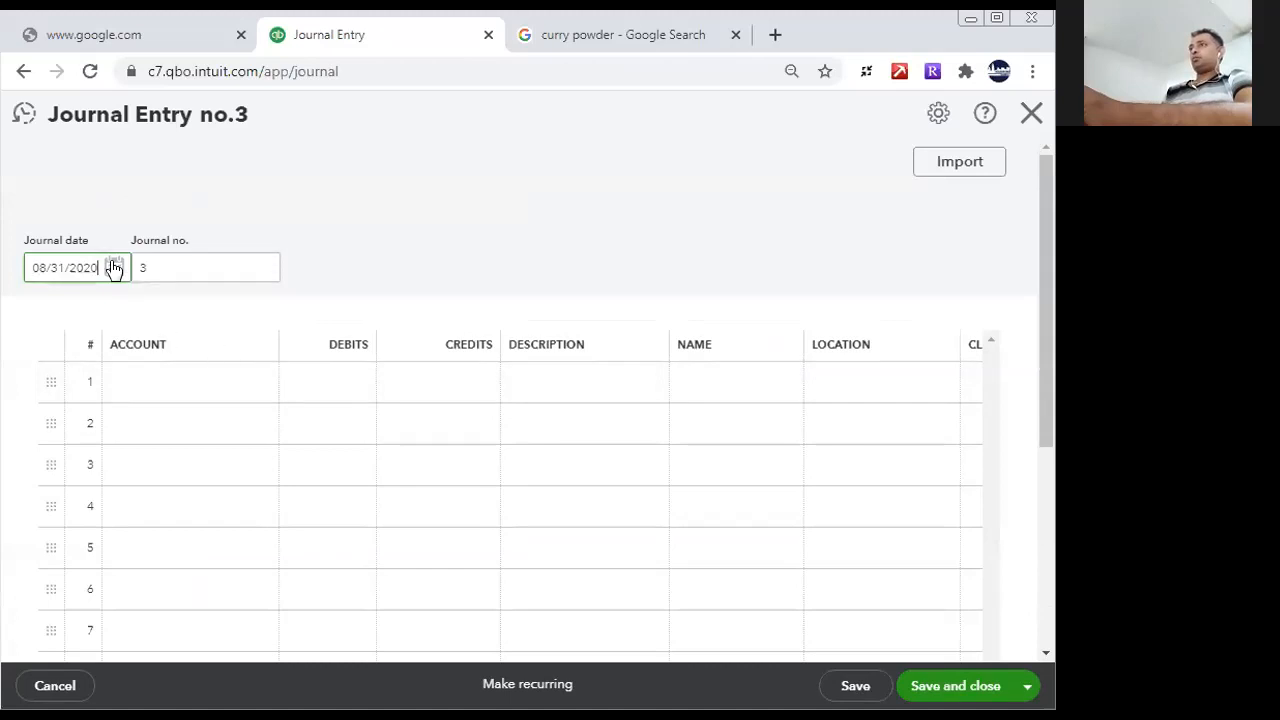
click(114, 268)
click(202, 412)
click(316, 374)
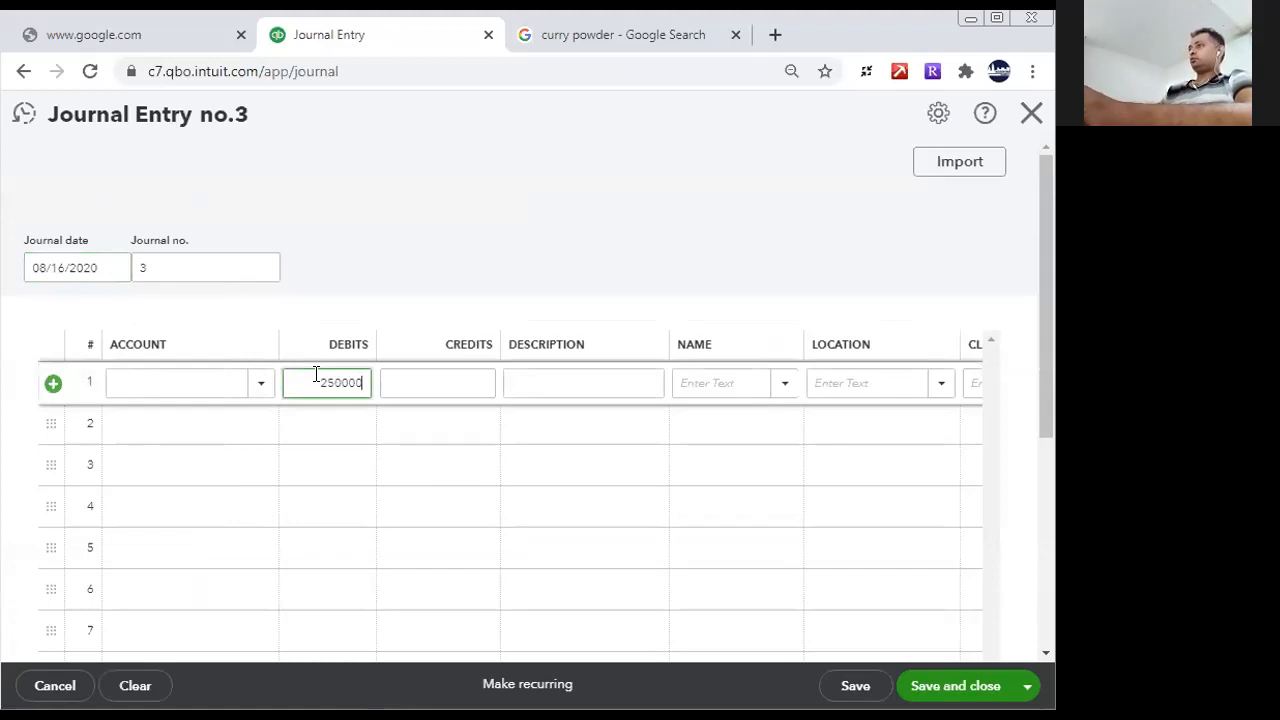
- Start adding a new account for line 1, with account type Expenses and detail type Interest paid
click(160, 385)
text(fin)
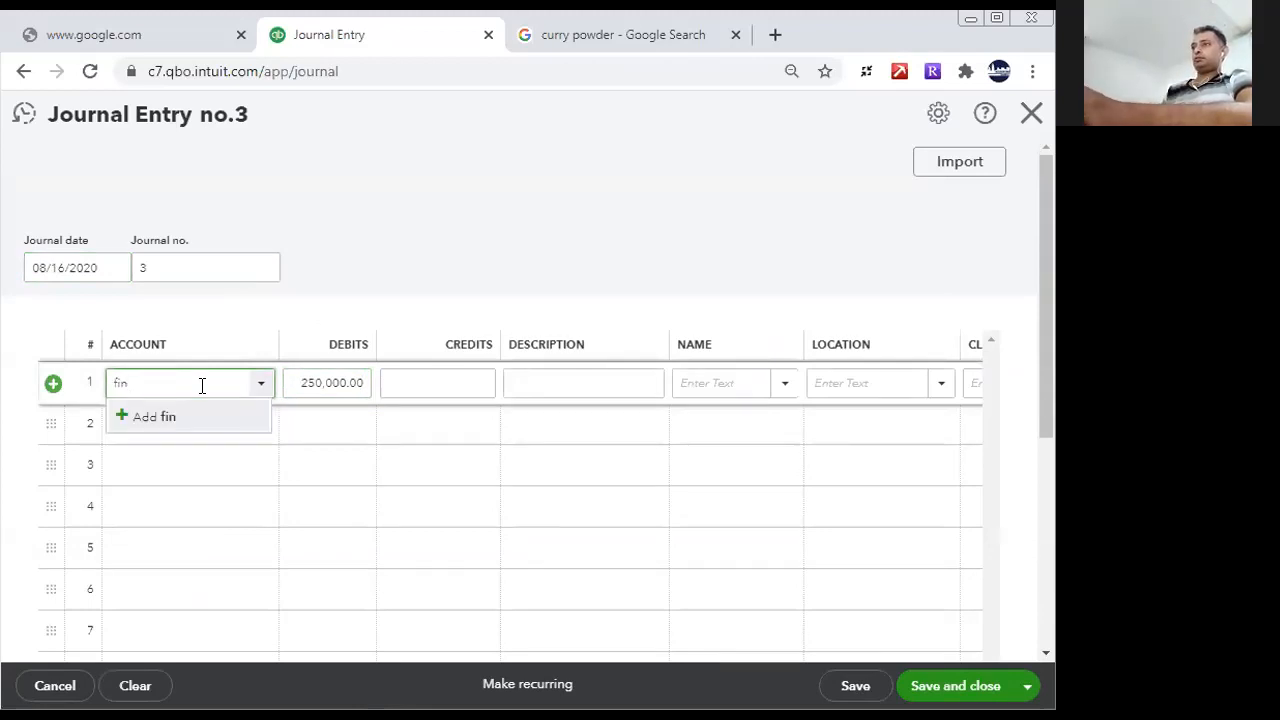
click(140, 417)
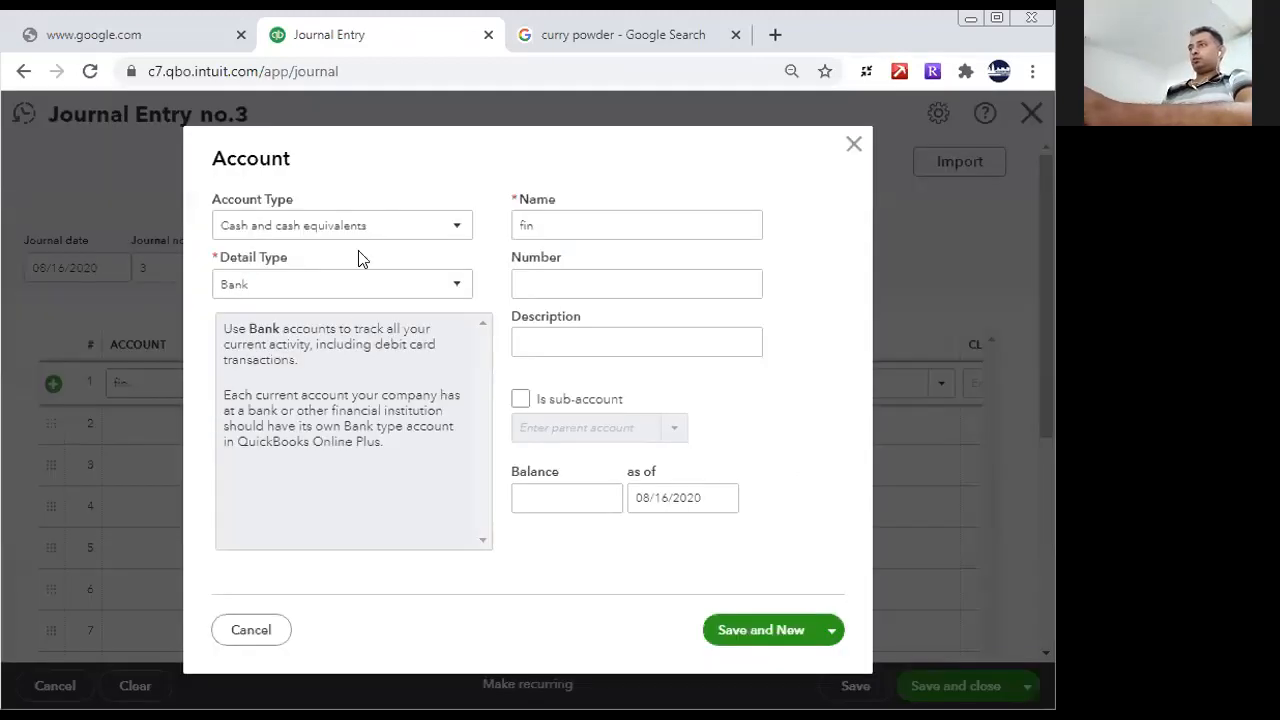
click(432, 226)
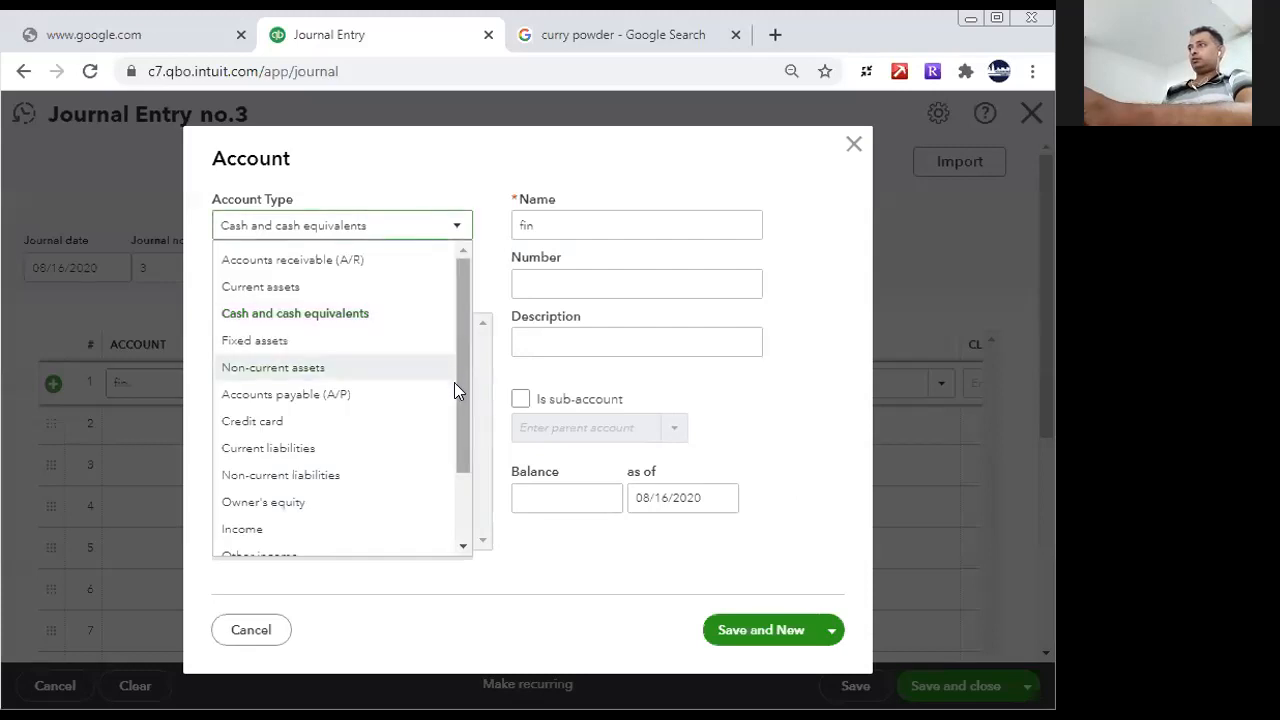
scroll(454, 390, down, 2)
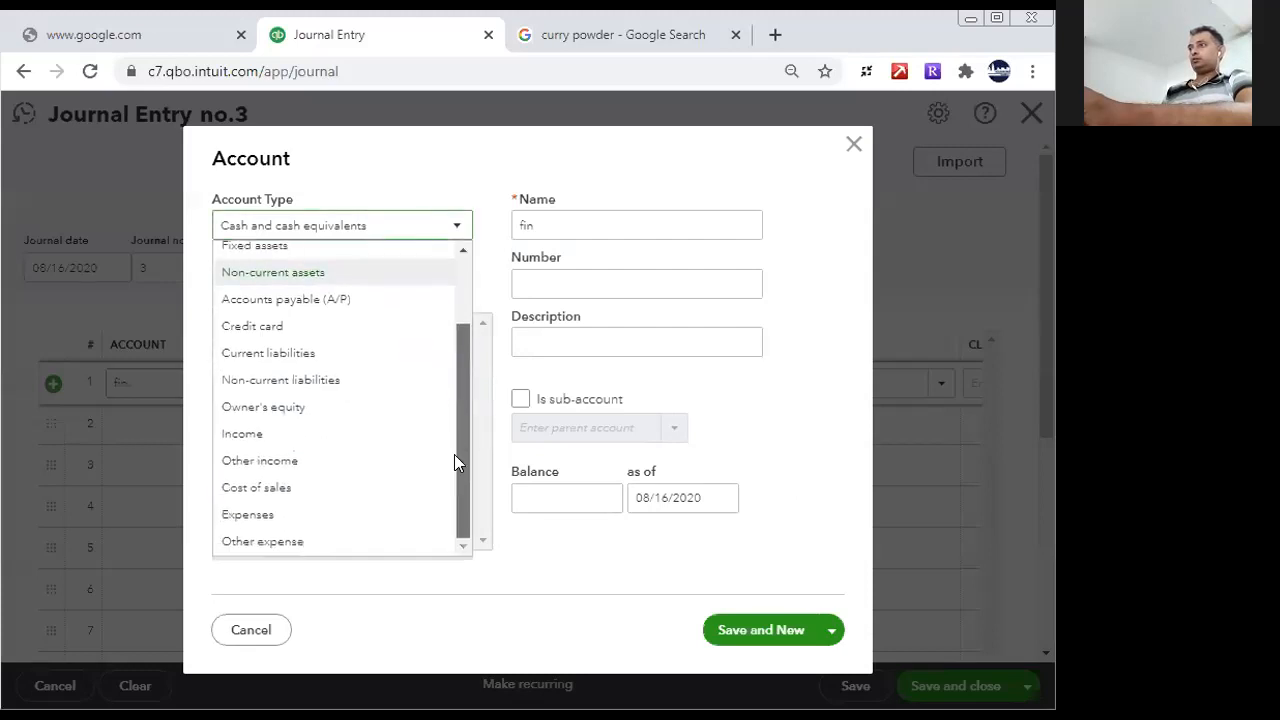
click(309, 515)
click(417, 286)
drag(491, 381, 486, 346)
scroll(494, 445, down, 2)
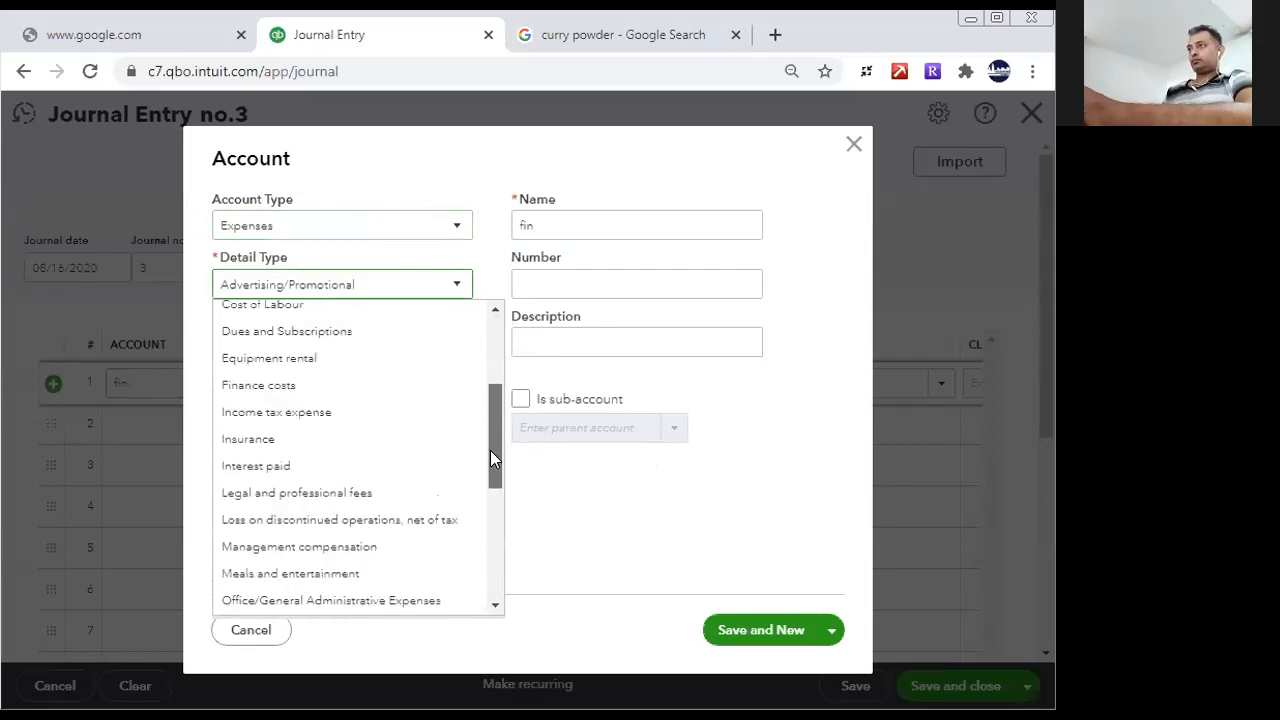
drag(490, 450, 490, 462)
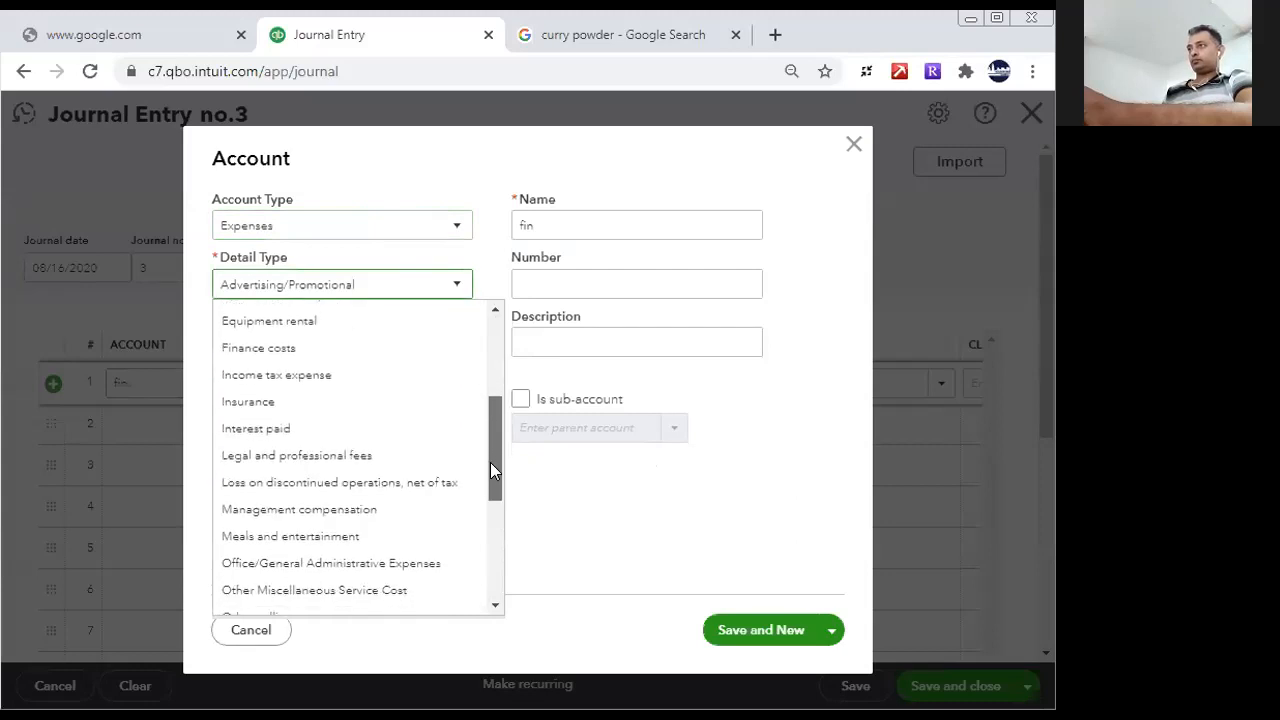
click(270, 430)
- Name the new expense account Loan Interest Charges, use the same text as its description, save it and close the account form
double_click(580, 223)
key(BackSpace)
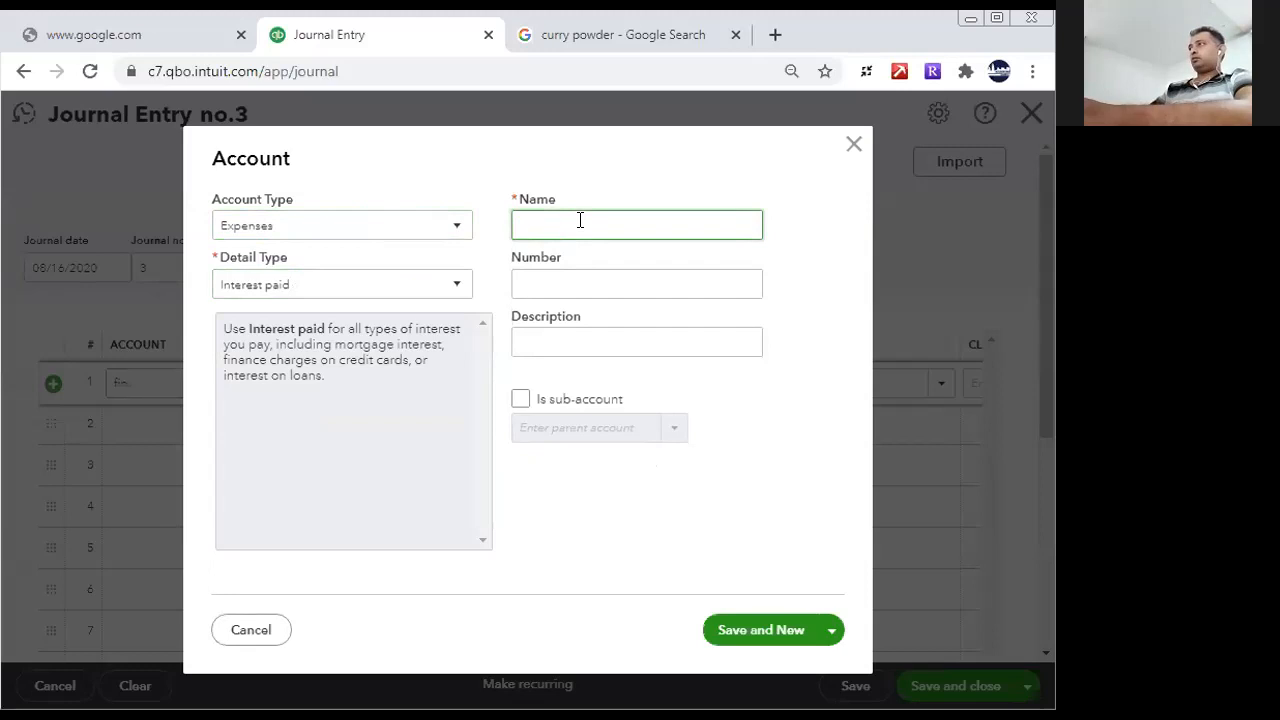
text(Loan Interest Charge)
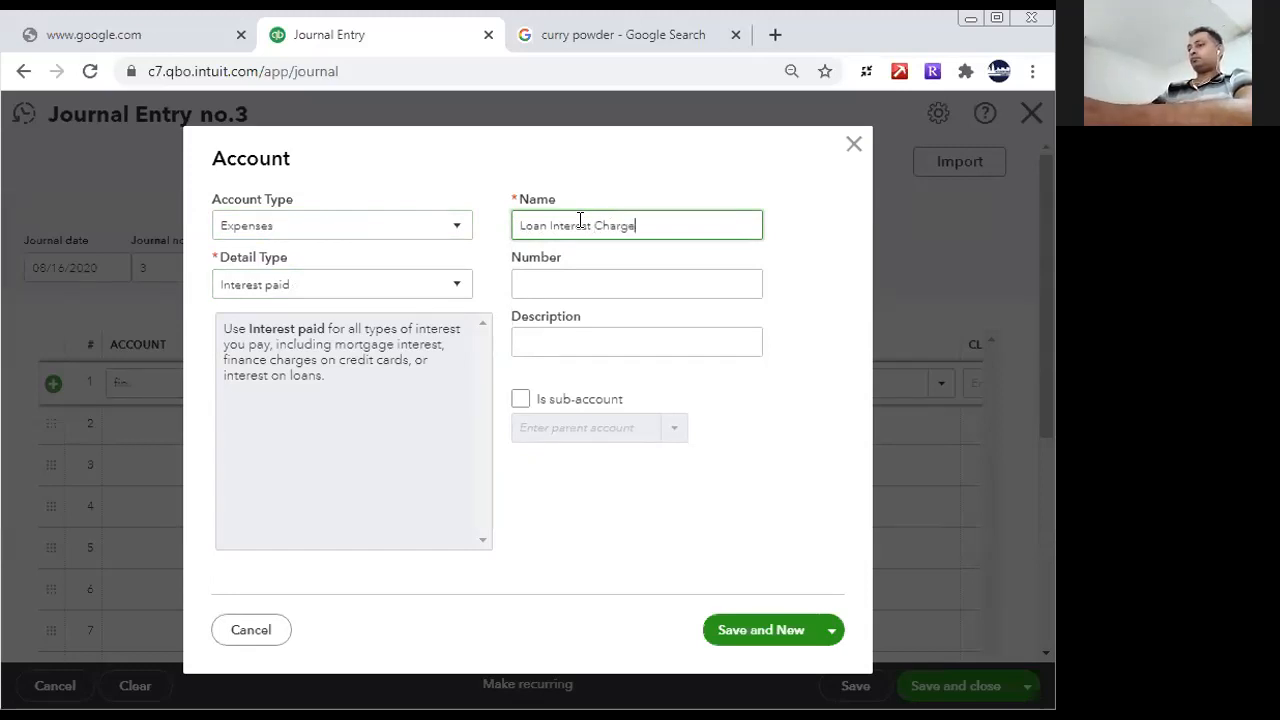
key(ctrl+a)
key(ctrl+c)
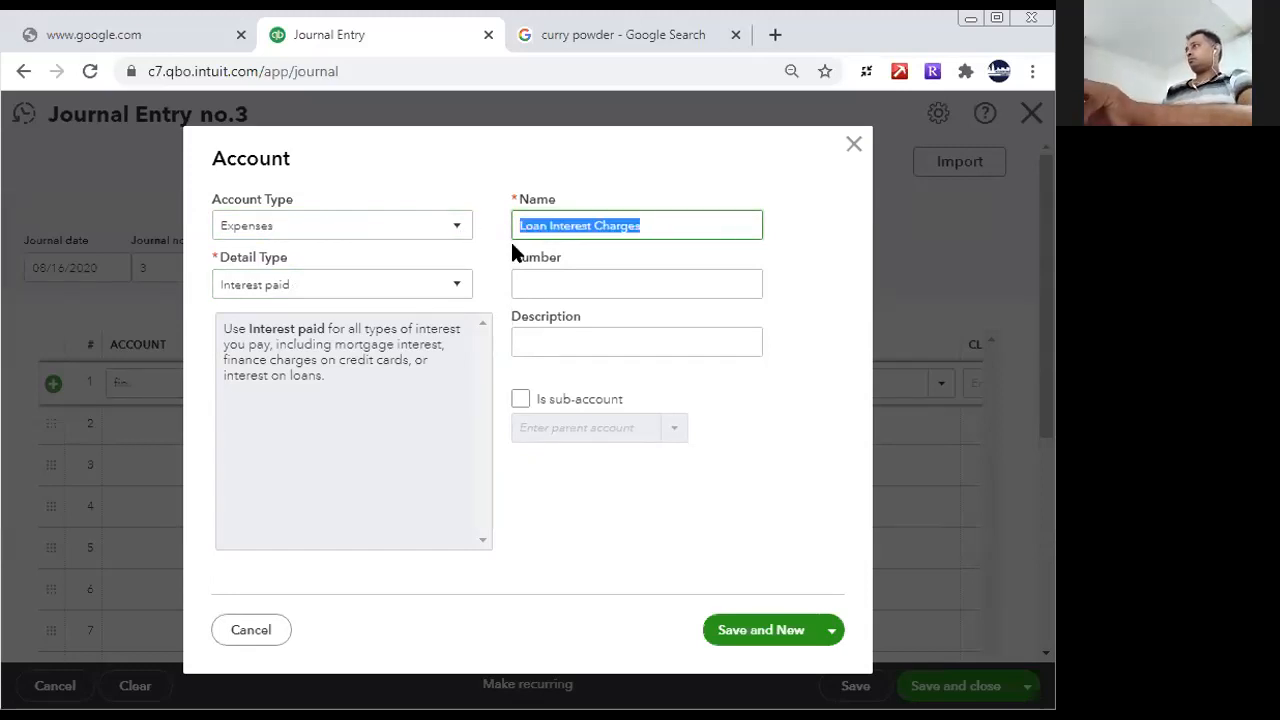
click(566, 335)
key(ctrl+v)
click(738, 628)
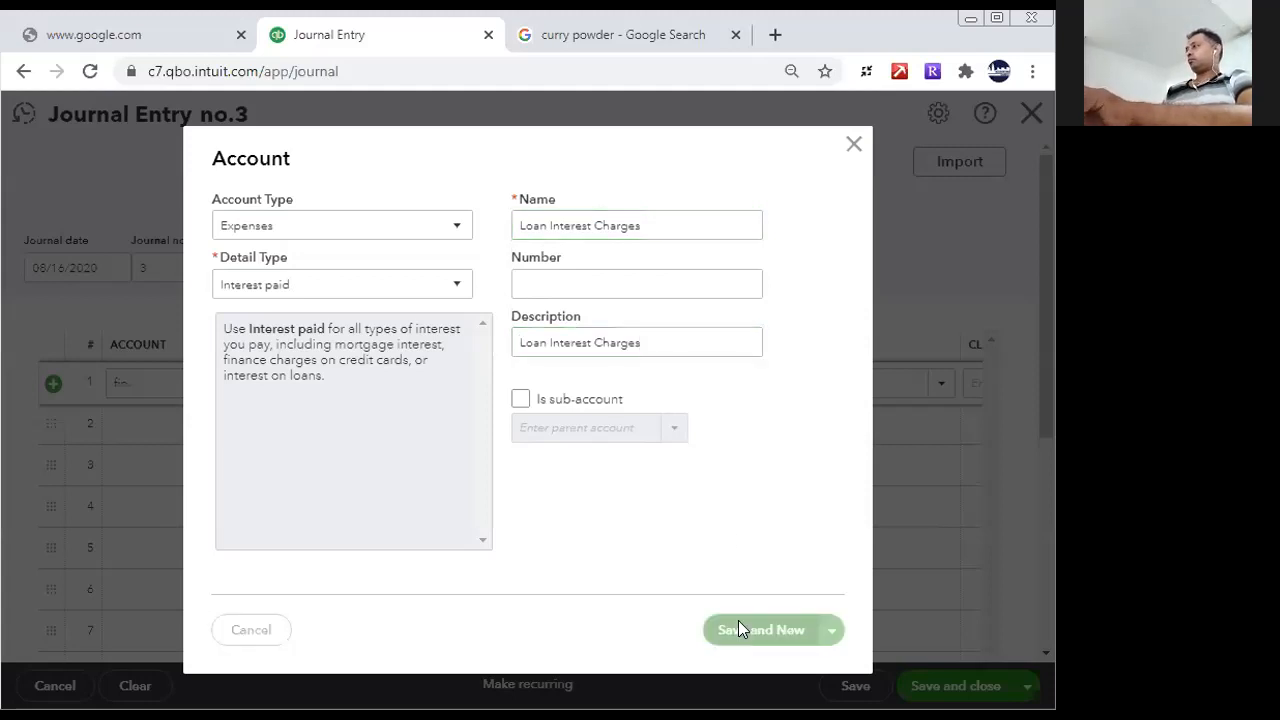
click(853, 144)
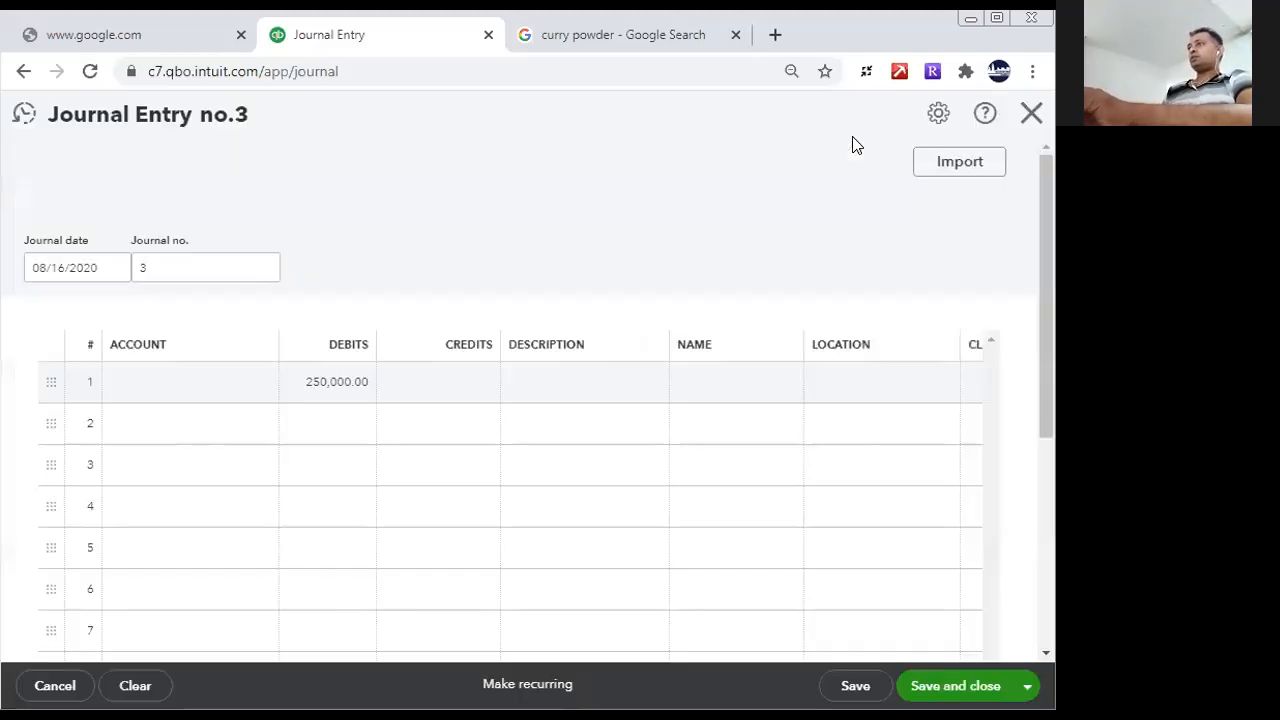
- Assign the Interest expense account to line 1 of the journal entry
click(212, 389)
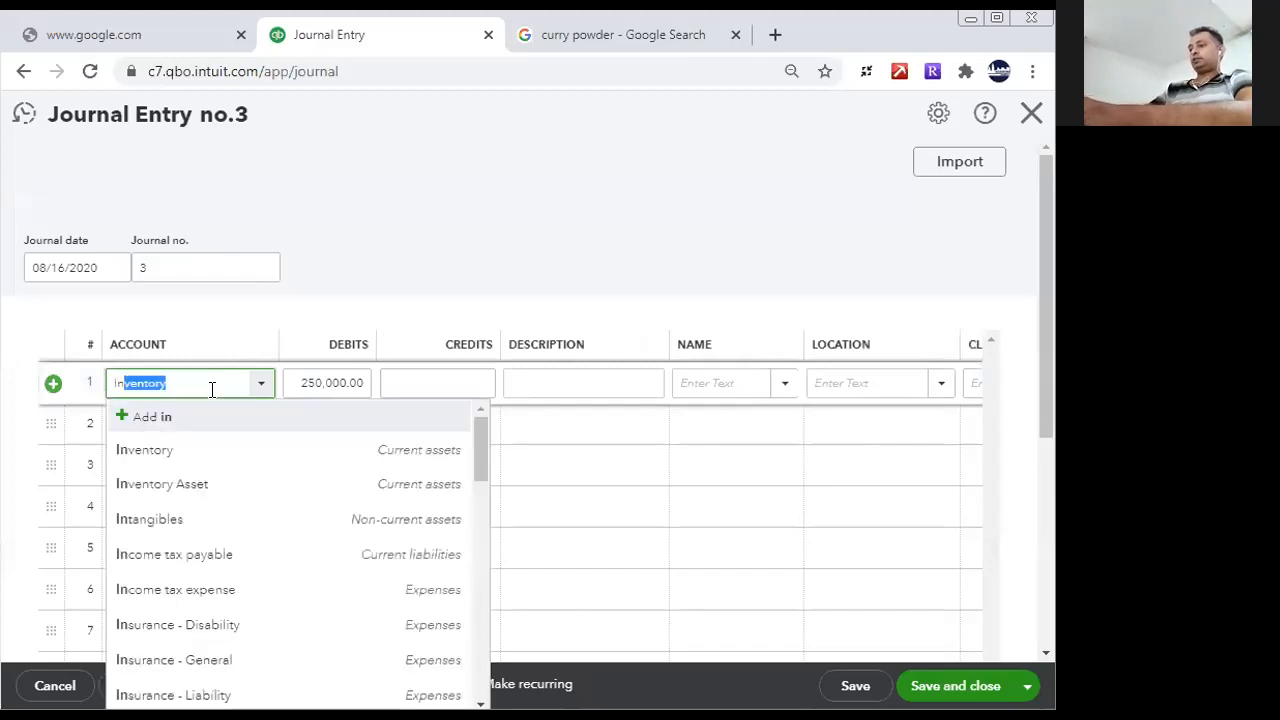
text(inter)
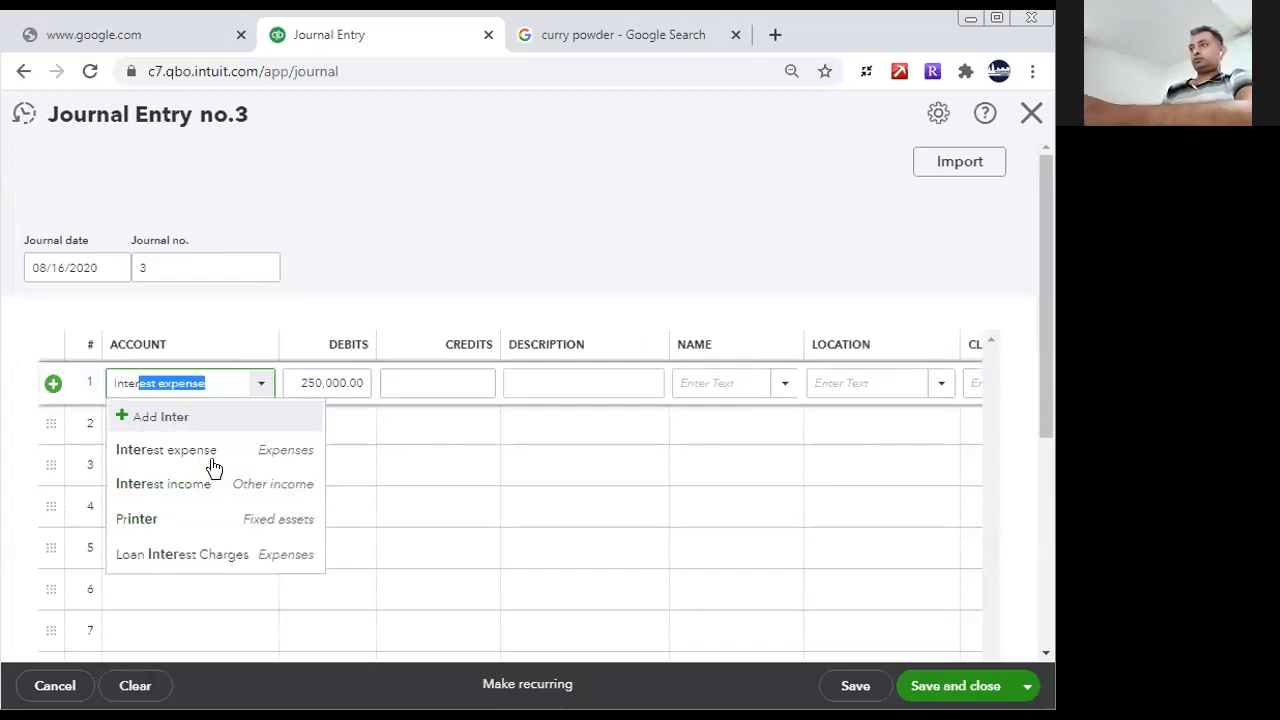
click(205, 454)
- Start adding a new account for line 2, with account type Current liabilities and detail type Accrued liabilities
click(210, 422)
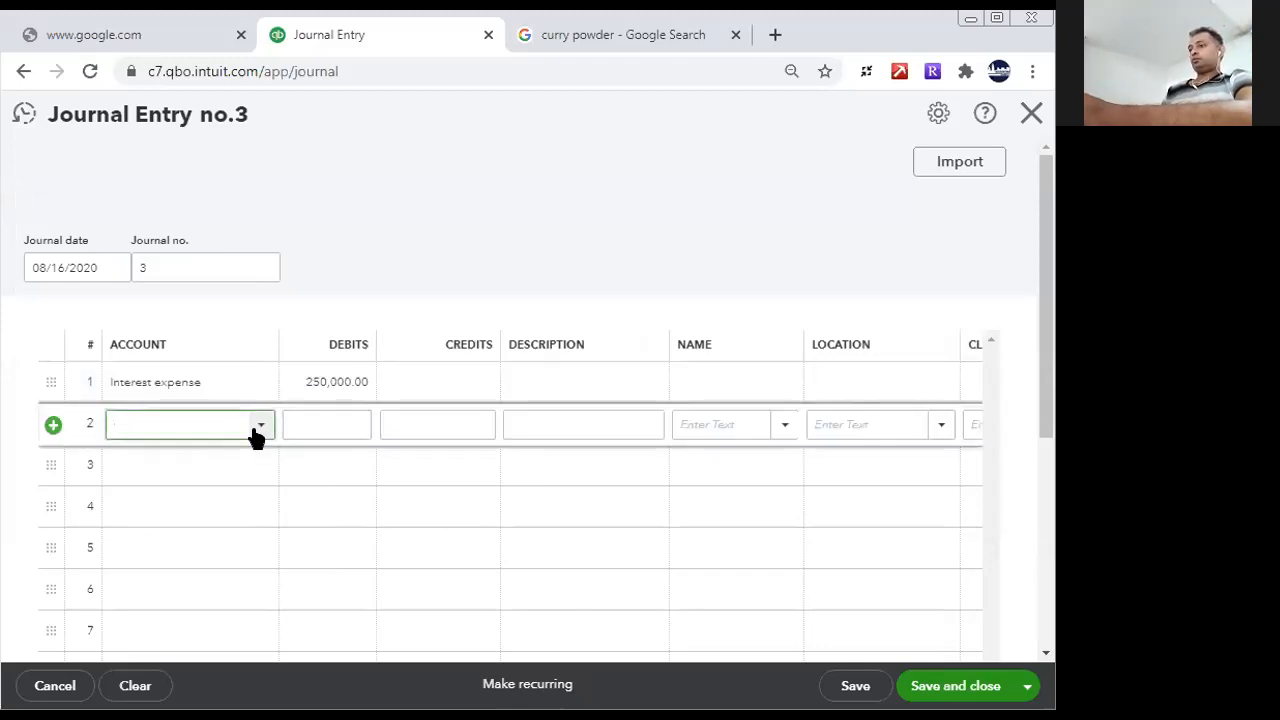
text(acc)
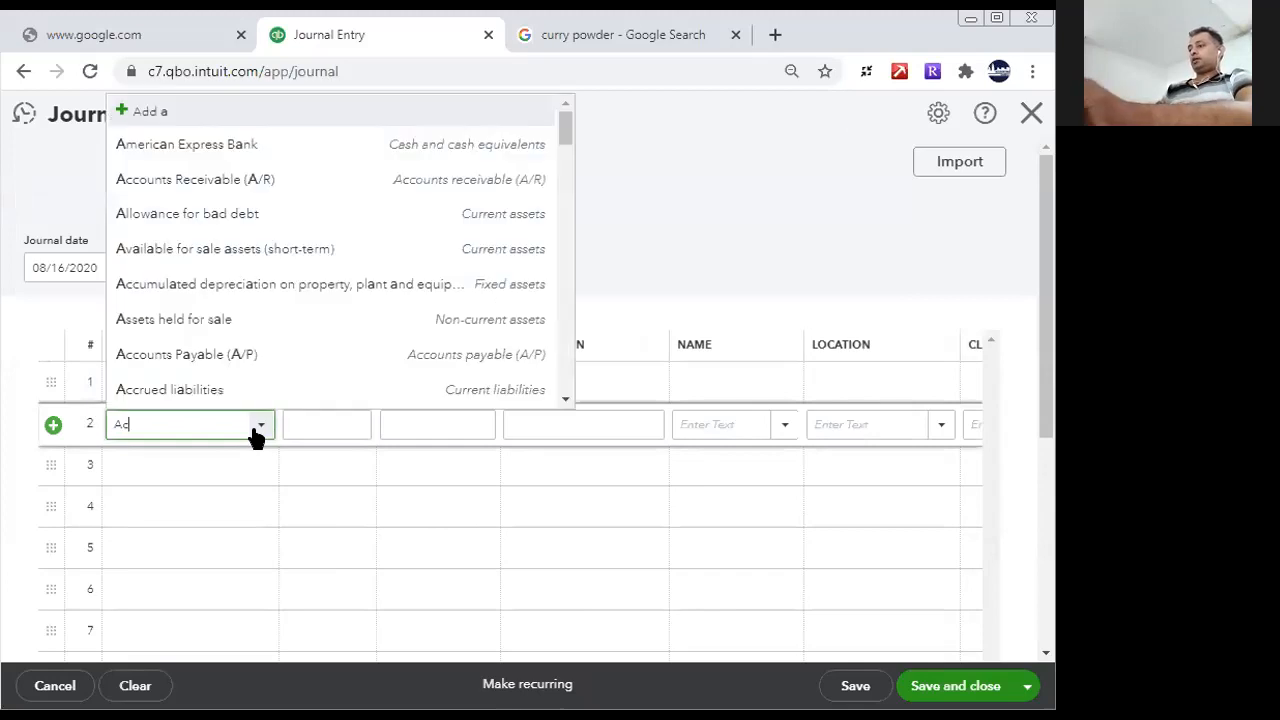
click(140, 143)
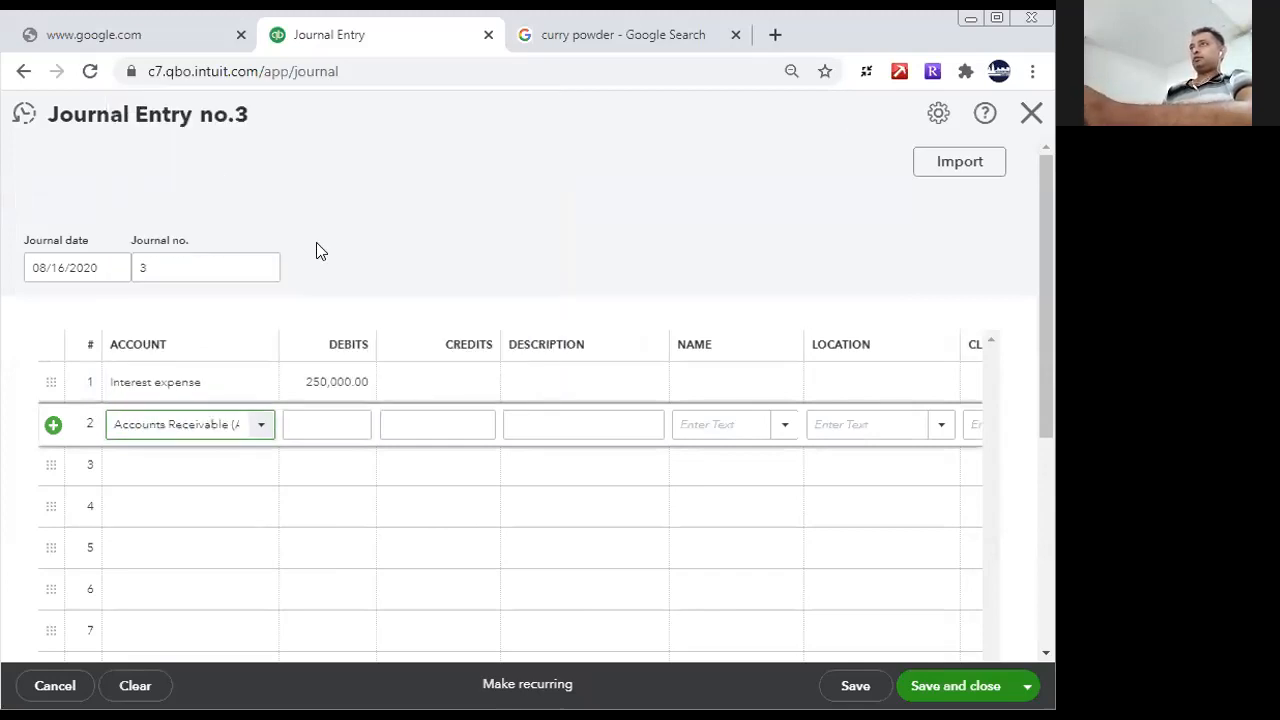
click(360, 230)
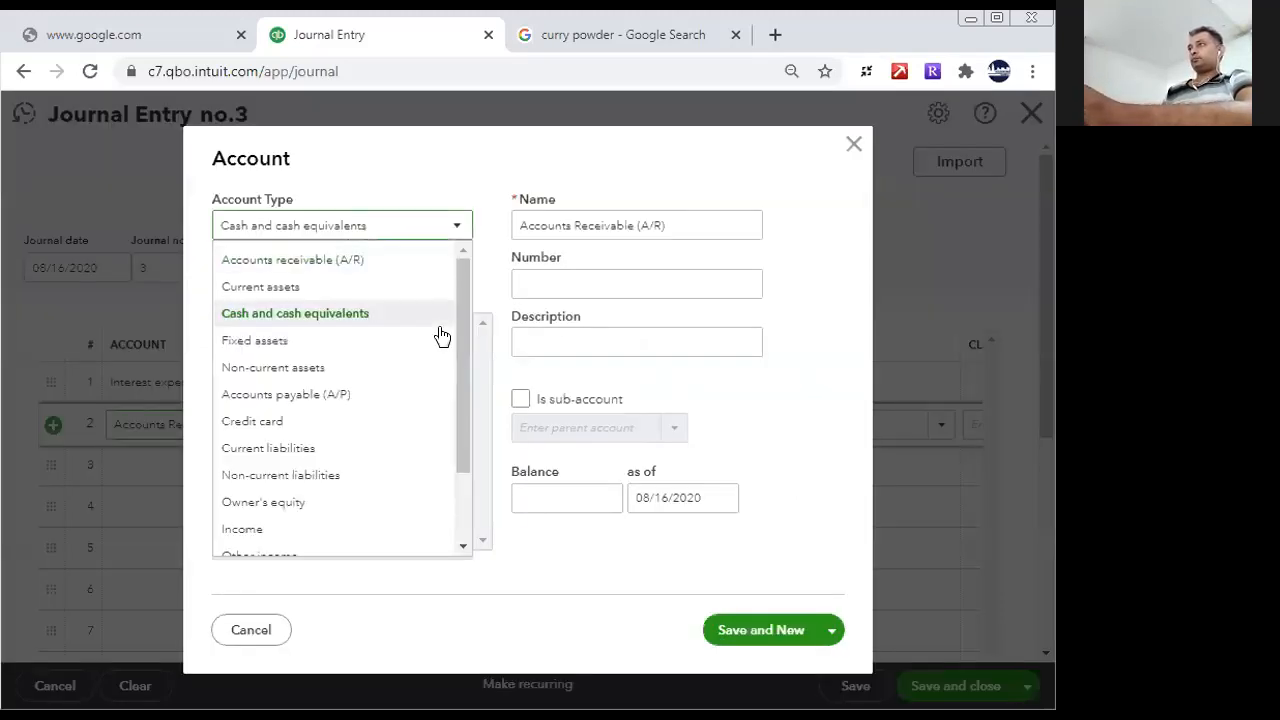
scroll(472, 490, down, 2)
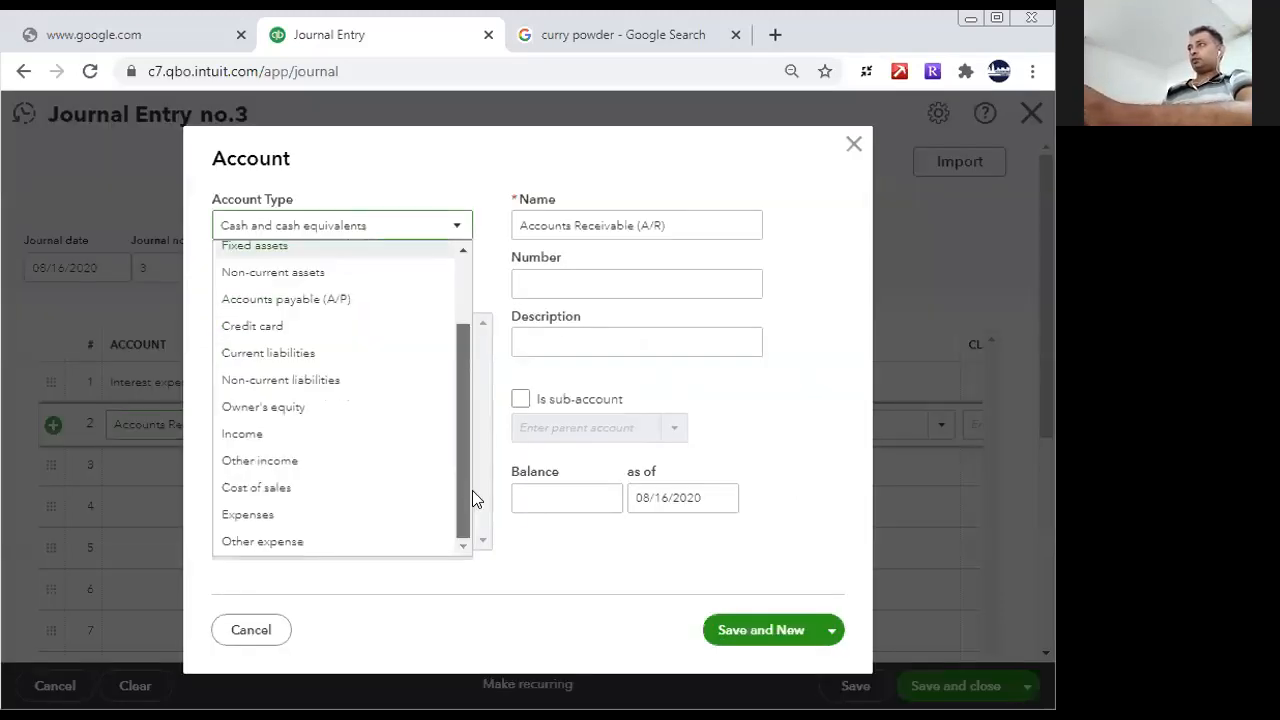
click(296, 360)
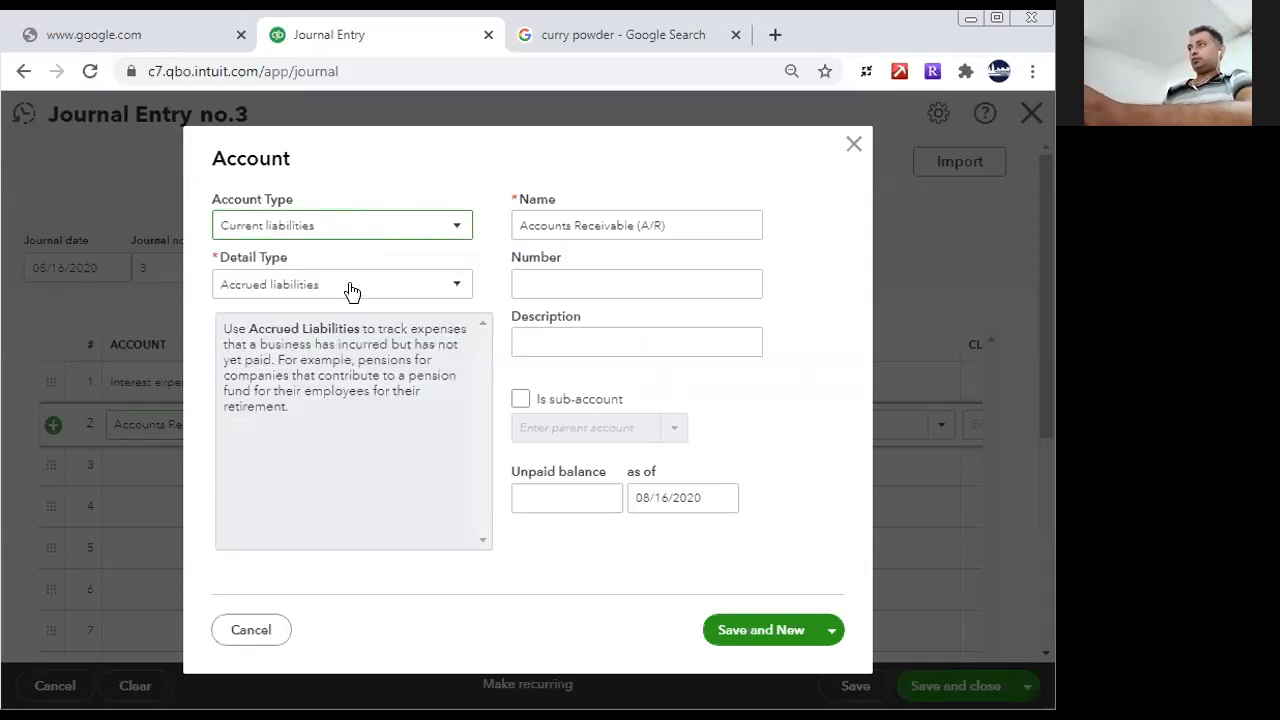
click(352, 289)
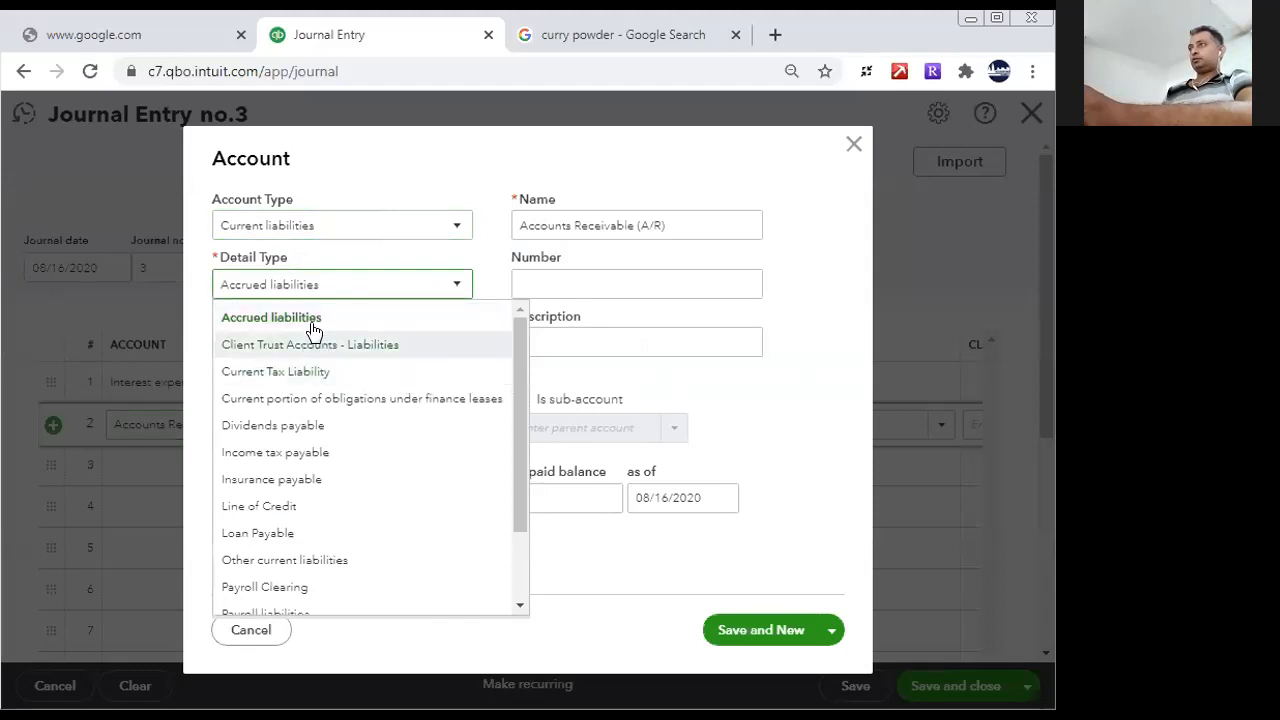
click(312, 317)
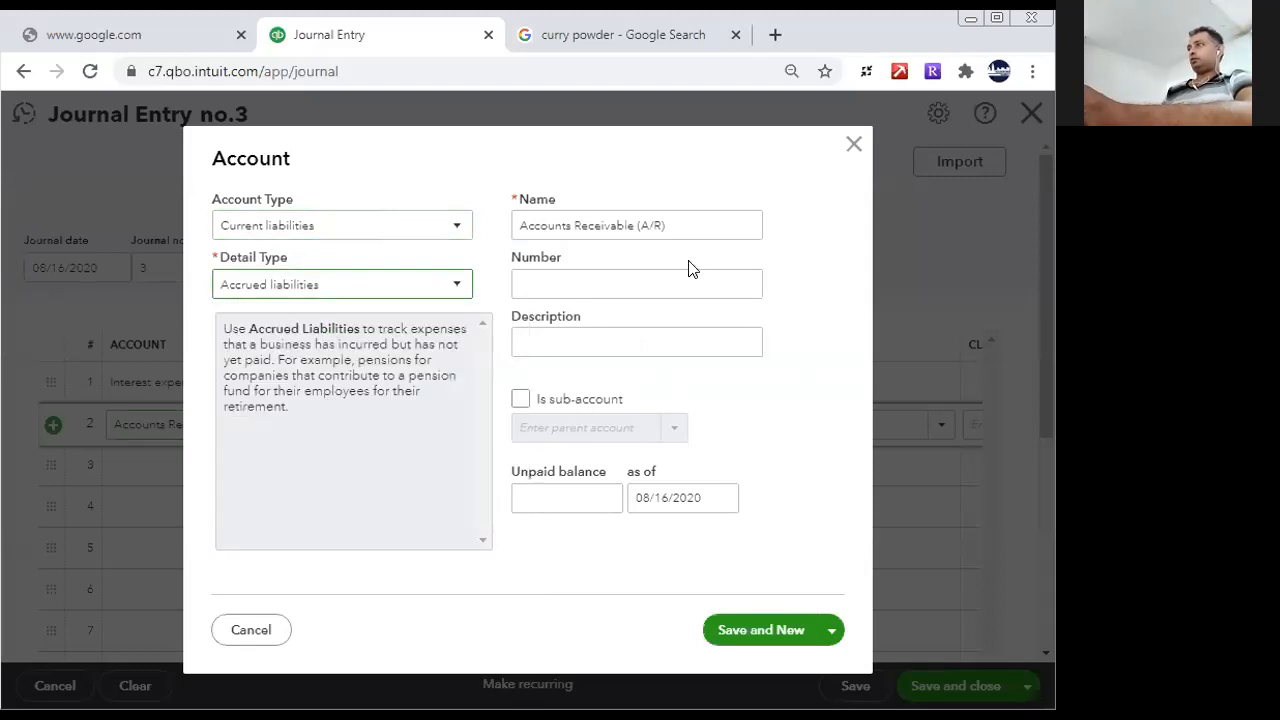
- Try to save the new liability account with Loan Interest Charges as both its name and description
triple_click(686, 218)
text(Lo)
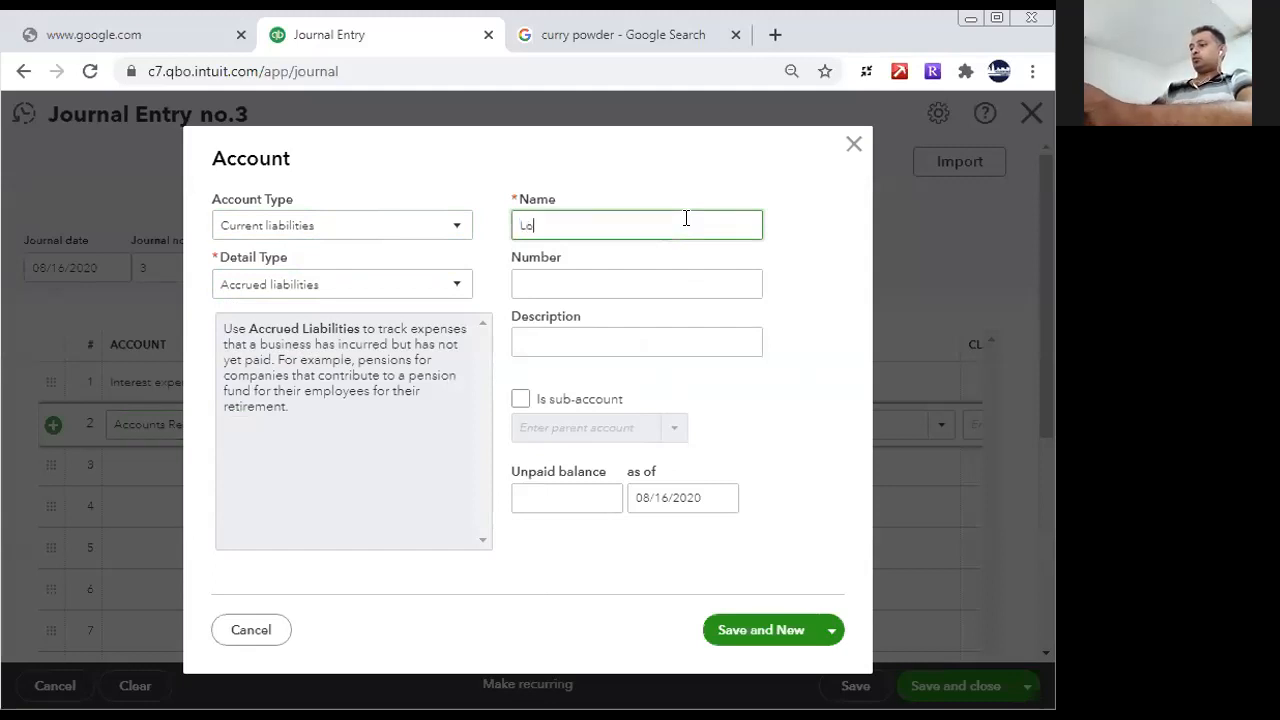
text(an I)
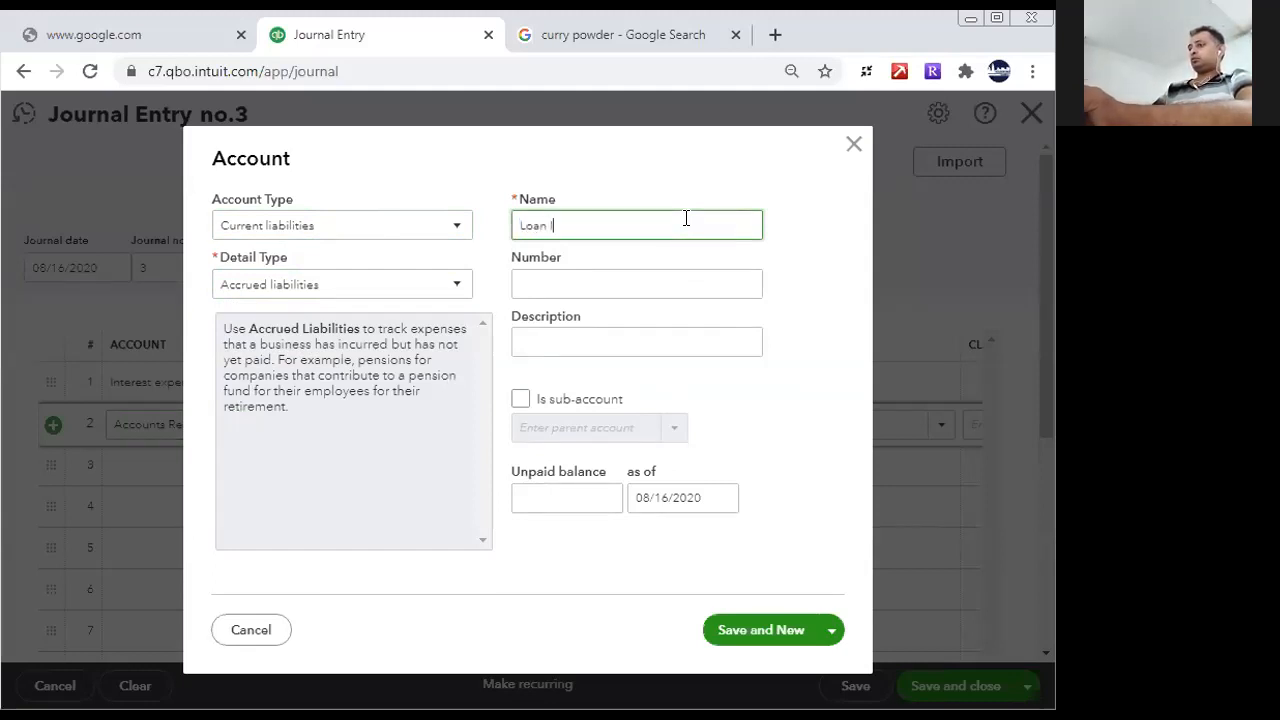
text(nterest Cg)
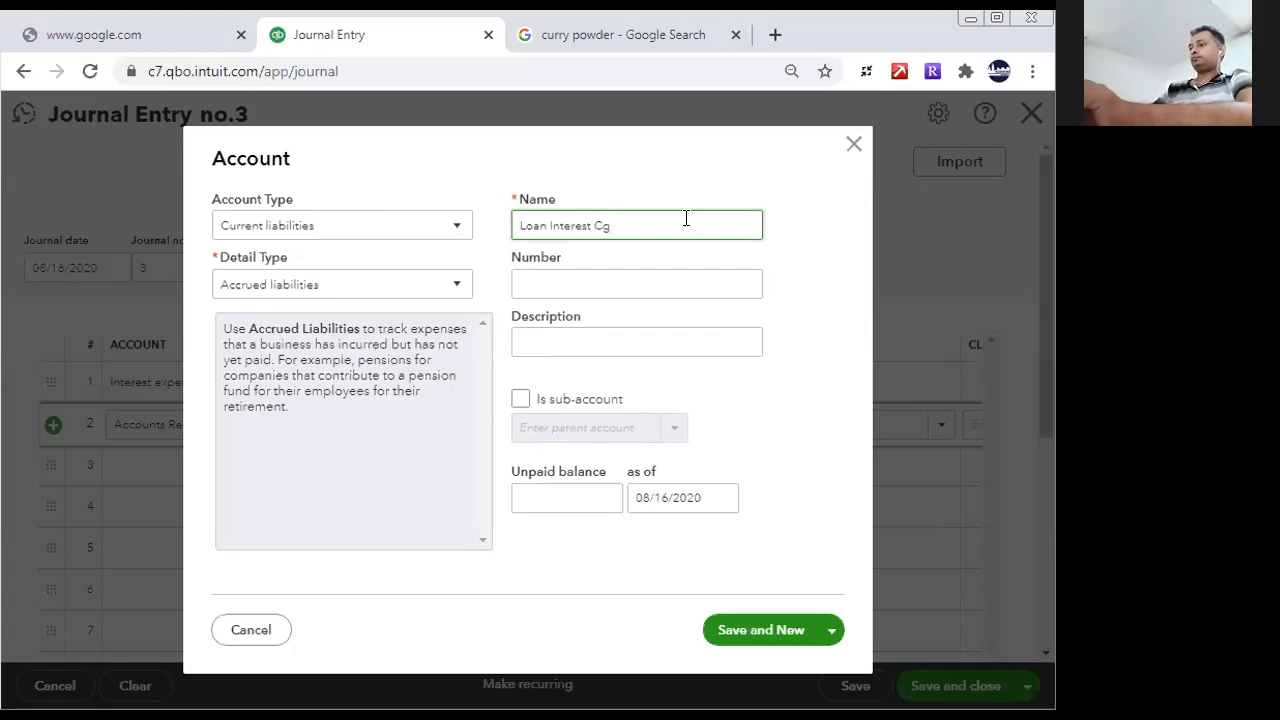
key(BackSpace)
text(harges)
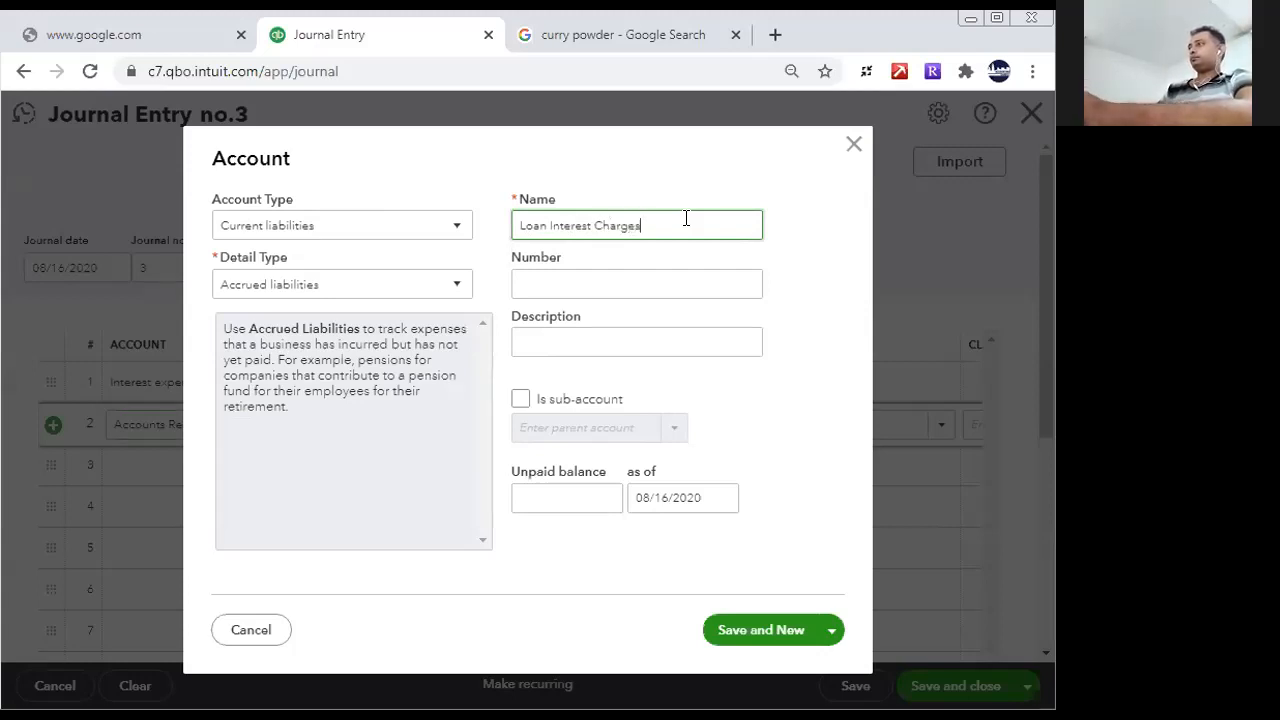
key(ctrl+a)
key(ctrl+c)
click(548, 345)
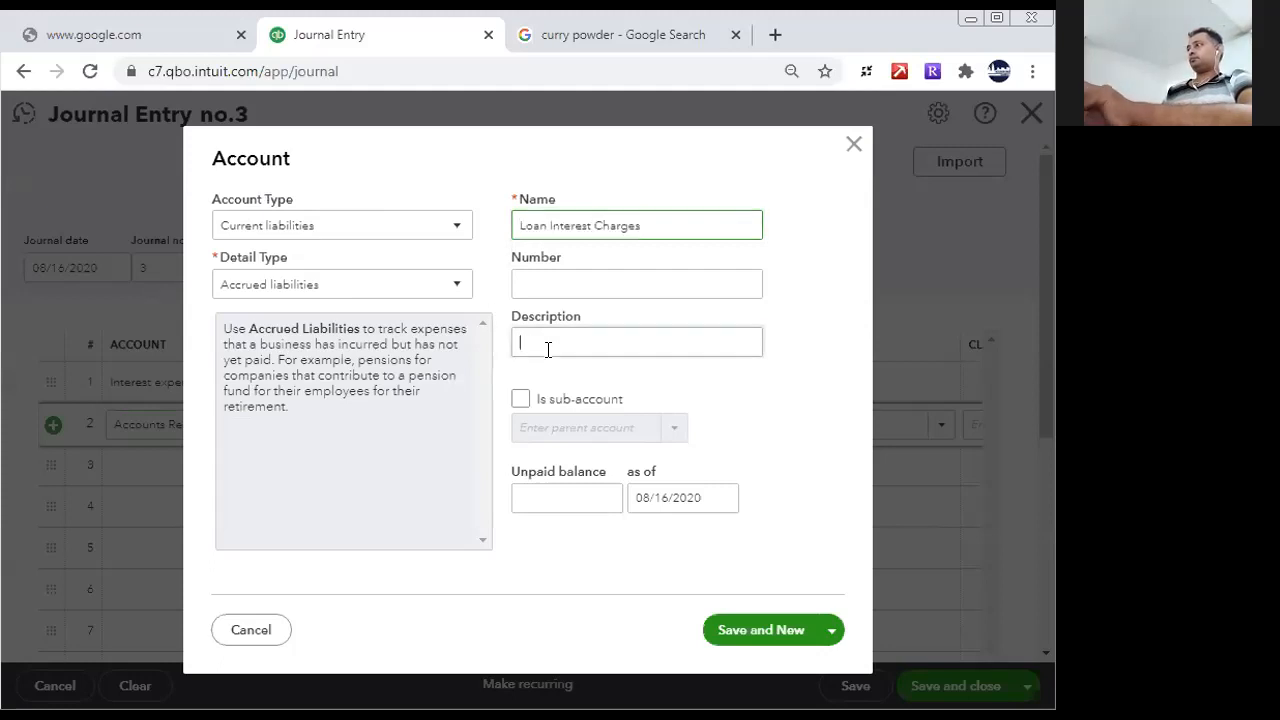
key(ctrl+v)
click(740, 630)
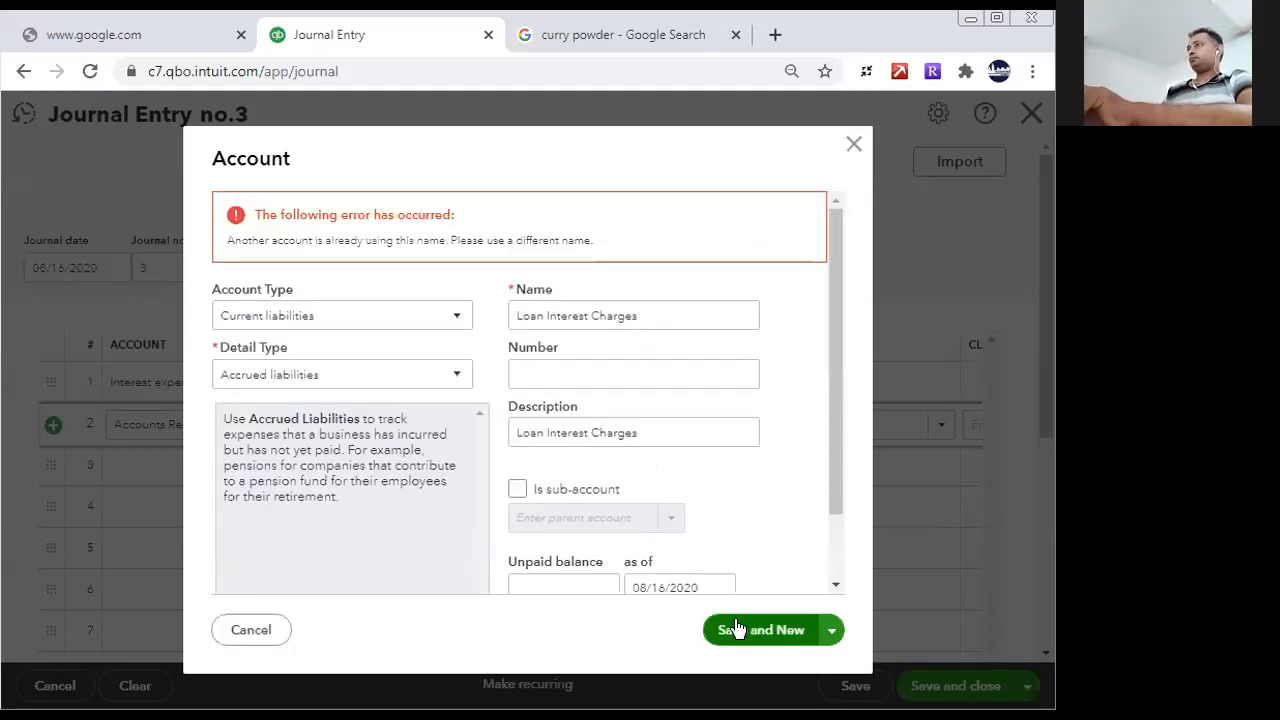
- Change the new account's detail type to Other current liabilities and try to save it again
drag(441, 214, 404, 214)
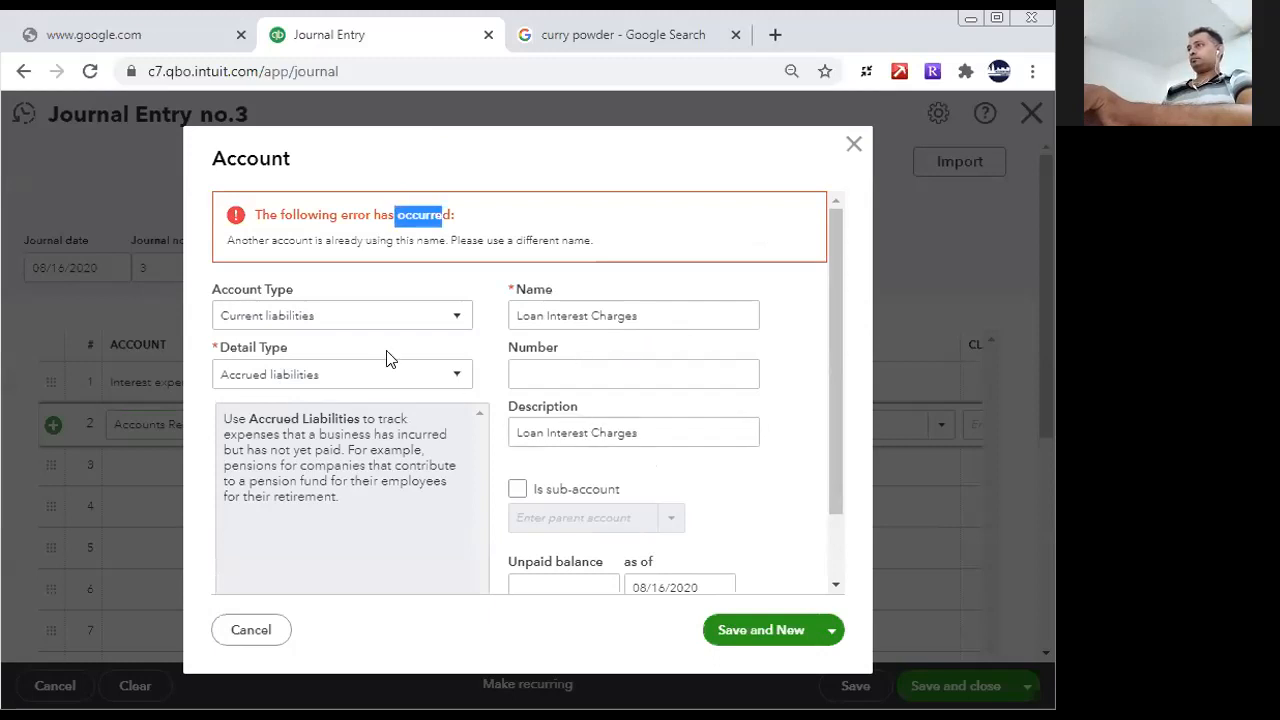
click(383, 377)
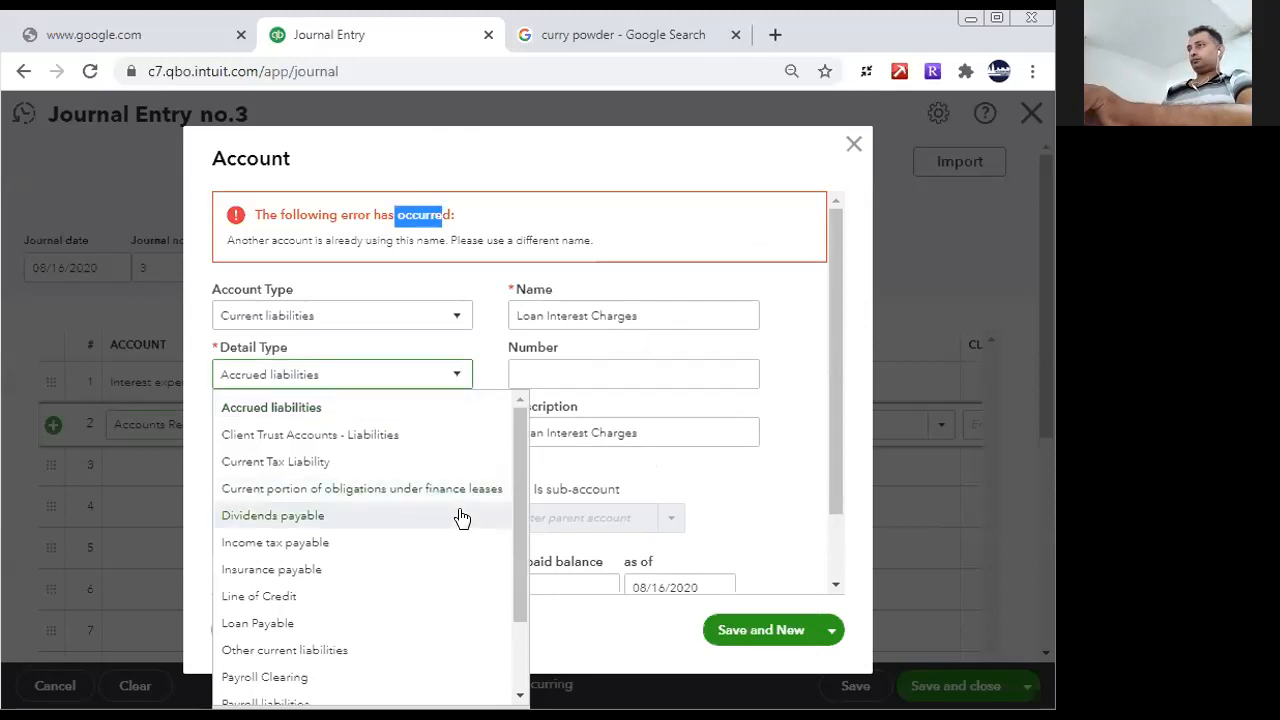
drag(523, 567, 540, 618)
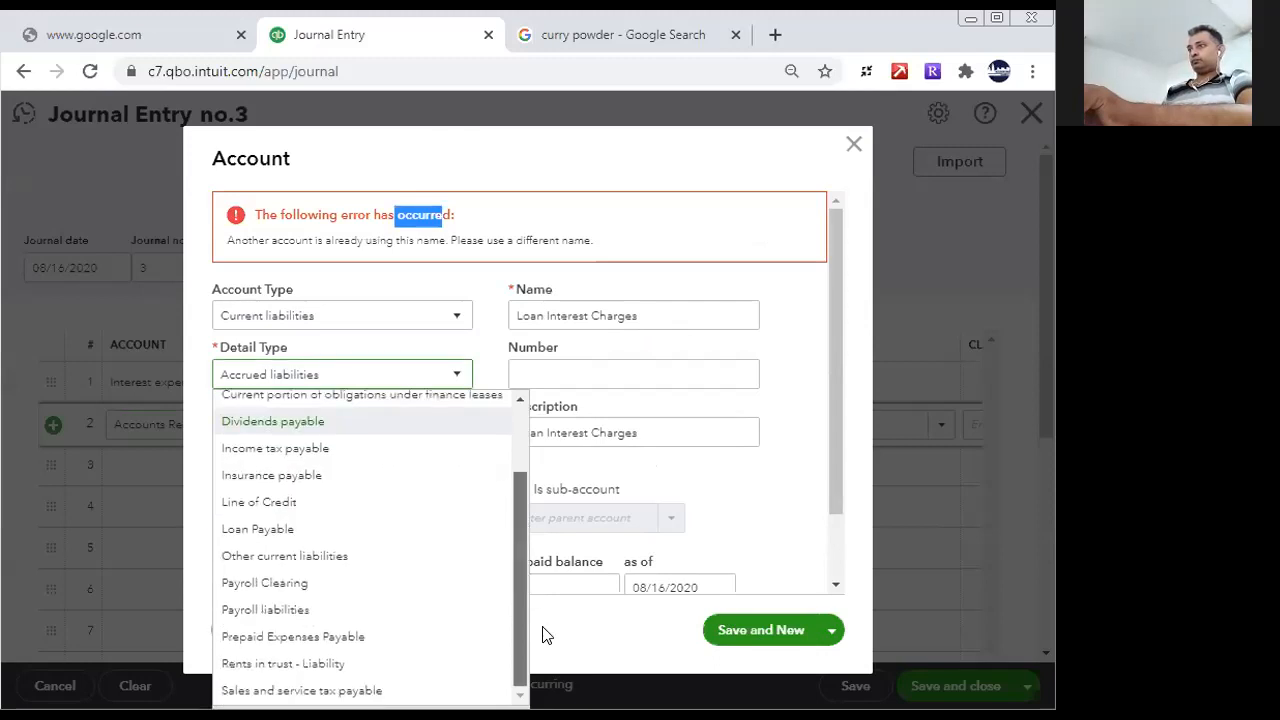
click(330, 556)
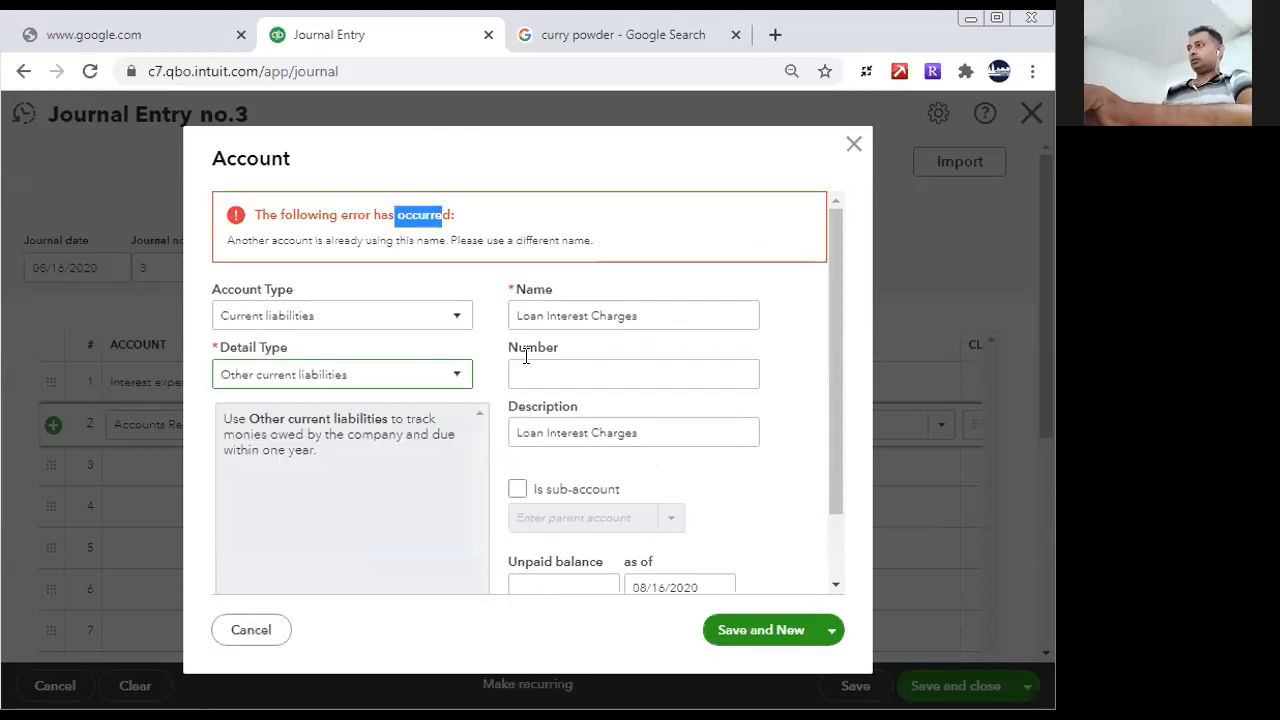
click(742, 630)
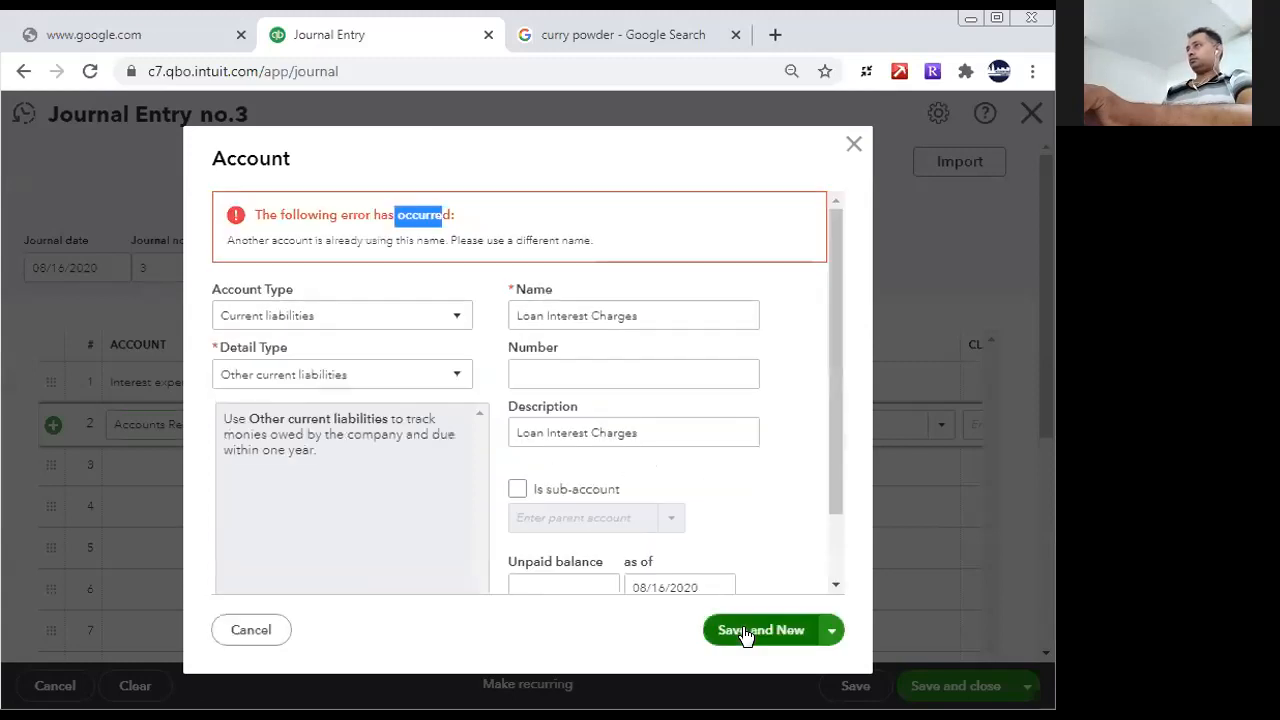
- Change the new liability account's name to Loan & Lease Interest
triple_click(628, 320)
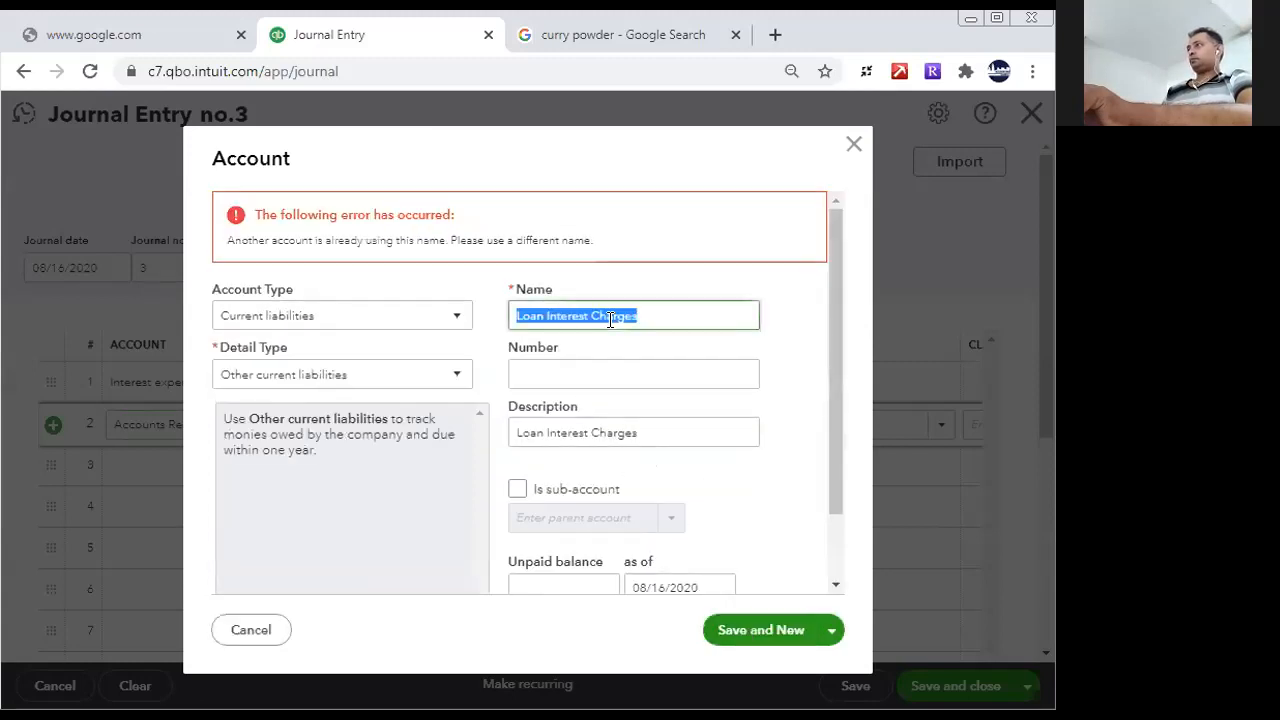
click(514, 315)
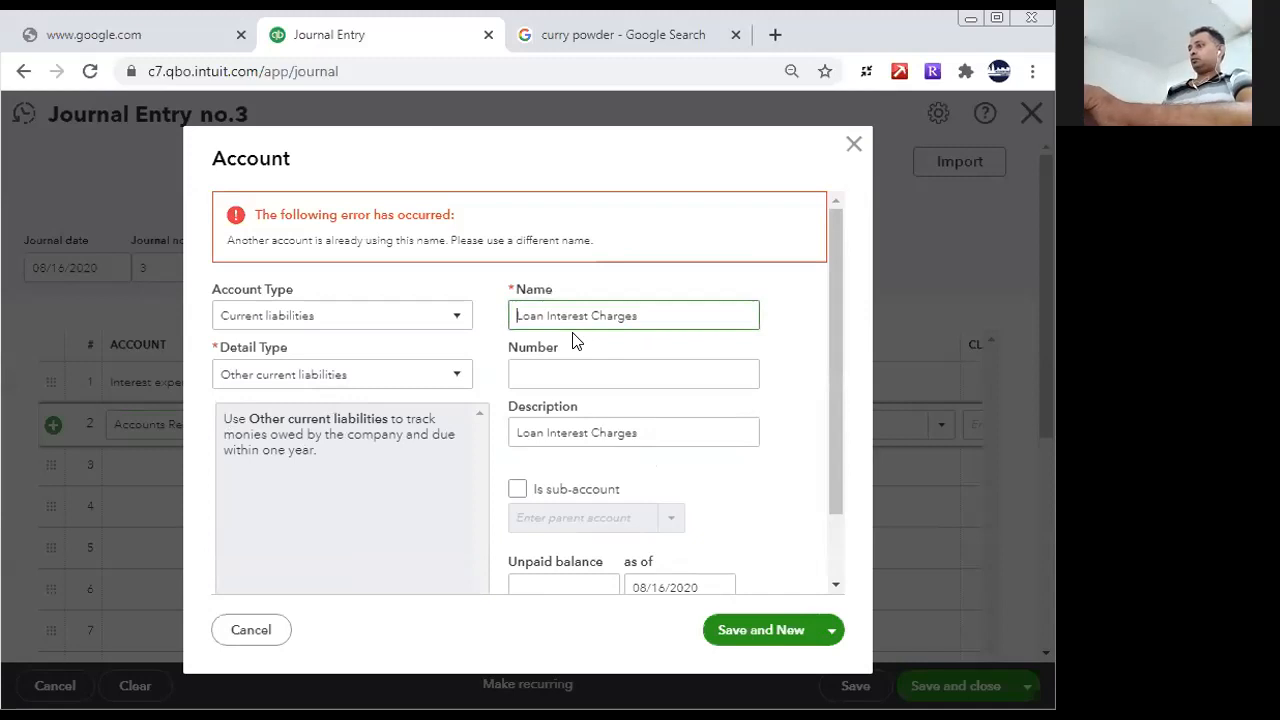
key(Delete)
text(L)
double_click(652, 314)
key(BackSpace)
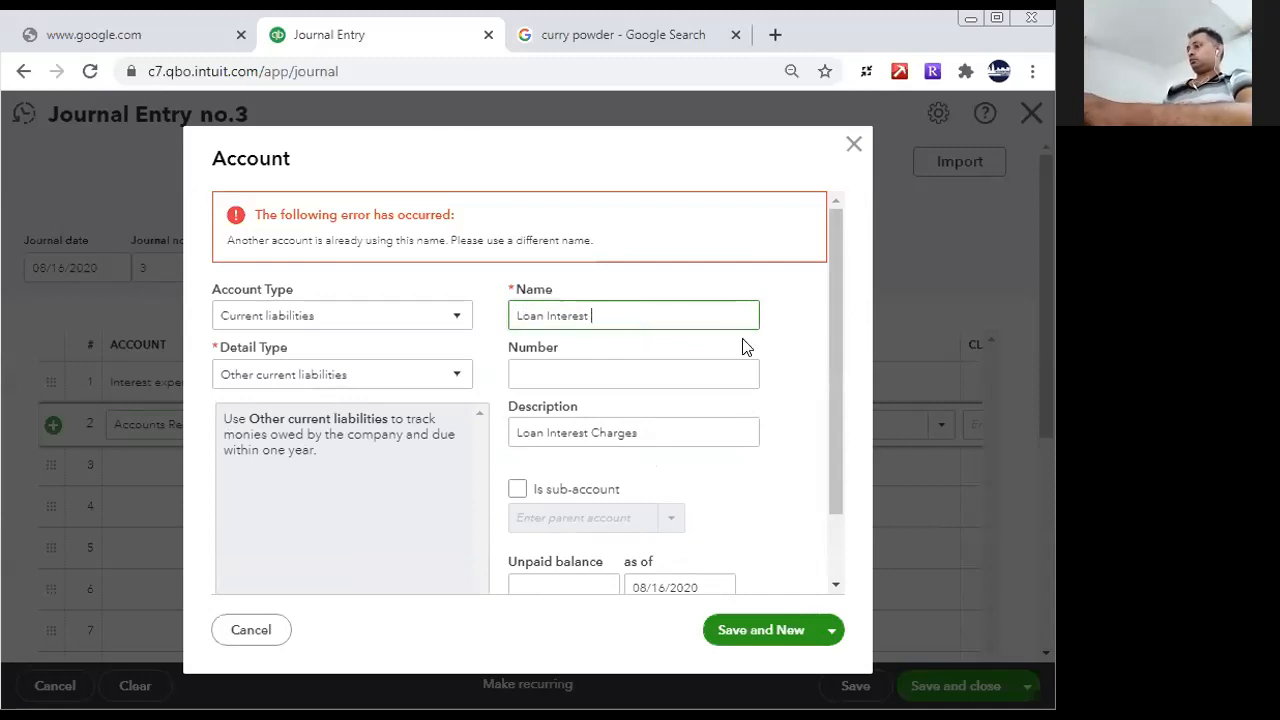
click(548, 314)
text(& )
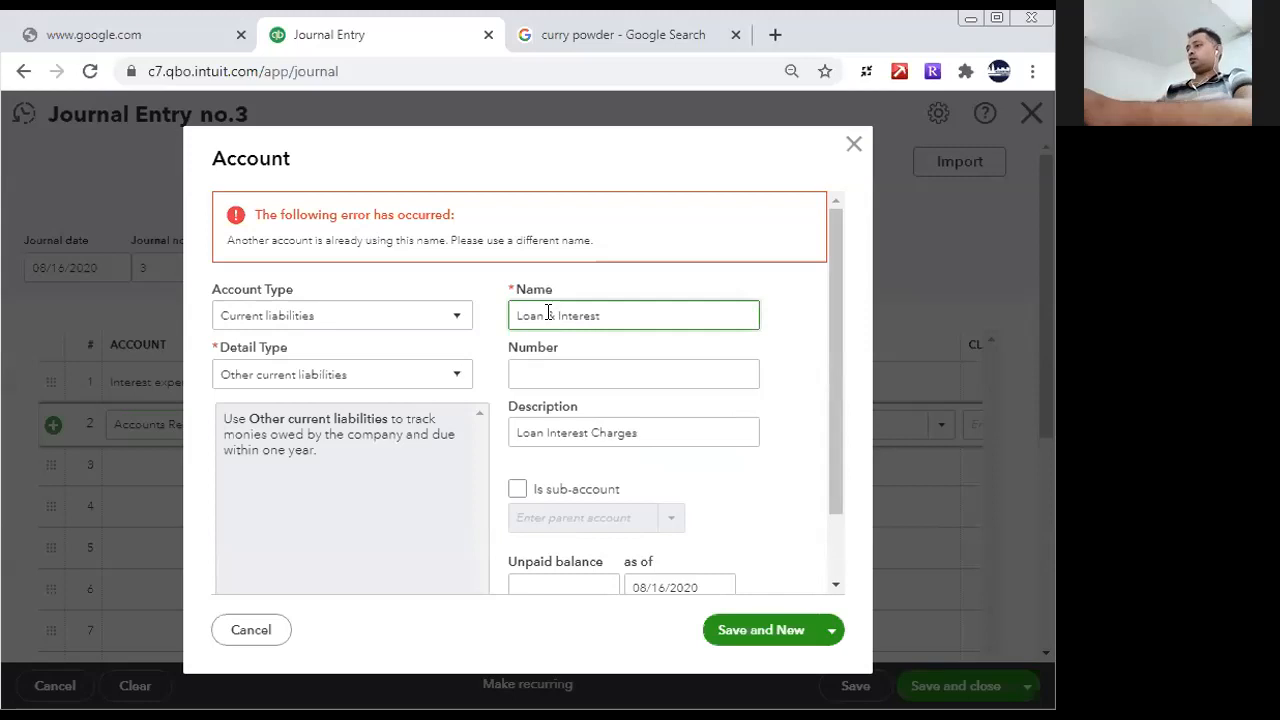
text(Lease)
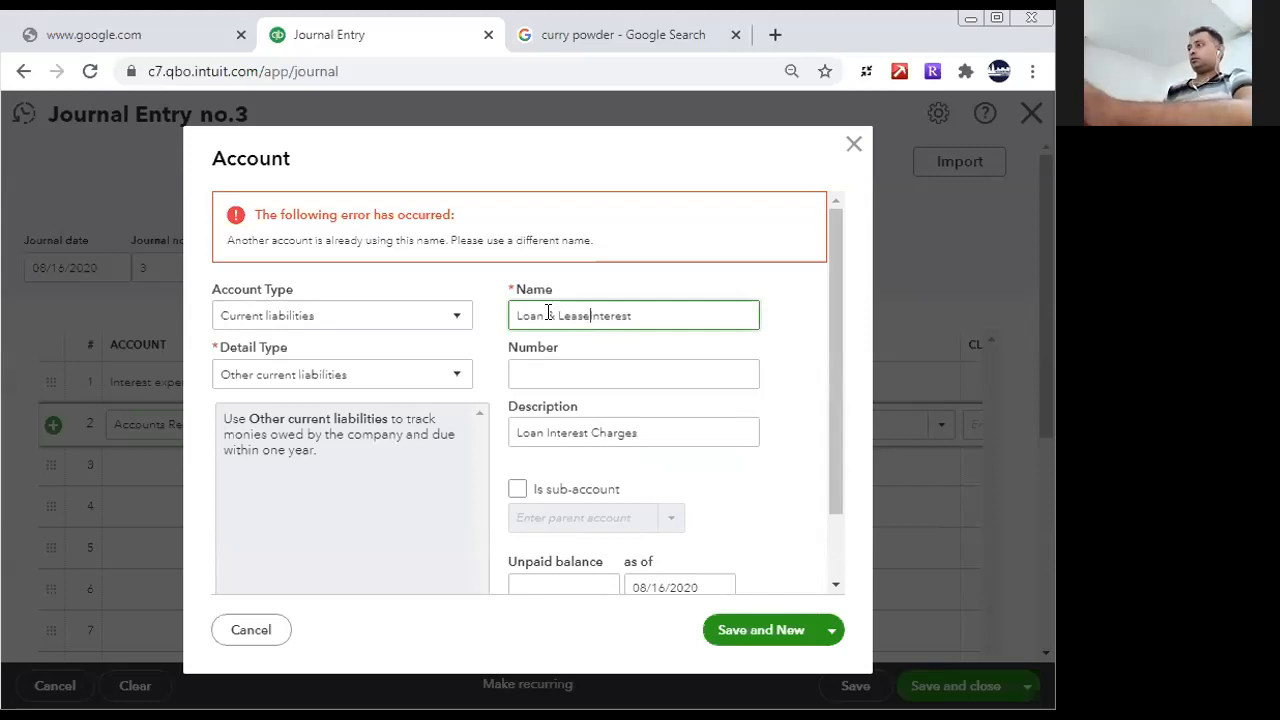
- Replace the account's description with Loan & Lease Interest, save the account and close the form
drag(646, 310, 448, 316)
key(ctrl+c)
click(646, 431)
key(ctrl+a)
key(ctrl+v)
click(742, 632)
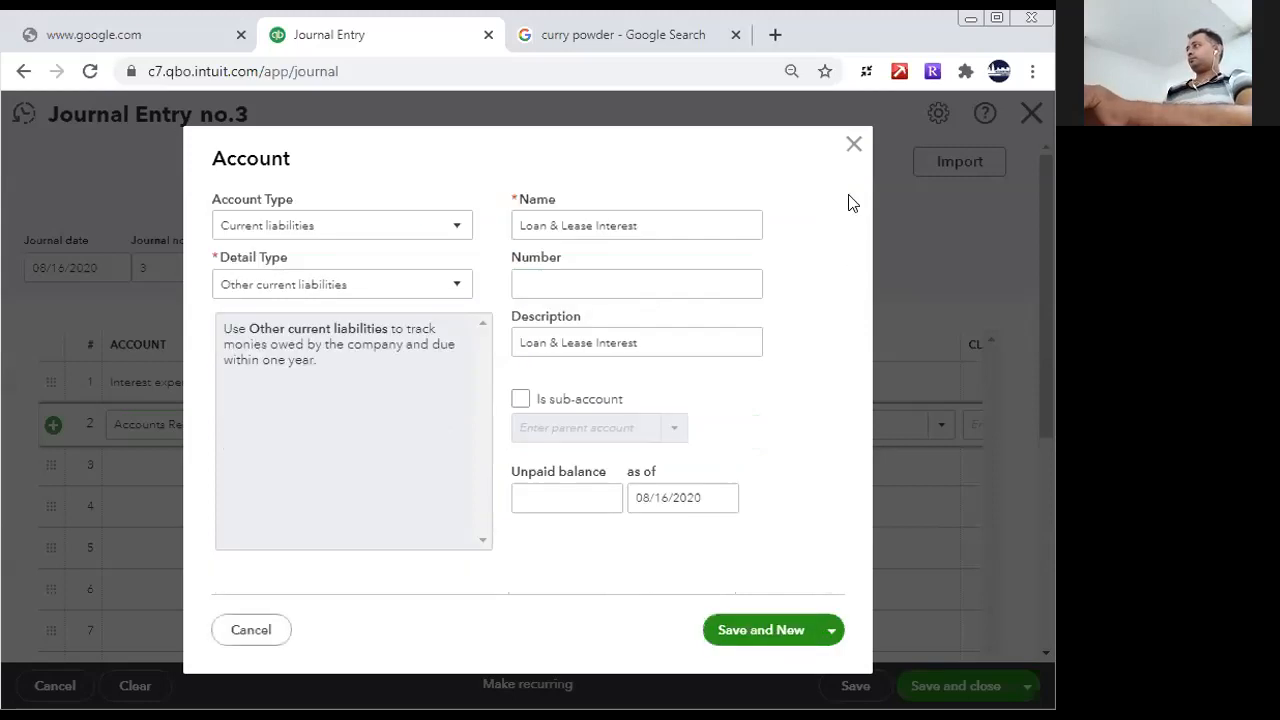
click(853, 146)
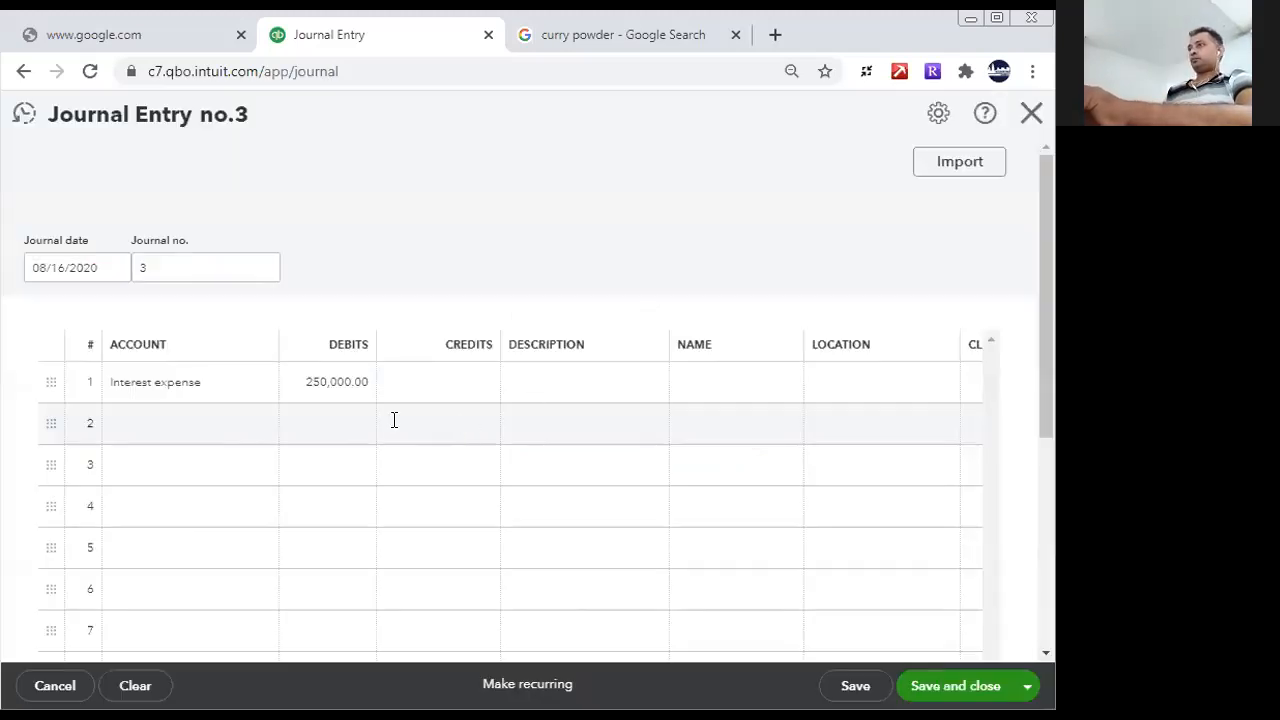
- Credit 250,000 to the Loan & Lease Interest account on line 2, then save and close the journal entry
click(394, 420)
text(250000)
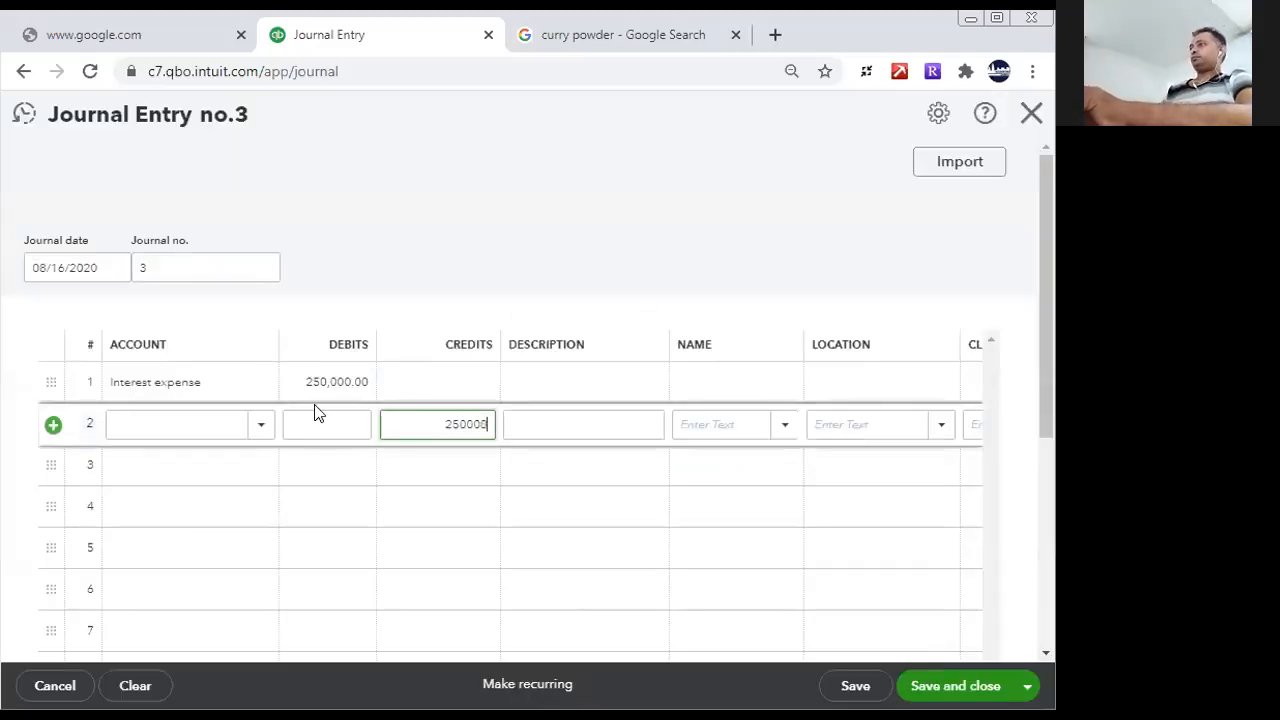
click(222, 427)
text(loa)
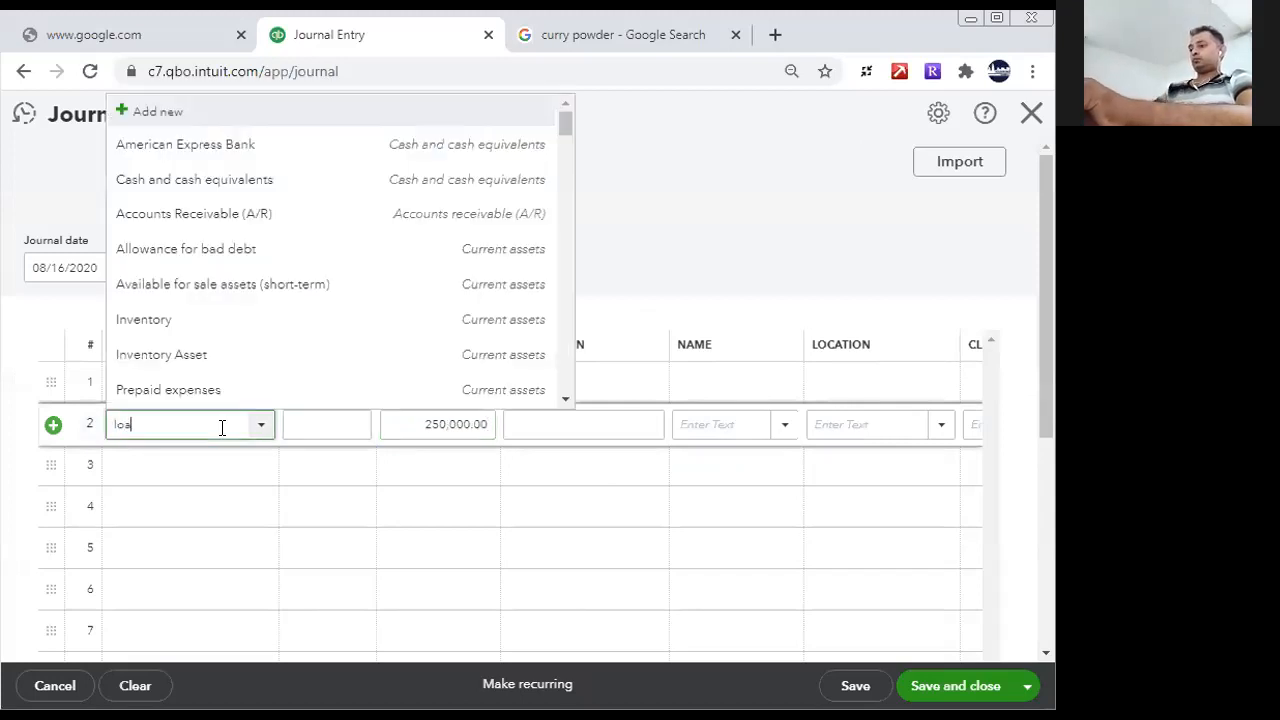
text(n & Lease Interest)
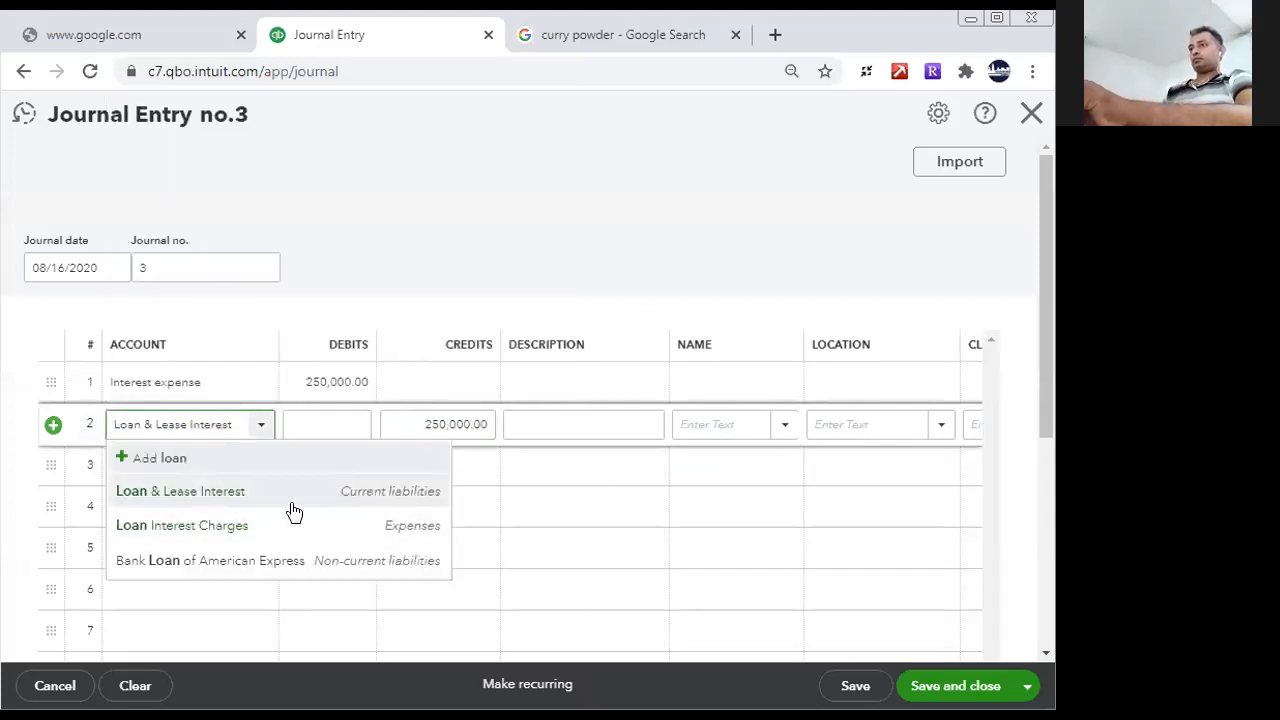
click(291, 505)
click(530, 472)
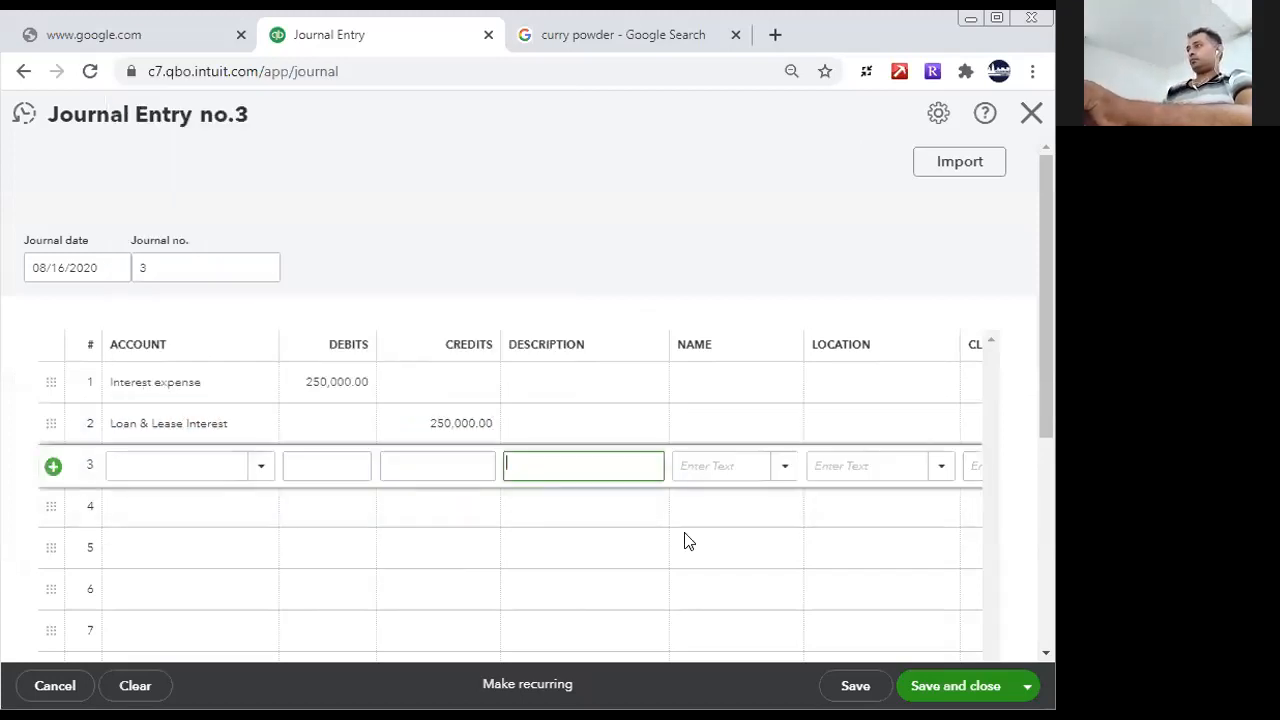
click(948, 688)
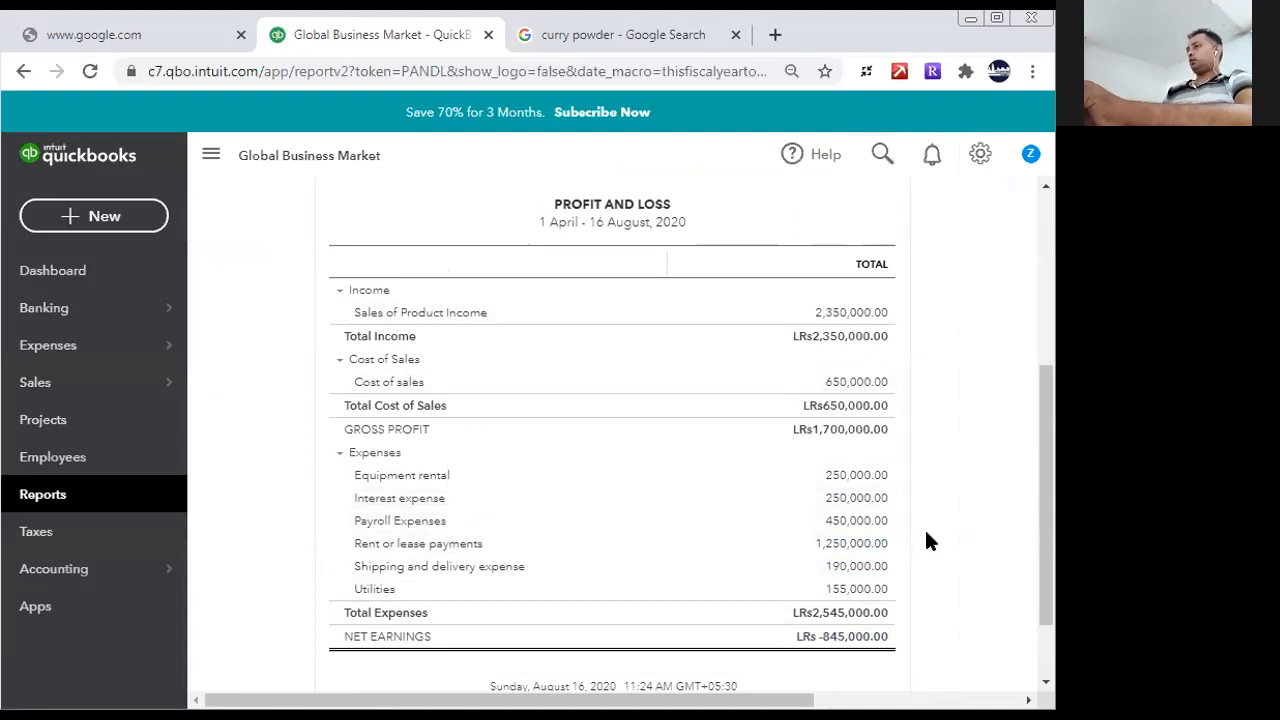
- Open the Balance Sheet report and review its current liabilities for the loan interest entry
click(51, 494)
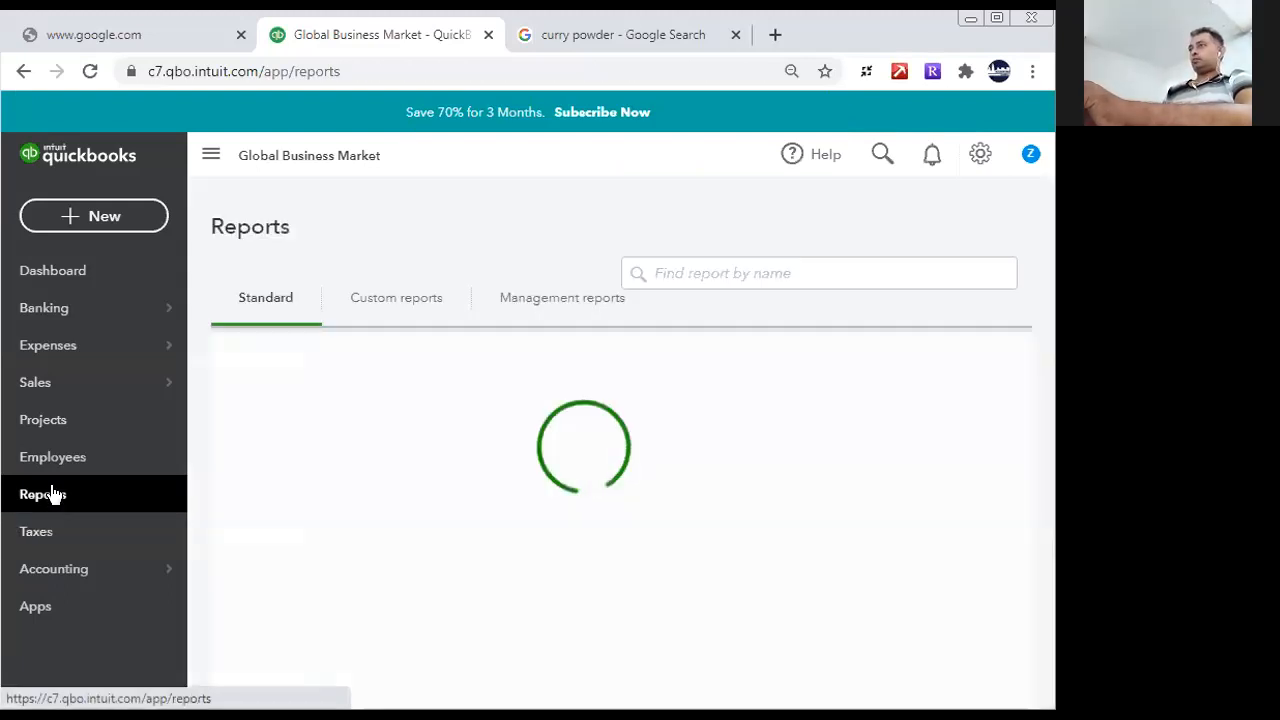
click(330, 600)
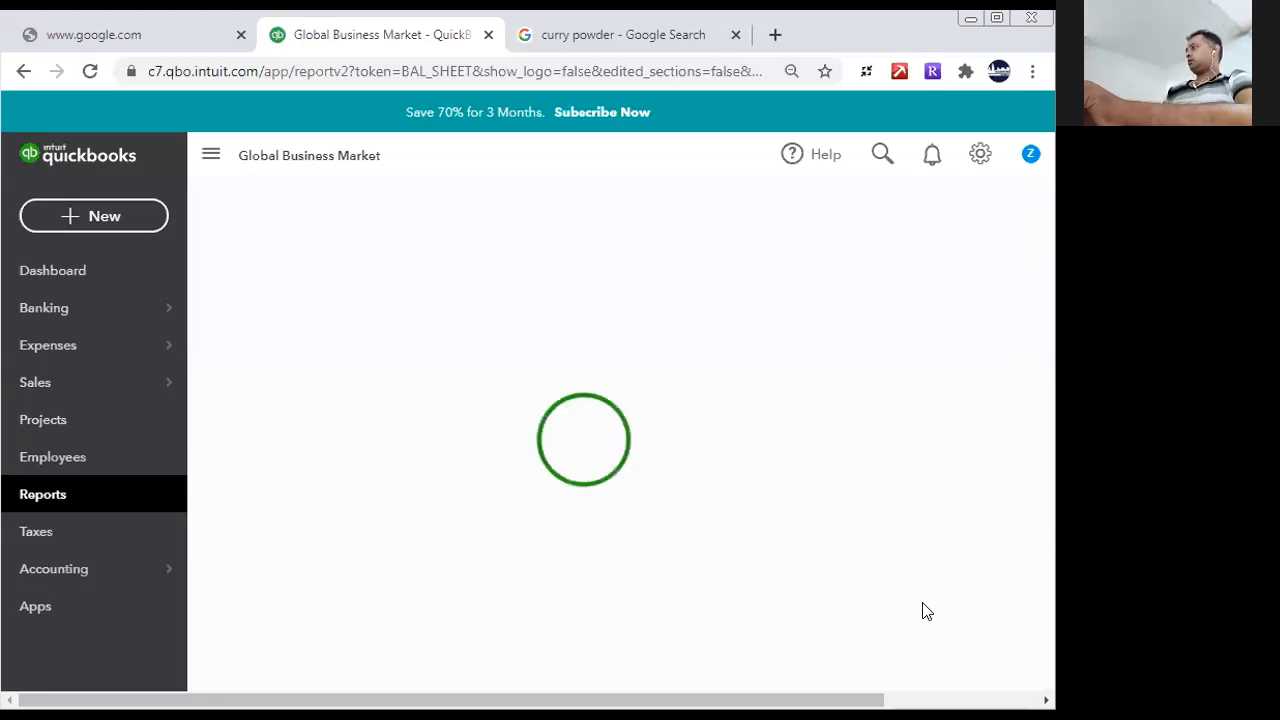
drag(1040, 362, 1042, 520)
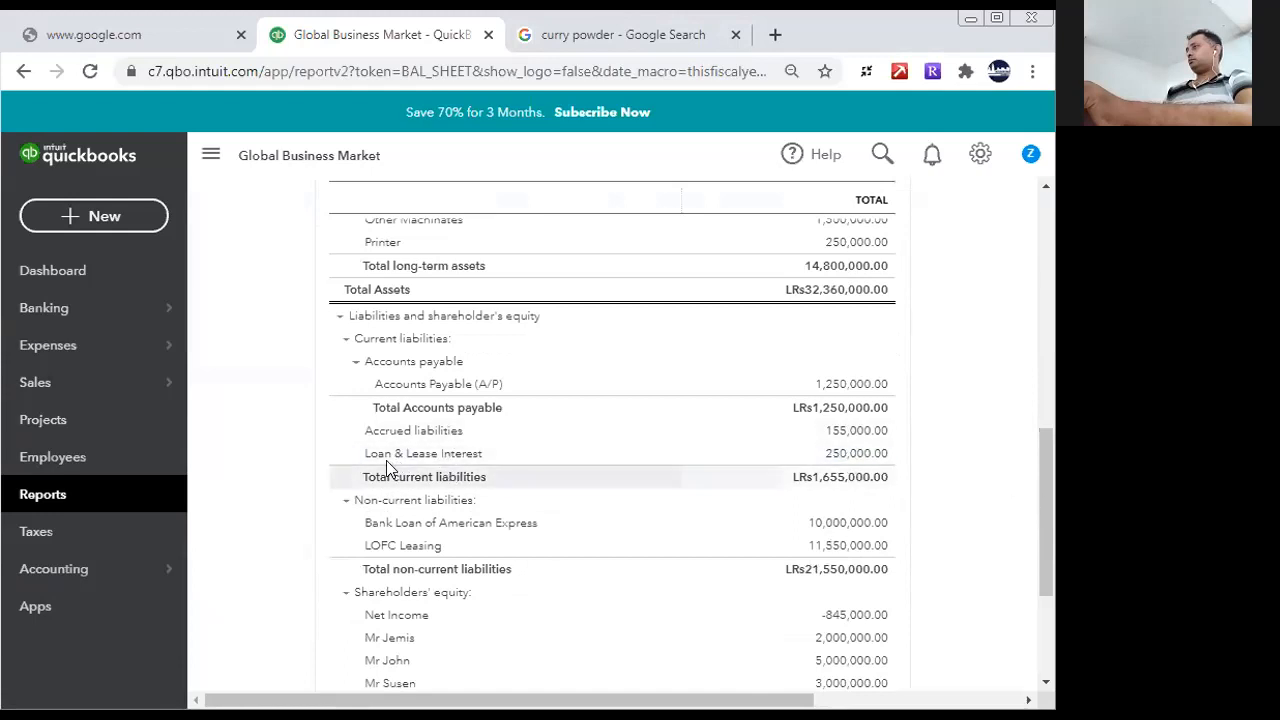
drag(1044, 545, 1044, 300)
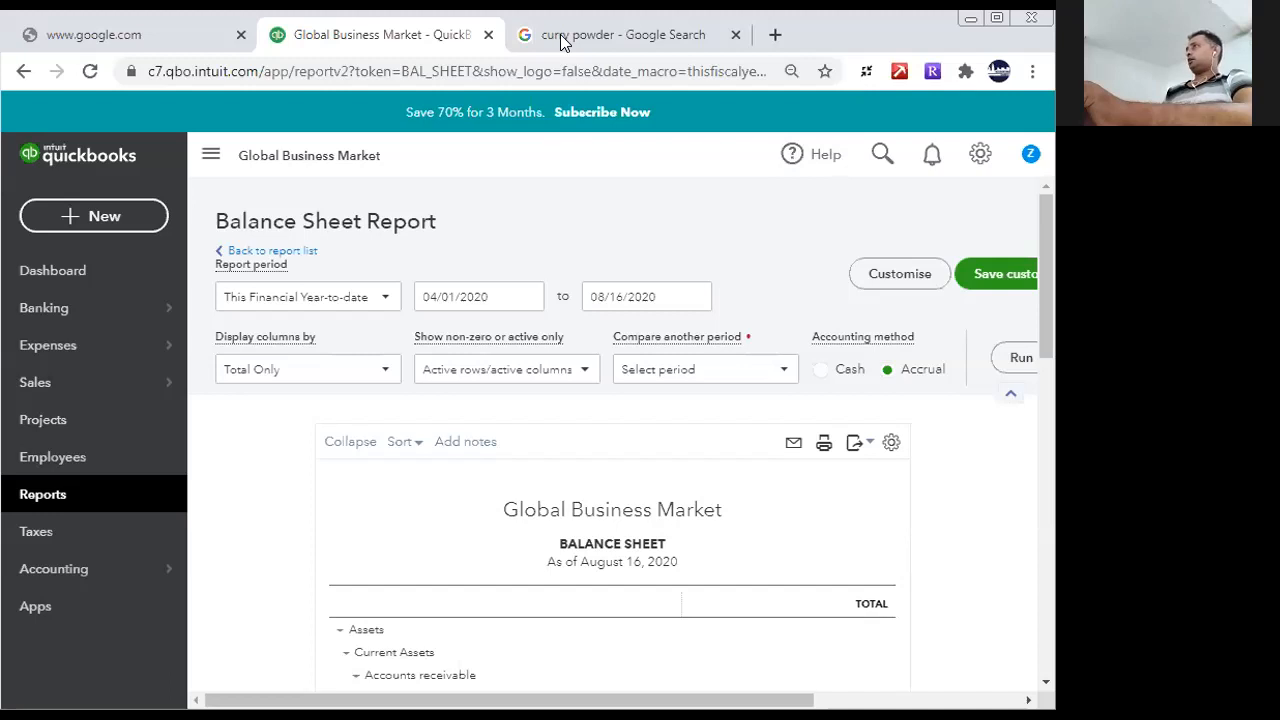
- Search Google for "subscribe" in a new browser tab and look through the results
click(775, 34)
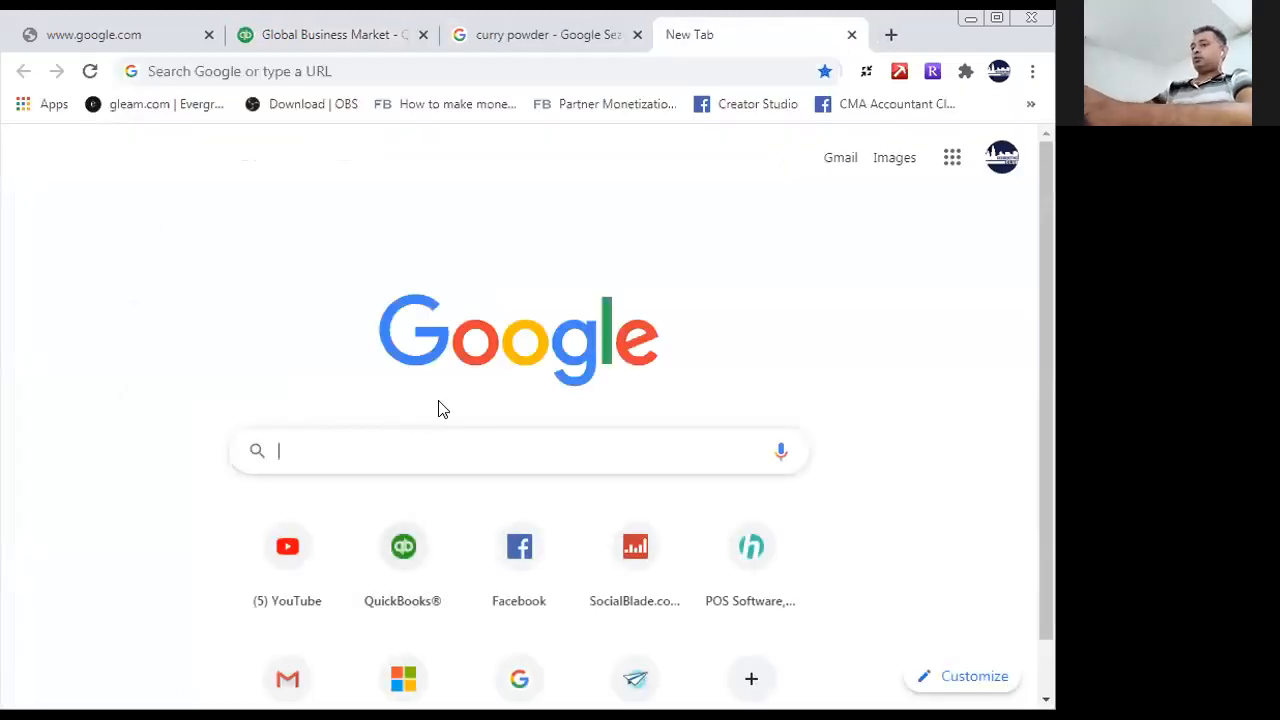
text(su)
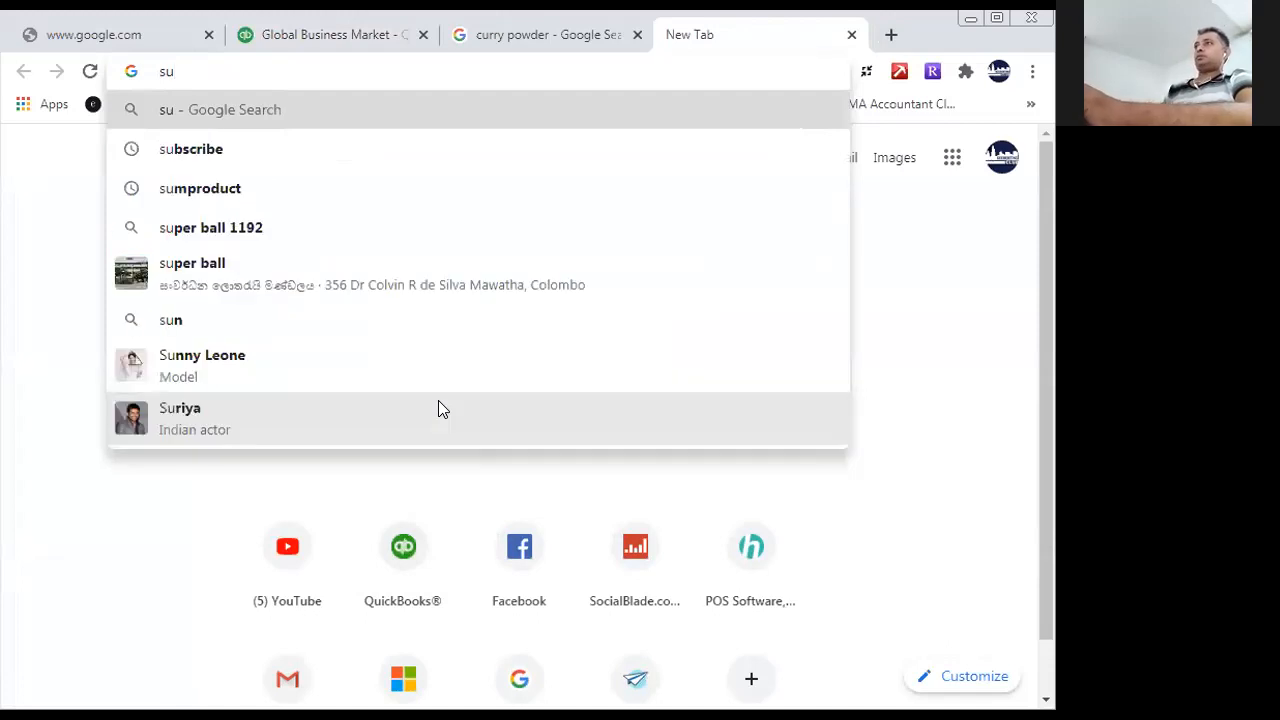
click(209, 149)
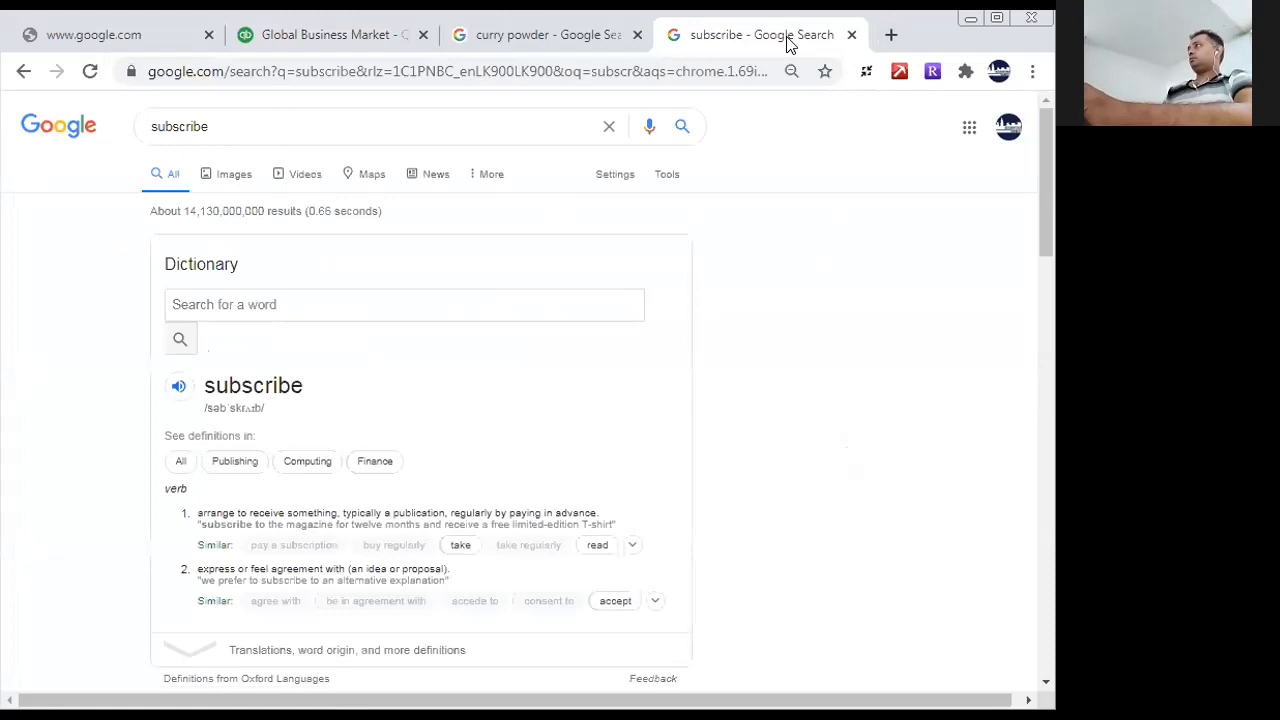
scroll(523, 491, down, 6)
scroll(398, 411, up, 3)
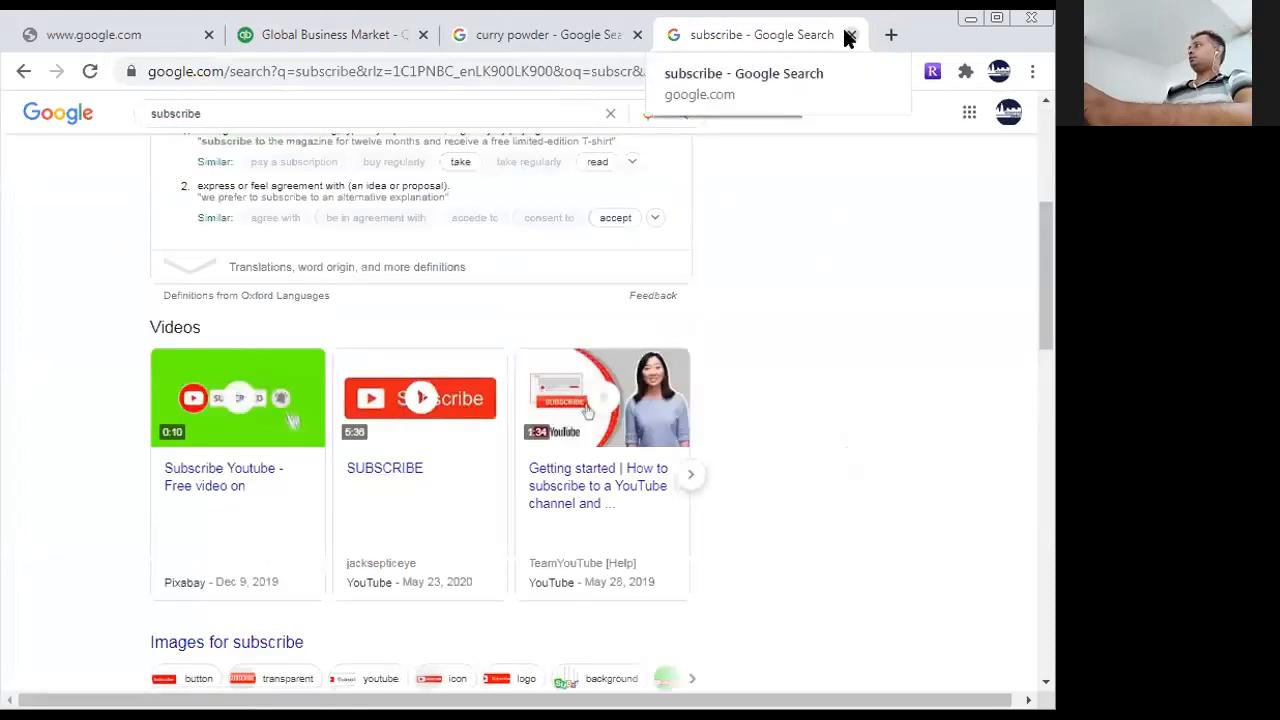
- Open youtube.com in another new browser tab
click(888, 36)
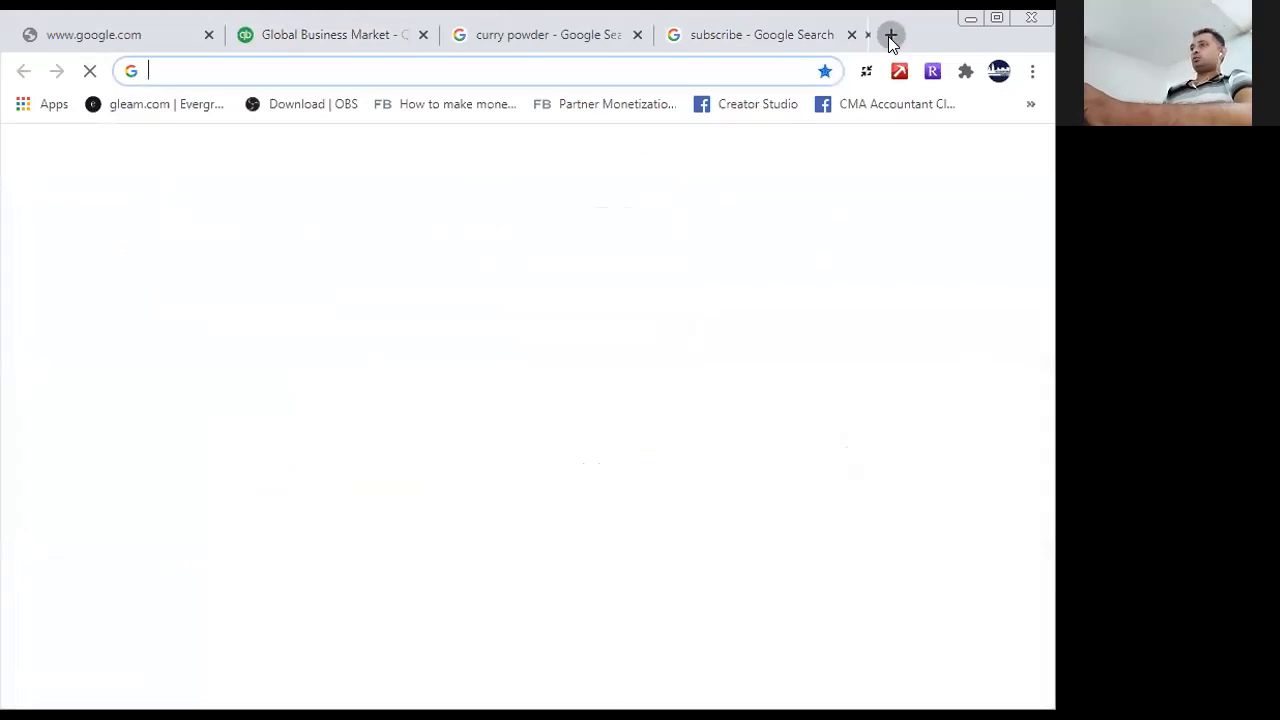
text(youtube.com)
key(Return)
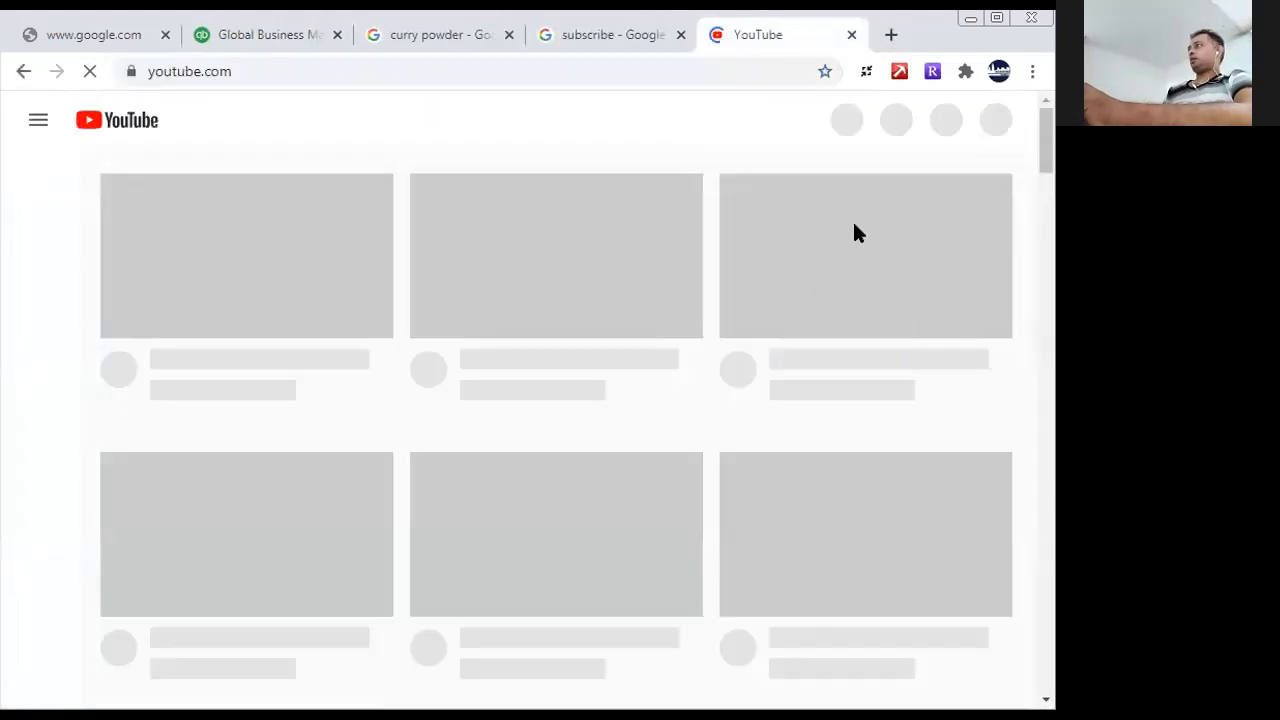